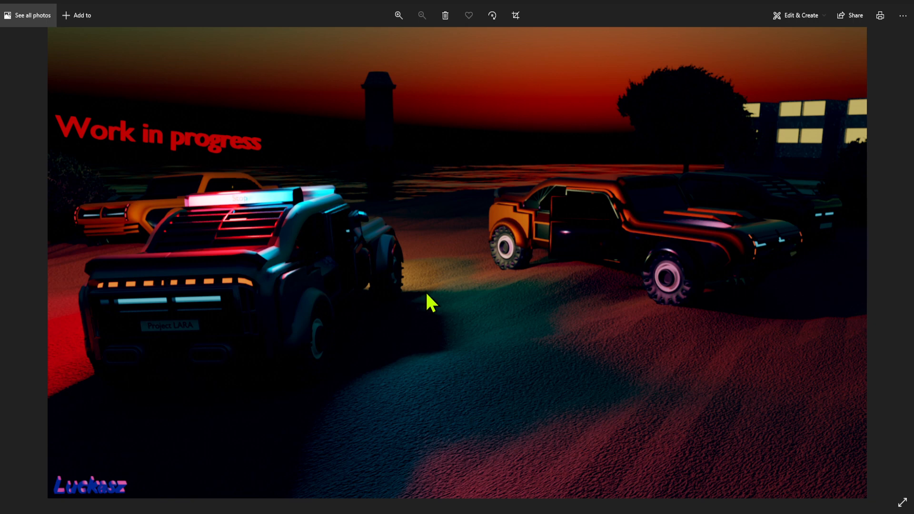
Close the sepia and colour 'Car 2.png' render photo windows in Windows Photos.
key(Right)
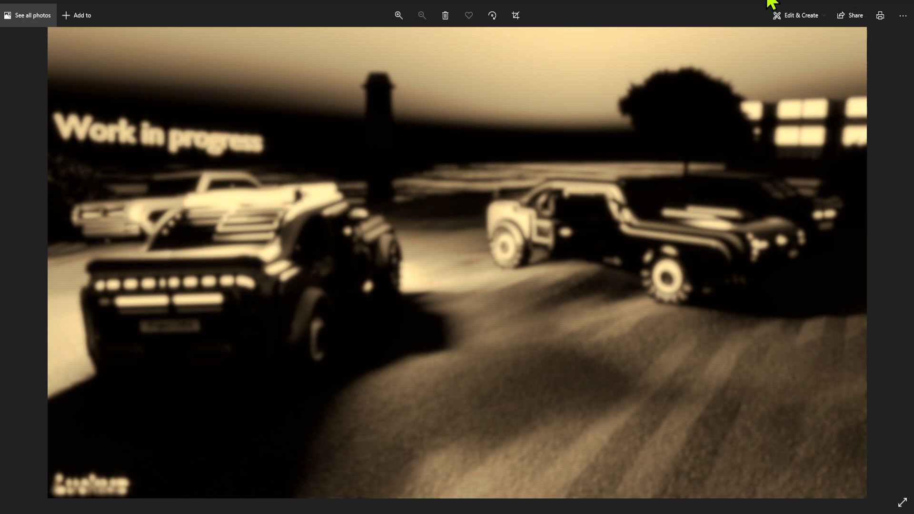
drag(780, 1, 556, 180)
click(660, 201)
key(Left)
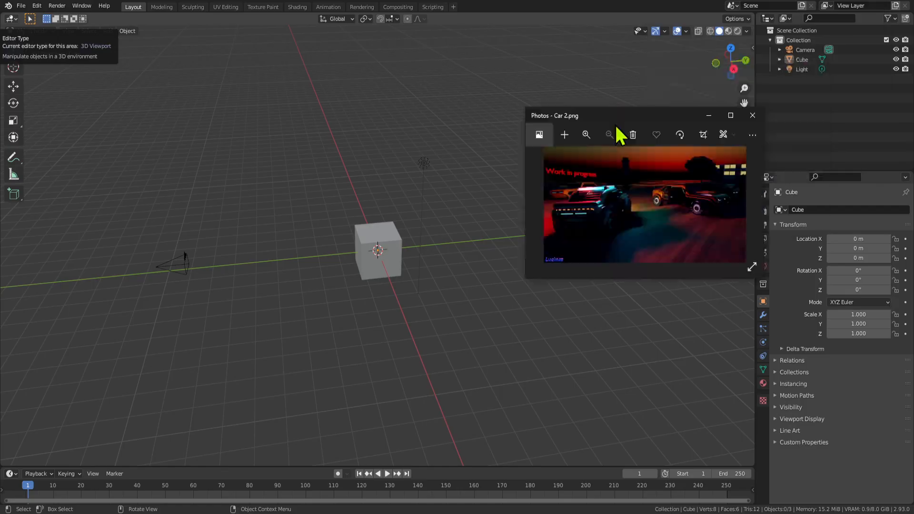
click(630, 133)
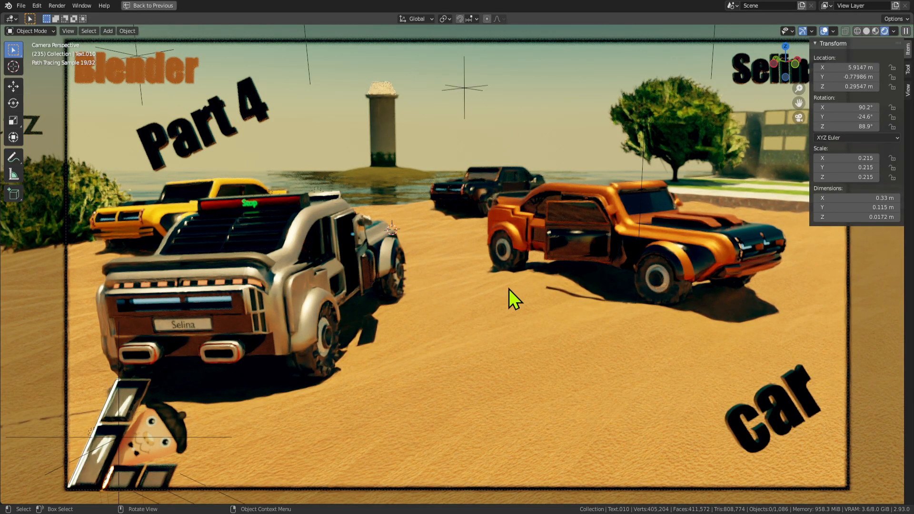
Orbit around the rendered car scene to view the cars and lighthouse island.
middle_drag(509, 289, 542, 284)
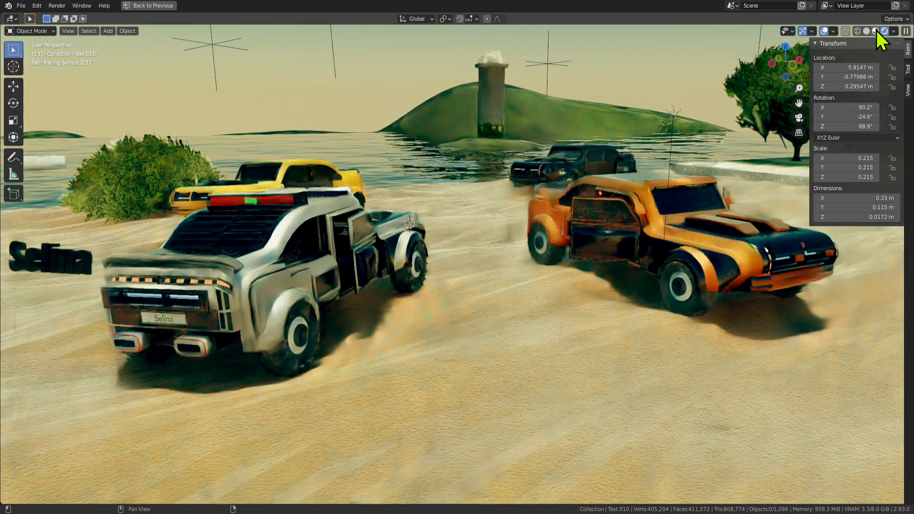
middle_drag(668, 224, 618, 216)
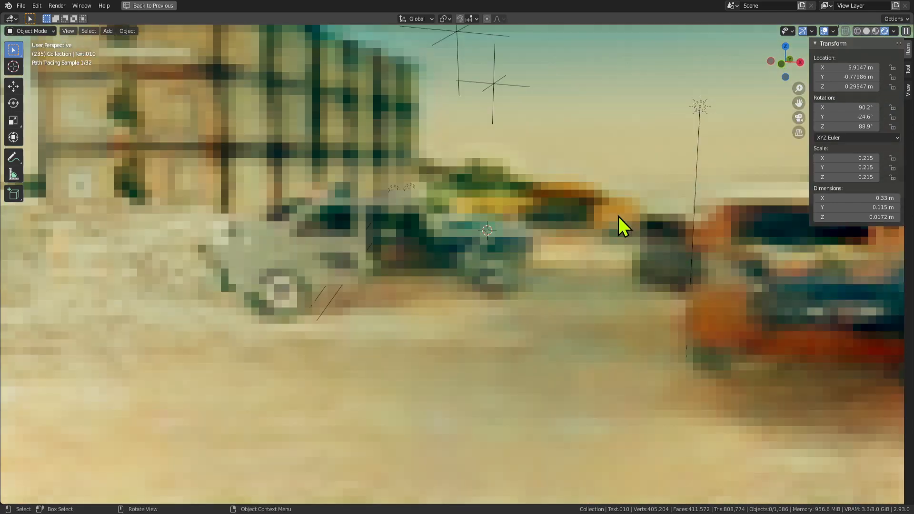
scroll(547, 309, down, 4)
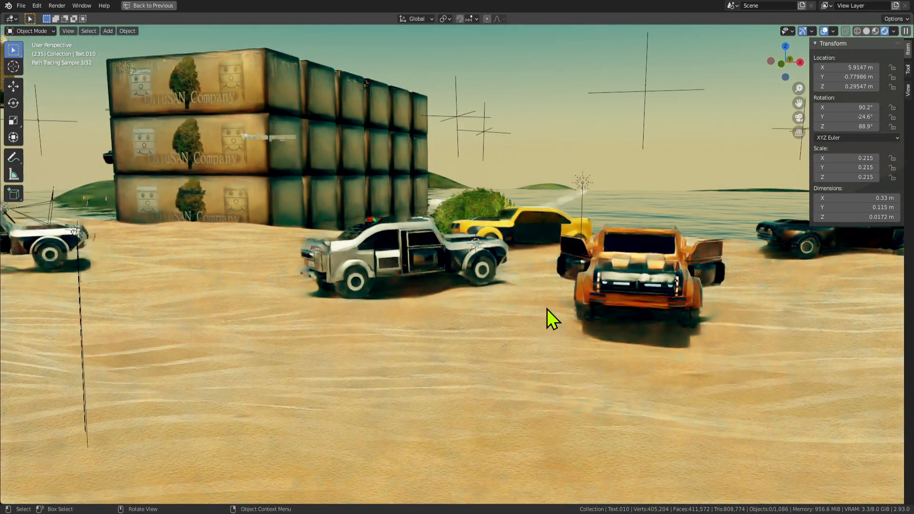
mouse_move(546, 309)
middle_down()
mouse_move(524, 328)
mouse_move(550, 313)
middle_up()
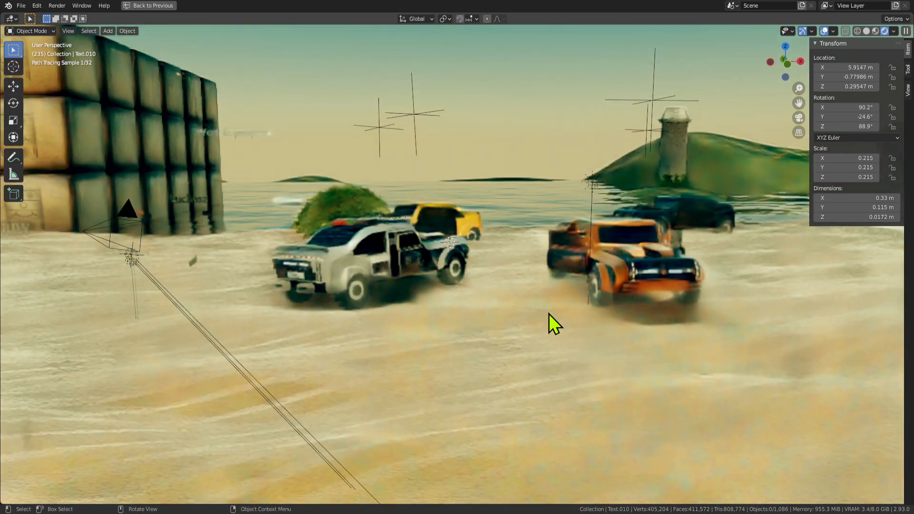
middle_drag(576, 226, 603, 227)
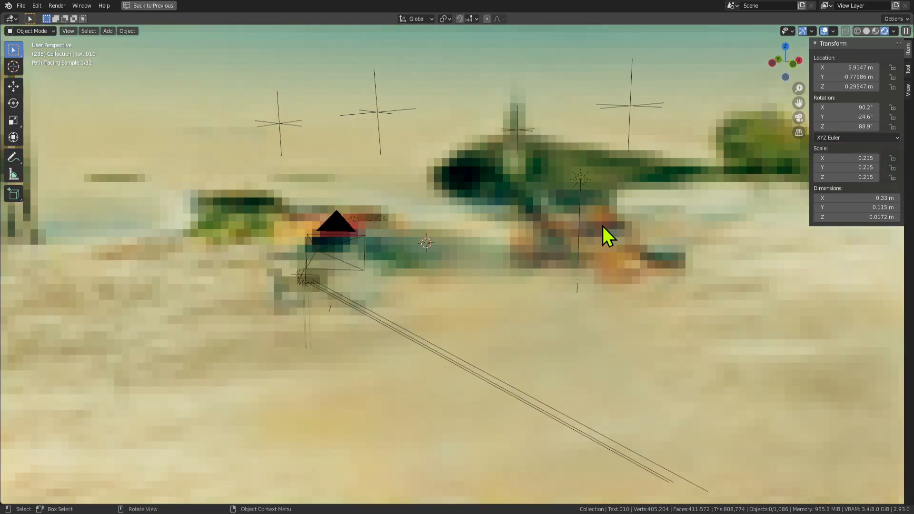
middle_drag(684, 265, 619, 290)
middle_drag(404, 201, 378, 183)
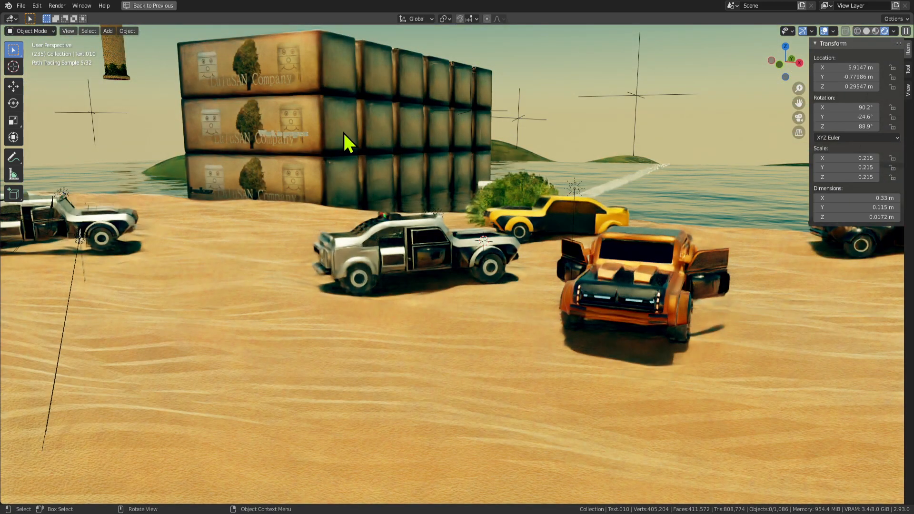
Return to the camera view and collapse the Transform panel in the sidebar.
middle_drag(435, 178, 530, 198)
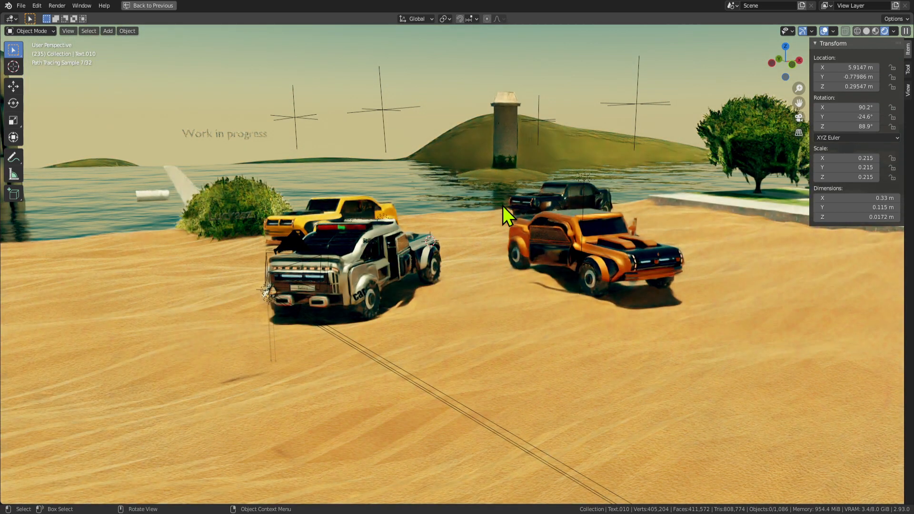
key(KP_0)
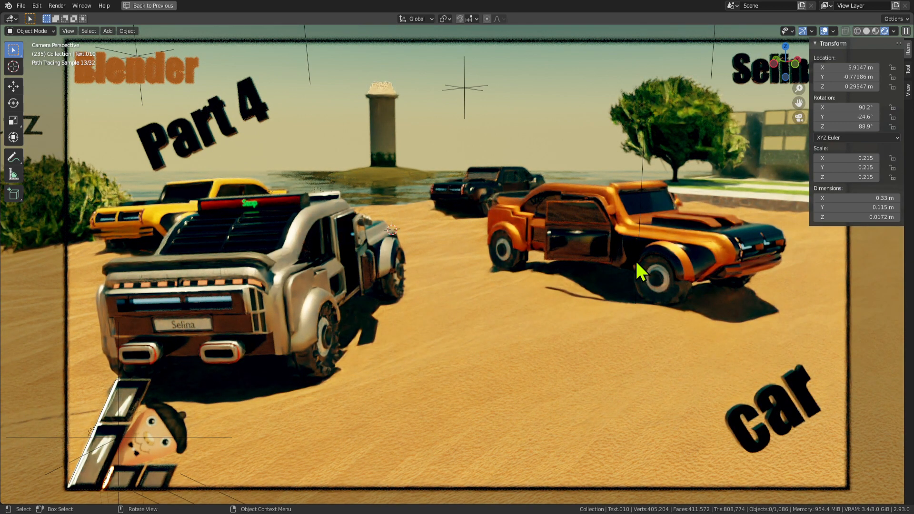
click(814, 44)
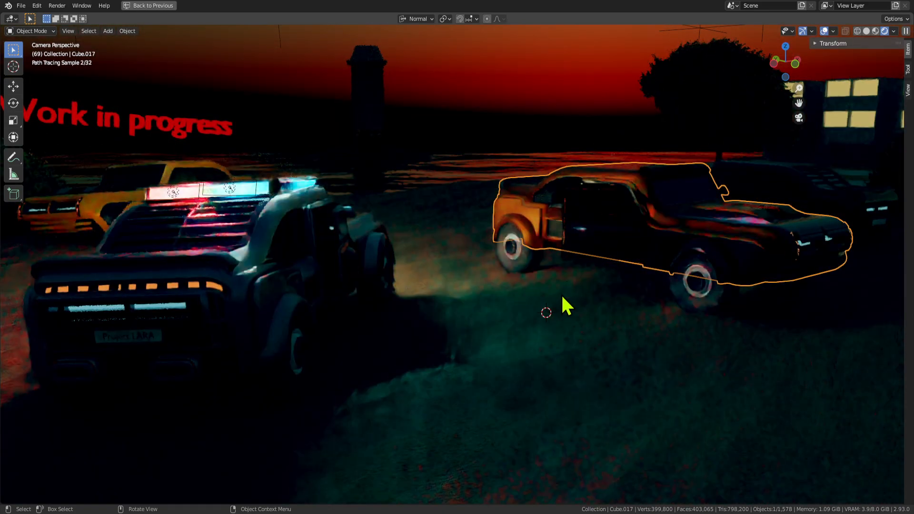
Orbit and zoom out of camera view around the orange car.
mouse_move(561, 279)
middle_down()
mouse_move(527, 259)
mouse_move(572, 265)
mouse_move(516, 268)
mouse_move(563, 267)
middle_up()
scroll(552, 277, down, 2)
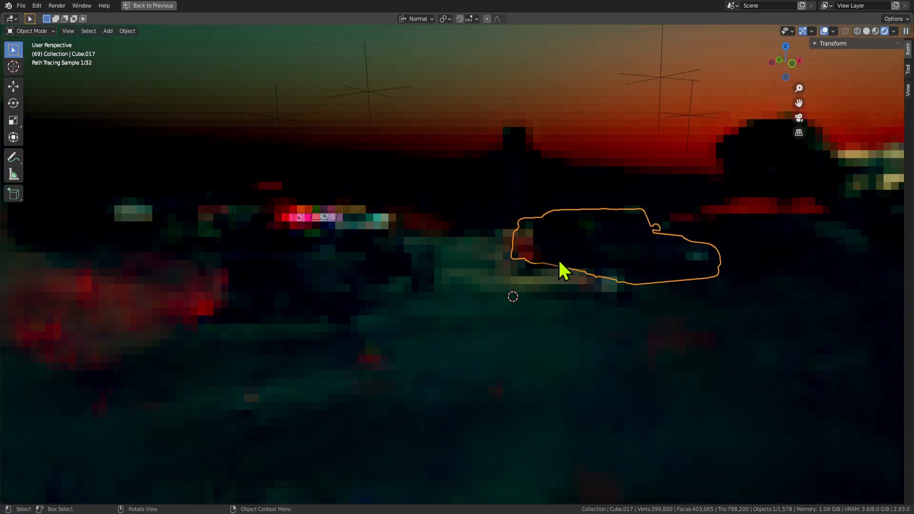
scroll(353, 327, up, 3)
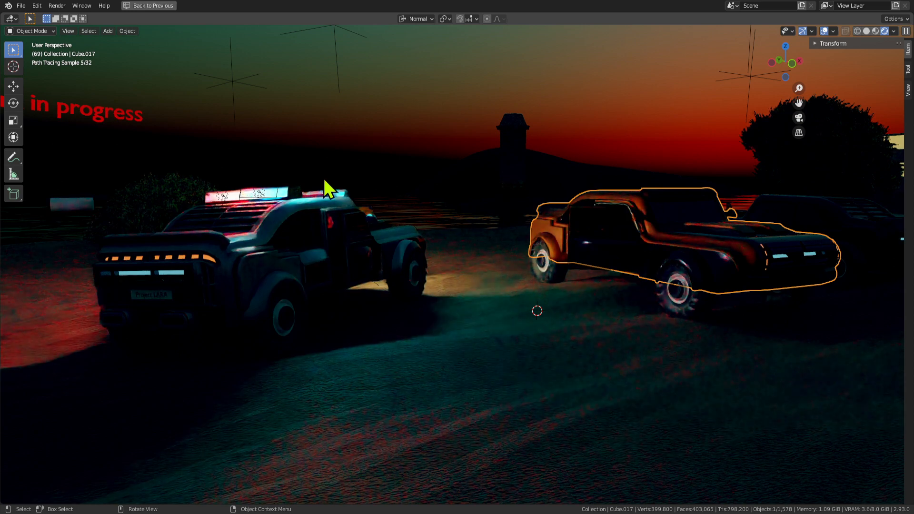
middle_drag(555, 338, 562, 332)
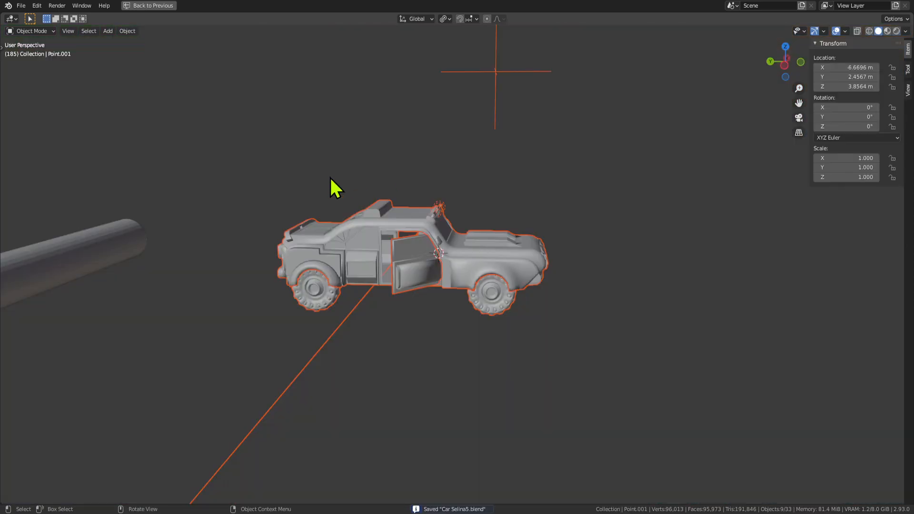
Select the long cylinder beside the grey car model.
mouse_move(330, 177)
middle_down()
mouse_move(466, 211)
mouse_move(659, 176)
mouse_move(352, 218)
mouse_move(495, 212)
middle_up()
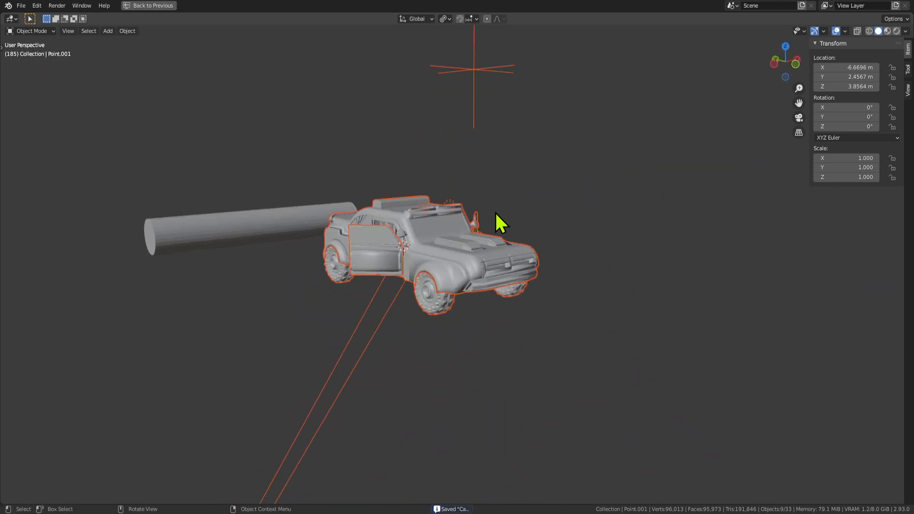
middle_drag(312, 236, 336, 247)
click(195, 267)
scroll(190, 267, down, 4)
scroll(189, 264, up, 4)
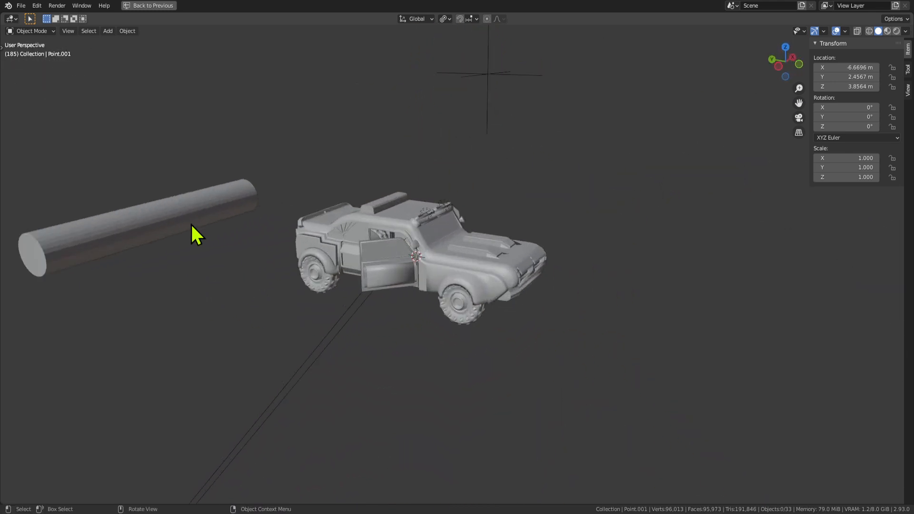
click(190, 223)
key(g)
key(Escape)
Switch to Rendered shading and unhide the floor plane and lights.
middle_drag(267, 246, 690, 106)
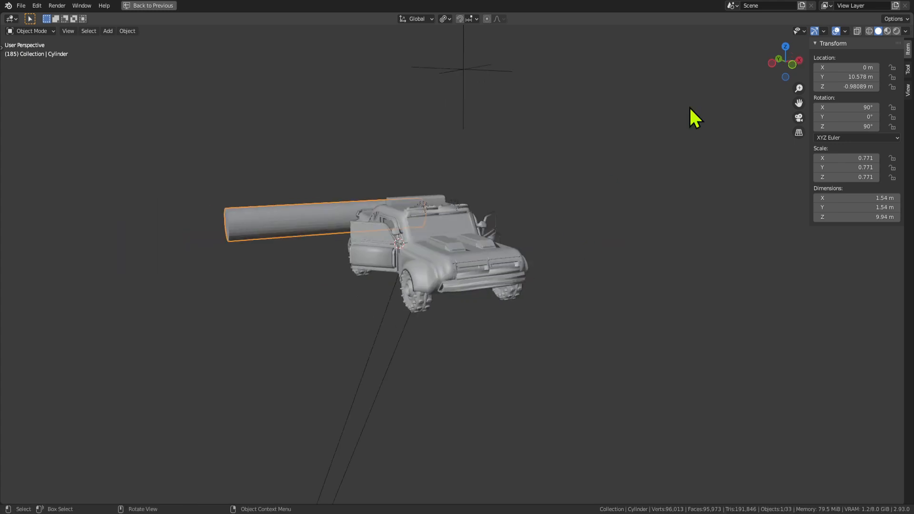
click(896, 31)
scroll(496, 314, up, 5)
middle_drag(415, 300, 470, 285)
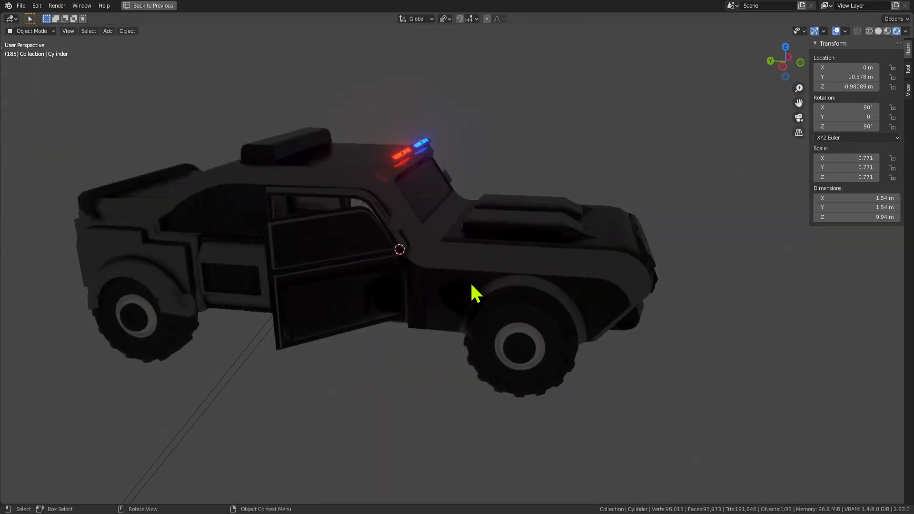
scroll(471, 284, down, 5)
mouse_move(363, 286)
middle_down()
mouse_move(495, 266)
mouse_move(406, 249)
mouse_move(403, 265)
middle_up()
scroll(498, 265, up, 5)
scroll(501, 281, down, 3)
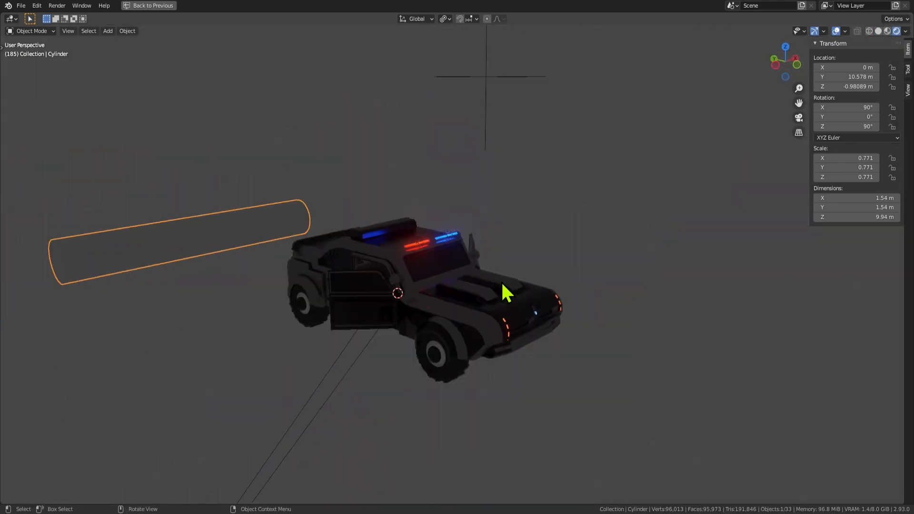
key(alt+h)
middle_drag(538, 271, 509, 197)
click(371, 218)
middle_drag(371, 218, 336, 283)
Move the cylinder along Y, then lower it along Z.
click(255, 214)
key(g)
key(y)
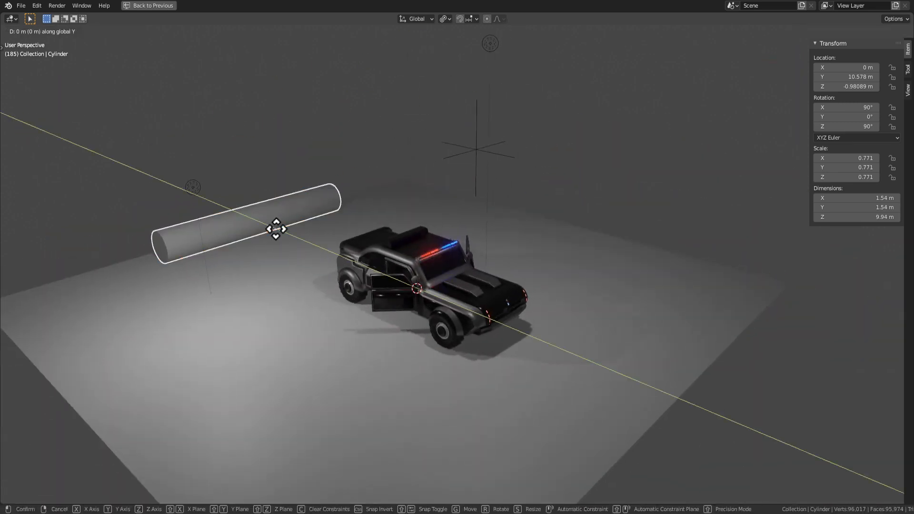
click(286, 224)
key(g)
key(z)
click(289, 250)
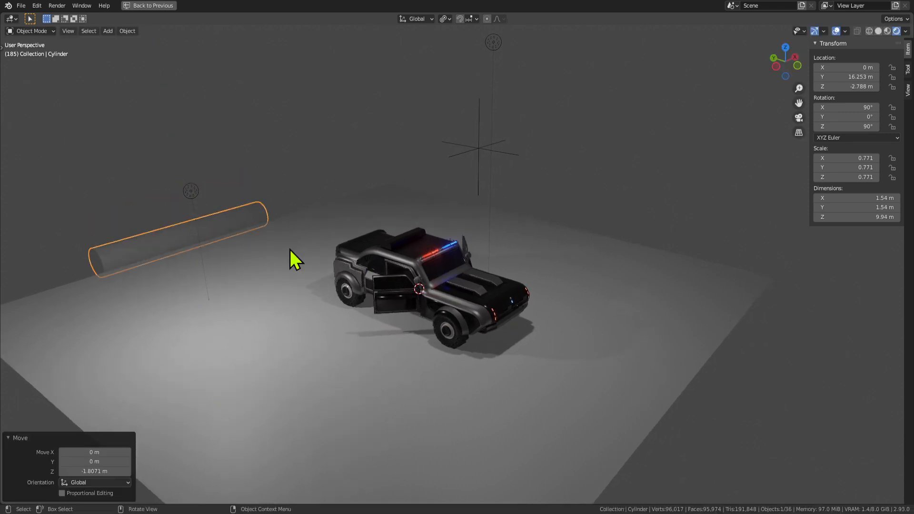
middle_drag(289, 250, 398, 217)
Play the door-opening animation, select the door, then stop playback.
key(space)
middle_drag(431, 260, 474, 286)
click(547, 273)
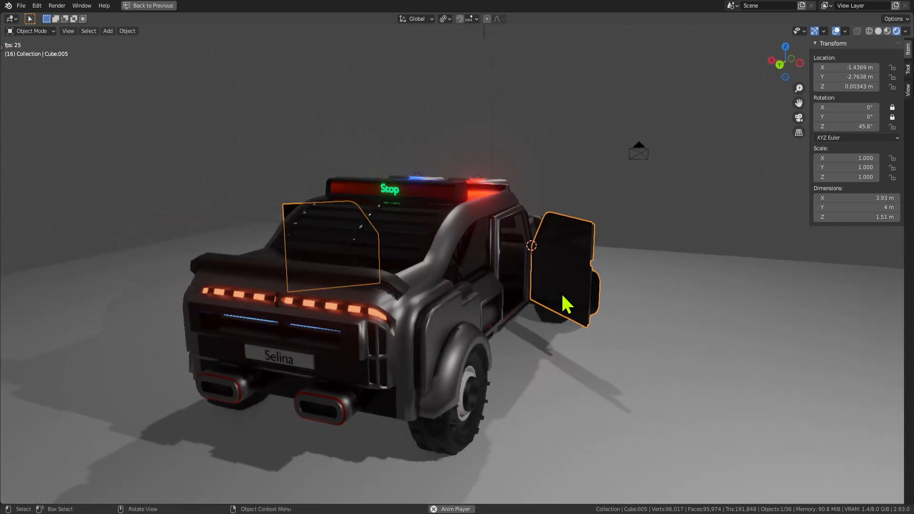
middle_drag(565, 302, 373, 333)
key(space)
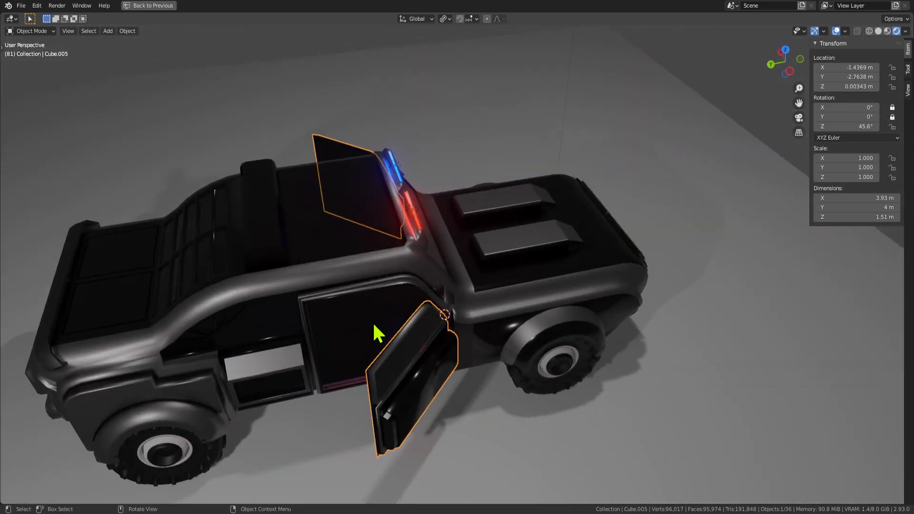
Select the car body and enter Edit Mode.
click(373, 329)
middle_drag(281, 292, 542, 264)
key(Tab)
key(Tab)
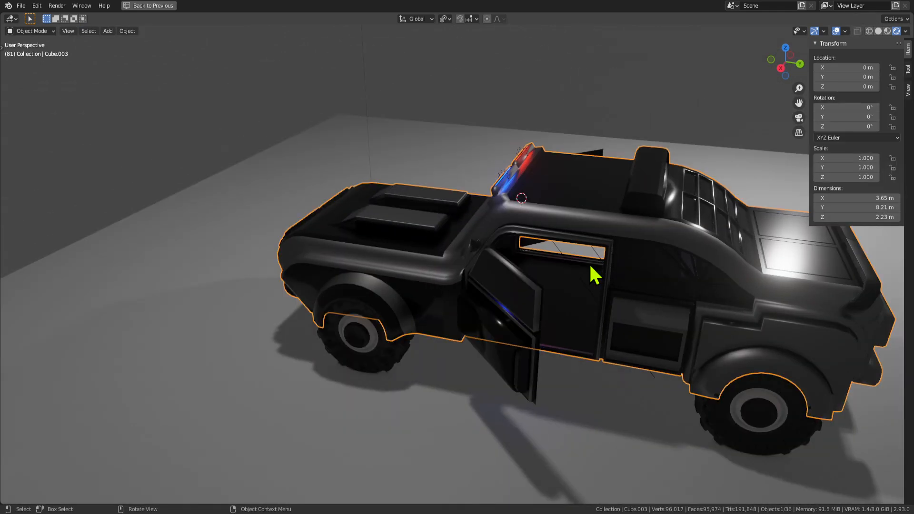
key(Tab)
Restore the full layout and disable the body's Mirror modifier in the viewport.
key(ctrl+space)
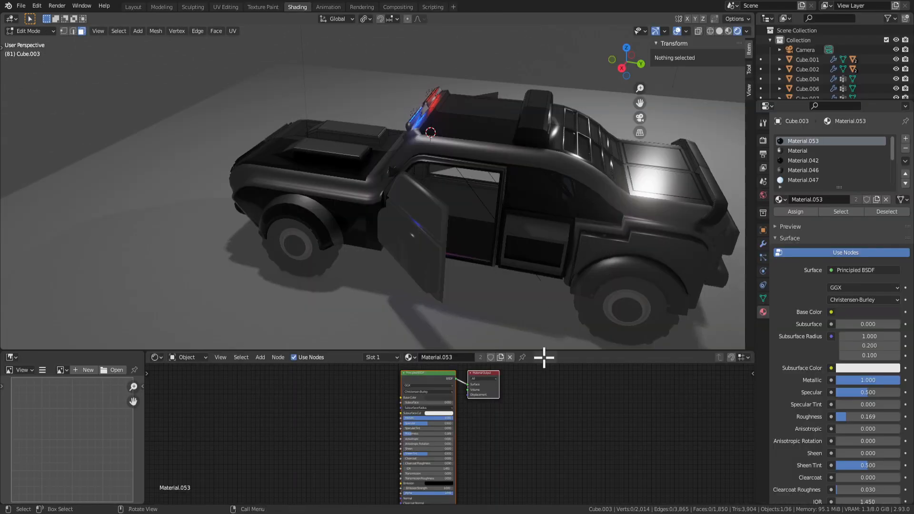
scroll(527, 221, up, 2)
middle_drag(477, 214, 518, 213)
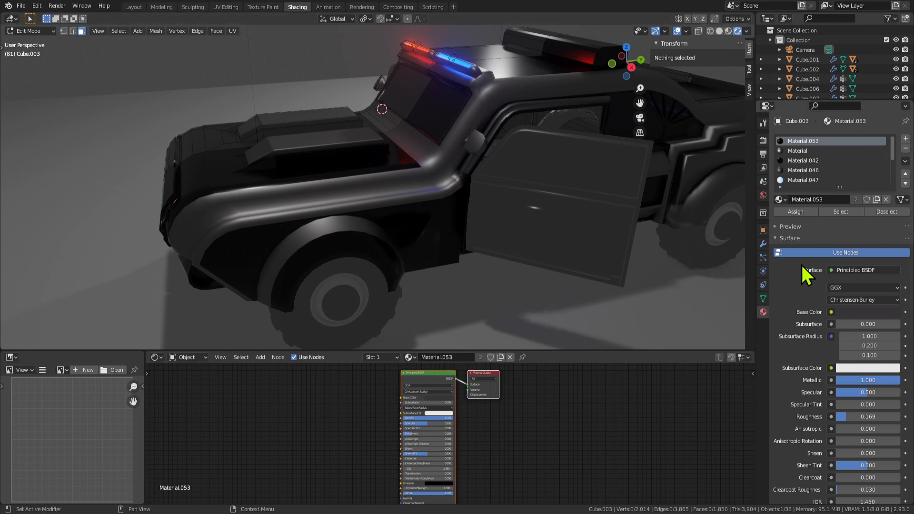
click(763, 245)
click(863, 156)
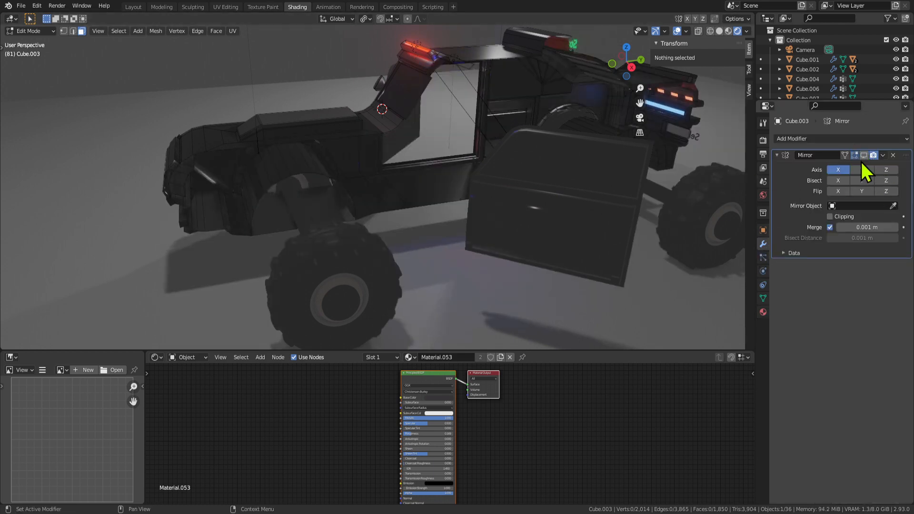
mouse_move(469, 191)
middle_down()
mouse_move(495, 210)
mouse_move(474, 198)
middle_up()
key(Tab)
Hide the door panel and isolate the body's floor panel face by hiding all other faces.
click(559, 224)
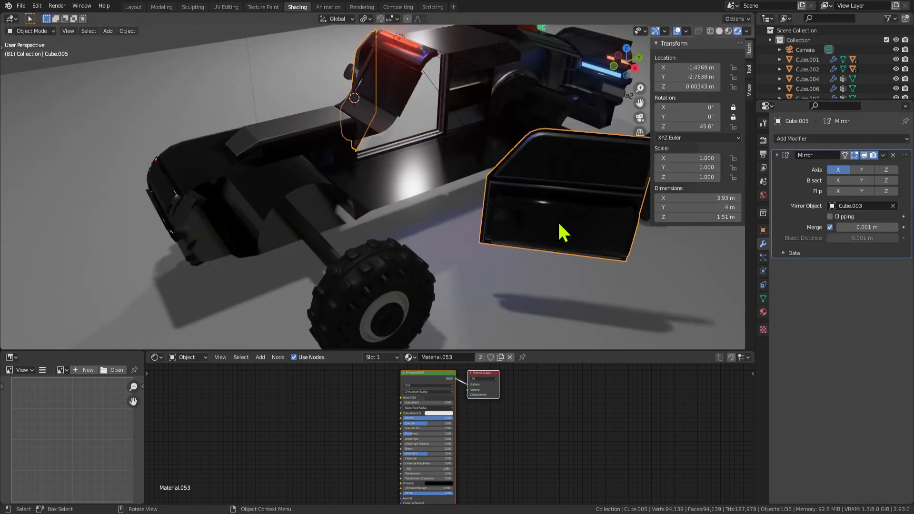
key(h)
middle_drag(545, 227, 586, 244)
click(460, 185)
key(Tab)
click(437, 194)
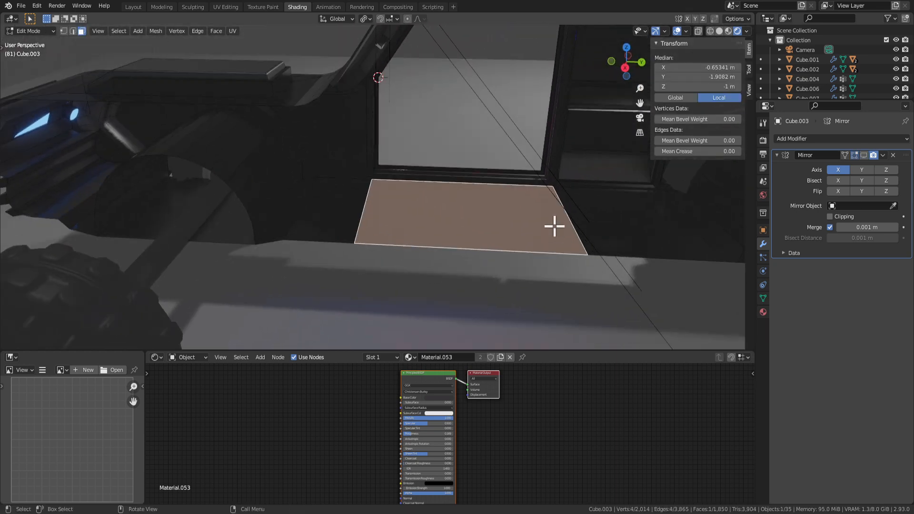
key(ctrl+i)
key(h)
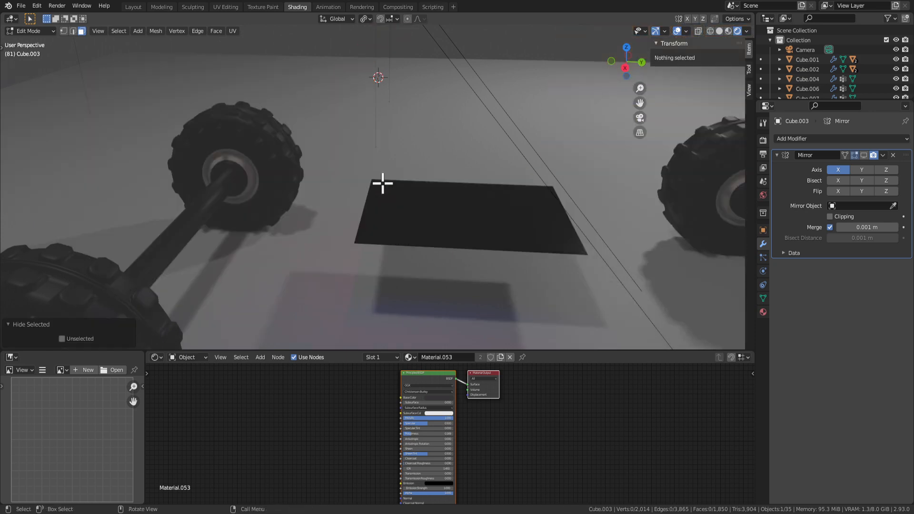
click(418, 218)
Add an edge loop across the panel and slide it along Y.
middle_drag(527, 246, 516, 230)
click(445, 244)
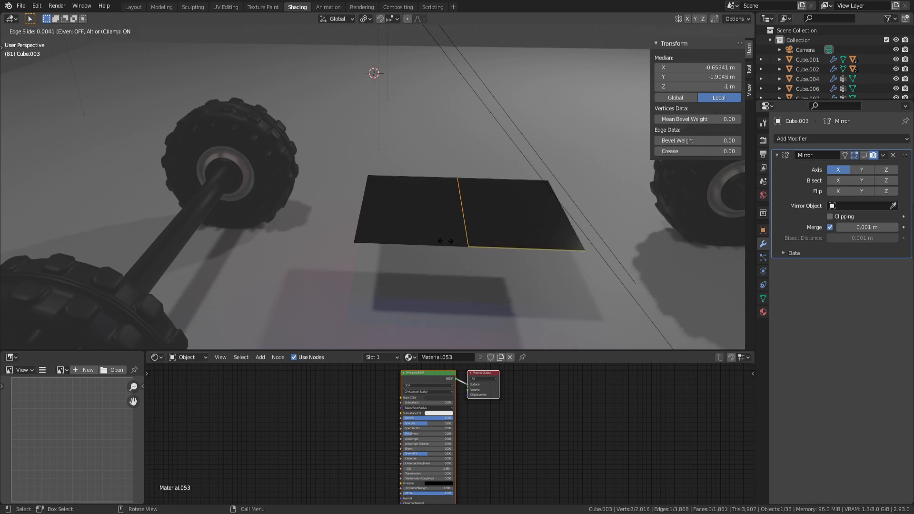
right_click(452, 238)
key(g)
key(y)
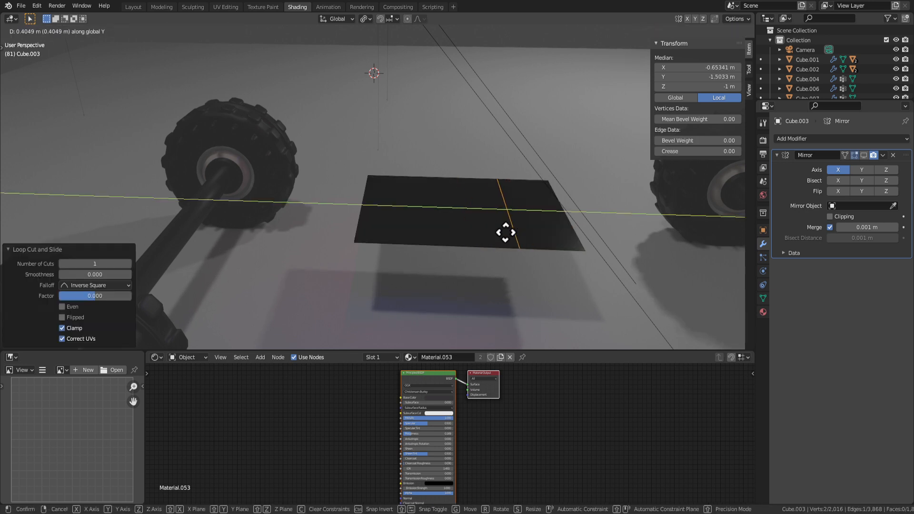
click(506, 232)
Extrude both panel faces into a box, then extrude the right top face higher.
click(452, 221)
shift+click(539, 227)
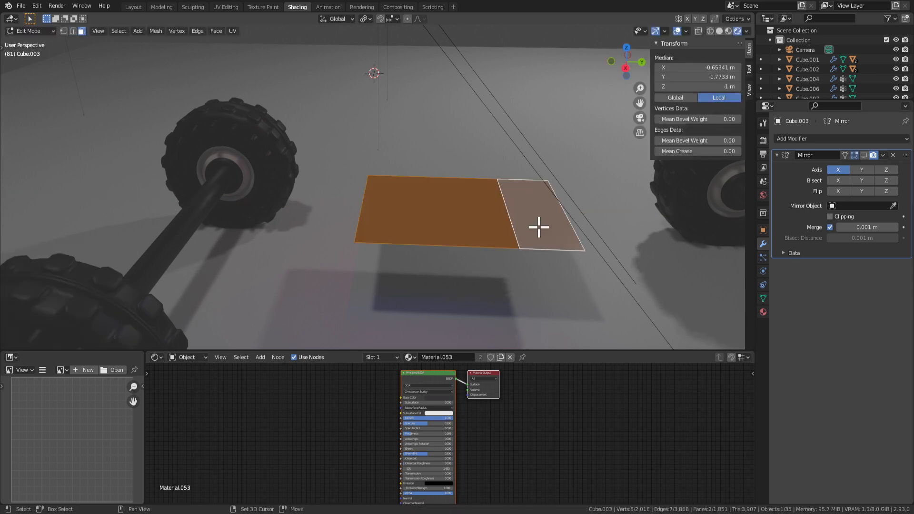
key(e)
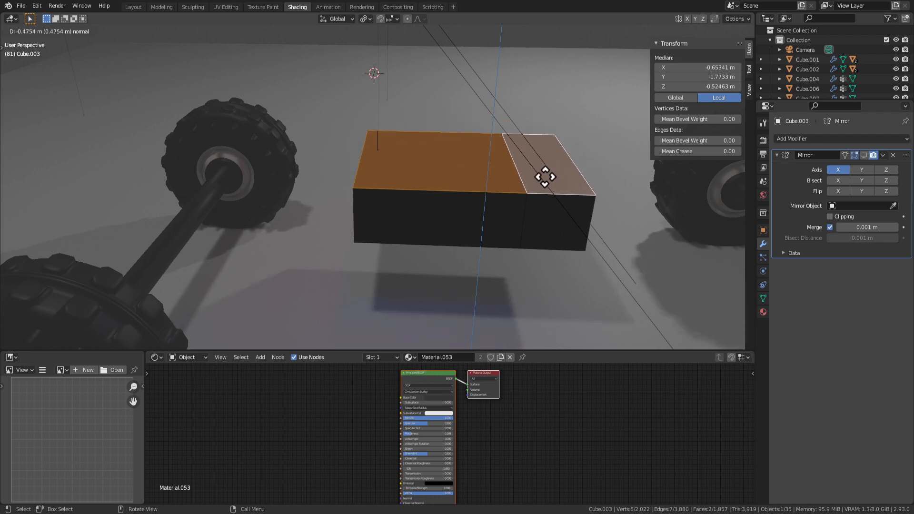
click(545, 183)
click(545, 184)
key(e)
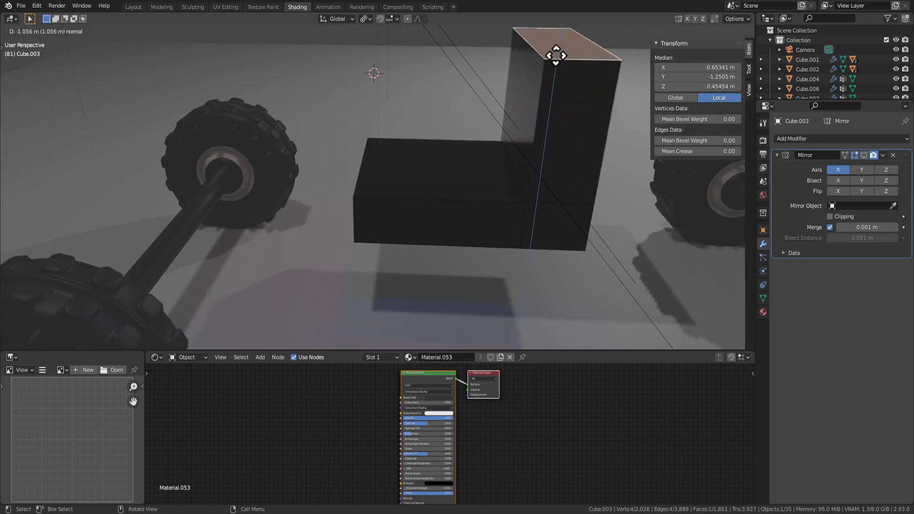
click(554, 60)
Review the extruded shape, then undo back to the flat panel.
scroll(530, 171, down, 6)
middle_drag(428, 231, 519, 213)
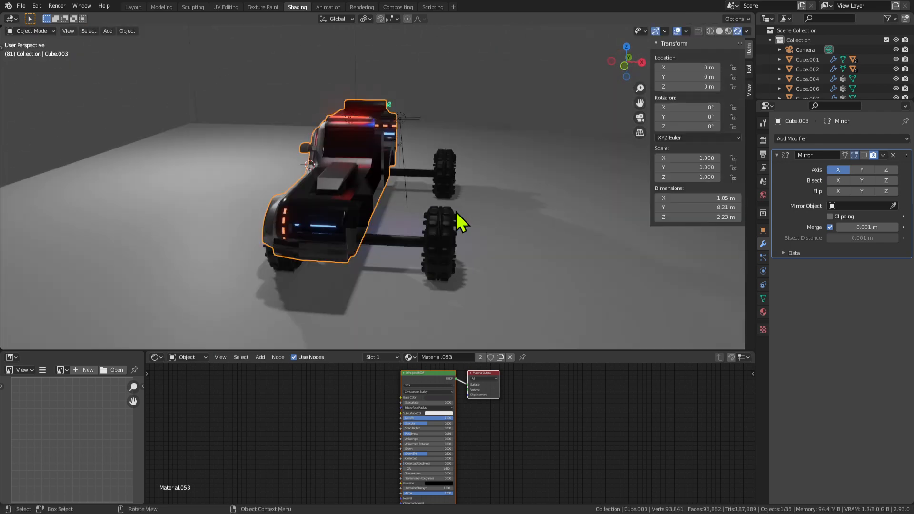
middle_drag(457, 220, 351, 230)
scroll(381, 205, up, 6)
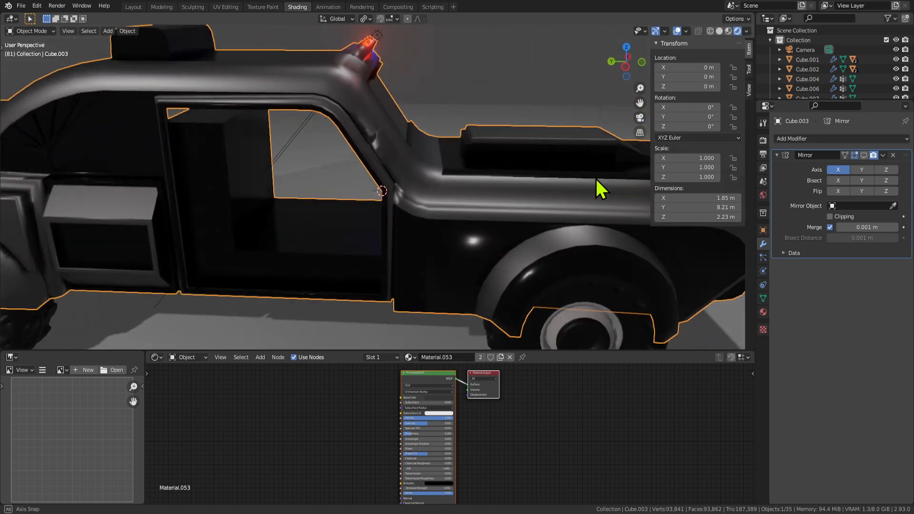
scroll(601, 181, down, 3)
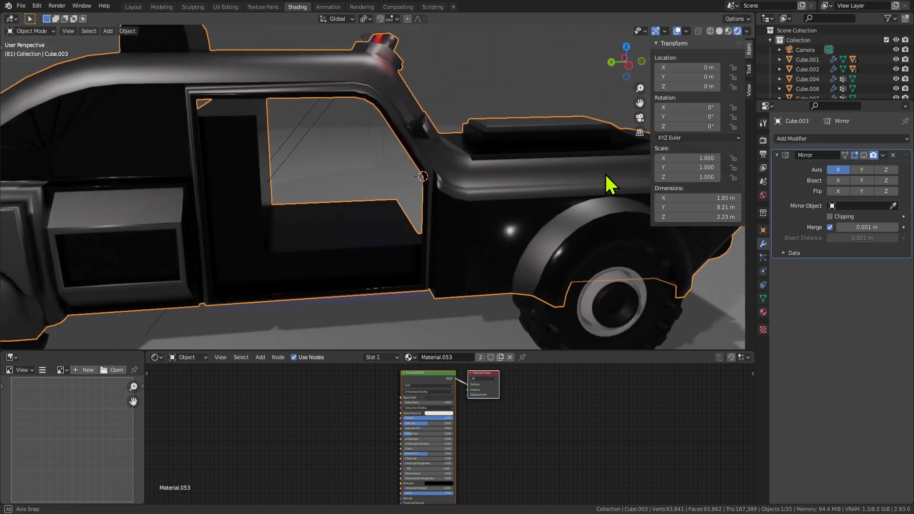
middle_drag(606, 182, 430, 215)
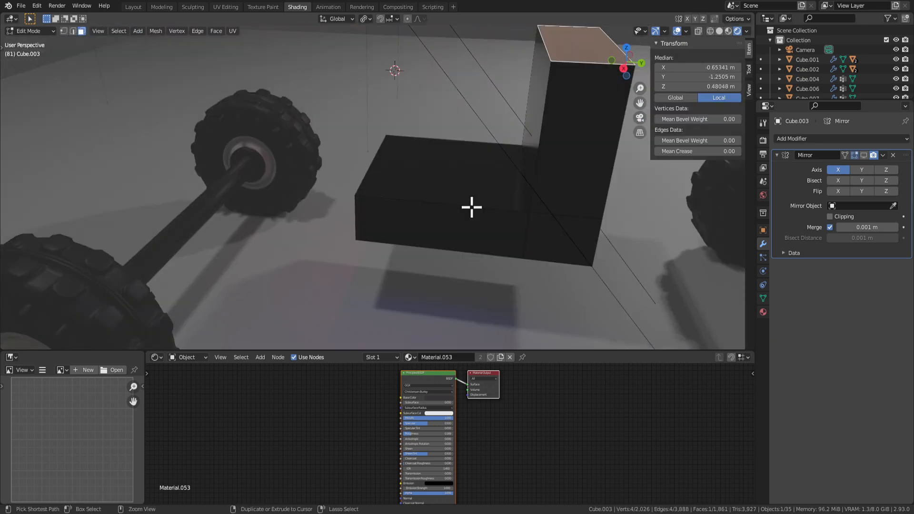
key(ctrl+z)
key(ctrl+z)
key(ctrl+z)
key(ctrl+z)
key(ctrl+z)
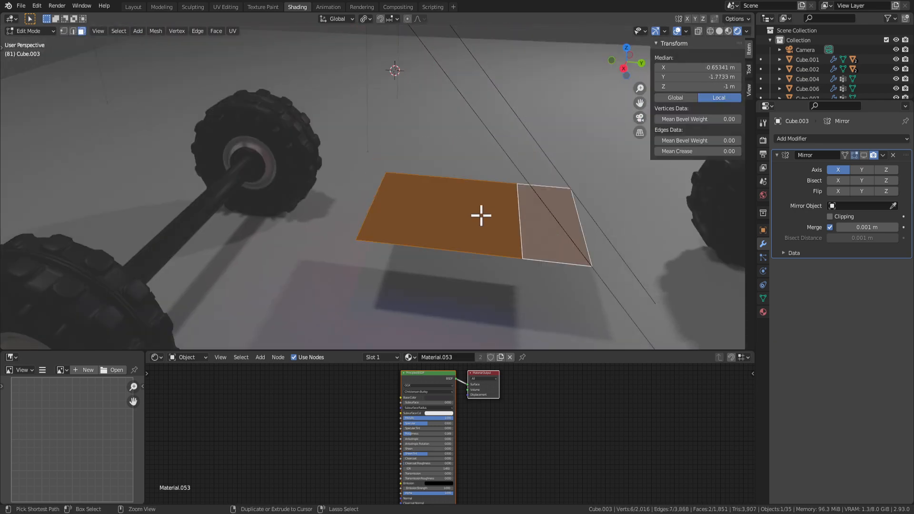
Add a centred edge loop across the panel and move it along Y.
click(430, 233)
right_click(430, 233)
key(g)
key(y)
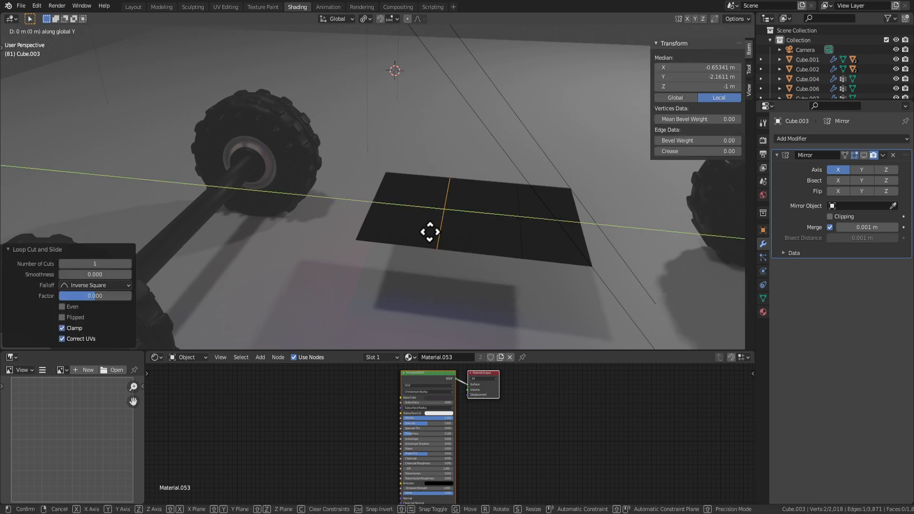
key(x)
right_click(412, 226)
key(g)
key(y)
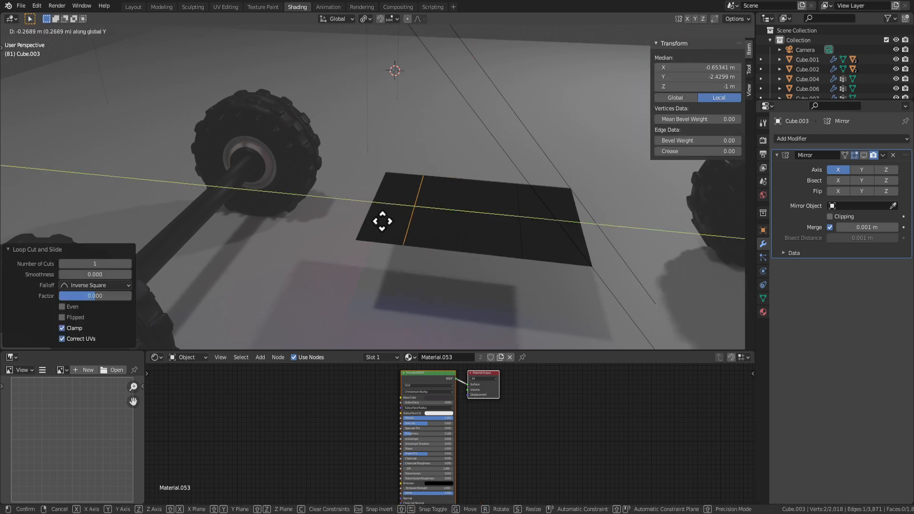
click(382, 221)
Inset the panel's middle face by about 0.15 m in face select mode.
middle_drag(506, 249, 453, 253)
key(3)
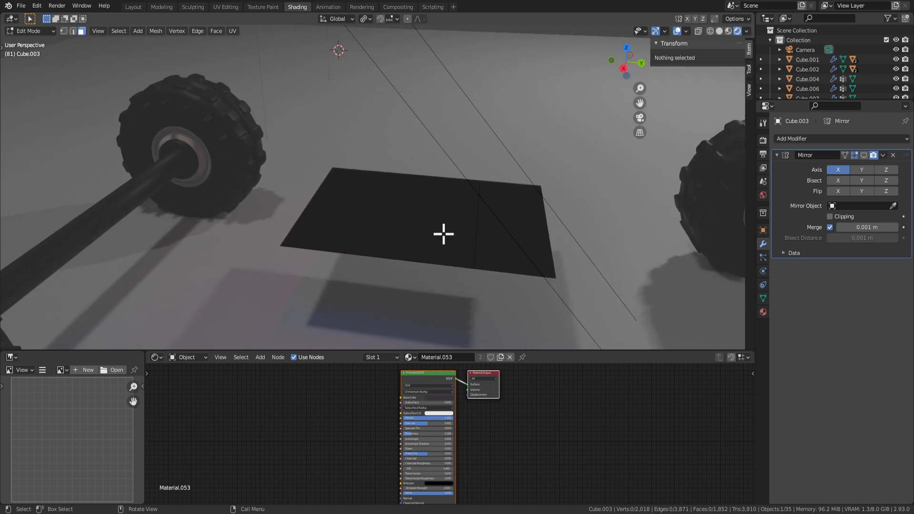
click(443, 233)
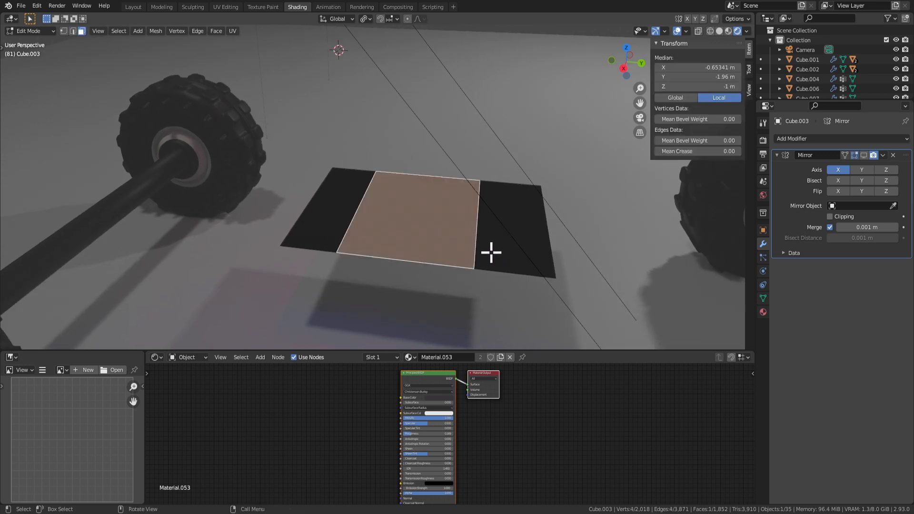
key(i)
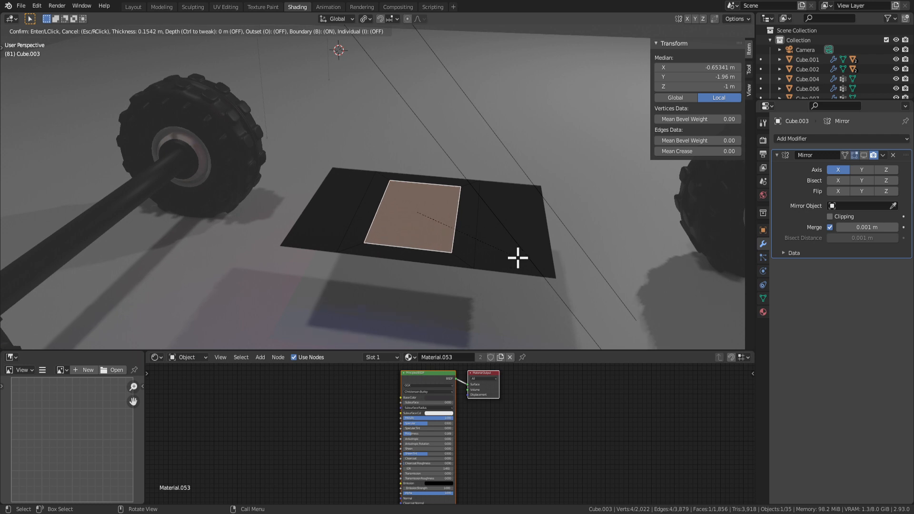
click(519, 258)
Inspect the inset from above, selecting the border strip and the inner face.
click(461, 222)
middle_drag(465, 237, 487, 202)
scroll(400, 209, up, 2)
click(359, 169)
scroll(363, 175, down, 3)
scroll(384, 190, up, 3)
scroll(428, 200, down, 3)
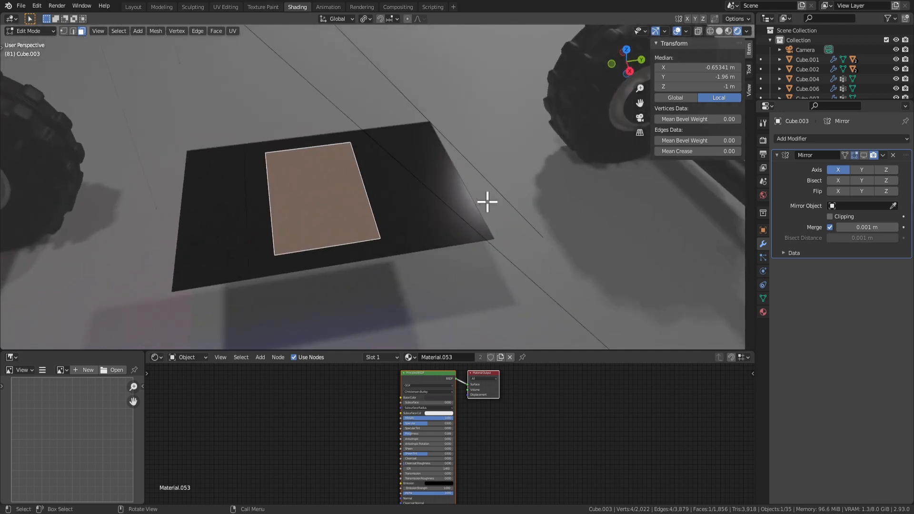
middle_drag(386, 175, 374, 167)
Compare the border strip and inner face, then return to Object Mode and select the floor plane.
key(Tab)
key(Tab)
click(397, 210)
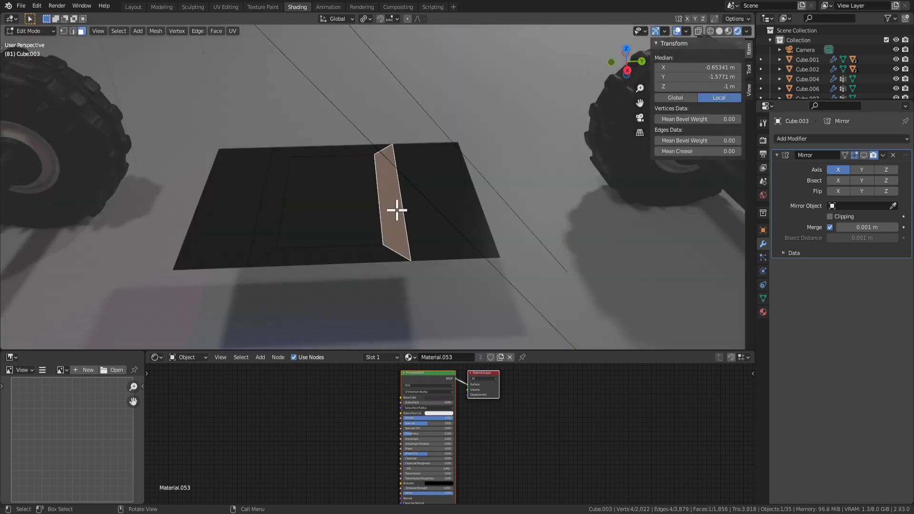
scroll(372, 218, up, 2)
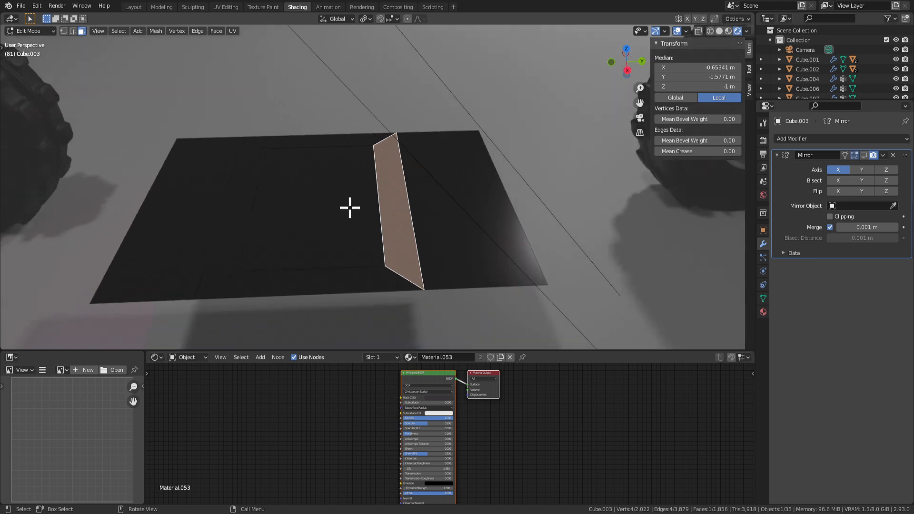
click(328, 209)
click(387, 215)
click(347, 214)
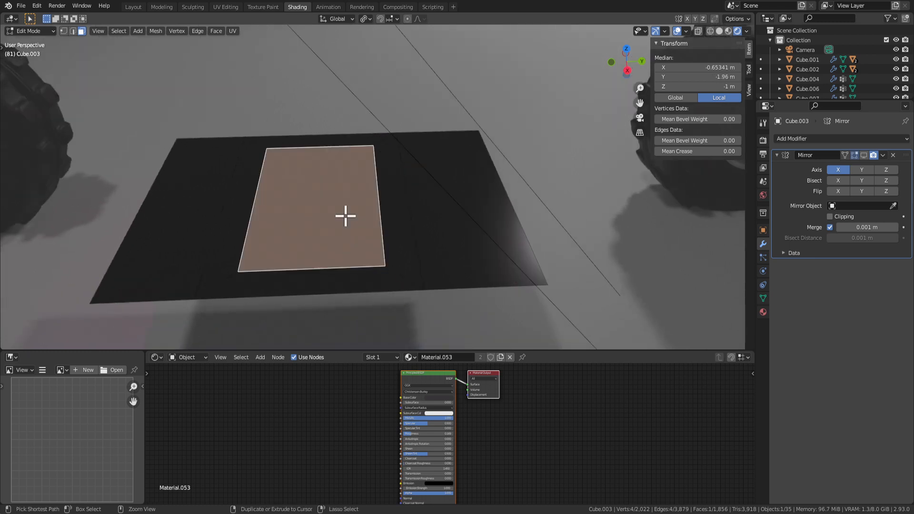
click(394, 206)
click(393, 207)
click(393, 207)
click(395, 208)
key(Tab)
click(395, 224)
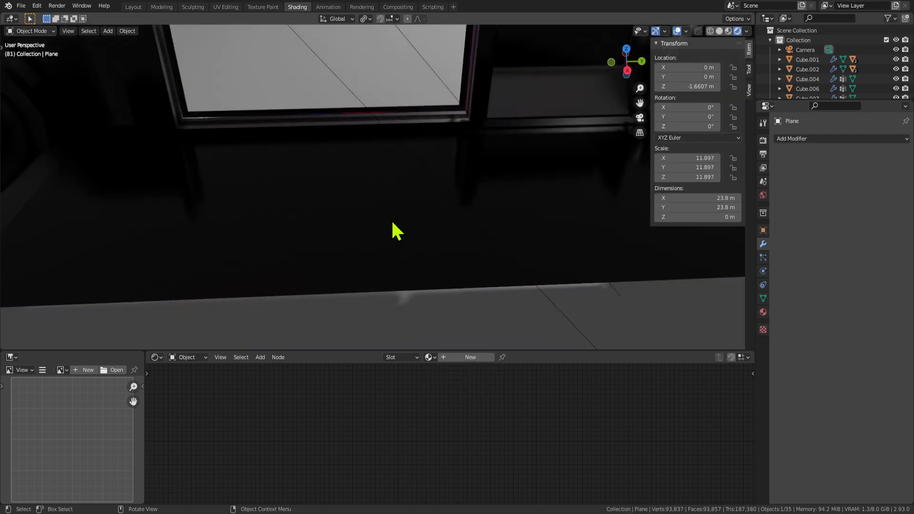
Dissolve the inset on the car body's side panel back into a single face.
key(Tab)
key(Tab)
key(Tab)
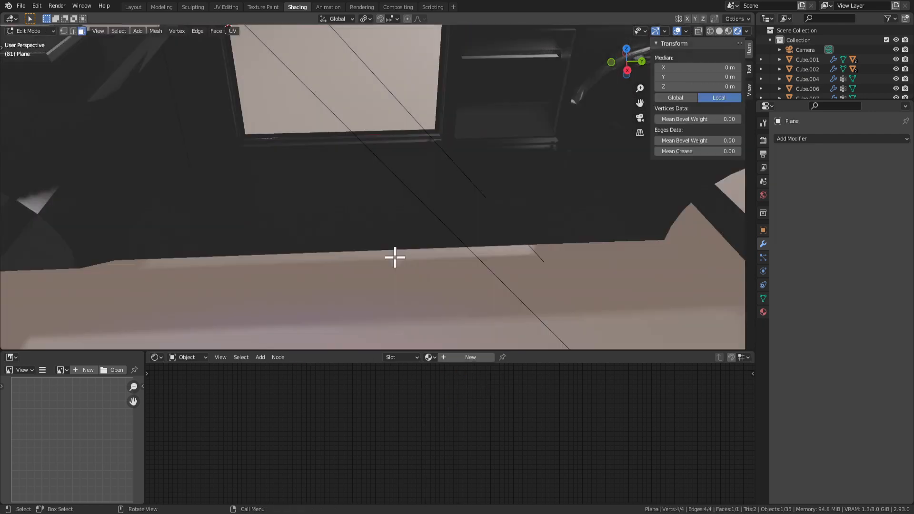
key(Tab)
click(374, 231)
scroll(385, 233, down, 6)
key(Tab)
scroll(370, 216, up, 5)
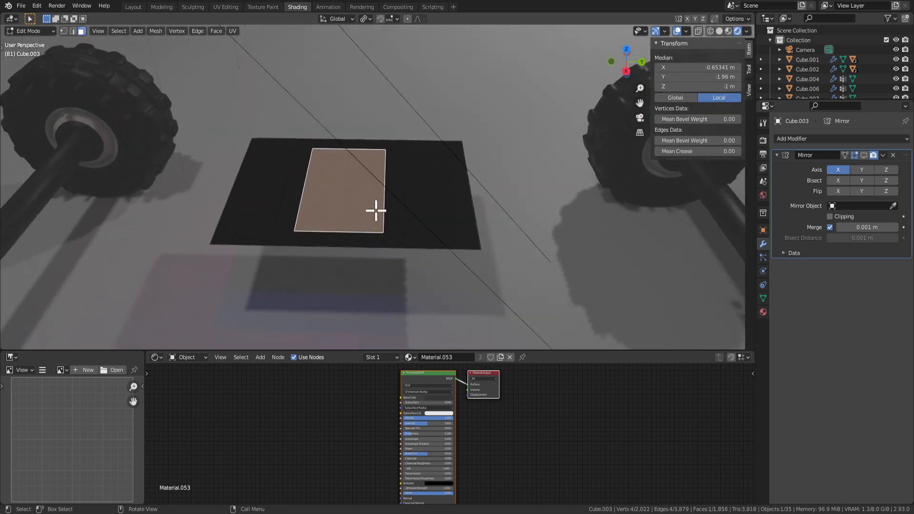
key(x)
click(373, 266)
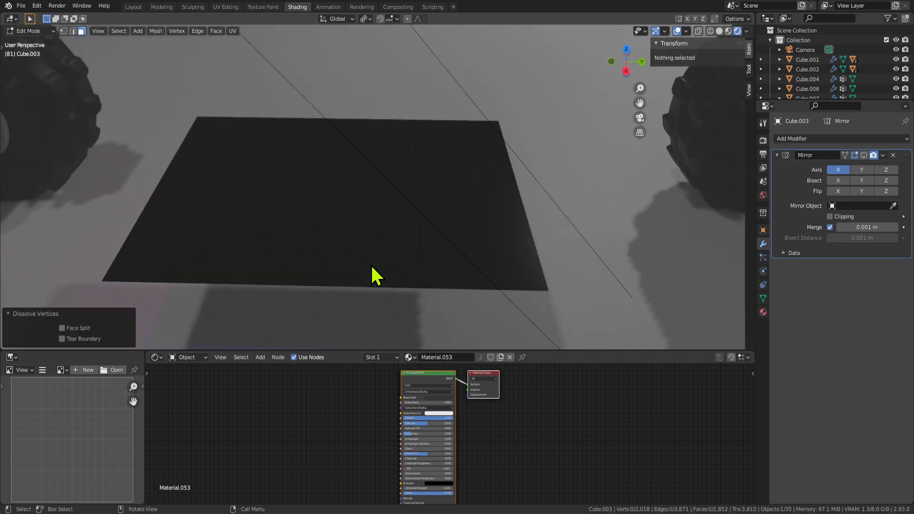
Add a centred edge loop through the middle face and shift its right half along Y.
click(381, 214)
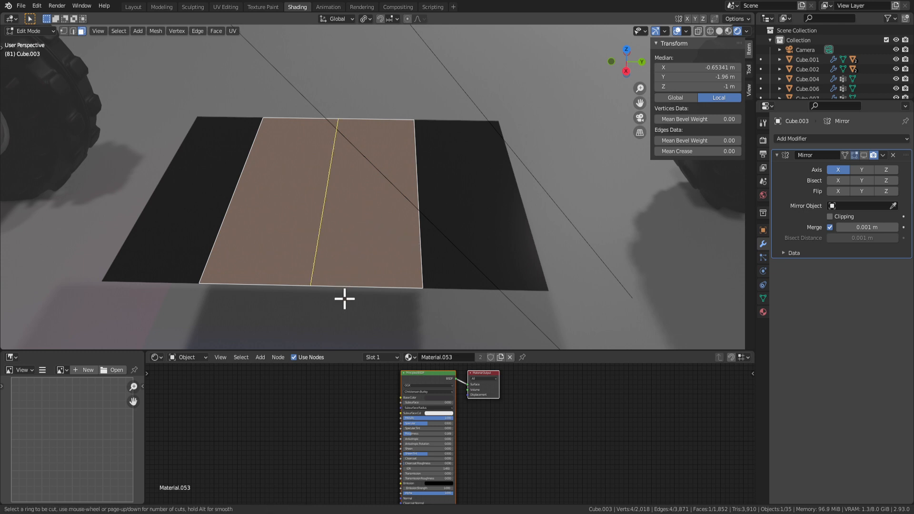
click(345, 299)
right_click(343, 281)
click(352, 231)
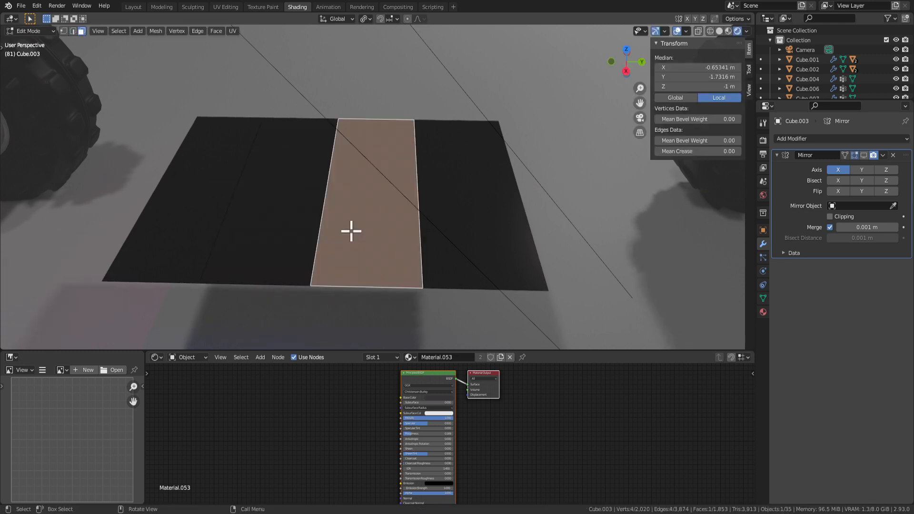
key(g)
key(y)
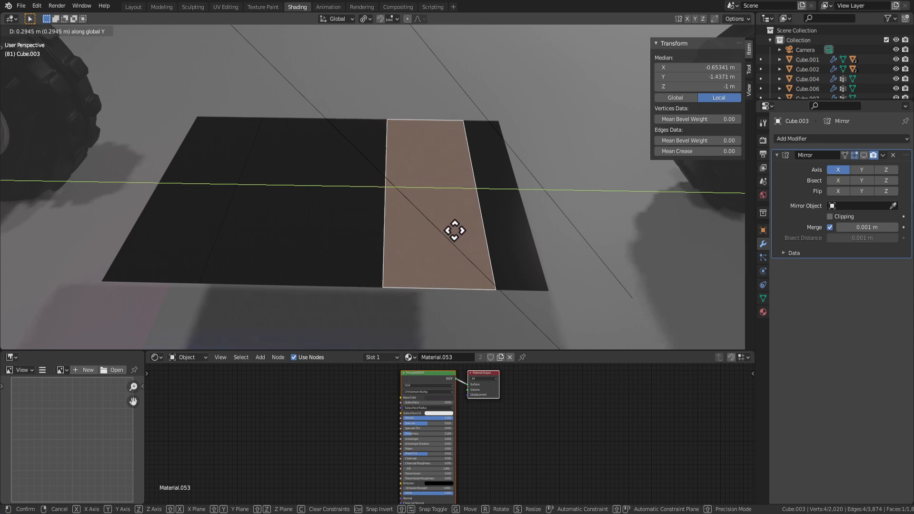
click(442, 231)
Add two parallel edge loops across the panel, leaving them unscaled.
key(ctrl+r)
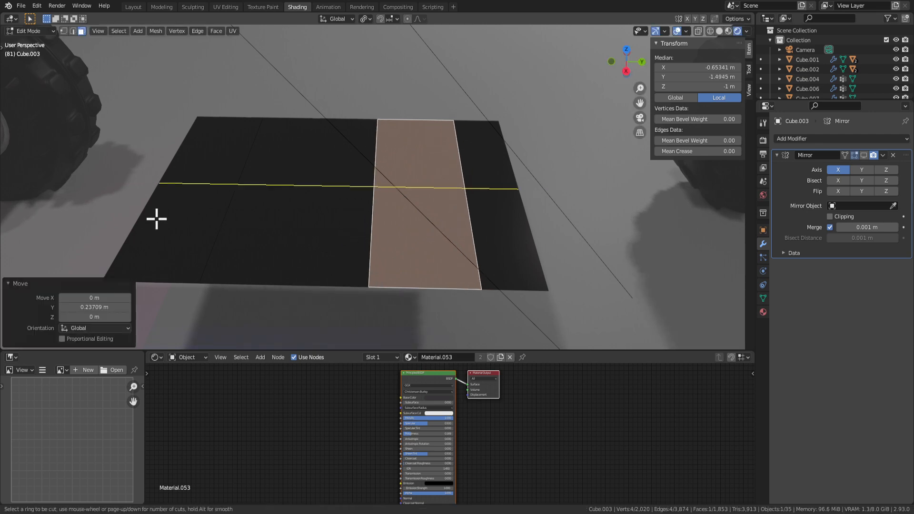
scroll(156, 218, up, 1)
click(155, 216)
right_click(271, 239)
middle_drag(271, 239, 260, 242)
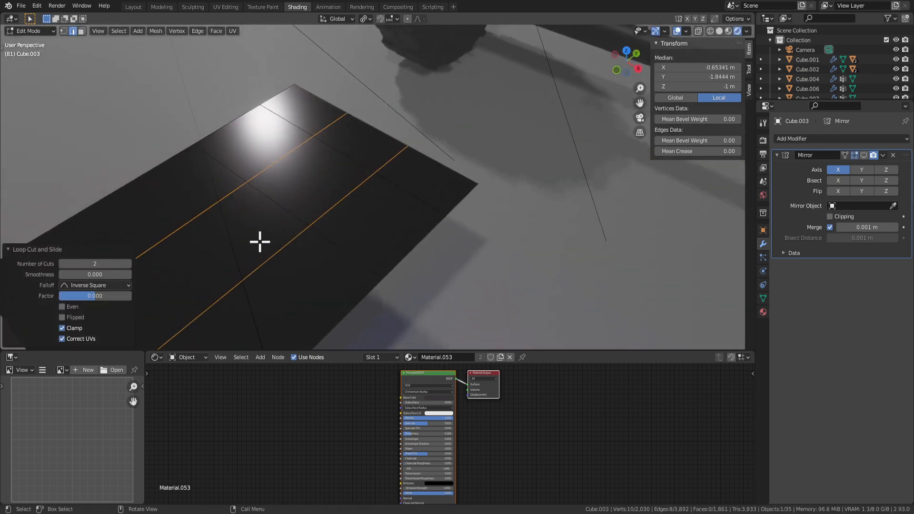
scroll(260, 241, down, 4)
key(s)
key(y)
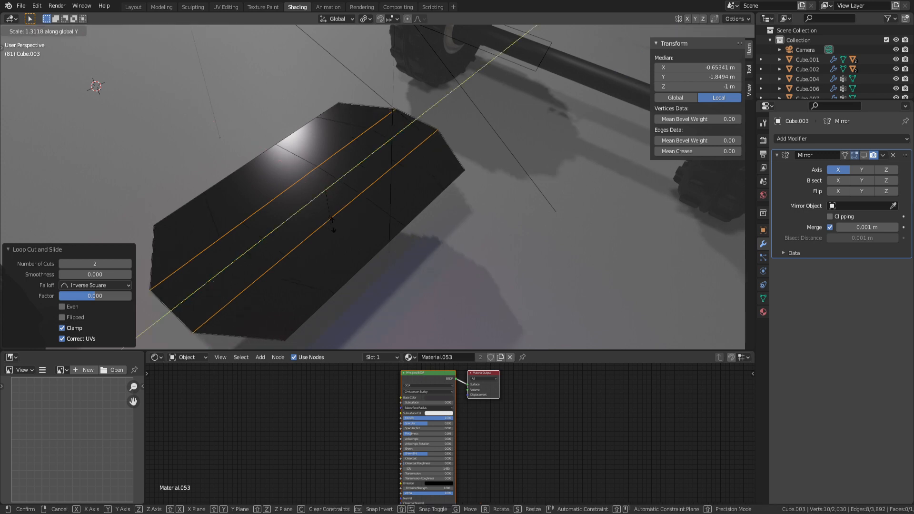
key(x)
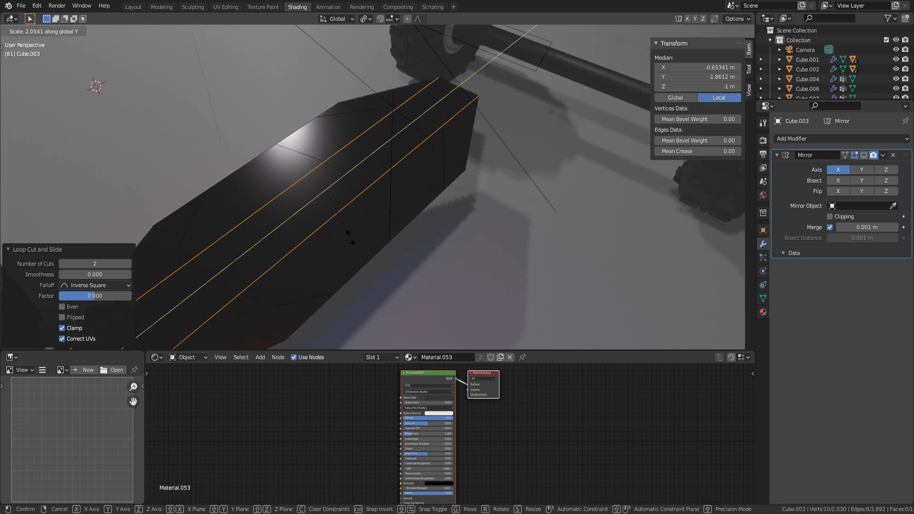
key(x)
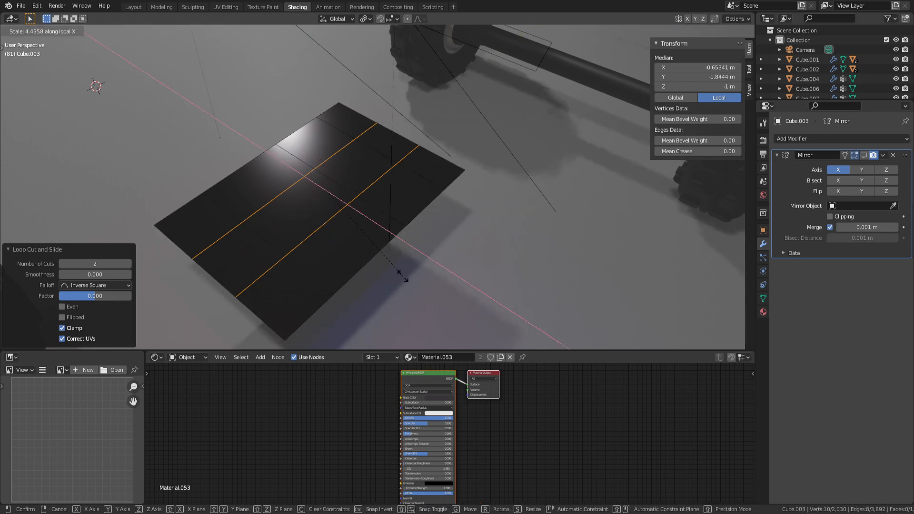
right_click(409, 279)
Set the pivot to Bounding Box Center and widen the new loops along X.
click(365, 19)
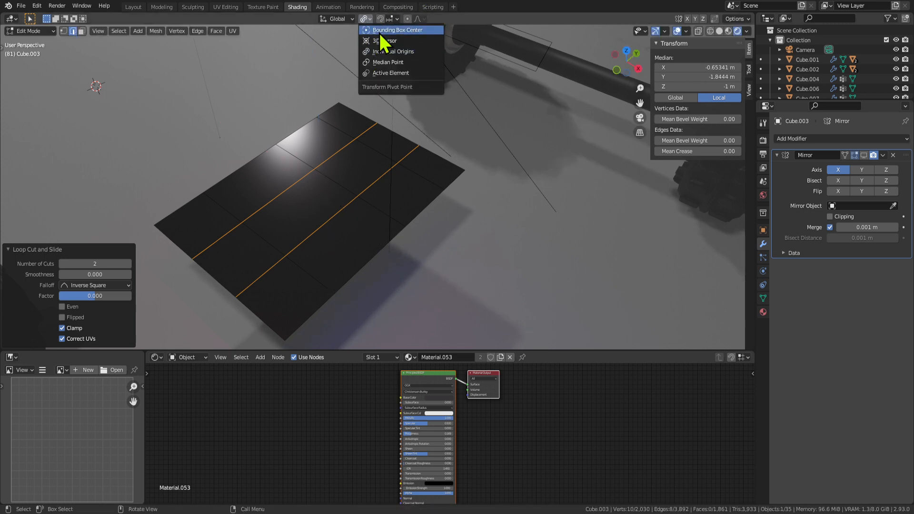
click(379, 31)
key(s)
key(x)
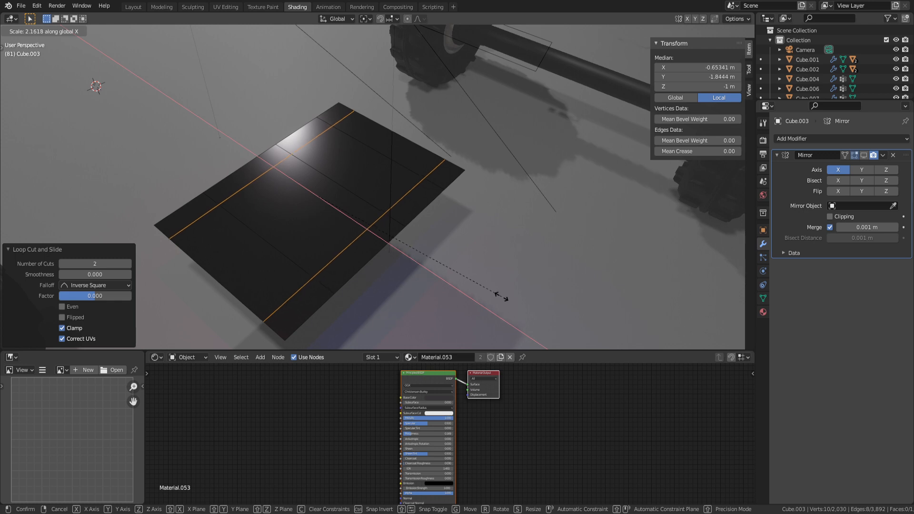
click(501, 296)
middle_drag(498, 292, 393, 161)
Move a single middle edge of the plane 0.071 m along Y.
key(3)
click(345, 184)
shift+click(416, 201)
key(2)
click(393, 162)
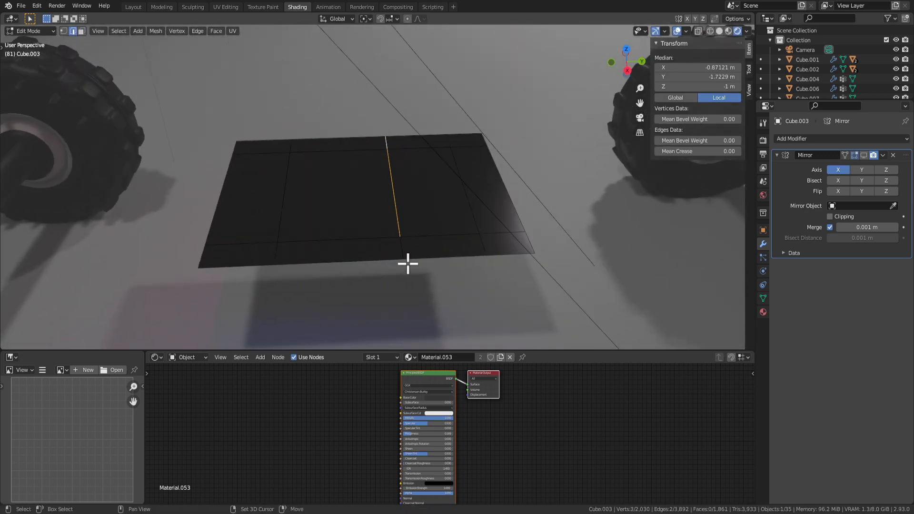
key(g)
key(y)
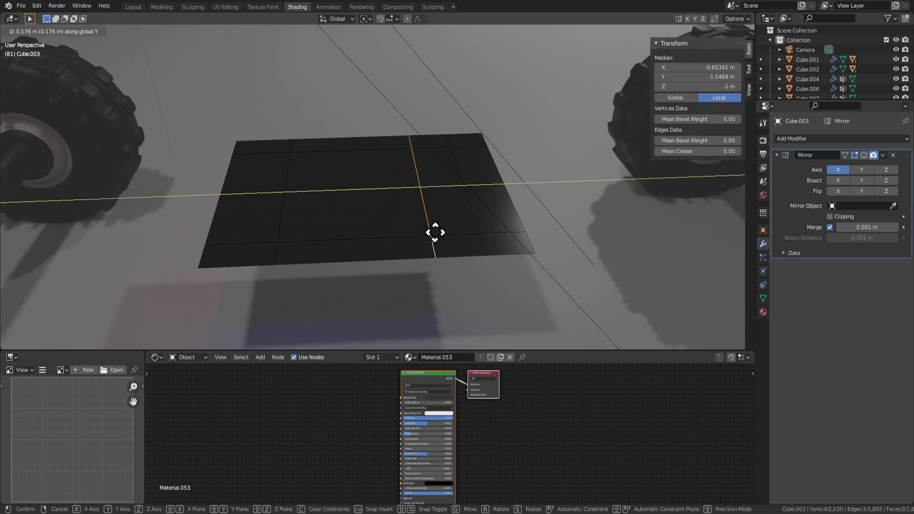
click(419, 232)
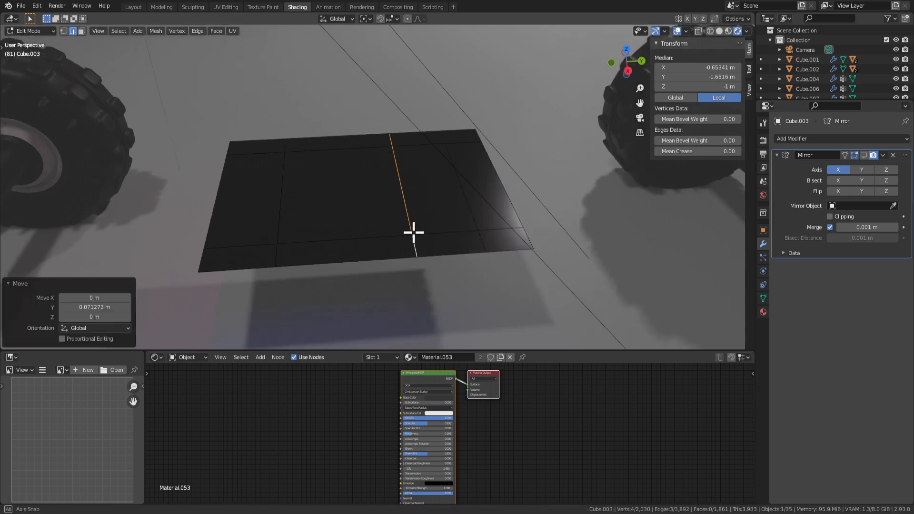
Select the two central faces of the plane.
middle_drag(414, 234, 362, 203)
key(3)
click(358, 200)
shift+click(421, 210)
middle_drag(422, 212, 416, 196)
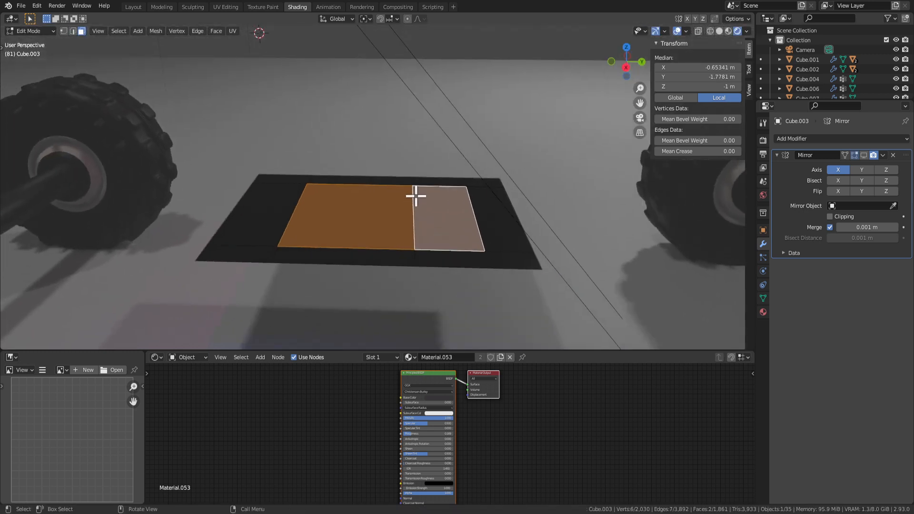
Extrude the two central faces upward into a low block.
key(e)
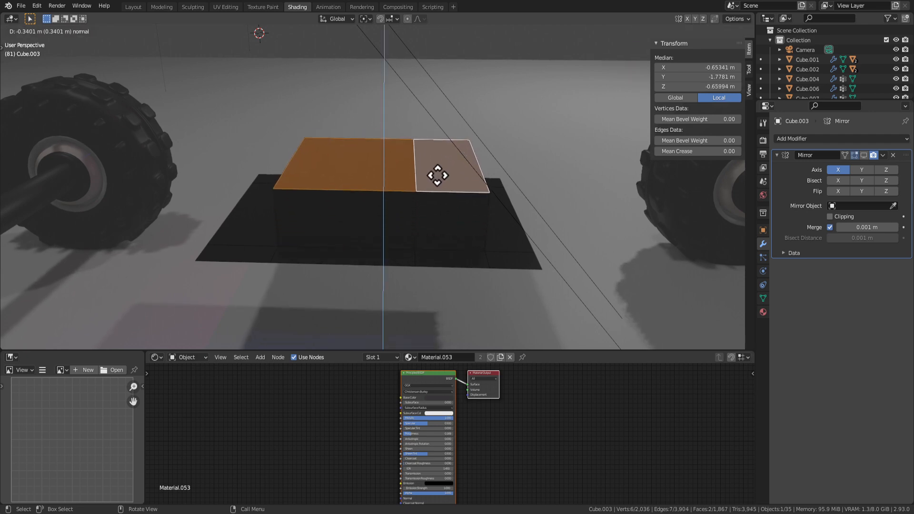
click(434, 194)
mouse_move(434, 195)
middle_down()
mouse_move(328, 213)
mouse_move(447, 216)
mouse_move(467, 206)
mouse_move(443, 179)
middle_up()
Extrude the right top face higher into a tall column.
click(444, 179)
key(e)
click(463, 90)
middle_drag(464, 90, 492, 198)
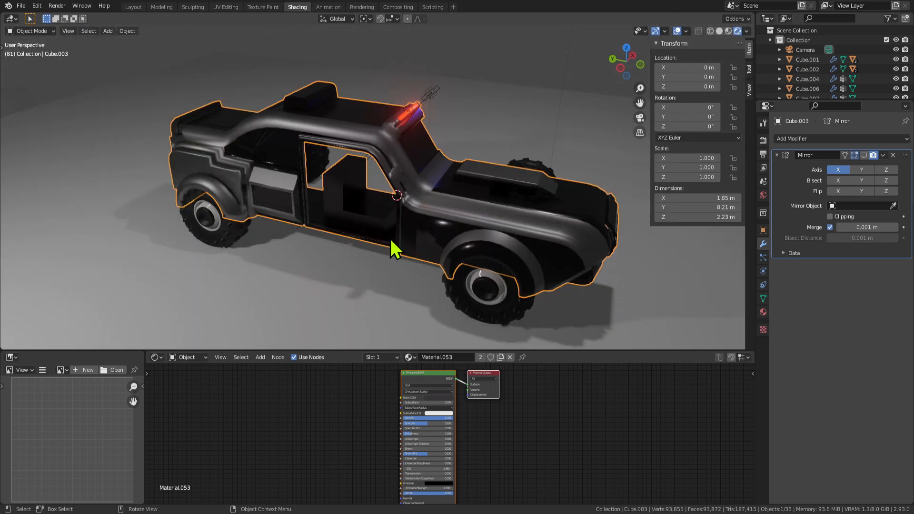
middle_drag(391, 240, 411, 233)
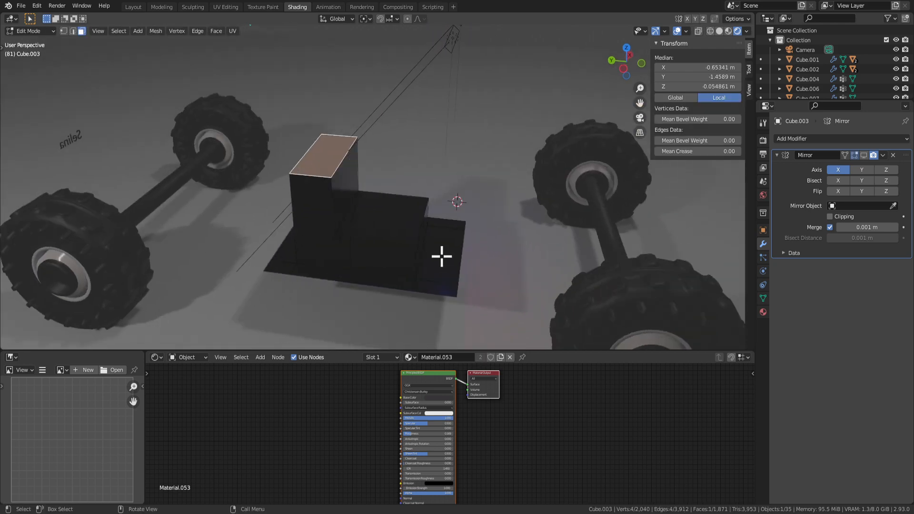
middle_drag(422, 251, 414, 238)
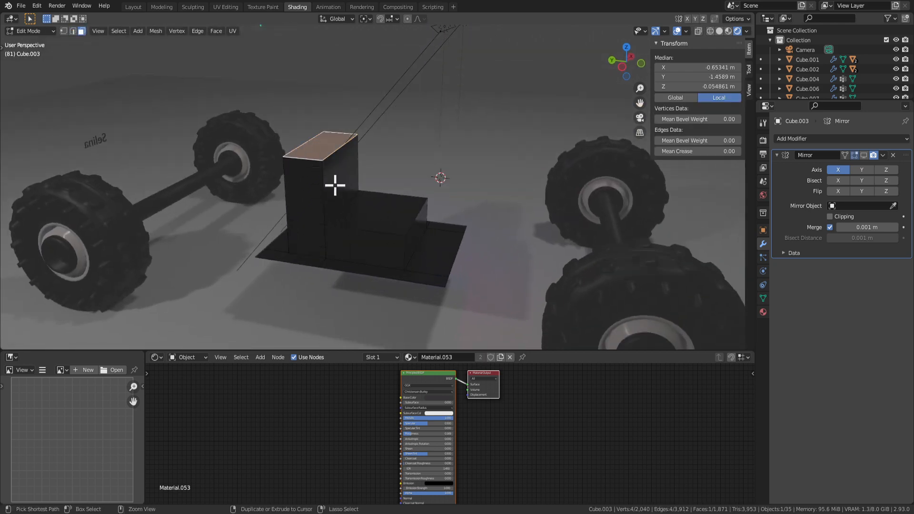
key(ctrl+KP_Add)
key(ctrl+KP_Add)
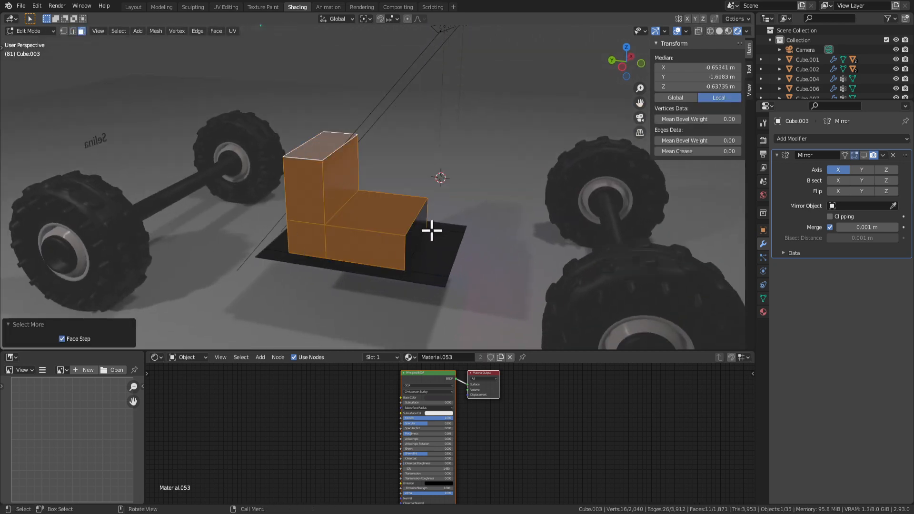
Grow the selection over the whole seat block and slide it along Y.
key(ctrl+KP_Add)
middle_drag(414, 238, 373, 299)
key(g)
key(x)
key(Escape)
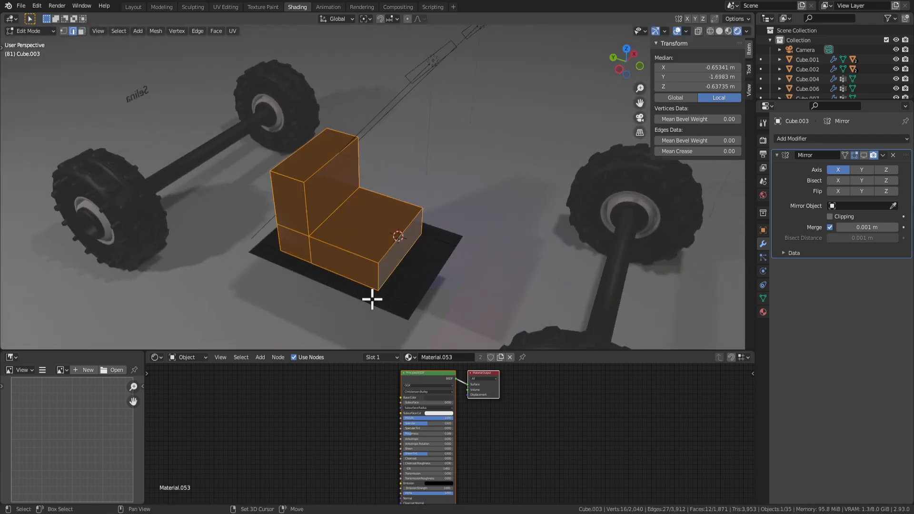
middle_drag(460, 275, 336, 246)
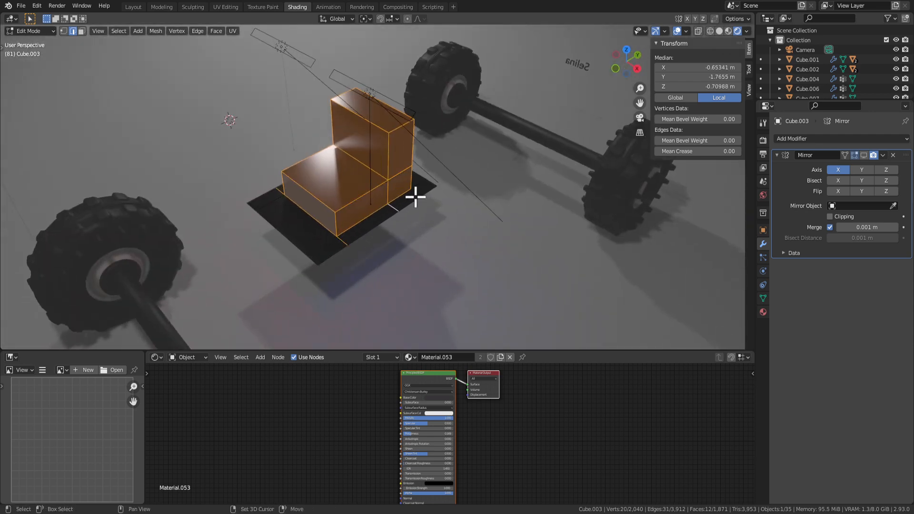
middle_drag(436, 209, 404, 257)
key(g)
key(y)
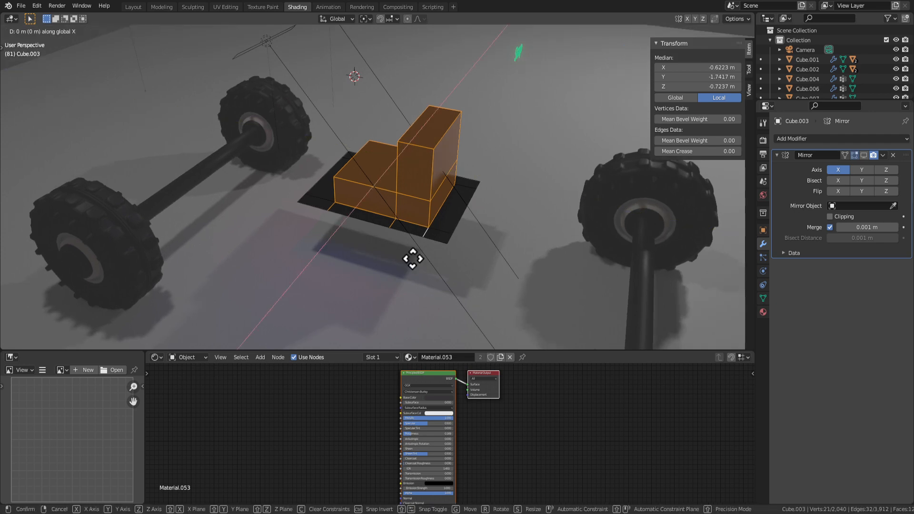
click(401, 255)
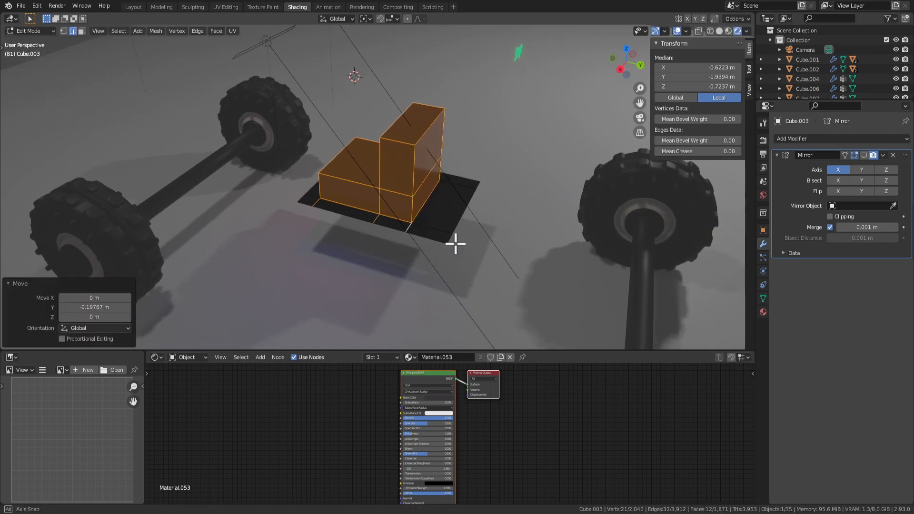
Redo the seat's Y move about 0.2 m and return to Object Mode to see the truck.
middle_drag(455, 243, 302, 235)
key(Tab)
key(Tab)
key(Tab)
middle_drag(467, 298, 432, 249)
key(Tab)
key(Tab)
key(Tab)
key(Tab)
key(Tab)
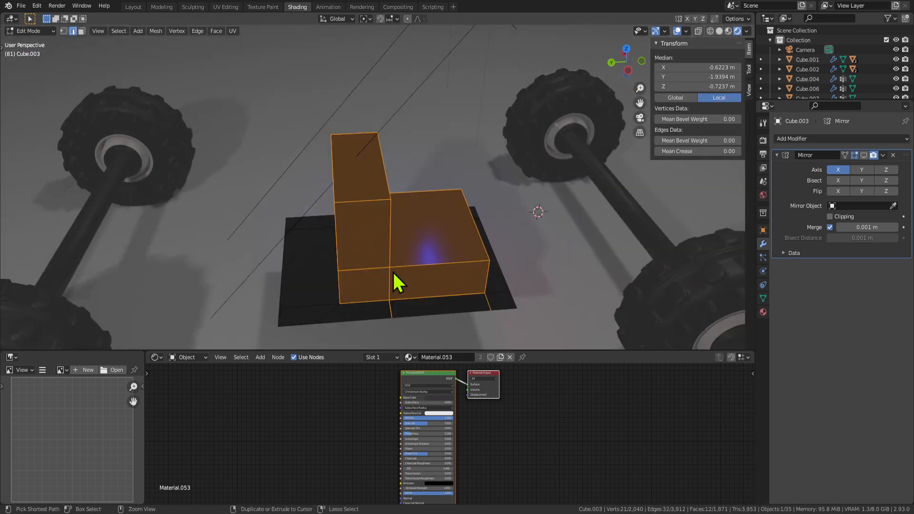
key(Tab)
key(Tab)
key(Tab)
key(Tab)
key(ctrl+z)
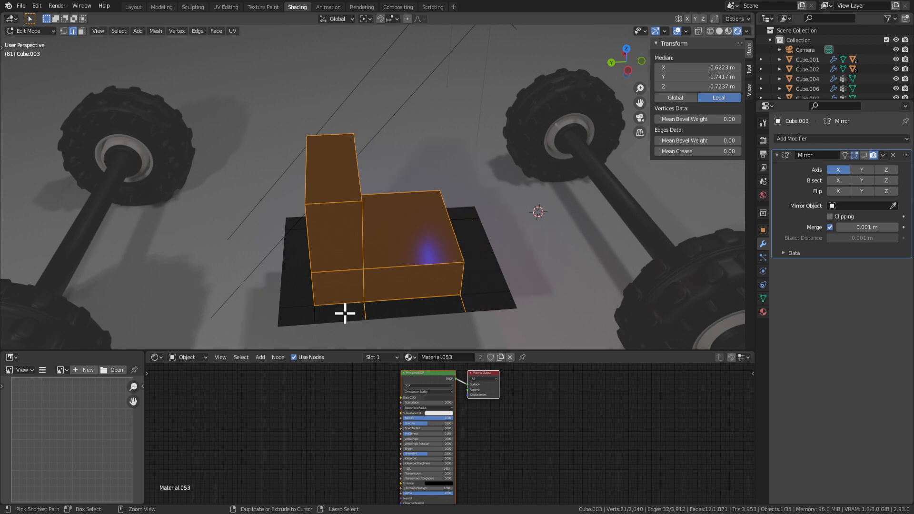
middle_drag(314, 322, 382, 297)
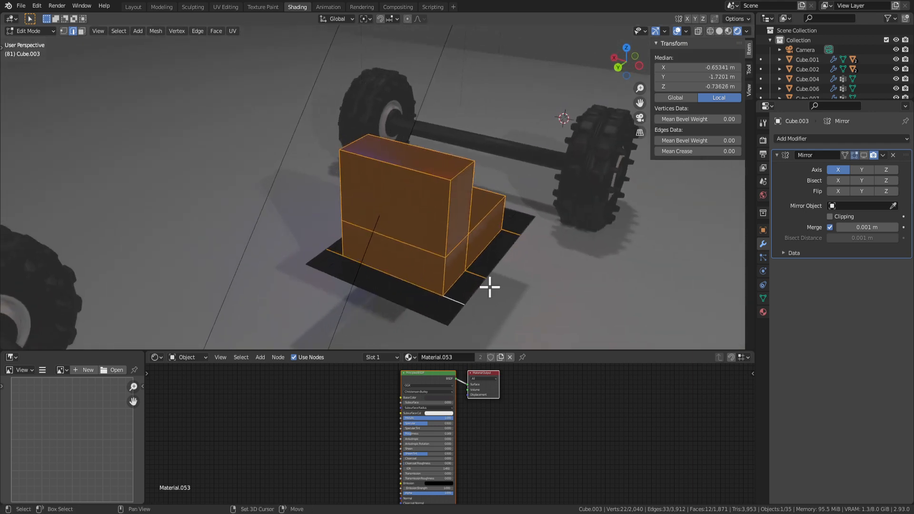
middle_drag(490, 287, 500, 288)
key(g)
key(y)
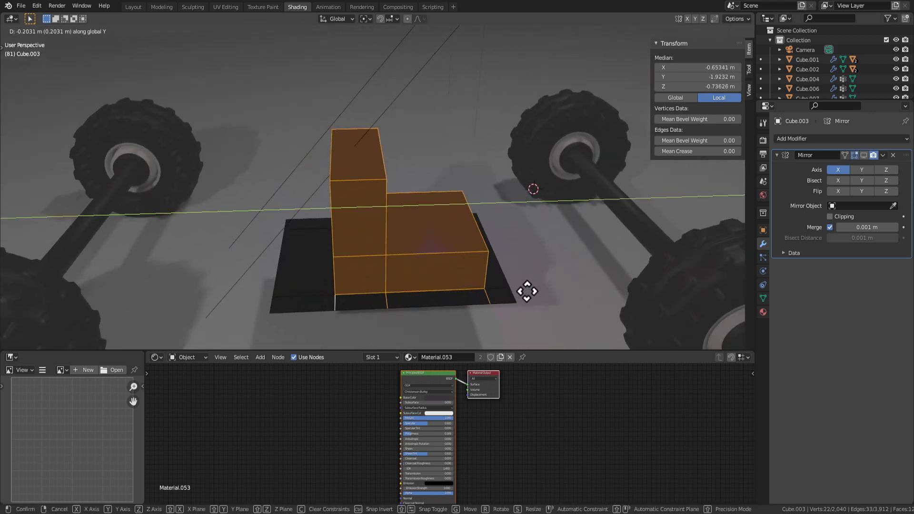
click(533, 292)
scroll(528, 297, down, 3)
key(Tab)
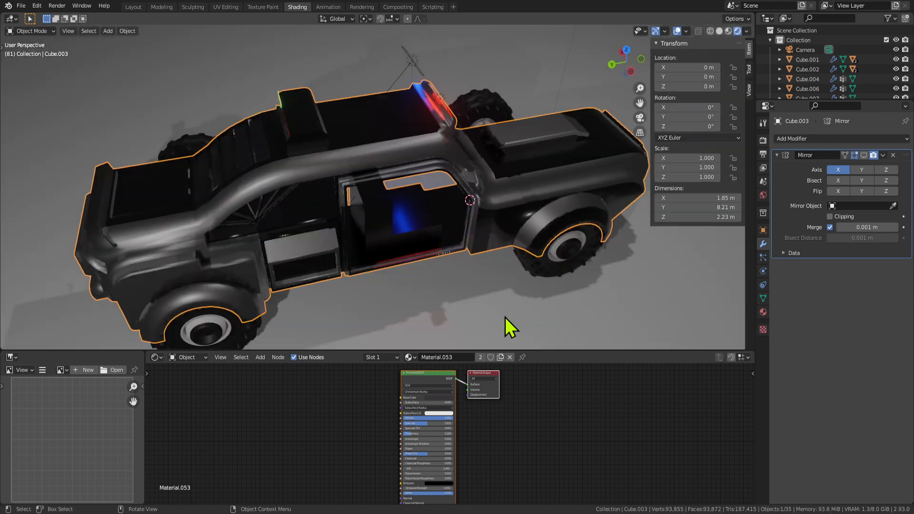
Extrude the top face of the seat column once more.
middle_drag(419, 314, 390, 258)
key(Tab)
key(Tab)
key(Tab)
key(Tab)
key(Tab)
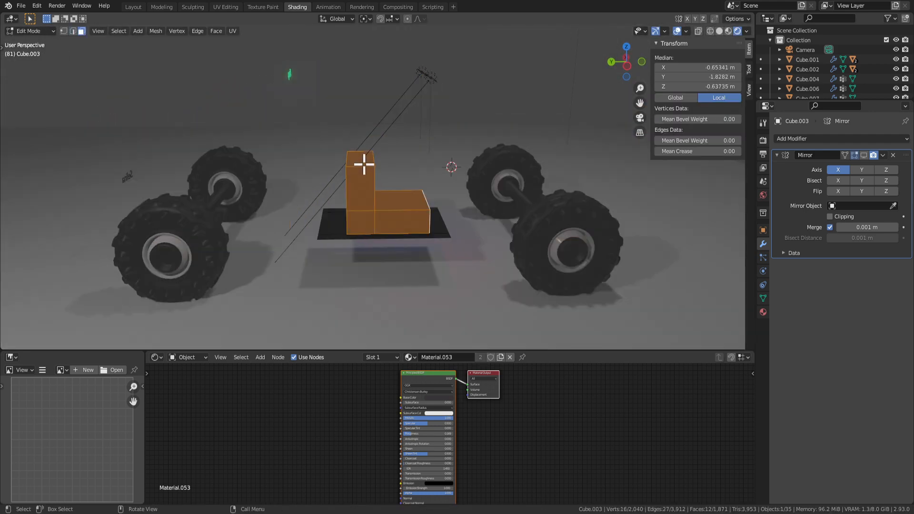
click(363, 153)
scroll(436, 247, up, 3)
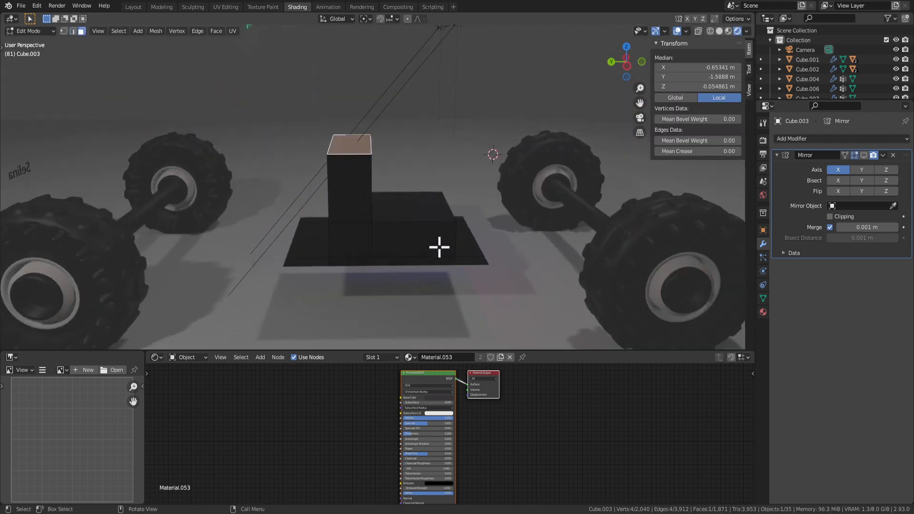
key(e)
click(440, 214)
Try a 3-segment bevel on the column's top edge, then undo it.
key(2)
middle_drag(440, 214, 402, 164)
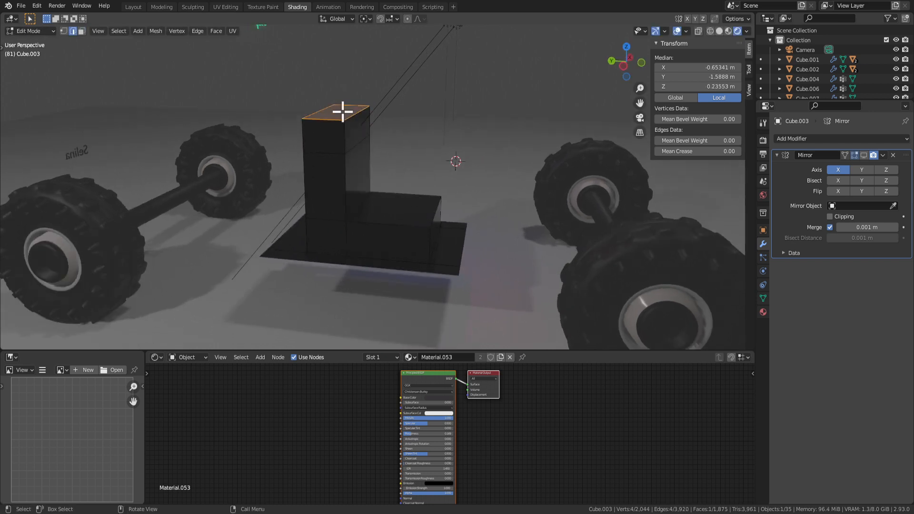
key(ctrl+b)
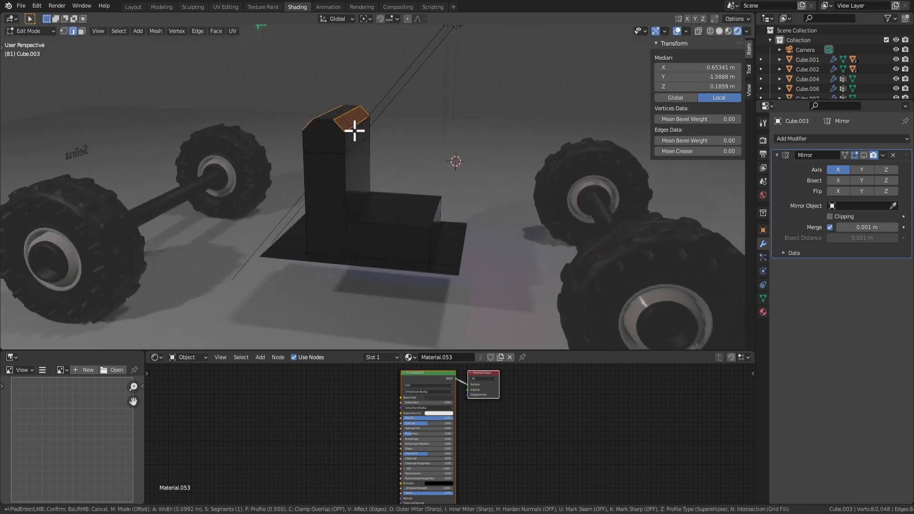
right_click(353, 129)
scroll(358, 297, down, 3)
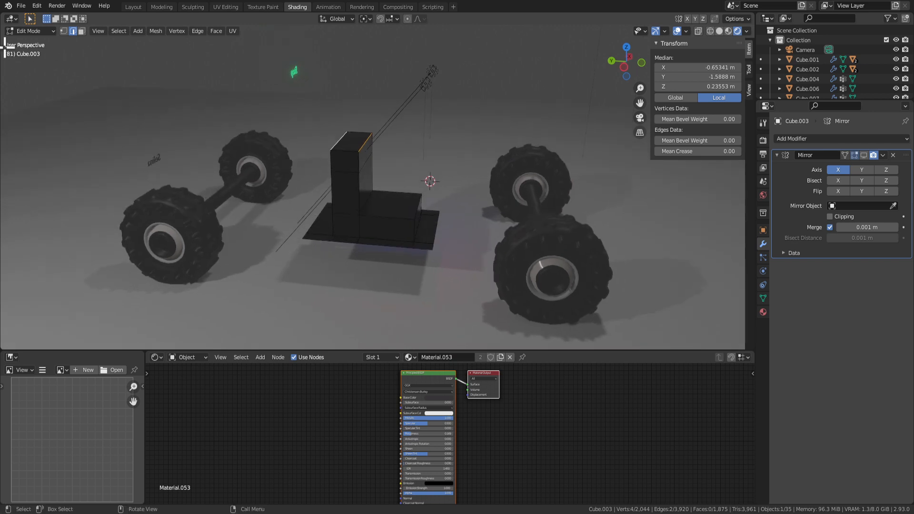
key(t)
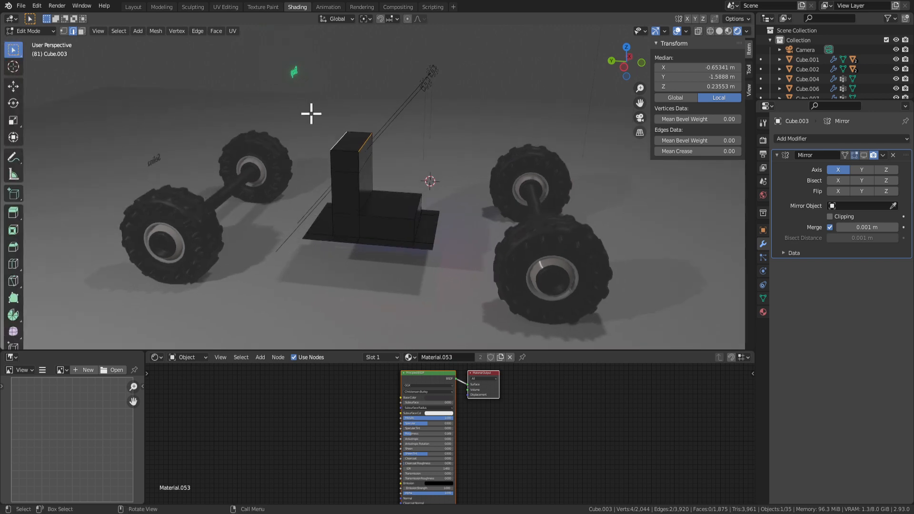
middle_drag(448, 133, 287, 175)
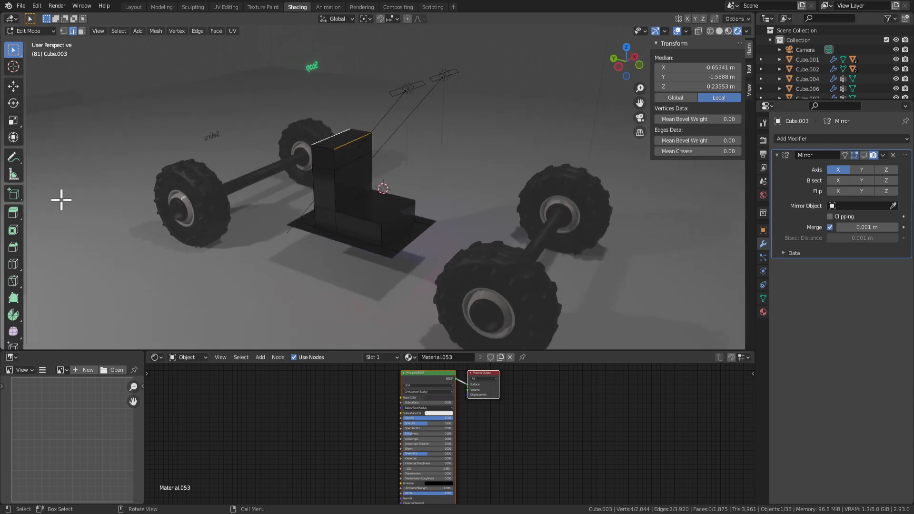
key(t)
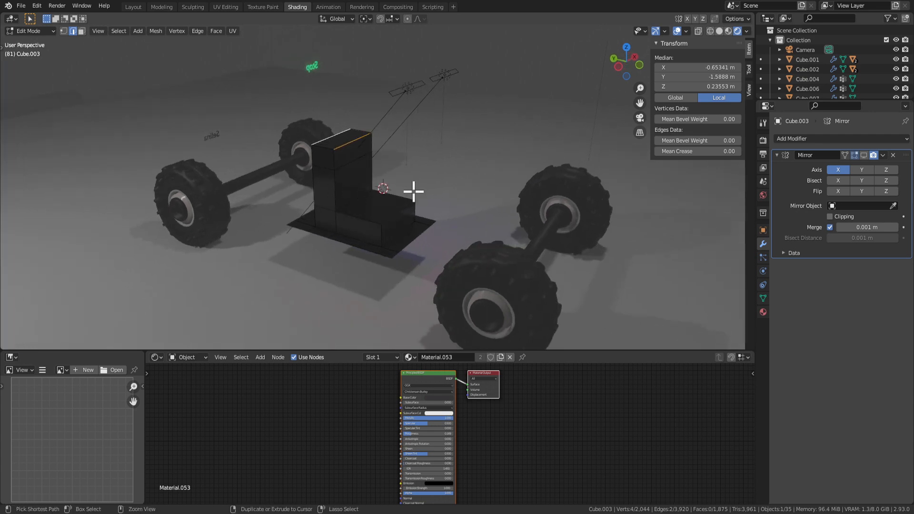
key(ctrl+b)
click(418, 200)
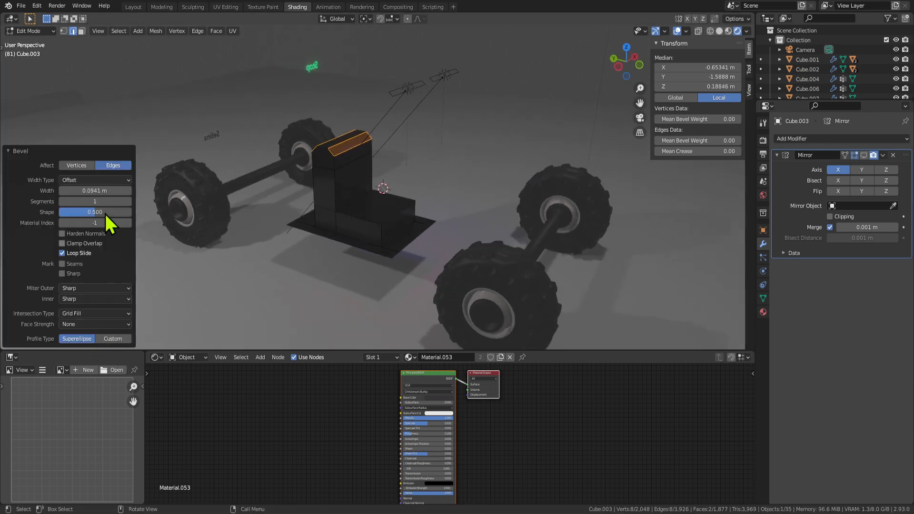
click(129, 202)
click(129, 201)
scroll(397, 171, up, 4)
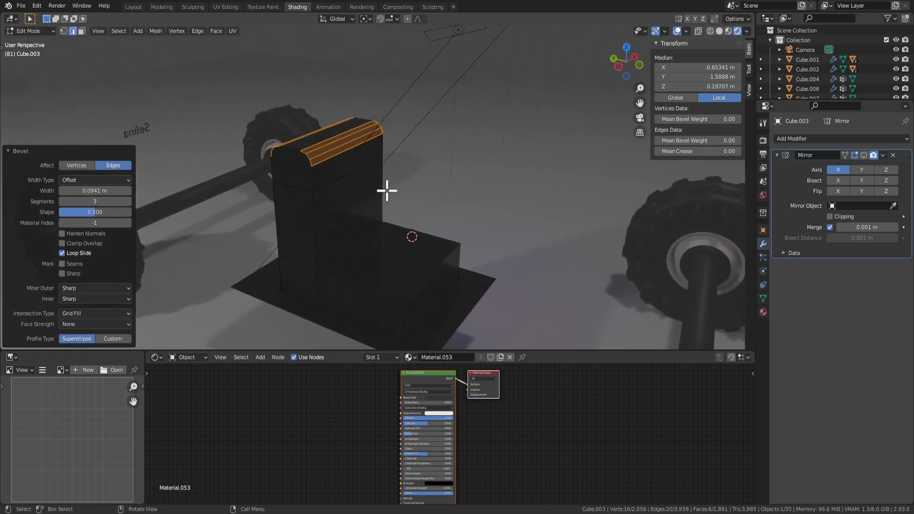
key(ctrl+z)
Bevel the seat back's top edge and lower the rounded top along Z.
key(ctrl+b)
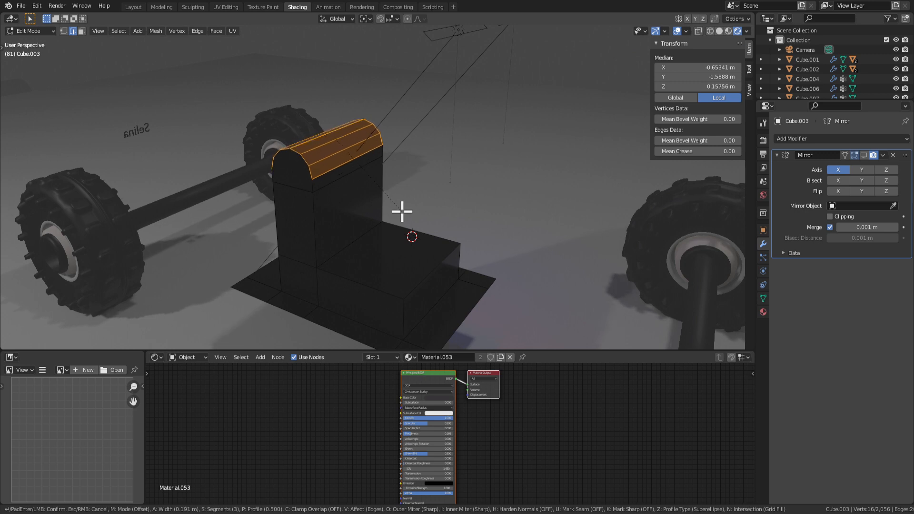
click(400, 206)
key(g)
key(z)
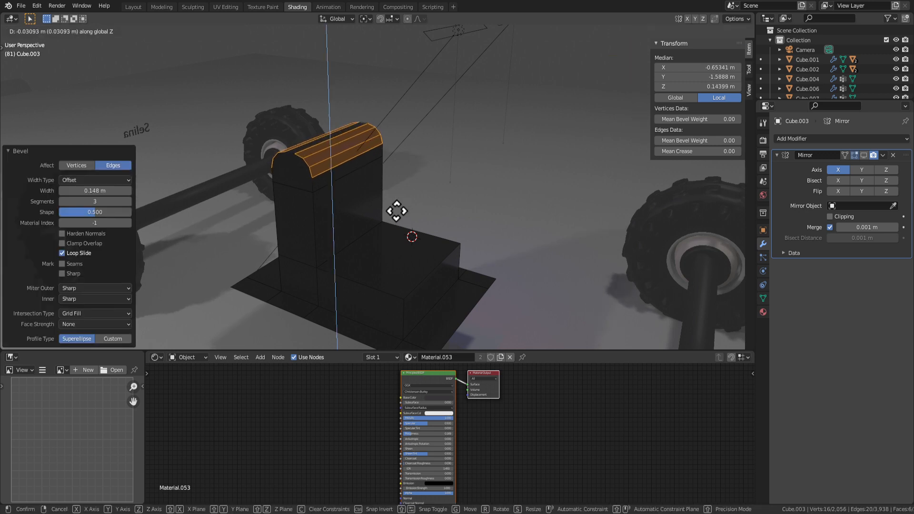
click(406, 251)
Round the seat's lower front edge with a 3-segment bevel.
click(426, 275)
key(ctrl+b)
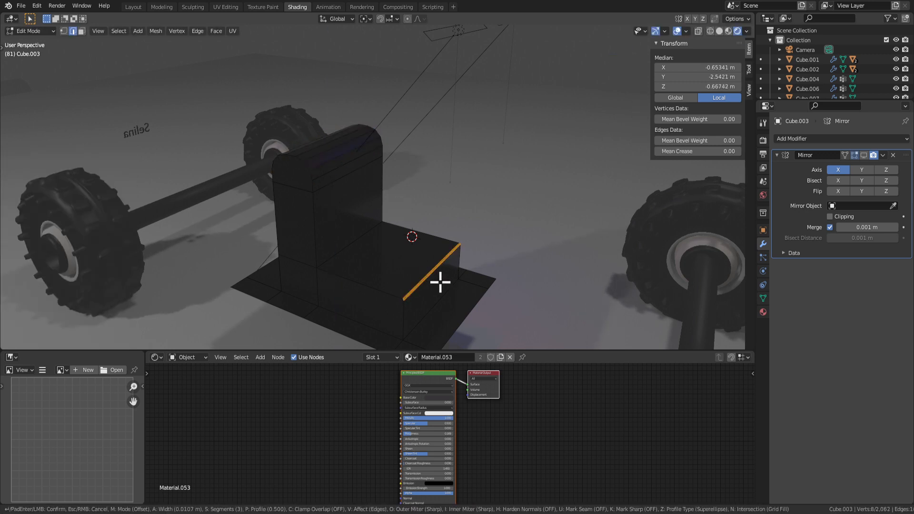
click(439, 296)
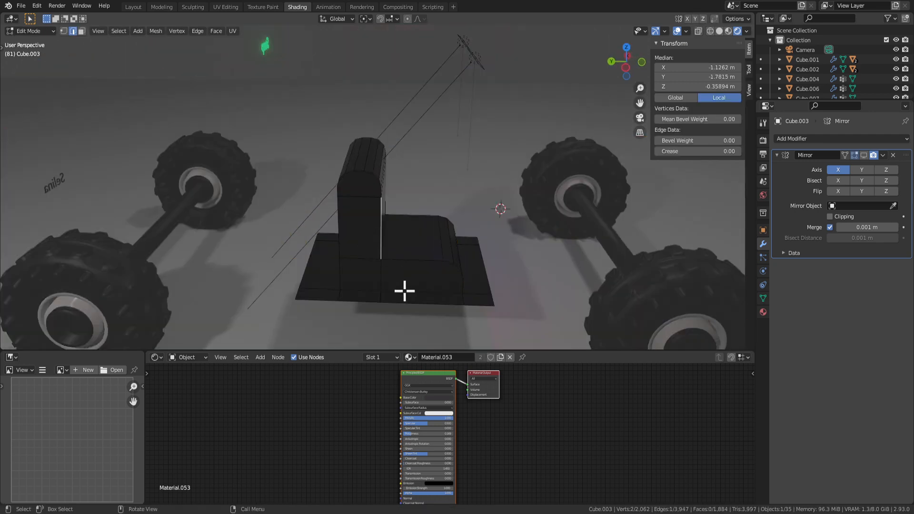
key(3)
click(352, 231)
Inset the seat back's side faces and push them out along their normals.
click(347, 187)
middle_drag(347, 187, 369, 148)
middle_drag(382, 199, 545, 245)
key(i)
click(457, 256)
key(alt+e)
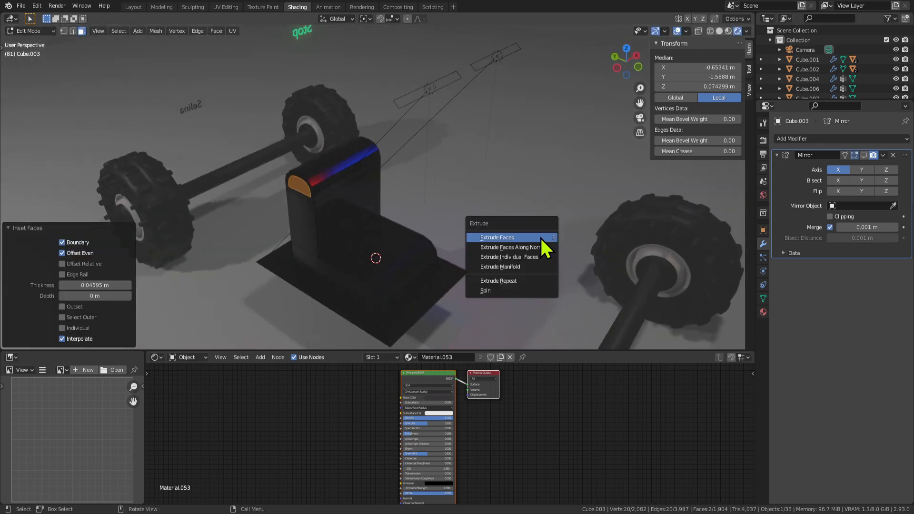
click(540, 236)
click(534, 242)
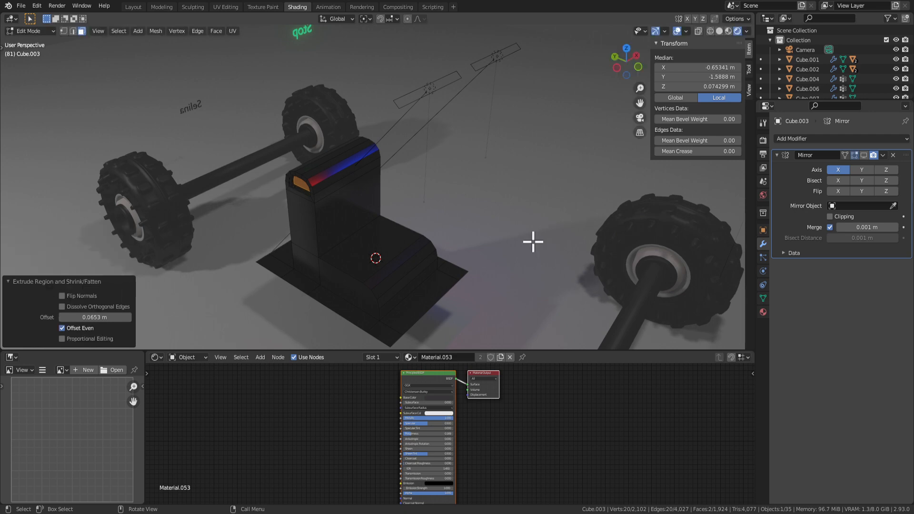
middle_drag(533, 241, 381, 247)
Select the curved top strip faces on one side of the backrest.
key(Tab)
key(Tab)
scroll(424, 218, up, 4)
shift+click(355, 238)
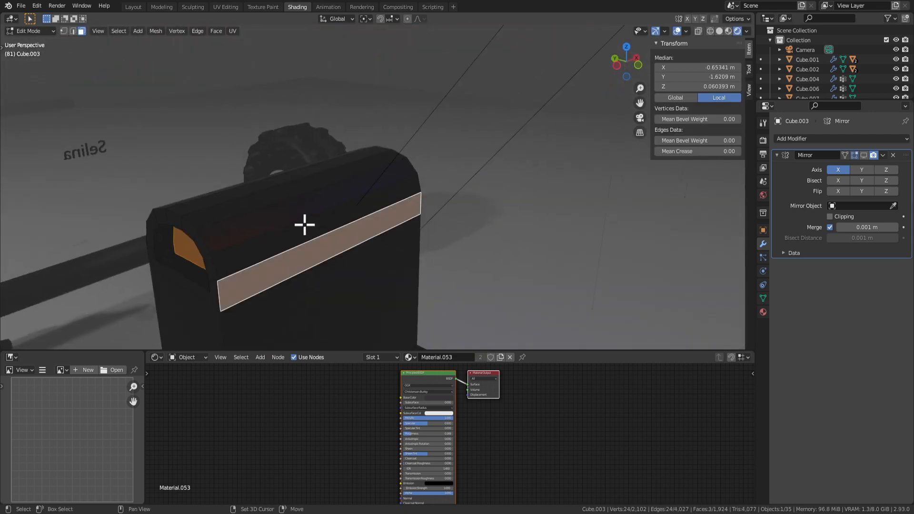
shift+click(294, 229)
shift+click(278, 212)
shift+click(272, 197)
middle_drag(261, 210, 328, 236)
shift+click(278, 248)
Add the other side's strip faces and apply Shade Smooth to them.
shift+click(398, 191)
shift+click(387, 218)
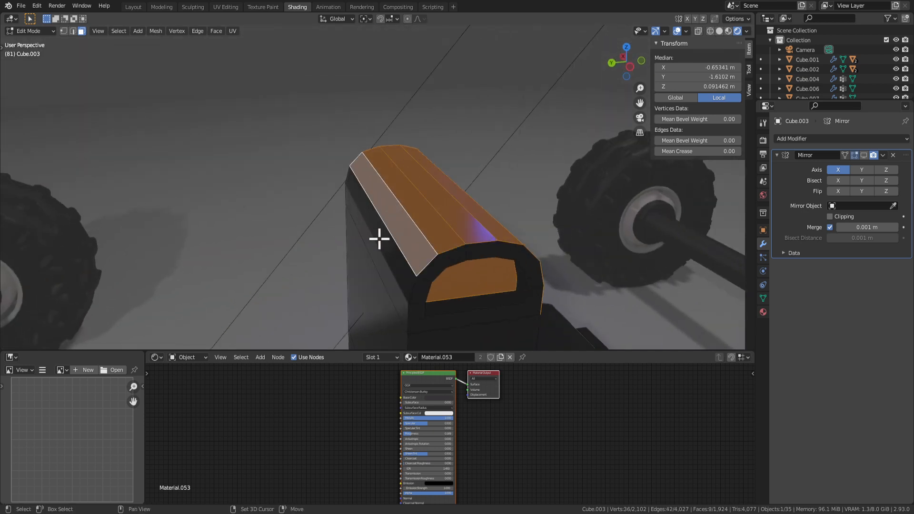
shift+click(377, 239)
middle_drag(432, 265, 285, 212)
shift+click(412, 247)
right_click(286, 212)
right_click(352, 227)
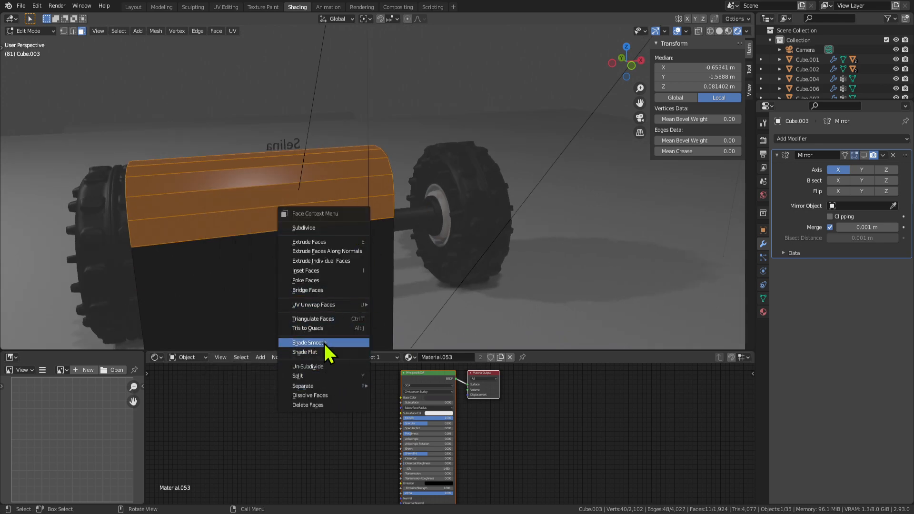
click(323, 342)
middle_drag(324, 342, 379, 233)
Select both end faces of the seat back for deletion.
click(359, 257)
shift+click(373, 190)
key(x)
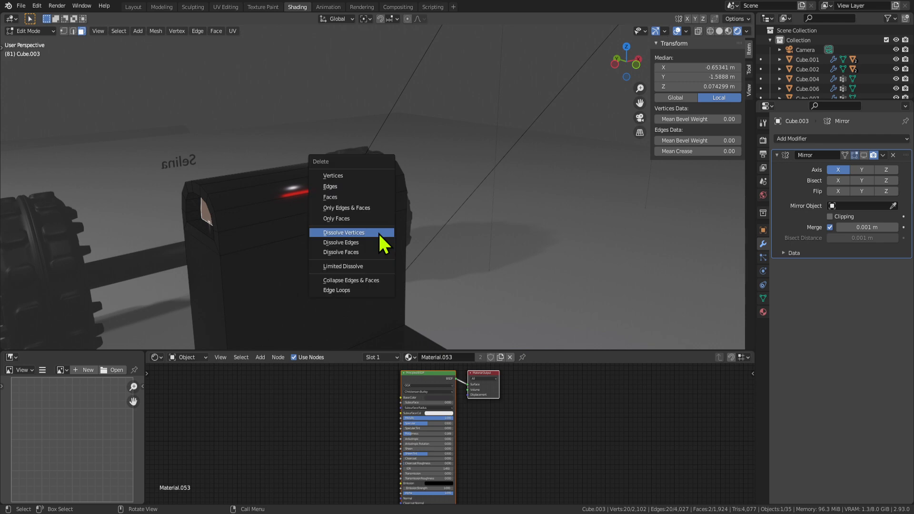
click(352, 252)
middle_drag(352, 253, 298, 248)
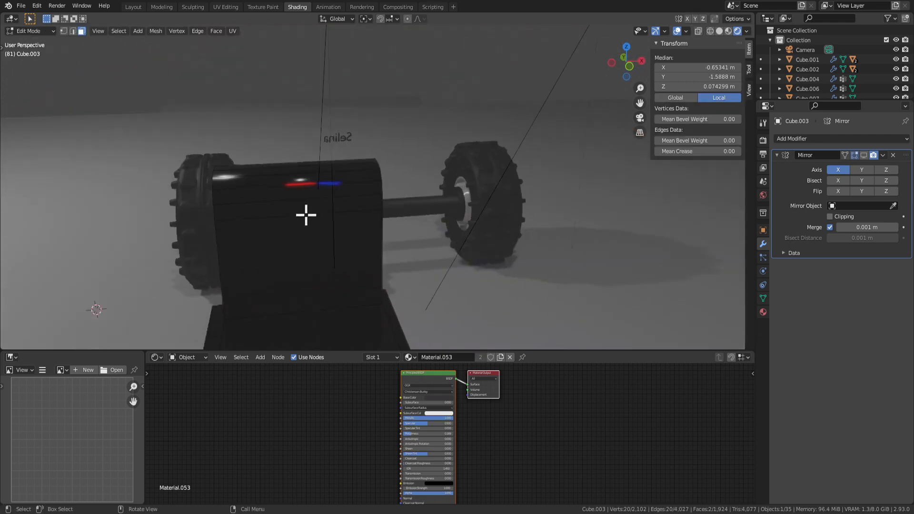
middle_drag(305, 216, 294, 172)
scroll(294, 173, down, 3)
key(Tab)
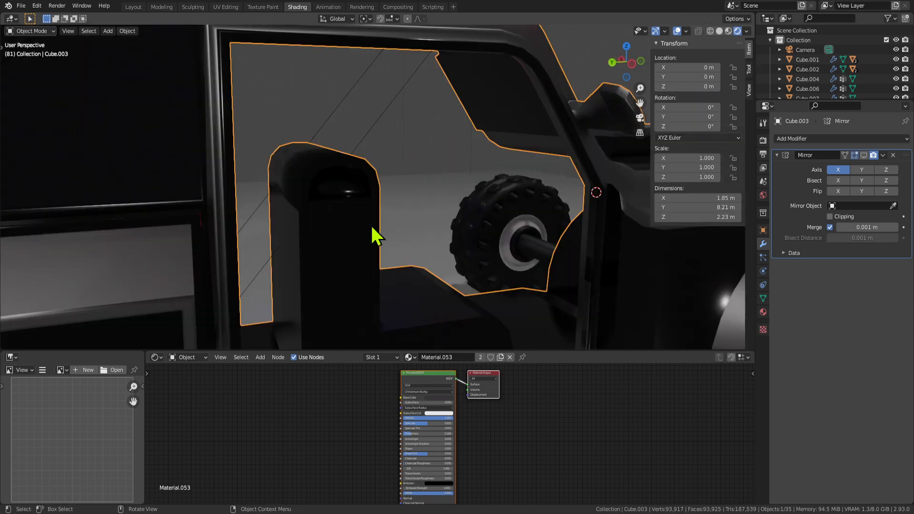
scroll(372, 225, up, 2)
middle_drag(363, 195, 280, 203)
scroll(309, 214, down, 3)
key(Tab)
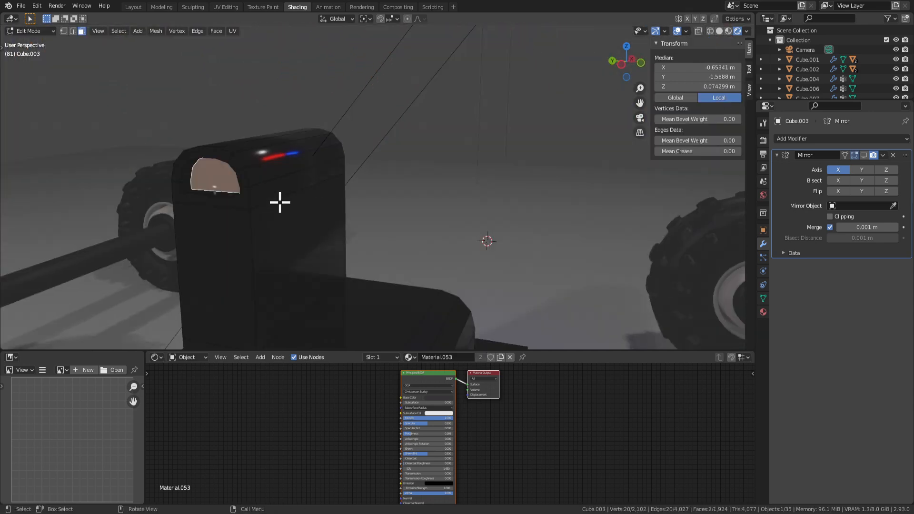
middle_drag(376, 193, 290, 172)
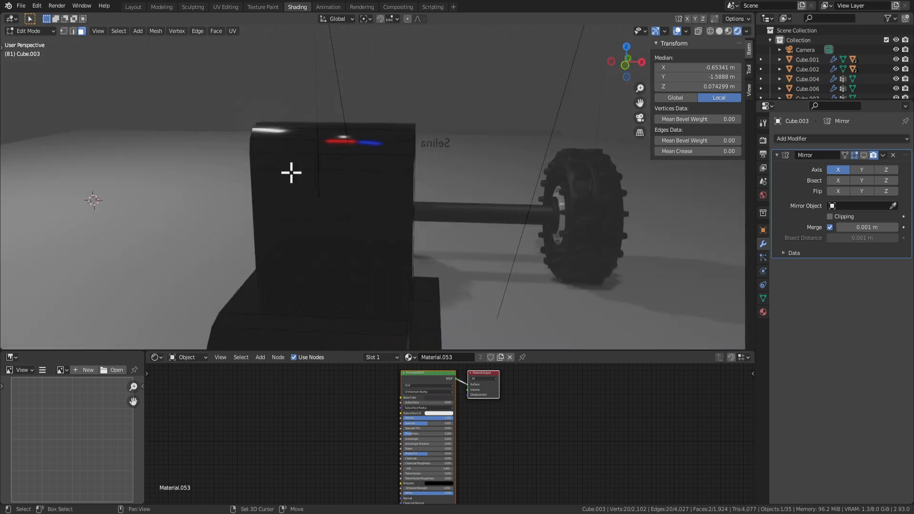
middle_drag(468, 219, 387, 219)
key(Tab)
key(Tab)
middle_drag(505, 229, 347, 244)
key(x)
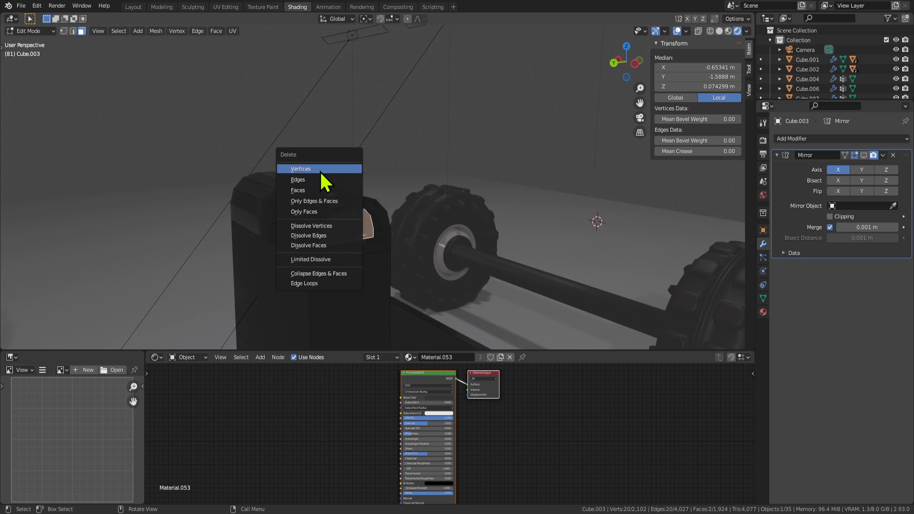
key(Escape)
middle_drag(363, 255, 400, 239)
key(x)
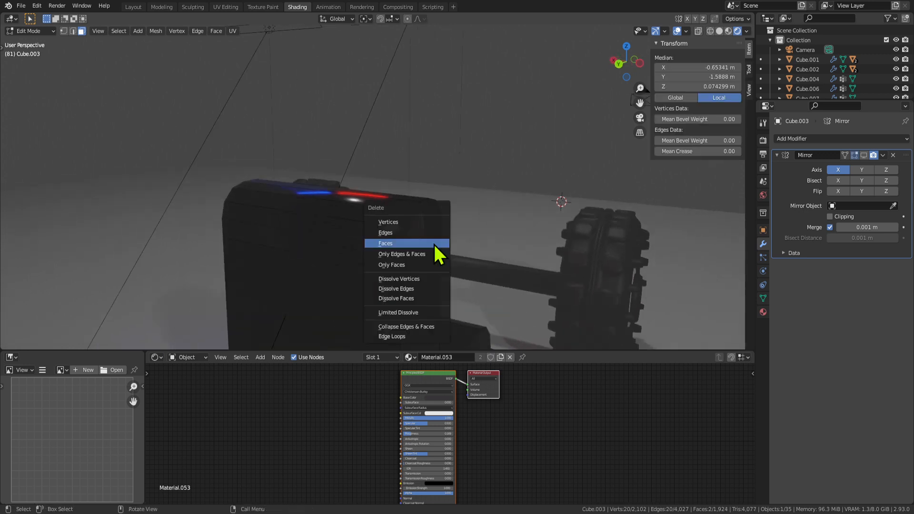
click(411, 279)
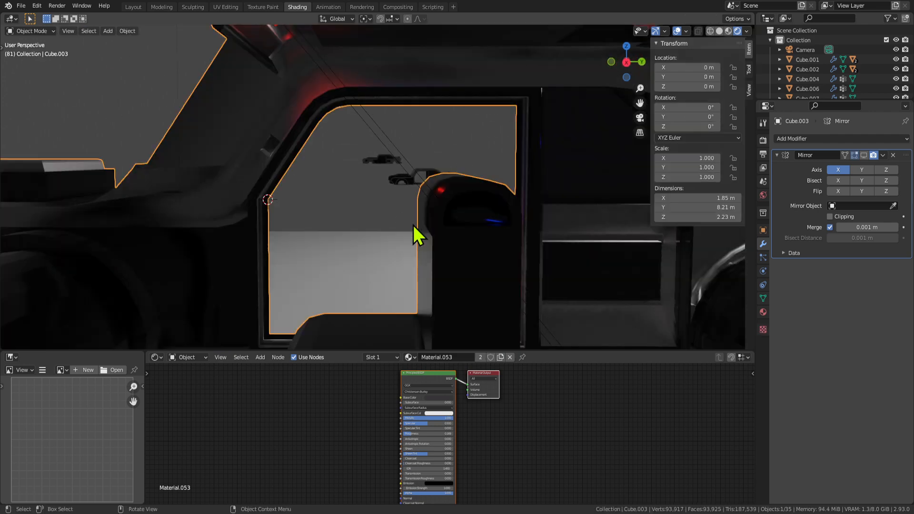
scroll(413, 224, down, 4)
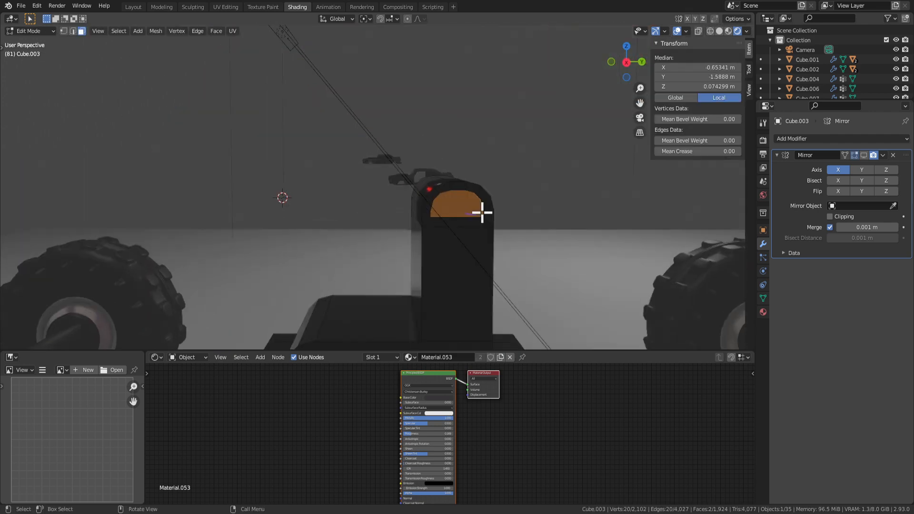
middle_drag(482, 210, 465, 202)
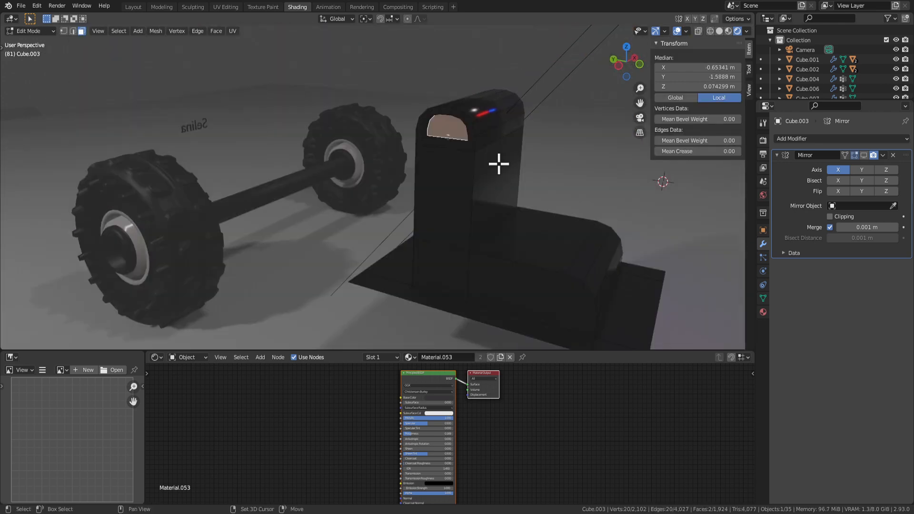
middle_drag(498, 164, 482, 197)
key(x)
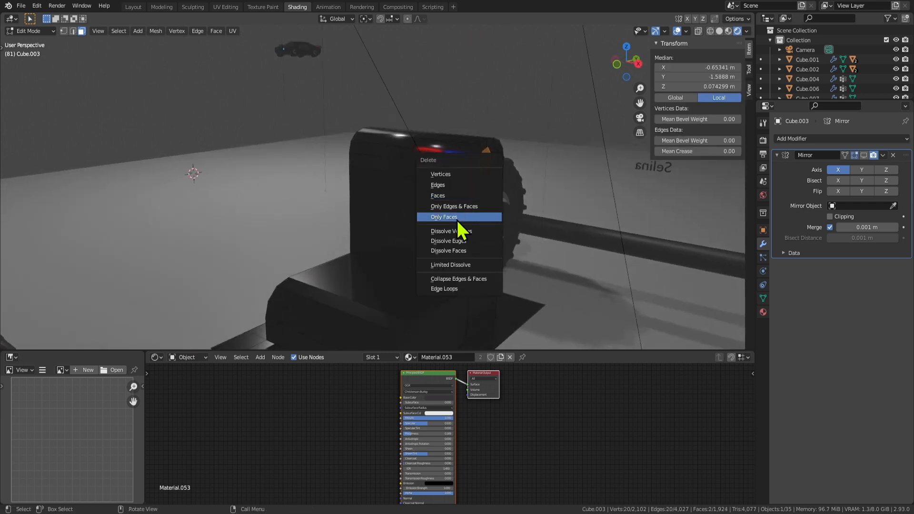
middle_drag(193, 144, 360, 224)
key(x)
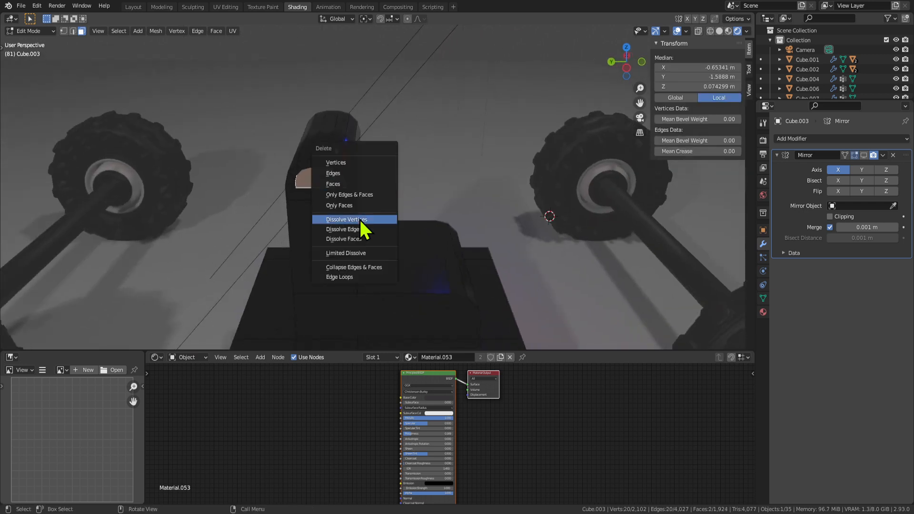
right_click(347, 189)
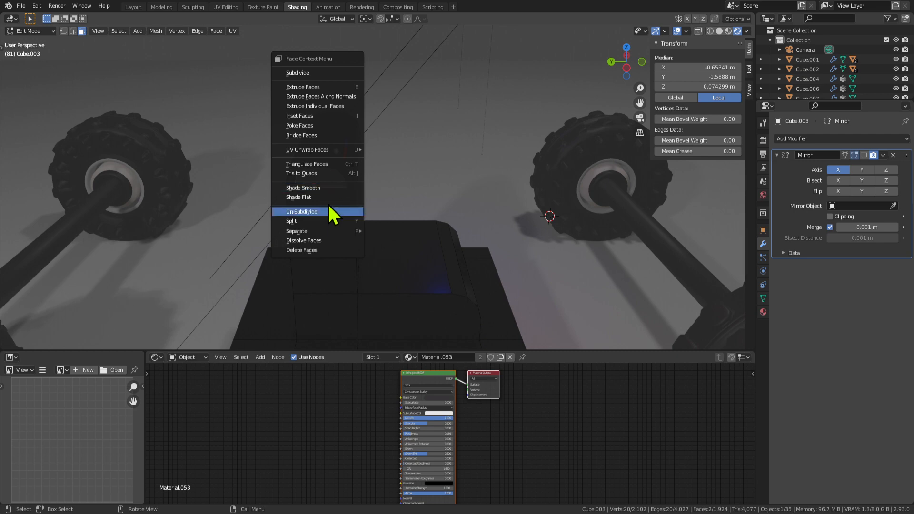
Lower the rounded cap on top of the seat back slightly along Z.
click(329, 198)
key(Tab)
scroll(365, 227, down, 4)
mouse_move(365, 227)
middle_down()
mouse_move(393, 227)
mouse_move(369, 223)
middle_up()
scroll(393, 228, up, 3)
key(Tab)
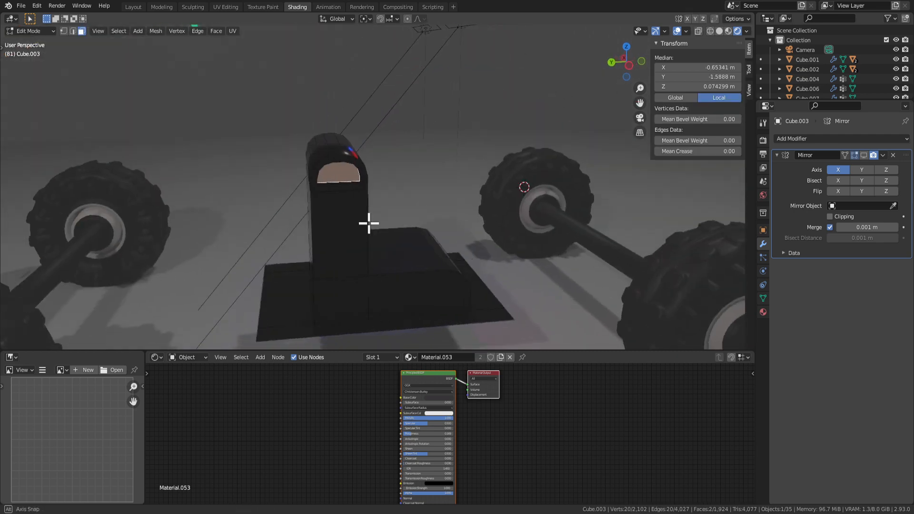
key(ctrl+KP_Add)
key(ctrl+KP_Add)
key(ctrl+KP_Add)
key(ctrl+KP_Subtract)
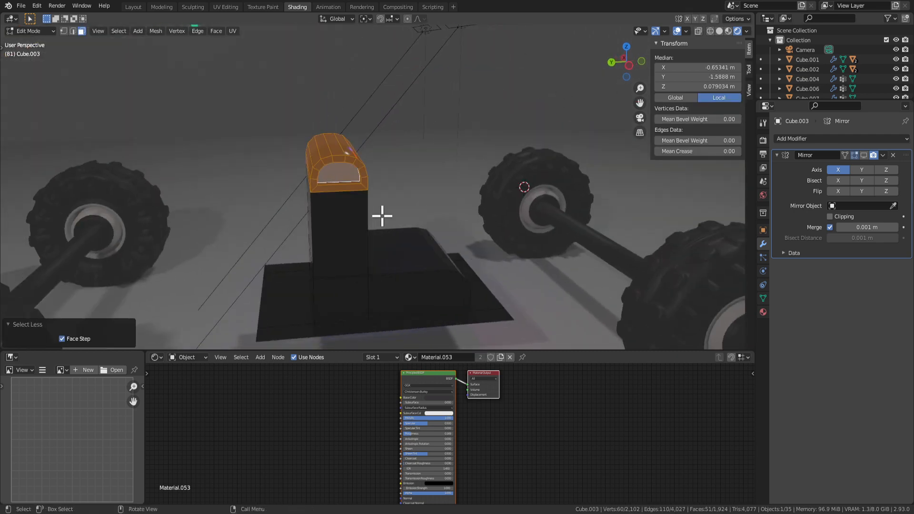
key(g)
key(z)
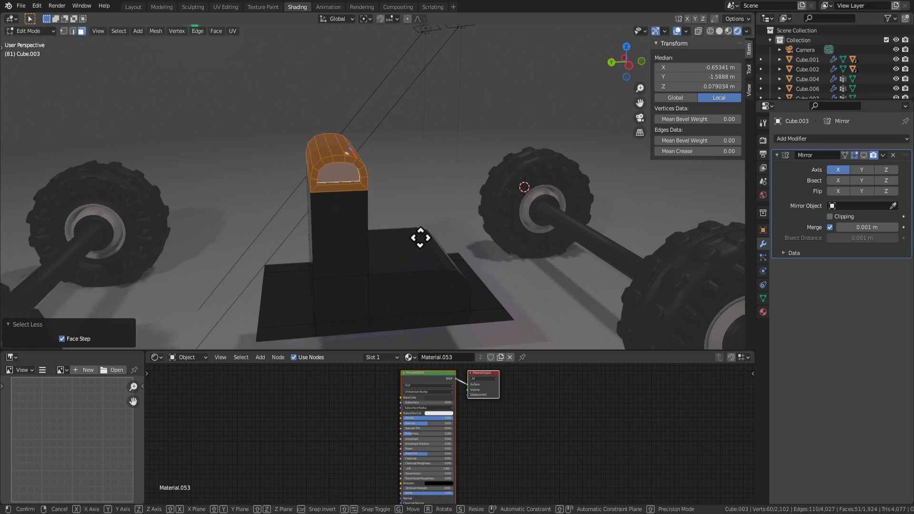
click(418, 243)
Select the pillar end and side faces of the seat block, ending on the seat back's flat side face.
middle_drag(417, 243, 369, 225)
key(Tab)
scroll(382, 252, up, 4)
key(Tab)
click(270, 180)
middle_drag(390, 163, 244, 148)
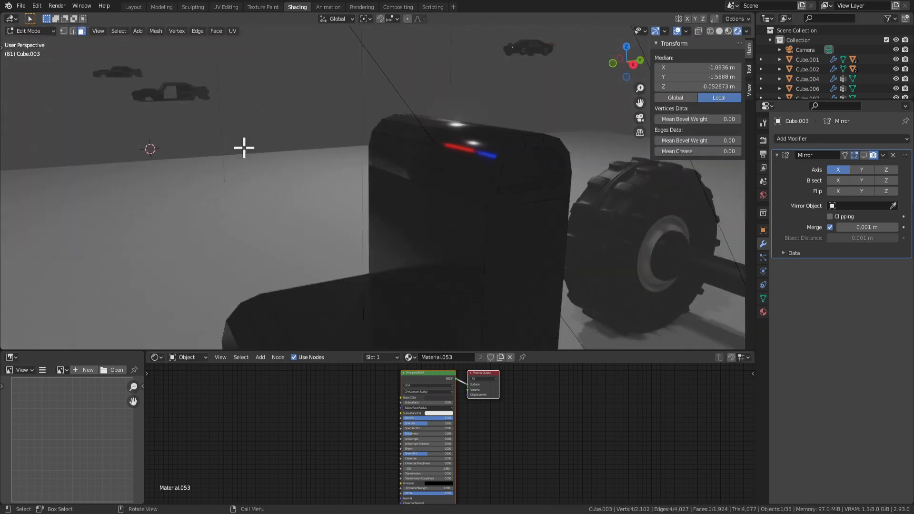
middle_drag(461, 183, 496, 176)
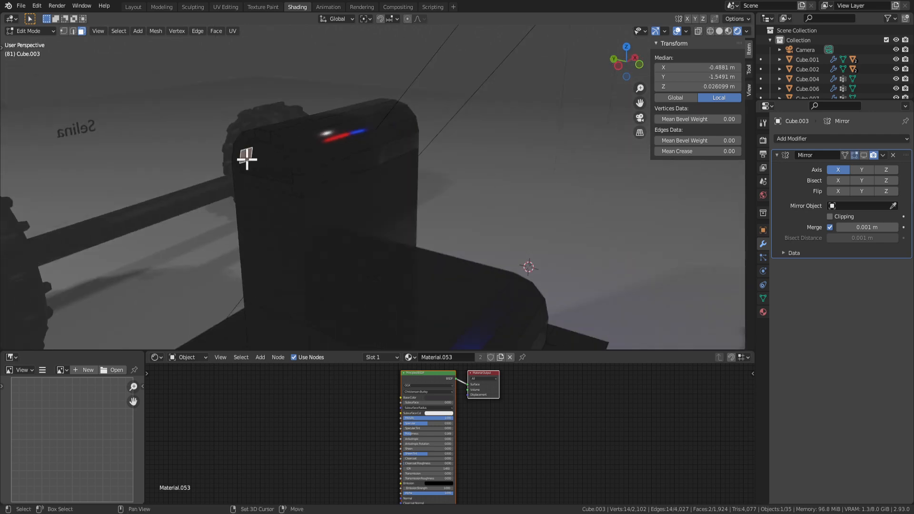
middle_drag(272, 160, 534, 177)
shift+click(532, 172)
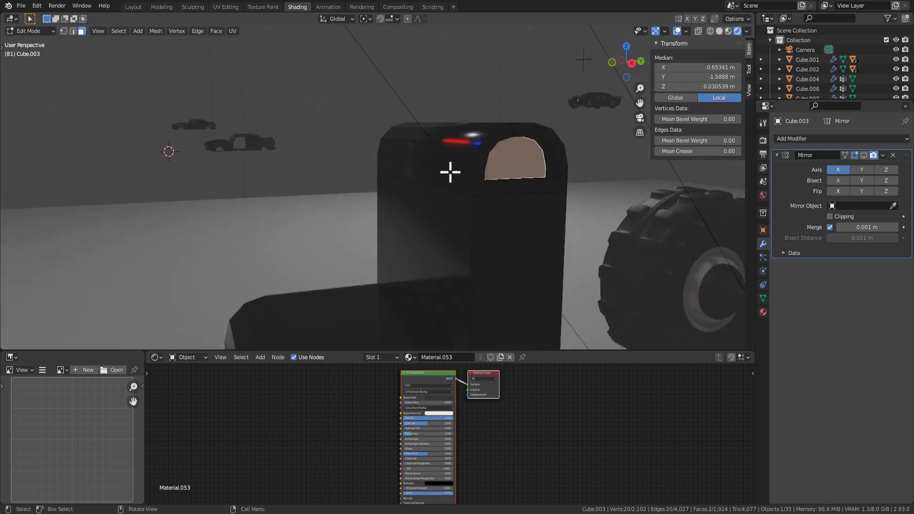
middle_drag(449, 171, 629, 196)
key(s)
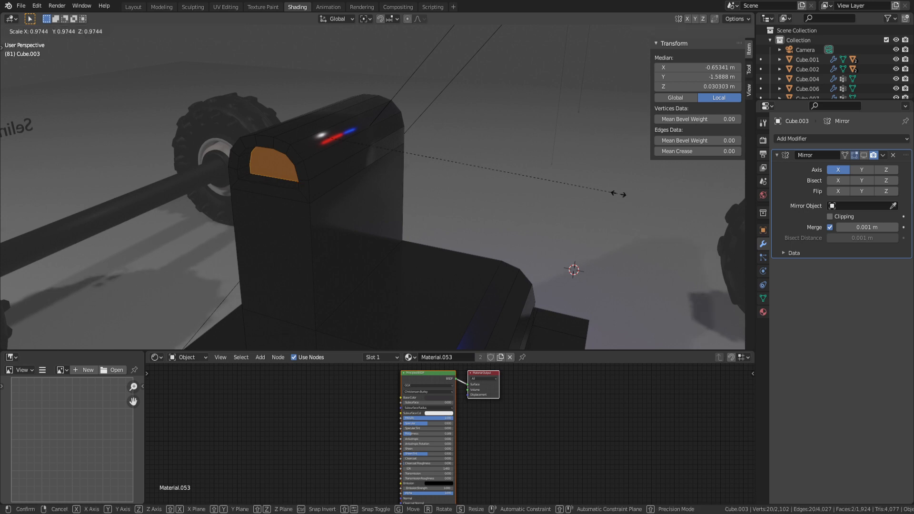
right_click(592, 188)
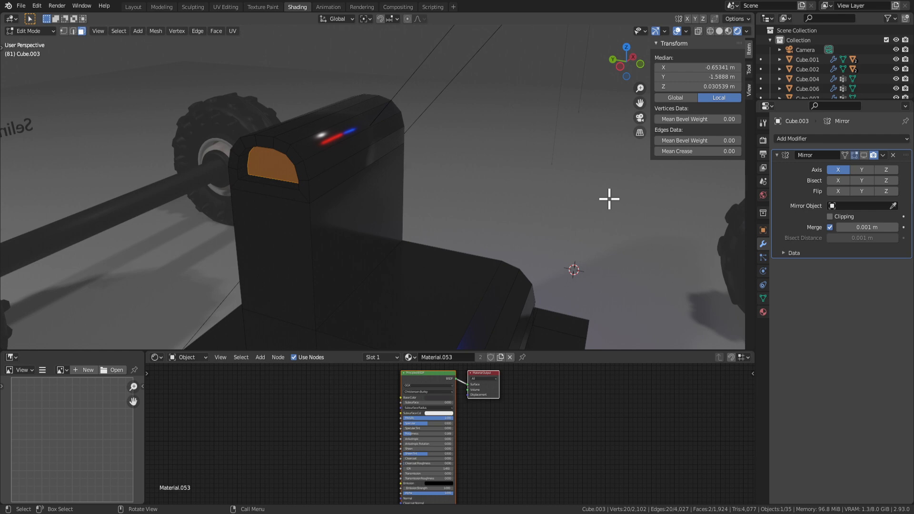
middle_drag(443, 145, 393, 275)
click(383, 267)
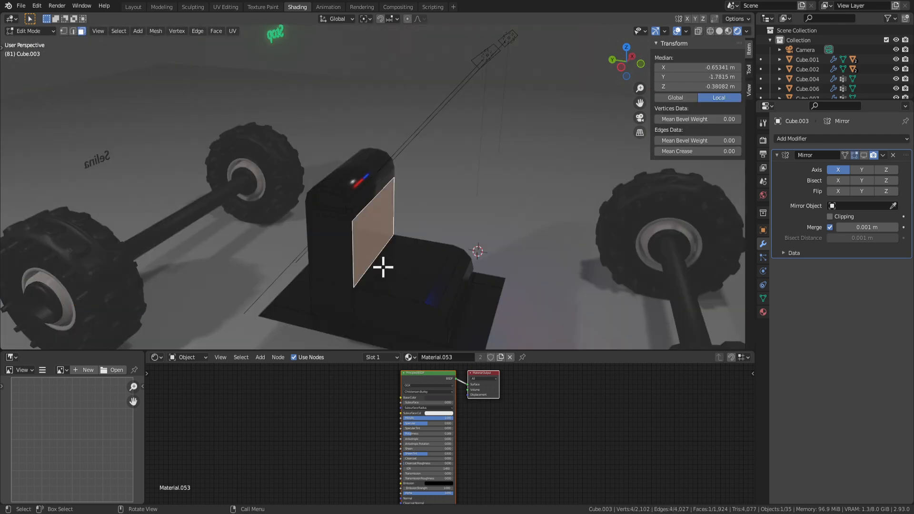
Bevel the seat's side edges to a 0.0514 m width.
key(2)
click(351, 250)
middle_drag(350, 251, 361, 192)
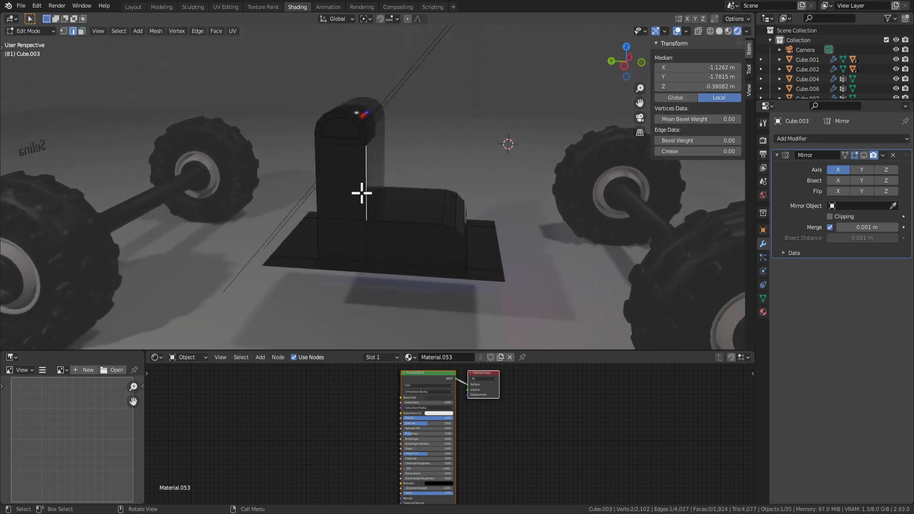
shift+click(464, 244)
middle_drag(464, 244, 378, 267)
key(ctrl+z)
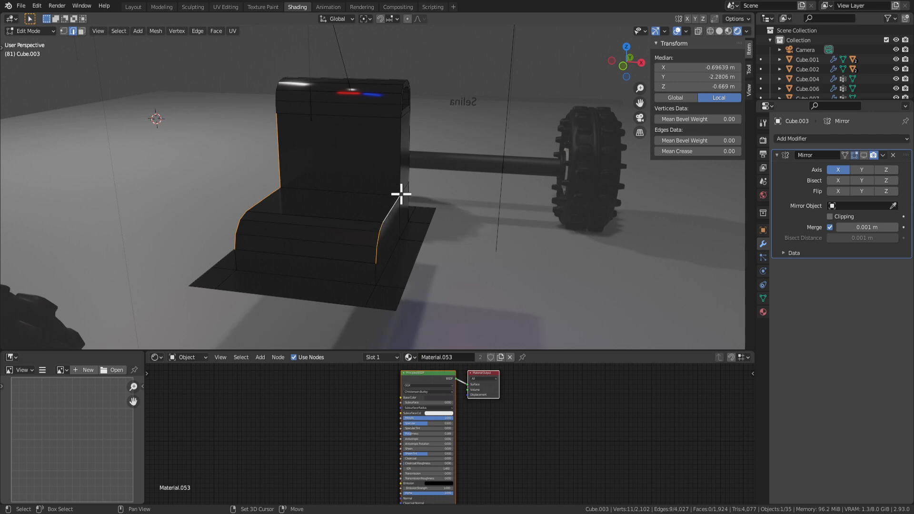
middle_drag(441, 97, 350, 177)
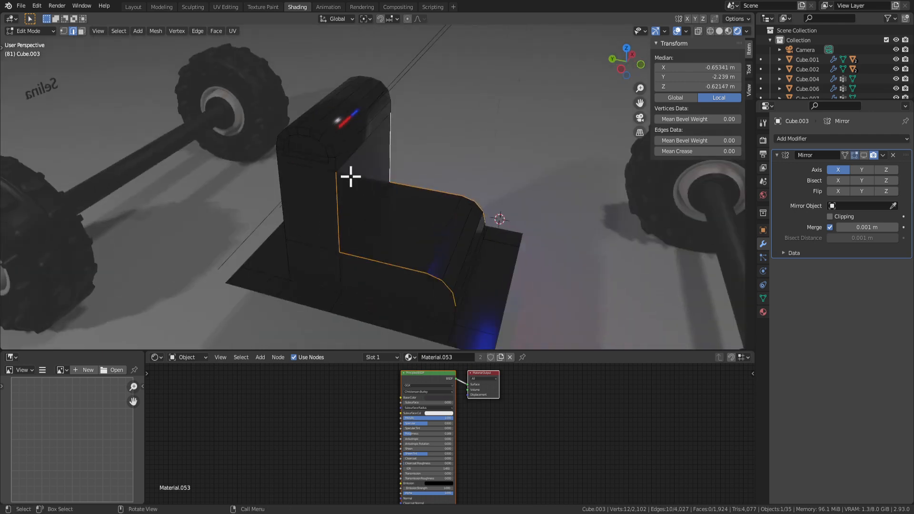
scroll(313, 146, up, 5)
middle_drag(449, 114, 398, 94)
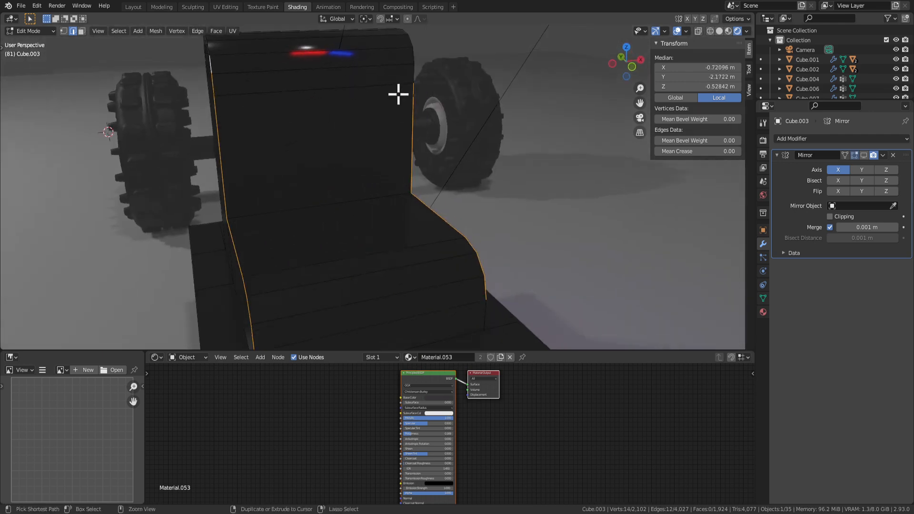
key(ctrl+z)
key(ctrl+z)
middle_drag(480, 179, 418, 191)
key(ctrl+b)
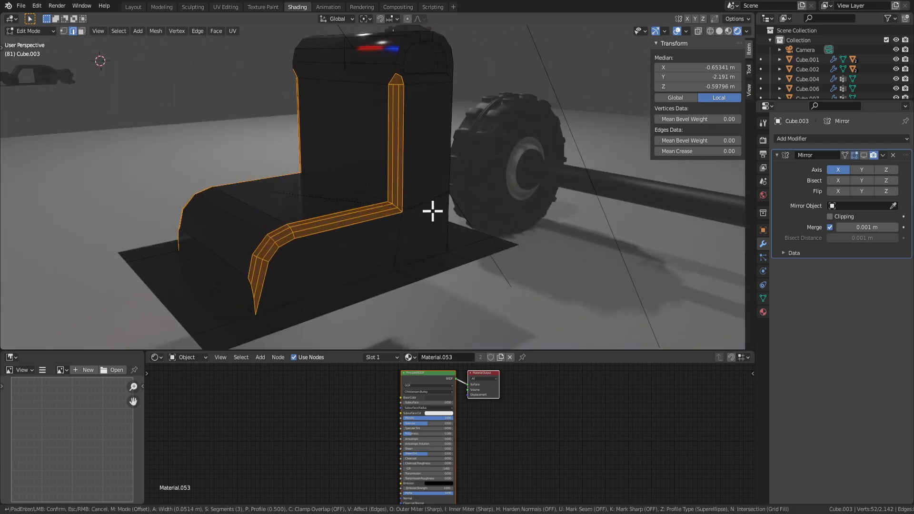
click(429, 210)
Extrude the seat's lower front face 0.12434 m and scale it down to 0.691.
middle_drag(428, 210, 488, 264)
click(389, 251)
key(3)
click(465, 263)
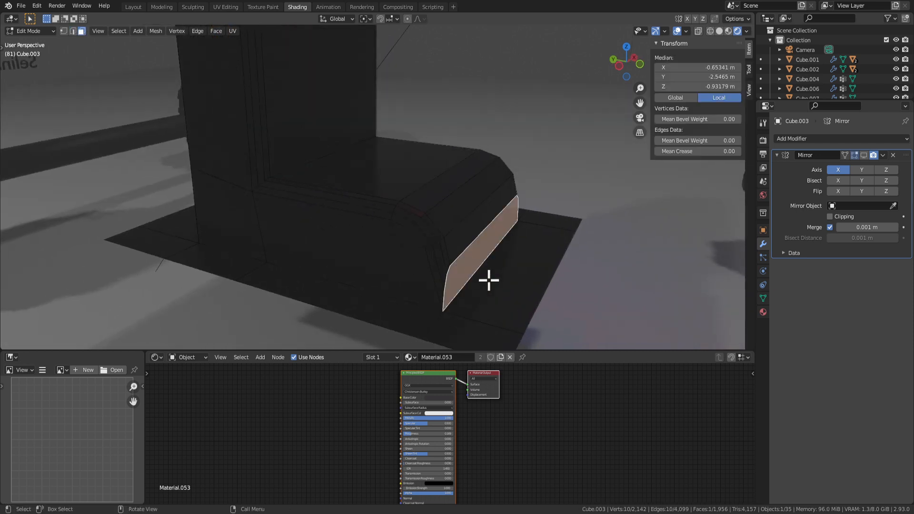
key(e)
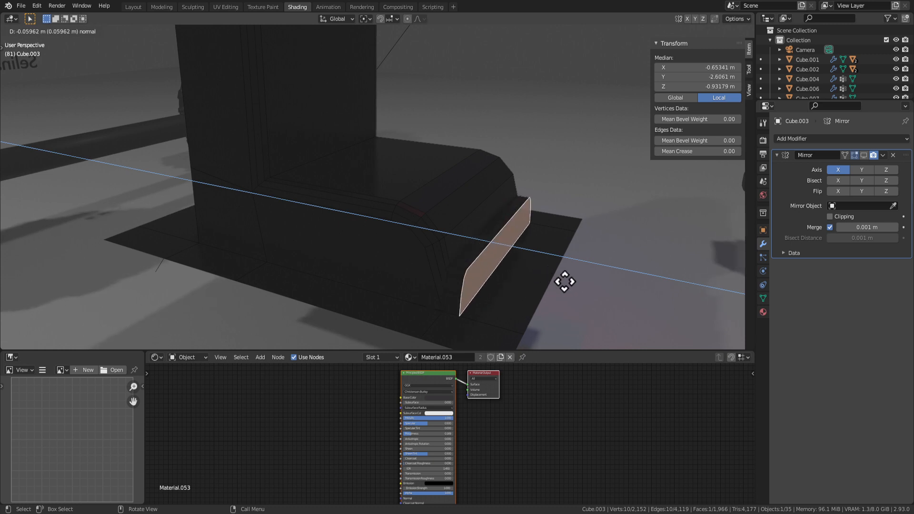
click(521, 259)
middle_drag(565, 252, 434, 253)
key(s)
click(484, 247)
key(e)
right_click(500, 257)
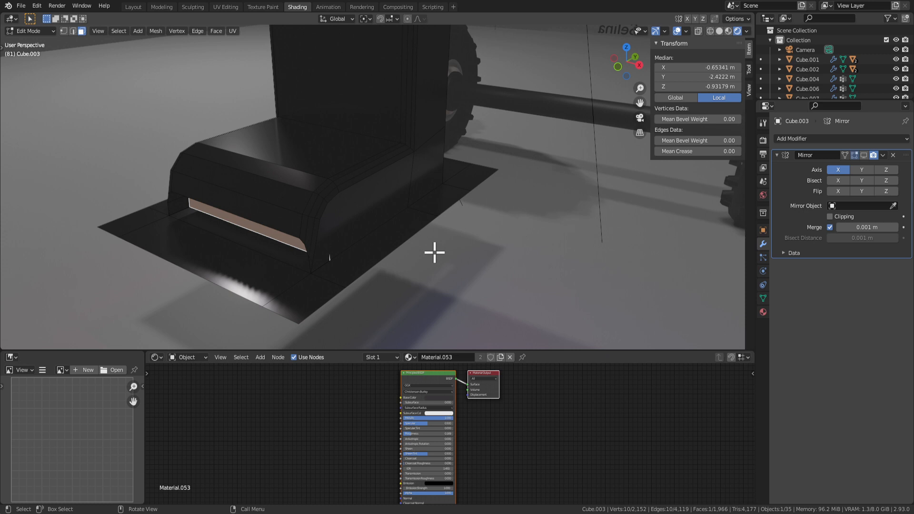
Select the strip's corner, long lower and upper faces along the seat side.
middle_drag(330, 248, 418, 209)
key(Tab)
key(Tab)
scroll(418, 208, up, 2)
click(374, 288)
shift+click(372, 297)
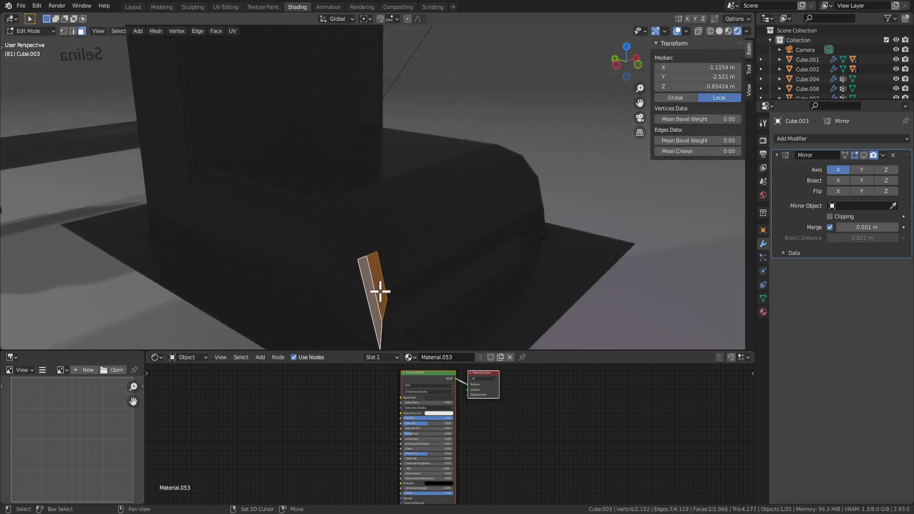
shift+click(380, 265)
shift+click(367, 248)
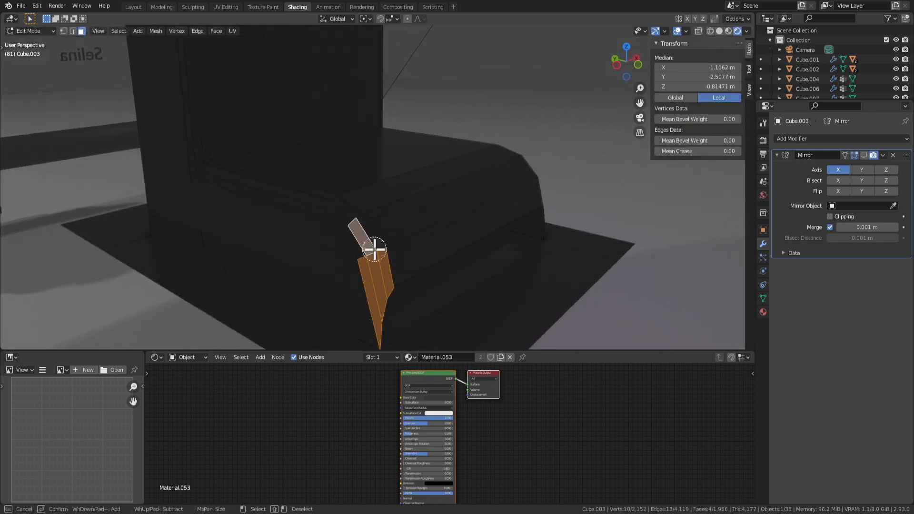
alt+shift+click(368, 243)
scroll(349, 226, up, 1)
Add the curved and vertical back-strip faces to the selection with C circle select.
key(c)
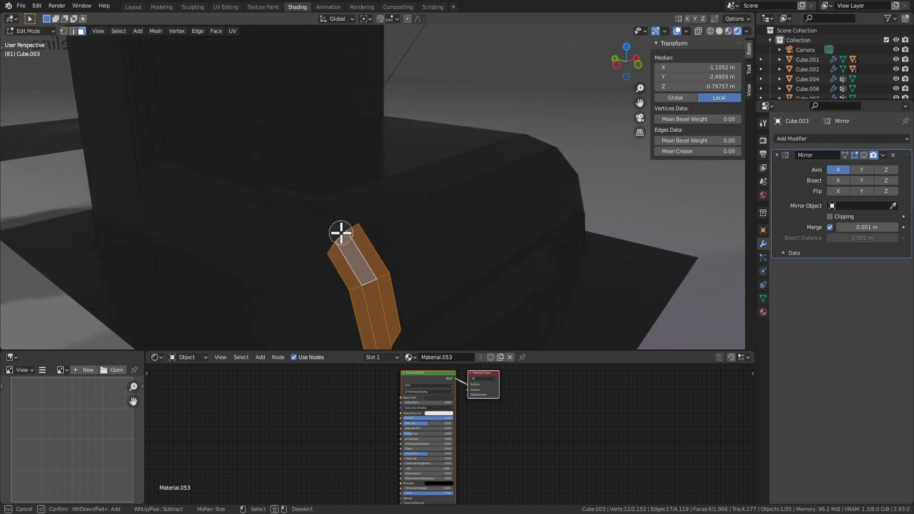
drag(340, 235, 288, 209)
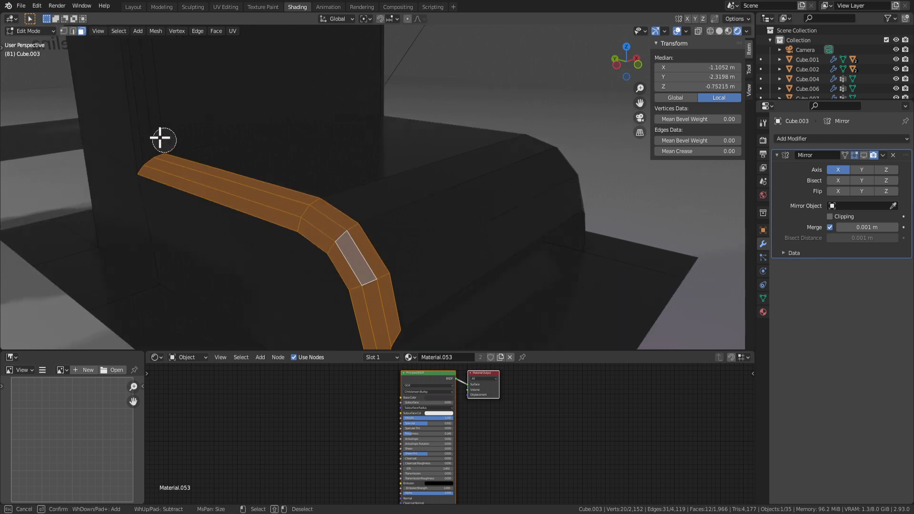
drag(160, 137, 146, 133)
key(Escape)
scroll(219, 172, down, 3)
scroll(227, 168, up, 1)
mouse_move(264, 44)
shift+middle_down()
mouse_move(267, 110)
mouse_move(341, 190)
mouse_move(337, 181)
mouse_move(347, 239)
shift+middle_up()
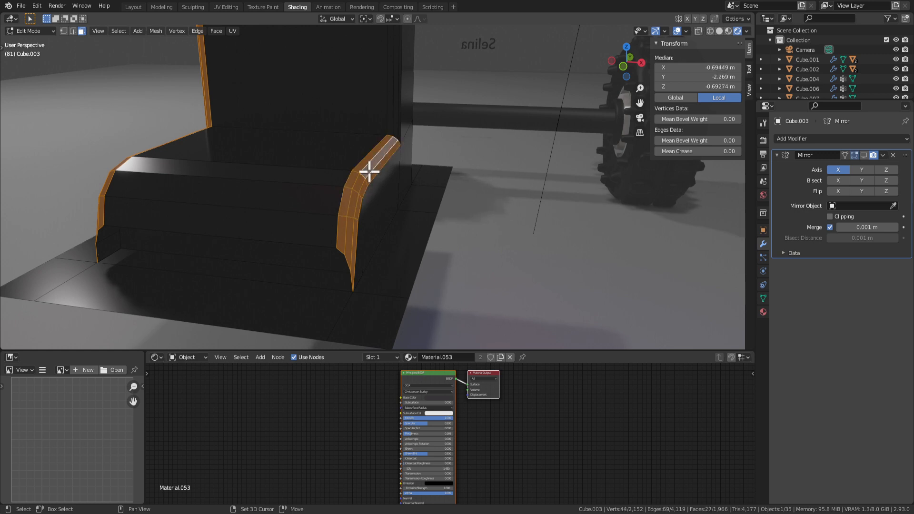
middle_drag(390, 155, 355, 151)
key(c)
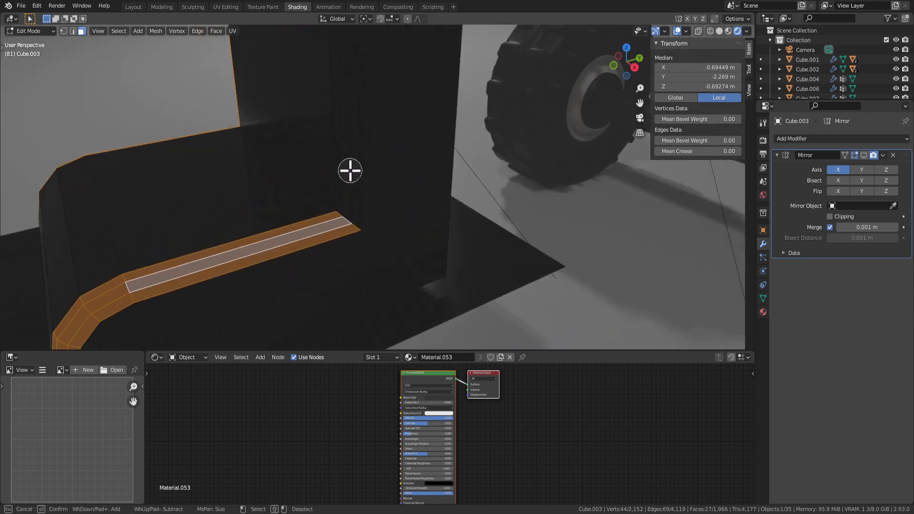
click(348, 198)
key(Escape)
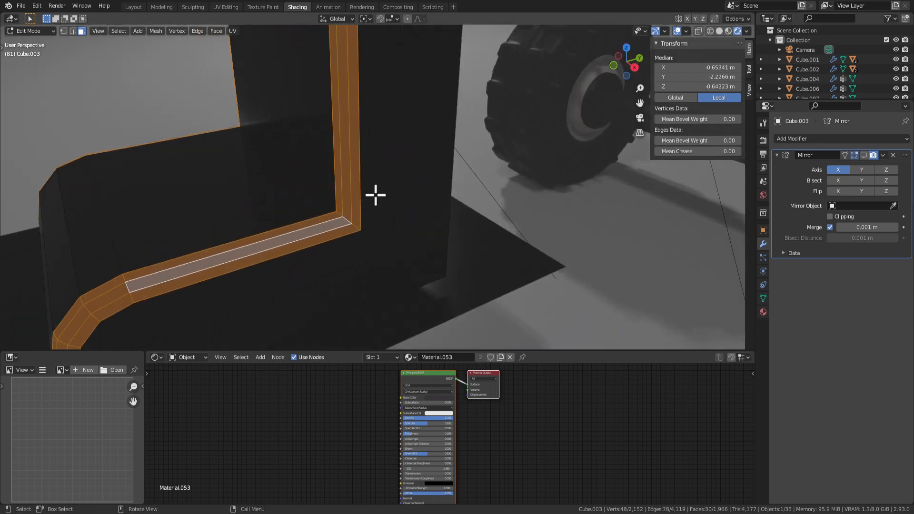
middle_drag(375, 194, 410, 224)
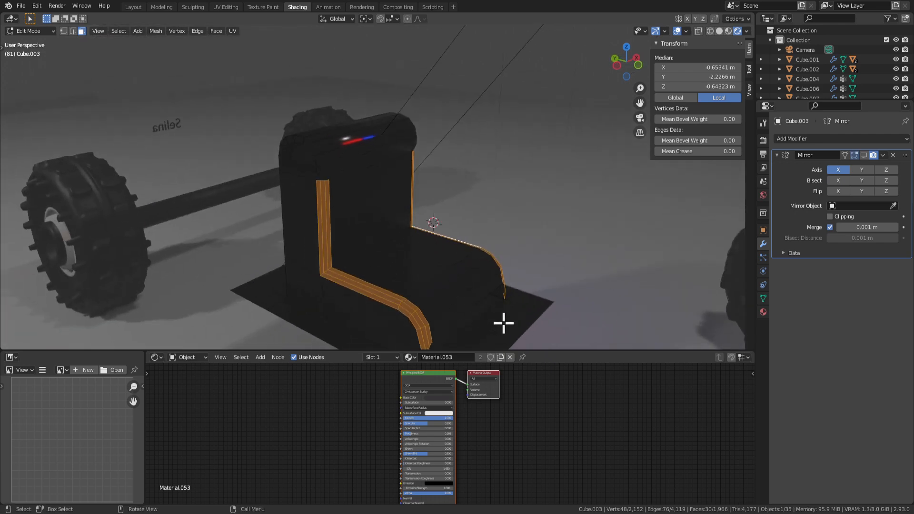
middle_drag(419, 259, 482, 216)
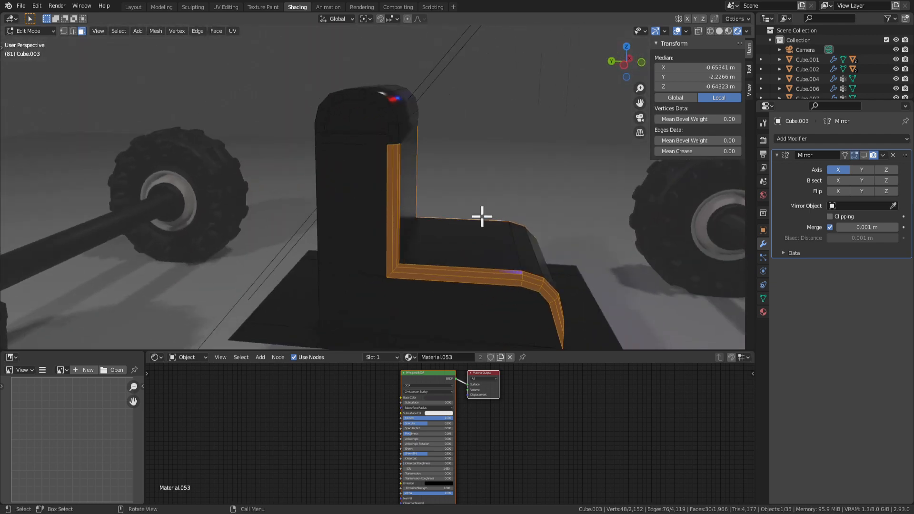
Apply Shade Smooth to the selected L-shaped strip.
right_click(489, 245)
key(f)
key(Escape)
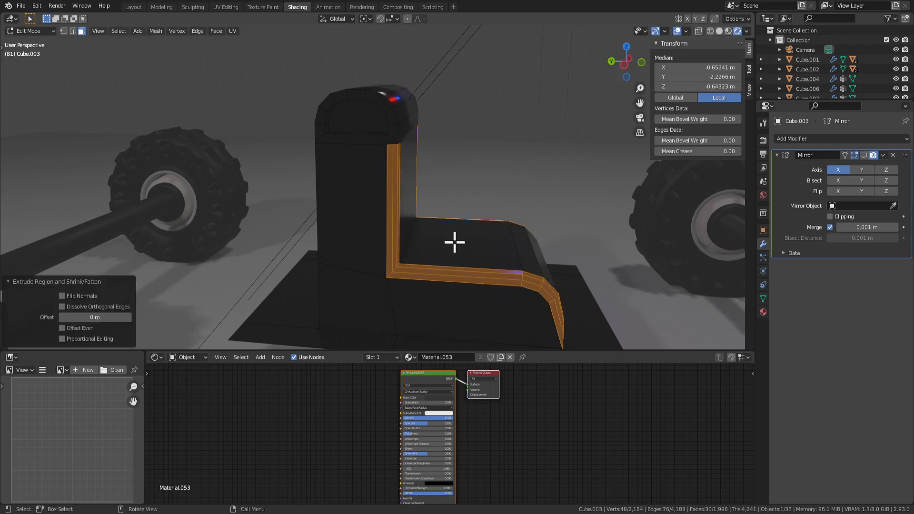
right_click(475, 217)
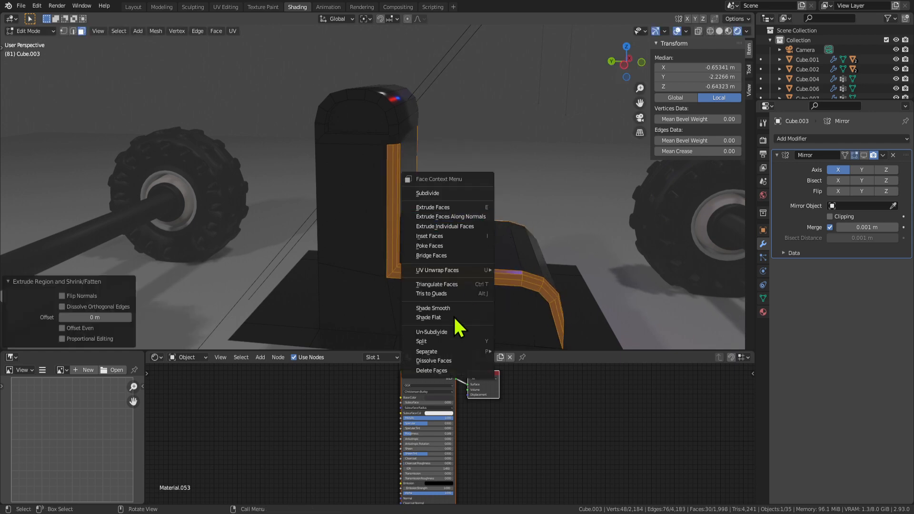
click(450, 309)
middle_drag(450, 310, 550, 254)
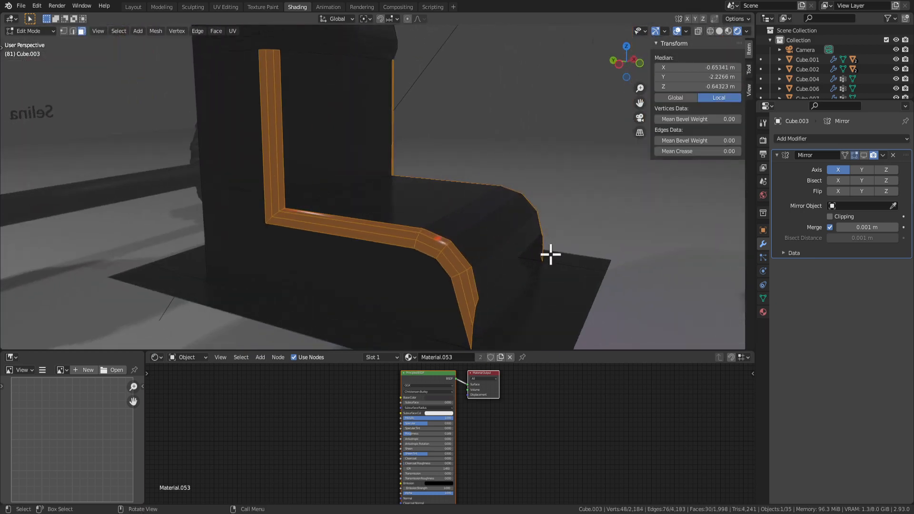
middle_drag(506, 288, 482, 292)
Scale the seat's front panel face down to 0.823.
click(434, 300)
click(426, 289)
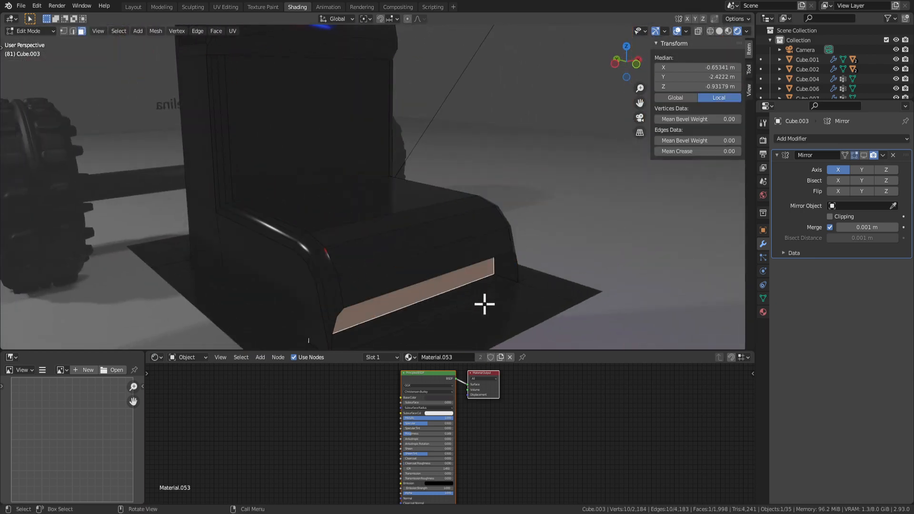
key(s)
click(508, 298)
key(g)
key(y)
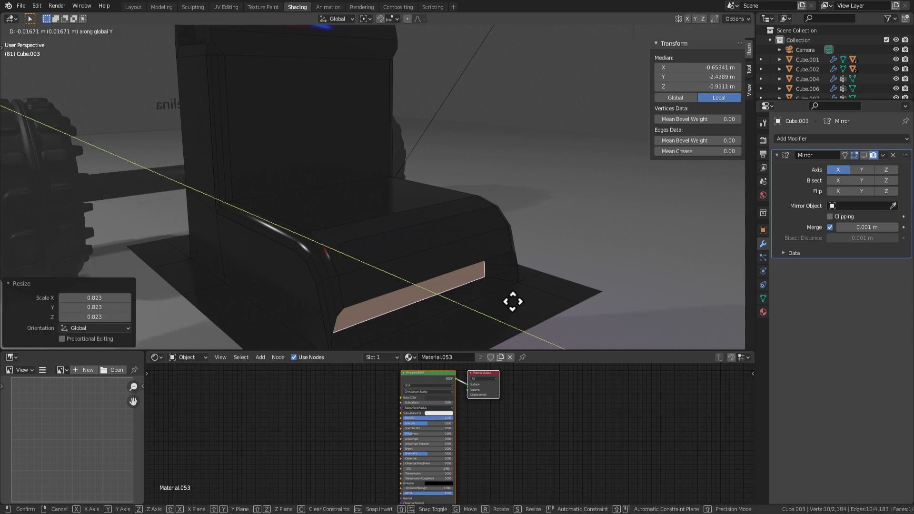
right_click(531, 312)
middle_drag(524, 301, 486, 220)
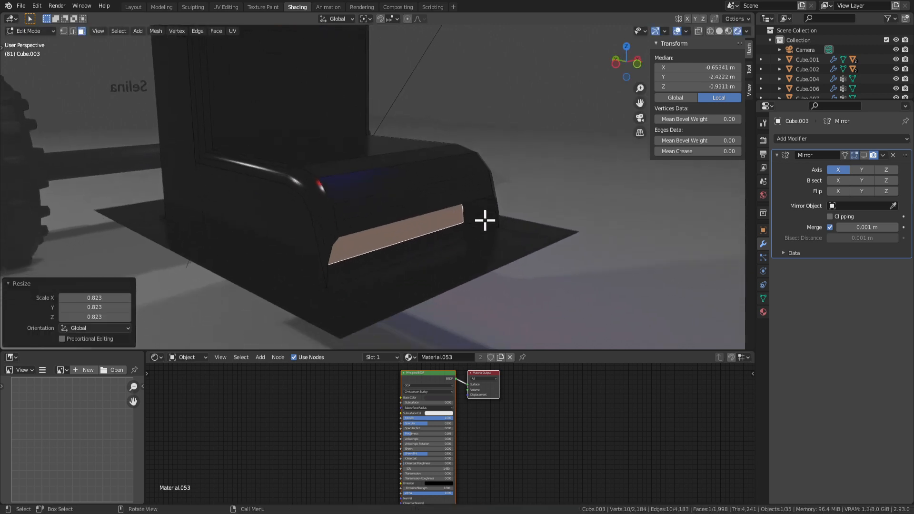
Select the seat back's corner vertex and then its bottom edge.
key(Tab)
key(Tab)
scroll(480, 220, down, 6)
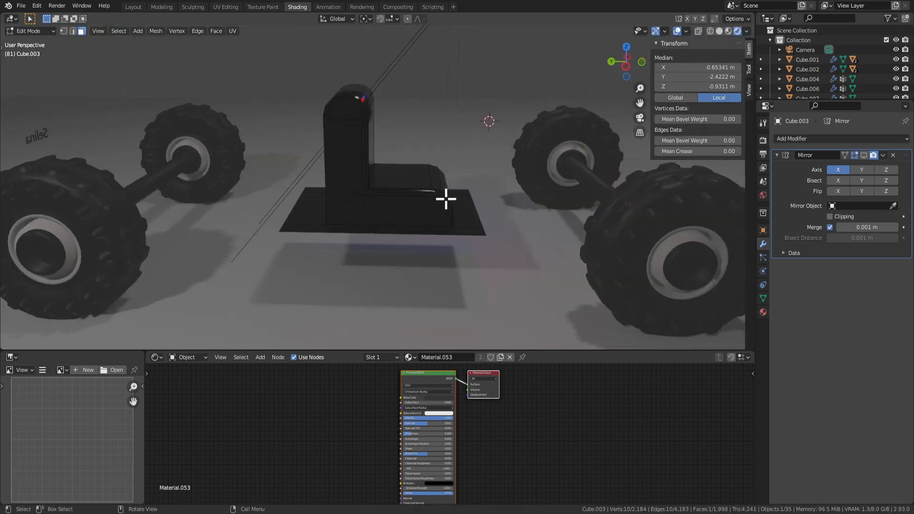
scroll(381, 185, up, 3)
key(Tab)
middle_drag(375, 187, 458, 190)
key(Tab)
key(2)
click(369, 192)
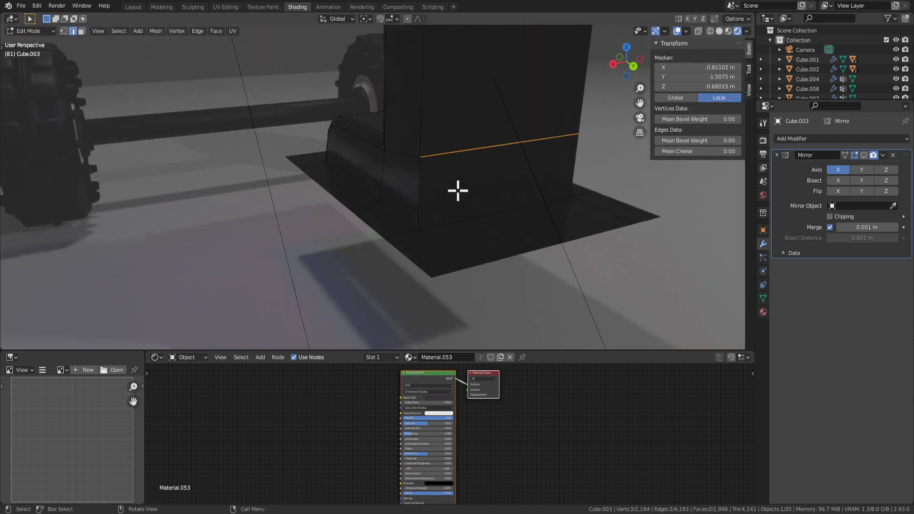
key(1)
click(422, 159)
key(2)
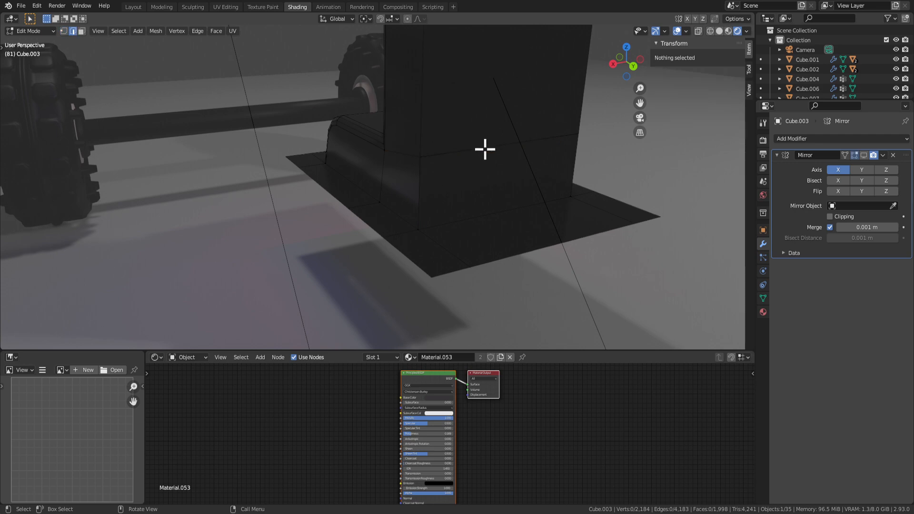
click(510, 151)
Try moving the selected seat-back geometry vertically, cancelling each attempt.
key(g)
key(z)
key(Escape)
middle_drag(510, 170, 405, 182)
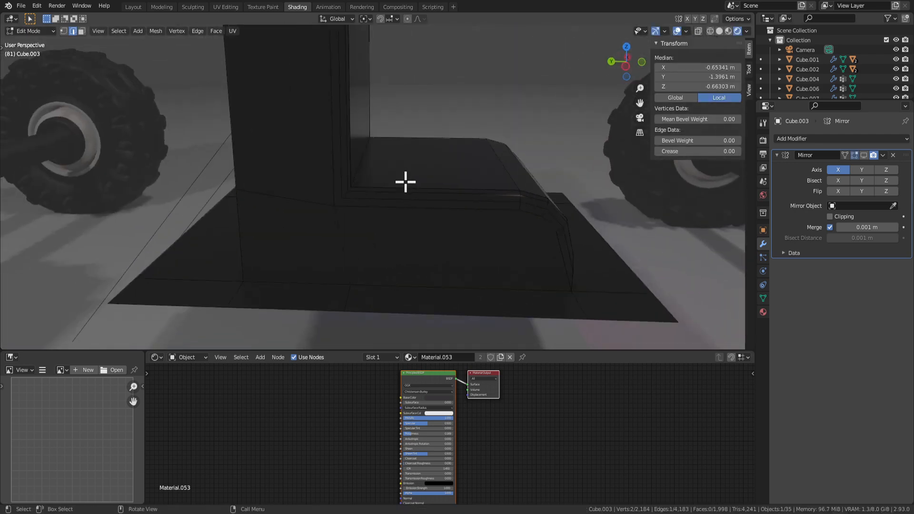
right_click(384, 182)
key(Escape)
key(g)
key(z)
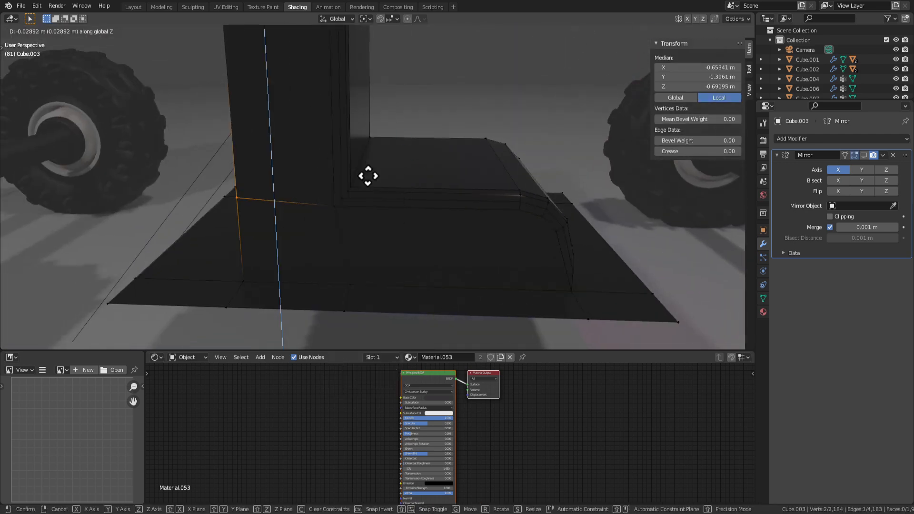
key(Escape)
middle_drag(369, 177, 367, 182)
Set the pillar's bottom edge Median Z to -0.714397 m, matching the base vertex.
click(343, 208)
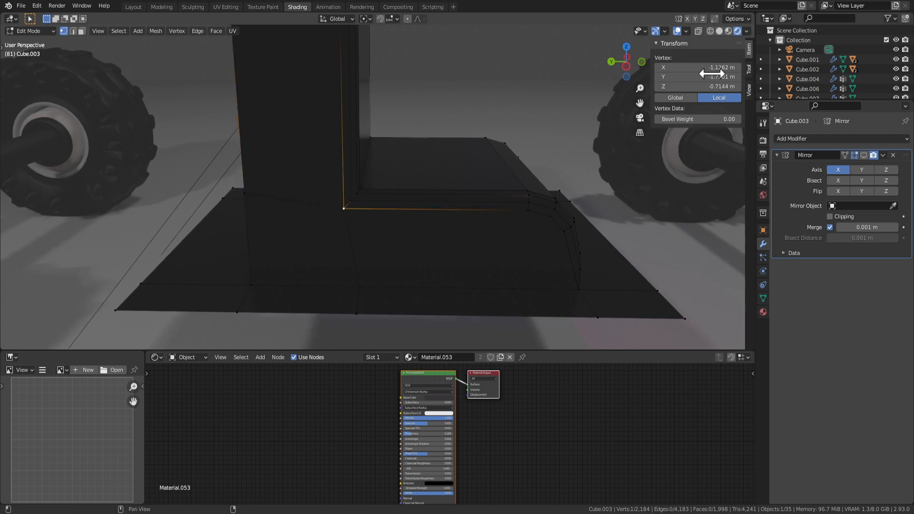
click(704, 87)
click(647, 220)
middle_drag(607, 220, 545, 220)
key(2)
click(432, 220)
middle_drag(430, 219, 460, 214)
click(699, 87)
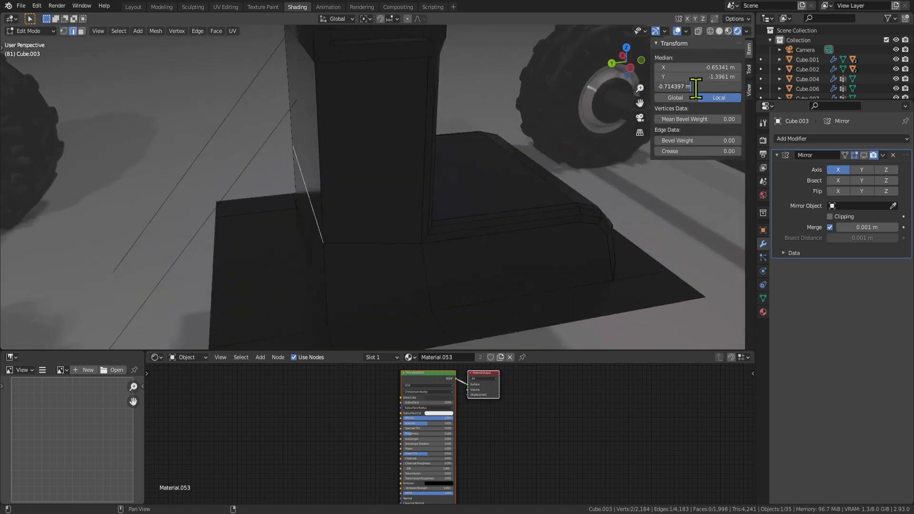
key(Return)
Check the whole vehicle, then select the seat's top face in face mode.
key(Tab)
scroll(380, 271, down, 3)
middle_drag(428, 264, 442, 137)
scroll(449, 285, down, 2)
key(Tab)
key(3)
click(411, 187)
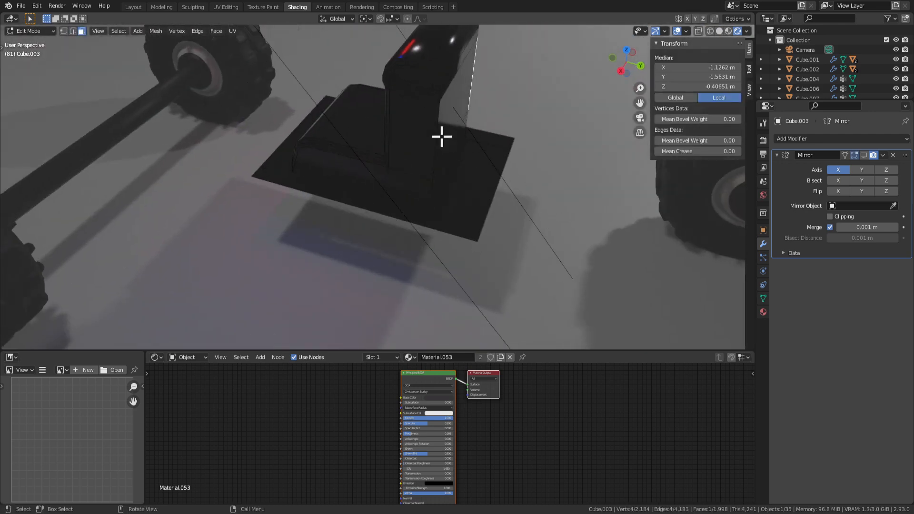
Add the pillar's front face, inset the two panel faces, then extrude and scale them inward.
shift+click(418, 131)
key(i)
click(579, 221)
middle_drag(579, 220, 592, 206)
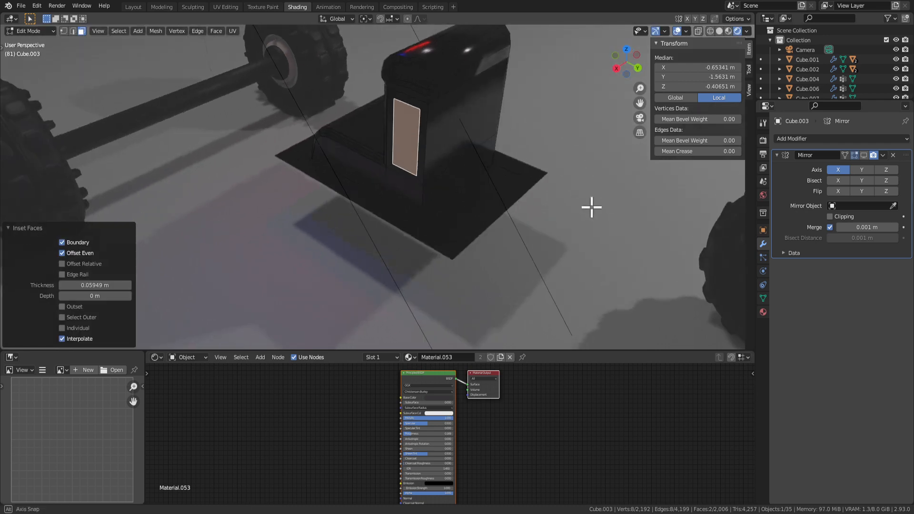
key(e)
key(s)
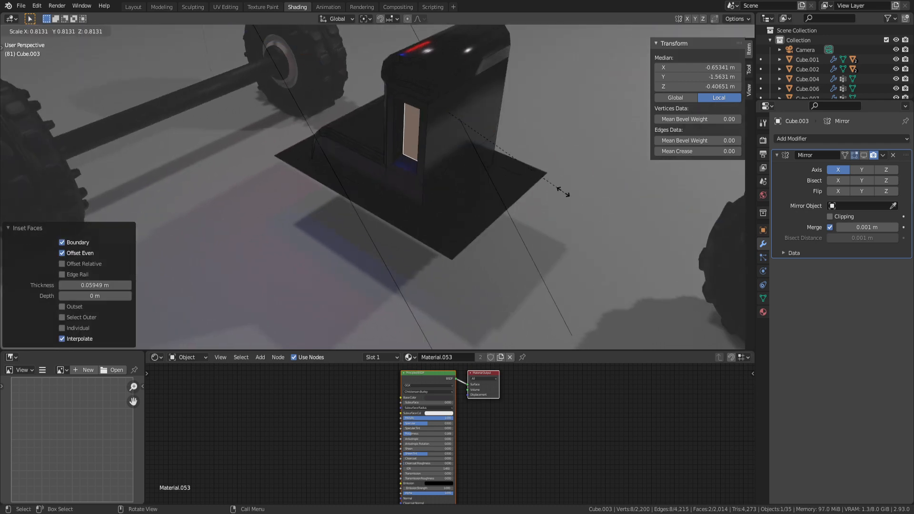
click(533, 166)
middle_drag(533, 166, 416, 159)
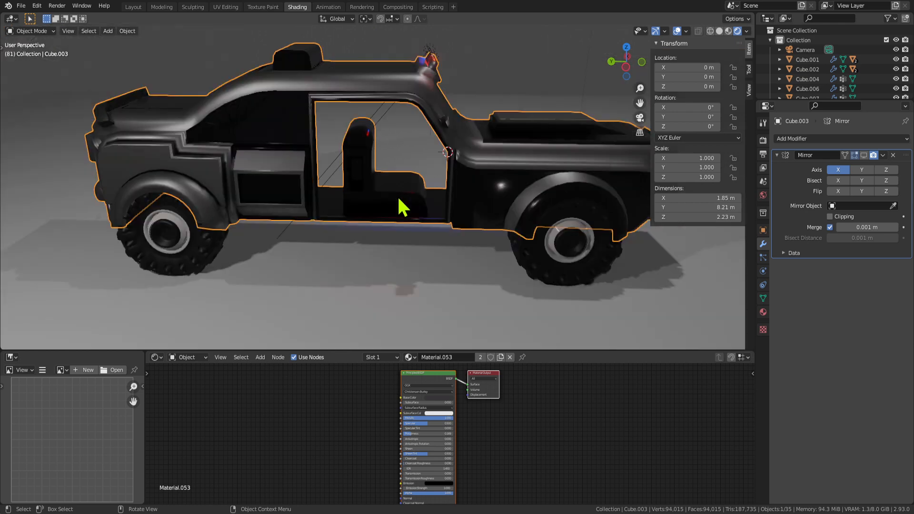
Grow the face selection around the panel and select the seat's bottom front strip.
scroll(402, 204, up, 2)
middle_drag(408, 212, 347, 183)
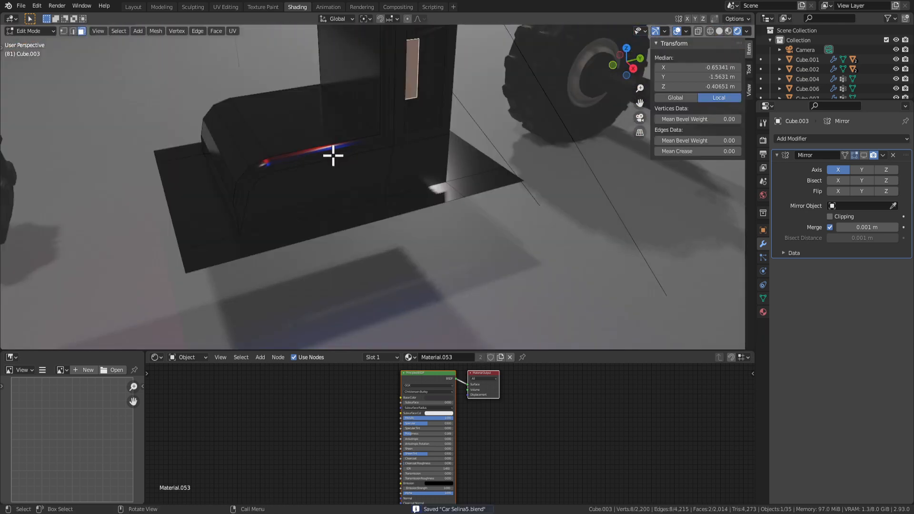
middle_drag(333, 155, 336, 210)
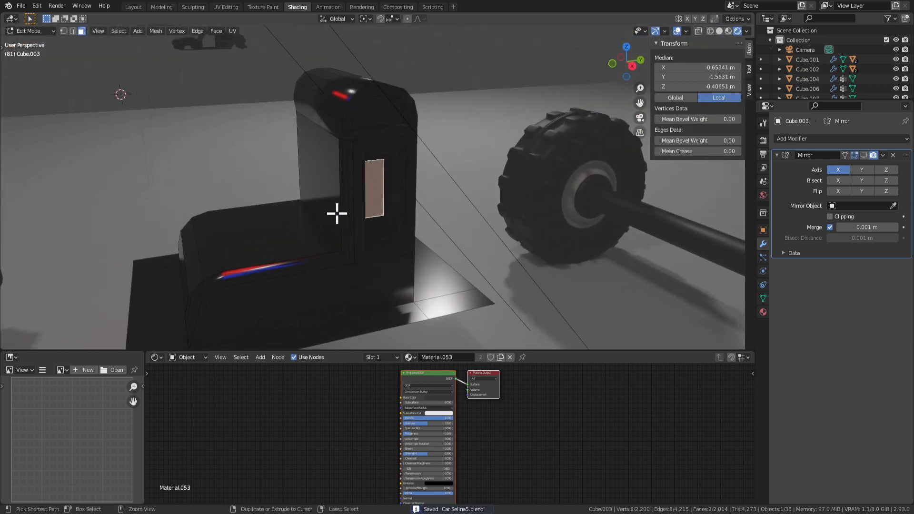
key(ctrl+KP_Add)
key(ctrl+KP_Add)
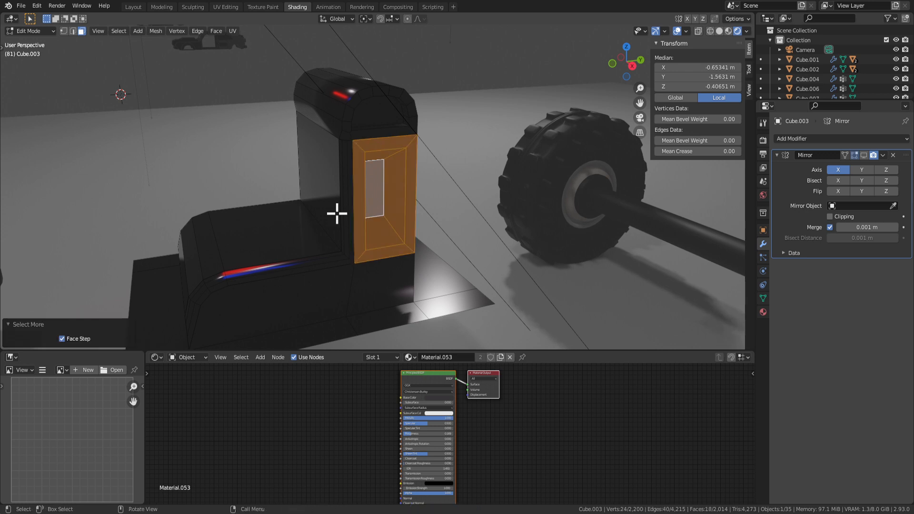
scroll(297, 155, down, 3)
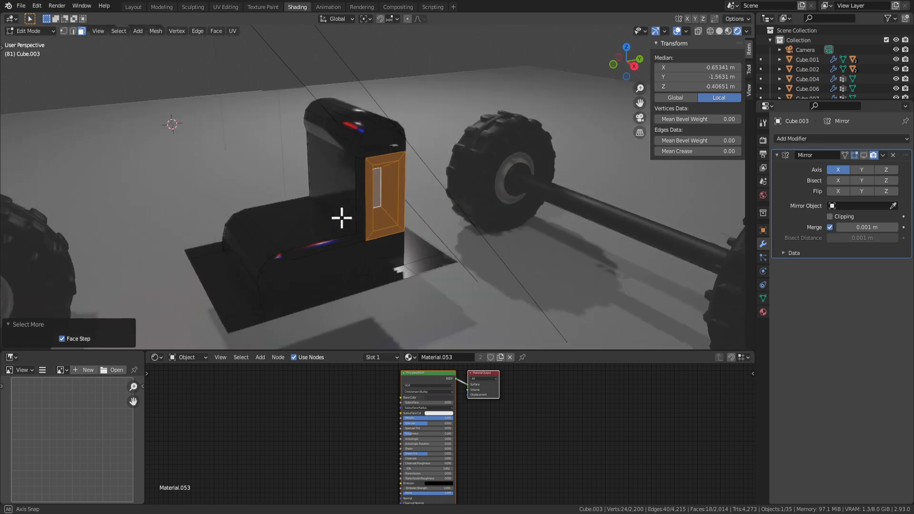
middle_drag(339, 214, 359, 241)
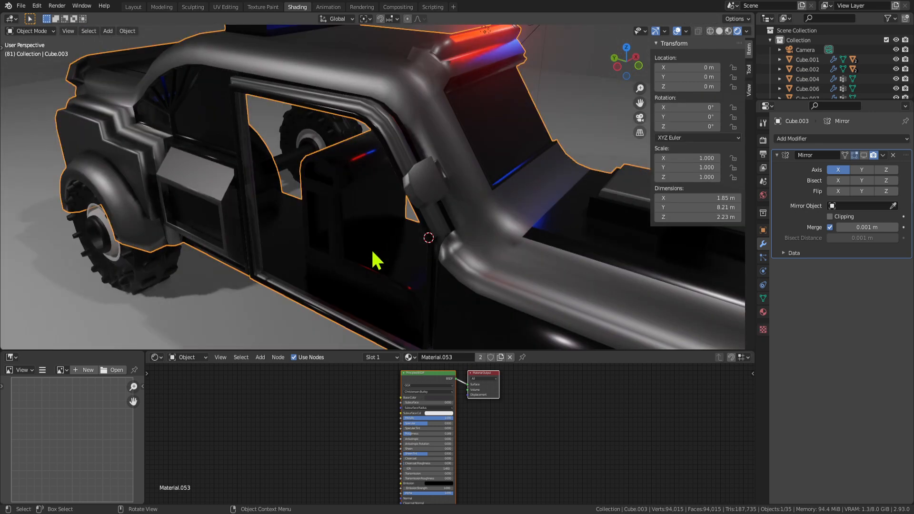
middle_drag(370, 248, 429, 244)
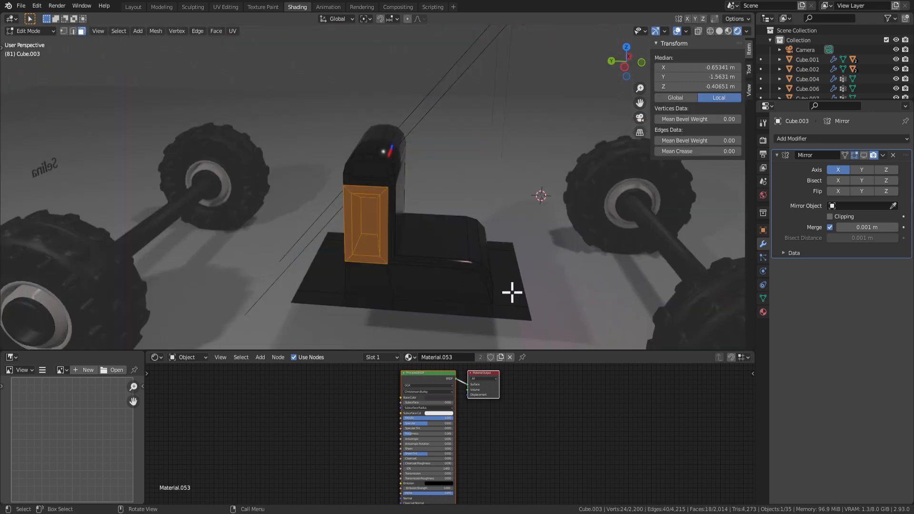
middle_drag(510, 292, 328, 278)
click(288, 273)
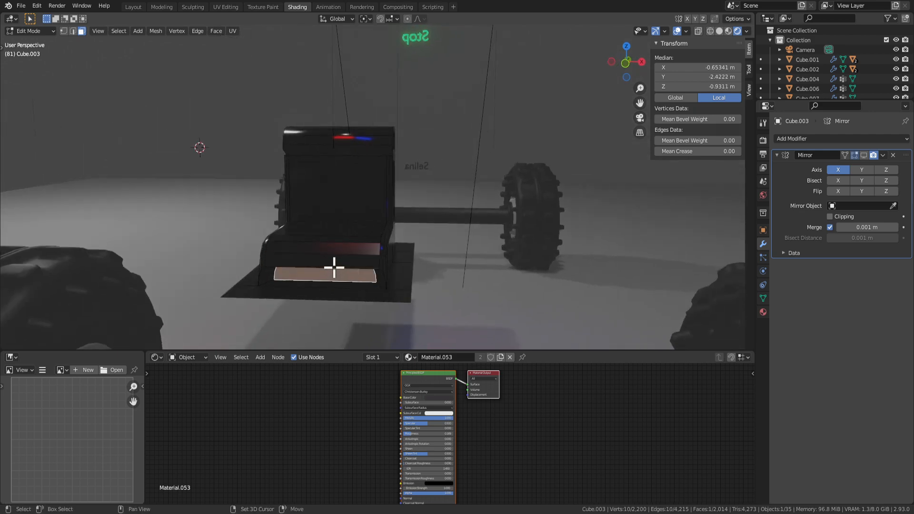
Select the seat-front faces with Select More and circle select, then the connected seat piece.
ctrl+click(335, 266)
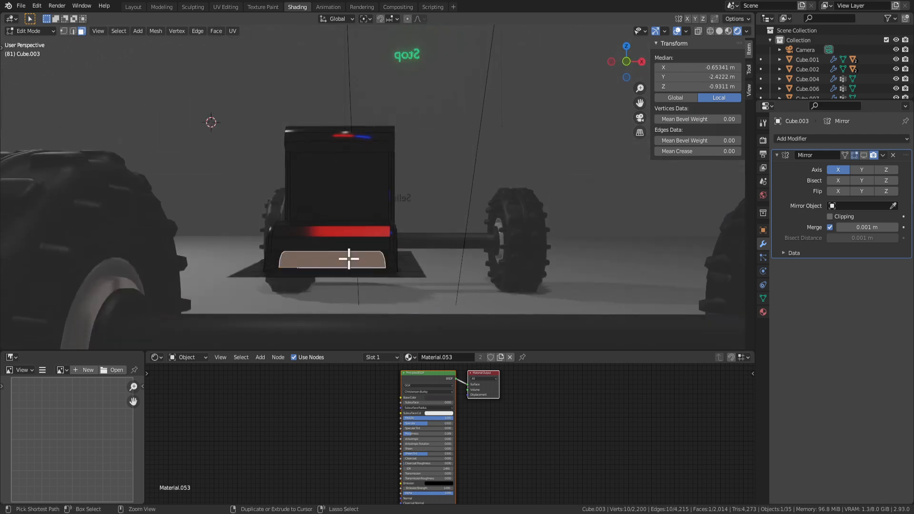
key(ctrl+KP_Add)
key(ctrl+KP_Add)
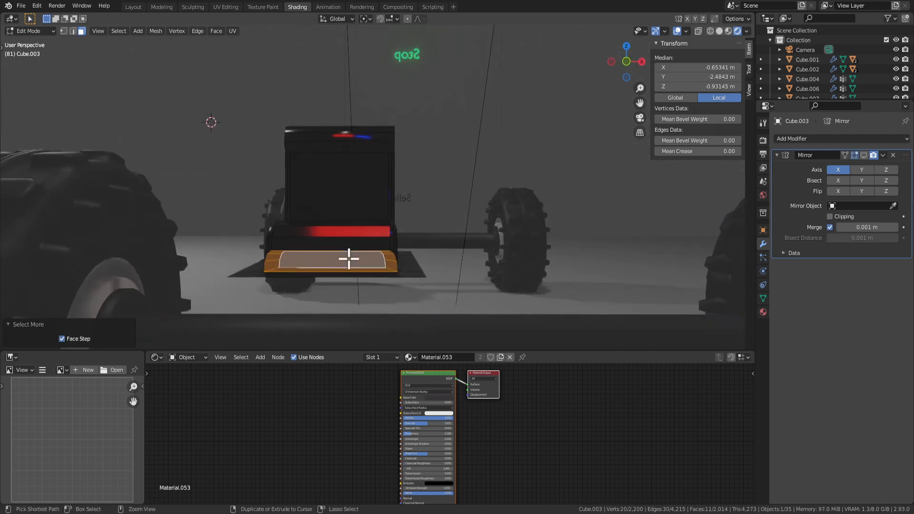
middle_drag(349, 258, 423, 313)
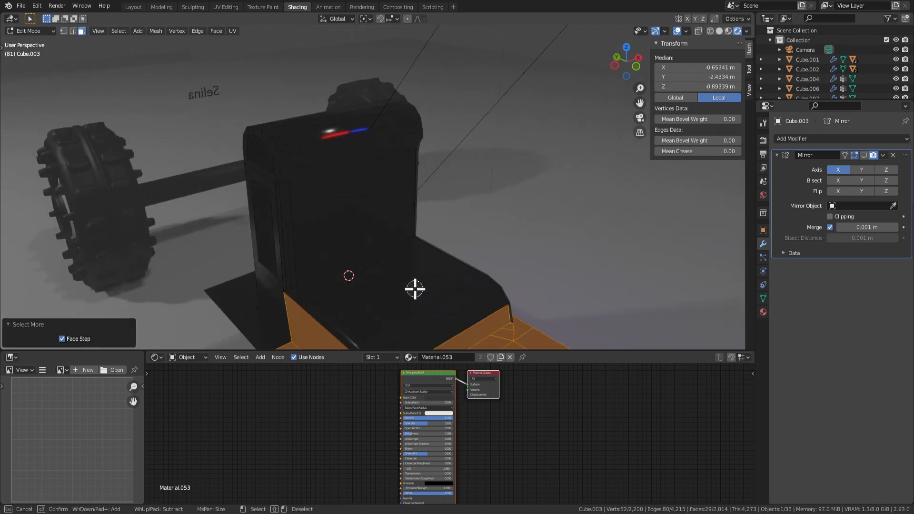
key(c)
middle_drag(415, 280, 407, 277)
scroll(379, 270, down, 4)
mouse_move(369, 273)
mouse_down()
mouse_move(361, 276)
mouse_move(372, 306)
mouse_up()
key(Escape)
click(379, 326)
key(ctrl+l)
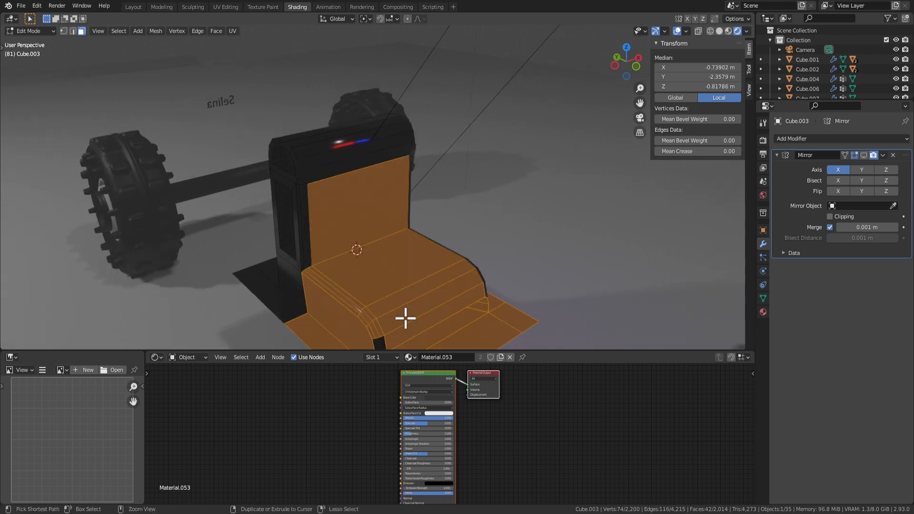
Circle-select the remaining seat faces, select the whole seat mesh and drop the base plate faces.
key(c)
key(Escape)
middle_drag(429, 322, 367, 277)
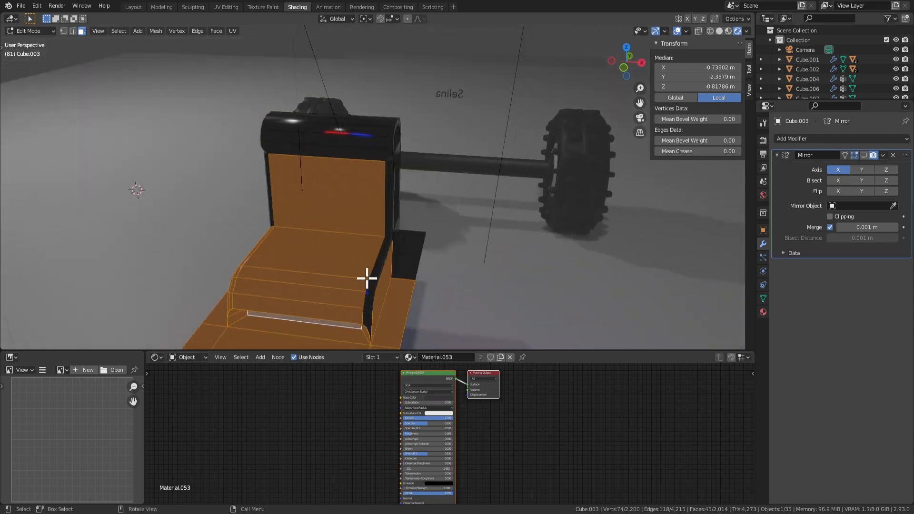
key(c)
drag(369, 304, 359, 300)
key(Escape)
middle_drag(389, 265, 462, 236)
key(ctrl+l)
key(ctrl+KP_Subtract)
Add a new material slot to the seat, assign it, and create new material Material.052.
click(763, 311)
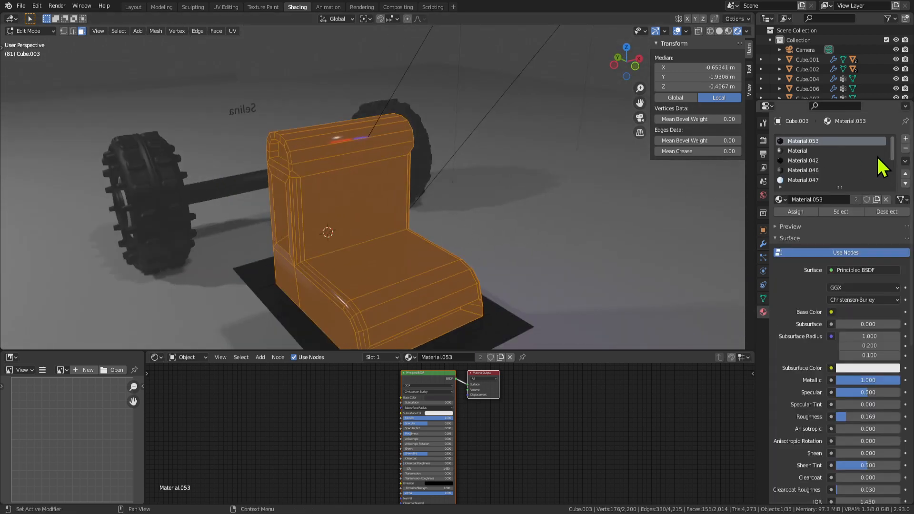
click(905, 139)
click(805, 212)
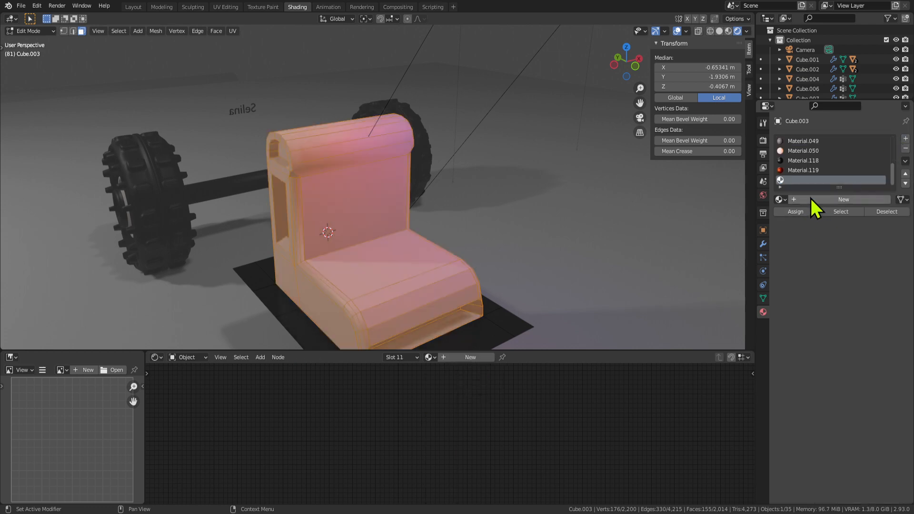
click(811, 197)
View the whole car, then isolate the seat again in Edit Mode and inspect it.
key(Tab)
key(KP_Divide)
key(KP_Divide)
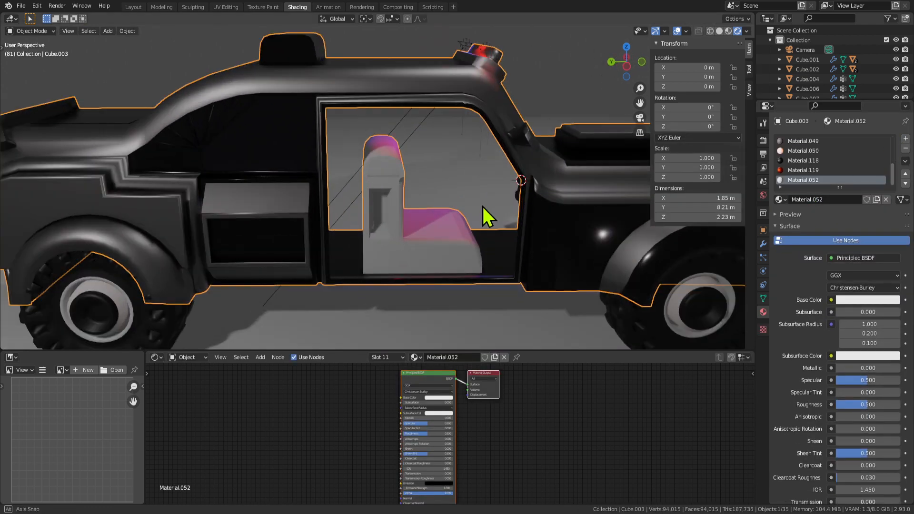
key(Tab)
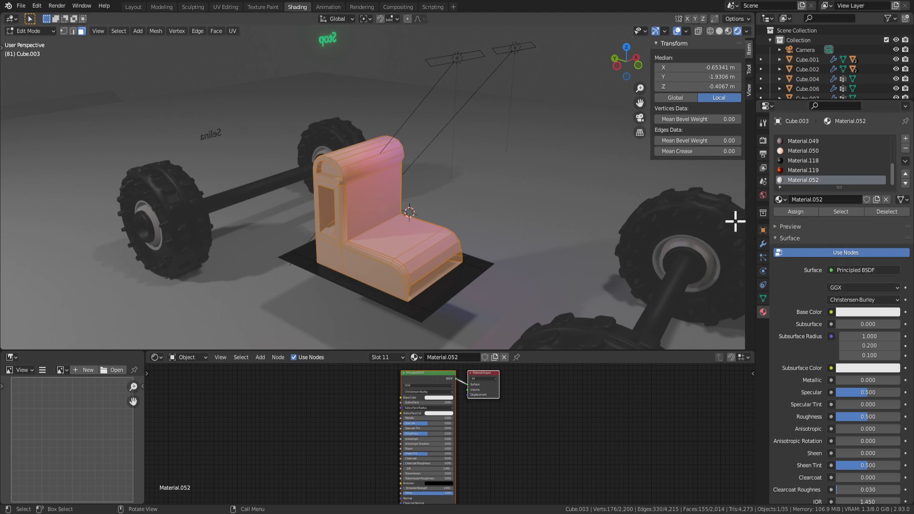
middle_drag(613, 241, 596, 215)
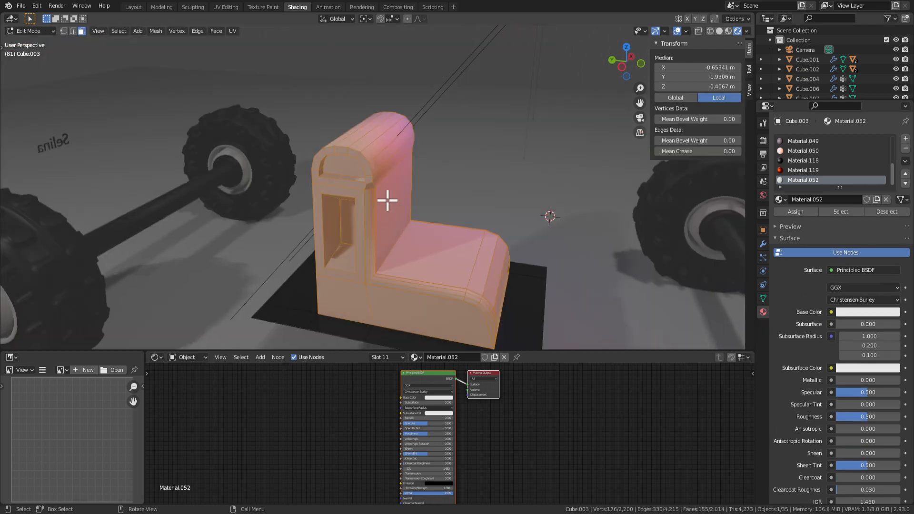
middle_drag(387, 198, 441, 183)
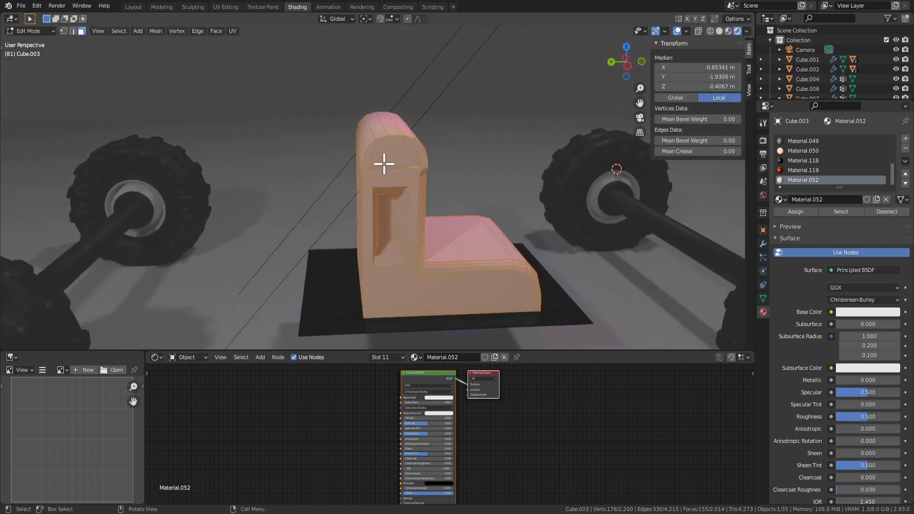
middle_drag(597, 171, 569, 172)
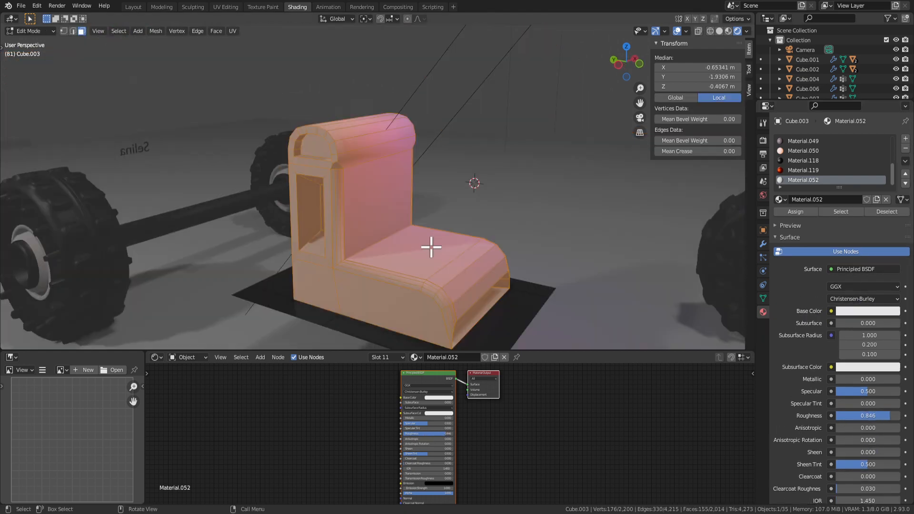
middle_drag(433, 247, 434, 249)
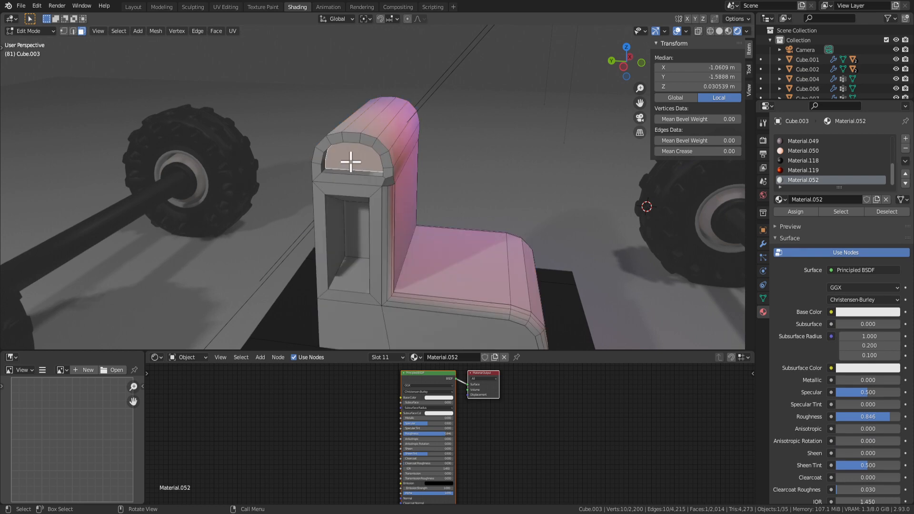
middle_drag(351, 157, 278, 163)
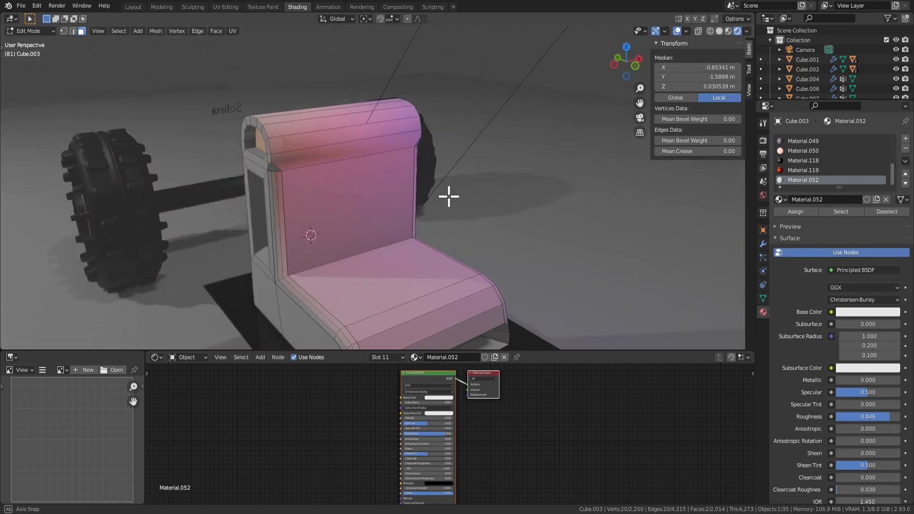
mouse_move(447, 195)
middle_down()
mouse_move(481, 184)
mouse_move(452, 188)
middle_up()
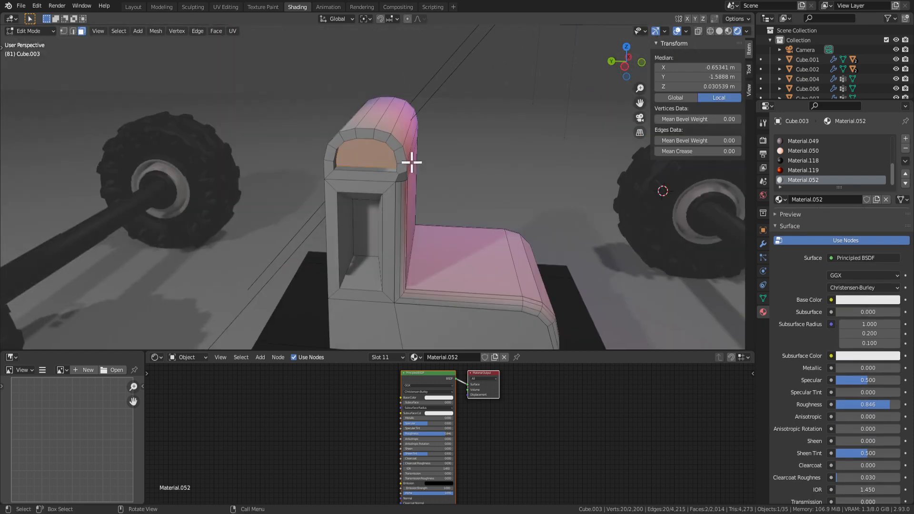
key(Tab)
scroll(415, 153, up, 5)
middle_drag(257, 141, 320, 146)
click(309, 137)
middle_drag(417, 159, 486, 199)
shift+click(365, 173)
scroll(308, 241, down, 3)
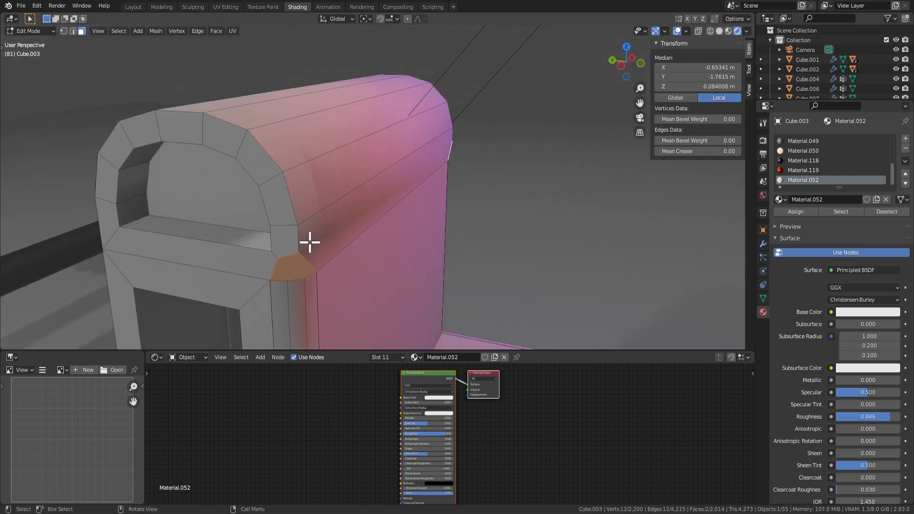
key(Tab)
scroll(327, 255, down, 8)
key(Tab)
click(373, 224)
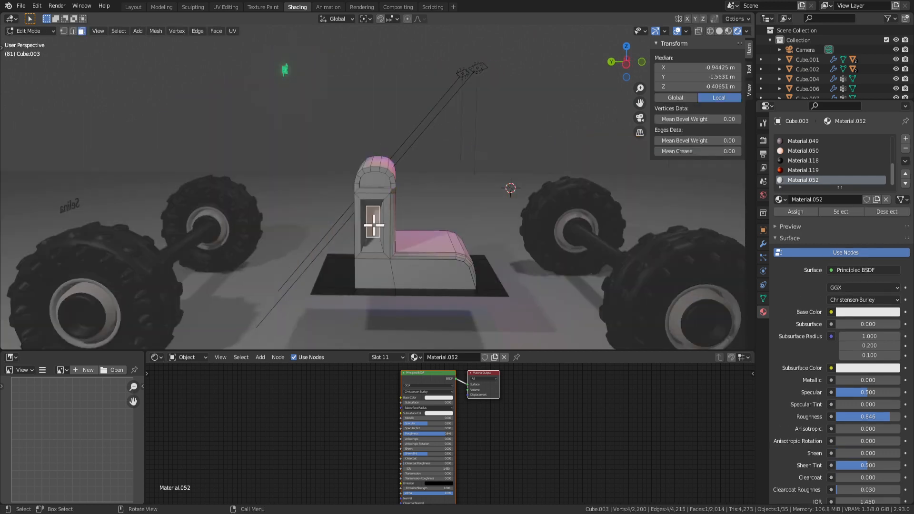
middle_drag(533, 200, 357, 205)
key(x)
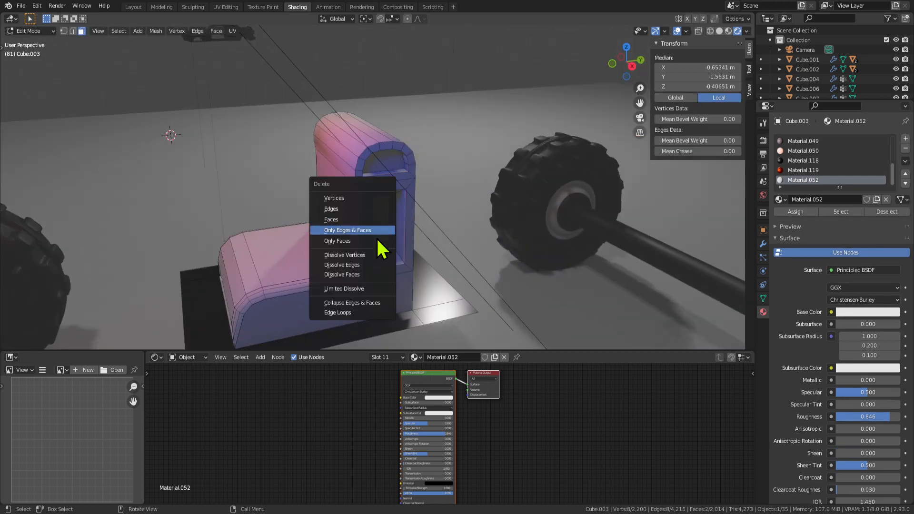
click(353, 255)
middle_drag(382, 226, 440, 224)
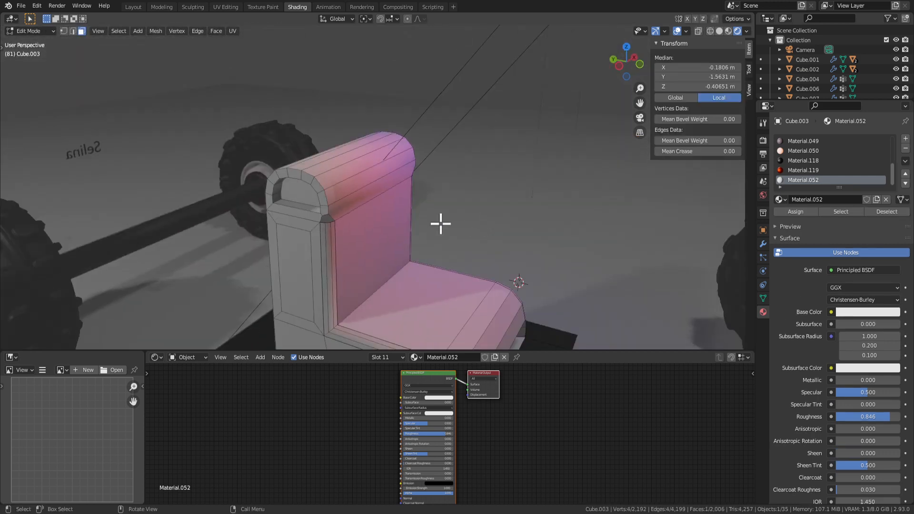
shift+click(280, 268)
middle_drag(280, 268, 298, 241)
key(alt+e)
click(417, 265)
click(417, 264)
key(Tab)
scroll(488, 256, down, 3)
scroll(441, 203, up, 4)
key(Tab)
click(299, 246)
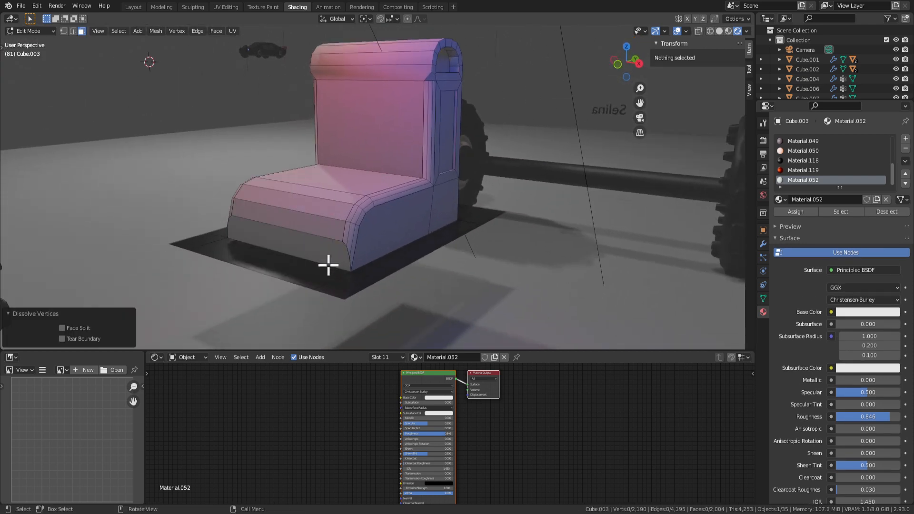
key(ctrl+z)
key(ctrl+z)
key(ctrl+z)
key(ctrl+z)
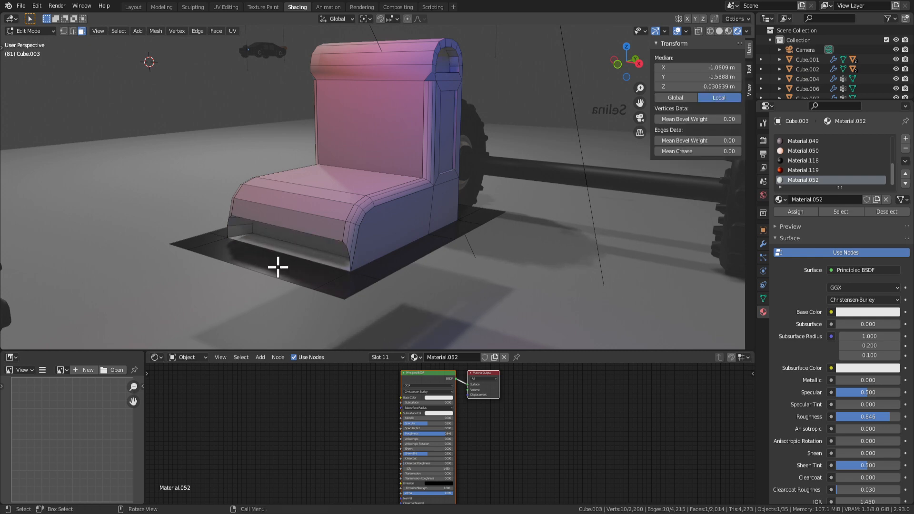
middle_drag(281, 236, 307, 235)
middle_drag(387, 213, 383, 232)
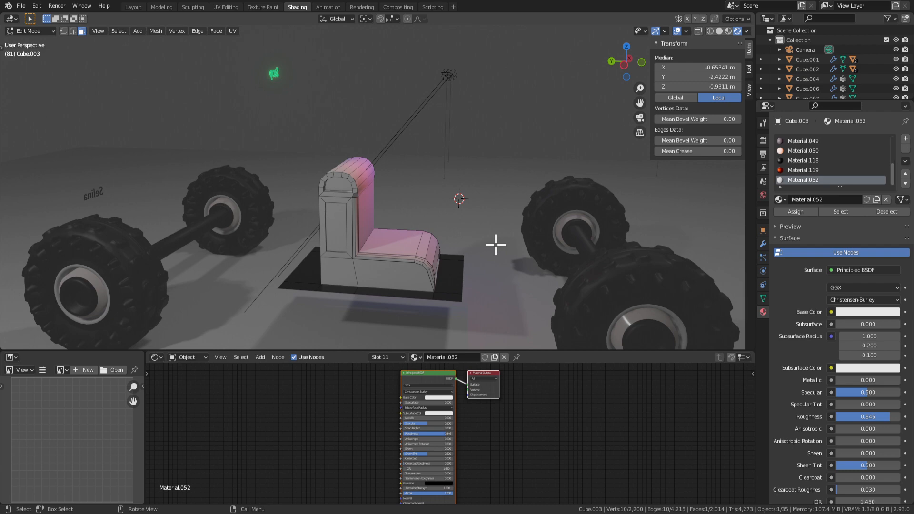
Check the whole car, then return to editing the seat up close from the front.
middle_drag(516, 208, 405, 278)
key(Tab)
middle_drag(323, 313, 392, 214)
key(Tab)
scroll(392, 216, up, 2)
middle_drag(327, 224, 384, 226)
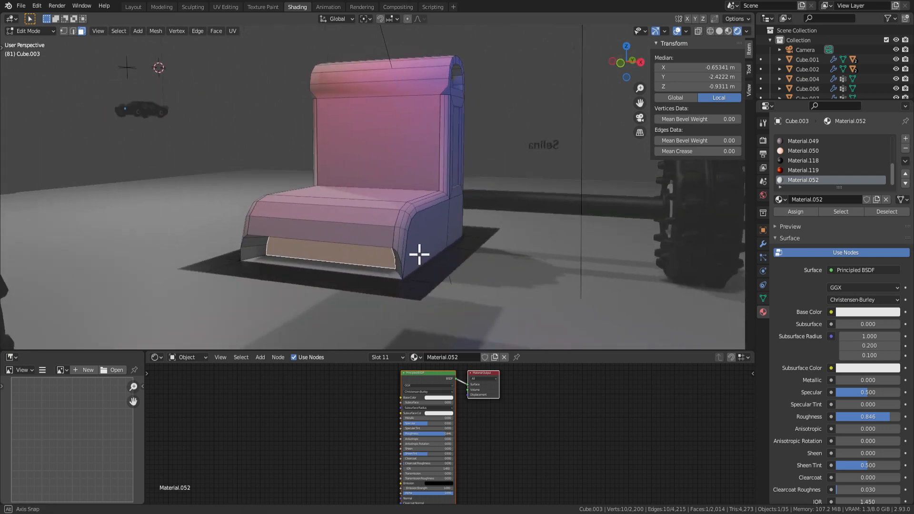
middle_drag(419, 255, 334, 261)
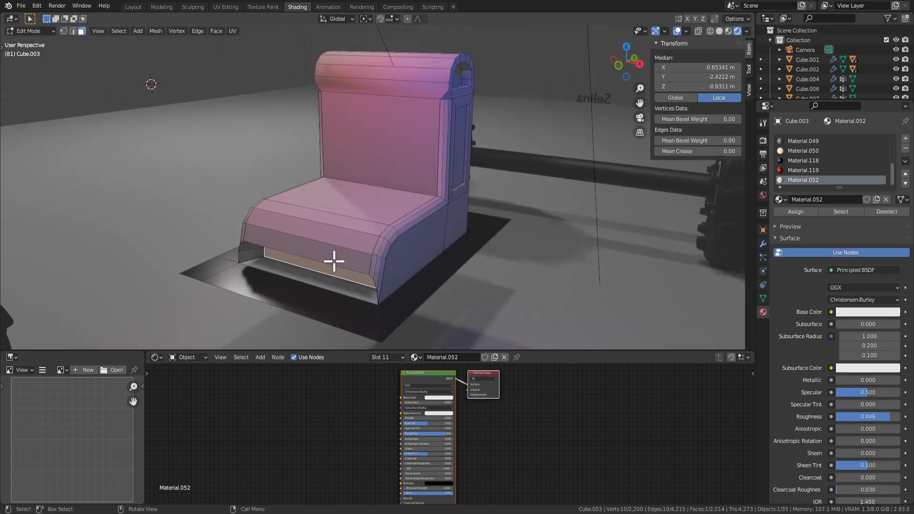
Select the seat-front faces, grow the selection, and apply Shade Smooth.
shift+click(349, 236)
shift+click(352, 253)
shift+click(362, 222)
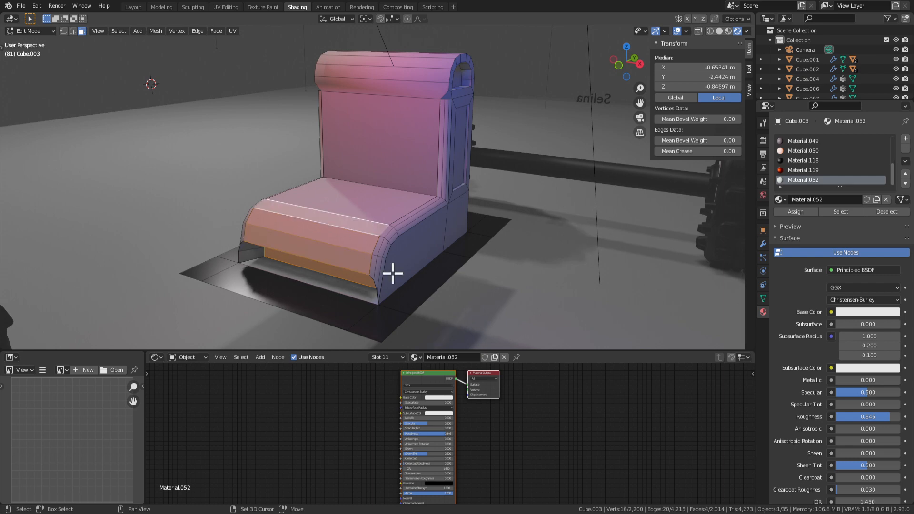
middle_drag(392, 272, 443, 247)
scroll(403, 229, up, 3)
key(ctrl+KP_Add)
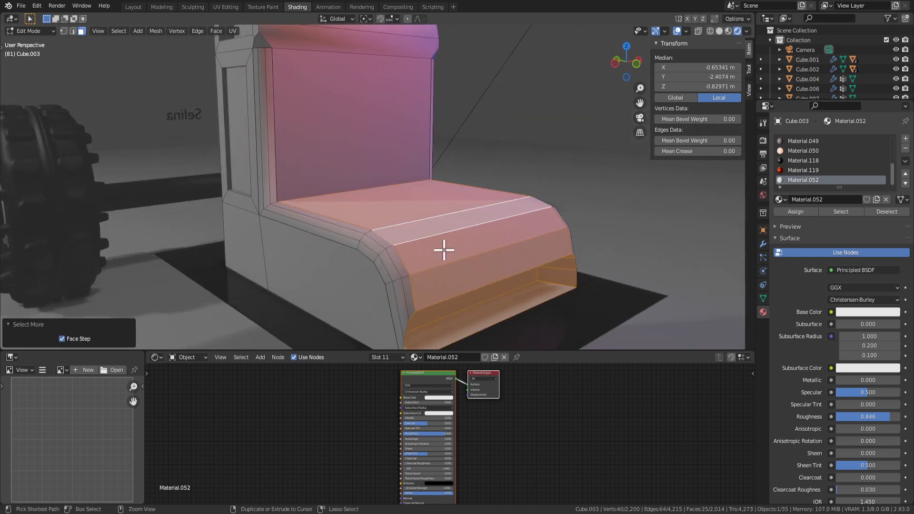
right_click(441, 239)
click(441, 239)
Go back to Object Mode, view the car, then re-enter face editing on the seat.
key(Tab)
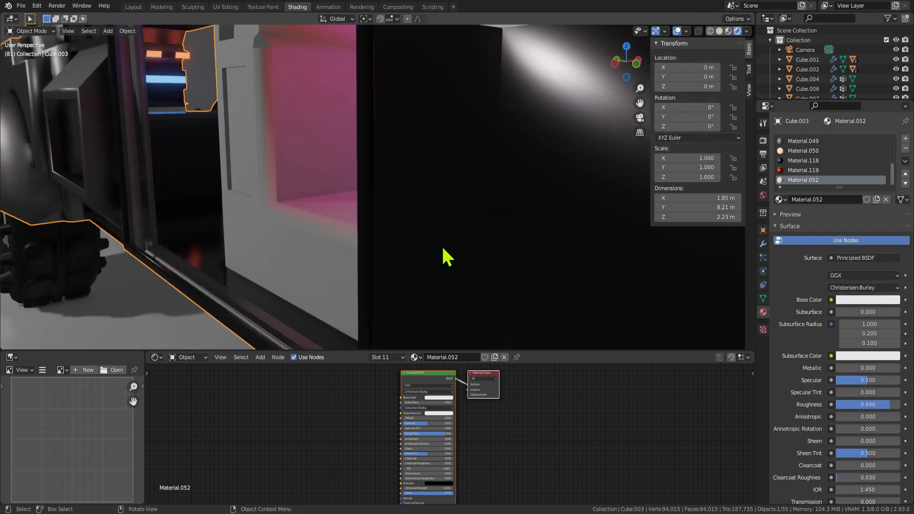
scroll(441, 245, down, 4)
middle_drag(441, 244, 466, 271)
scroll(428, 257, up, 2)
key(Tab)
click(395, 237)
middle_drag(393, 236, 427, 245)
scroll(372, 262, up, 2)
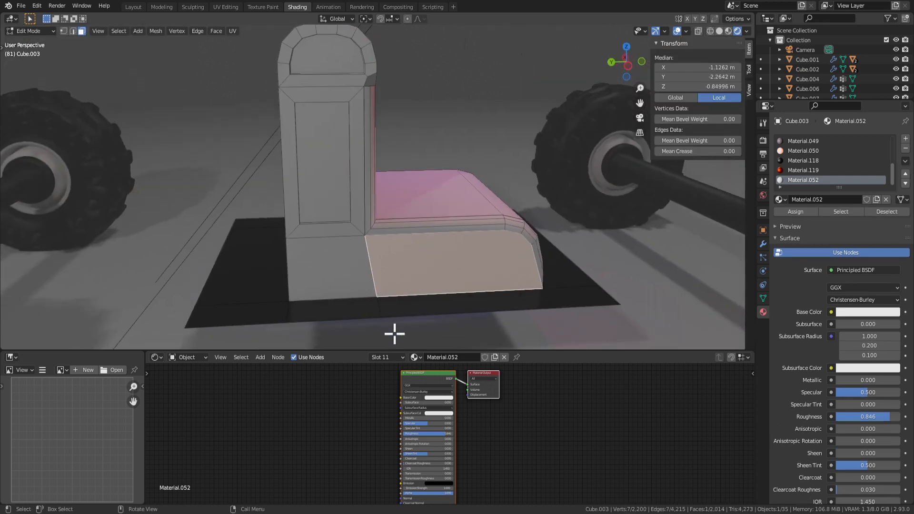
Select the backrest's inset panel, arched top face and thin bevel strip.
click(328, 169)
click(308, 46)
middle_drag(309, 46, 332, 184)
click(317, 196)
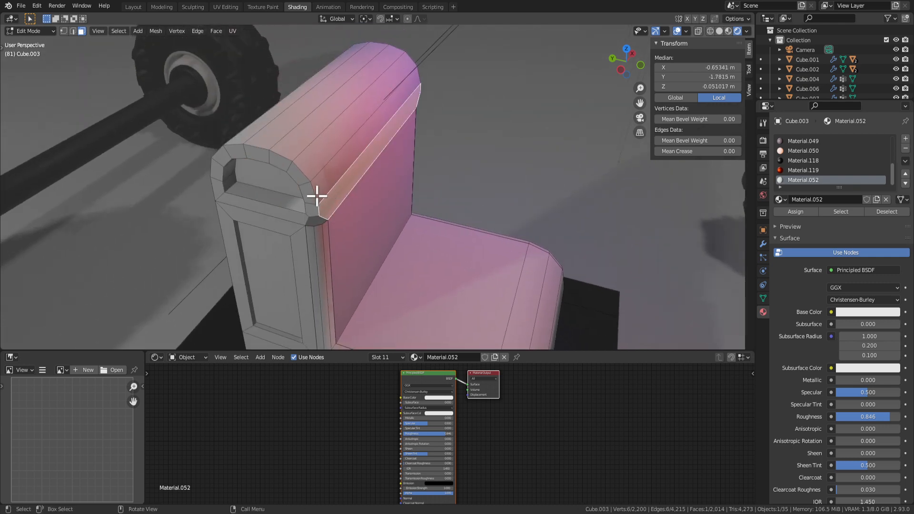
In Object Mode, unhide the car door, select it and clear its rotation with Alt+R.
key(Tab)
scroll(353, 222, down, 8)
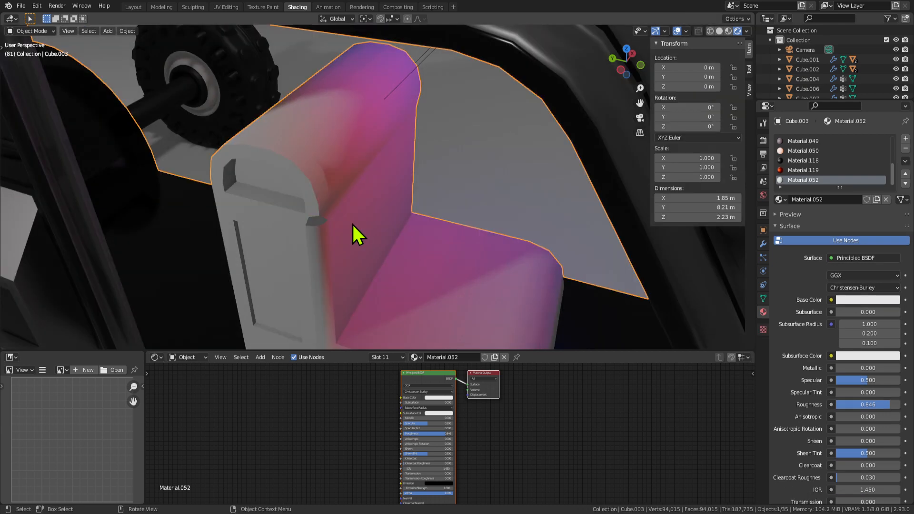
scroll(435, 218, down, 5)
middle_drag(435, 219, 484, 190)
key(alt+h)
click(464, 253)
click(483, 233)
key(alt+r)
Rotate the car door around Z to swing it open 26.9°.
key(r)
key(z)
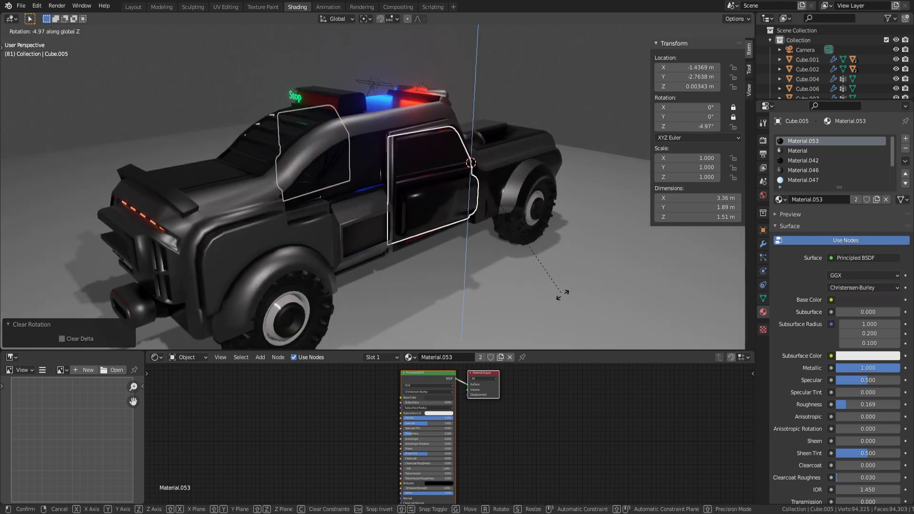
key(Escape)
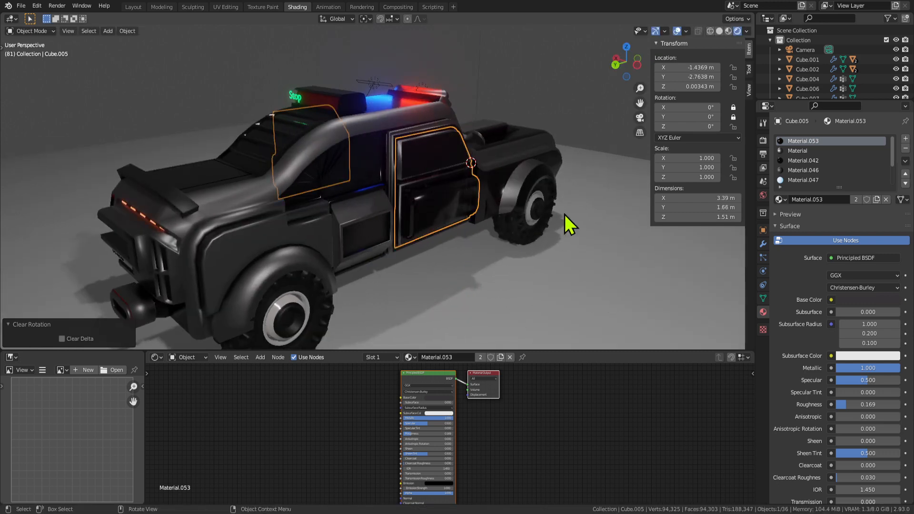
key(r)
key(z)
click(513, 177)
middle_drag(513, 177, 332, 268)
Hide the door, select the seat, enter Edit Mode and pick the seat-back face.
key(h)
scroll(354, 259, up, 3)
click(357, 236)
scroll(358, 235, up, 1)
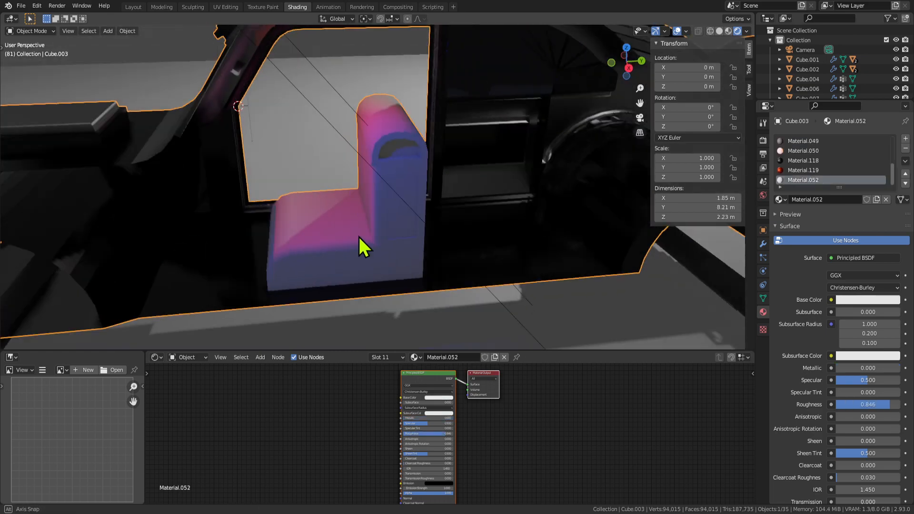
middle_drag(358, 235, 379, 210)
key(Tab)
middle_drag(498, 200, 363, 209)
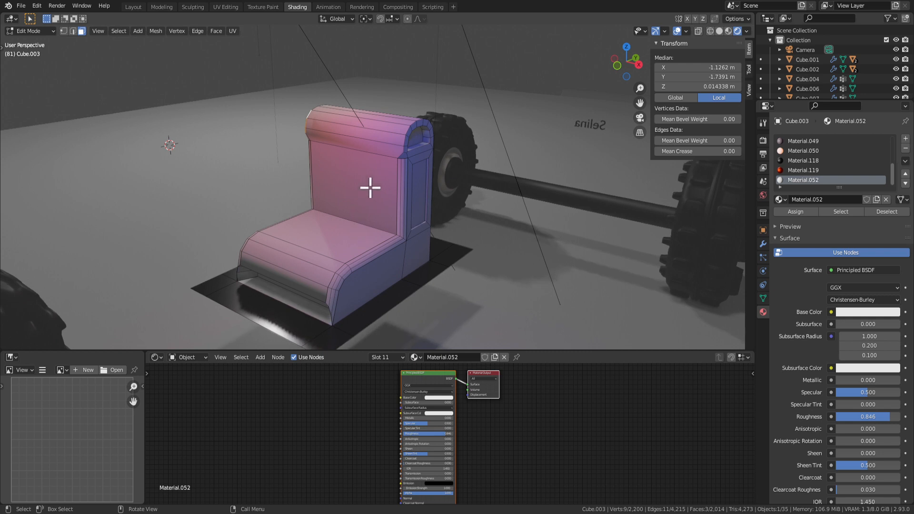
click(370, 188)
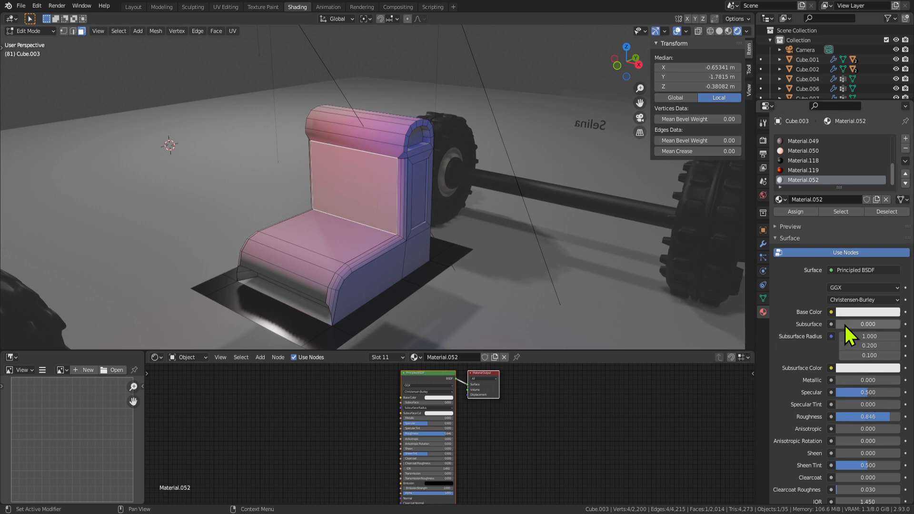
Raise the seat material's Subsurface amount and tint its Subsurface Color pink.
drag(845, 325, 858, 325)
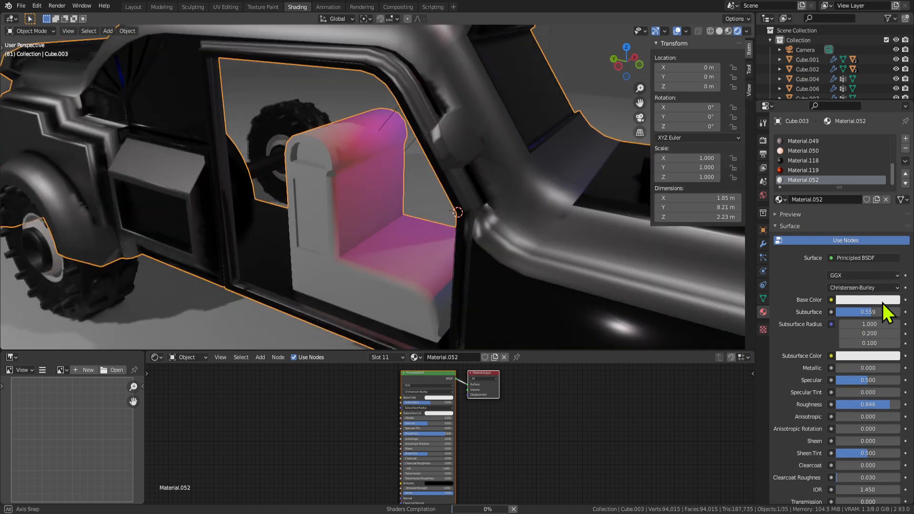
middle_drag(883, 304, 111, 35)
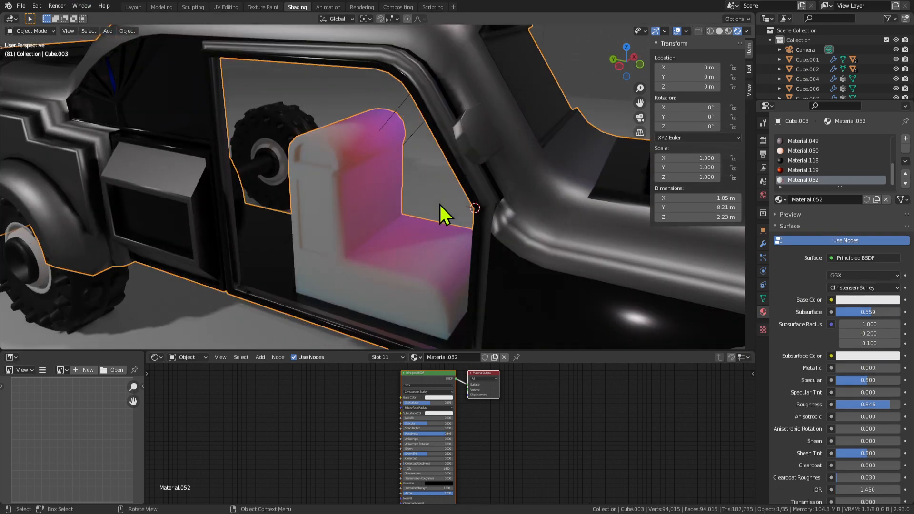
click(852, 358)
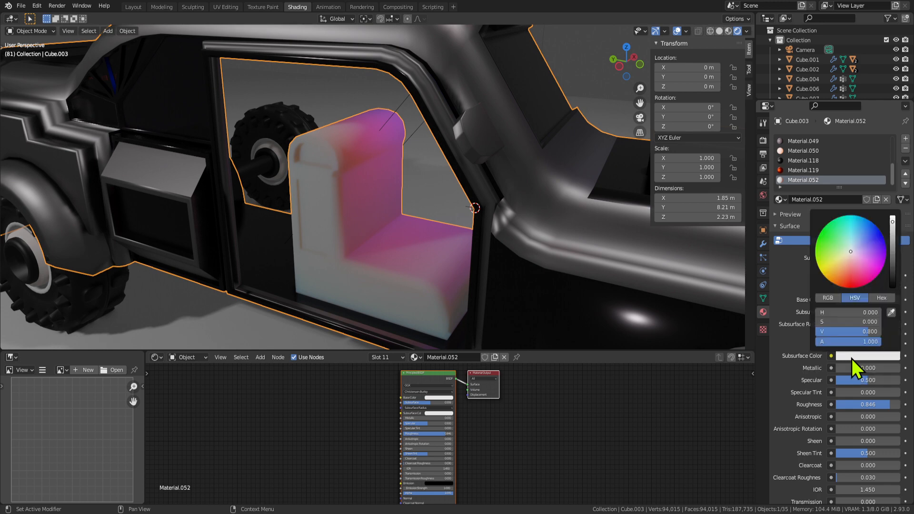
drag(850, 245, 851, 266)
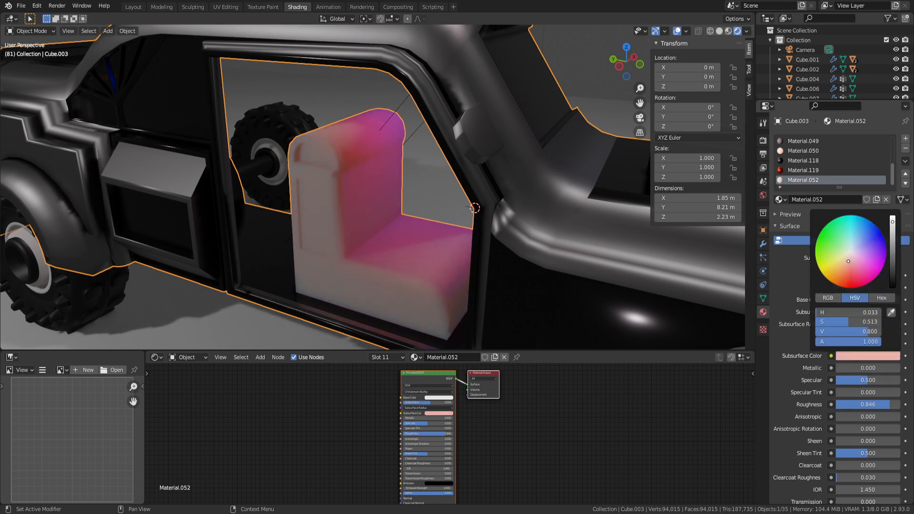
middle_drag(377, 226, 395, 218)
scroll(429, 202, down, 4)
scroll(429, 202, up, 6)
scroll(367, 215, down, 5)
scroll(419, 226, up, 5)
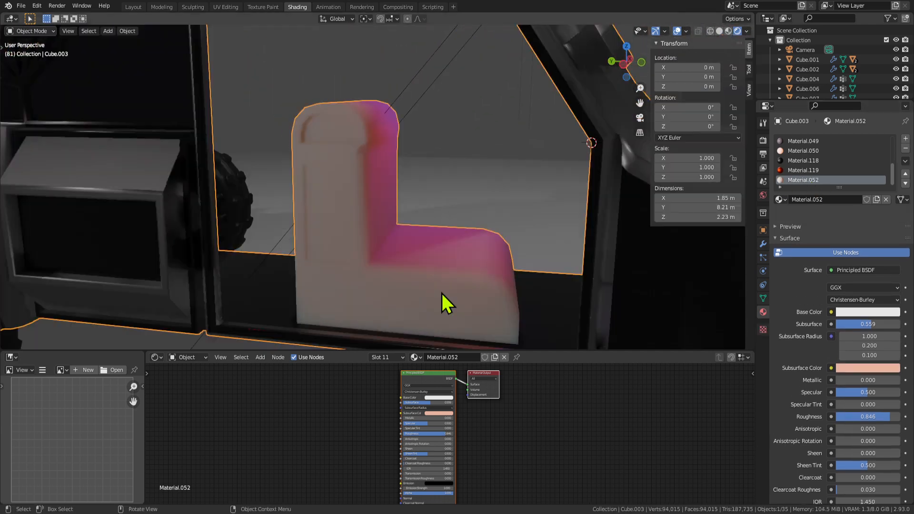
Make the Base Color black, lower Subsurface to 0.176 and change the Subsurface Color to blue.
click(863, 301)
drag(893, 191, 893, 233)
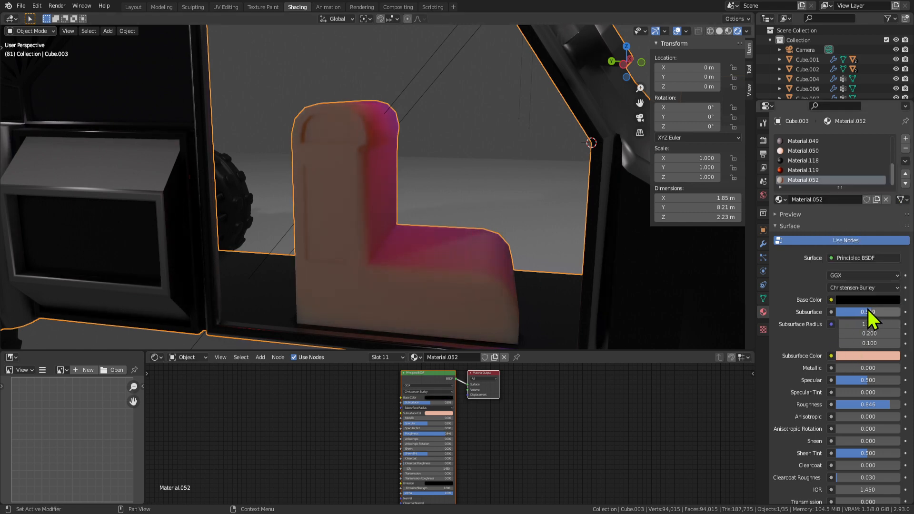
drag(867, 309, 841, 312)
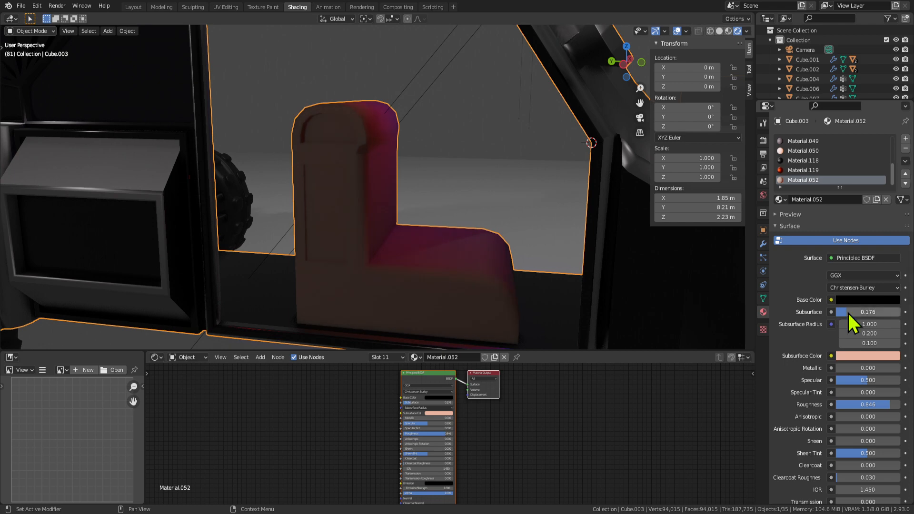
scroll(510, 279, down, 3)
middle_drag(486, 260, 500, 223)
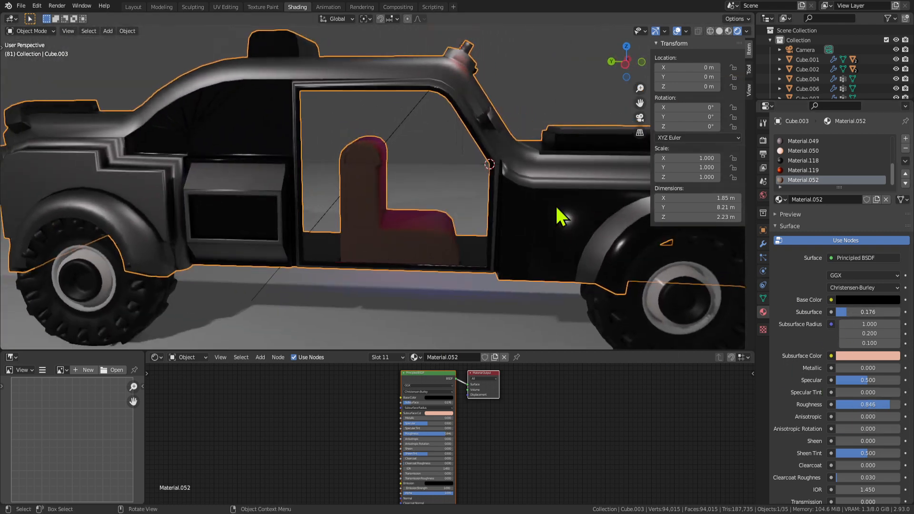
click(870, 356)
drag(861, 286, 881, 235)
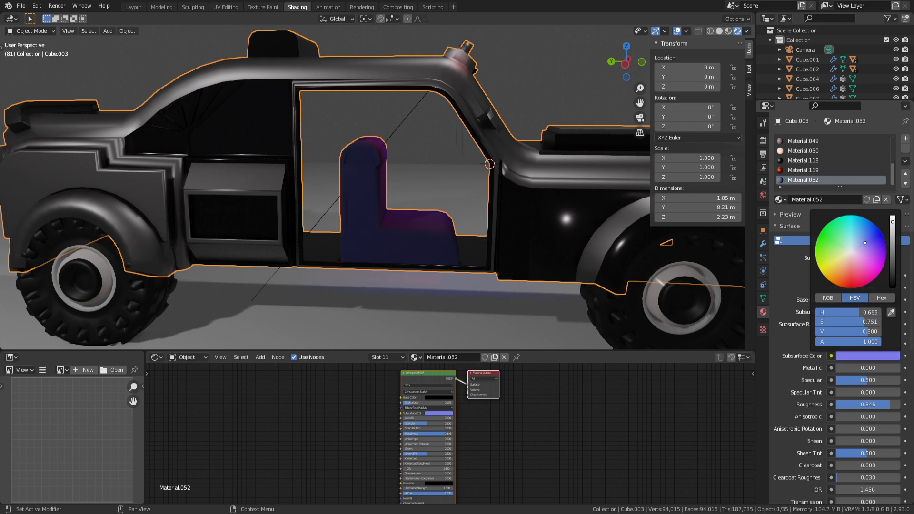
Return to face editing on the seat and select its front-bottom face.
middle_drag(404, 240, 412, 263)
key(Tab)
scroll(411, 263, up, 2)
click(334, 302)
middle_drag(347, 286, 275, 259)
Select the seat's front, side-panel and backrest faces, growing the selection over base and backrest.
click(394, 275)
shift+click(350, 235)
middle_drag(460, 206, 224, 214)
shift+click(324, 269)
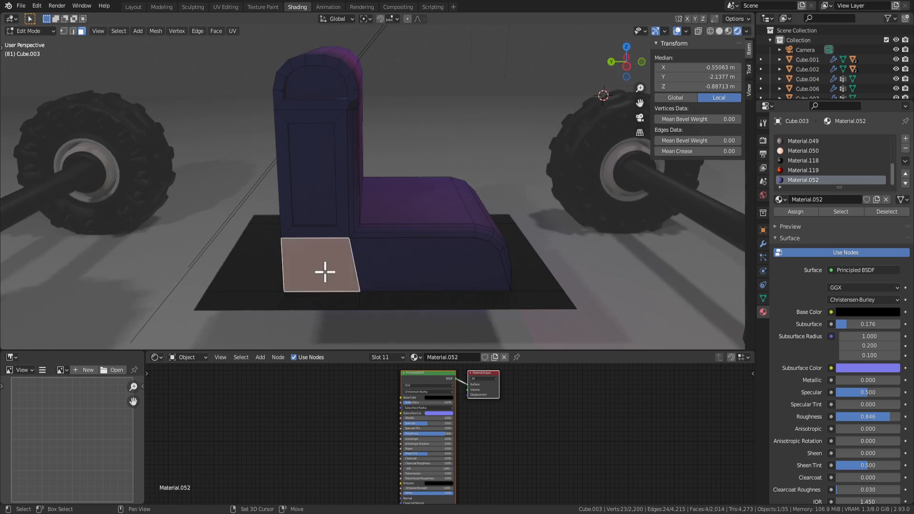
shift+click(405, 259)
middle_drag(471, 257, 288, 202)
shift+click(284, 199)
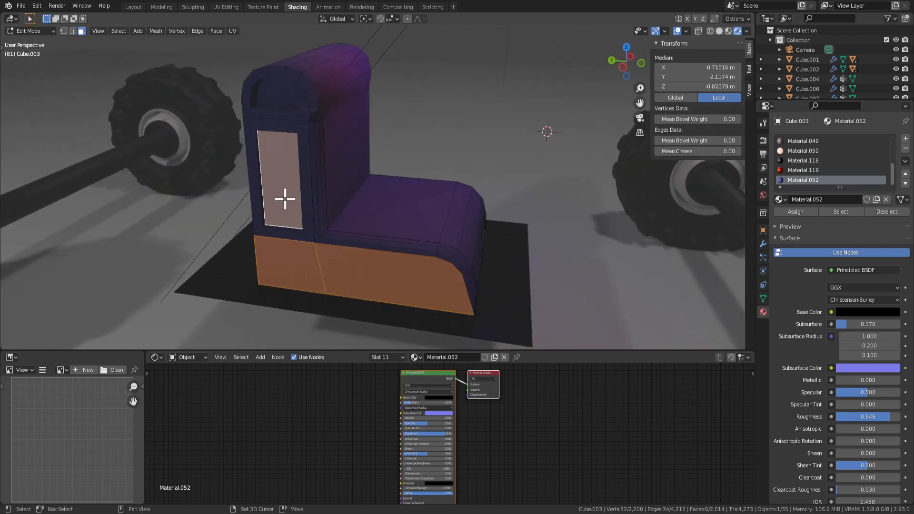
shift+click(290, 98)
middle_drag(289, 99, 444, 85)
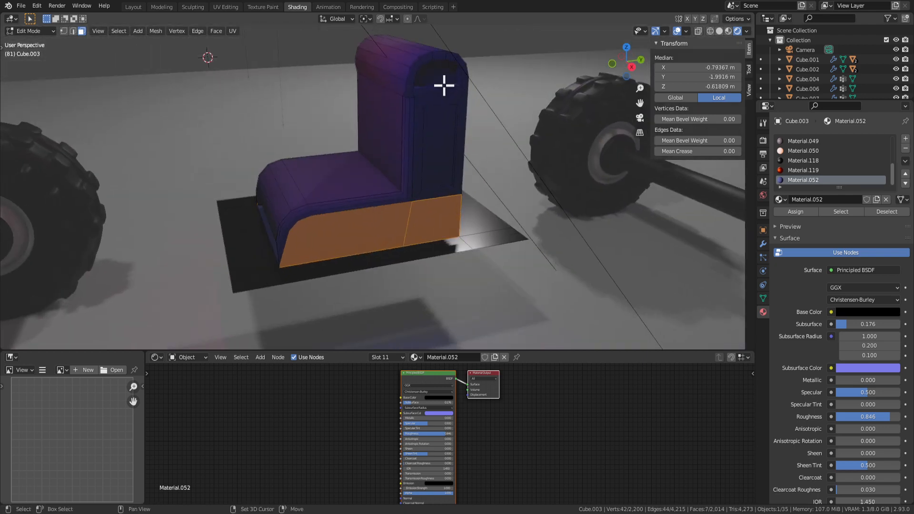
shift+click(439, 132)
middle_drag(438, 133, 416, 196)
key(ctrl+KP_Add)
key(ctrl+KP_Add)
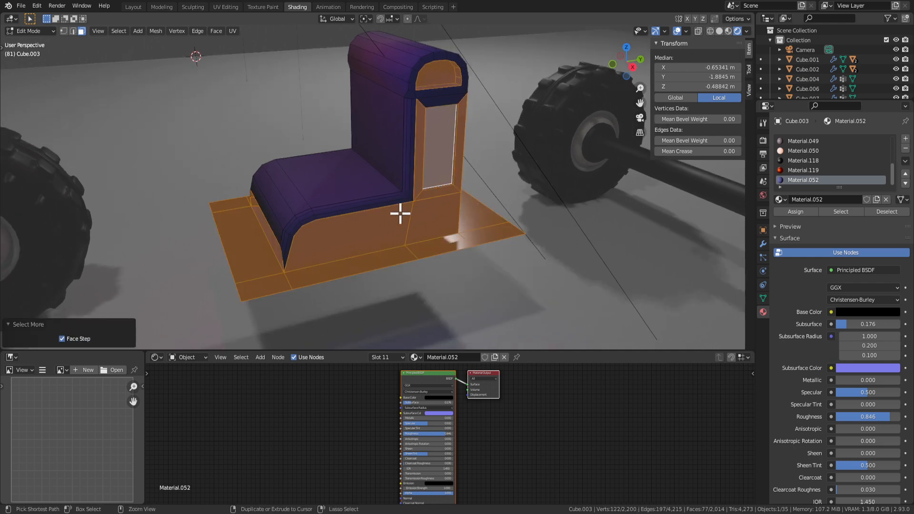
middle_drag(388, 142, 424, 165)
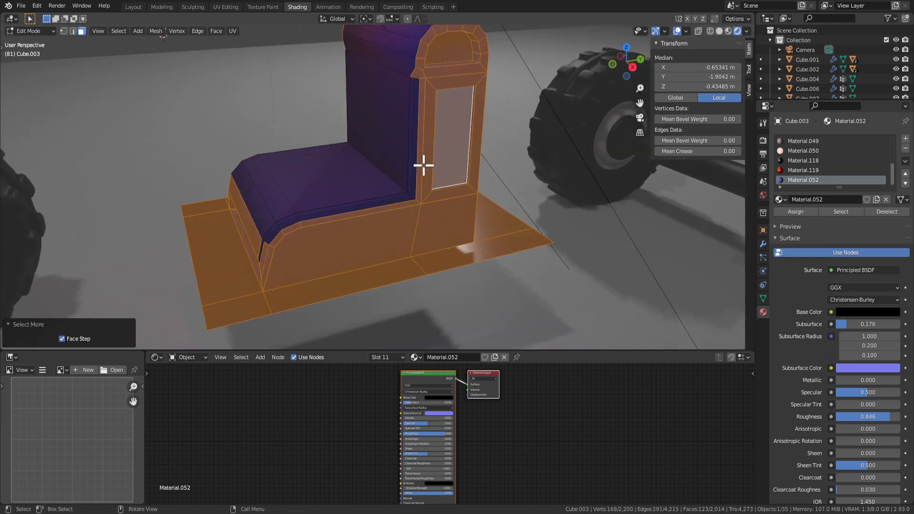
key(Escape)
mouse_move(273, 265)
middle_down()
mouse_move(320, 273)
mouse_move(280, 290)
middle_up()
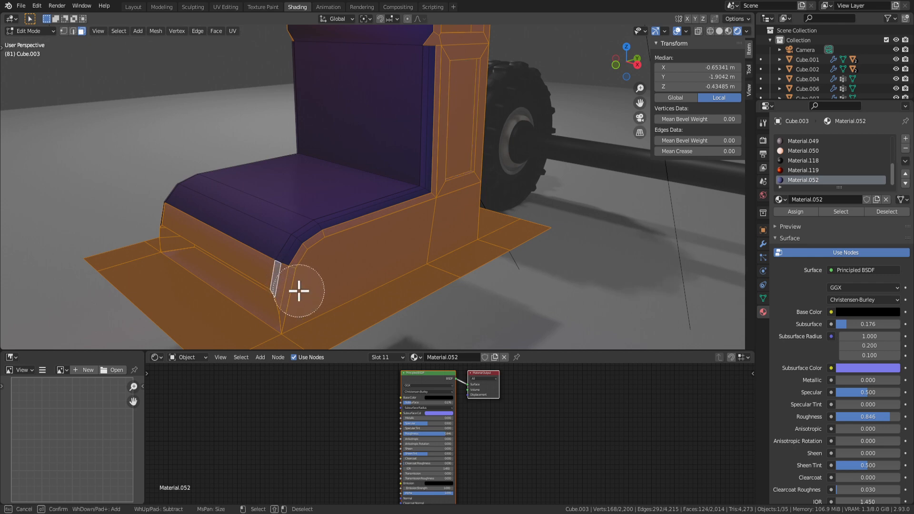
middle_drag(313, 269, 566, 320)
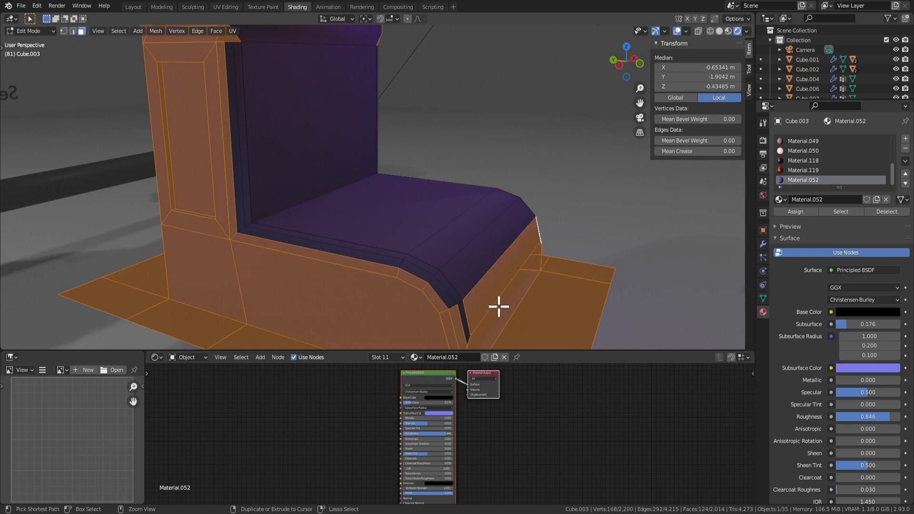
middle_drag(498, 307, 272, 172)
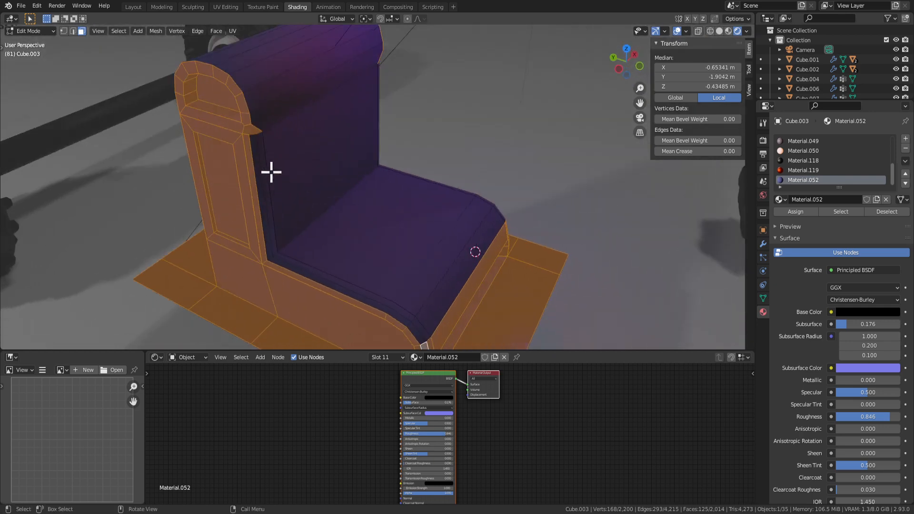
mouse_move(311, 123)
middle_down()
mouse_move(423, 69)
mouse_move(374, 157)
mouse_move(373, 212)
mouse_move(376, 149)
mouse_move(428, 134)
mouse_move(320, 122)
middle_up()
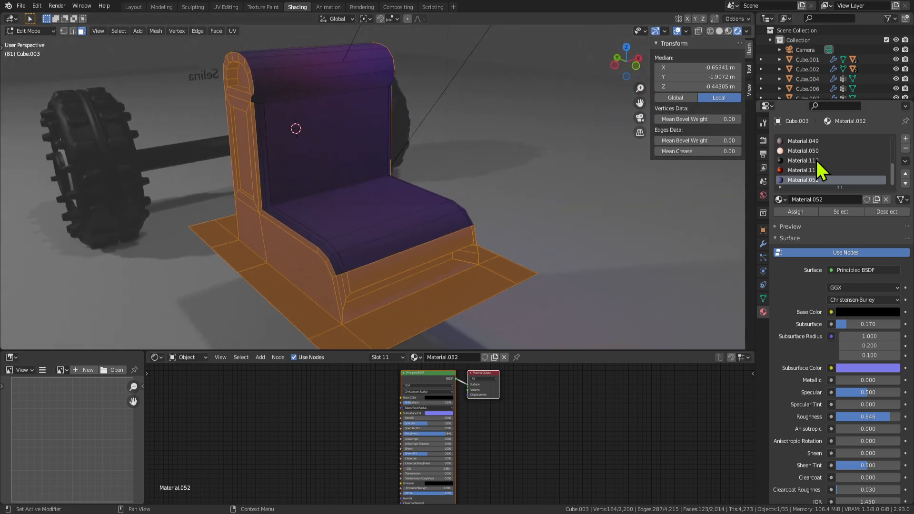
Make Material.118 the active slot and return to Object Mode to view the whole car.
click(802, 161)
key(Tab)
middle_drag(612, 224, 310, 136)
scroll(394, 127, up, 5)
scroll(234, 137, down, 4)
scroll(310, 137, up, 3)
middle_drag(414, 105, 455, 174)
scroll(455, 173, down, 3)
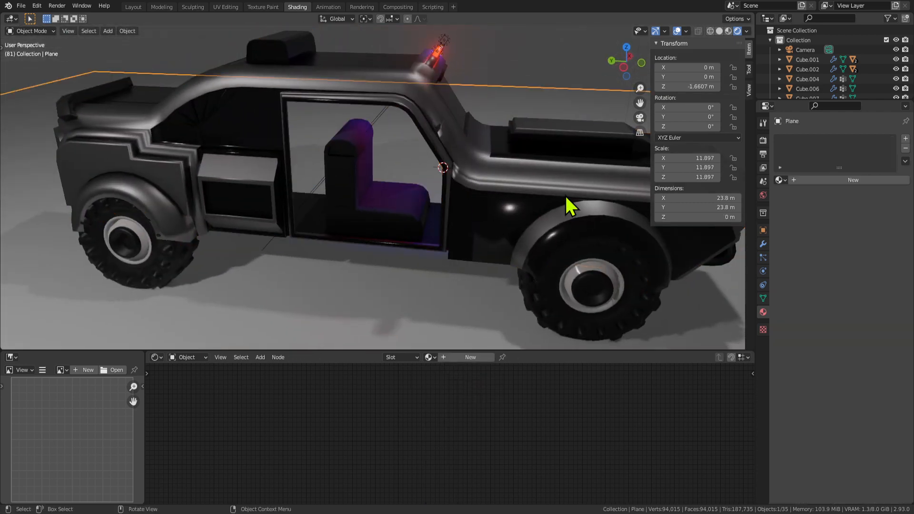
Enable the Mirror modifier's viewport display so the car's mirrored half shows.
click(763, 244)
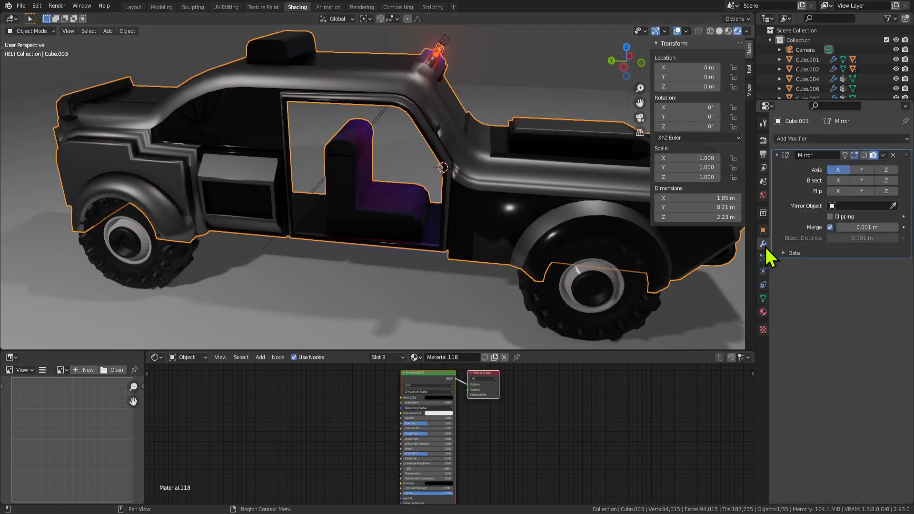
click(864, 155)
middle_drag(409, 202, 493, 208)
Select the floor plane and briefly toggle it into and out of Edit Mode.
click(435, 258)
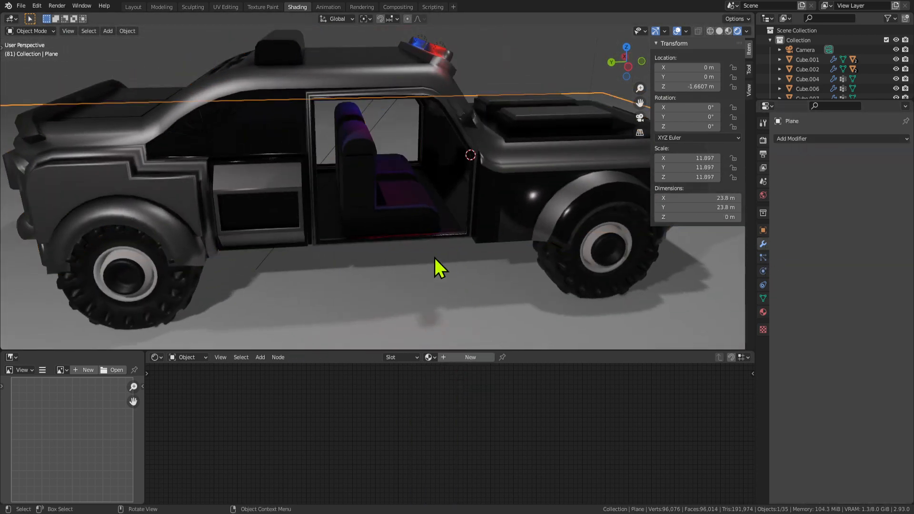
middle_drag(435, 258, 376, 226)
scroll(376, 226, down, 4)
middle_drag(377, 226, 349, 206)
scroll(460, 233, up, 4)
scroll(483, 236, up, 1)
scroll(483, 235, down, 2)
scroll(481, 231, up, 2)
scroll(365, 192, up, 2)
key(Tab)
scroll(365, 192, up, 1)
key(Tab)
Edit the car body Cube.003 and select the armrest's top faces.
click(337, 215)
key(Tab)
click(331, 166)
middle_drag(331, 166, 355, 200)
click(333, 169)
shift+click(349, 183)
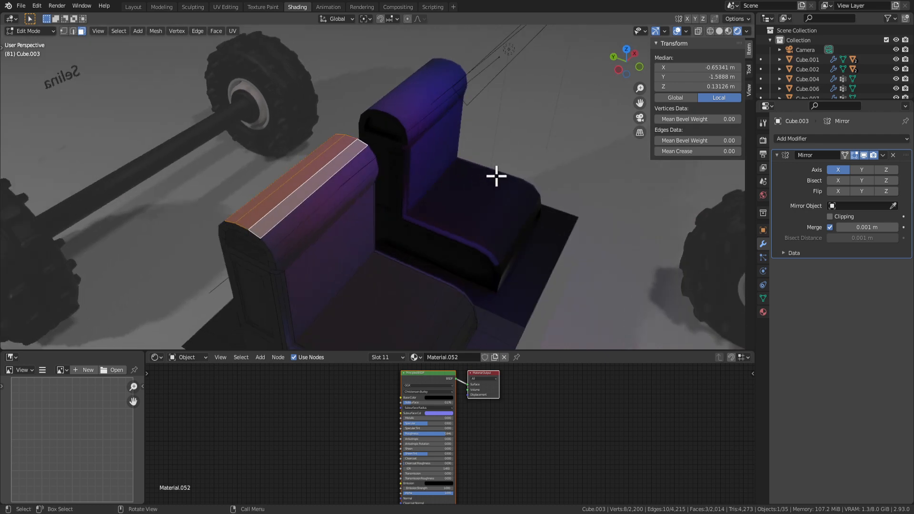
Add two more armrest top faces, then invert the selection and hide everything else.
middle_drag(496, 176, 362, 218)
shift+click(283, 167)
shift+click(357, 218)
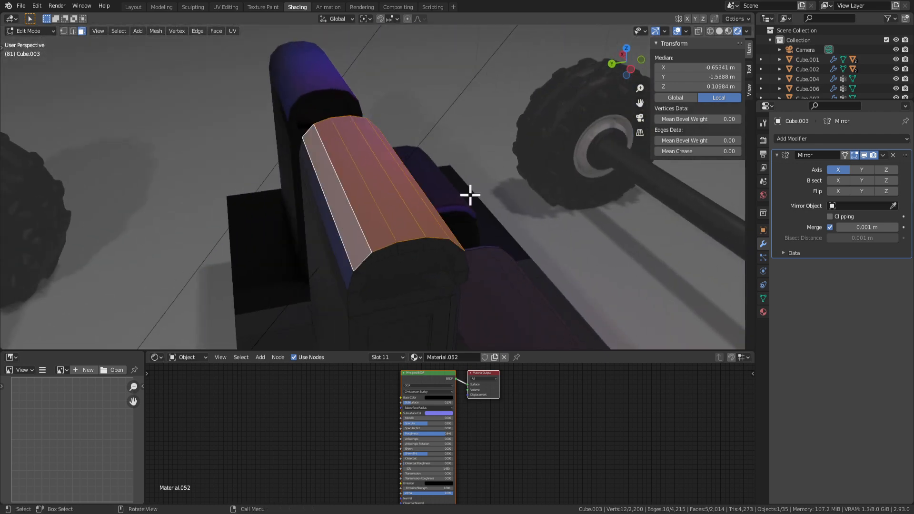
middle_drag(470, 193, 319, 205)
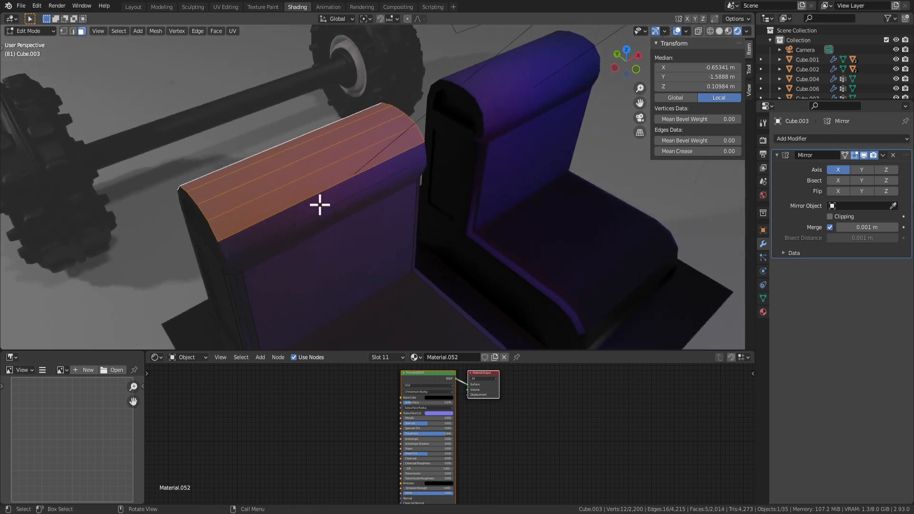
key(ctrl+i)
key(h)
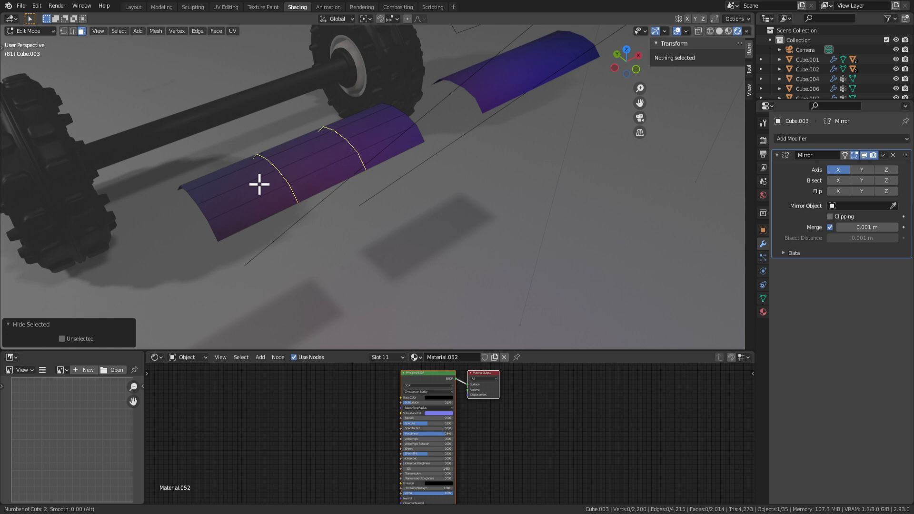
Add two loop cuts across the armrest top, scale them 2.666 along X, and reveal all.
click(259, 184)
middle_drag(261, 182, 419, 198)
key(s)
key(x)
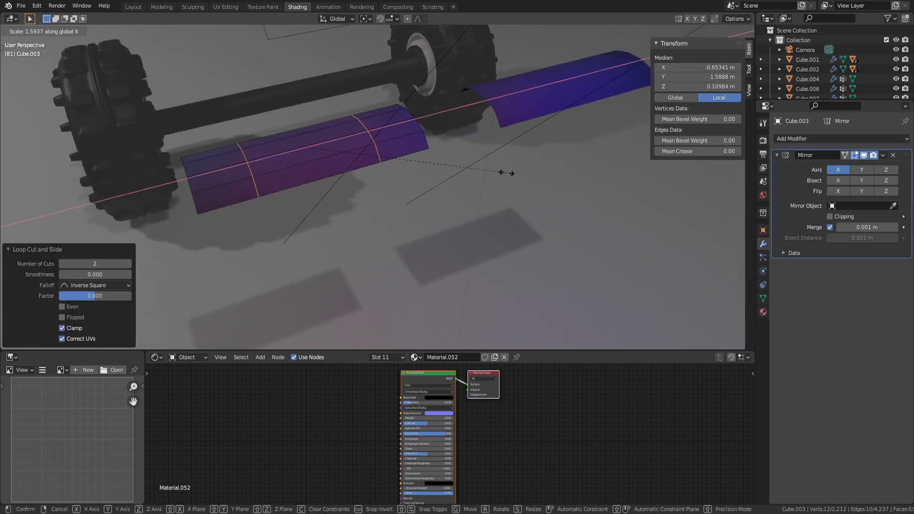
click(642, 120)
middle_drag(469, 169, 377, 136)
middle_drag(348, 173, 331, 232)
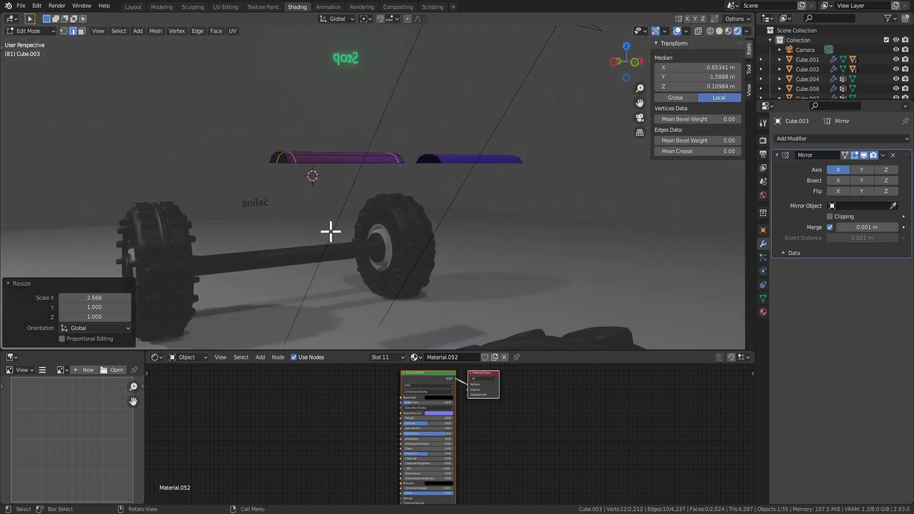
middle_drag(388, 194, 367, 220)
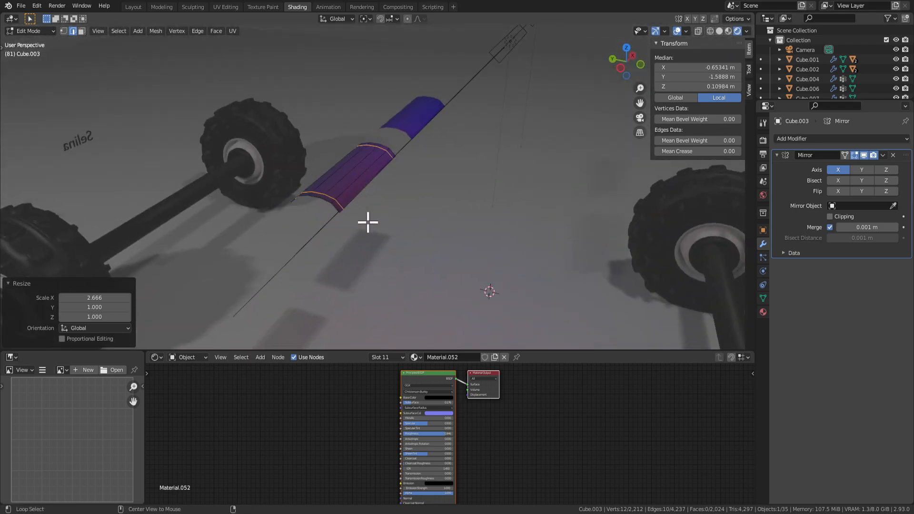
key(alt+h)
scroll(372, 231, up, 4)
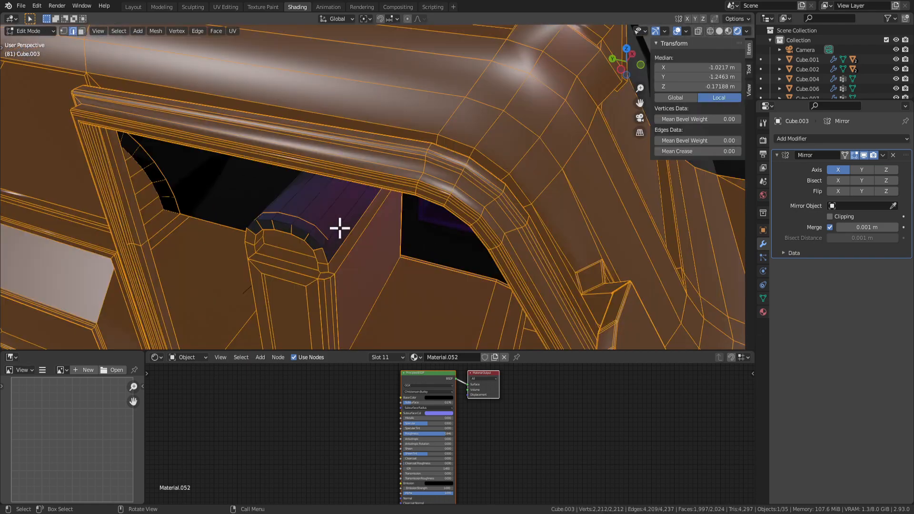
In face select mode, pick several seat cushion faces, then select only the window glass face.
scroll(339, 226, up, 3)
key(3)
scroll(288, 220, up, 3)
shift+click(327, 217)
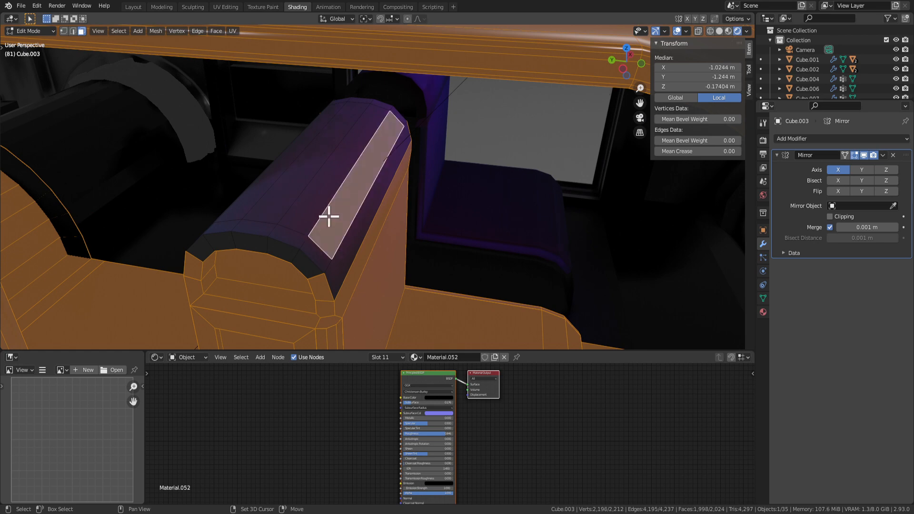
shift+click(308, 198)
shift+click(288, 189)
middle_drag(261, 194, 268, 156)
shift+click(318, 193)
shift+click(285, 200)
scroll(396, 152, down, 5)
click(396, 157)
Hide the mirrored half of the car and select the two seat-back top faces.
scroll(268, 155, down, 5)
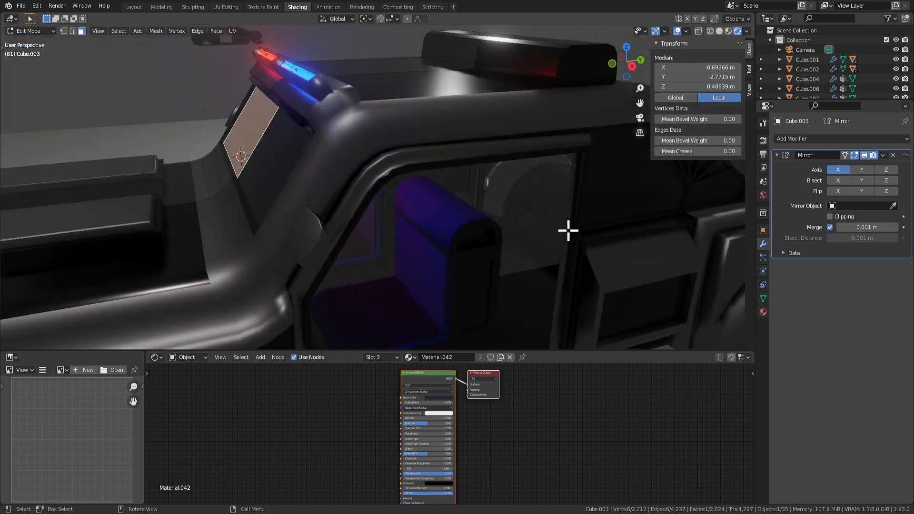
click(864, 155)
scroll(513, 188, up, 5)
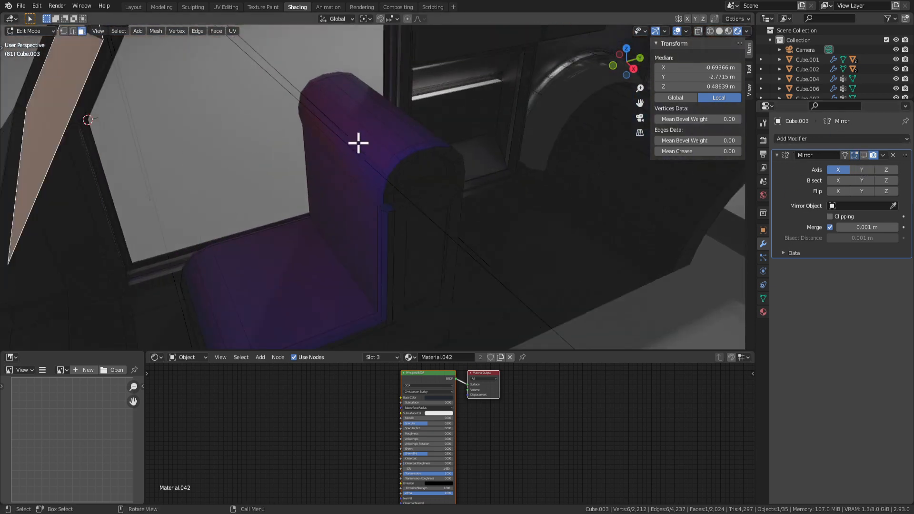
click(396, 123)
middle_drag(385, 135, 388, 125)
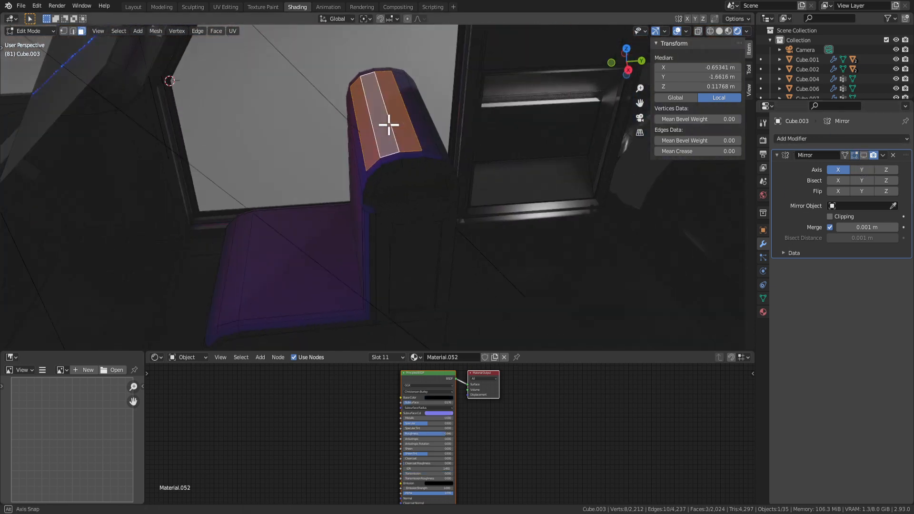
shift+click(441, 144)
middle_drag(441, 144, 459, 180)
Narrow the seat-back top faces along X and extrude them about 0.41 m upward.
key(s)
key(y)
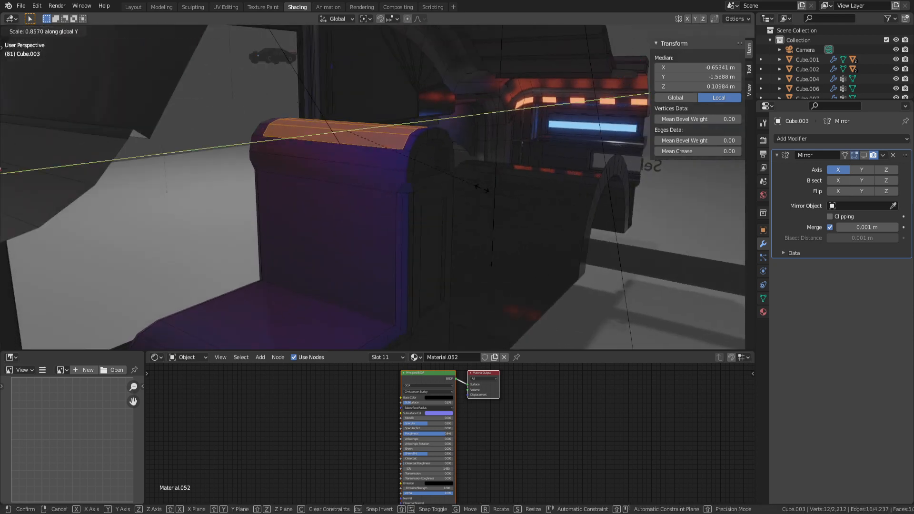
key(x)
click(458, 180)
key(e)
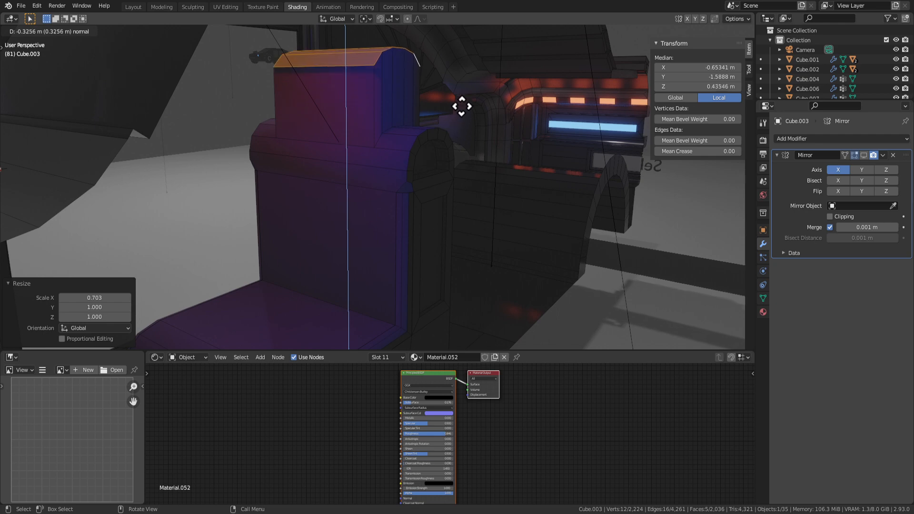
click(470, 86)
scroll(312, 206, down, 3)
middle_drag(312, 206, 455, 198)
Adjust the extruded faces vertically along Z and return to Object Mode.
key(g)
key(y)
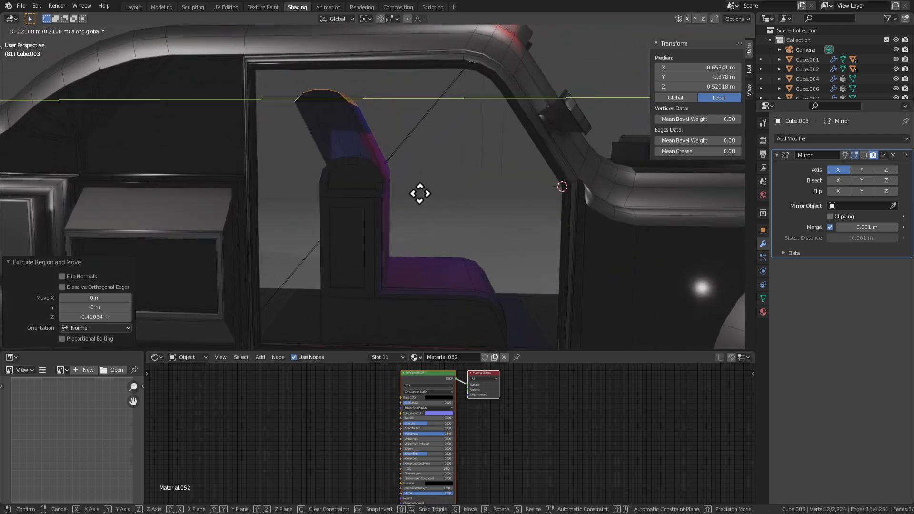
key(Escape)
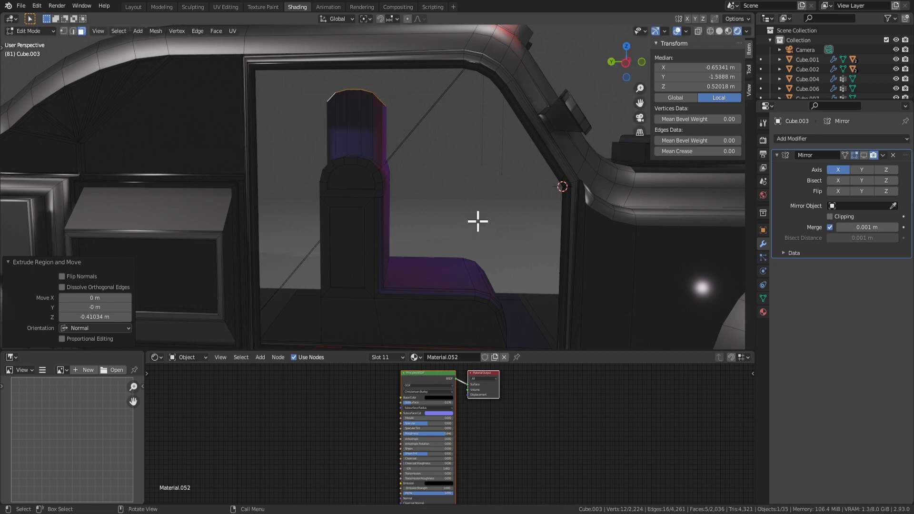
key(y)
key(x)
key(g)
key(z)
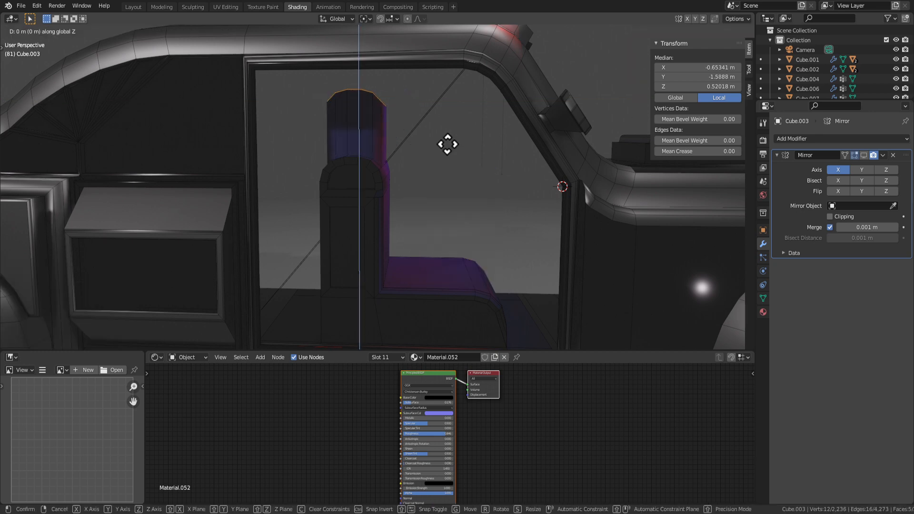
click(448, 163)
key(Tab)
scroll(441, 197, down, 5)
middle_drag(441, 200, 415, 242)
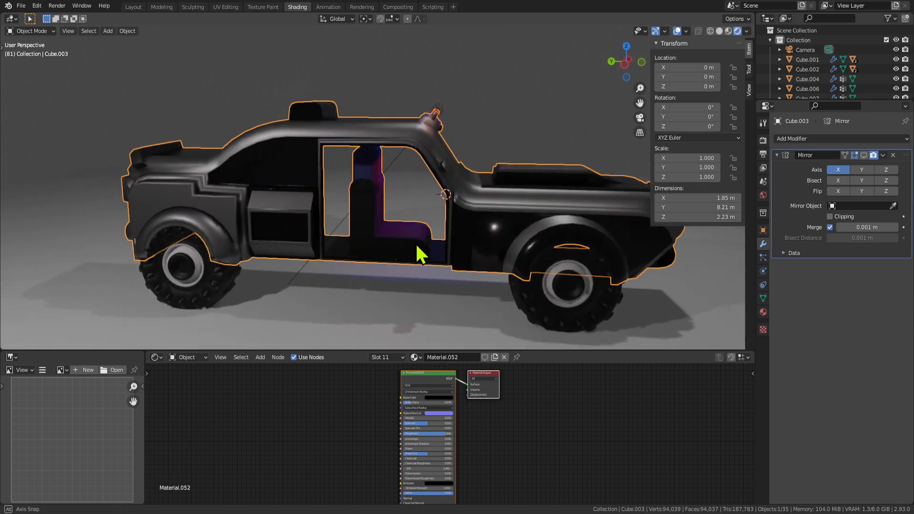
Back in Edit Mode, extrude the seat-back top faces upward once more.
scroll(414, 235, up, 3)
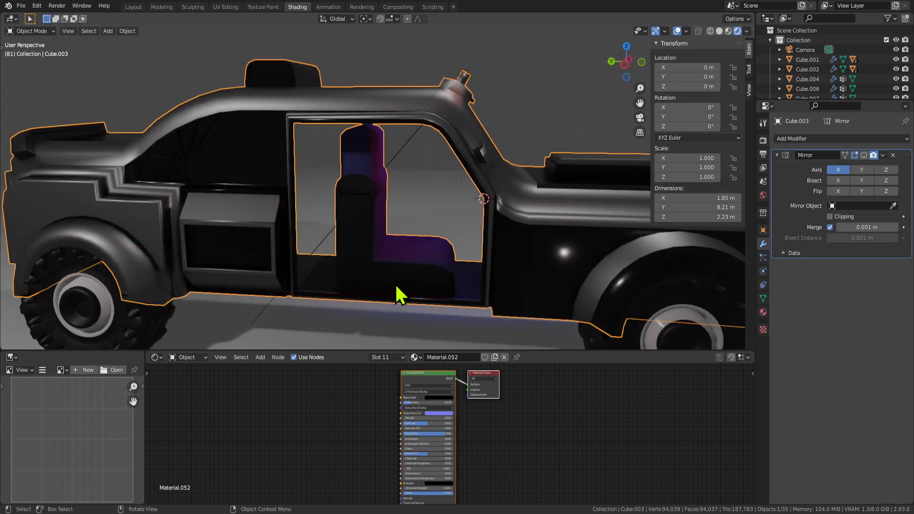
middle_drag(395, 283, 326, 249)
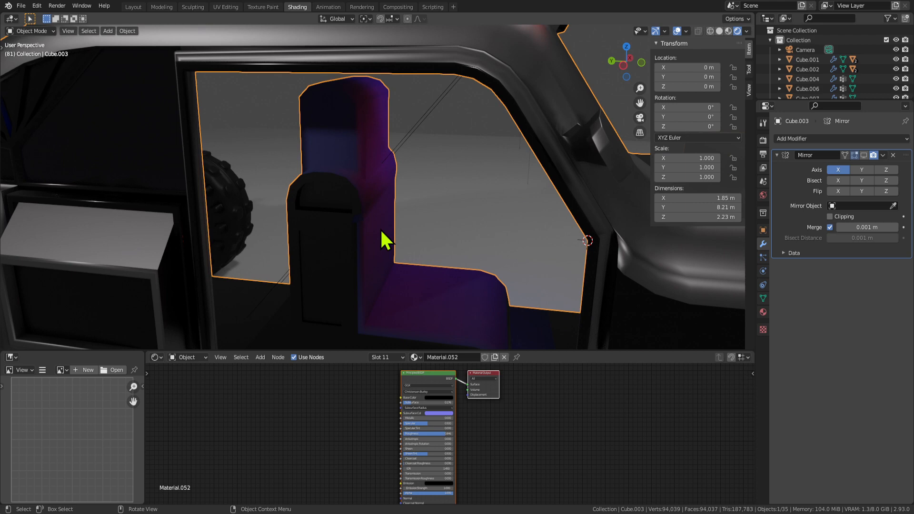
key(Tab)
key(Tab)
key(Tab)
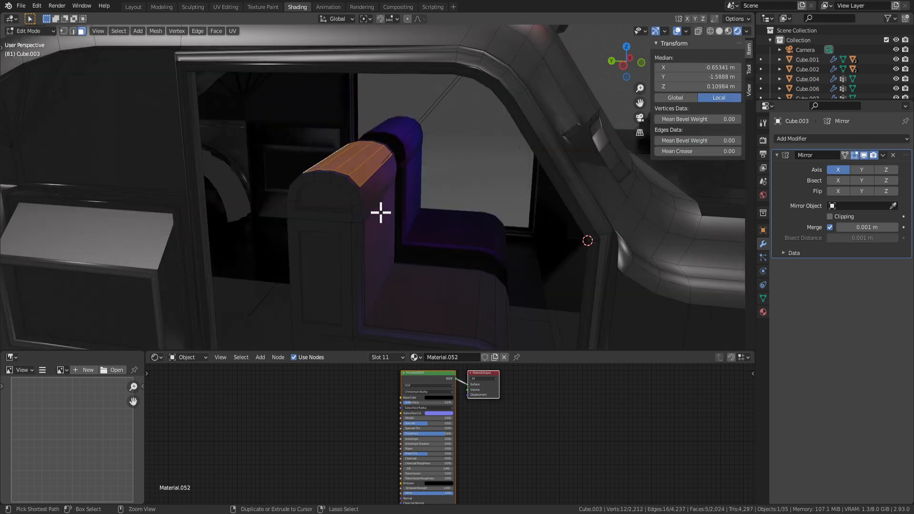
middle_drag(381, 212, 371, 185)
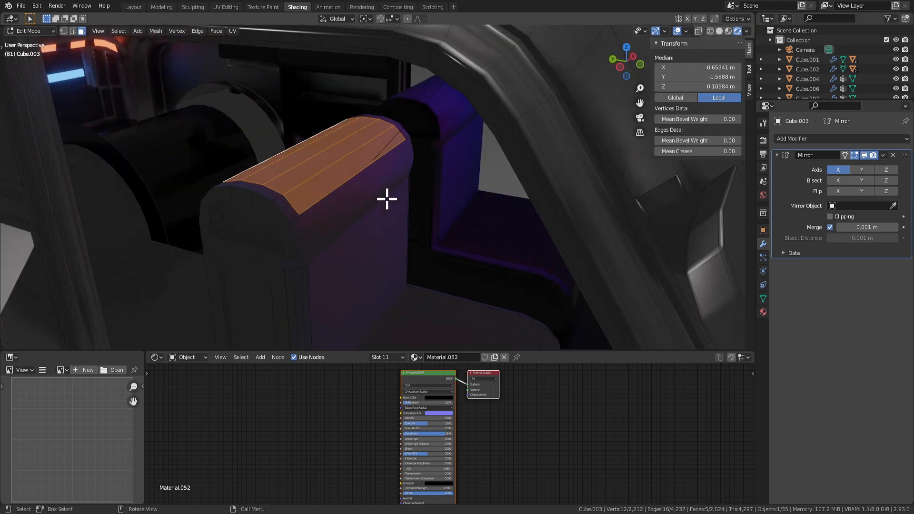
key(e)
click(390, 152)
Taper the new top section by scaling it to 0.745.
key(g)
key(y)
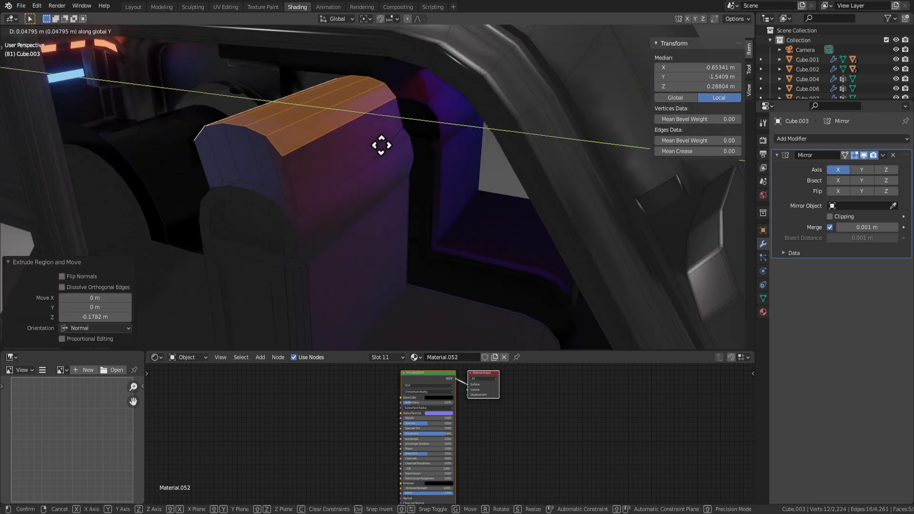
right_click(379, 145)
key(s)
click(378, 153)
scroll(377, 153, down, 4)
middle_drag(378, 153, 402, 191)
scroll(393, 185, down, 1)
Shift the cap about 0.0586 m along Y and grow the selection over the headrest.
key(Tab)
key(Tab)
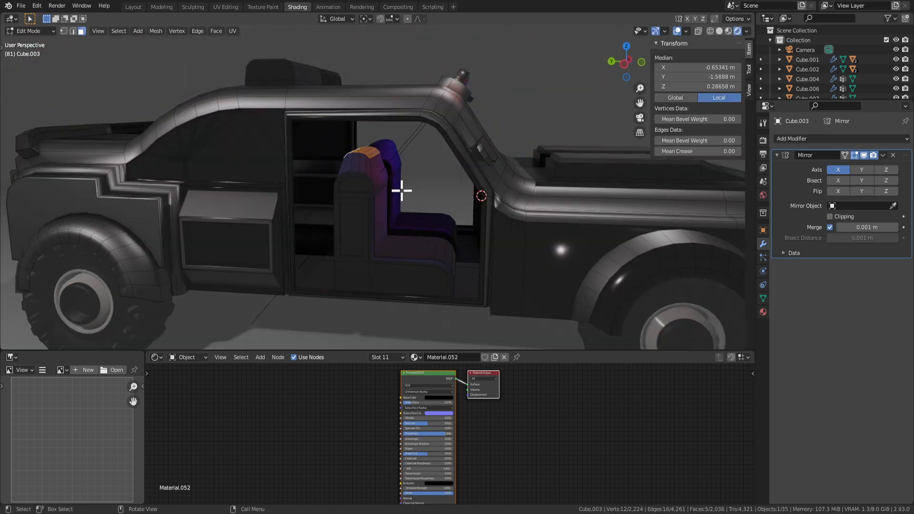
key(g)
key(y)
key(y)
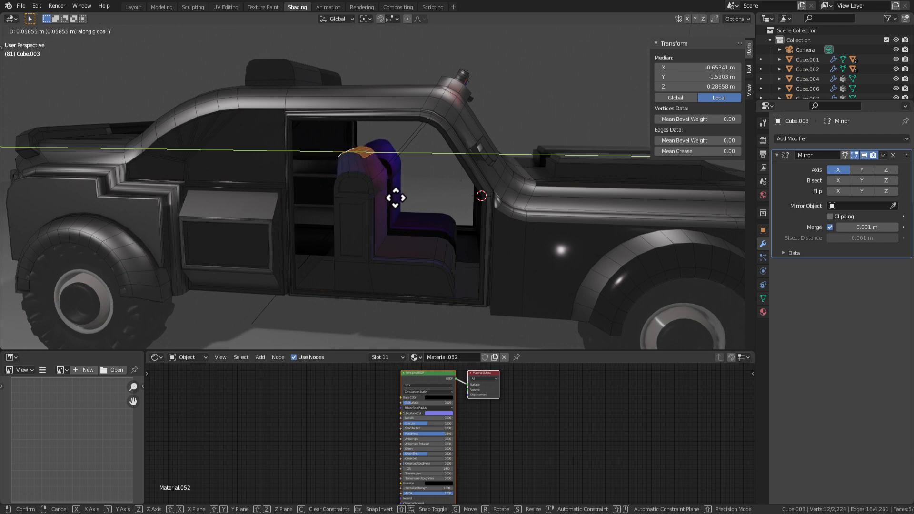
click(396, 197)
key(ctrl+KP_Add)
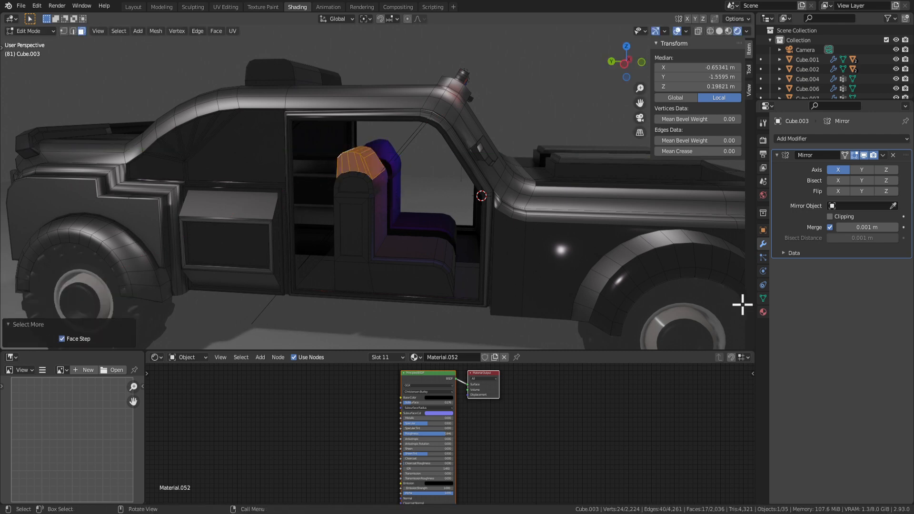
Try assigning the existing Material.119 and then Material.050 to the headrest faces.
click(763, 312)
click(809, 170)
click(802, 212)
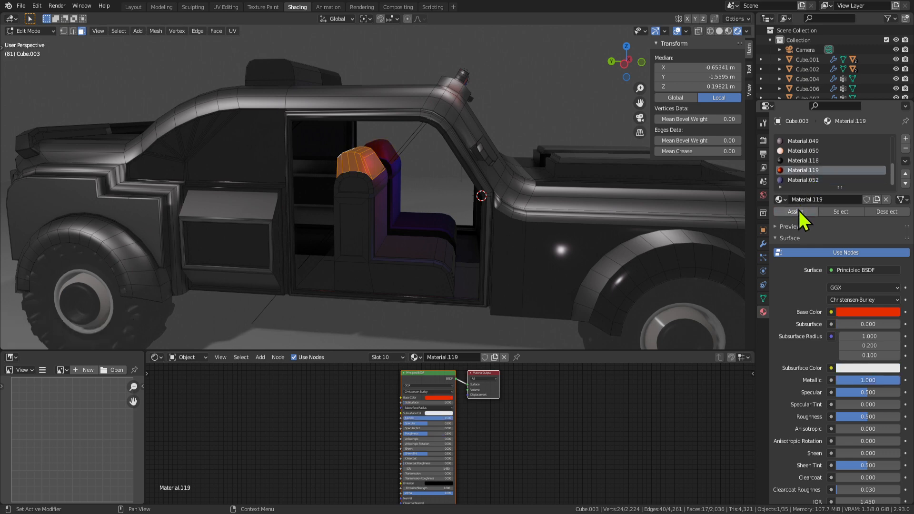
key(Tab)
scroll(476, 257, down, 5)
middle_drag(485, 249, 514, 238)
scroll(515, 238, up, 3)
key(Tab)
middle_drag(622, 166, 577, 193)
click(790, 151)
click(796, 212)
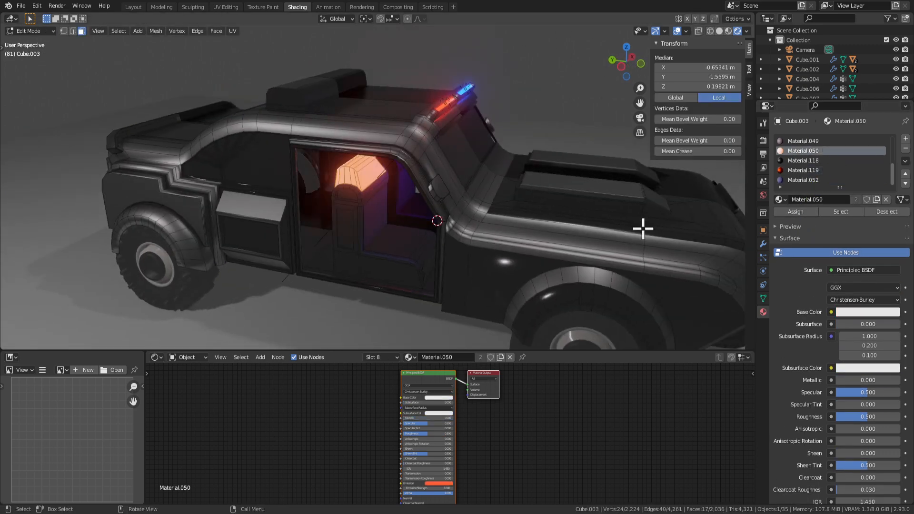
click(799, 180)
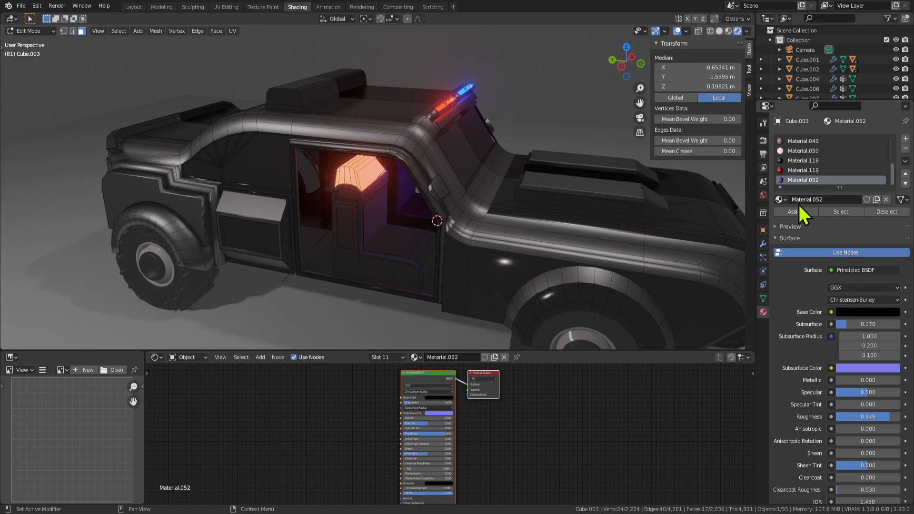
Create the new Material.161 in a new slot and assign it to the headrest faces.
click(906, 138)
click(795, 211)
click(801, 200)
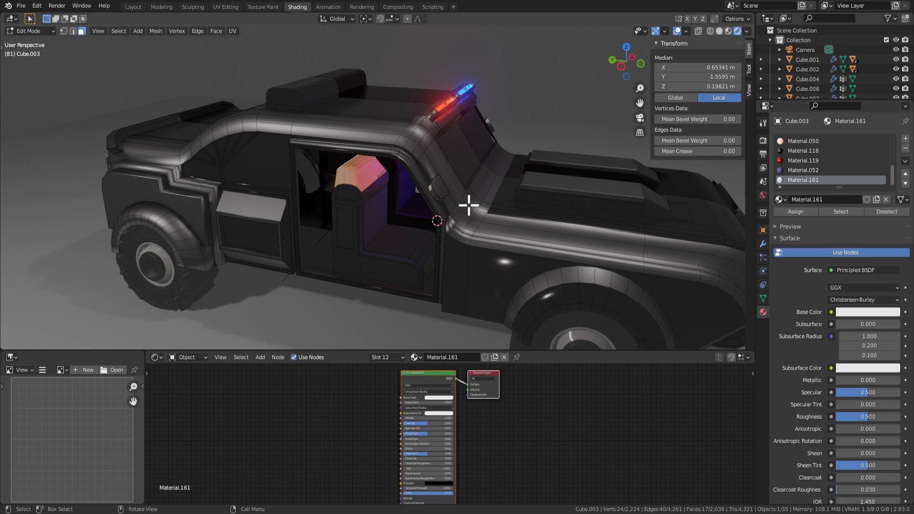
key(Tab)
Darken Material.161's base colour and set a red subsurface colour.
middle_drag(440, 207, 461, 201)
click(858, 299)
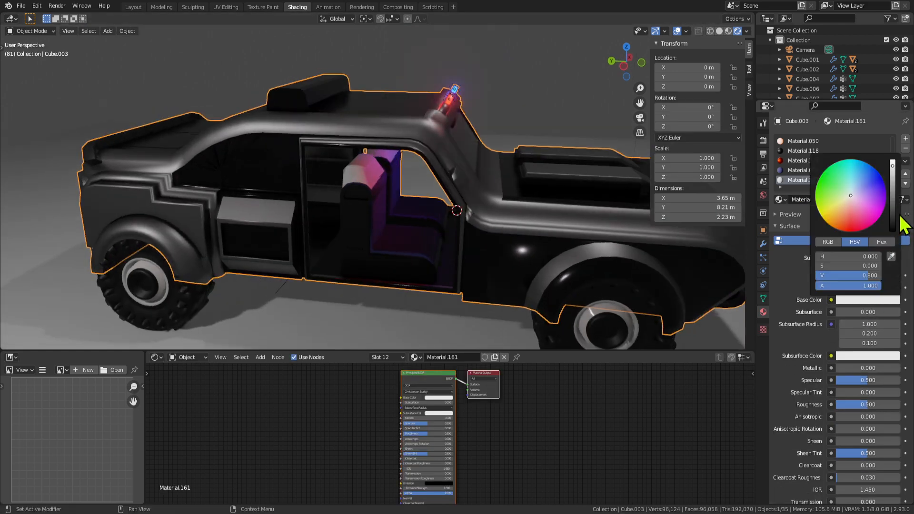
drag(893, 193, 892, 210)
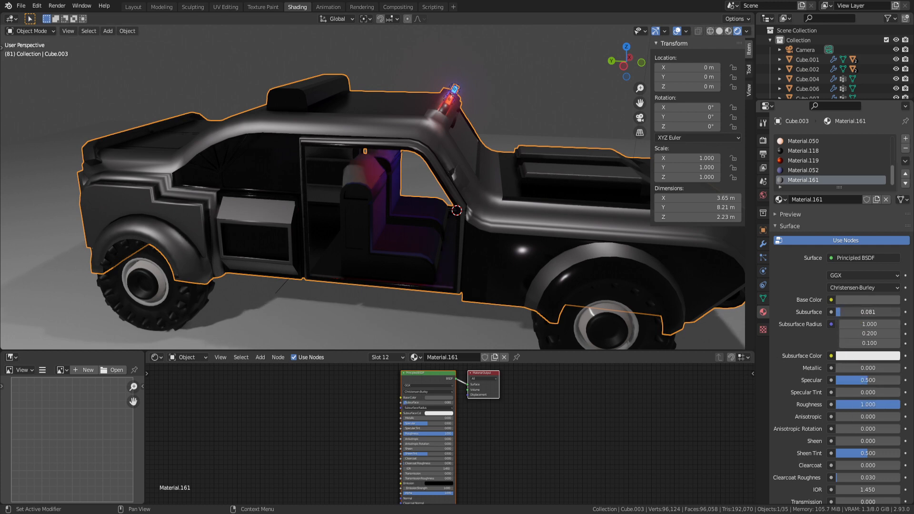
click(862, 357)
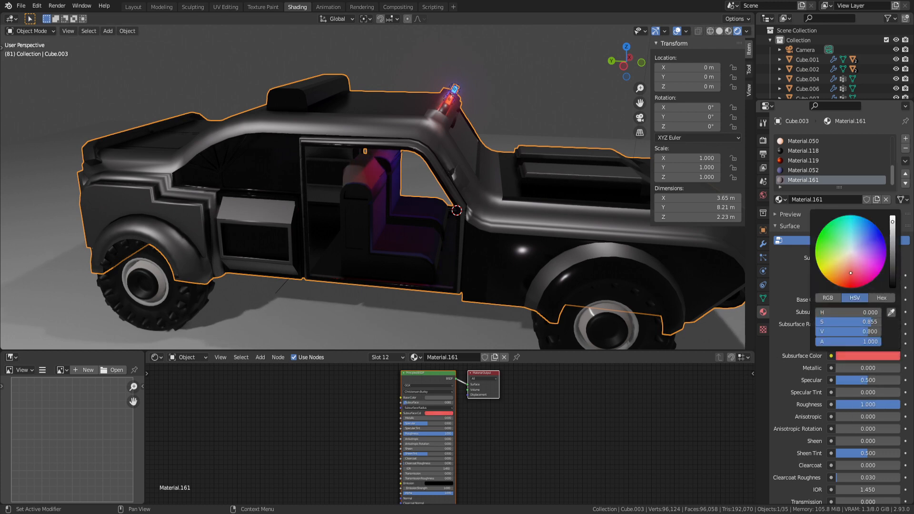
click(454, 88)
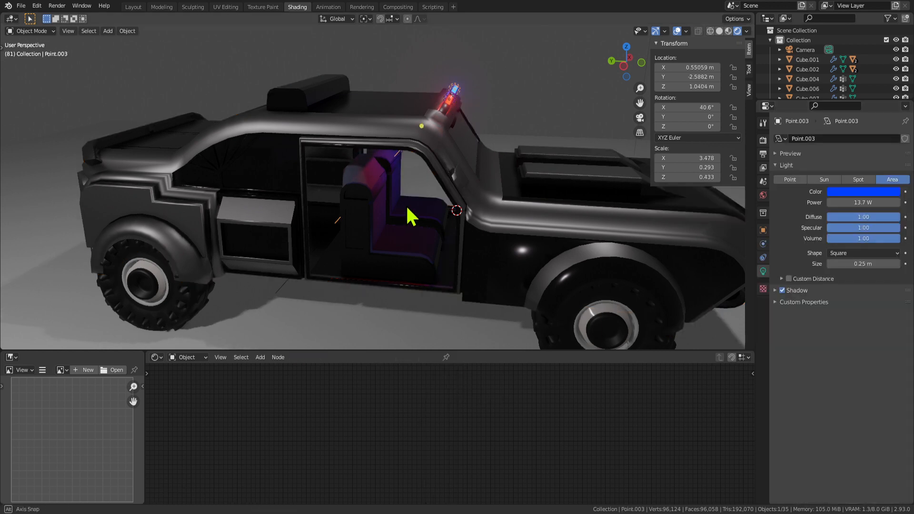
Orbit around the reselected truck body, briefly entering and leaving its Edit Mode.
middle_drag(405, 205, 425, 200)
scroll(381, 236, up, 1)
click(352, 272)
middle_drag(352, 275, 359, 245)
key(Tab)
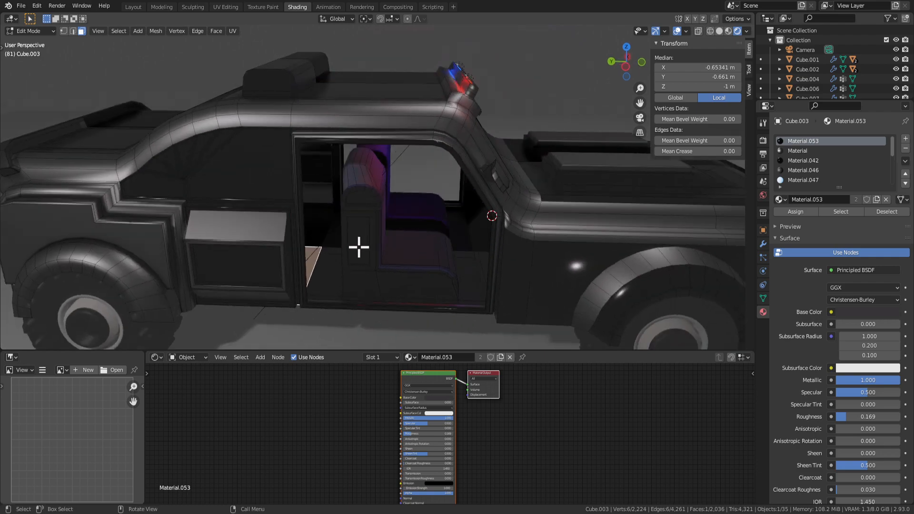
key(Tab)
scroll(373, 310, down, 4)
middle_drag(373, 310, 376, 263)
scroll(381, 228, up, 1)
Select a seat-side face of the body, then inspect the roof and opposite side.
key(Tab)
click(374, 228)
key(Tab)
middle_drag(341, 324, 454, 255)
scroll(337, 200, up, 2)
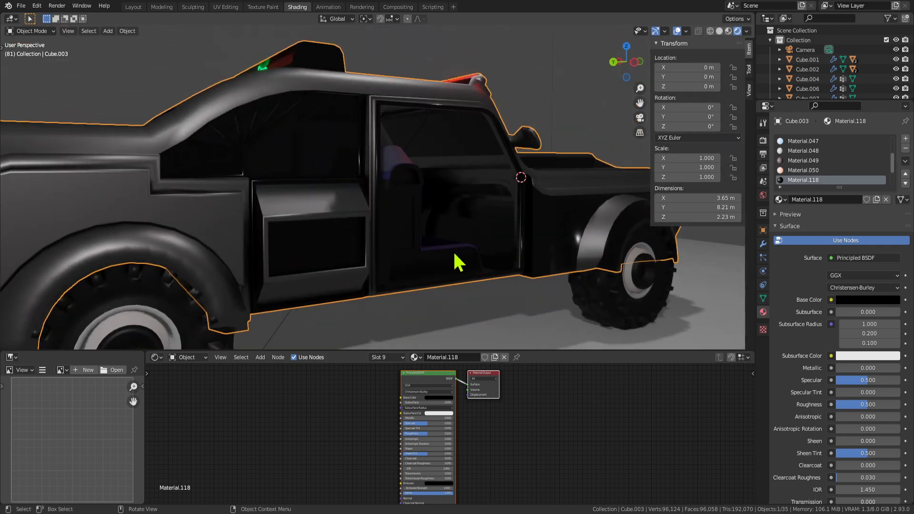
middle_drag(462, 206, 416, 231)
key(Tab)
key(Tab)
key(Tab)
key(Tab)
key(Tab)
key(Tab)
scroll(361, 252, up, 2)
click(415, 231)
scroll(475, 301, down, 6)
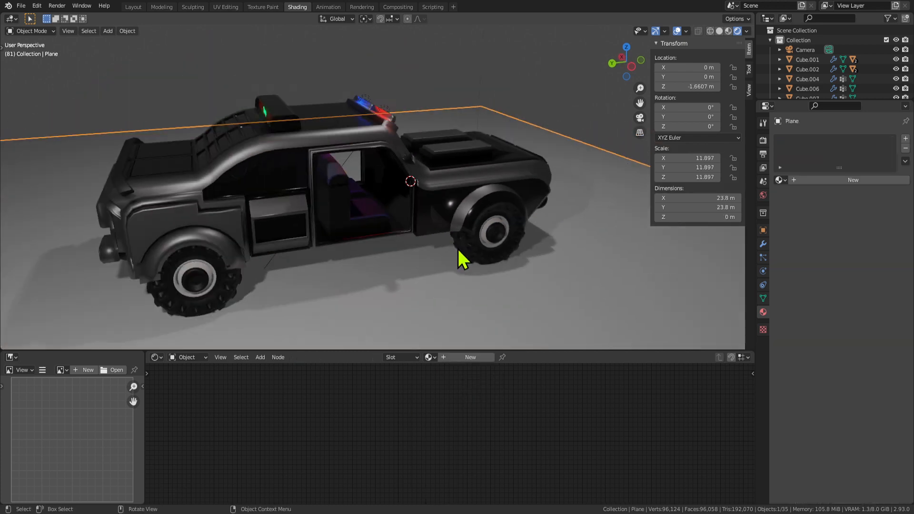
middle_drag(333, 223, 402, 190)
scroll(518, 219, up, 3)
click(481, 220)
Clear the side door's rotation, then swing it open 37.8° about the Z axis.
click(405, 248)
click(406, 224)
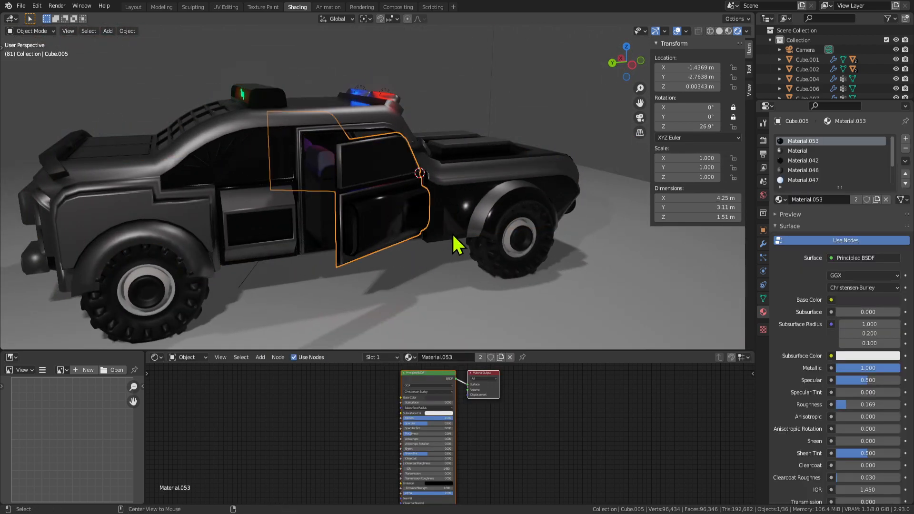
key(alt+r)
click(461, 263)
middle_drag(486, 240, 445, 247)
click(342, 221)
middle_drag(366, 245, 449, 238)
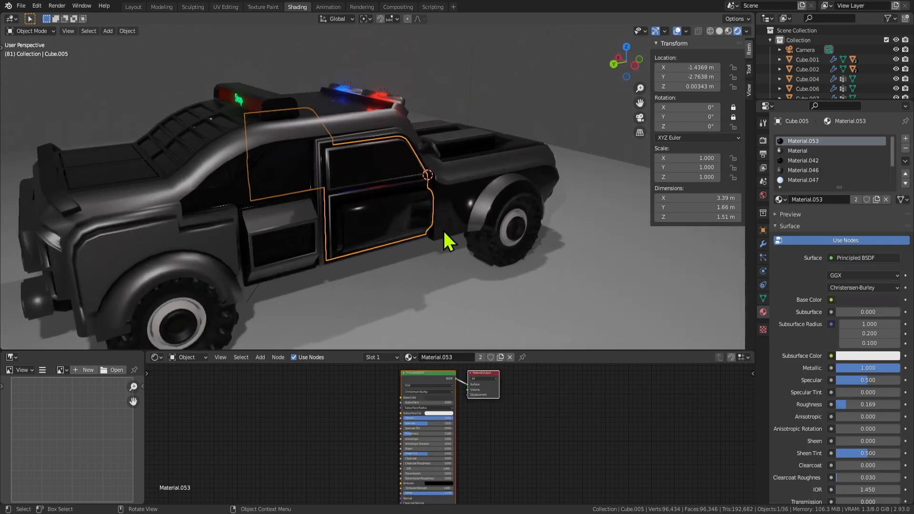
key(r)
key(z)
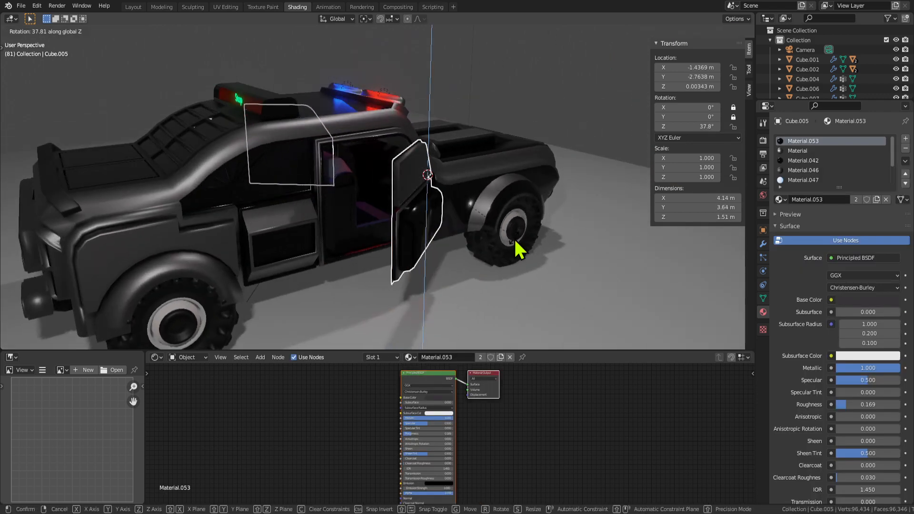
click(516, 247)
Reselect the truck body from side-on and front views, ready to copy it.
middle_drag(220, 227, 458, 237)
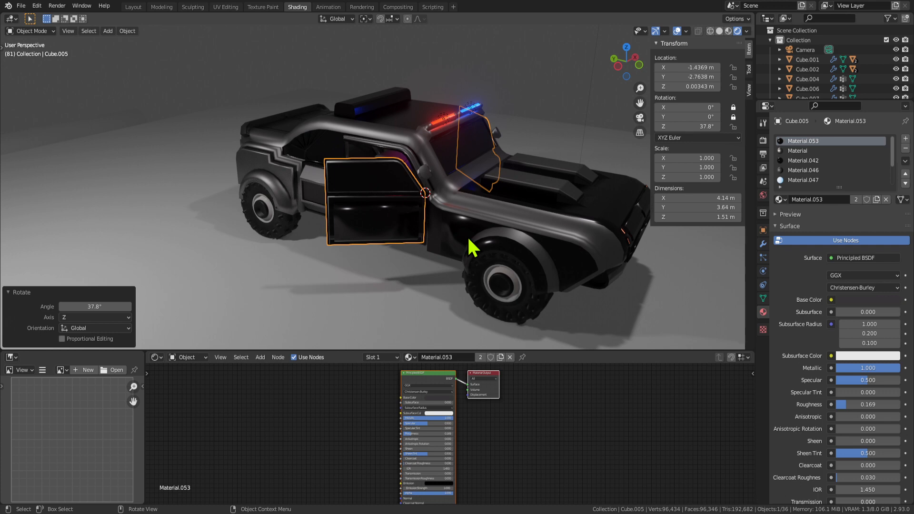
middle_drag(467, 236, 435, 251)
click(250, 206)
click(312, 221)
click(305, 206)
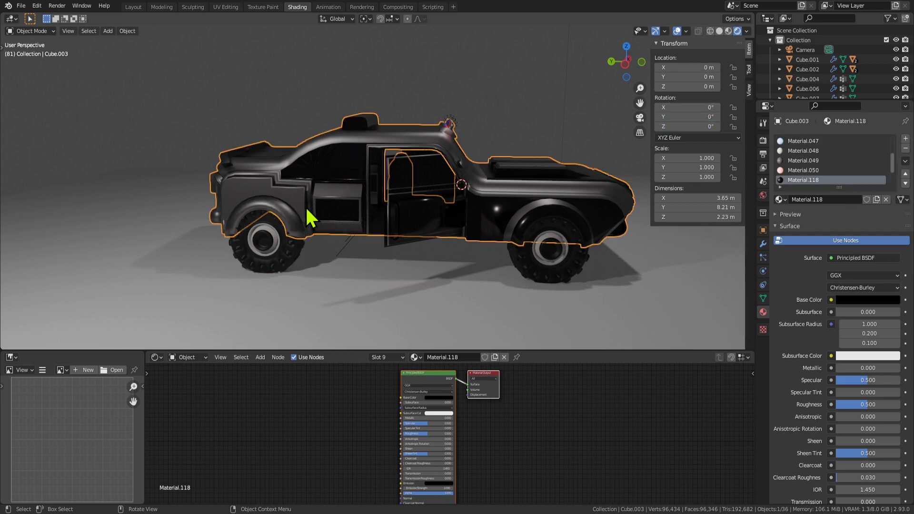
middle_drag(664, 284, 399, 221)
scroll(416, 255, up, 2)
scroll(388, 218, down, 4)
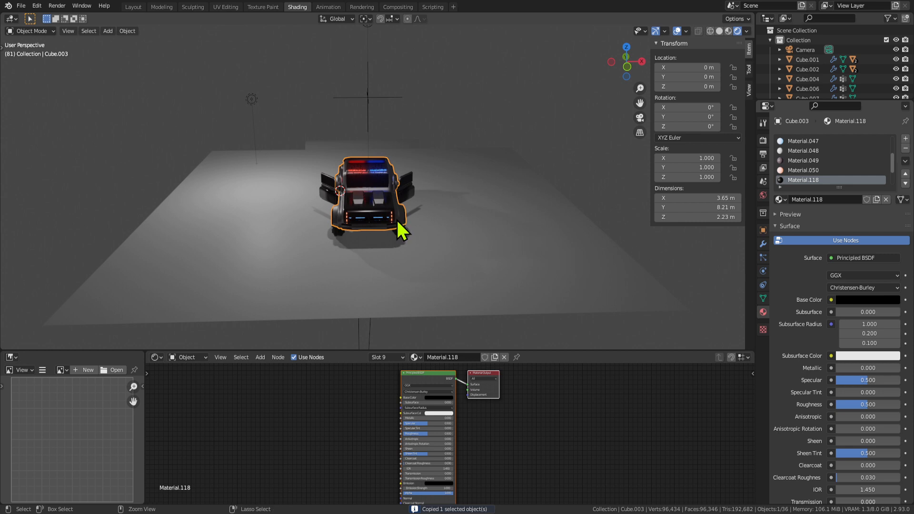
Paste a copy of the truck body and shift it 17.418 m along X.
key(ctrl+v)
key(x)
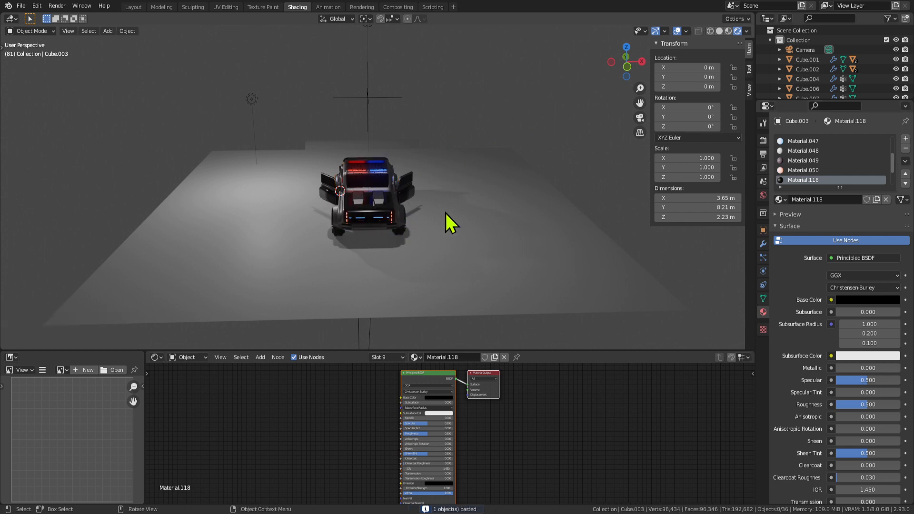
key(g)
right_click(418, 190)
key(ctrl+v)
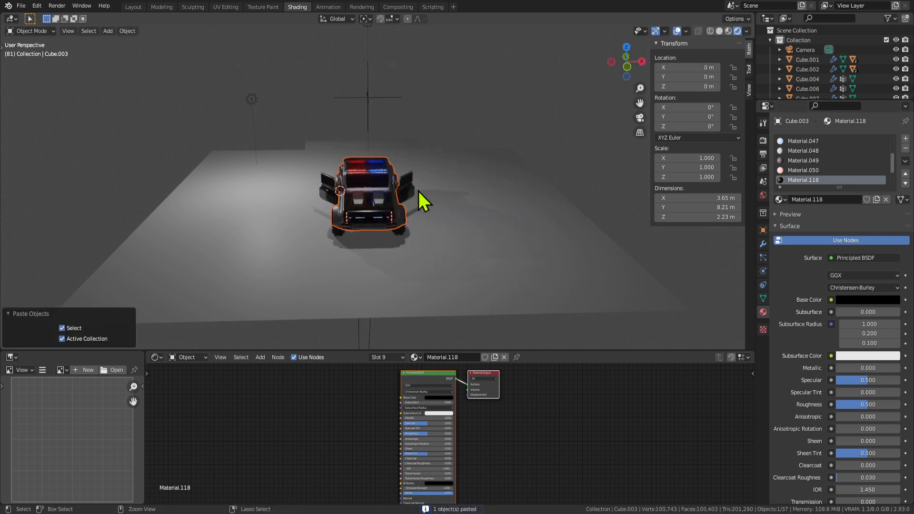
key(g)
key(y)
key(x)
click(71, 210)
Reposition the copy to -13.572 m along X and enter its Edit Mode.
scroll(143, 233, down, 4)
key(g)
key(y)
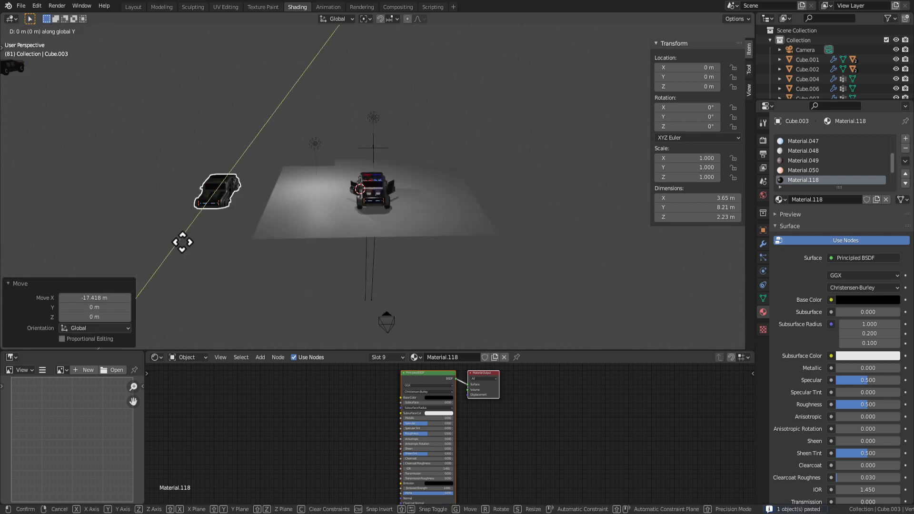
key(x)
click(61, 224)
scroll(314, 238, up, 8)
middle_drag(324, 241, 433, 236)
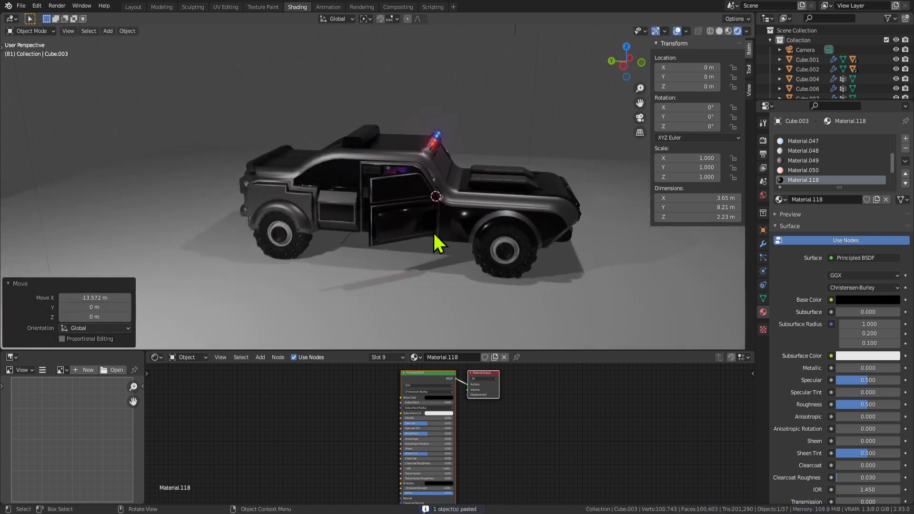
key(Tab)
middle_drag(491, 212, 469, 227)
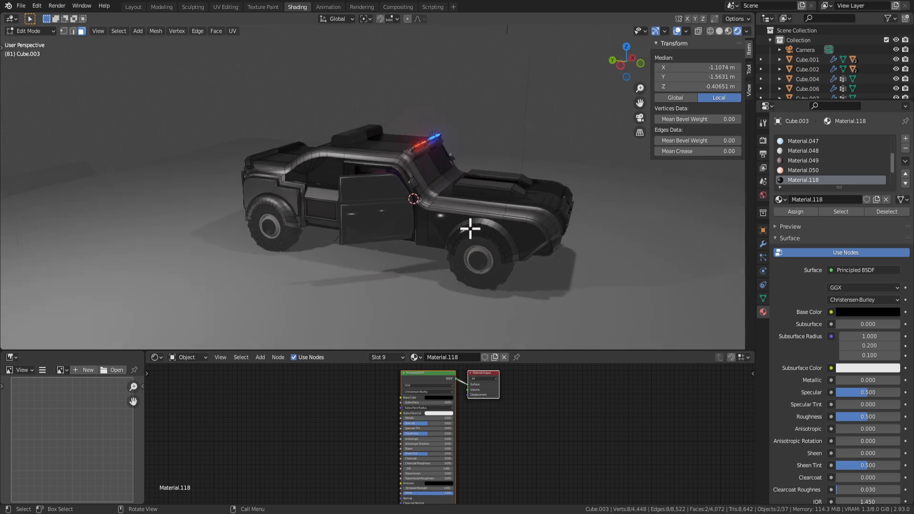
scroll(469, 228, up, 4)
middle_drag(323, 223, 516, 200)
Select the front fender face, maximise the node editor, and add Normal and Bump nodes.
click(316, 205)
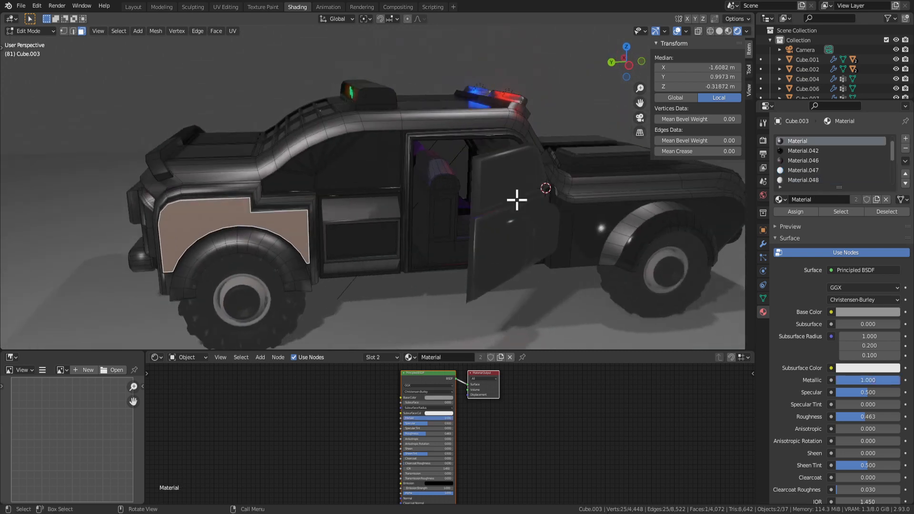
scroll(472, 435, down, 3)
key(shift+a)
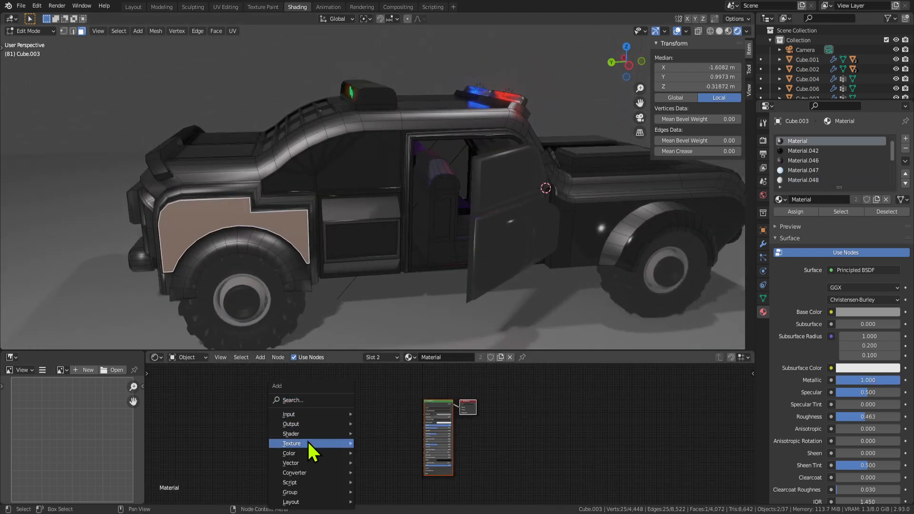
mouse_move(307, 438)
mouse_move(308, 461)
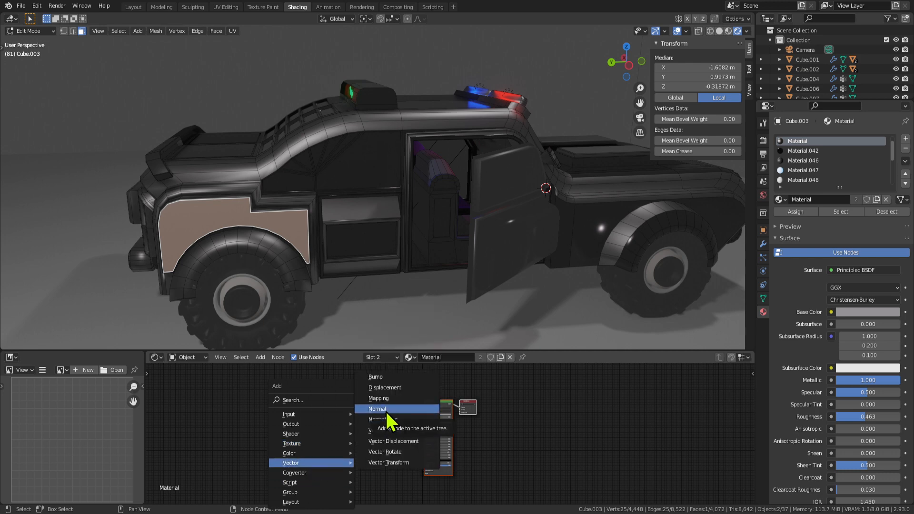
click(385, 410)
key(Escape)
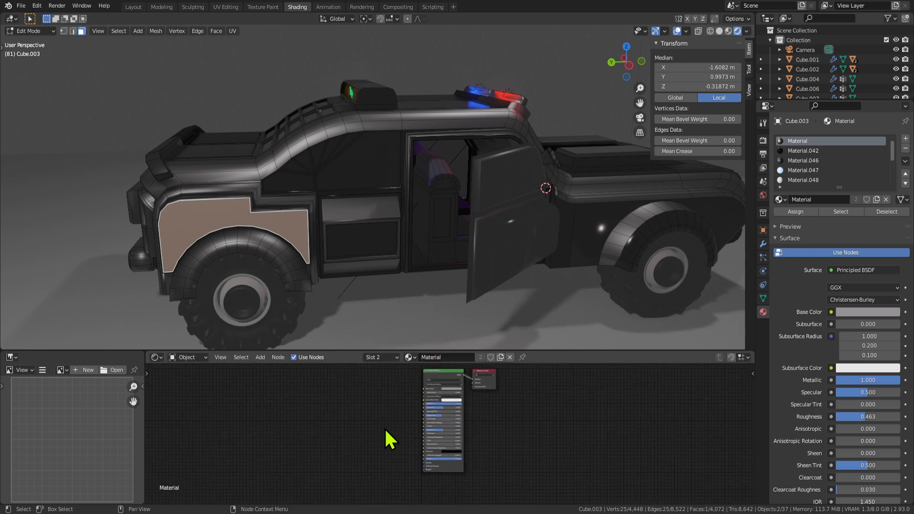
key(ctrl+space)
key(shift+a)
mouse_move(325, 294)
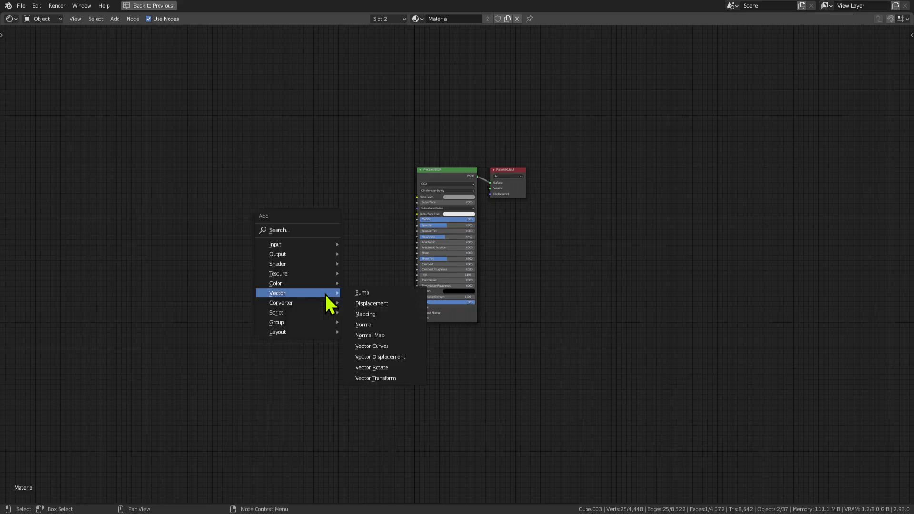
click(376, 293)
key(Escape)
Add a ColorRamp node left of the shader and an Image Texture node further left.
key(shift+a)
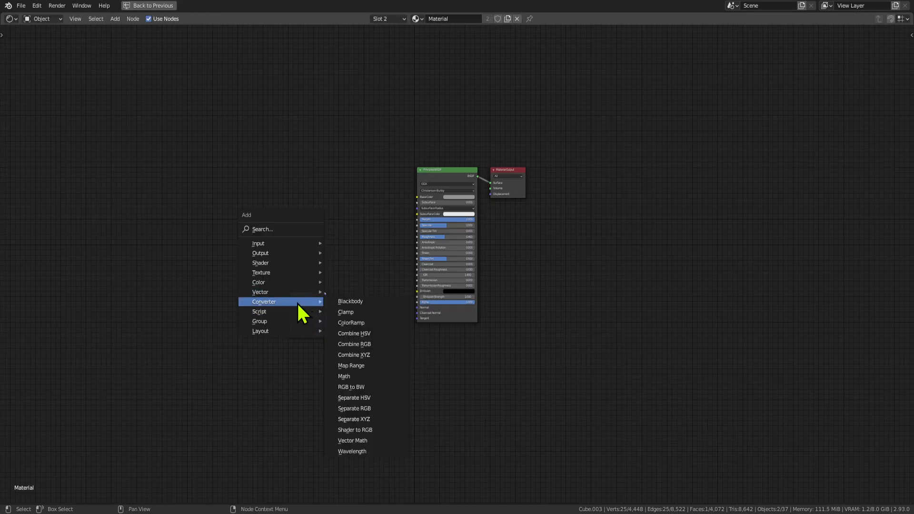
mouse_move(280, 264)
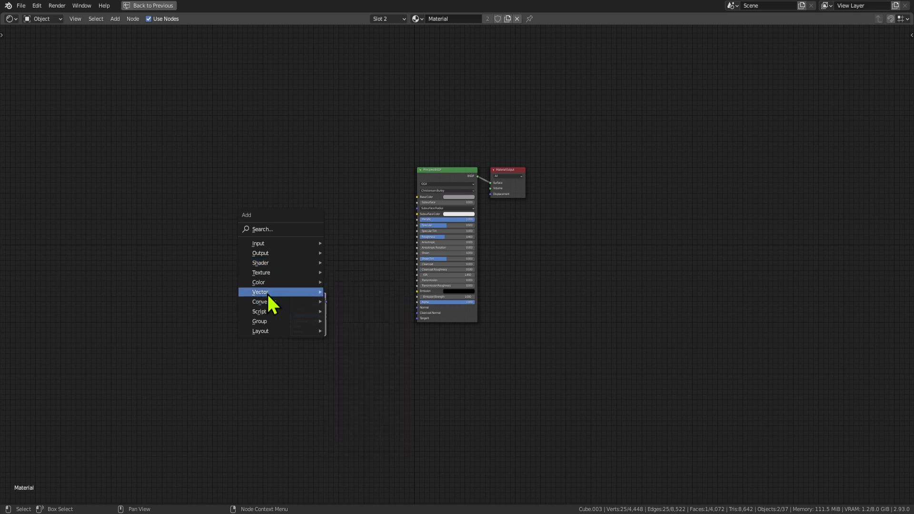
mouse_move(269, 309)
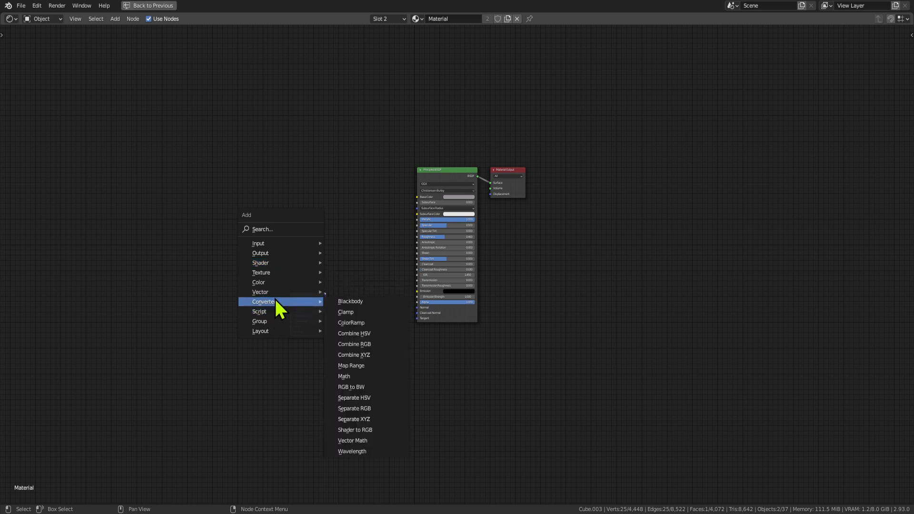
click(373, 320)
click(345, 252)
key(shift+a)
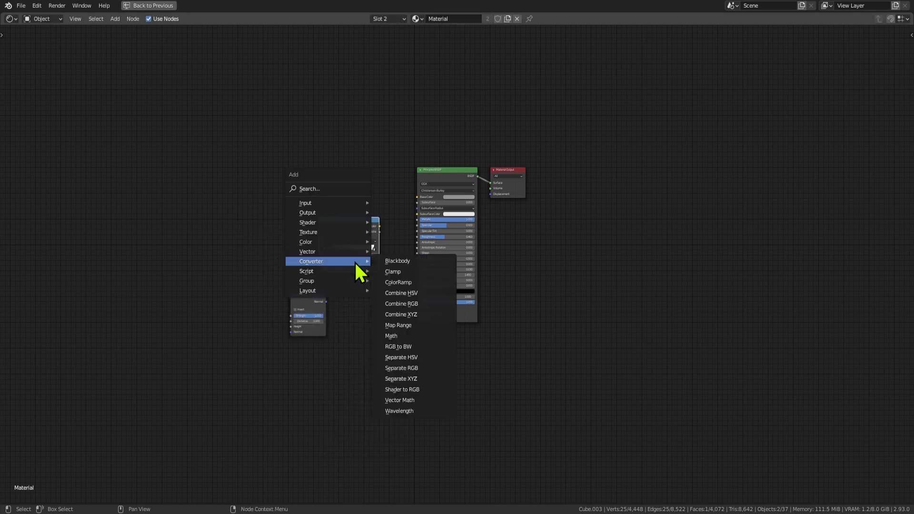
mouse_move(324, 232)
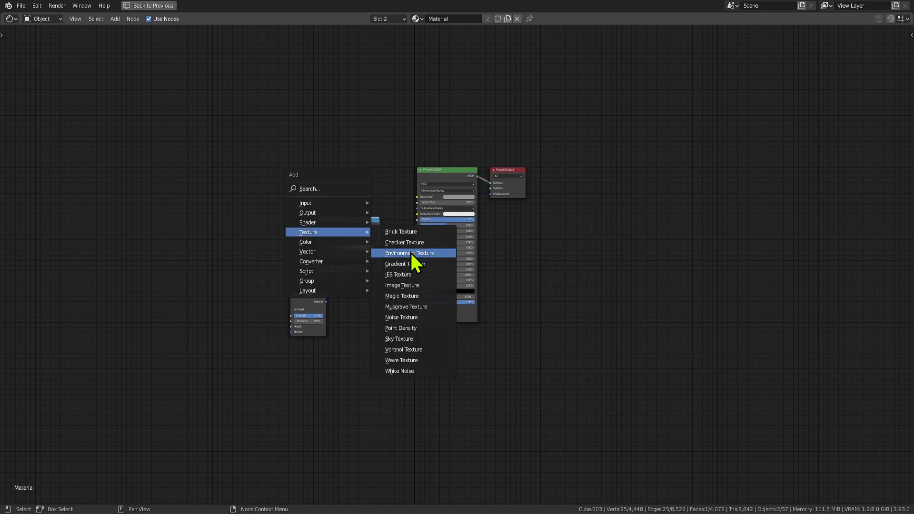
click(421, 291)
click(124, 196)
Add a Texture Coordinate node at the upper left and a Mapping node.
key(shift+a)
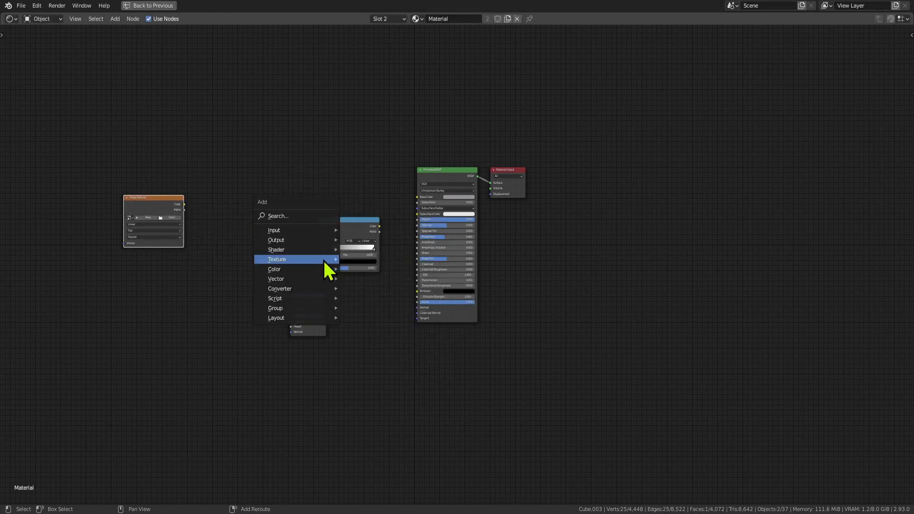
mouse_move(288, 231)
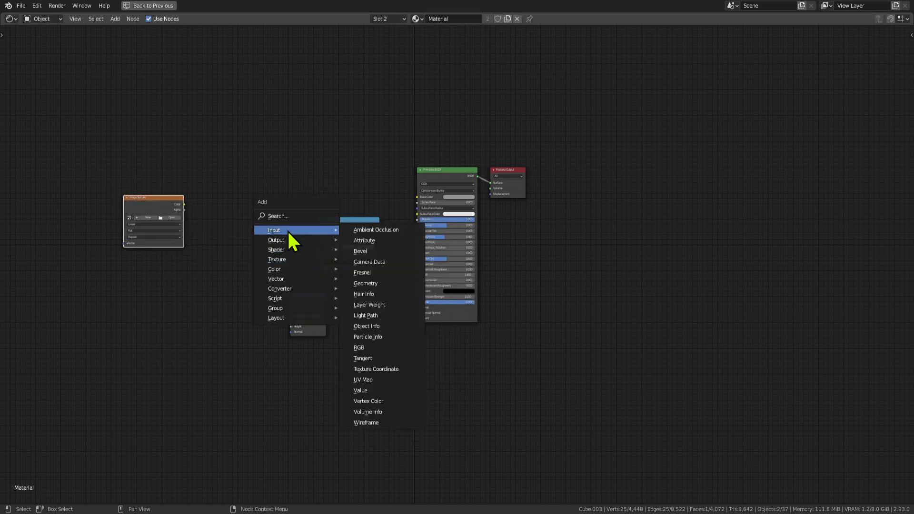
click(383, 369)
click(213, 90)
key(shift+a)
mouse_move(264, 143)
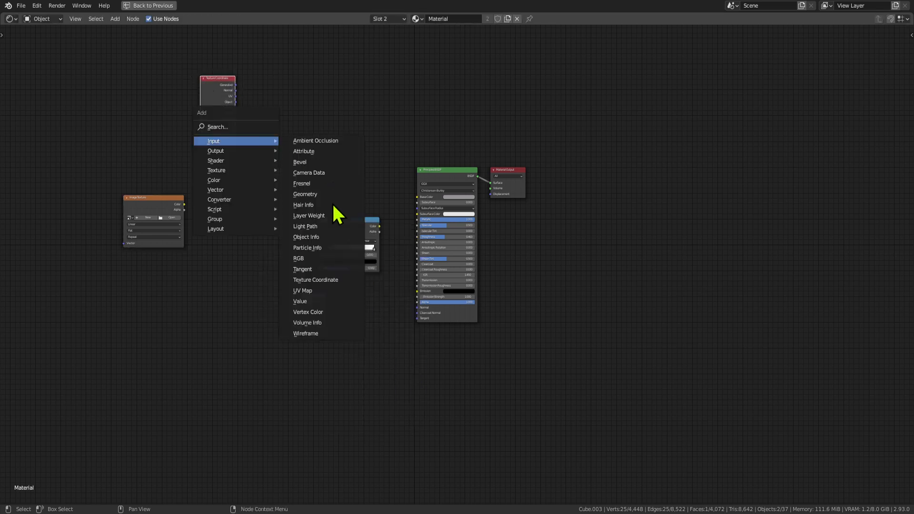
mouse_move(217, 190)
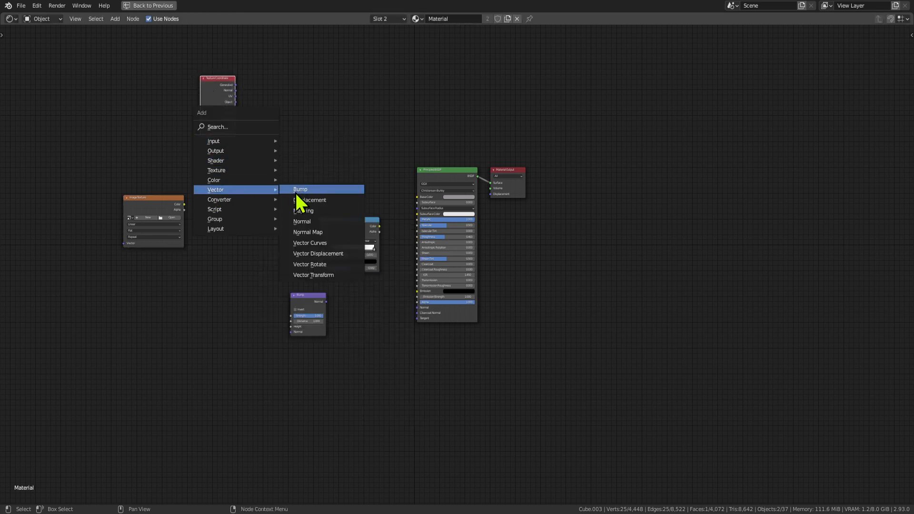
click(310, 212)
Link Texture Coordinate UV into Mapping's Vector and line up the Image Texture beside Mapping.
click(294, 97)
drag(213, 85, 297, 121)
drag(333, 96, 233, 113)
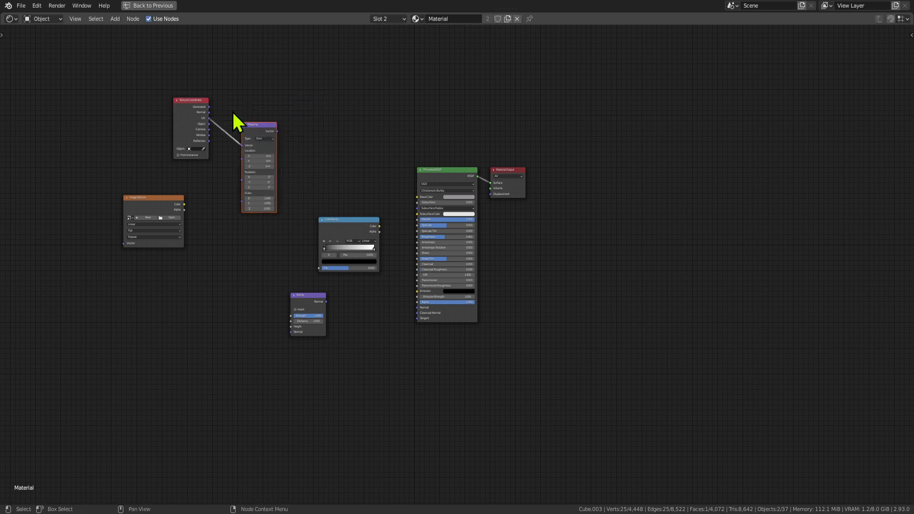
drag(147, 202, 363, 124)
drag(113, 90, 216, 278)
scroll(217, 280, up, 1)
click(231, 235)
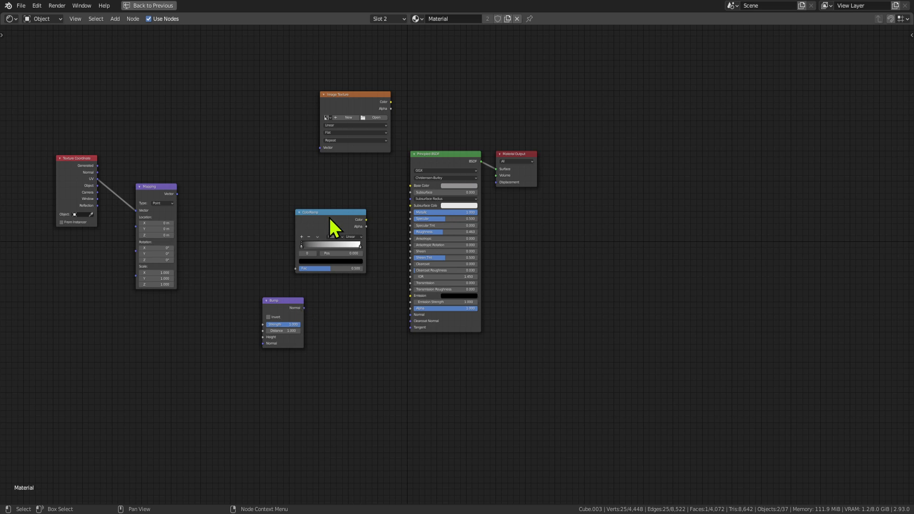
drag(341, 94, 239, 146)
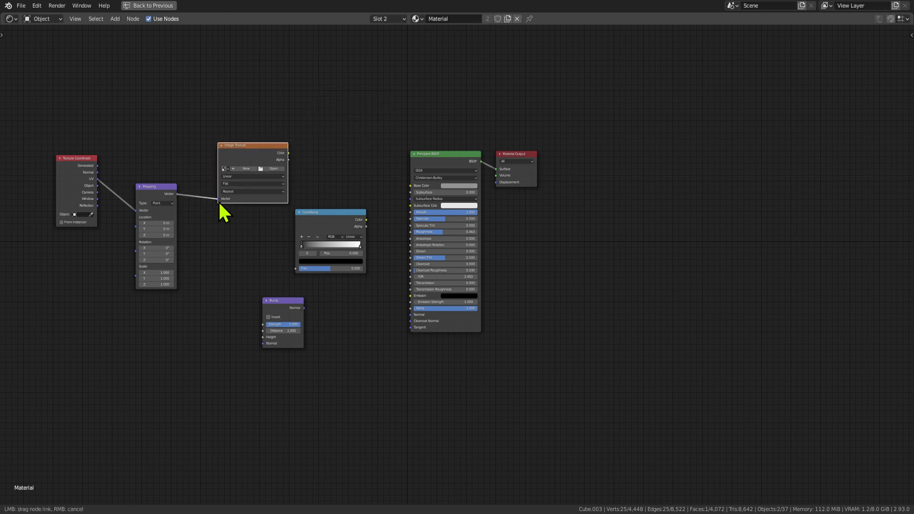
Chain Image Texture Color → ColorRamp Fac → Bump Height → BSDF Normal, then restore Shading.
drag(611, 364, 458, 178)
drag(455, 179, 548, 199)
drag(327, 218, 384, 243)
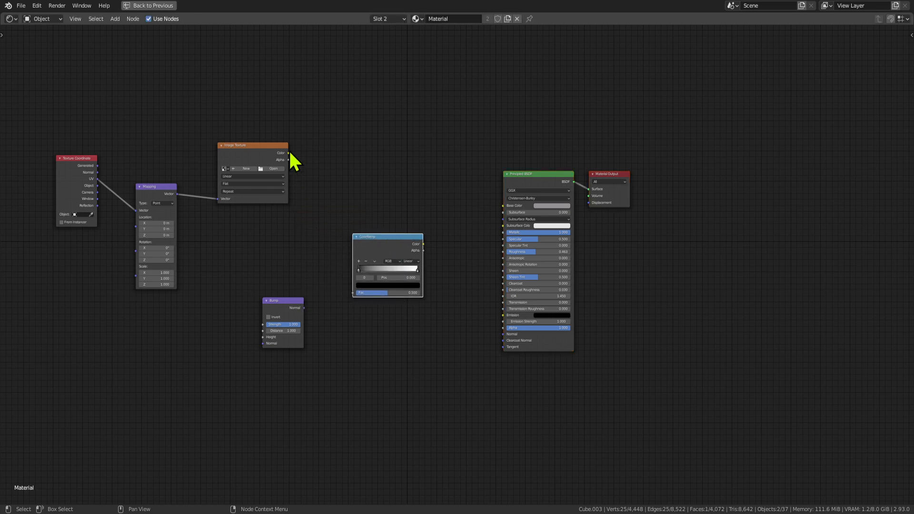
drag(295, 167, 312, 179)
drag(289, 153, 352, 292)
drag(295, 300, 439, 310)
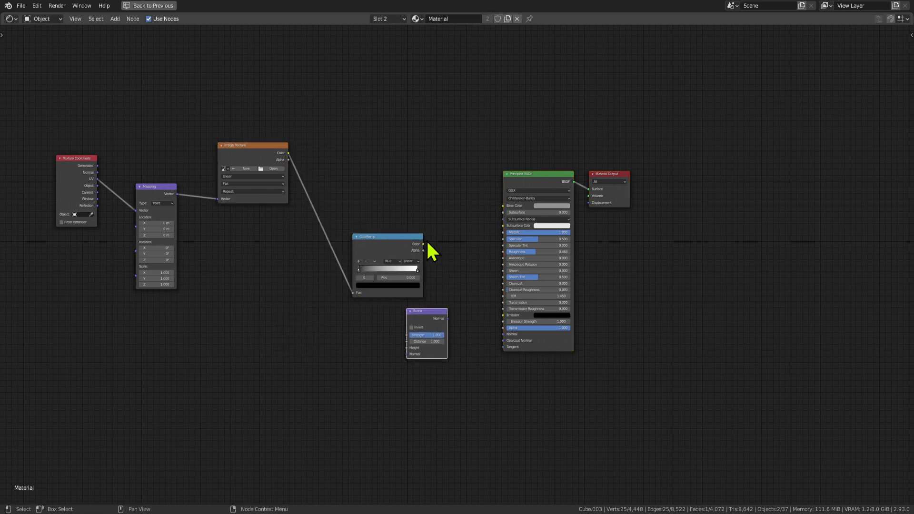
drag(423, 244, 407, 348)
drag(448, 319, 506, 347)
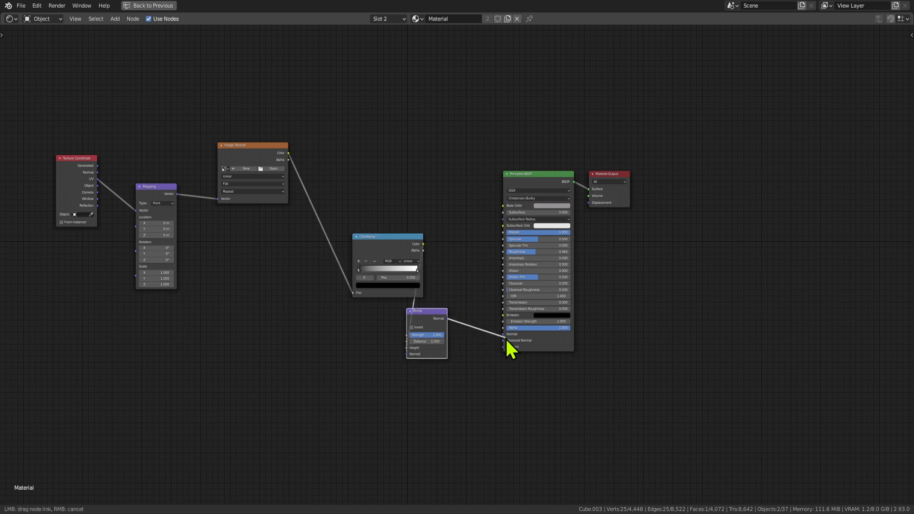
drag(429, 310, 451, 311)
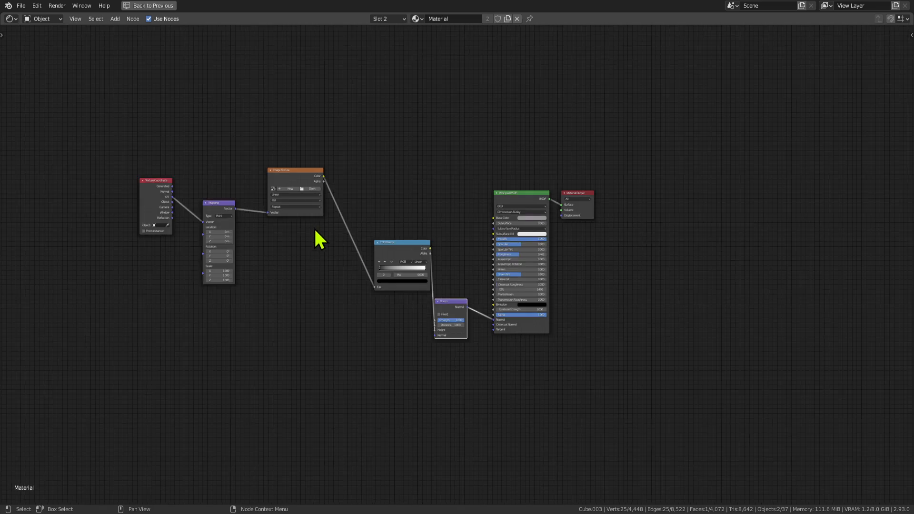
scroll(322, 238, down, 1)
key(ctrl+space)
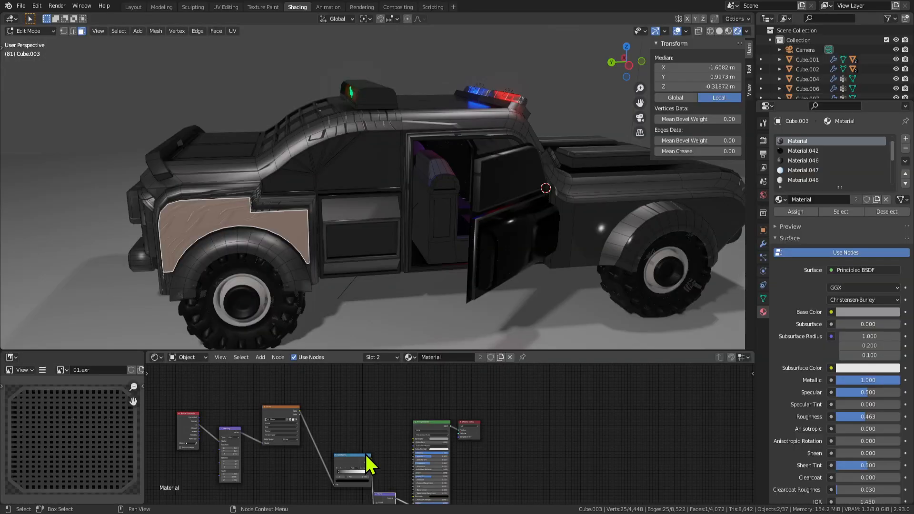
mouse_move(357, 476)
middle_down()
mouse_move(324, 445)
mouse_move(352, 403)
middle_up()
scroll(114, 464, down, 1)
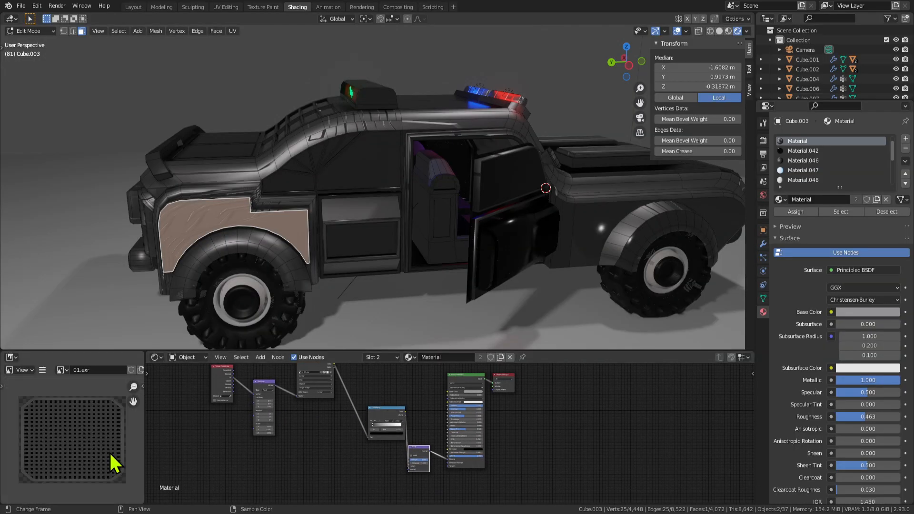
key(ctrl+space)
scroll(470, 306, down, 1)
scroll(491, 302, up, 7)
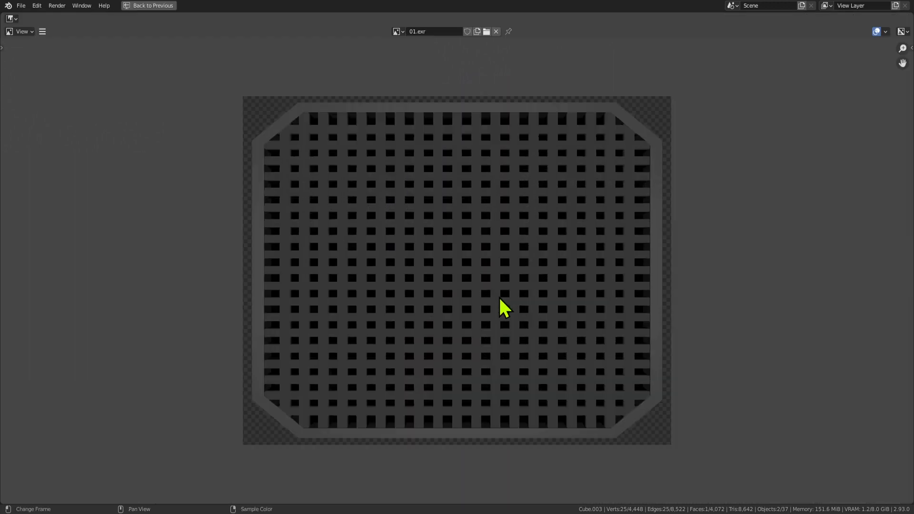
scroll(544, 139, up, 2)
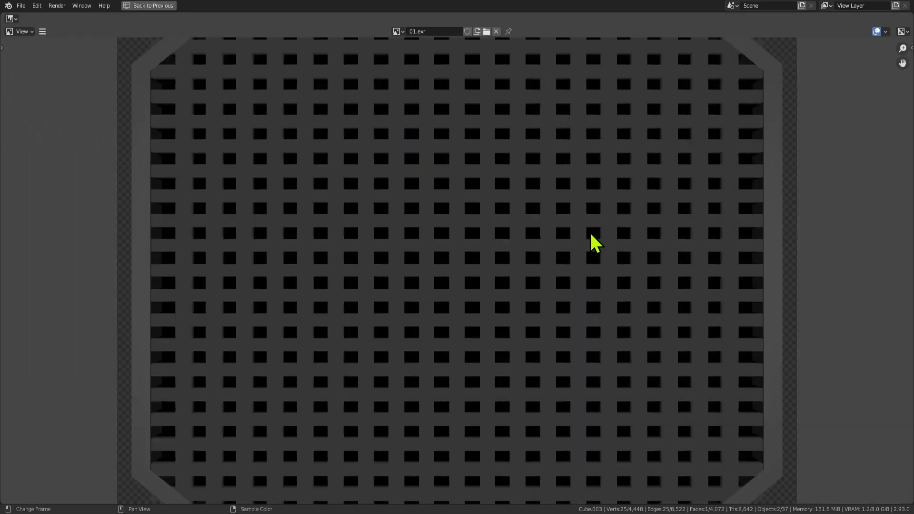
scroll(601, 171, down, 1)
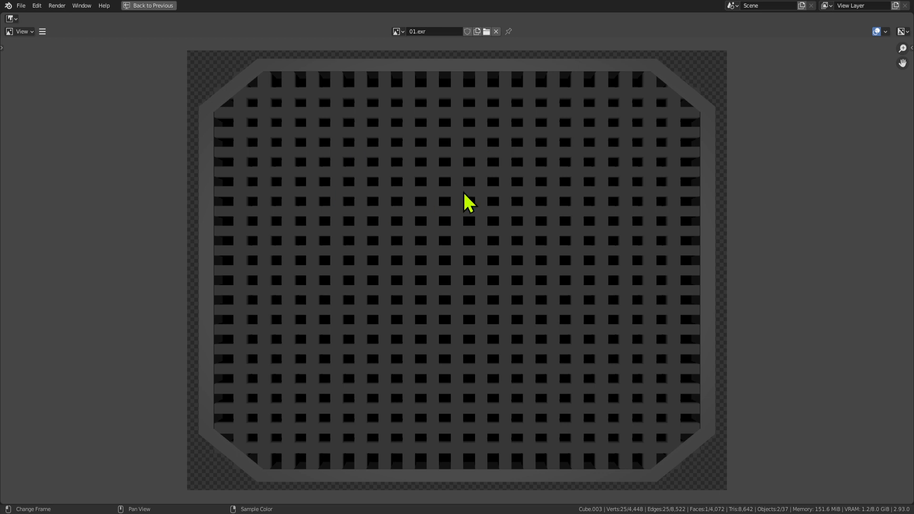
scroll(510, 302, down, 2)
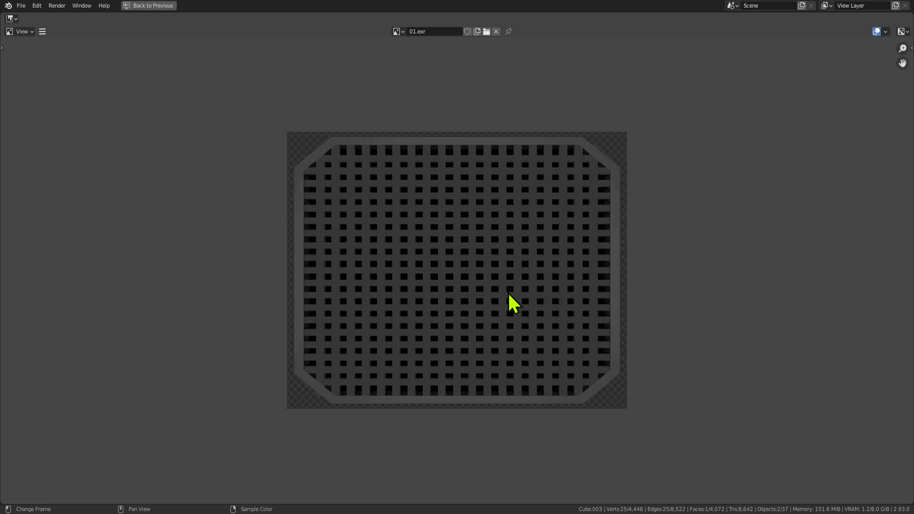
scroll(511, 286, up, 1)
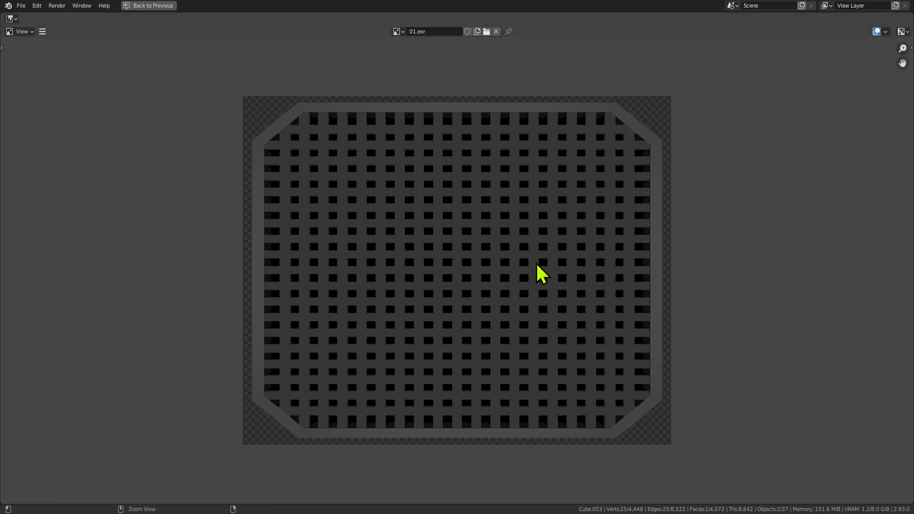
key(ctrl+space)
scroll(404, 265, down, 1)
scroll(186, 469, down, 2)
scroll(80, 447, down, 7)
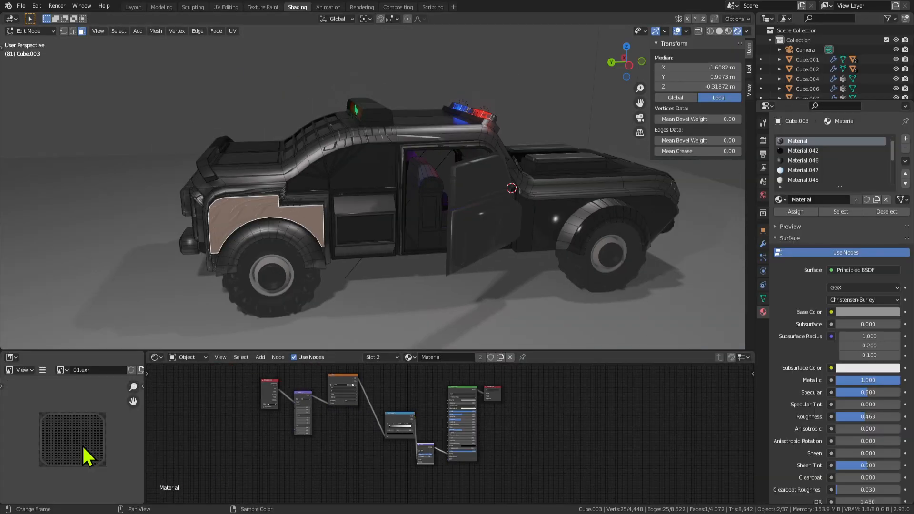
Drop ColorRamp, Image Texture, Mapping and Texture Coordinate into one row and reframe the chain.
scroll(80, 446, up, 4)
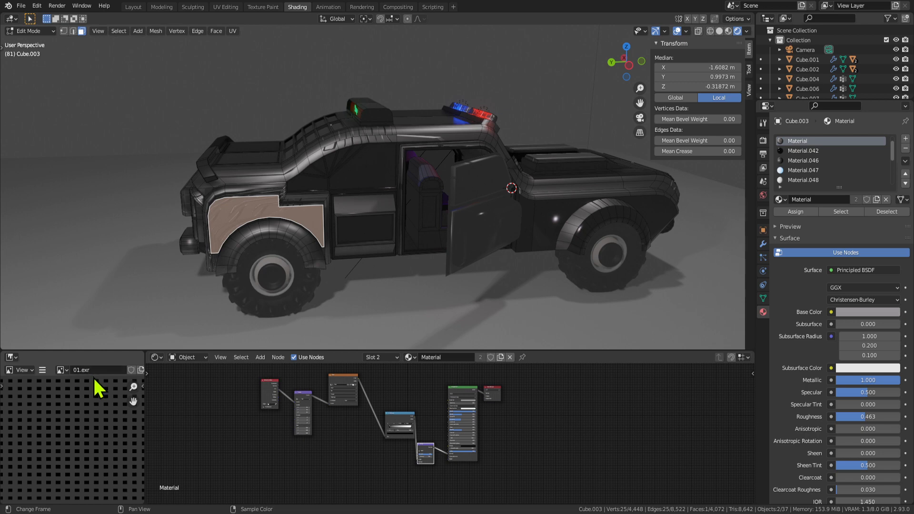
scroll(350, 444, up, 4)
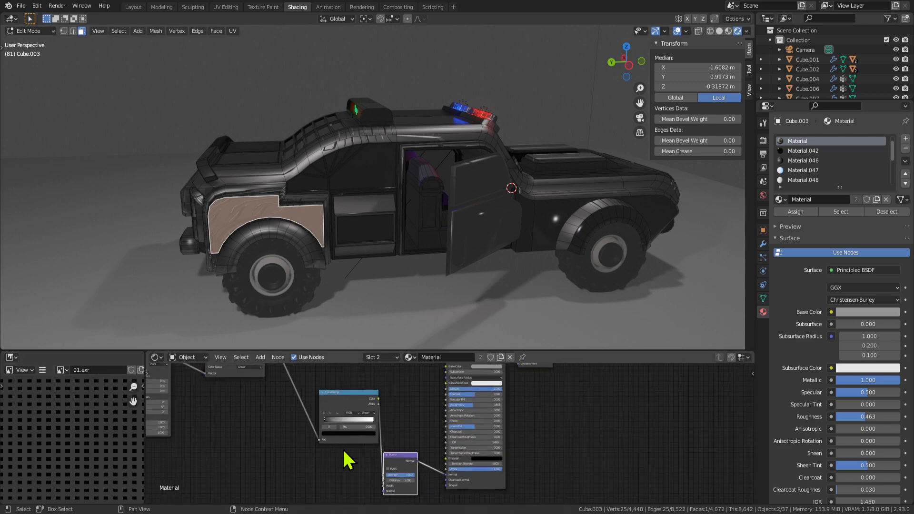
scroll(276, 446, down, 2)
drag(361, 401, 349, 423)
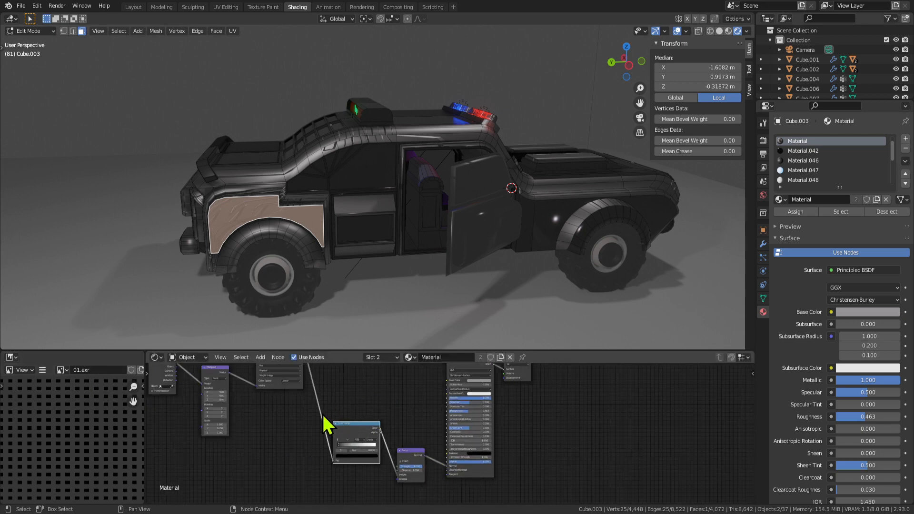
middle_drag(311, 444, 307, 464)
scroll(307, 464, down, 1)
drag(301, 384, 295, 438)
drag(258, 405, 265, 439)
drag(218, 390, 223, 434)
scroll(366, 471, up, 3)
middle_drag(346, 440, 351, 415)
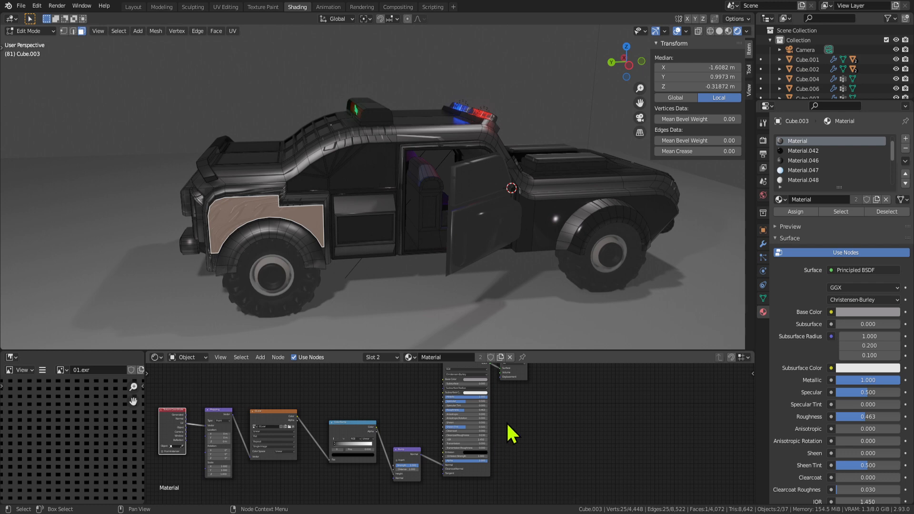
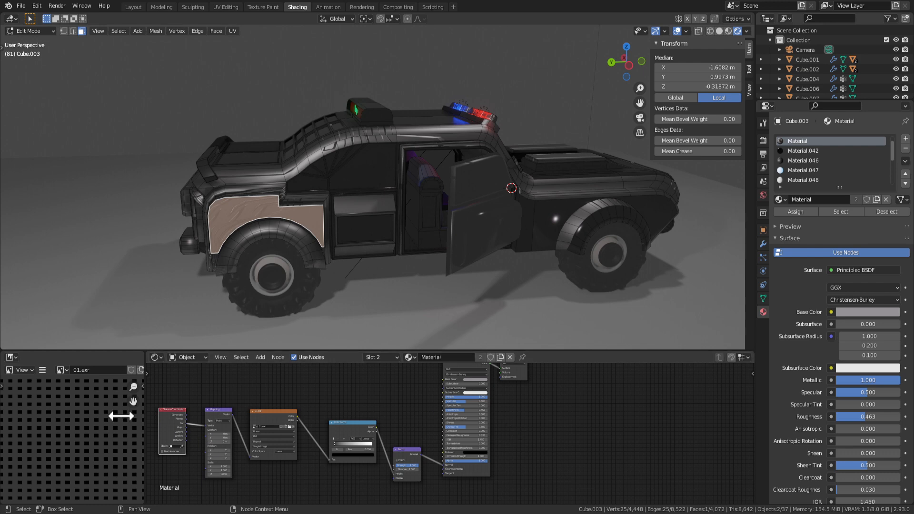
Orbit the car, pick a front wheel-arch face, and return to Object Mode.
middle_drag(237, 308, 324, 265)
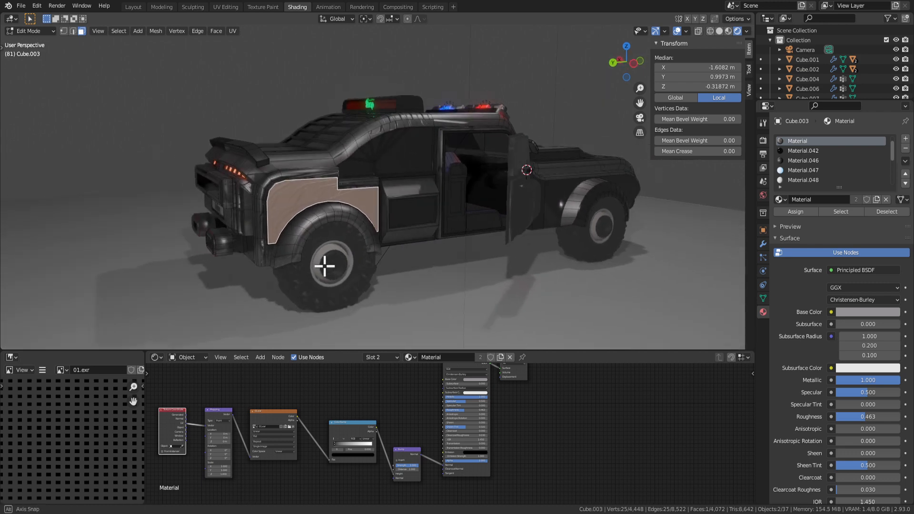
scroll(345, 270, up, 3)
middle_drag(382, 258, 342, 249)
scroll(539, 226, down, 5)
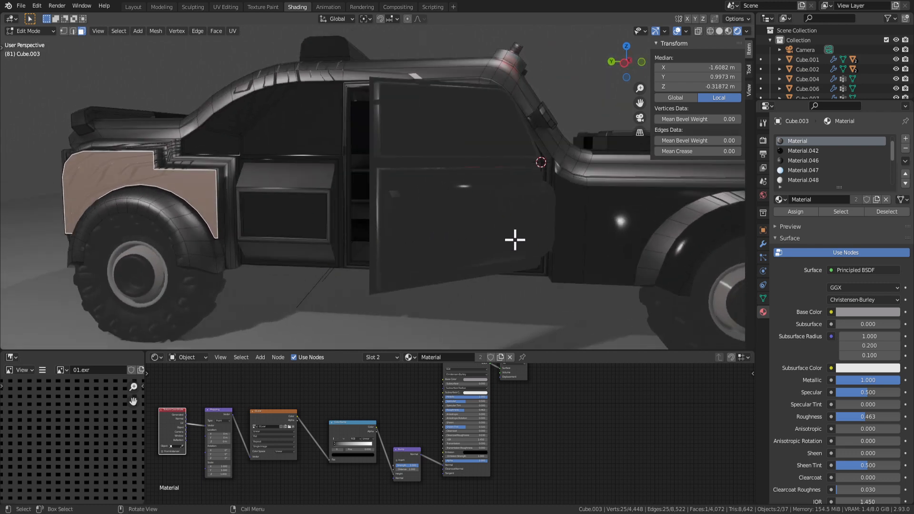
click(335, 214)
click(239, 180)
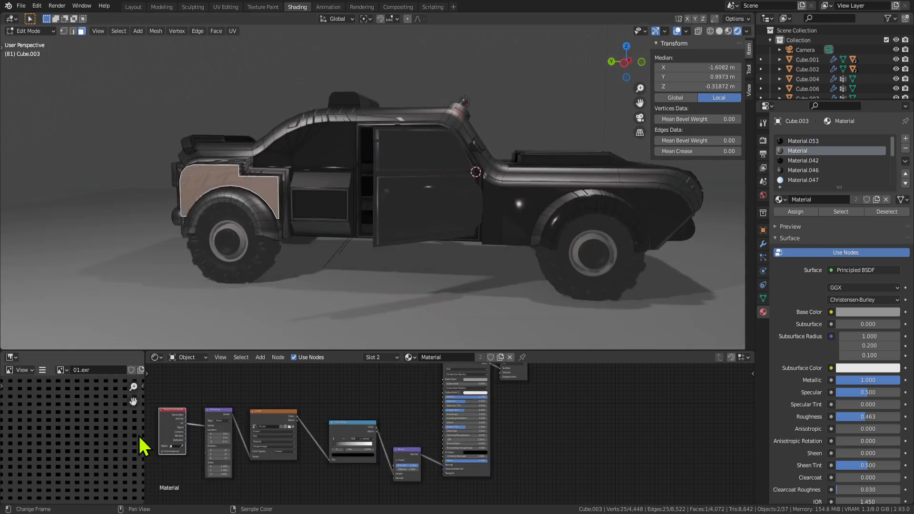
scroll(66, 452, down, 2)
scroll(67, 451, up, 2)
key(Tab)
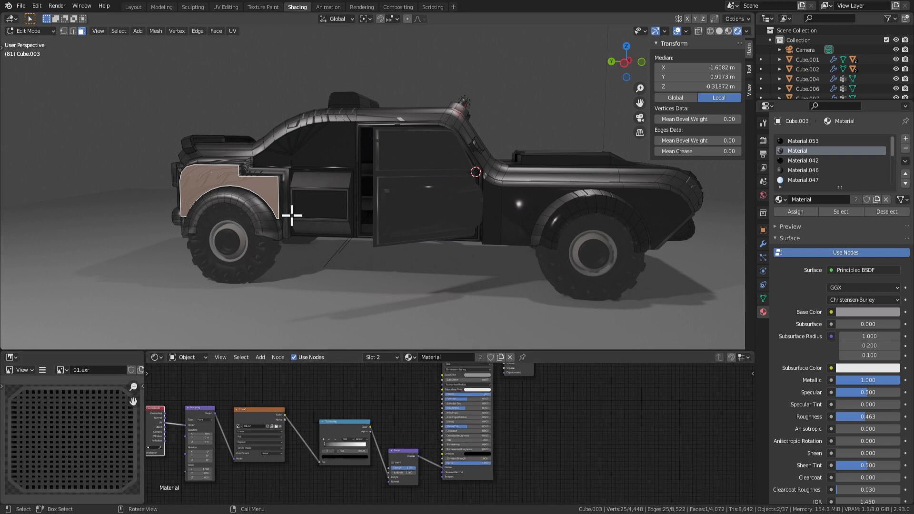
middle_drag(341, 259, 361, 267)
scroll(285, 422, up, 4)
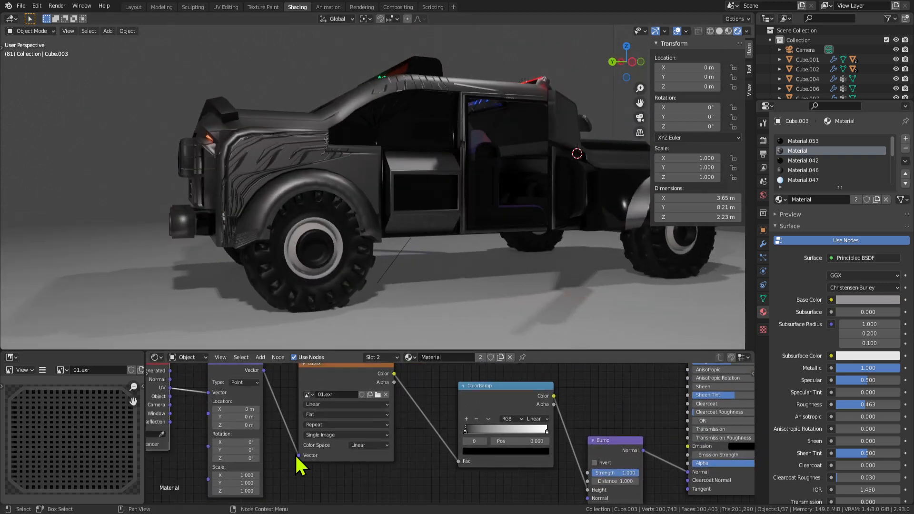
Unlink Mapping from the Image Texture's Vector input and move Texture Coordinate and Mapping left.
drag(297, 455, 358, 447)
scroll(286, 442, down, 6)
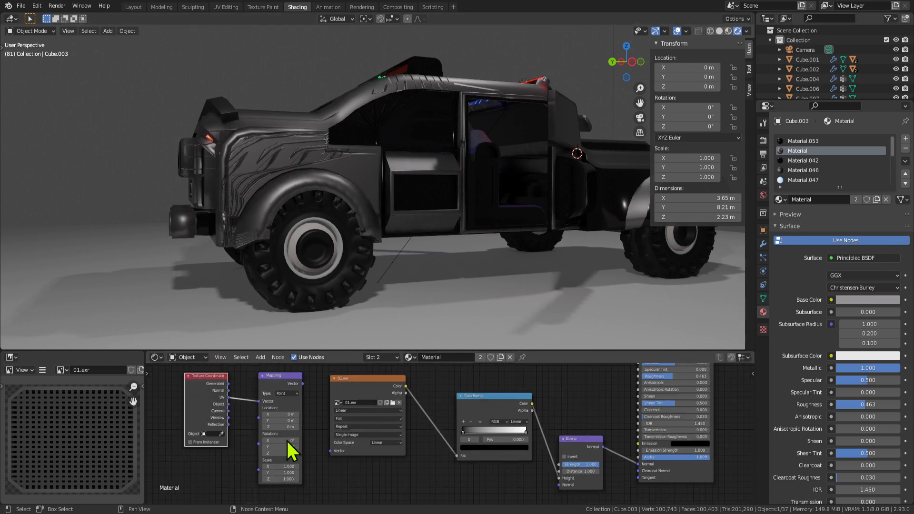
drag(335, 493, 194, 404)
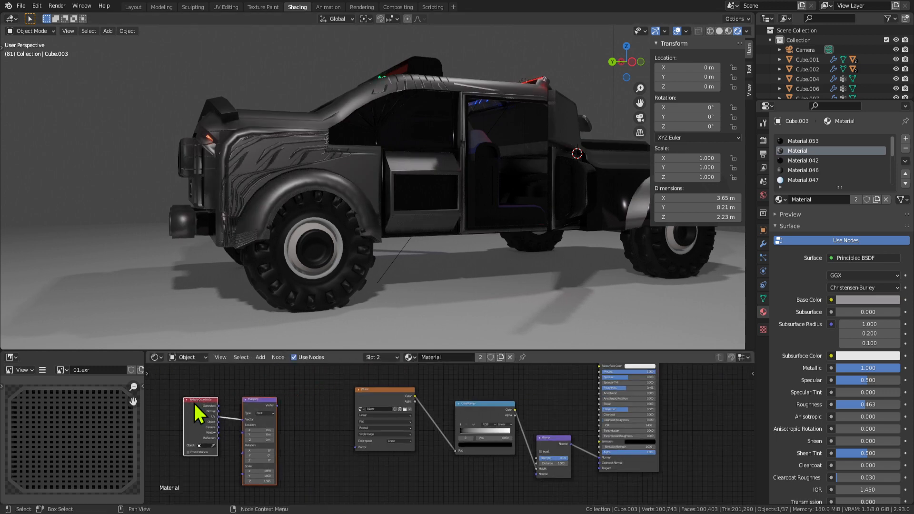
click(327, 453)
middle_drag(388, 429, 306, 442)
Put the car body back into Edit Mode, viewed from the front.
key(Tab)
middle_drag(369, 206, 356, 223)
scroll(387, 249, down, 5)
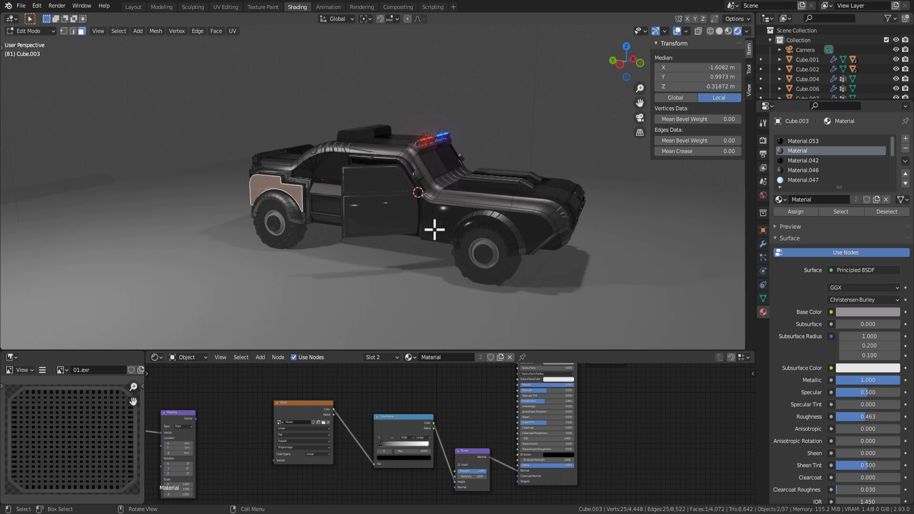
Select all faces using Material and apply Shade Smooth.
click(834, 211)
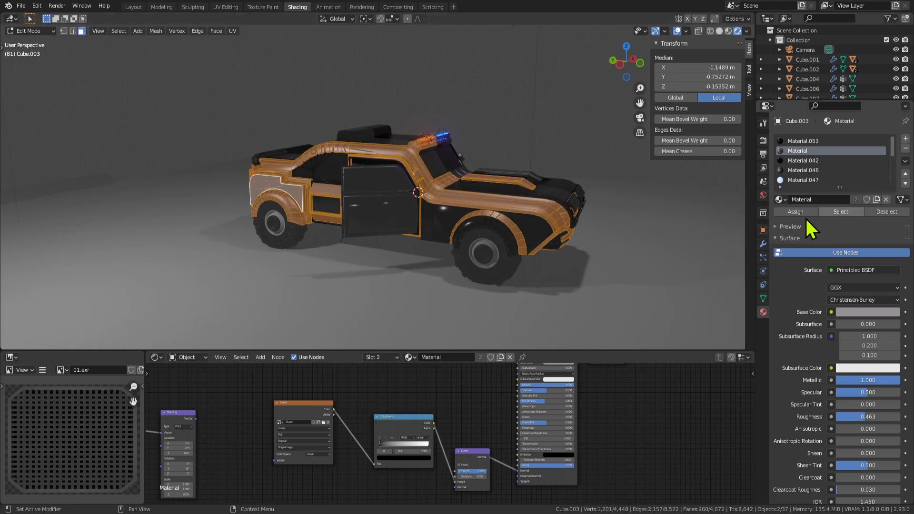
middle_drag(547, 266, 388, 230)
scroll(388, 230, up, 3)
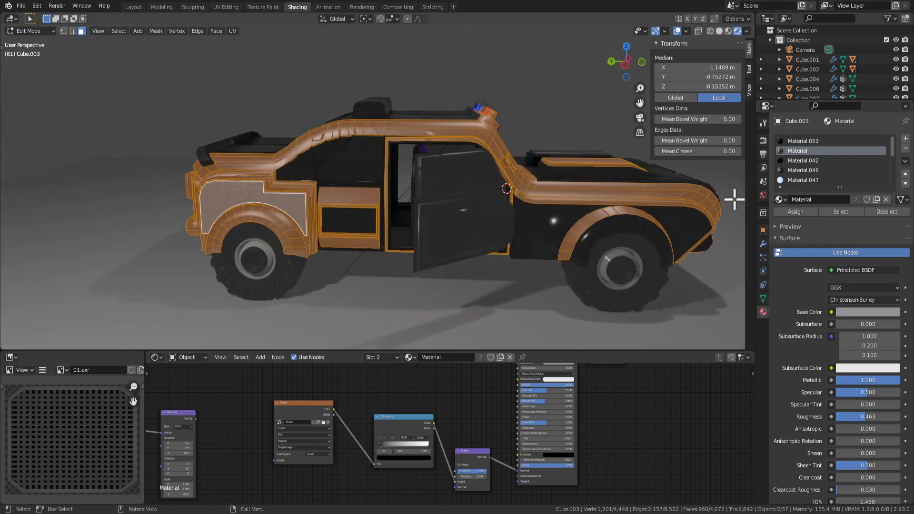
right_click(570, 213)
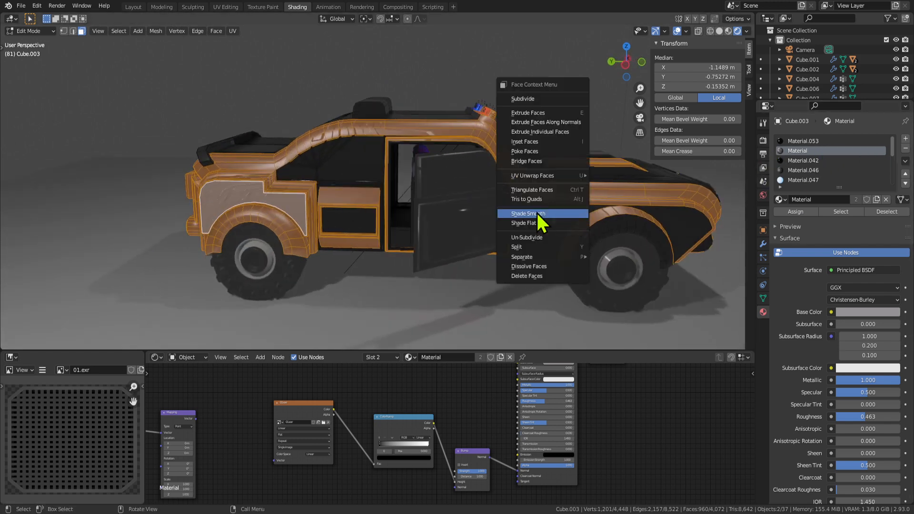
click(537, 211)
Cube-project the selected faces' UVs with Scale to Bounds enabled.
right_click(549, 208)
mouse_move(531, 174)
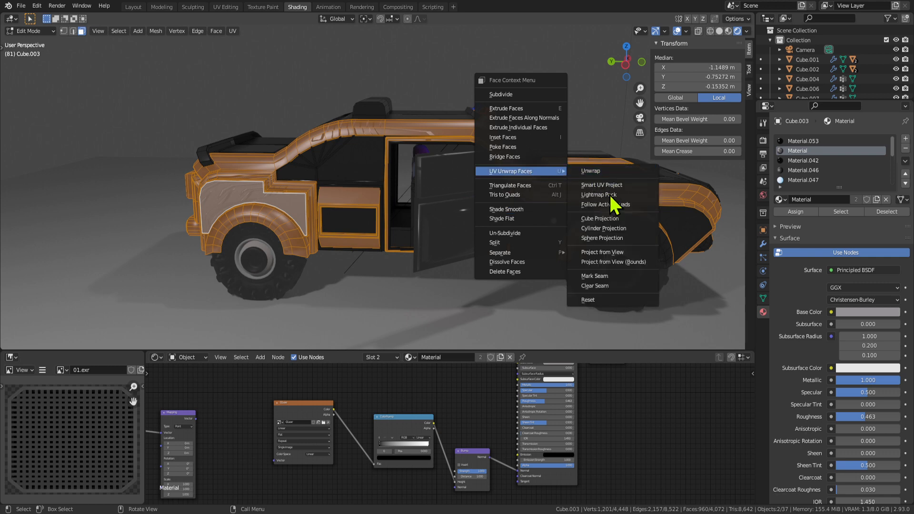
click(607, 219)
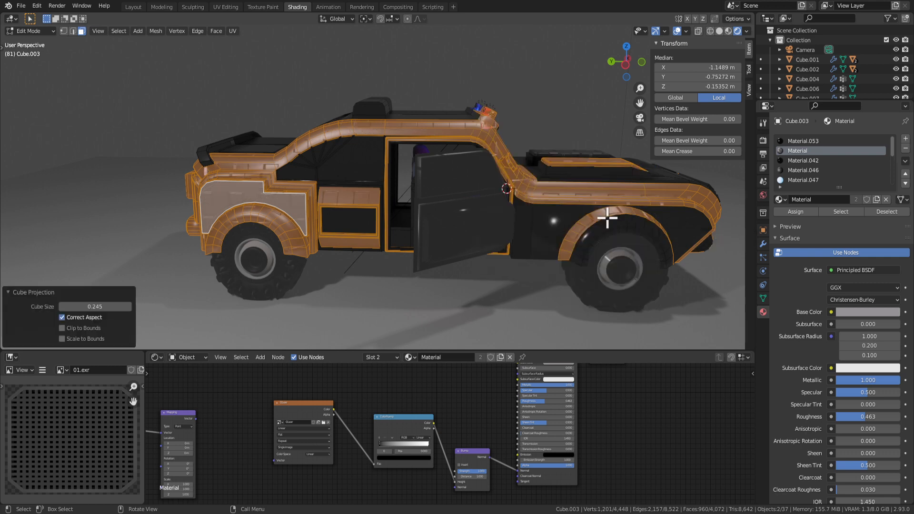
click(62, 338)
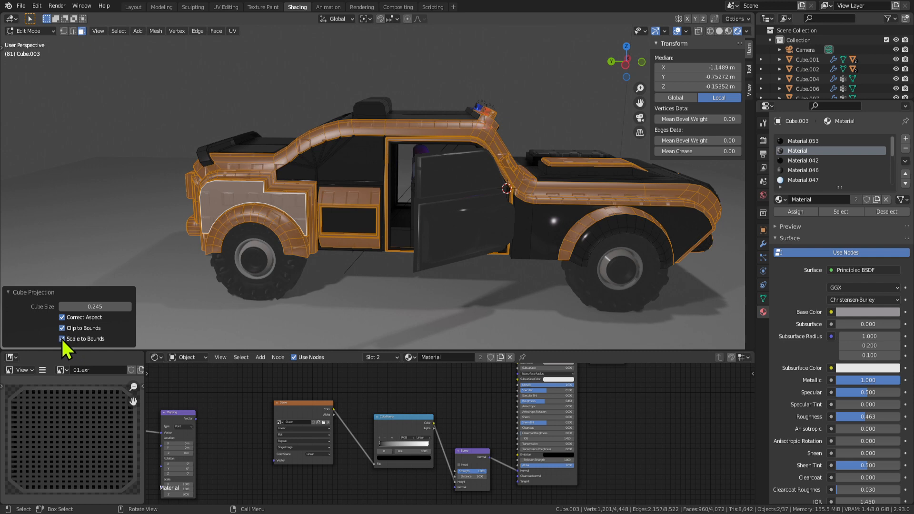
Return to Object Mode and orbit to a front three-quarter view.
middle_drag(527, 247, 506, 239)
key(Tab)
scroll(504, 238, up, 5)
scroll(498, 242, down, 5)
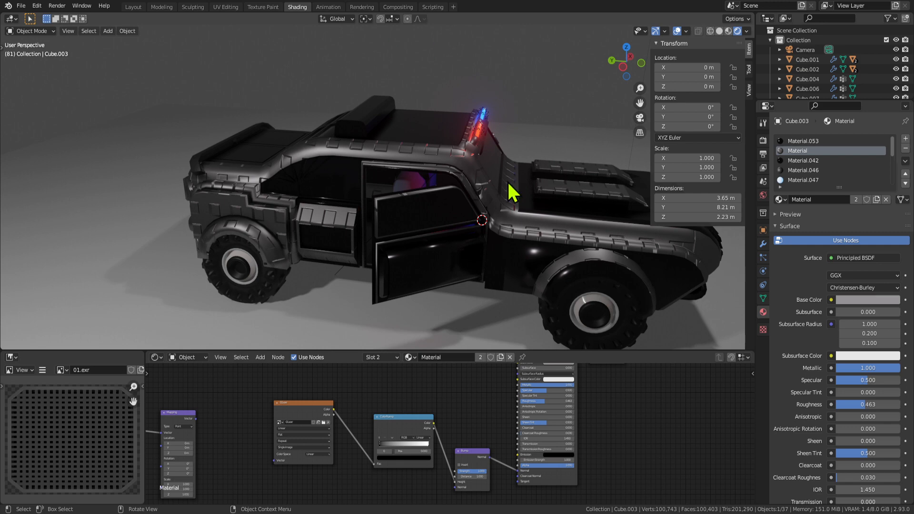
middle_drag(508, 192, 498, 219)
scroll(498, 221, up, 5)
Try resetting the door's rotation, undo it, and put the body back in Edit Mode.
click(484, 216)
key(alt+r)
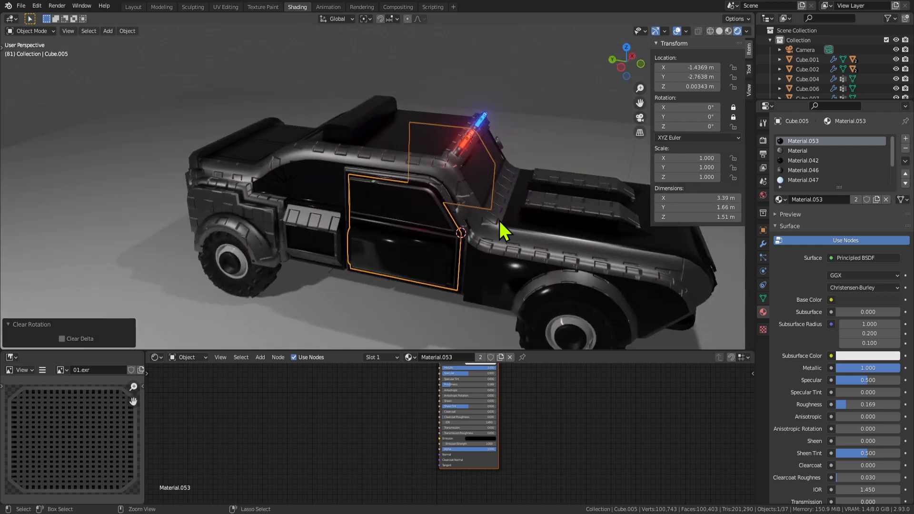
middle_drag(338, 266, 245, 200)
key(ctrl+z)
click(367, 204)
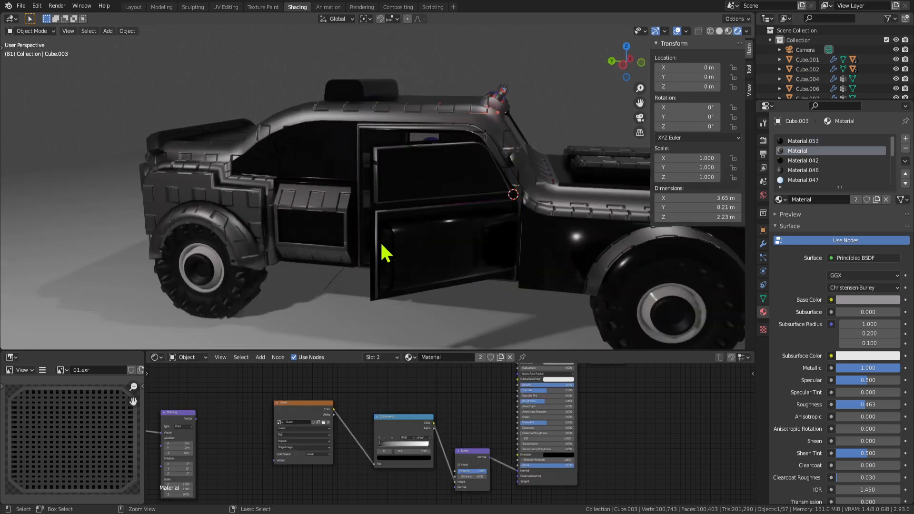
key(Tab)
scroll(350, 218, down, 4)
scroll(438, 432, down, 6)
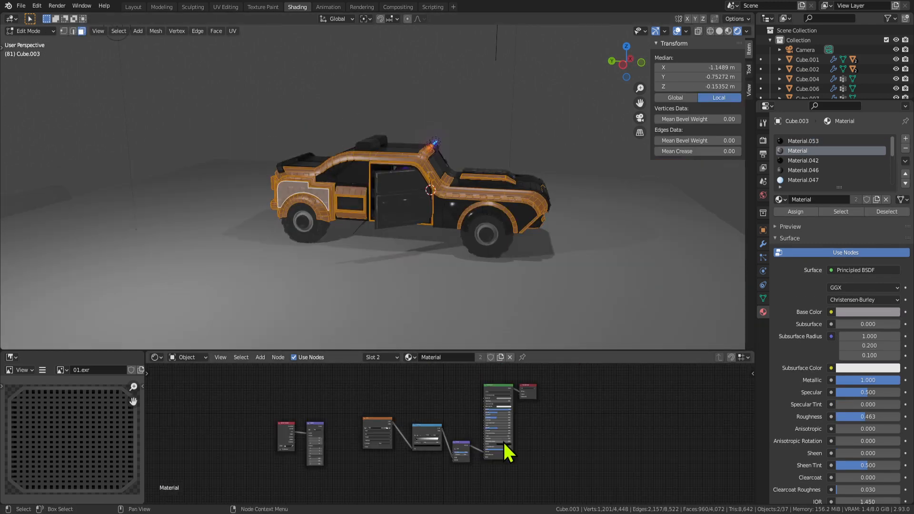
Box-select the shader nodes to isolate the five-node texture chain.
drag(313, 406, 461, 483)
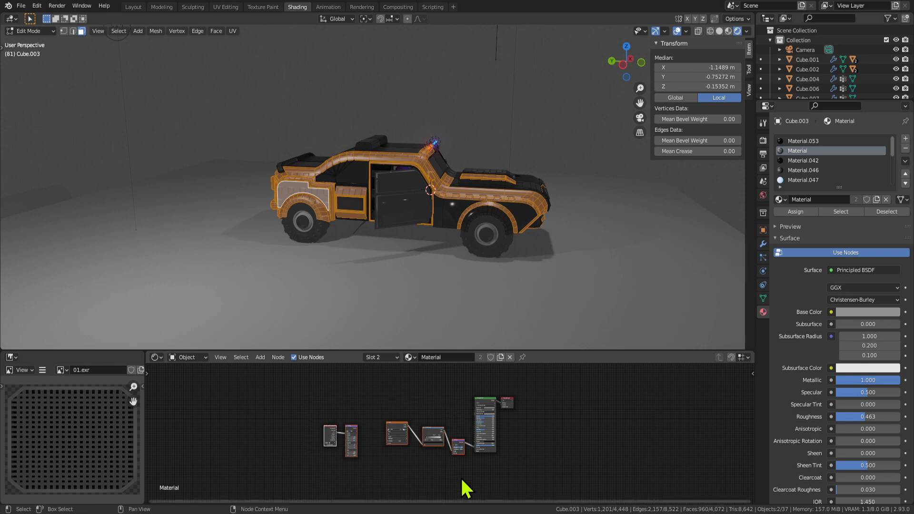
scroll(428, 457, up, 3)
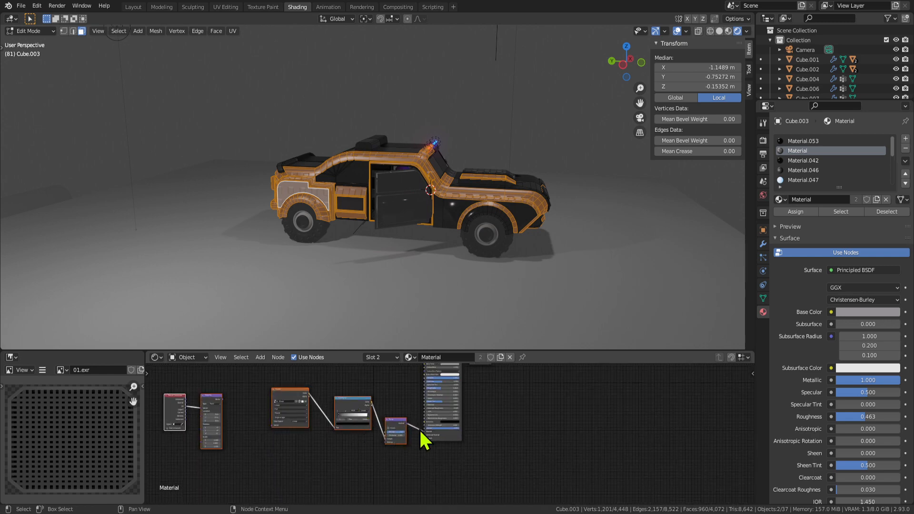
drag(423, 432, 407, 426)
scroll(424, 431, up, 3)
scroll(372, 438, down, 4)
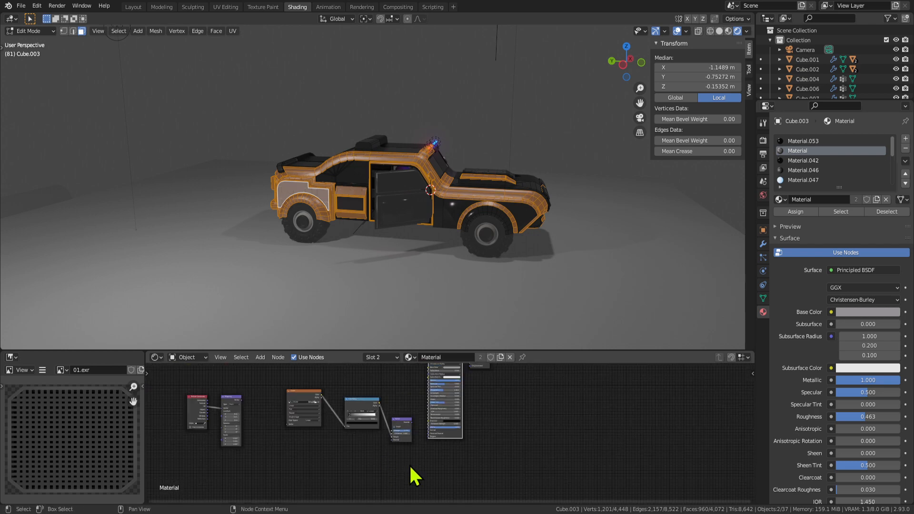
drag(409, 461, 178, 398)
right_click(205, 402)
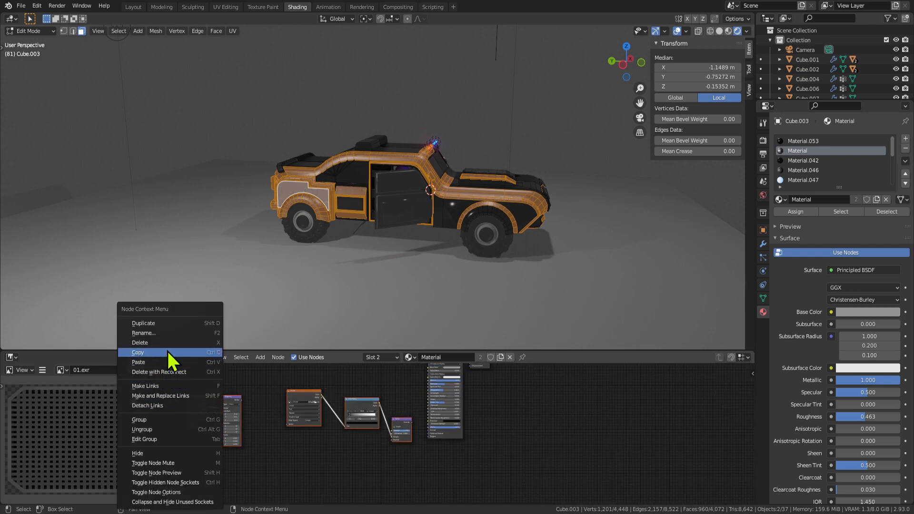
scroll(357, 437, down, 3)
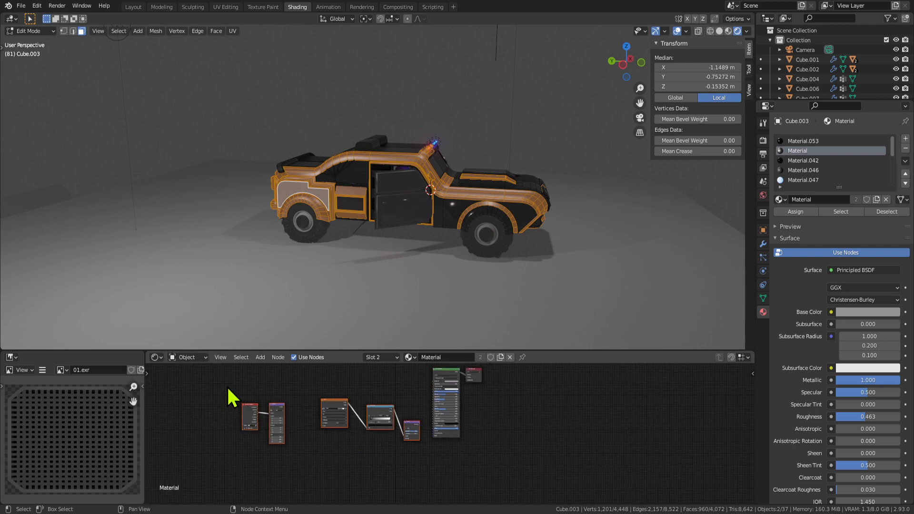
Copy the selected texture chain nodes and make Material.053 the active material.
drag(228, 389, 417, 469)
drag(200, 380, 419, 462)
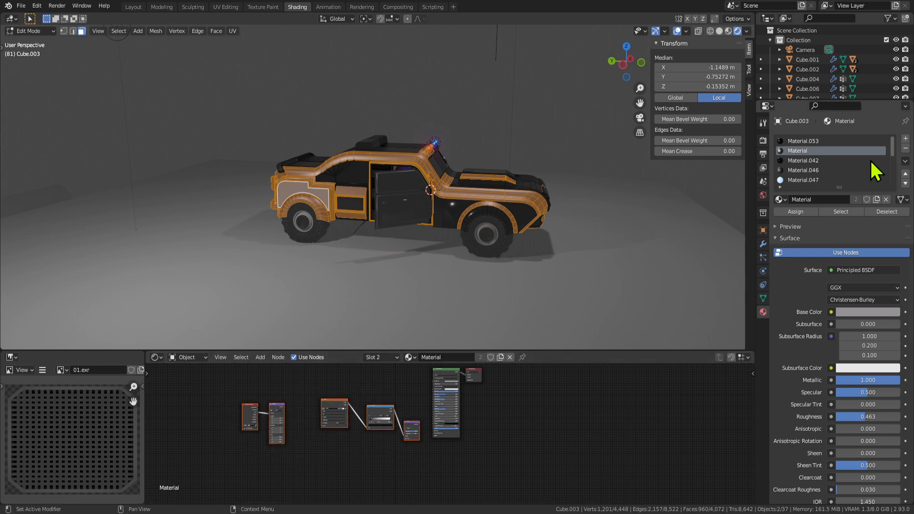
right_click(339, 410)
click(295, 353)
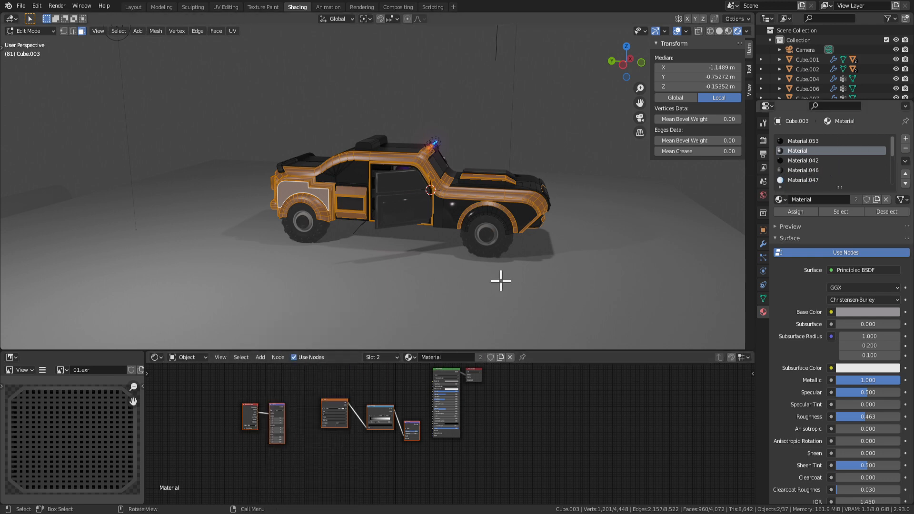
middle_drag(500, 280, 476, 209)
click(793, 143)
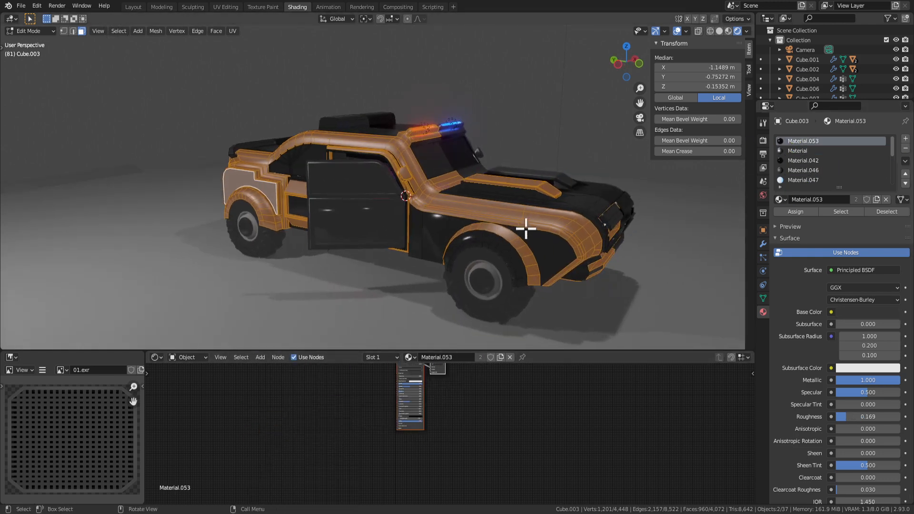
middle_drag(525, 229, 536, 255)
click(538, 256)
middle_drag(363, 415, 376, 470)
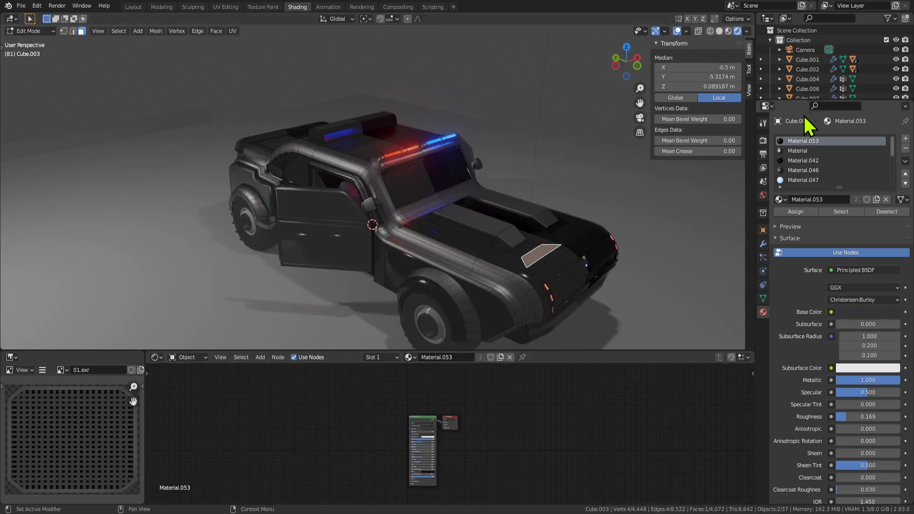
key(ctrl+v)
key(g)
click(328, 419)
scroll(363, 484, up, 3)
scroll(364, 487, up, 2)
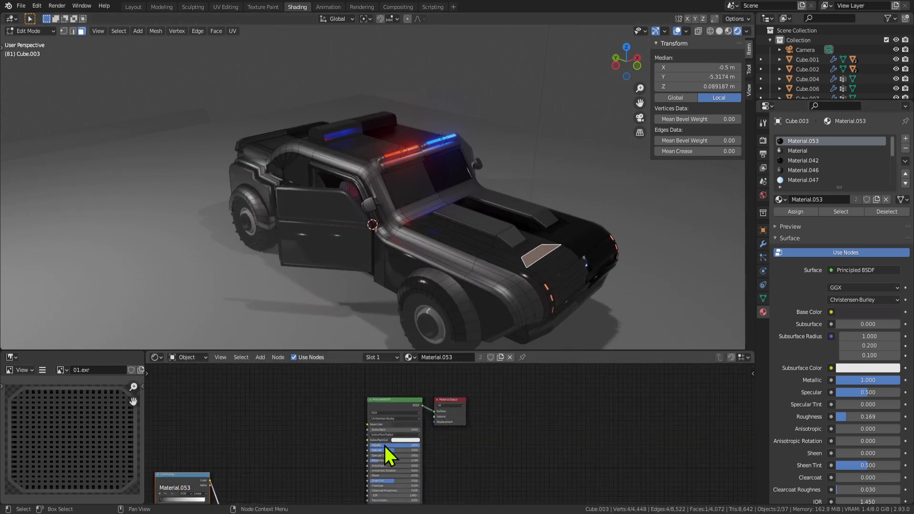
key(ctrl+space)
middle_drag(195, 389, 333, 361)
drag(330, 351, 485, 372)
drag(300, 347, 445, 350)
scroll(189, 336, down, 4)
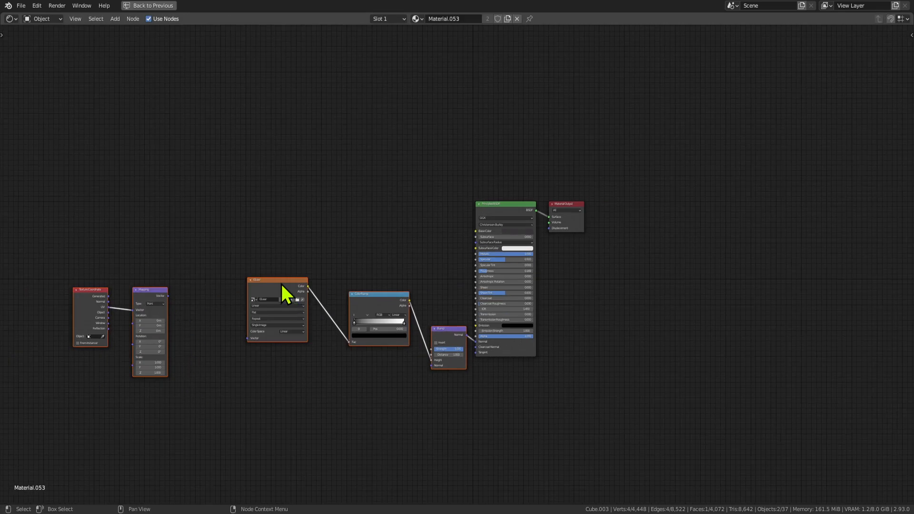
key(ctrl+space)
mouse_move(452, 255)
middle_down()
mouse_move(467, 231)
mouse_move(491, 226)
mouse_move(455, 212)
middle_up()
key(Tab)
scroll(431, 476, up, 5)
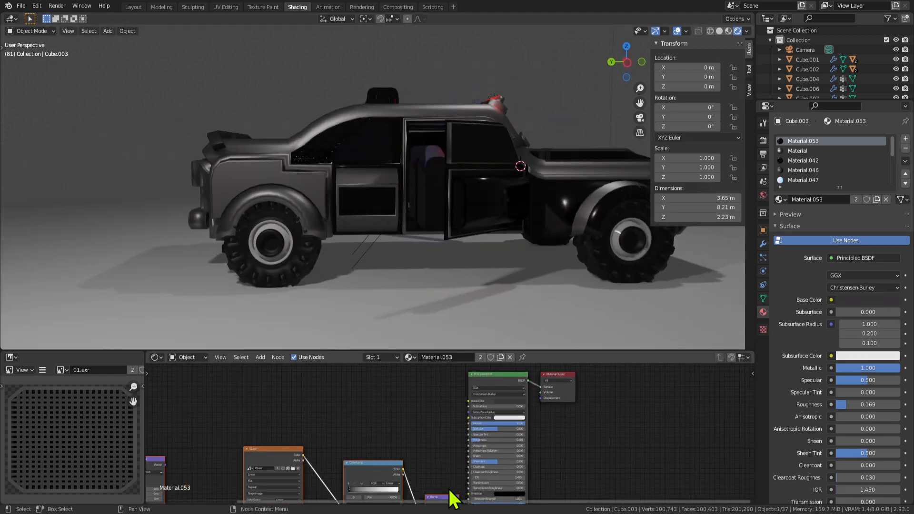
scroll(441, 471, down, 2)
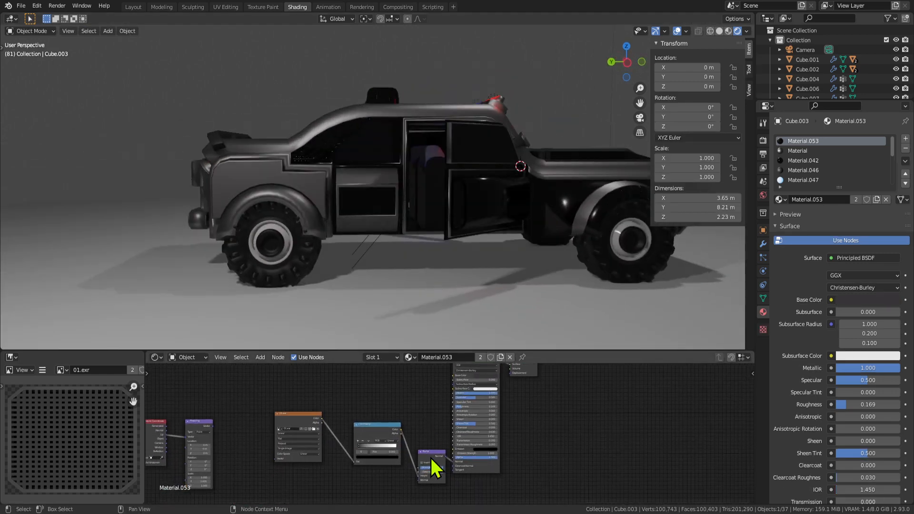
drag(431, 456, 429, 438)
scroll(355, 441, down, 1)
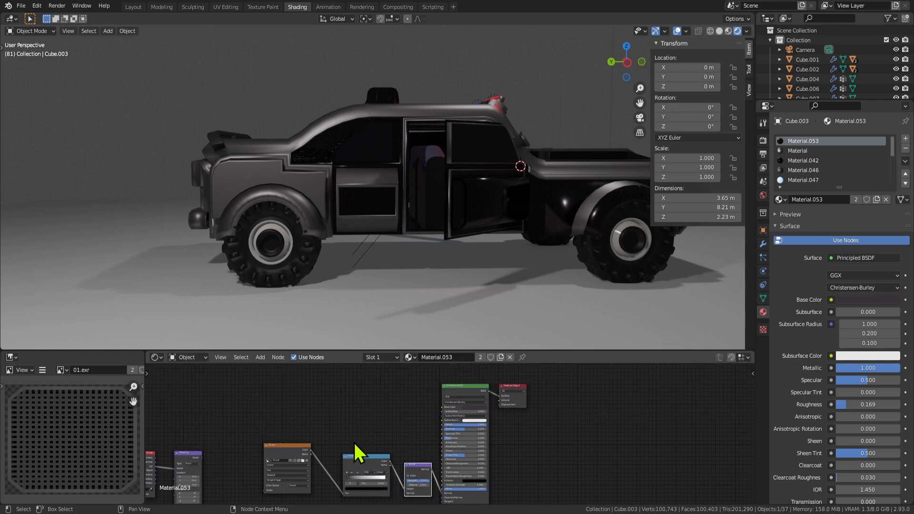
middle_drag(536, 412, 546, 404)
drag(287, 401, 402, 497)
key(shift+d)
click(375, 393)
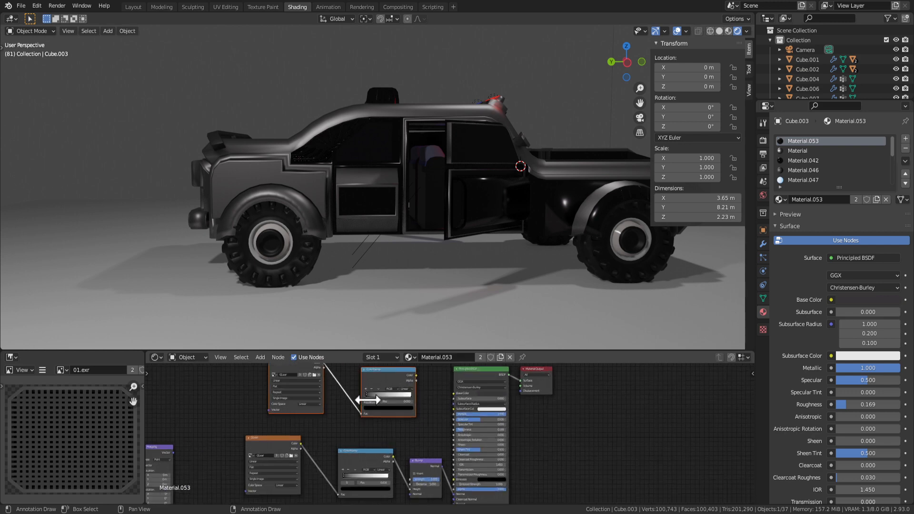
scroll(376, 393, up, 1)
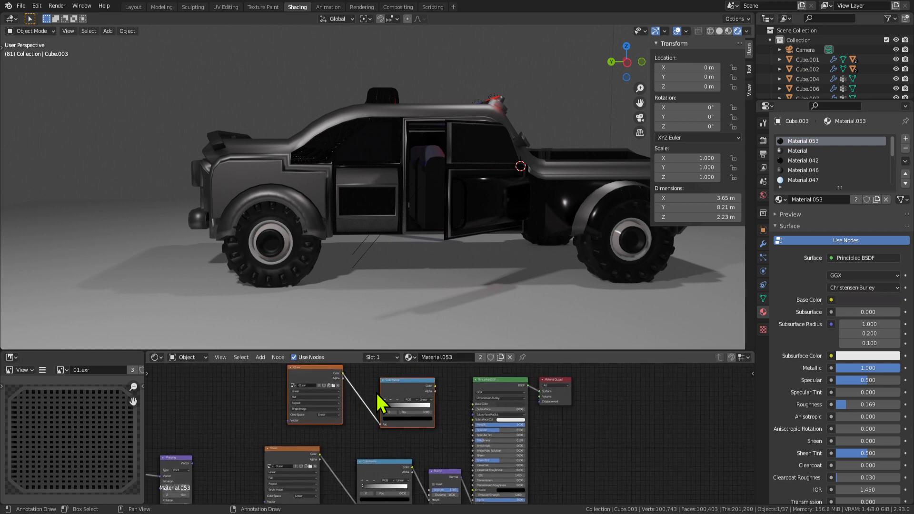
middle_drag(432, 85, 345, 215)
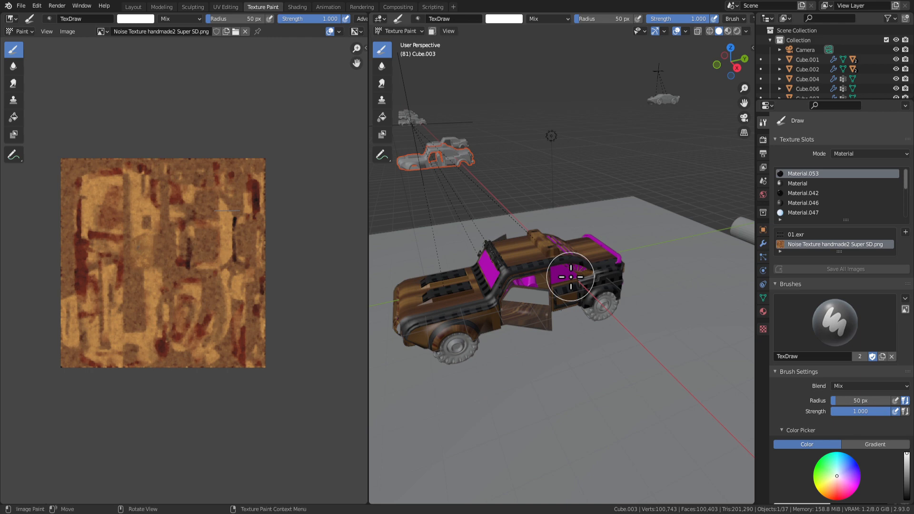
Zoom and pan over the Noise Texture handmade2 Super SD.png image.
scroll(203, 285, up, 2)
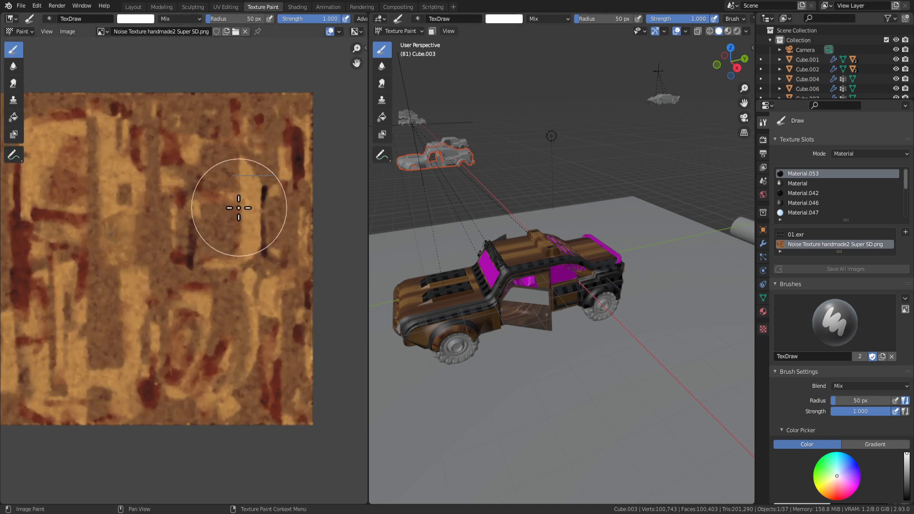
scroll(219, 276, down, 1)
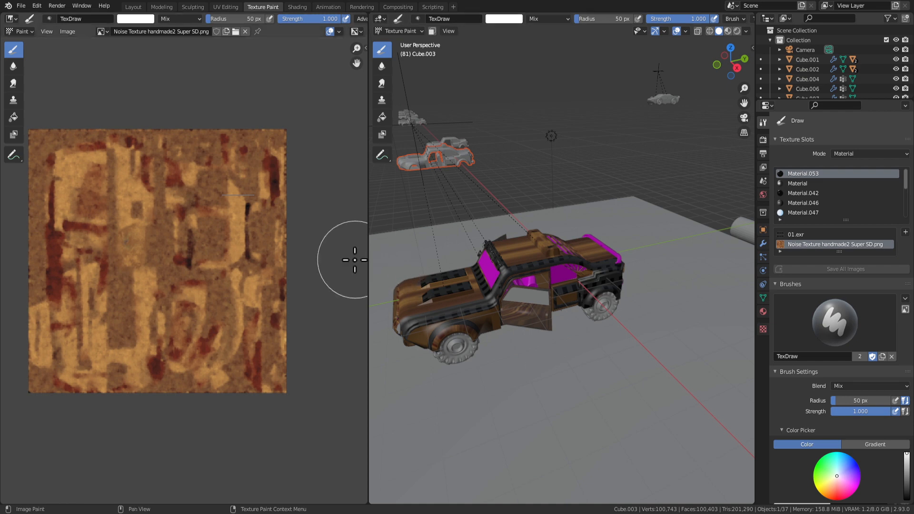
scroll(215, 333, up, 1)
scroll(186, 345, up, 1)
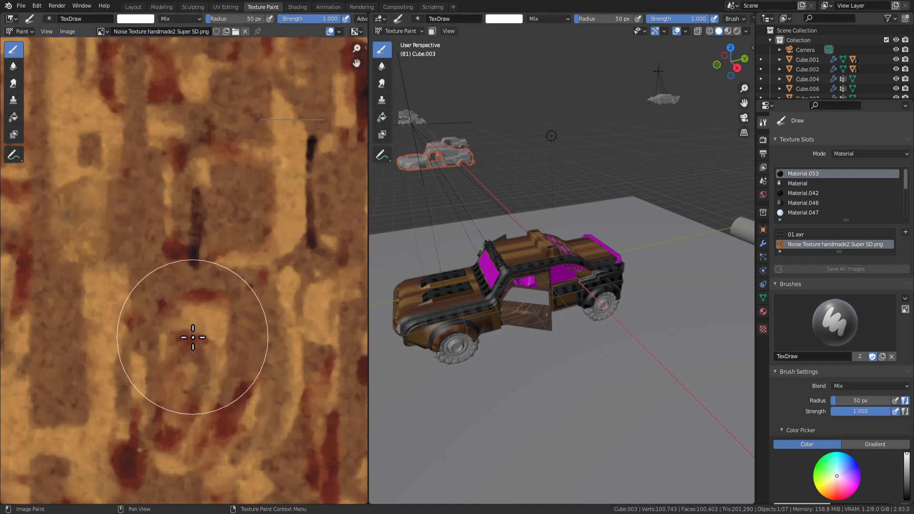
scroll(190, 337, down, 1)
mouse_move(188, 333)
middle_down()
mouse_move(199, 353)
mouse_move(220, 350)
middle_up()
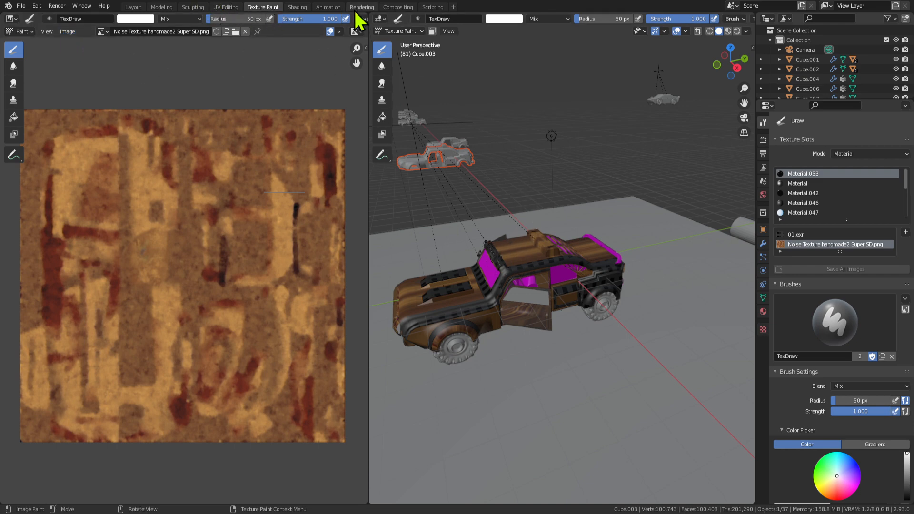
Switch to the UV Editing workspace and browse its UV menu.
click(228, 8)
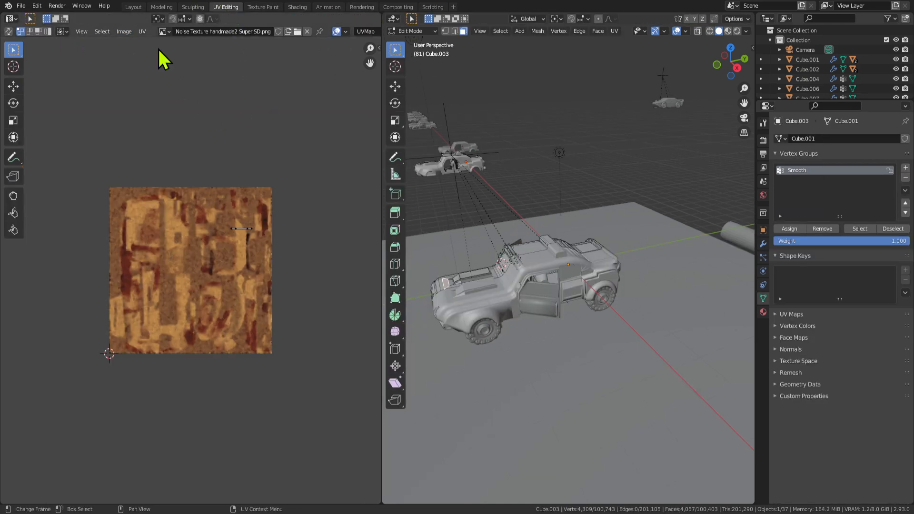
click(142, 31)
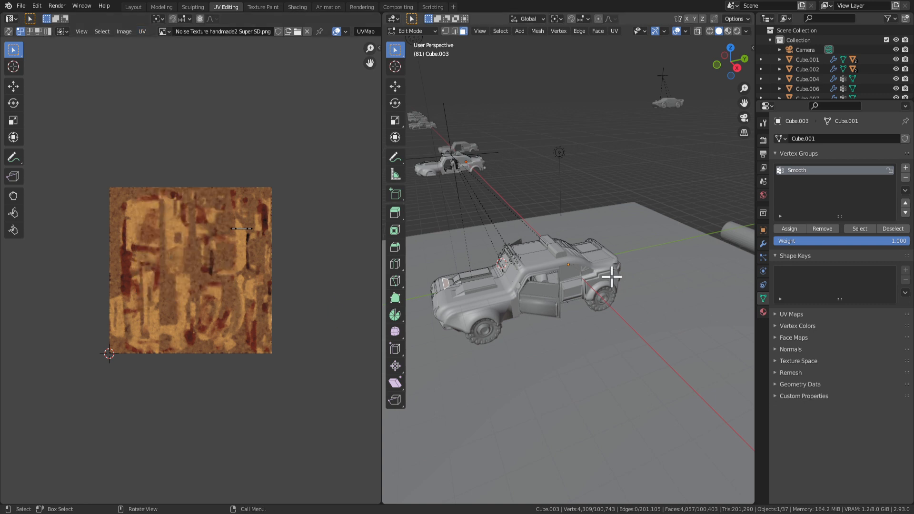
scroll(276, 331, up, 3)
scroll(194, 349, down, 2)
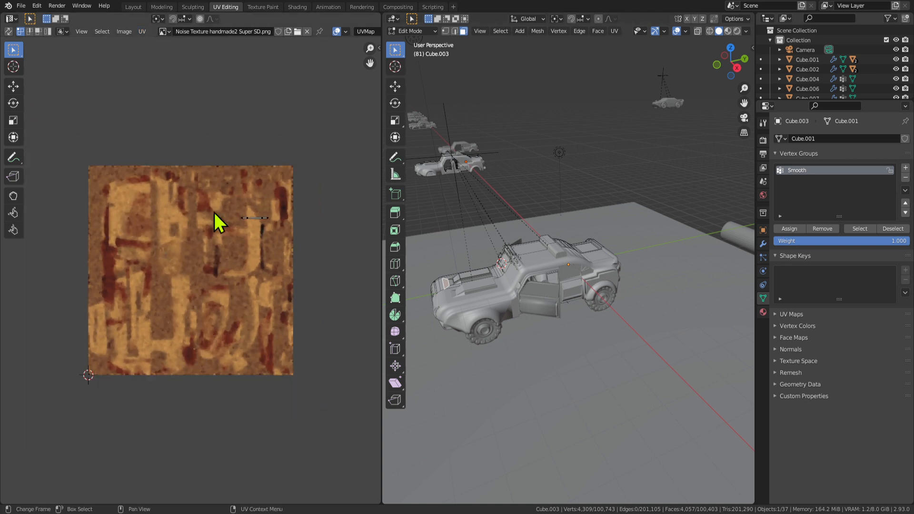
scroll(232, 328, up, 1)
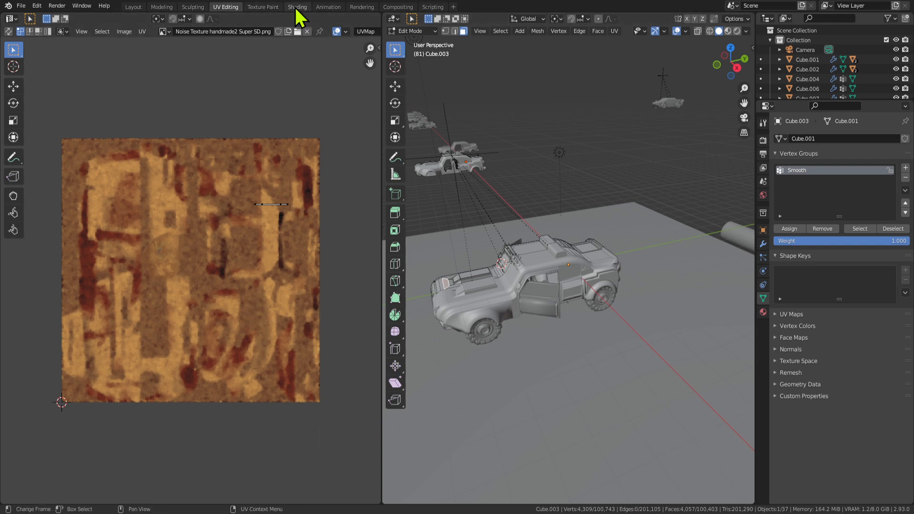
scroll(220, 353, up, 3)
scroll(245, 244, down, 2)
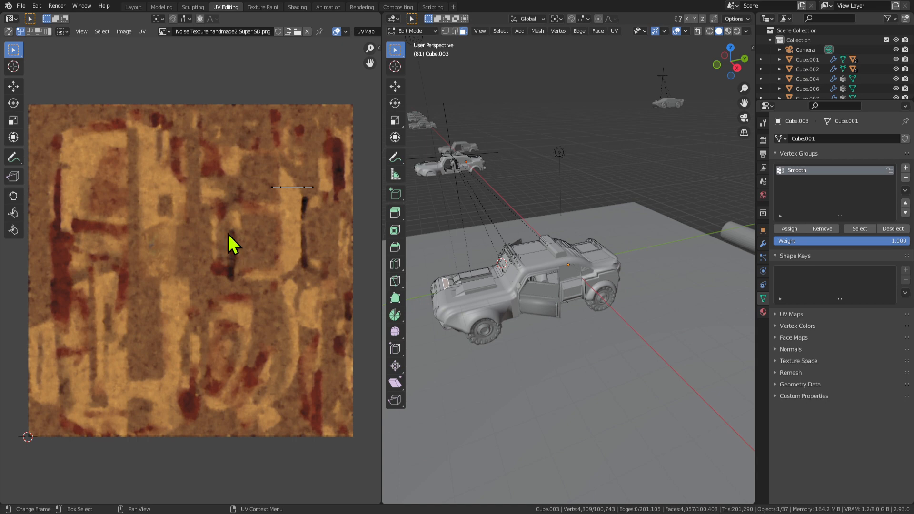
Cycle through Texture Paint and Sculpting, ending in the Shading workspace.
click(280, 10)
middle_drag(459, 310, 405, 214)
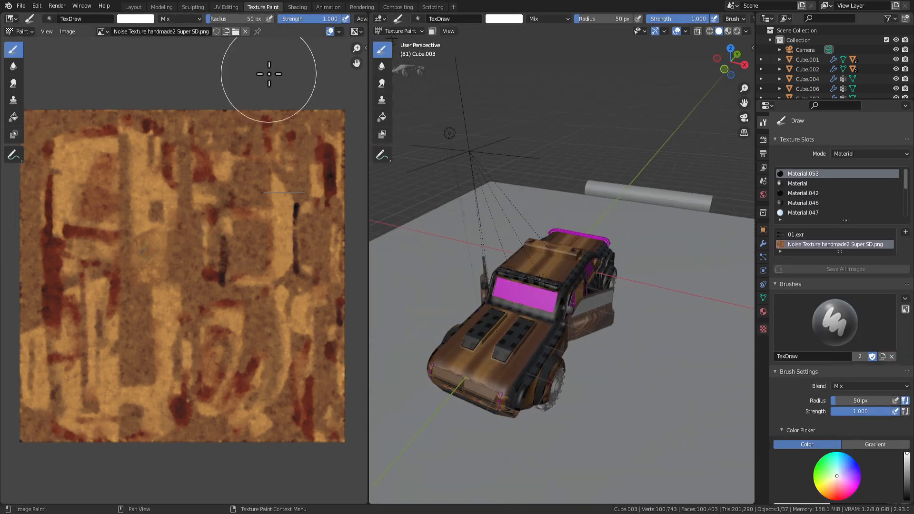
click(193, 7)
click(300, 8)
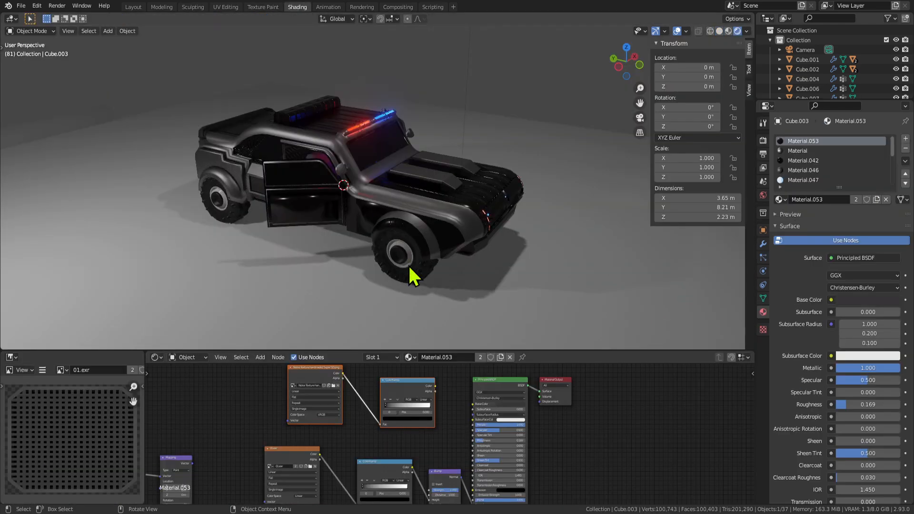
Enlarge the node editor and move the Noise Texture and ColorRamp nodes aside.
middle_drag(418, 276, 363, 180)
scroll(467, 428, down, 2)
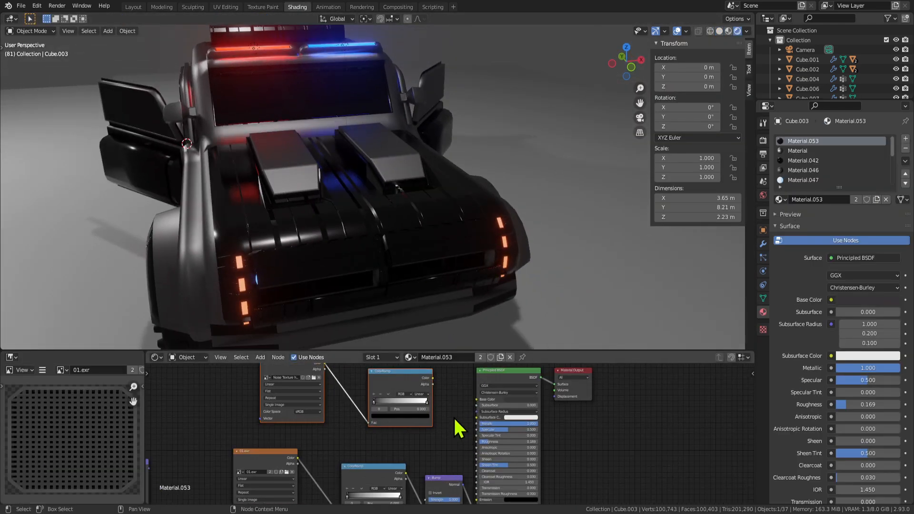
drag(564, 350, 564, 293)
scroll(455, 381, up, 2)
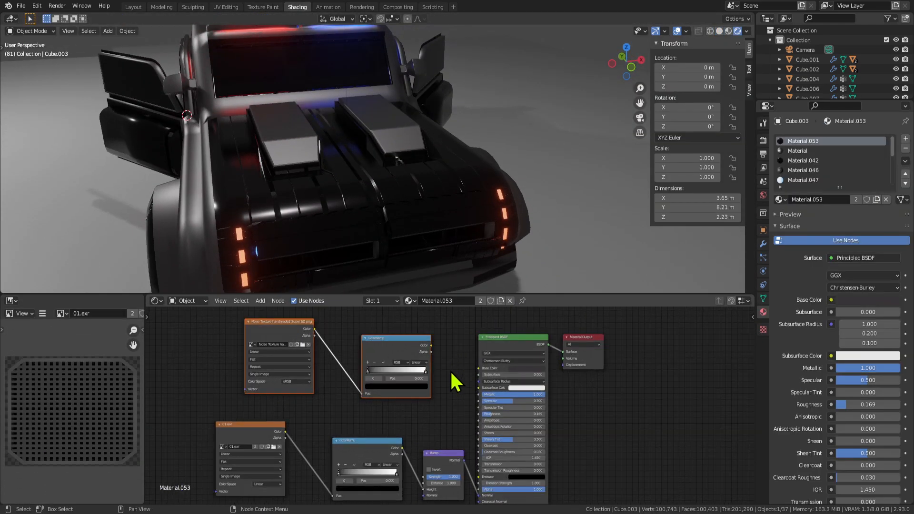
drag(404, 343, 342, 354)
Add a Gamma node from the Color category and place it beside the ColorRamp.
key(shift+a)
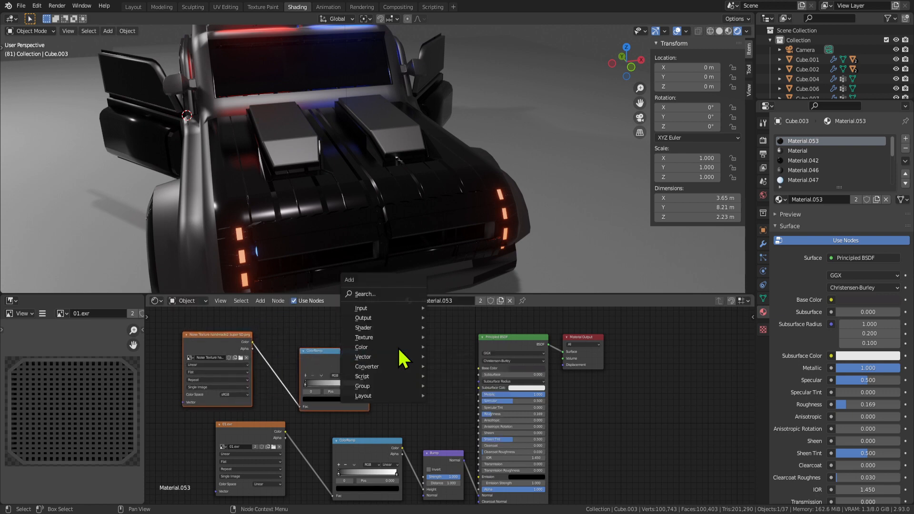
mouse_move(375, 349)
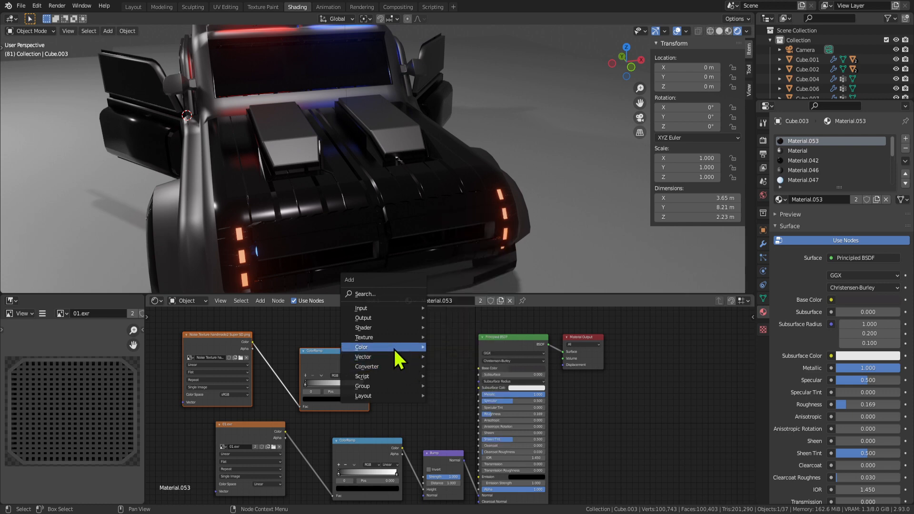
click(441, 357)
click(420, 373)
scroll(408, 376, up, 2)
drag(446, 368, 410, 376)
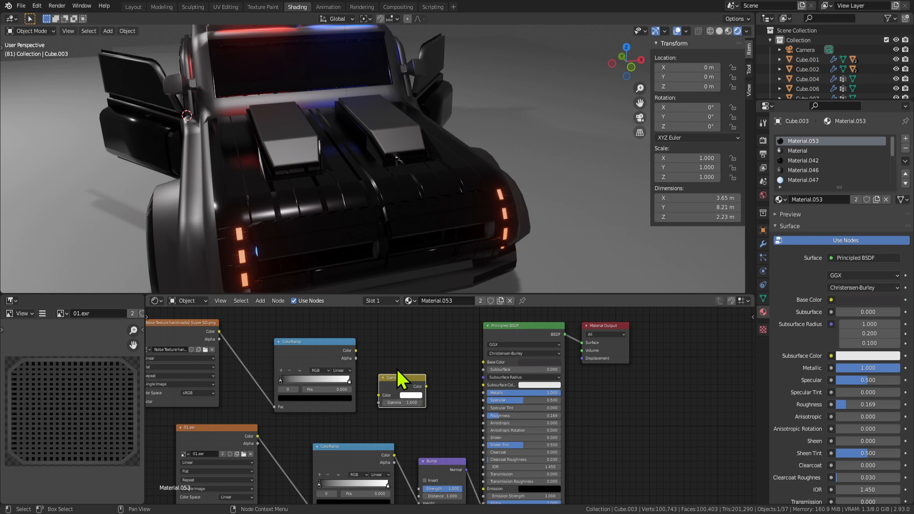
Wire ColorRamp into Gamma and Gamma into BSDF Roughness, with Gamma at 0.900.
drag(354, 356, 374, 363)
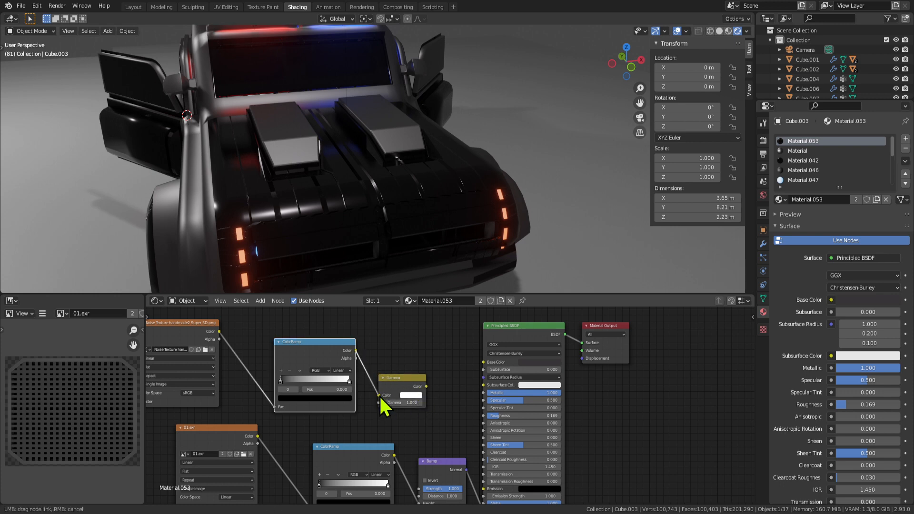
drag(379, 395, 379, 395)
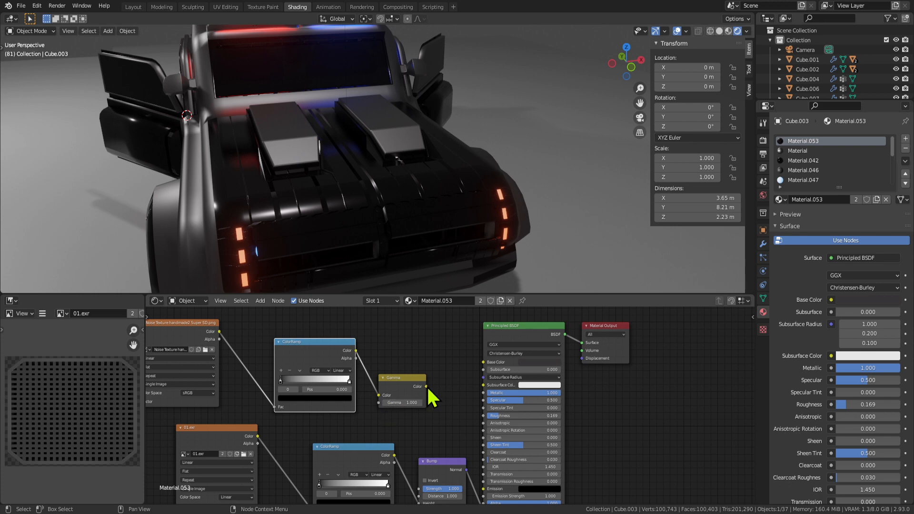
drag(426, 387, 484, 416)
middle_drag(376, 267, 468, 267)
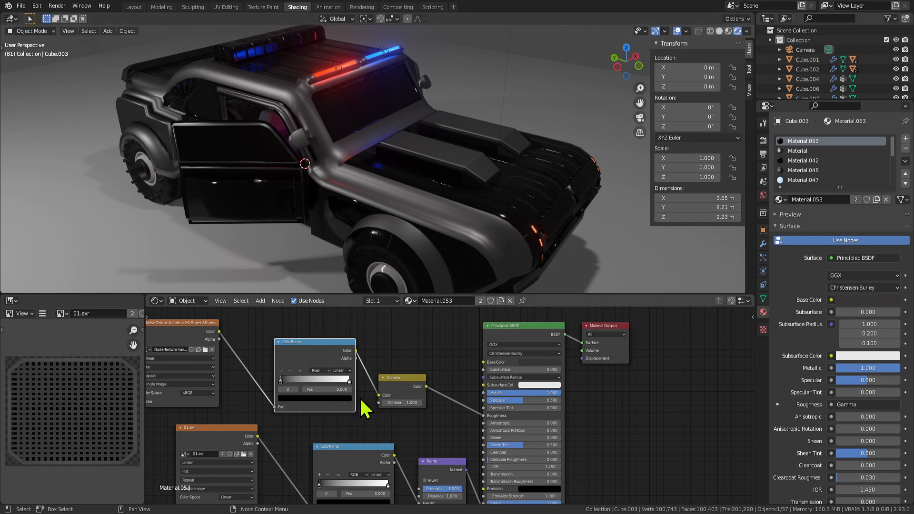
middle_drag(247, 384, 306, 390)
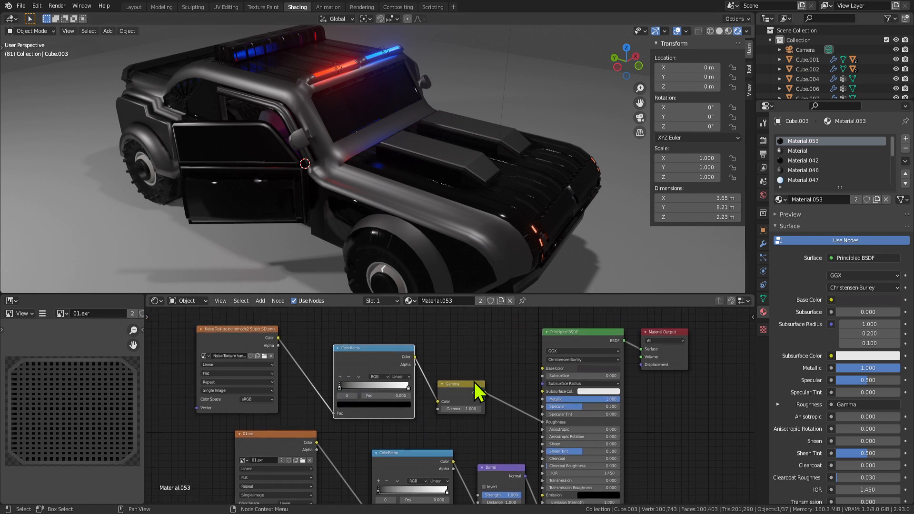
mouse_move(460, 409)
mouse_down()
mouse_move(490, 409)
mouse_move(463, 409)
mouse_up()
middle_drag(509, 204, 472, 186)
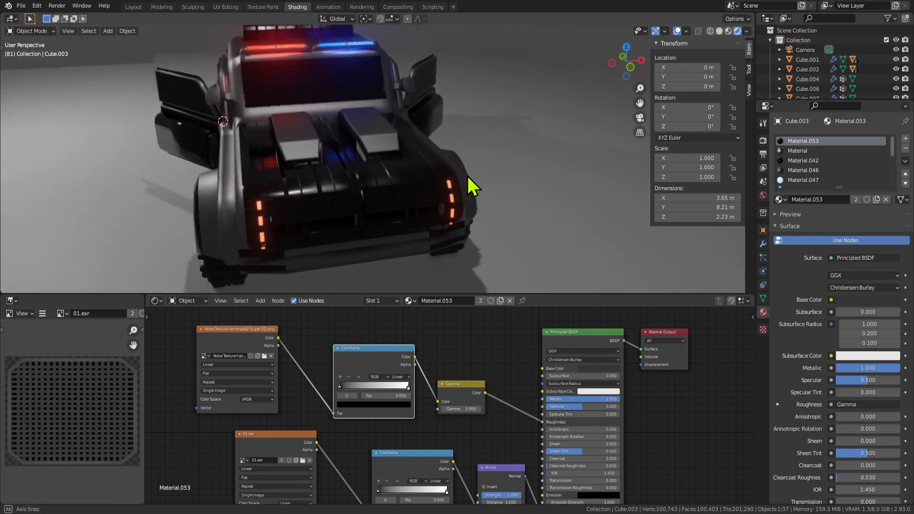
Move the ColorRamp black stop to 0.209 and try a Gamma of 0.200.
key(Tab)
middle_drag(336, 197, 422, 206)
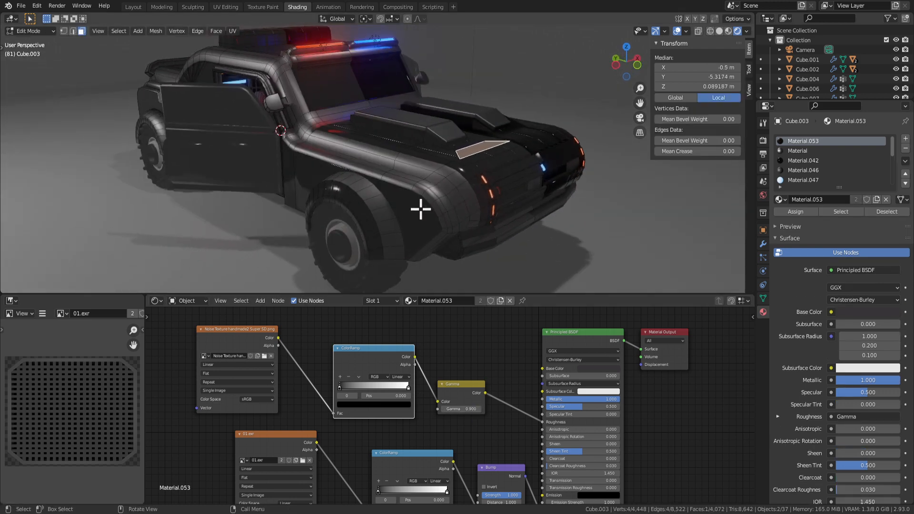
drag(340, 388, 361, 389)
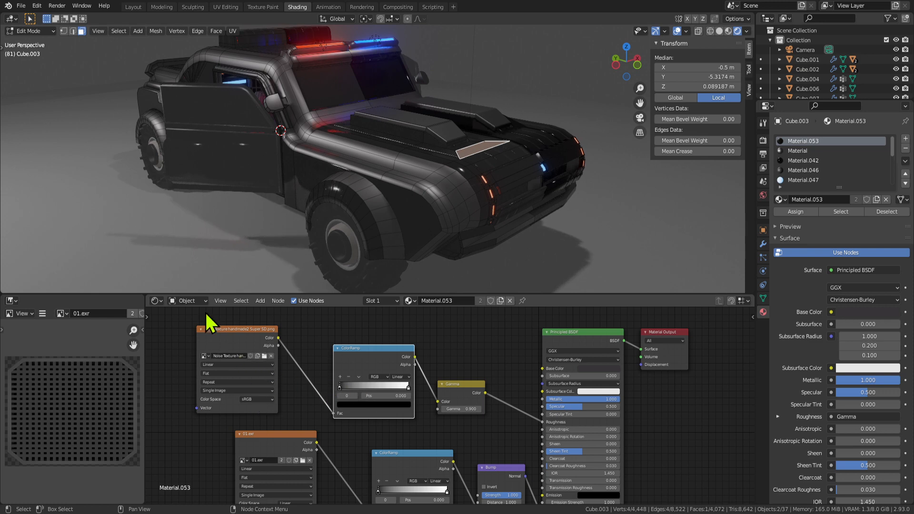
scroll(494, 423, up, 2)
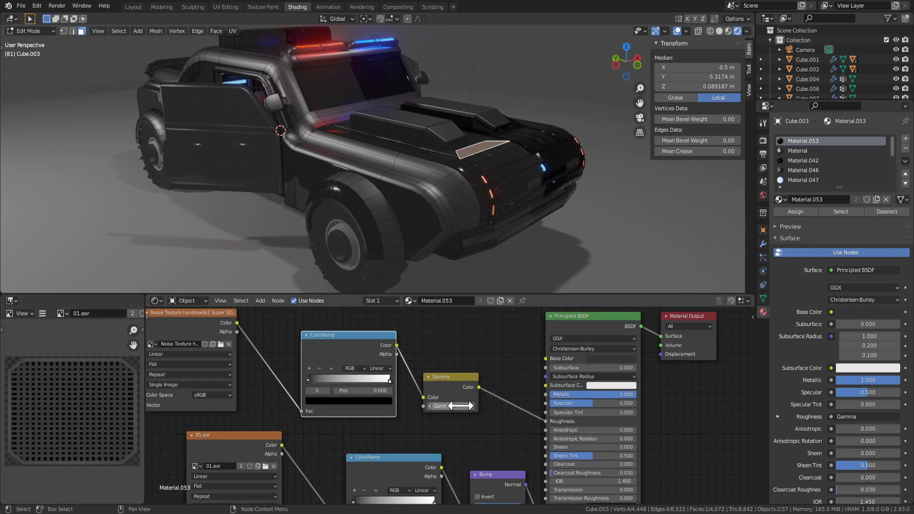
drag(452, 406, 445, 406)
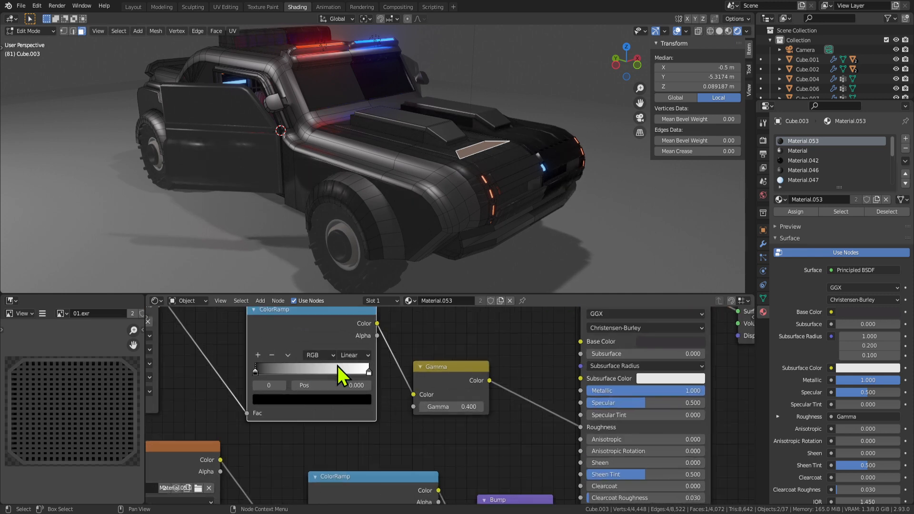
Shift the black stop to 0.414 and add a new light stop at position 0.
drag(239, 369, 291, 372)
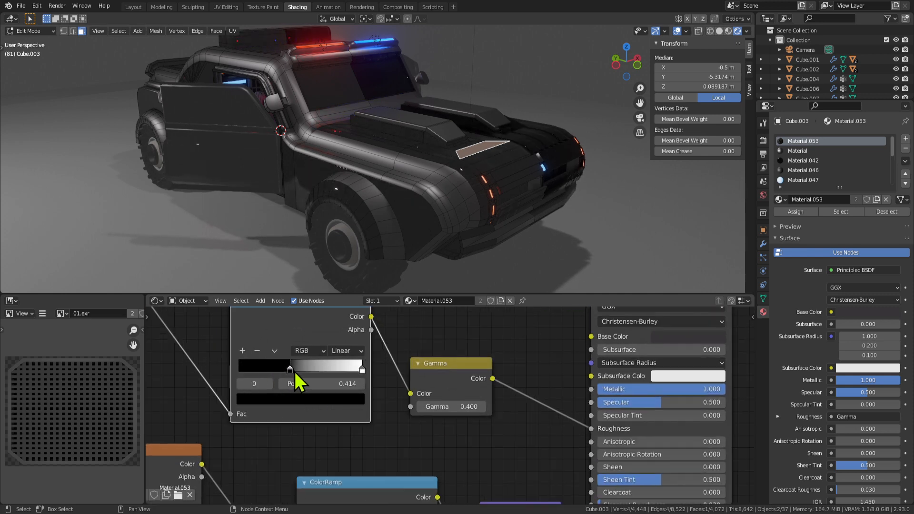
click(245, 354)
drag(326, 370, 227, 374)
scroll(426, 223, up, 4)
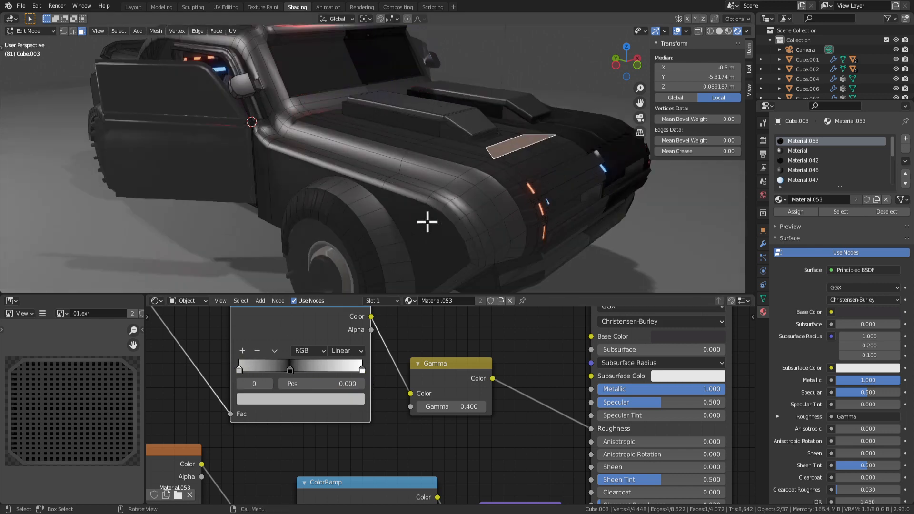
middle_drag(462, 224, 442, 212)
scroll(414, 228, down, 4)
key(Tab)
scroll(436, 217, up, 5)
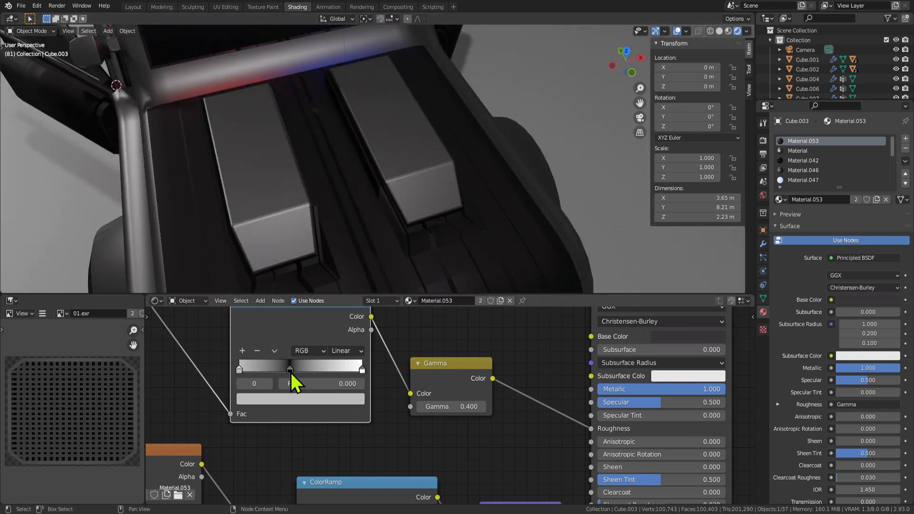
Set Gamma back to 0.900 and reposition the ColorRamp stops around 0.577 and 0.191.
drag(290, 371, 310, 376)
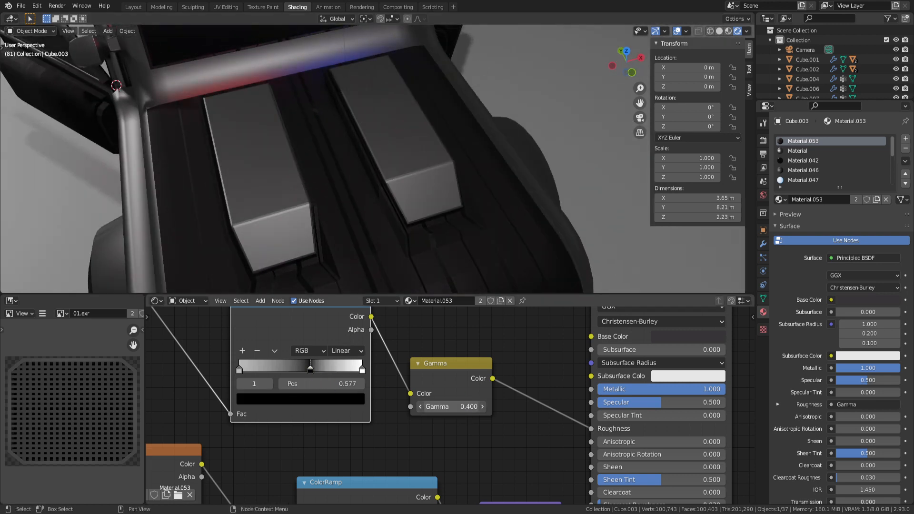
drag(450, 407, 495, 407)
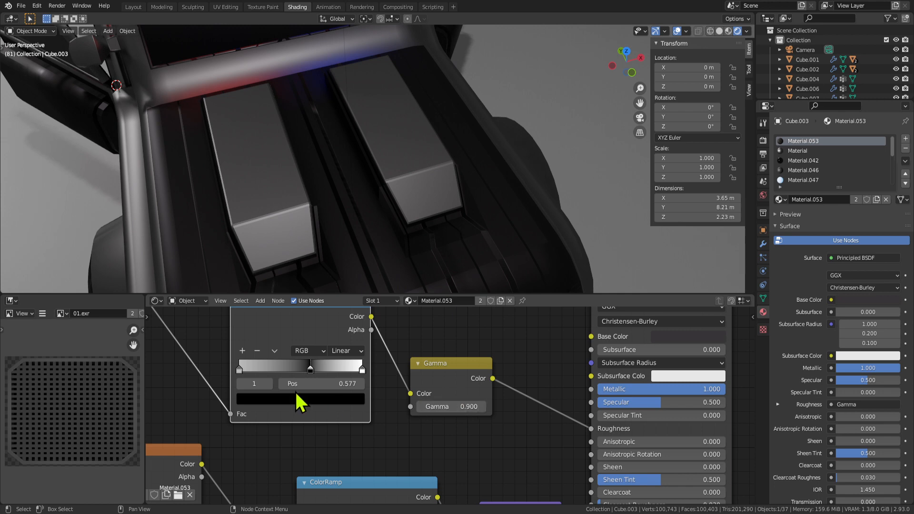
drag(247, 371, 279, 375)
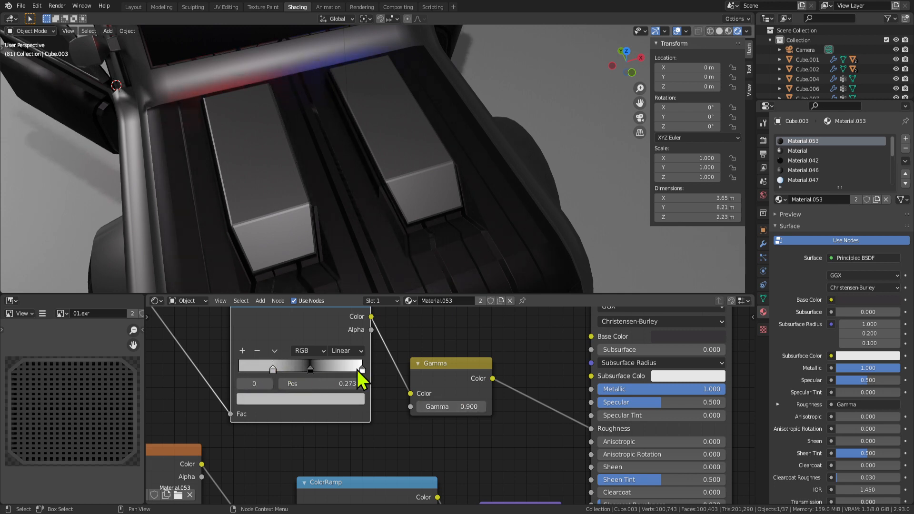
drag(360, 370, 310, 367)
scroll(298, 400, down, 4)
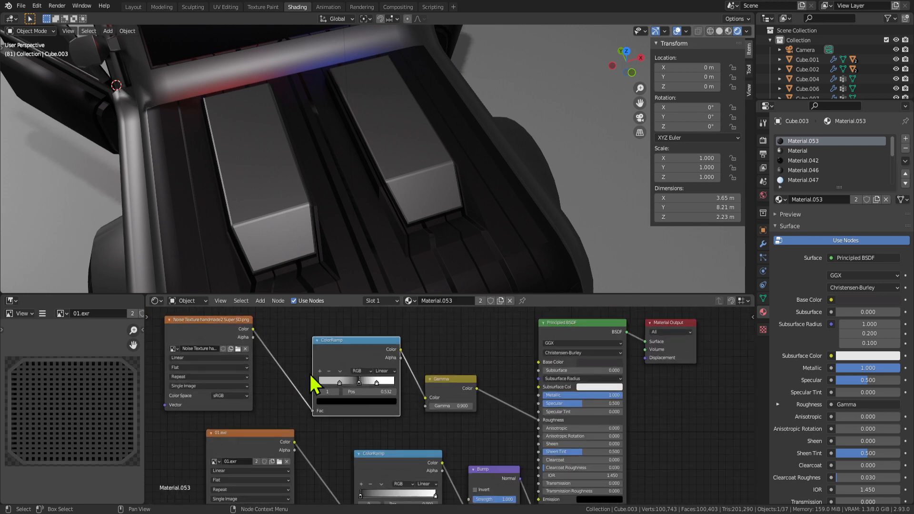
scroll(490, 423, up, 3)
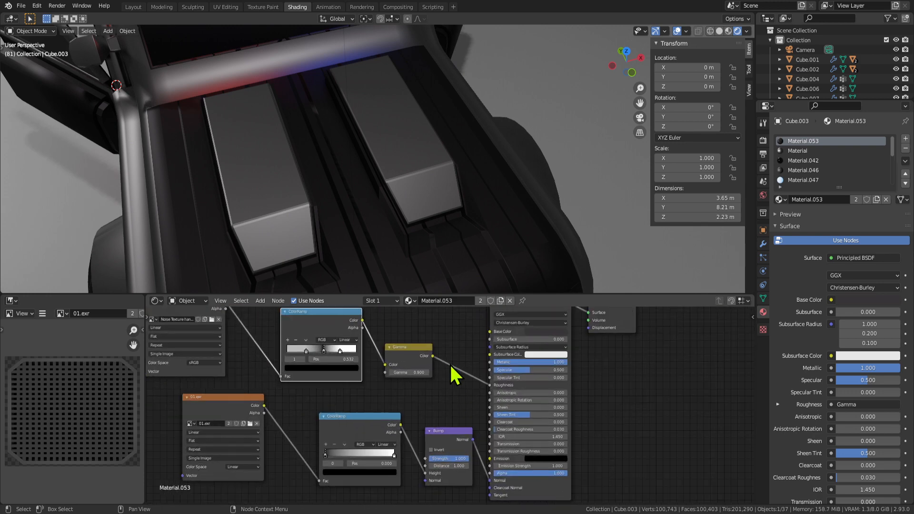
Lighten the body's Base Color slightly in the colour picker.
click(533, 354)
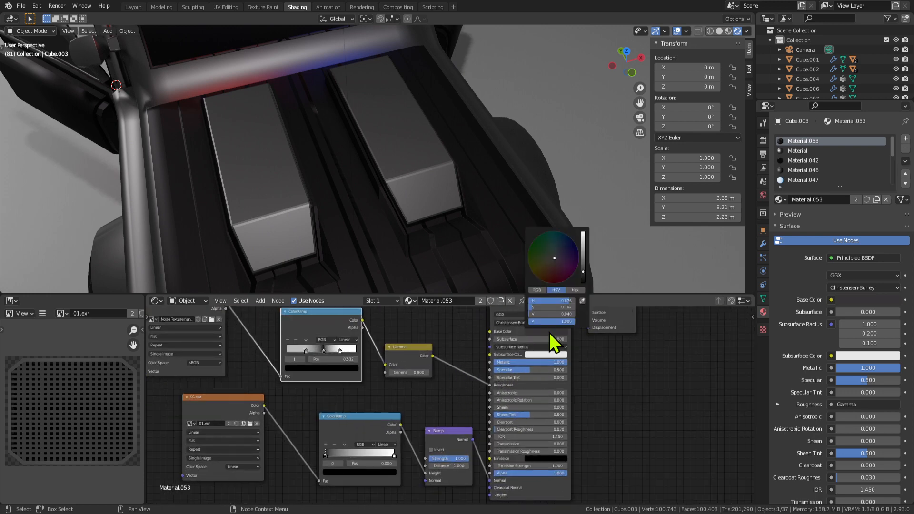
drag(583, 268, 583, 267)
middle_drag(457, 390, 469, 352)
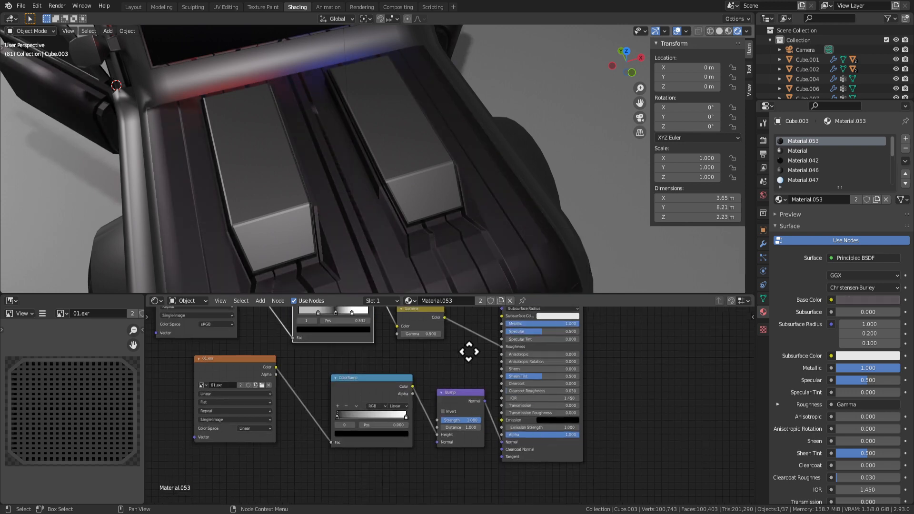
scroll(333, 405, down, 3)
Move the 01.exr texture and lower ColorRamp nodes aside, then enter Edit Mode.
middle_drag(330, 403, 411, 386)
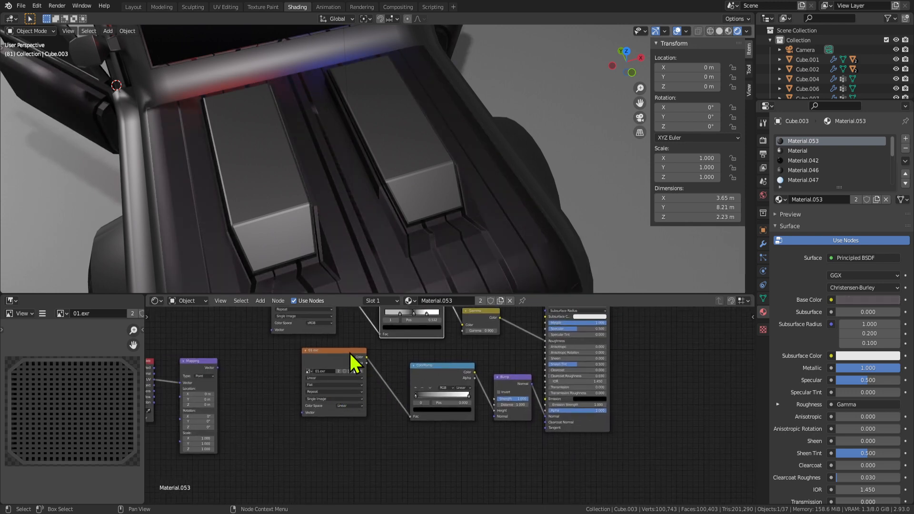
drag(350, 353, 324, 372)
drag(436, 377, 410, 396)
middle_drag(337, 355, 317, 419)
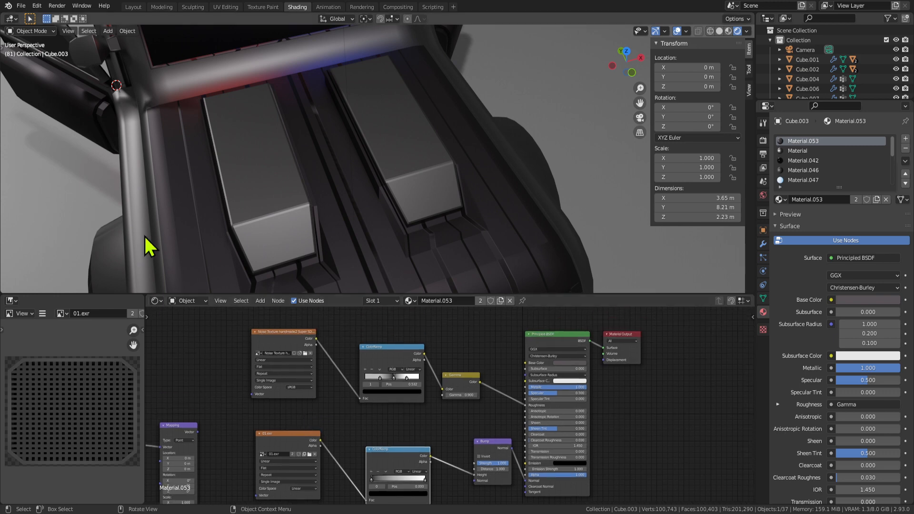
key(Tab)
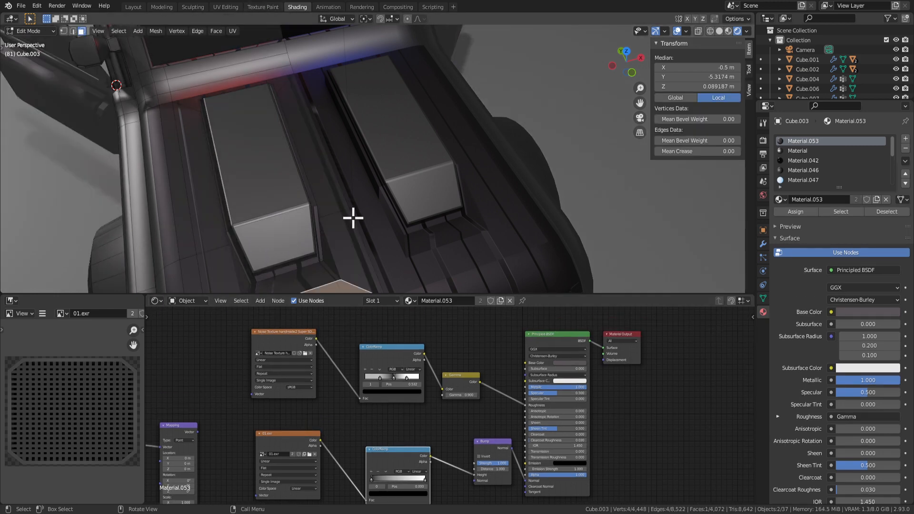
Select a hood face and bring up its face unwrap options.
click(212, 223)
scroll(227, 250, down, 2)
right_click(268, 209)
mouse_move(268, 208)
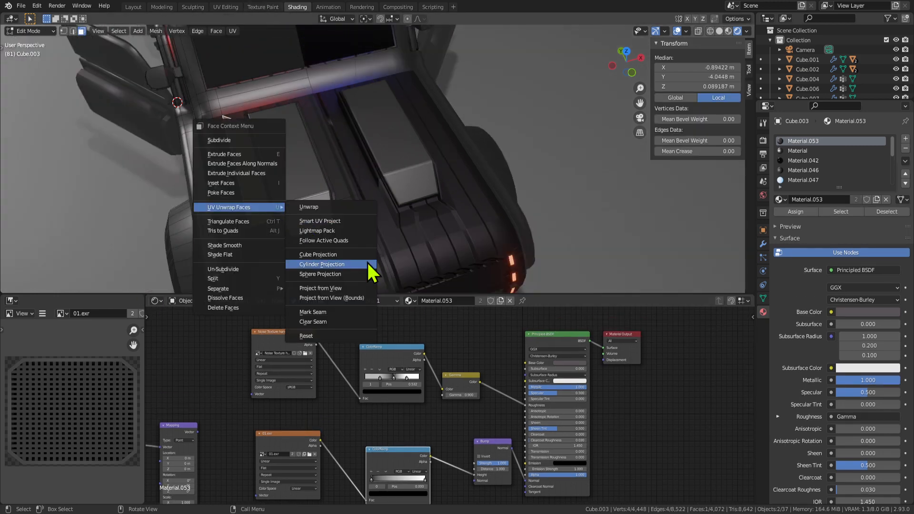
click(368, 265)
Select all Material.053 faces and cube-project their UVs (Cube Size 0.247).
click(830, 212)
right_click(278, 179)
mouse_move(284, 181)
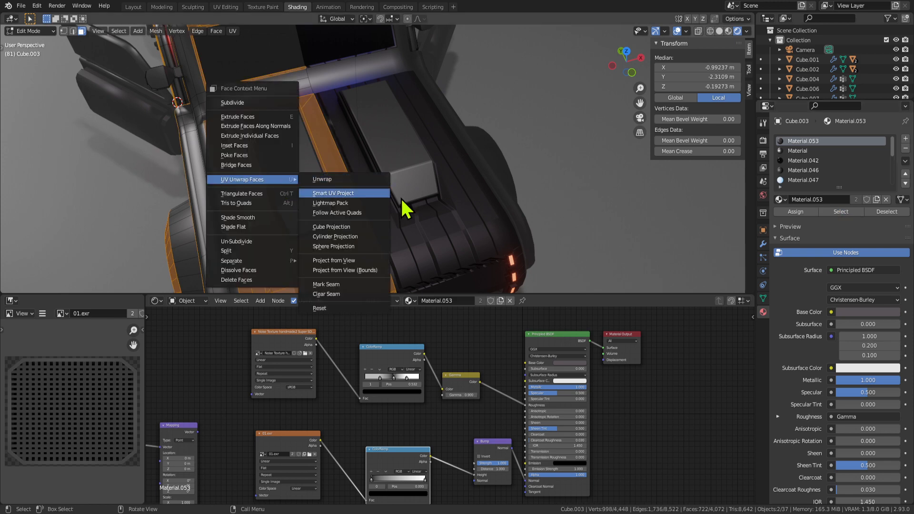
click(363, 228)
middle_drag(342, 258, 286, 238)
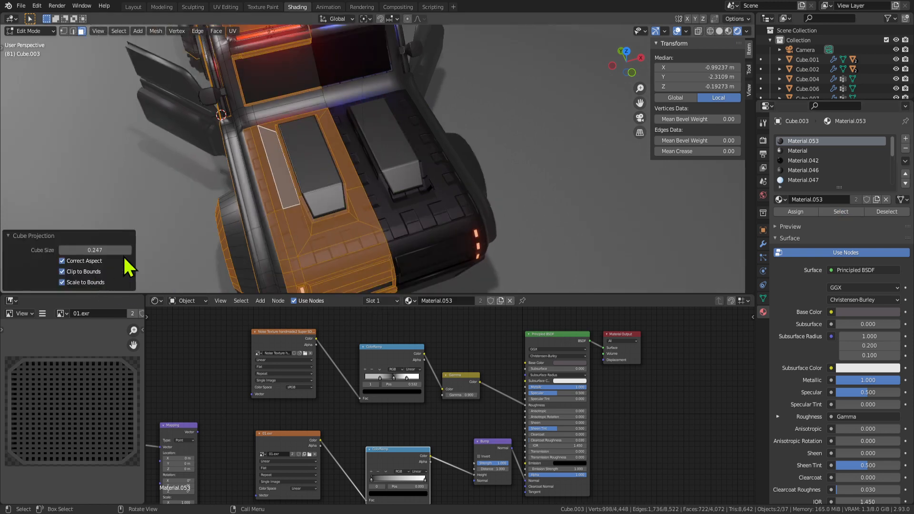
middle_drag(409, 228, 476, 142)
Reapply cube projection from a side view and check the truck from above the rear.
right_click(475, 143)
mouse_move(486, 138)
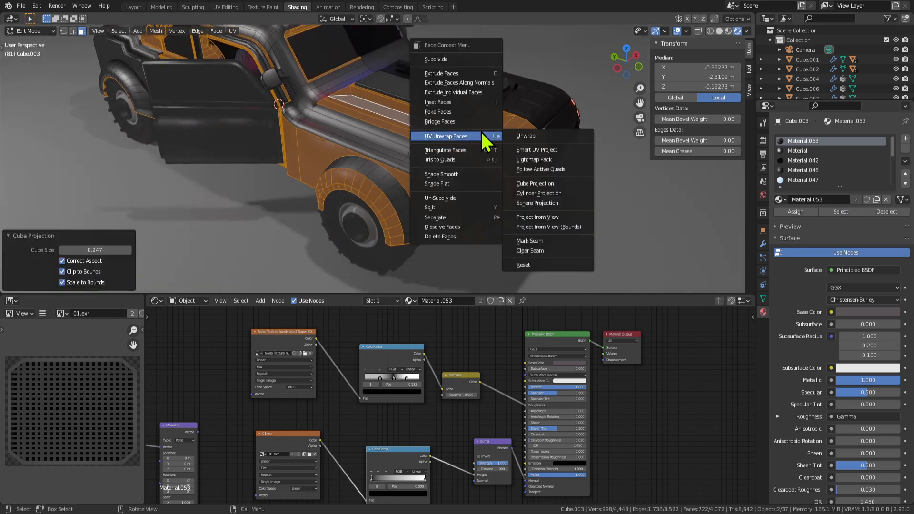
click(536, 184)
middle_drag(483, 199, 428, 219)
Back in Object Mode, set Gamma to 1.600 and move ColorRamp stops to 0.127 and 0.332.
key(Tab)
scroll(419, 382, up, 2)
drag(477, 390, 488, 390)
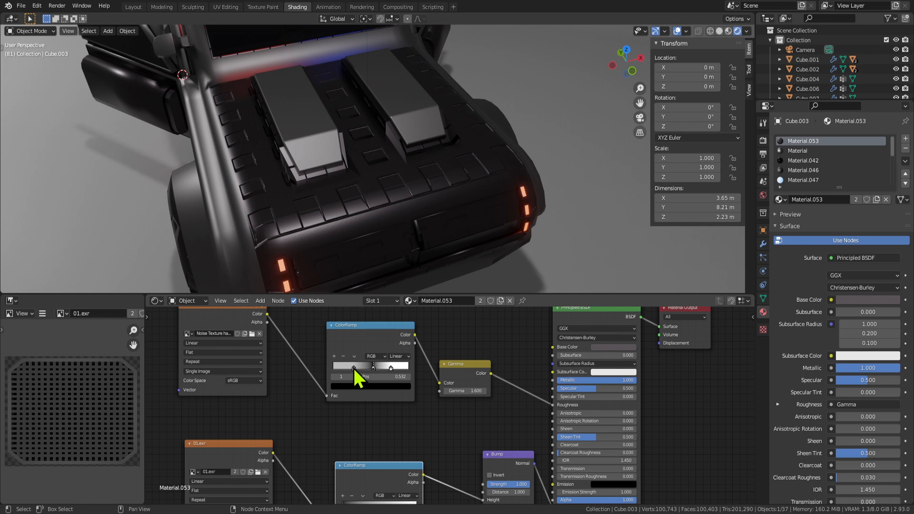
drag(353, 368, 342, 368)
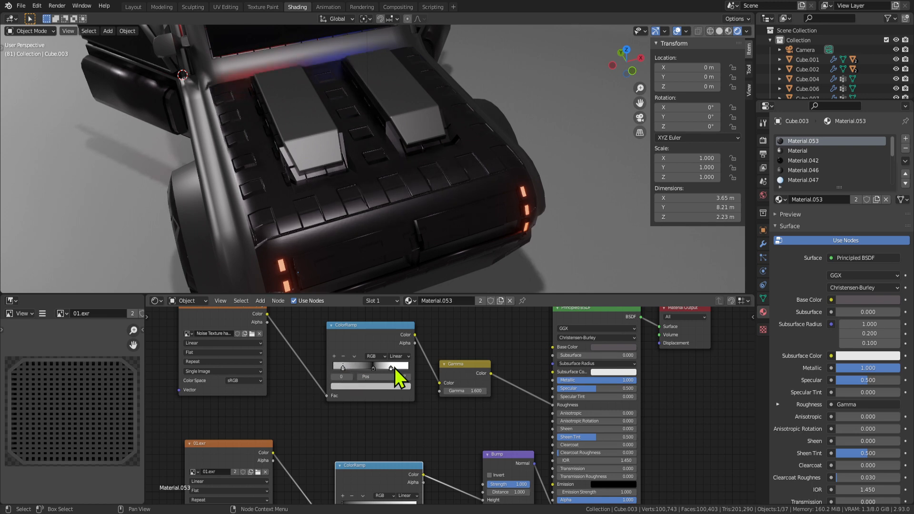
scroll(374, 210, up, 2)
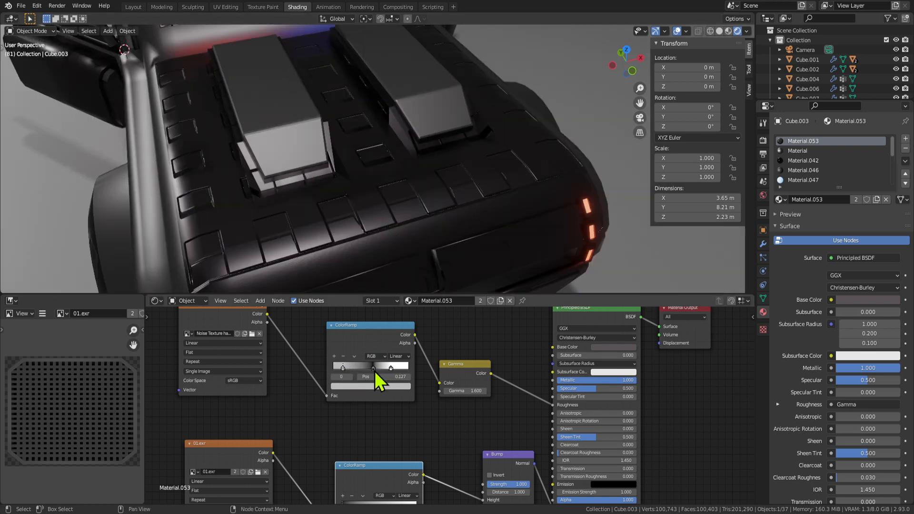
drag(374, 371, 345, 371)
Enlarge the 3D view, move the first ColorRamp stop to 0.082, and lower Gamma to 0.900.
middle_drag(347, 266, 437, 161)
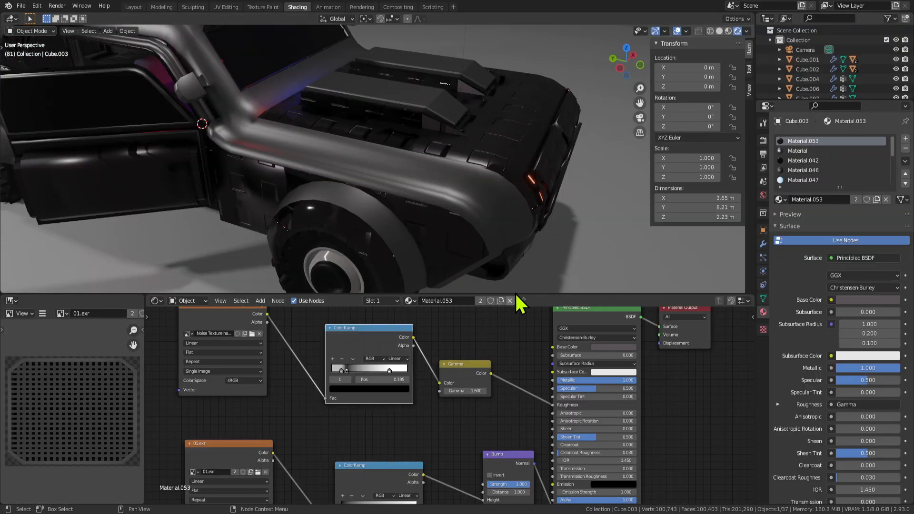
mouse_move(516, 293)
mouse_down()
mouse_move(508, 362)
mouse_move(523, 299)
mouse_up()
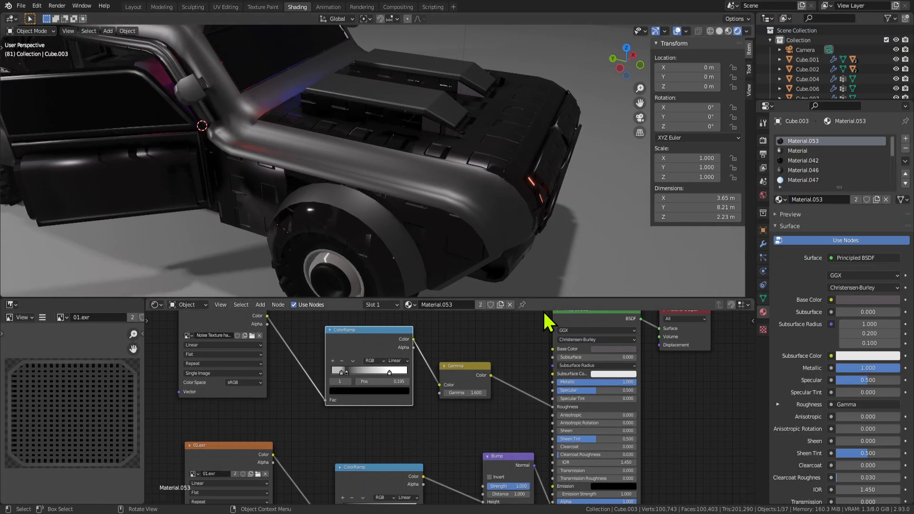
scroll(374, 357, up, 1)
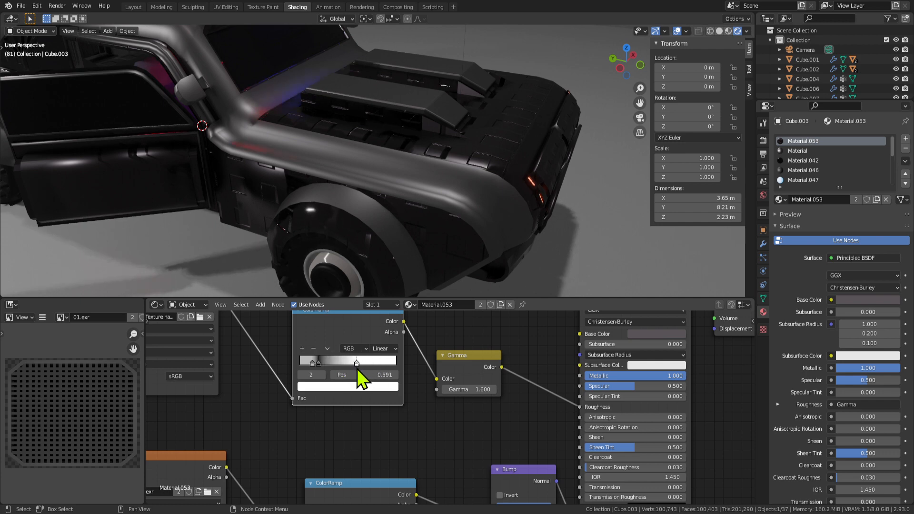
mouse_move(312, 364)
mouse_down()
mouse_move(296, 362)
mouse_move(303, 362)
mouse_up()
middle_drag(512, 214, 479, 220)
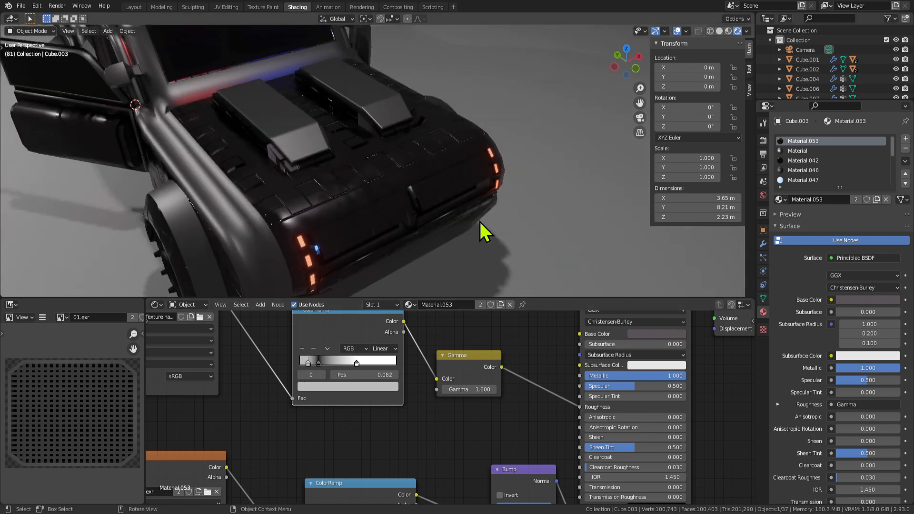
scroll(449, 405, up, 2)
drag(472, 386, 455, 387)
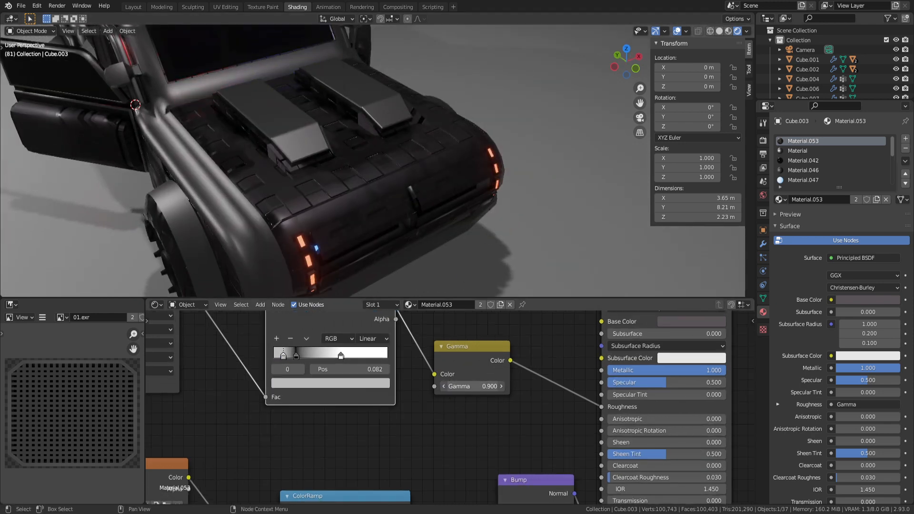
scroll(504, 414, up, 3)
middle_drag(418, 238, 421, 190)
Inspect the car body in Edit Mode from several angles with the 3D view maximized.
key(Tab)
key(Tab)
scroll(450, 399, down, 3)
shift+scroll(533, 452, down, 4)
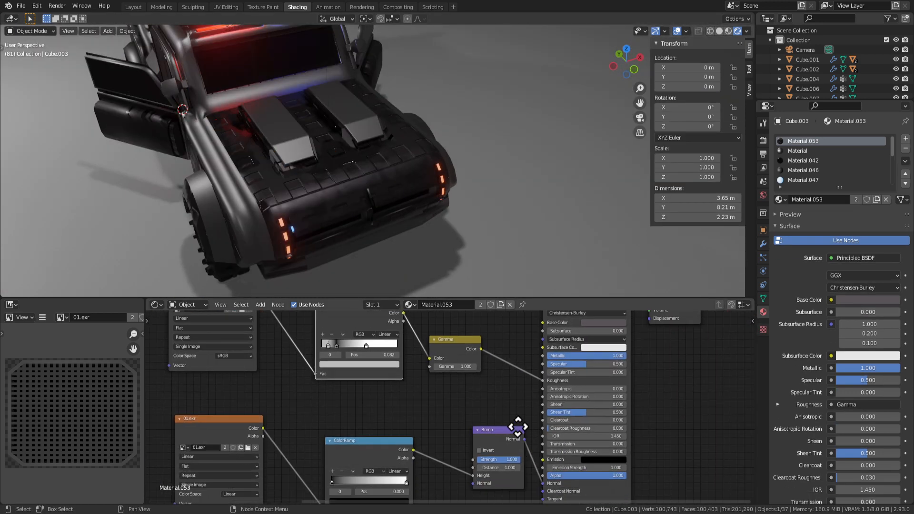
scroll(388, 221, up, 5)
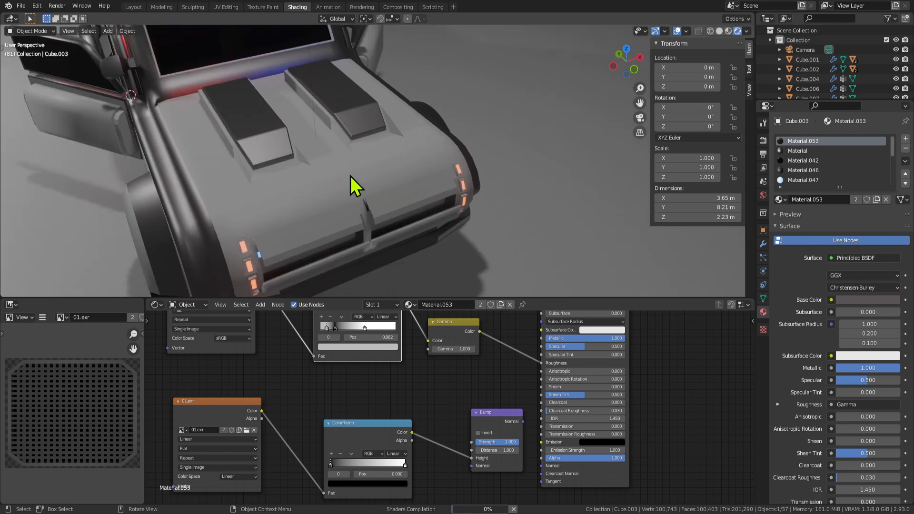
scroll(329, 159, down, 4)
middle_drag(374, 164, 506, 142)
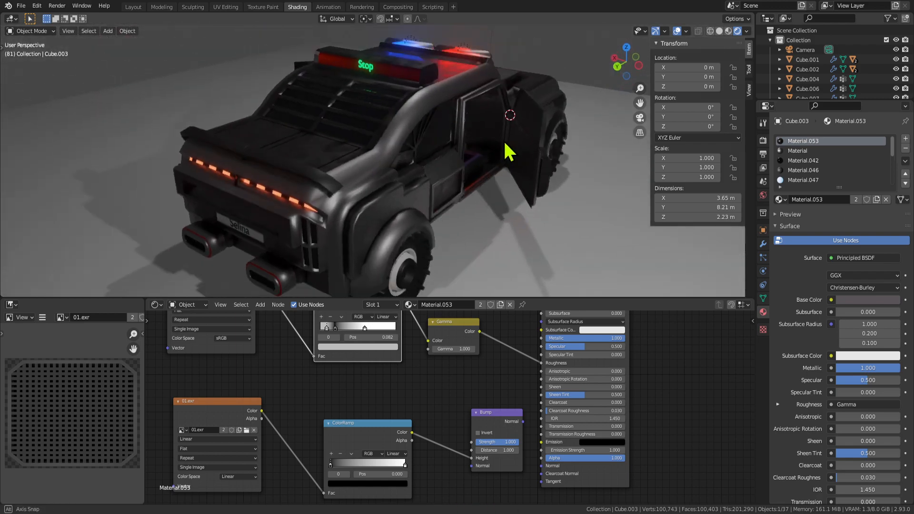
scroll(429, 167, up, 2)
mouse_move(429, 168)
middle_down()
mouse_move(506, 174)
mouse_move(418, 159)
mouse_move(433, 167)
mouse_move(321, 165)
mouse_move(425, 175)
mouse_move(461, 192)
mouse_move(434, 232)
mouse_move(479, 249)
mouse_move(570, 255)
mouse_move(564, 280)
mouse_move(498, 231)
mouse_move(430, 232)
mouse_move(442, 253)
mouse_move(508, 253)
middle_up()
key(ctrl+space)
key(ctrl+space)
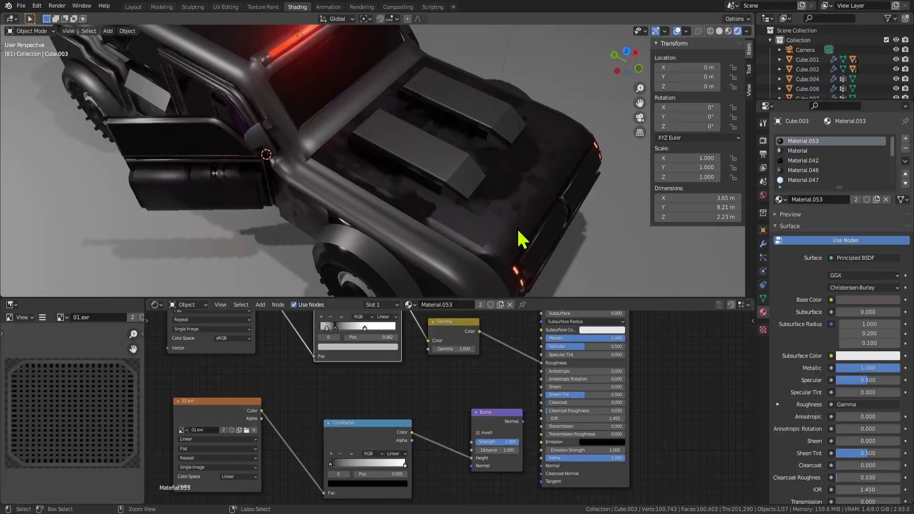
scroll(471, 236, up, 5)
scroll(471, 235, up, 2)
Set Gamma to 1.400, ramp stops to 0.173 and 0.473, and link Gamma to Metallic.
drag(453, 349, 471, 349)
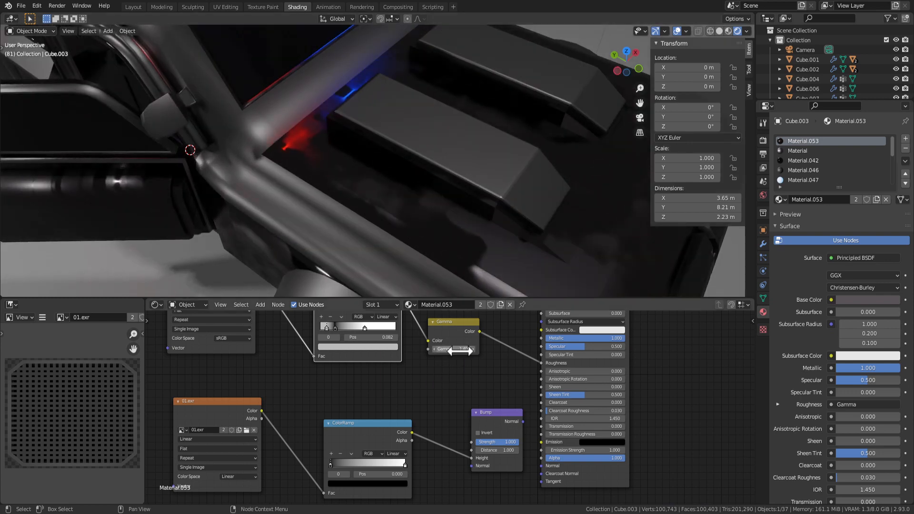
mouse_move(335, 328)
mouse_down()
mouse_move(322, 329)
mouse_move(351, 329)
mouse_up()
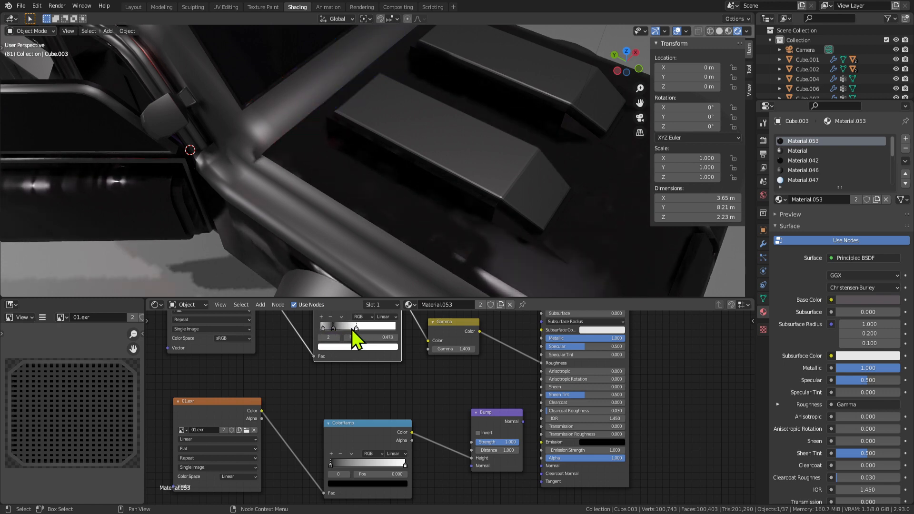
middle_drag(434, 340, 377, 360)
drag(423, 353, 486, 344)
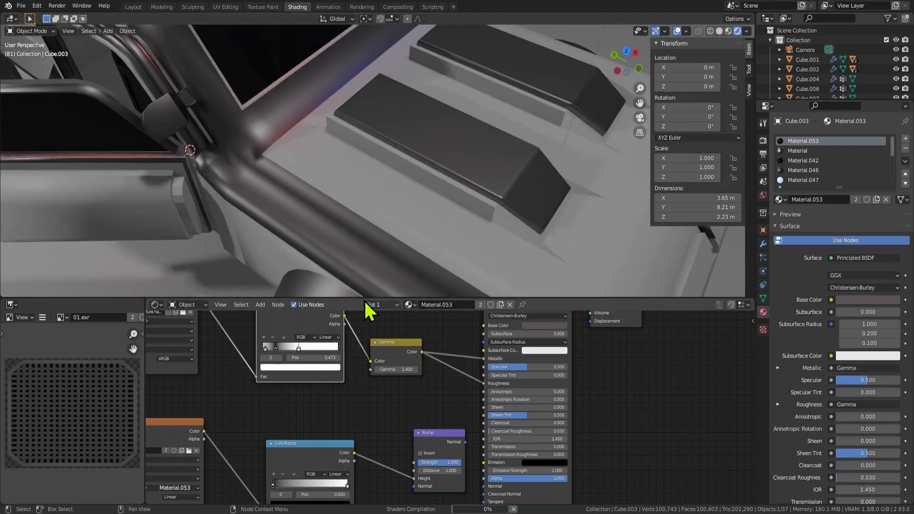
Lower Gamma to 0.200 and move ColorRamp stops to 0.909 and 0.105.
scroll(485, 231, down, 5)
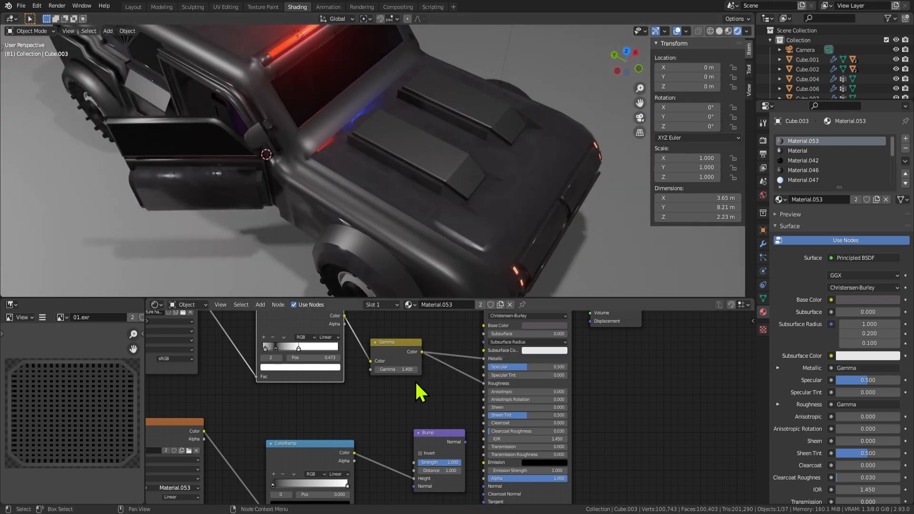
scroll(419, 392, up, 1)
drag(385, 359, 365, 360)
drag(259, 333, 301, 333)
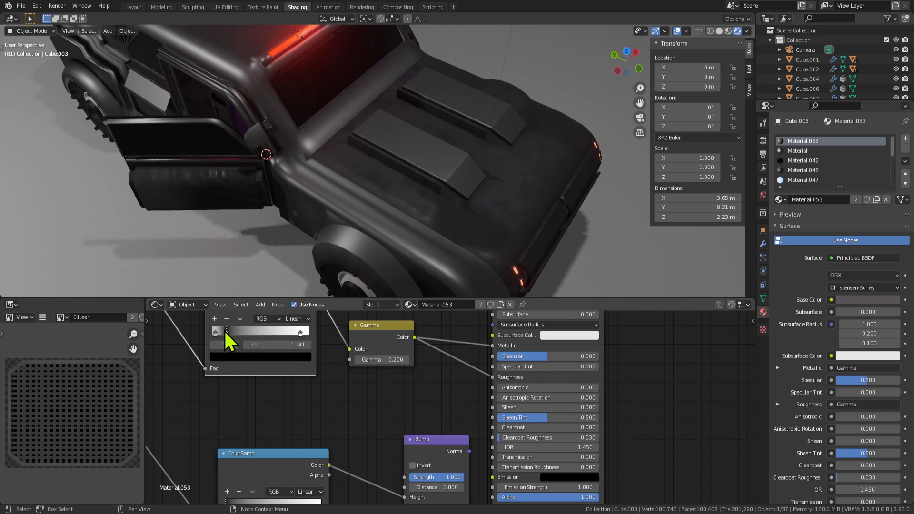
drag(224, 331, 221, 332)
scroll(378, 360, up, 1)
middle_drag(378, 361, 356, 410)
middle_drag(469, 164, 420, 224)
middle_drag(566, 349, 544, 387)
click(545, 387)
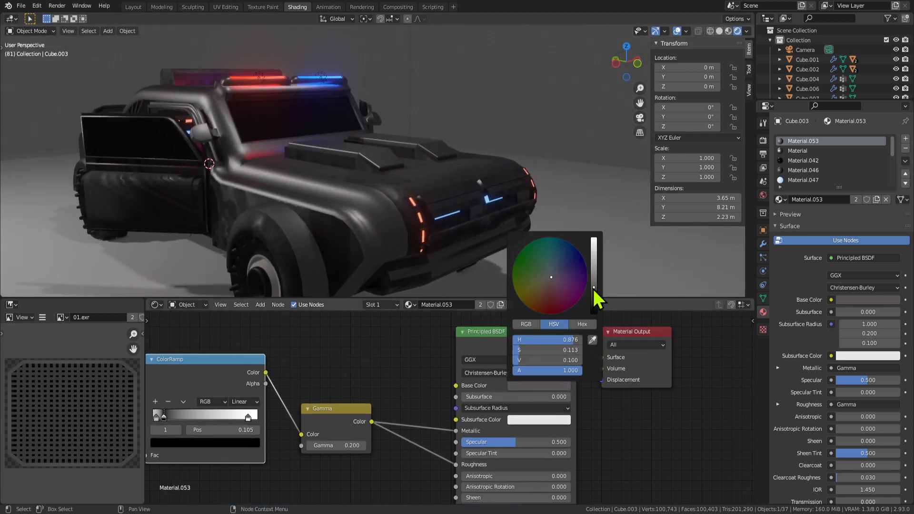
drag(594, 289, 594, 310)
middle_drag(524, 226, 569, 184)
key(ctrl+space)
scroll(437, 201, up, 4)
scroll(469, 230, up, 3)
scroll(467, 227, down, 4)
middle_drag(455, 219, 475, 253)
shift+middle_drag(230, 250, 476, 204)
scroll(509, 217, up, 3)
middle_drag(560, 228, 457, 238)
middle_drag(479, 208, 396, 144)
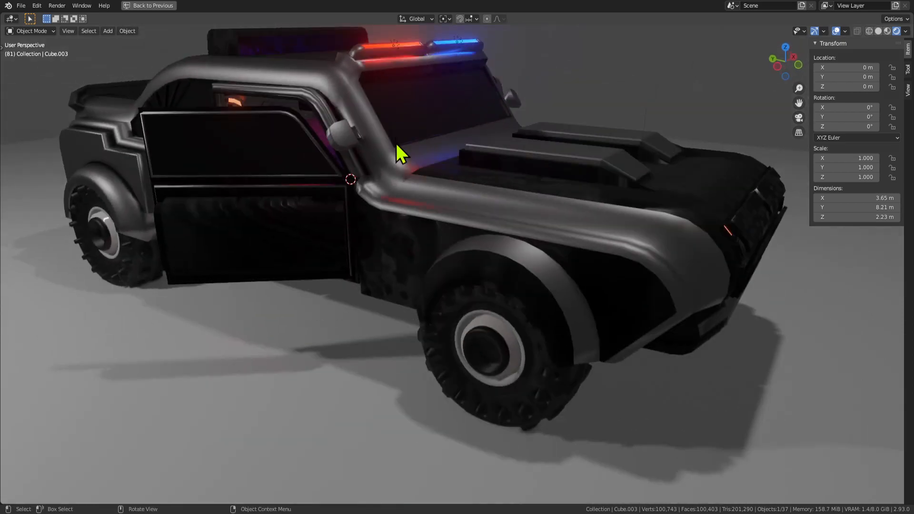
mouse_move(495, 170)
middle_down()
mouse_move(446, 191)
mouse_move(405, 233)
mouse_move(563, 224)
mouse_move(590, 249)
mouse_move(473, 277)
mouse_move(426, 261)
middle_up()
key(ctrl+space)
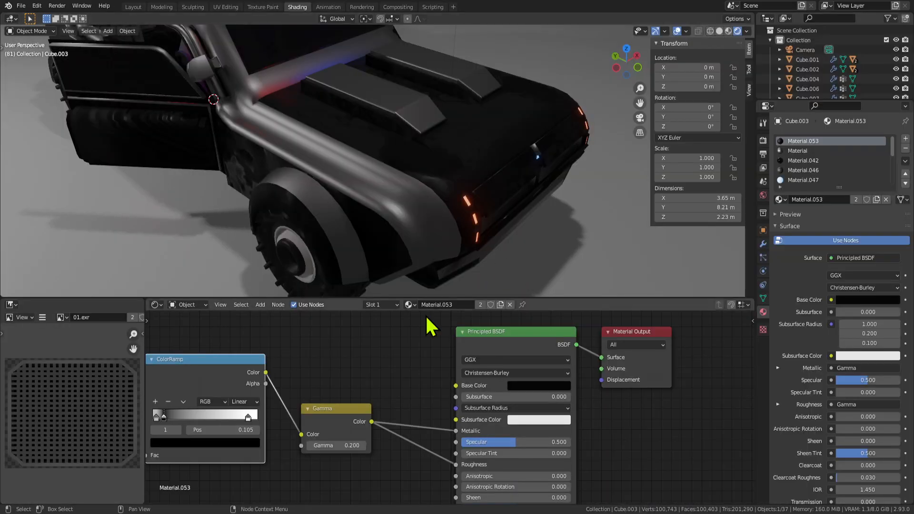
scroll(333, 381, down, 8)
middle_drag(288, 389, 433, 369)
scroll(329, 404, up, 1)
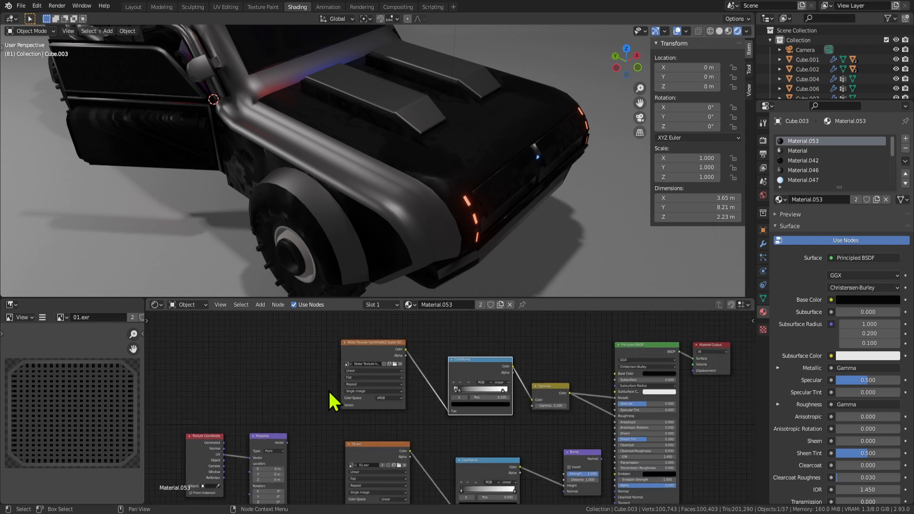
scroll(404, 152, up, 2)
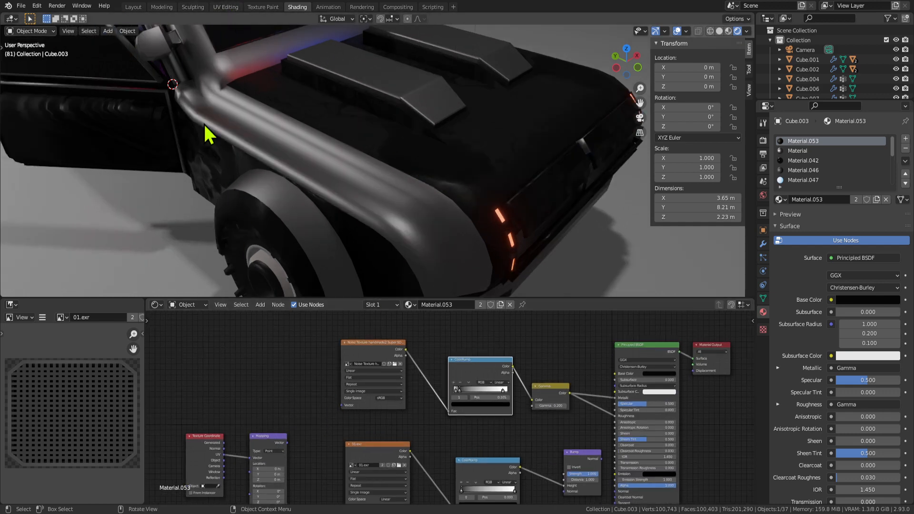
Switch to UV Editing and display the noise texture image behind the UVs.
click(226, 6)
scroll(252, 286, down, 5)
scroll(554, 284, up, 3)
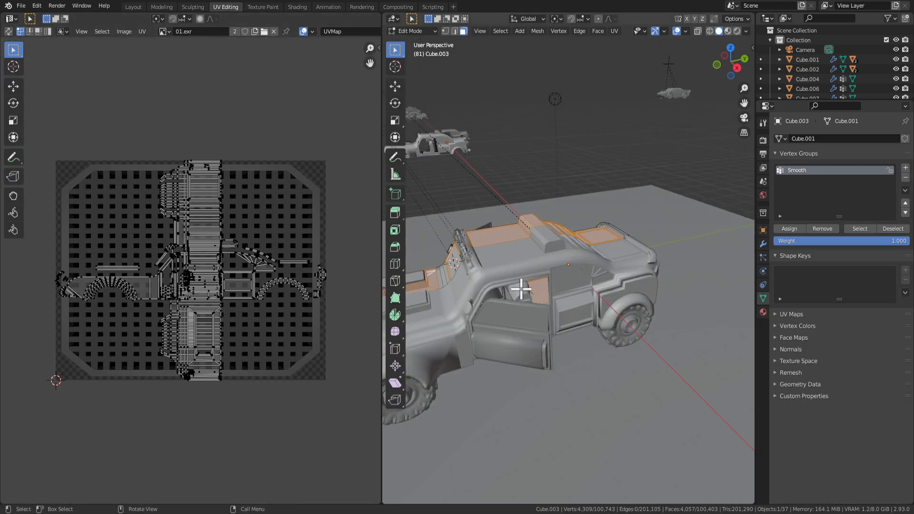
click(164, 32)
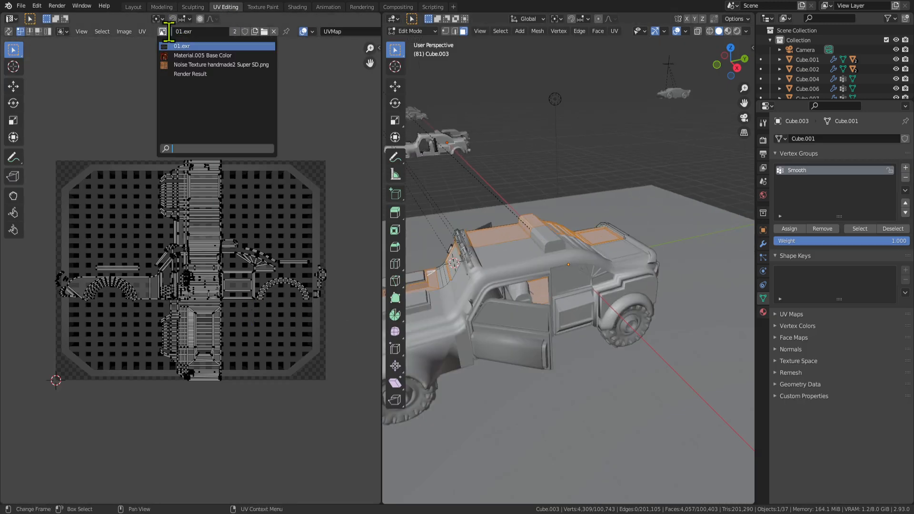
click(174, 68)
scroll(185, 304, up, 8)
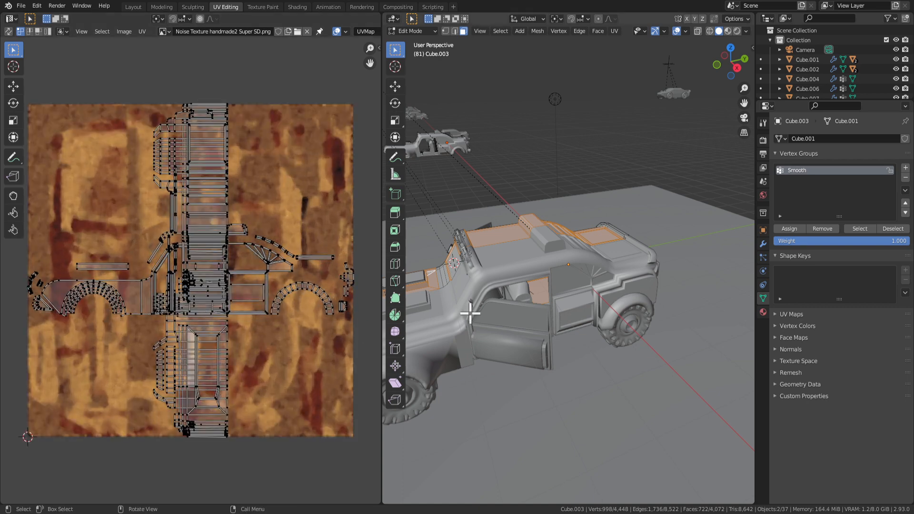
middle_drag(470, 312, 496, 300)
scroll(496, 300, down, 3)
Select all body UVs, preview in rendered shading, and scale the UVs up.
key(a)
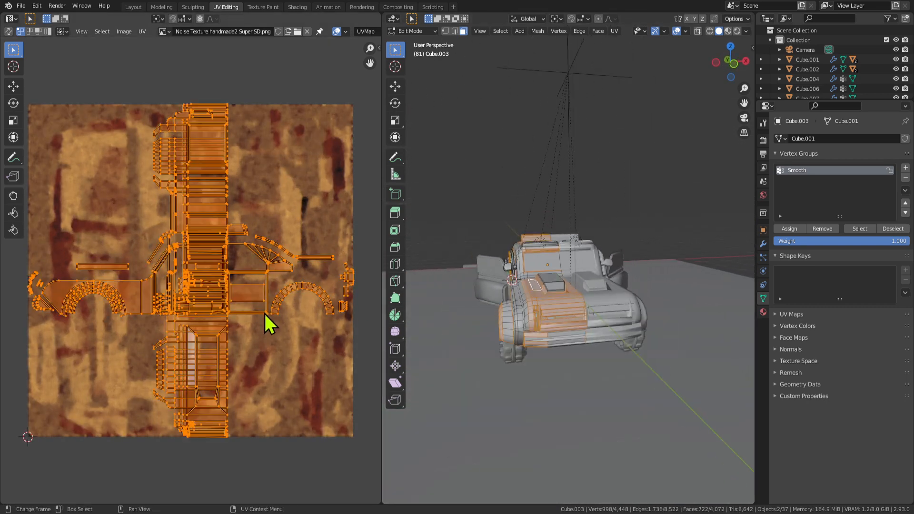
click(737, 32)
mouse_move(598, 305)
middle_down()
mouse_move(563, 332)
mouse_move(594, 291)
mouse_move(595, 312)
middle_up()
scroll(594, 291, up, 6)
scroll(595, 312, down, 6)
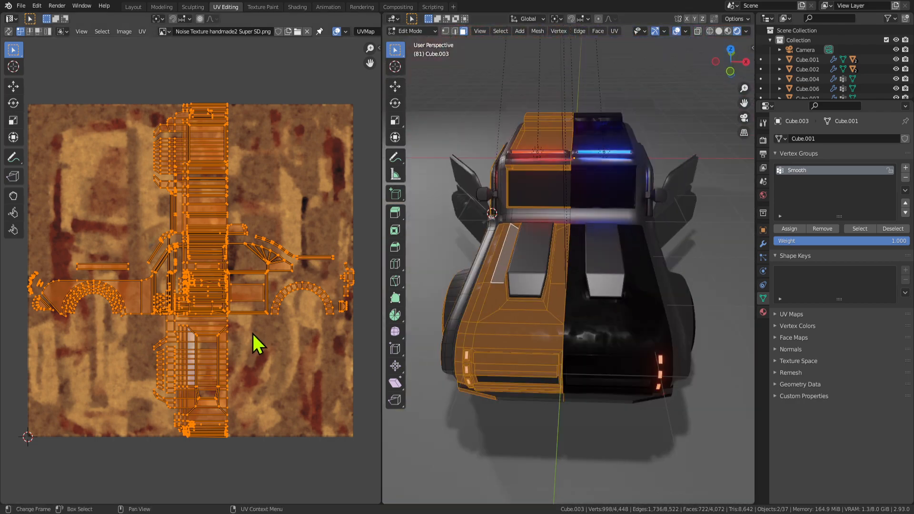
key(s)
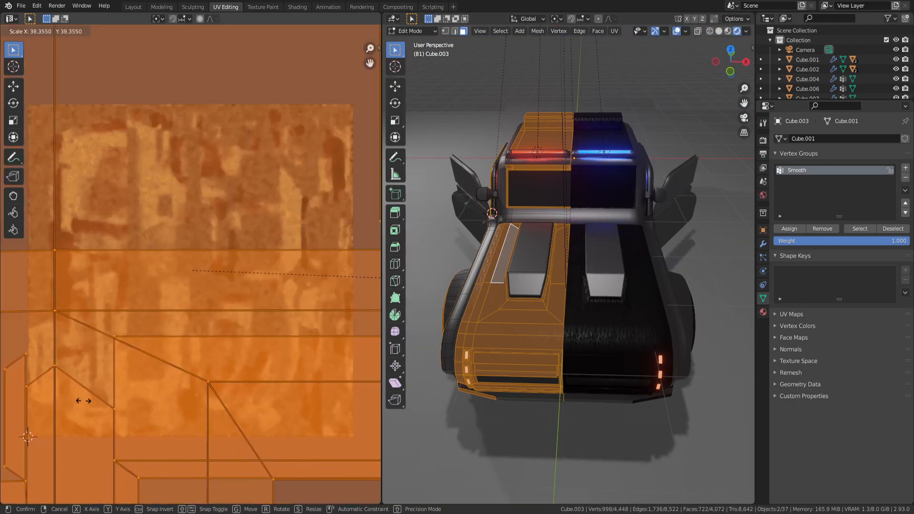
right_click(188, 339)
key(s)
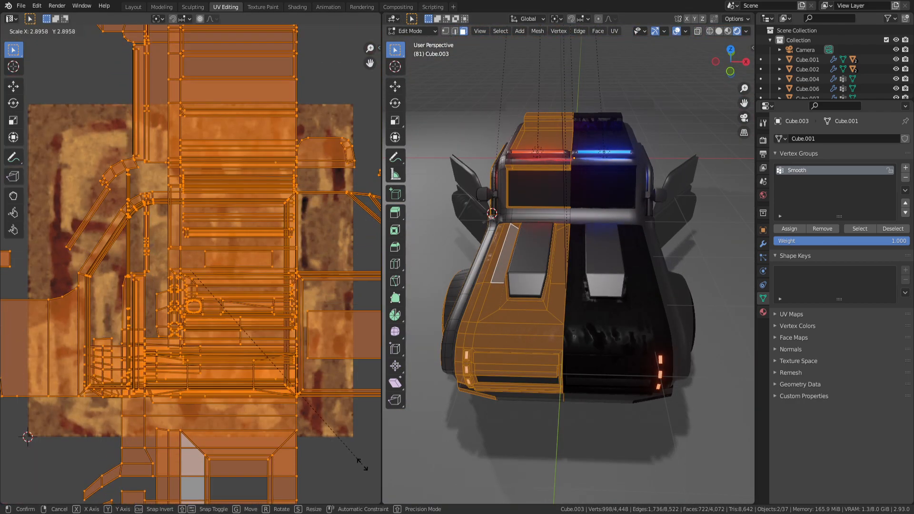
click(362, 464)
middle_drag(610, 375, 585, 327)
Re-unwrap the body faces with Cube Projection, then go back to the Shading workspace.
key(Tab)
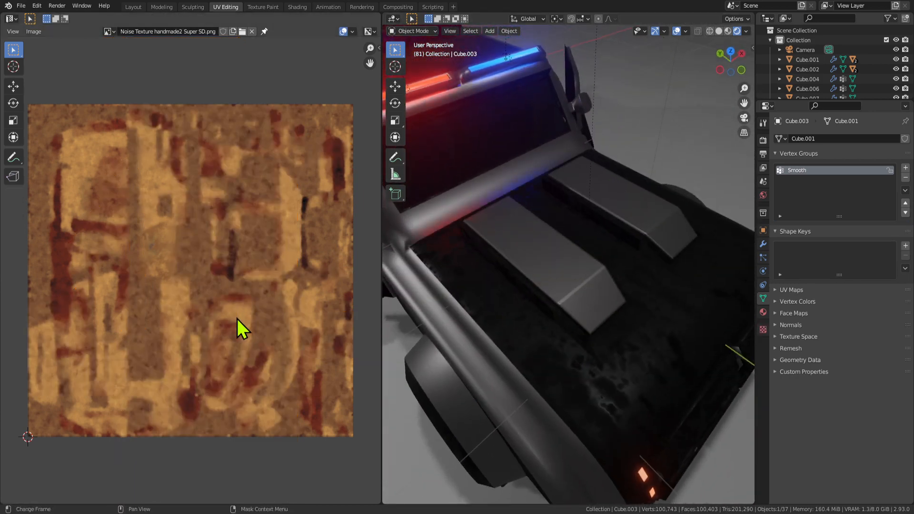
key(Tab)
right_click(623, 325)
mouse_move(631, 330)
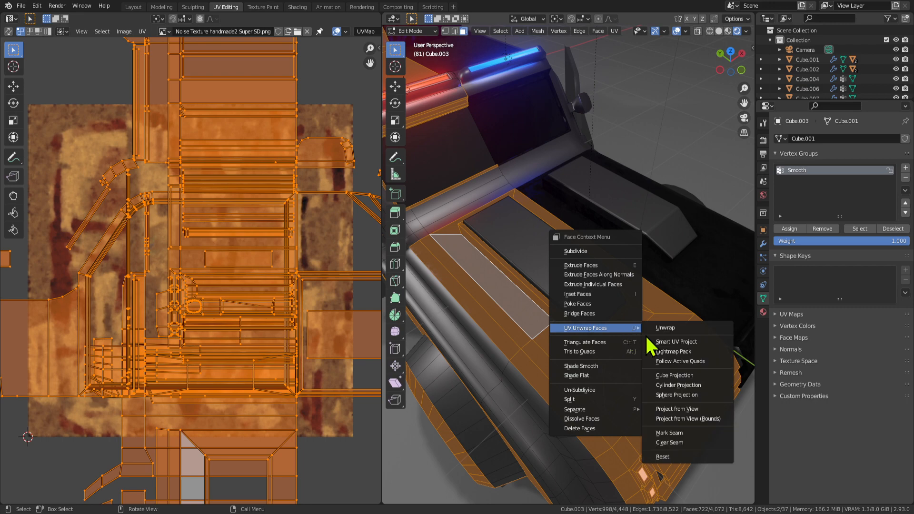
click(673, 376)
scroll(249, 334, down, 2)
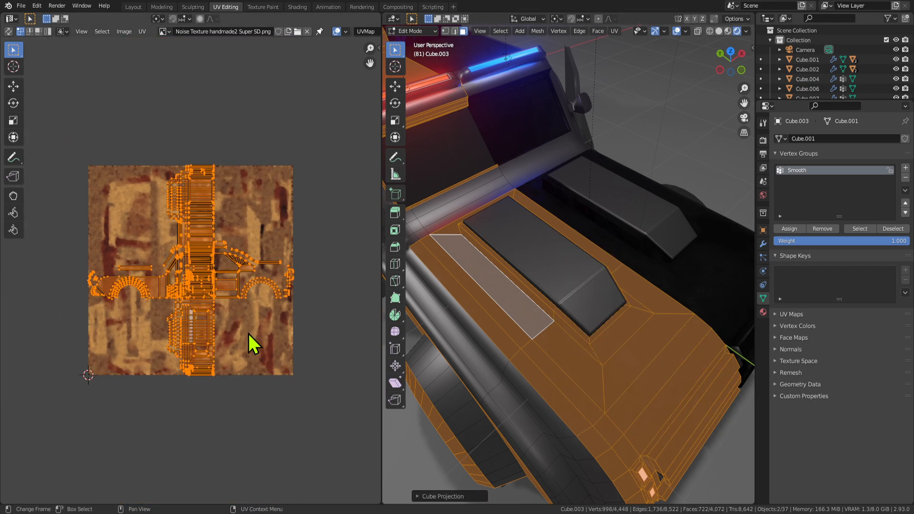
key(Tab)
scroll(527, 324, down, 5)
middle_drag(562, 359, 453, 191)
click(298, 7)
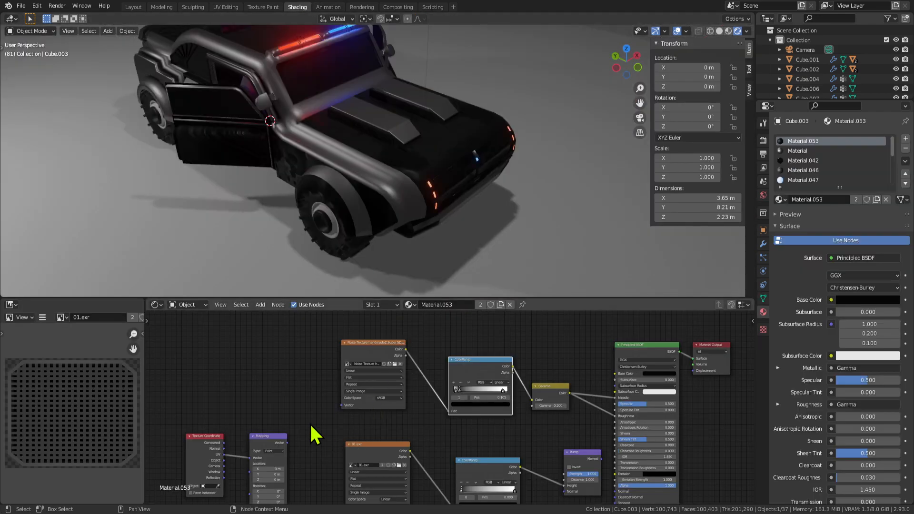
Move the Mapping node higher and save the file as Car Selina5.blend.
middle_drag(310, 425, 318, 388)
mouse_move(274, 400)
mouse_down()
mouse_move(270, 363)
mouse_move(356, 376)
mouse_up()
scroll(422, 185, up, 5)
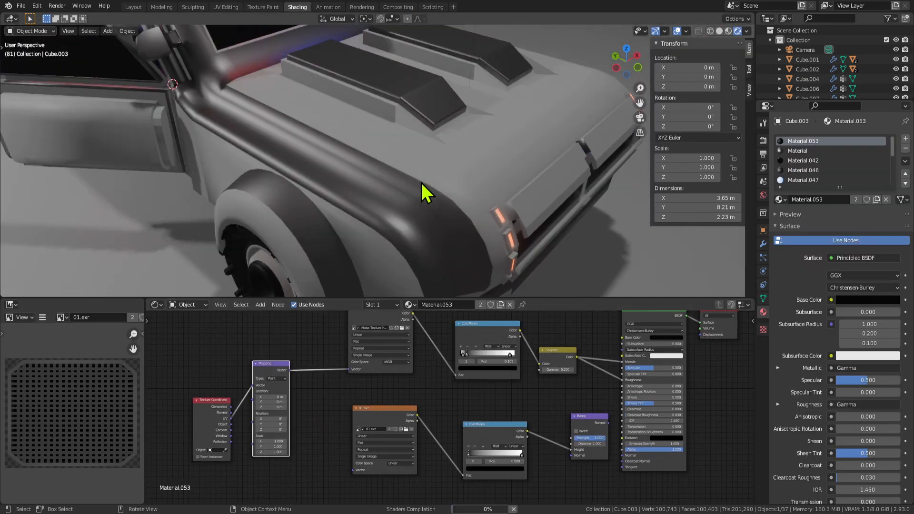
mouse_move(476, 170)
middle_down()
mouse_move(406, 187)
mouse_move(394, 149)
mouse_move(427, 214)
mouse_move(430, 204)
middle_up()
key(ctrl+s)
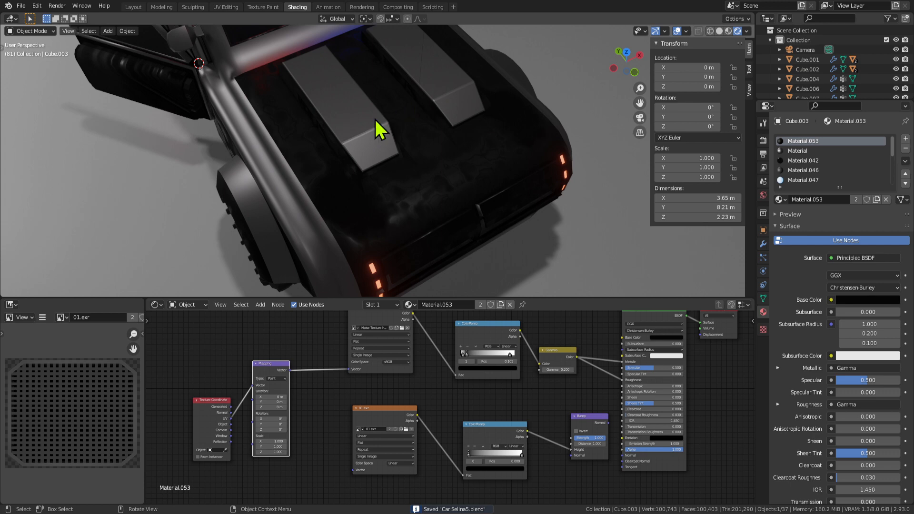
Hide the viewport sidebar and show the noise texture in the image preview.
key(n)
drag(567, 299, 539, 313)
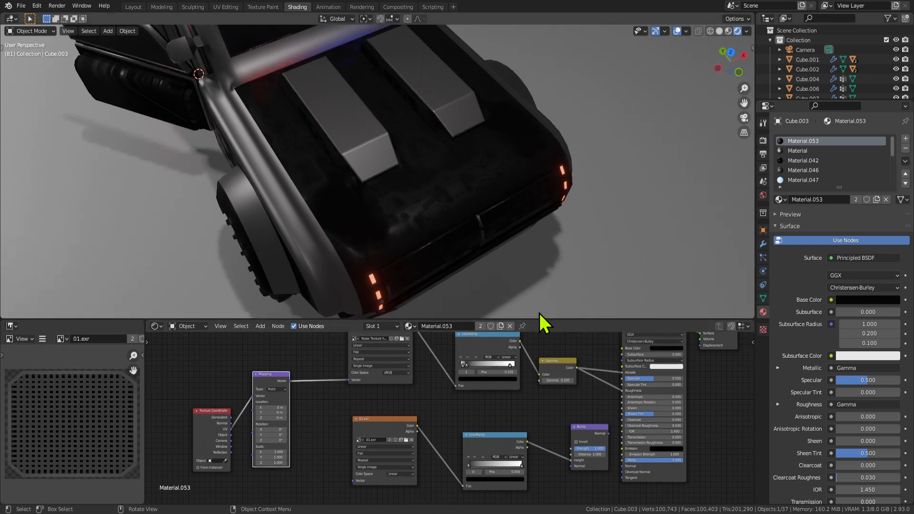
scroll(331, 445, up, 3)
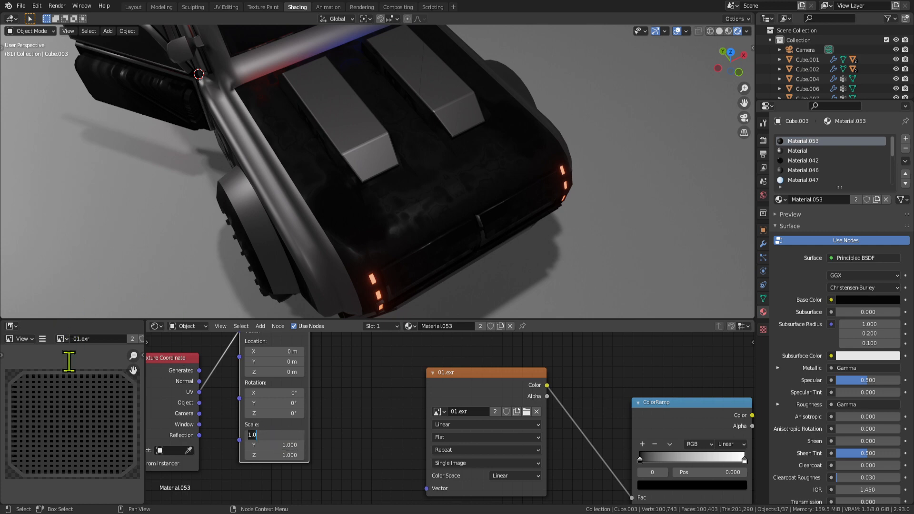
click(61, 338)
click(81, 373)
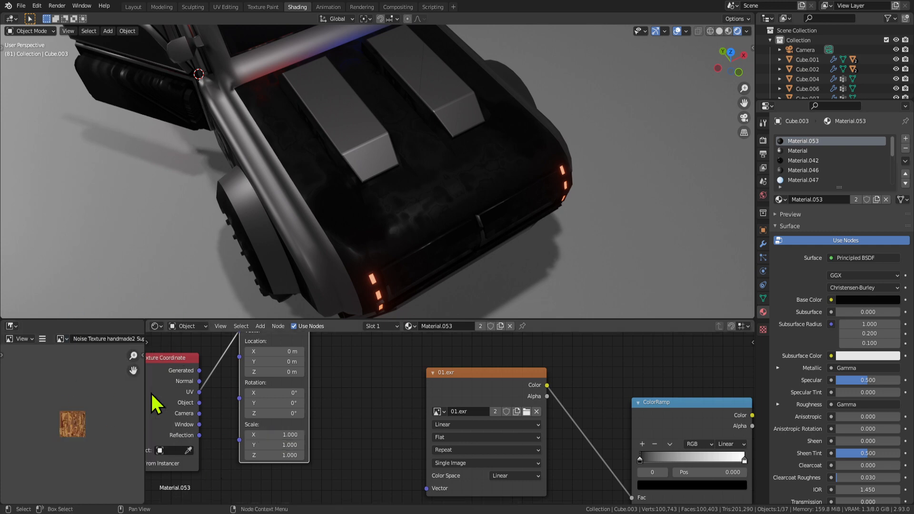
Set the Mapping node's X and Y scale to 5.
scroll(34, 462, up, 9)
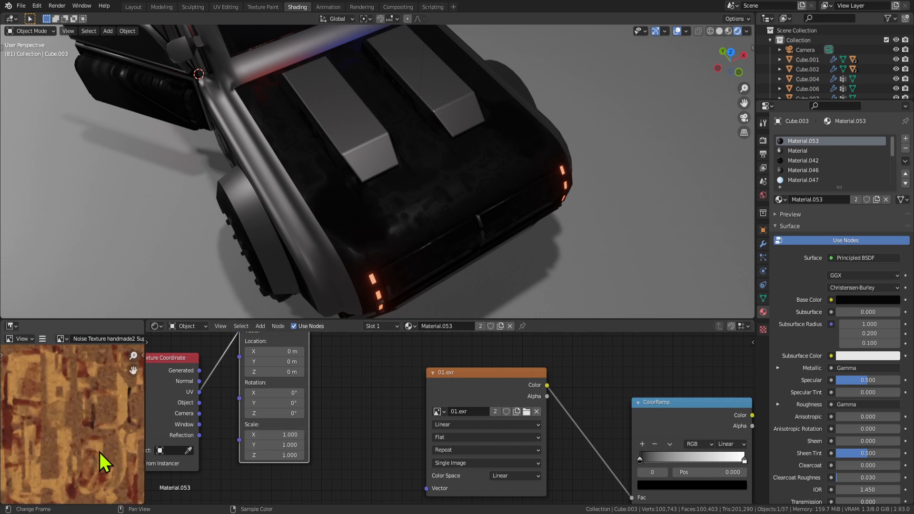
scroll(99, 452, down, 3)
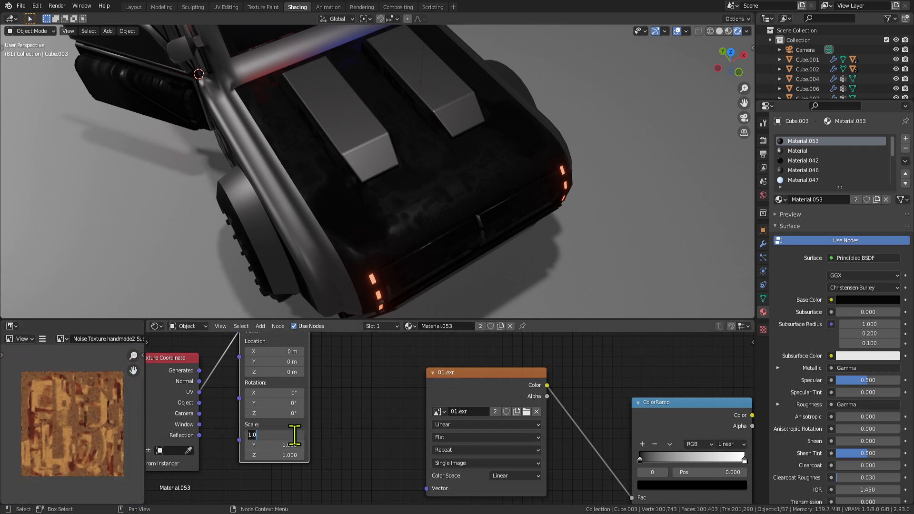
key(Return)
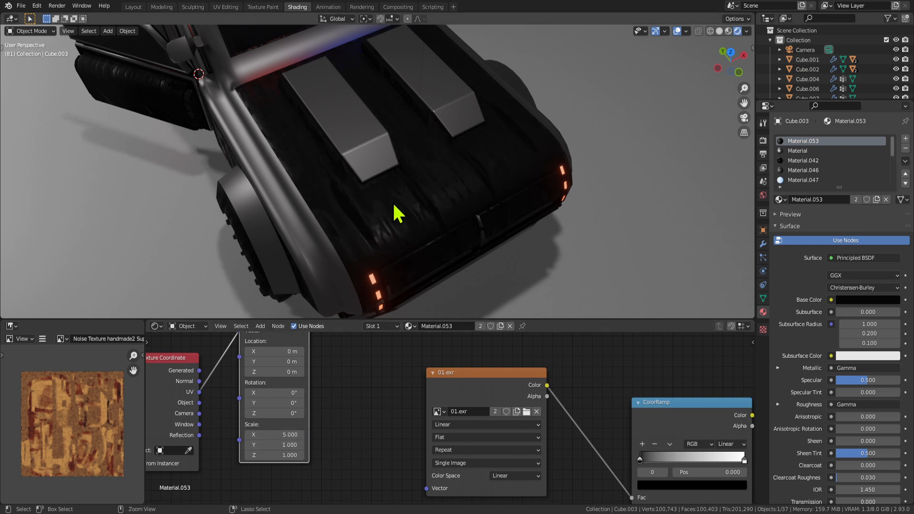
text(5.000)
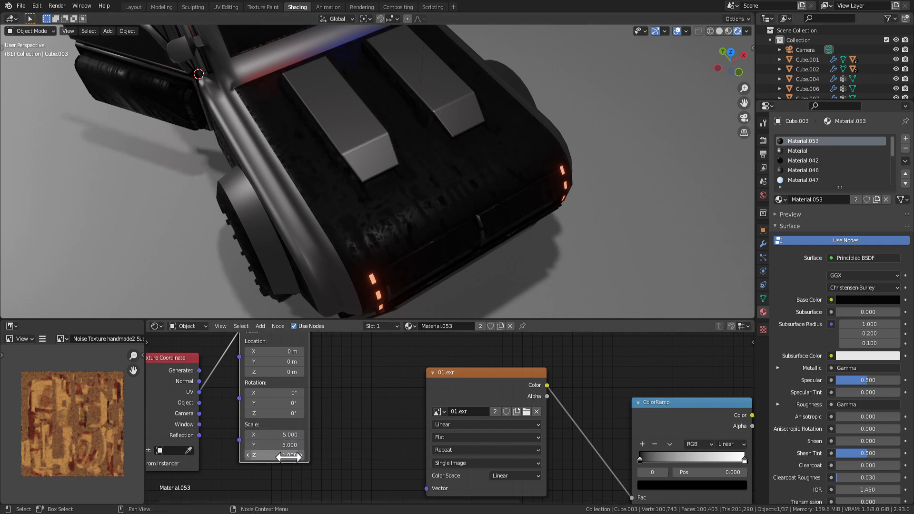
middle_drag(442, 309, 441, 226)
Bring the upper ColorRamp and Gamma nodes into view and slide the white stop left.
scroll(440, 226, up, 4)
middle_drag(591, 441, 310, 419)
scroll(310, 418, down, 3)
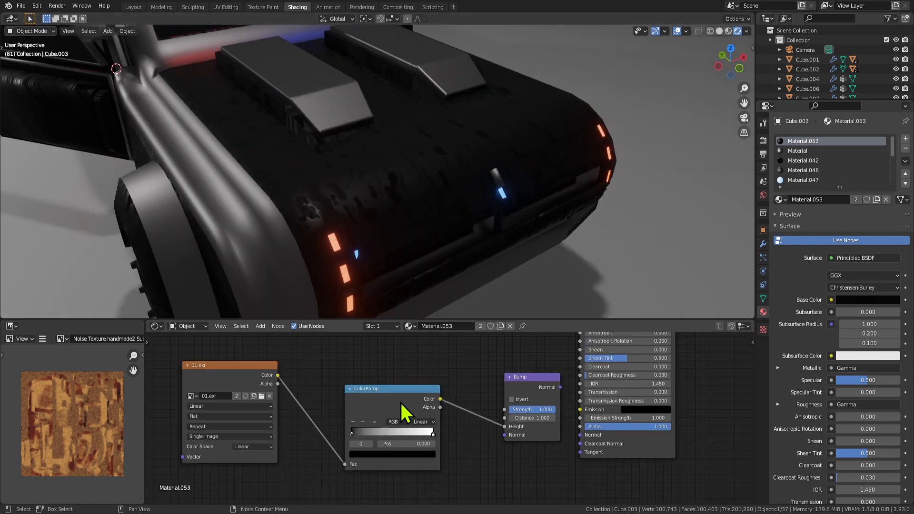
middle_drag(460, 394, 562, 412)
scroll(519, 407, down, 3)
scroll(475, 392, up, 4)
middle_drag(506, 336, 449, 420)
scroll(450, 420, up, 5)
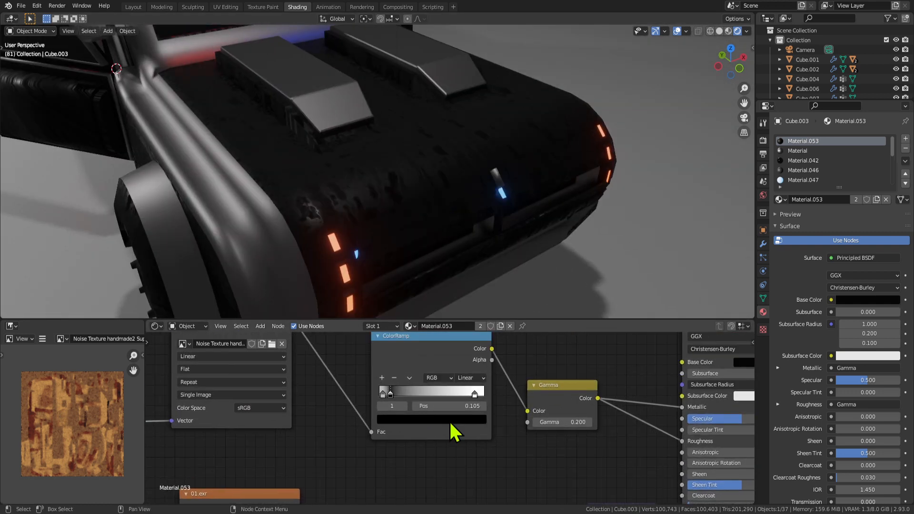
drag(482, 387, 376, 389)
Rewire the Gamma output link on the Principled BSDF's Metallic input.
middle_drag(524, 410, 439, 441)
scroll(440, 437, down, 3)
middle_drag(540, 438, 476, 438)
middle_drag(536, 459, 516, 428)
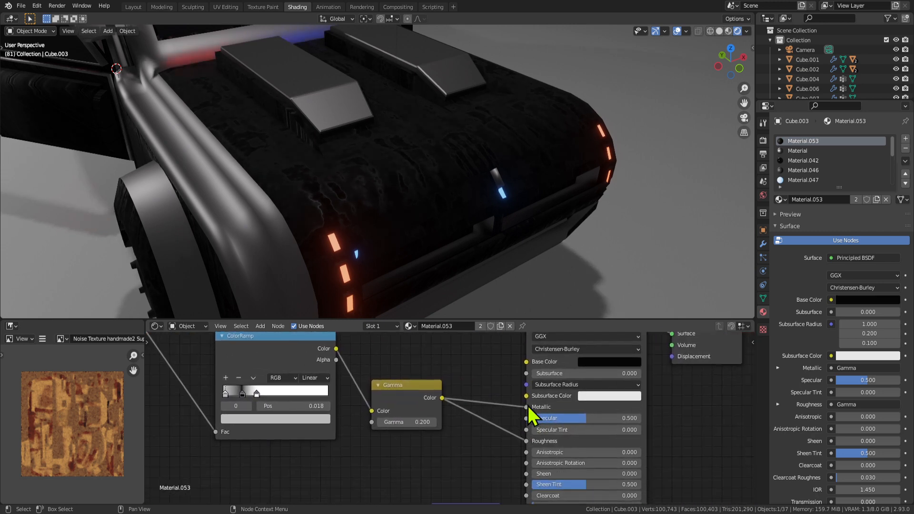
mouse_move(526, 408)
mouse_down()
mouse_move(511, 401)
mouse_move(526, 408)
mouse_up()
Check the selected faces in Edit Mode and shift the second ColorRamp stop to 0.223.
scroll(418, 204, up, 2)
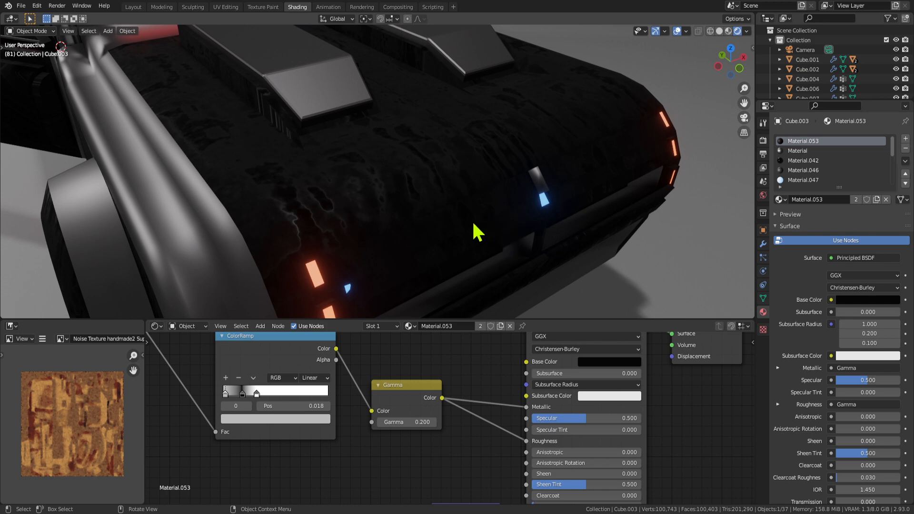
scroll(447, 214, down, 7)
scroll(406, 202, up, 3)
middle_drag(407, 202, 385, 229)
key(Tab)
key(Tab)
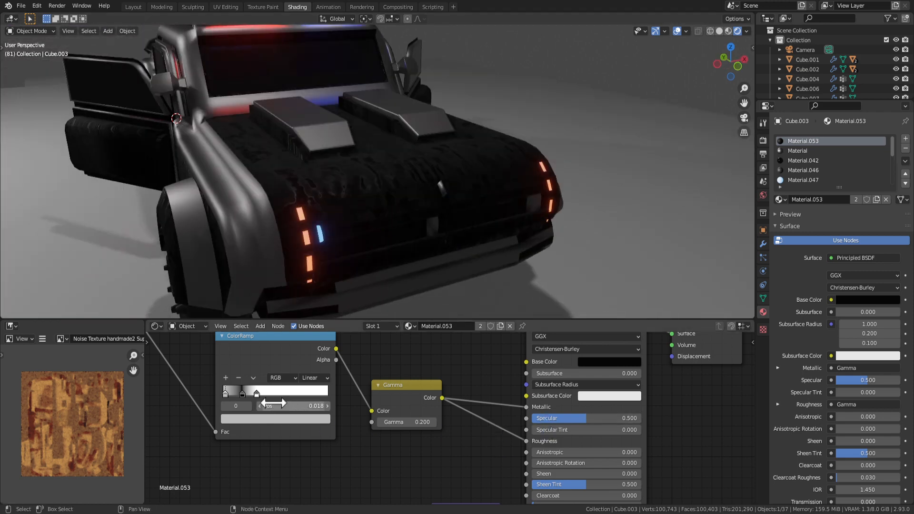
drag(246, 395, 247, 396)
middle_drag(354, 374, 275, 402)
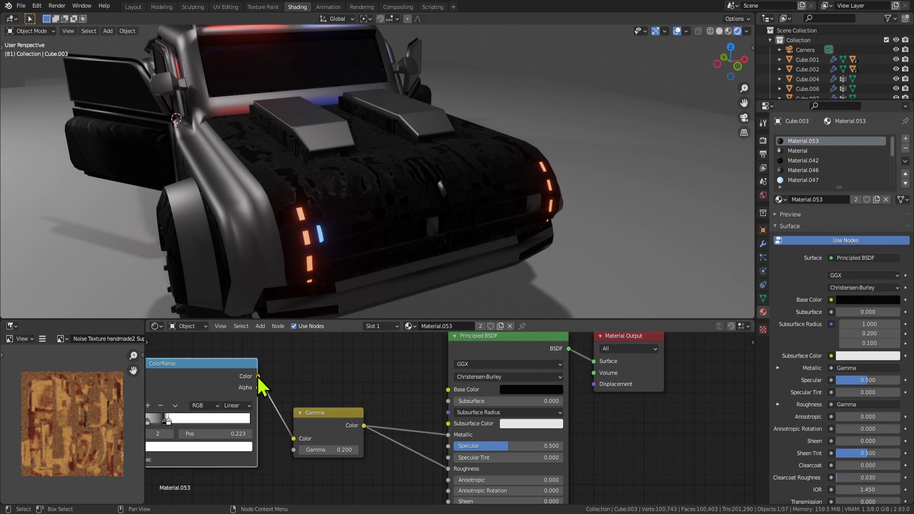
Feed the ColorRamp into Base Color, making the white stop orange and the left stop black.
drag(258, 376, 465, 401)
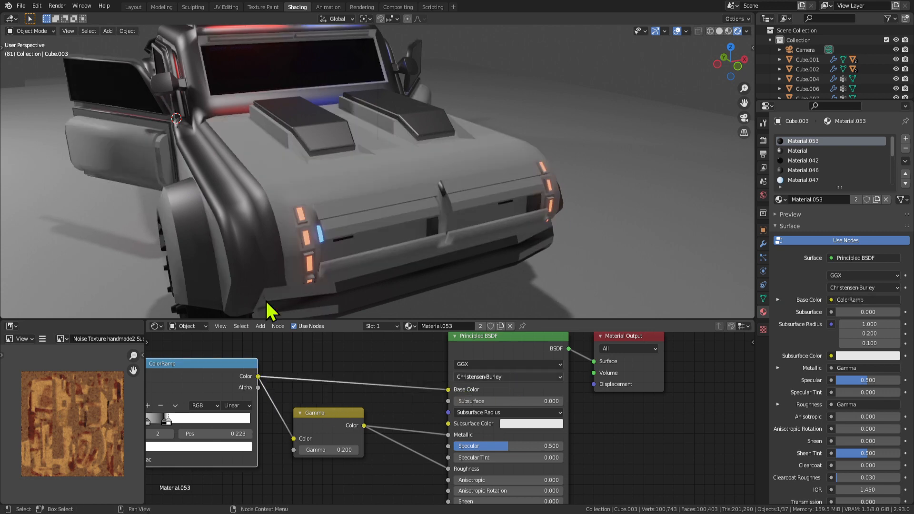
middle_drag(284, 416, 395, 413)
scroll(393, 413, up, 3)
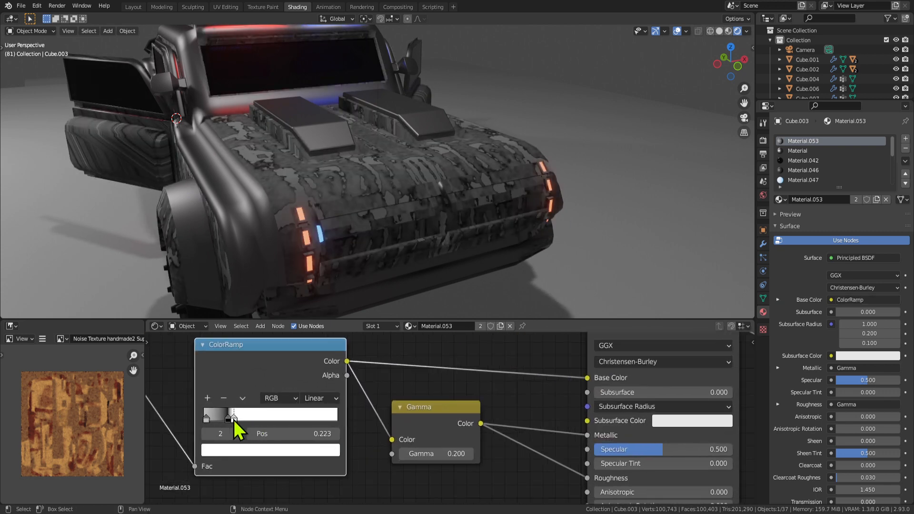
click(241, 449)
drag(272, 316, 238, 346)
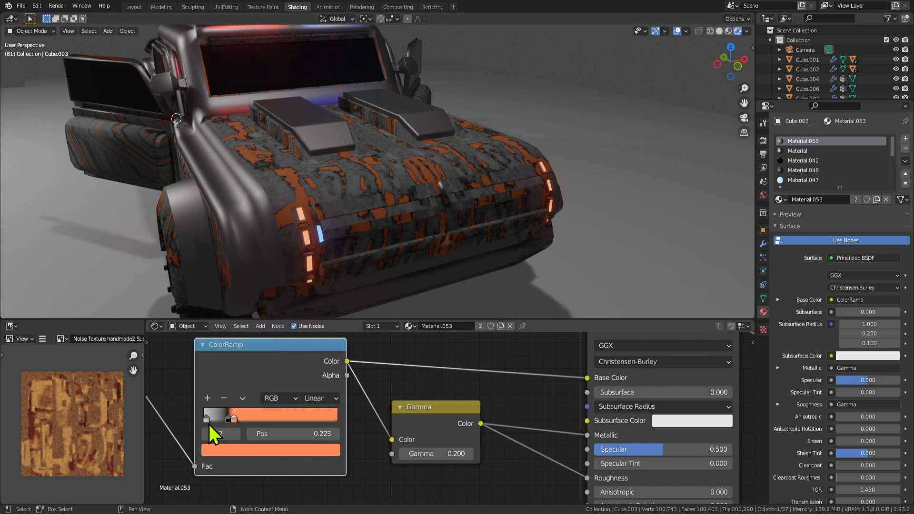
click(208, 419)
click(237, 452)
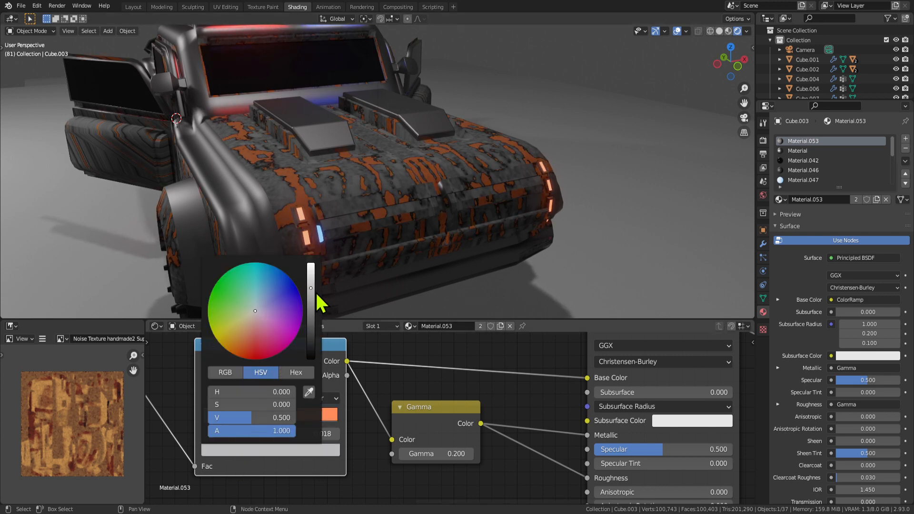
drag(311, 295, 312, 359)
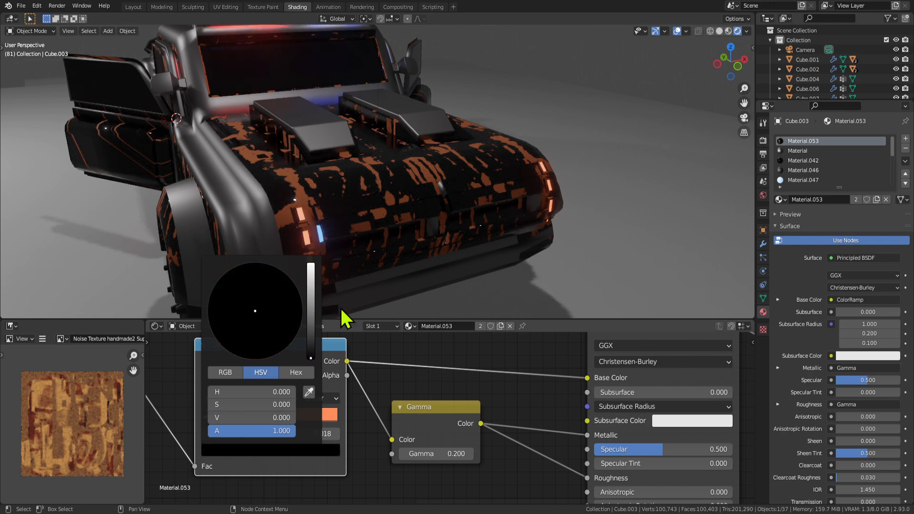
Retune the orange middle ColorRamp stop, settling it at position 0.173.
middle_drag(347, 305, 453, 261)
mouse_move(236, 422)
mouse_down()
mouse_move(287, 423)
mouse_move(227, 415)
mouse_up()
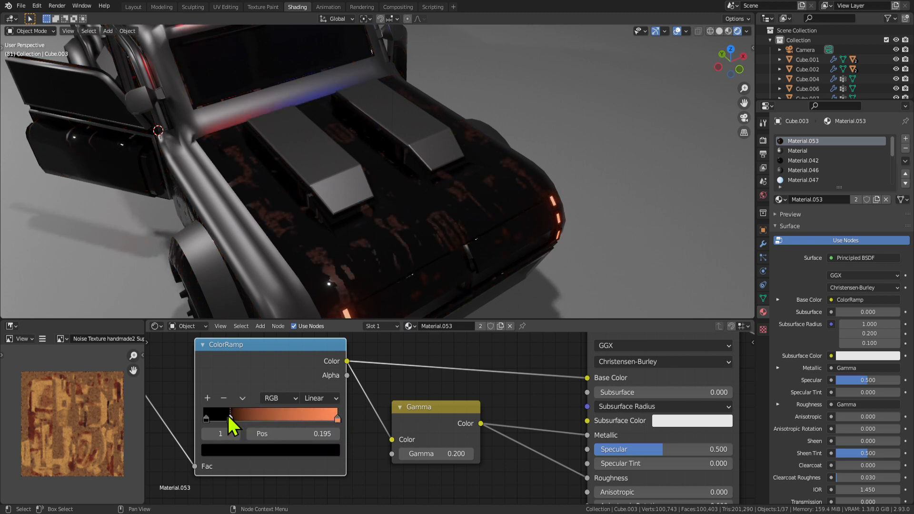
middle_drag(351, 286, 424, 271)
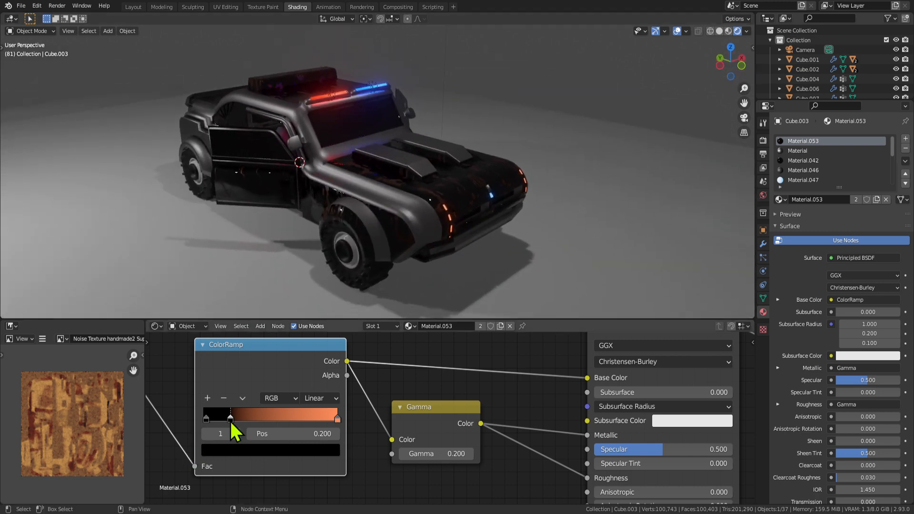
mouse_move(232, 422)
mouse_down()
mouse_move(250, 422)
mouse_move(226, 419)
mouse_up()
middle_drag(304, 267, 650, 226)
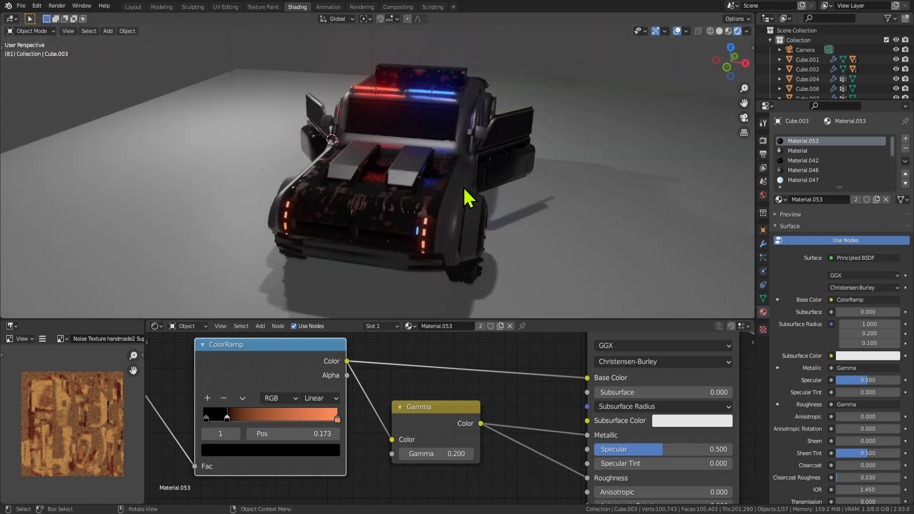
scroll(507, 218, up, 3)
middle_drag(464, 186, 449, 230)
shift+middle_drag(466, 279, 448, 241)
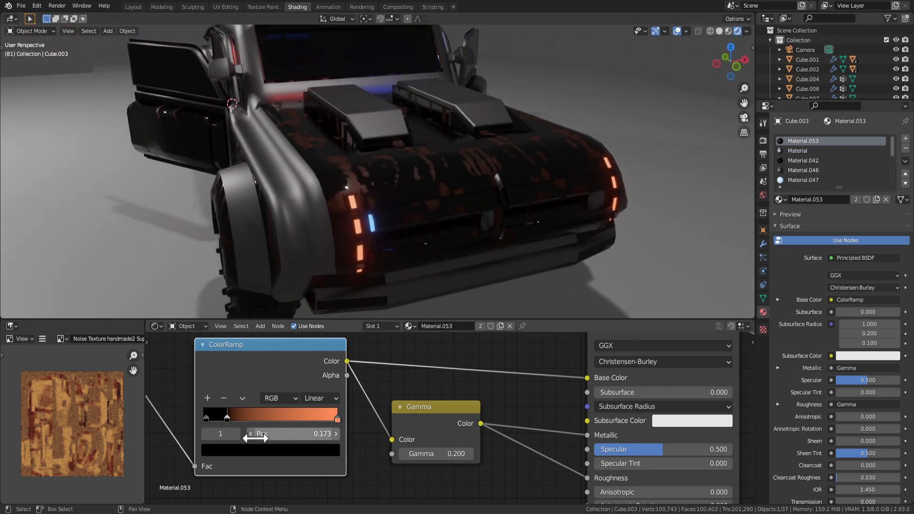
Lower Gamma to 0.001 and lighten the dark ramp stop to a dark grey.
drag(435, 453, 400, 453)
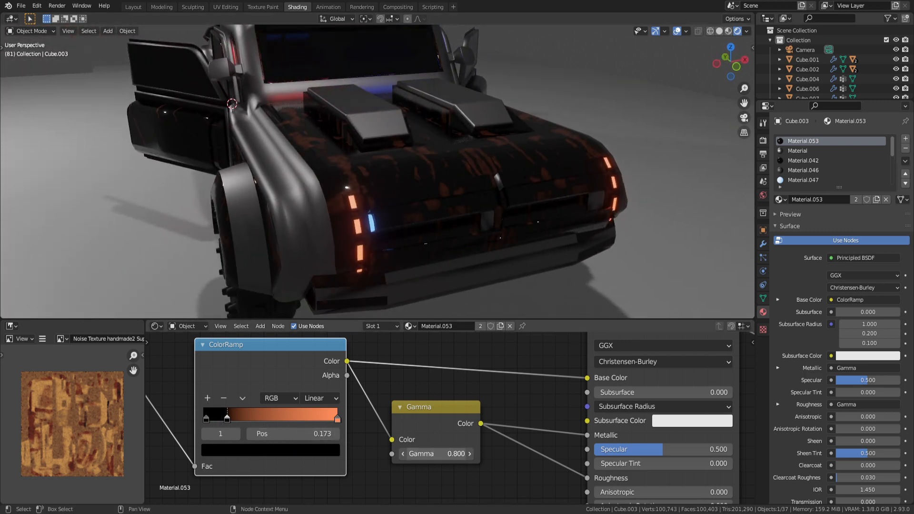
middle_drag(457, 285, 535, 249)
click(252, 450)
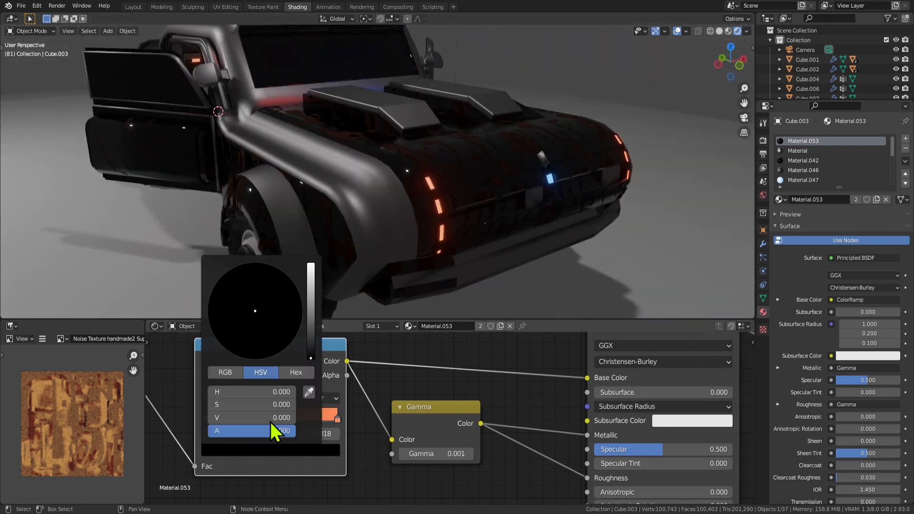
drag(312, 361, 311, 313)
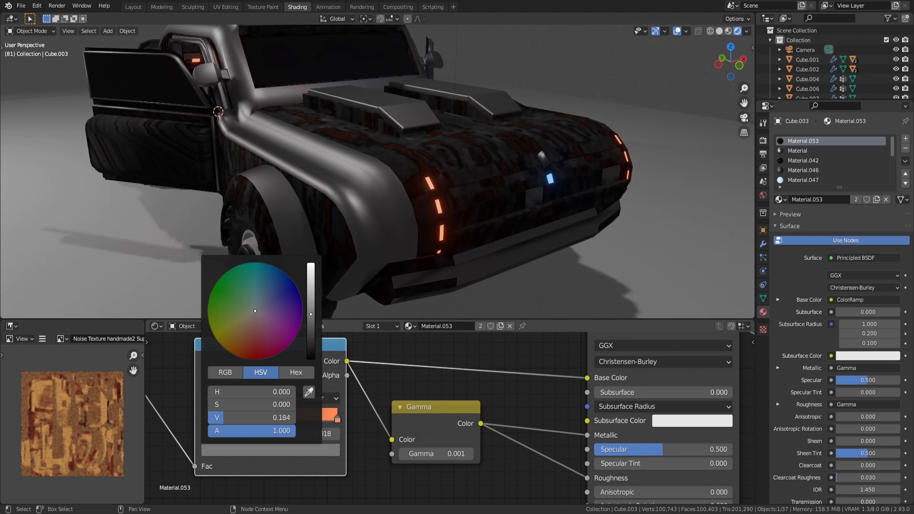
middle_drag(381, 228, 558, 226)
scroll(433, 416, down, 5)
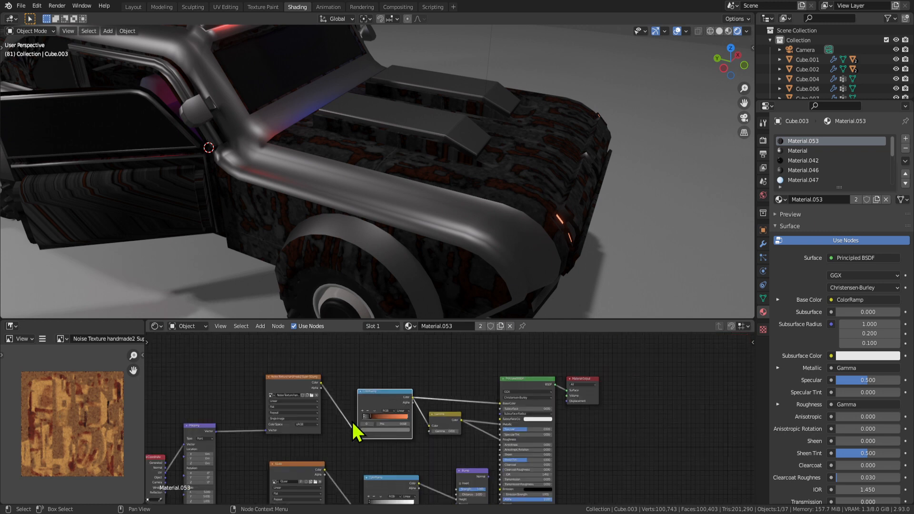
middle_drag(281, 429, 402, 373)
scroll(371, 397, up, 3)
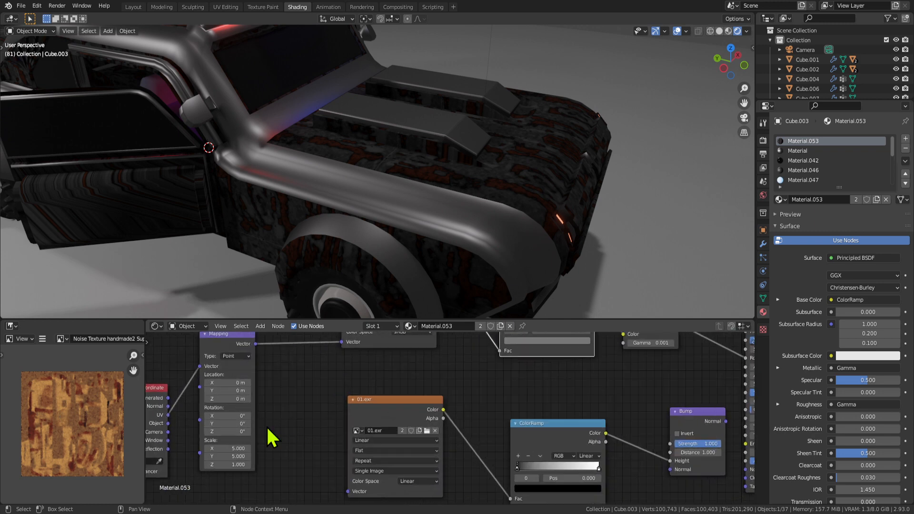
middle_drag(301, 382, 290, 425)
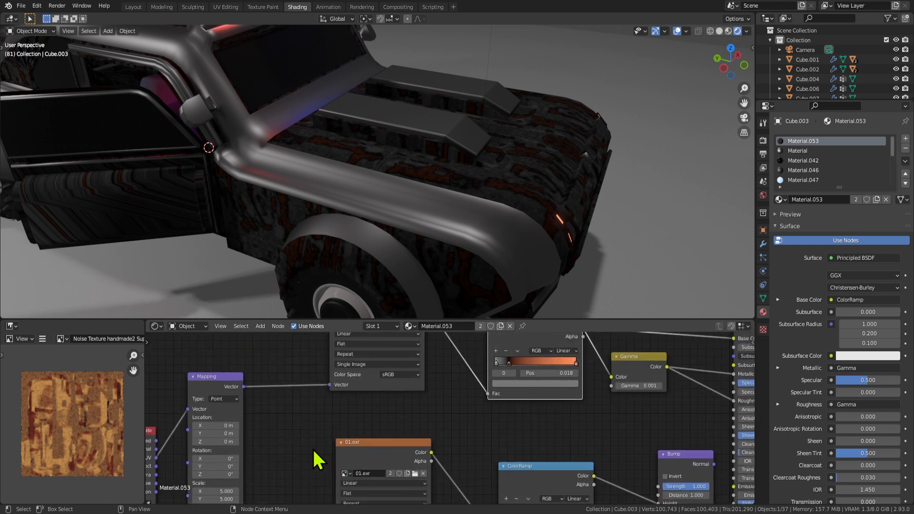
scroll(289, 419, down, 2)
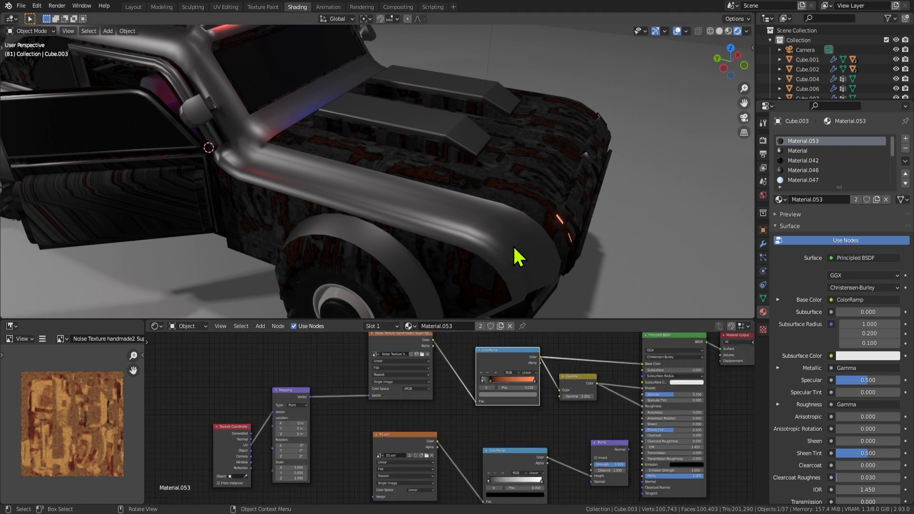
middle_drag(513, 245, 519, 220)
scroll(493, 398, up, 4)
middle_drag(593, 392, 502, 412)
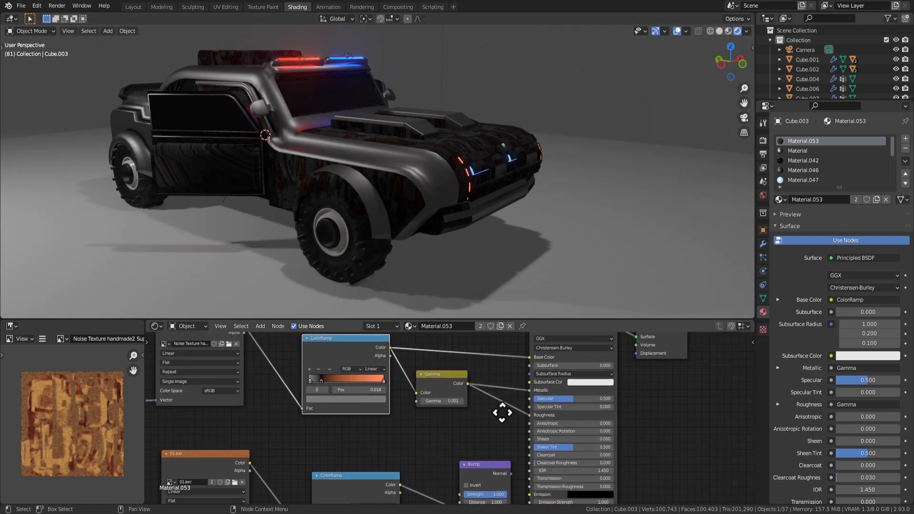
scroll(501, 413, up, 3)
middle_drag(530, 368, 493, 402)
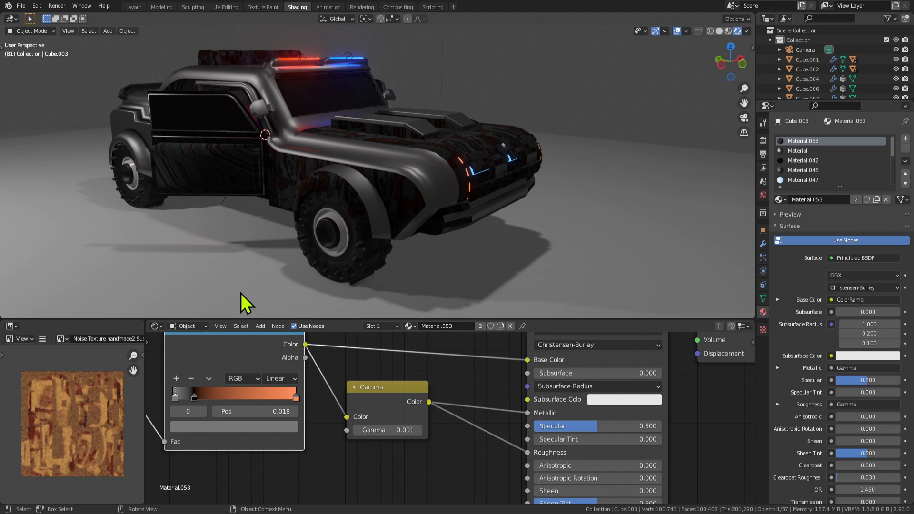
middle_drag(530, 371, 515, 372)
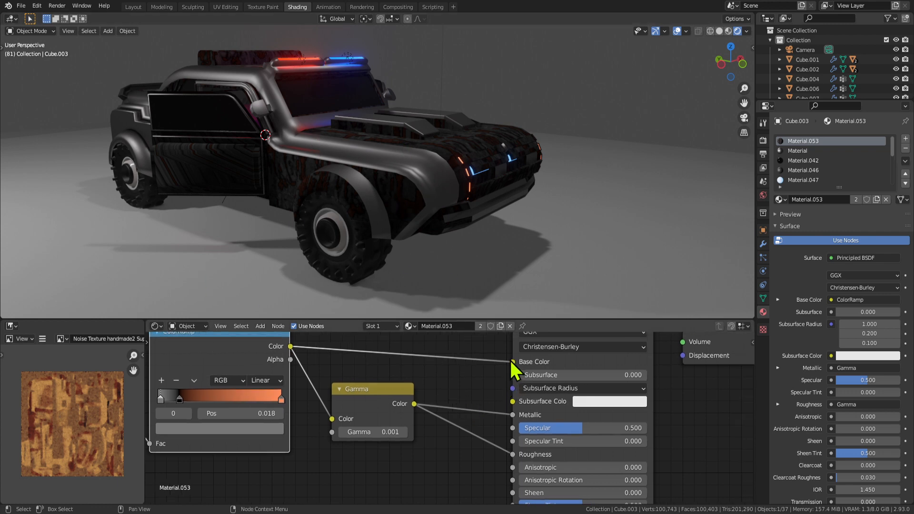
scroll(328, 422, down, 2)
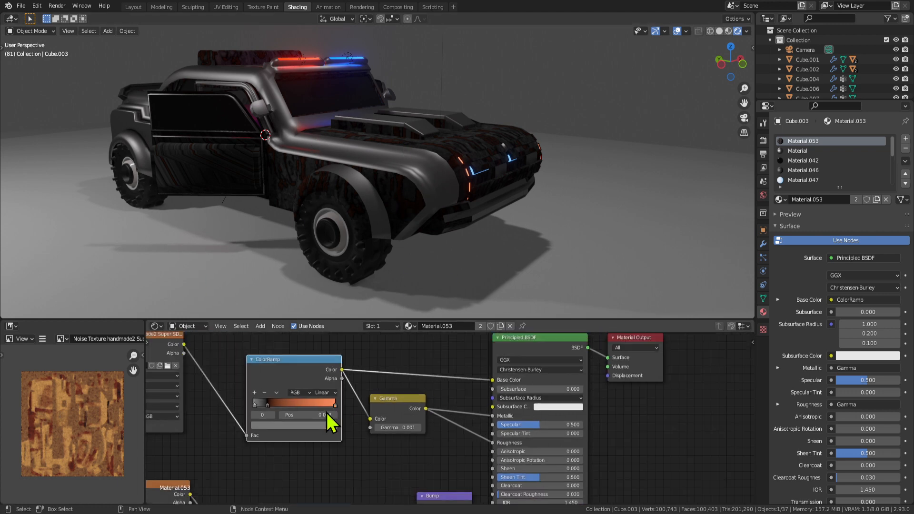
middle_drag(329, 422, 380, 408)
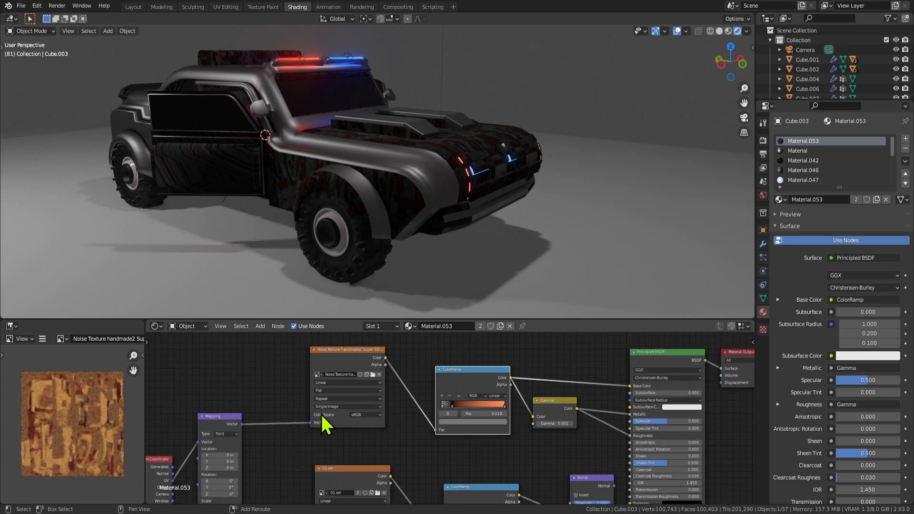
key(shift+a)
Add a Wave Texture node onto the body texture's Vector link.
mouse_move(250, 389)
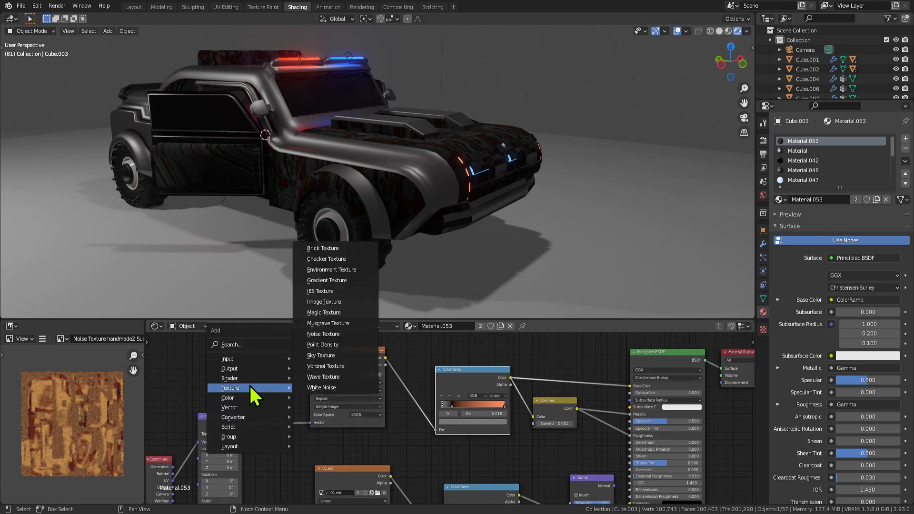
click(331, 377)
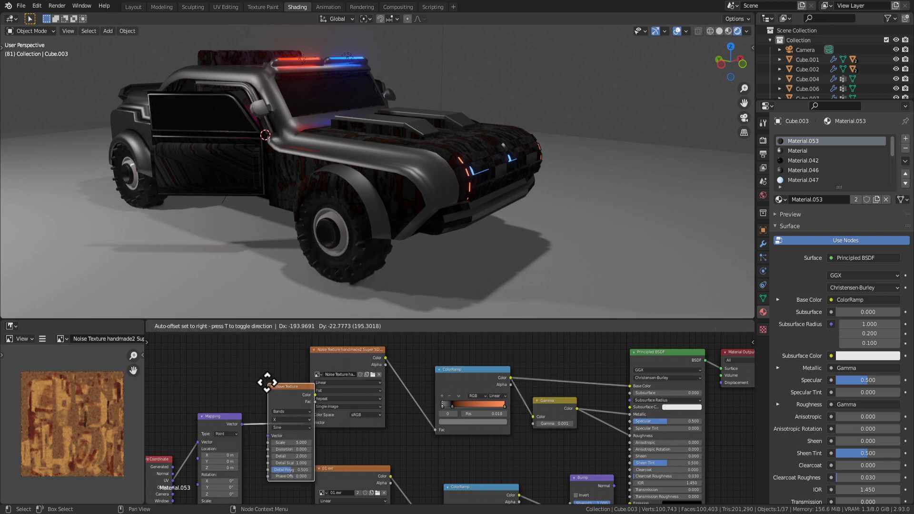
click(265, 383)
scroll(347, 403, up, 2)
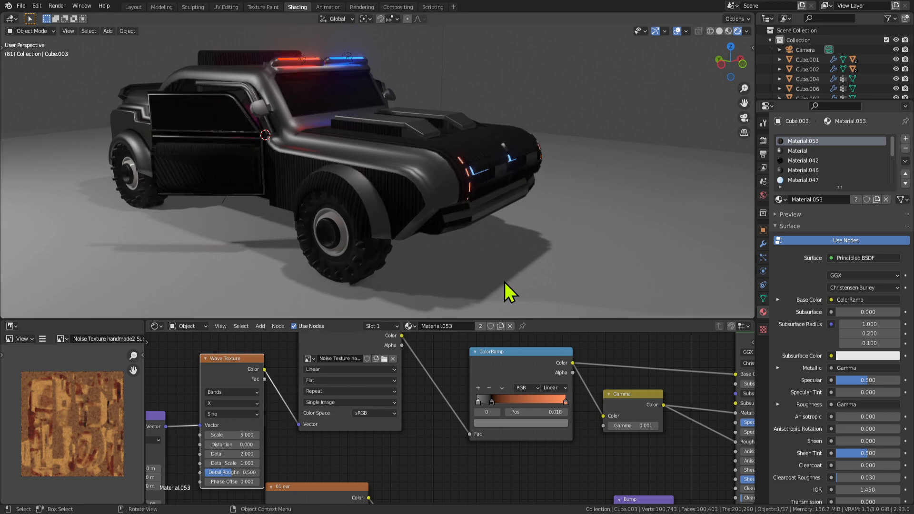
scroll(444, 244, up, 2)
scroll(284, 448, up, 1)
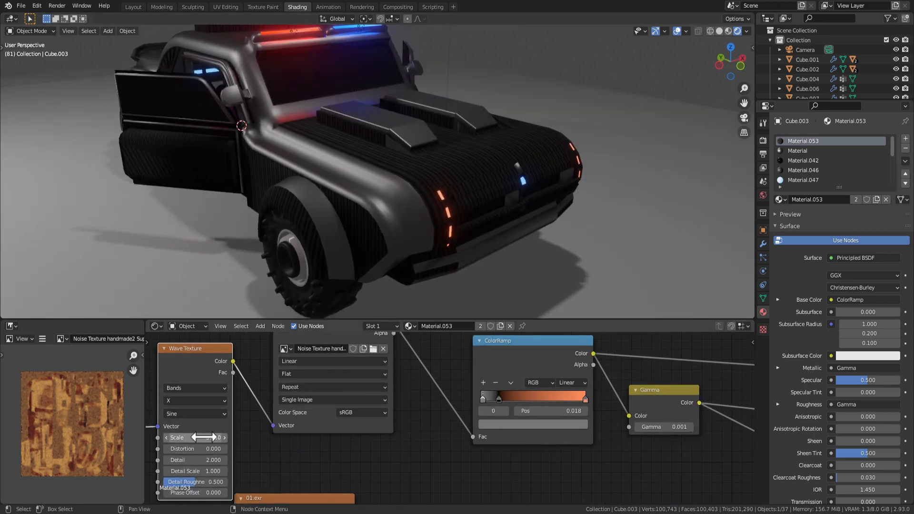
Try Wave Texture scale and distortion values such as 0.700 and 31.400, and rewire the vector link.
drag(206, 437, 188, 437)
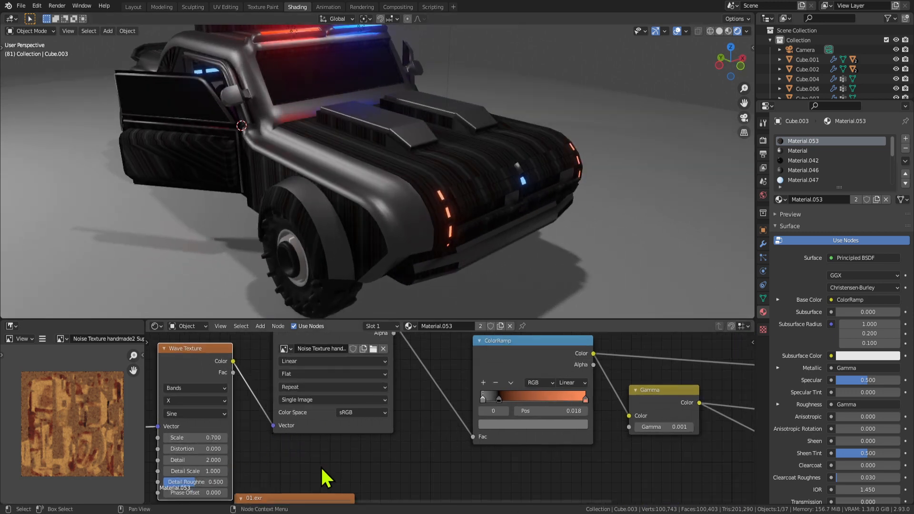
scroll(322, 479, up, 2)
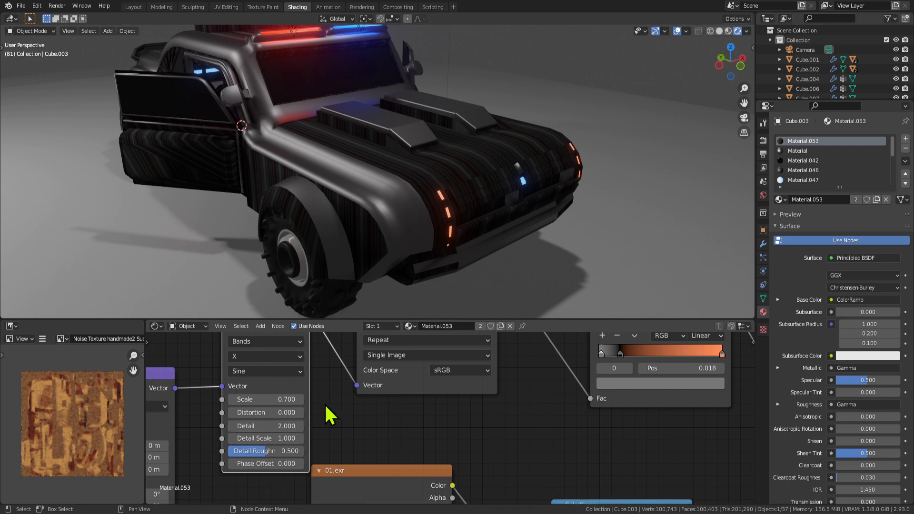
drag(265, 414, 413, 413)
drag(246, 400, 243, 400)
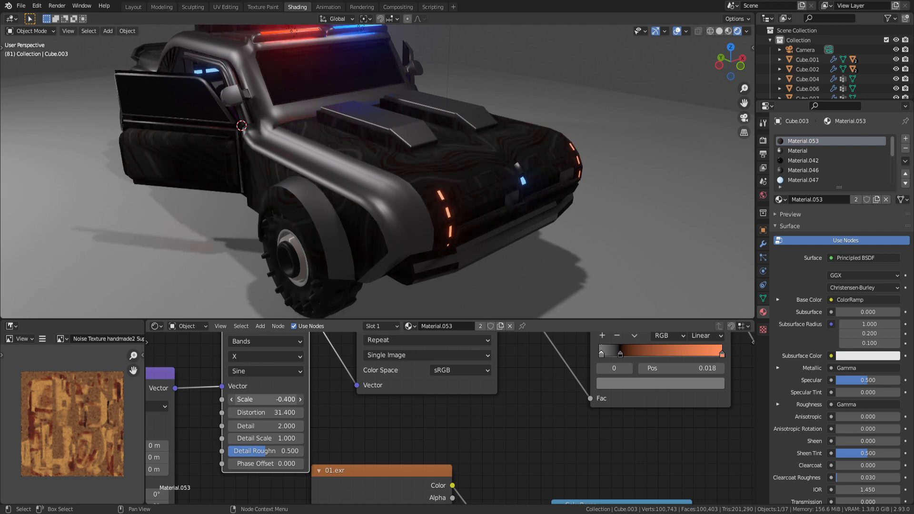
drag(242, 400, 488, 342)
scroll(310, 379, down, 3)
scroll(358, 405, up, 3)
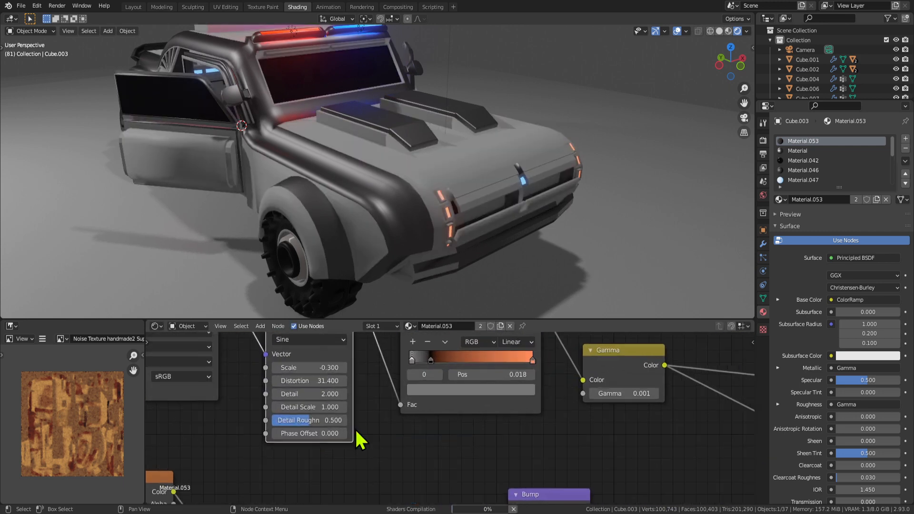
middle_drag(467, 291, 454, 245)
scroll(367, 428, up, 2)
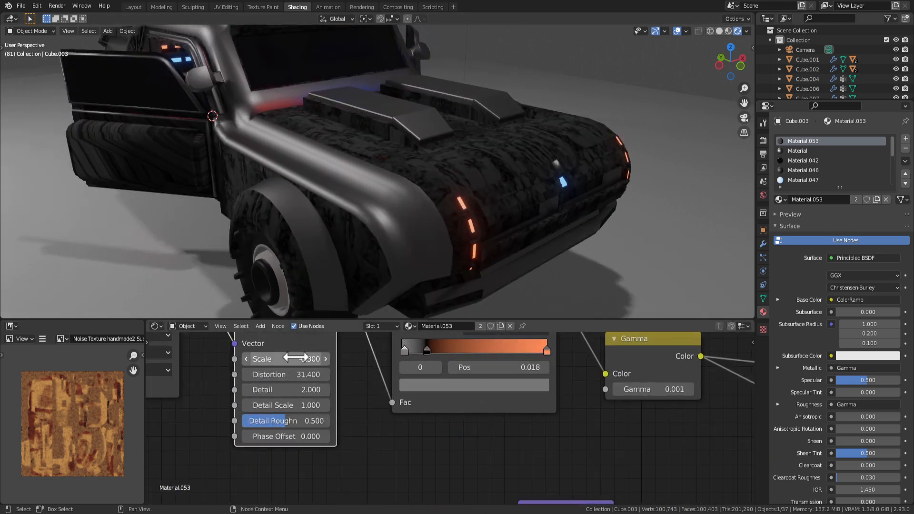
Set the Wave Texture Scale to 1.000.
mouse_move(292, 358)
mouse_down()
mouse_move(300, 357)
mouse_move(282, 358)
mouse_move(292, 376)
mouse_up()
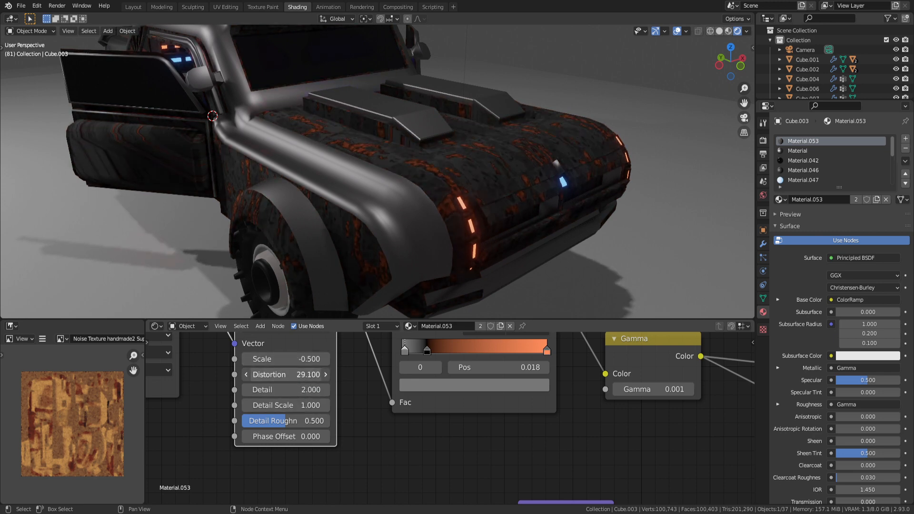
click(317, 361)
key(Return)
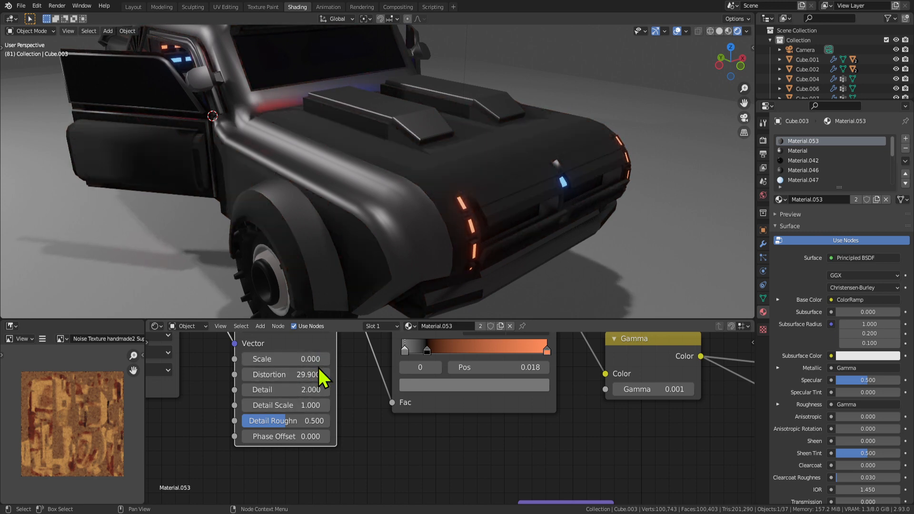
click(293, 356)
text(1)
key(Return)
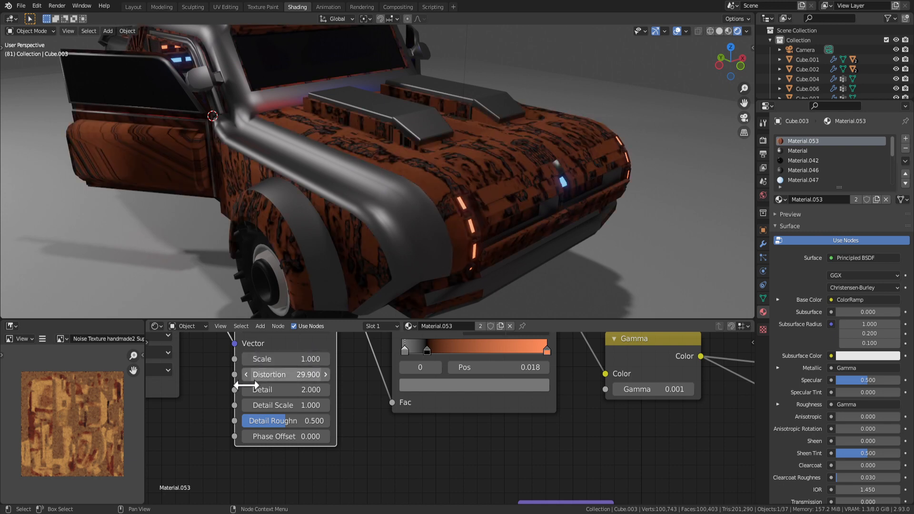
Set Distortion to 20.600 and Detail to 10.400, then view the car from three-quarter side.
drag(300, 374, 350, 390)
middle_drag(500, 239, 481, 248)
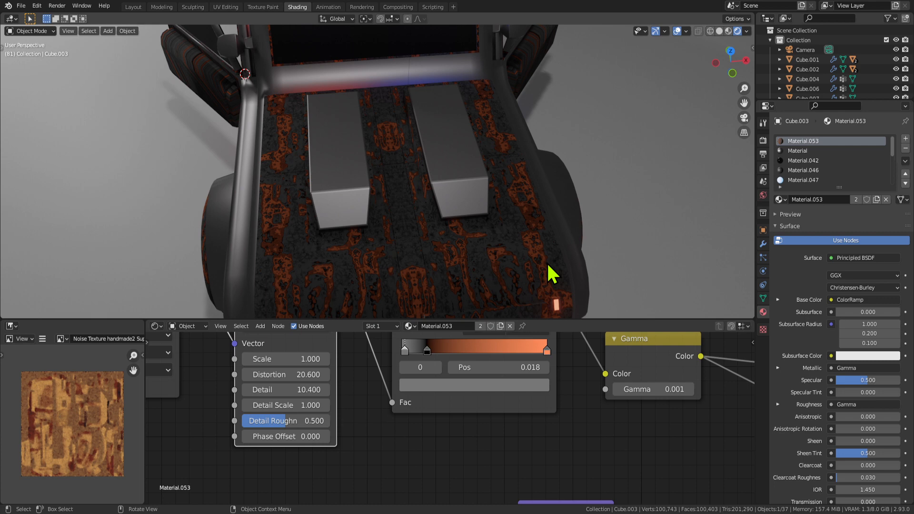
scroll(486, 231, down, 4)
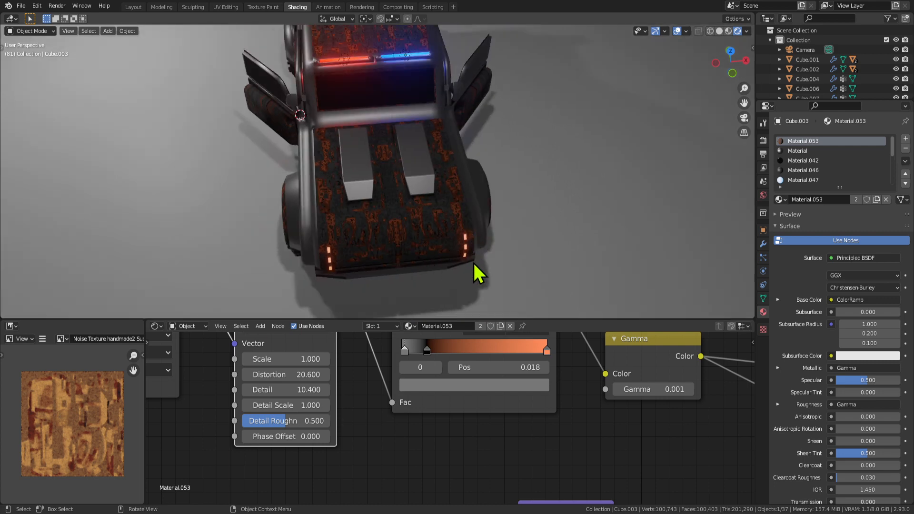
scroll(442, 183, up, 2)
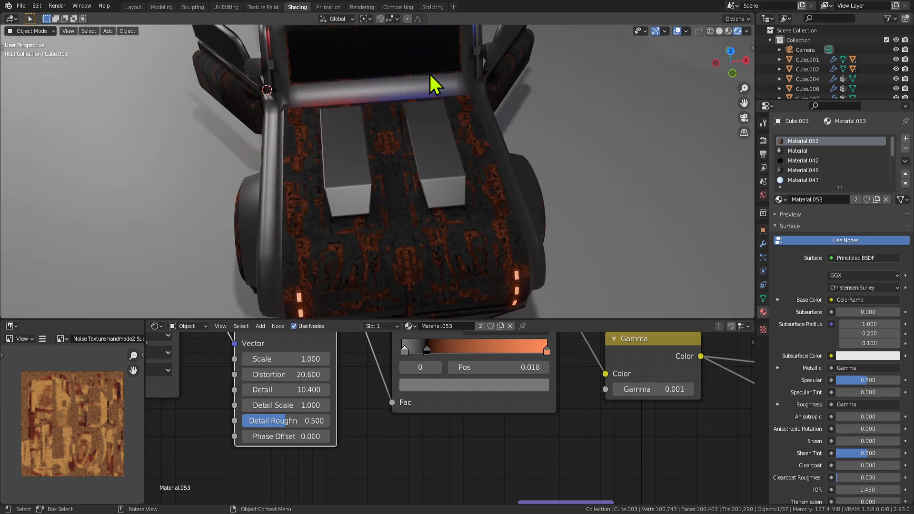
scroll(430, 74, down, 5)
middle_drag(394, 179, 514, 147)
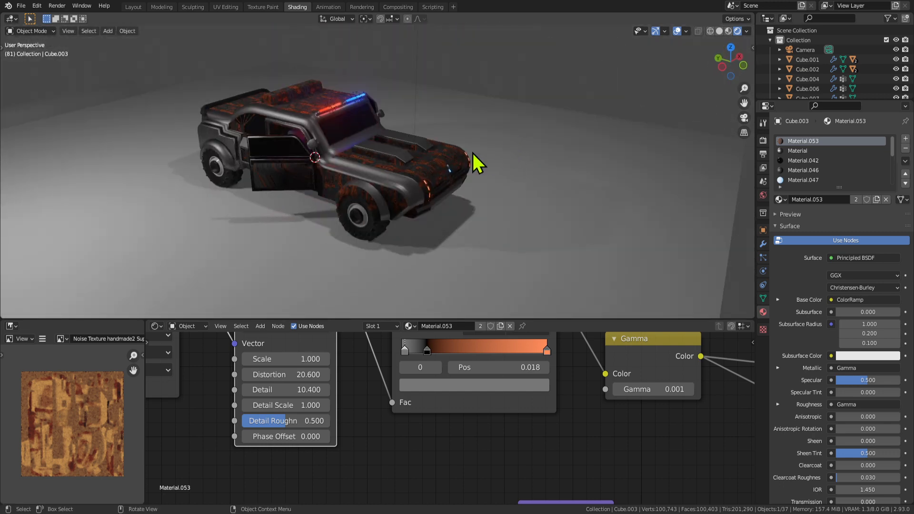
Select the car body and bring its whole Material.053 node graph into view.
scroll(476, 157, down, 3)
click(519, 205)
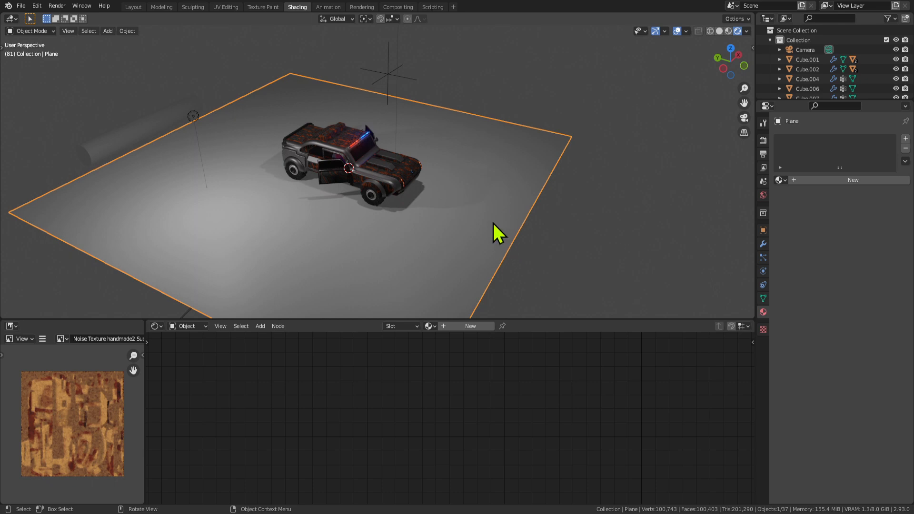
scroll(437, 227, up, 4)
click(396, 180)
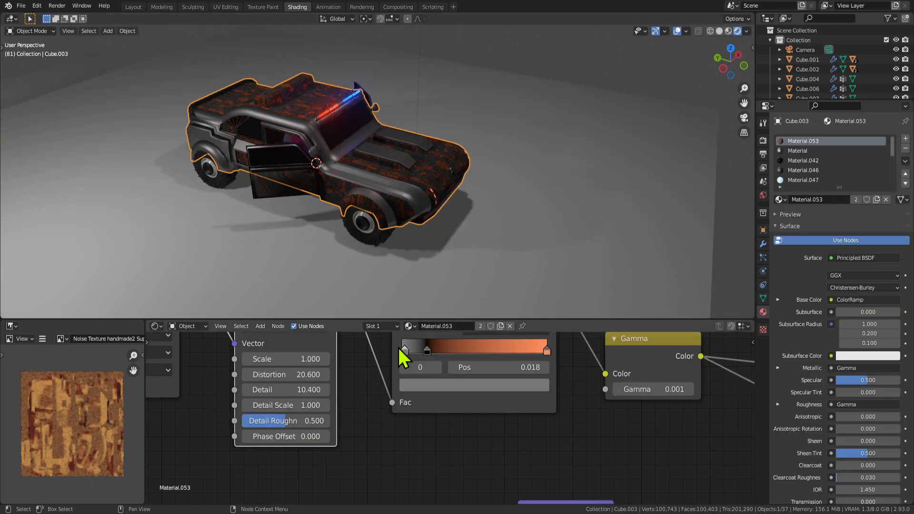
middle_drag(402, 357, 286, 434)
Zoom out and select the floor plane beneath the car.
scroll(402, 409, down, 3)
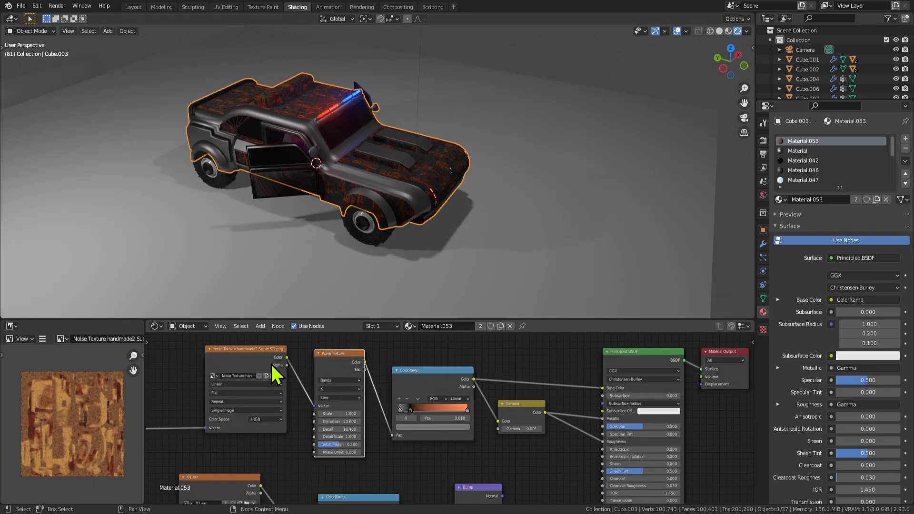
scroll(344, 402, down, 2)
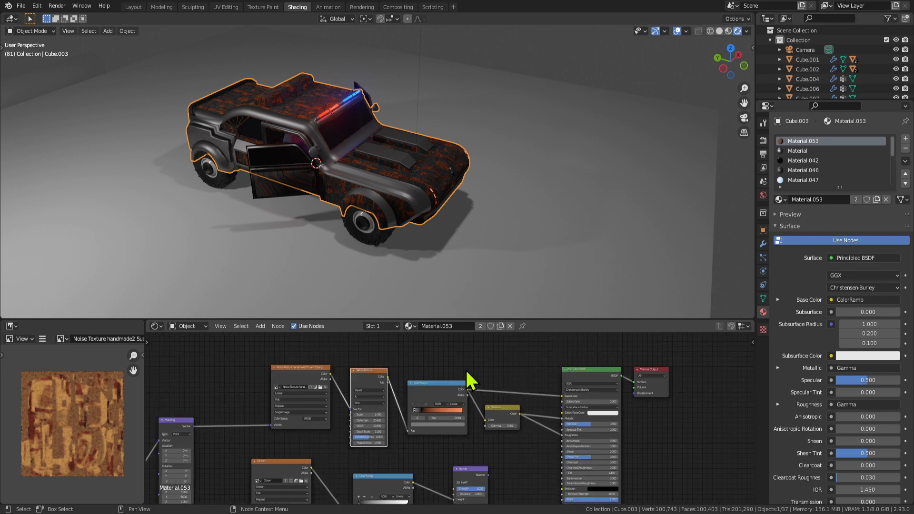
scroll(322, 226, up, 4)
scroll(322, 227, down, 2)
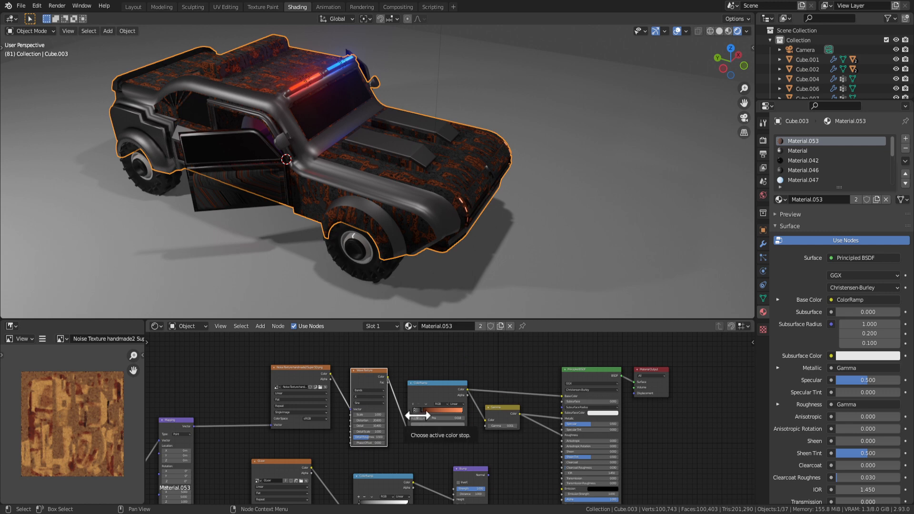
scroll(544, 217, down, 5)
click(461, 211)
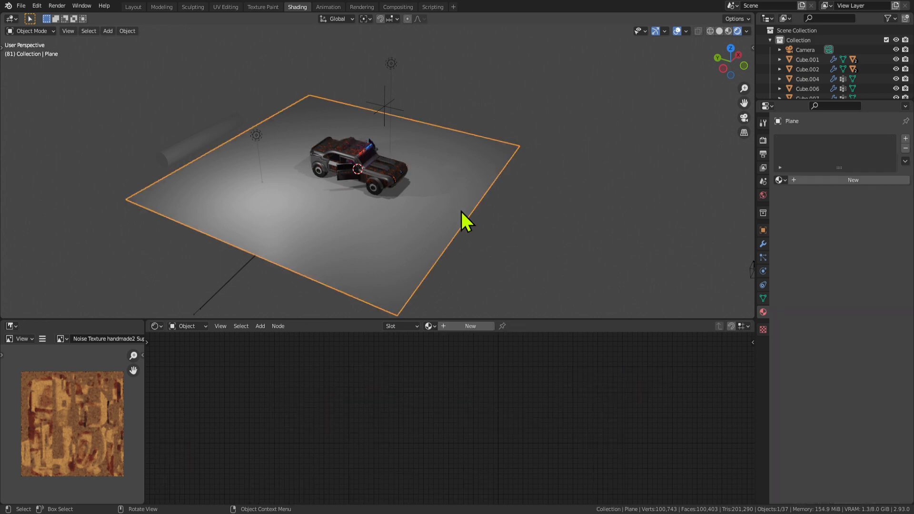
Place the plane copy beside the car and apply Material.053 to it.
click(745, 173)
click(377, 188)
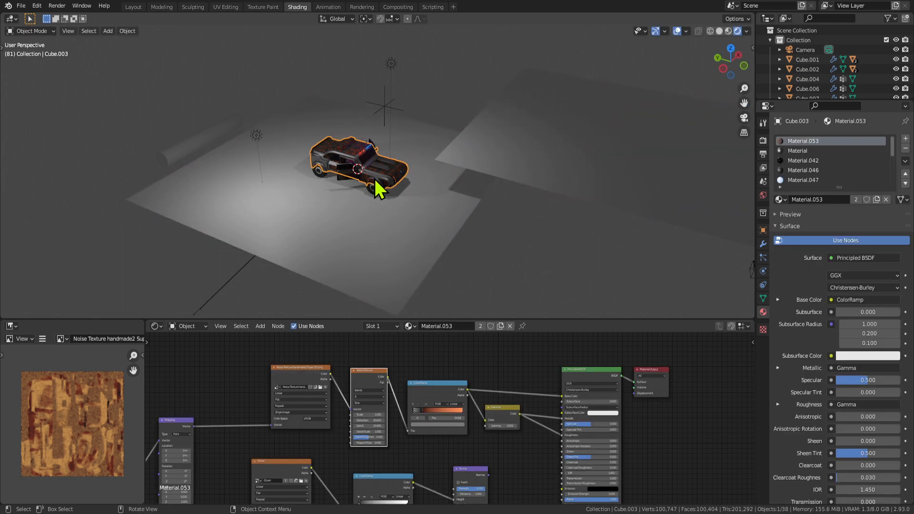
drag(780, 200, 688, 241)
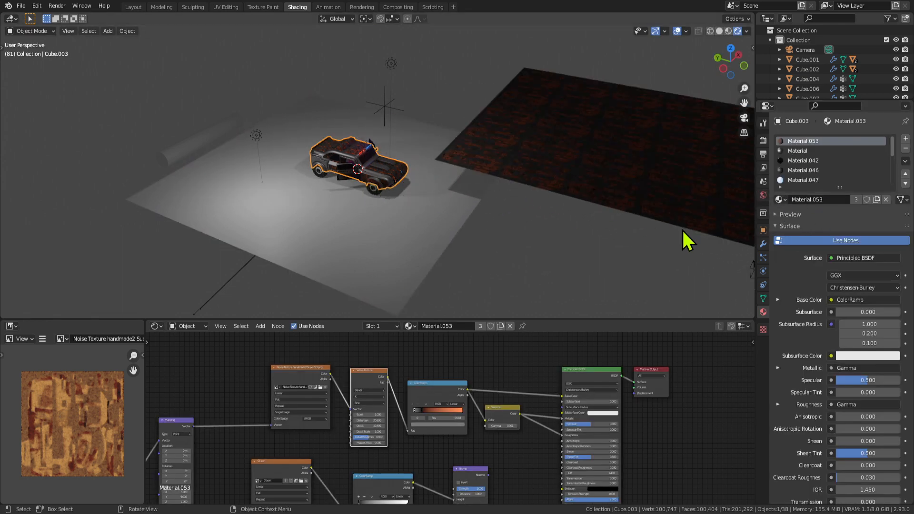
shift+middle_drag(598, 194, 343, 197)
Inspect the textured Plane.001 from a straight top view (Numpad 7), then in perspective.
middle_drag(413, 185, 301, 218)
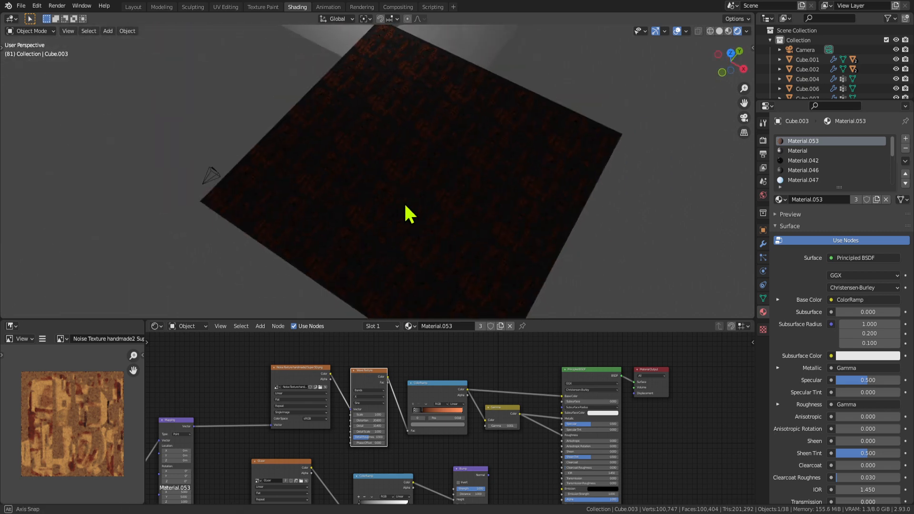
middle_drag(405, 206, 436, 213)
key(KP_7)
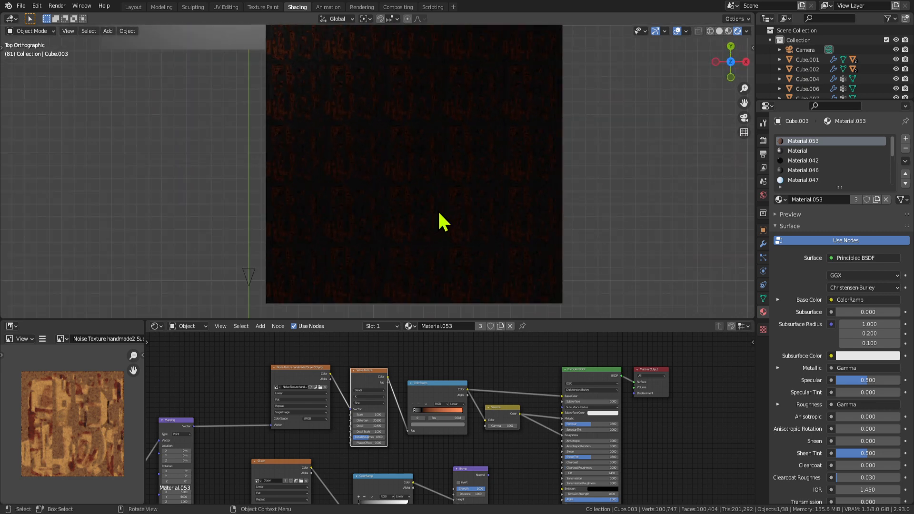
shift+middle_drag(524, 212, 501, 245)
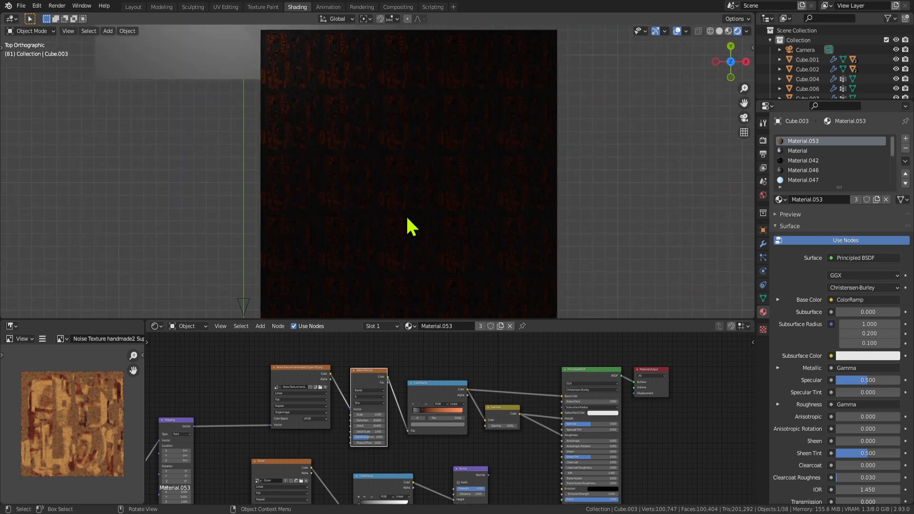
scroll(403, 241, down, 3)
scroll(401, 240, up, 1)
middle_drag(402, 240, 410, 164)
Delete the textured test plane and frame the view close on the car's front.
click(411, 164)
key(x)
key(x)
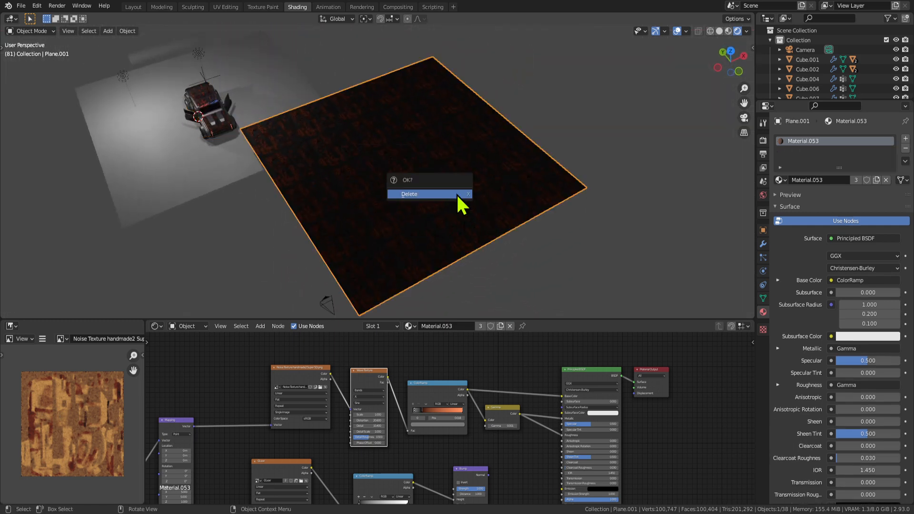
click(456, 193)
click(207, 113)
key(KP_Decimal)
middle_drag(438, 248, 487, 204)
shift+middle_drag(484, 224, 391, 212)
scroll(392, 161, up, 2)
Disconnect the ColorRamp from Base Color and set the base colour to dark grey.
click(394, 190)
scroll(410, 259, up, 2)
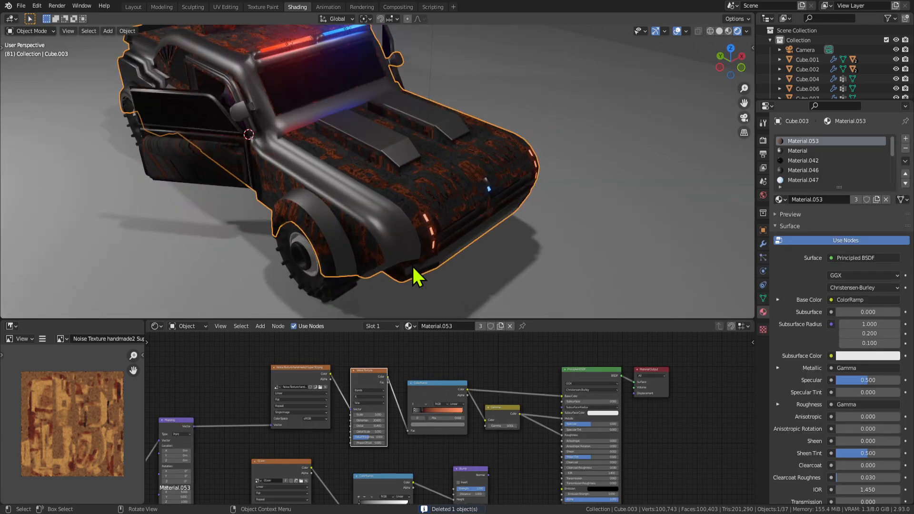
scroll(578, 430, up, 3)
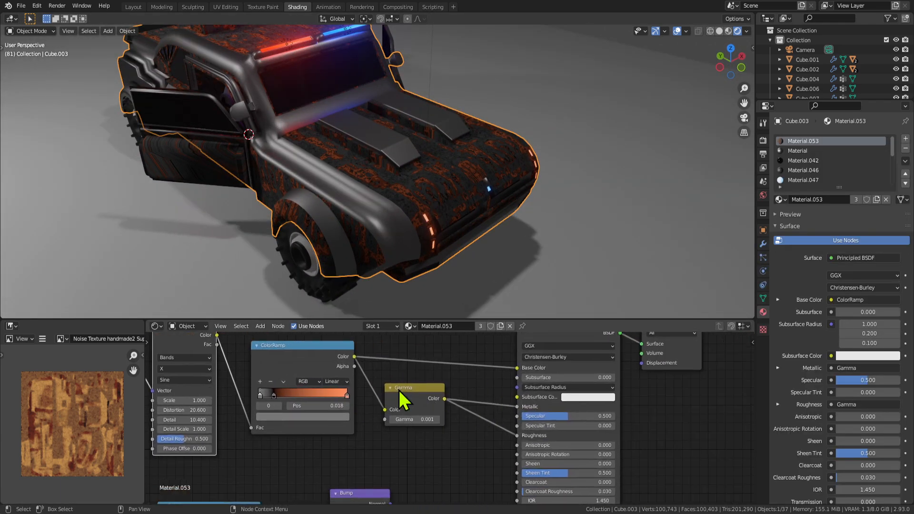
middle_drag(400, 401, 436, 412)
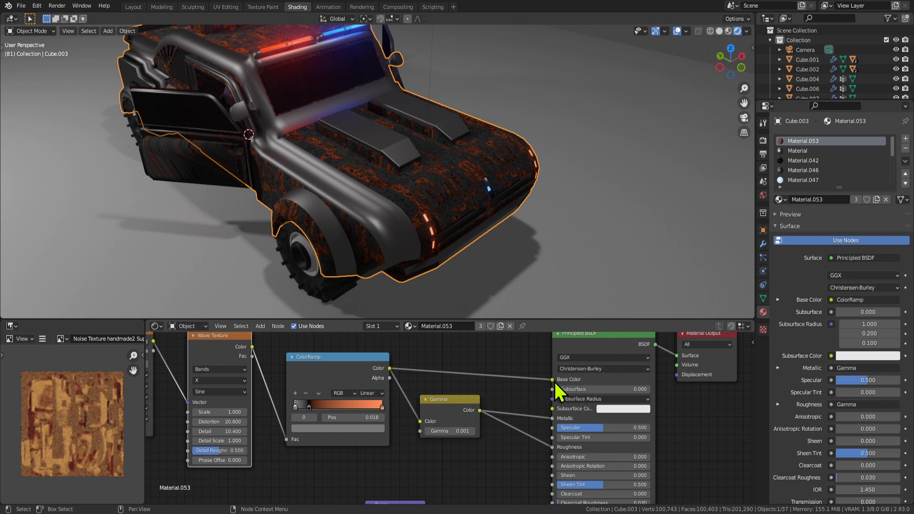
drag(553, 380, 505, 378)
scroll(431, 405, up, 1)
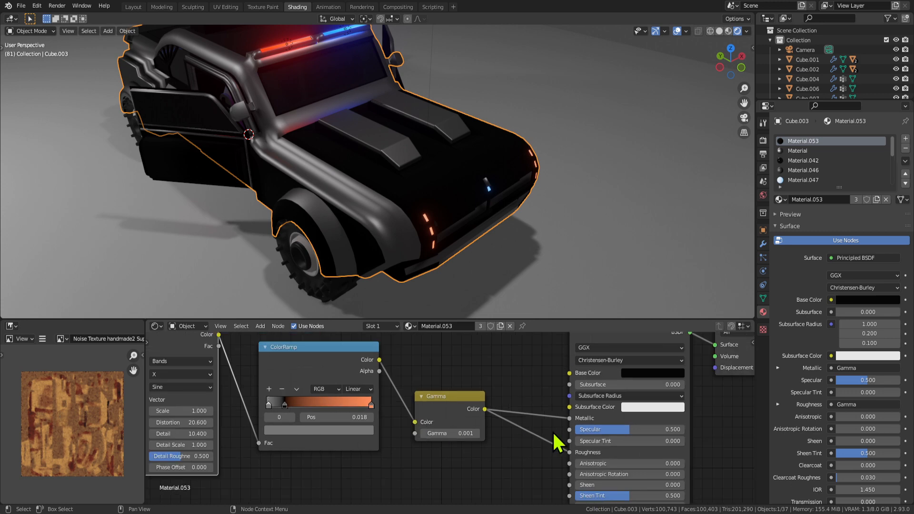
click(667, 374)
drag(708, 300, 708, 273)
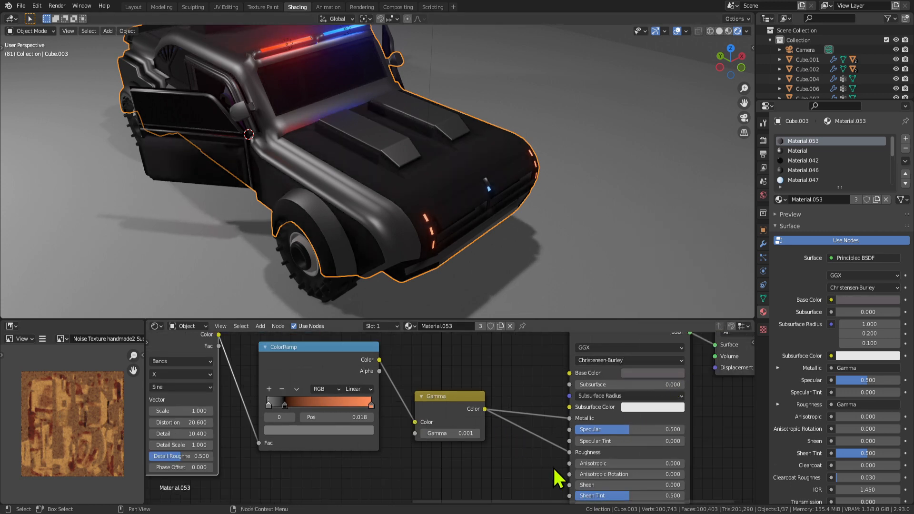
Unlink Gamma from Metallic, reconnect the ColorRamp to Base Color, and raise Gamma to 1.101.
drag(570, 418, 547, 423)
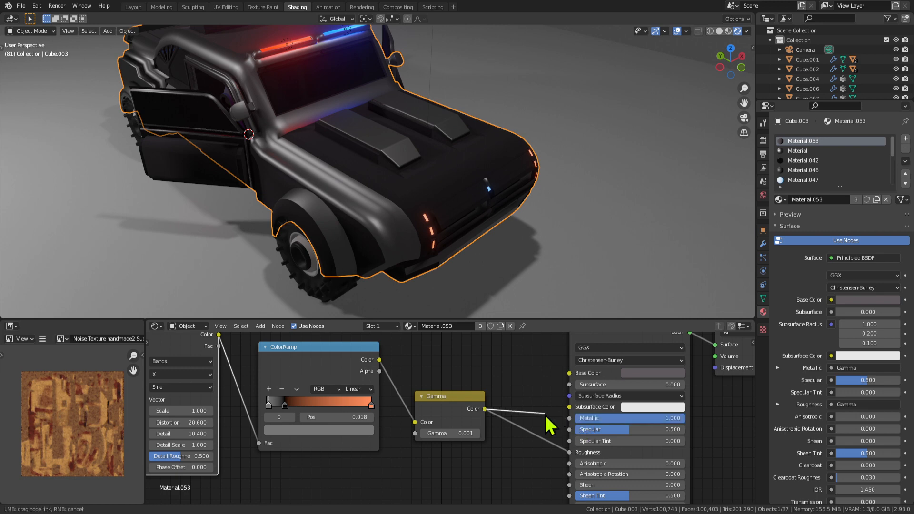
drag(379, 360, 572, 378)
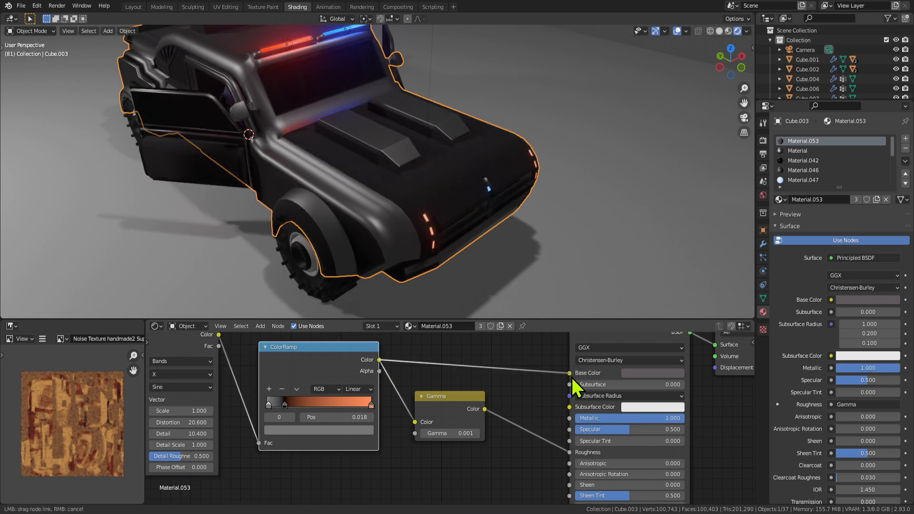
scroll(422, 426, up, 1)
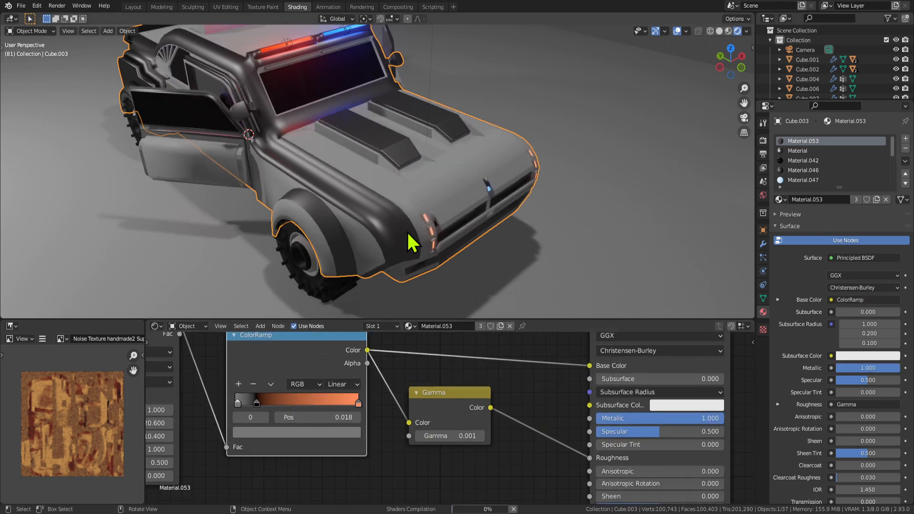
scroll(454, 430, up, 1)
middle_drag(554, 428, 533, 446)
drag(425, 456, 464, 456)
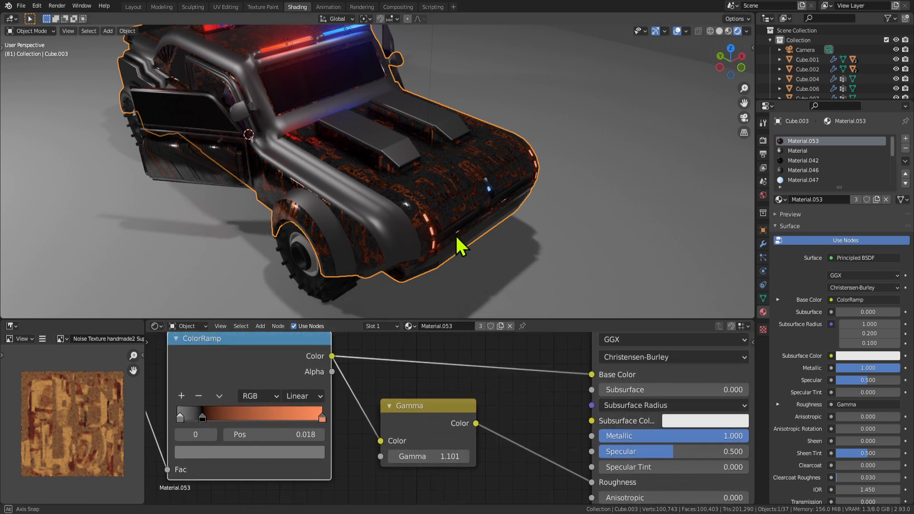
Move the black ColorRamp stop to 0.718 and connect the image texture to the ramp's Fac.
middle_drag(455, 235, 424, 211)
scroll(424, 211, up, 2)
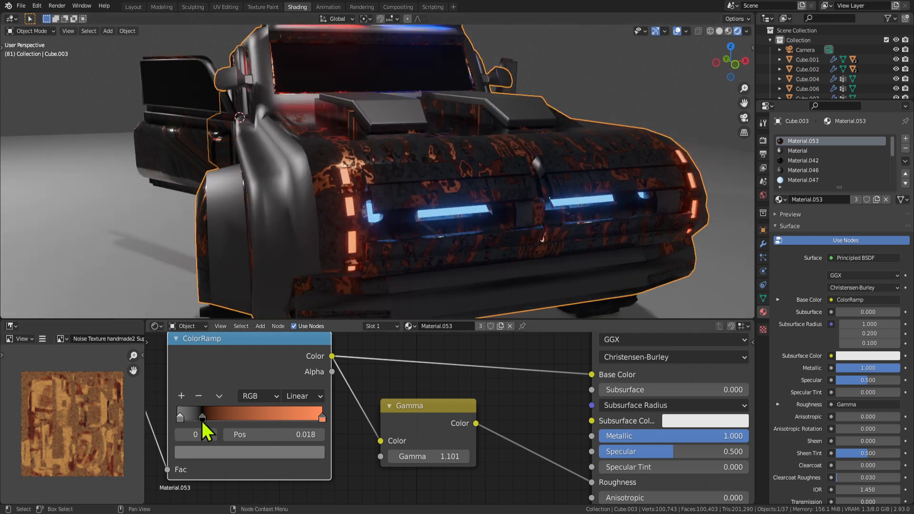
drag(203, 418, 274, 409)
scroll(273, 410, down, 2)
middle_drag(224, 419, 347, 434)
drag(268, 427, 378, 469)
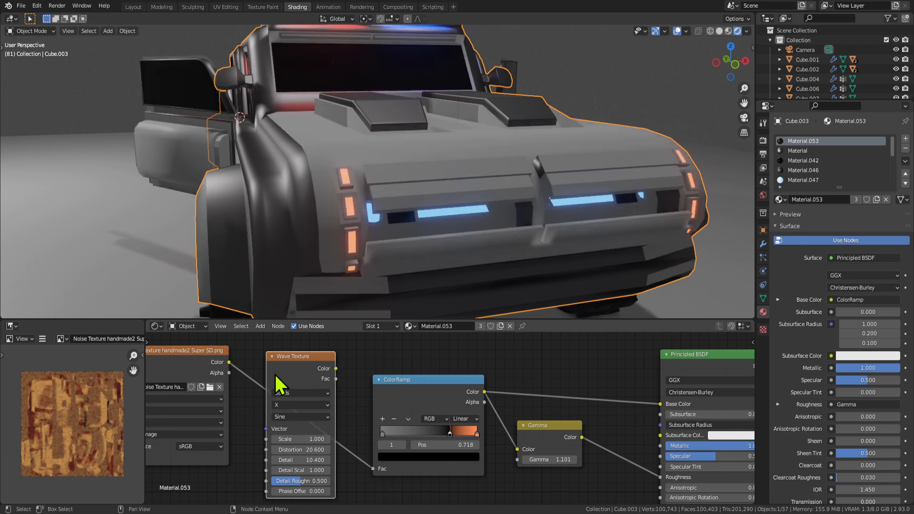
Delete the Wave Texture node and move the black ramp stop to 0.218.
key(x)
scroll(284, 372, down, 2)
scroll(396, 429, up, 3)
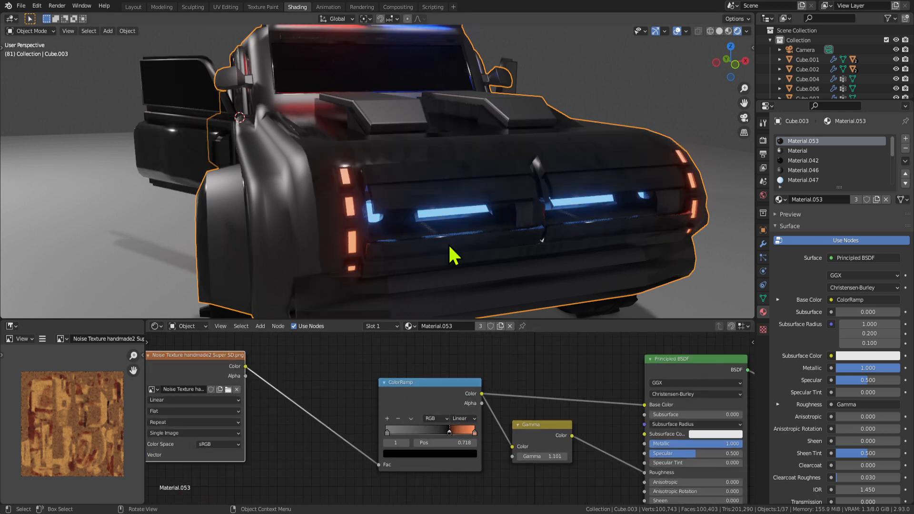
middle_drag(447, 244, 520, 246)
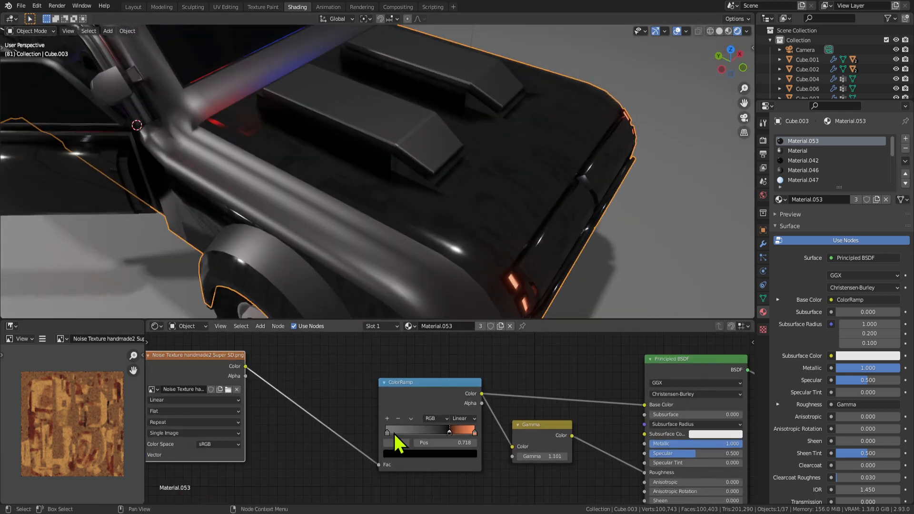
drag(394, 432, 410, 433)
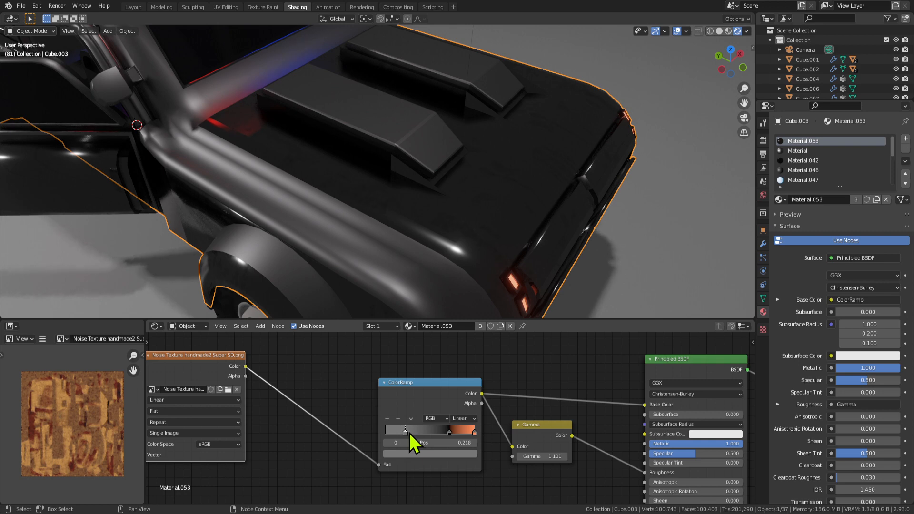
click(413, 452)
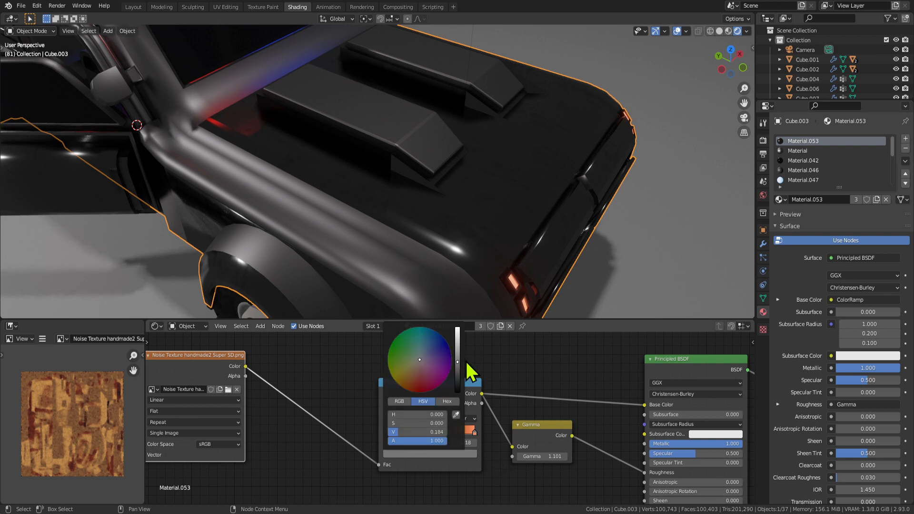
Lower the Gamma value to 0.401.
scroll(356, 231, down, 6)
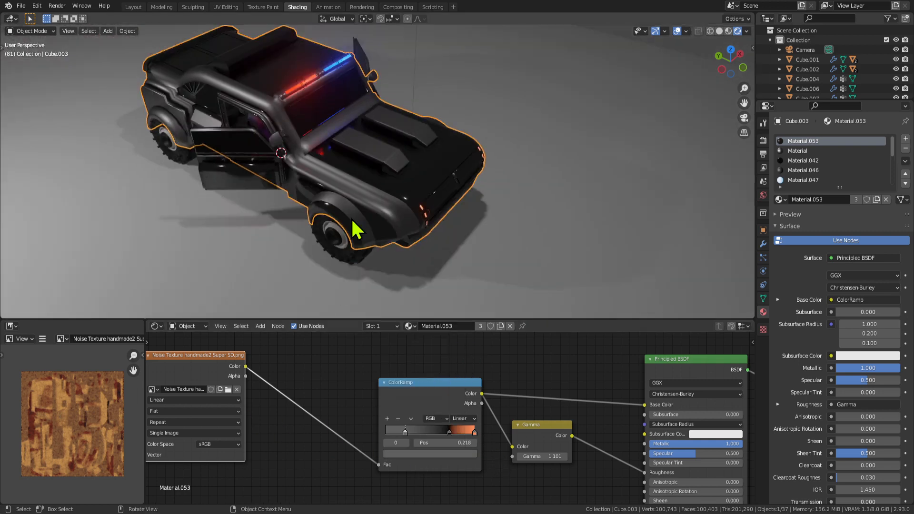
mouse_move(356, 231)
middle_down()
mouse_move(435, 239)
mouse_move(402, 175)
mouse_move(361, 191)
middle_up()
drag(543, 456, 514, 456)
mouse_move(497, 215)
middle_down()
mouse_move(540, 204)
mouse_move(470, 220)
mouse_move(534, 228)
mouse_move(486, 205)
mouse_move(326, 272)
middle_up()
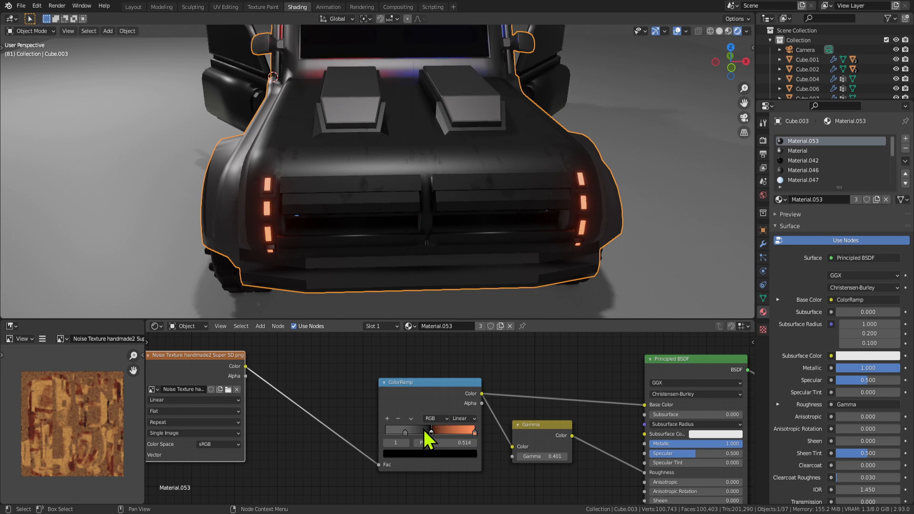
Move the grey stop to 0.009 and the orange stop to 0.768 to remove the orange streaks.
drag(405, 432, 385, 431)
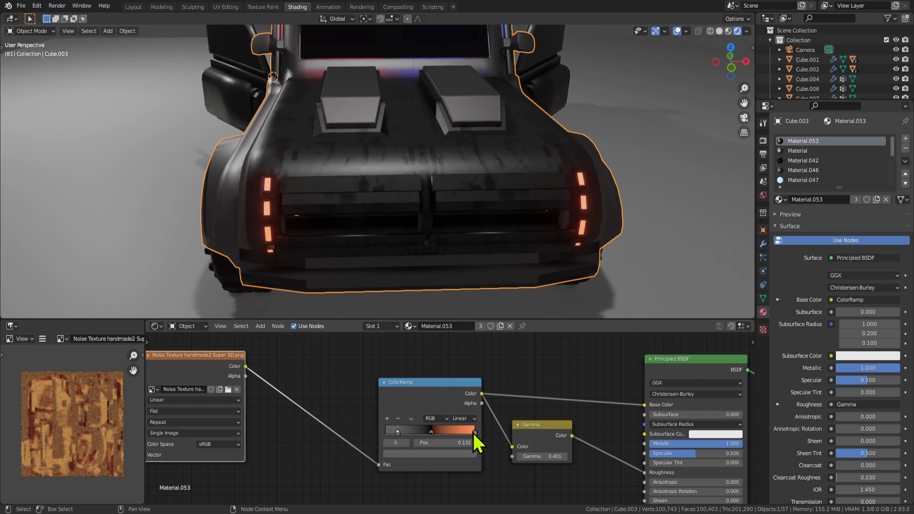
mouse_move(472, 431)
mouse_down()
mouse_move(417, 431)
mouse_move(446, 434)
mouse_move(433, 433)
mouse_up()
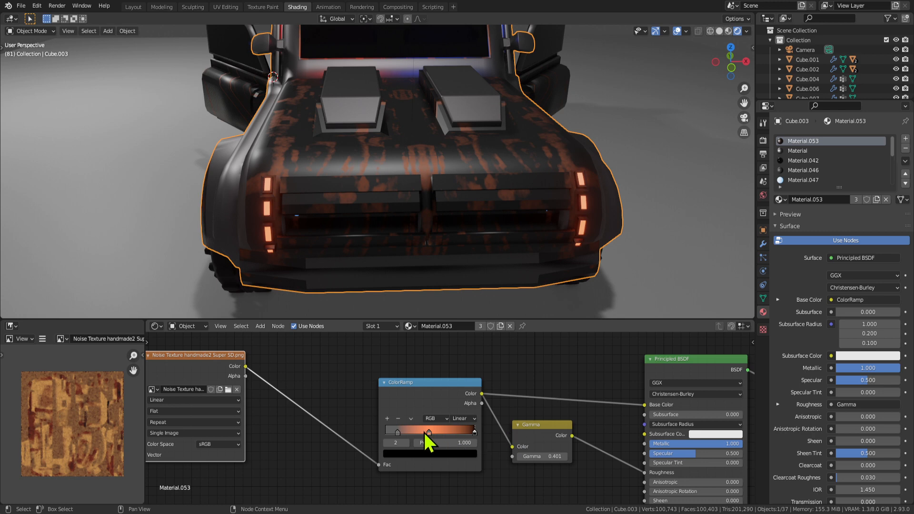
drag(461, 433, 465, 433)
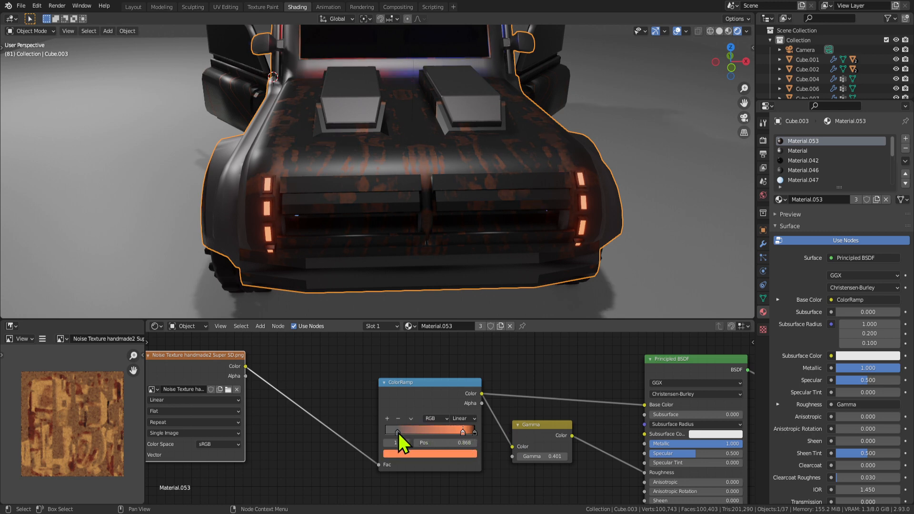
drag(398, 432, 414, 436)
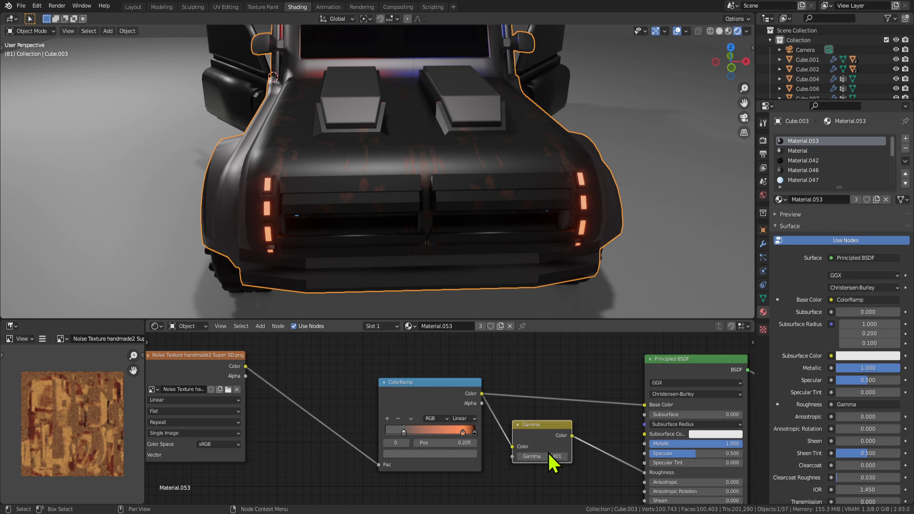
mouse_move(461, 433)
mouse_down()
mouse_move(440, 433)
mouse_move(452, 433)
mouse_up()
middle_drag(451, 300, 419, 314)
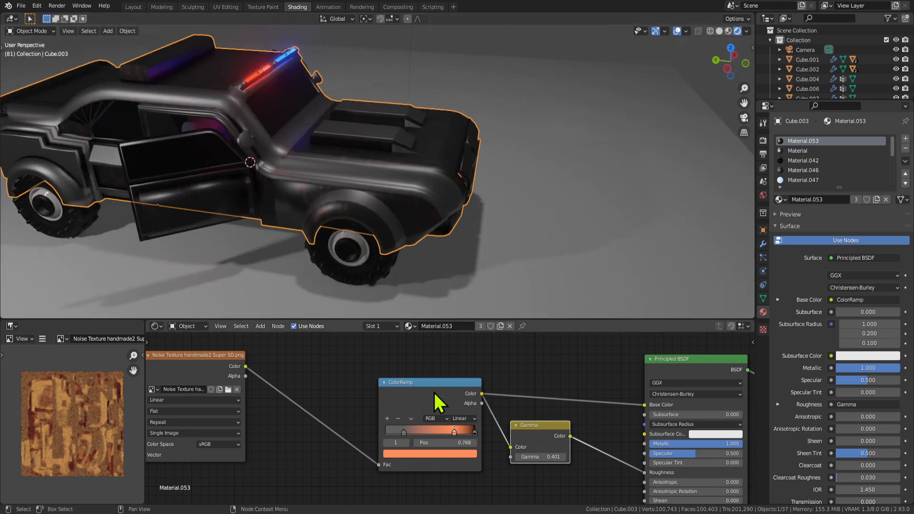
Remove the orange and 0.205 ramp stops and add a near-black stop.
click(398, 419)
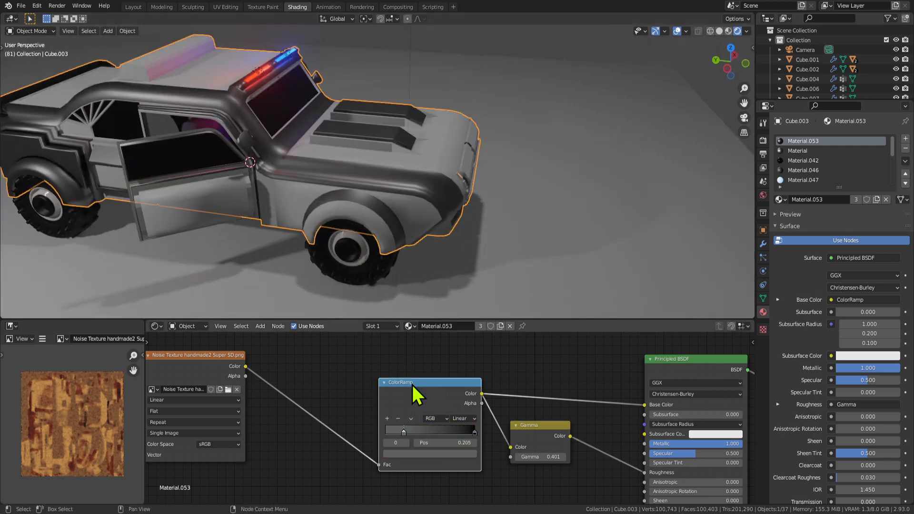
click(409, 454)
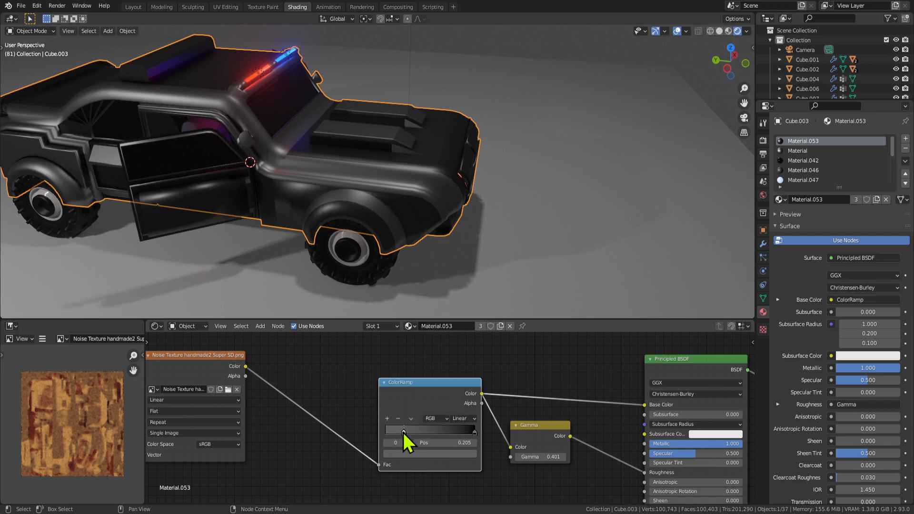
click(399, 419)
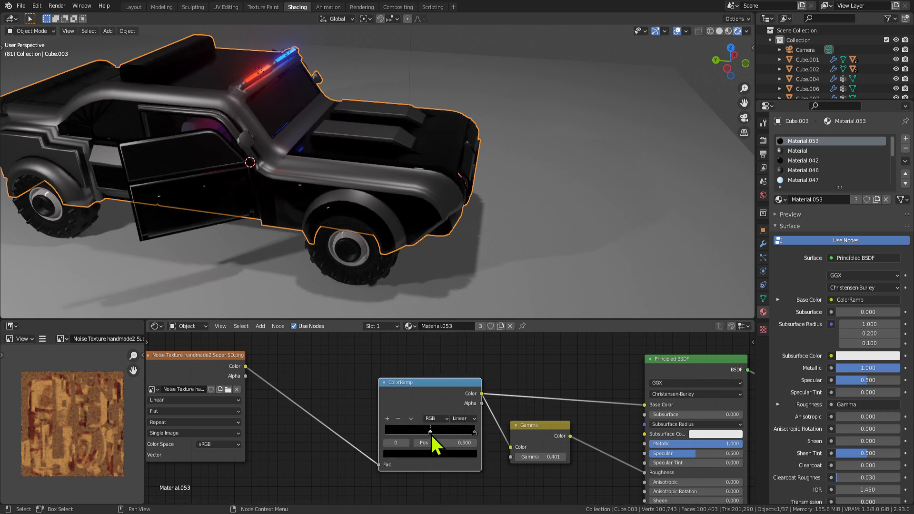
drag(430, 433, 369, 431)
click(387, 418)
click(433, 453)
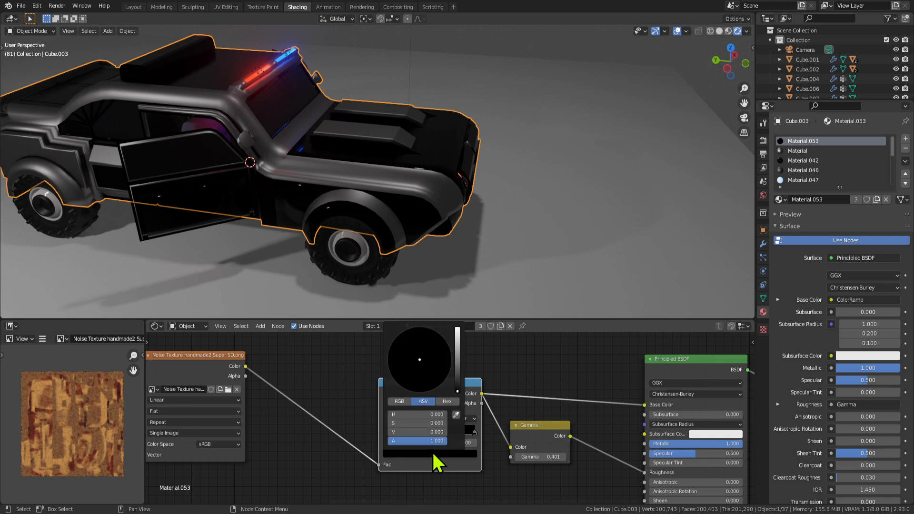
mouse_move(456, 388)
mouse_down()
mouse_move(457, 342)
mouse_move(457, 376)
mouse_up()
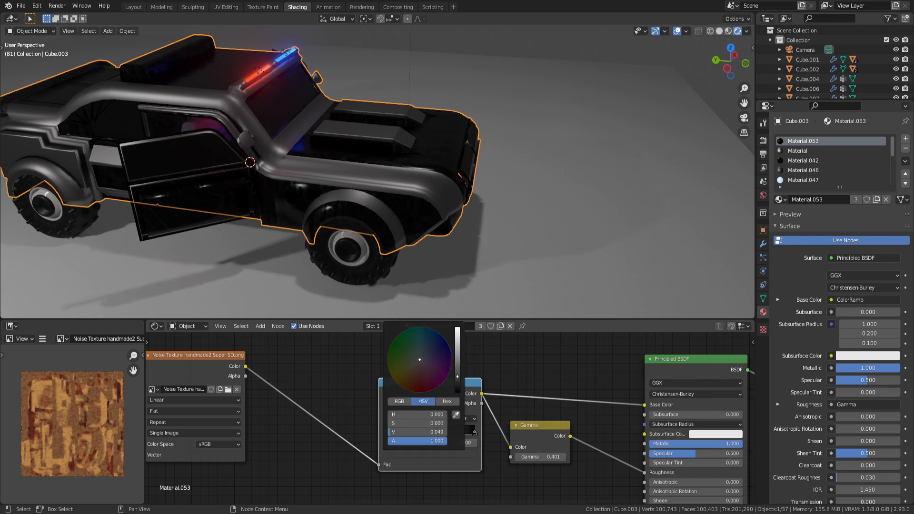
Set the Mapping node's Scale Y to 5.0.
middle_drag(259, 421, 433, 380)
scroll(381, 402, down, 4)
middle_drag(296, 430, 407, 373)
scroll(357, 417, up, 3)
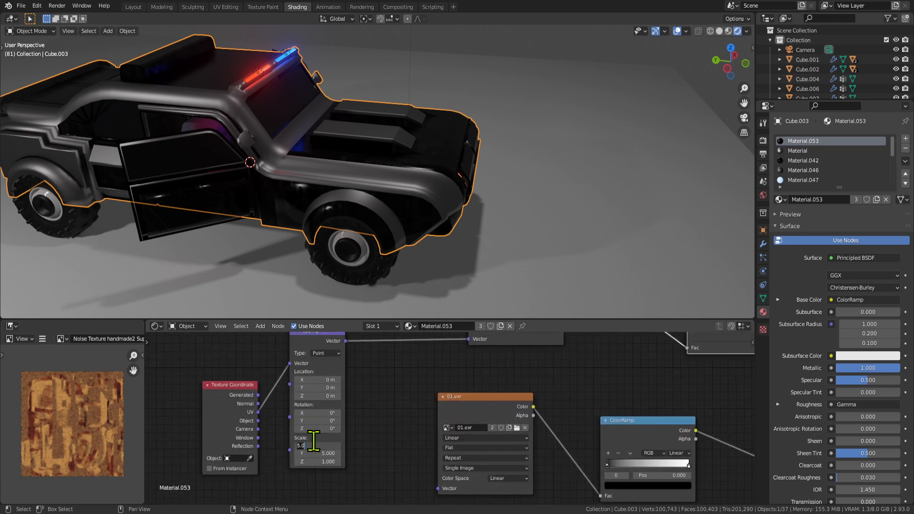
click(318, 453)
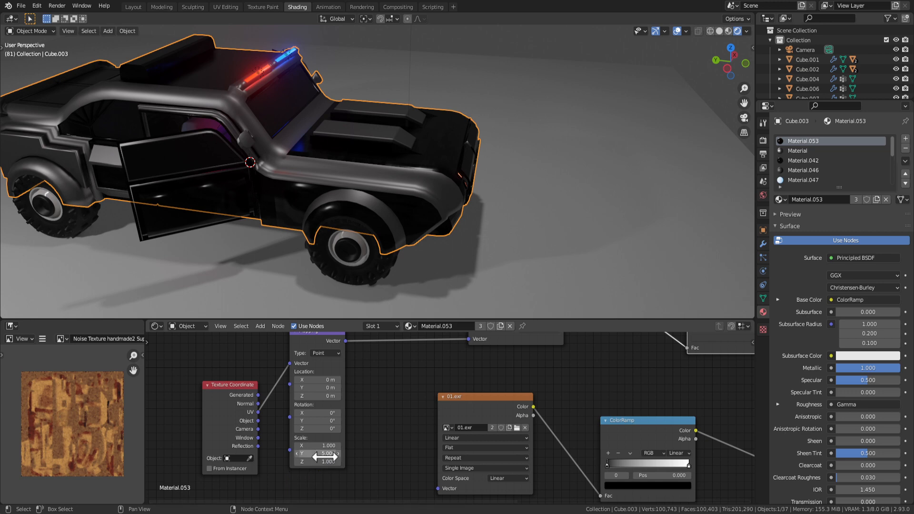
text(5.0)
key(Return)
Raise the Roughness Gamma value from 0.001 to 0.501.
middle_drag(547, 413, 346, 423)
drag(495, 423, 528, 423)
scroll(564, 437, up, 3)
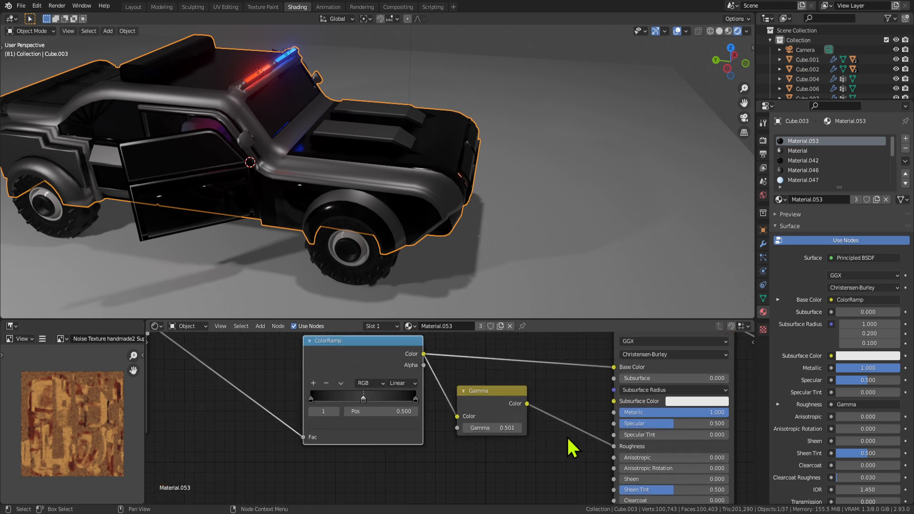
Disconnect the ColorRamp from Base Color and set the body's base colour to dark grey.
middle_drag(587, 432, 507, 437)
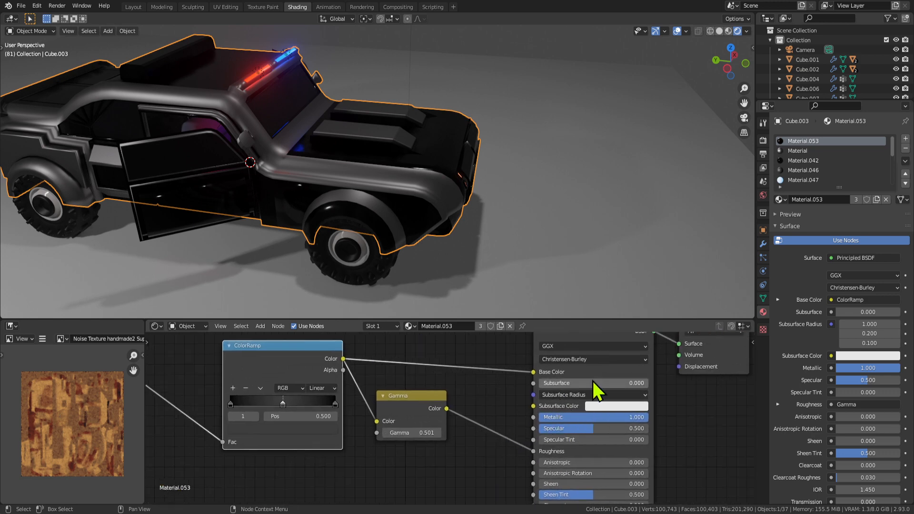
middle_drag(309, 409, 338, 416)
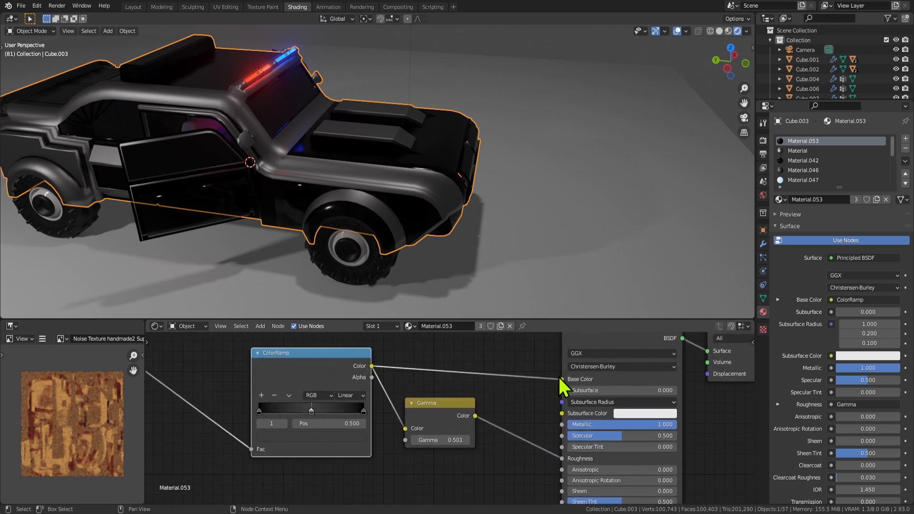
drag(561, 378, 476, 305)
middle_drag(476, 305, 488, 266)
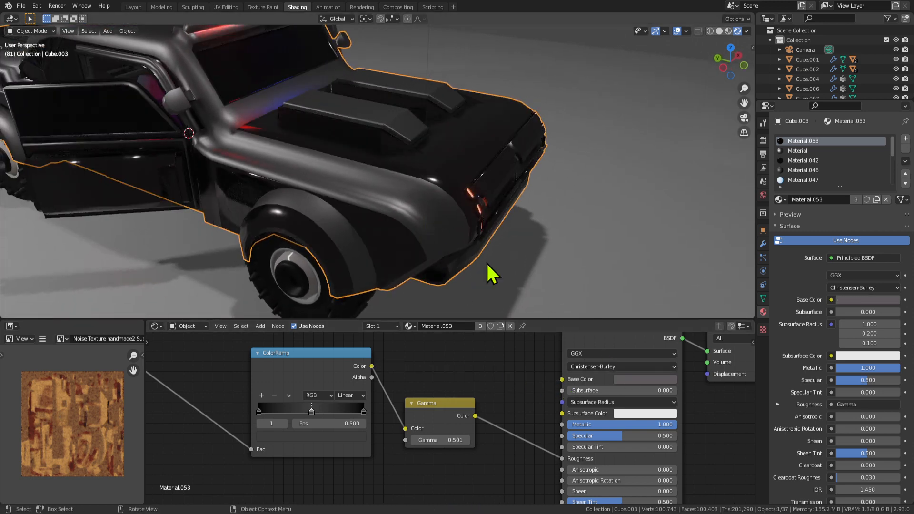
click(647, 379)
mouse_move(700, 287)
mouse_down()
mouse_move(699, 252)
mouse_move(700, 272)
mouse_up()
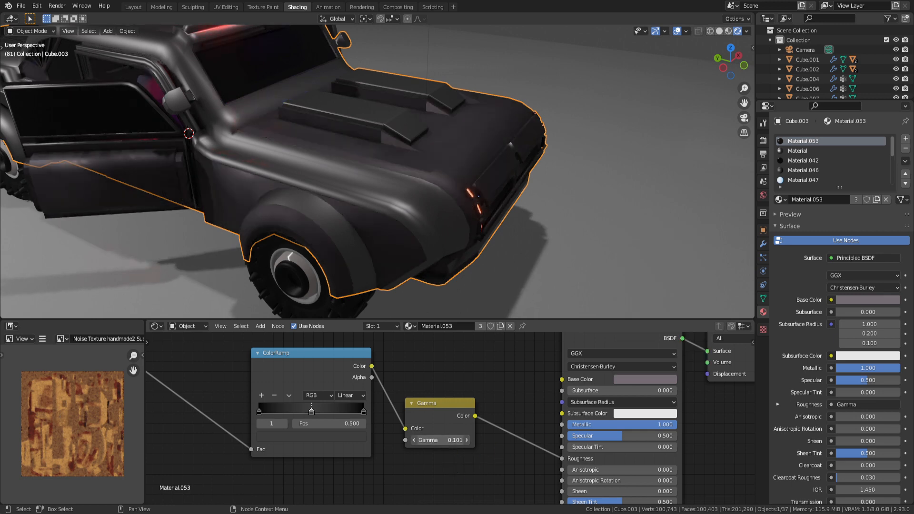
Try Gamma at 0.201, turn a ramp stop white, shift the black stop right, then raise Gamma to about 2.
click(466, 439)
click(414, 440)
click(414, 440)
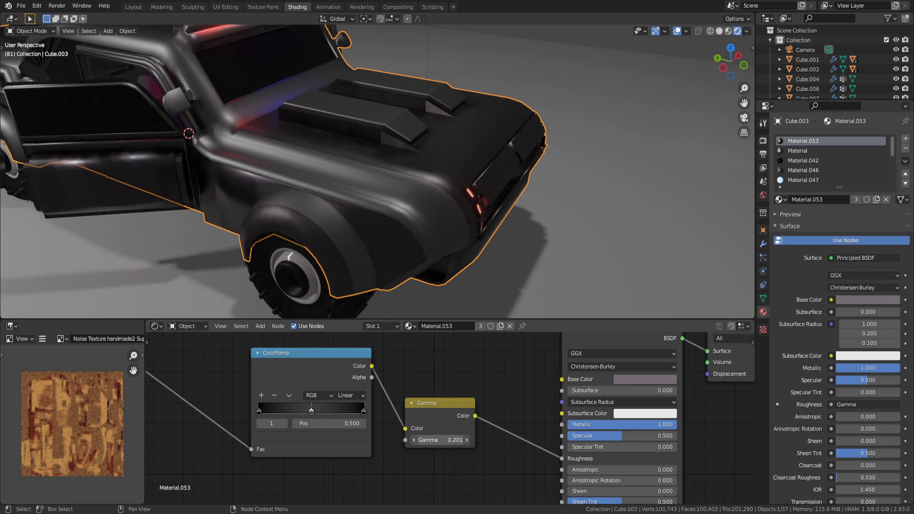
click(316, 436)
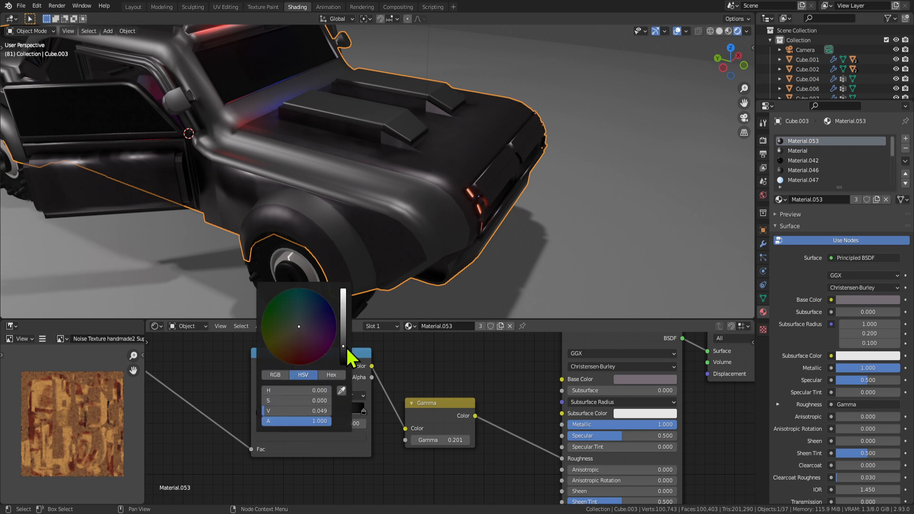
drag(347, 351, 343, 292)
drag(258, 411, 281, 412)
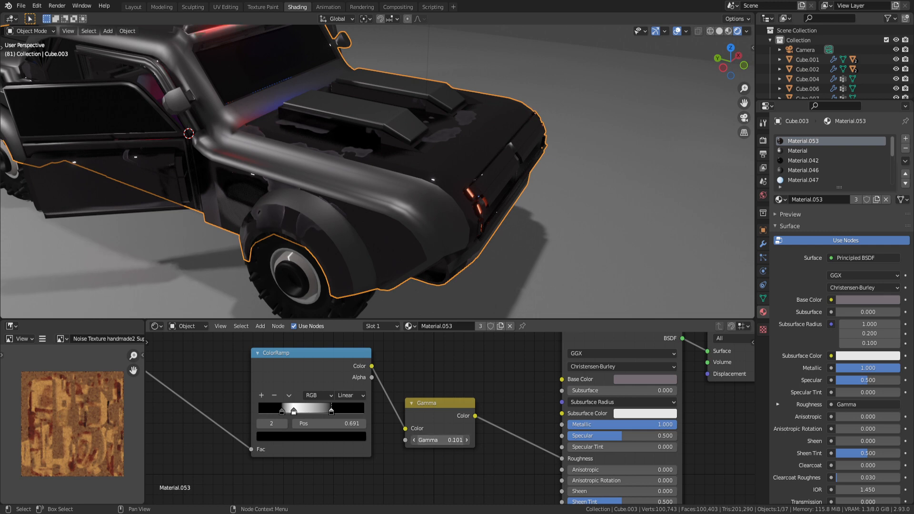
drag(441, 440, 481, 441)
Set the ColorRamp stop colour to light grey.
scroll(417, 181, down, 5)
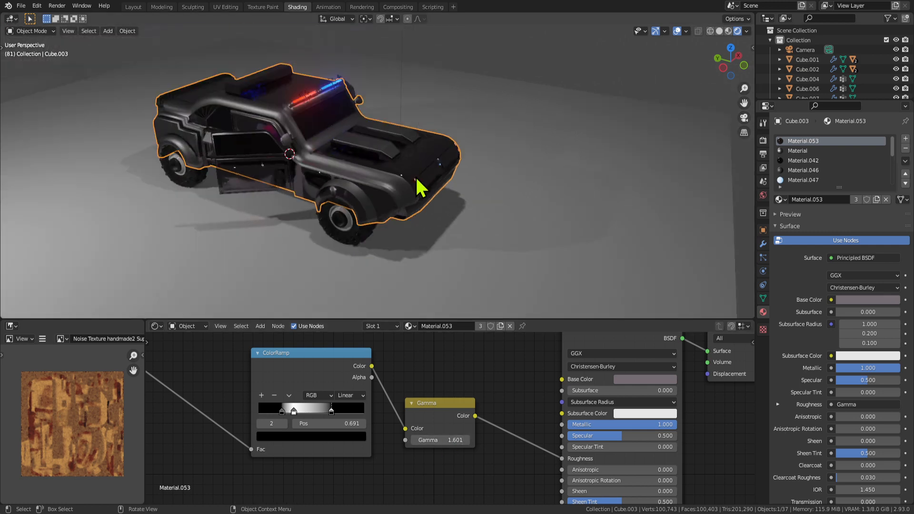
mouse_move(374, 233)
middle_down()
mouse_move(417, 210)
mouse_move(425, 227)
mouse_move(377, 236)
middle_up()
scroll(432, 246, up, 4)
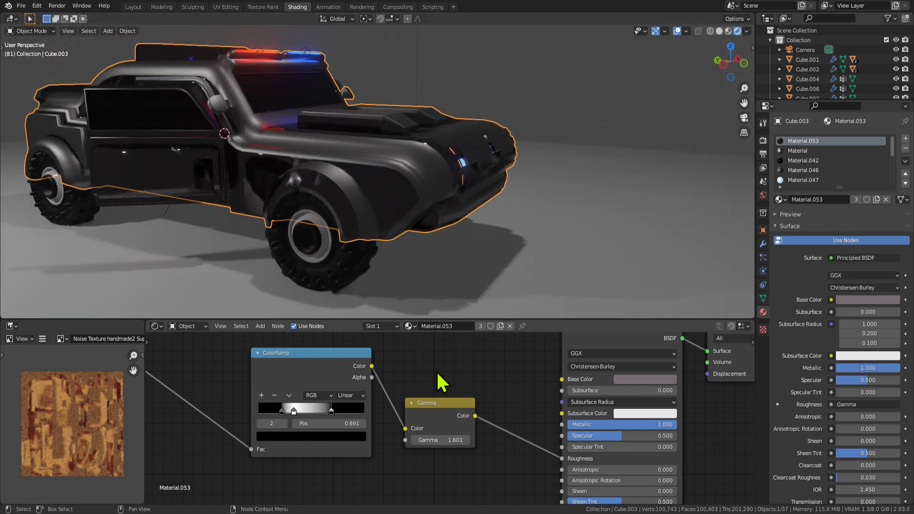
click(318, 436)
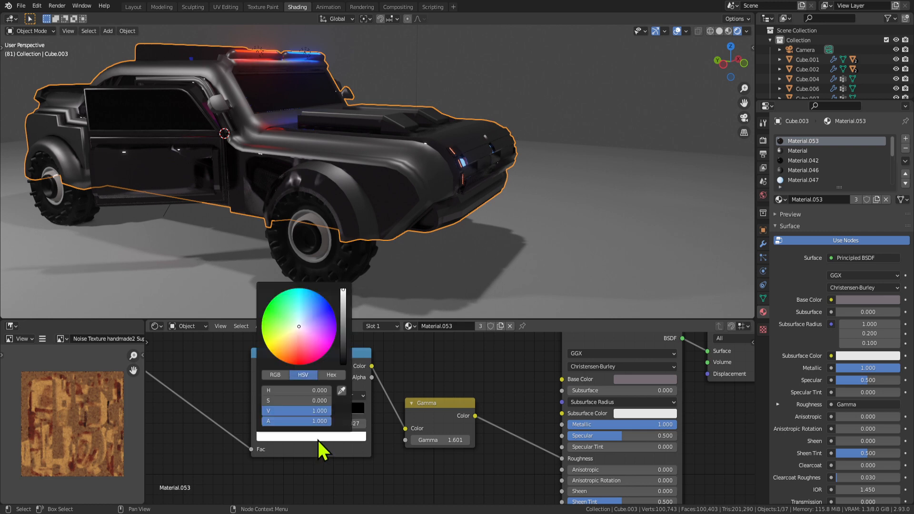
click(321, 437)
click(321, 437)
drag(343, 299, 344, 296)
Lower Gamma to about 0.3 and invert the ramp by moving the black stop past the white.
scroll(407, 462, down, 3)
middle_drag(408, 462, 568, 442)
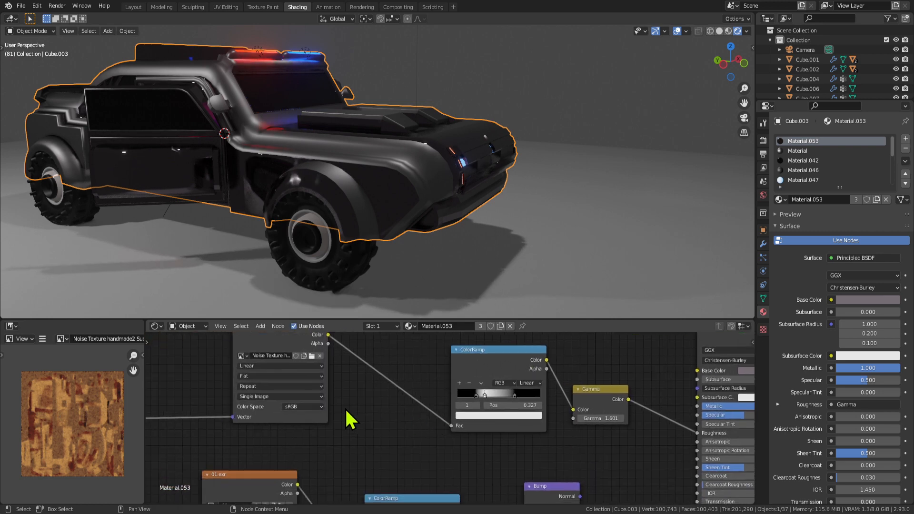
middle_drag(343, 406, 753, 399)
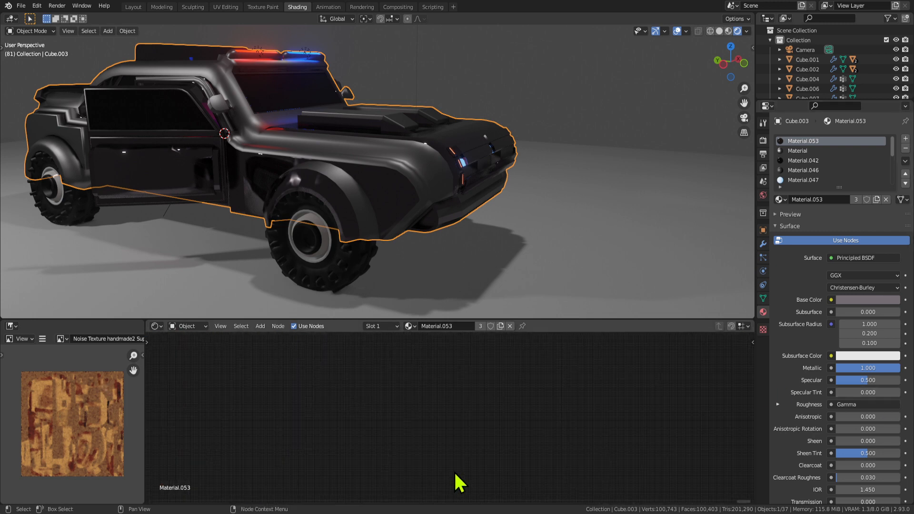
key(Home)
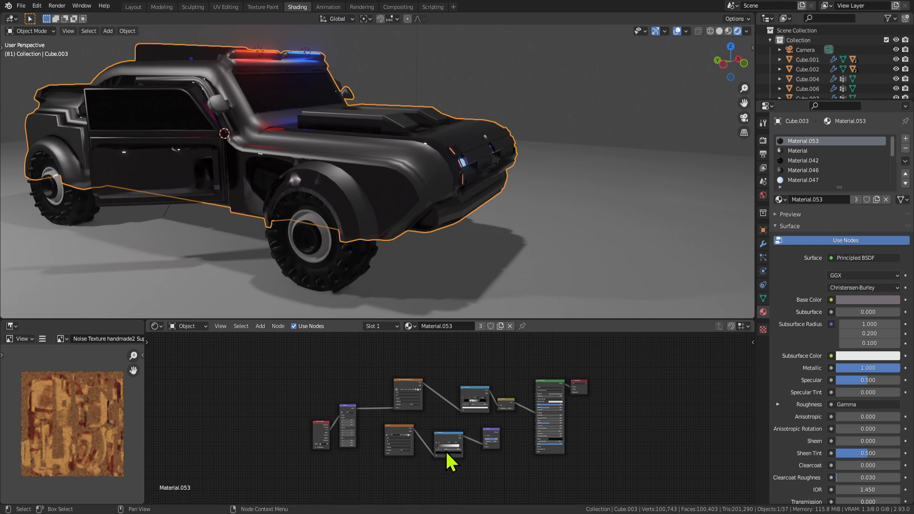
scroll(442, 421, up, 3)
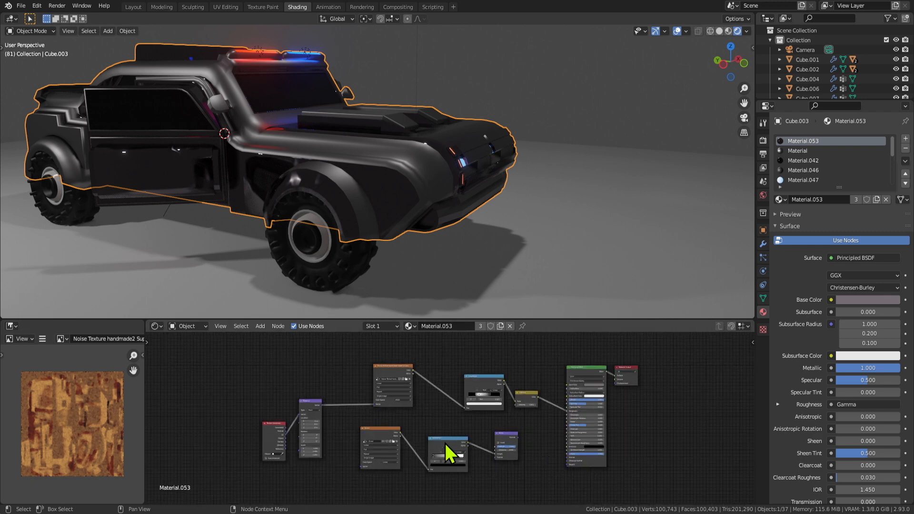
scroll(443, 409, up, 7)
middle_drag(289, 413, 395, 379)
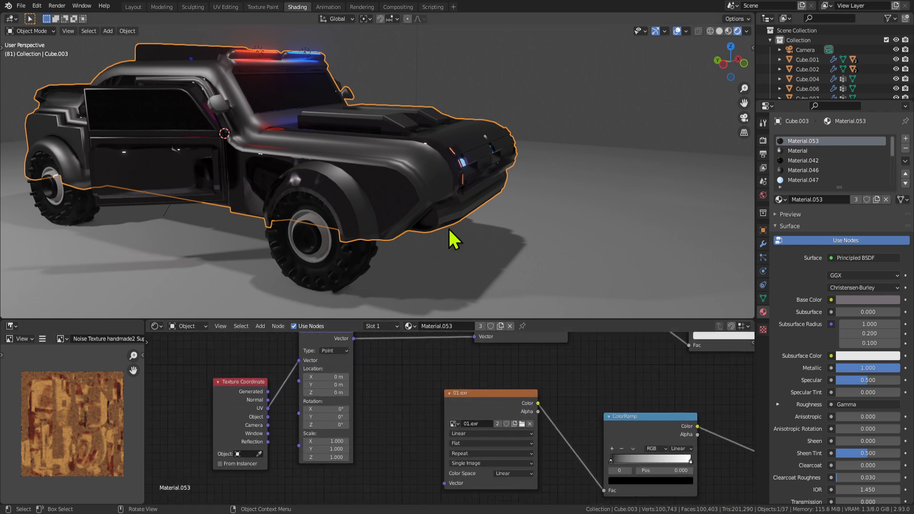
middle_drag(462, 190, 433, 255)
middle_drag(560, 381, 375, 473)
middle_drag(500, 428, 275, 436)
drag(425, 437, 366, 410)
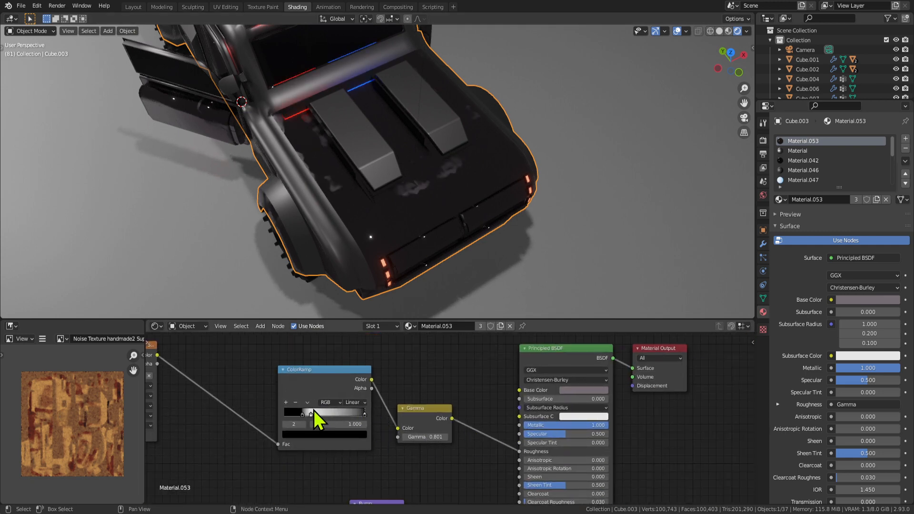
mouse_move(302, 416)
mouse_down()
mouse_move(343, 416)
mouse_move(283, 410)
mouse_move(310, 409)
mouse_up()
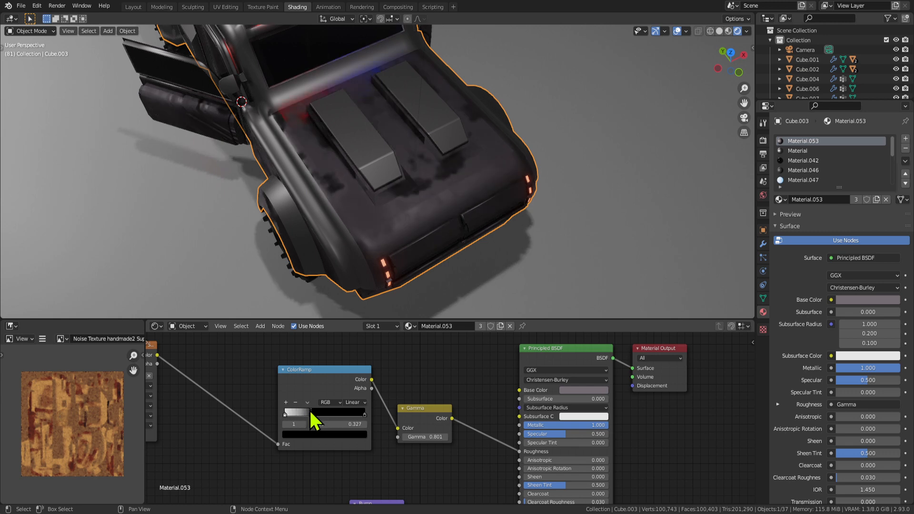
Darken the left ramp stop to grey and make the body's base colour darker still.
scroll(310, 413, up, 3)
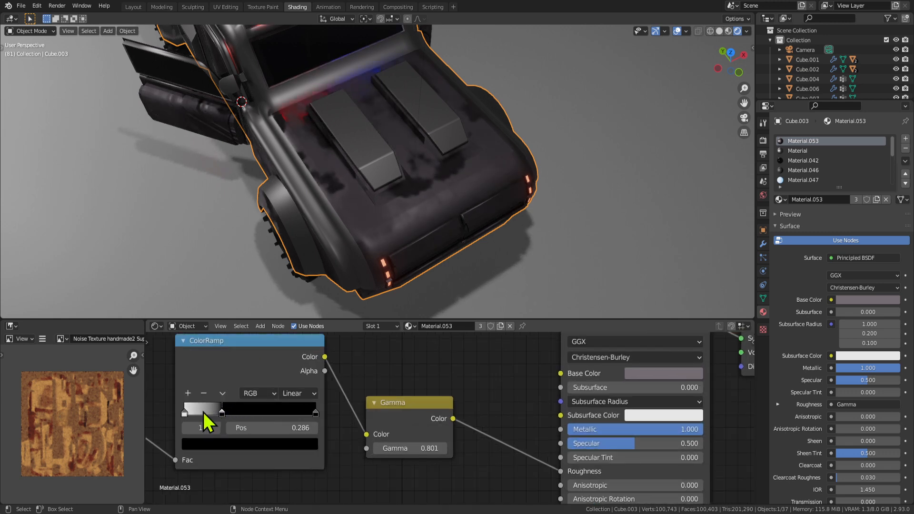
click(190, 413)
click(241, 446)
drag(290, 299, 290, 296)
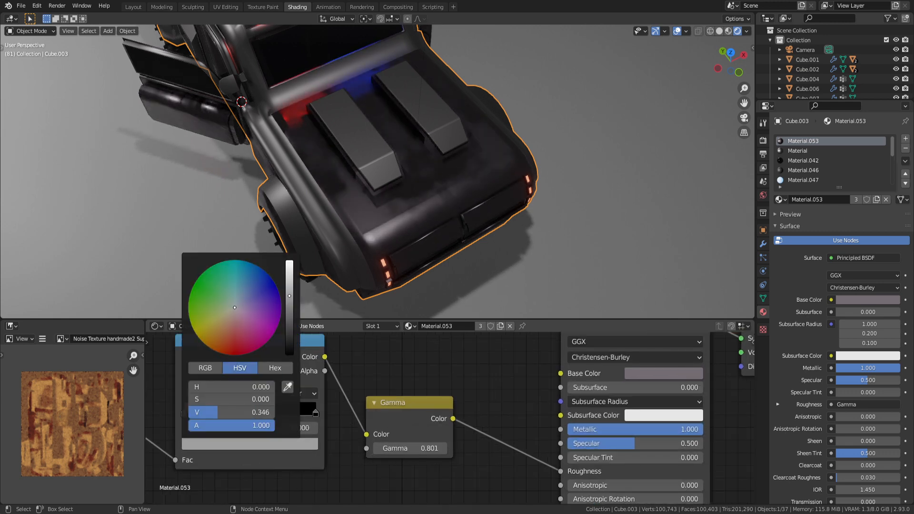
click(647, 373)
drag(732, 242, 732, 247)
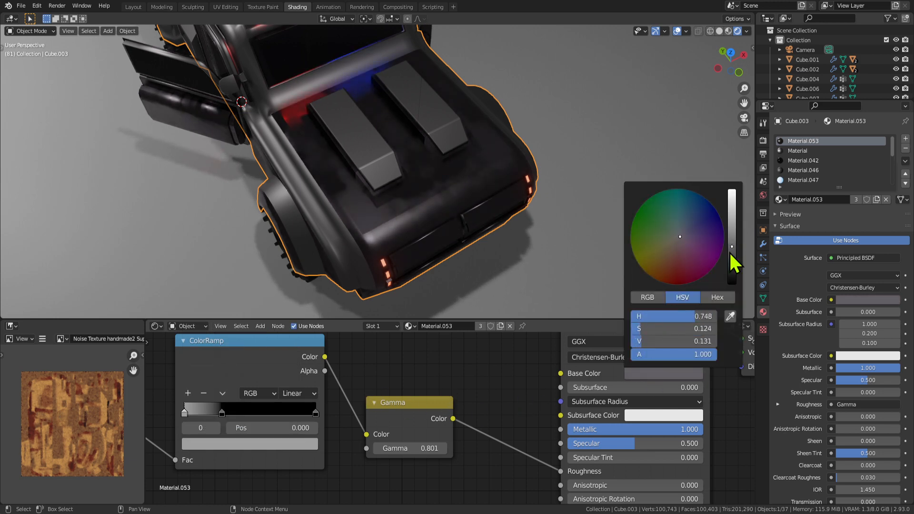
drag(731, 251, 731, 259)
Lower the Gamma value to 0.701.
scroll(386, 219, down, 5)
middle_drag(381, 222, 369, 194)
scroll(472, 197, up, 5)
scroll(472, 198, down, 4)
scroll(369, 194, up, 4)
drag(422, 452, 378, 452)
Save Car Selina5.blend and maximise the 3D viewport full-screen.
middle_drag(419, 214, 506, 246)
scroll(435, 265, down, 4)
scroll(430, 269, down, 3)
scroll(495, 247, up, 2)
middle_drag(440, 259, 436, 162)
key(ctrl+s)
key(ctrl+space)
Select the open rear door from the car's side.
scroll(440, 171, up, 4)
middle_drag(474, 269, 465, 220)
click(483, 238)
Close the door by clearing its rotation, then enter Edit Mode on the car body.
key(alt+r)
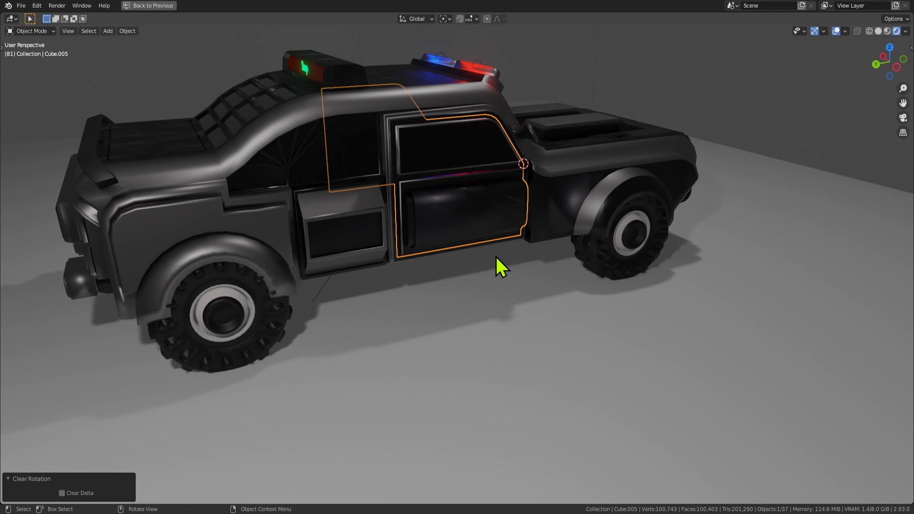
middle_drag(496, 257, 370, 183)
click(248, 190)
key(Tab)
Select the rear side-window face plus the narrow and triangular window faces between the struts.
click(270, 181)
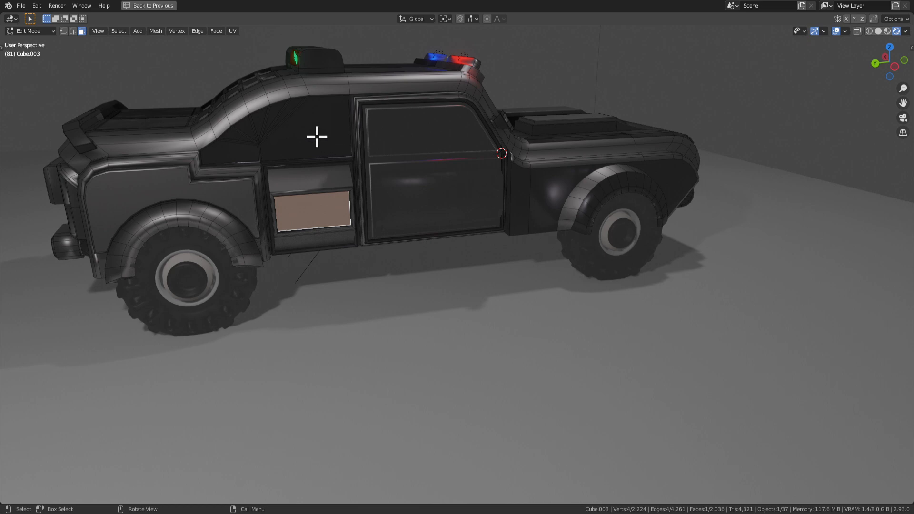
click(317, 137)
key(KP_Decimal)
middle_drag(357, 237, 336, 205)
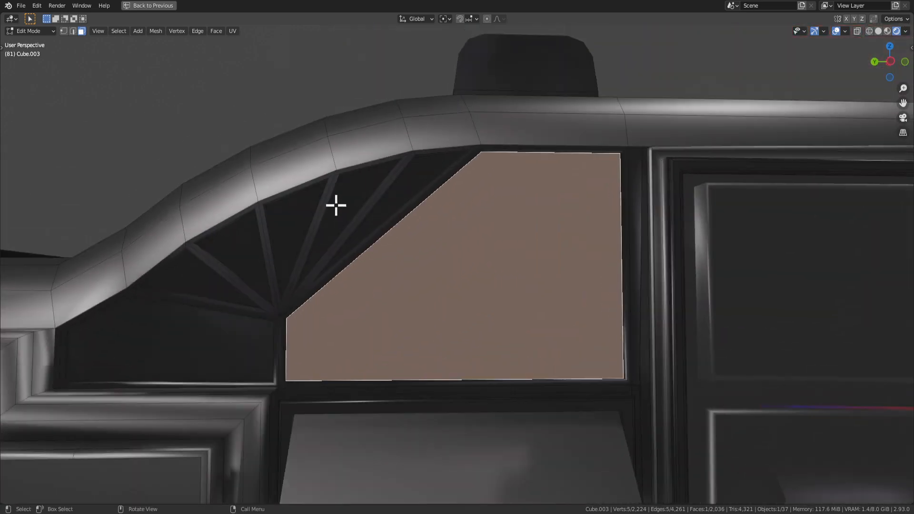
shift+click(412, 181)
shift+click(343, 205)
shift+click(295, 218)
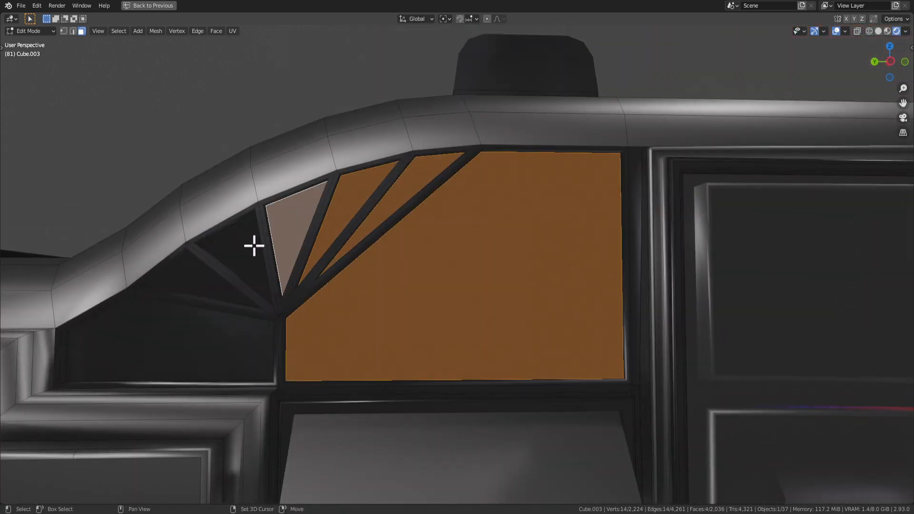
shift+click(254, 246)
shift+click(193, 276)
scroll(388, 272, down, 8)
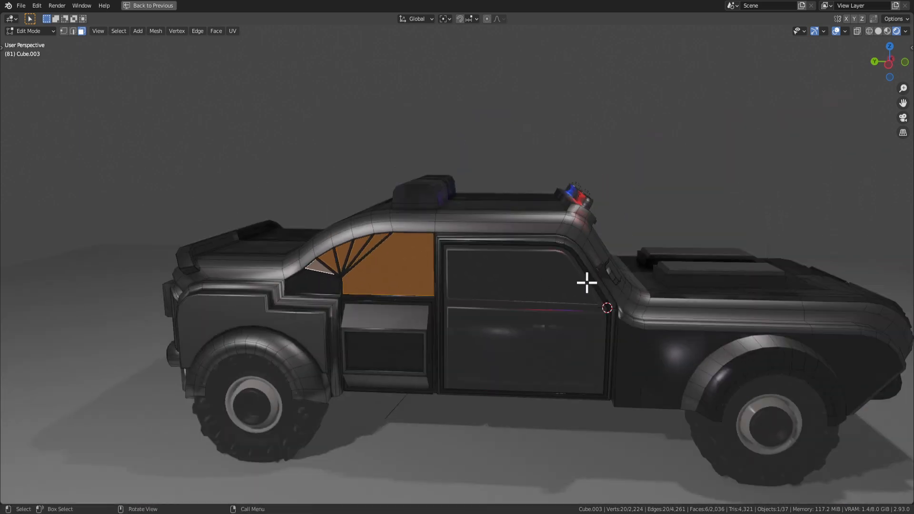
Add the left windshield face to the window selection.
middle_drag(587, 283, 471, 262)
shift+click(559, 279)
middle_drag(558, 280, 631, 292)
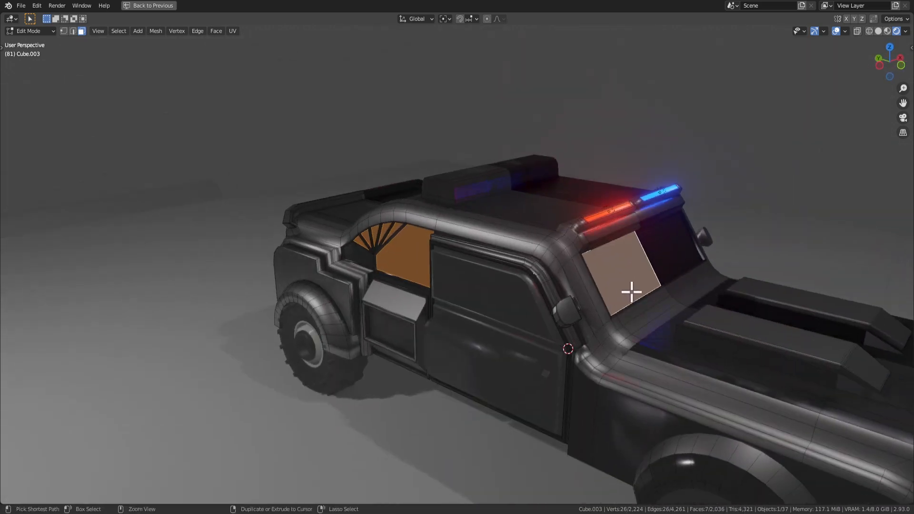
Assign Material.042 to the selected window faces.
key(ctrl+space)
scroll(595, 457, down, 2)
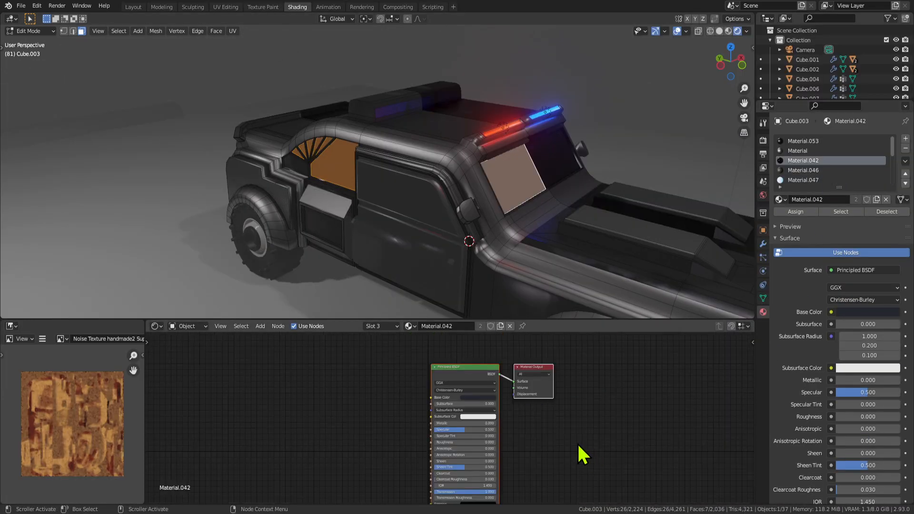
scroll(526, 459, up, 1)
middle_drag(502, 210, 530, 198)
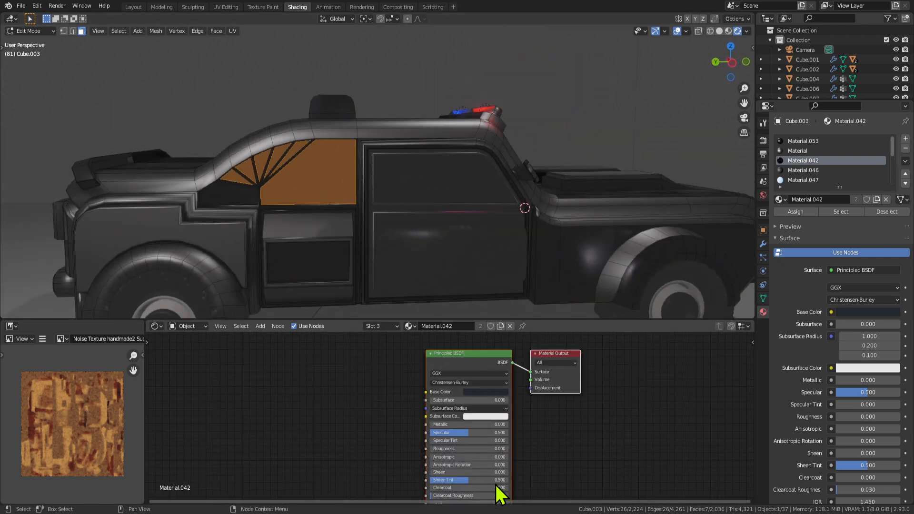
middle_drag(475, 285, 399, 247)
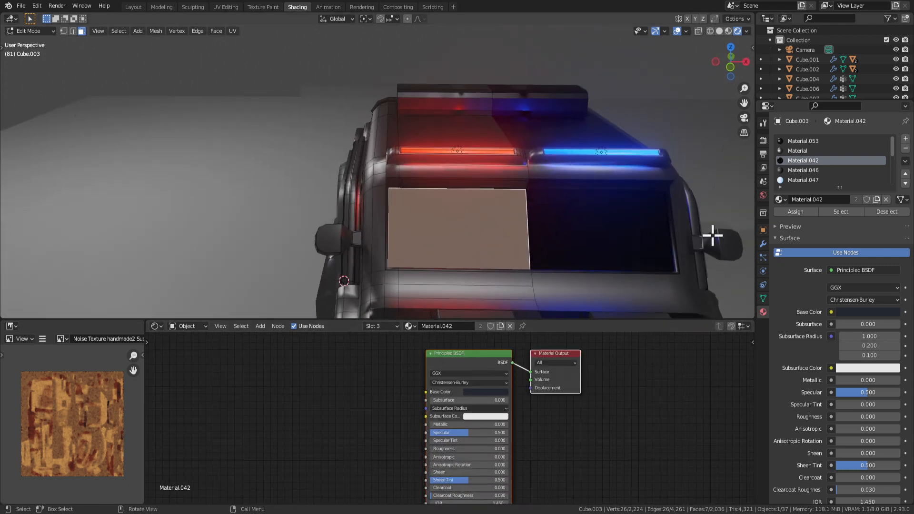
click(793, 212)
Set Material.042's Transmission to 1.000 and preview the glass windows in Object Mode.
middle_drag(500, 220, 597, 215)
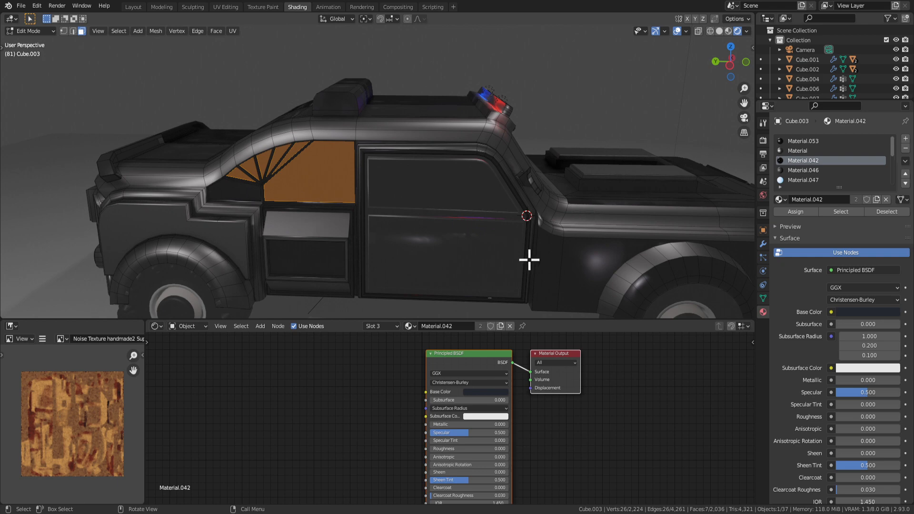
middle_drag(504, 465, 503, 400)
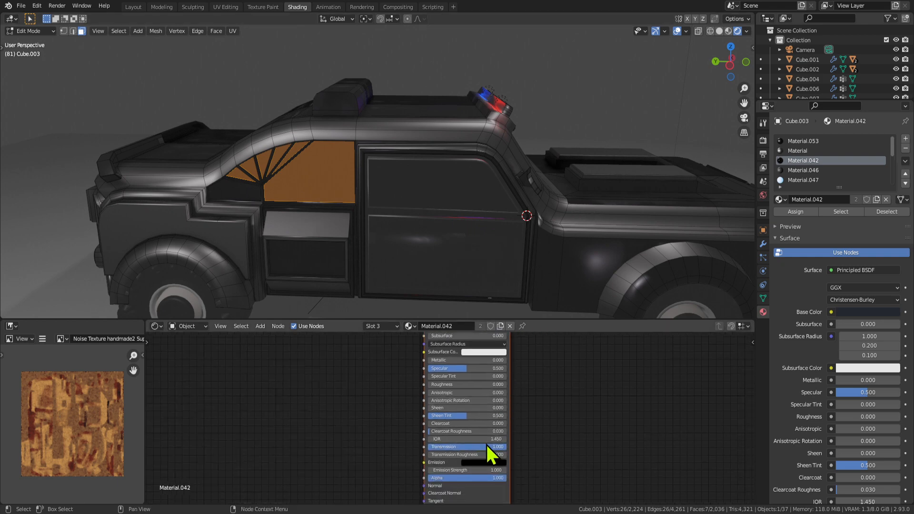
key(Tab)
middle_drag(465, 230, 344, 187)
key(Tab)
key(Tab)
middle_drag(332, 223, 374, 199)
key(Tab)
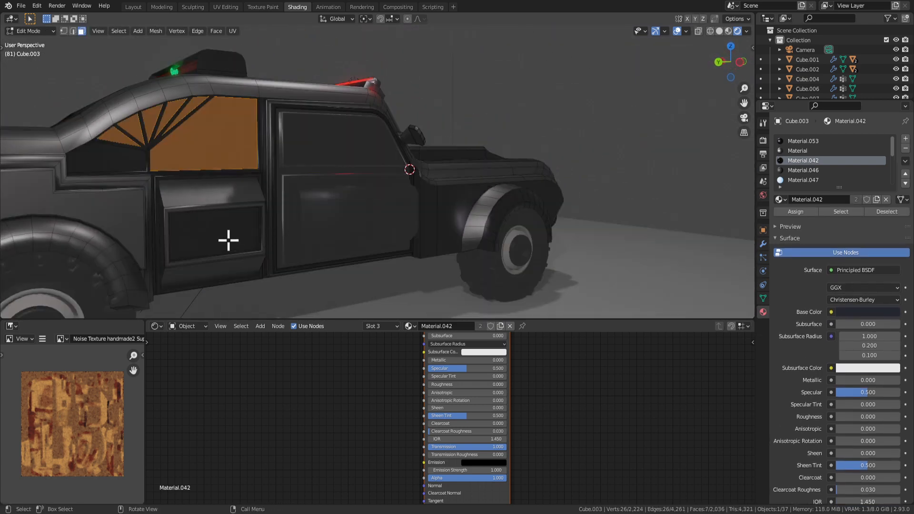
Select the lower door panel face in Edit Mode.
click(229, 241)
scroll(237, 242, down, 3)
middle_drag(237, 243, 277, 273)
Connect the Bump node's output to the Principled BSDF Normal input.
middle_drag(644, 212, 565, 190)
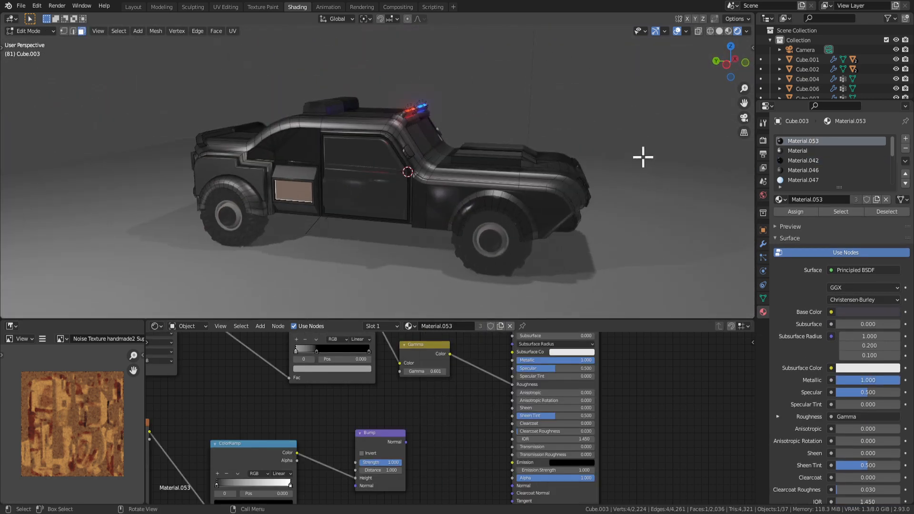
scroll(441, 442, down, 3)
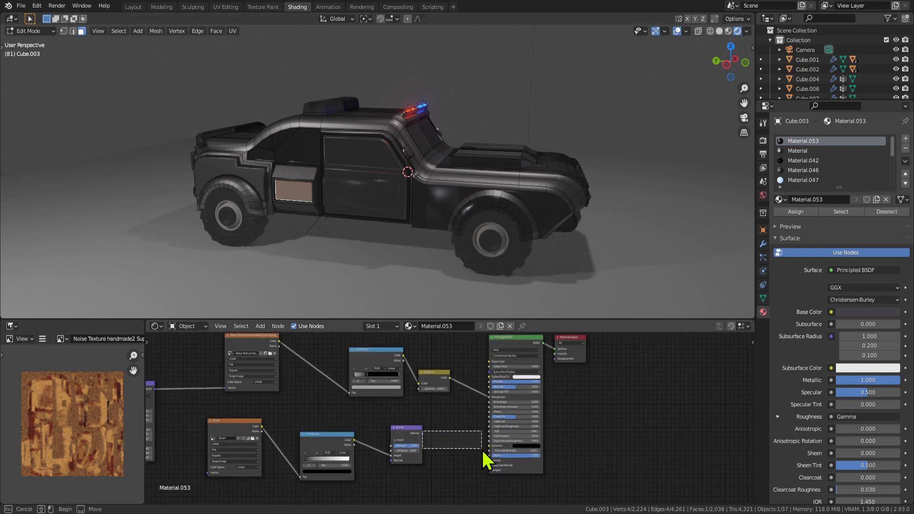
drag(483, 451, 482, 449)
drag(422, 433, 490, 460)
scroll(518, 261, up, 3)
scroll(414, 263, down, 2)
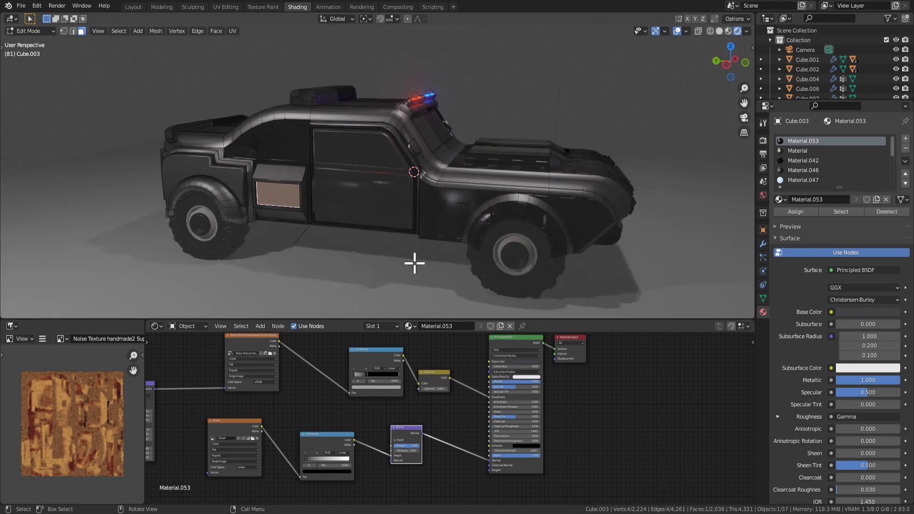
Tidy the texture nodes: remove a spare Mapping copy, shift Texture Coordinate left, drop Mapping's stray link.
middle_drag(370, 245, 418, 233)
middle_drag(186, 421, 388, 377)
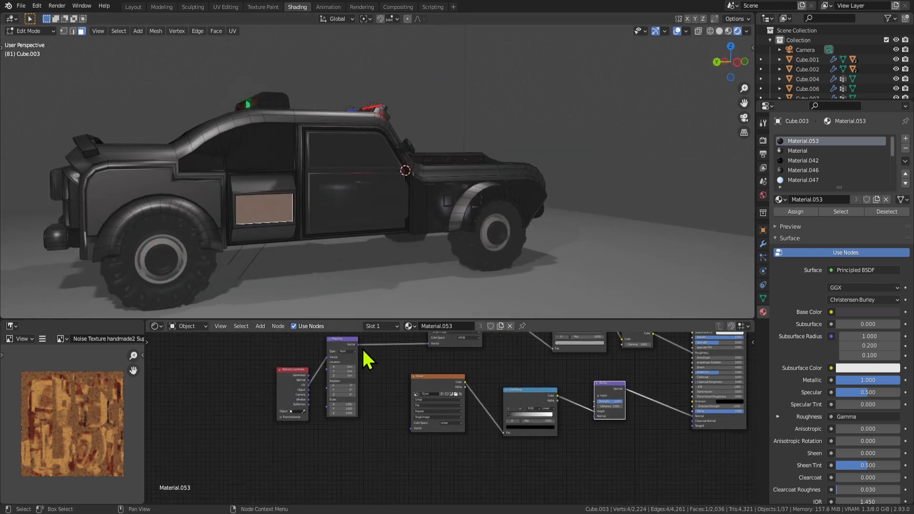
scroll(394, 373, up, 2)
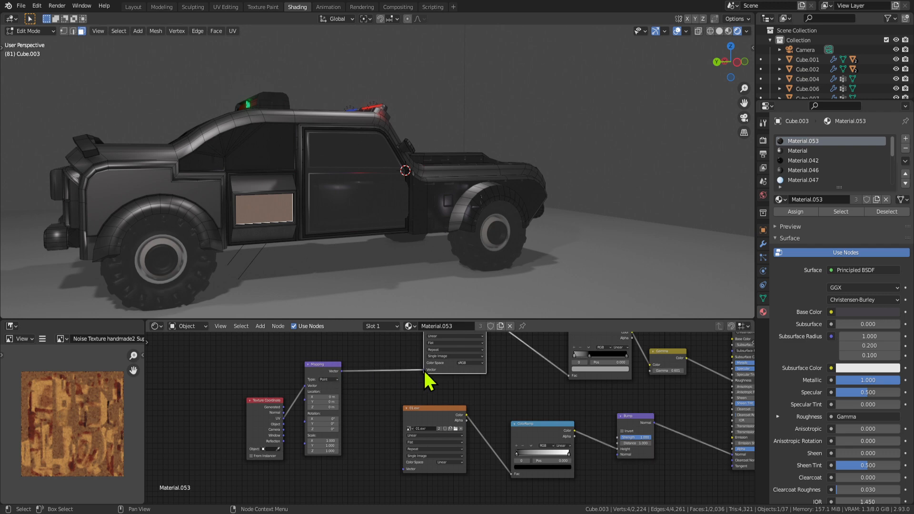
scroll(427, 381, down, 3)
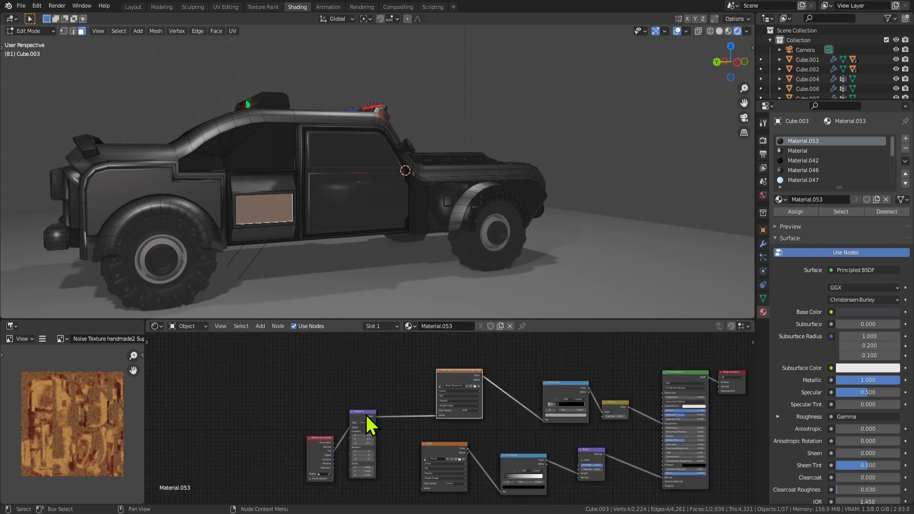
key(shift+d)
click(365, 493)
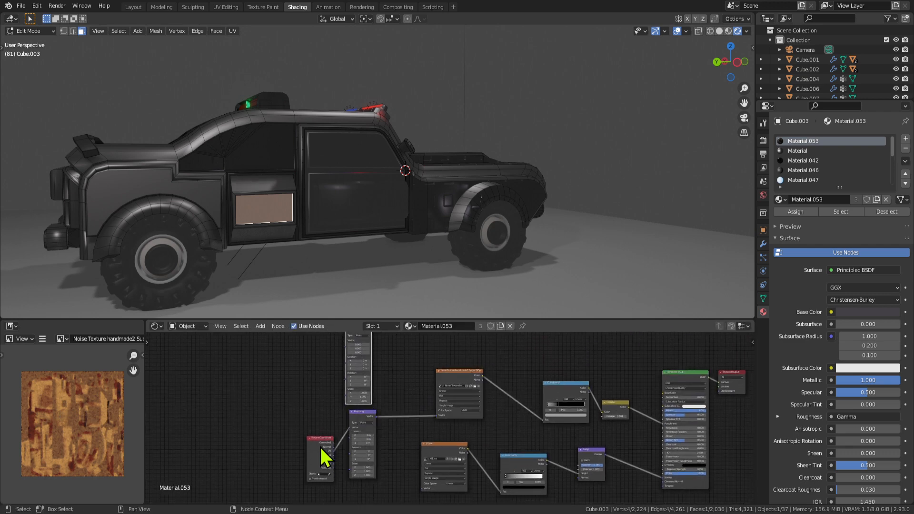
drag(322, 452, 312, 449)
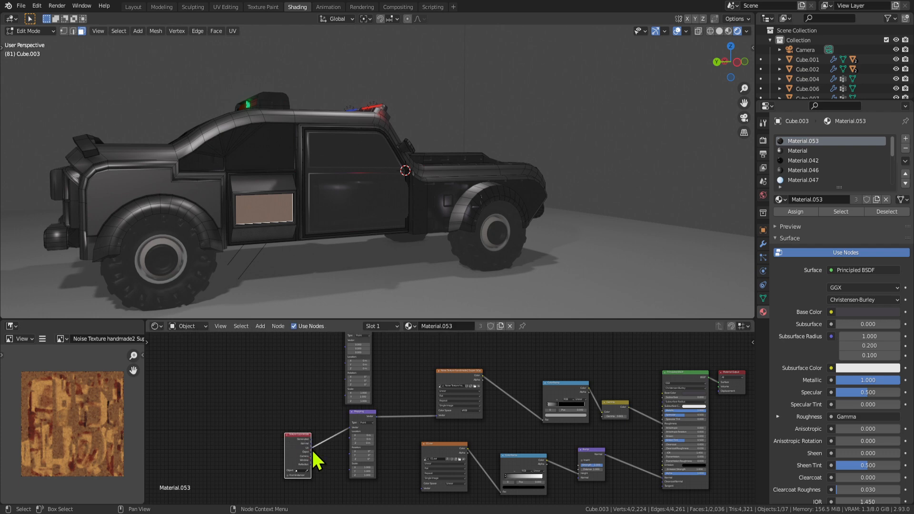
click(354, 362)
key(x)
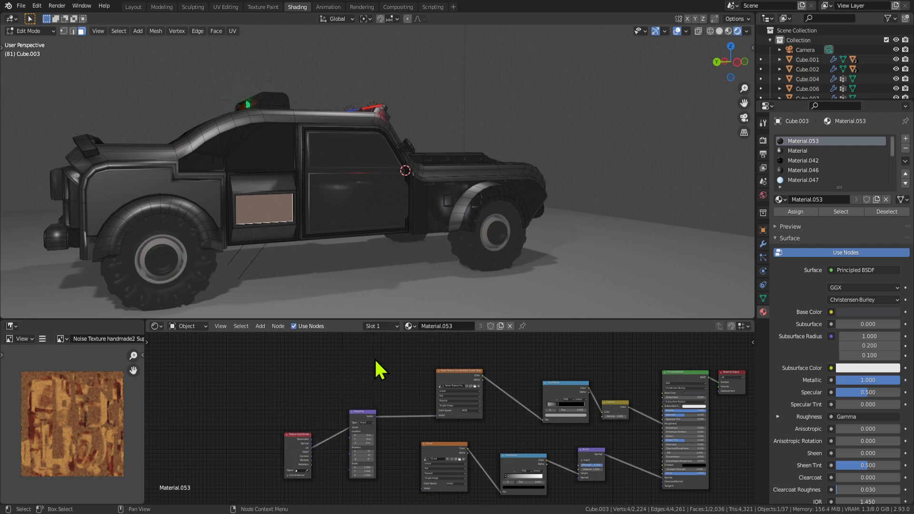
drag(410, 405, 401, 411)
middle_drag(375, 426, 348, 380)
scroll(350, 413, up, 3)
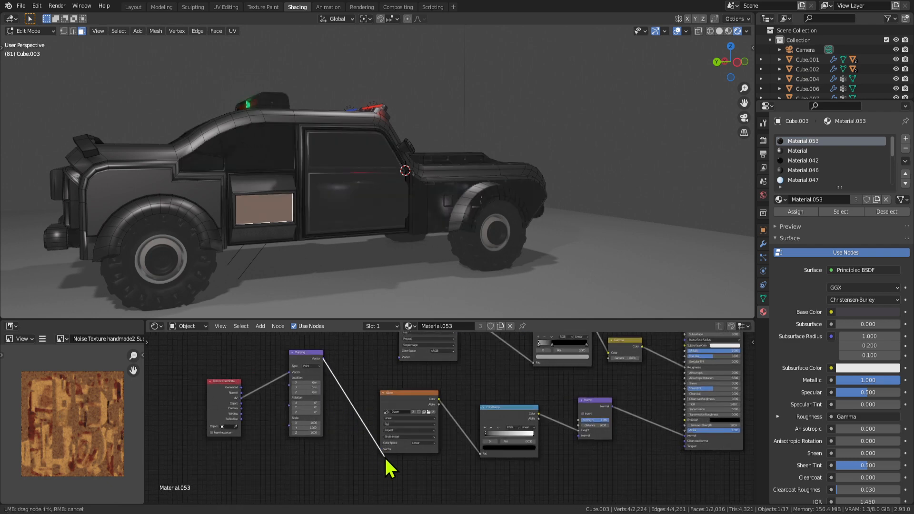
Link Mapping's Vector to the image texture's Vector and set Mapping Scale X to 5.
drag(384, 451, 383, 450)
middle_drag(472, 196, 414, 238)
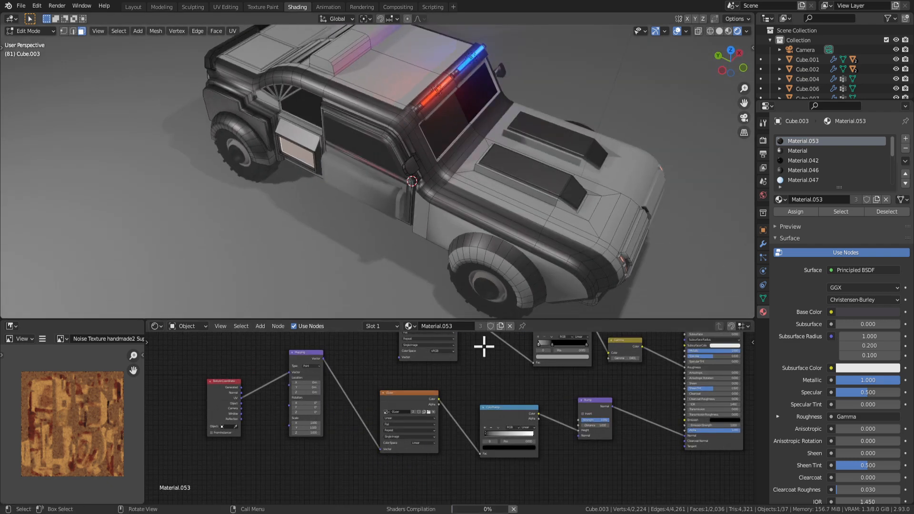
middle_drag(439, 406, 404, 449)
middle_drag(517, 252, 533, 212)
middle_drag(321, 470, 349, 458)
key(Return)
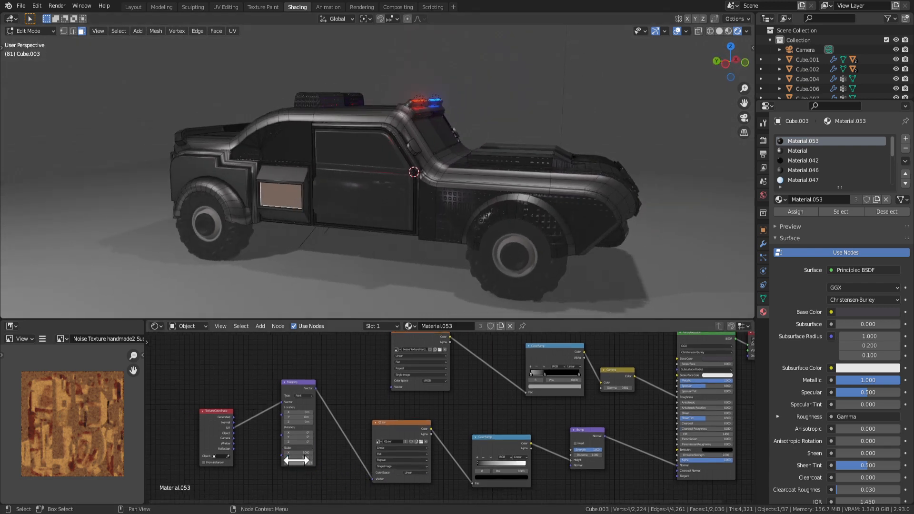
Inspect the textured dark metallic body from several angles in Object Mode.
key(Tab)
middle_drag(445, 247, 488, 231)
middle_drag(392, 218, 522, 180)
middle_drag(521, 180, 404, 207)
scroll(400, 213, up, 4)
key(Tab)
key(Tab)
scroll(449, 227, down, 4)
shift+middle_drag(405, 207, 386, 192)
Inspect the vent face in Edit Mode from closer, orbited views.
key(Tab)
Select the vent face and unwrap its UVs.
click(380, 190)
right_click(367, 190)
mouse_move(368, 191)
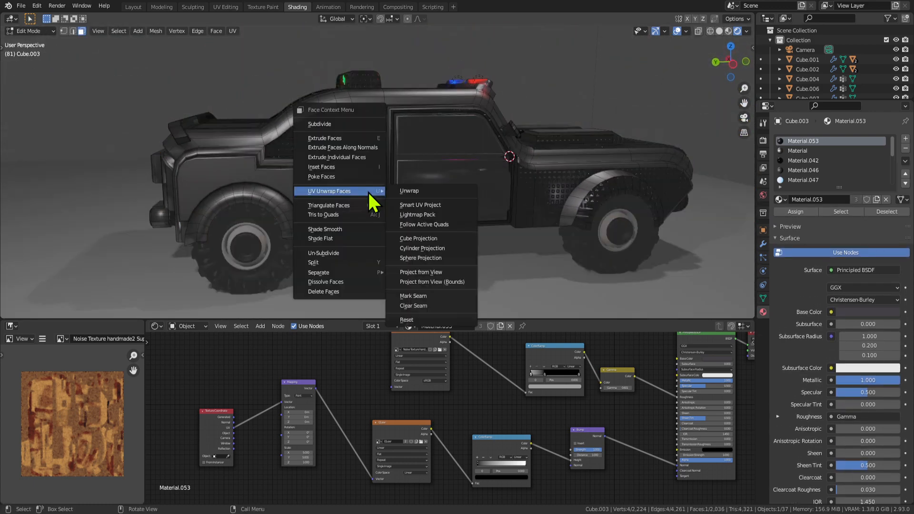
click(420, 195)
key(Tab)
scroll(387, 254, up, 4)
middle_drag(387, 254, 424, 233)
key(Tab)
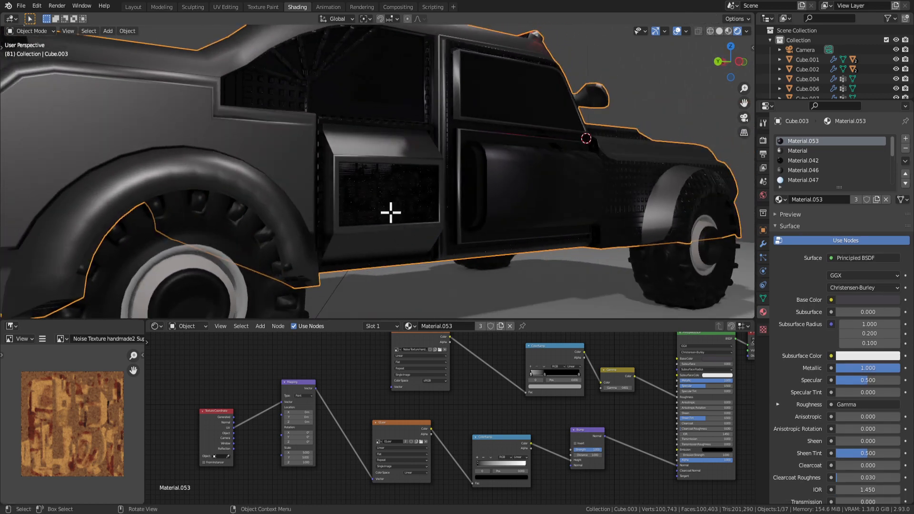
key(Tab)
middle_drag(463, 255, 486, 245)
key(Tab)
key(Tab)
key(Tab)
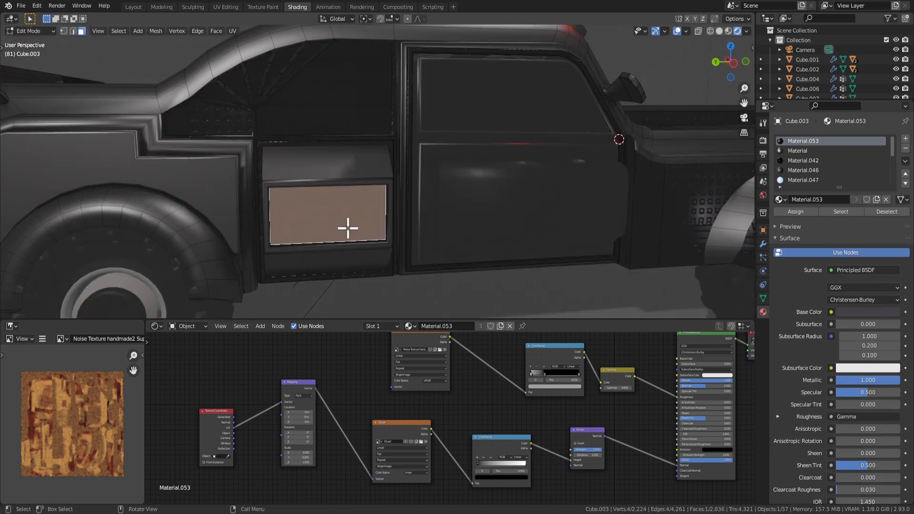
Cube-project UVs for all faces using the Material.053 body material.
click(841, 211)
right_click(509, 205)
mouse_move(510, 205)
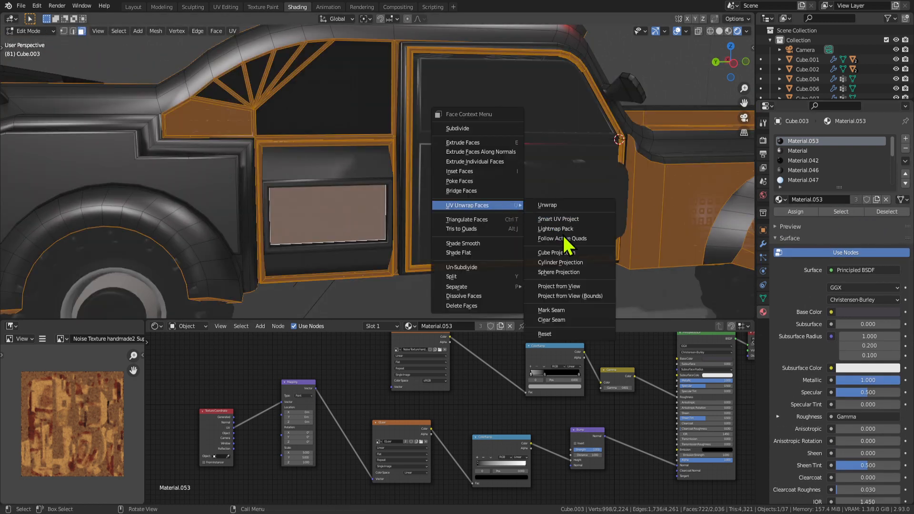
click(555, 253)
Select the door-frame face, then orbit around the truck in Object Mode to review it.
click(409, 249)
scroll(437, 257, down, 4)
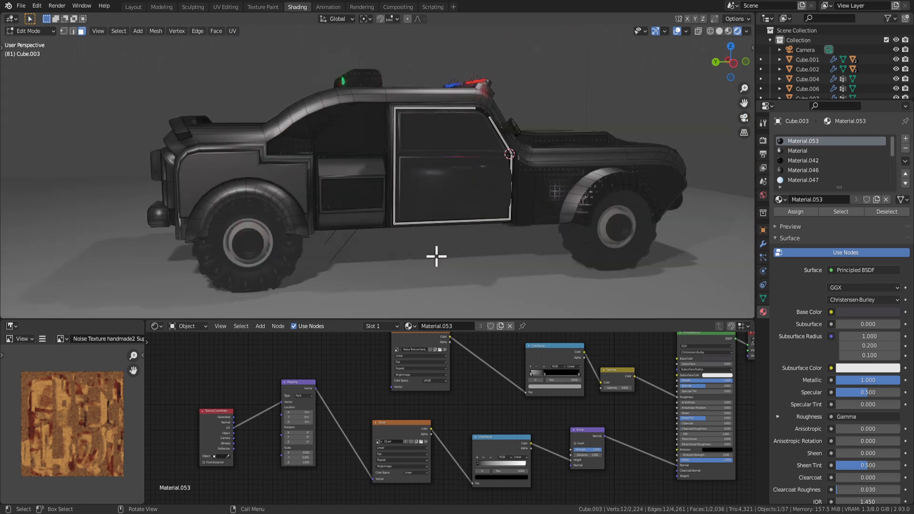
middle_drag(437, 257, 413, 263)
key(Tab)
middle_drag(499, 269, 568, 287)
mouse_move(368, 200)
middle_down()
mouse_move(421, 222)
mouse_move(278, 134)
mouse_move(526, 224)
mouse_move(402, 215)
mouse_move(402, 241)
mouse_move(374, 202)
middle_up()
Move to a higher front view and bring the Mapping node into view in the node editor.
scroll(352, 173, up, 2)
scroll(279, 138, down, 3)
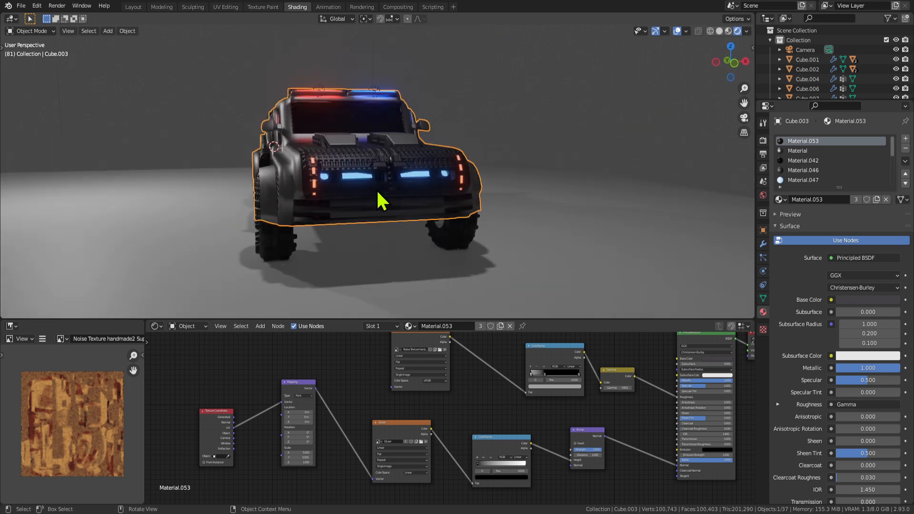
scroll(330, 150, up, 1)
middle_drag(328, 147, 337, 172)
scroll(362, 435, up, 1)
middle_drag(292, 469, 309, 463)
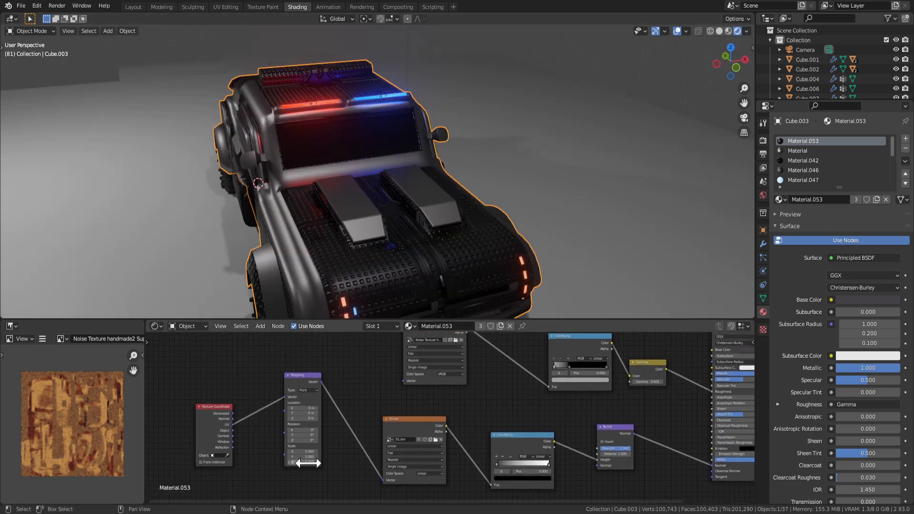
scroll(292, 461, up, 2)
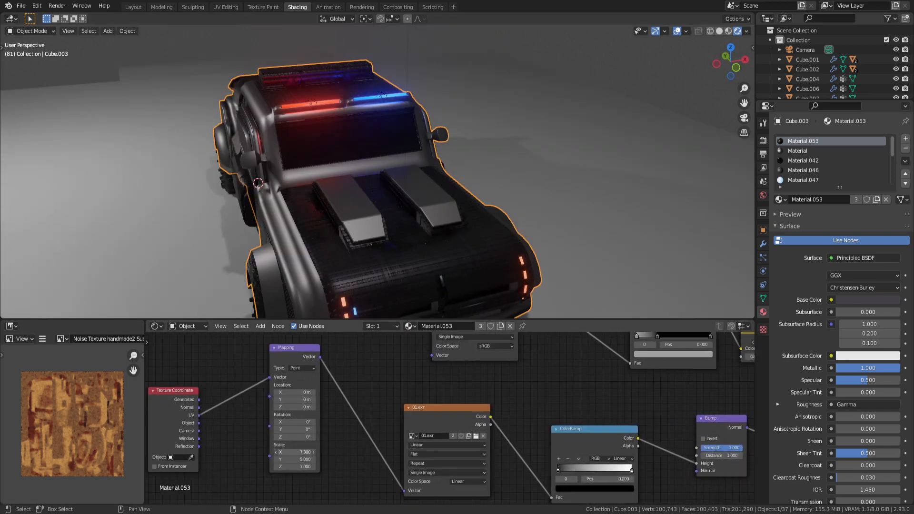
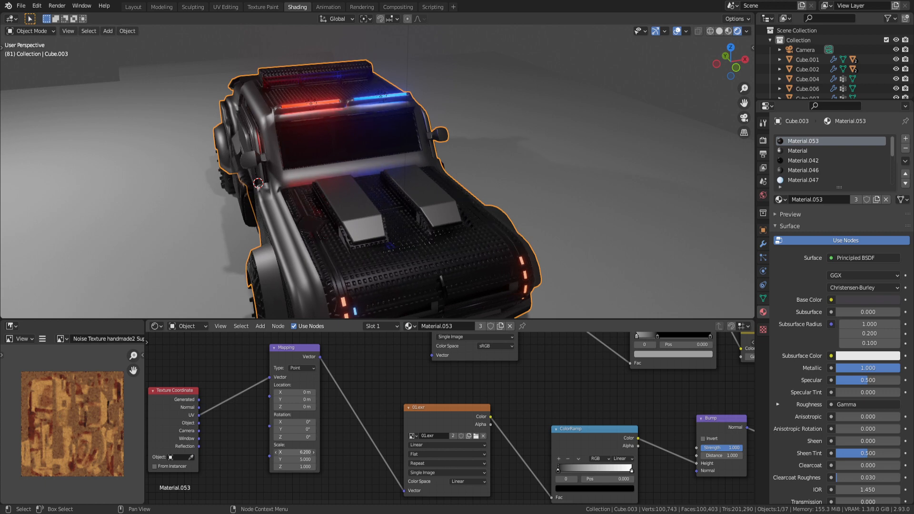
Raise the Mapping node's Scale X from 6.200 to 6.400 and confirm X rotation at 0°.
drag(295, 452, 297, 452)
middle_drag(376, 257, 408, 238)
key(Tab)
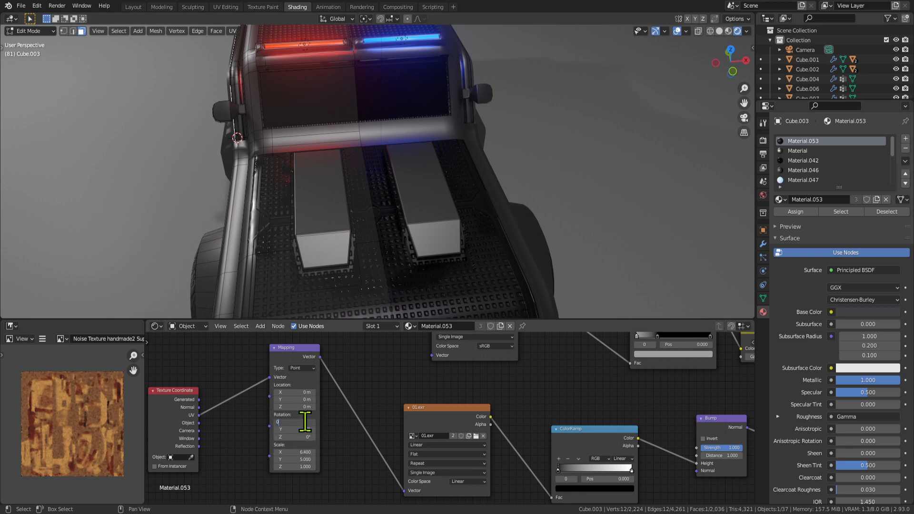
key(Return)
scroll(352, 252, down, 4)
key(Tab)
Orbit around the truck from side, rear and low views, toggling Edit Mode to check the texture.
middle_drag(359, 262, 489, 132)
scroll(450, 257, up, 3)
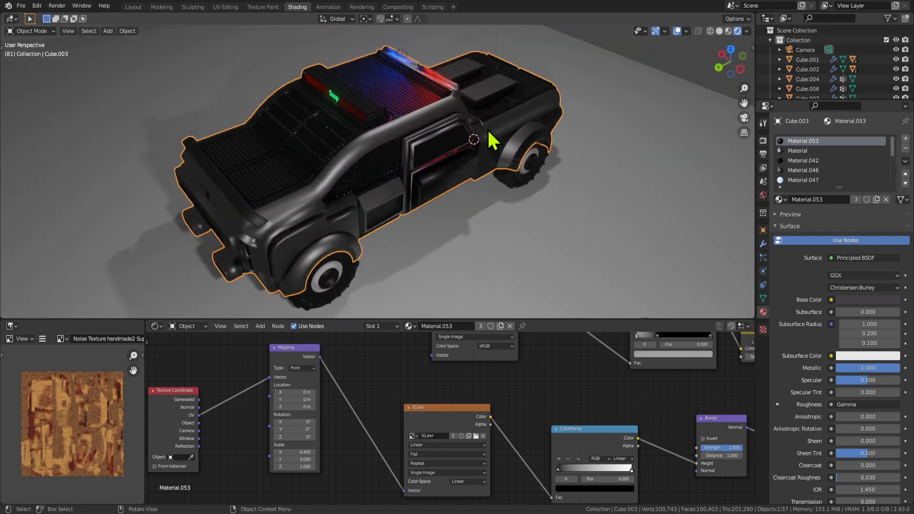
scroll(488, 132, up, 2)
key(Tab)
middle_drag(371, 170, 478, 191)
key(Tab)
scroll(324, 146, down, 3)
scroll(418, 181, down, 6)
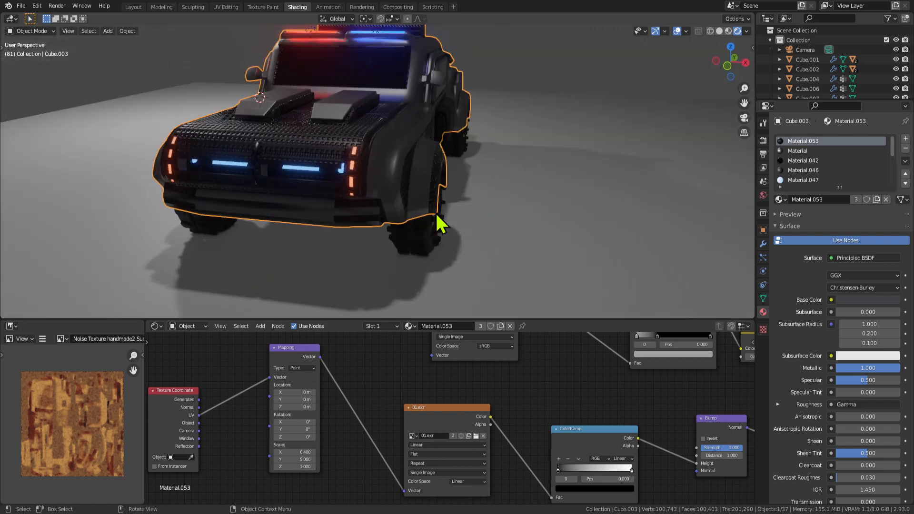
middle_drag(465, 200, 333, 185)
scroll(422, 176, up, 4)
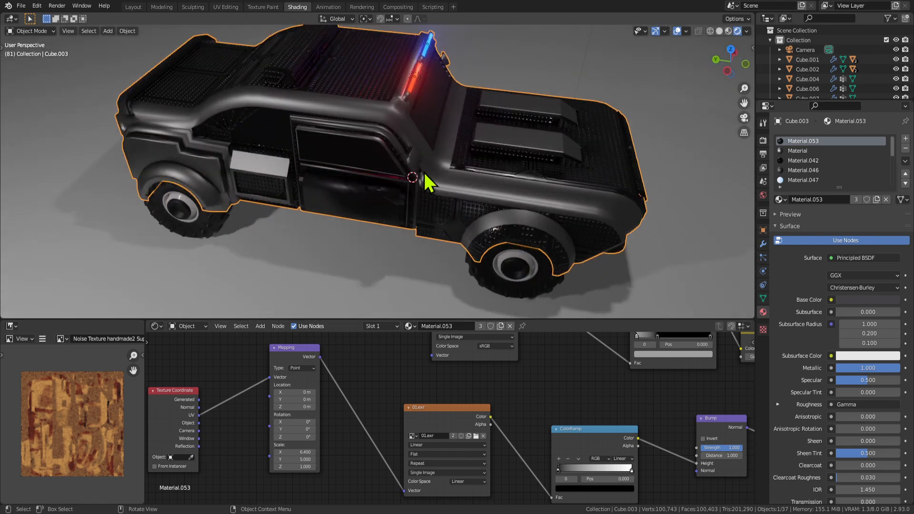
middle_drag(425, 174, 504, 162)
key(Tab)
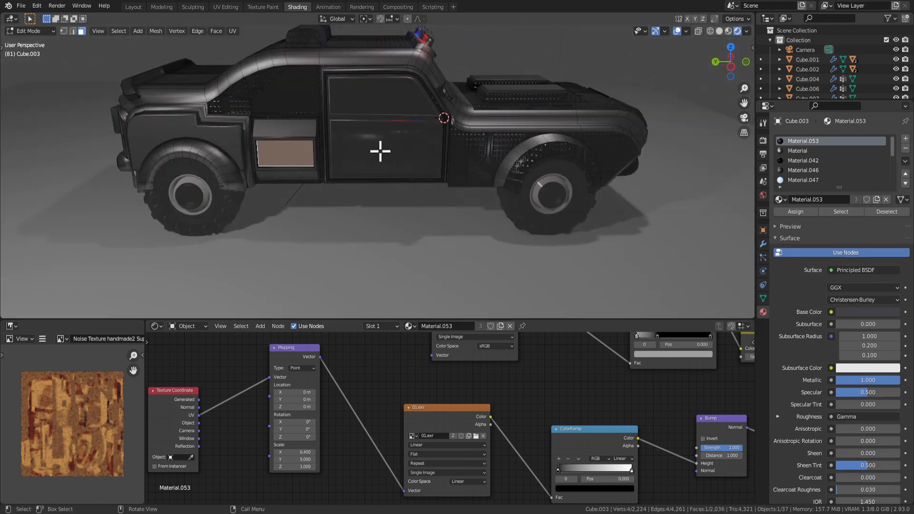
Select the door object Cube.005 and put it in Edit Mode.
key(Tab)
click(386, 165)
key(Tab)
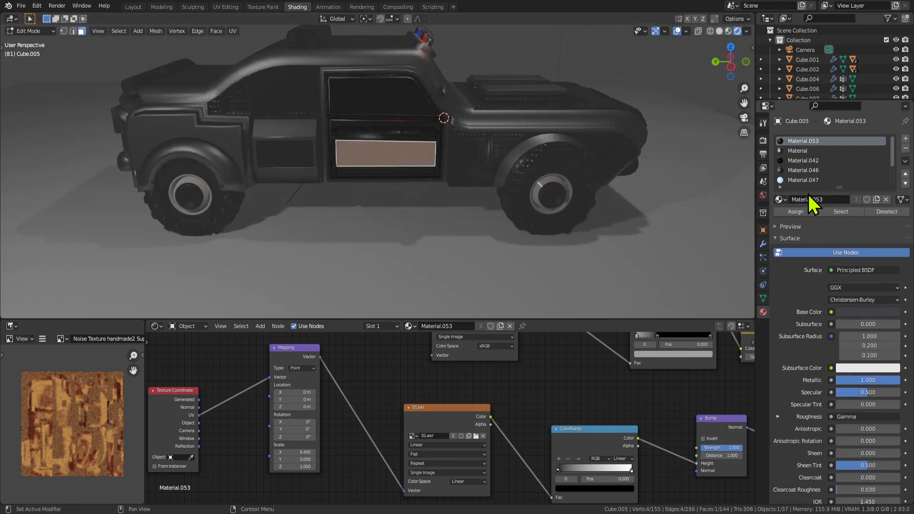
scroll(486, 486, down, 5)
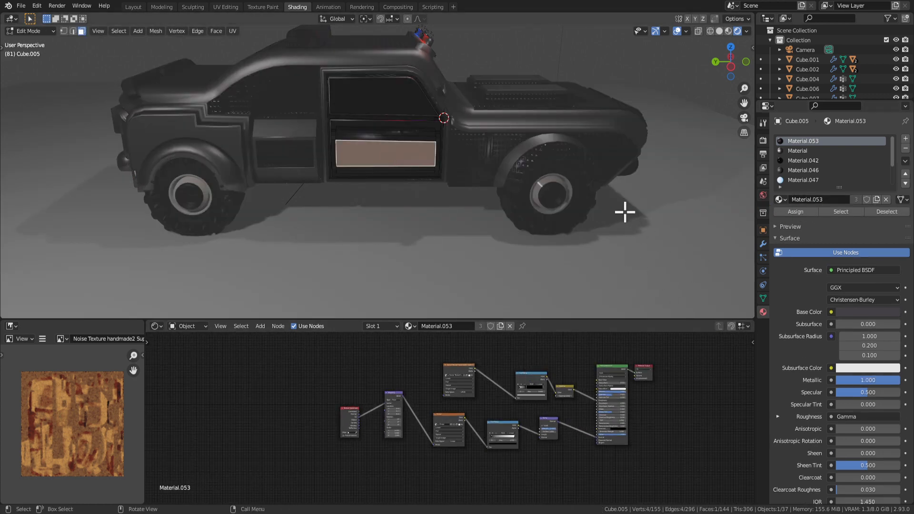
key(Tab)
key(Tab)
scroll(419, 153, up, 3)
right_click(419, 153)
mouse_move(419, 157)
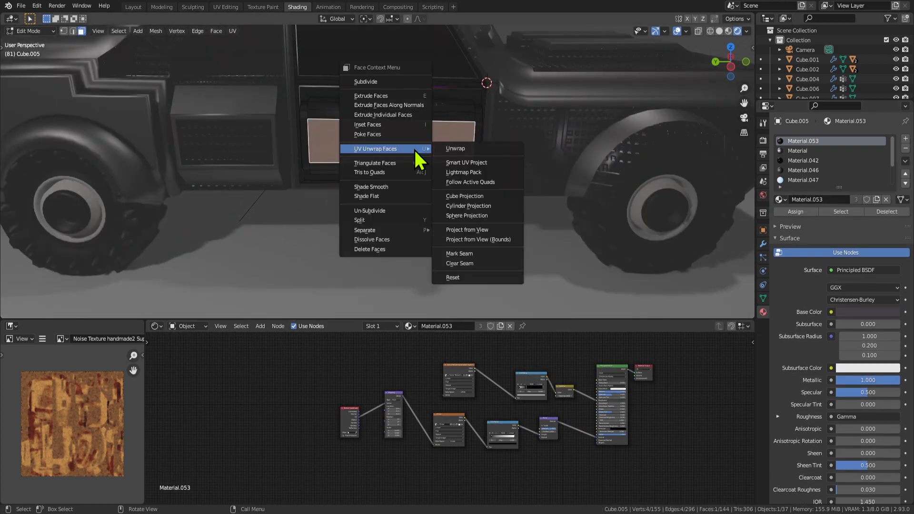
click(477, 197)
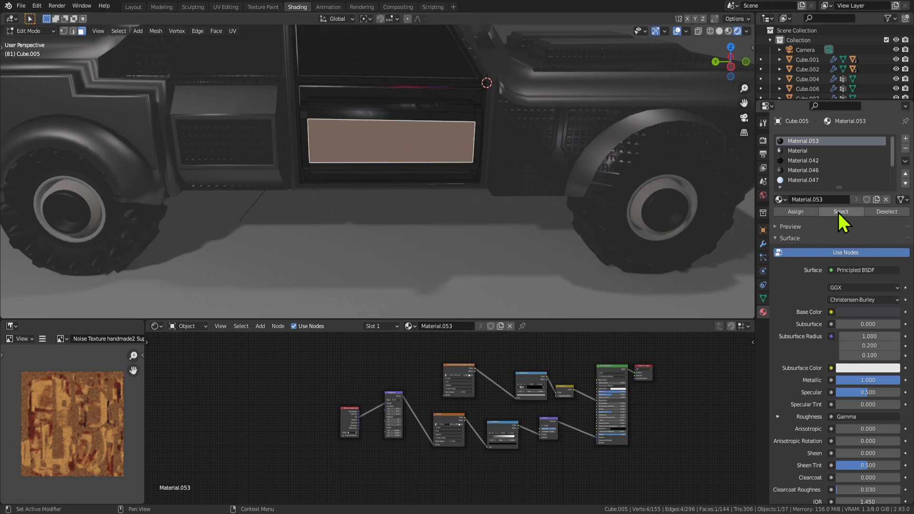
Select the door faces using Material.053 and cube-project their UVs.
click(841, 211)
right_click(387, 149)
mouse_move(395, 151)
click(463, 198)
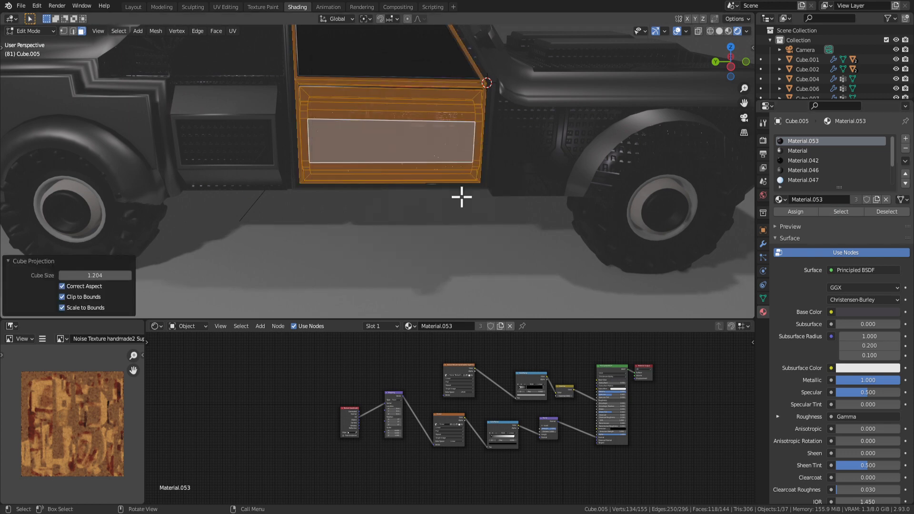
scroll(351, 247, down, 4)
Check the door texture from rear and front angles, then select the door's inner panel face.
key(Tab)
scroll(398, 226, up, 4)
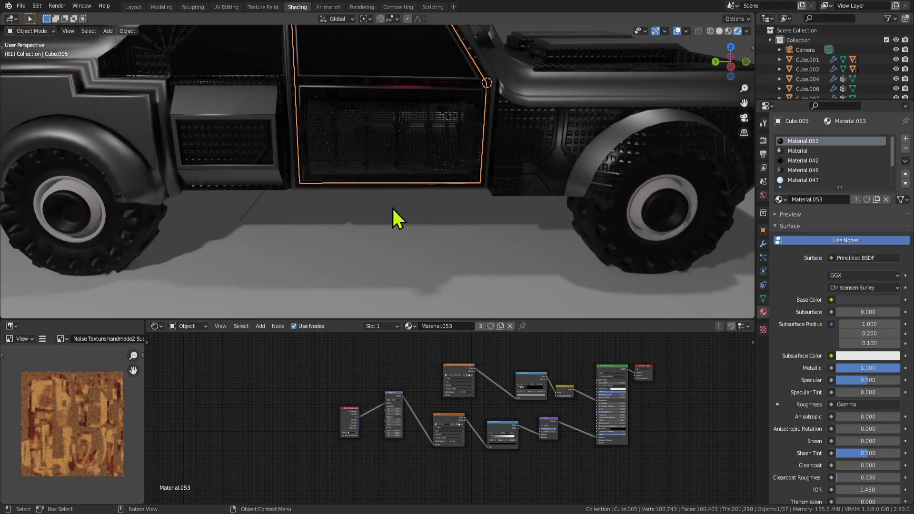
key(Tab)
scroll(424, 438, up, 3)
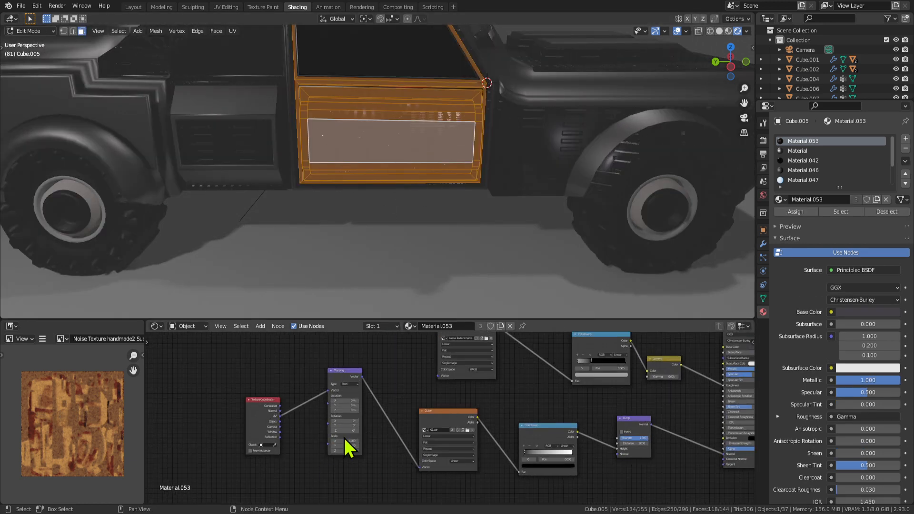
key(Tab)
middle_drag(439, 239, 460, 238)
scroll(502, 220, down, 4)
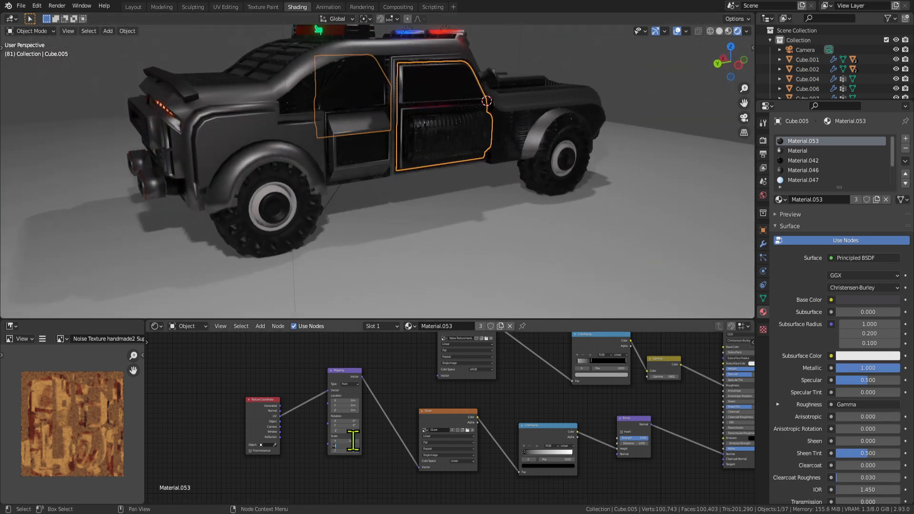
middle_drag(483, 200, 534, 221)
scroll(441, 195, up, 4)
scroll(467, 166, up, 3)
key(Tab)
click(467, 164)
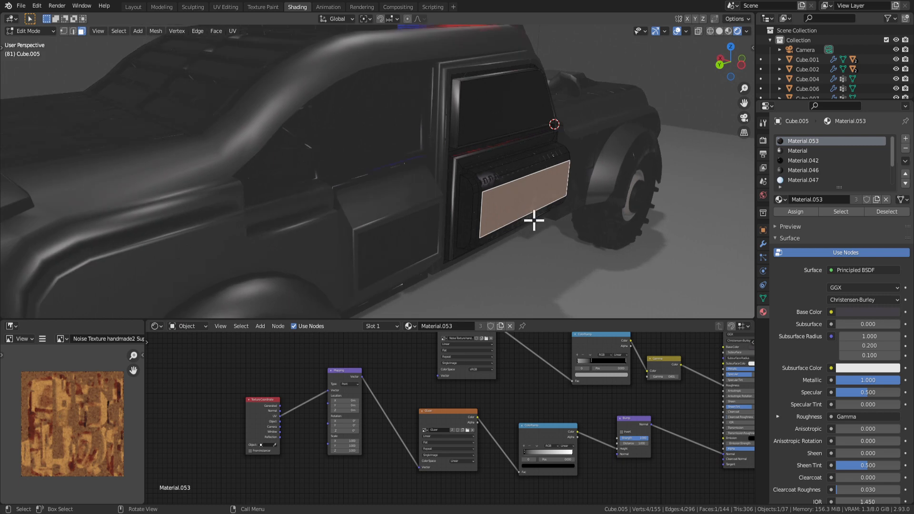
Grow the inner panel selection to include the neighbouring side strip faces.
middle_drag(455, 206, 212, 167)
key(ctrl+KP_Add)
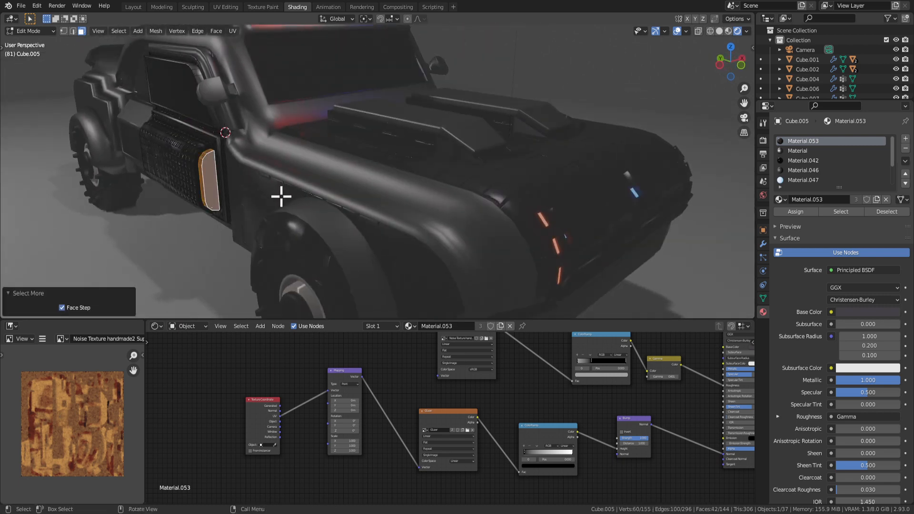
middle_drag(281, 197, 495, 206)
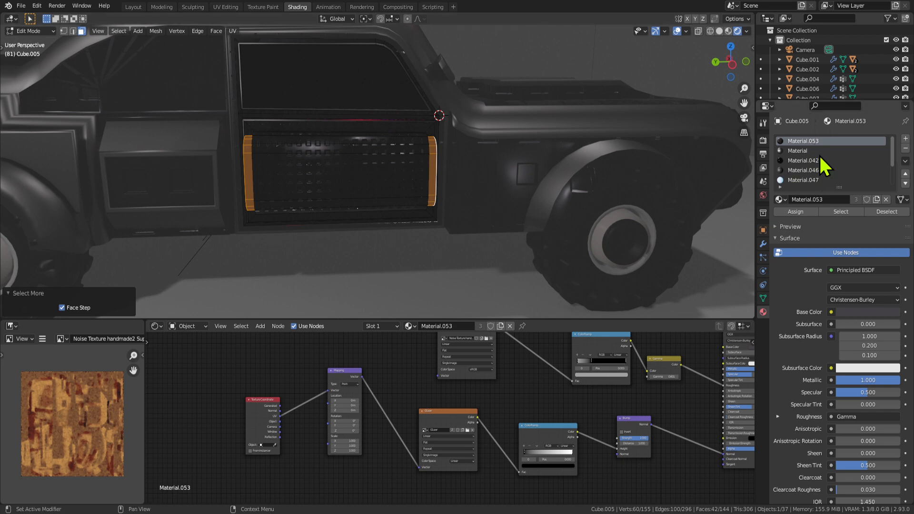
Add a new material slot on the door with a new Material.174 for the strips.
click(906, 140)
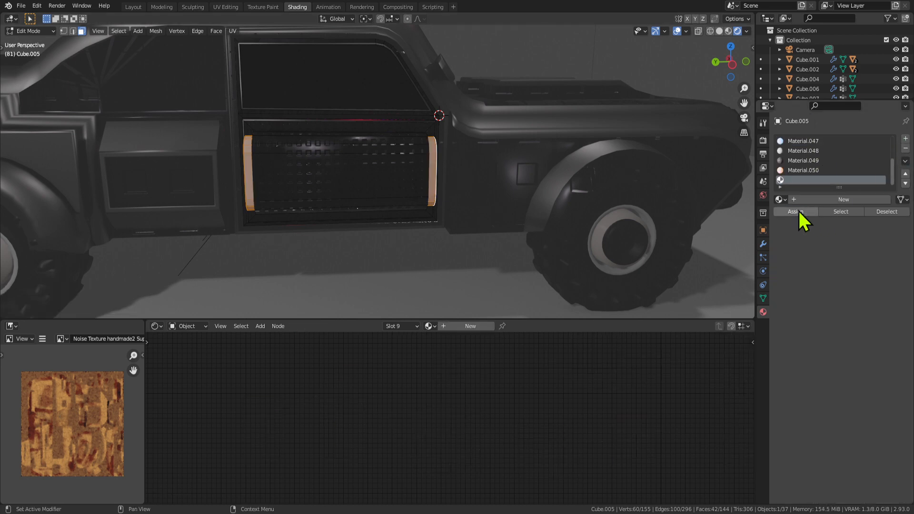
scroll(465, 198, down, 4)
middle_drag(465, 198, 547, 200)
click(833, 199)
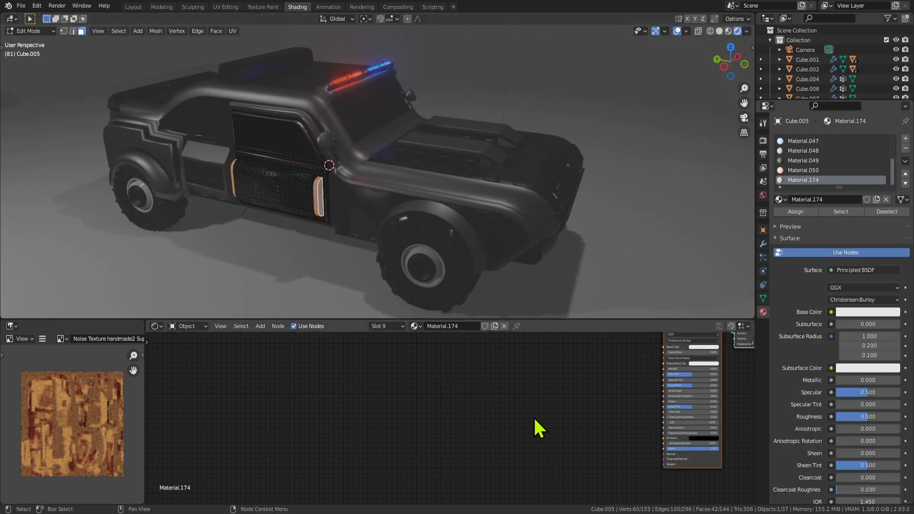
scroll(537, 427, down, 2)
middle_drag(874, 253, 863, 156)
middle_drag(799, 211, 783, 243)
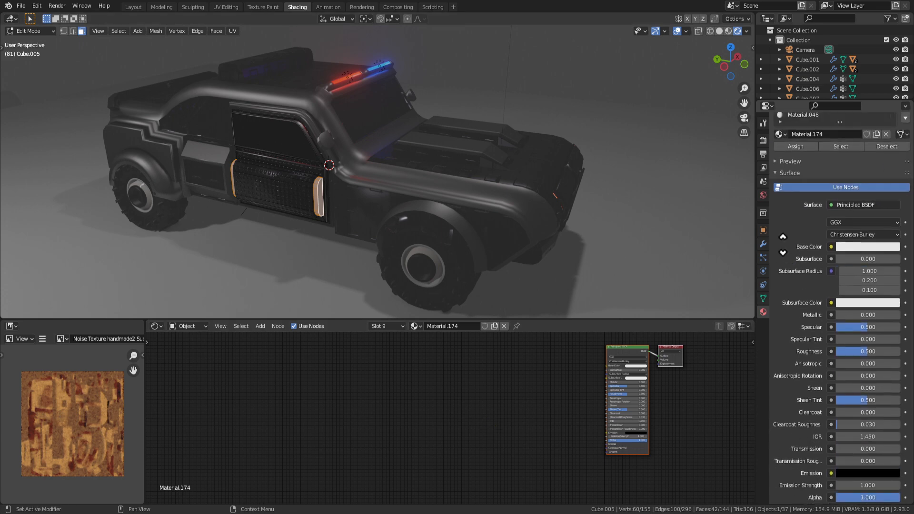
middle_drag(812, 146, 810, 203)
drag(837, 182, 839, 289)
Move Material.174 to the top of the door's slot list and reselect Material.053.
click(905, 170)
click(905, 170)
click(905, 170)
click(905, 170)
click(905, 170)
click(905, 170)
click(905, 170)
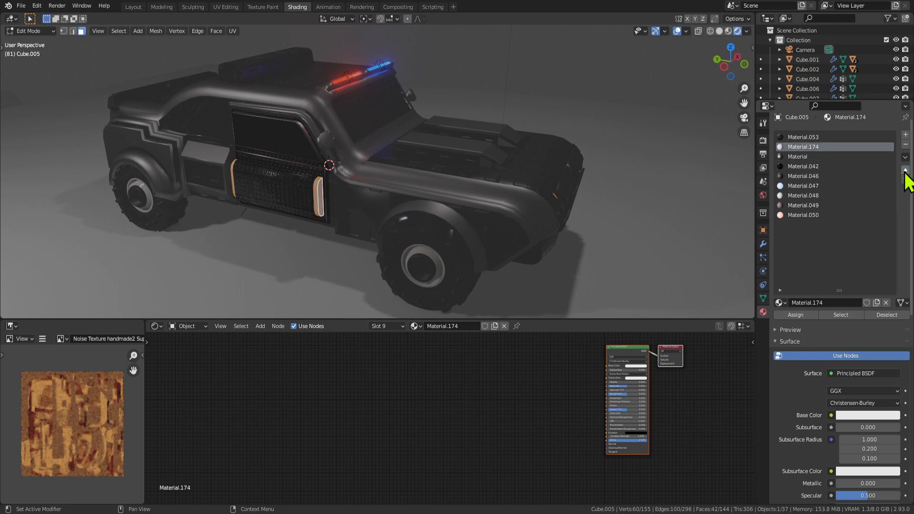
click(787, 147)
scroll(541, 438, down, 4)
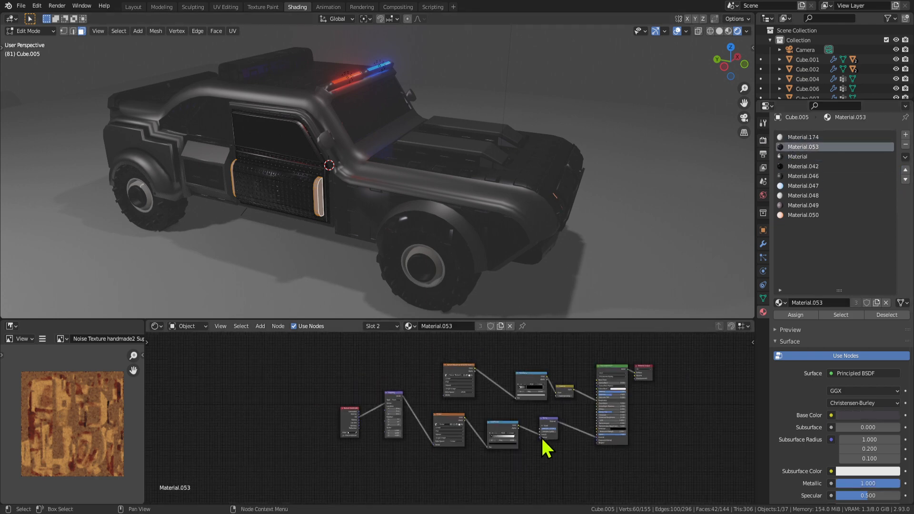
Copy all of Material.053's nodes and paste them into Material.174.
middle_drag(699, 455, 598, 471)
drag(599, 465, 199, 377)
right_click(365, 387)
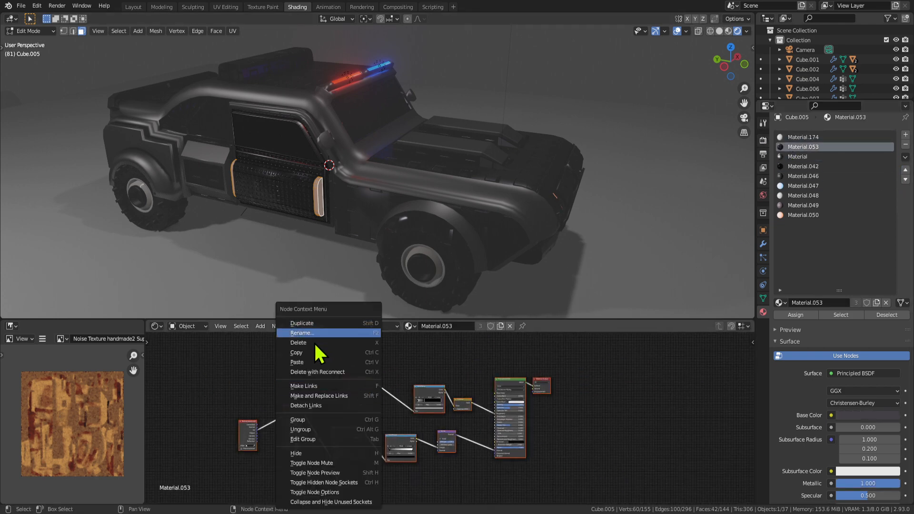
click(316, 346)
click(829, 137)
key(ctrl+v)
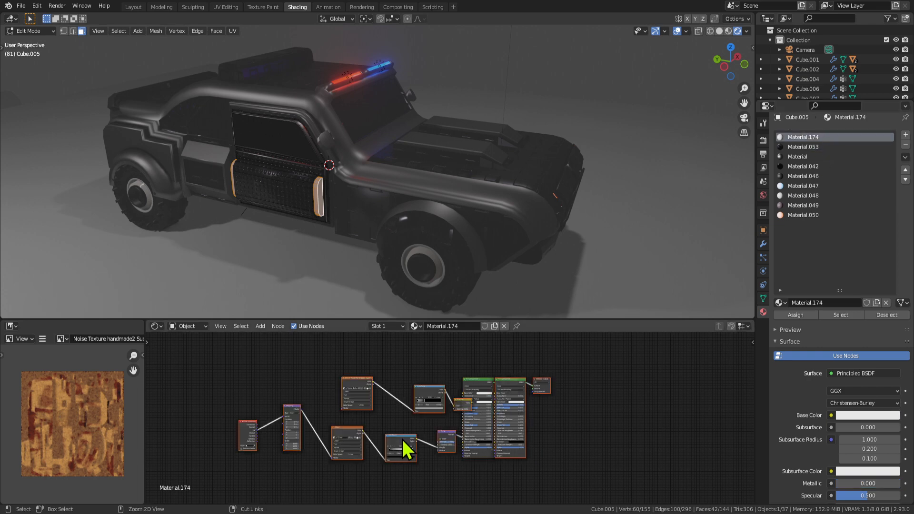
Make the pasted Material Output active and delete Material.174's original shader and output nodes.
drag(402, 433, 291, 437)
click(415, 387)
middle_drag(336, 370, 427, 365)
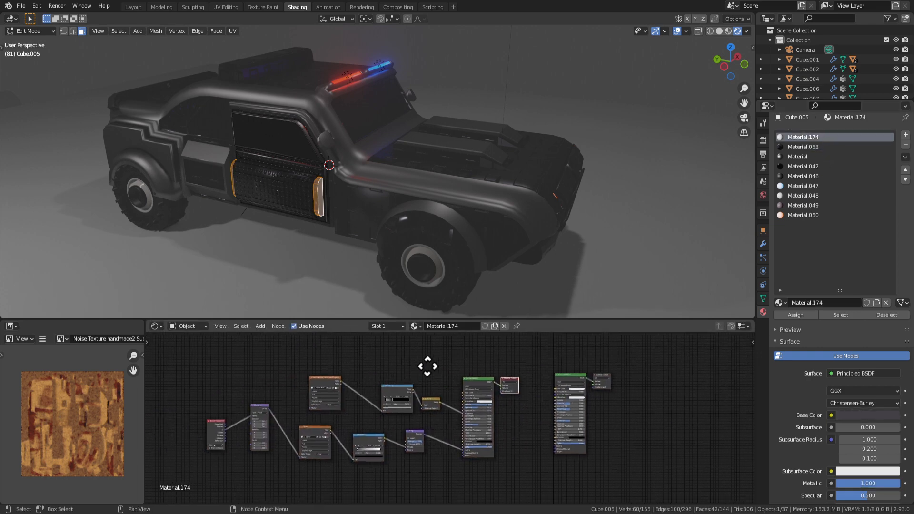
scroll(427, 399, up, 3)
middle_drag(469, 185, 433, 187)
key(Tab)
scroll(429, 433, up, 2)
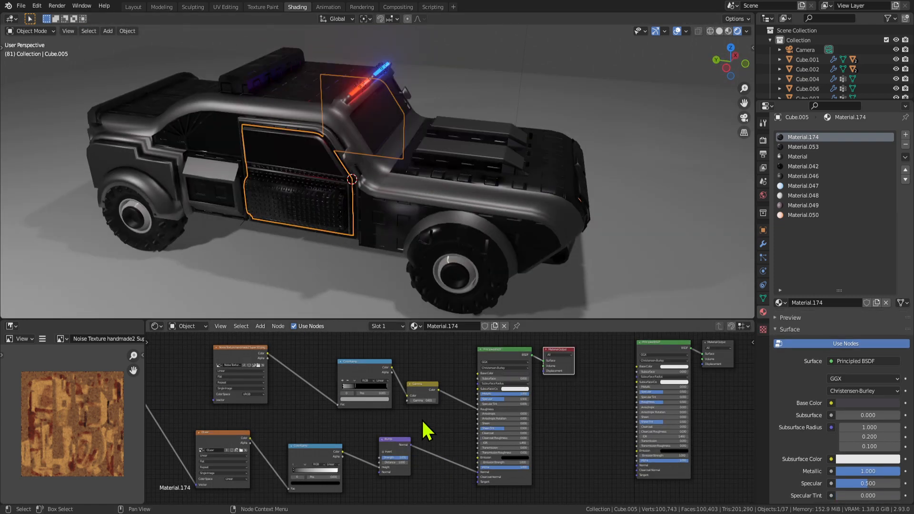
scroll(466, 410, down, 2)
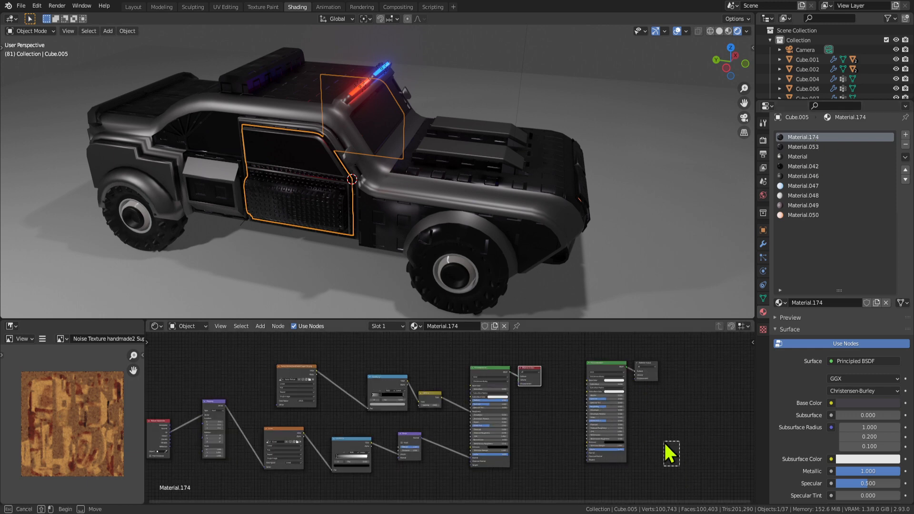
key(x)
Delete the eight pasted texture nodes, leaving only the metallic Principled BSDF and output.
middle_drag(430, 459, 470, 430)
drag(488, 460, 161, 341)
key(x)
middle_drag(543, 377, 404, 406)
click(396, 371)
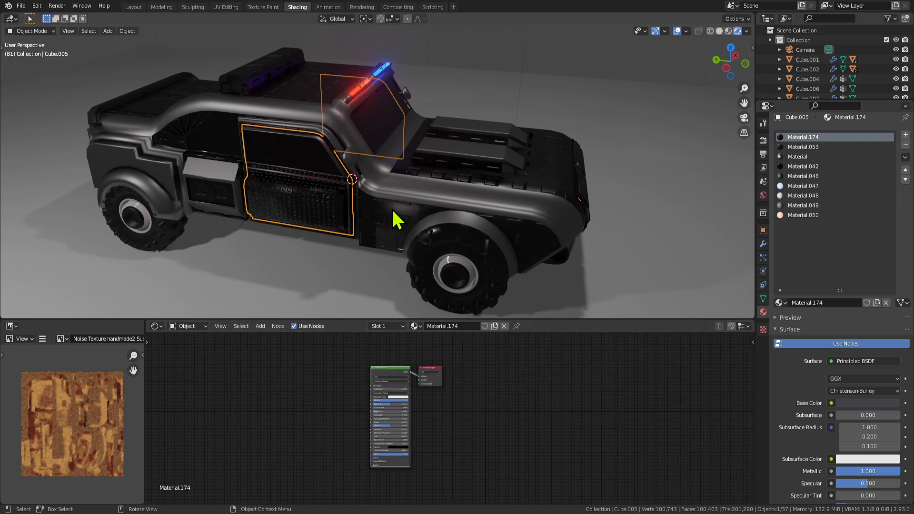
Select the door faces using Material.174 and preview the metallic strips in Object Mode.
middle_drag(407, 195, 381, 204)
scroll(411, 187, up, 3)
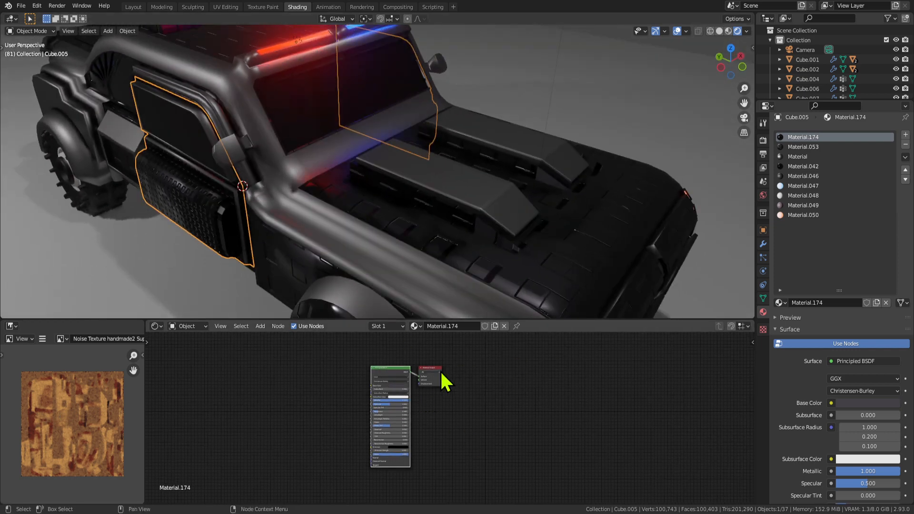
key(Tab)
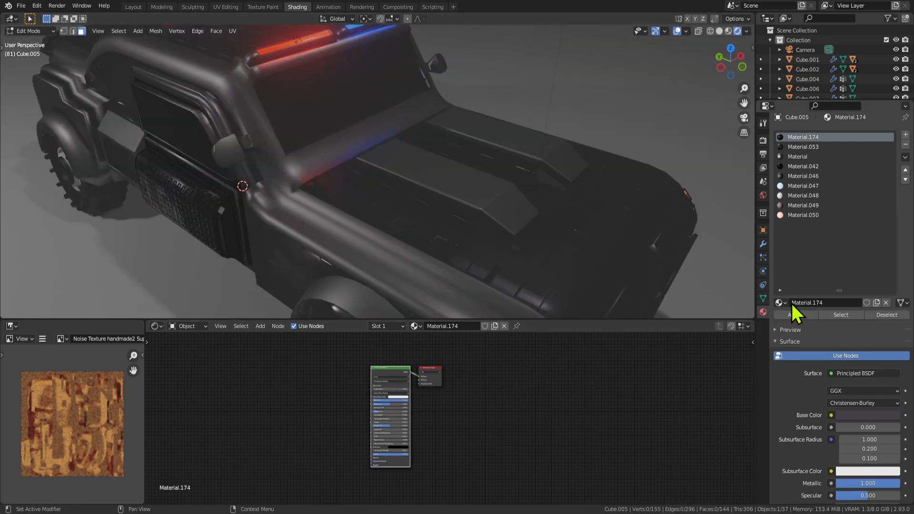
click(849, 315)
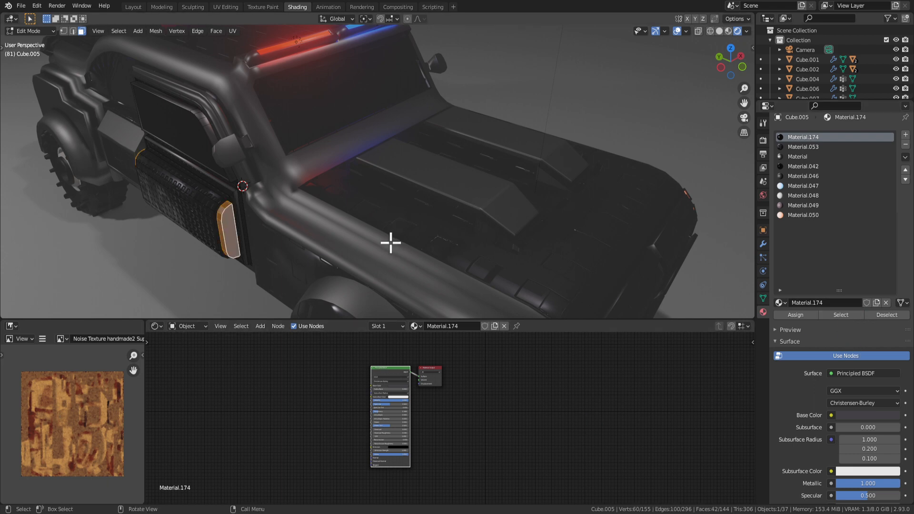
middle_drag(328, 238, 415, 195)
key(Tab)
Toggle the door between Edit and Object Mode to compare, then select the Cube.003 body part.
key(Tab)
key(Tab)
scroll(315, 213, down, 4)
key(Tab)
scroll(433, 198, down, 1)
scroll(415, 196, up, 1)
key(Tab)
scroll(293, 185, up, 4)
key(Tab)
key(Tab)
click(286, 204)
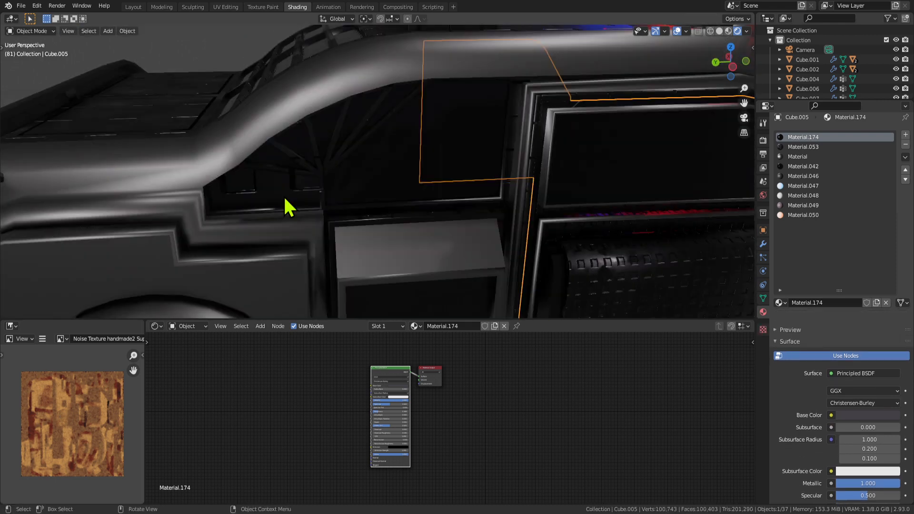
key(Tab)
Select the door window panes and grow the selection out to the surrounding frame faces.
click(277, 190)
scroll(293, 179, up, 2)
scroll(293, 179, down, 2)
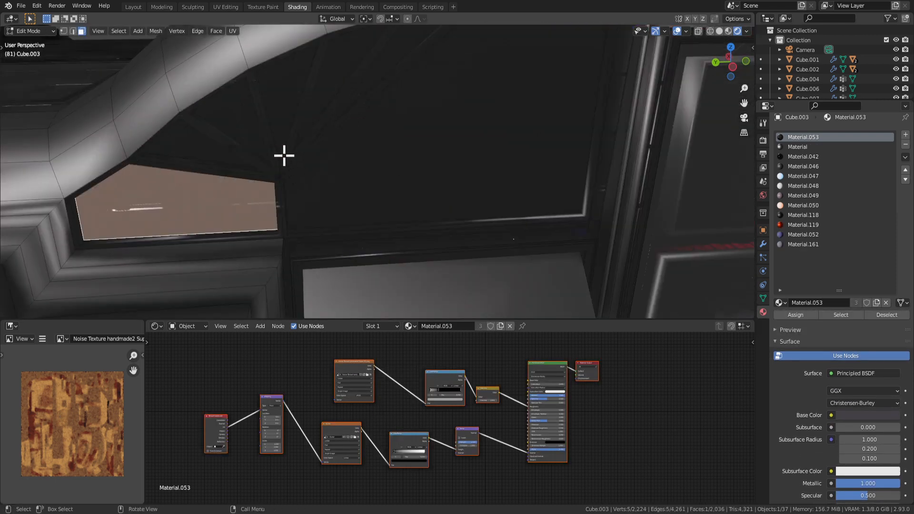
shift+click(193, 151)
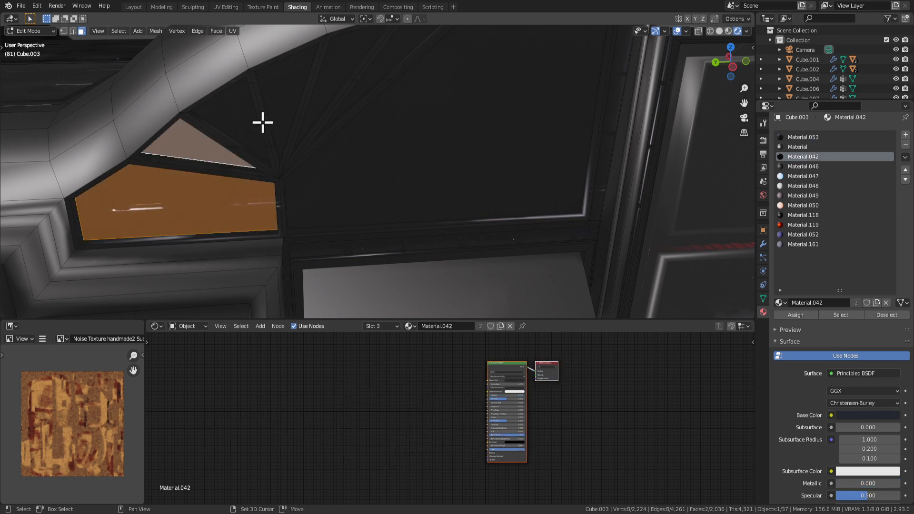
click(254, 183)
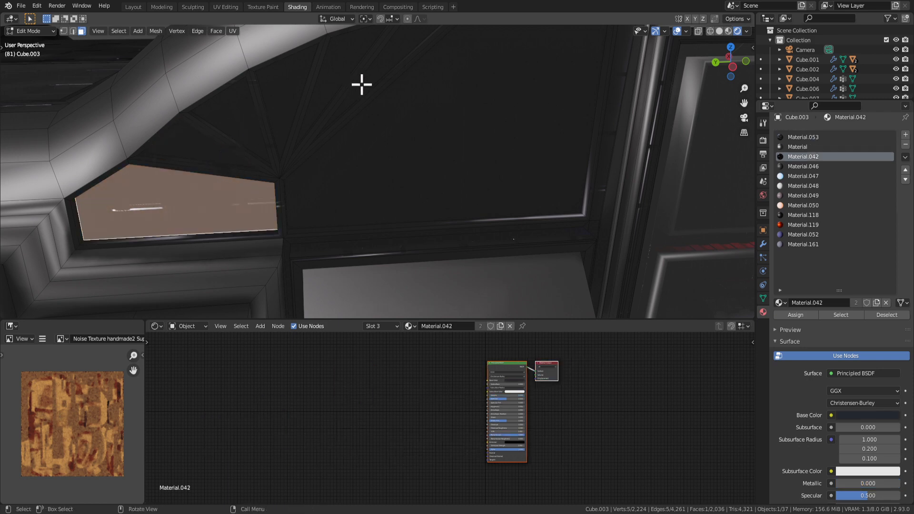
scroll(478, 163, down, 3)
shift+click(386, 104)
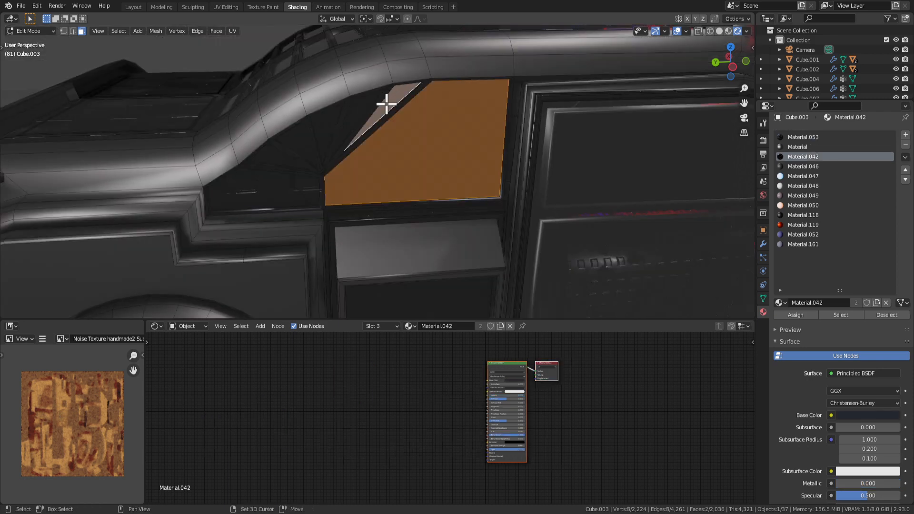
shift+click(354, 111)
shift+click(328, 128)
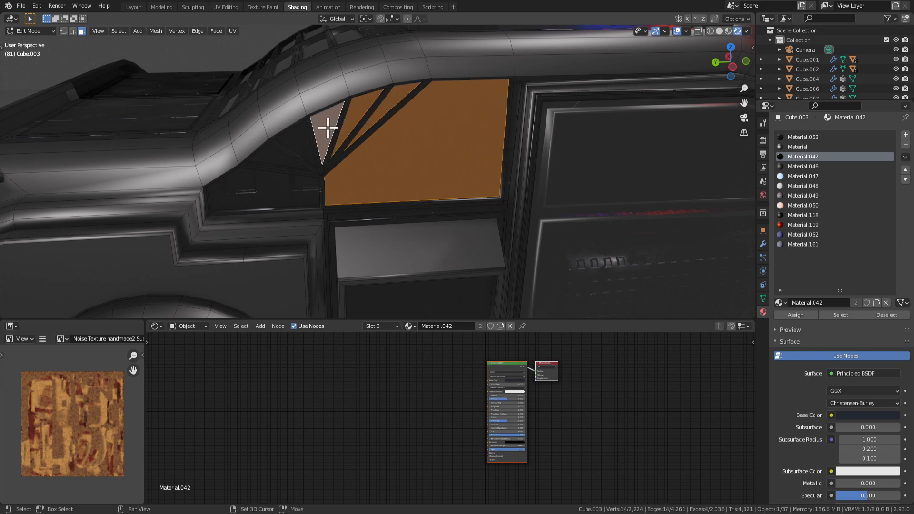
shift+click(268, 193)
key(ctrl+KP_Add)
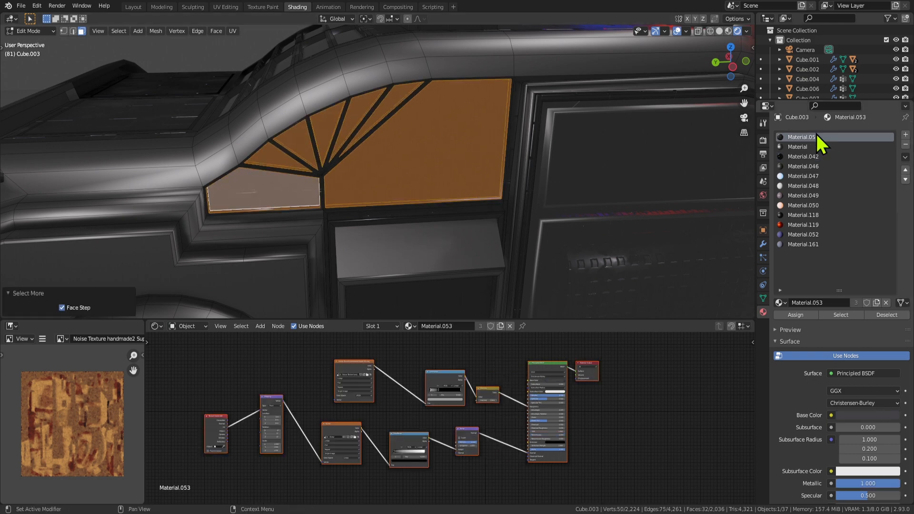
Drop the Material.042 faces from the selection and inspect Material.053's node tree.
click(799, 158)
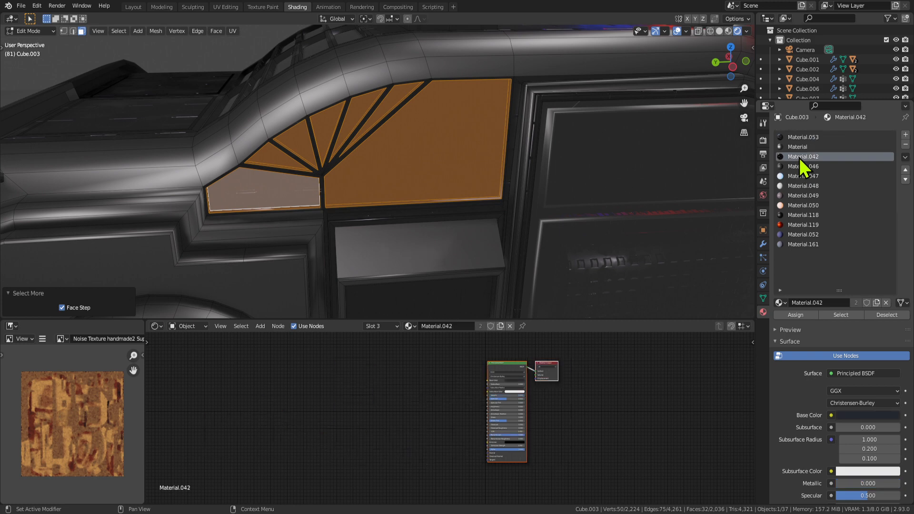
click(885, 315)
scroll(302, 192, up, 3)
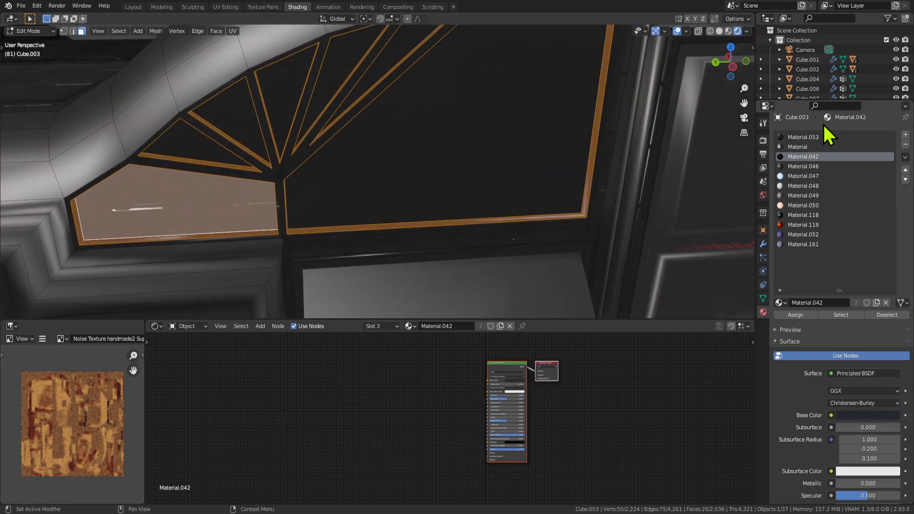
click(803, 137)
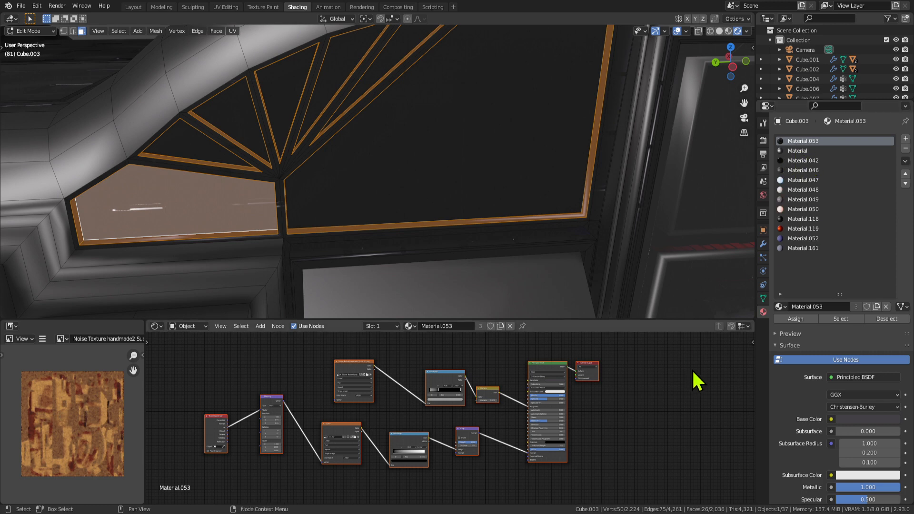
scroll(664, 415, down, 2)
middle_drag(633, 443, 527, 455)
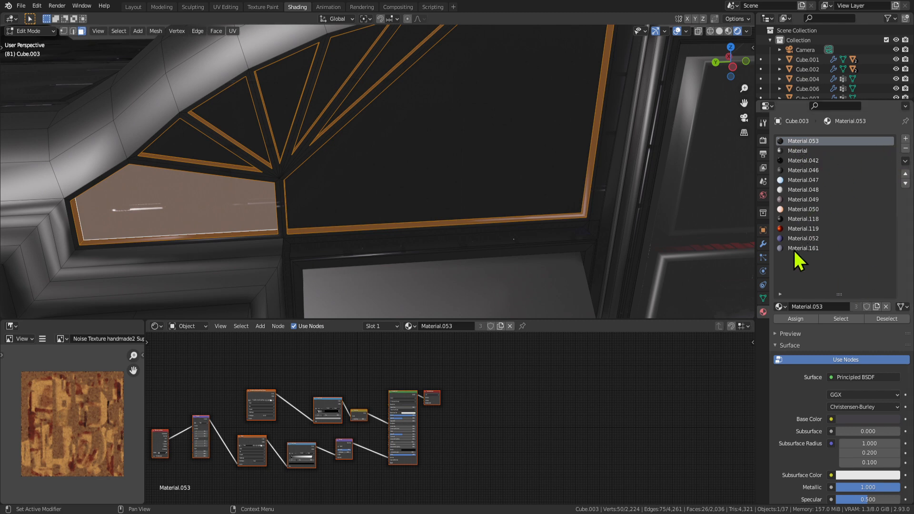
Create Material.175 in a new slot assigned to the frame faces, deleting the pasted shader nodes.
click(906, 139)
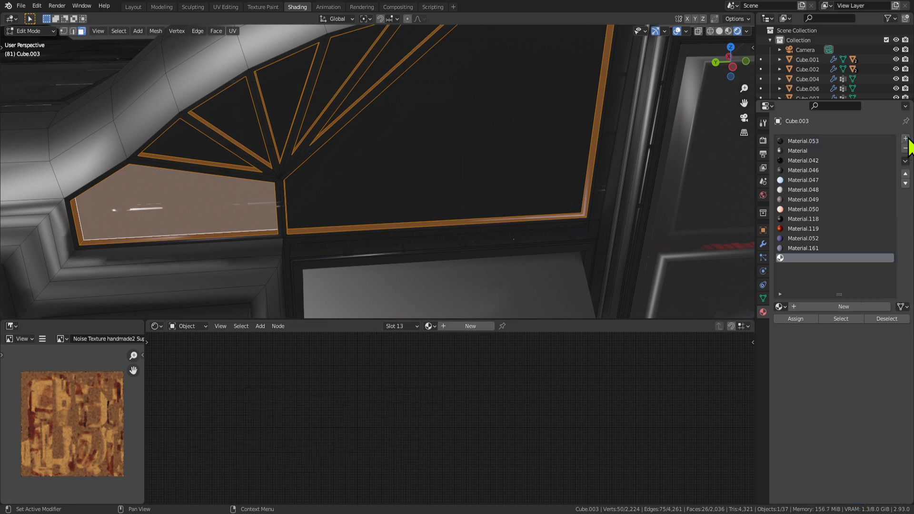
click(797, 320)
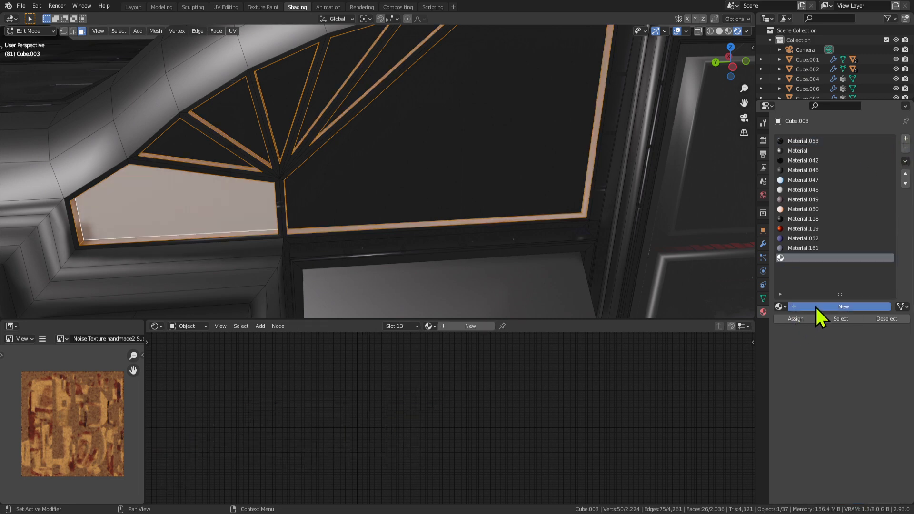
click(815, 306)
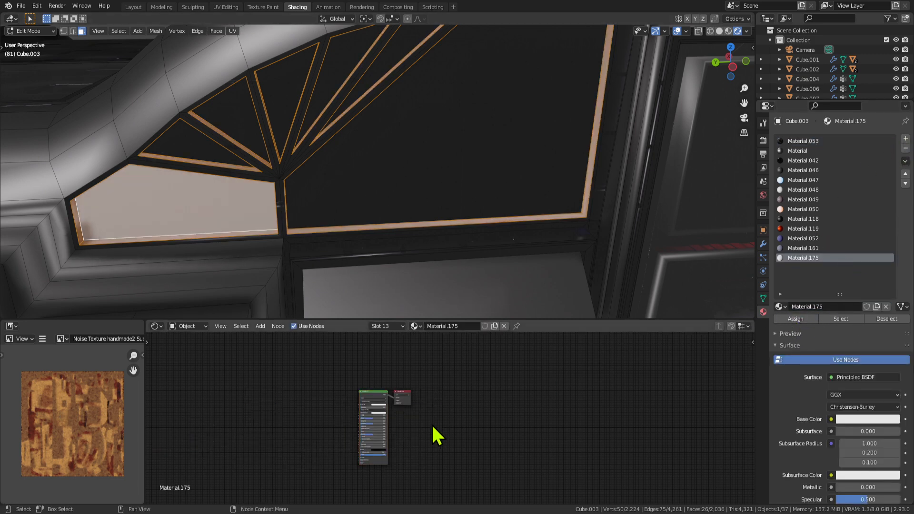
key(ctrl+v)
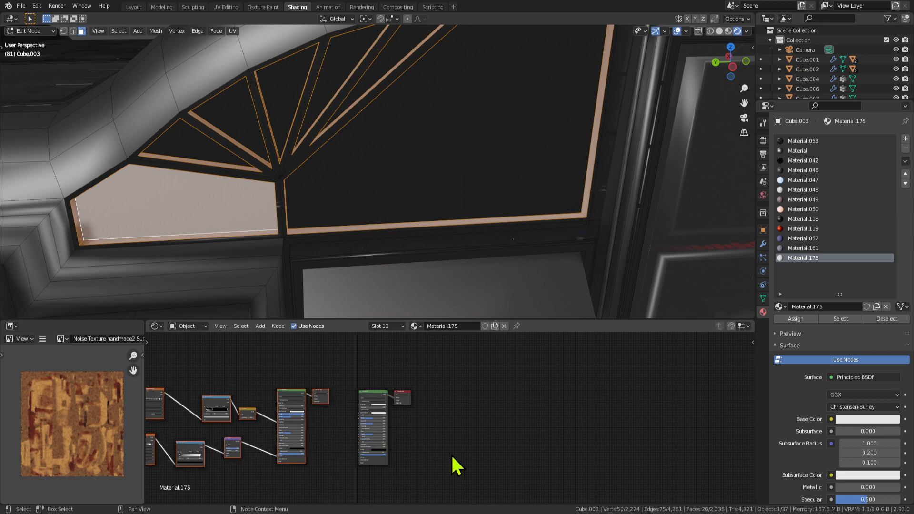
drag(452, 456, 374, 403)
key(x)
middle_drag(373, 412, 554, 405)
drag(203, 350, 434, 488)
key(x)
click(501, 383)
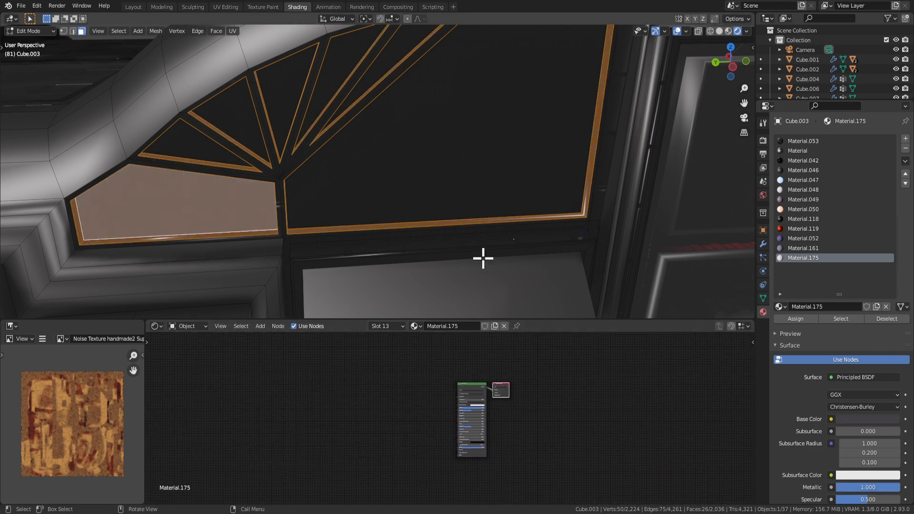
Reassign Material.175 to the frame faces and deselect the large window pane faces.
scroll(485, 258, down, 4)
middle_drag(485, 257, 449, 255)
key(Tab)
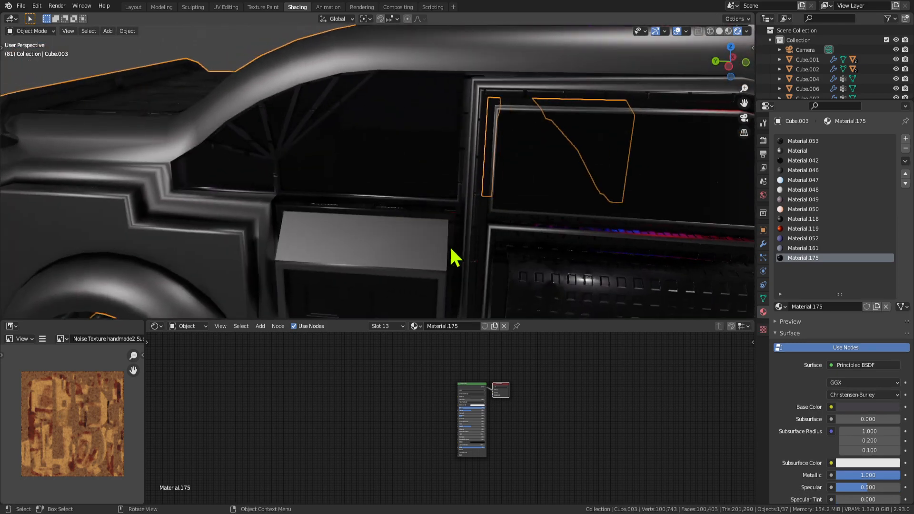
key(Tab)
scroll(498, 461, up, 2)
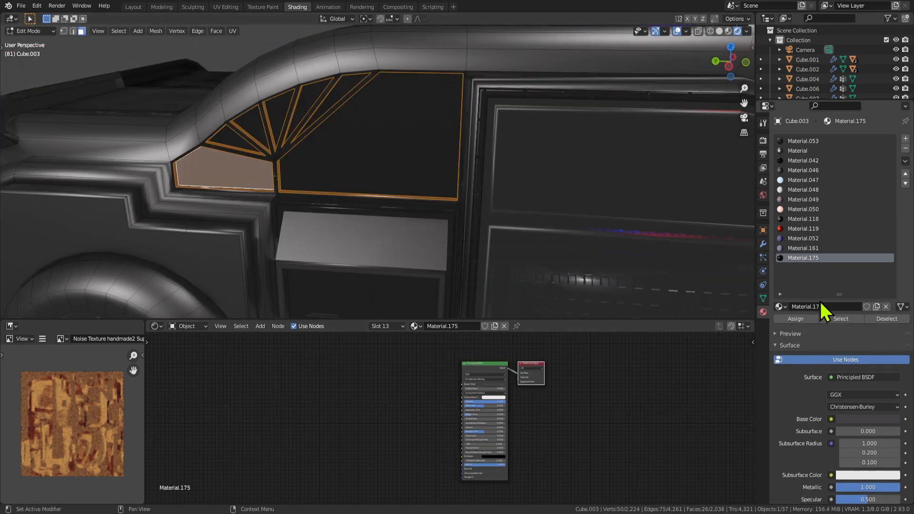
click(792, 320)
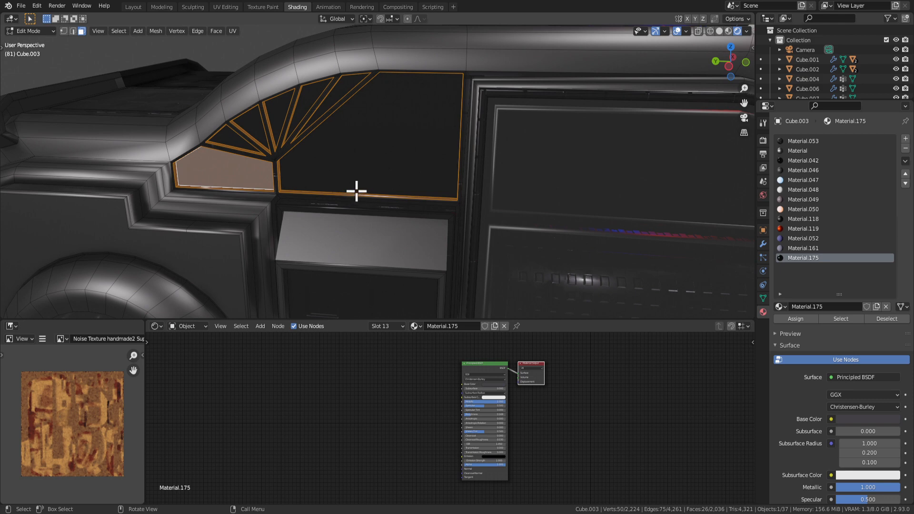
key(ctrl+KP_Add)
middle_drag(335, 129, 362, 123)
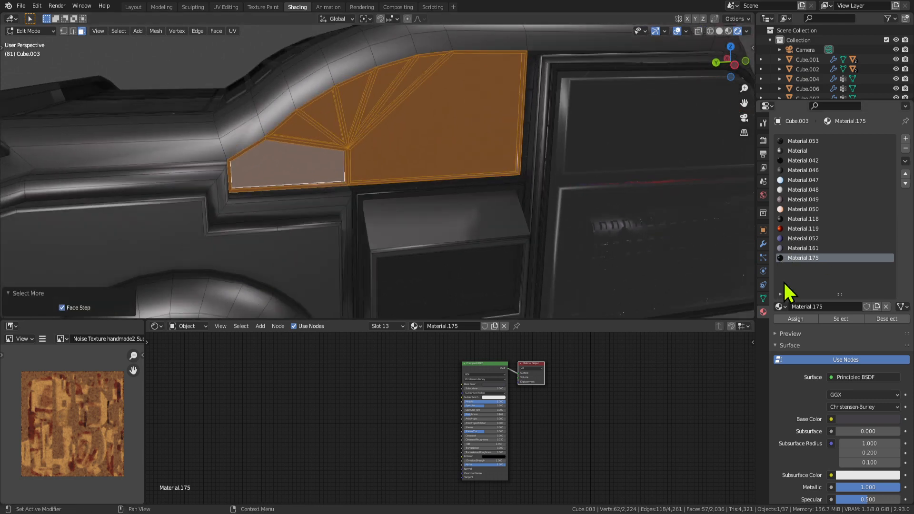
scroll(449, 136, up, 2)
shift+click(417, 116)
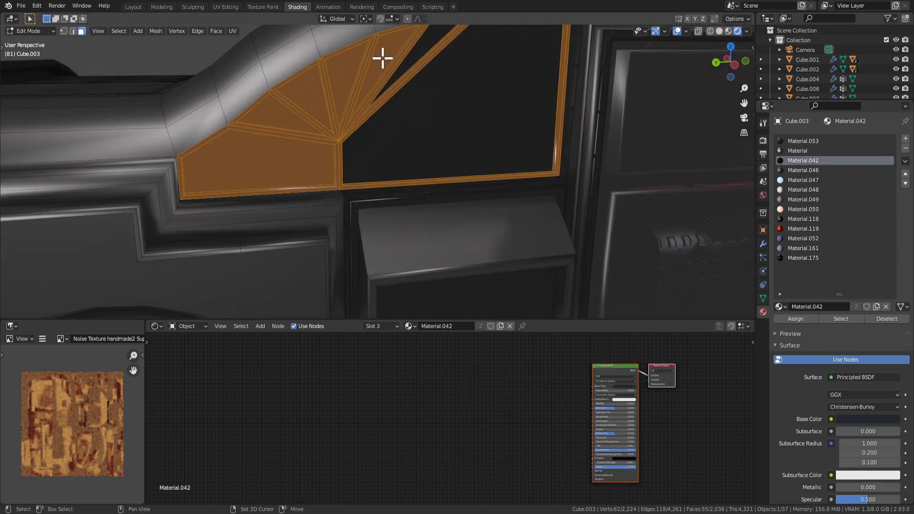
shift+click(278, 142)
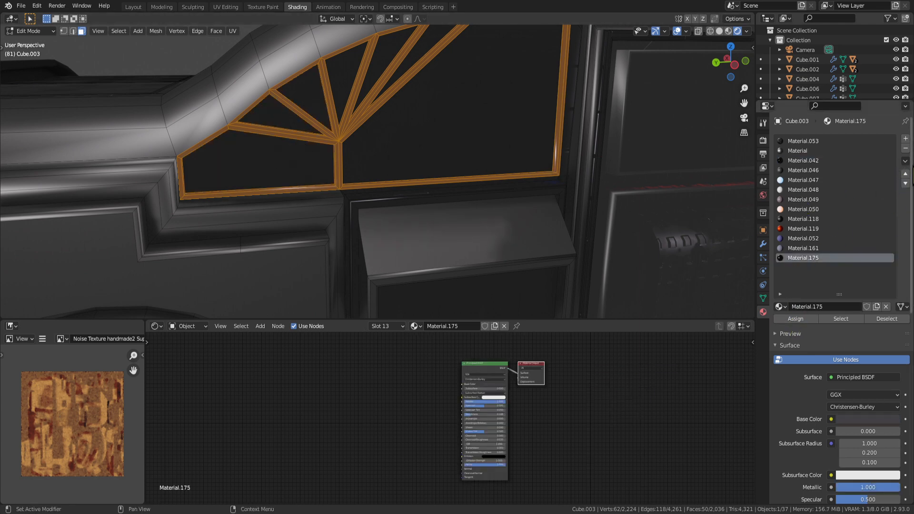
Move Material.175 to the top of the material slot list and preview the frame.
click(904, 173)
click(903, 174)
click(904, 174)
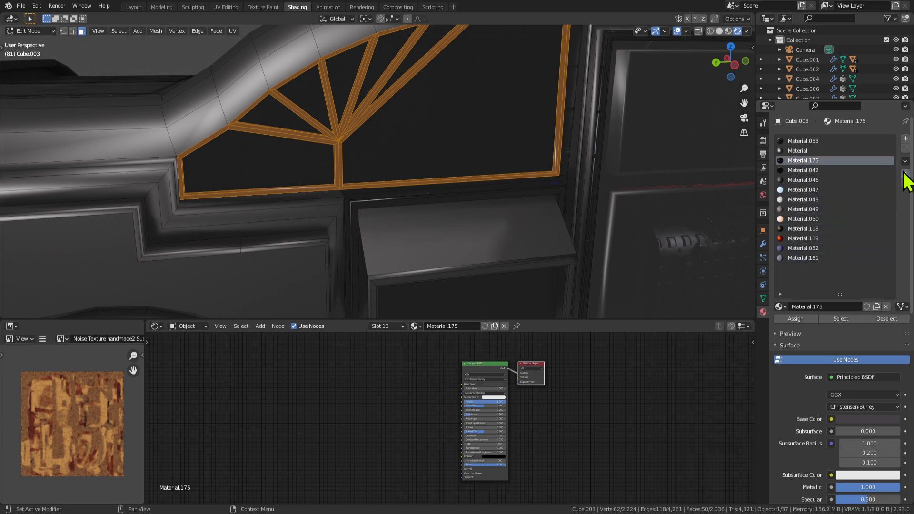
click(904, 173)
key(Tab)
scroll(472, 208, down, 3)
middle_drag(472, 208, 470, 185)
key(Tab)
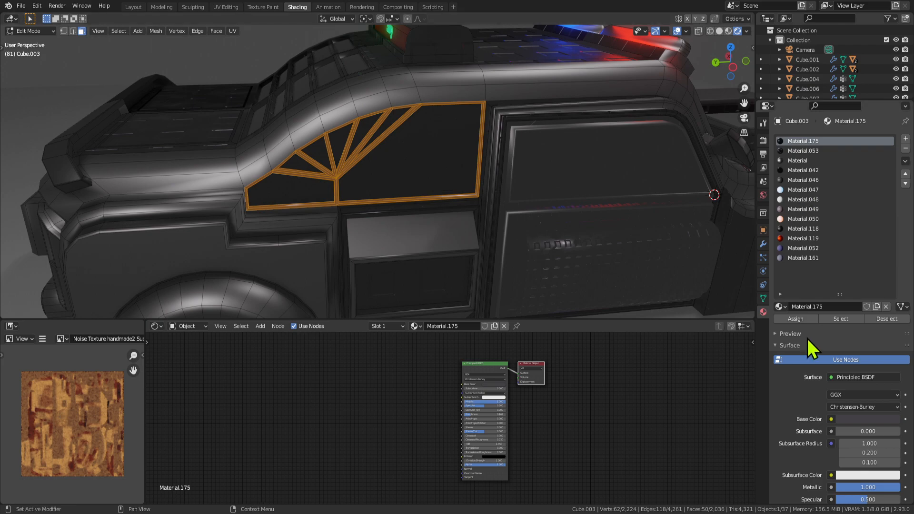
click(795, 321)
key(Tab)
scroll(459, 207, down, 2)
key(Tab)
middle_drag(459, 207, 396, 173)
scroll(448, 175, up, 3)
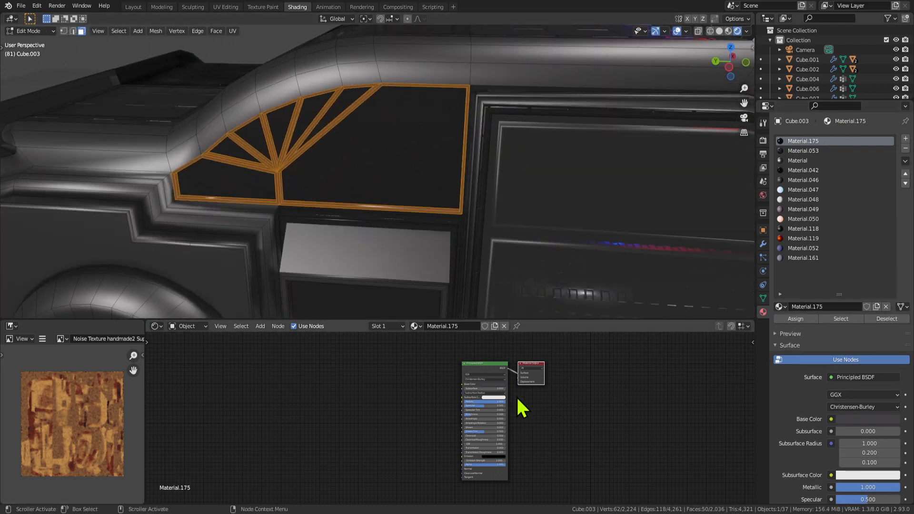
scroll(594, 368, up, 2)
Lighten the frame material's base colour and raise its roughness to about 0.405.
middle_drag(554, 383, 522, 387)
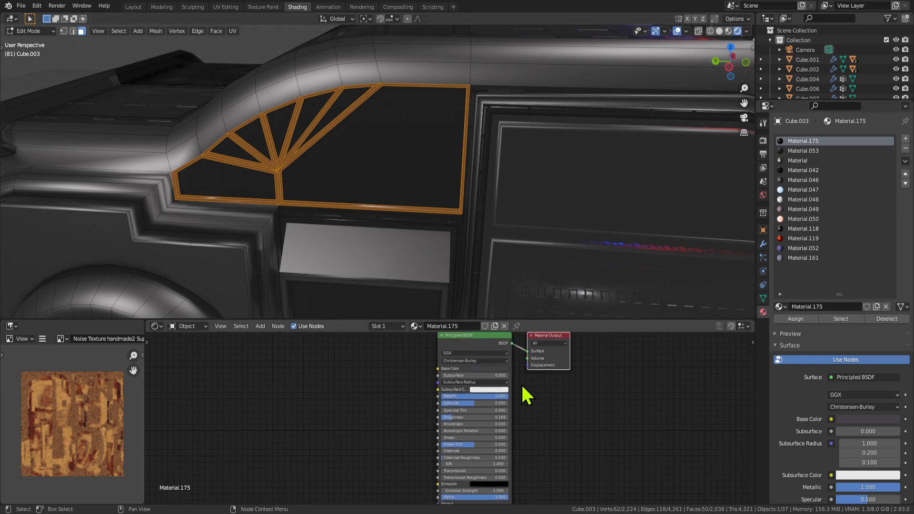
click(491, 369)
click(522, 317)
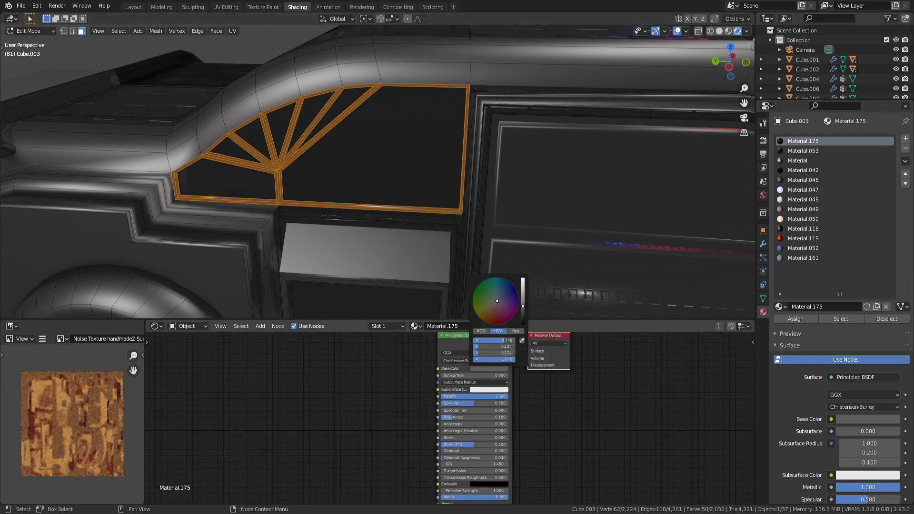
key(Tab)
click(490, 369)
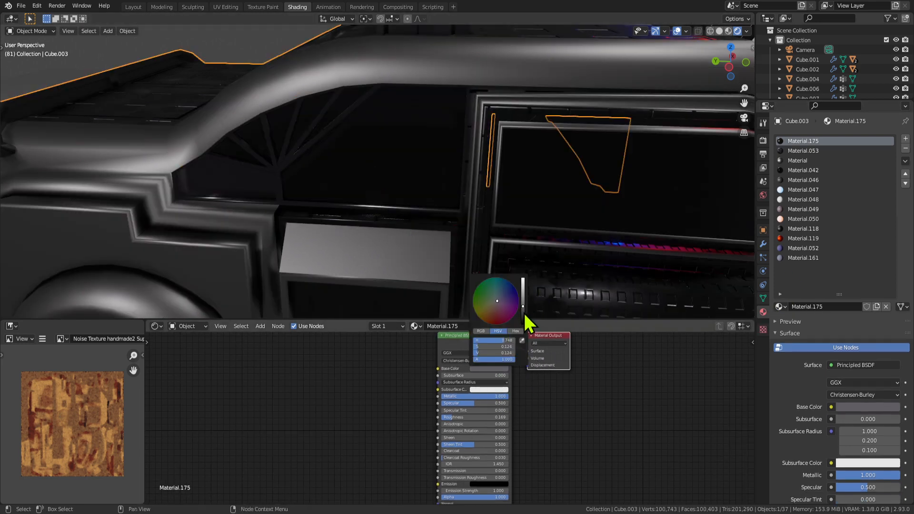
drag(525, 315, 523, 287)
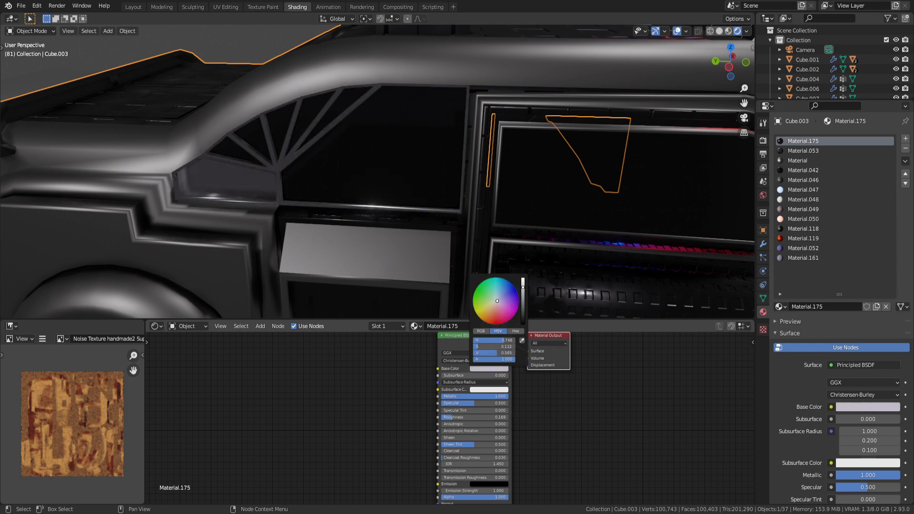
drag(452, 417, 467, 418)
Select the small lower window pane on Cube.003 and lower the roughness to about 0.174.
scroll(423, 199, down, 4)
scroll(422, 197, down, 3)
click(272, 286)
middle_drag(273, 286, 428, 230)
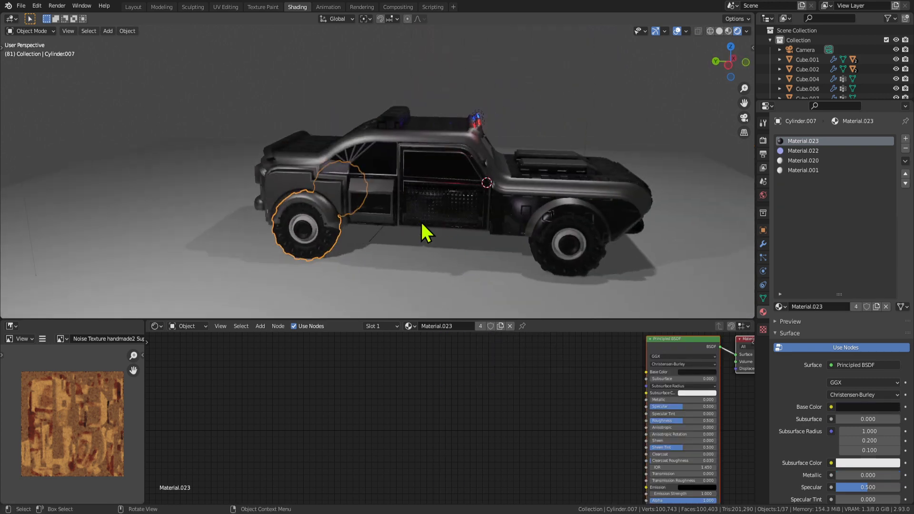
scroll(317, 164, up, 3)
click(317, 164)
scroll(307, 159, up, 3)
key(Tab)
click(292, 164)
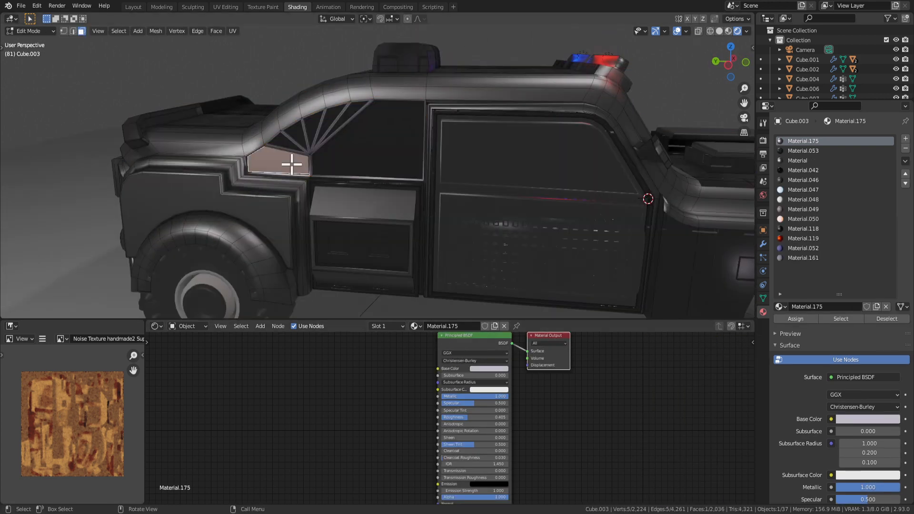
drag(469, 419, 455, 419)
key(Tab)
Shift the interior material's base colour from golden yellow to orange.
click(502, 369)
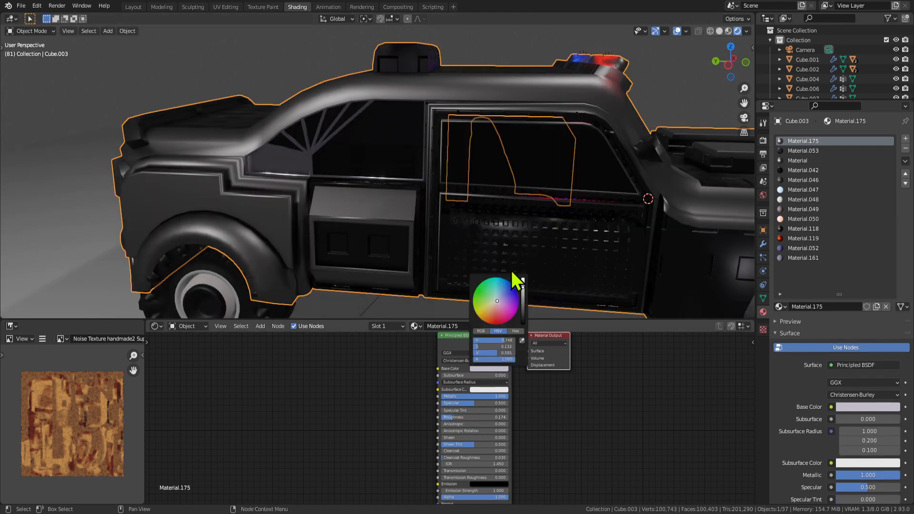
mouse_move(493, 307)
mouse_down()
mouse_move(487, 321)
mouse_move(479, 318)
mouse_up()
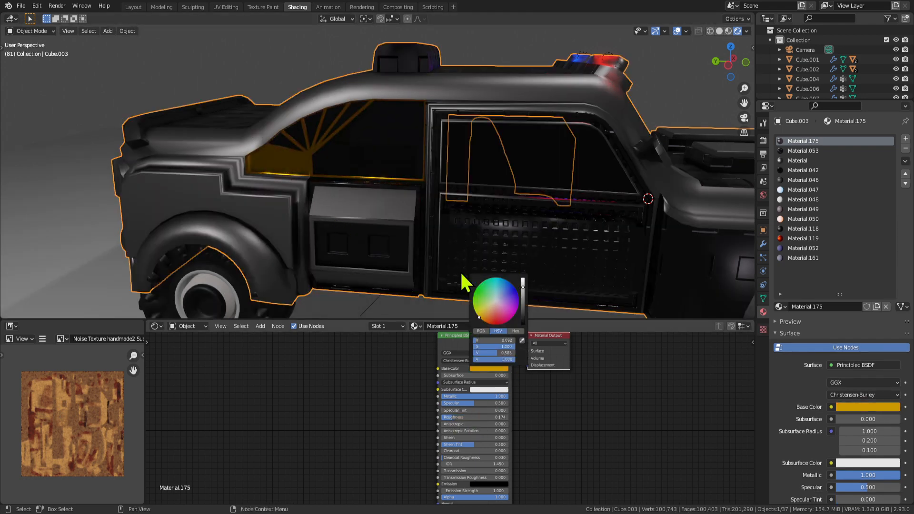
scroll(418, 234, down, 3)
middle_drag(378, 223, 397, 213)
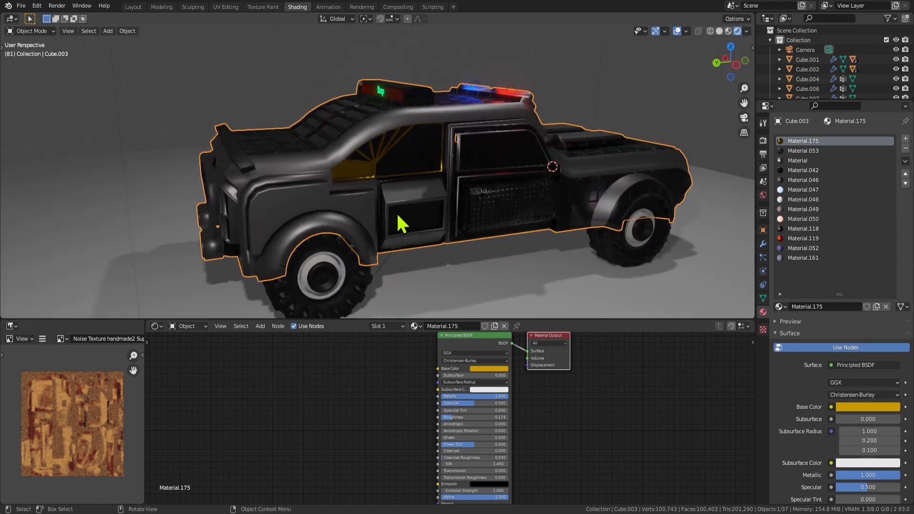
click(489, 369)
mouse_move(501, 313)
mouse_down()
mouse_move(479, 318)
mouse_move(491, 317)
mouse_up()
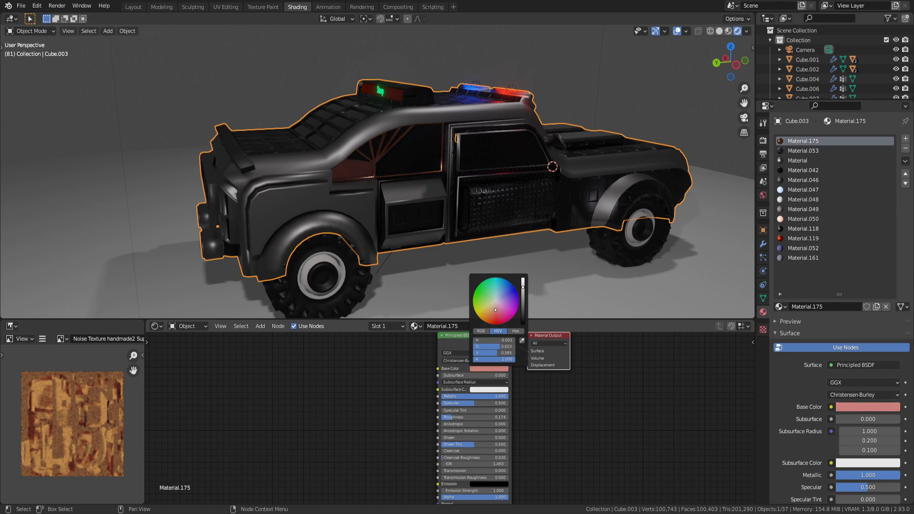
middle_drag(504, 284, 386, 177)
click(424, 153)
Select Cube.003's Material.053 faces and make that material single-user as Material.176.
middle_drag(621, 245, 517, 208)
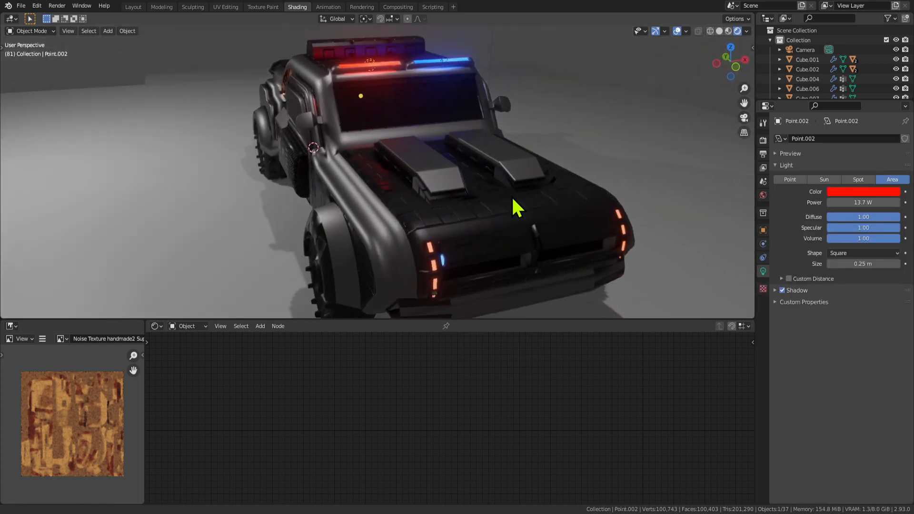
click(412, 247)
middle_drag(413, 247, 459, 248)
key(Tab)
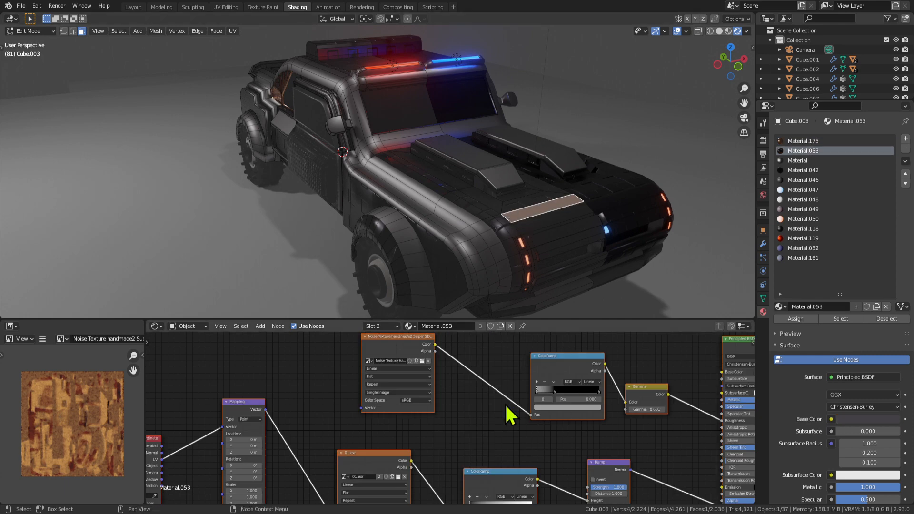
click(845, 318)
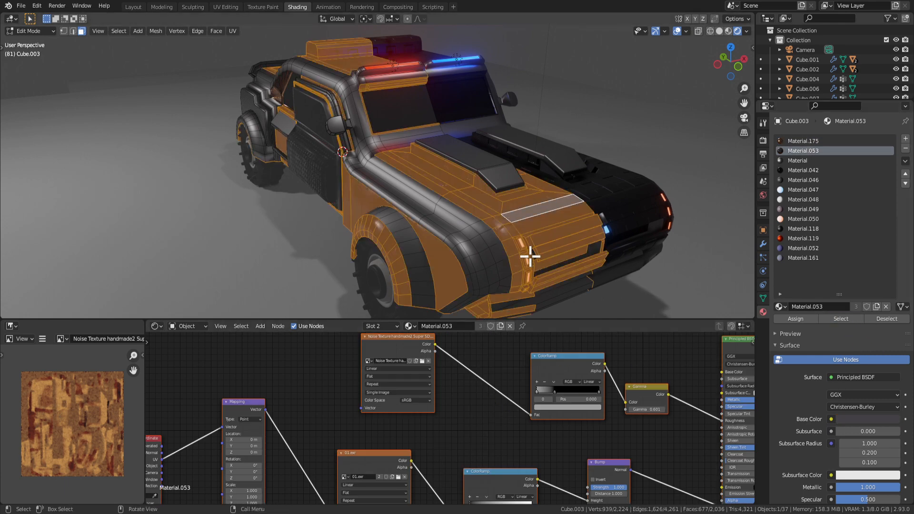
middle_drag(540, 252, 458, 423)
scroll(471, 430, down, 2)
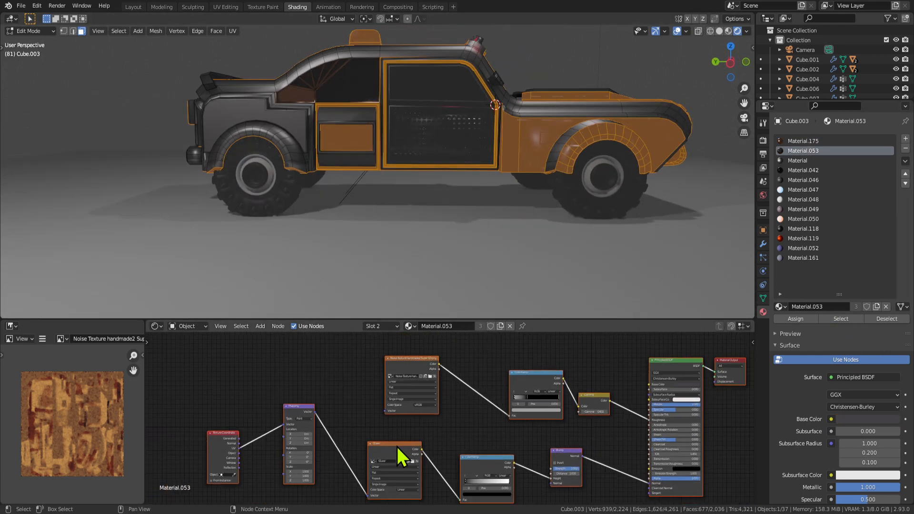
middle_drag(402, 456, 479, 410)
scroll(450, 453, up, 1)
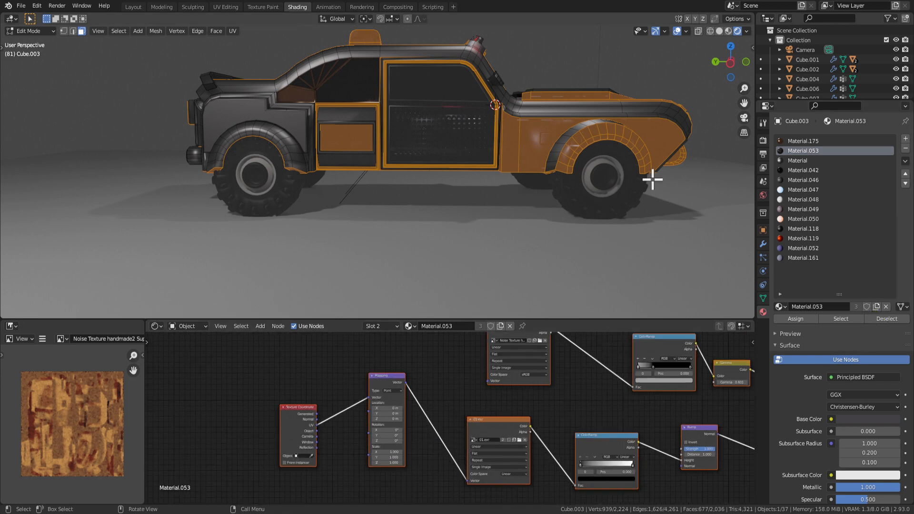
key(Tab)
click(856, 307)
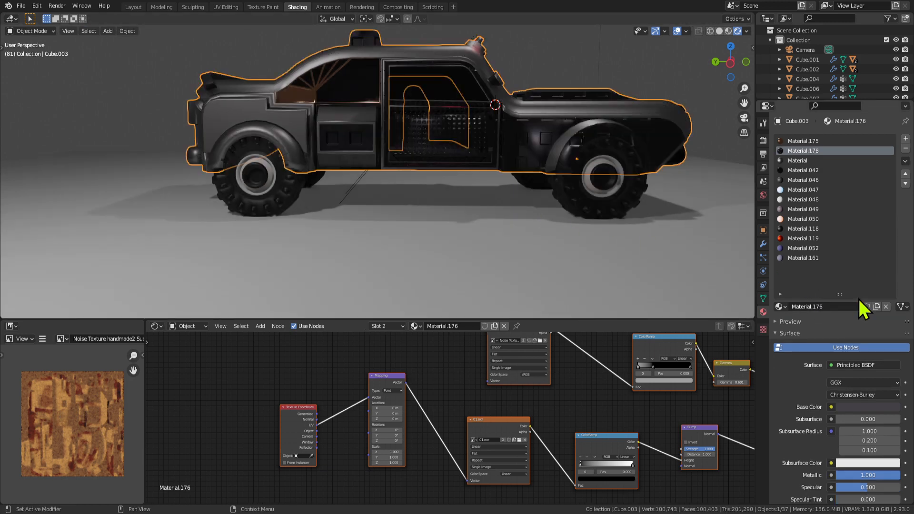
Set Material.176's Mapping node Scale X to 8.100 and preview the stretched texture.
key(Tab)
middle_drag(439, 276, 346, 150)
scroll(285, 157, down, 8)
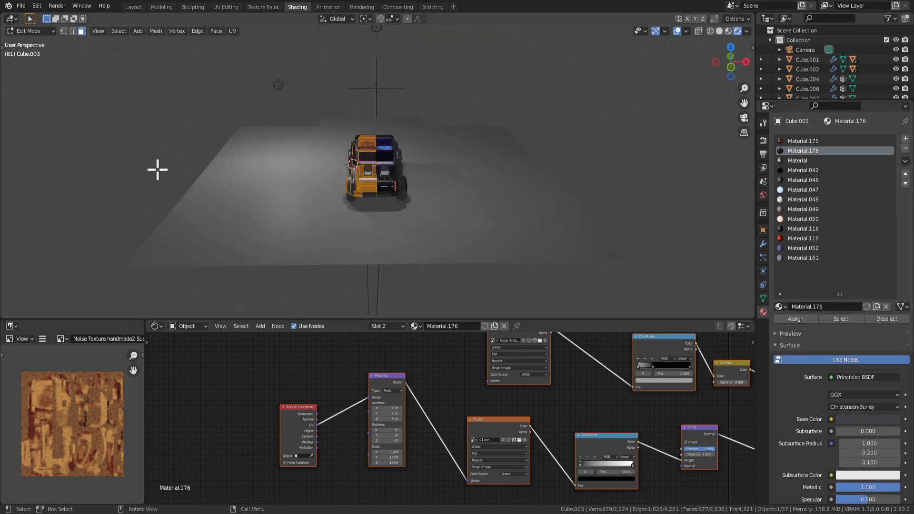
scroll(238, 200, up, 5)
middle_drag(272, 208, 404, 200)
scroll(505, 197, up, 2)
key(Tab)
scroll(557, 200, down, 5)
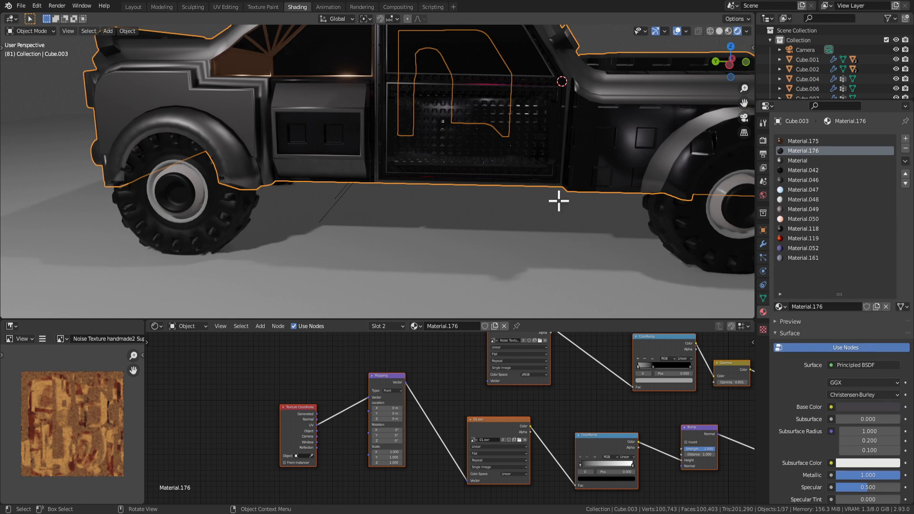
key(Tab)
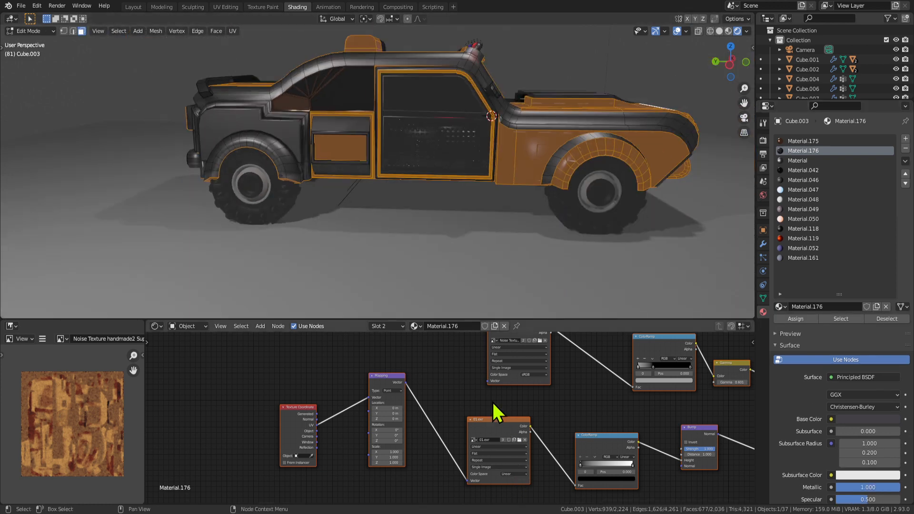
middle_drag(469, 449, 445, 442)
scroll(445, 442, up, 1)
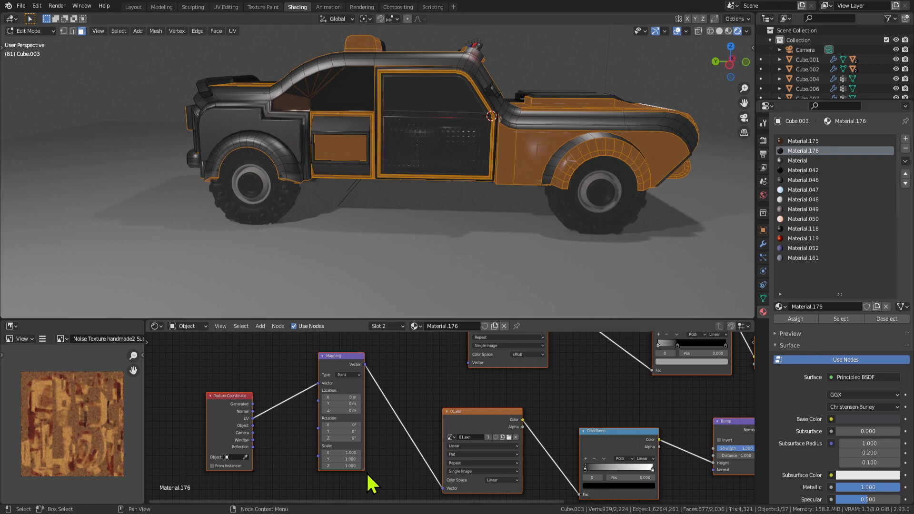
key(Tab)
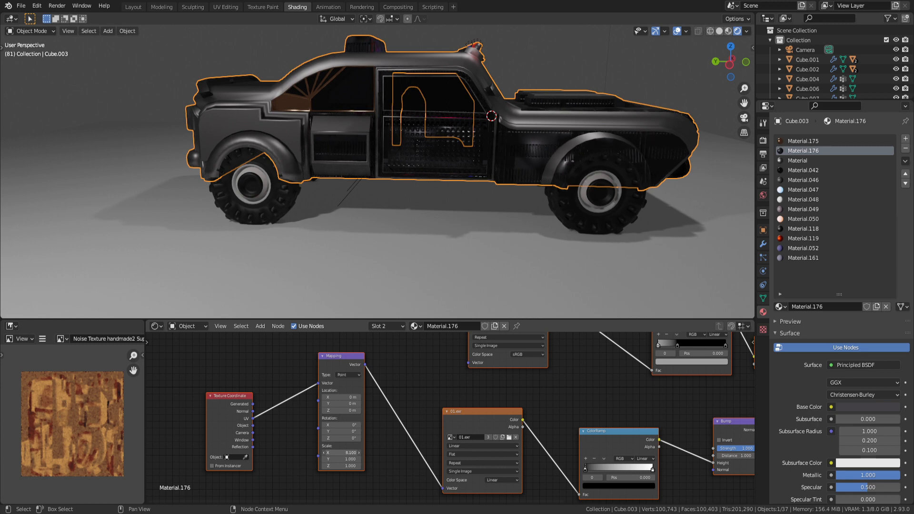
Orbit around the truck, briefly toggling edit mode on the ground Plane.
scroll(327, 204, up, 5)
middle_drag(327, 204, 375, 204)
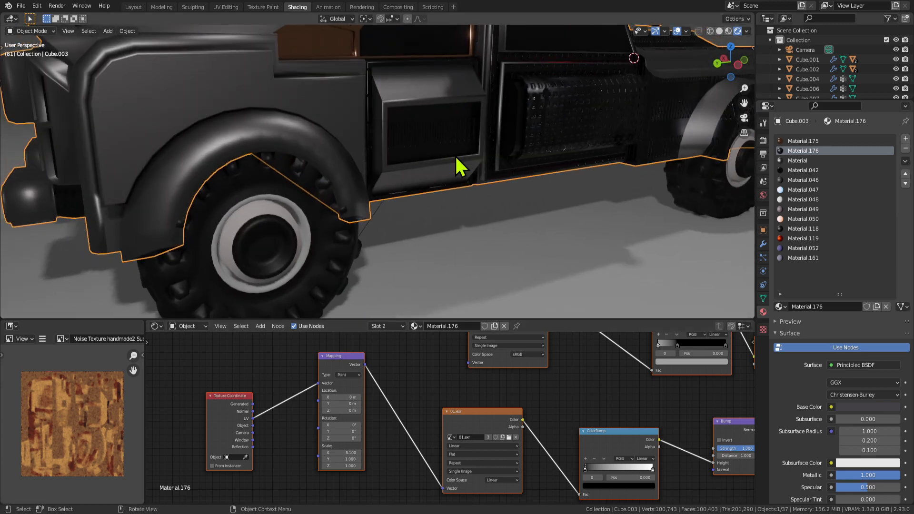
middle_drag(455, 155, 399, 182)
click(358, 207)
scroll(353, 218, down, 3)
middle_drag(577, 165, 408, 173)
key(Tab)
scroll(395, 174, up, 3)
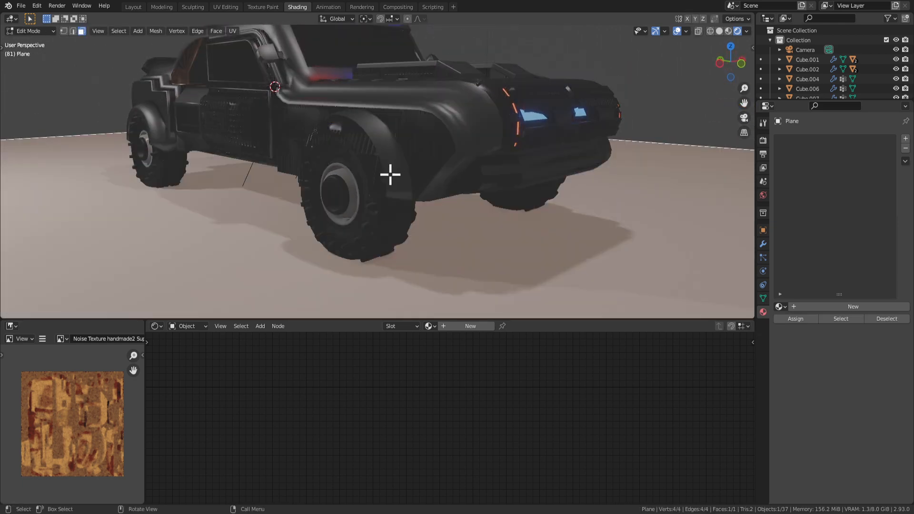
key(Tab)
drag(375, 189, 395, 199)
middle_drag(395, 199, 449, 207)
Select the front wheel-arch faces on the truck body and grow them into a full band.
key(Tab)
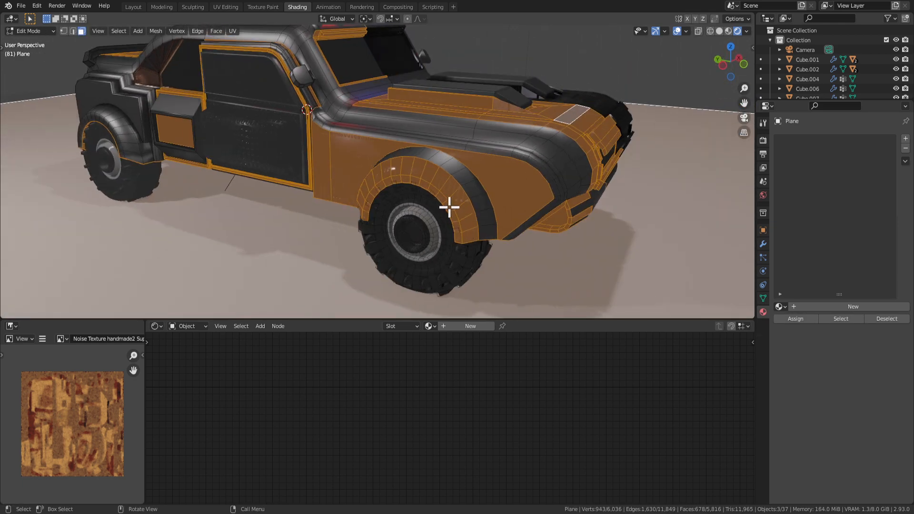
click(449, 208)
scroll(467, 236, up, 2)
click(494, 263)
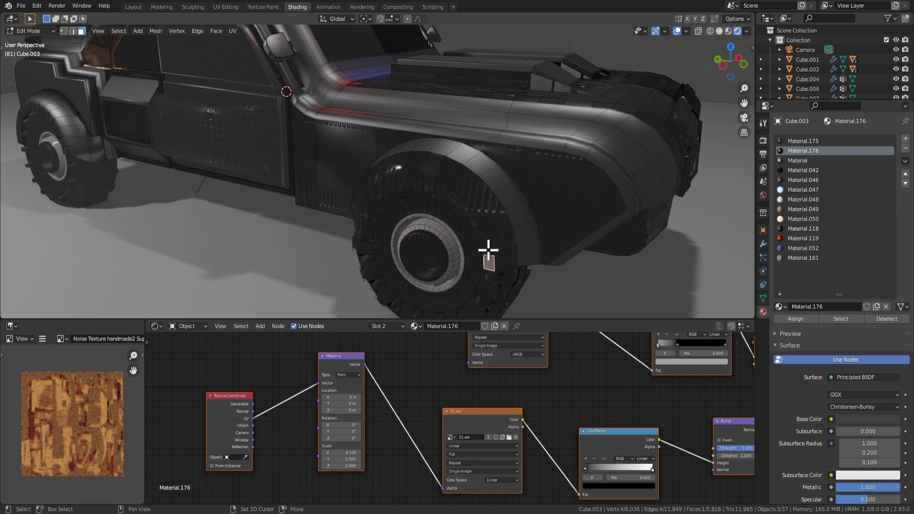
shift+click(488, 250)
key(ctrl+shift+KP_Add)
key(ctrl+shift+KP_Add)
key(ctrl+shift+KP_Add)
key(ctrl+shift+KP_Add)
key(ctrl+shift+KP_Add)
key(ctrl+shift+KP_Add)
key(ctrl+shift+KP_Add)
key(ctrl+shift+KP_Add)
key(ctrl+shift+KP_Add)
key(ctrl+shift+KP_Add)
key(ctrl+shift+KP_Add)
key(ctrl+shift+KP_Add)
key(ctrl+shift+KP_Add)
key(ctrl+shift+KP_Add)
key(ctrl+shift+KP_Add)
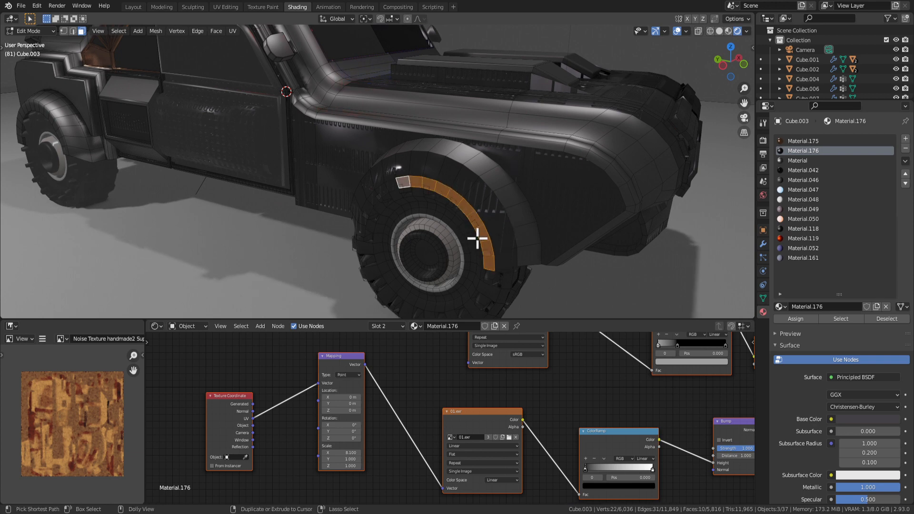
key(ctrl+KP_Add)
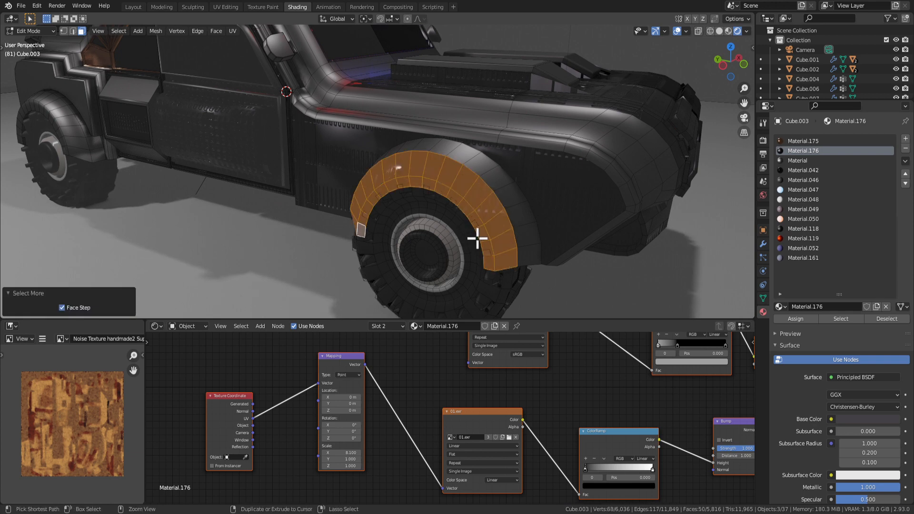
Assign Material.175 to the wheel-arch band and inspect the recoloured arch.
click(804, 142)
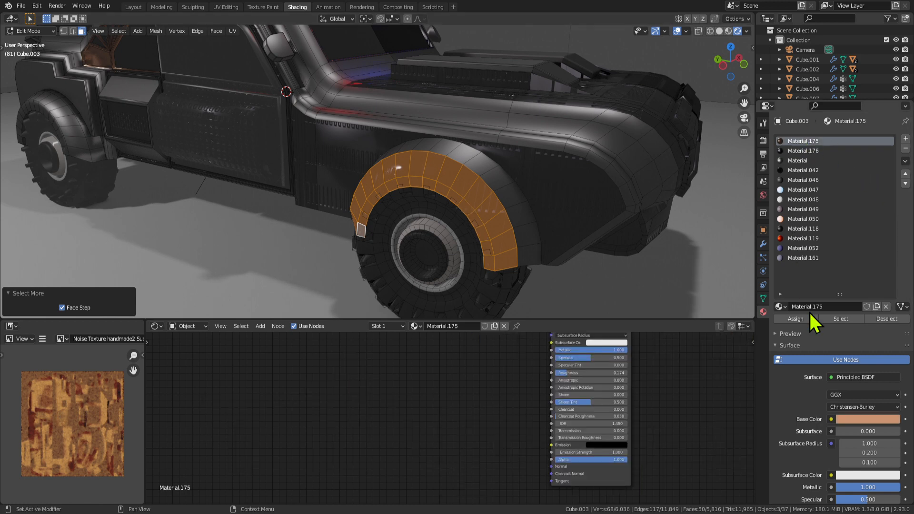
click(801, 319)
key(Tab)
scroll(437, 186, down, 5)
middle_drag(437, 187, 530, 224)
scroll(387, 201, up, 4)
scroll(386, 199, down, 4)
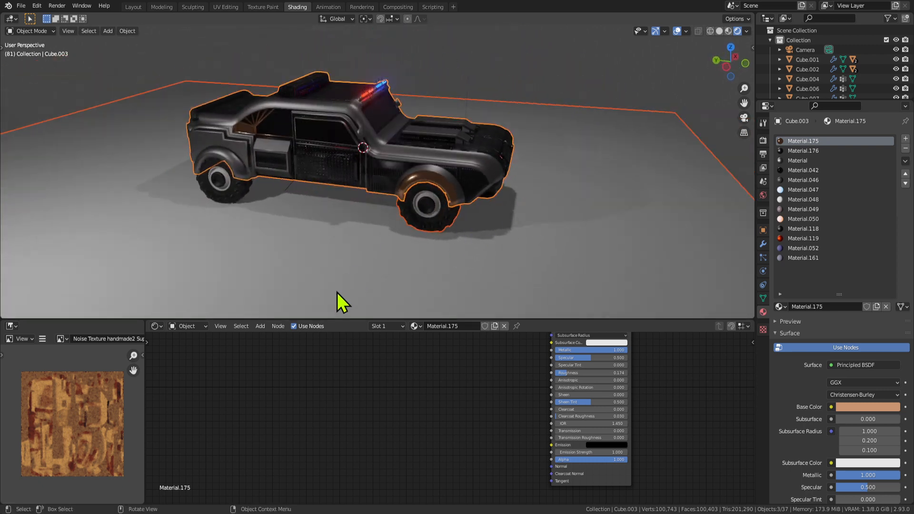
Raise Material.175's roughness to 0.315 and try a red base colour.
middle_drag(645, 422, 497, 431)
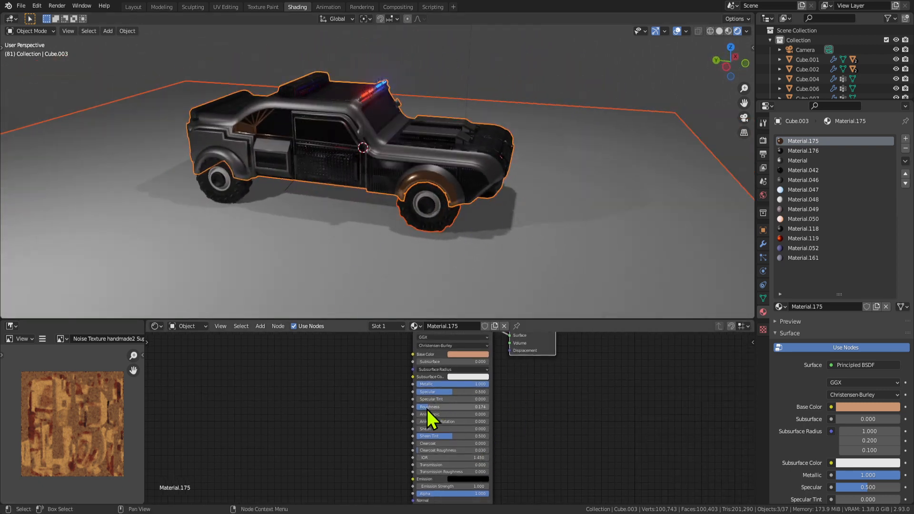
drag(429, 406, 450, 407)
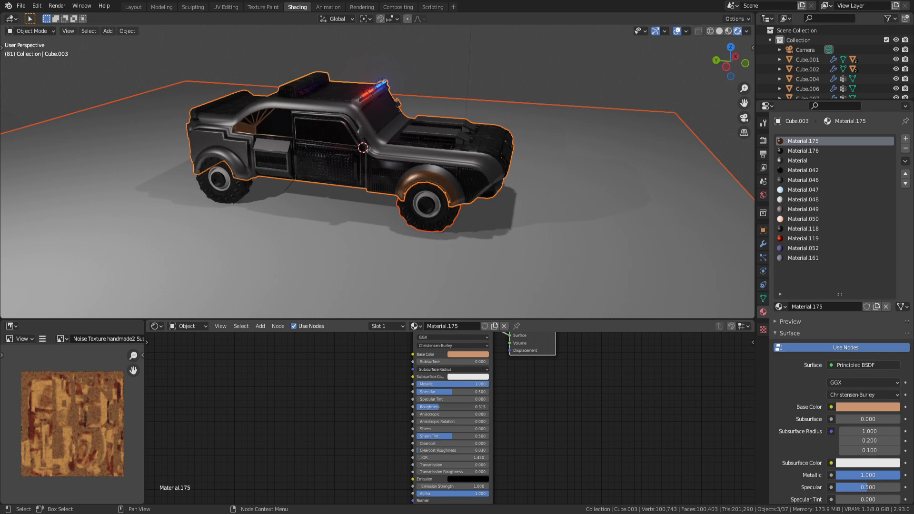
scroll(448, 396, up, 1)
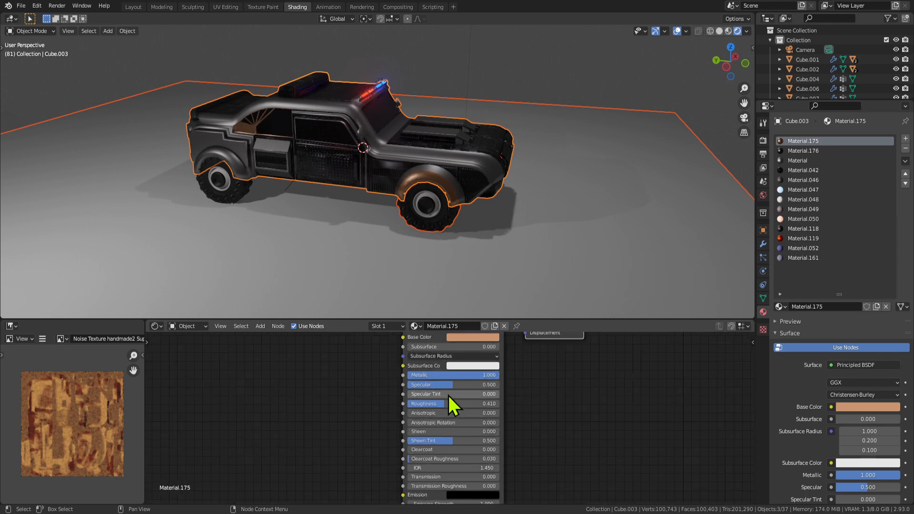
click(488, 338)
drag(482, 249, 477, 277)
middle_drag(518, 210, 584, 293)
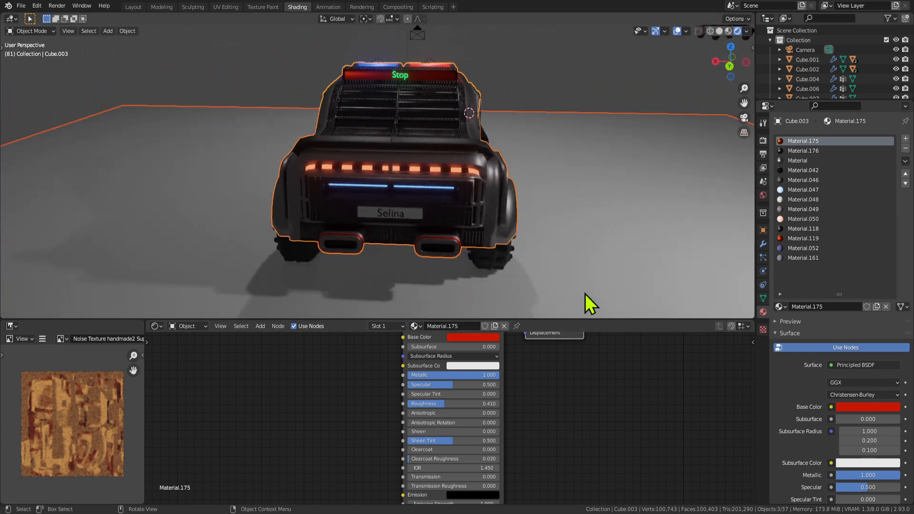
Try a near-white pink base colour with Metallic dropped to 0.000.
click(471, 337)
click(484, 247)
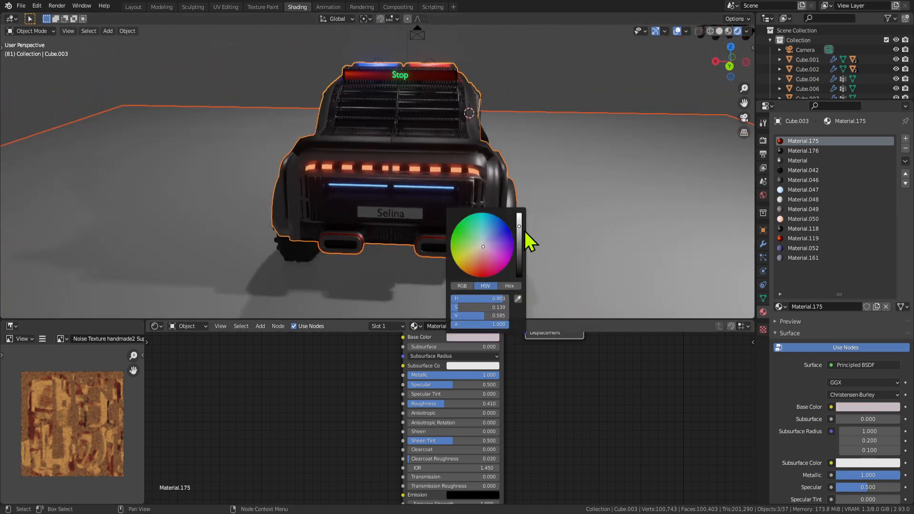
drag(519, 234, 532, 224)
middle_drag(532, 223, 431, 219)
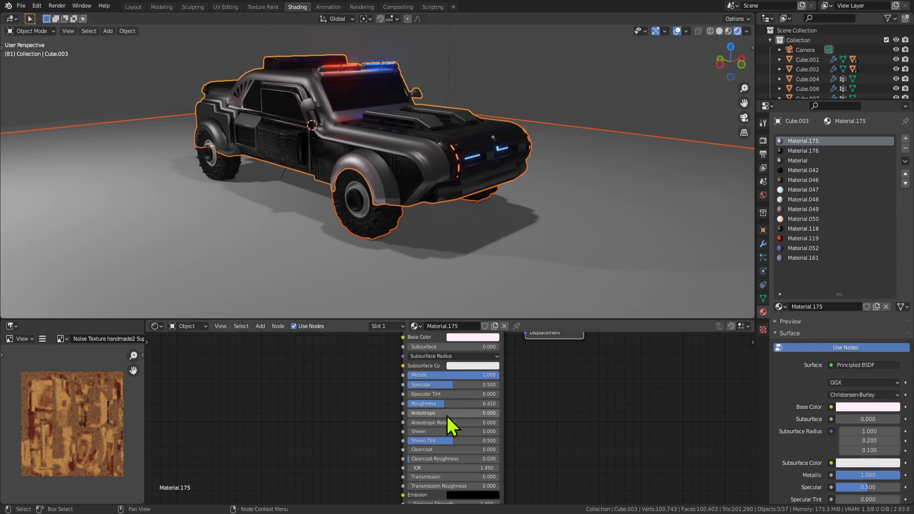
drag(481, 375, 410, 375)
middle_drag(290, 187, 312, 187)
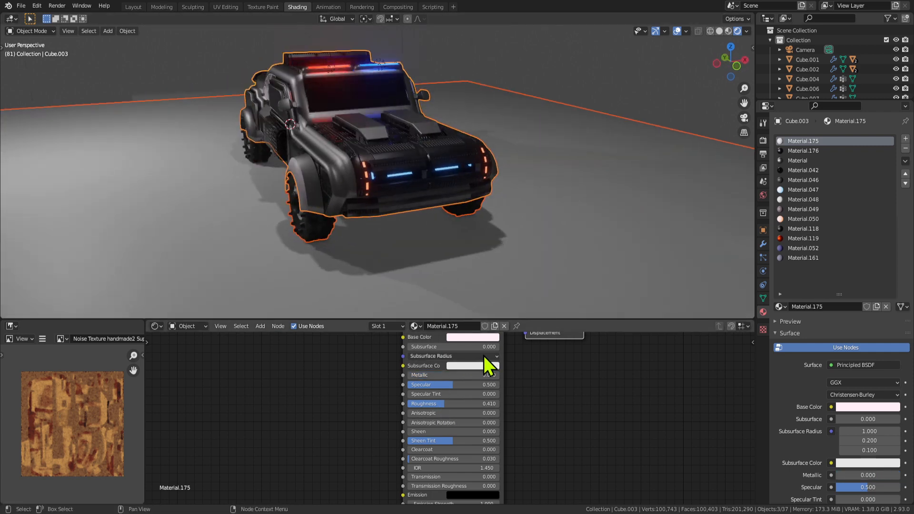
Try an orange-yellow base colour with roughness 0.265 and metallic 0.727.
click(476, 337)
click(468, 260)
mouse_move(468, 261)
mouse_down()
mouse_move(470, 273)
mouse_move(462, 270)
mouse_up()
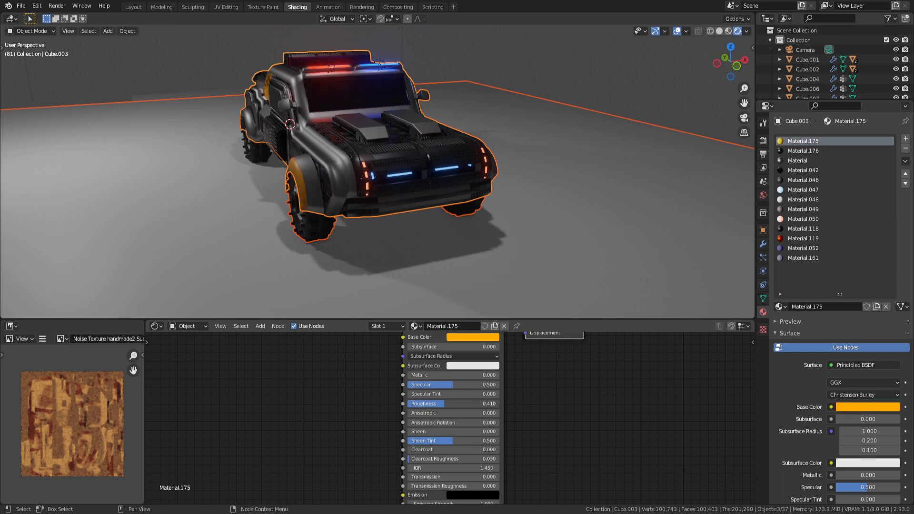
drag(457, 404, 463, 404)
drag(427, 379, 493, 379)
middle_drag(333, 259, 452, 305)
Finalize the paint: Metallic 1.000, Roughness 0.315 and a near-black base colour.
click(483, 337)
drag(523, 250, 520, 266)
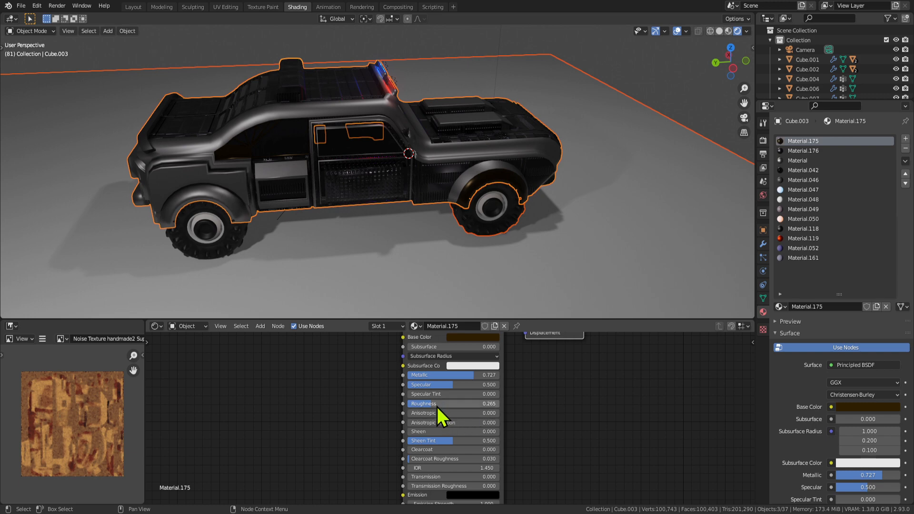
drag(464, 376, 611, 382)
middle_drag(611, 300, 610, 227)
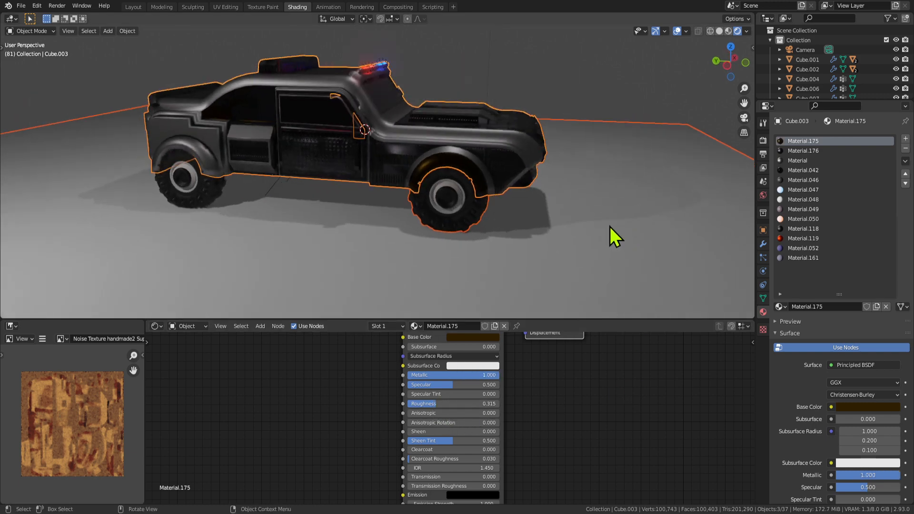
click(484, 338)
click(482, 245)
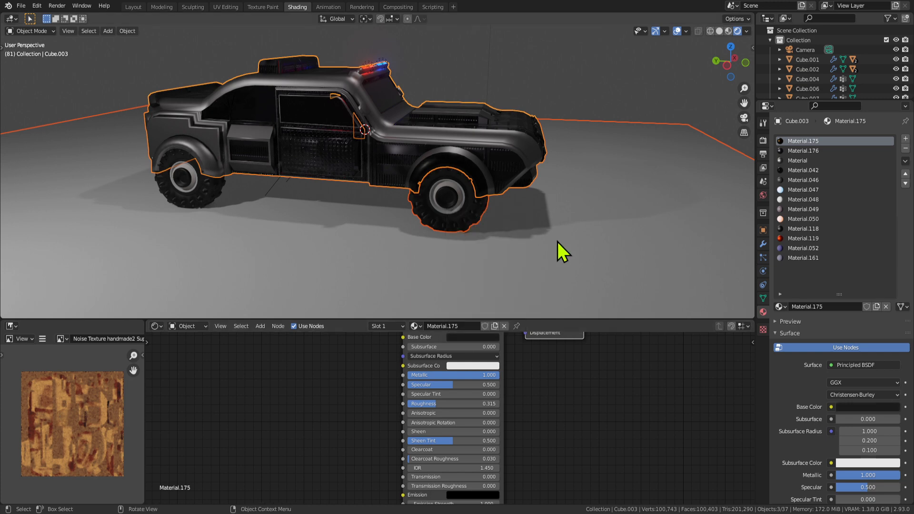
Enter Edit Mode on the truck and select the roof box face to check its material.
middle_drag(557, 248, 241, 178)
key(Tab)
click(347, 219)
Move the Material ColorRamp's black stop to Pos 0.236.
key(Tab)
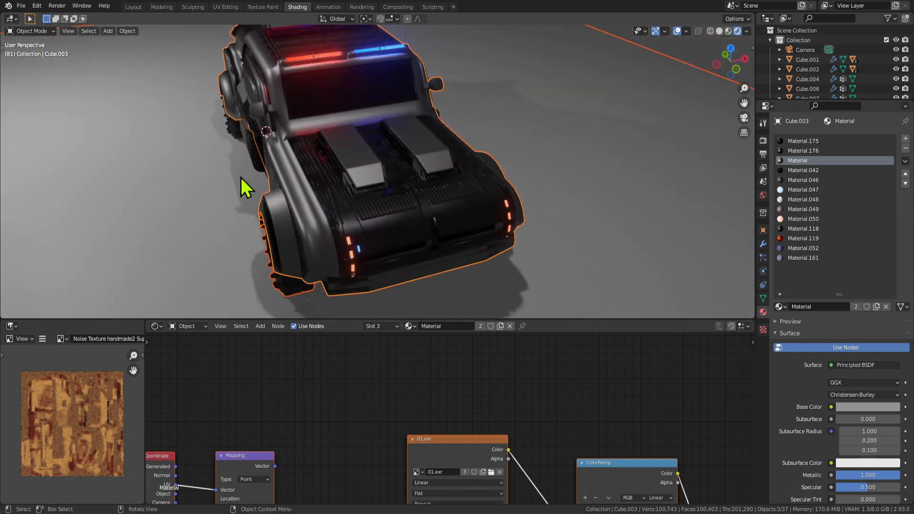
middle_drag(417, 228, 428, 210)
key(Tab)
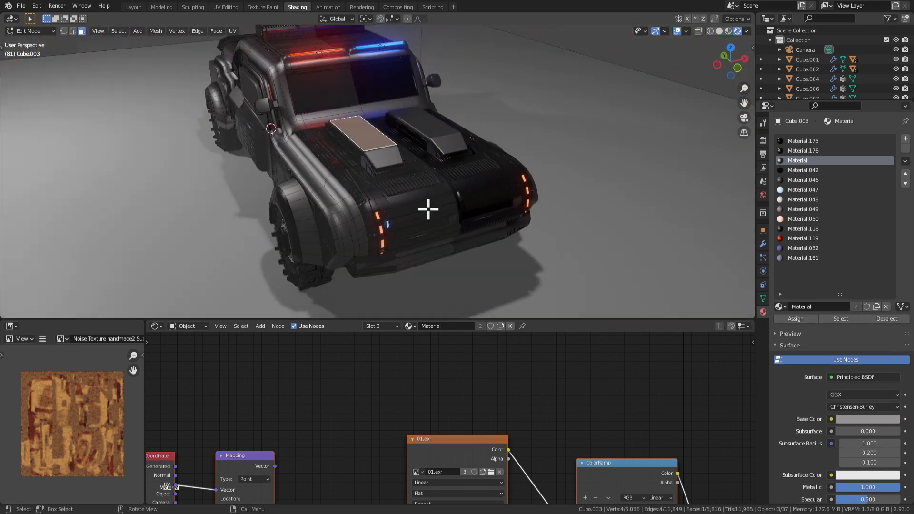
middle_drag(439, 242, 493, 221)
scroll(367, 451, down, 8)
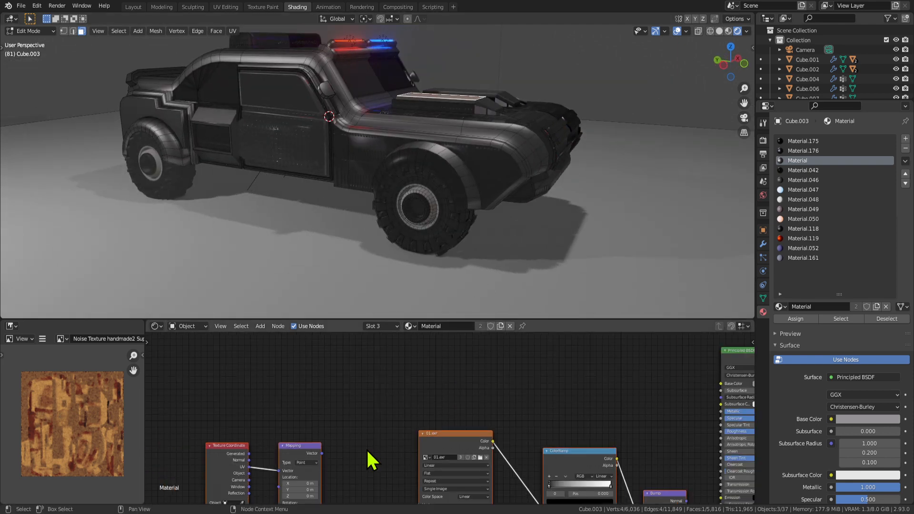
middle_drag(394, 467, 370, 426)
scroll(405, 413, up, 7)
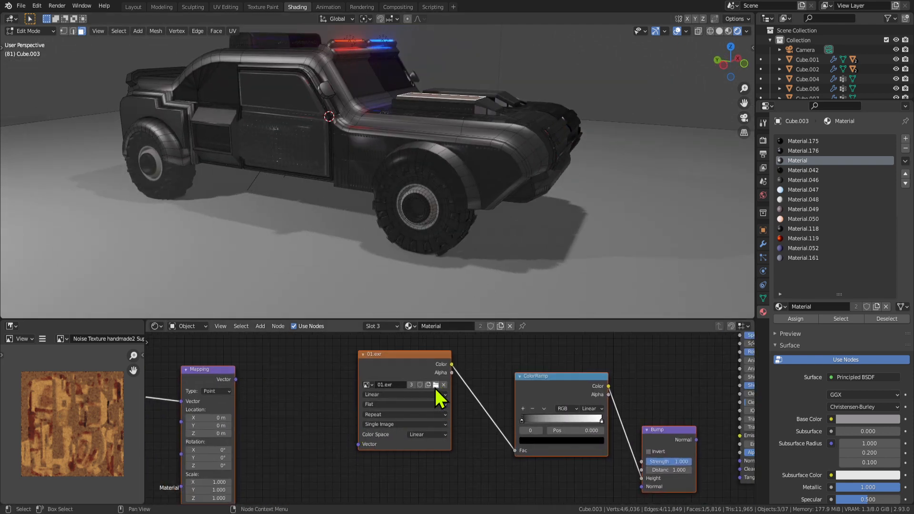
middle_drag(317, 407, 249, 409)
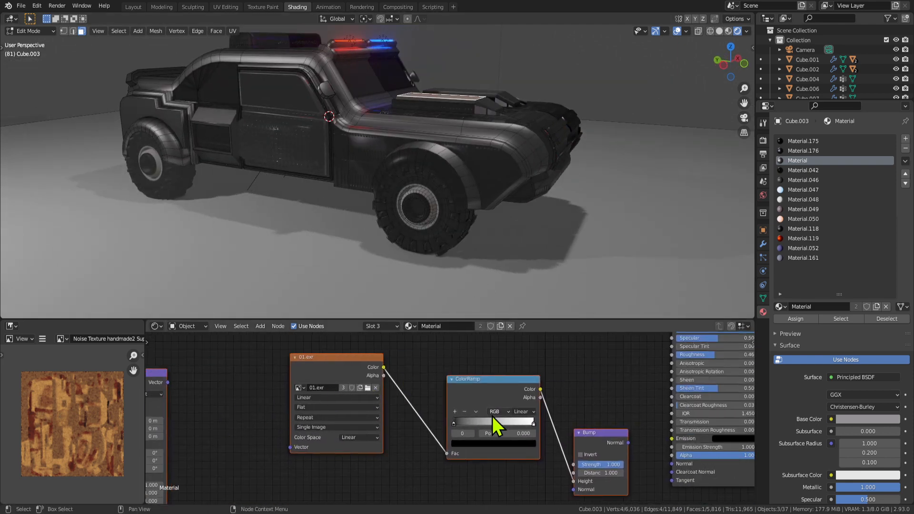
drag(455, 422, 477, 425)
Select the fender face to bring up Material.176's node setup.
scroll(440, 421, down, 6)
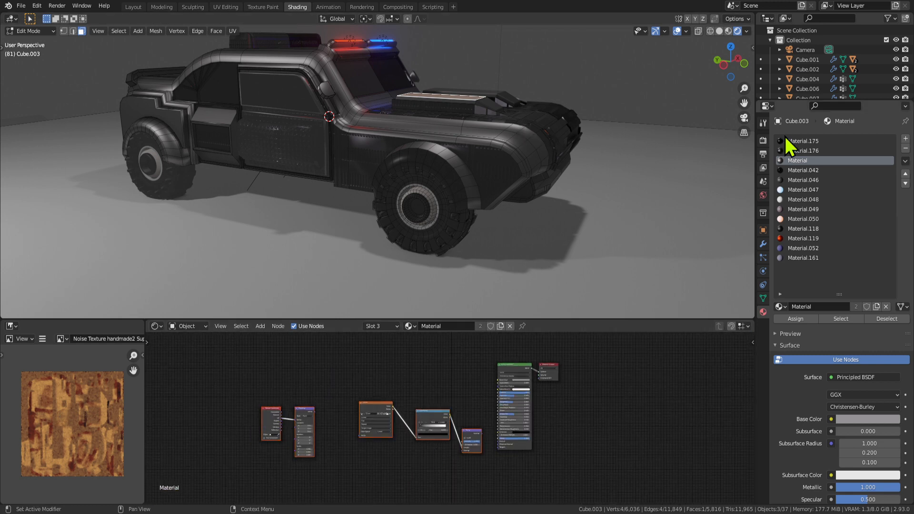
key(Tab)
key(Tab)
click(489, 165)
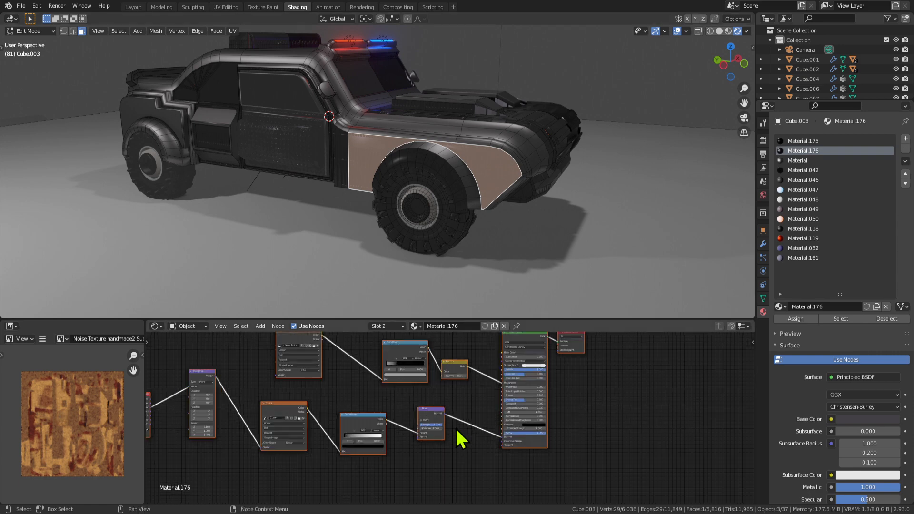
scroll(455, 427, up, 3)
Rewire Material.176's ColorRamp colour output, tidy the nodes, and set the black stop to 0.668.
key(Tab)
scroll(447, 263, up, 4)
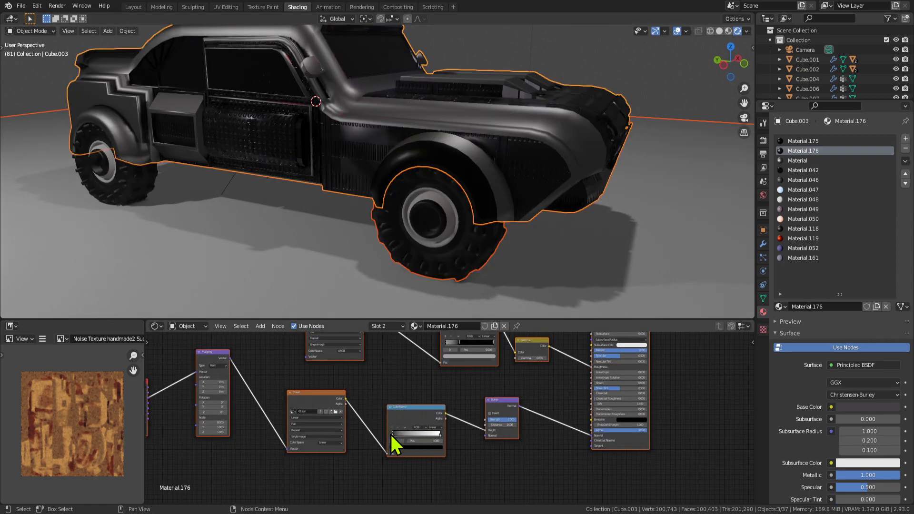
mouse_move(401, 435)
mouse_down()
mouse_move(385, 430)
mouse_move(389, 438)
mouse_up()
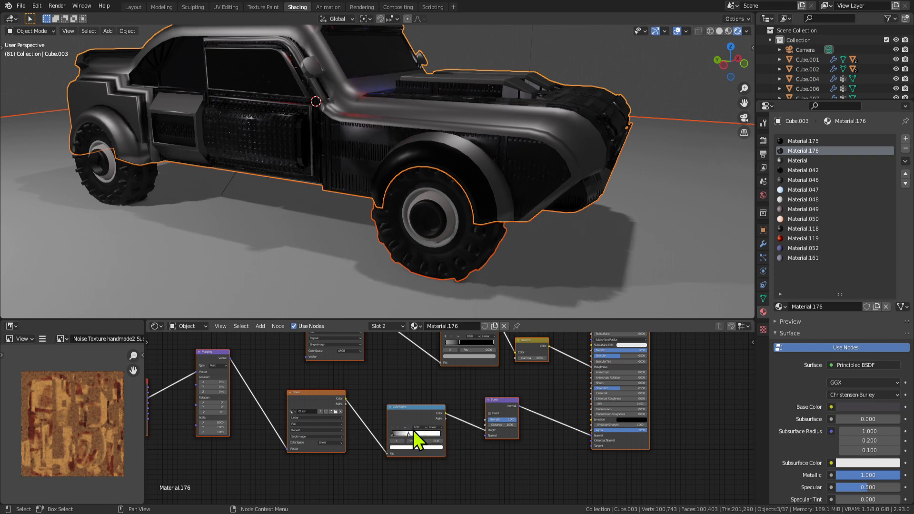
scroll(413, 430, up, 2)
drag(400, 431, 584, 438)
drag(483, 415, 475, 443)
click(539, 366)
click(476, 399)
scroll(449, 431, up, 1)
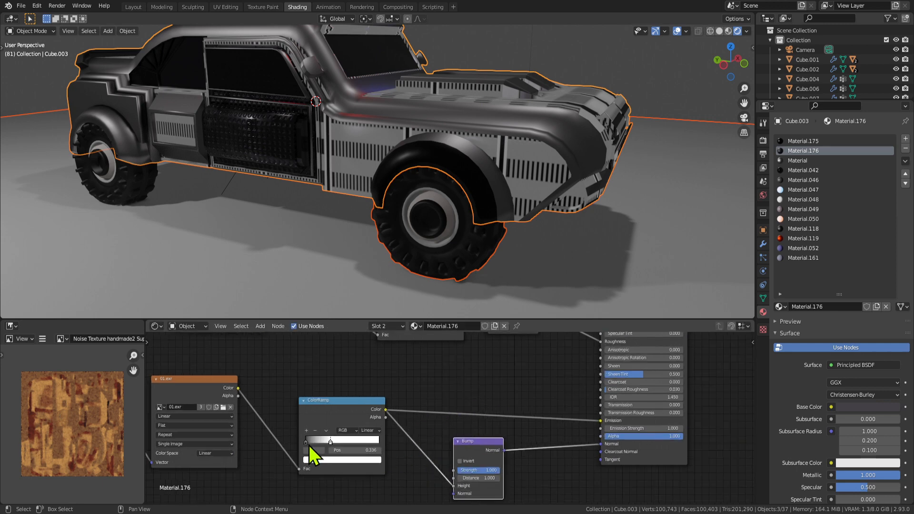
mouse_move(309, 444)
mouse_down()
mouse_move(358, 441)
mouse_move(313, 435)
mouse_move(353, 441)
mouse_up()
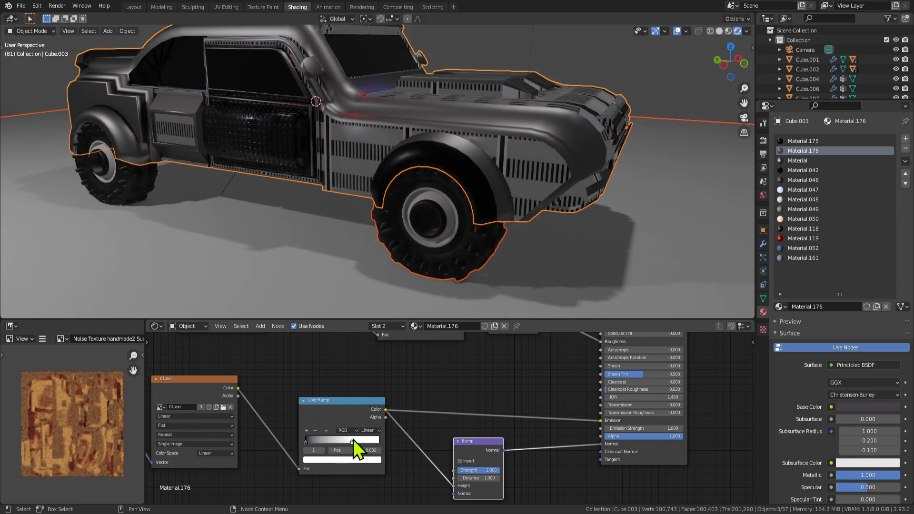
Raise the Principled BSDF's Emission Strength to 2.300.
drag(627, 430, 634, 430)
scroll(452, 435, up, 2)
middle_drag(387, 421, 426, 403)
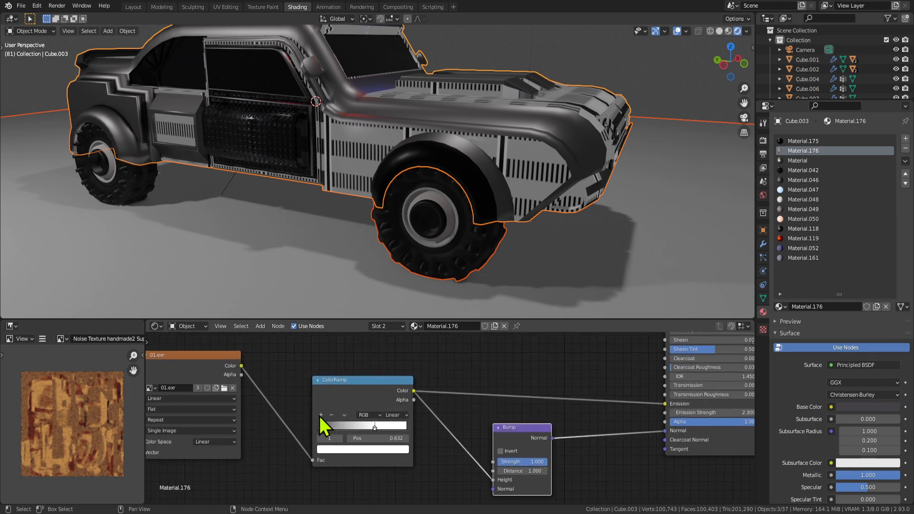
Add a third black ColorRamp stop, placing the stops at 0.309 and 0.732.
click(321, 415)
drag(347, 429, 390, 427)
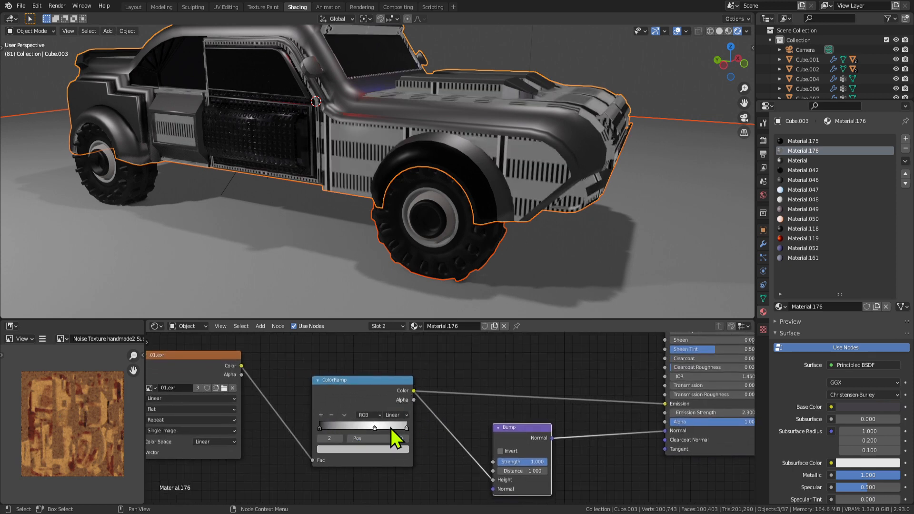
click(393, 450)
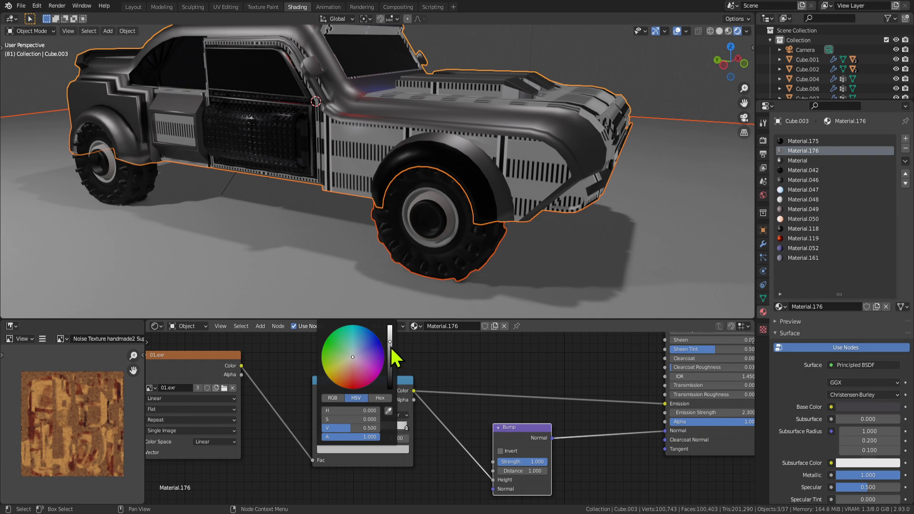
drag(390, 350, 391, 387)
drag(375, 428, 347, 426)
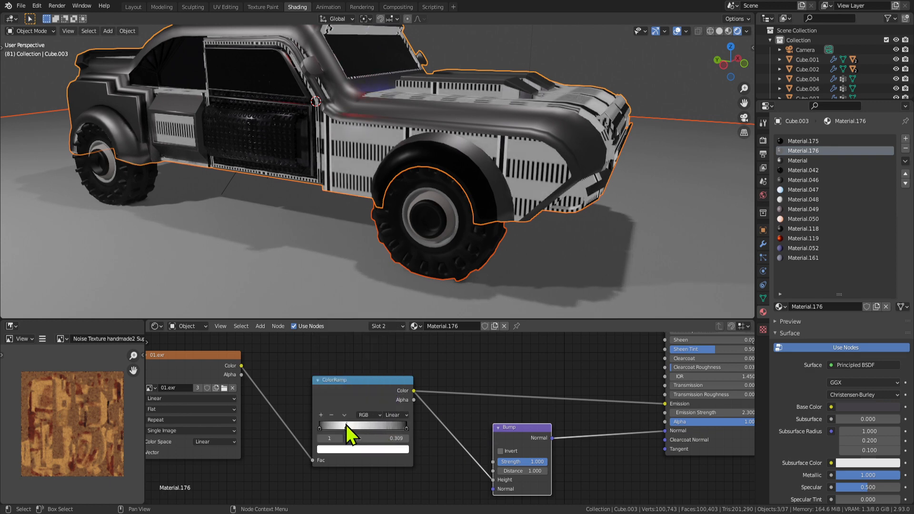
drag(405, 428, 383, 427)
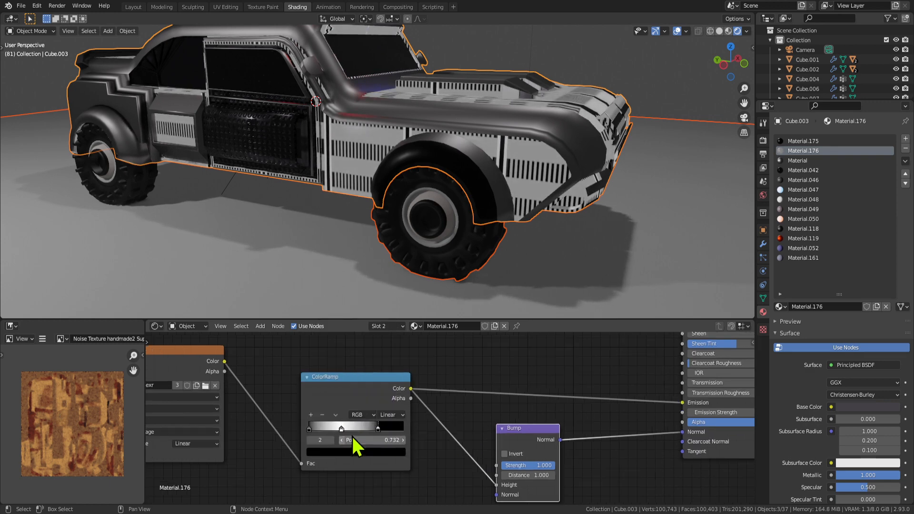
ctrl+scroll(429, 428, down, 3)
scroll(419, 405, up, 1)
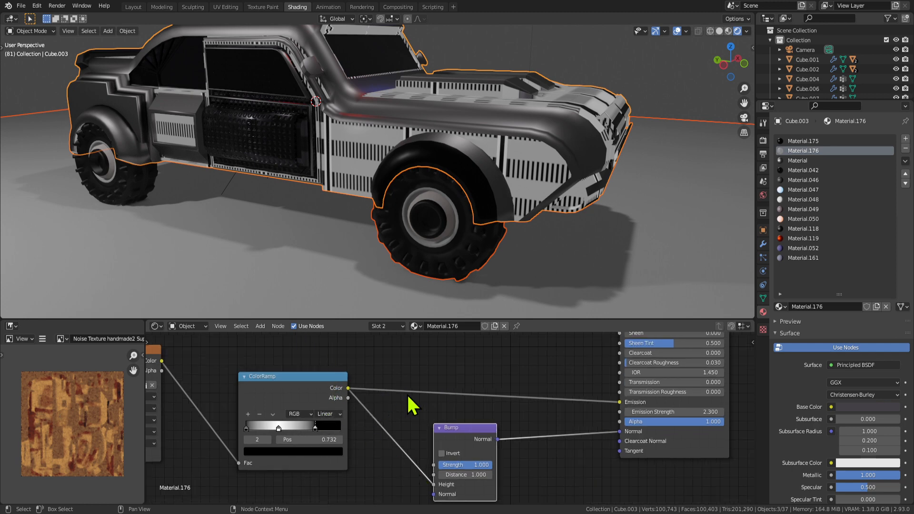
key(shift+a)
click(339, 351)
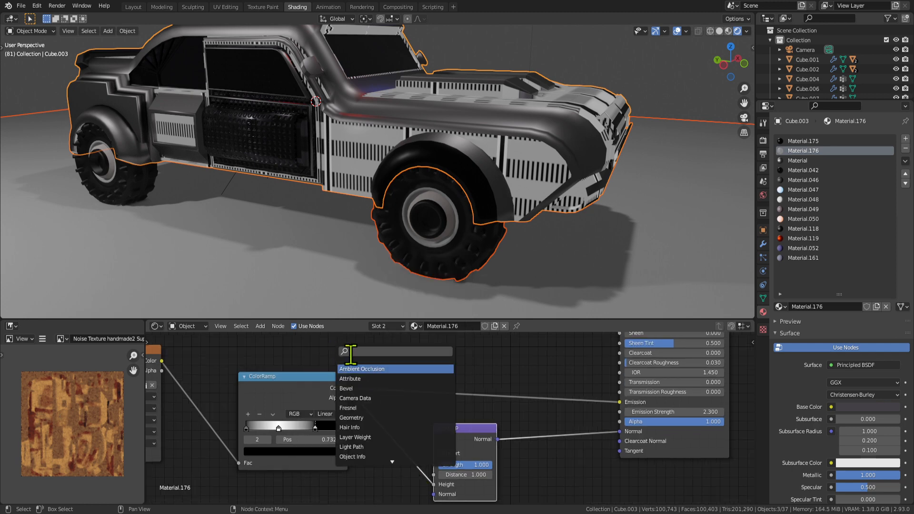
text(inv)
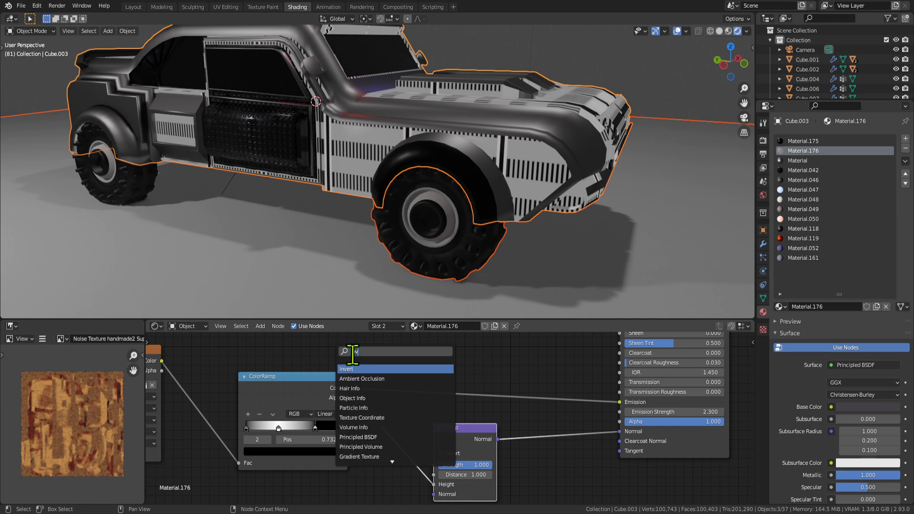
click(355, 370)
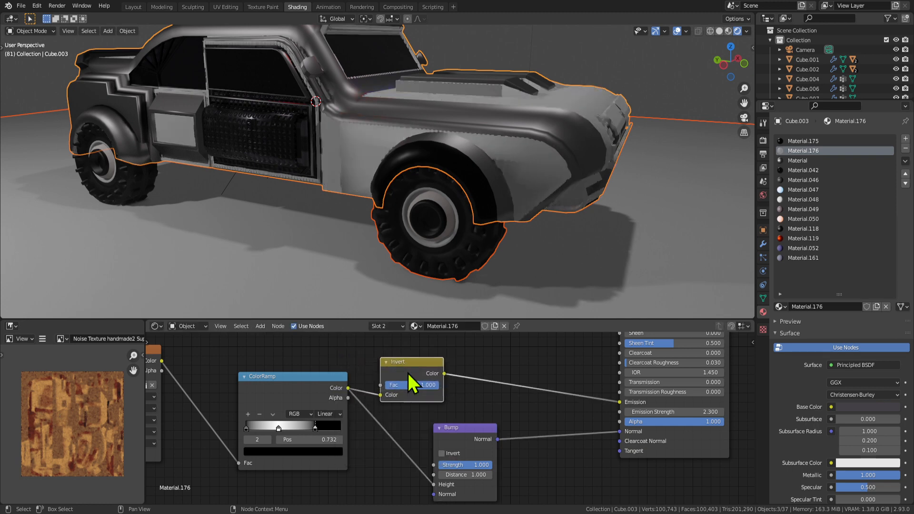
click(408, 374)
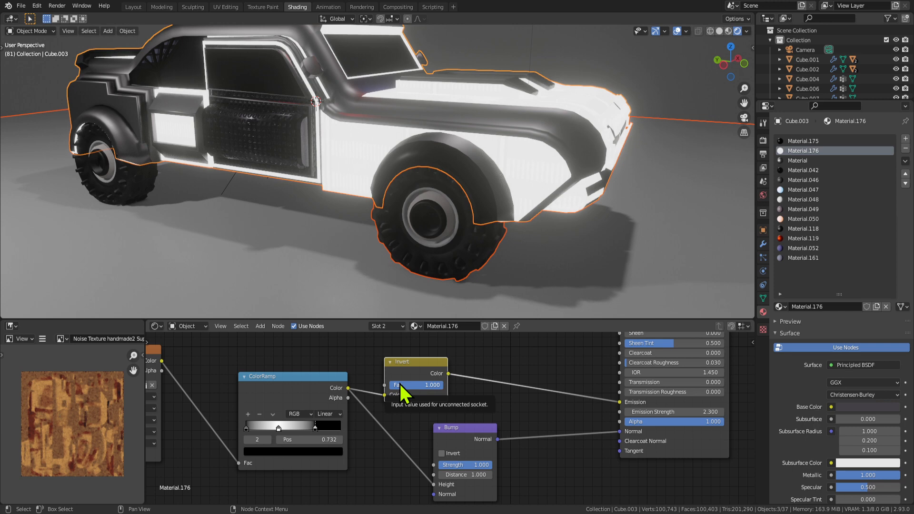
scroll(407, 468, up, 2)
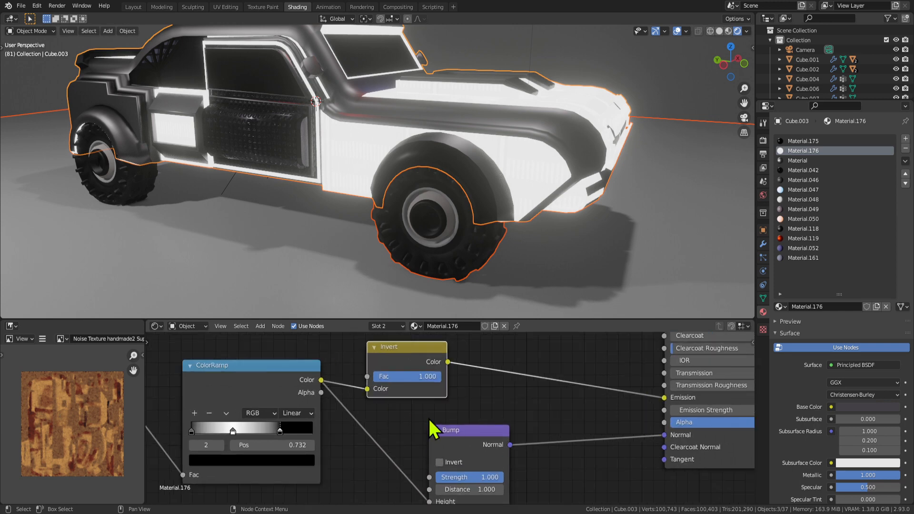
drag(367, 389, 367, 377)
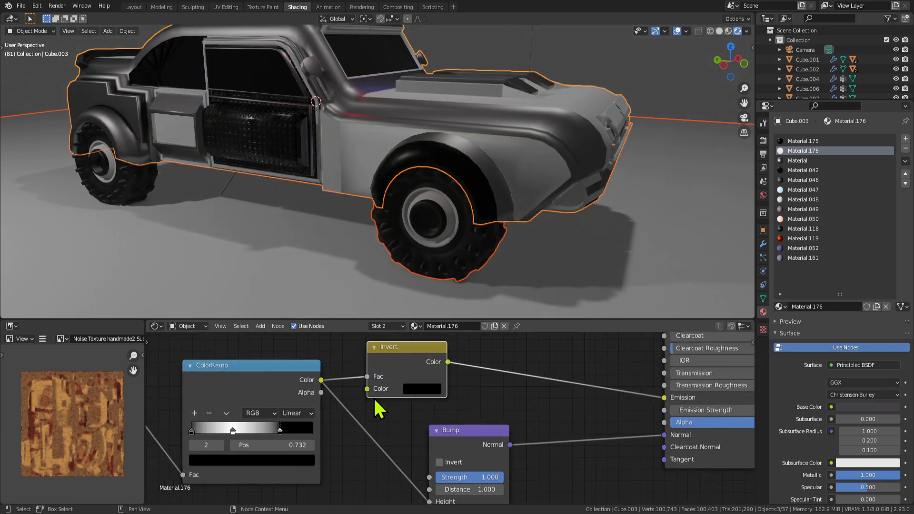
click(404, 387)
drag(502, 305, 502, 220)
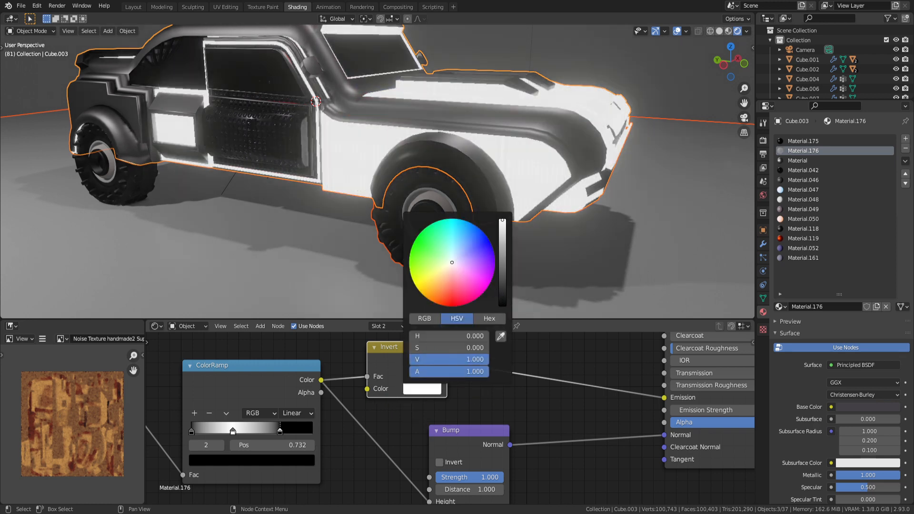
drag(367, 377, 367, 389)
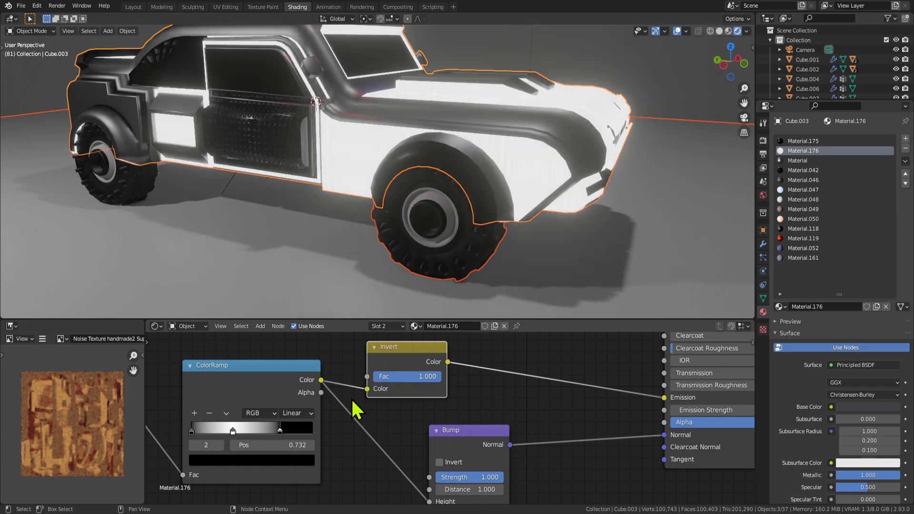
drag(321, 379, 664, 397)
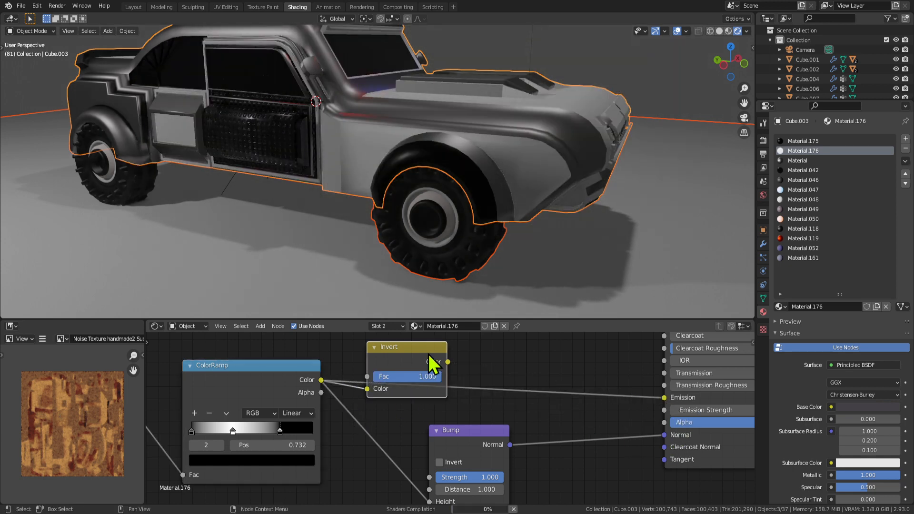
key(x)
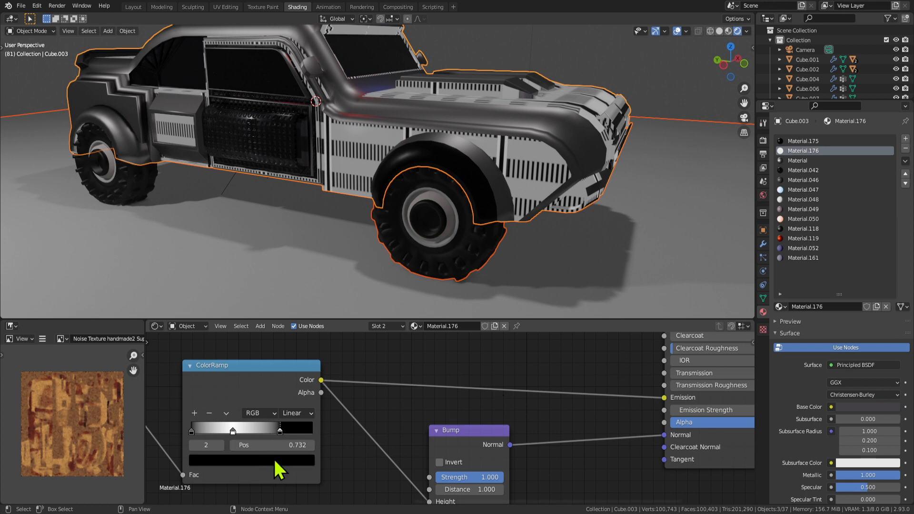
click(275, 460)
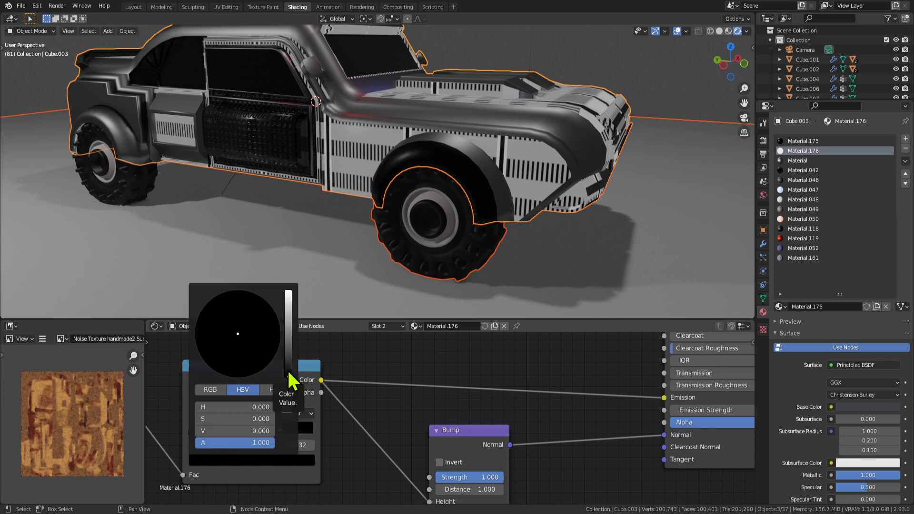
drag(287, 370, 288, 292)
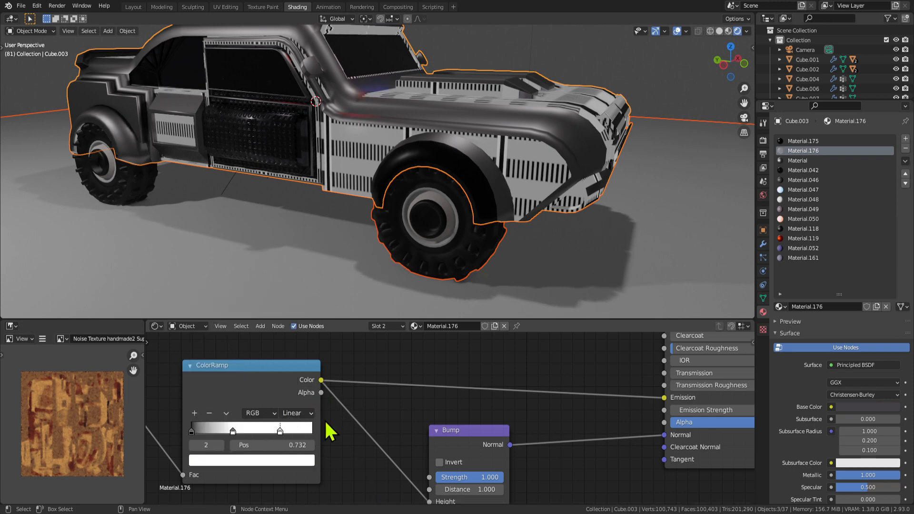
click(264, 460)
click(239, 353)
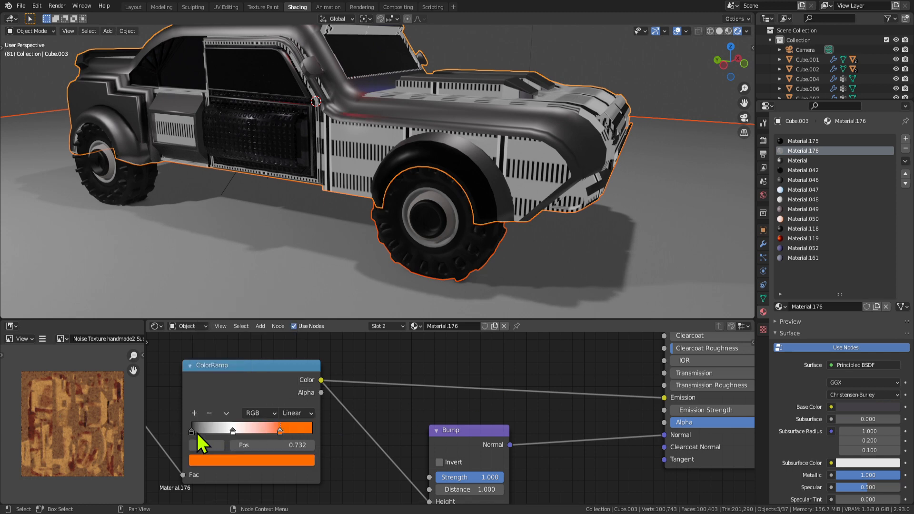
drag(198, 433, 306, 432)
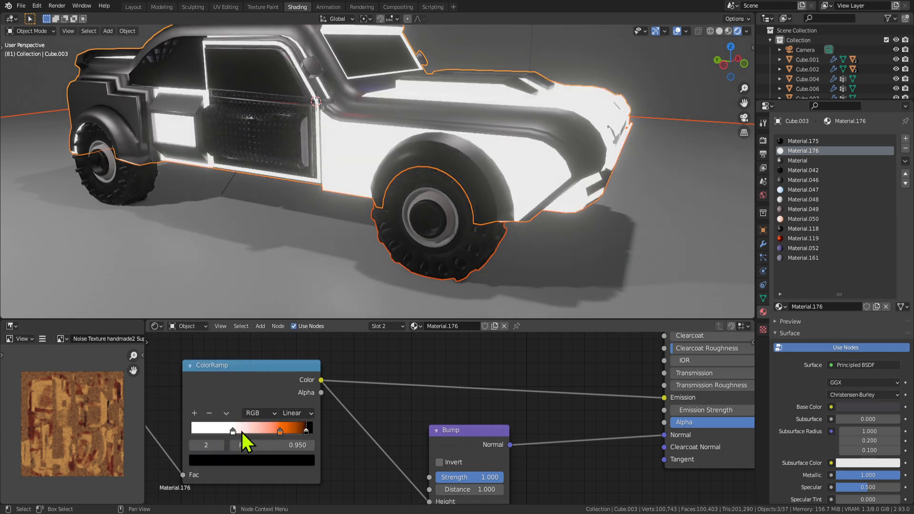
click(236, 431)
click(208, 413)
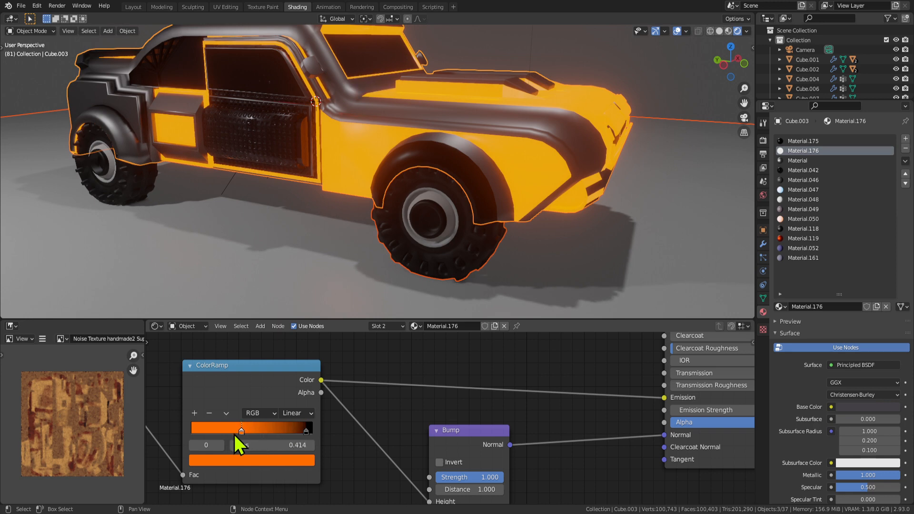
drag(308, 427, 192, 431)
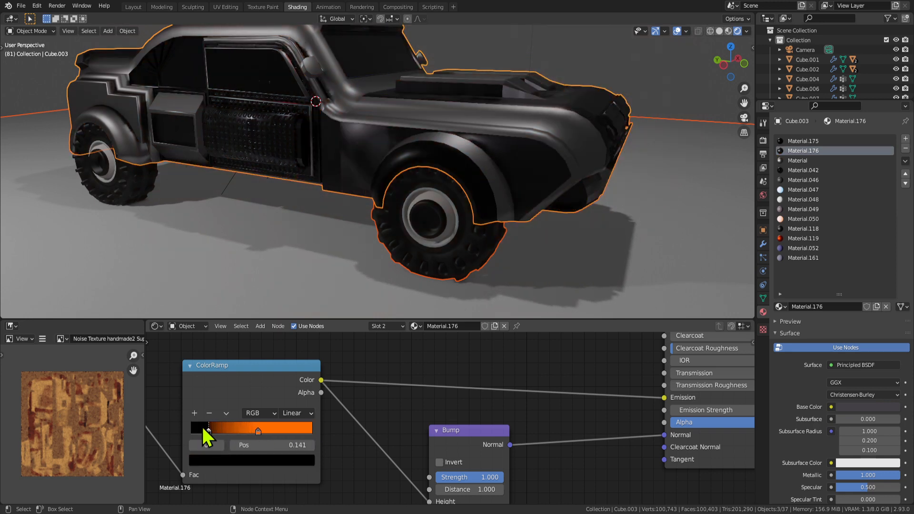
drag(253, 431, 281, 431)
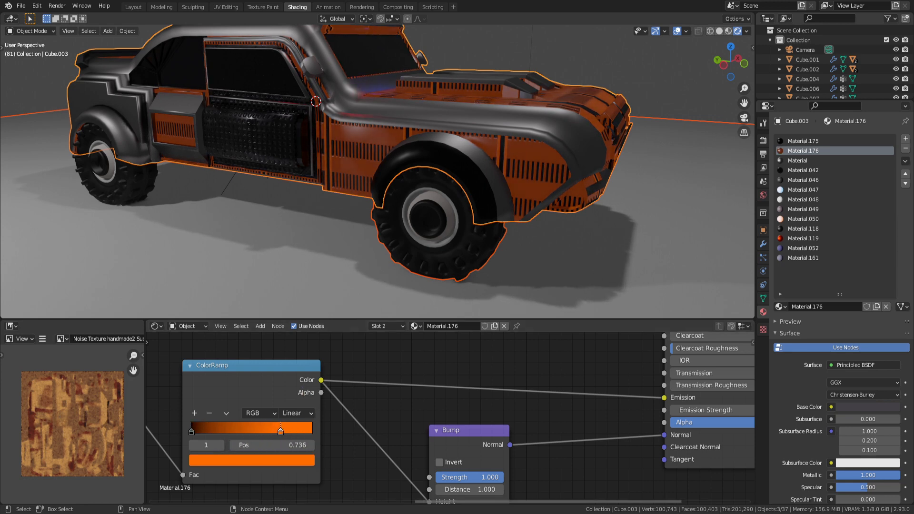
key(ctrl+z)
key(ctrl+z)
key(ctrl+z)
key(ctrl+z)
key(ctrl+z)
key(ctrl+z)
key(ctrl+z)
key(ctrl+z)
key(ctrl+z)
key(ctrl+z)
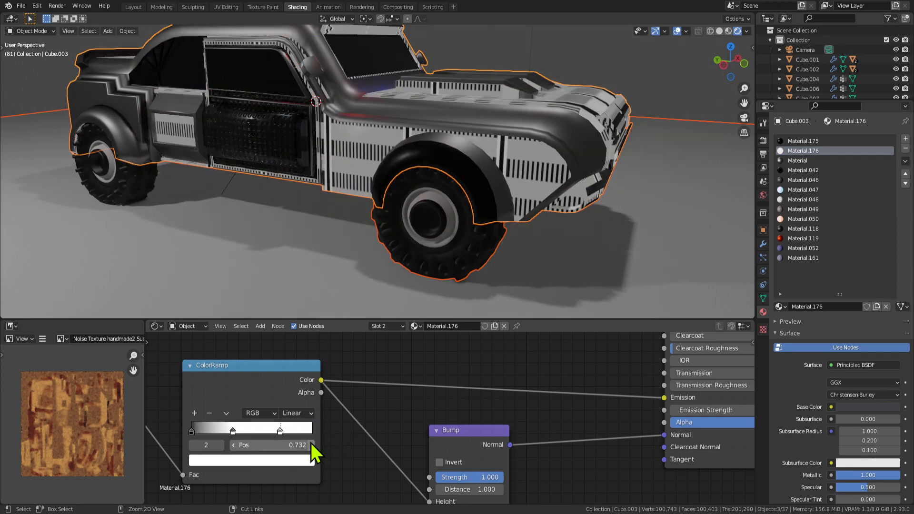
middle_drag(327, 445, 369, 438)
Delete the Invert node and rearrange the colour ramp nodes.
click(450, 347)
key(ctrl+x)
scroll(304, 428, down, 2)
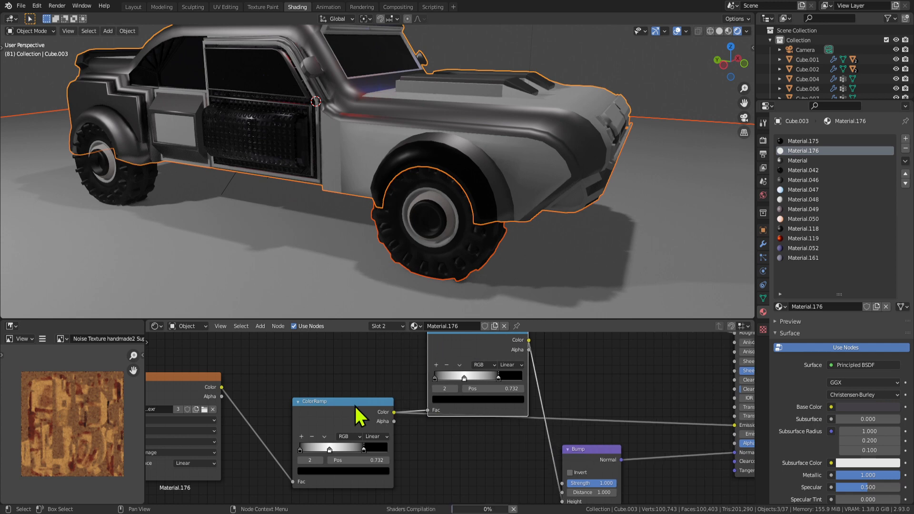
drag(355, 406, 355, 442)
middle_drag(562, 457, 517, 440)
Unlink the ramps and feed the single-stop lower ramp into the Bump Height.
drag(517, 485, 572, 386)
drag(688, 407, 370, 453)
scroll(370, 453, up, 1)
click(221, 476)
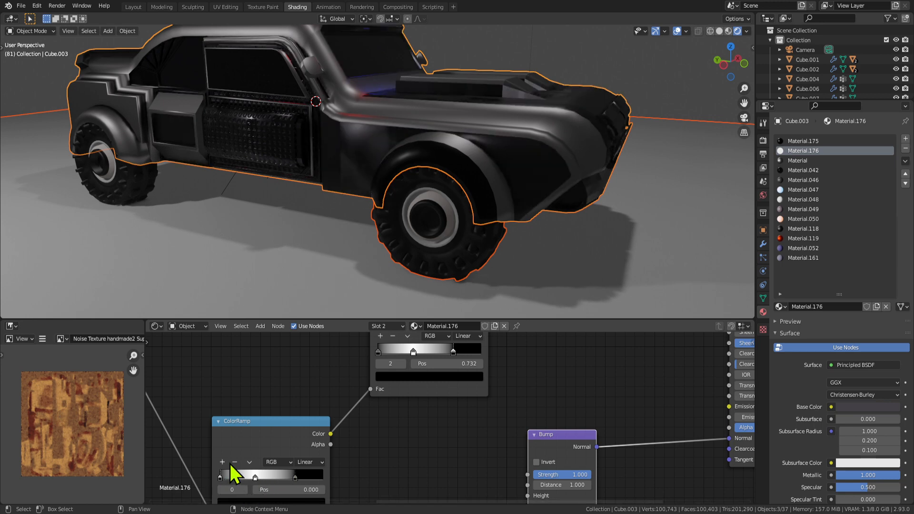
click(234, 462)
drag(295, 473, 352, 480)
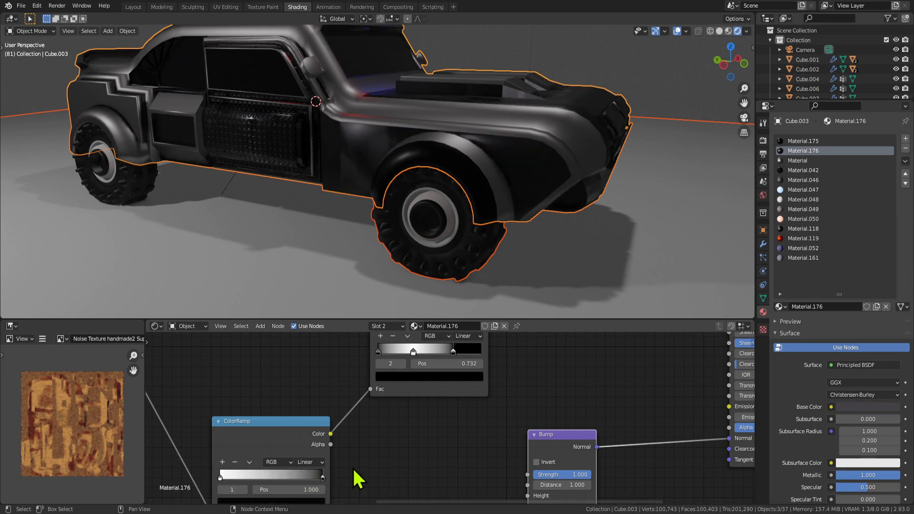
drag(331, 433, 530, 496)
Connect image texture Color to the upper ramp's Fac and the ramp's Color to Emission.
scroll(211, 387, down, 1)
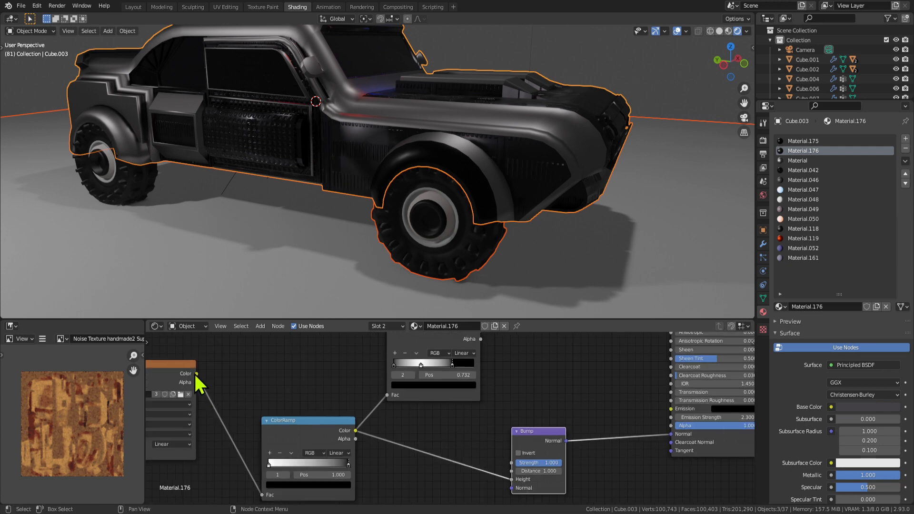
drag(196, 375, 395, 398)
middle_drag(467, 402, 386, 412)
middle_drag(399, 363, 383, 383)
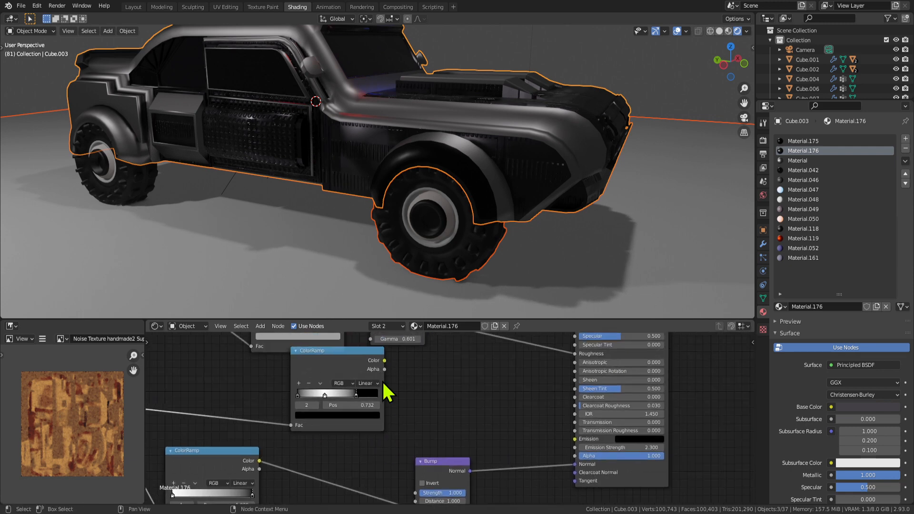
drag(385, 362, 488, 401)
drag(574, 444, 575, 440)
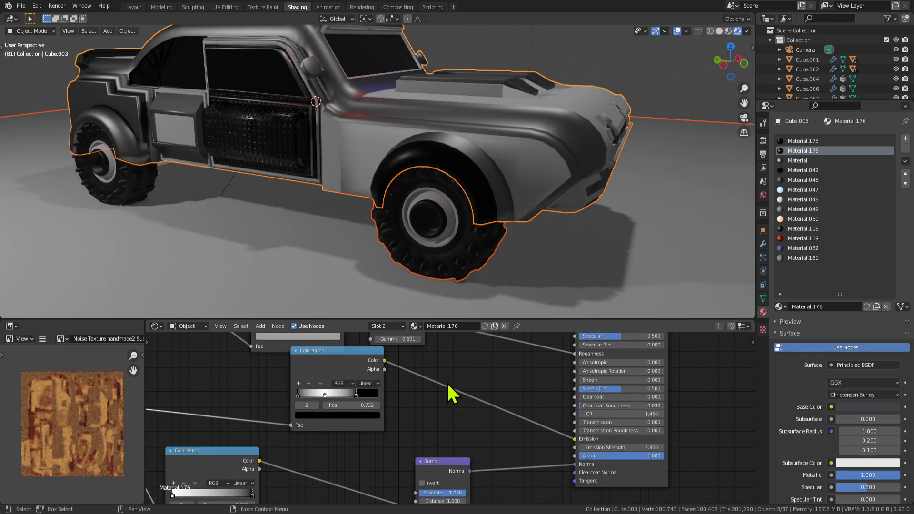
Remove the third ramp stop, moving the white stop near 0 and the black stop around 0.786.
scroll(332, 387, up, 3)
scroll(395, 413, up, 1)
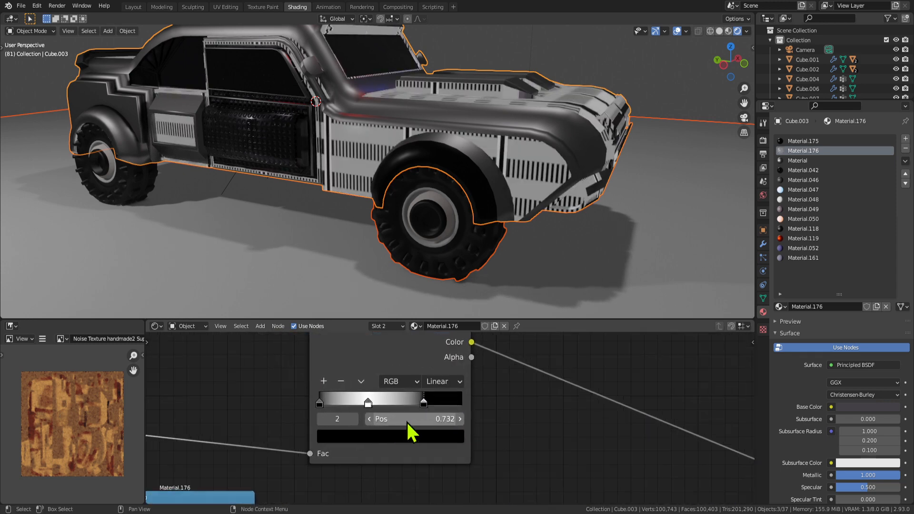
click(332, 384)
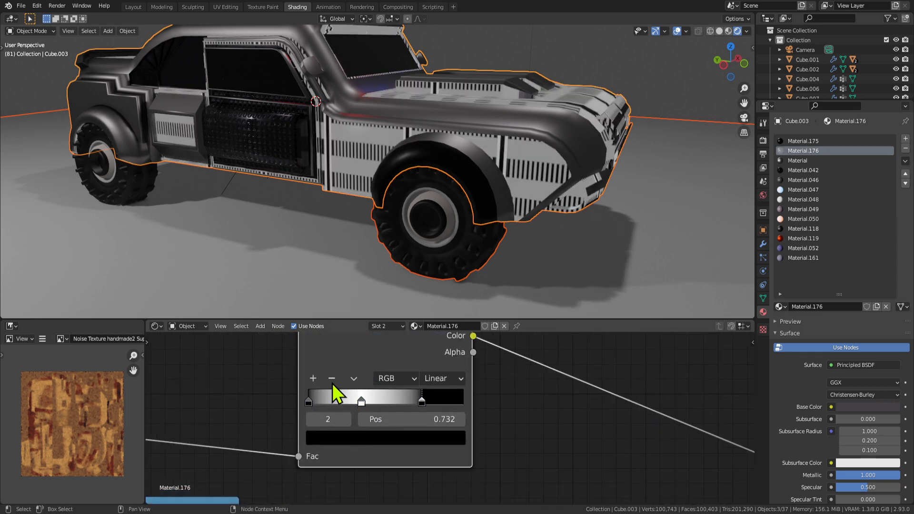
click(332, 380)
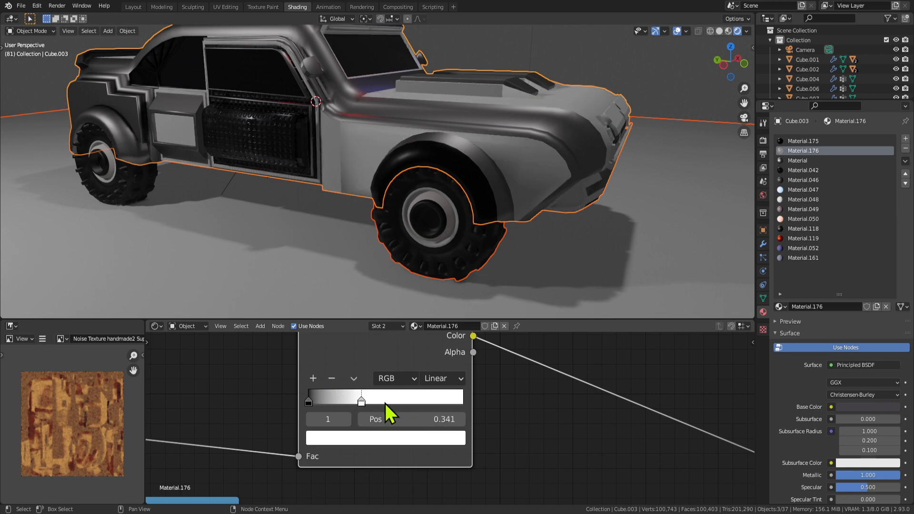
drag(362, 401, 374, 401)
drag(317, 401, 431, 405)
drag(373, 402, 316, 402)
drag(431, 402, 394, 397)
scroll(318, 403, up, 2)
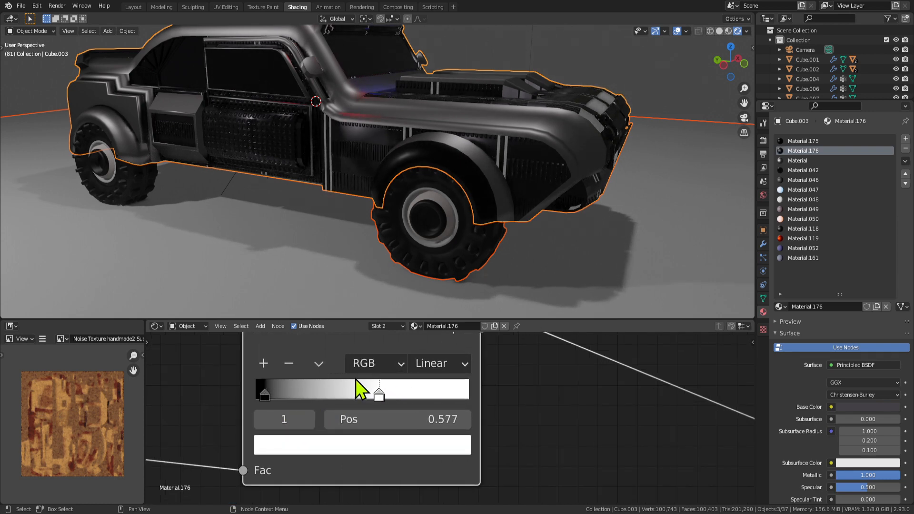
mouse_move(266, 389)
mouse_down()
mouse_move(296, 398)
mouse_move(266, 394)
mouse_up()
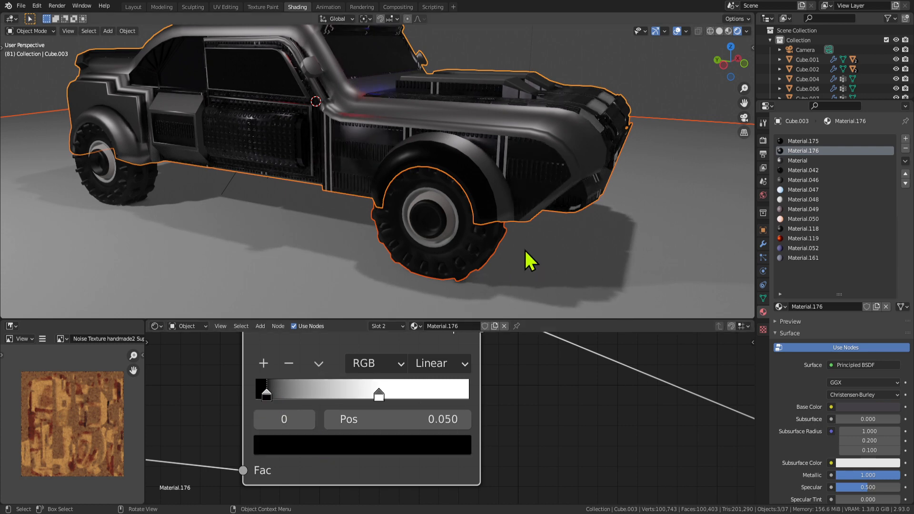
Settle the black stop at 0.050, move the ramp node toward the shader, white stop at 0.559.
middle_drag(527, 259, 312, 381)
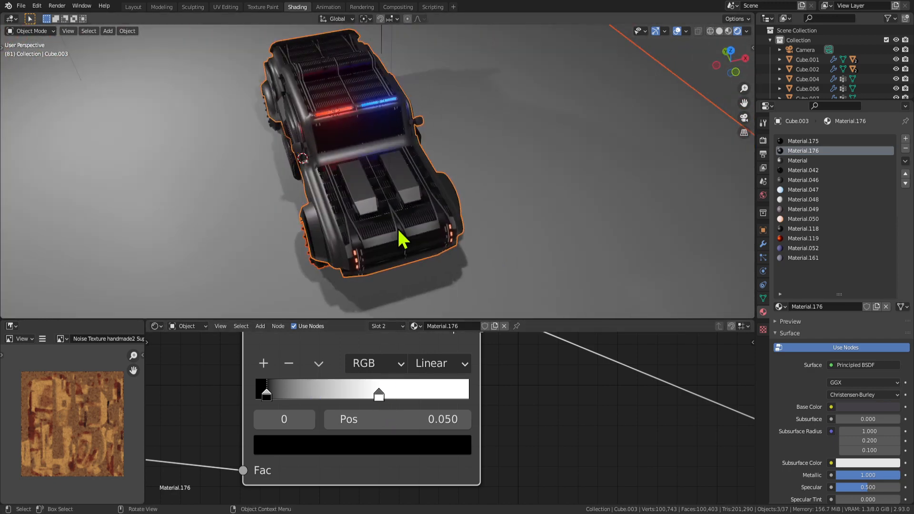
middle_drag(402, 239, 520, 215)
scroll(518, 204, up, 5)
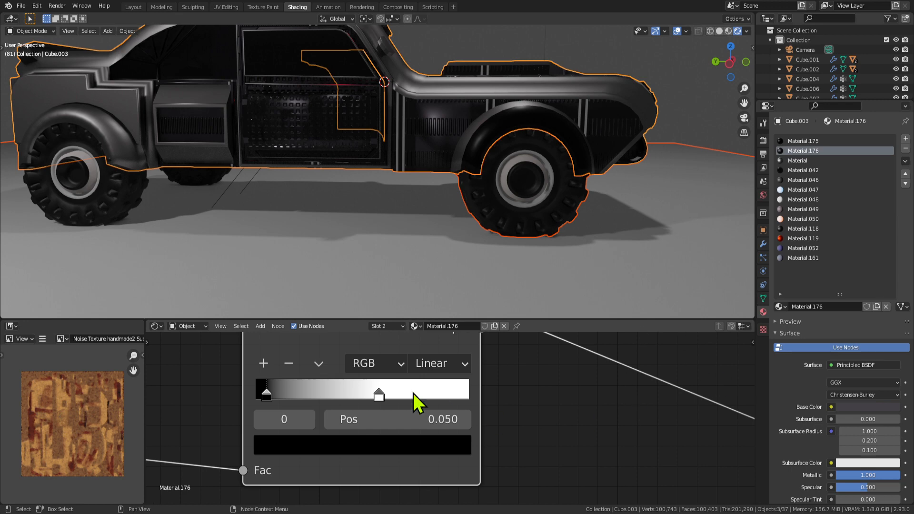
middle_drag(412, 208, 437, 133)
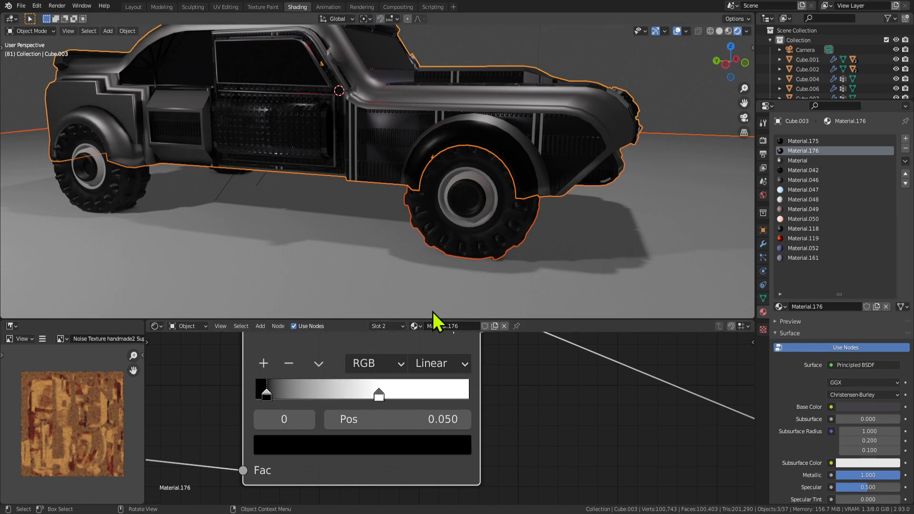
scroll(723, 405, down, 12)
middle_drag(605, 410, 551, 400)
drag(383, 358, 475, 384)
scroll(519, 436, up, 2)
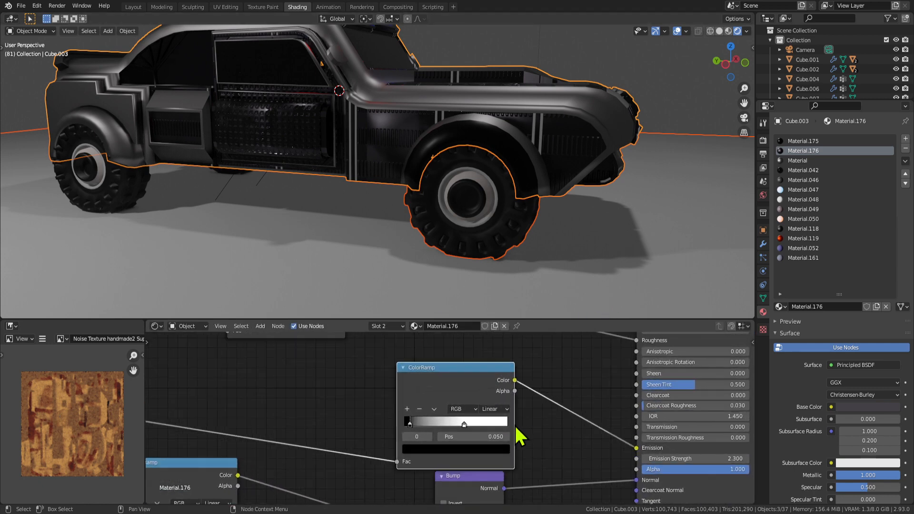
scroll(468, 443, up, 2)
drag(469, 427, 467, 426)
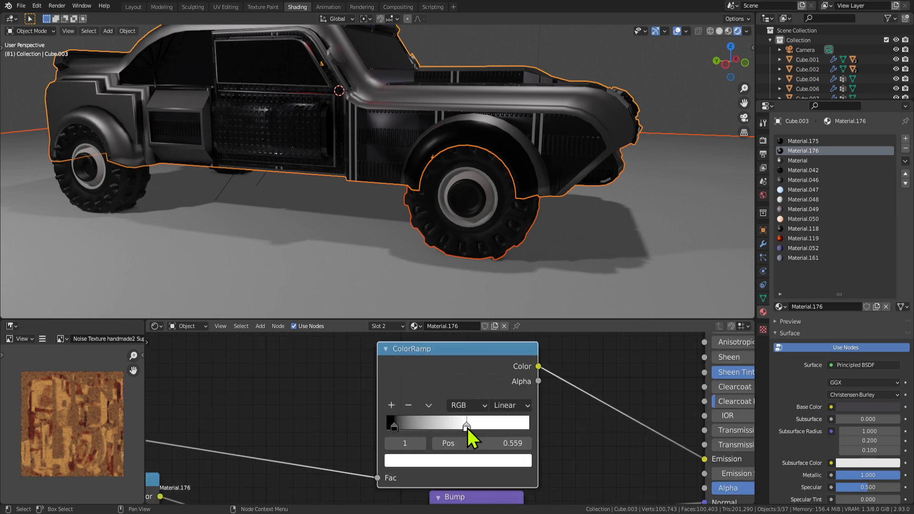
Display the 01.exr image in the Image Editor and pan around it.
click(61, 339)
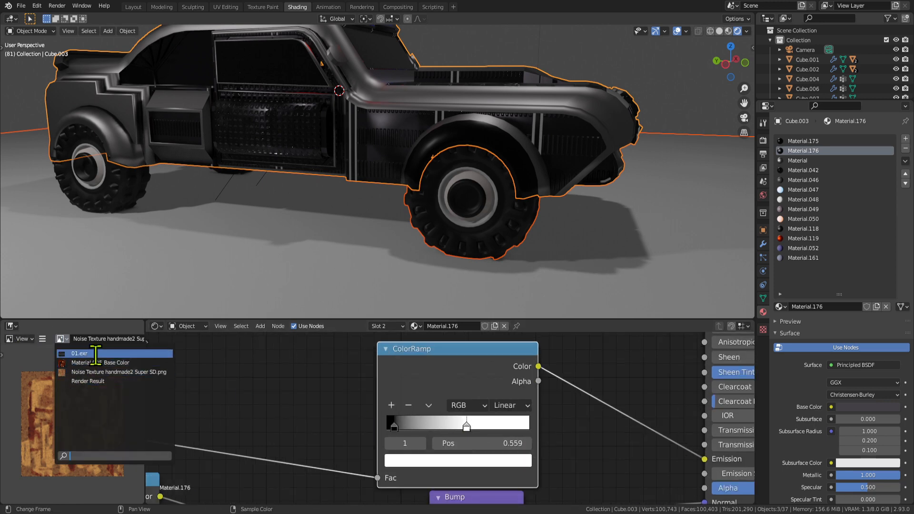
click(90, 352)
scroll(103, 428, down, 8)
scroll(102, 435, up, 5)
scroll(109, 426, down, 3)
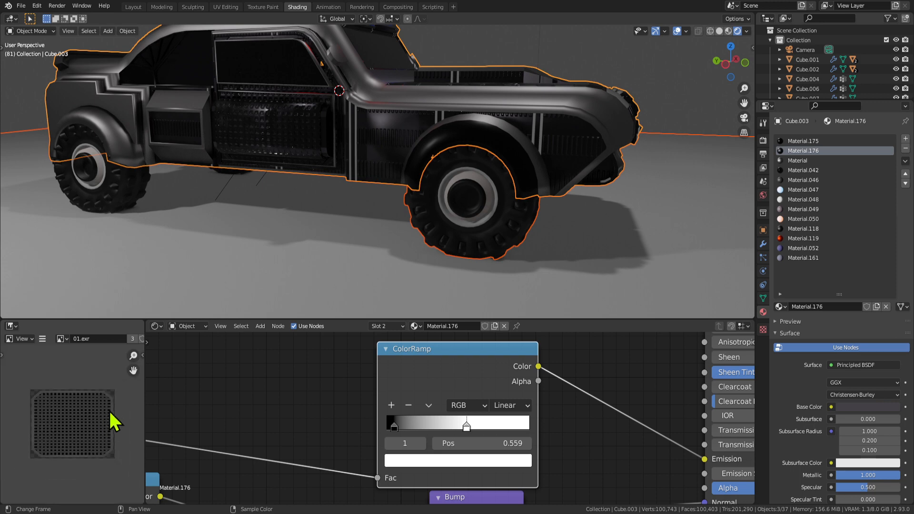
scroll(113, 422, up, 2)
scroll(47, 385, up, 5)
middle_drag(58, 366, 112, 455)
scroll(90, 426, down, 1)
scroll(90, 416, up, 3)
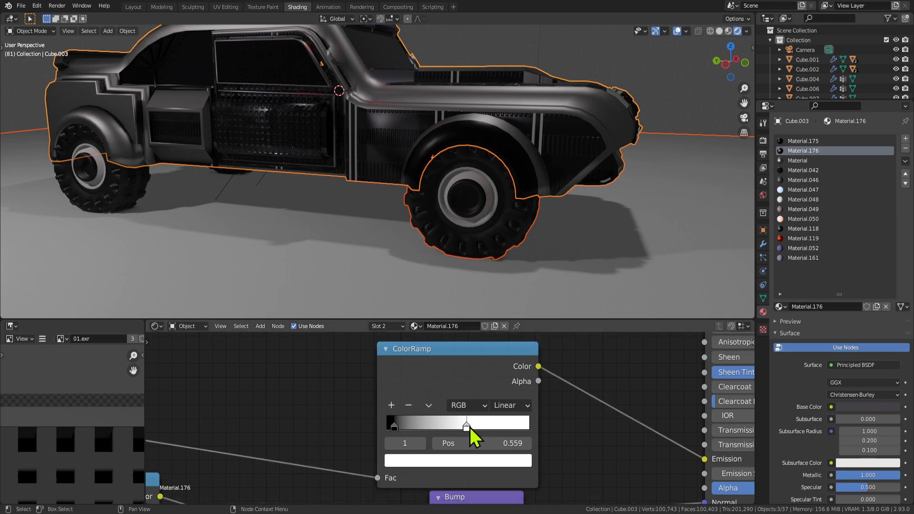
Set the trim ramp's white stop to Pos 0.264.
drag(459, 426, 424, 426)
scroll(595, 458, down, 3)
middle_drag(595, 458, 468, 426)
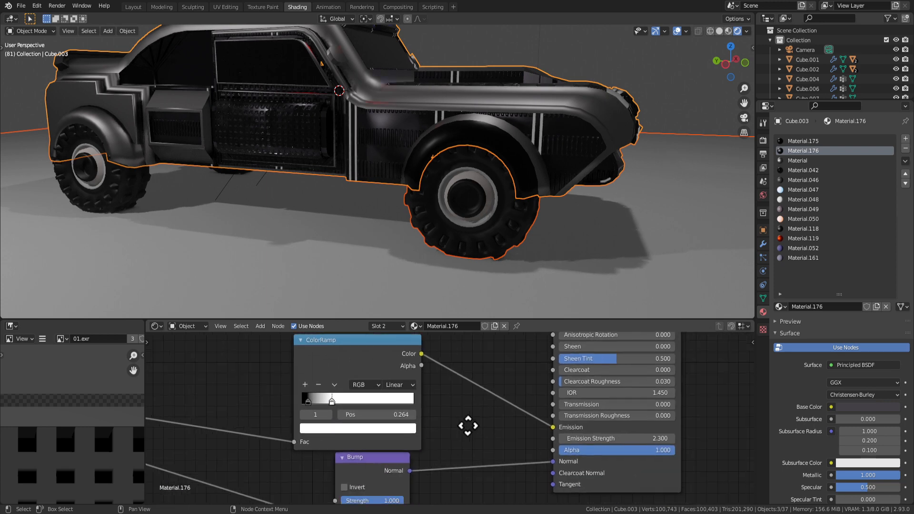
Turn the ColorRamp's white stop blue and raise the Emission Strength.
click(341, 428)
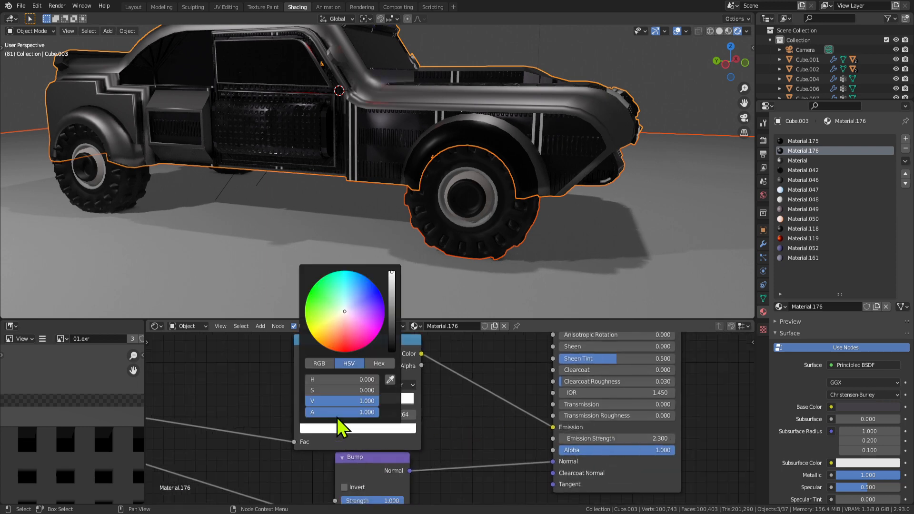
click(373, 286)
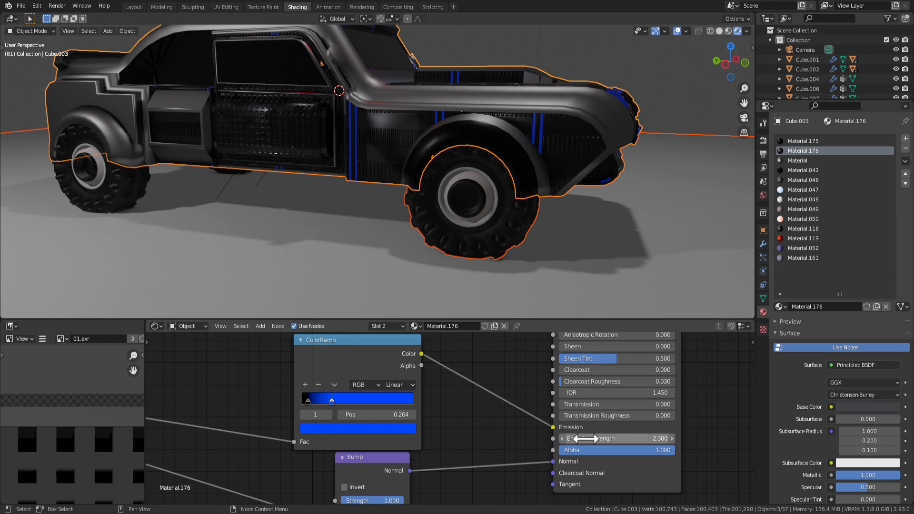
drag(578, 437, 671, 437)
scroll(484, 265, down, 4)
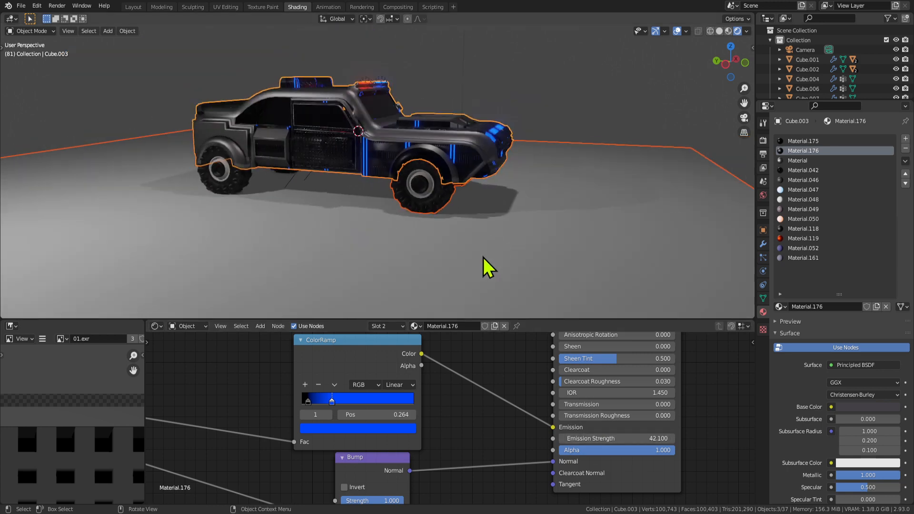
Thin the blue glowing strips by moving the dark gradient stop to 0.059.
middle_drag(551, 220, 491, 279)
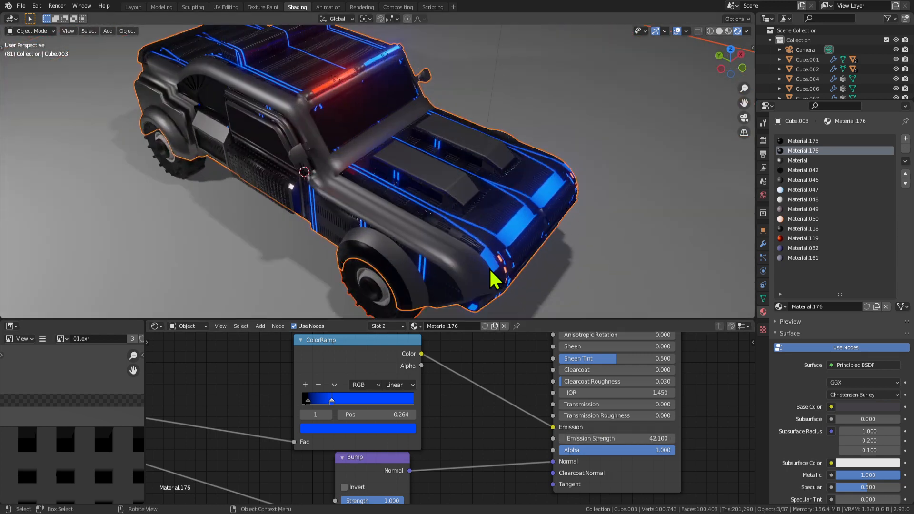
drag(332, 402, 381, 405)
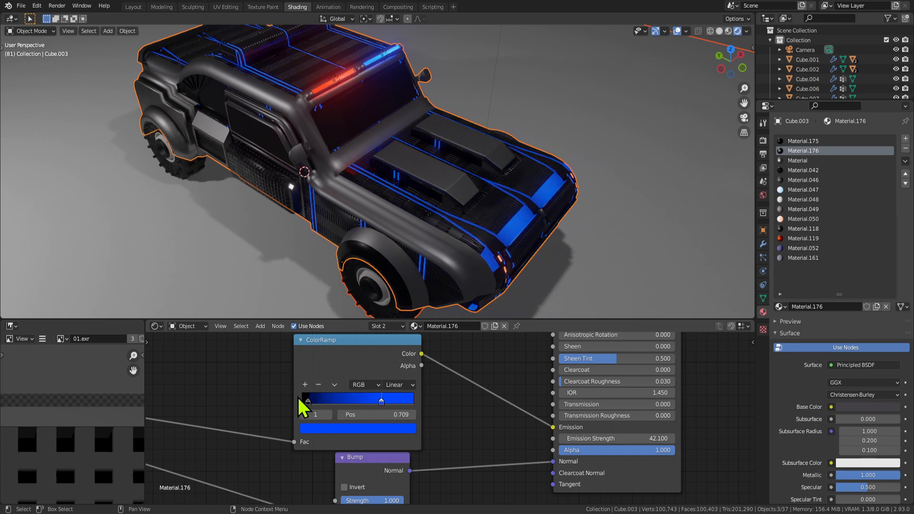
drag(300, 400, 313, 400)
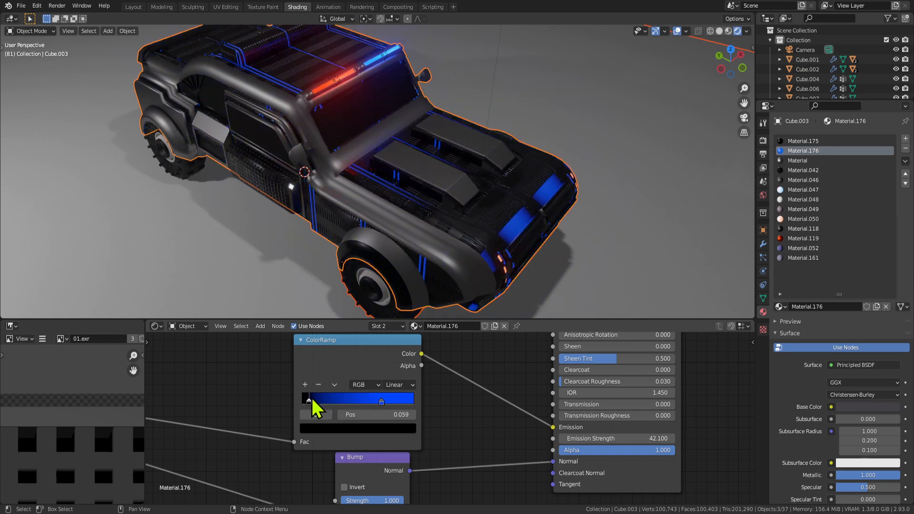
Orbit around the truck to inspect the blue glow from front, side and three-quarter views.
middle_drag(307, 293, 443, 285)
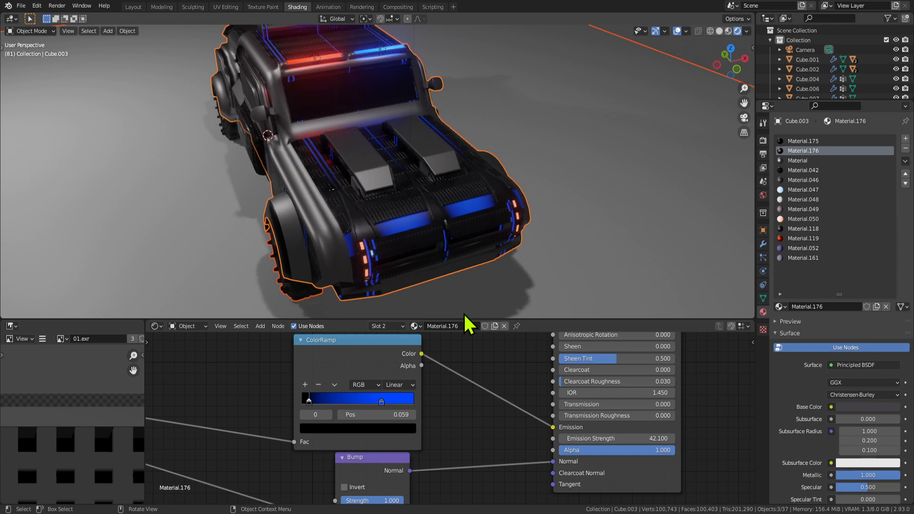
middle_drag(425, 163, 504, 149)
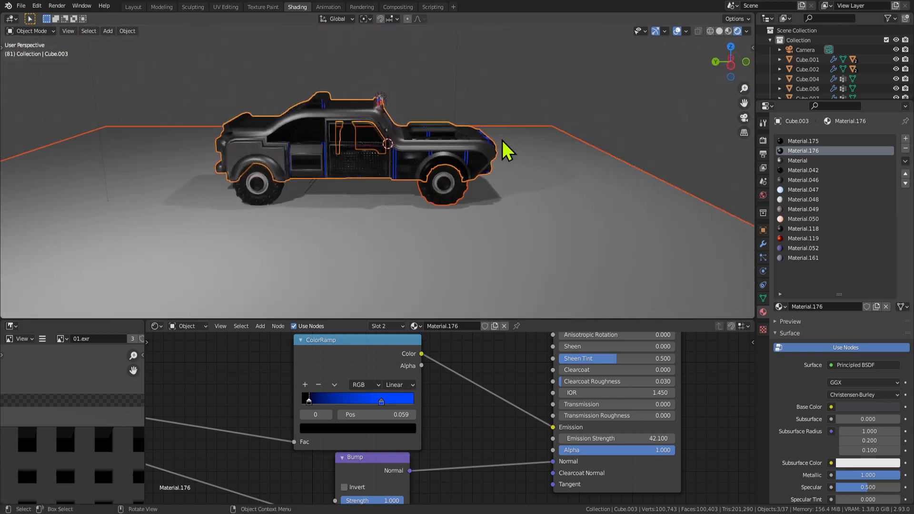
scroll(231, 371, down, 1)
scroll(252, 395, down, 1)
scroll(290, 432, up, 2)
middle_drag(290, 432, 419, 437)
scroll(454, 226, up, 4)
middle_drag(510, 160, 408, 175)
scroll(401, 219, down, 5)
scroll(442, 214, up, 4)
middle_drag(400, 224, 428, 214)
scroll(363, 389, down, 3)
scroll(352, 392, down, 7)
scroll(314, 402, up, 2)
scroll(483, 165, down, 4)
scroll(357, 414, down, 7)
scroll(391, 449, up, 8)
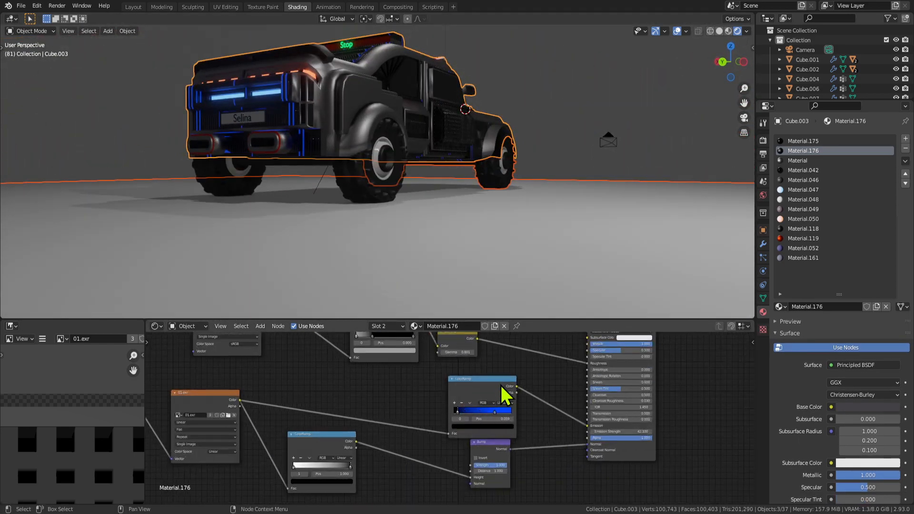
Move the gradient node aside and shift the dark gradient's left stop to 0.100.
drag(498, 388, 427, 391)
scroll(422, 409, up, 2)
drag(369, 412, 336, 407)
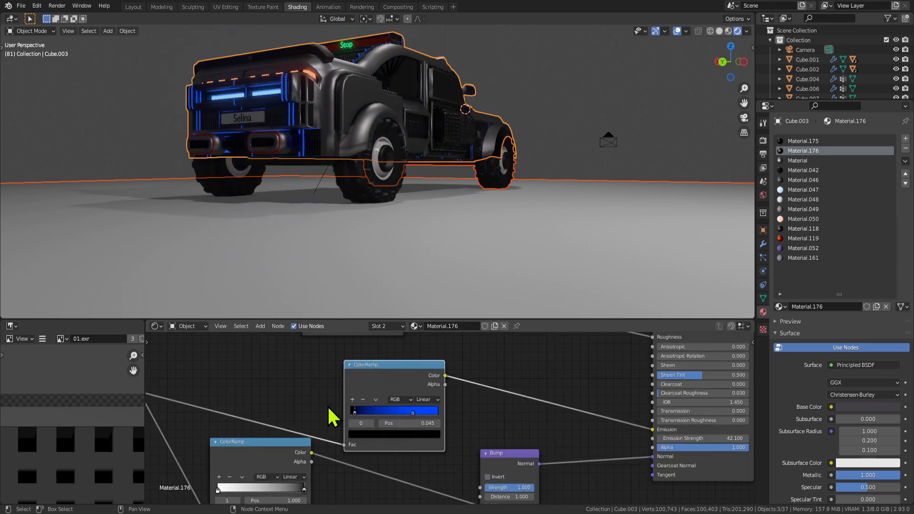
Change the glow colour to orange and review the truck from the side.
middle_drag(408, 180, 387, 440)
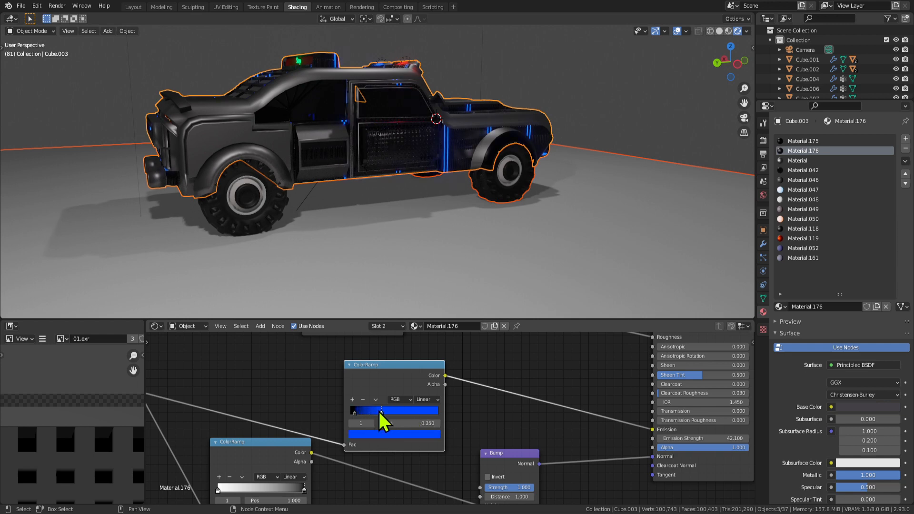
scroll(360, 422, down, 1)
middle_drag(381, 306, 400, 266)
click(415, 432)
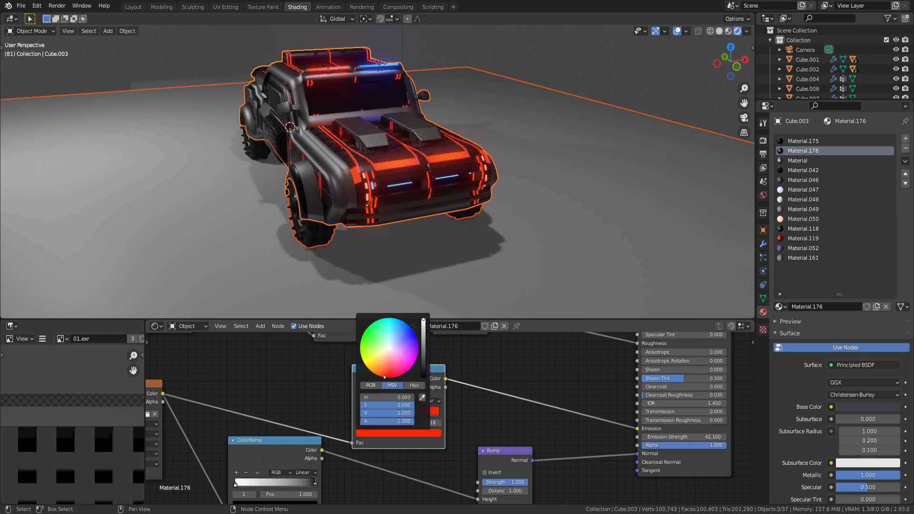
drag(385, 377, 377, 374)
middle_drag(288, 189, 489, 185)
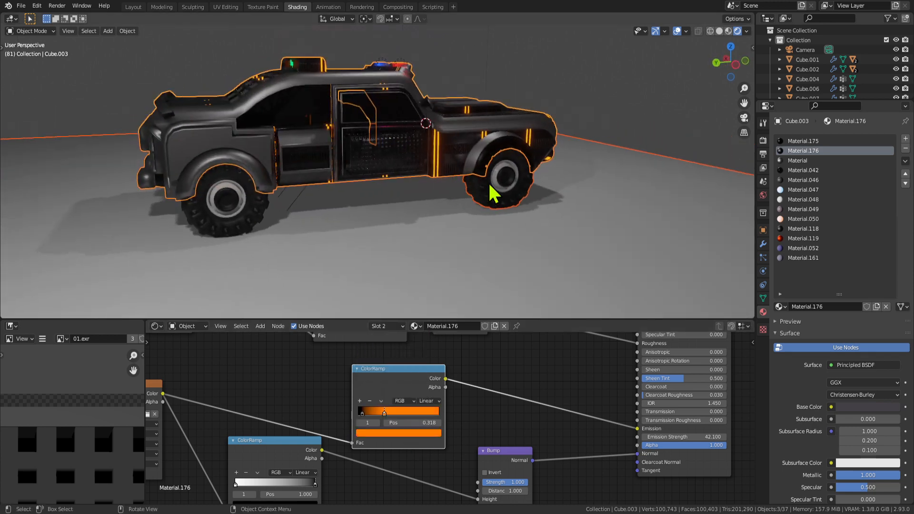
click(591, 206)
middle_drag(591, 206, 314, 147)
Reselect the truck body and adjust the Mapping X scale, settling on 1.300.
click(314, 147)
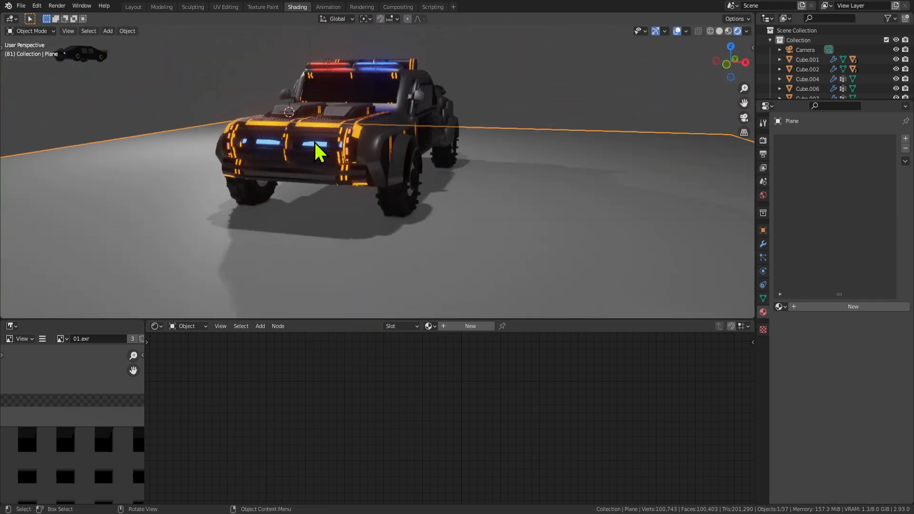
middle_drag(258, 427, 565, 369)
middle_drag(334, 352, 375, 398)
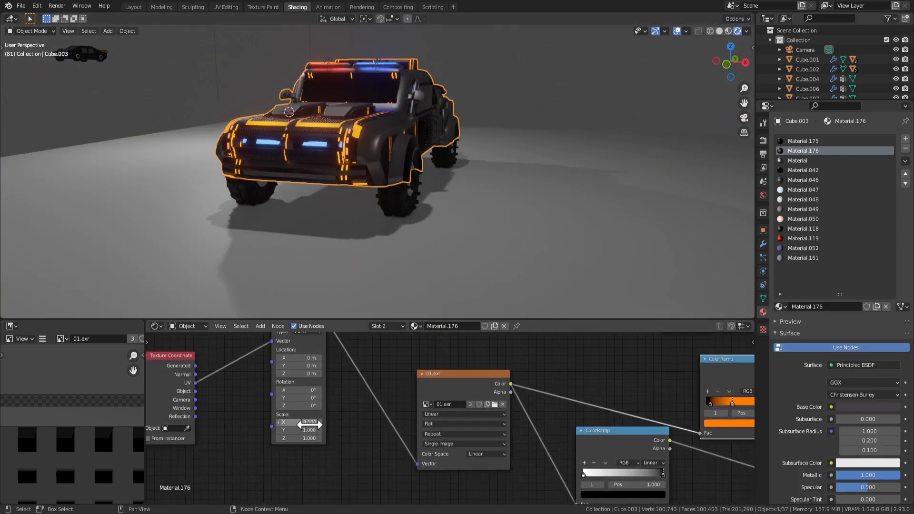
mouse_move(310, 423)
mouse_down()
mouse_move(345, 423)
mouse_move(310, 427)
mouse_up()
middle_drag(304, 267, 348, 249)
Slide the orange gradient stop left to about 0.209.
middle_drag(385, 409, 329, 429)
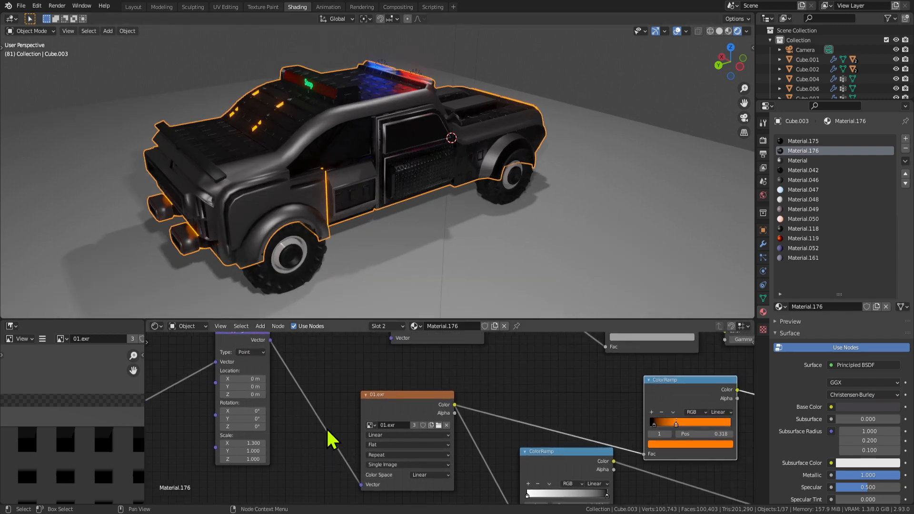
scroll(328, 445, down, 3)
scroll(416, 435, up, 4)
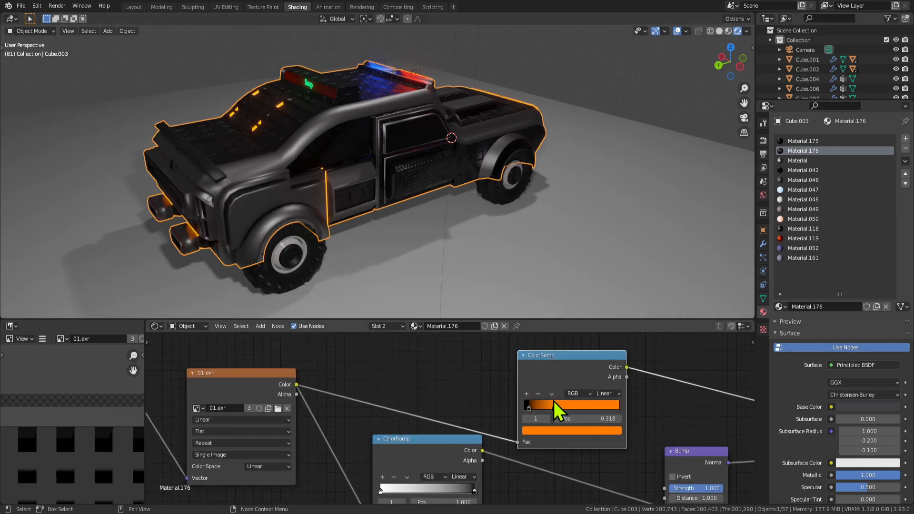
drag(577, 407, 548, 409)
middle_drag(362, 181, 353, 233)
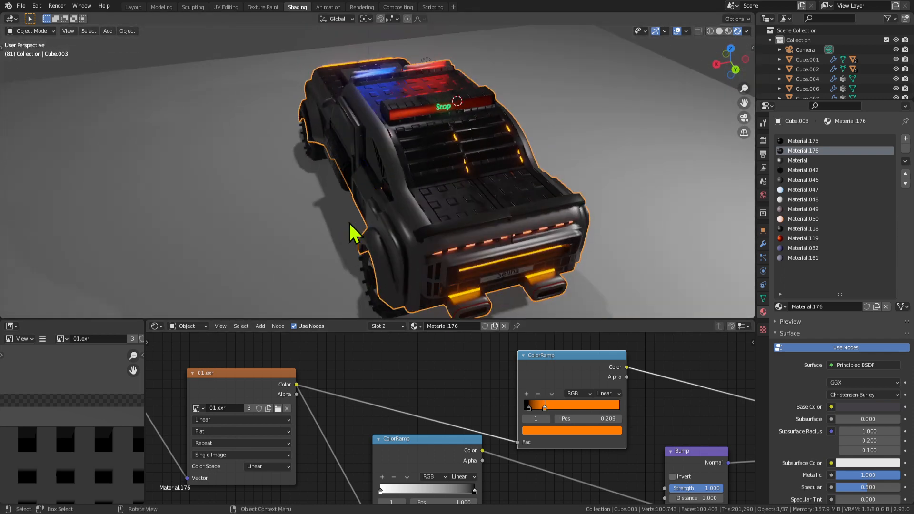
Set the texture's Mapping X scale to -0.100.
middle_drag(361, 429, 384, 414)
scroll(371, 420, down, 4)
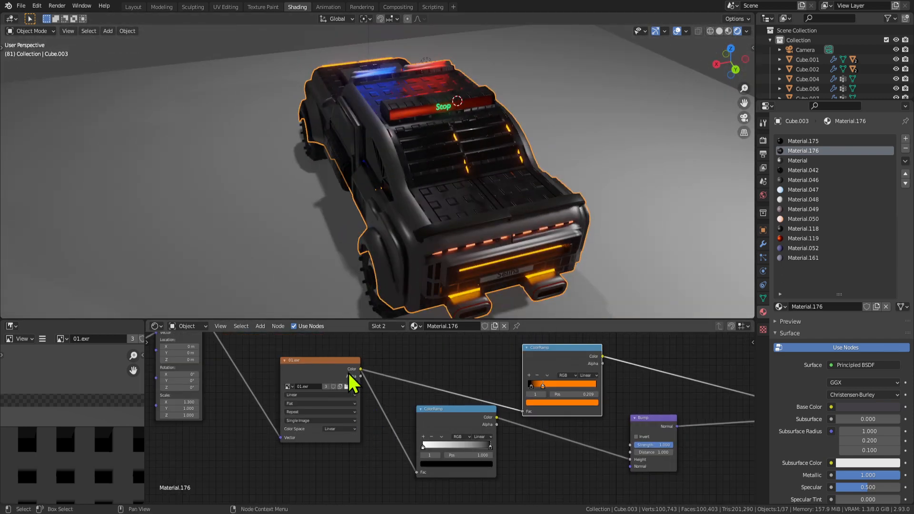
drag(338, 364, 356, 358)
middle_drag(282, 409, 280, 445)
click(179, 437)
text(0.1)
key(Return)
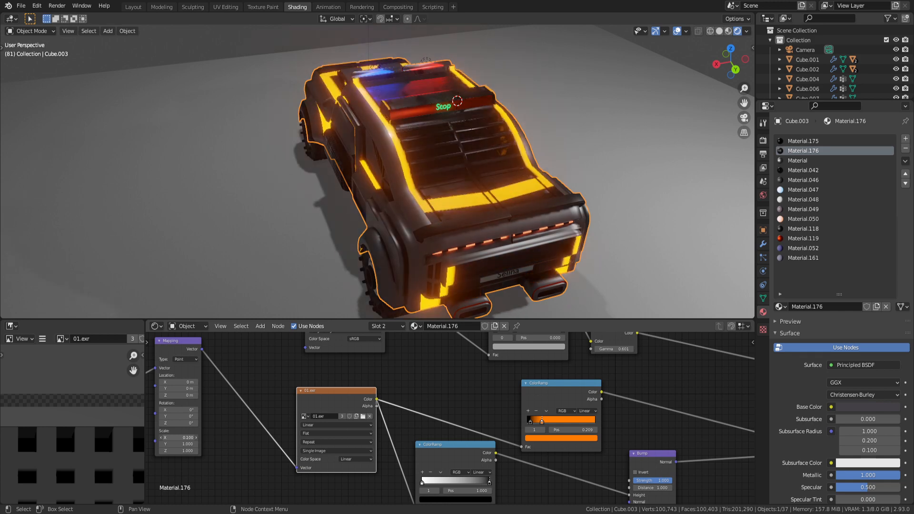
drag(179, 437, 178, 437)
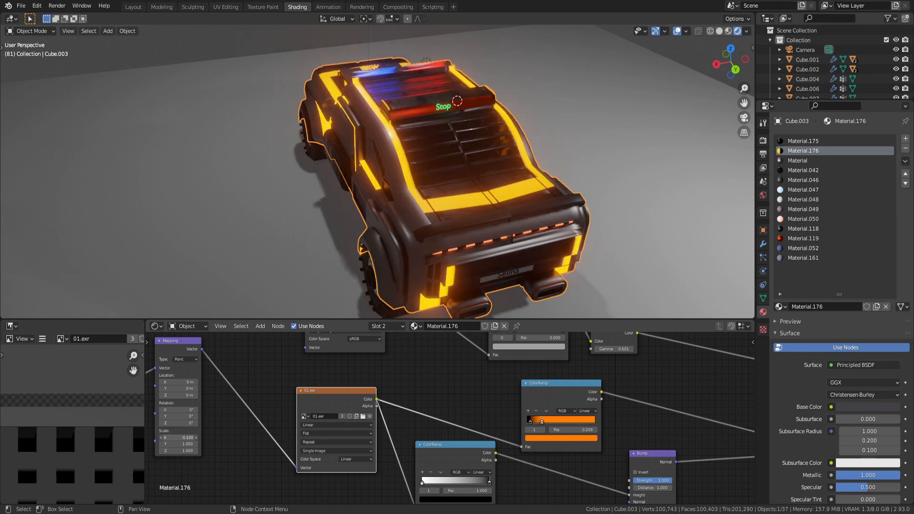
Shift the glow hue from orange toward green in the colour picker.
middle_drag(387, 241, 397, 223)
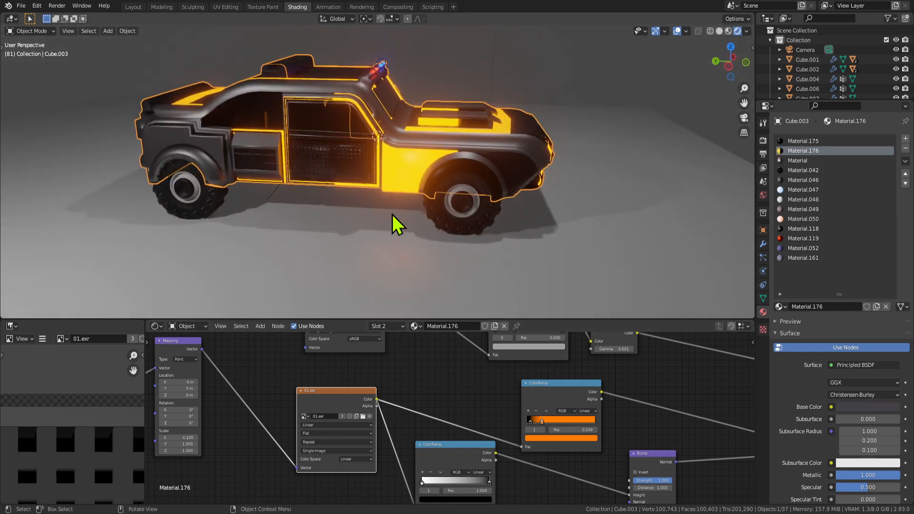
middle_drag(577, 434, 510, 441)
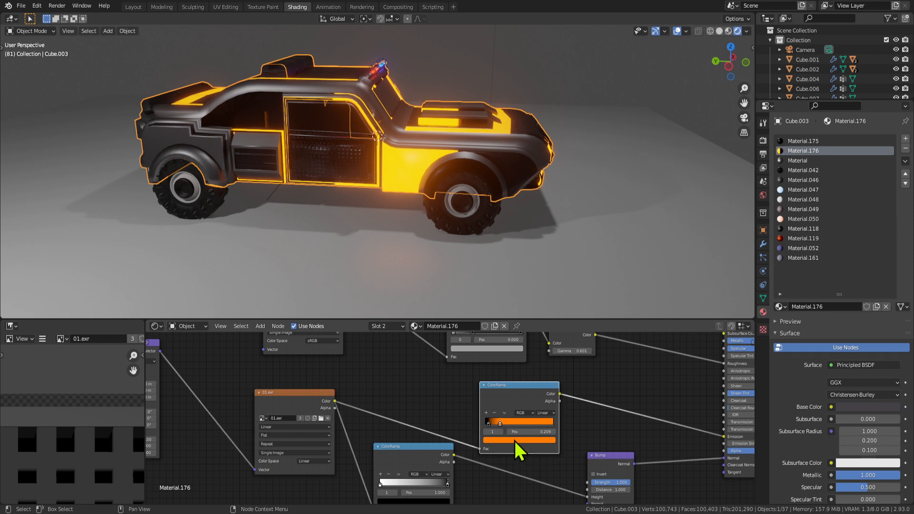
click(516, 440)
mouse_move(526, 363)
mouse_down()
mouse_move(493, 380)
mouse_move(499, 352)
mouse_move(512, 367)
mouse_up()
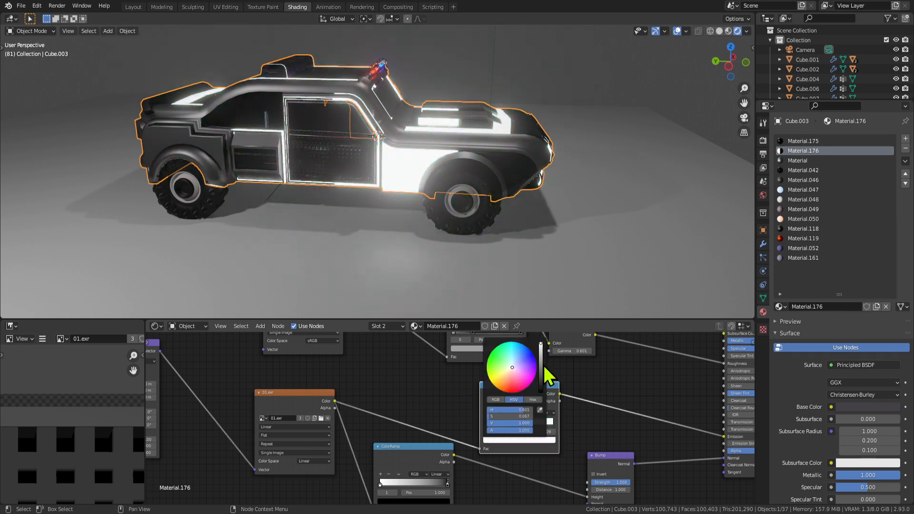
Delete the gradient node feeding Emission, then restore it with undo.
middle_drag(509, 407, 442, 371)
key(x)
scroll(442, 372, down, 1)
scroll(359, 206, up, 2)
middle_drag(357, 205, 419, 185)
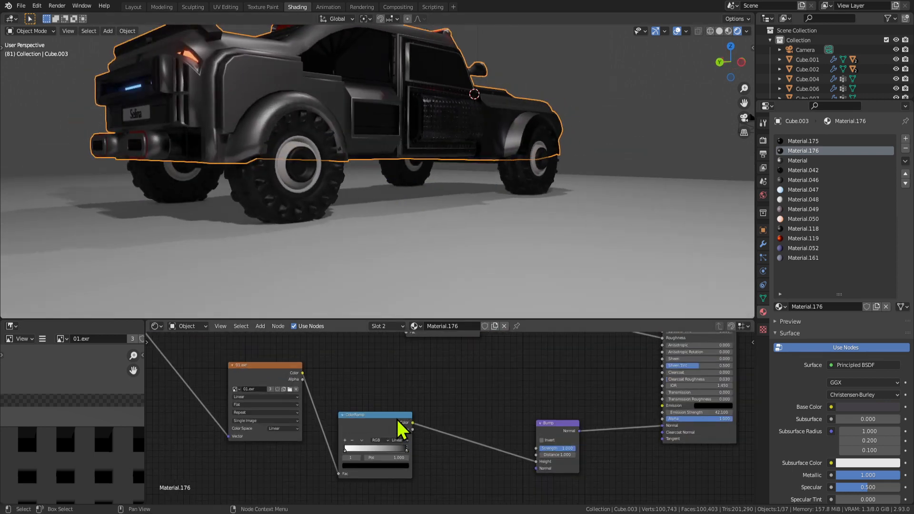
middle_drag(446, 386, 431, 390)
key(ctrl+z)
Disconnect the ColorRamp from Emission and plug its Color into Base Color.
middle_drag(523, 397, 425, 411)
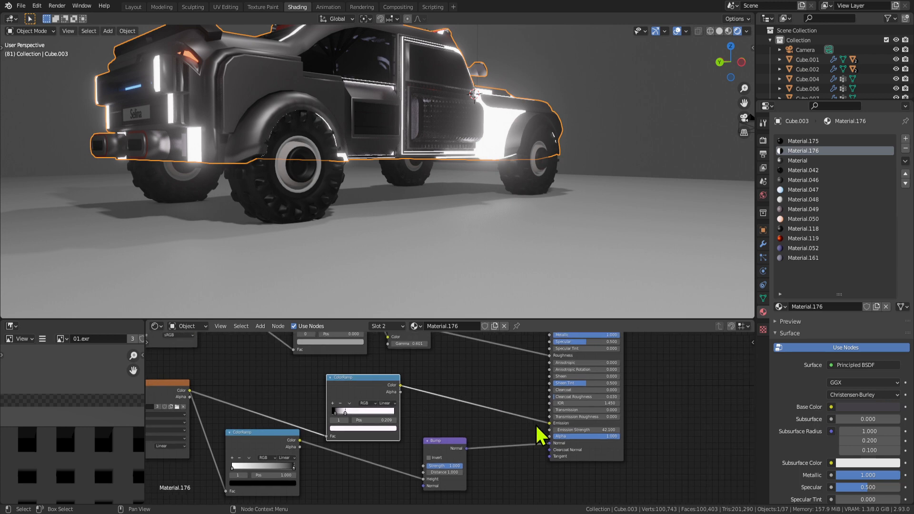
drag(550, 423, 499, 419)
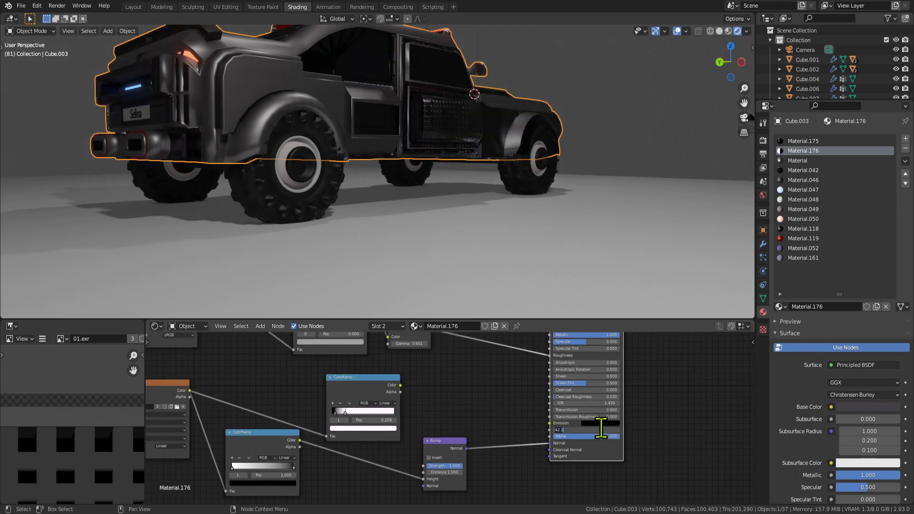
middle_drag(442, 397, 428, 440)
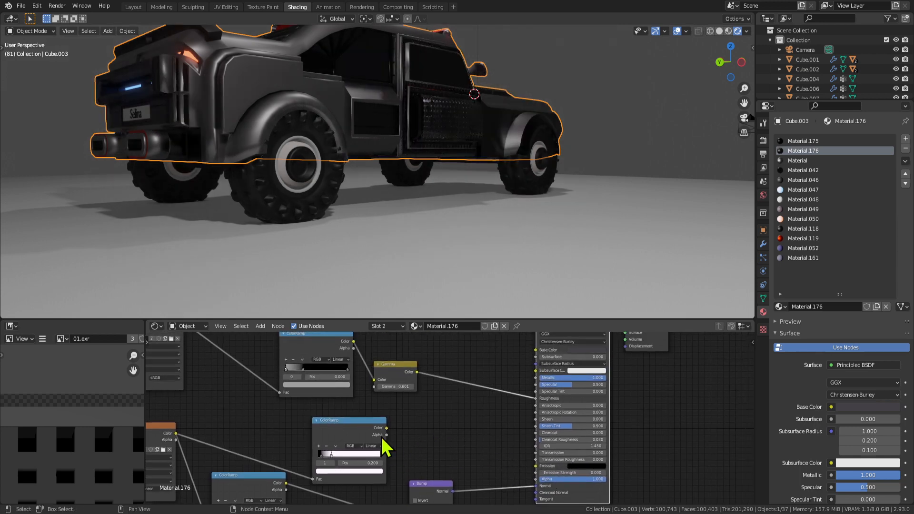
drag(387, 428, 535, 351)
middle_drag(414, 159, 488, 212)
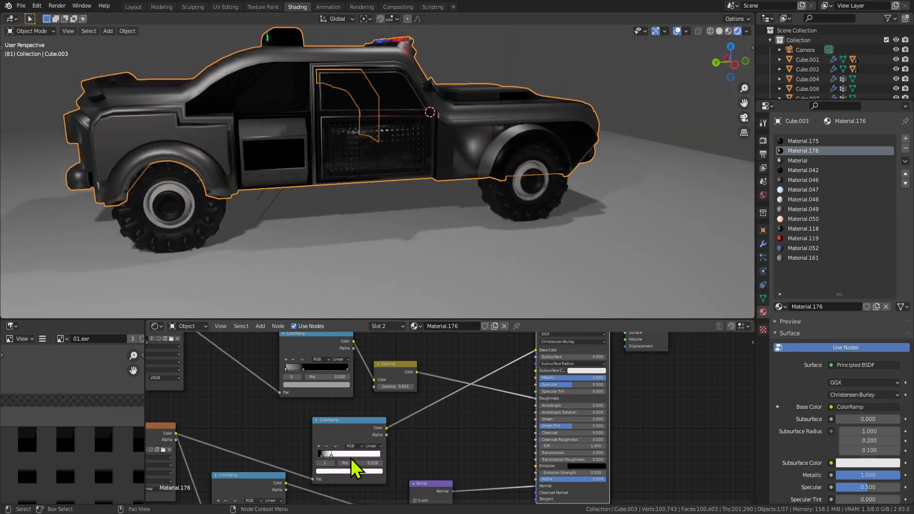
Move the second ramp stop to 0.332 and turn it cyan.
scroll(354, 469, up, 3)
click(364, 471)
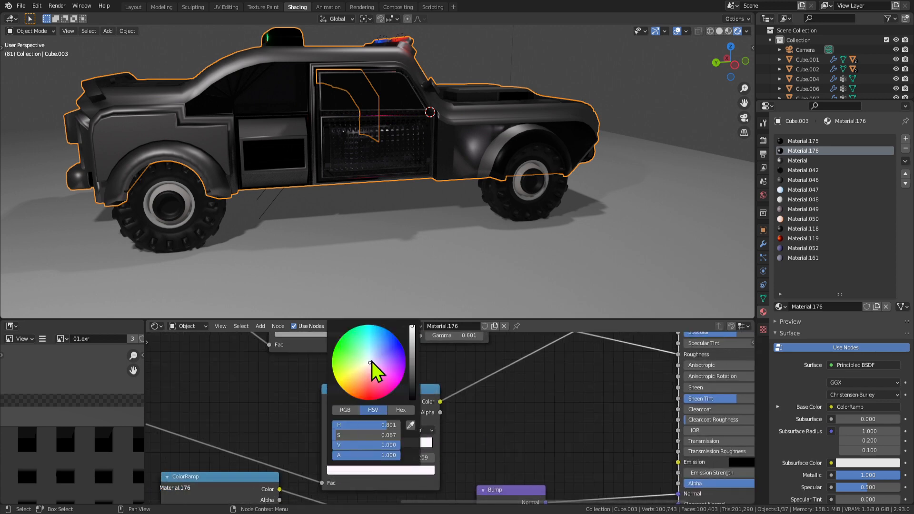
mouse_move(352, 446)
mouse_down()
mouse_move(400, 448)
mouse_move(363, 446)
mouse_up()
click(357, 473)
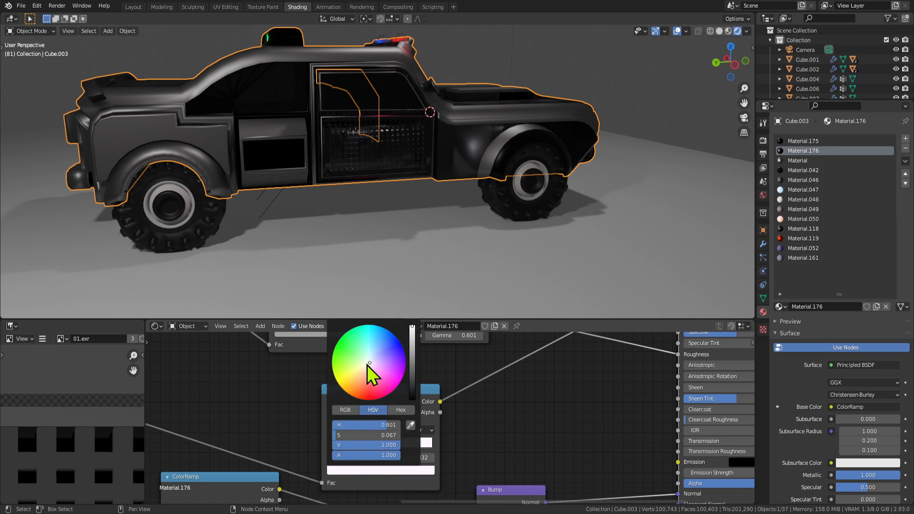
drag(365, 363, 364, 323)
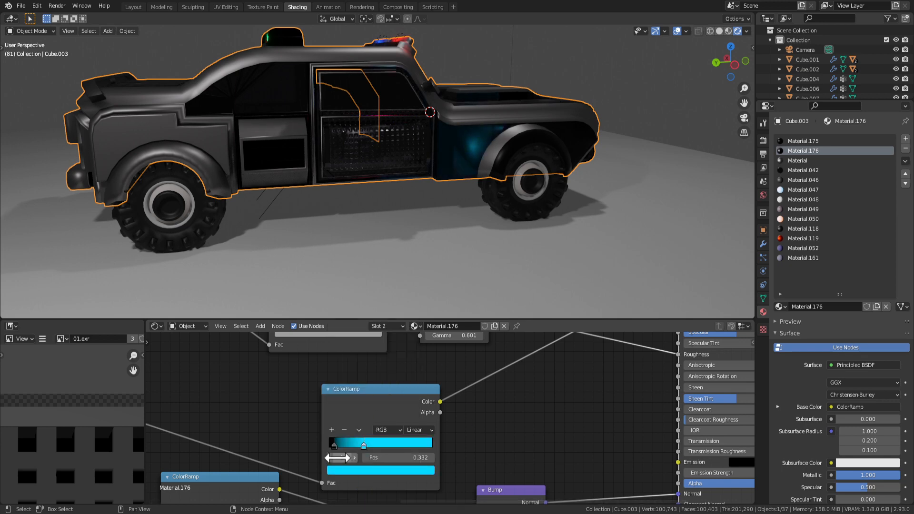
Add a new red stop to the body colour ramp and slide it right.
click(332, 430)
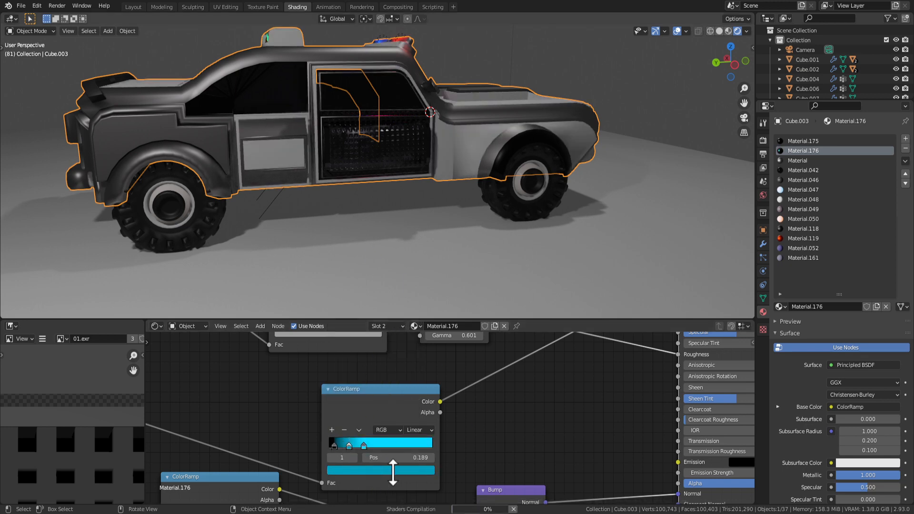
click(358, 471)
click(377, 388)
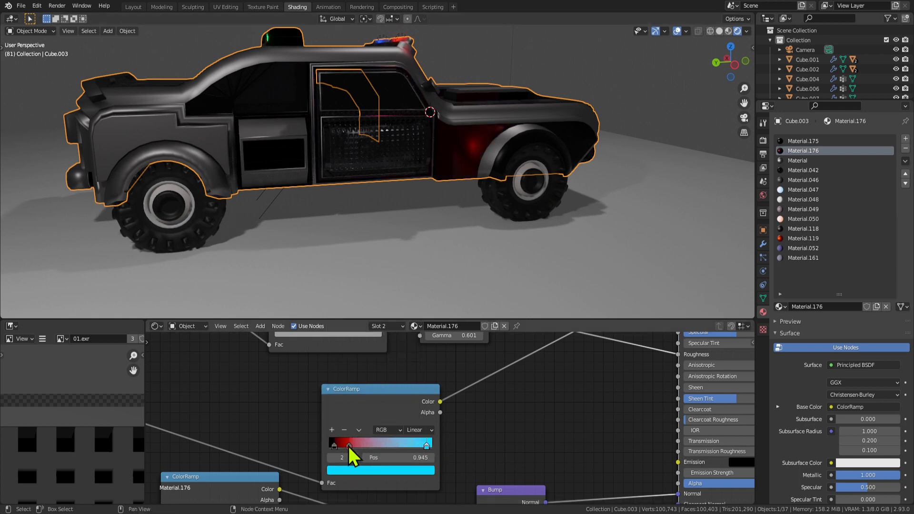
drag(349, 447, 392, 447)
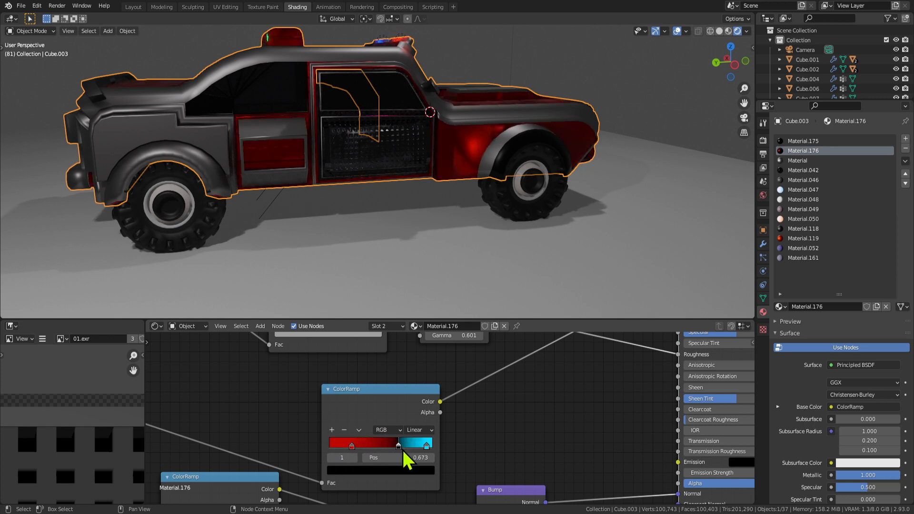
Remove the black stop, placing the red stop at 0 and the cyan stop at 0.045.
click(344, 431)
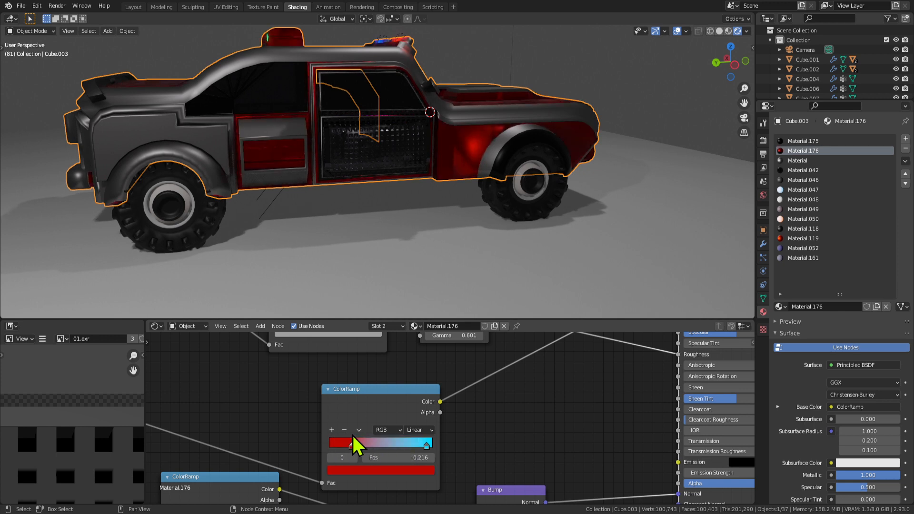
drag(353, 448, 327, 448)
middle_drag(511, 200, 430, 228)
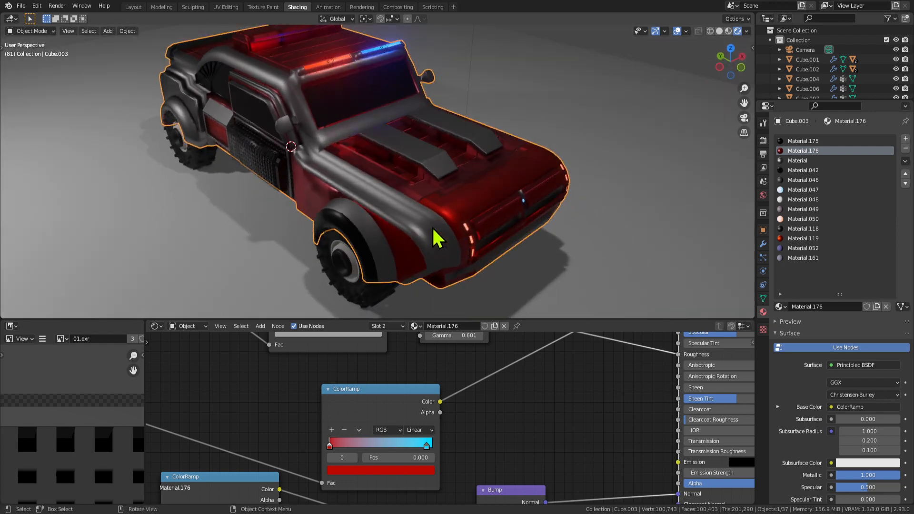
drag(427, 447, 332, 445)
middle_drag(380, 214, 371, 183)
Darken the cyan stop's colour by lowering its brightness.
scroll(384, 490, up, 2)
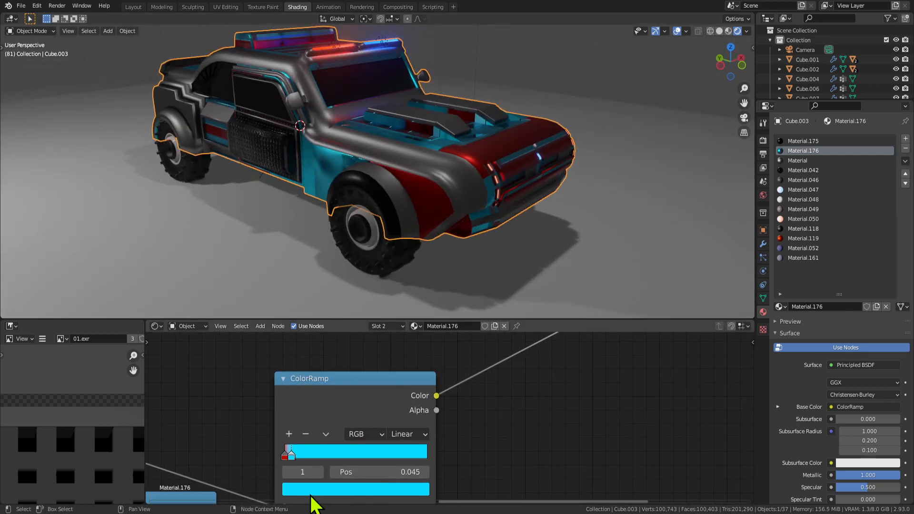
click(316, 490)
drag(397, 321, 398, 340)
scroll(445, 185, down, 3)
middle_drag(446, 185, 512, 172)
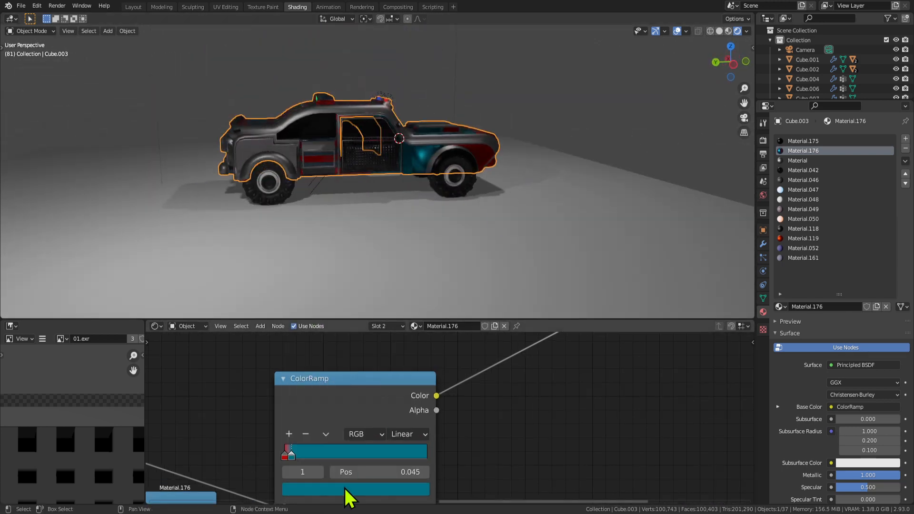
click(299, 489)
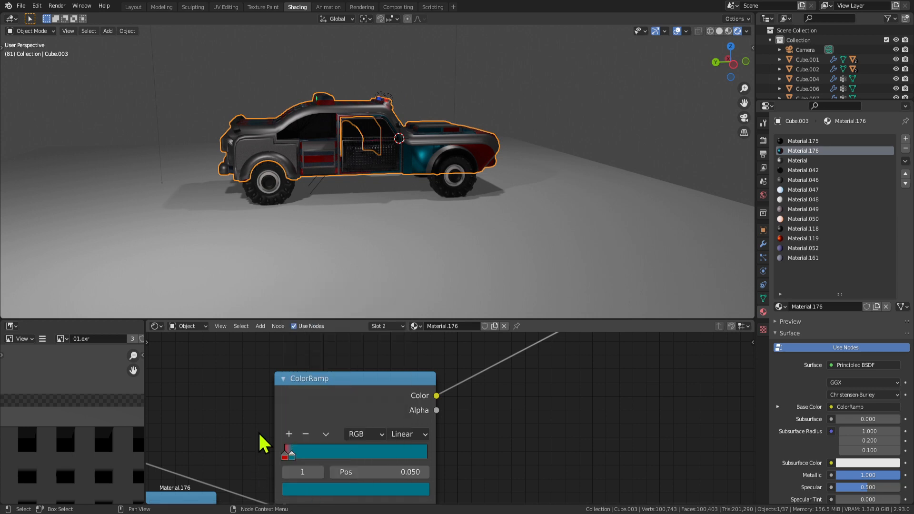
Darken the red stop at the ramp's start to near black.
click(285, 456)
click(310, 490)
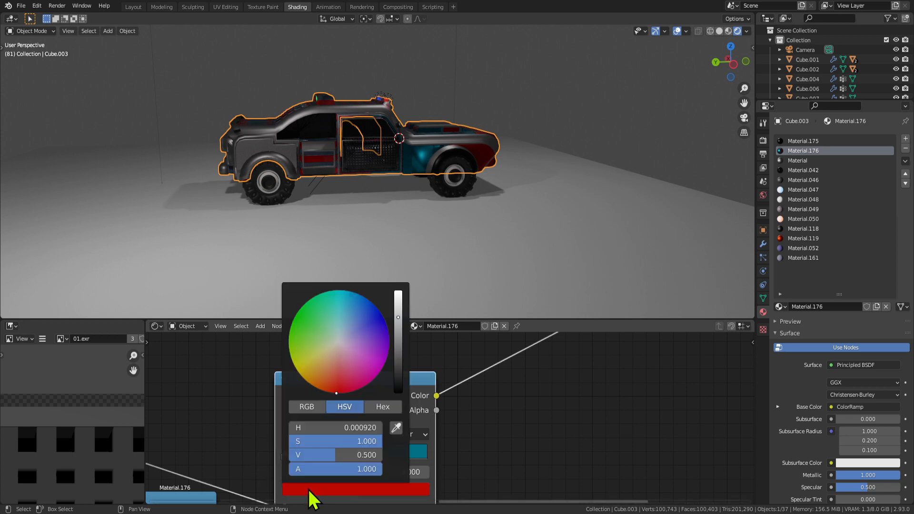
drag(397, 341, 398, 390)
middle_drag(485, 183, 463, 212)
Darken the remaining stop further to a very dark teal (V 0.055).
scroll(433, 196, up, 4)
scroll(429, 186, down, 5)
middle_drag(361, 171, 450, 84)
scroll(481, 118, up, 5)
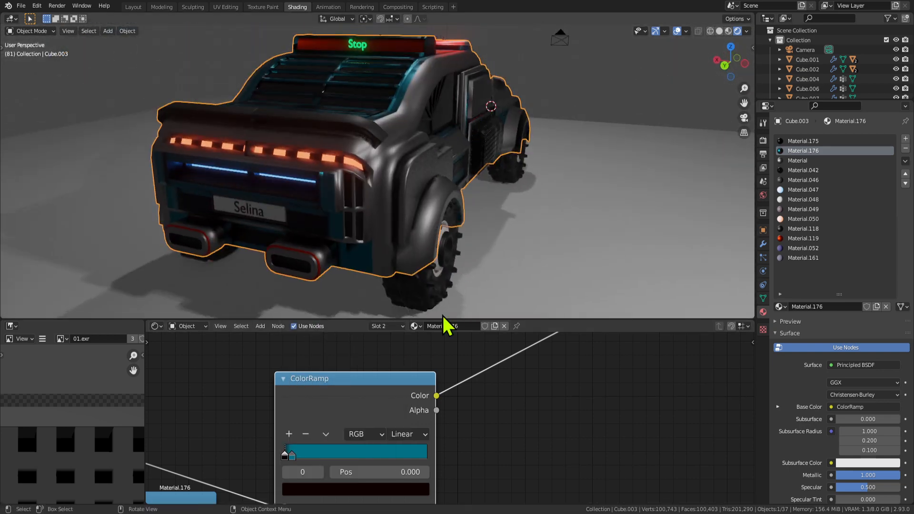
click(302, 490)
drag(398, 341, 398, 364)
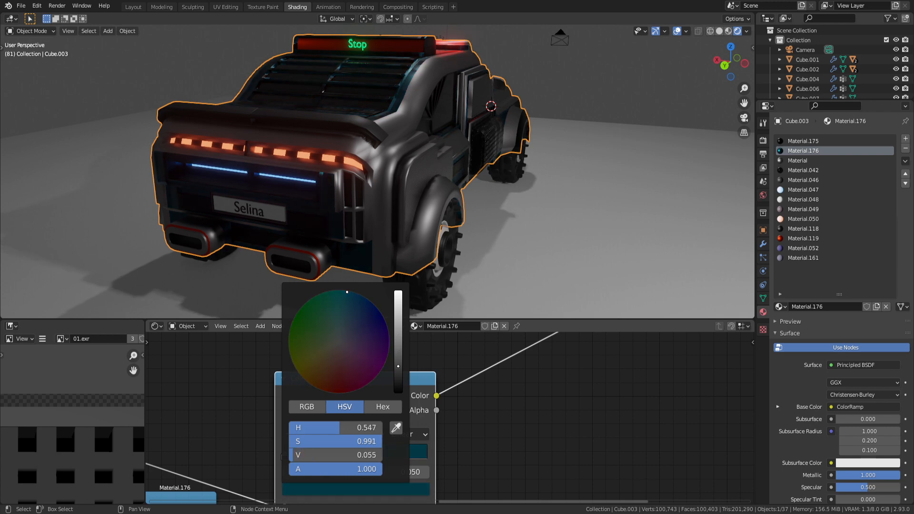
middle_drag(540, 210, 424, 197)
Orbit around the car body, toggling edit mode to inspect the hood and fender.
key(ctrl+space)
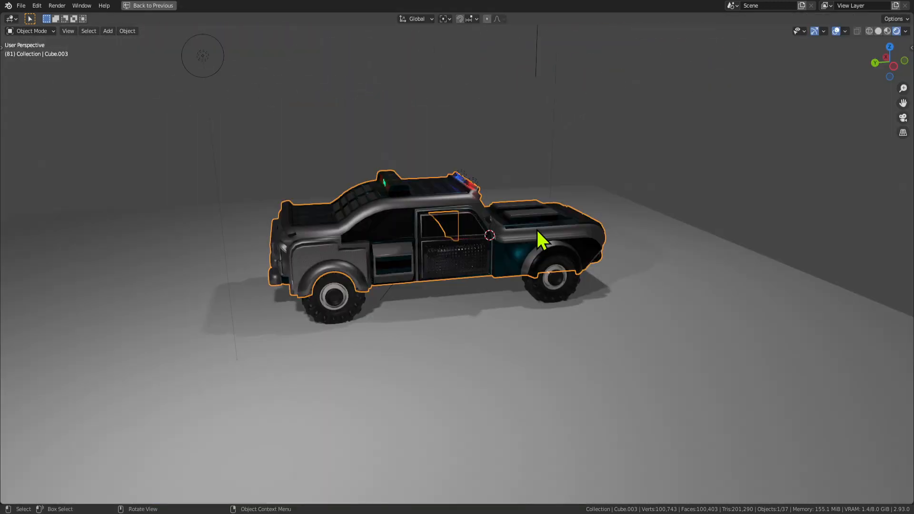
middle_drag(537, 230, 536, 250)
scroll(496, 273, up, 3)
key(Tab)
key(Tab)
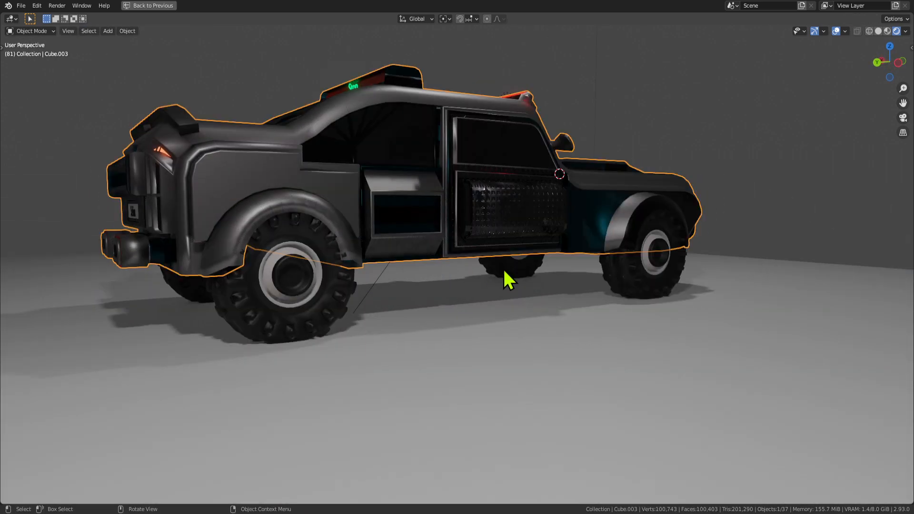
key(Tab)
key(Tab)
middle_drag(506, 163, 474, 206)
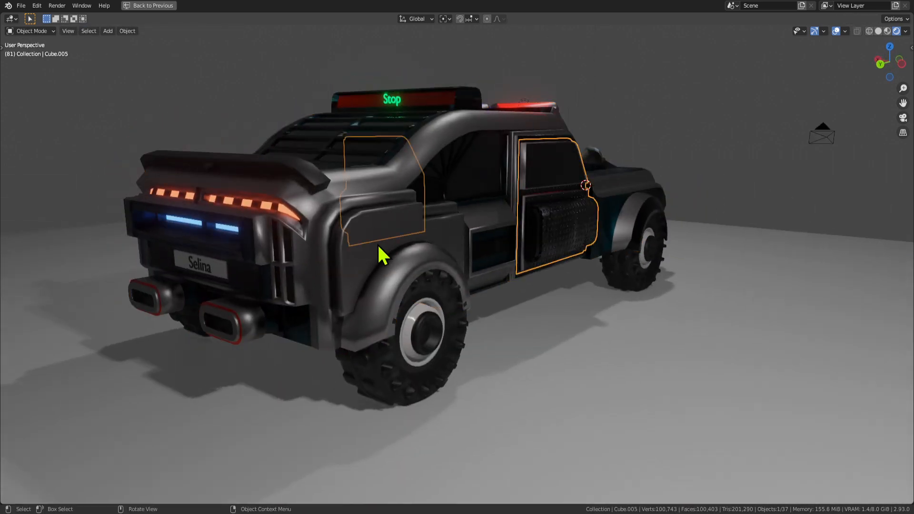
key(Tab)
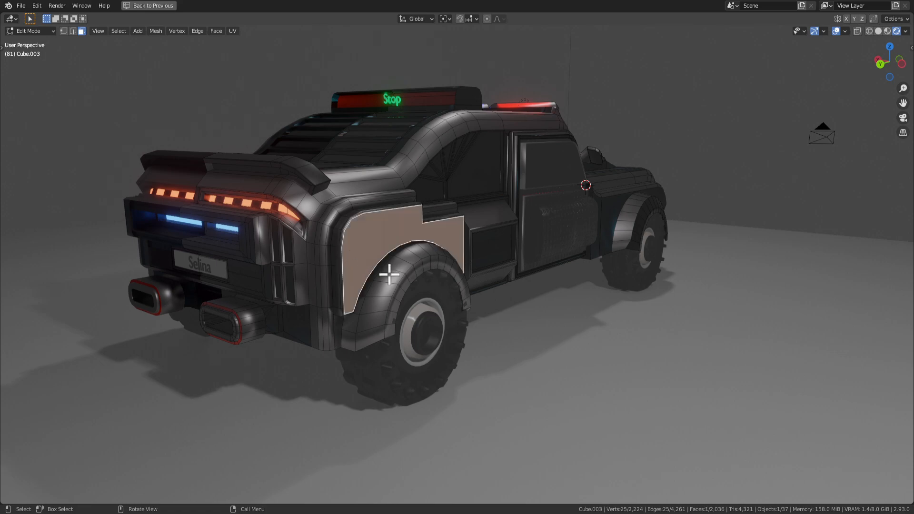
middle_drag(389, 275, 258, 298)
scroll(393, 295, up, 4)
middle_drag(394, 296, 433, 250)
scroll(429, 298, down, 5)
key(Tab)
key(Tab)
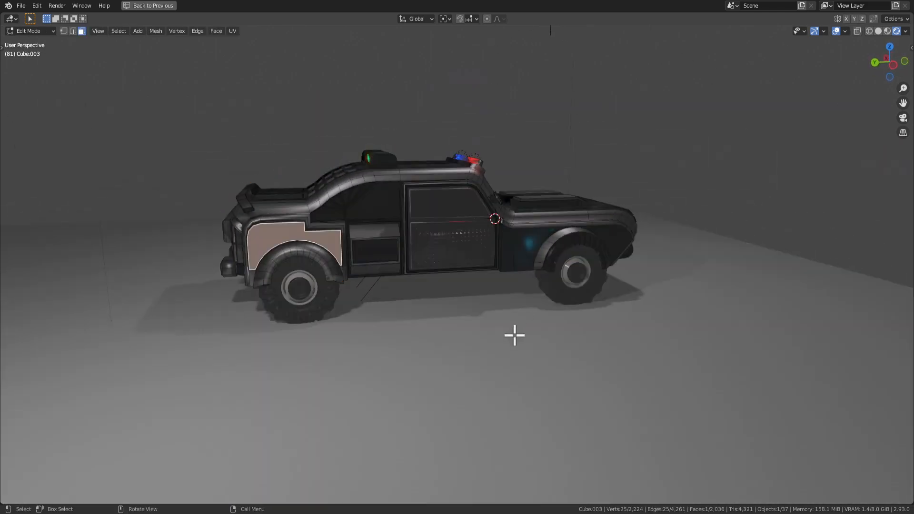
key(Tab)
key(ctrl+space)
scroll(347, 473, down, 5)
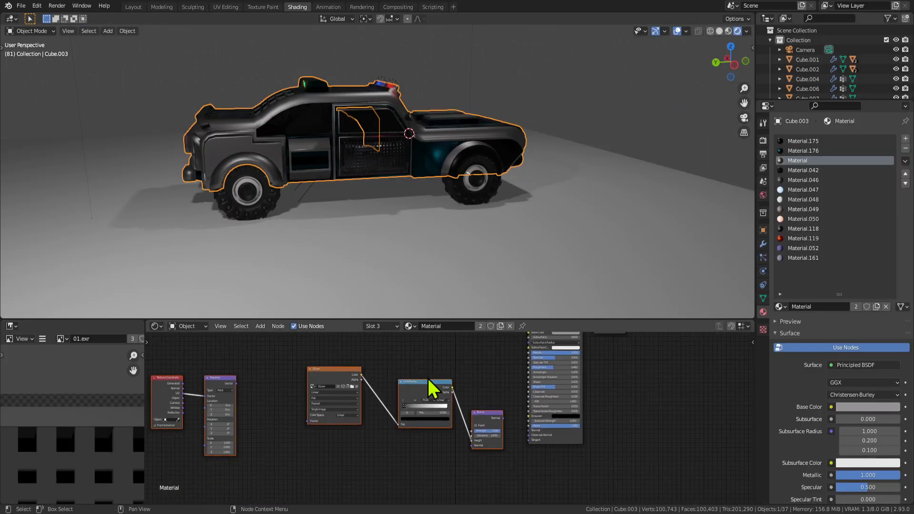
scroll(431, 388, up, 4)
Select the front fender face on the car body (Cube.003) in edit mode.
click(452, 179)
key(Tab)
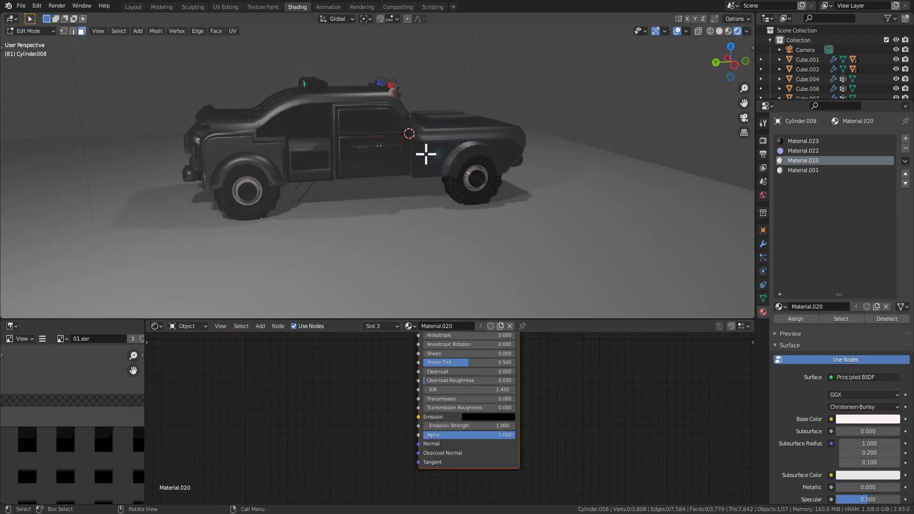
key(Tab)
click(426, 155)
key(Tab)
click(433, 157)
Brighten the ColorRamp stop to a full-value orange for the body trim.
middle_drag(341, 405, 328, 436)
scroll(328, 437, up, 2)
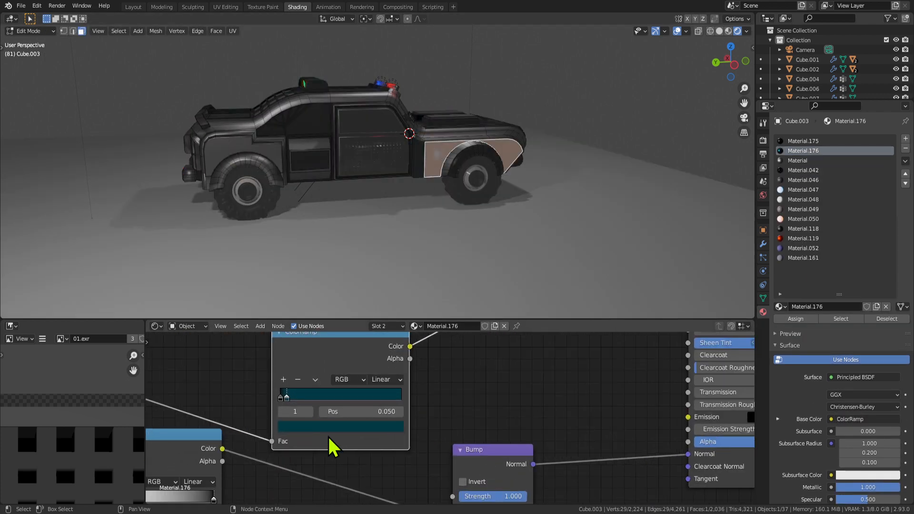
click(303, 427)
drag(376, 322, 377, 258)
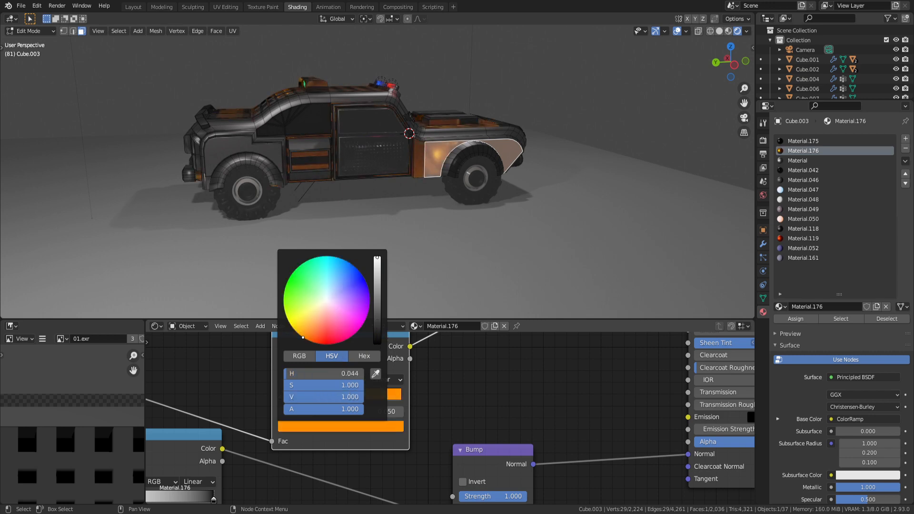
key(Tab)
middle_drag(469, 176, 438, 256)
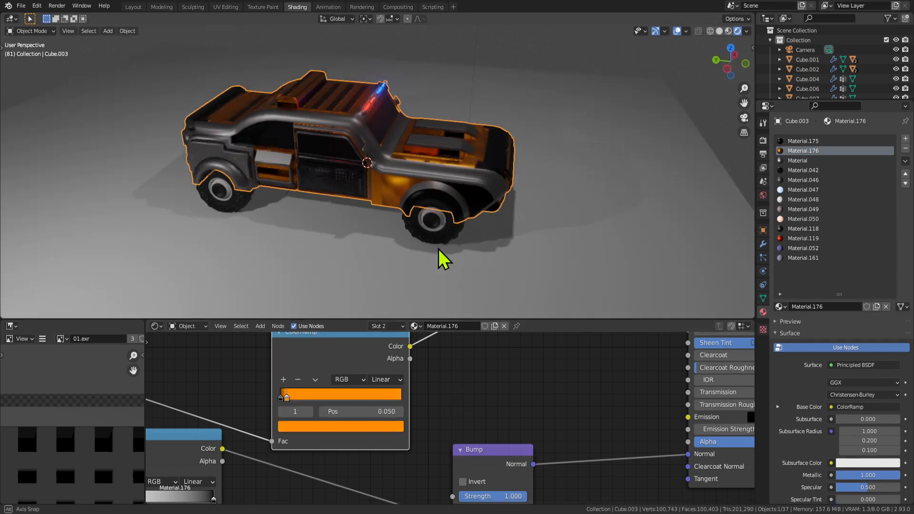
scroll(386, 374, up, 3)
middle_drag(367, 242, 446, 228)
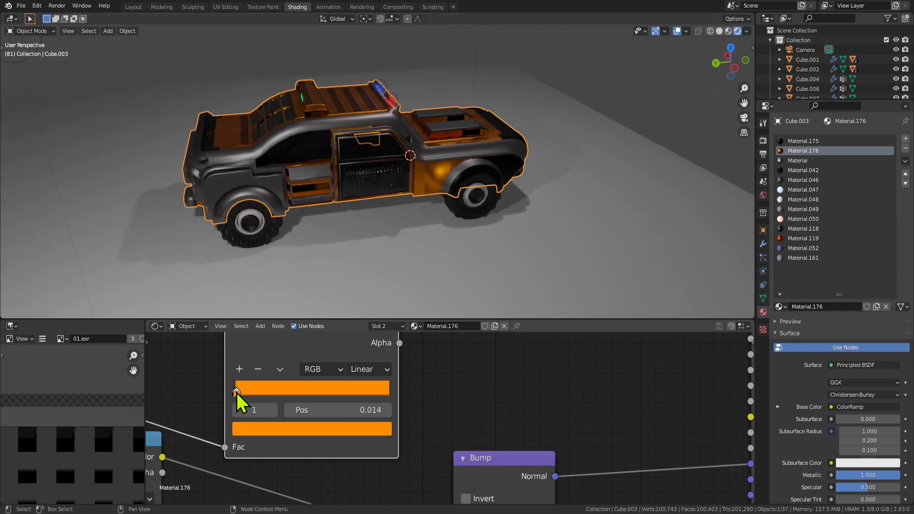
click(259, 430)
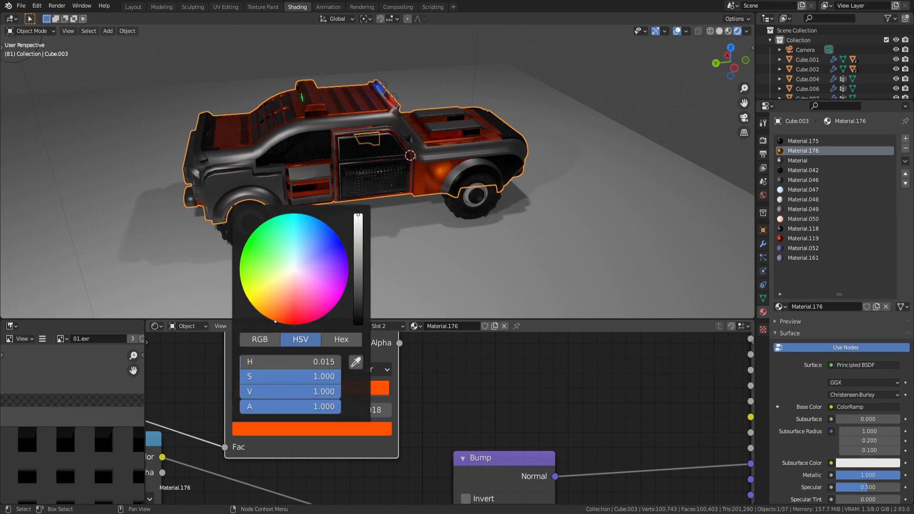
Lower the Metallic value on the body material's Principled BSDF.
drag(269, 318, 270, 319)
middle_drag(521, 386, 409, 483)
scroll(450, 442, down, 2)
middle_drag(454, 441, 384, 476)
middle_drag(435, 401, 381, 434)
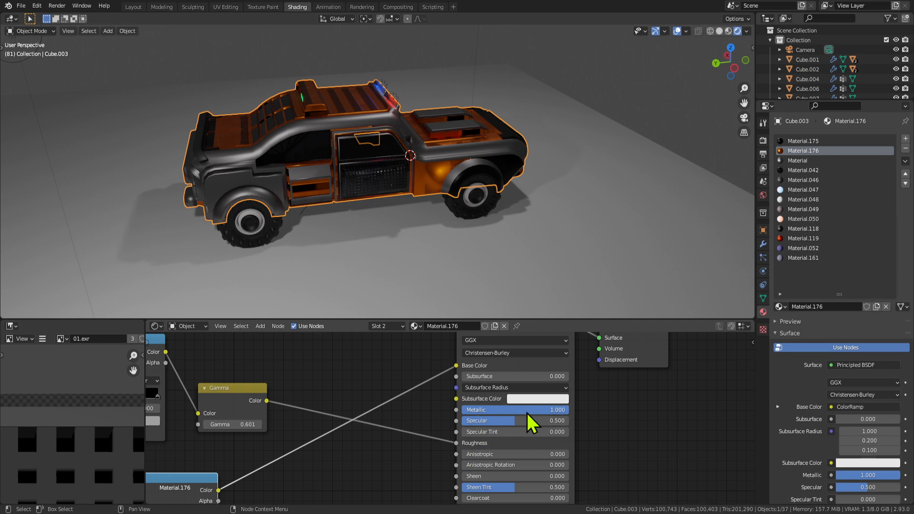
drag(554, 412, 539, 412)
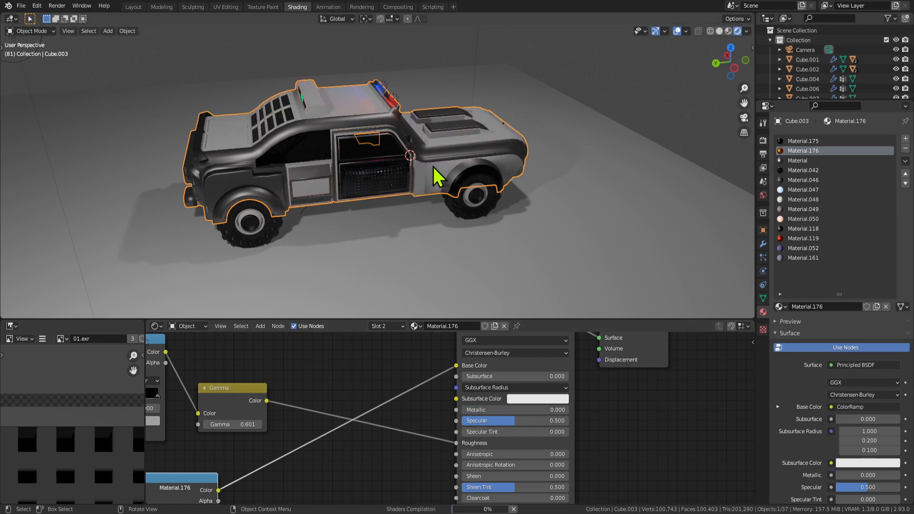
Orbit around the car to check the new trim, then reselect the car body.
middle_drag(434, 176, 529, 186)
scroll(424, 212, up, 3)
scroll(420, 202, down, 4)
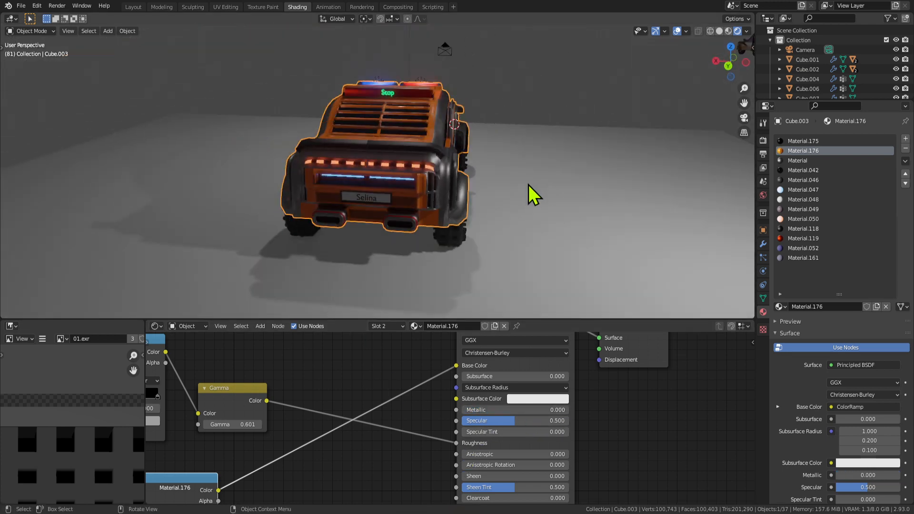
click(447, 256)
middle_drag(407, 260, 341, 230)
click(424, 210)
Darken the body Material's Base Color to near-black with Value 0.036.
key(Tab)
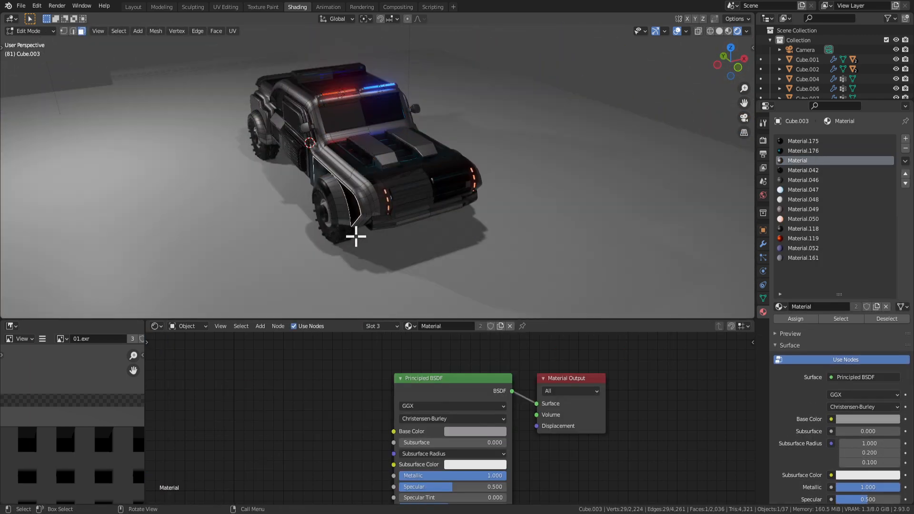
middle_drag(466, 285, 479, 257)
key(Tab)
key(Tab)
click(499, 431)
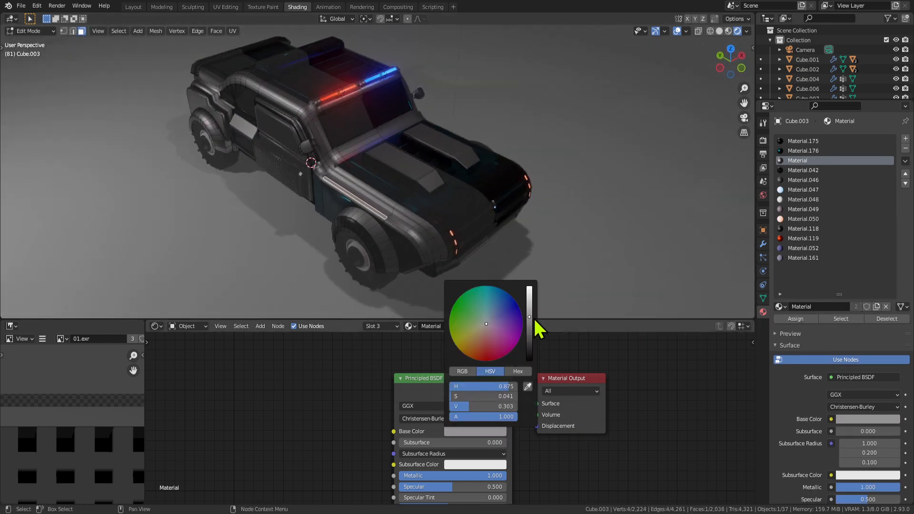
drag(530, 314, 528, 345)
Maximise the viewport, play the animation, and orbit around the black car.
middle_drag(267, 248, 589, 195)
key(Tab)
key(ctrl+alt+space)
key(space)
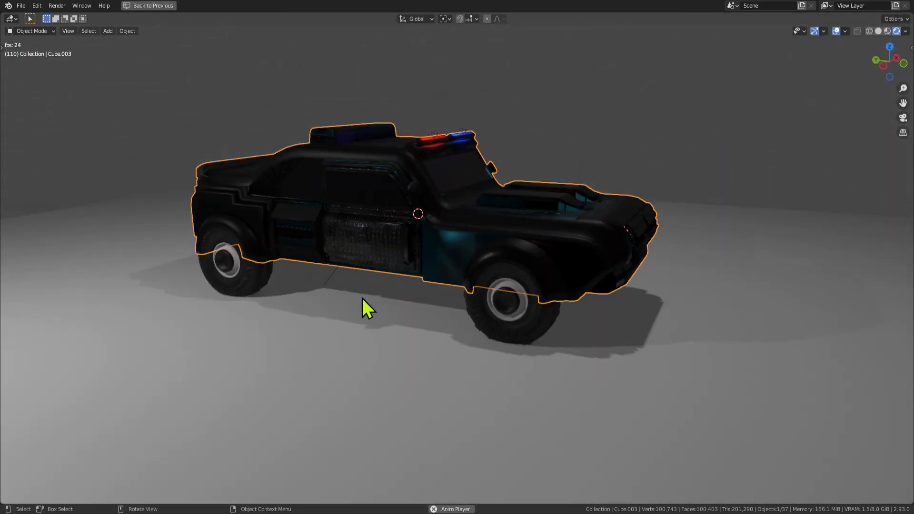
middle_drag(363, 299, 447, 190)
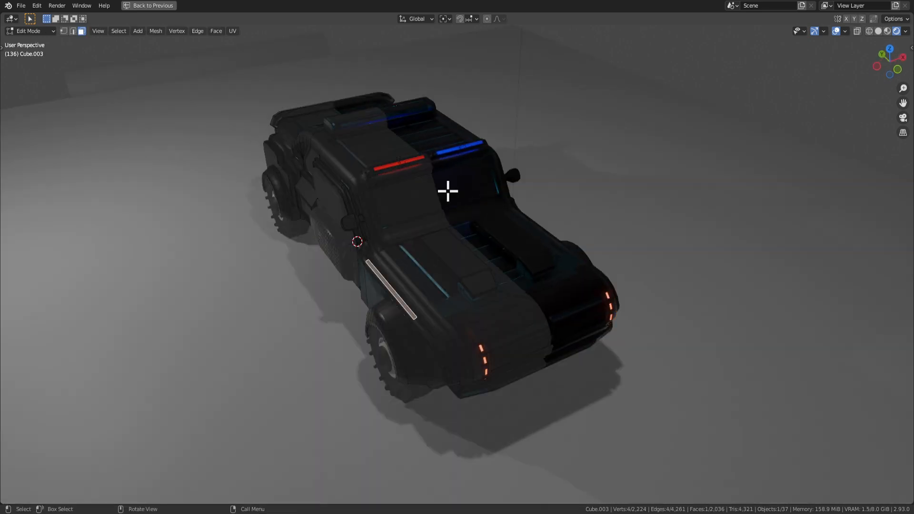
middle_drag(367, 198, 421, 196)
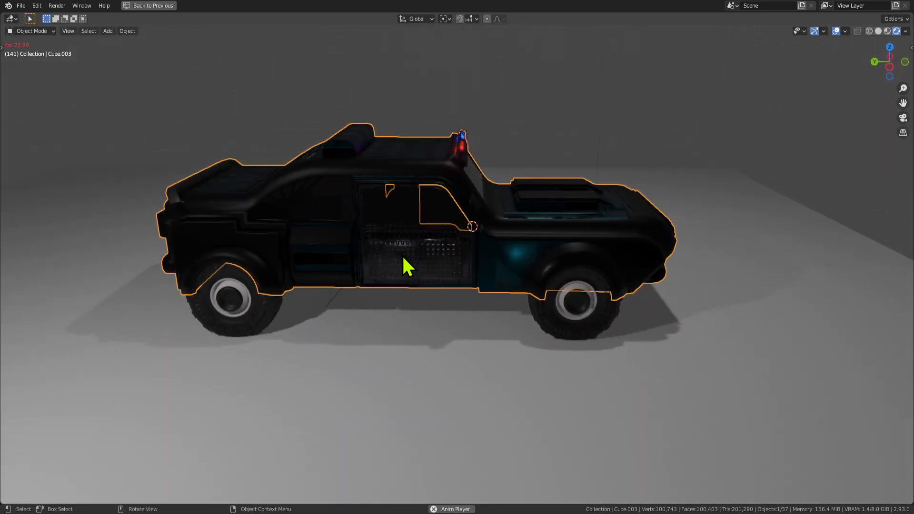
click(403, 257)
middle_drag(403, 257, 581, 297)
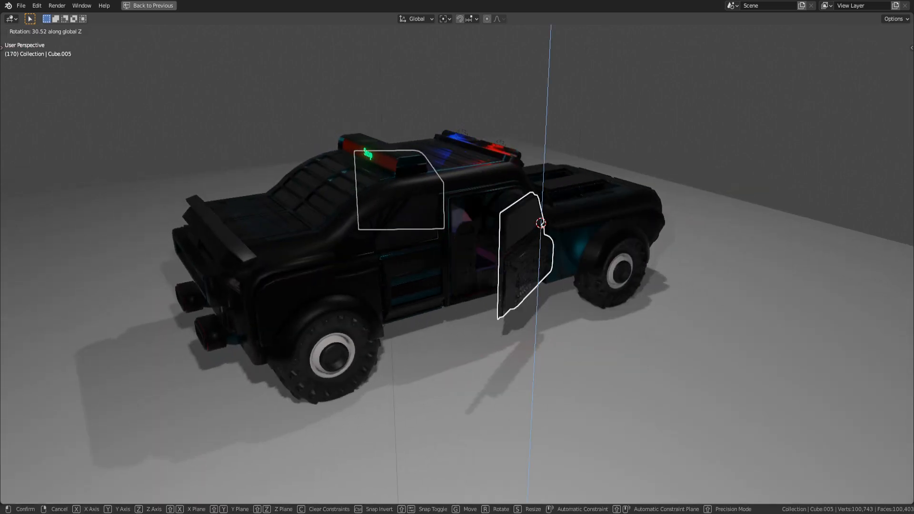
Swing the door open by rotating it around the Z axis.
click(560, 228)
middle_drag(560, 228, 506, 233)
middle_drag(524, 267, 551, 259)
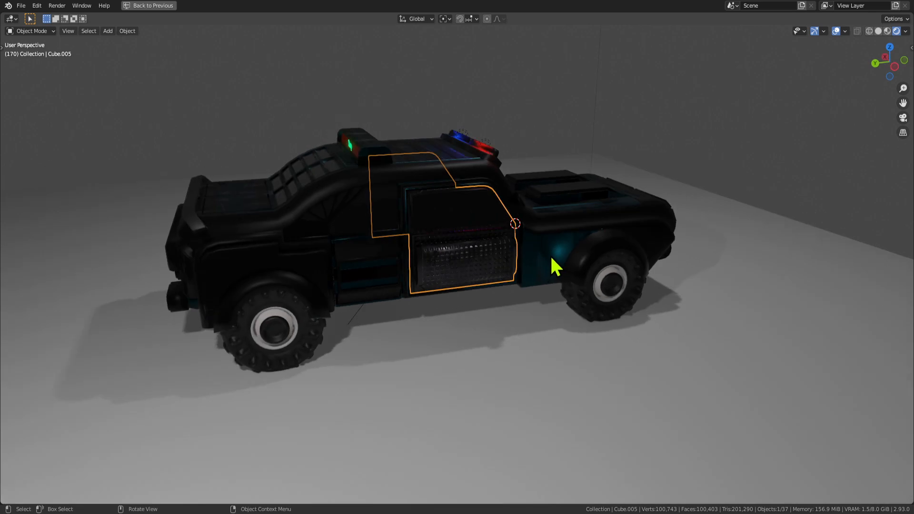
key(r)
key(z)
click(585, 227)
key(Tab)
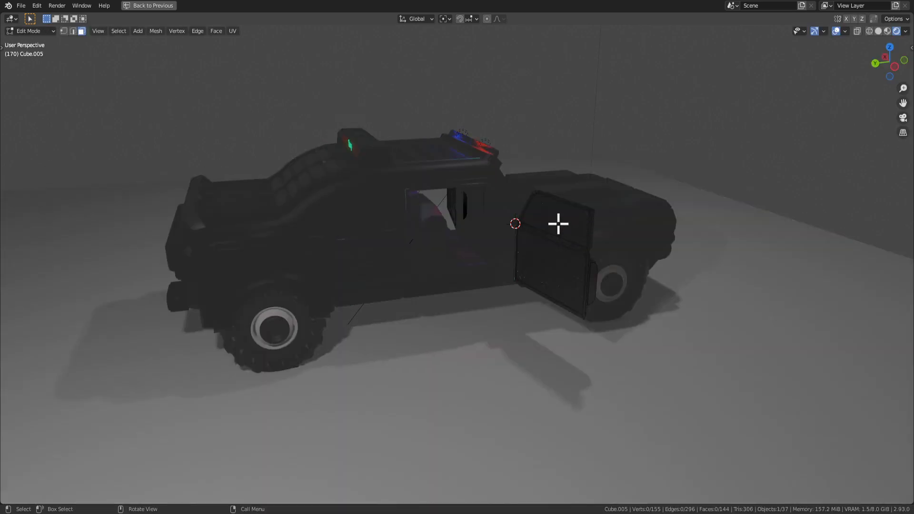
key(ctrl+space)
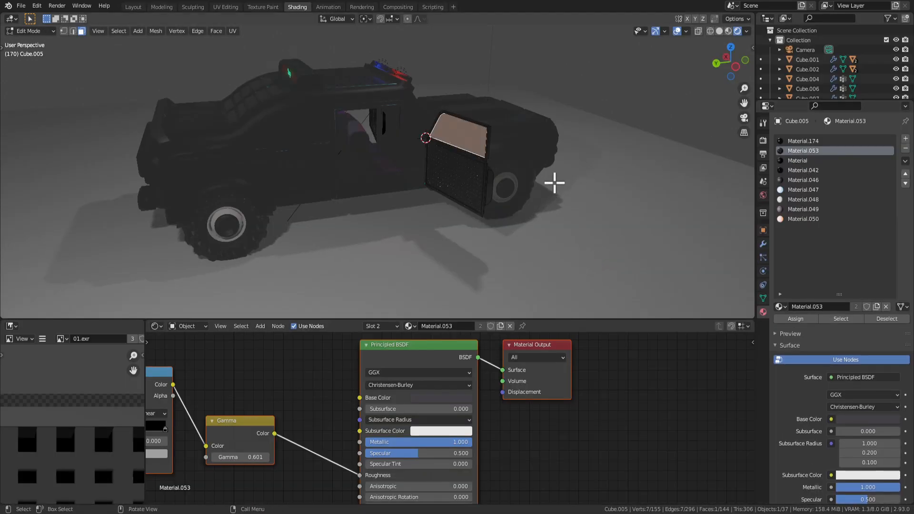
Assign Material.042 to the selected face on the open door.
middle_drag(553, 181, 395, 141)
click(180, 92)
scroll(180, 92, up, 4)
middle_drag(189, 128, 332, 143)
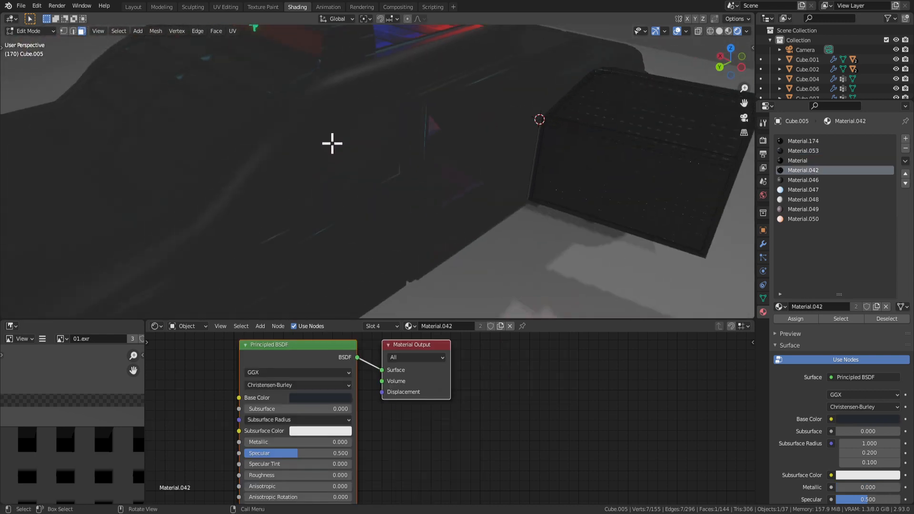
click(645, 115)
click(805, 171)
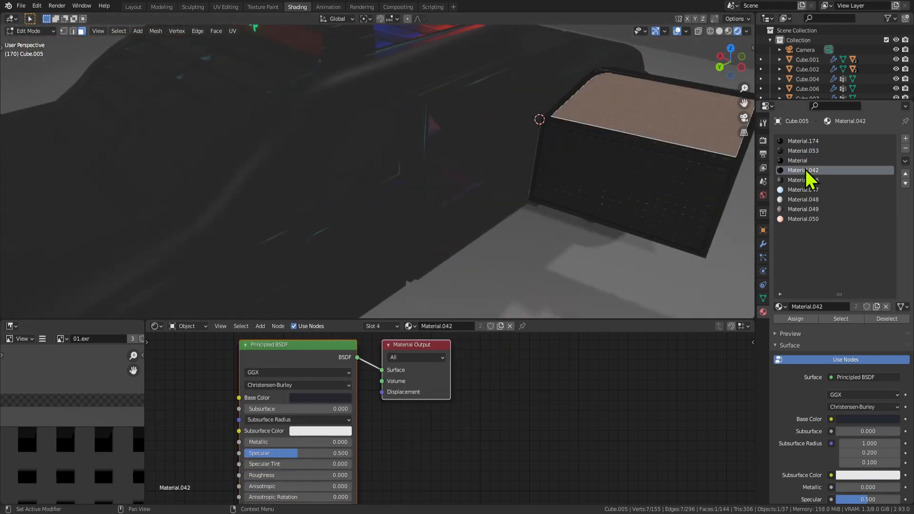
click(803, 321)
key(Tab)
Delete the selected face from the door mesh.
scroll(667, 252, down, 4)
middle_drag(612, 217, 578, 202)
key(Tab)
scroll(535, 192, up, 5)
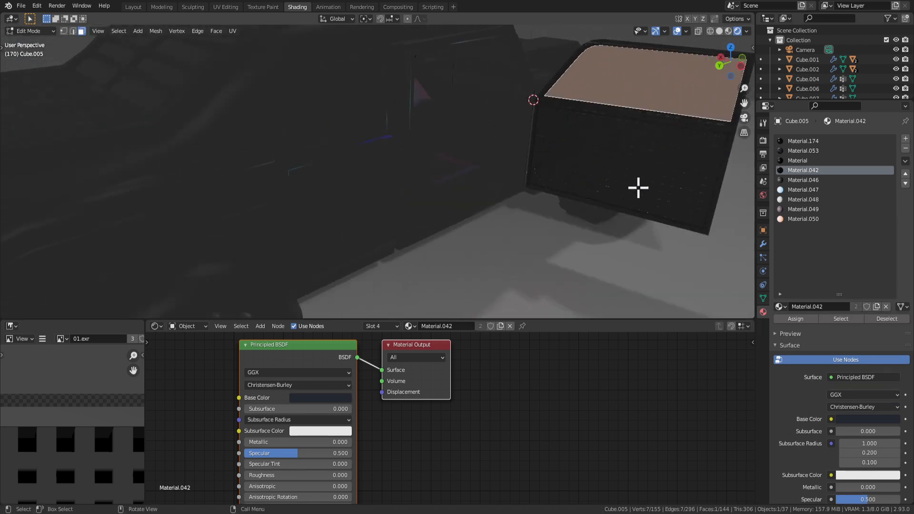
click(602, 147)
key(Tab)
scroll(619, 208, down, 5)
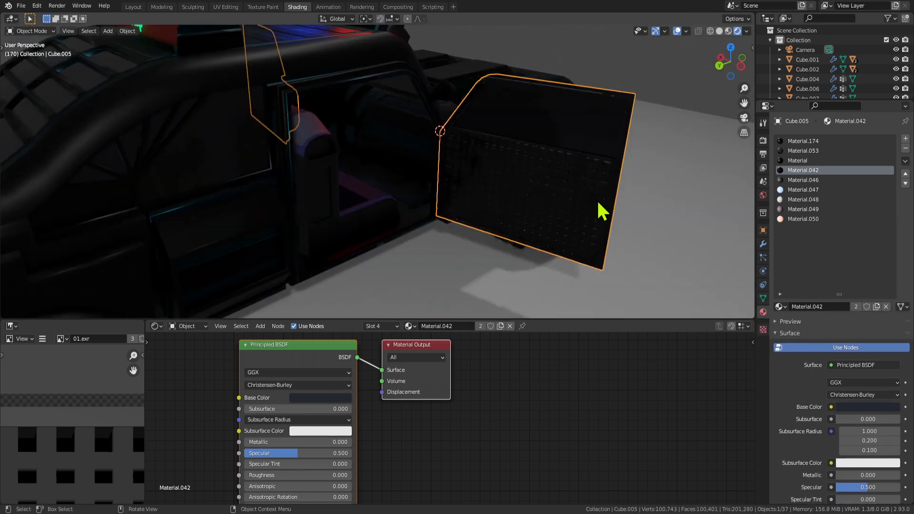
middle_drag(602, 210, 512, 165)
Select the door window face in the door's edit mode.
click(526, 155)
key(Tab)
key(Tab)
scroll(524, 155, down, 2)
click(408, 177)
key(Tab)
click(408, 165)
middle_drag(463, 182, 491, 168)
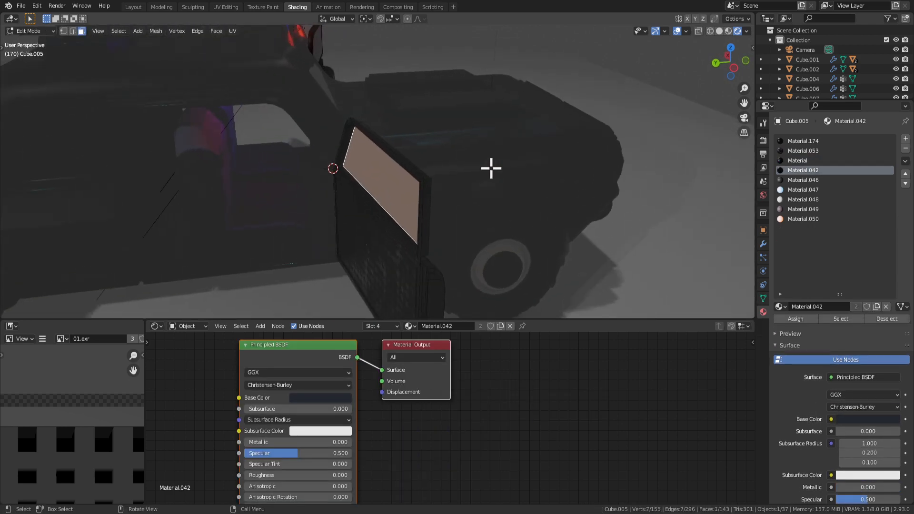
key(Tab)
scroll(509, 219, down, 2)
middle_drag(509, 219, 473, 225)
scroll(357, 209, up, 2)
scroll(357, 210, down, 3)
Close the door by clearing its rotation with Alt+R.
click(413, 223)
scroll(404, 218, down, 2)
click(398, 223)
key(alt+r)
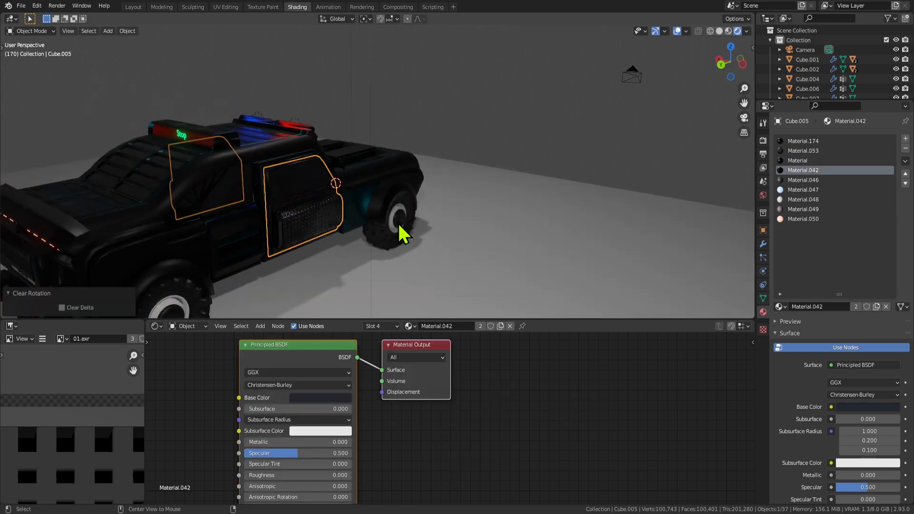
scroll(818, 420, down, 5)
scroll(823, 428, down, 8)
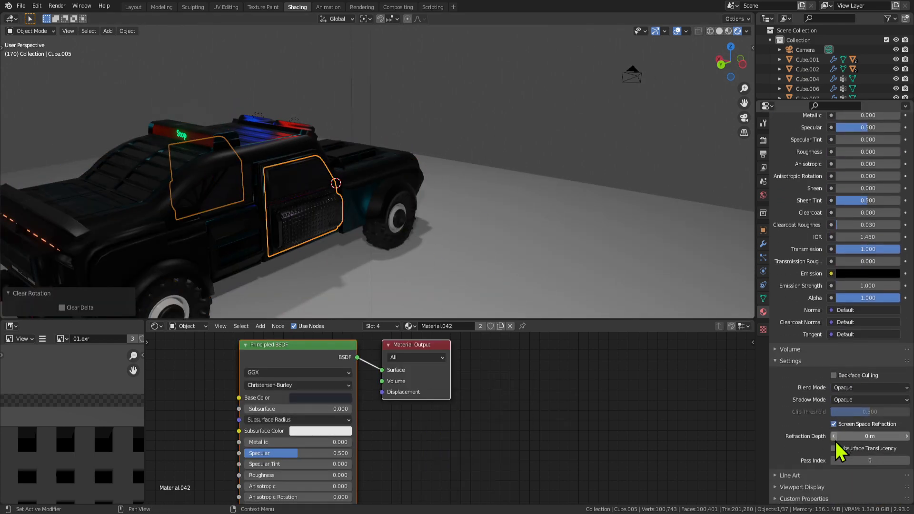
scroll(373, 215, up, 3)
scroll(374, 215, down, 2)
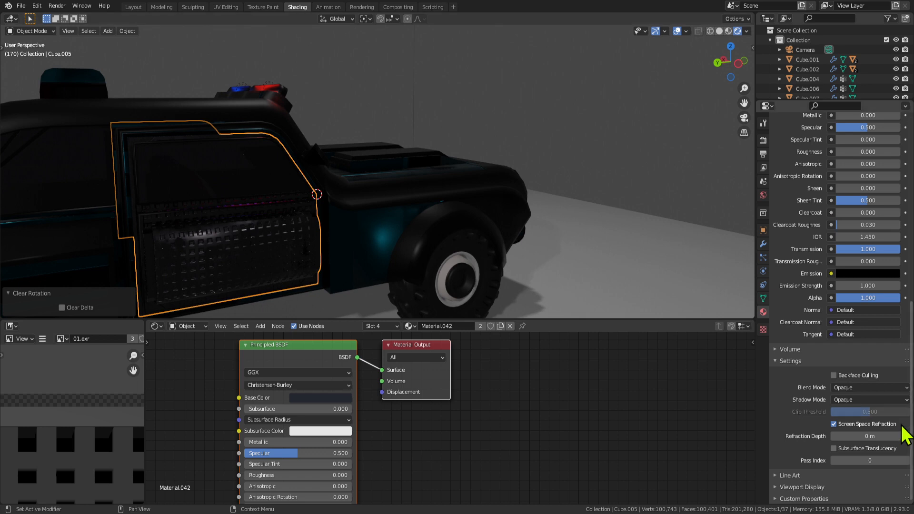
Set the glass material's Refraction Depth to 0.1 m.
click(834, 438)
key(Tab)
key(Tab)
shift+middle_drag(406, 234, 457, 216)
scroll(457, 216, down, 2)
click(453, 268)
middle_drag(431, 263, 418, 232)
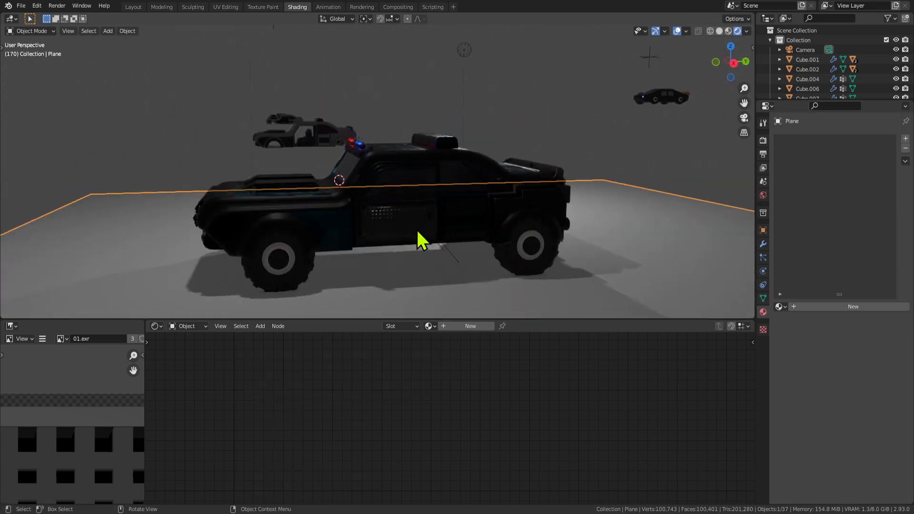
Save the blend file with Ctrl+S.
key(ctrl+s)
middle_drag(347, 266, 436, 204)
key(ctrl+space)
scroll(457, 229, up, 3)
middle_drag(529, 284, 515, 307)
Orbit around the car from end and three-quarter views, toggling edit mode on the body.
key(Tab)
key(Tab)
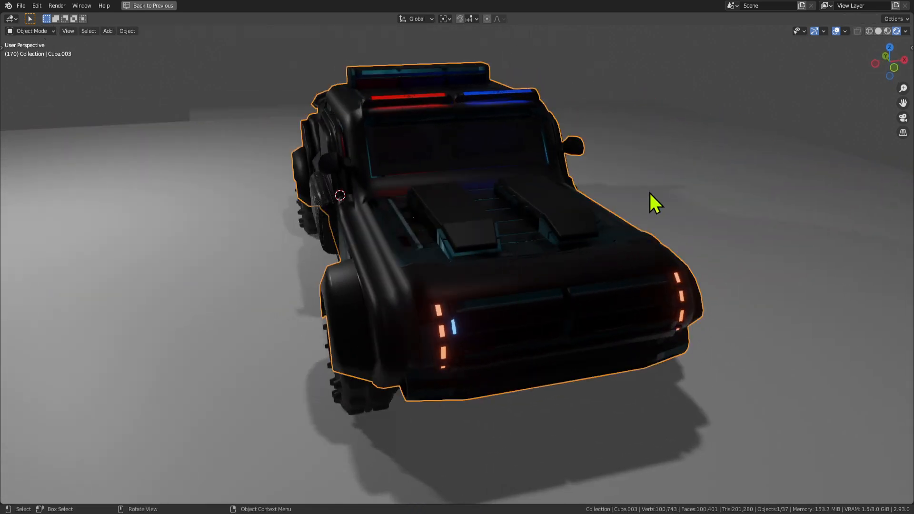
middle_drag(650, 193, 537, 194)
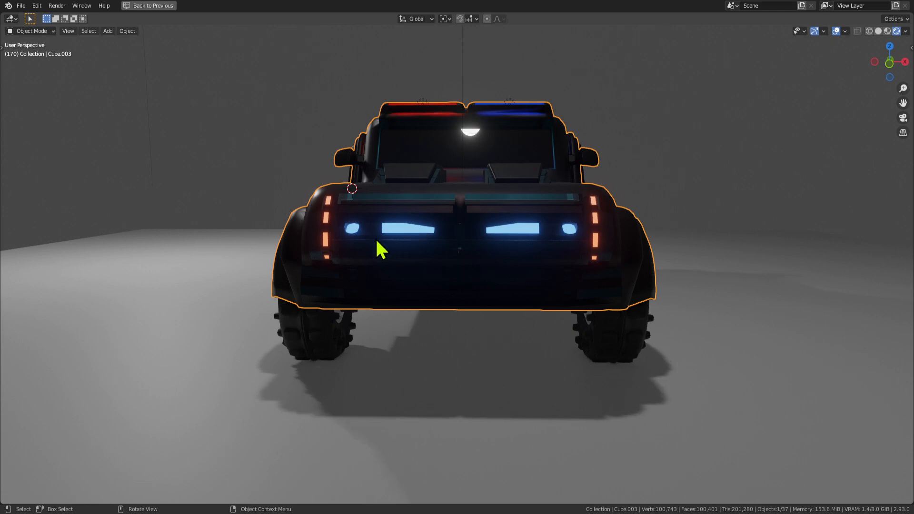
middle_drag(376, 240, 443, 265)
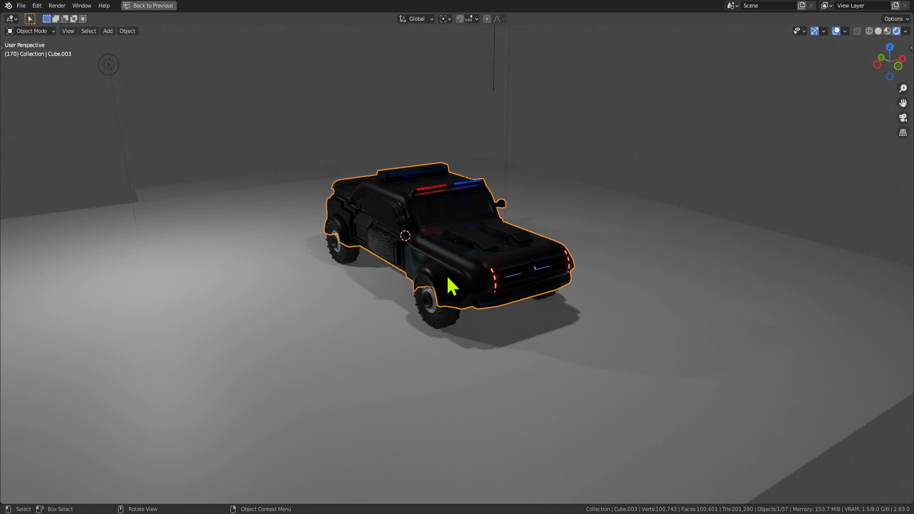
middle_drag(335, 190, 362, 193)
scroll(367, 267, up, 3)
key(Tab)
key(Tab)
scroll(391, 274, down, 8)
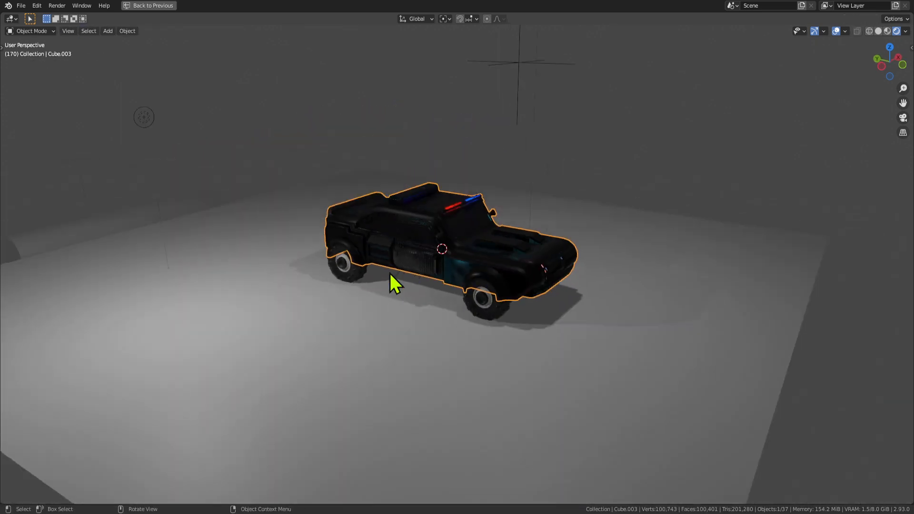
middle_drag(398, 242, 328, 257)
scroll(476, 192, up, 3)
scroll(461, 258, down, 1)
Copy and paste the car body, then move the copy -10.759 m along X.
click(461, 258)
middle_drag(461, 259, 474, 262)
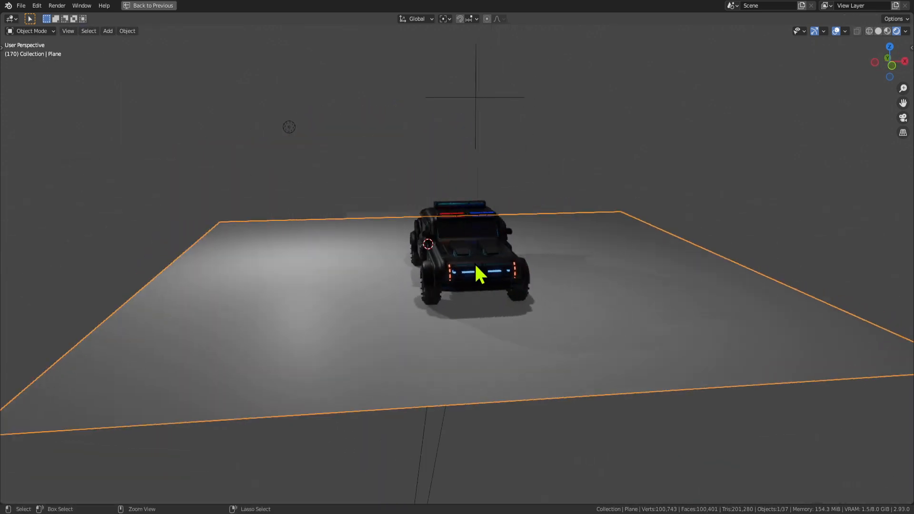
click(472, 264)
key(ctrl+c)
key(ctrl+v)
key(g)
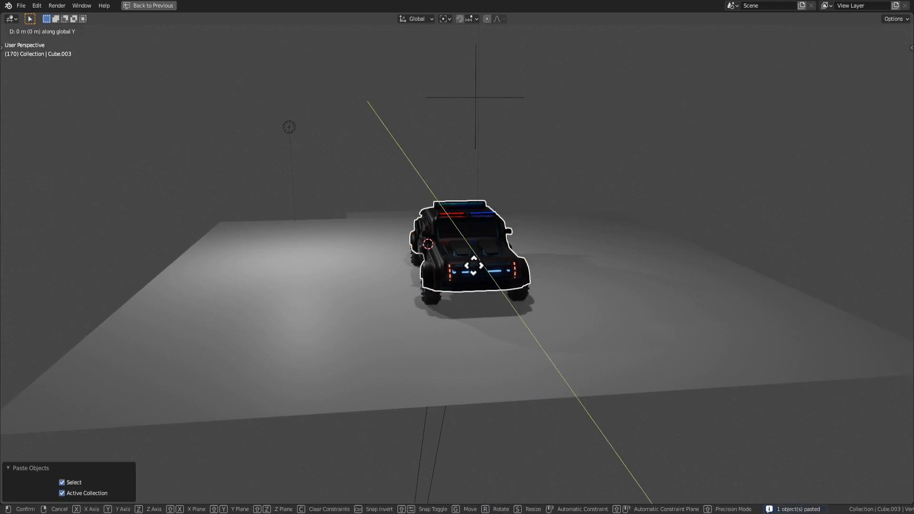
click(150, 271)
scroll(252, 276, down, 3)
key(g)
key(y)
key(x)
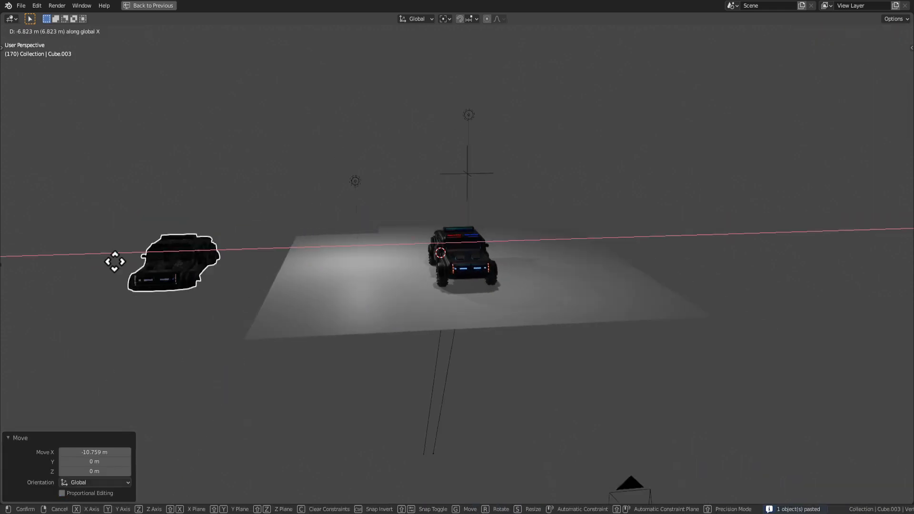
click(21, 259)
Orbit to side and rear top views to check the pasted copy's placement.
scroll(384, 302, up, 5)
scroll(384, 302, up, 3)
middle_drag(430, 302, 495, 292)
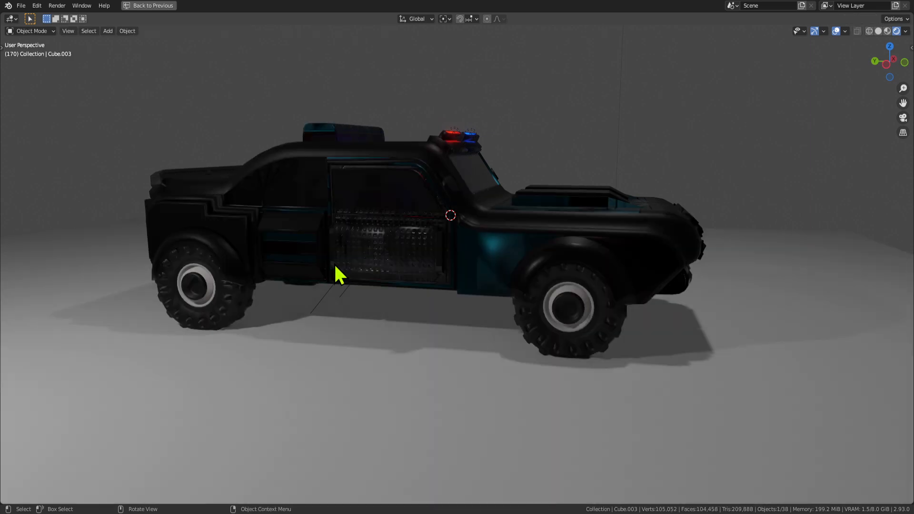
key(Tab)
middle_drag(286, 248, 424, 161)
key(Tab)
key(Tab)
Inset the roof face and extrude it upward into a raised box.
middle_drag(489, 209, 553, 224)
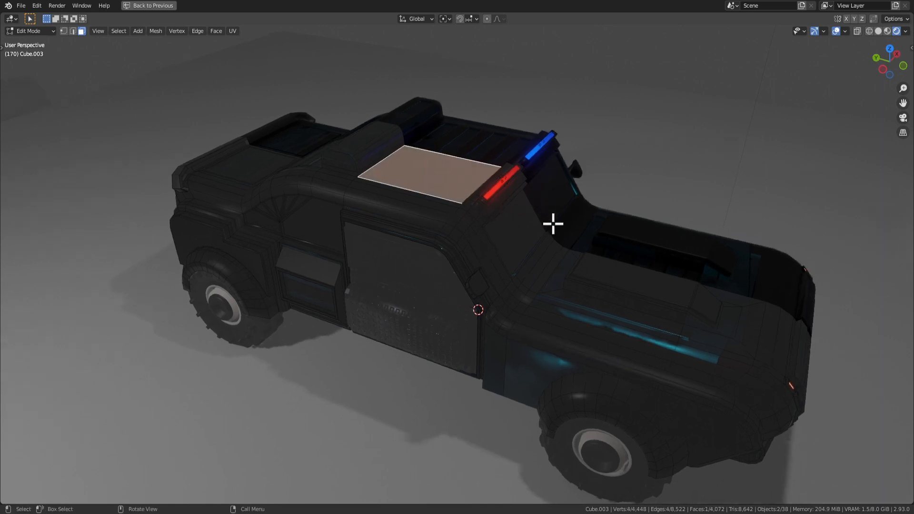
click(563, 229)
key(e)
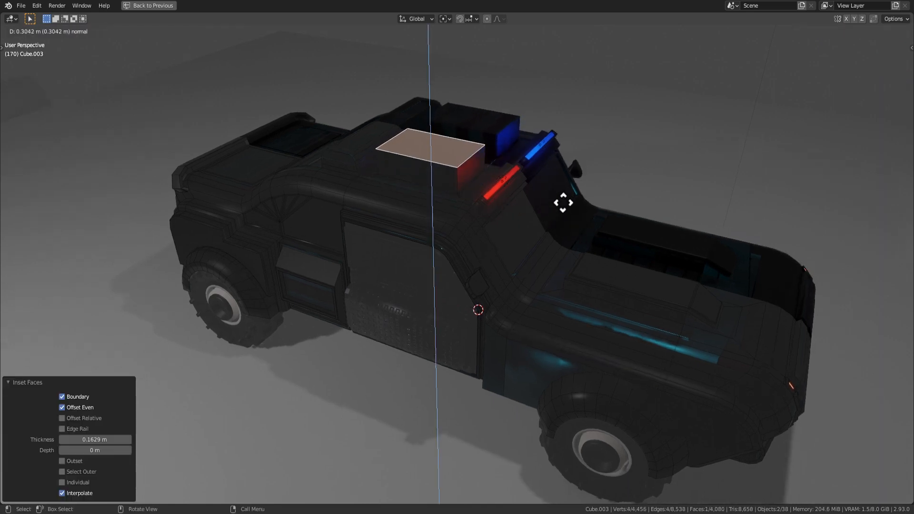
click(563, 206)
Bevel the box's top edges to round it into an arched housing.
middle_drag(563, 205, 488, 185)
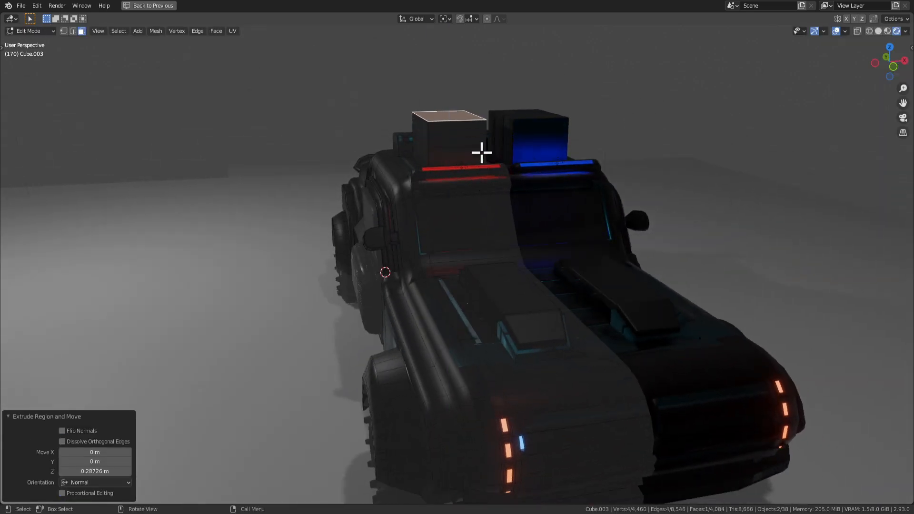
middle_drag(481, 153, 511, 143)
key(2)
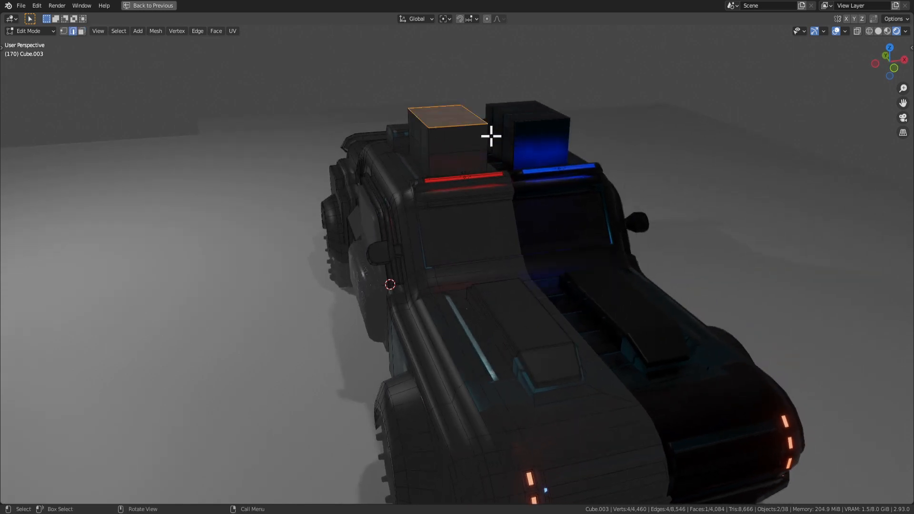
key(Escape)
middle_drag(504, 138, 477, 111)
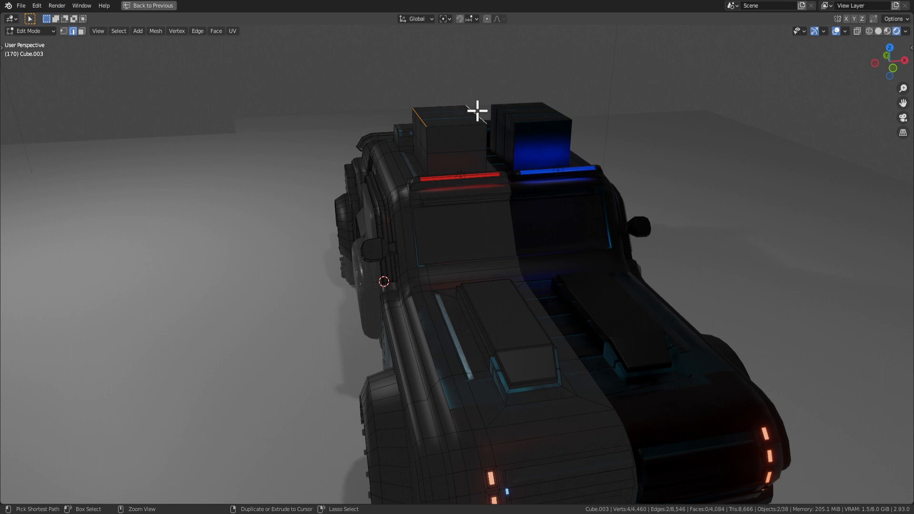
click(504, 117)
Inset the arched end face with a thin border and extrude it 0.249 m.
key(3)
click(473, 147)
middle_drag(514, 179, 551, 198)
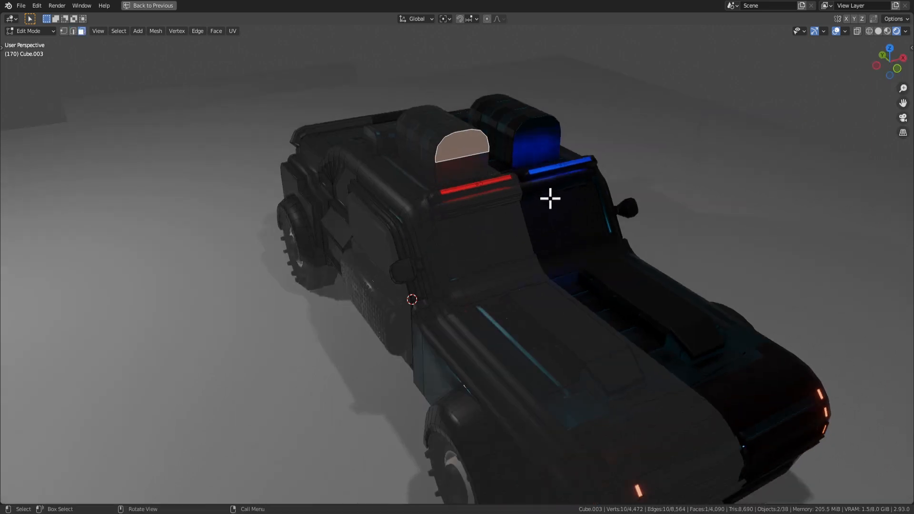
click(573, 217)
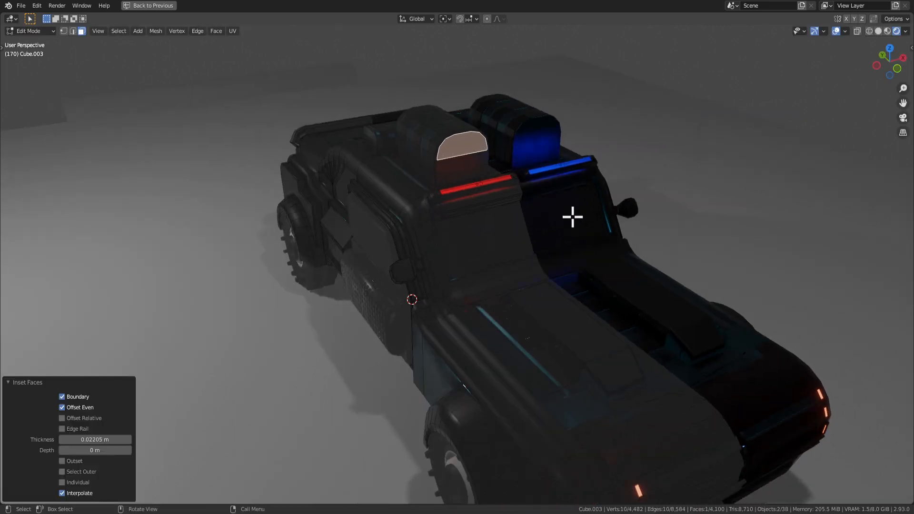
click(561, 209)
Inset the housing's end face again by 0.02999 m and push it into the housing.
middle_drag(561, 208, 532, 190)
key(Tab)
scroll(522, 228, down, 3)
middle_drag(515, 244, 416, 218)
key(Tab)
scroll(508, 143, up, 4)
shift+middle_drag(500, 155, 457, 204)
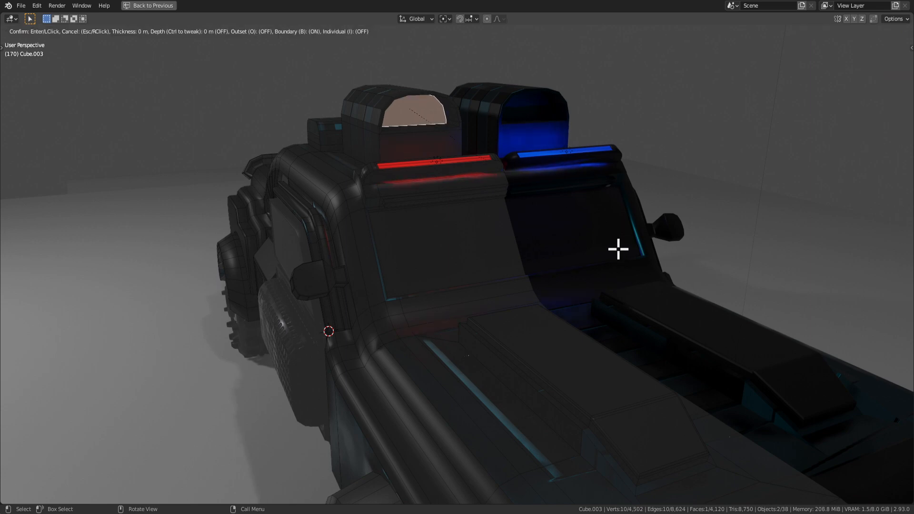
click(614, 248)
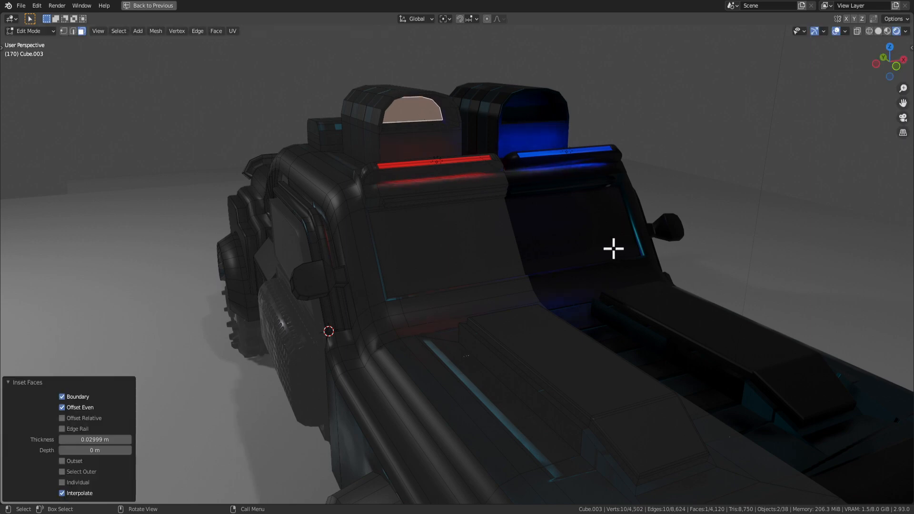
click(661, 265)
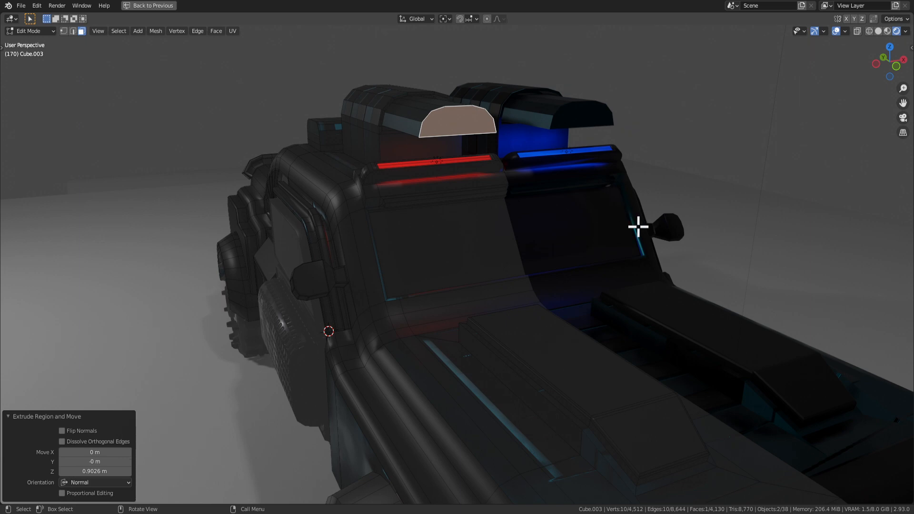
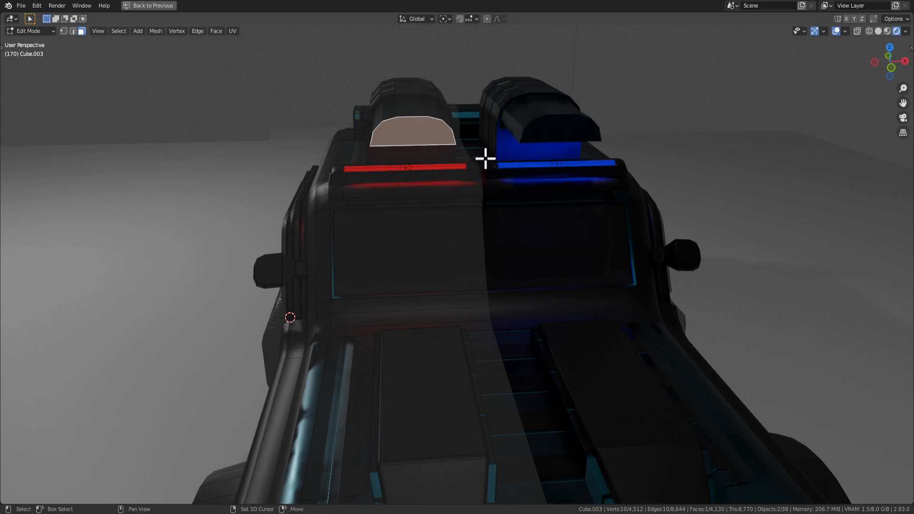
Dissolve the housing's cap face, undo it, and orbit around the car to re-examine it.
shift+middle_drag(485, 158, 488, 170)
key(x)
click(485, 206)
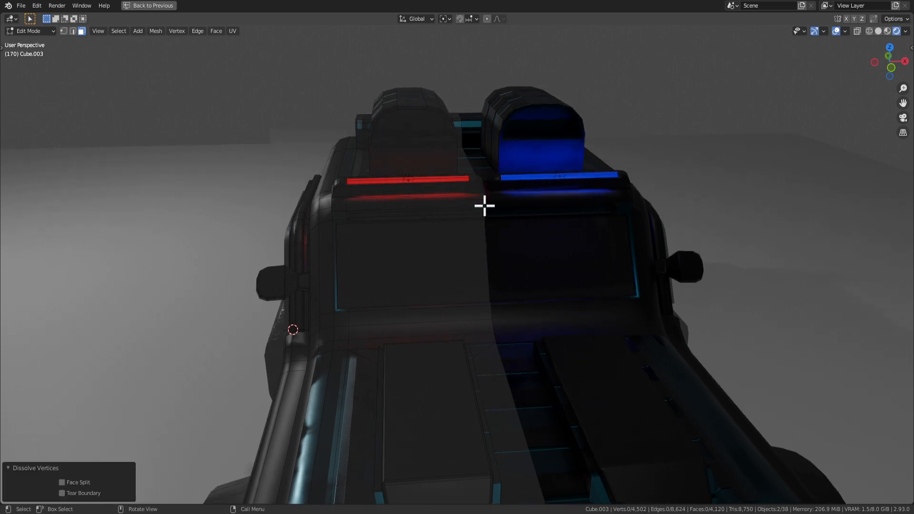
key(ctrl+z)
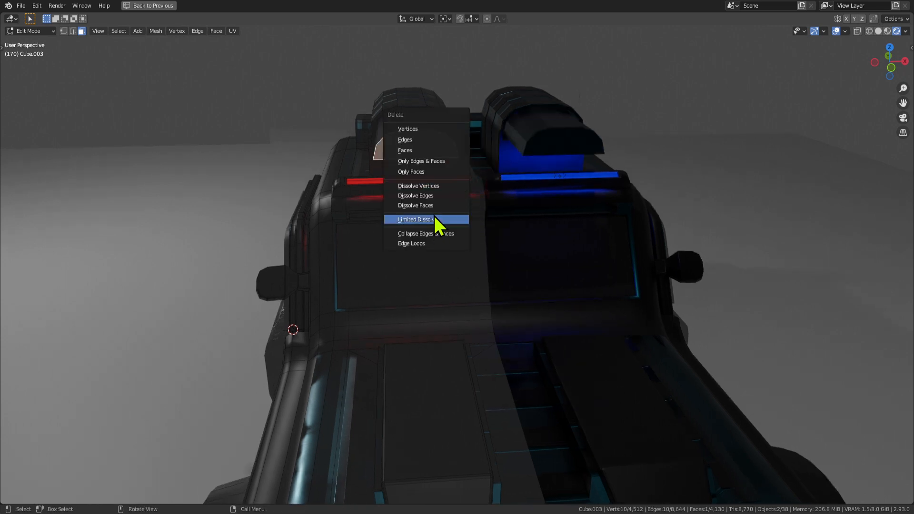
middle_drag(438, 157, 526, 150)
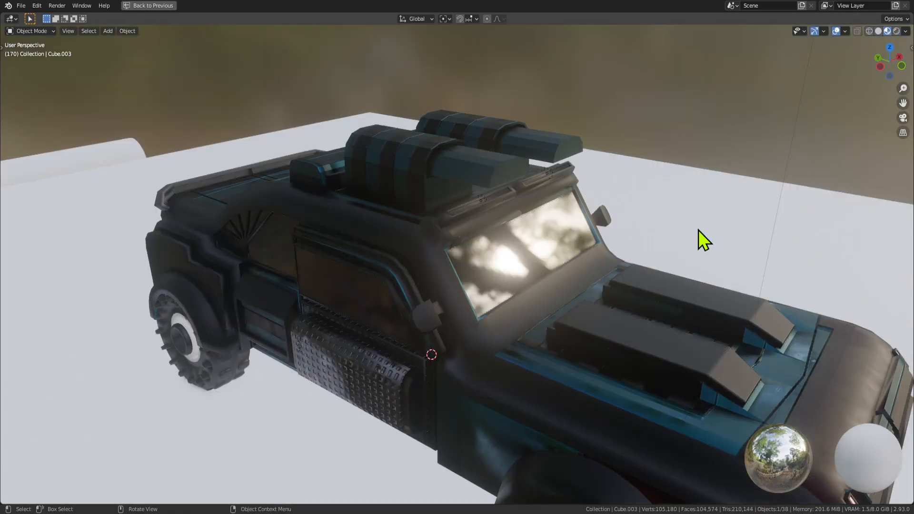
middle_drag(698, 231, 513, 195)
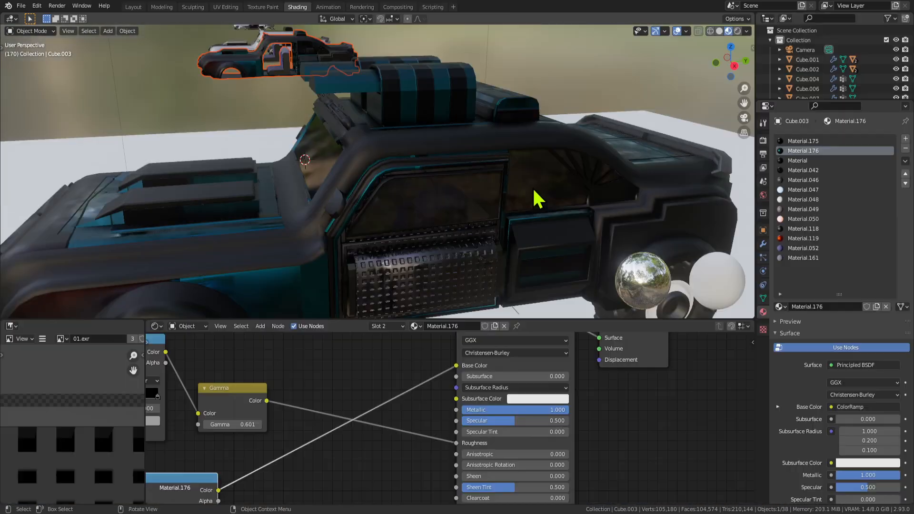
middle_drag(535, 198, 574, 196)
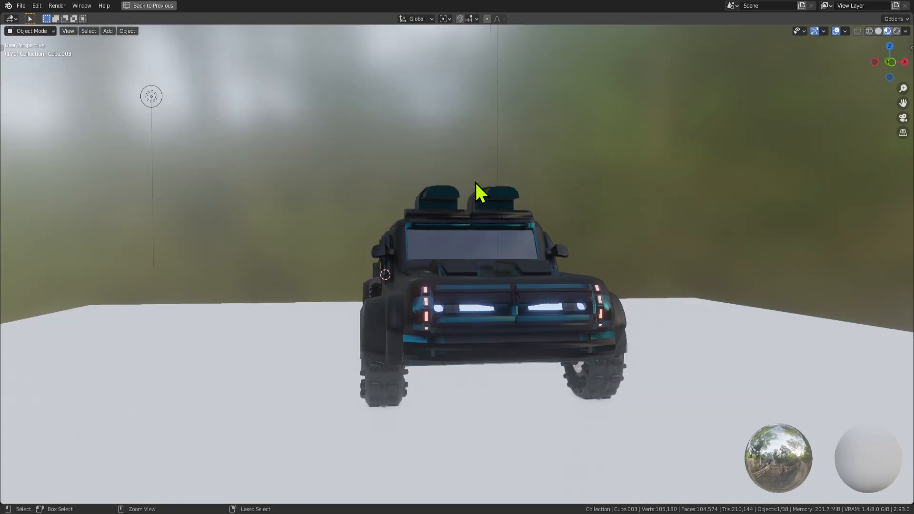
middle_drag(478, 194, 500, 251)
key(Tab)
key(Tab)
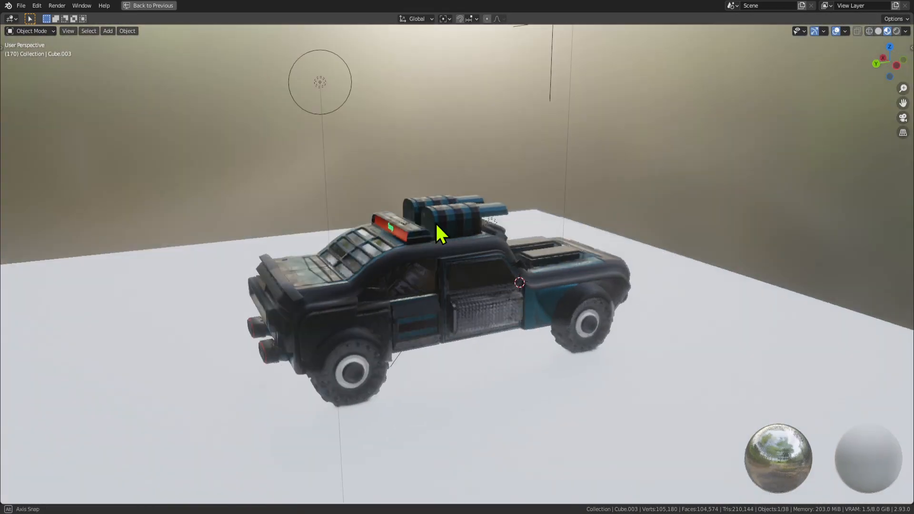
middle_drag(441, 234, 470, 220)
key(Tab)
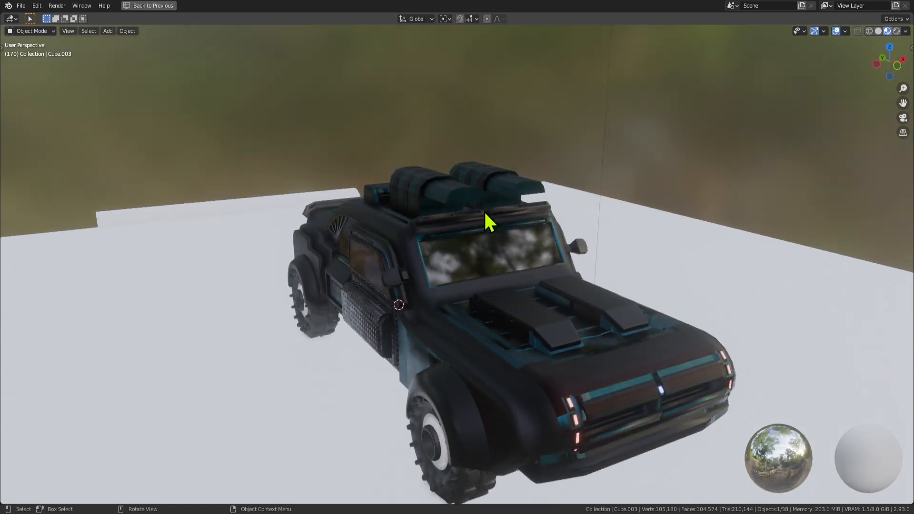
scroll(490, 220, up, 4)
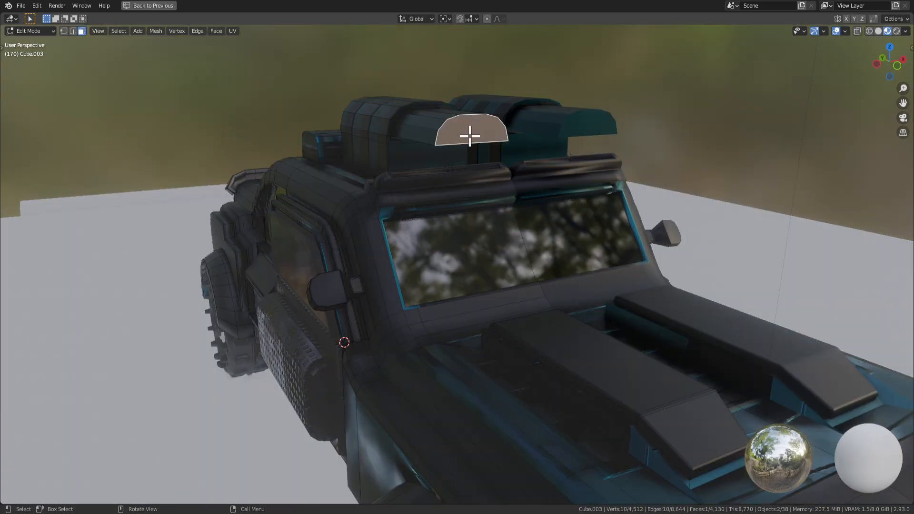
Try insetting and deleting the cap face, cancelling and undoing each attempt.
key(i)
right_click(533, 188)
middle_drag(507, 153, 537, 196)
key(i)
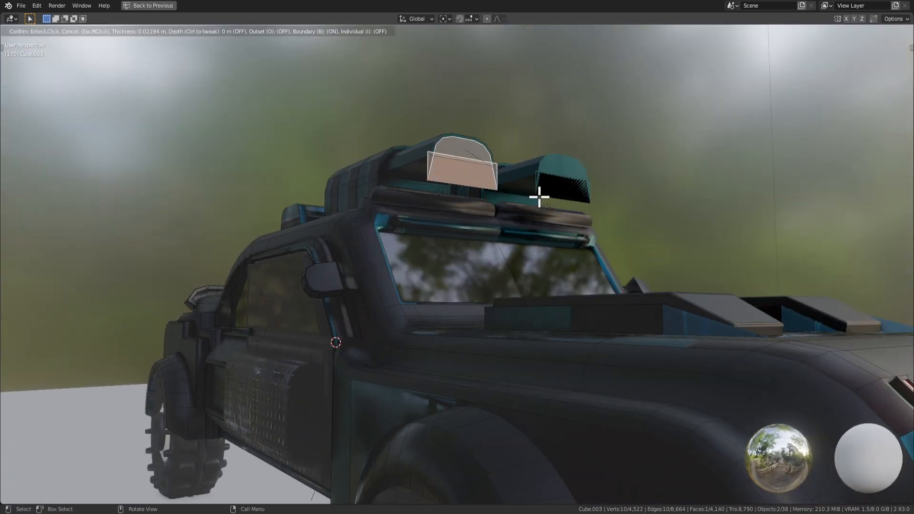
right_click(544, 197)
middle_drag(543, 195, 526, 212)
key(x)
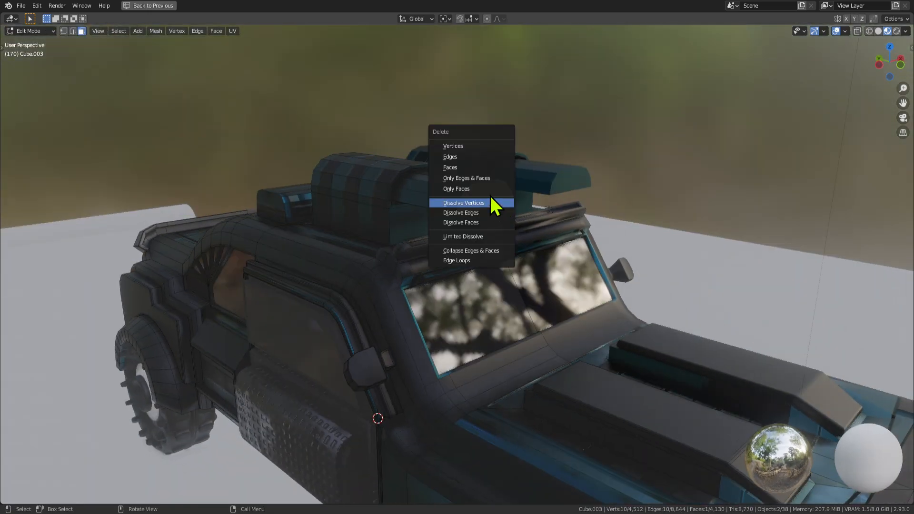
click(471, 168)
scroll(490, 180, up, 3)
middle_drag(490, 180, 451, 195)
key(ctrl+z)
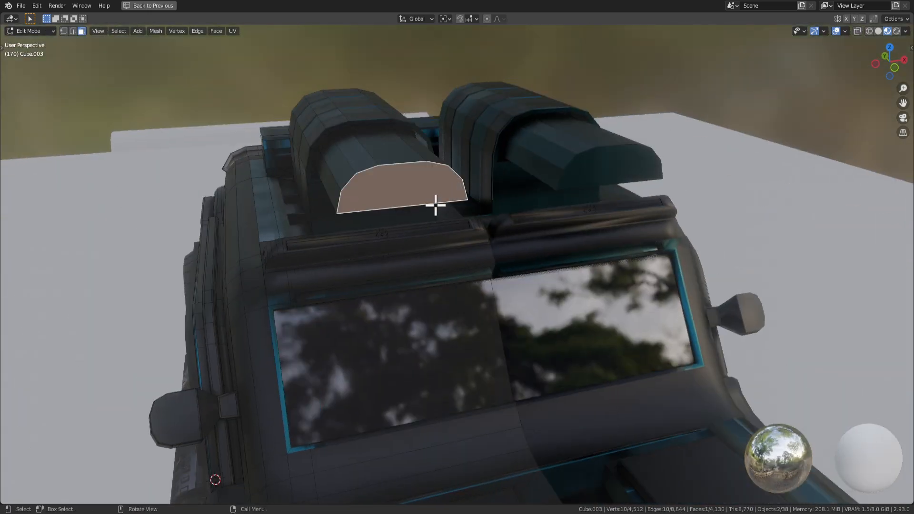
Delete the left housing's cap face and fill the open edge loop with one new face.
key(i)
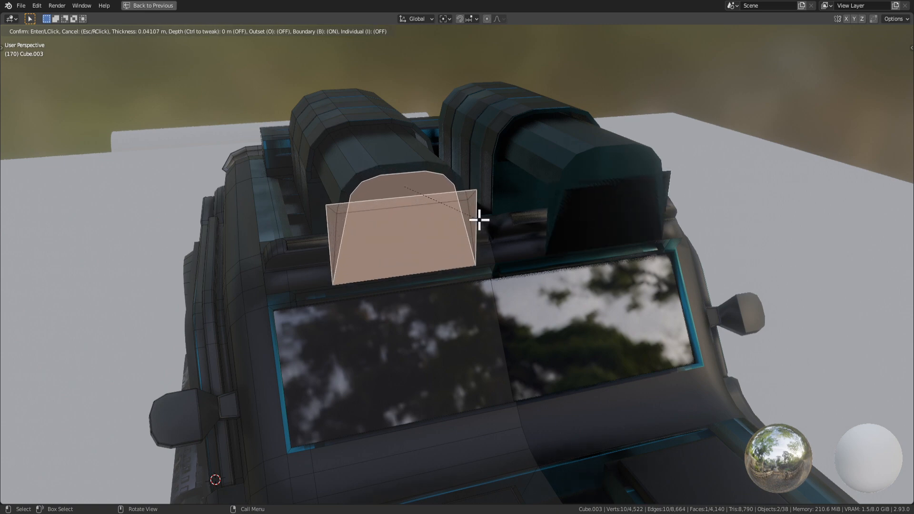
key(Escape)
middle_drag(485, 218, 545, 200)
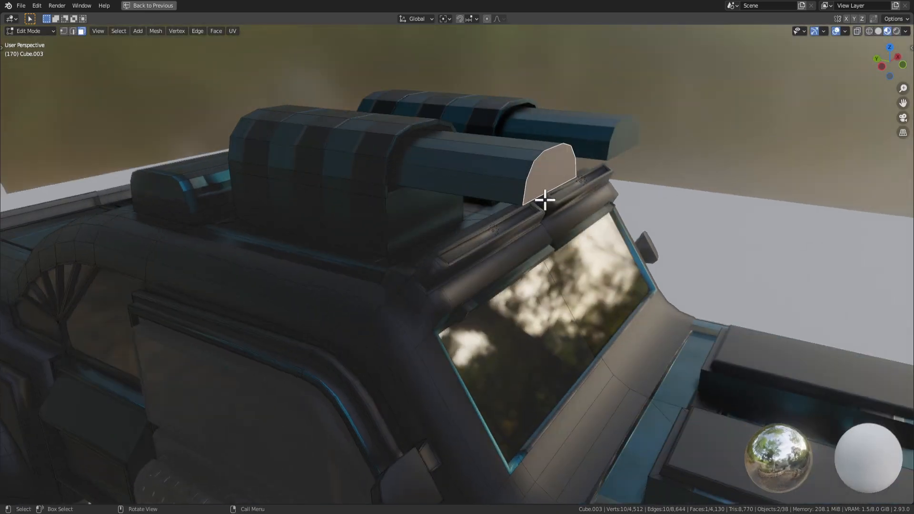
key(x)
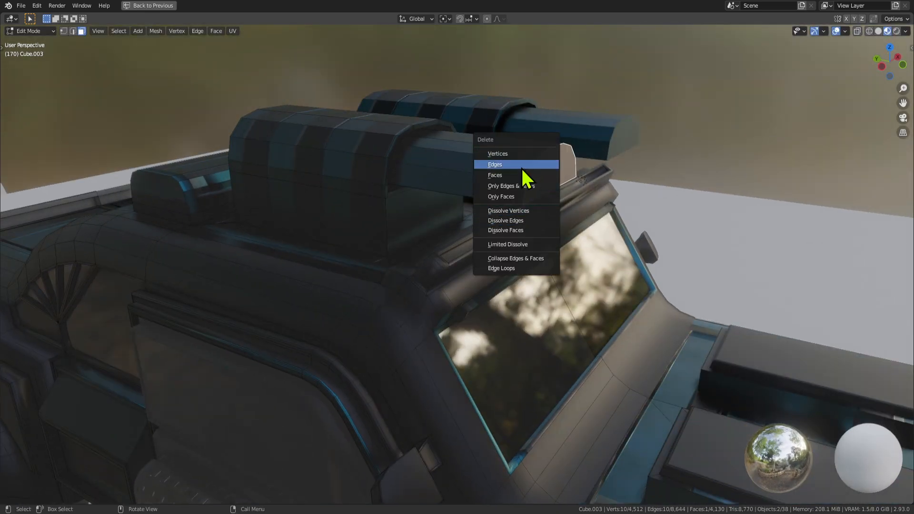
key(x)
middle_drag(703, 193, 465, 186)
click(647, 195)
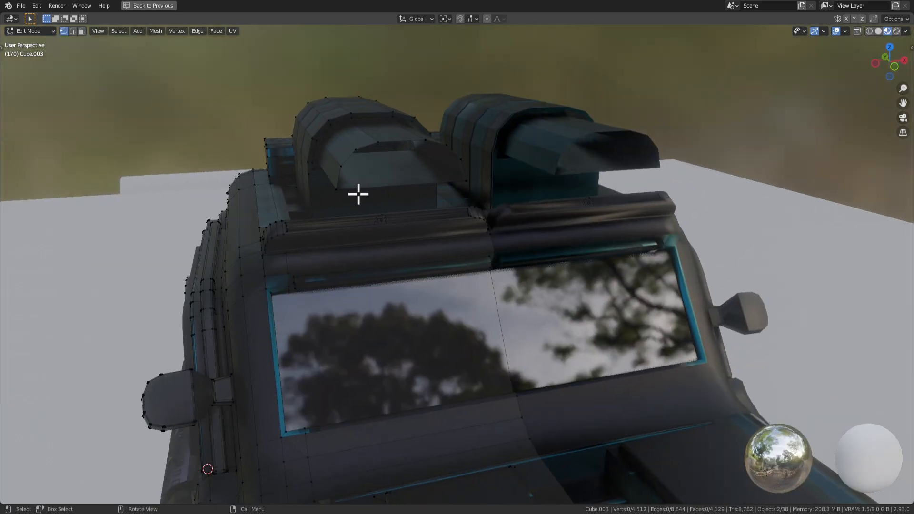
key(f)
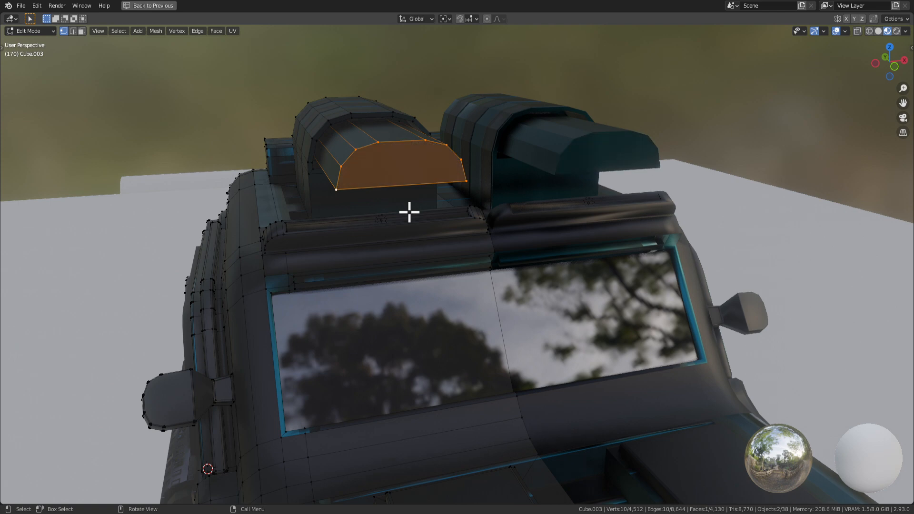
scroll(408, 210, down, 3)
middle_drag(408, 209, 481, 279)
Select the whole car mesh and merge by distance, removing 74 duplicate vertices.
key(a)
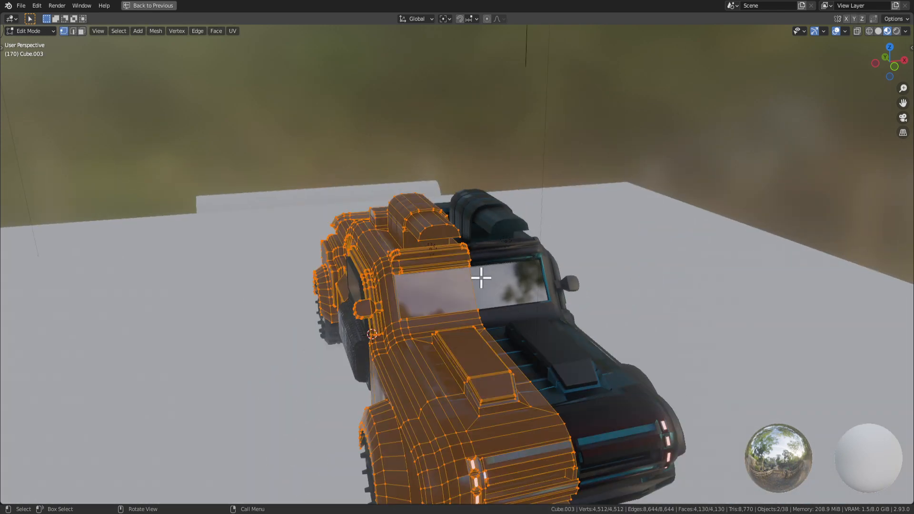
key(m)
click(447, 338)
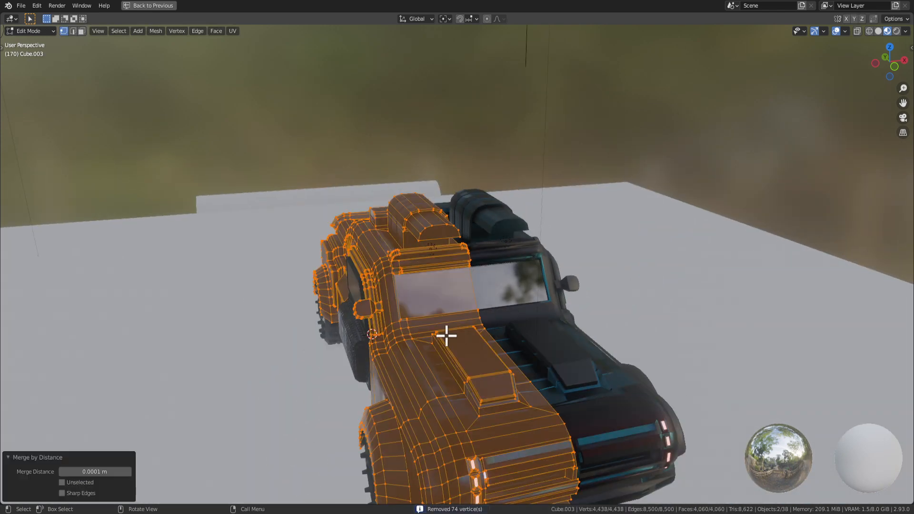
middle_drag(445, 333, 486, 329)
Switch to face select and select only the housing's end-cap face.
key(3)
click(484, 230)
middle_drag(557, 300, 560, 290)
key(i)
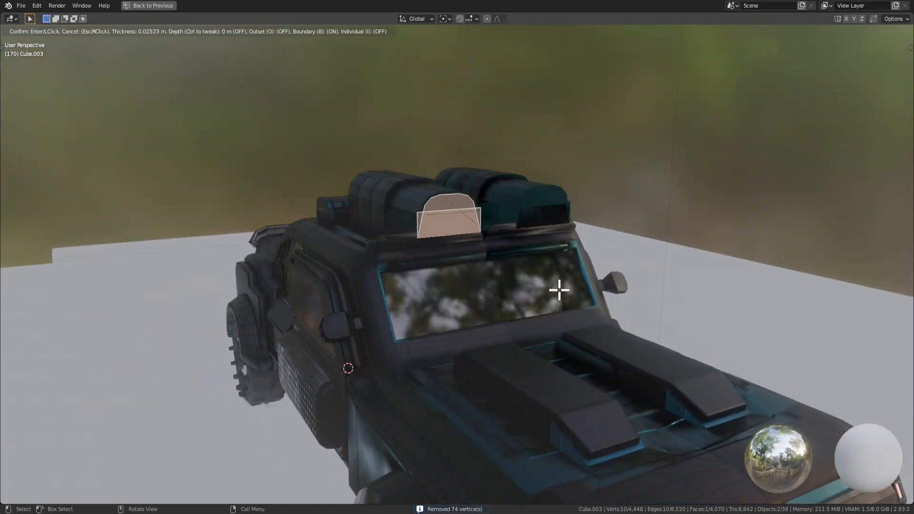
key(Escape)
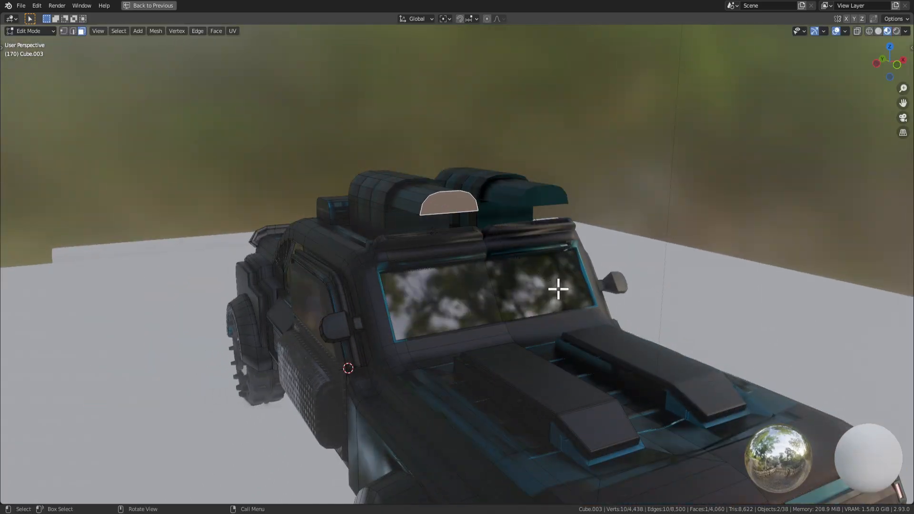
key(a)
key(alt+a)
click(453, 202)
Set the pivot point to Individual Origins, reselect the end cap, and open Viewport Overlays.
click(446, 19)
click(459, 56)
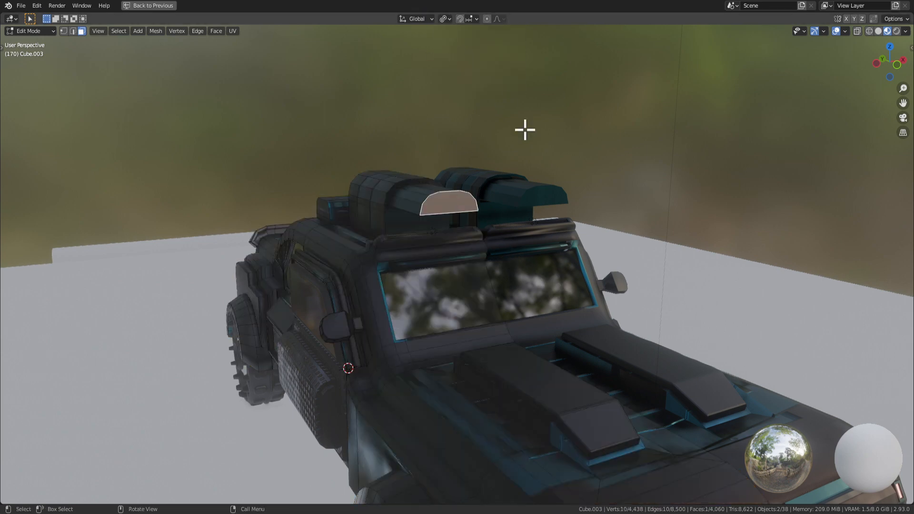
key(i)
right_click(576, 246)
click(433, 187)
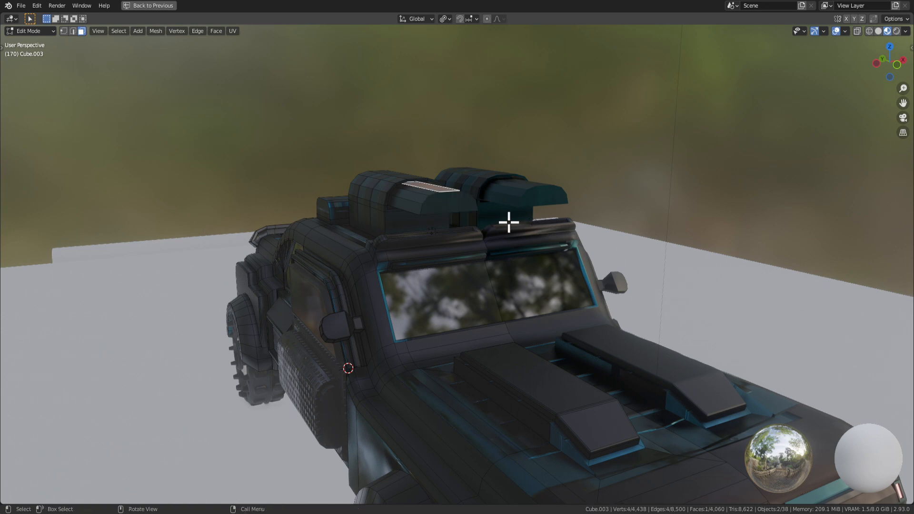
click(453, 202)
click(844, 30)
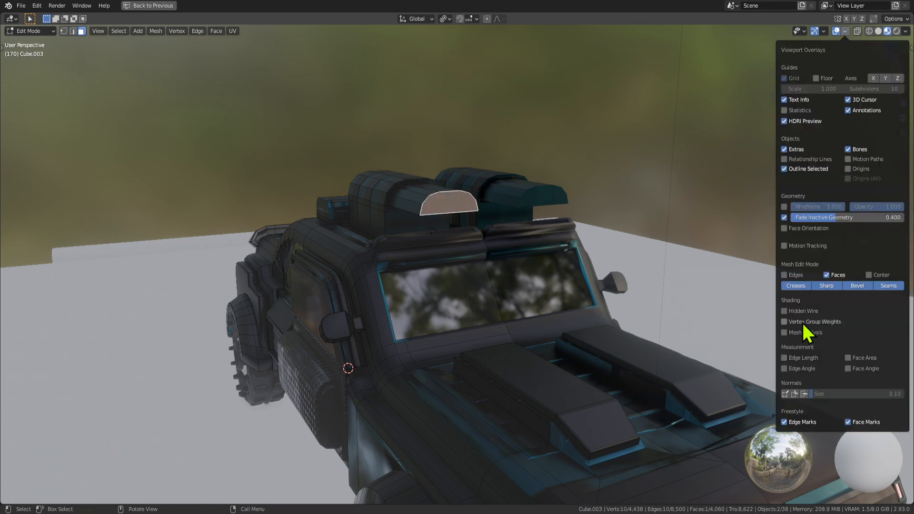
Enable the Face Orientation overlay and orbit the car to check which faces show red.
click(783, 246)
click(784, 246)
click(785, 228)
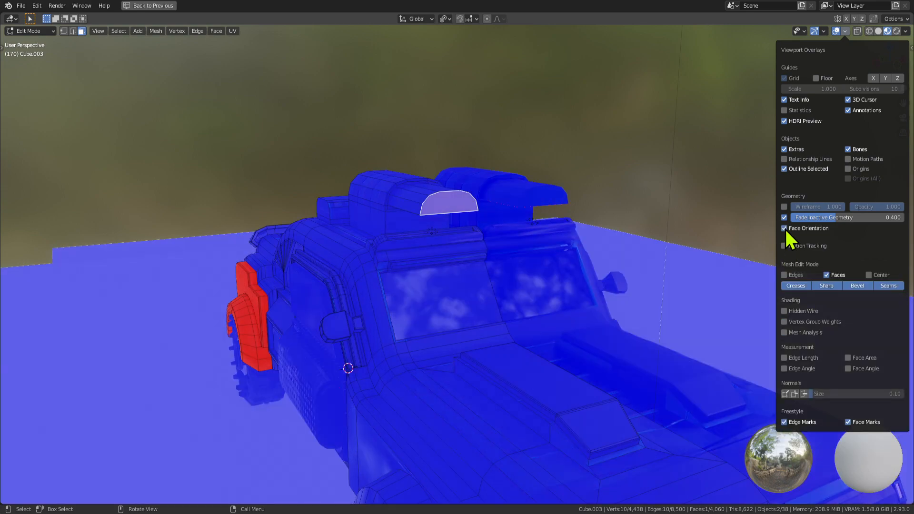
middle_drag(738, 247, 634, 232)
click(634, 233)
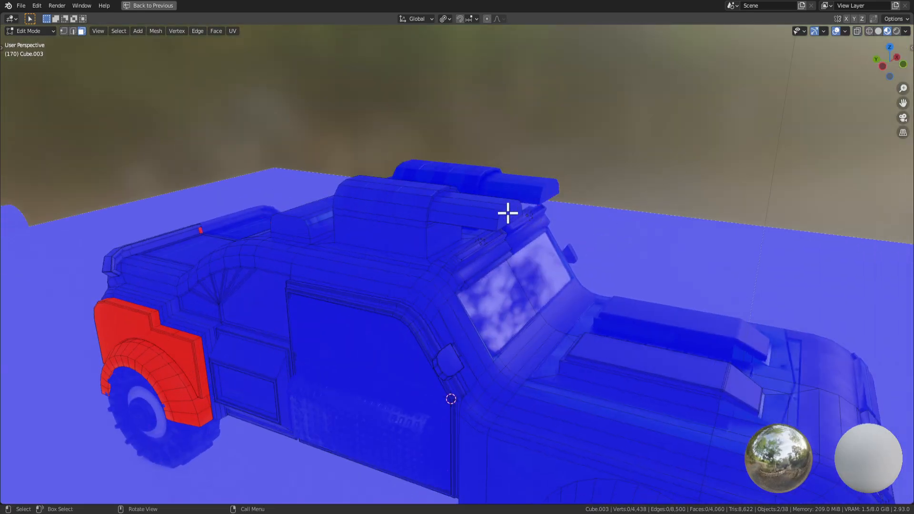
click(508, 213)
middle_drag(508, 213, 401, 314)
shift+middle_drag(363, 337, 343, 363)
scroll(374, 331, up, 2)
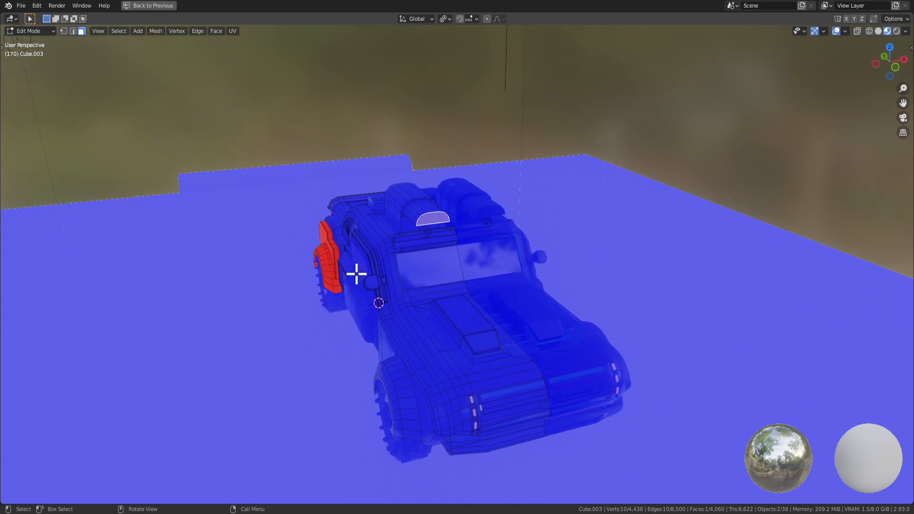
Inspect the flipped rear fender panel from a low side view in Object Mode, then return to Edit Mode.
key(Tab)
middle_drag(509, 256, 481, 225)
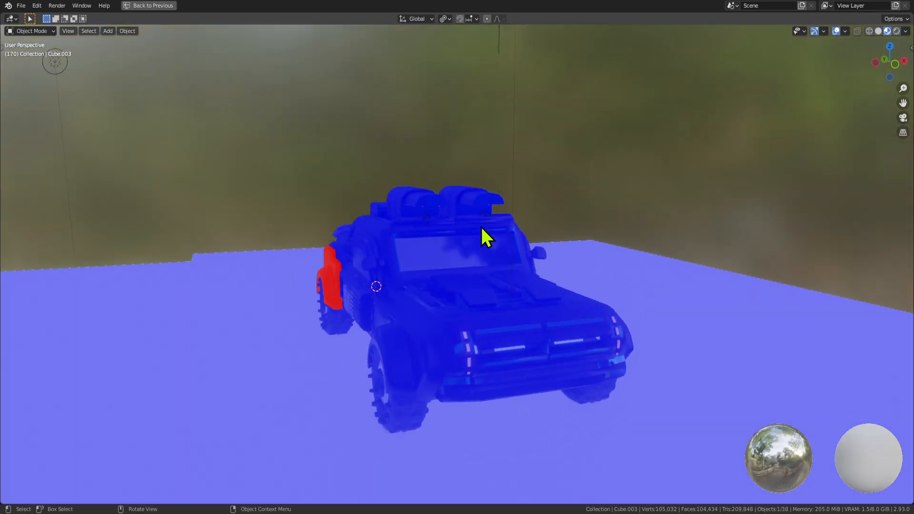
scroll(481, 224, up, 3)
shift+middle_drag(398, 175, 438, 245)
middle_drag(438, 245, 472, 226)
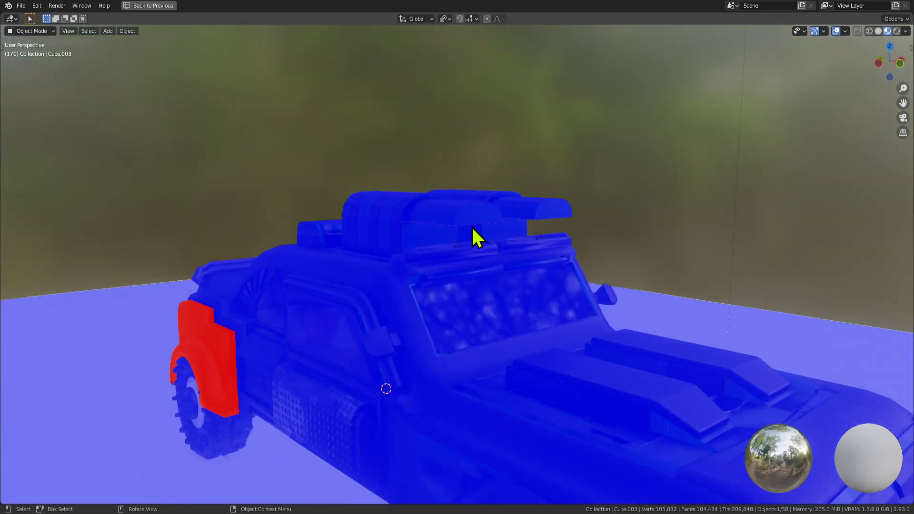
scroll(471, 226, up, 3)
key(Tab)
Grow the selection over the rounded cap and dissolve it into a single face.
middle_drag(476, 194, 485, 225)
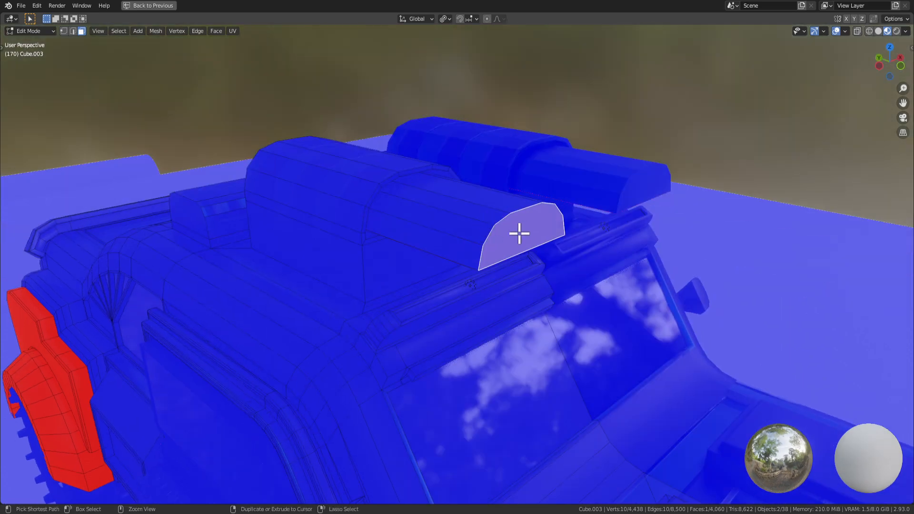
key(ctrl+KP_Add)
key(x)
click(511, 269)
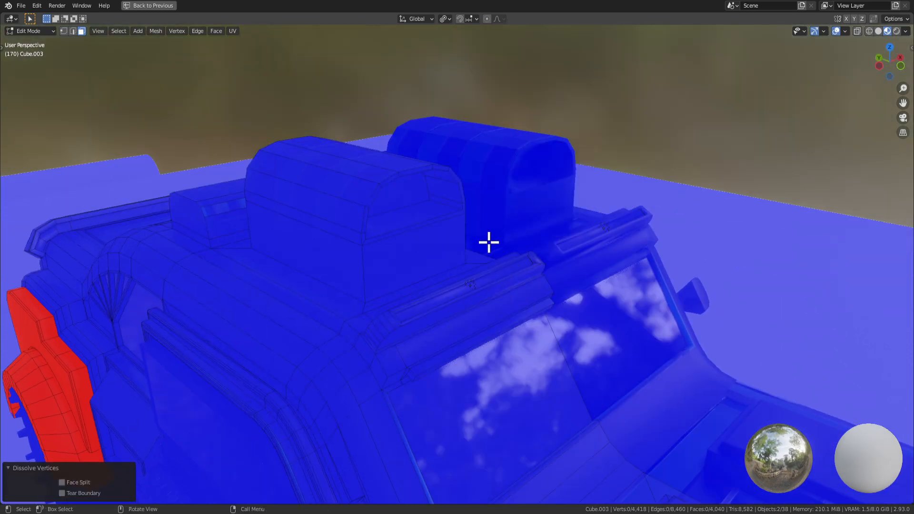
middle_drag(488, 243, 469, 237)
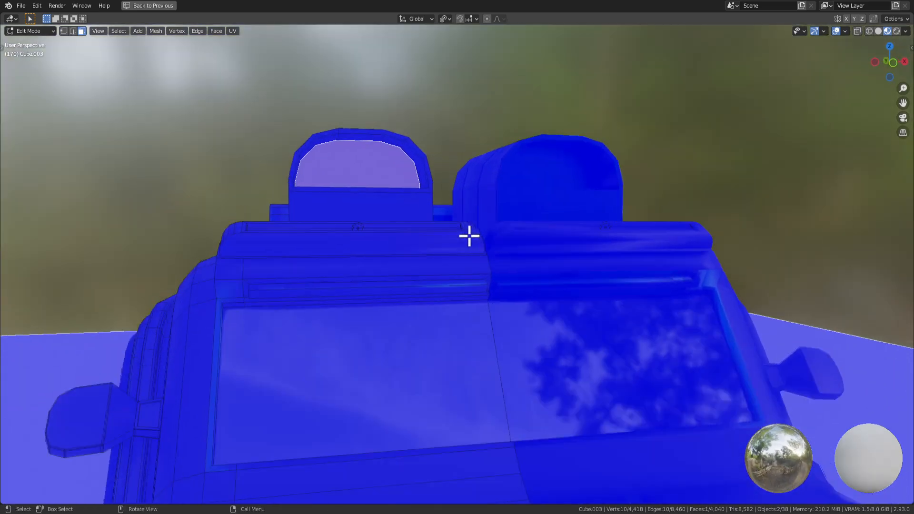
key(KP_Decimal)
Inset the cap face and extrude it outward about 0.905 m.
key(i)
click(588, 346)
middle_drag(581, 343, 597, 351)
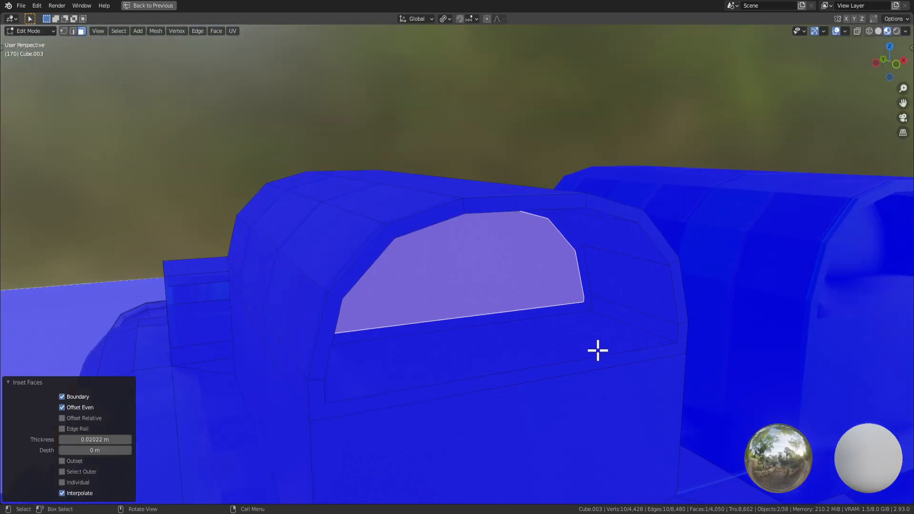
scroll(598, 351, down, 4)
key(e)
click(739, 420)
key(i)
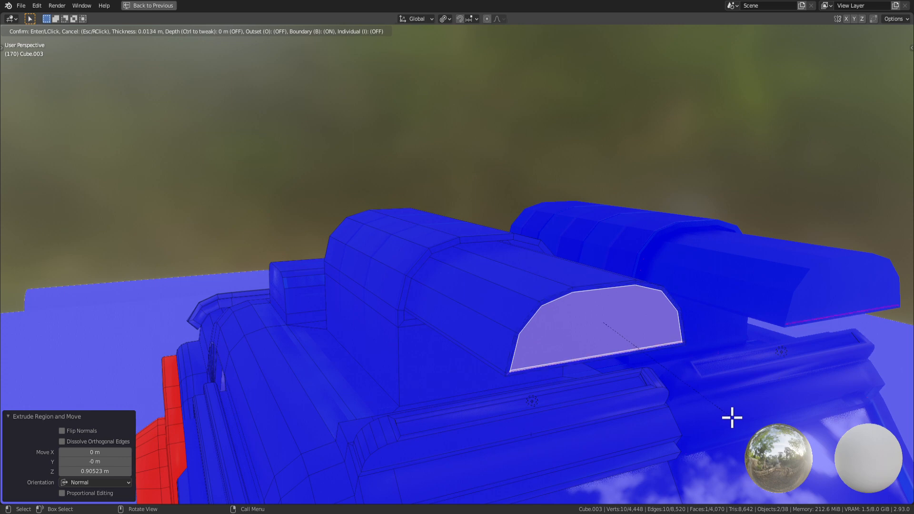
key(Escape)
Select the light box's large end face and frame it up close.
middle_drag(724, 414, 572, 307)
click(656, 241)
click(706, 228)
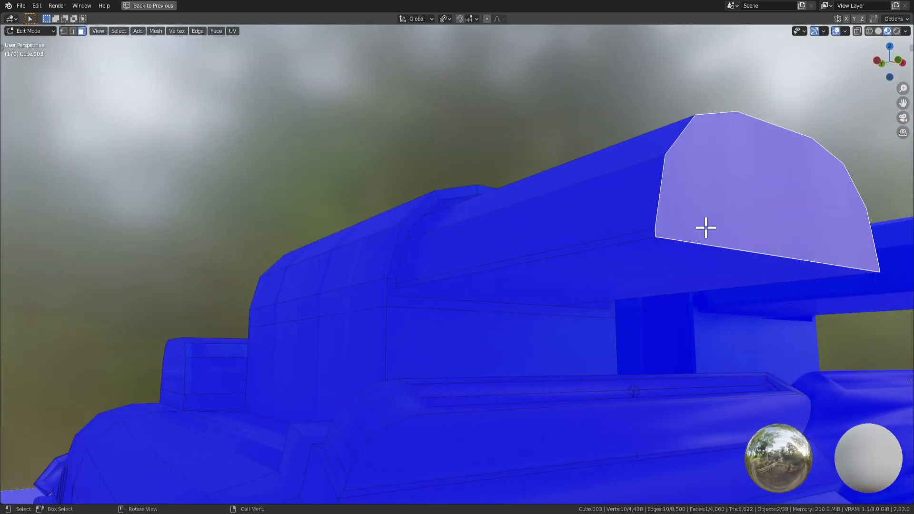
key(i)
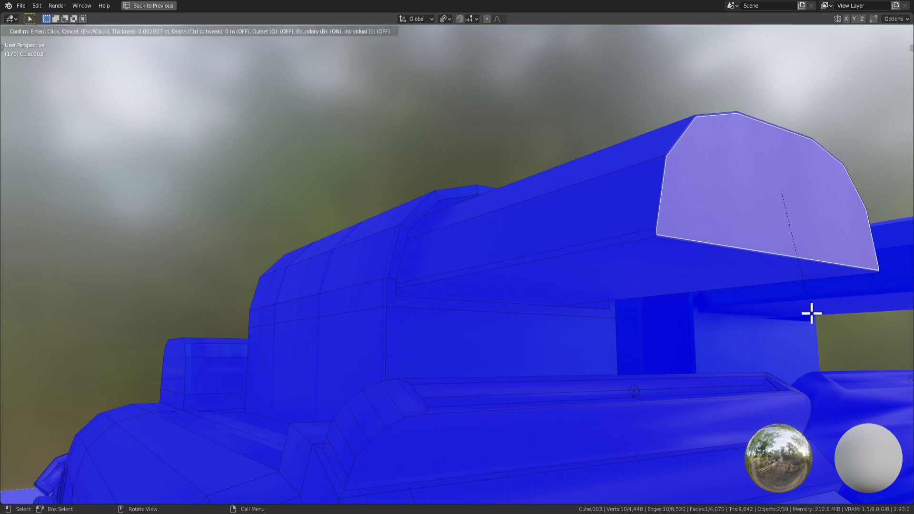
right_click(808, 311)
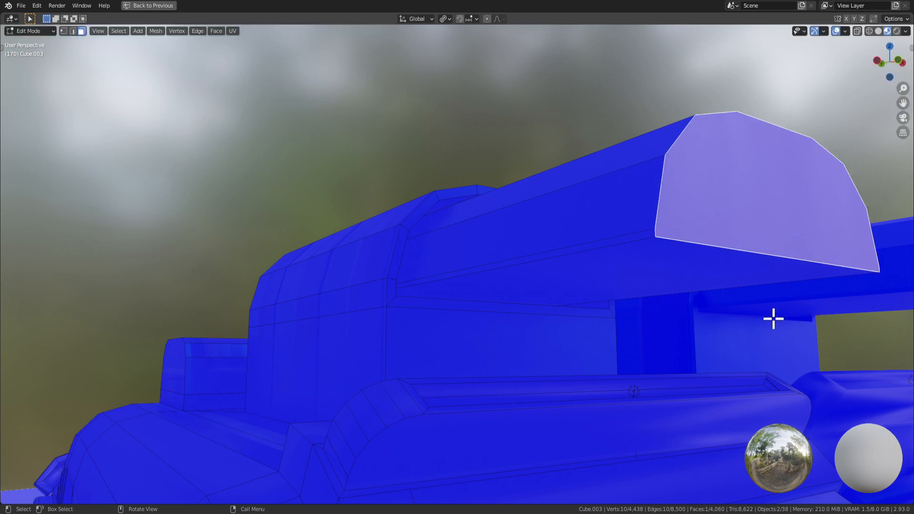
middle_drag(773, 318, 426, 310)
scroll(494, 347, up, 4)
Inset the end face by 0.003178 m, push it inward, shrink it, and return to Object Mode.
key(i)
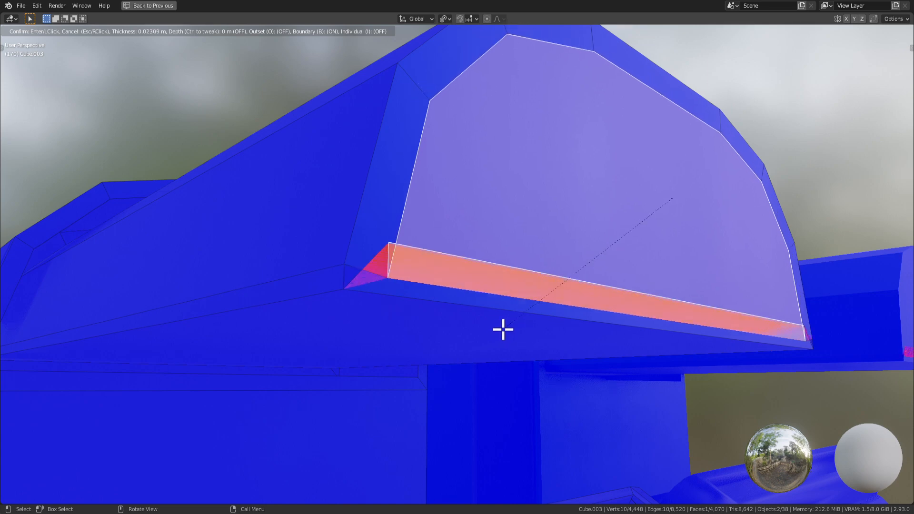
click(482, 346)
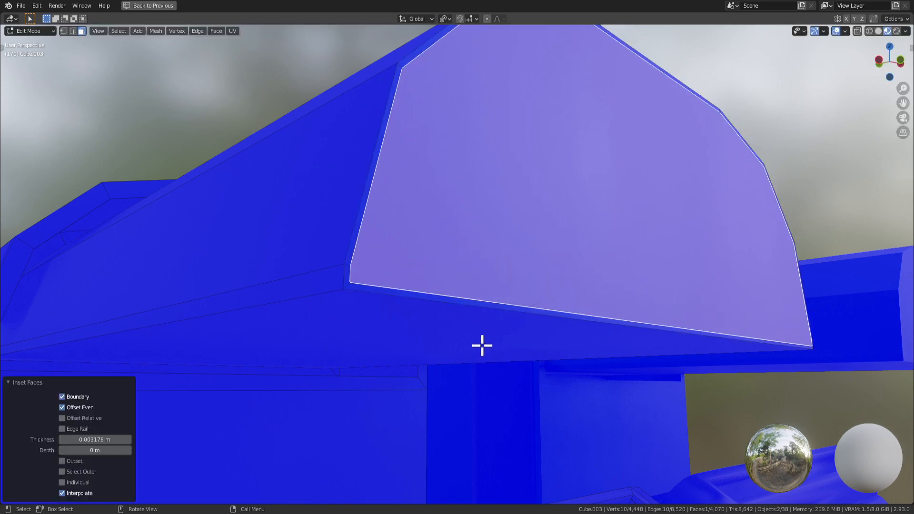
middle_drag(481, 345, 595, 347)
key(e)
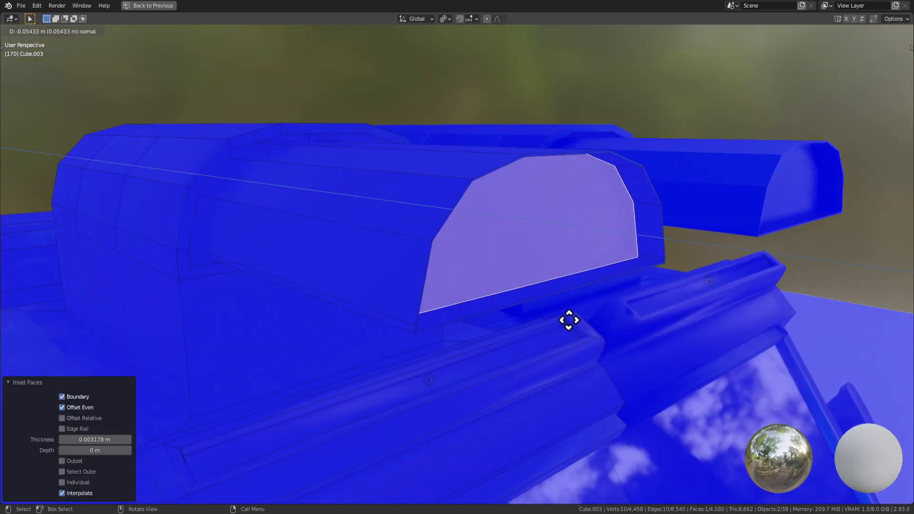
click(512, 291)
middle_drag(513, 292, 575, 313)
key(s)
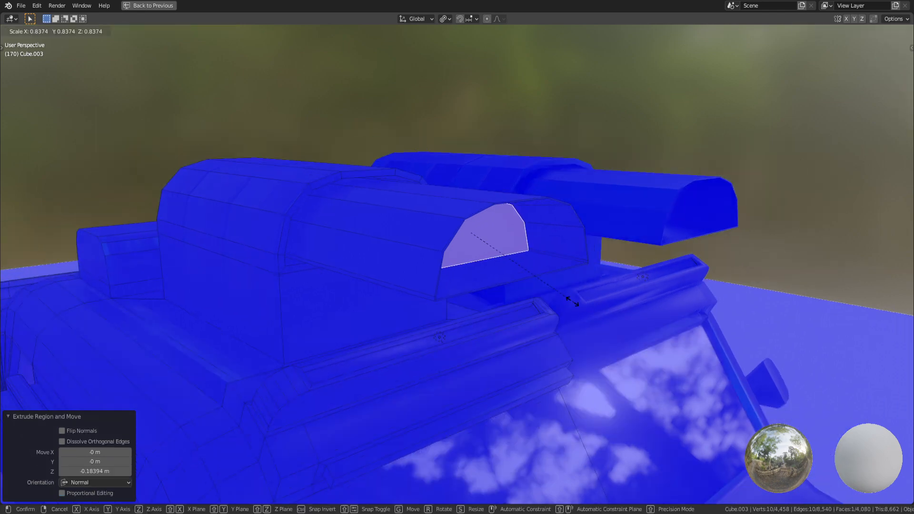
click(530, 278)
middle_drag(530, 279, 502, 346)
key(Tab)
scroll(234, 384, down, 5)
middle_drag(235, 383, 271, 370)
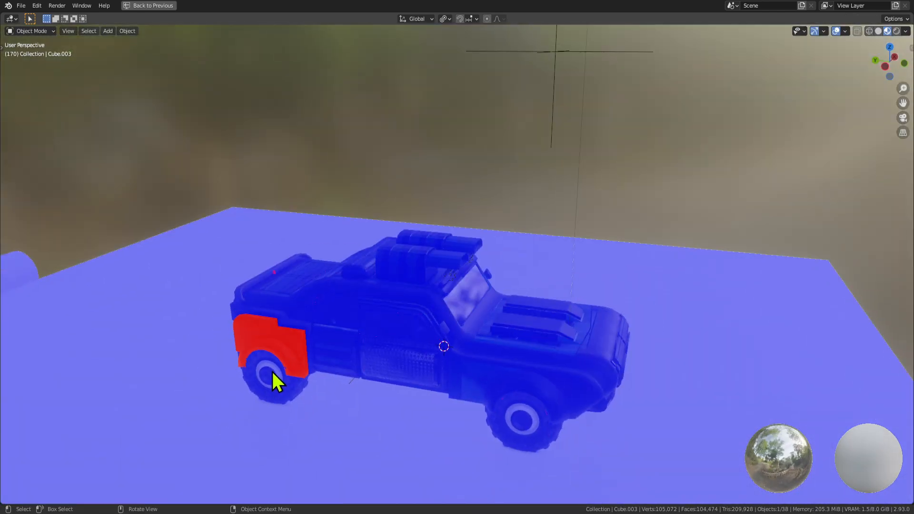
Enter Edit Mode on the body and select a small face on the rear wheel arch.
middle_drag(336, 370, 357, 377)
key(Tab)
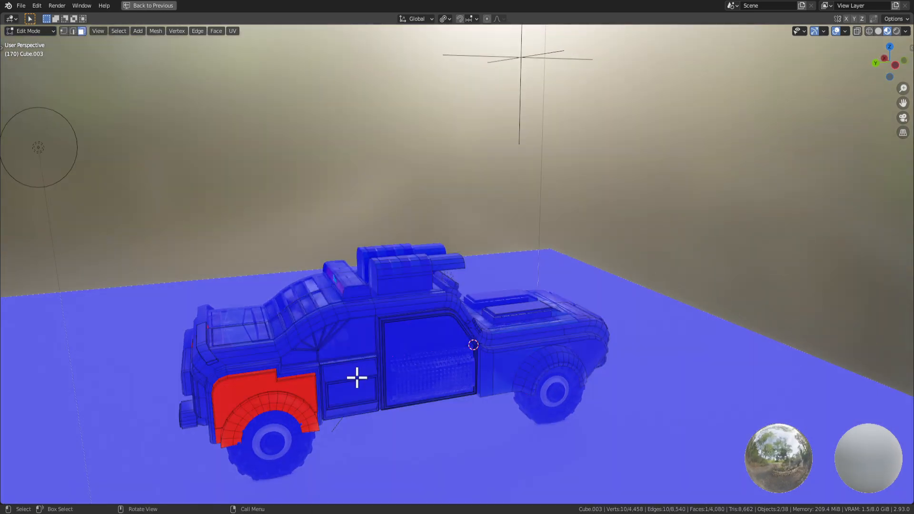
shift+middle_drag(289, 418, 408, 330)
scroll(381, 330, up, 3)
middle_drag(255, 370, 200, 306)
click(207, 298)
scroll(200, 306, up, 3)
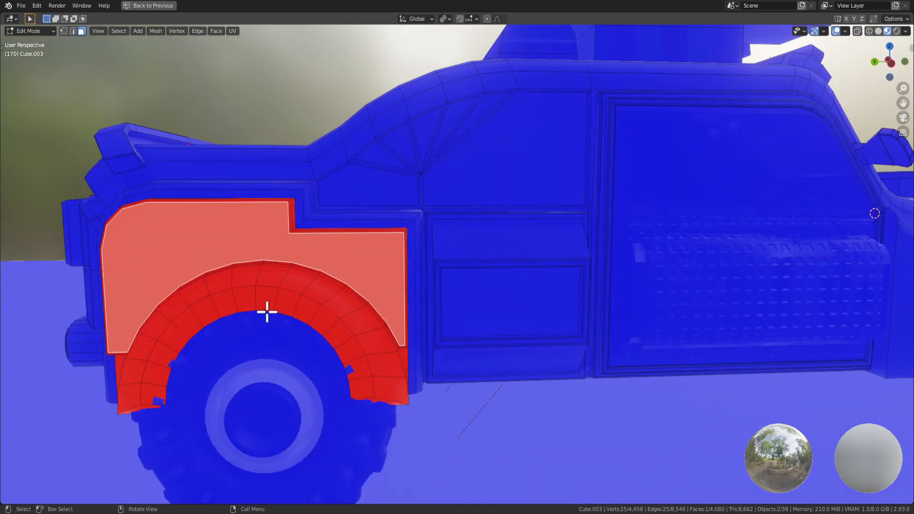
click(164, 372)
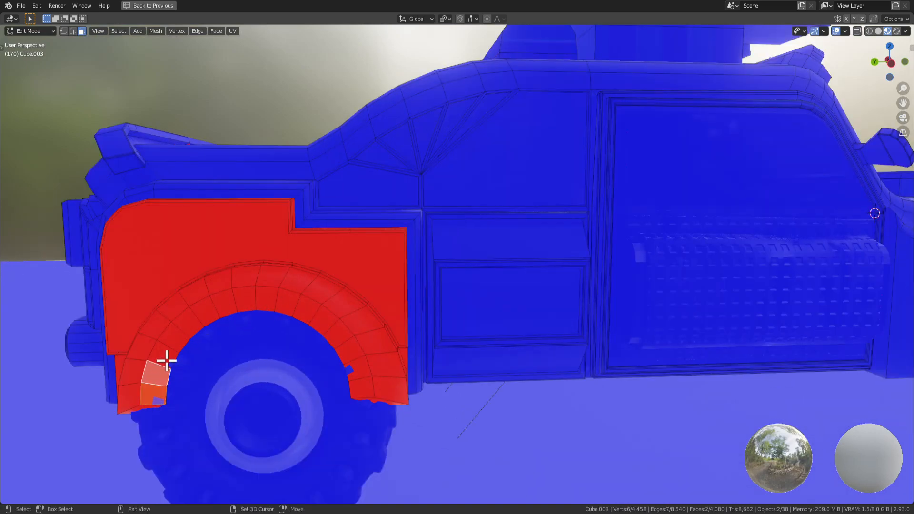
Grow the selection around the wheel-arch rings, then shrink it back one step.
key(ctrl+shift+KP_Add)
key(ctrl+shift+KP_Add)
key(ctrl+shift+KP_Add)
key(ctrl+shift+KP_Add)
key(ctrl+shift+KP_Add)
key(ctrl+shift+KP_Add)
key(ctrl+shift+KP_Add)
key(ctrl+shift+KP_Add)
key(ctrl+shift+KP_Add)
key(ctrl+shift+KP_Add)
key(ctrl+shift+KP_Add)
key(ctrl+shift+KP_Add)
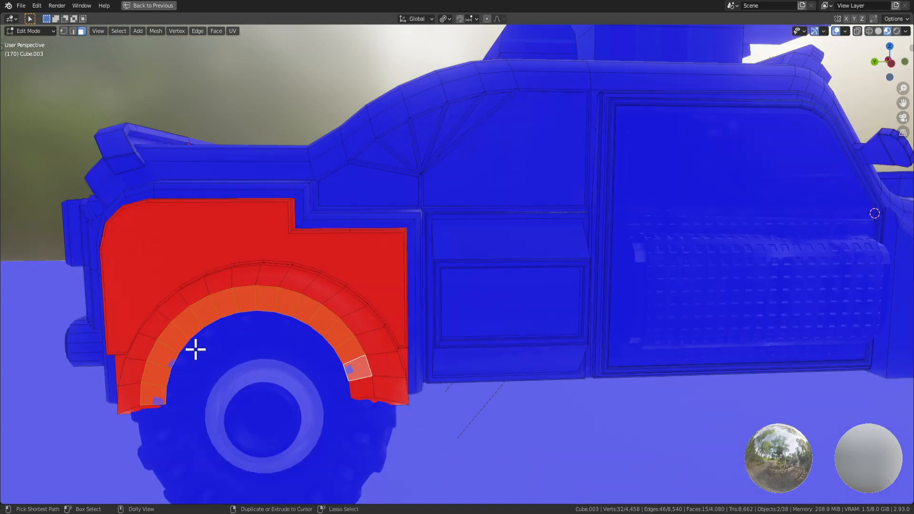
key(ctrl+KP_Add)
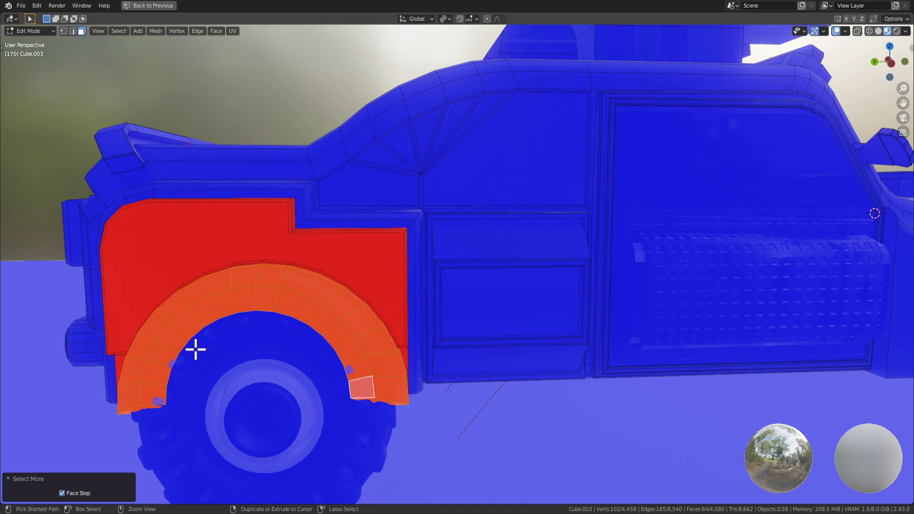
key(ctrl+KP_Add)
key(ctrl+KP_Subtract)
mouse_move(196, 349)
middle_down()
mouse_move(228, 319)
mouse_move(194, 304)
mouse_move(292, 303)
middle_up()
Circle-select the main fender faces into the selection.
key(c)
drag(301, 288, 302, 319)
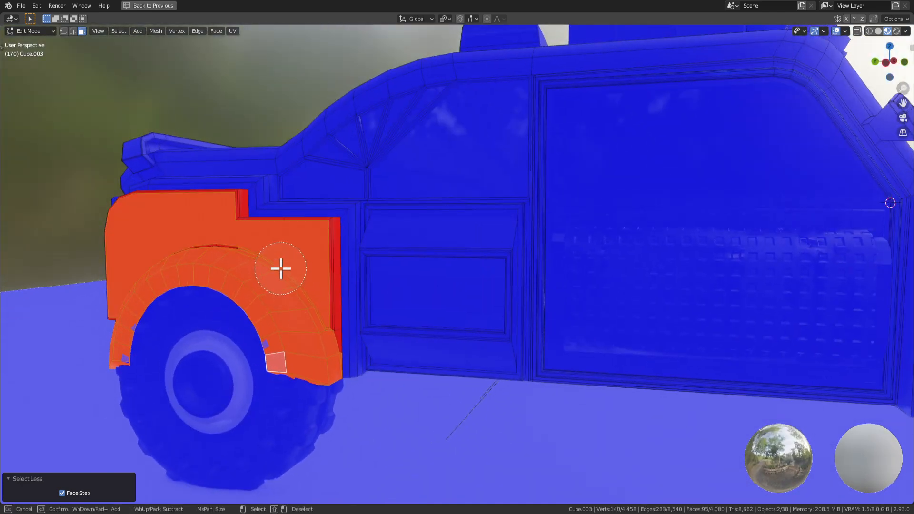
middle_drag(219, 259, 326, 263)
drag(327, 263, 303, 294)
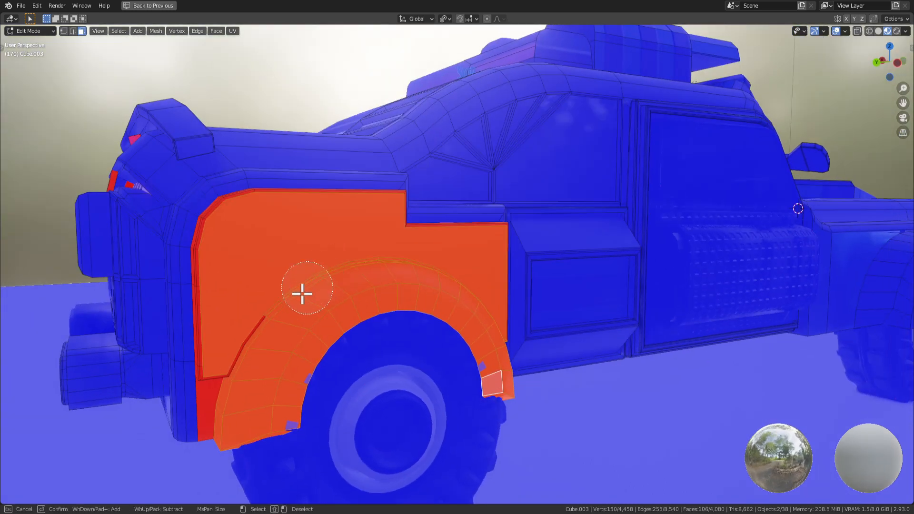
middle_drag(246, 369, 289, 360)
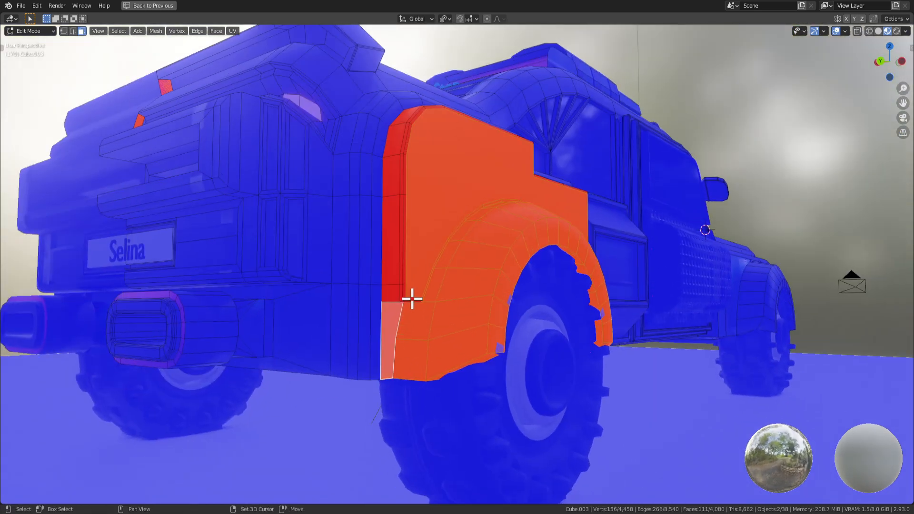
Circle-select the fender's rear column and top edge faces to complete the panel.
key(c)
drag(407, 298, 418, 195)
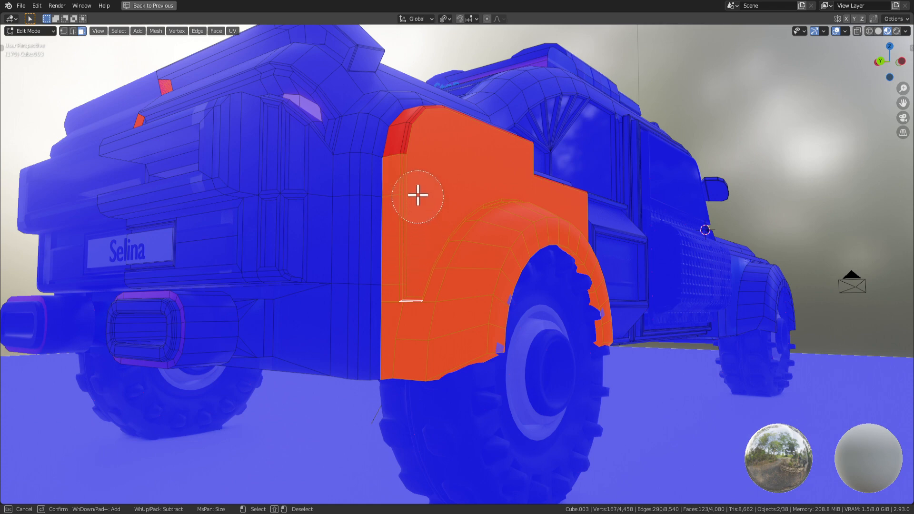
middle_drag(486, 186, 305, 238)
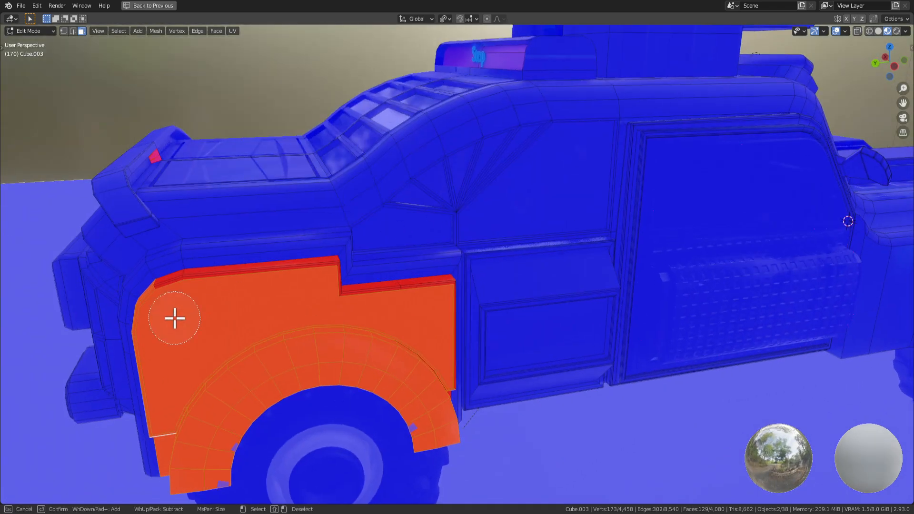
drag(170, 304, 227, 298)
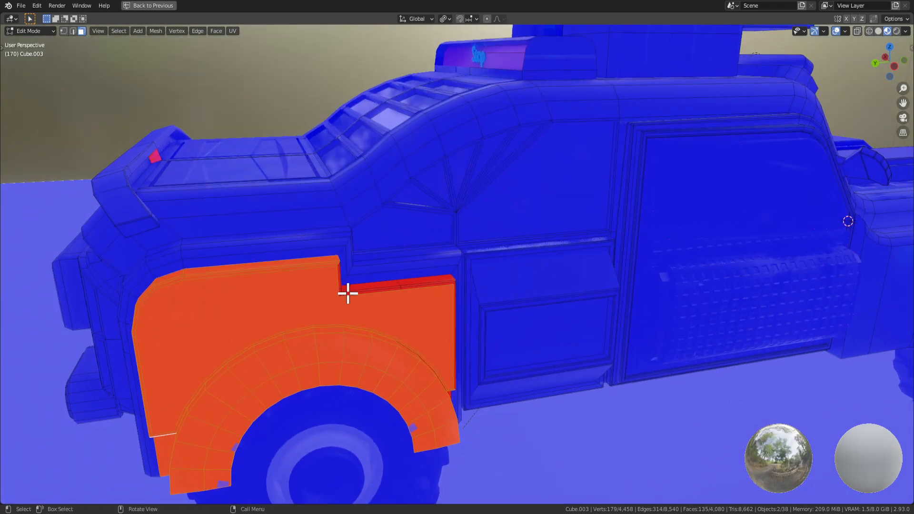
middle_drag(348, 292, 319, 313)
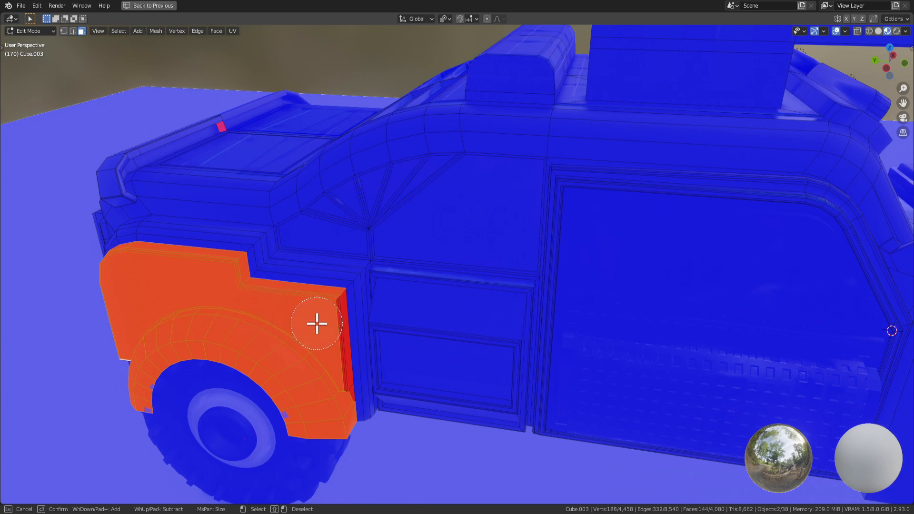
right_click(316, 374)
middle_drag(315, 392, 312, 355)
scroll(315, 357, up, 3)
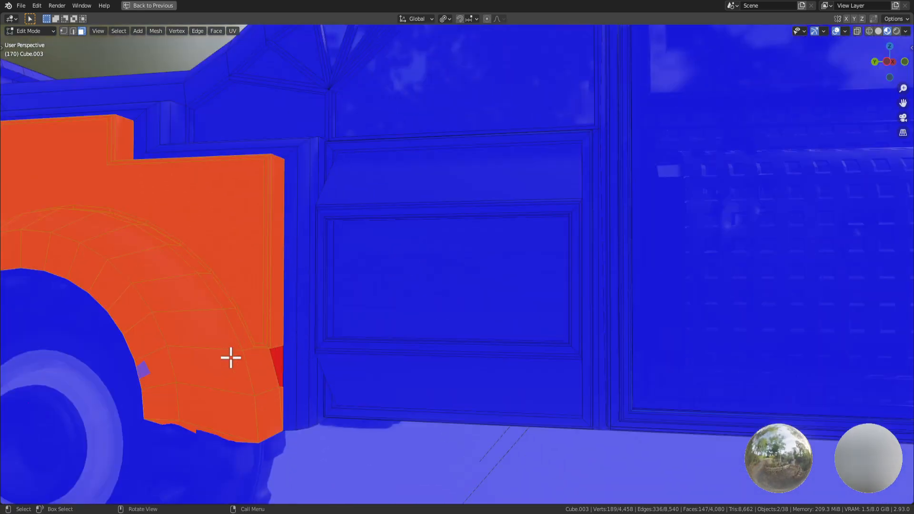
key(c)
right_click(253, 372)
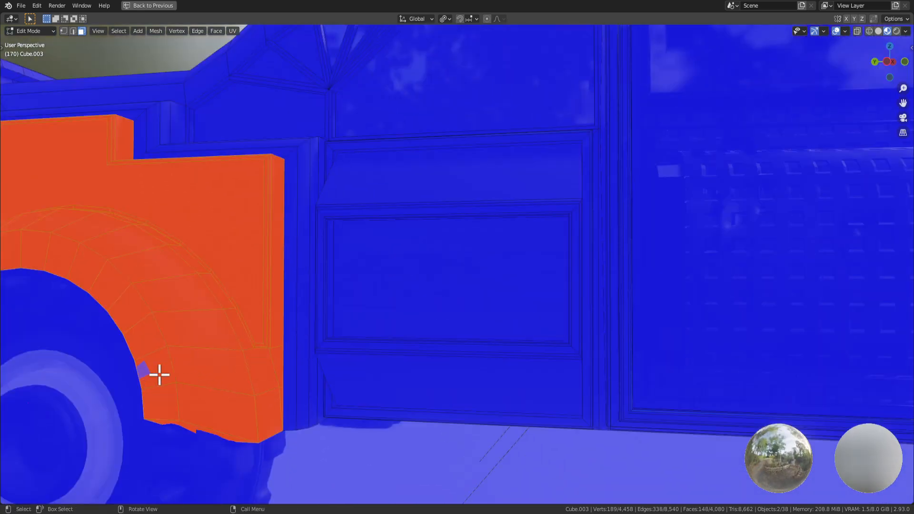
middle_drag(160, 374, 238, 361)
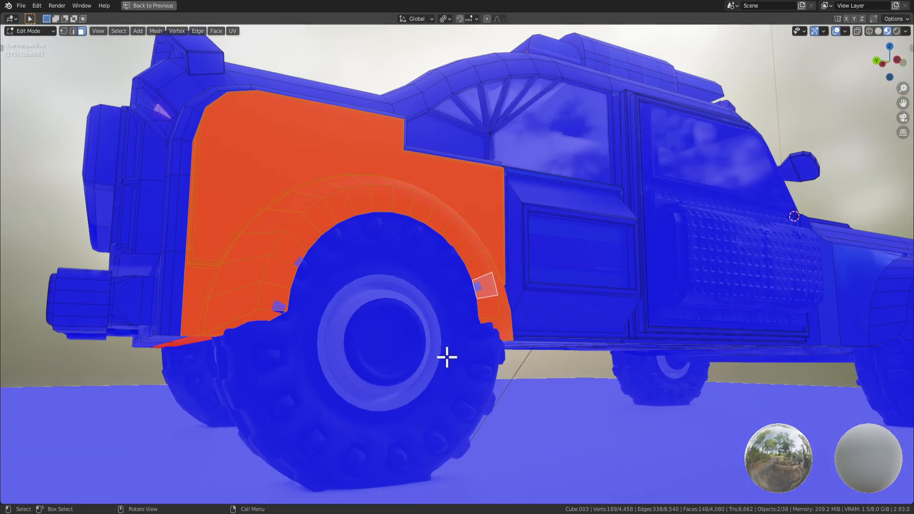
Select the truck body in Edit Mode and flip the normals of its selected faces with Alt+N.
key(Tab)
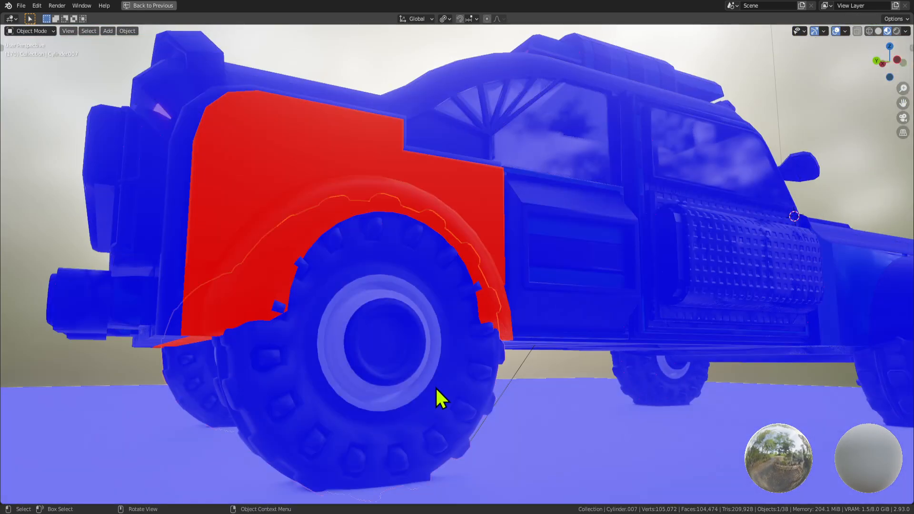
middle_drag(433, 387, 447, 338)
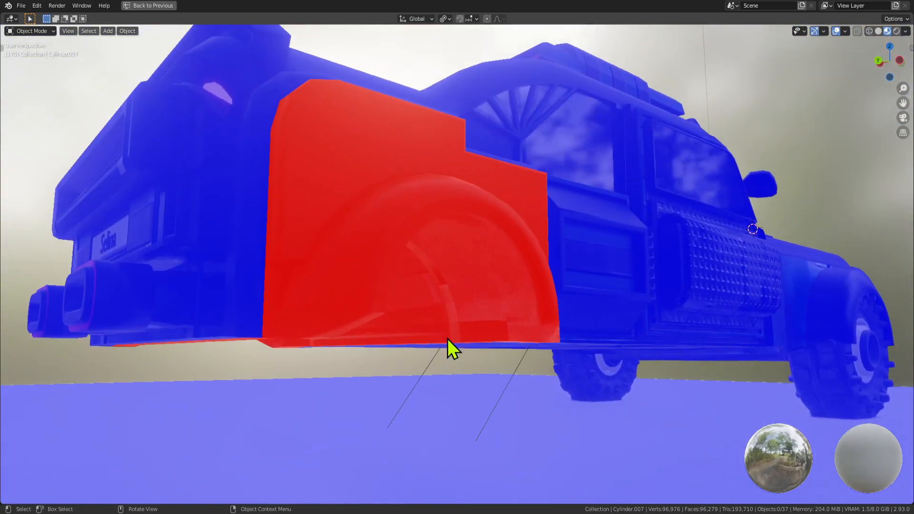
click(496, 309)
middle_drag(496, 309, 455, 348)
key(Tab)
key(Tab)
key(Tab)
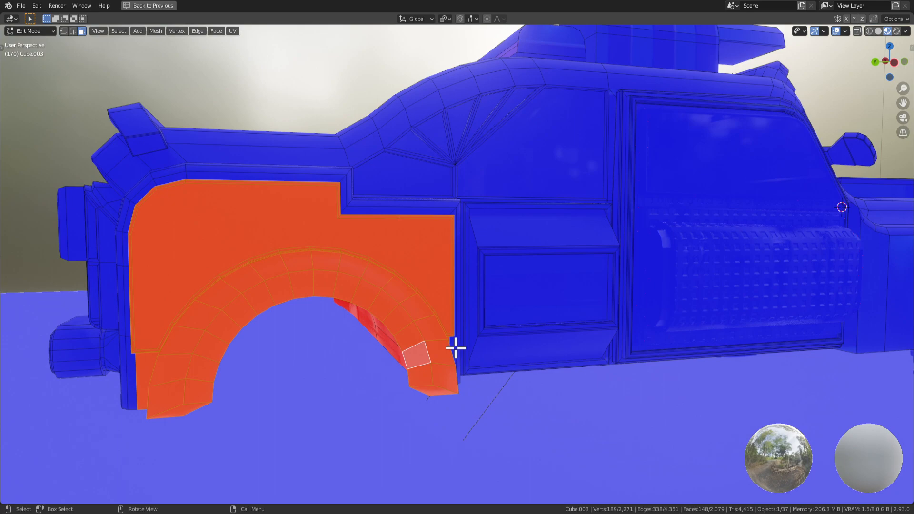
key(alt+n)
click(411, 333)
Hide the red ground plane and go back into editing the truck body mesh.
key(Tab)
middle_drag(411, 333, 445, 292)
key(Tab)
scroll(396, 323, down, 1)
key(Tab)
scroll(446, 424, down, 1)
key(h)
click(418, 309)
key(Tab)
Select the wheel-arch strip face loop and paint two more arch faces into the selection.
click(441, 306)
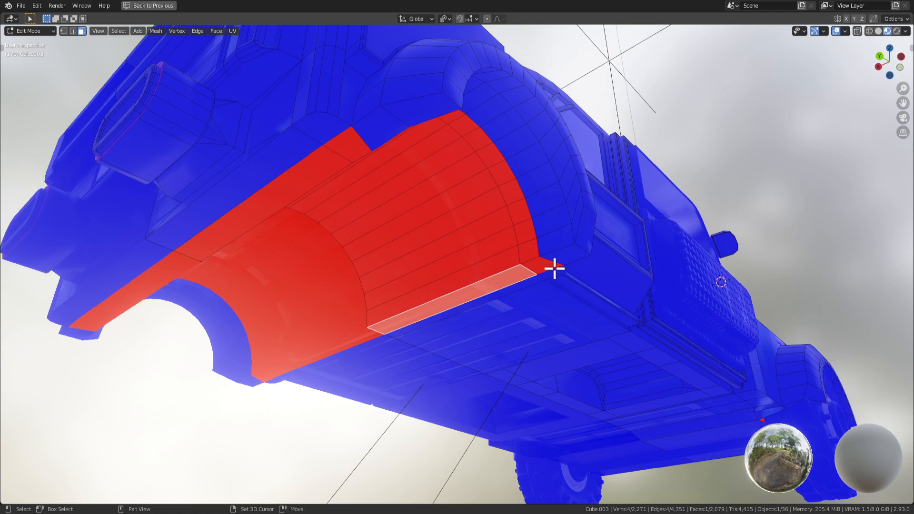
shift+click(468, 297)
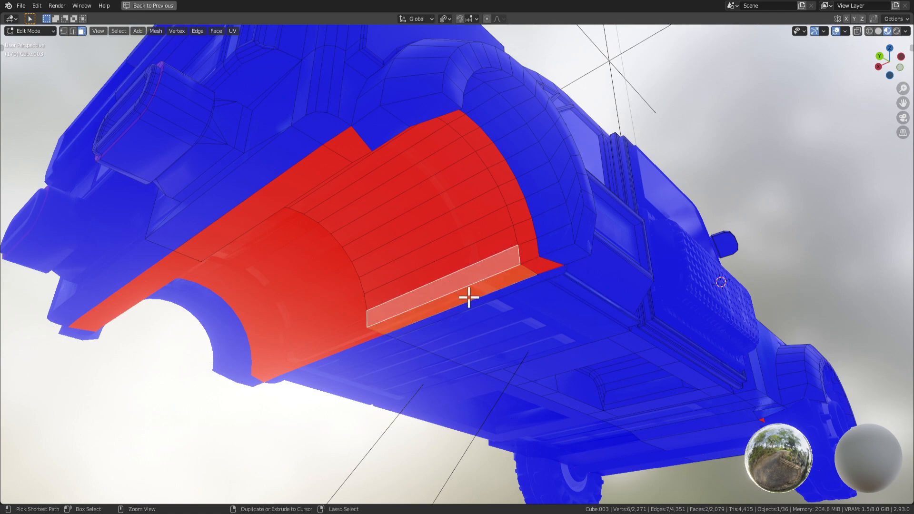
alt+click(469, 298)
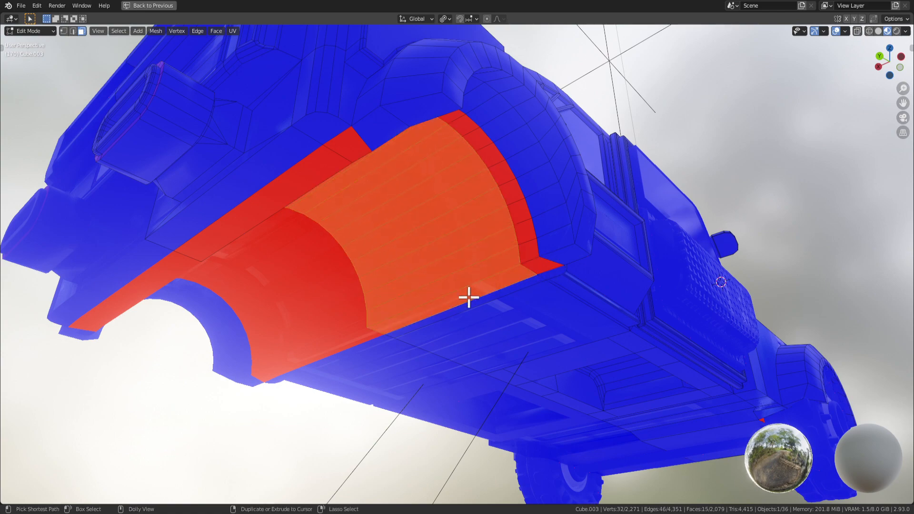
middle_drag(407, 224, 308, 241)
key(c)
click(217, 312)
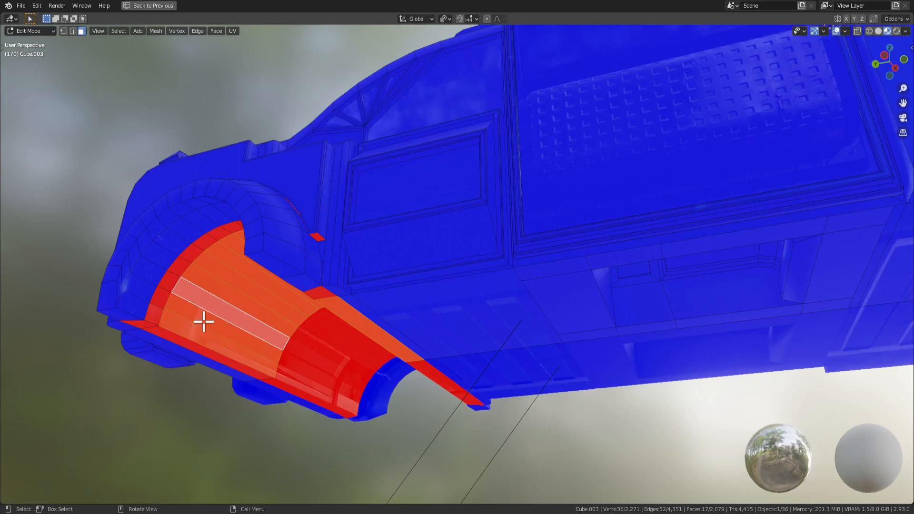
Add the arch's top band faces, excluding the thin strip, and flip their normals.
middle_drag(204, 332, 251, 312)
key(c)
click(409, 206)
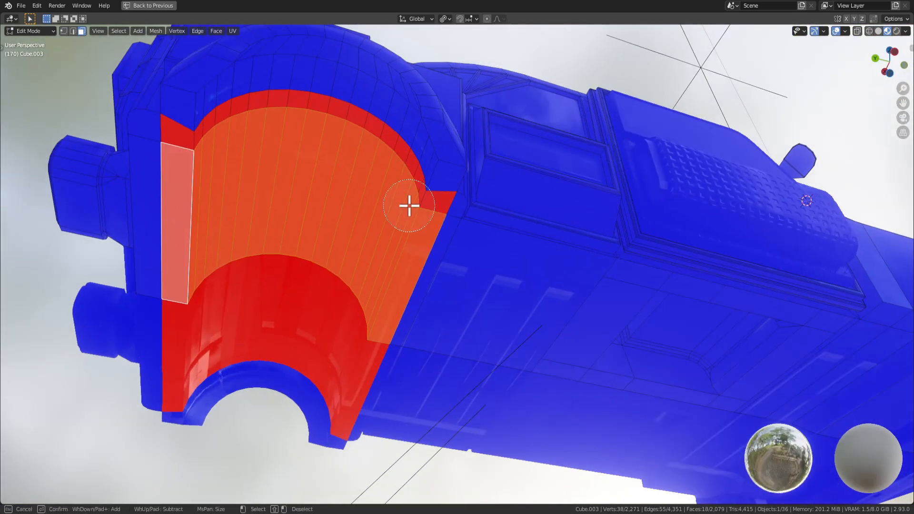
mouse_move(351, 149)
mouse_down()
mouse_move(296, 129)
mouse_move(230, 141)
mouse_move(210, 168)
mouse_up()
shift+click(199, 100)
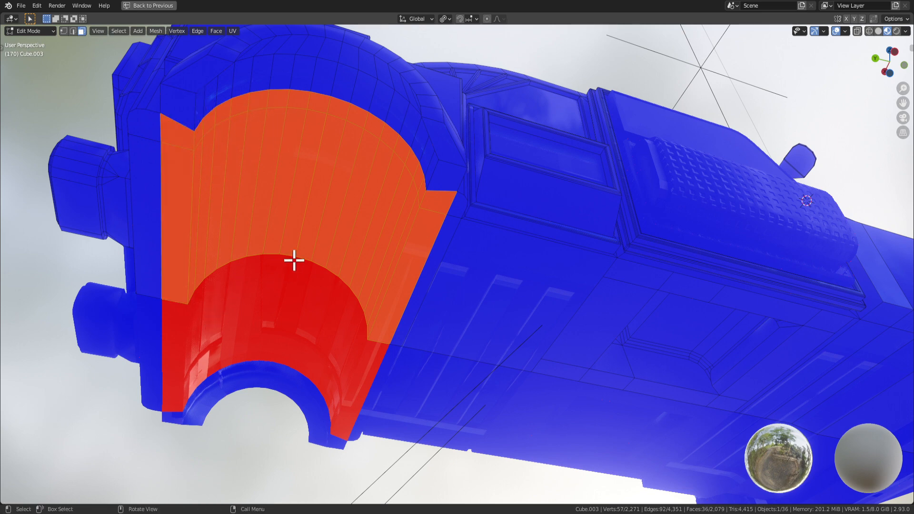
key(alt+n)
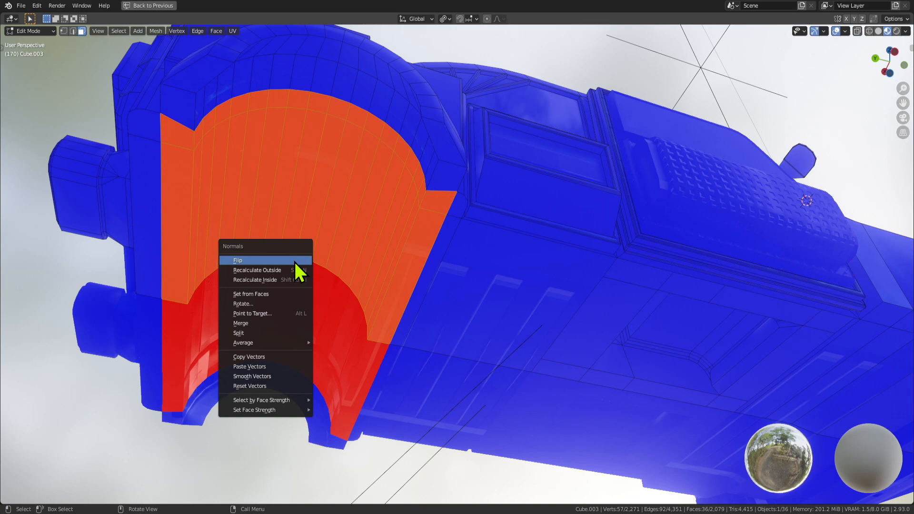
click(295, 262)
Check the car from the side, then select a single wheel-arch face in Edit Mode.
key(Tab)
middle_drag(284, 257, 378, 259)
scroll(344, 279, up, 3)
key(Tab)
click(336, 231)
middle_drag(337, 230, 362, 269)
key(ctrl+KP_Add)
key(ctrl+z)
scroll(328, 398, down, 5)
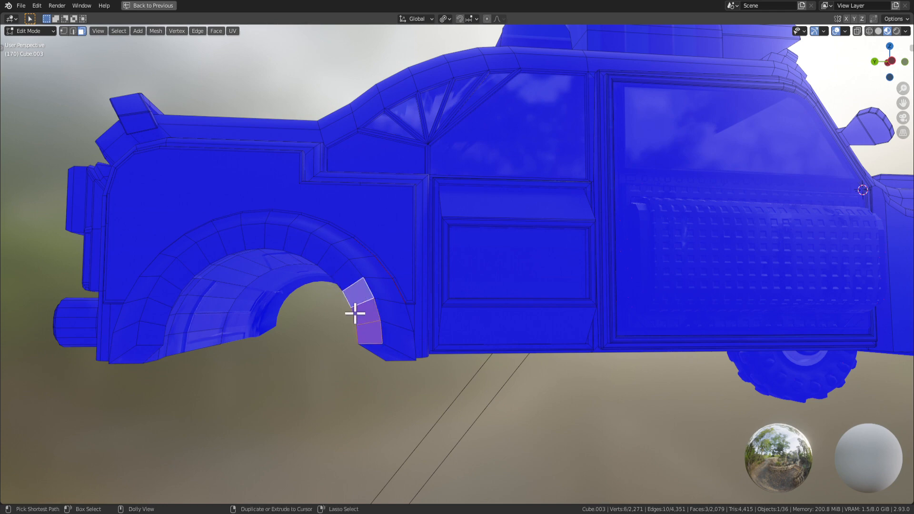
Select the ring of faces around the wheel arch and hide it.
key(ctrl+shift+KP_Add)
key(ctrl+shift+KP_Add)
key(ctrl+shift+KP_Add)
key(ctrl+shift+KP_Add)
key(ctrl+shift+KP_Add)
key(ctrl+shift+KP_Add)
key(ctrl+shift+KP_Add)
key(ctrl+shift+KP_Add)
key(ctrl+shift+KP_Add)
key(ctrl+shift+KP_Add)
key(ctrl+shift+KP_Add)
key(ctrl+shift+KP_Add)
key(ctrl+shift+KP_Add)
key(ctrl+shift+KP_Add)
key(ctrl+KP_Subtract)
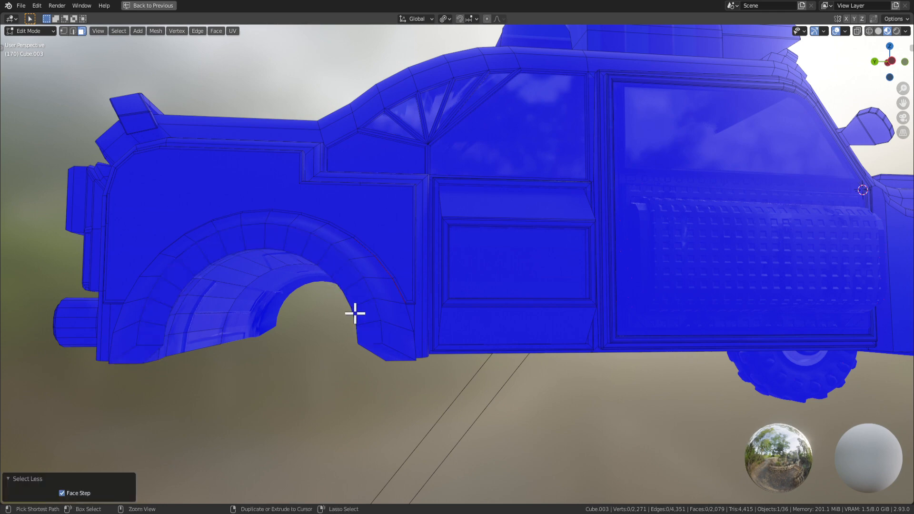
key(ctrl+z)
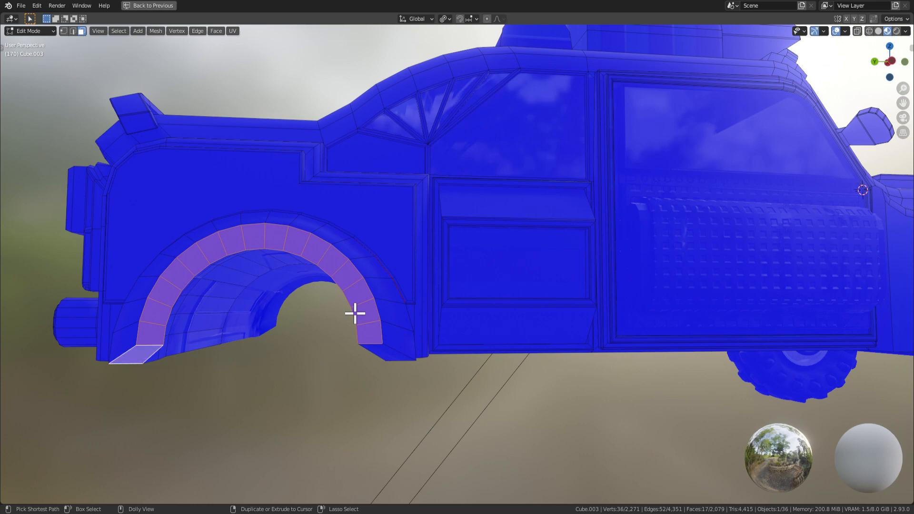
key(ctrl+KP_Add)
key(h)
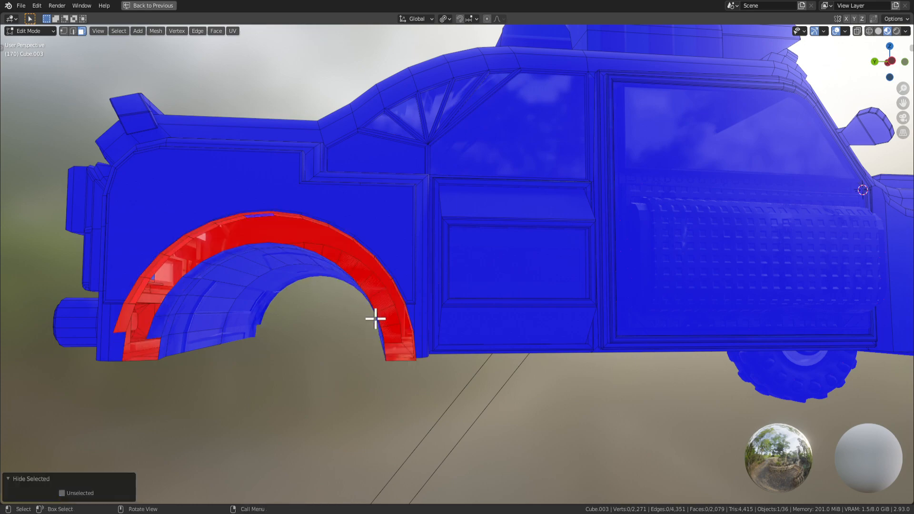
Select the outer arch ring faces behind the arch and hide them as well.
middle_drag(375, 316, 457, 312)
scroll(521, 299, up, 5)
click(536, 288)
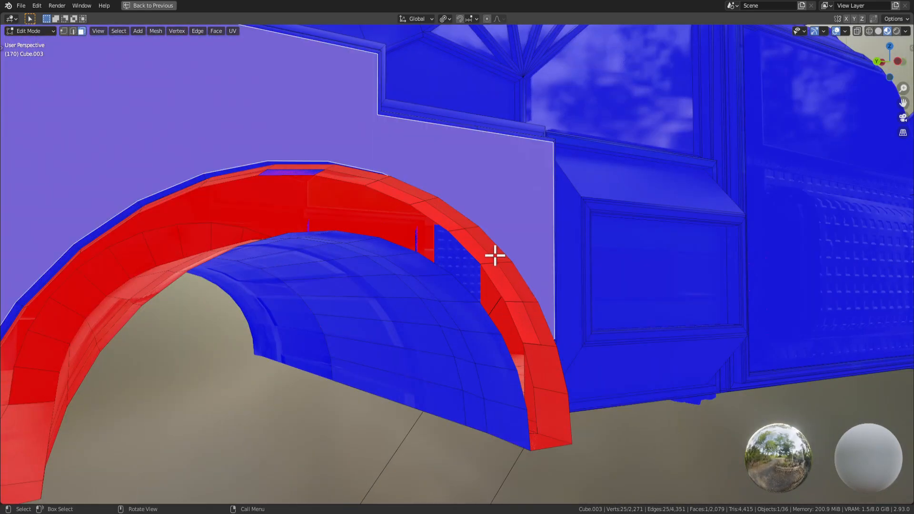
middle_drag(494, 255, 475, 242)
key(shift+ctrl+KP_Add)
key(shift+ctrl+KP_Add)
key(shift+ctrl+KP_Add)
key(shift+ctrl+KP_Add)
key(shift+ctrl+KP_Add)
key(shift+ctrl+KP_Add)
key(shift+ctrl+KP_Add)
key(shift+ctrl+KP_Add)
key(shift+ctrl+KP_Add)
key(shift+ctrl+KP_Add)
key(shift+ctrl+KP_Add)
key(shift+ctrl+KP_Add)
key(shift+ctrl+KP_Add)
key(shift+ctrl+KP_Add)
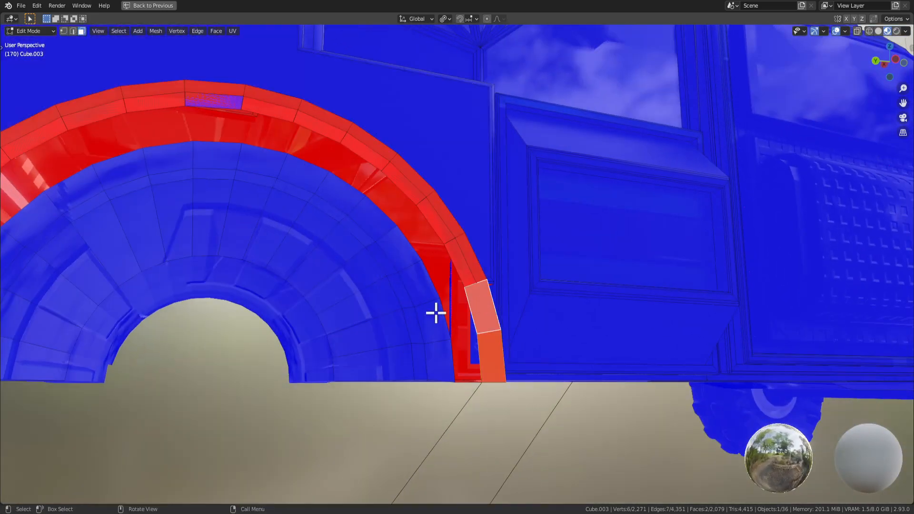
scroll(491, 285, down, 5)
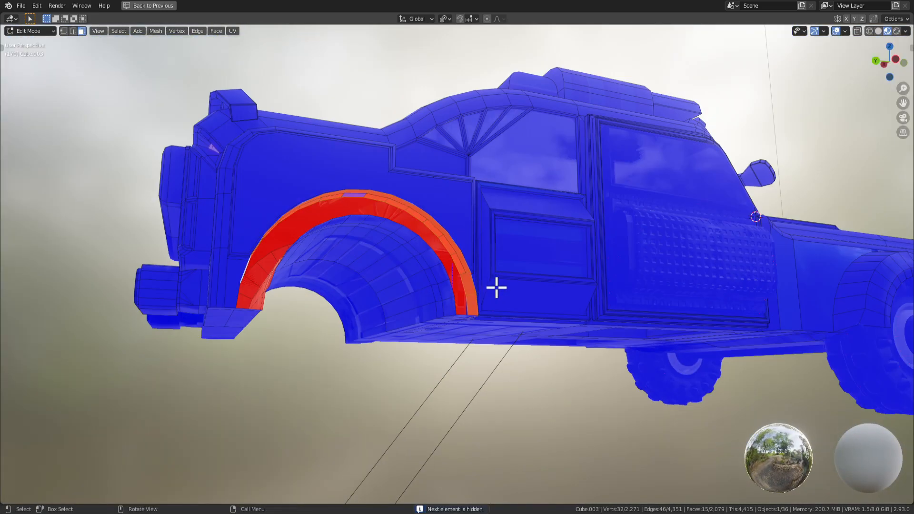
middle_drag(496, 287, 555, 251)
key(h)
Select the red arch rim faces, including the bottom flange and the faces above it.
scroll(494, 293, up, 4)
click(567, 280)
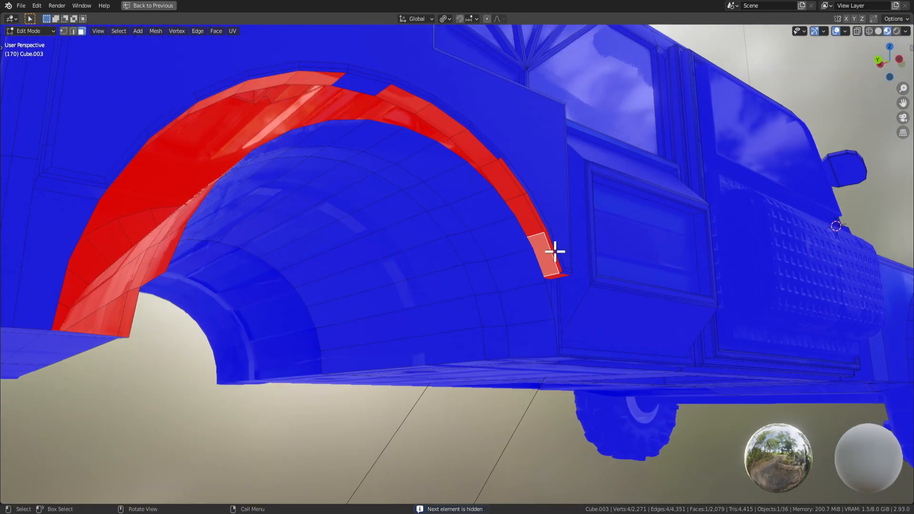
key(KP_Decimal)
scroll(600, 399, down, 3)
middle_drag(600, 399, 563, 324)
click(553, 348)
shift+click(497, 304)
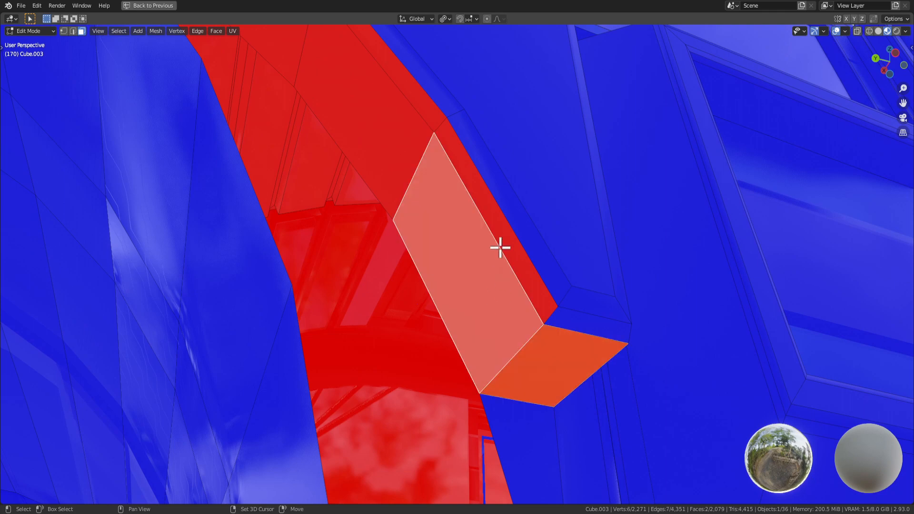
shift+click(398, 145)
Flip the normals of the selected arch rim faces.
scroll(402, 161, down, 5)
middle_drag(390, 189, 387, 206)
scroll(395, 220, down, 4)
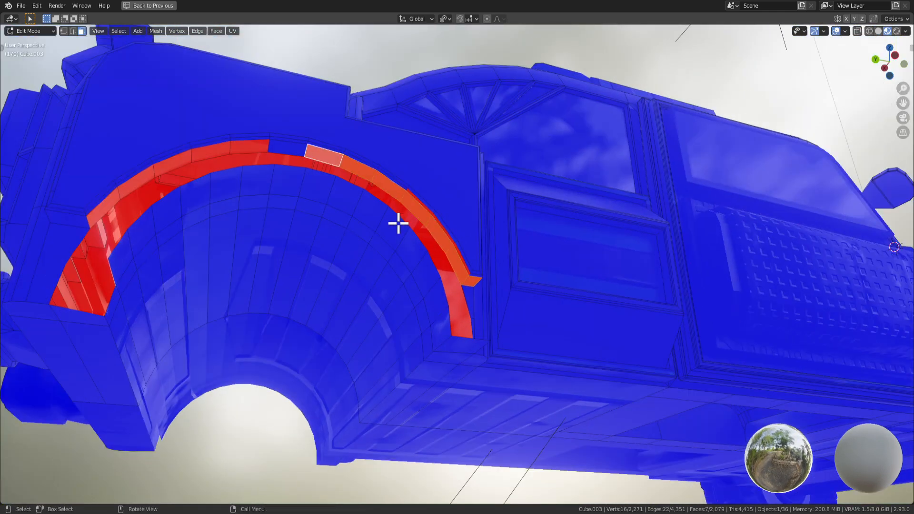
right_click(398, 223)
click(398, 223)
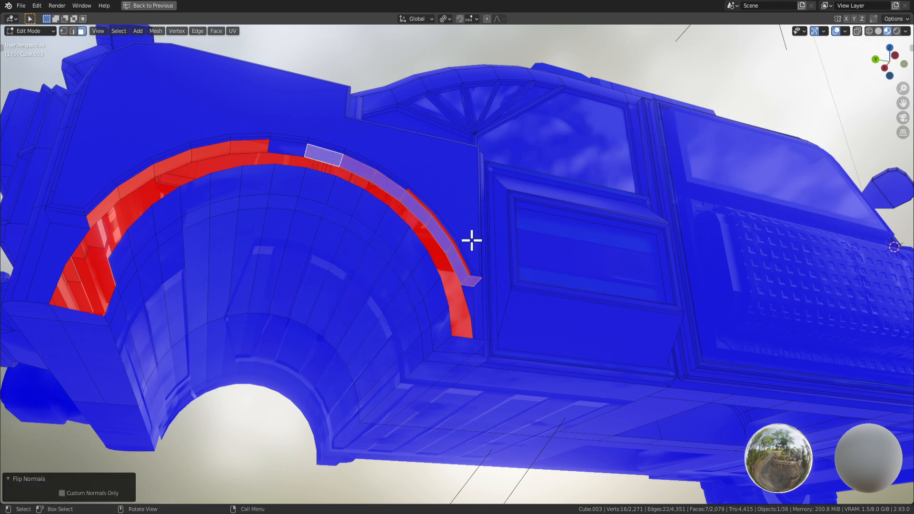
Flip the normals of the arch-top face, then select one remaining red face.
click(239, 155)
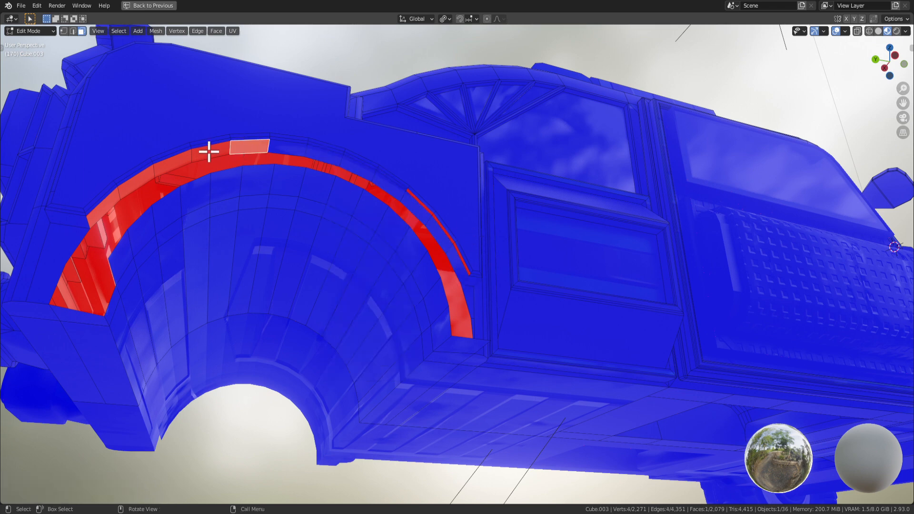
right_click(184, 157)
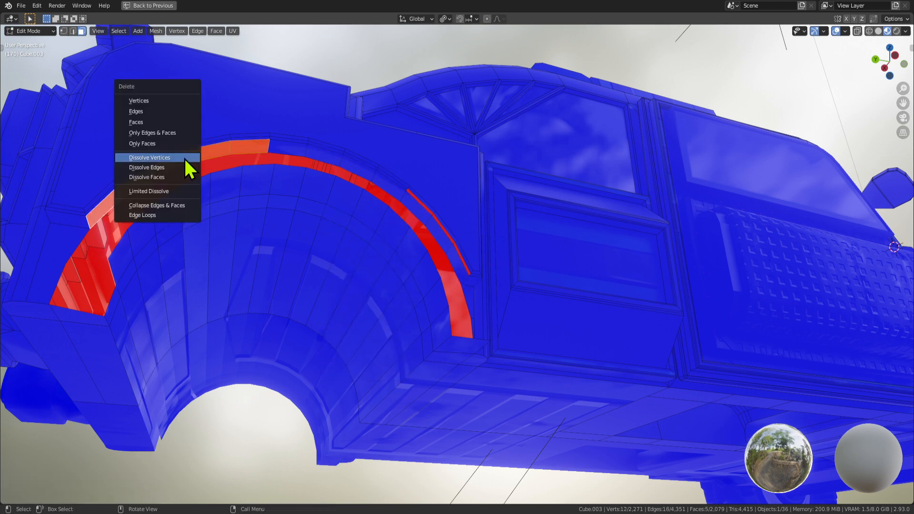
click(476, 207)
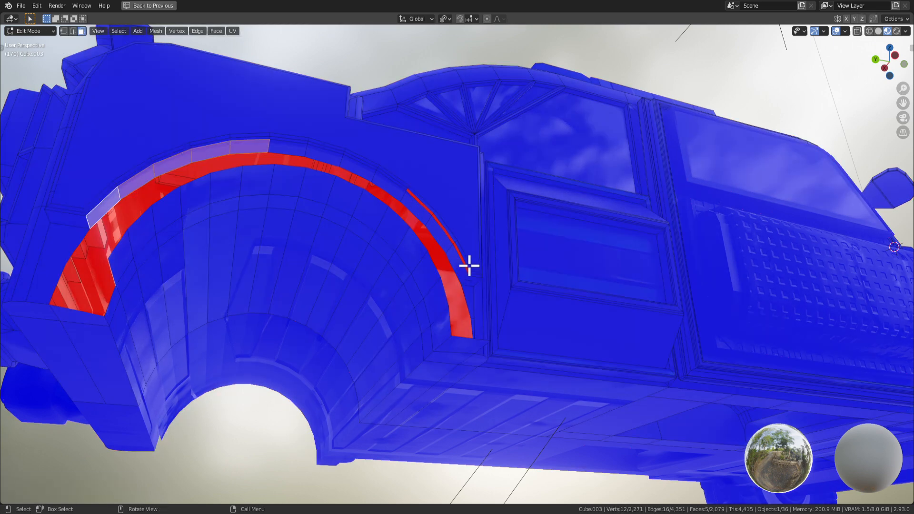
click(461, 265)
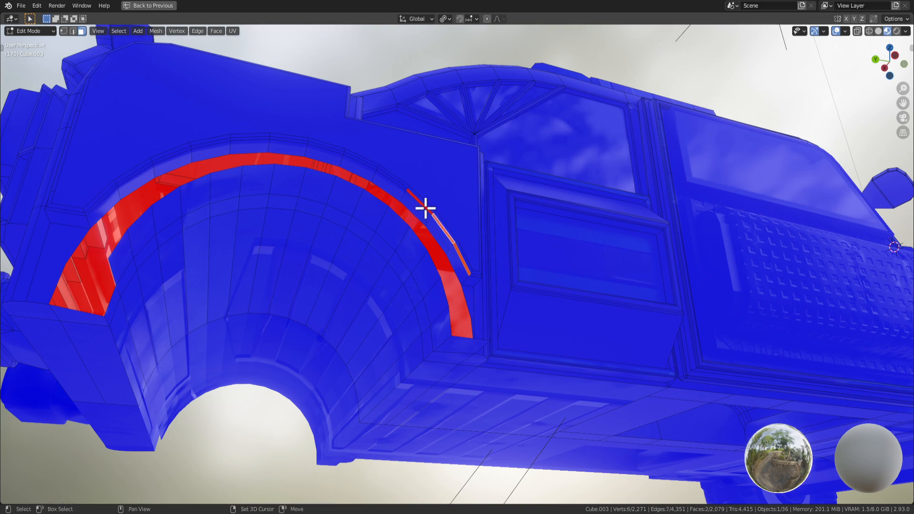
right_click(465, 239)
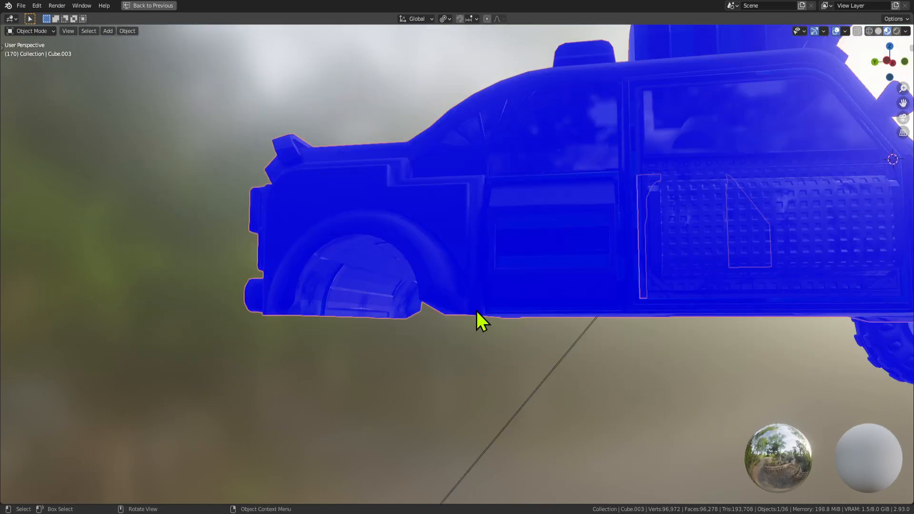
Inspect the flipped arch face, then unhide the ground plane and front wheel with Alt+H.
middle_drag(478, 310, 641, 352)
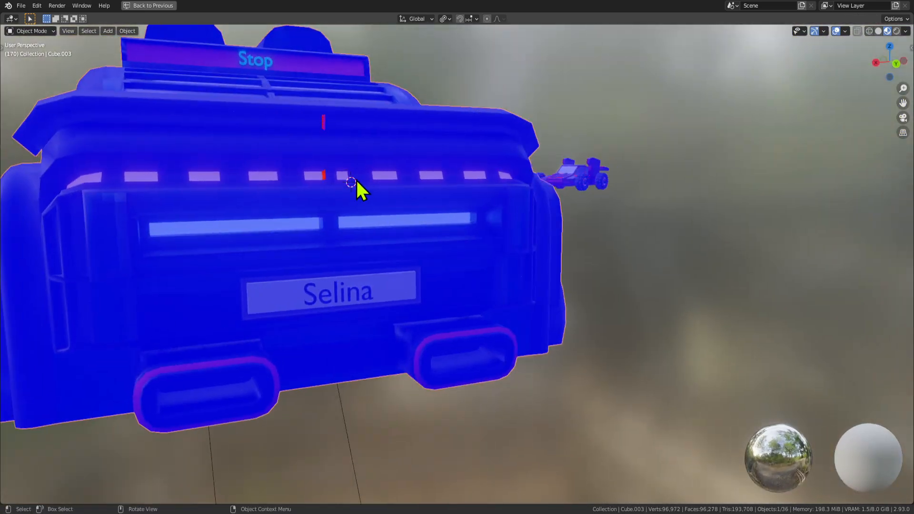
key(Tab)
middle_drag(346, 183, 455, 223)
key(KP_Decimal)
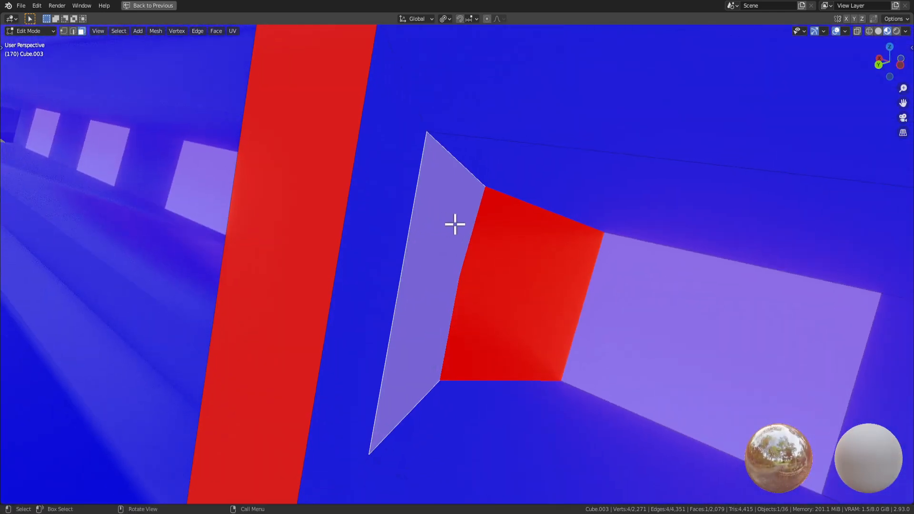
scroll(490, 266, down, 10)
middle_drag(432, 261, 643, 290)
key(Tab)
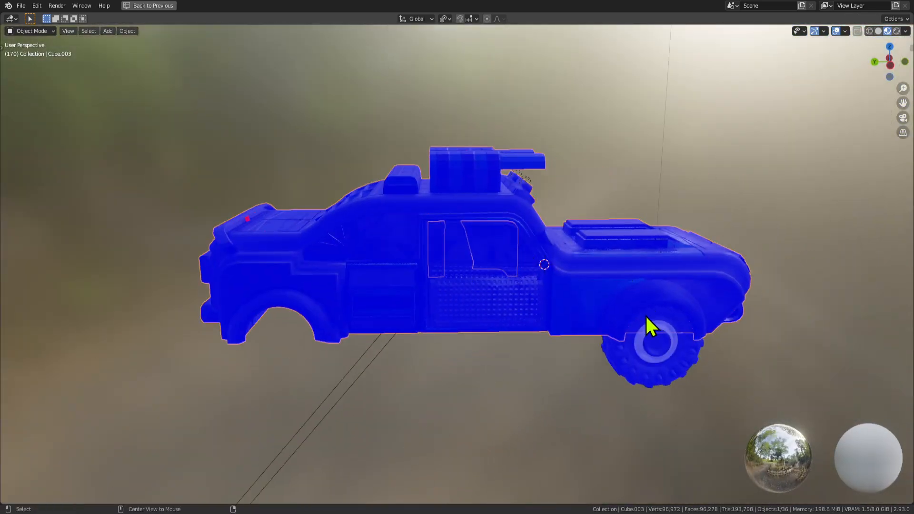
key(alt+h)
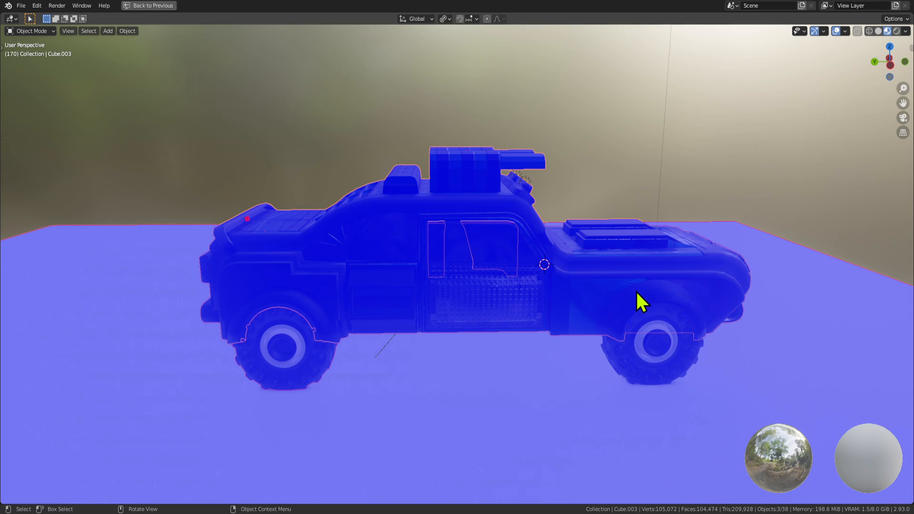
key(ctrl+space)
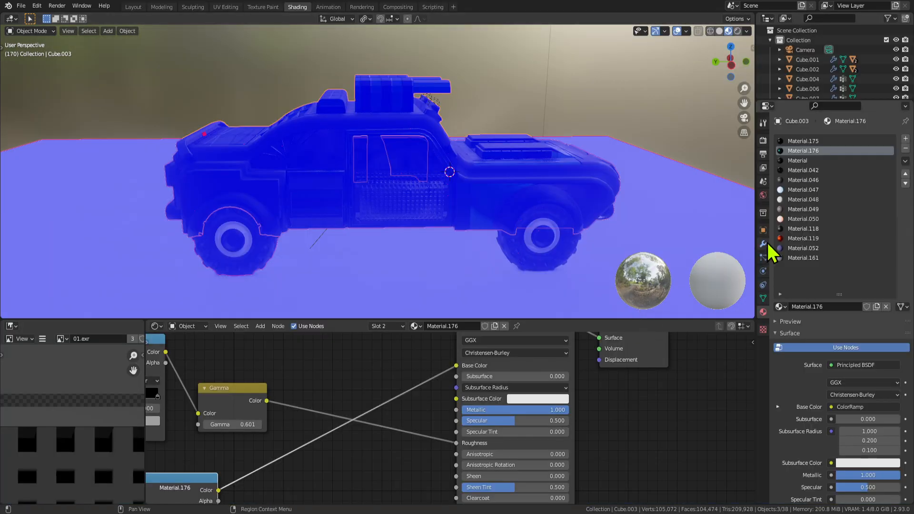
Turn off the Face Orientation overlay so the truck shows its real materials.
click(687, 32)
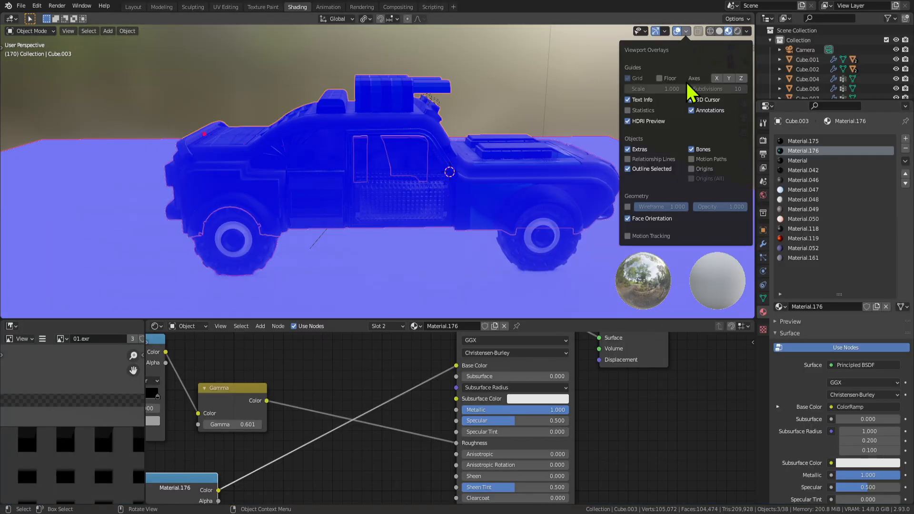
click(628, 218)
scroll(459, 235, down, 3)
middle_drag(459, 234, 408, 204)
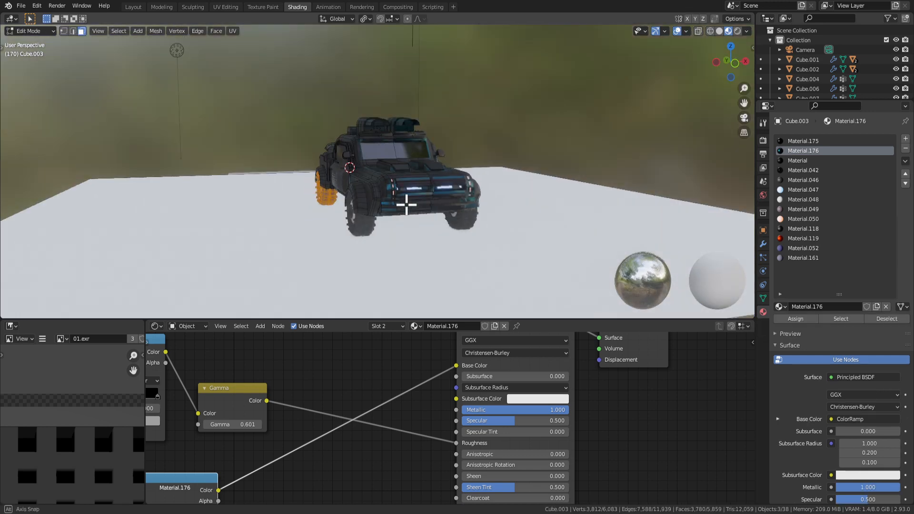
click(555, 213)
middle_drag(555, 213, 478, 226)
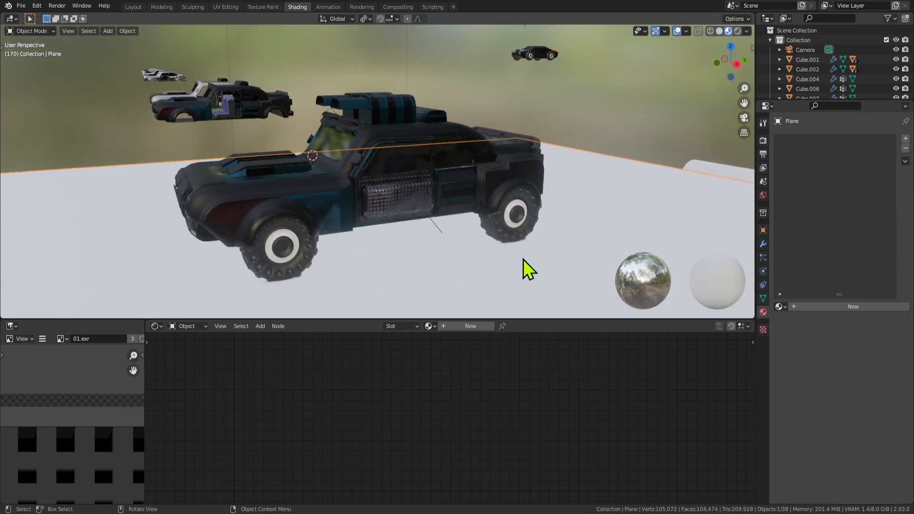
middle_drag(525, 265, 604, 255)
Maximize the 3D view and save the project as Car Selina5.blend.
key(ctrl+space)
scroll(534, 265, up, 3)
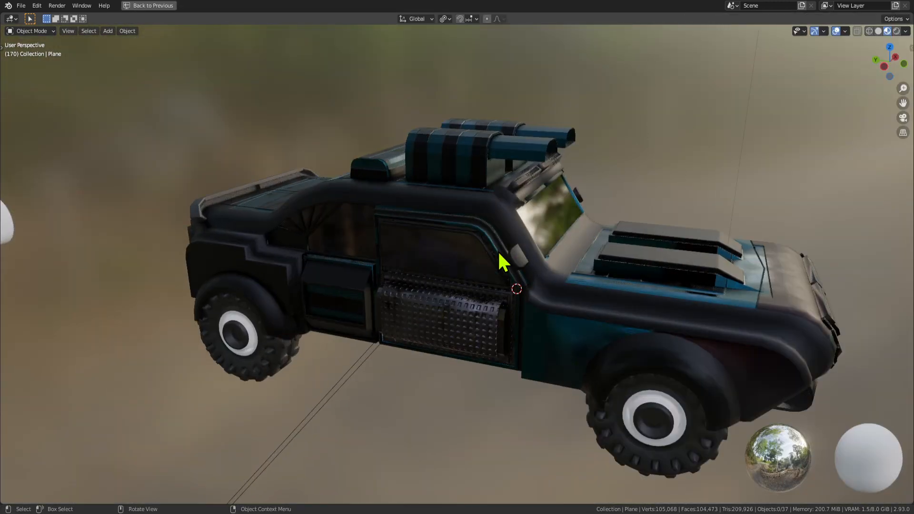
key(ctrl+s)
middle_drag(483, 256, 499, 165)
In Edit Mode on the truck body, dissolve a face in the gun opening.
click(472, 187)
key(Tab)
click(524, 113)
middle_drag(525, 113, 529, 147)
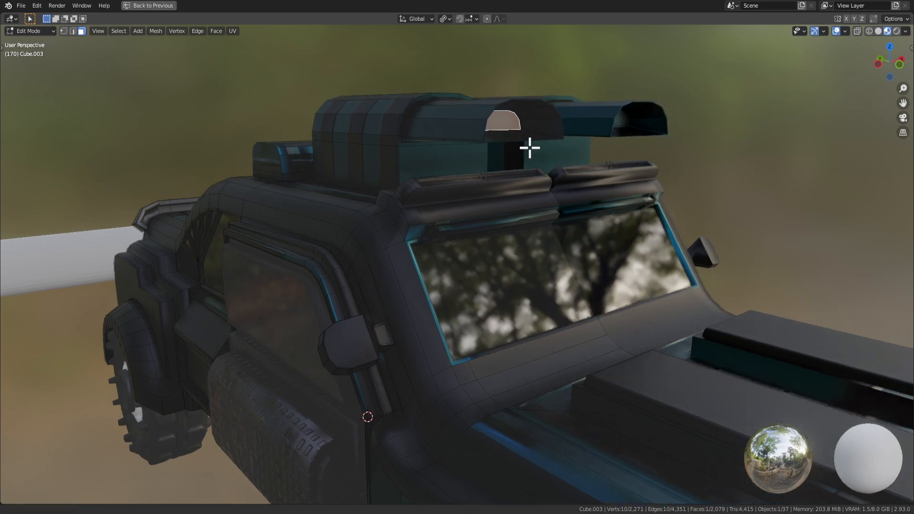
key(x)
click(530, 153)
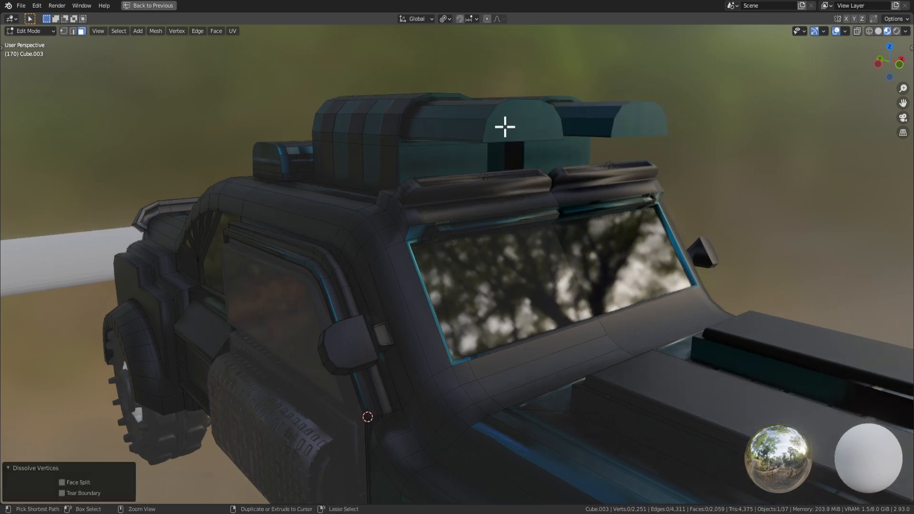
Dissolve two more faces in the gun opening.
click(511, 130)
key(x)
click(512, 135)
click(449, 127)
key(x)
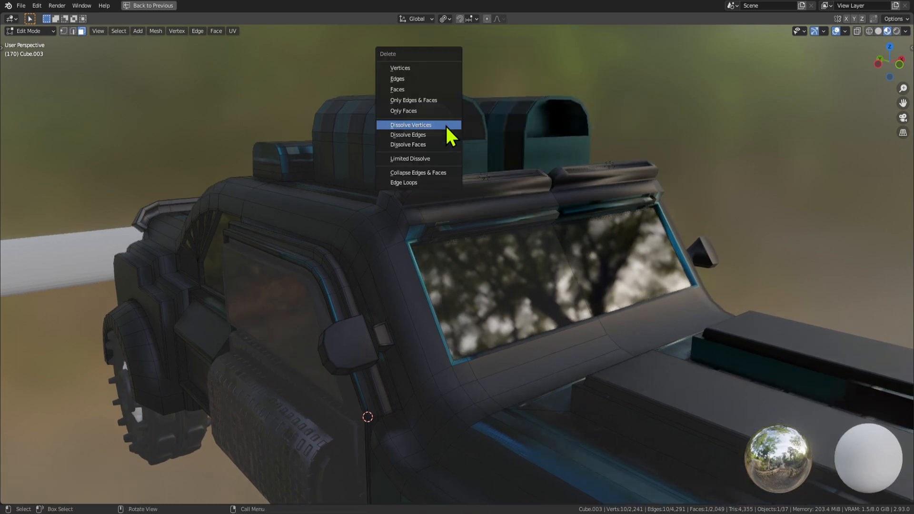
key(Escape)
key(x)
click(439, 124)
Extrude the arched end face of the roof box inward.
click(453, 131)
middle_drag(454, 132, 489, 174)
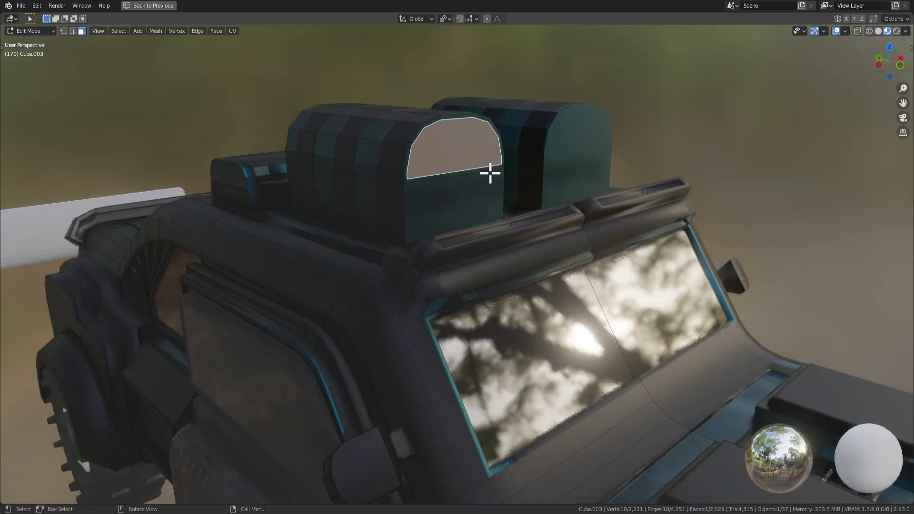
key(KP_Decimal)
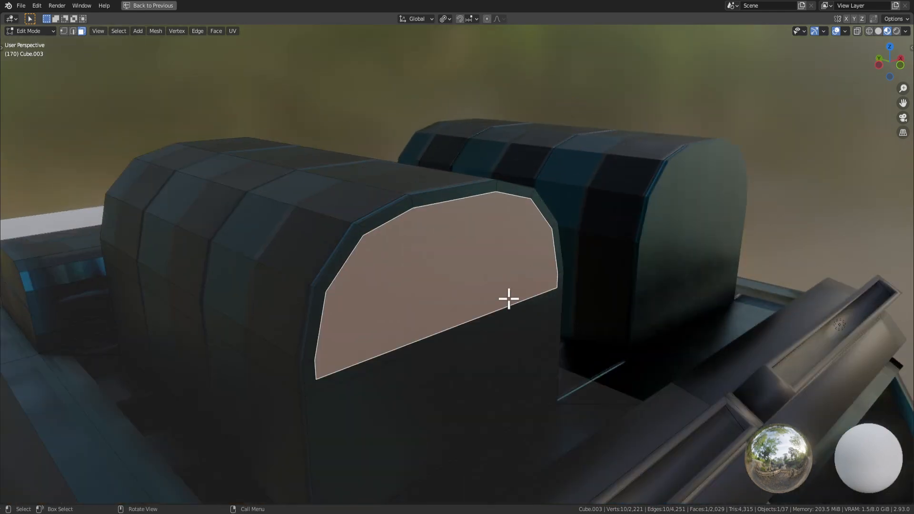
middle_drag(508, 299, 489, 302)
scroll(476, 288, down, 3)
key(e)
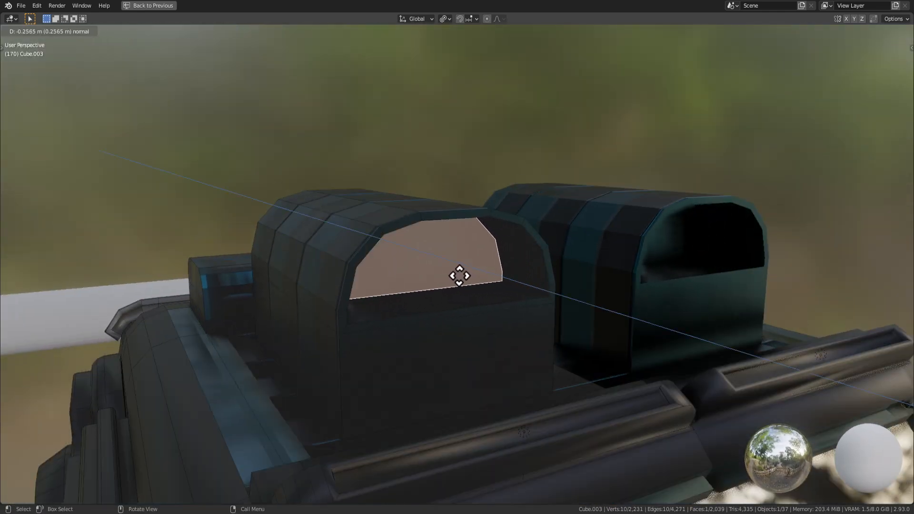
click(452, 272)
middle_drag(452, 271, 424, 264)
key(KP_Decimal)
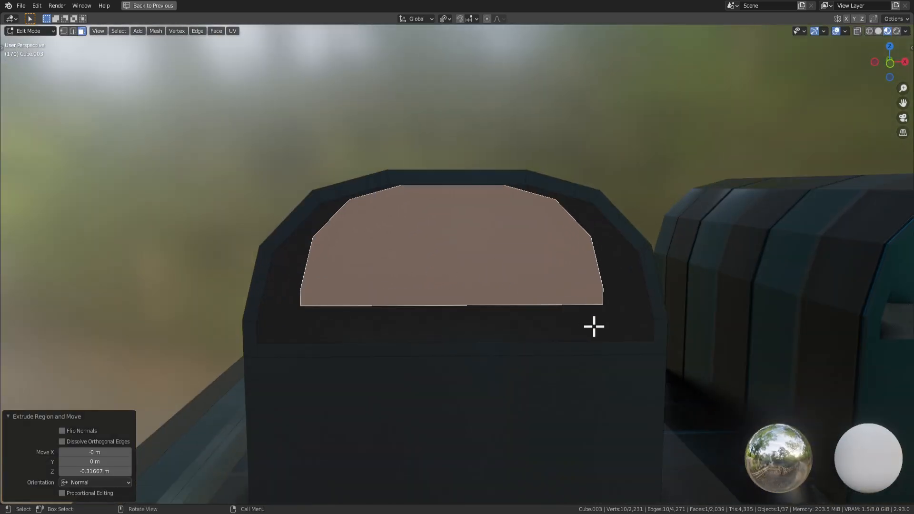
Inset the box's end face thinly, then undo it and cancel a second inset.
key(i)
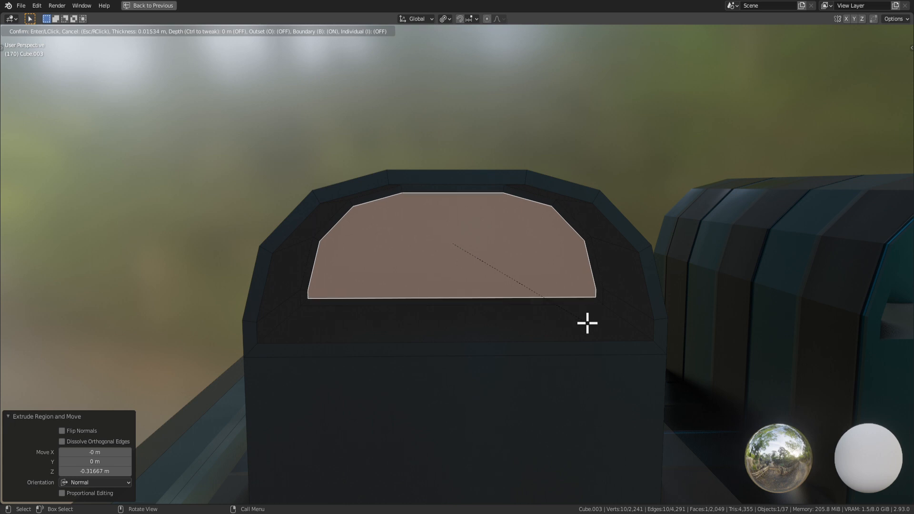
click(563, 318)
scroll(491, 305, up, 2)
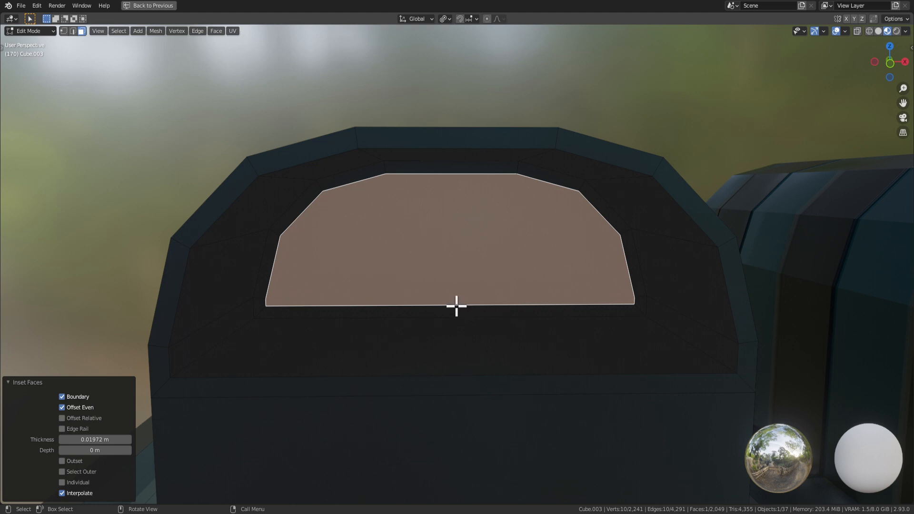
key(x)
key(Escape)
key(ctrl+z)
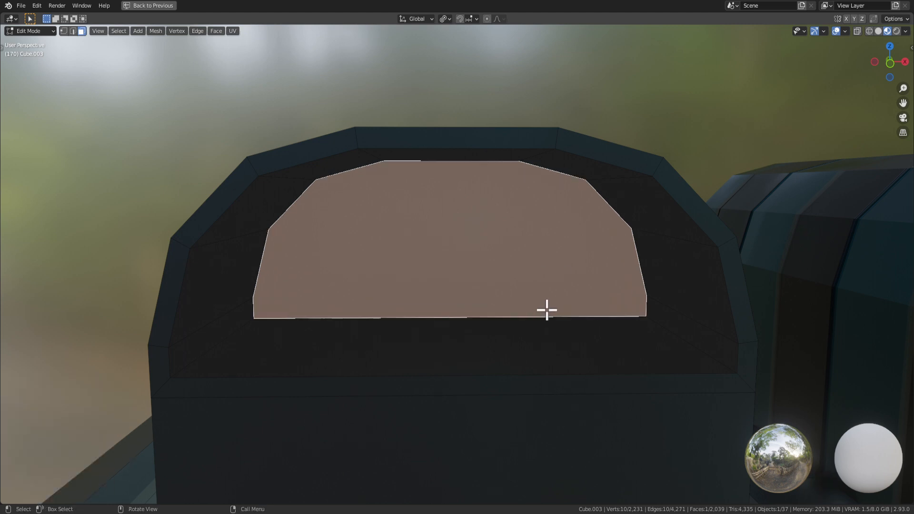
key(i)
key(Escape)
Undo the extrusion and dissolve the inset's vertices to flatten the end face.
scroll(547, 312, down, 3)
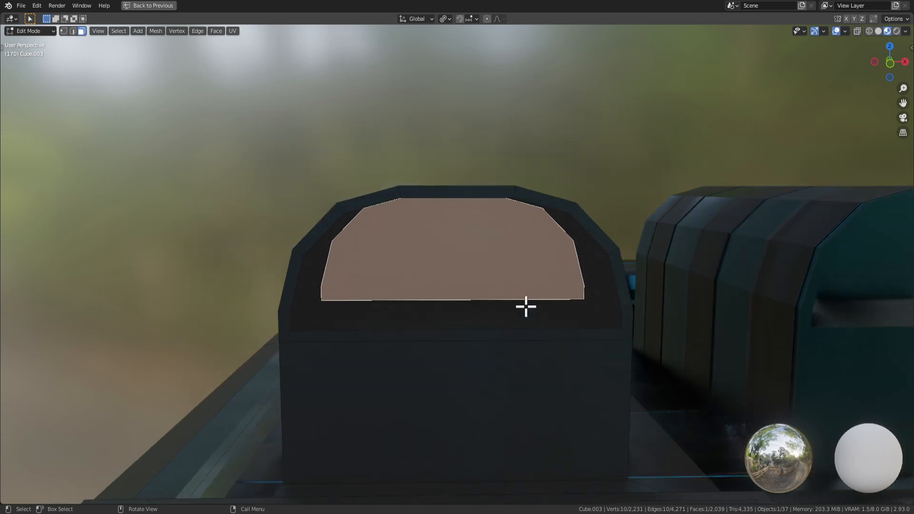
mouse_move(526, 306)
middle_down()
mouse_move(606, 313)
mouse_move(533, 316)
middle_up()
key(ctrl+z)
key(x)
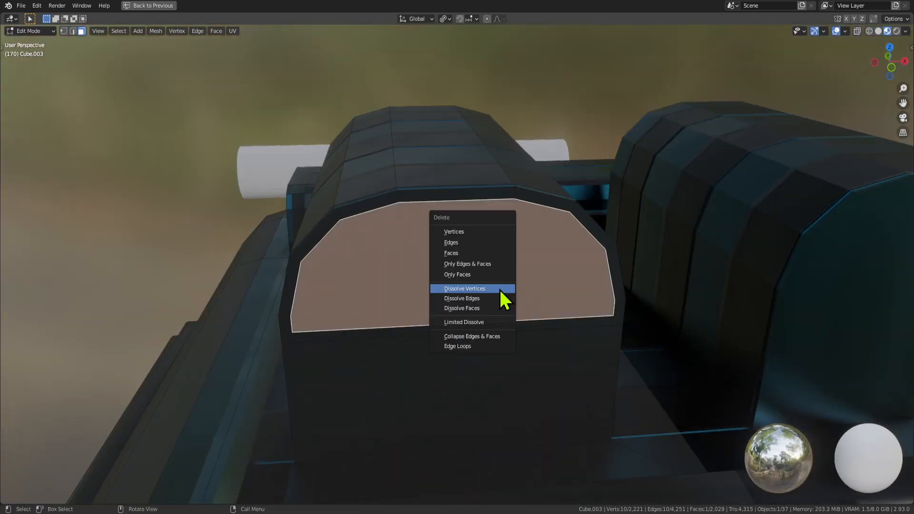
middle_drag(359, 165, 412, 326)
key(x)
click(457, 270)
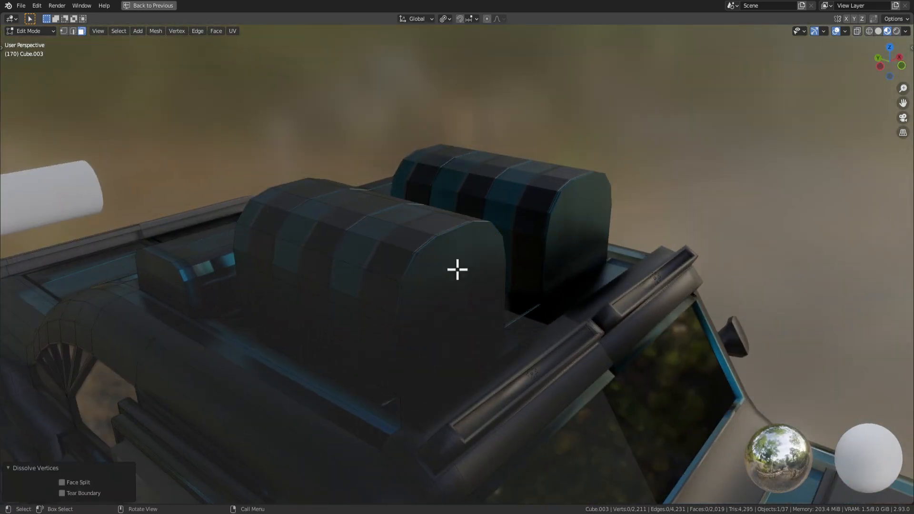
Select the end and front rounded faces of the left roof box with circle select.
click(435, 272)
middle_drag(435, 273, 565, 255)
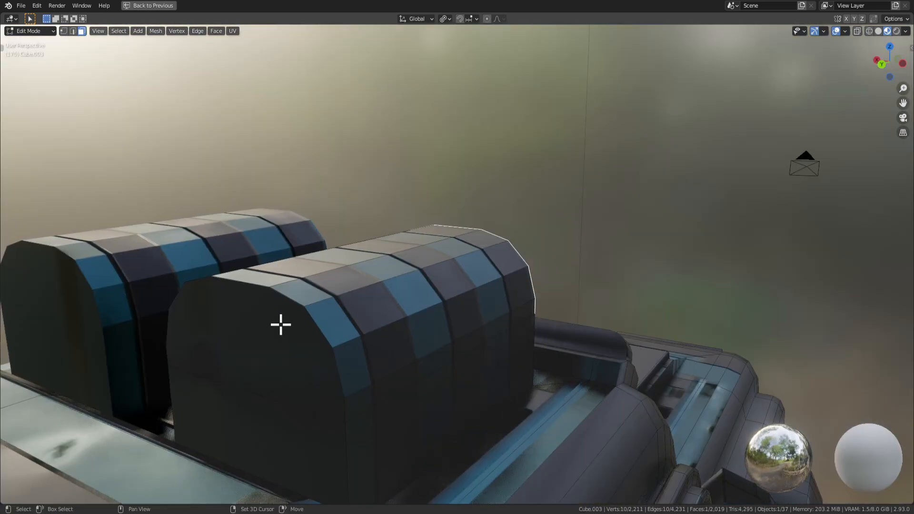
shift+click(281, 324)
middle_drag(281, 324, 392, 321)
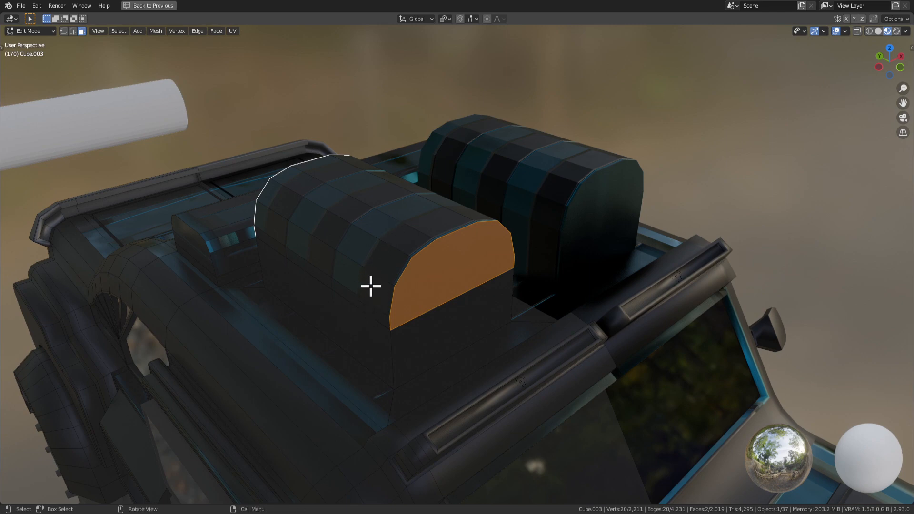
middle_drag(370, 286, 400, 273)
key(c)
mouse_move(395, 285)
mouse_down()
mouse_move(388, 298)
mouse_move(393, 265)
mouse_up()
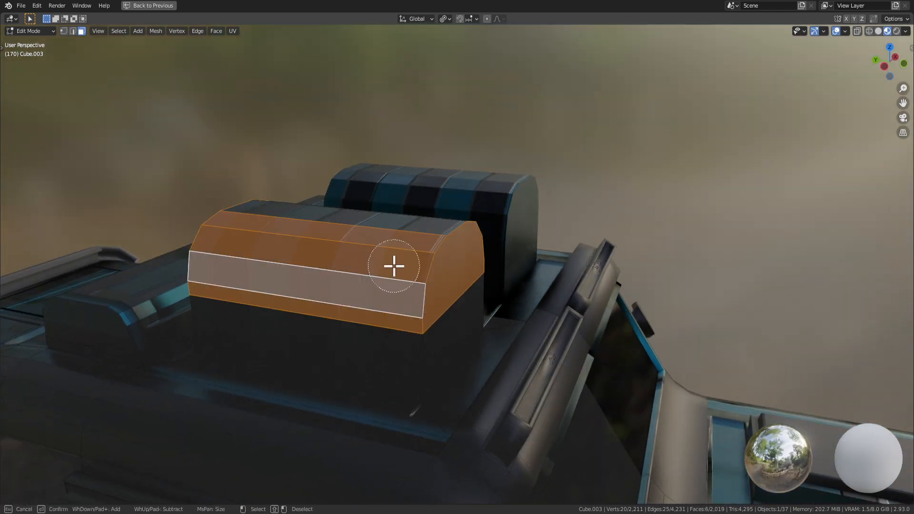
Circle-select the remaining rounded top faces of the roof box.
middle_drag(455, 231, 378, 242)
key(c)
drag(428, 192, 474, 189)
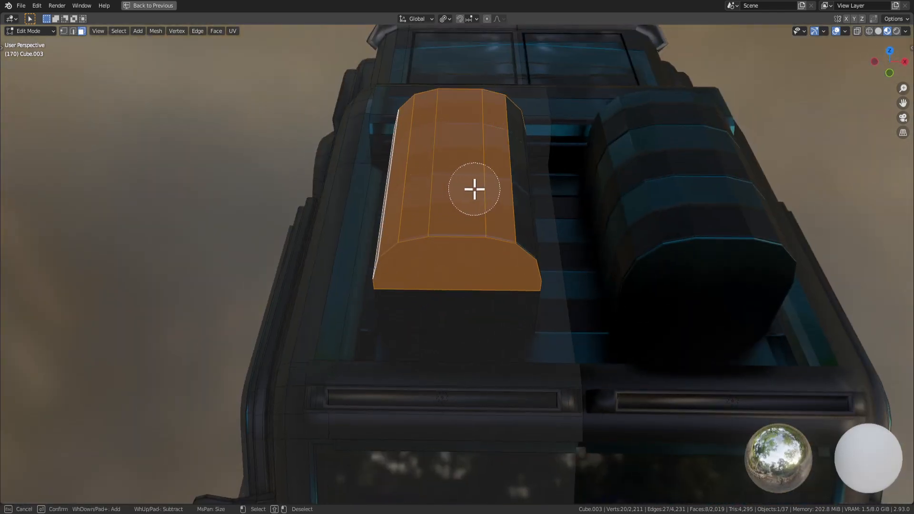
middle_drag(548, 220, 549, 251)
key(c)
drag(549, 250, 551, 248)
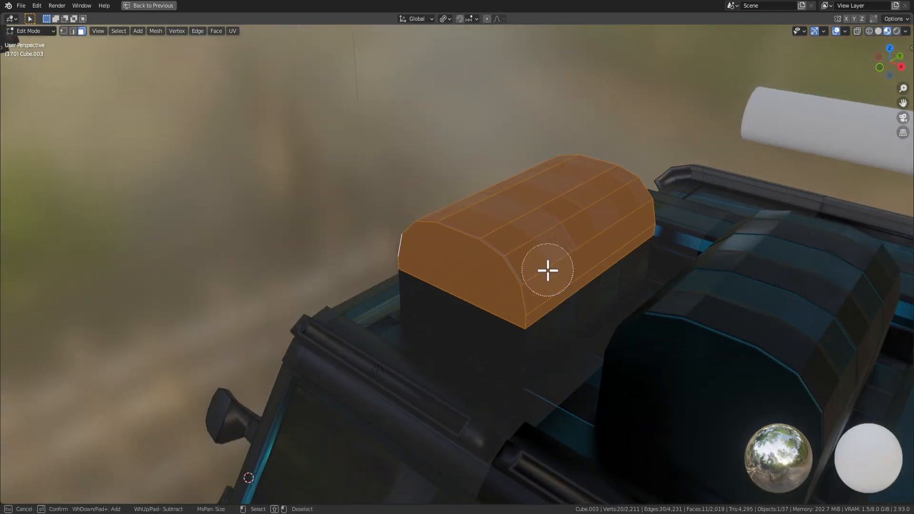
right_click(547, 270)
Delete the 11 rounded faces, fill the open top, and lower it about 0.15 m.
middle_drag(548, 271, 500, 259)
key(x)
click(492, 250)
middle_drag(481, 217, 506, 312)
key(2)
key(f)
key(g)
key(z)
click(463, 319)
Extrude the top face upward and narrow it to 0.7 along Y.
key(e)
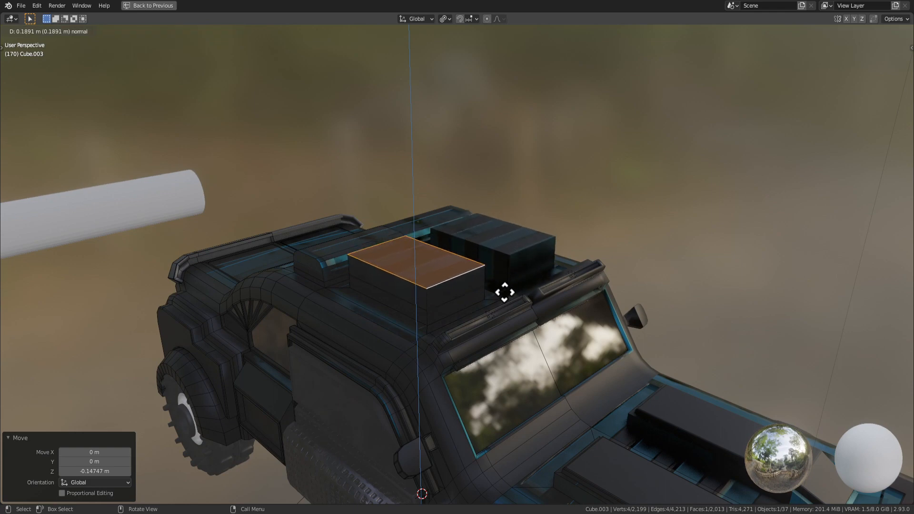
click(505, 292)
middle_drag(505, 292, 500, 298)
key(s)
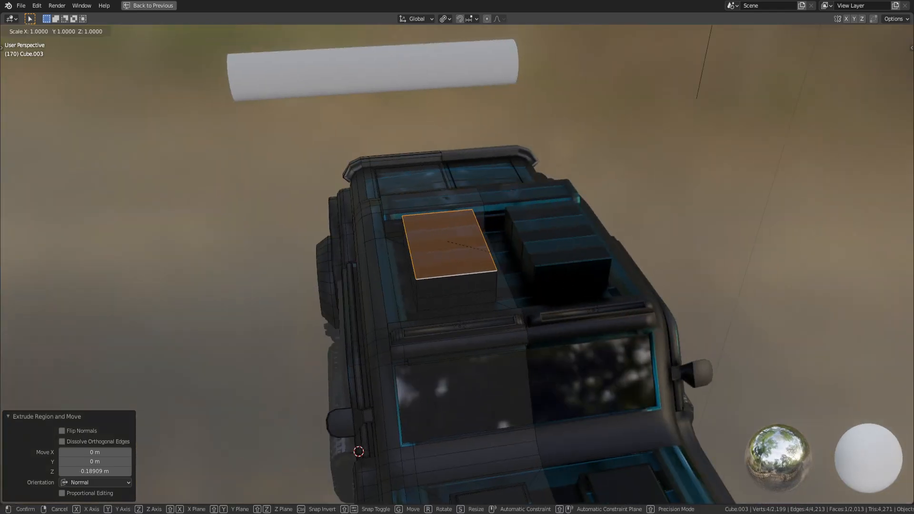
key(y)
click(544, 259)
middle_drag(544, 258, 439, 275)
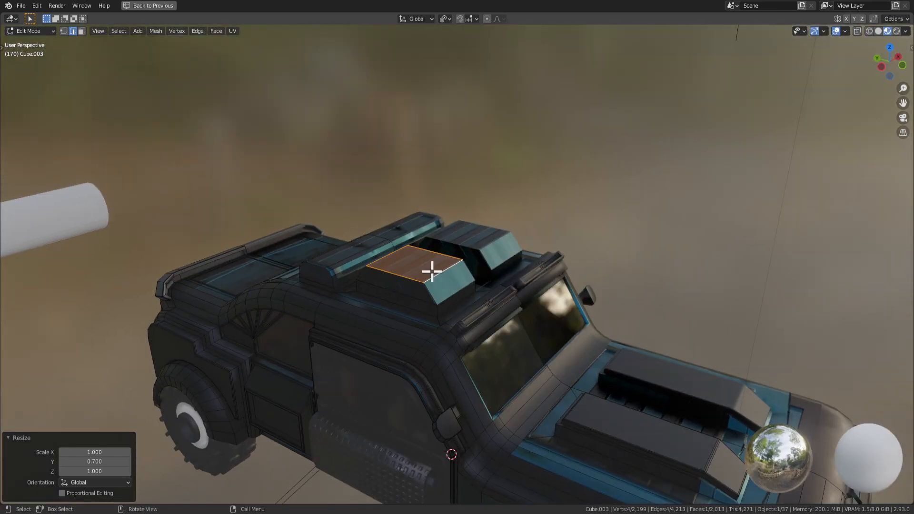
Extrude the box top again, lower it about 0.24 m, and extrude it once more.
key(e)
click(432, 238)
middle_drag(433, 238, 484, 239)
click(411, 241)
scroll(482, 238, up, 2)
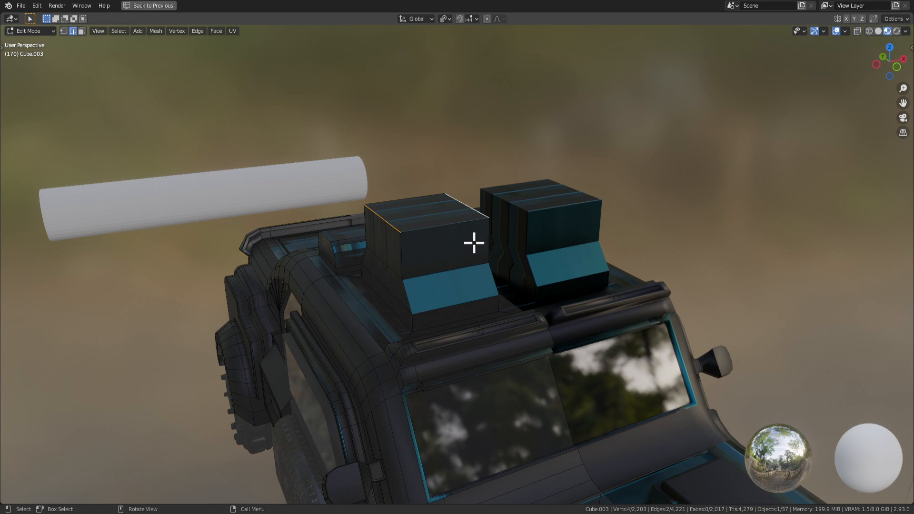
key(g)
key(z)
click(439, 246)
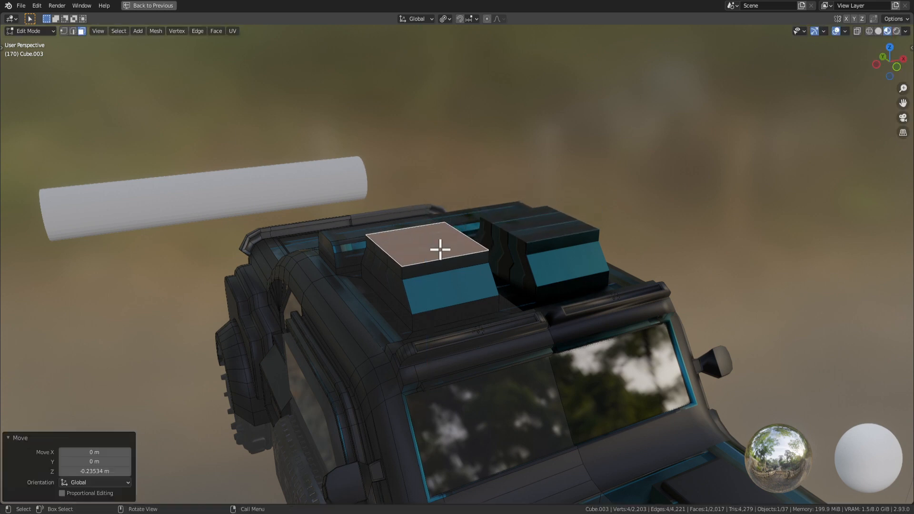
key(e)
click(442, 215)
Round the two top edges with a three-segment bevel.
click(397, 225)
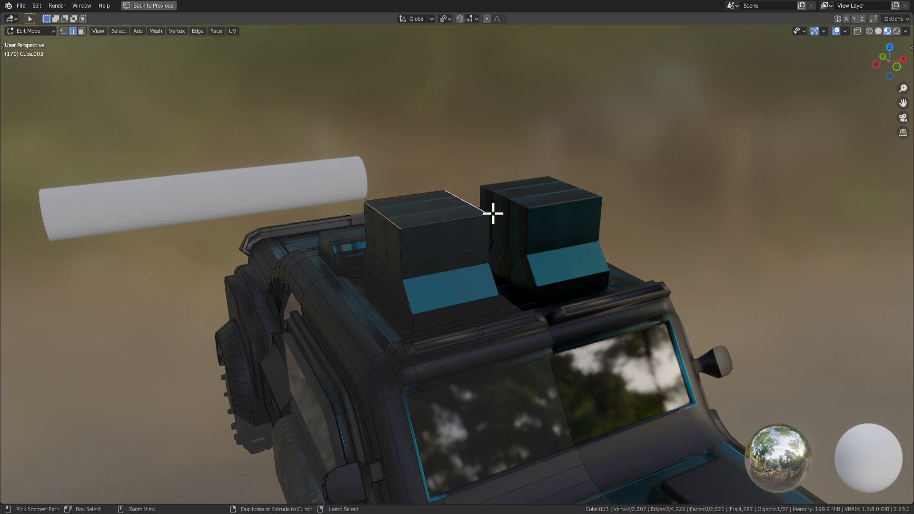
key(ctrl+b)
scroll(530, 231, up, 2)
click(523, 230)
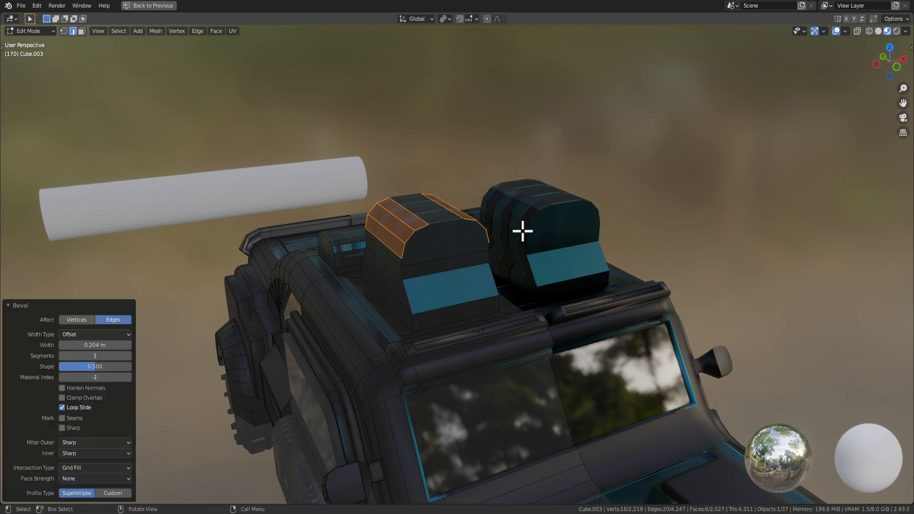
scroll(546, 328, down, 5)
middle_drag(547, 329, 546, 308)
Inset the box's front face and sink it about 0.37 m inward.
key(Tab)
scroll(567, 361, down, 4)
scroll(547, 345, up, 3)
key(Tab)
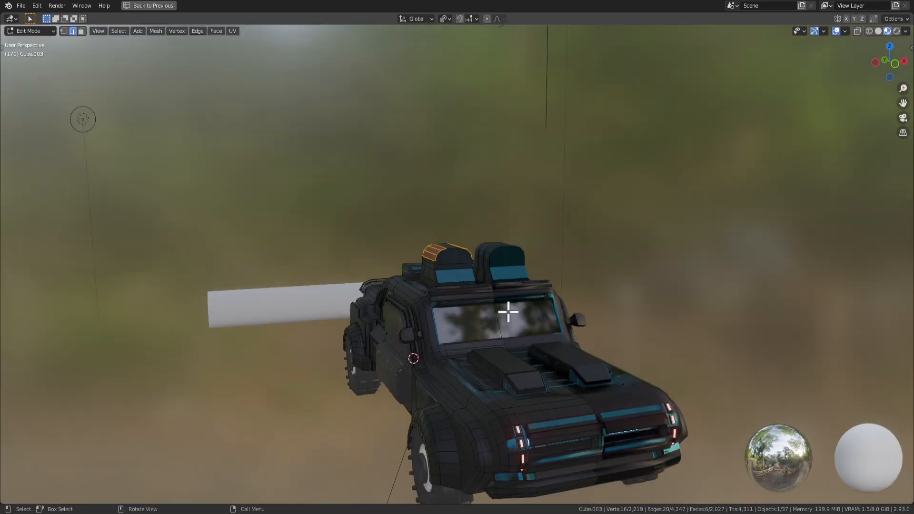
click(458, 260)
scroll(458, 260, up, 5)
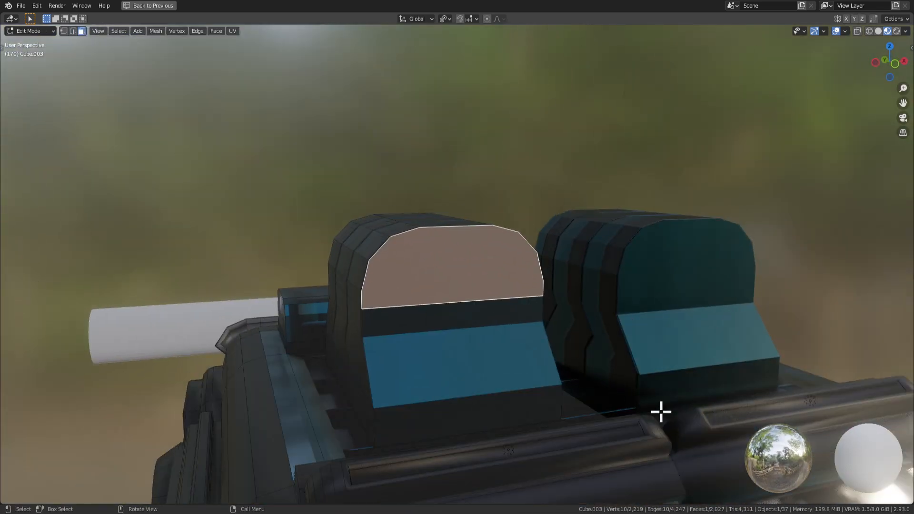
key(i)
click(653, 405)
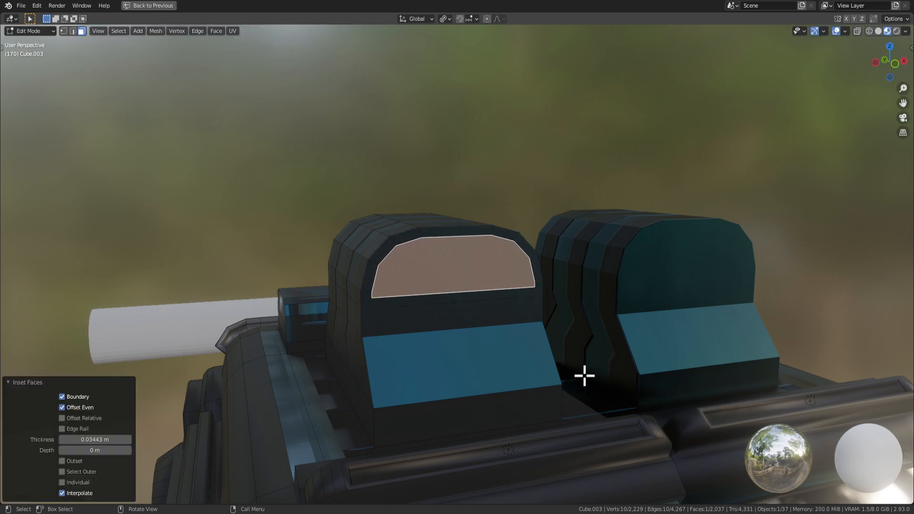
middle_drag(584, 376, 598, 379)
key(e)
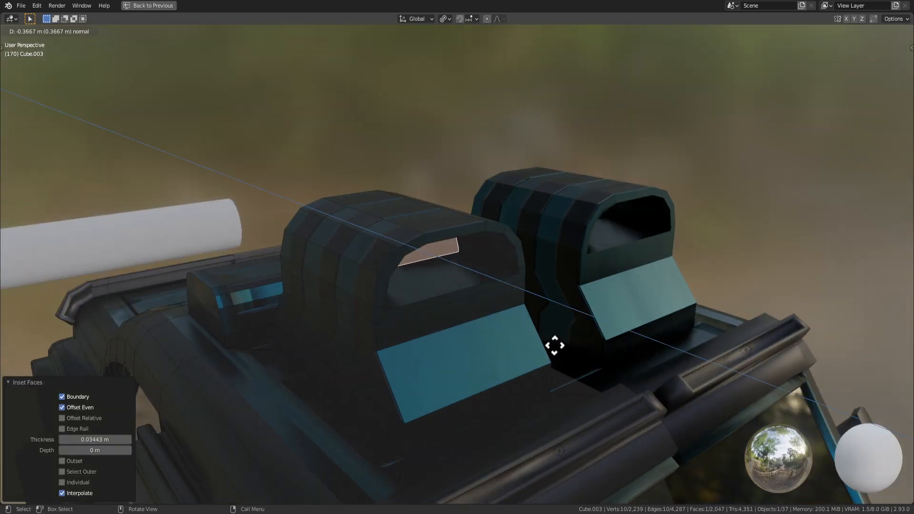
click(555, 345)
Inset the recessed face again, extrude it back outward, and return to object mode.
middle_drag(569, 328, 545, 321)
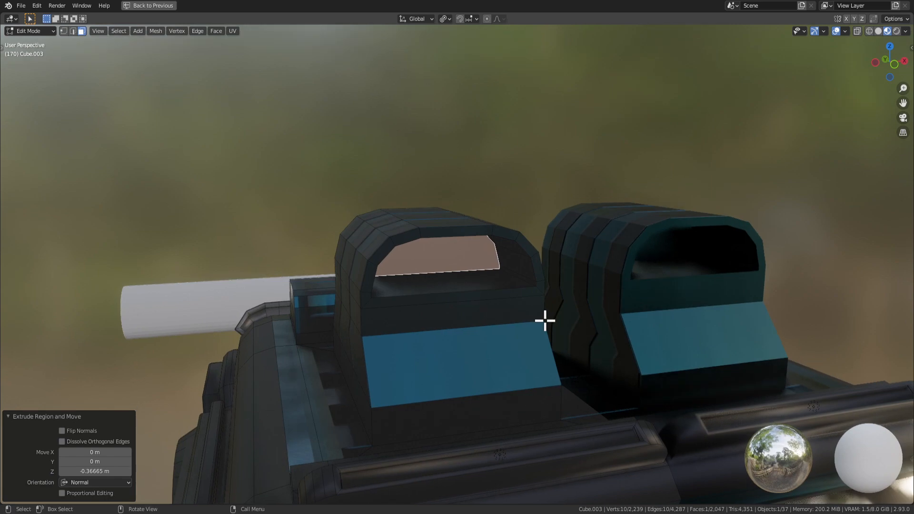
key(i)
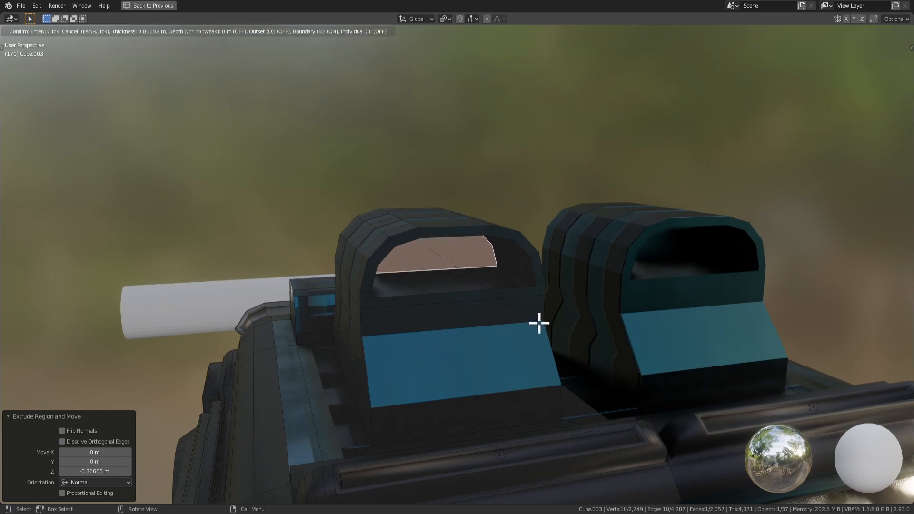
click(539, 322)
key(e)
click(631, 379)
scroll(630, 369, down, 8)
key(Tab)
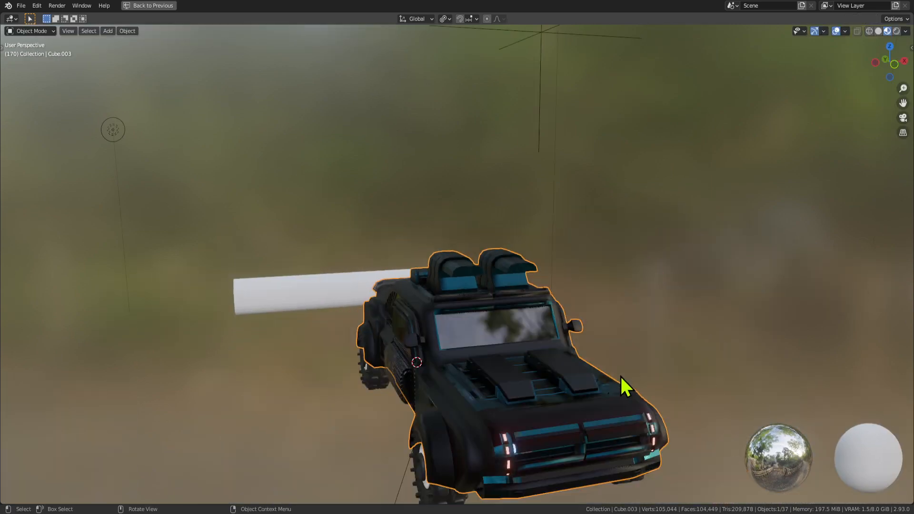
Undo in edit mode to restore the box's flat top face.
middle_drag(621, 376, 536, 320)
key(Tab)
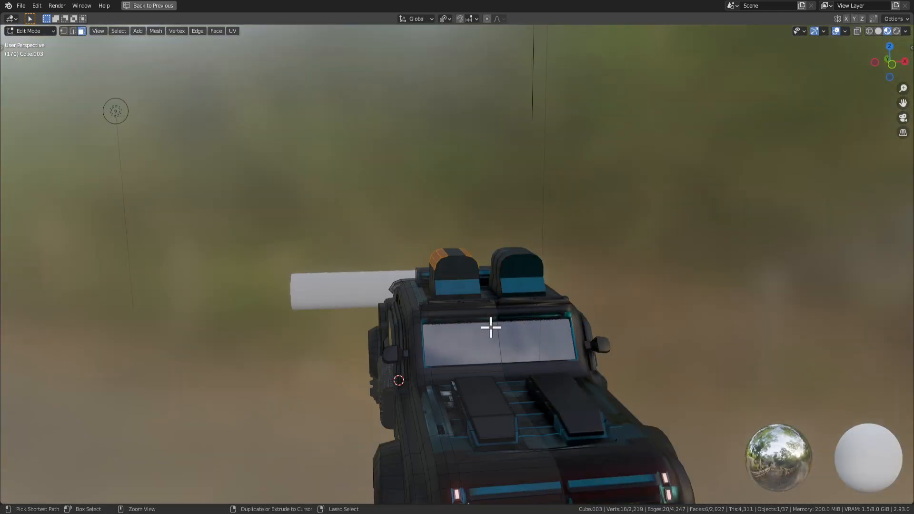
key(2)
scroll(465, 277, up, 2)
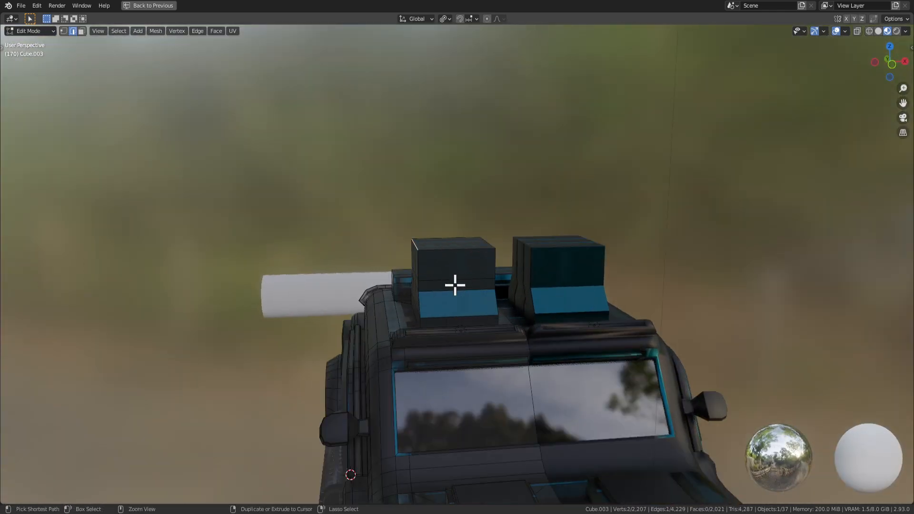
key(ctrl+z)
key(ctrl+z)
scroll(505, 360, down, 3)
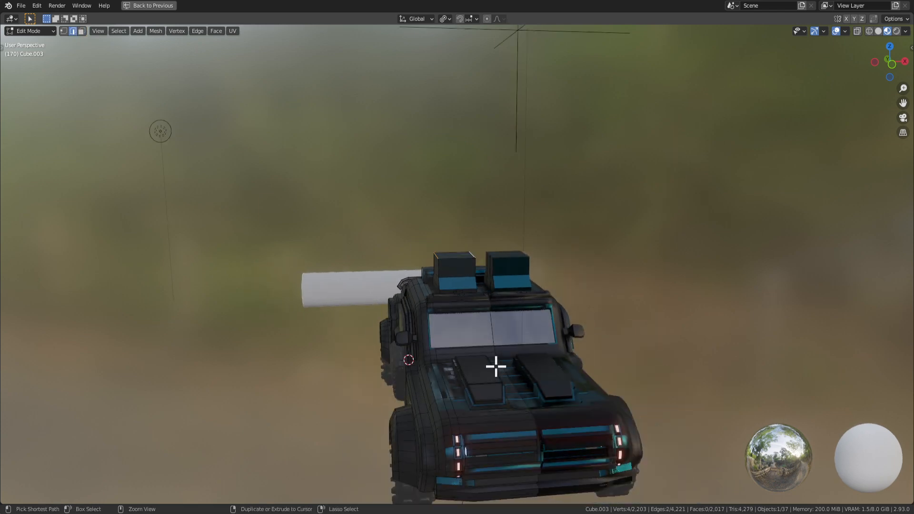
Shrink the box's top face to 0.58 scale.
middle_drag(485, 377, 585, 371)
scroll(518, 376, up, 5)
key(s)
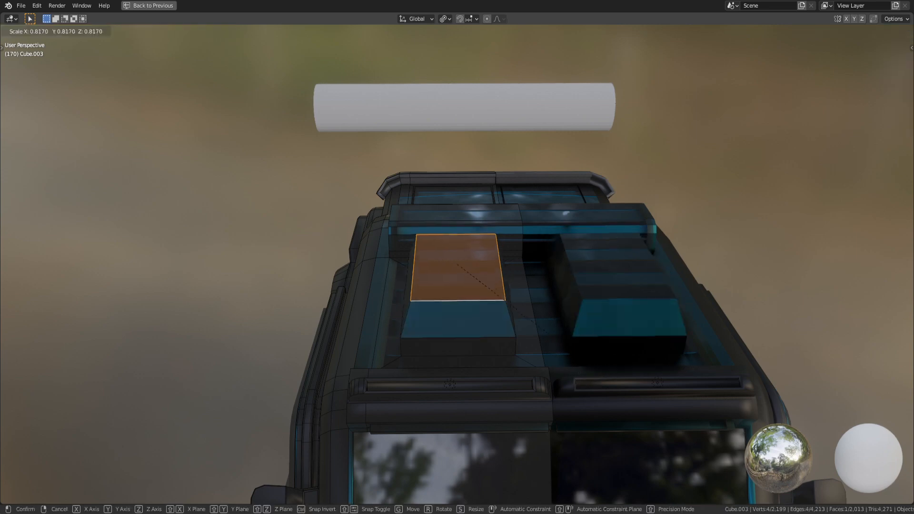
click(542, 327)
mouse_move(542, 326)
middle_down()
mouse_move(626, 282)
mouse_move(604, 287)
middle_up()
key(z)
click(550, 340)
key(g)
key(z)
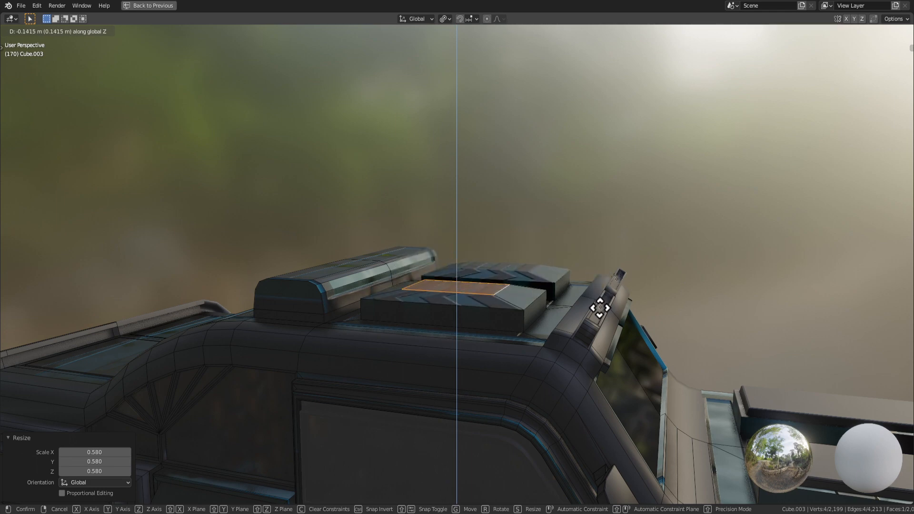
key(Escape)
Dissolve the box top into one face and try an inset recess, then undo the recess.
key(x)
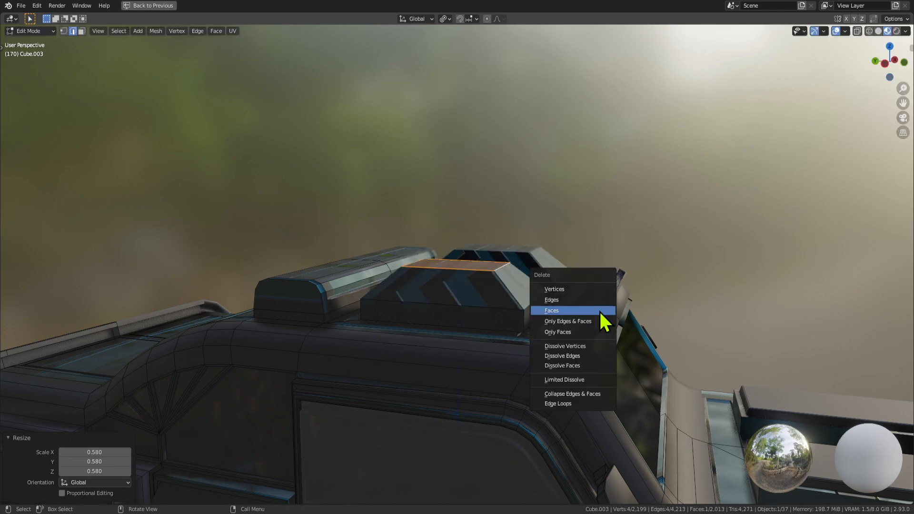
click(591, 345)
middle_drag(530, 298, 602, 352)
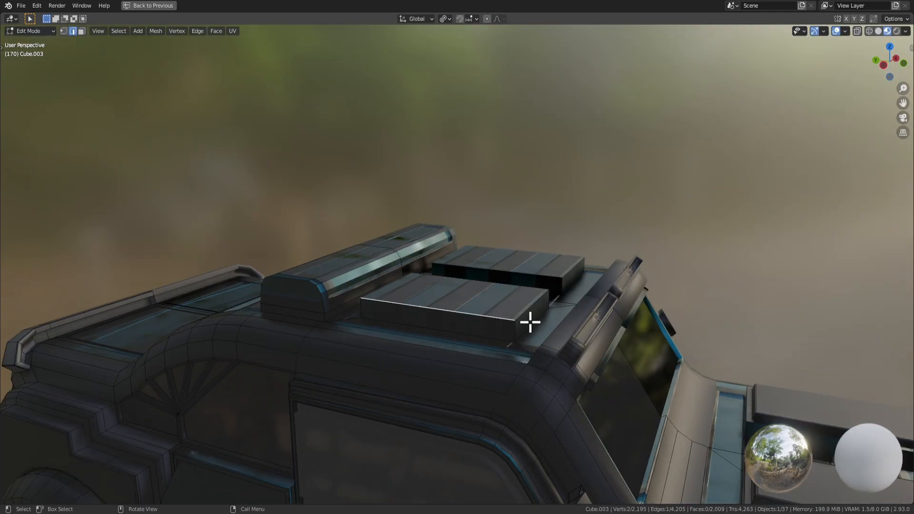
key(3)
click(535, 313)
key(i)
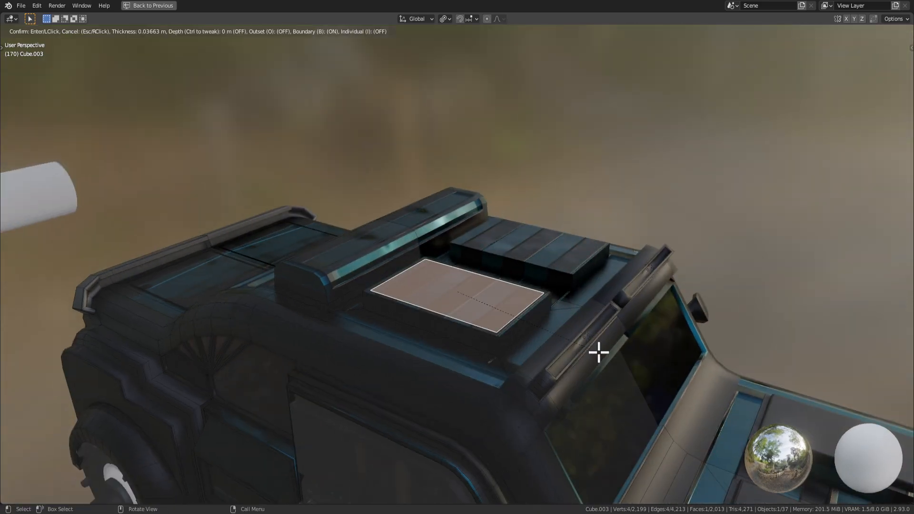
click(590, 349)
key(e)
click(590, 359)
middle_drag(590, 358, 534, 339)
key(ctrl+z)
Try a three-segment bevel on the top face edges, then undo it.
key(ctrl+b)
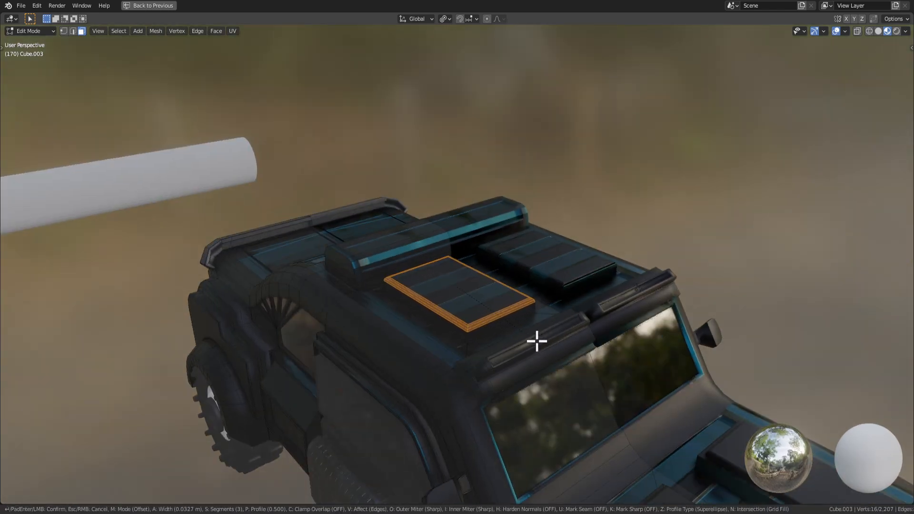
click(537, 341)
middle_drag(537, 341, 547, 367)
key(ctrl+z)
key(2)
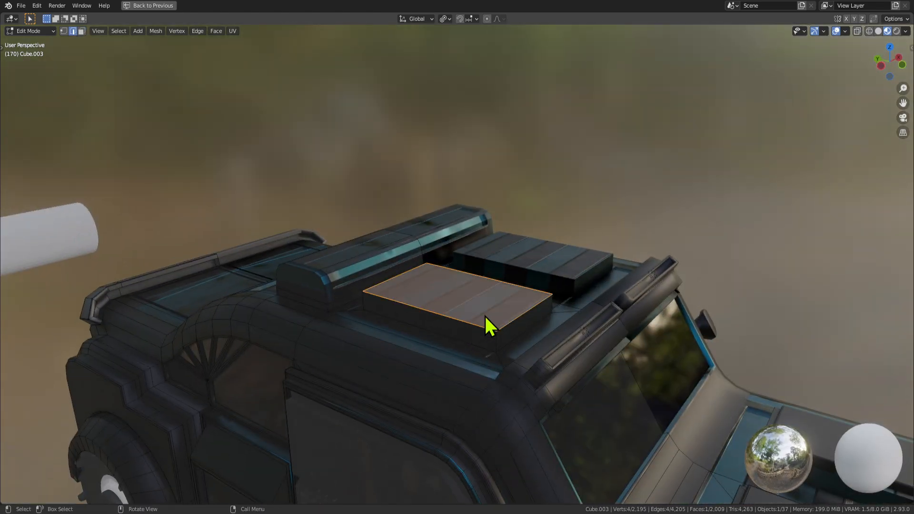
click(452, 319)
Select the roof box's top face and dissolve its extra vertices.
middle_drag(536, 326, 535, 347)
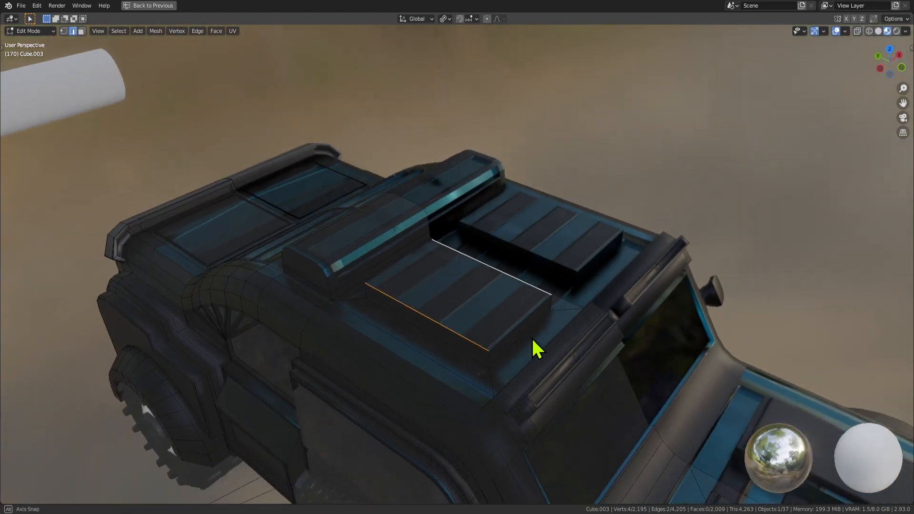
click(480, 317)
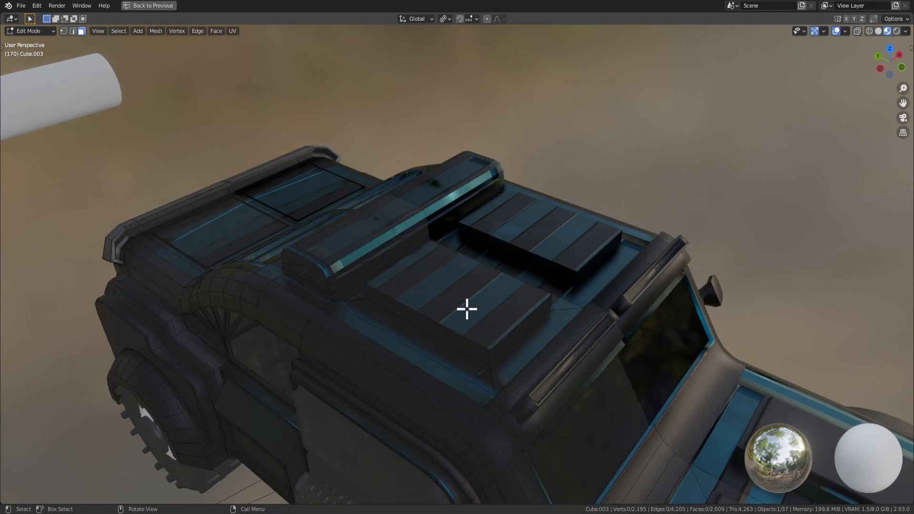
click(482, 312)
key(x)
click(518, 322)
click(485, 308)
key(e)
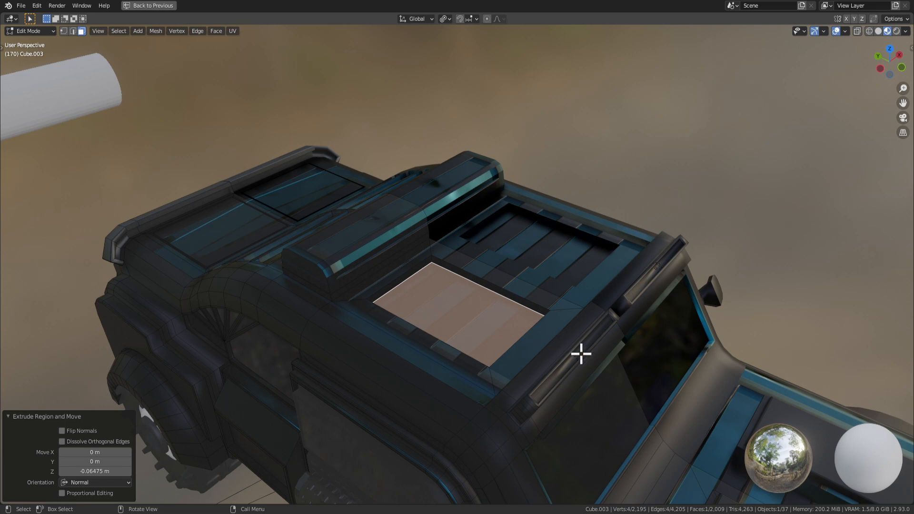
Inset the top face and extrude it upward twice into a taller box.
key(i)
click(574, 350)
key(e)
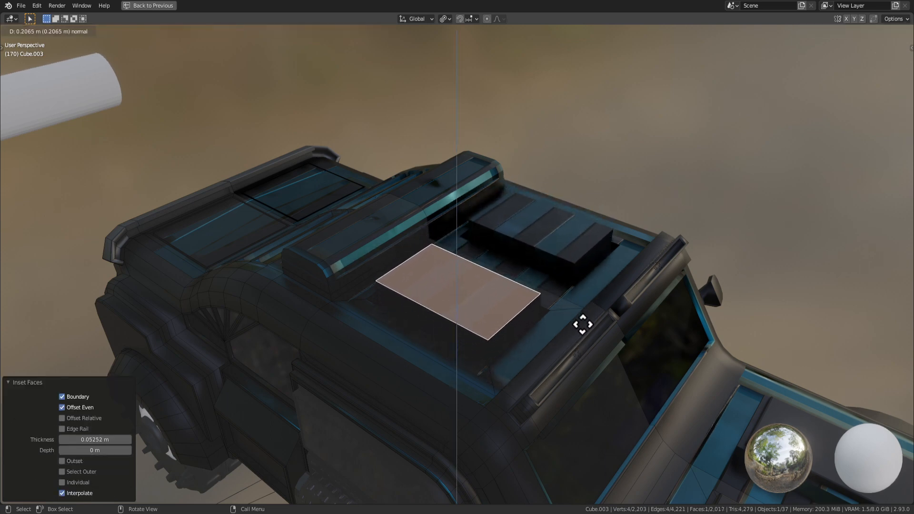
click(581, 320)
key(e)
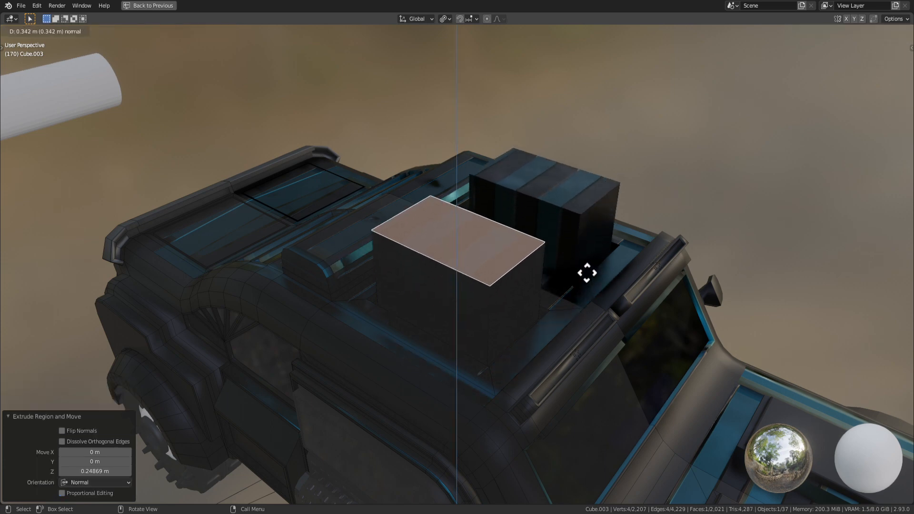
click(588, 267)
click(514, 276)
middle_drag(514, 276, 475, 209)
Turn on the Edge Length overlay and frame the box face head-on in solid shading.
click(845, 31)
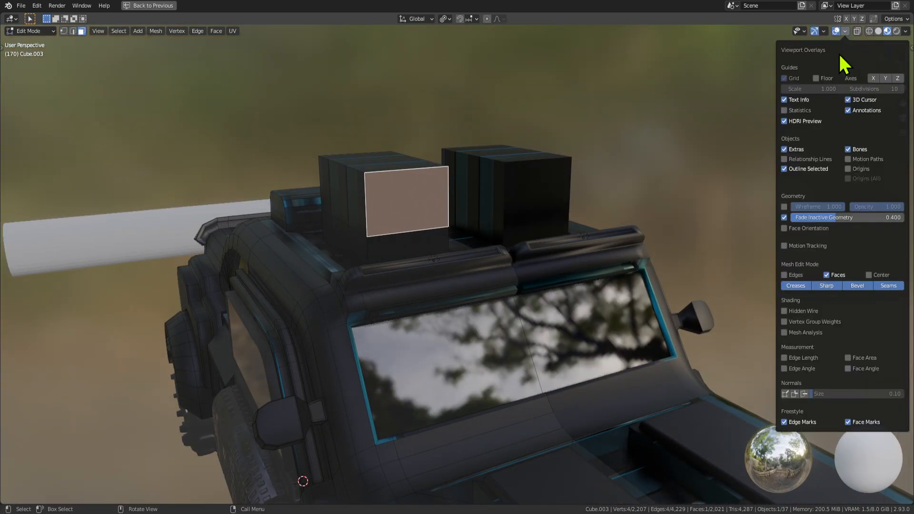
click(784, 357)
key(KP_Decimal)
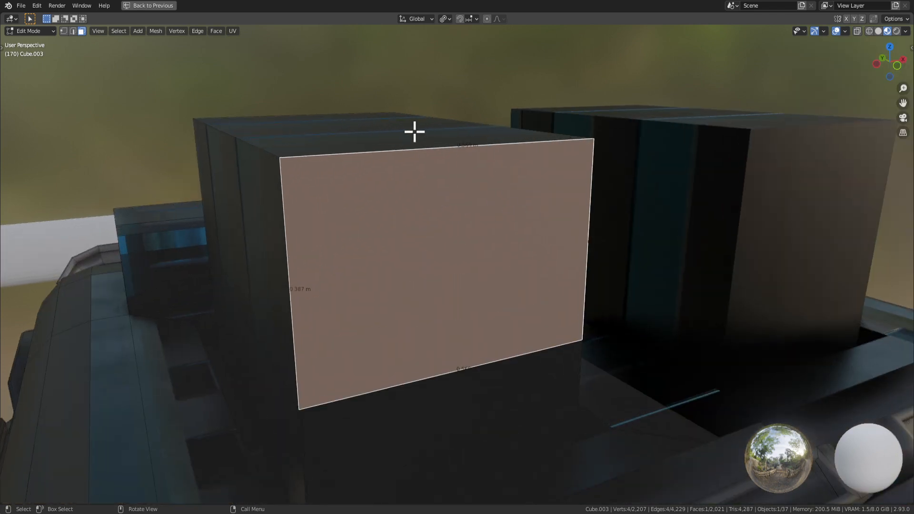
middle_drag(415, 131, 516, 212)
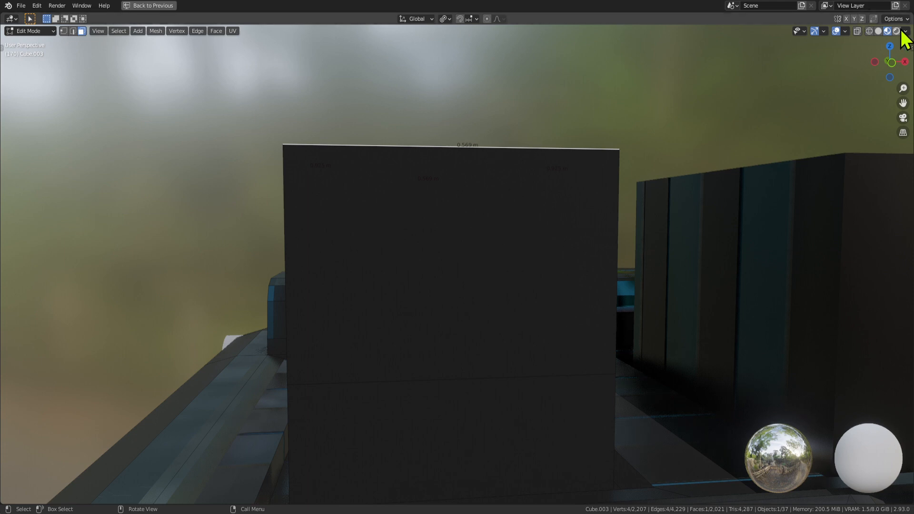
click(878, 31)
middle_drag(600, 228, 607, 226)
Raise the selected face 0.172 m along Z.
key(g)
key(z)
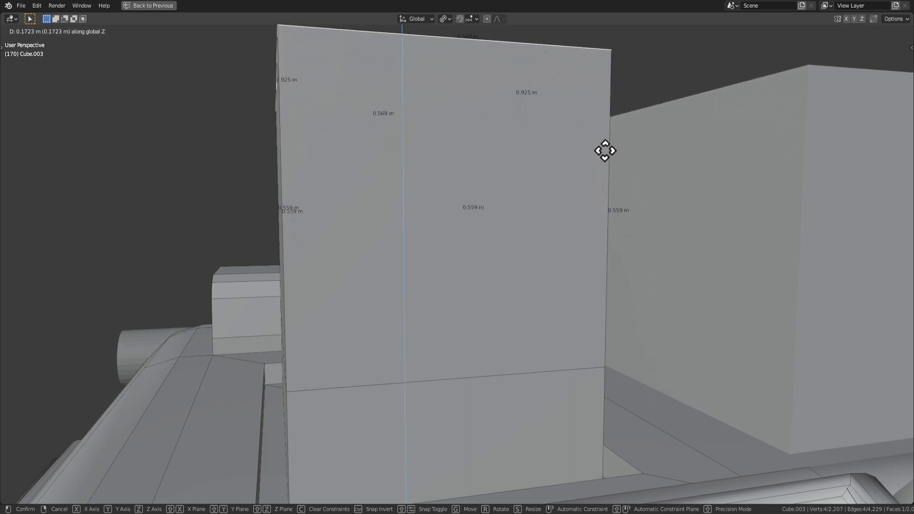
click(605, 150)
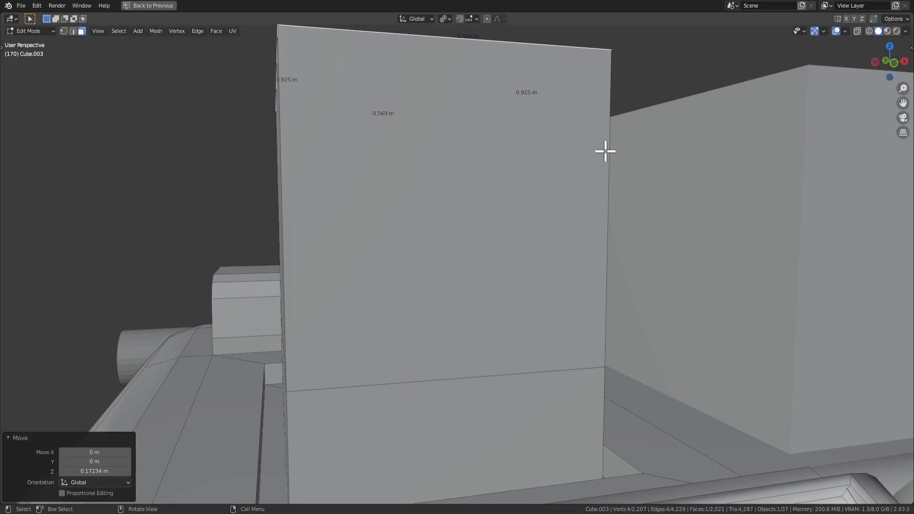
key(2)
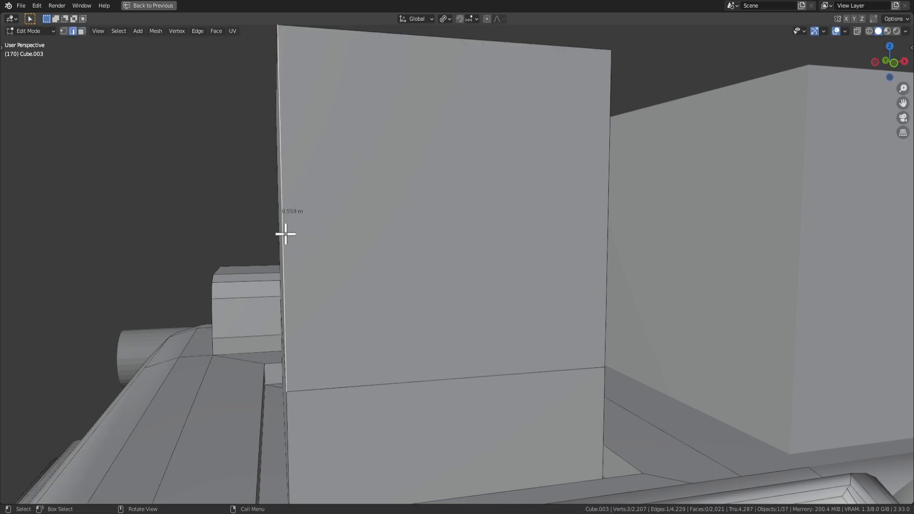
scroll(427, 212, down, 5)
key(3)
Move the top face along Z so the box end is about 0.569 m square.
middle_drag(457, 125, 481, 148)
click(422, 68)
key(g)
key(z)
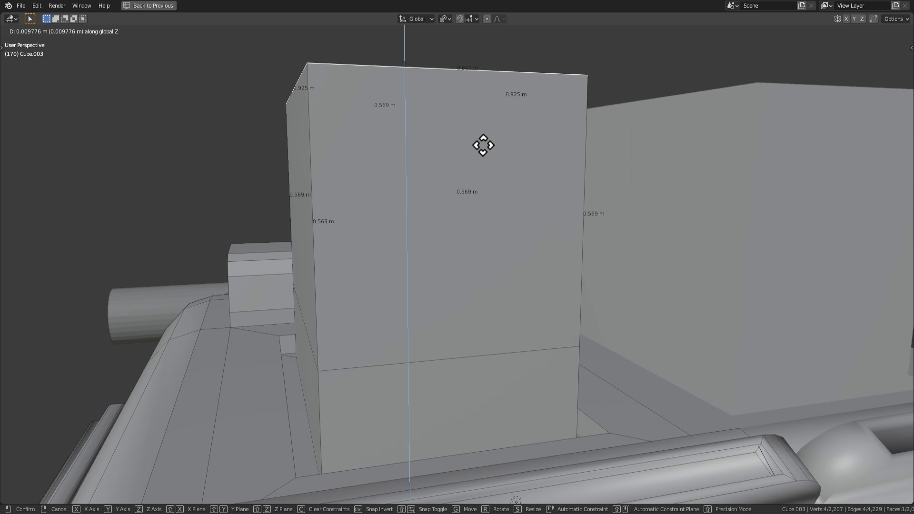
click(483, 145)
scroll(463, 237, down, 3)
Review the whole truck in object mode, then select the left box's front face in edit mode.
key(Tab)
middle_drag(463, 237, 470, 276)
scroll(498, 273, down, 4)
scroll(470, 276, up, 3)
key(Tab)
click(450, 253)
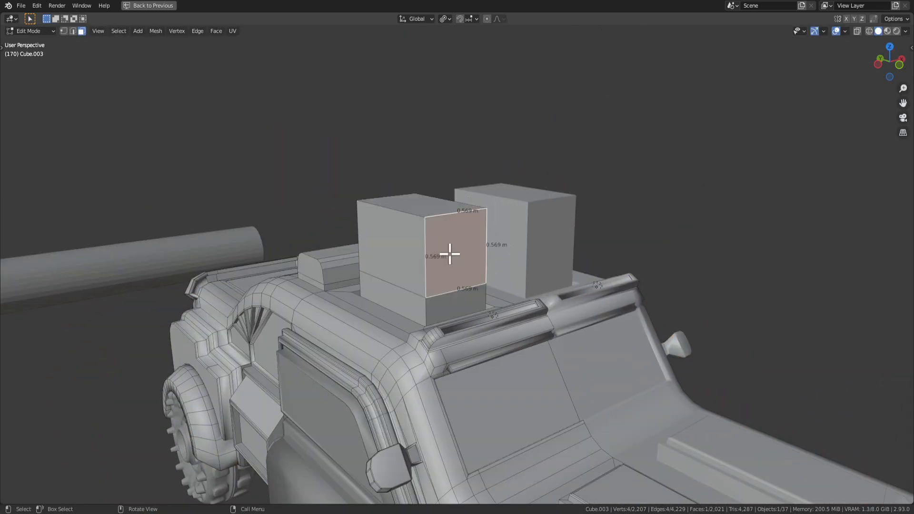
Inset the left roof box's front face twice to form a border frame.
key(i)
click(552, 312)
middle_drag(551, 312, 546, 315)
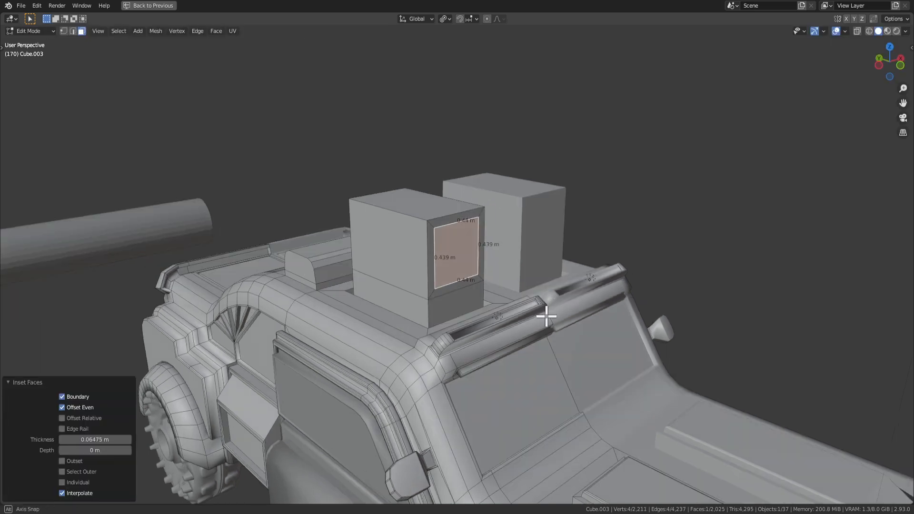
right_click(456, 247)
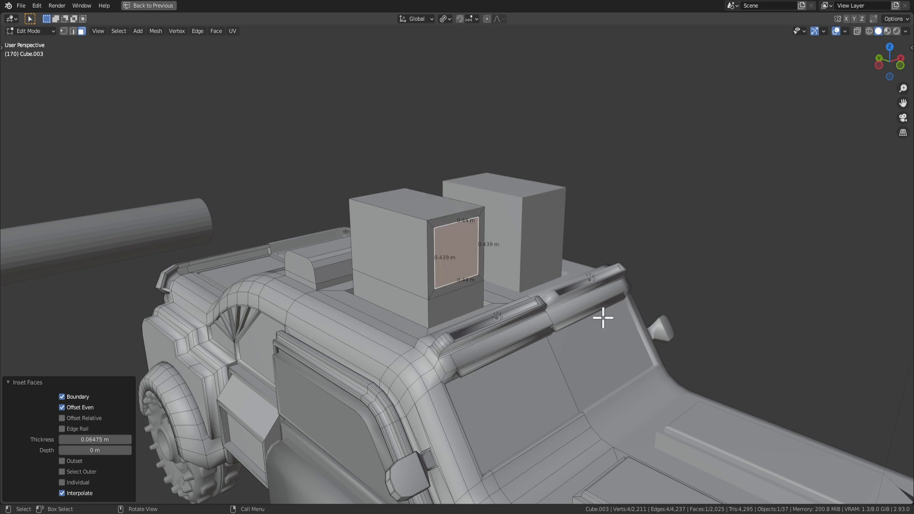
key(i)
click(584, 306)
Subdivide the inner front face with 10 cuts and hide edge length overlays.
right_click(476, 240)
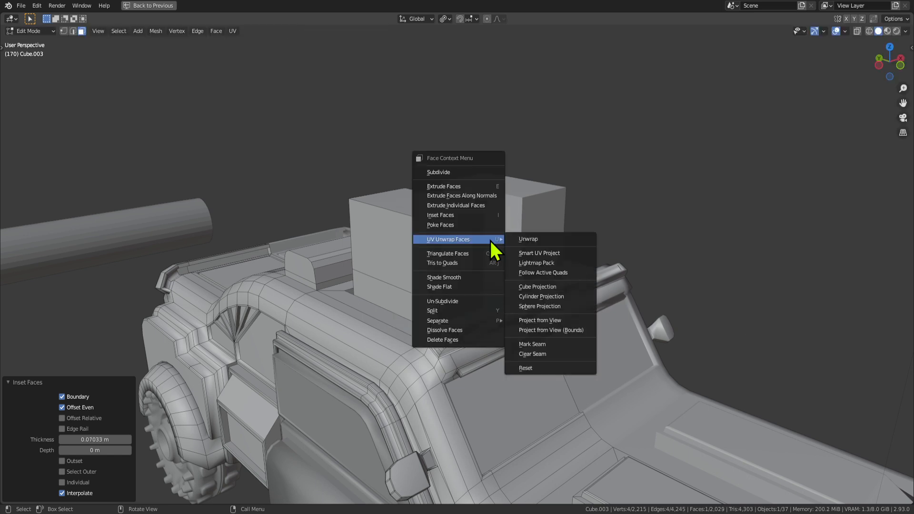
click(447, 172)
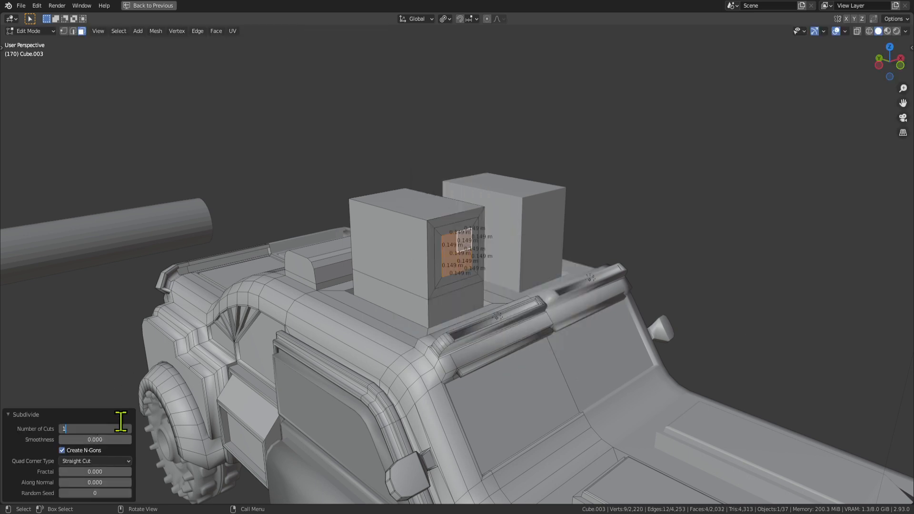
text(10)
key(Return)
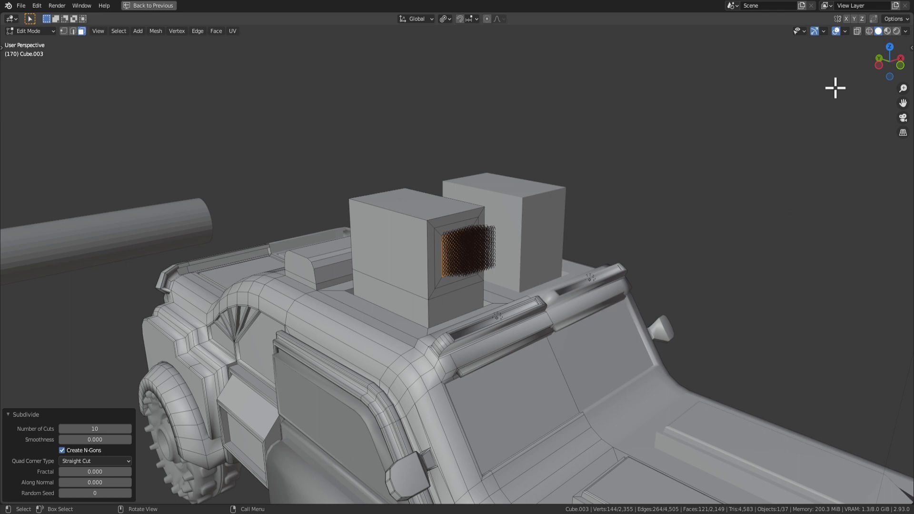
click(845, 31)
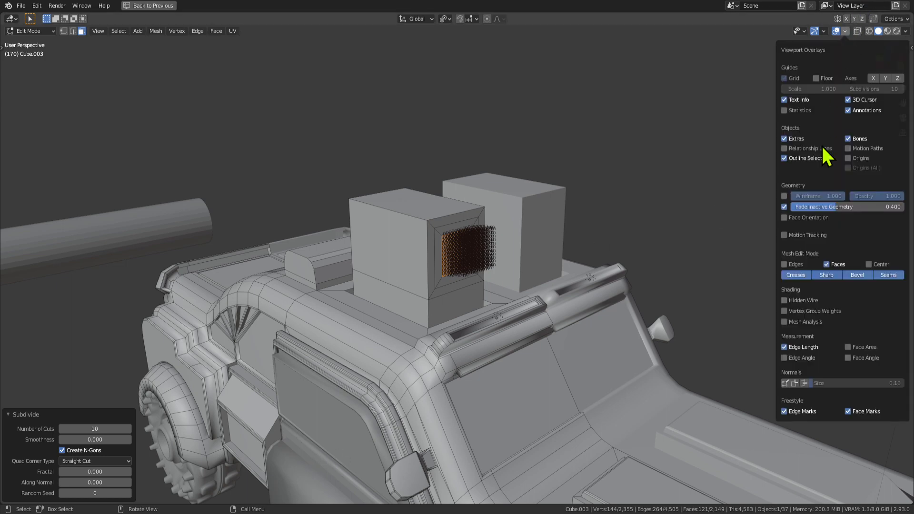
click(785, 346)
middle_drag(562, 256, 520, 249)
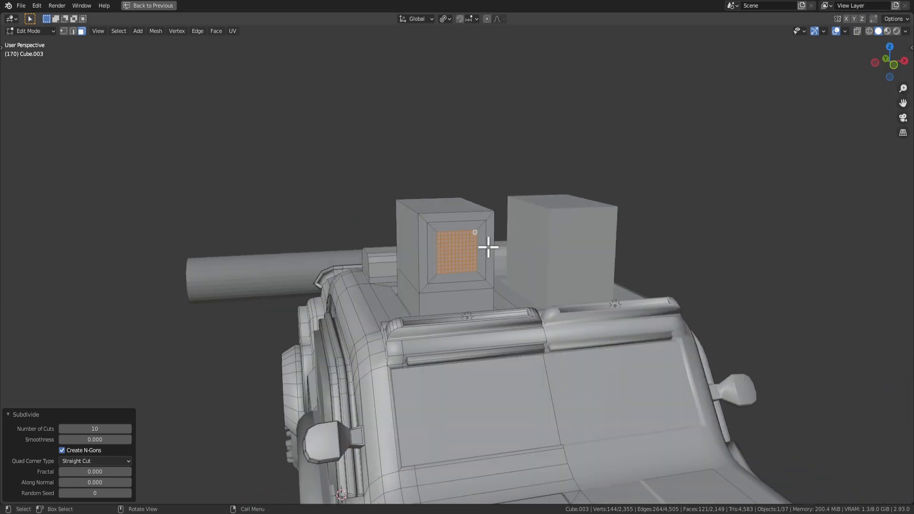
Round the grid into a full circle with To Sphere and dissolve it into one face.
click(174, 32)
mouse_move(161, 31)
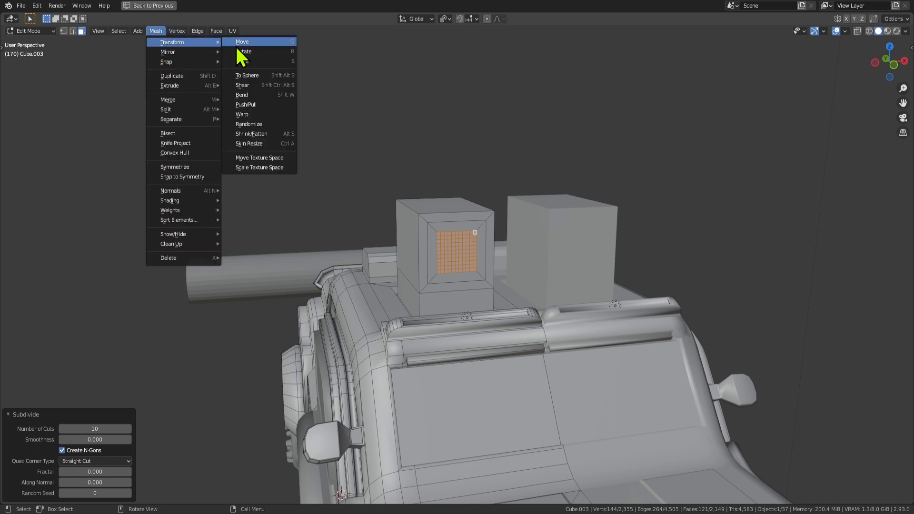
click(258, 75)
click(820, 360)
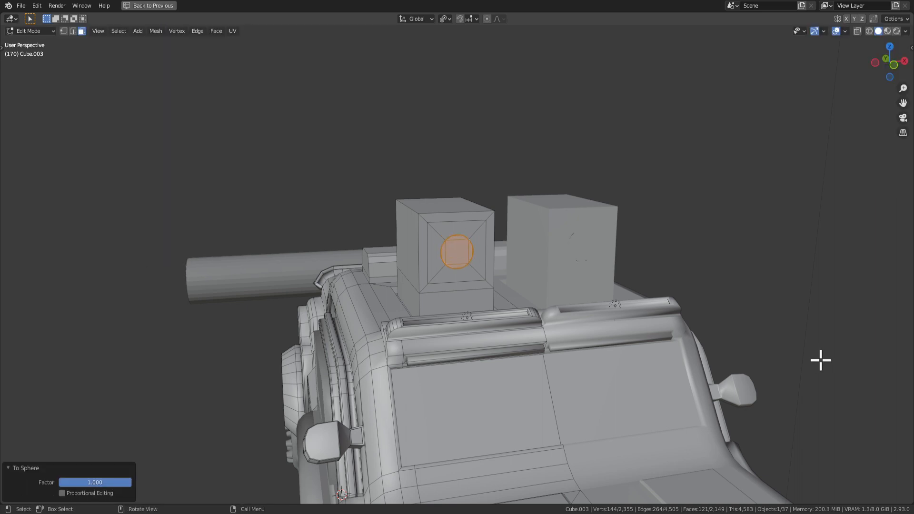
scroll(639, 329, up, 2)
key(x)
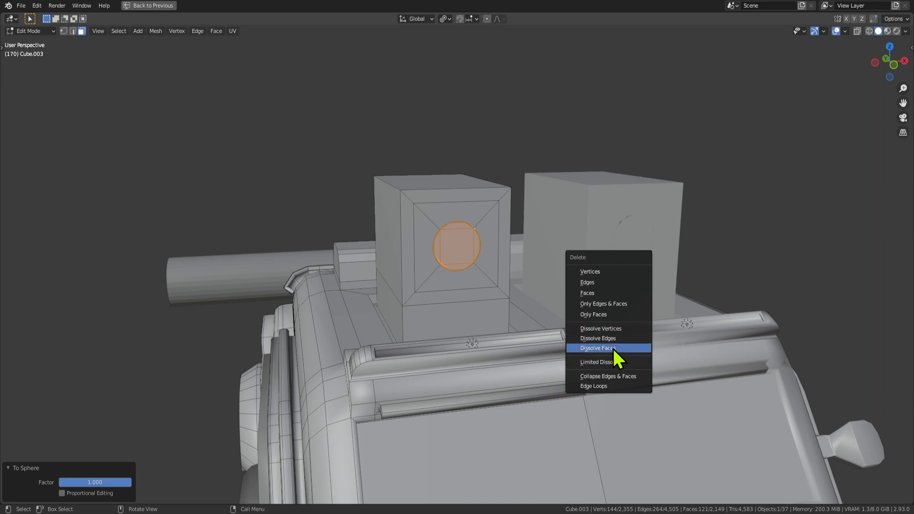
click(614, 350)
Resize the circle and its ring, then shrink the circle to 0.592 scale.
middle_drag(613, 349, 544, 302)
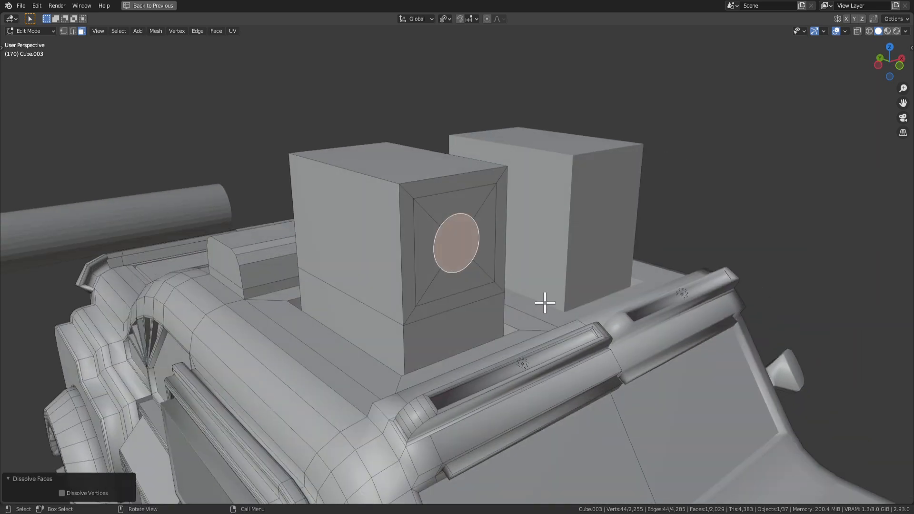
key(s)
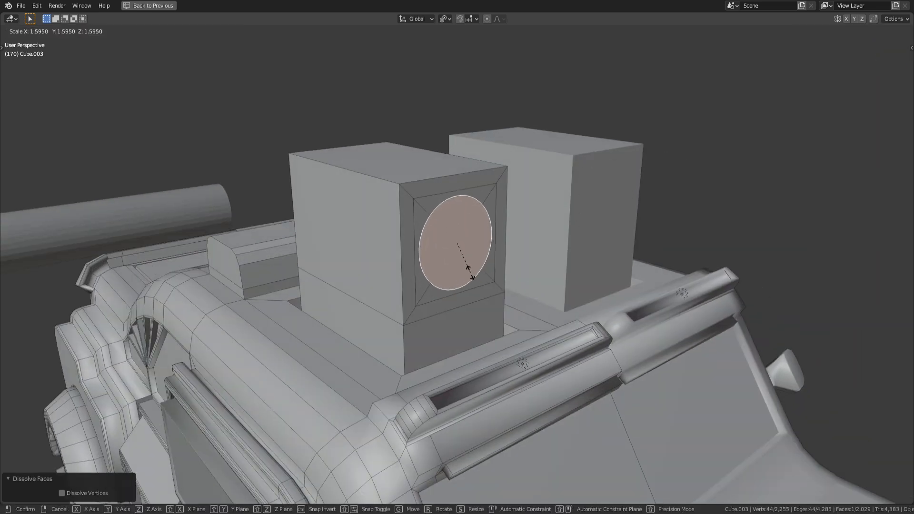
click(469, 272)
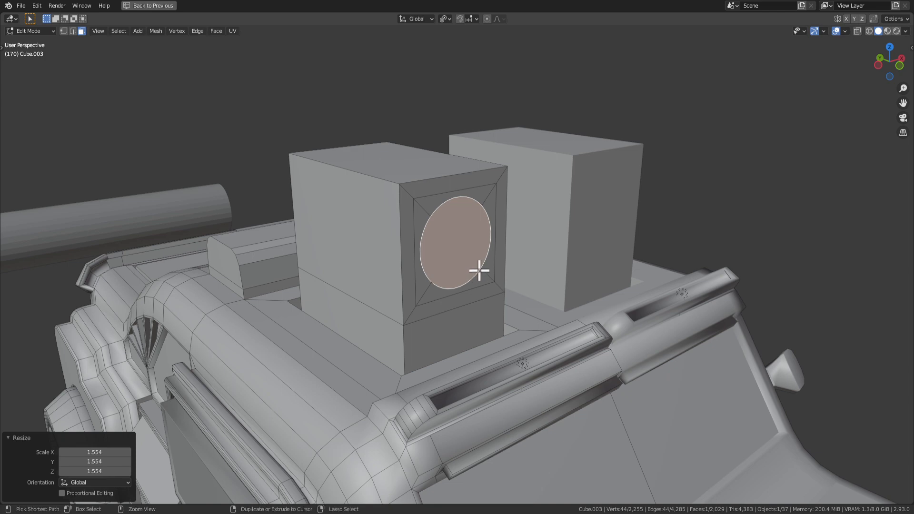
key(ctrl+KP_Add)
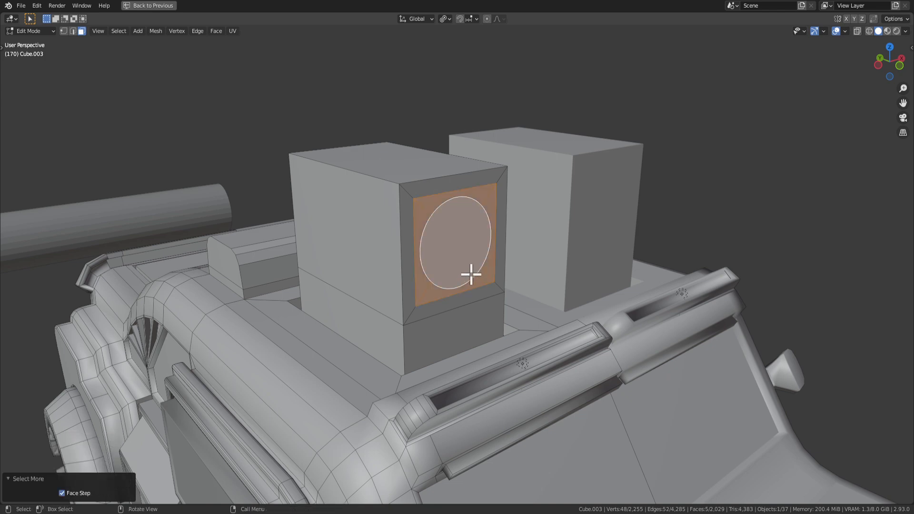
key(s)
click(504, 275)
key(ctrl+KP_Subtract)
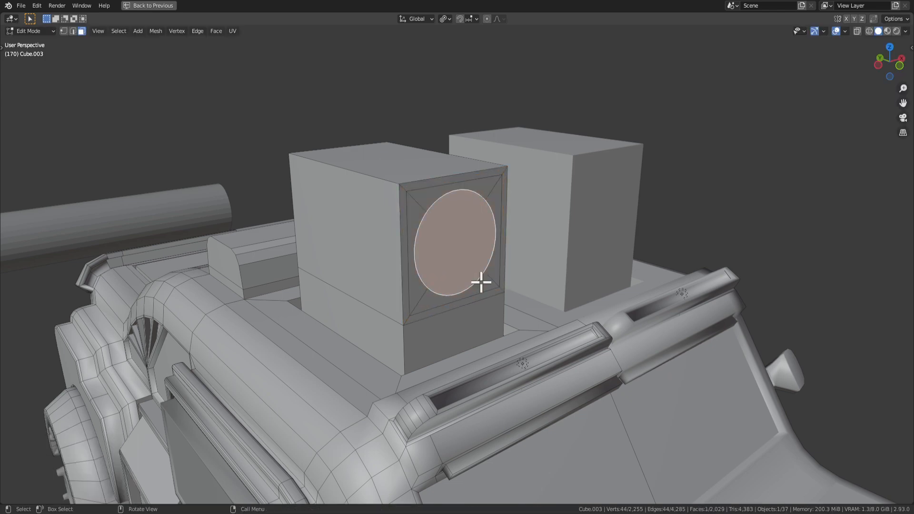
middle_drag(481, 282, 516, 295)
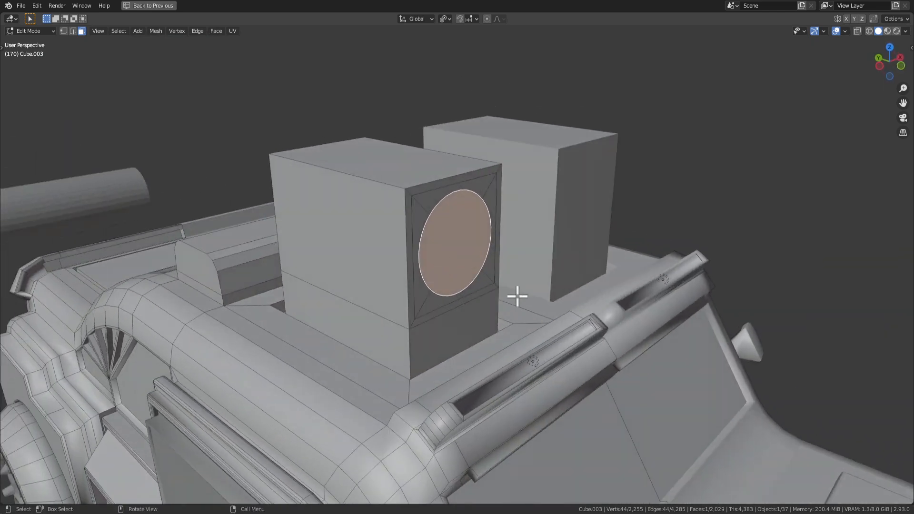
key(s)
click(494, 276)
Cancel a vertical move of the circle and switch to edge selection.
key(g)
key(z)
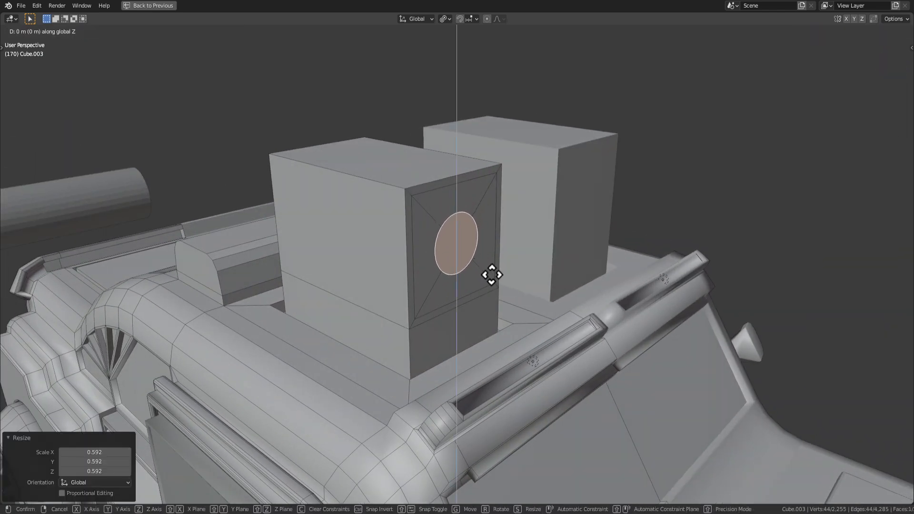
key(Escape)
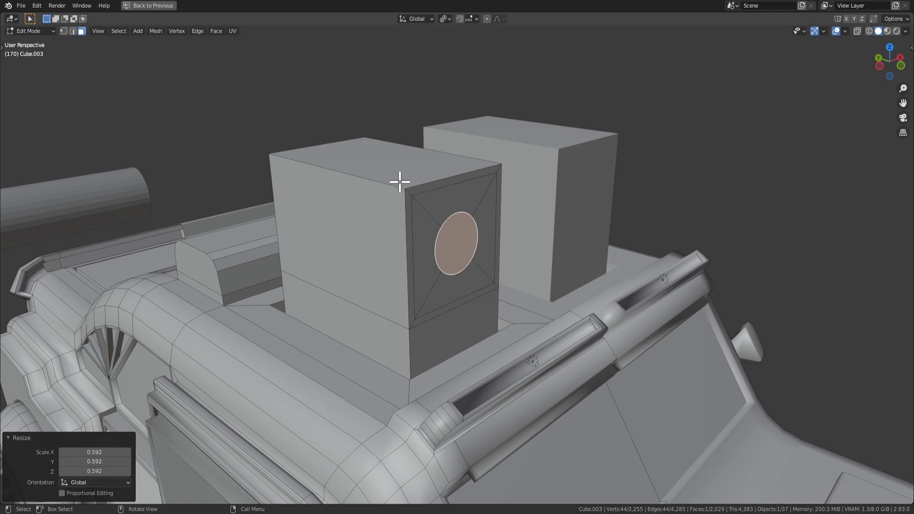
key(2)
middle_drag(389, 218, 295, 160)
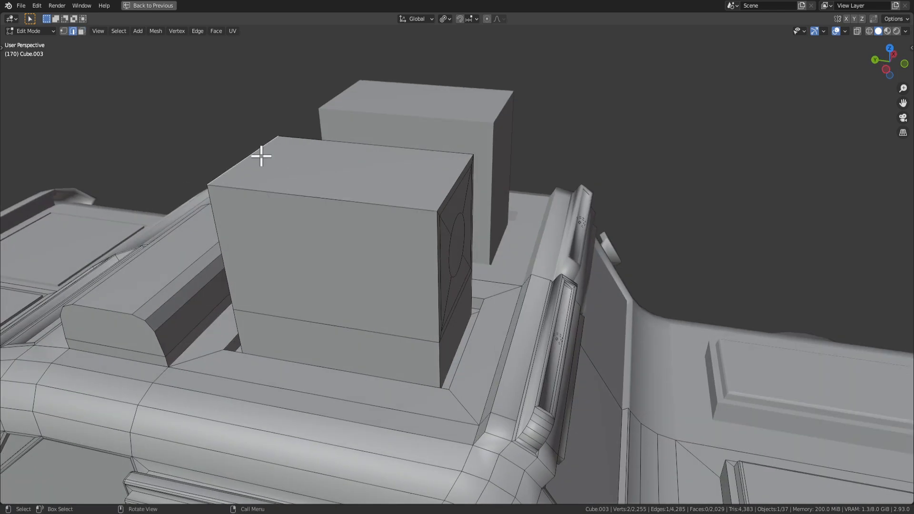
Move the selected top edge vertically and return to Object Mode.
key(g)
key(z)
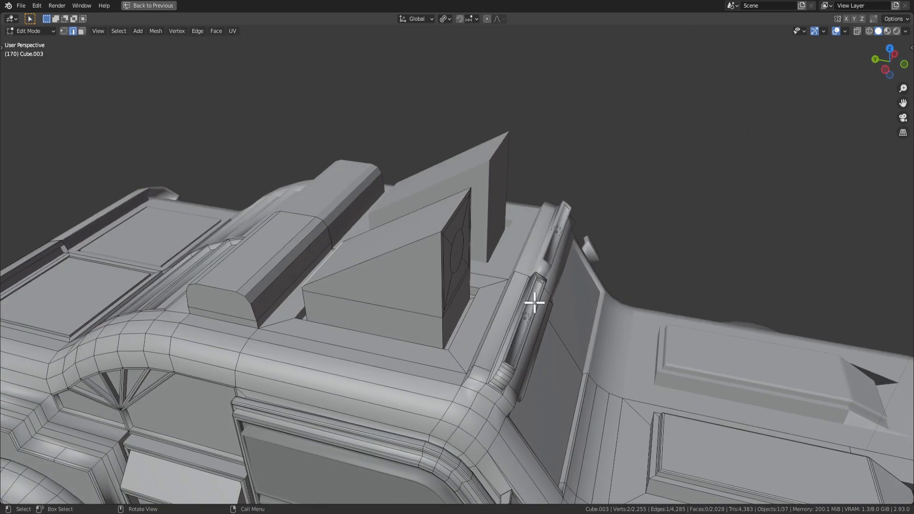
key(Tab)
scroll(613, 373, down, 4)
middle_drag(613, 373, 507, 327)
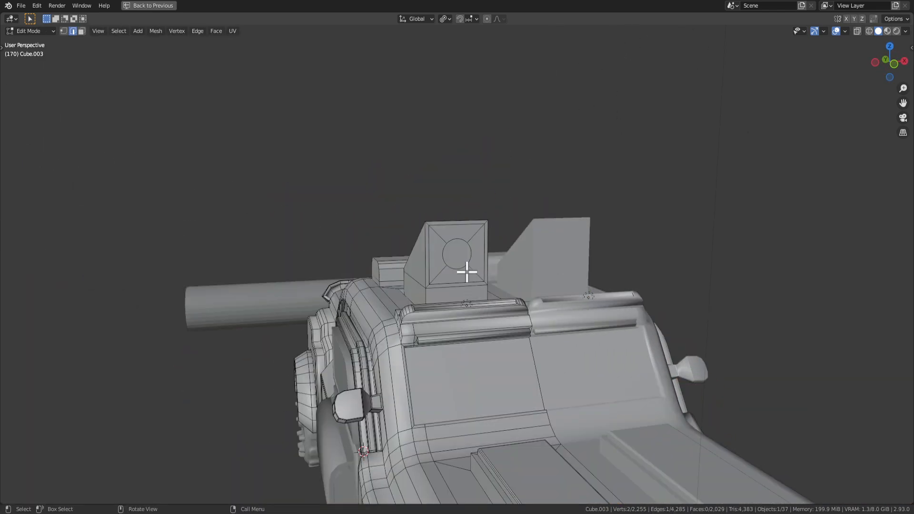
scroll(464, 263, up, 3)
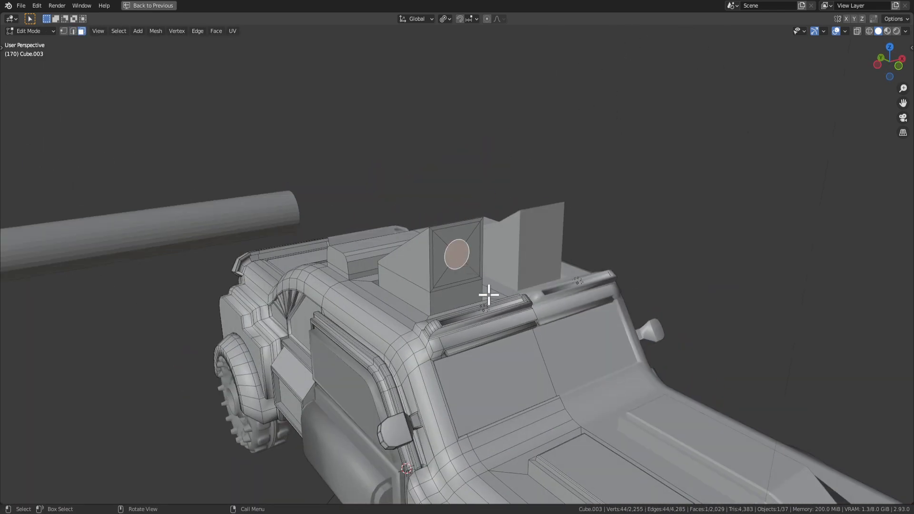
Enlarge the lamp face, extrude it into a cylinder, and inset and extrude its end to hollow it.
key(s)
click(517, 327)
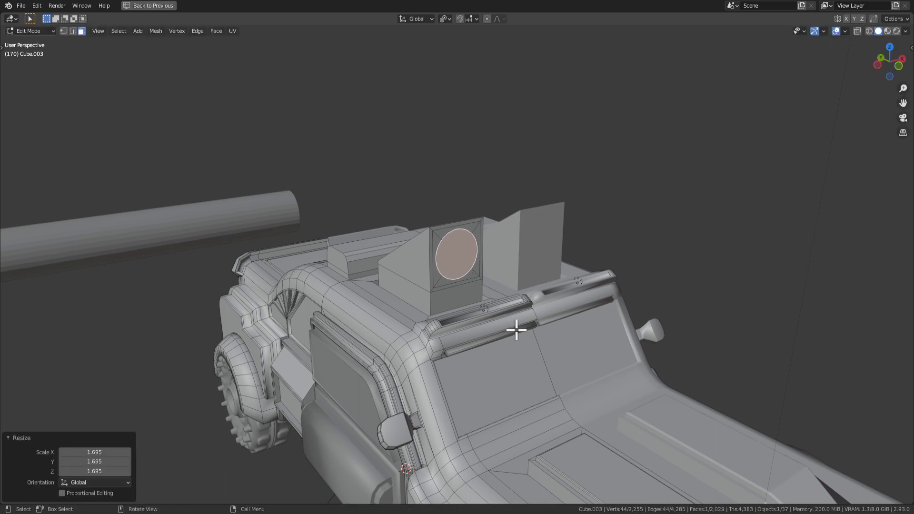
key(e)
click(564, 351)
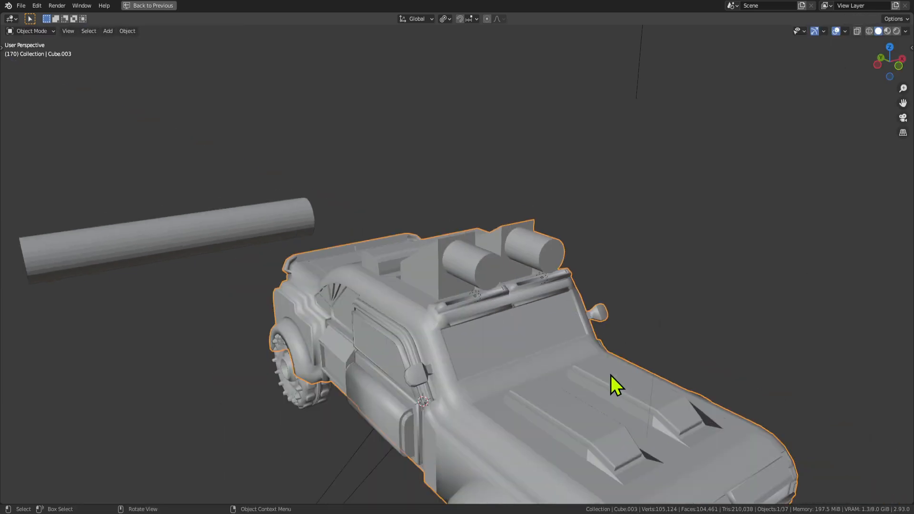
middle_drag(565, 351, 563, 337)
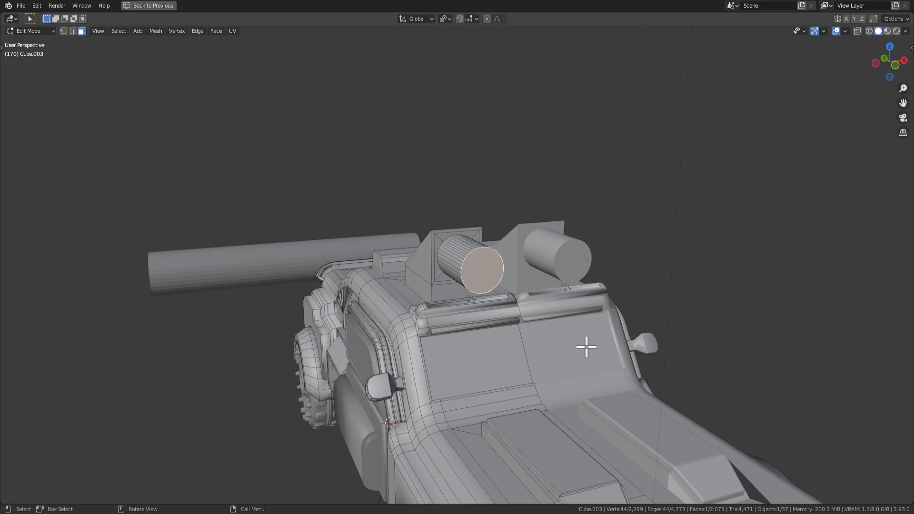
key(i)
click(575, 342)
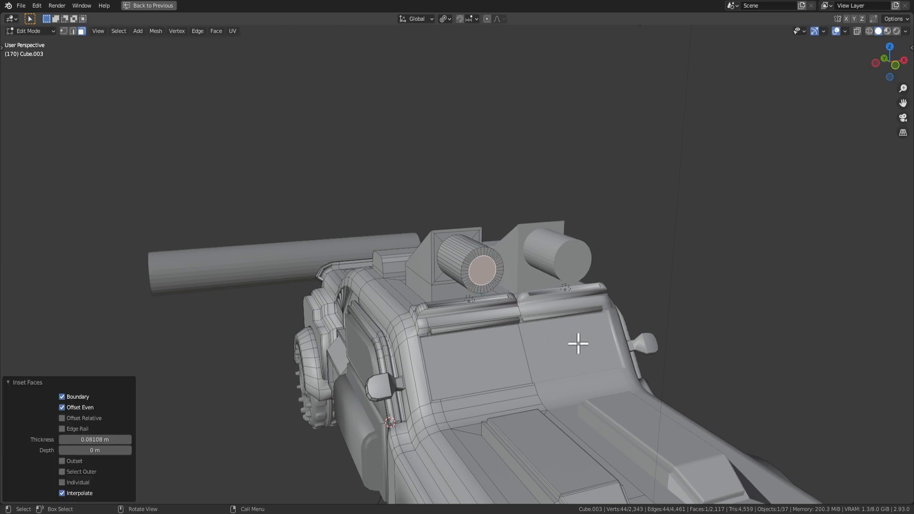
key(e)
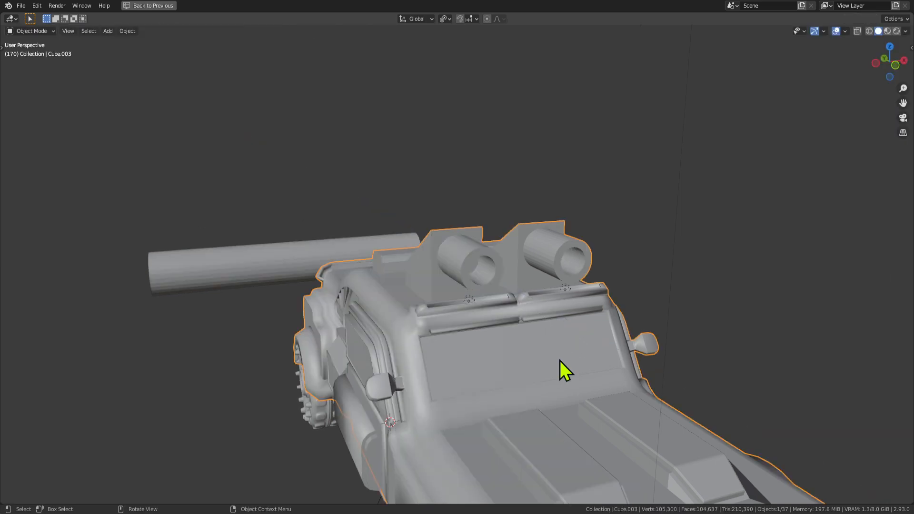
middle_drag(560, 361, 646, 359)
scroll(596, 332, up, 5)
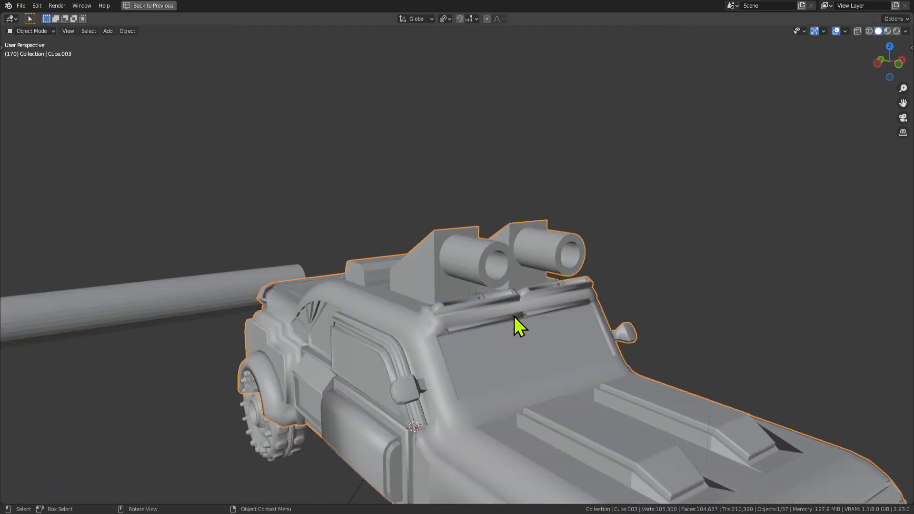
Undo the previous lamp and sink the lamp face inward, shrunk to 0.810.
key(Tab)
key(ctrl+z)
scroll(527, 317, up, 3)
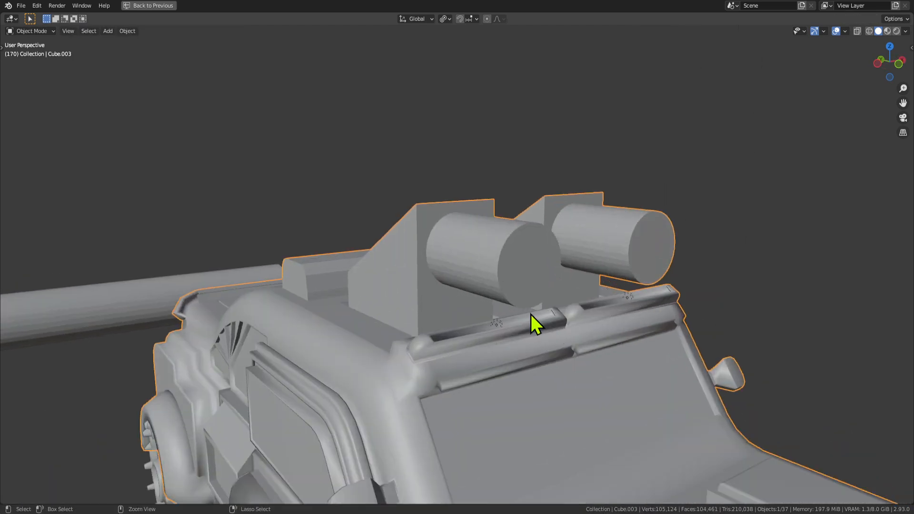
key(ctrl+z)
key(ctrl+z)
key(e)
click(535, 322)
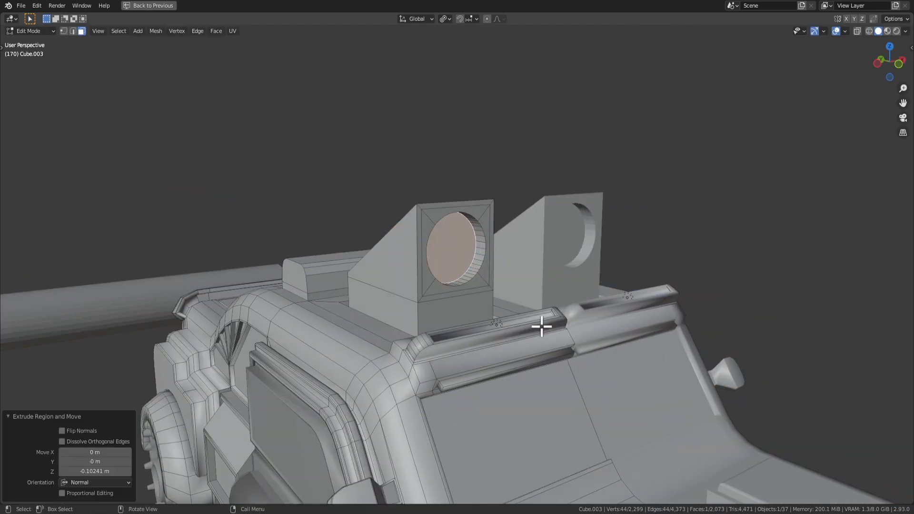
key(s)
click(530, 322)
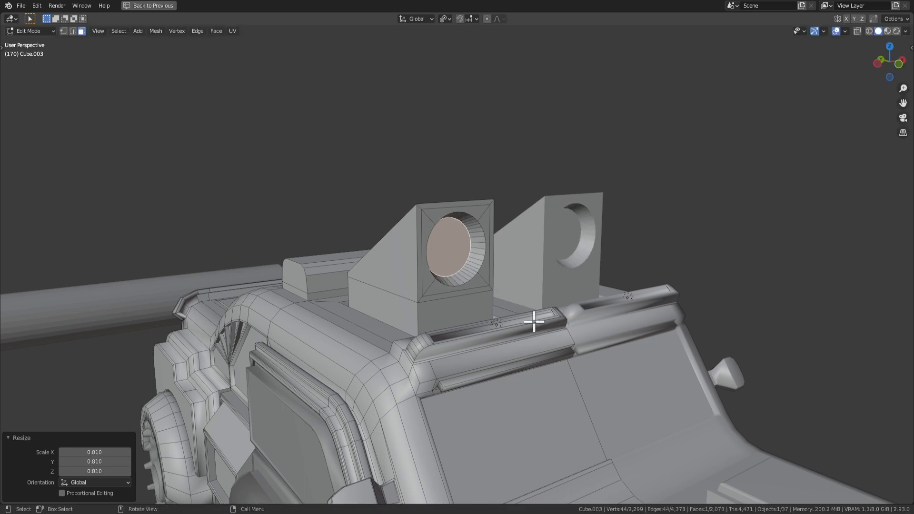
Inset the recessed face, extrude it outward into a cylinder, and scale its end.
key(i)
click(524, 312)
key(e)
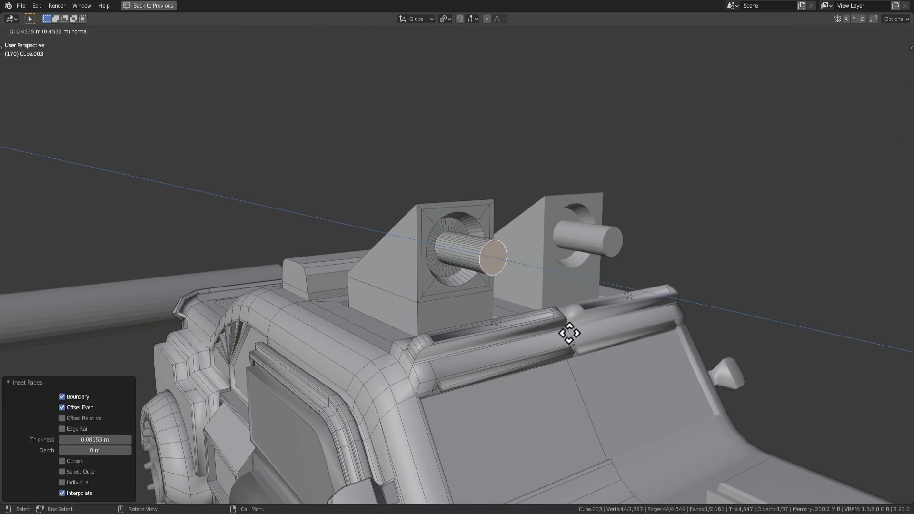
click(559, 324)
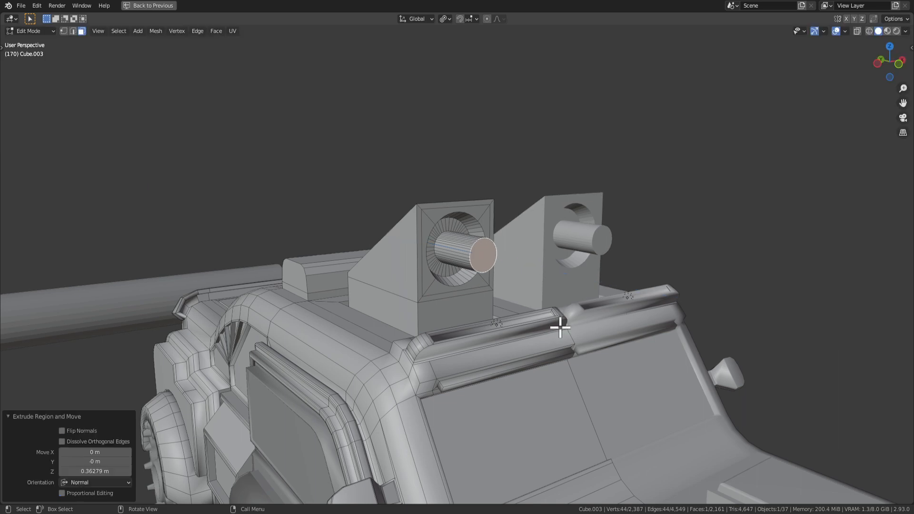
key(s)
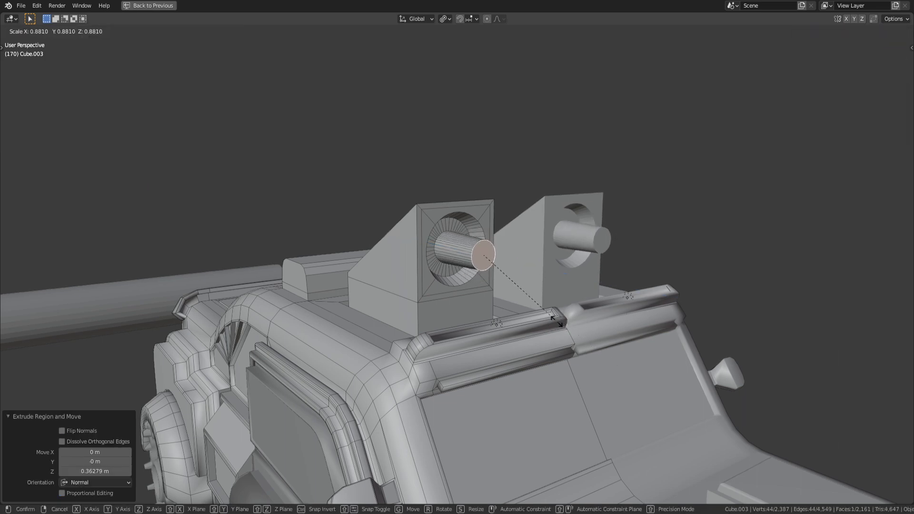
click(522, 293)
Check the whole car, then scale the round lamp faces and extrude them into cylinders.
key(Tab)
scroll(594, 368, down, 3)
middle_drag(594, 368, 506, 300)
key(Tab)
scroll(579, 314, up, 2)
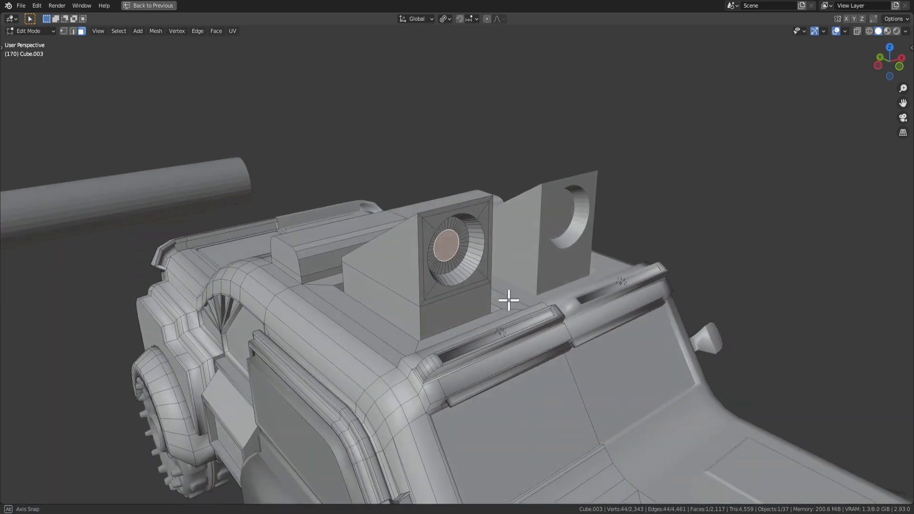
key(s)
click(528, 318)
key(e)
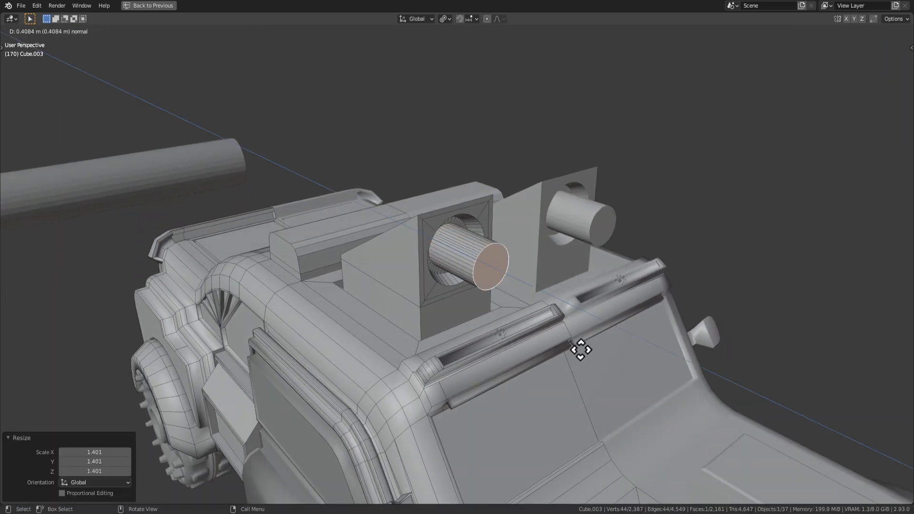
click(581, 350)
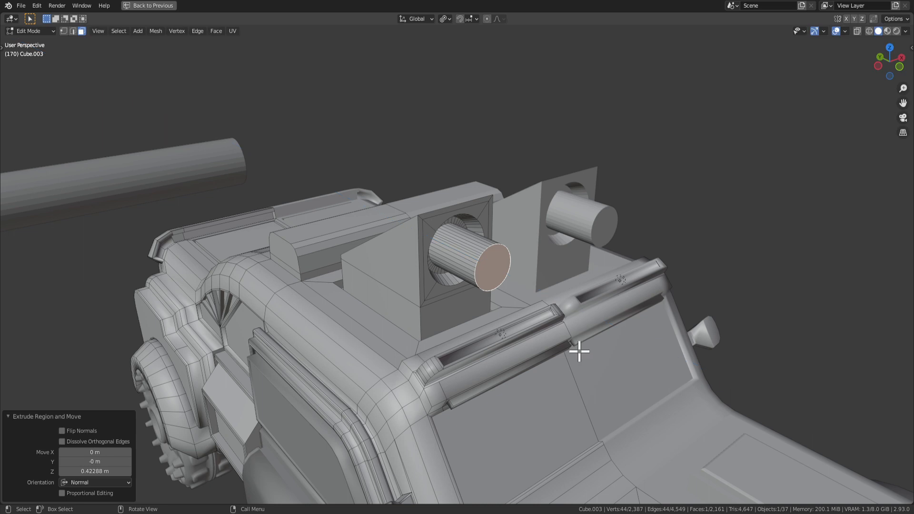
Inset the lamp's end face and push it forward along Y to taper the lamp.
key(s)
right_click(566, 344)
key(i)
click(600, 303)
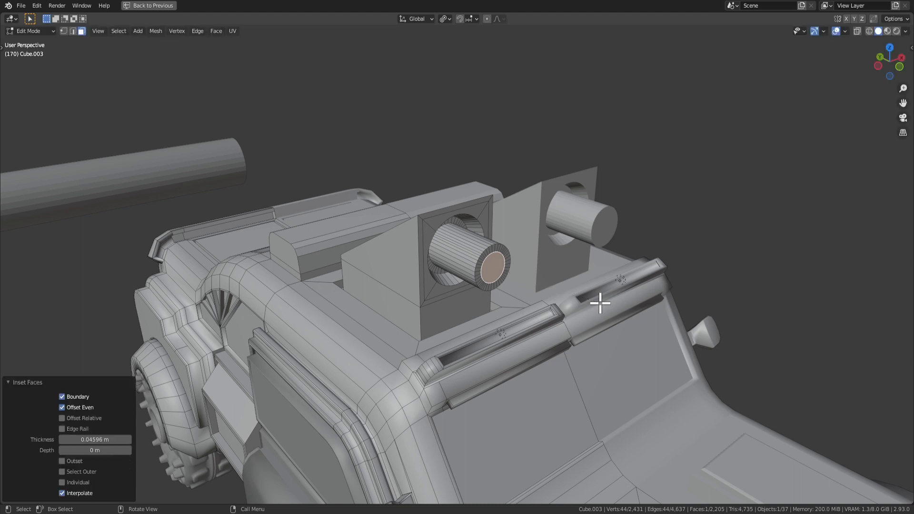
key(g)
key(x)
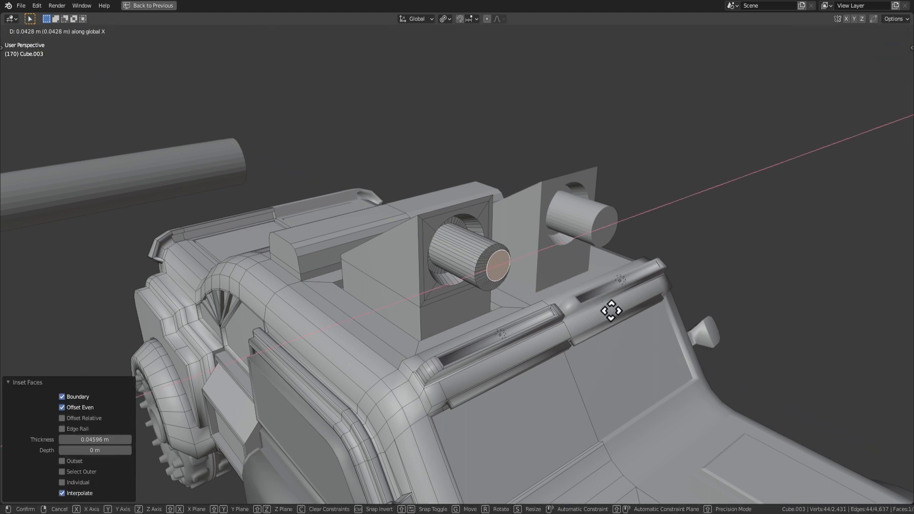
key(z)
key(y)
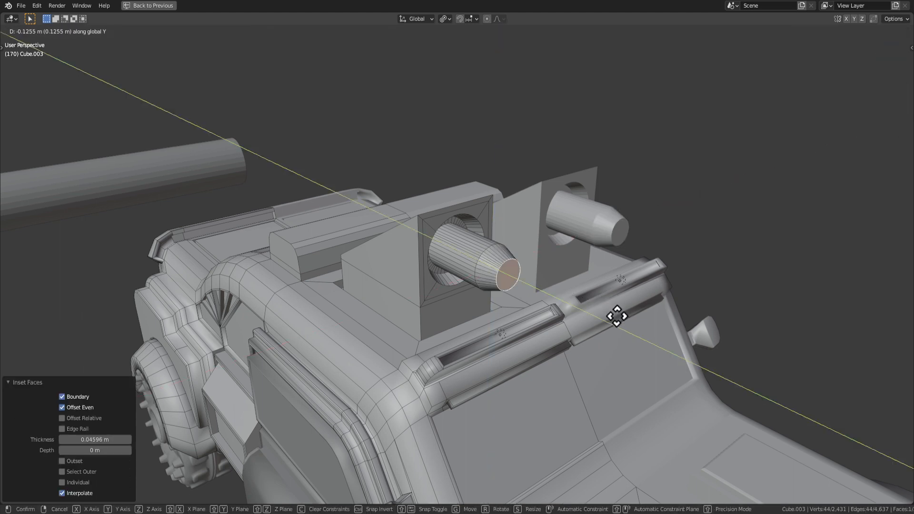
click(614, 314)
Inset the tapered end face again and extrude it inward to hollow the tip.
key(i)
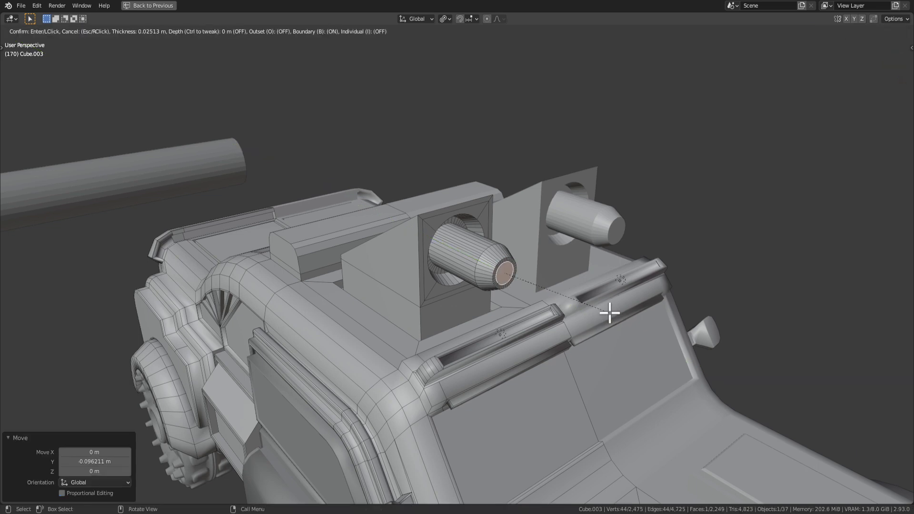
click(609, 313)
key(e)
click(584, 297)
Select the right box's sloped top face, then its lower right edge in edge mode.
middle_drag(567, 325, 407, 264)
click(416, 281)
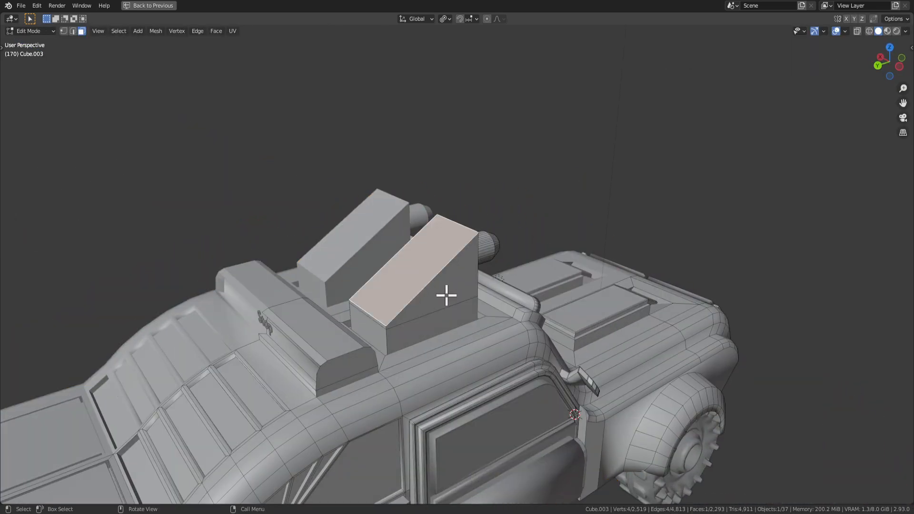
middle_drag(446, 296, 549, 306)
key(2)
click(415, 262)
Bevel the selected edge of the right roof wedge box.
key(ctrl+b)
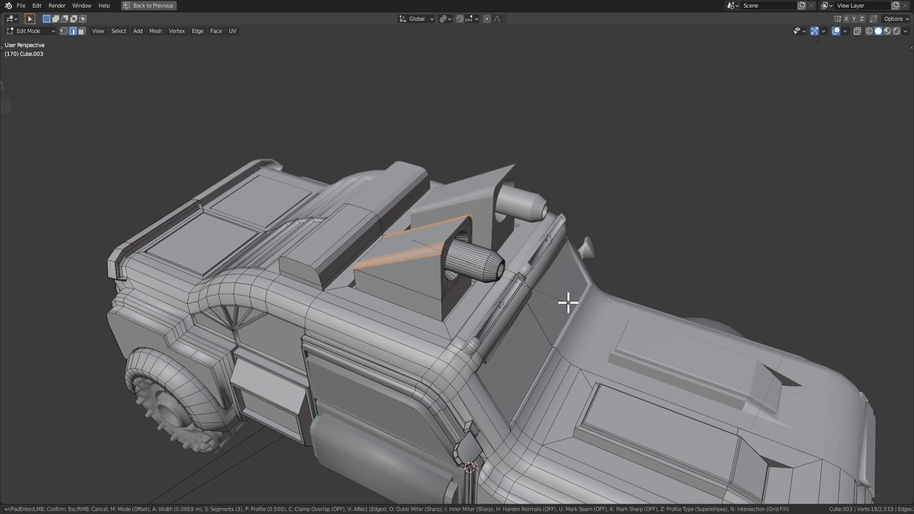
click(565, 305)
mouse_move(557, 302)
middle_down()
mouse_move(475, 279)
mouse_move(555, 288)
middle_up()
Select the wedge's two side faces, try an inset, then undo it.
key(3)
click(445, 271)
shift+click(433, 297)
click(490, 289)
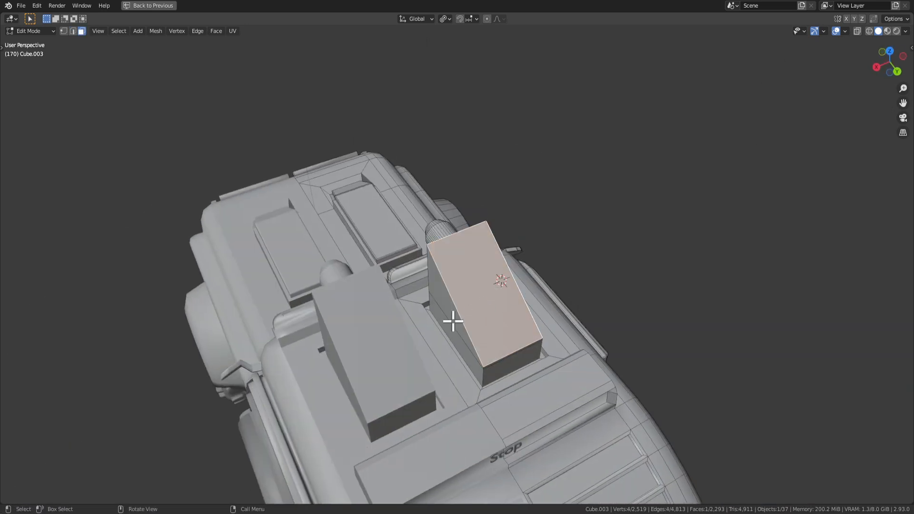
click(453, 316)
middle_drag(482, 294, 507, 299)
shift+click(452, 293)
key(i)
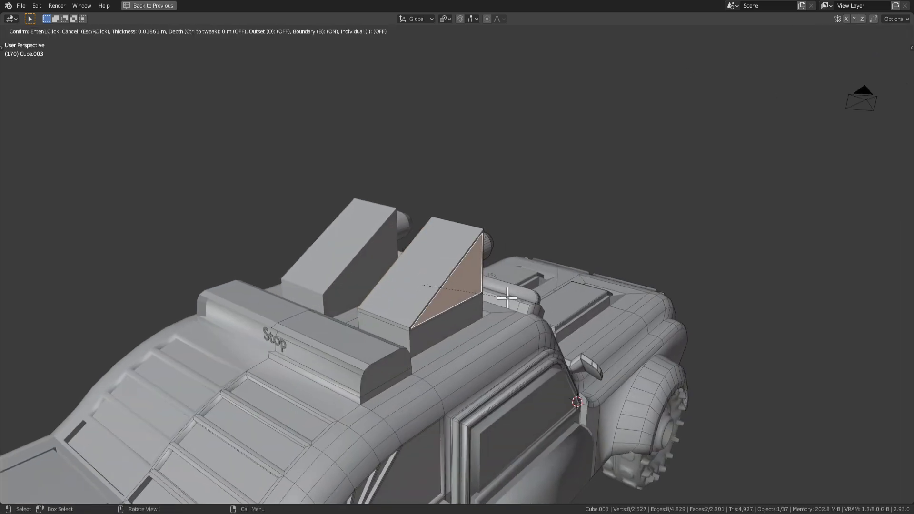
click(505, 296)
key(ctrl+z)
key(ctrl+z)
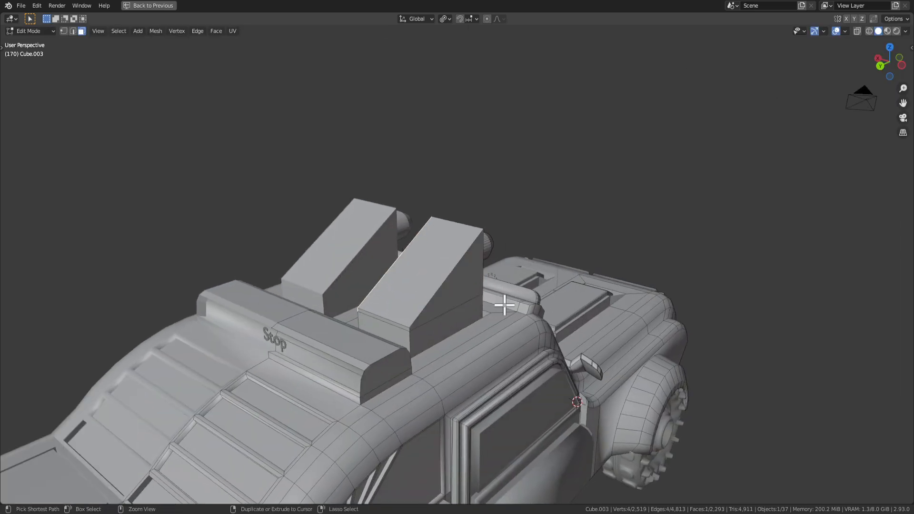
Inset the wedge side faces, scale them to 0.691, and return to Object Mode.
middle_drag(452, 294, 561, 298)
shift+click(452, 306)
middle_drag(452, 306, 504, 302)
key(i)
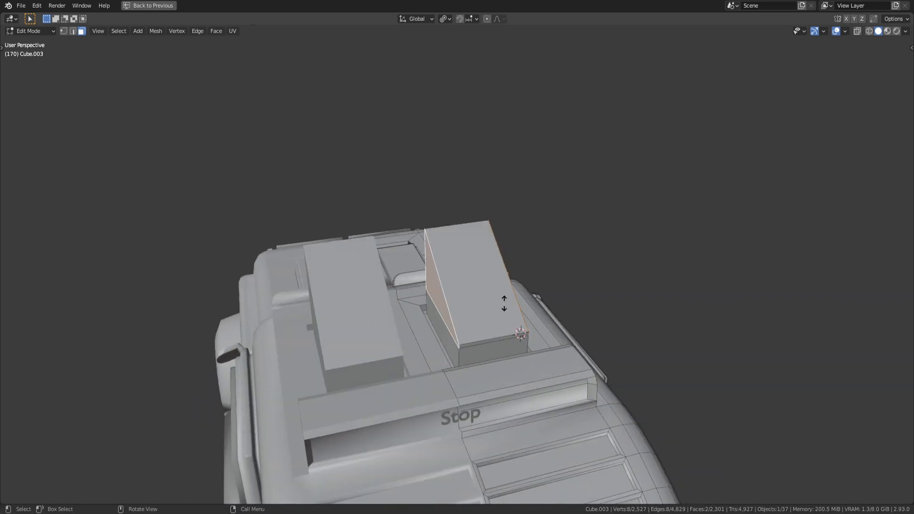
click(514, 303)
key(s)
click(550, 324)
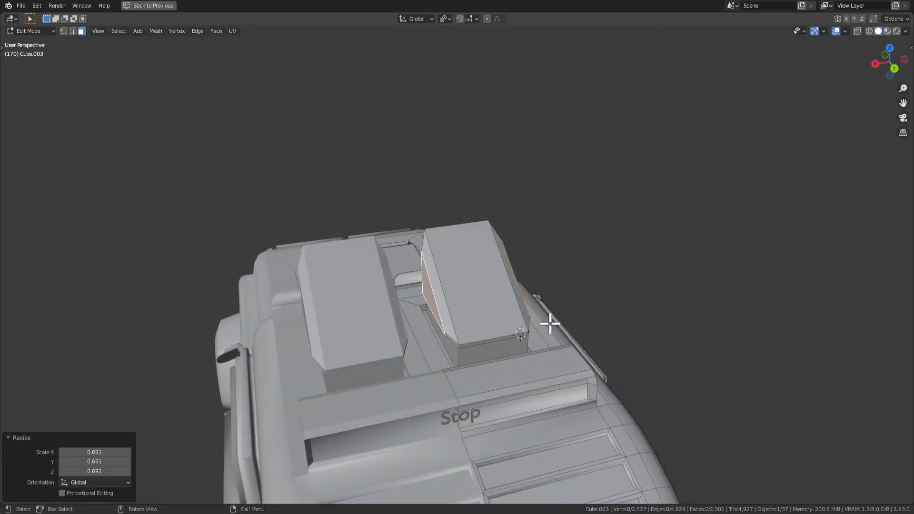
middle_drag(550, 323, 522, 324)
key(Tab)
scroll(374, 307, down, 4)
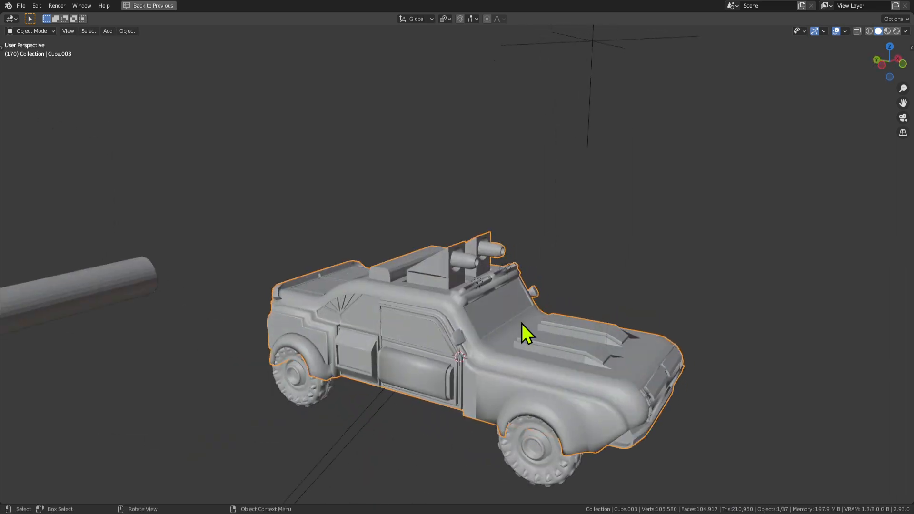
Switch the viewport to rendered shading and orbit around the jeep to inspect it.
click(897, 32)
scroll(681, 279, up, 2)
middle_drag(681, 280, 568, 280)
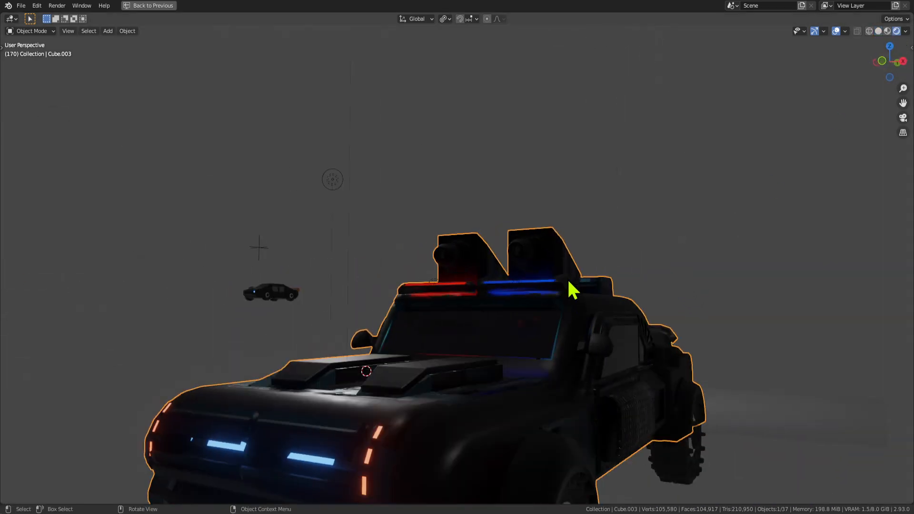
scroll(568, 280, down, 5)
middle_drag(545, 364, 633, 369)
scroll(601, 357, up, 3)
middle_drag(561, 333, 408, 237)
scroll(526, 311, down, 3)
scroll(526, 310, up, 5)
In Edit Mode, select the slanted face on the roof box, then inset and extrude it.
key(Tab)
key(Tab)
scroll(414, 243, down, 3)
middle_drag(476, 271, 494, 306)
click(593, 280)
scroll(494, 307, up, 5)
key(Tab)
click(354, 237)
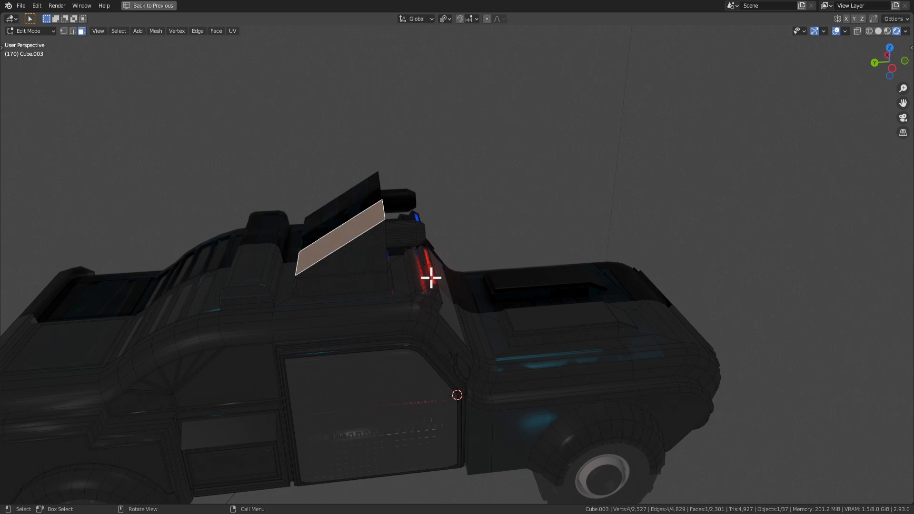
key(i)
click(472, 284)
key(e)
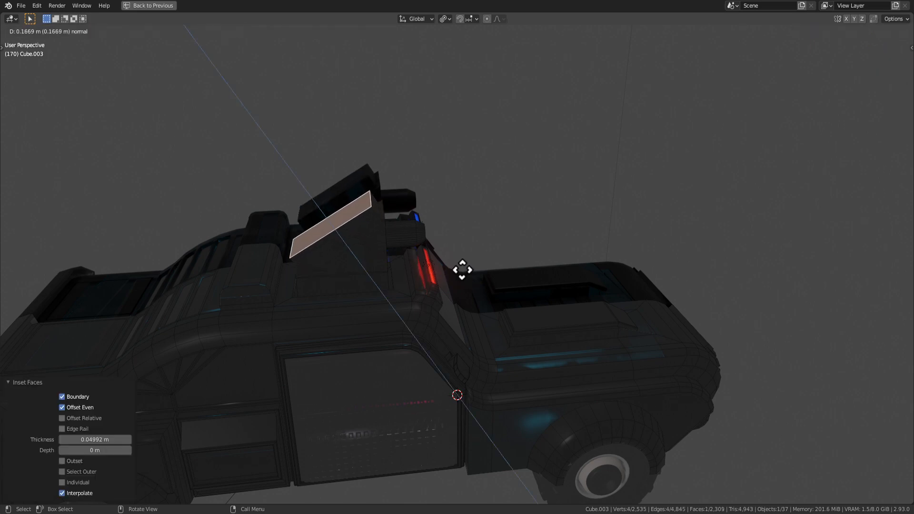
click(464, 275)
Orbit higher over the roll bar, toggling Edit Mode to re-check the roof box.
middle_drag(534, 347, 444, 296)
scroll(376, 210, up, 2)
middle_drag(375, 201, 320, 190)
key(Tab)
scroll(415, 285, down, 5)
middle_drag(415, 286, 479, 241)
key(Tab)
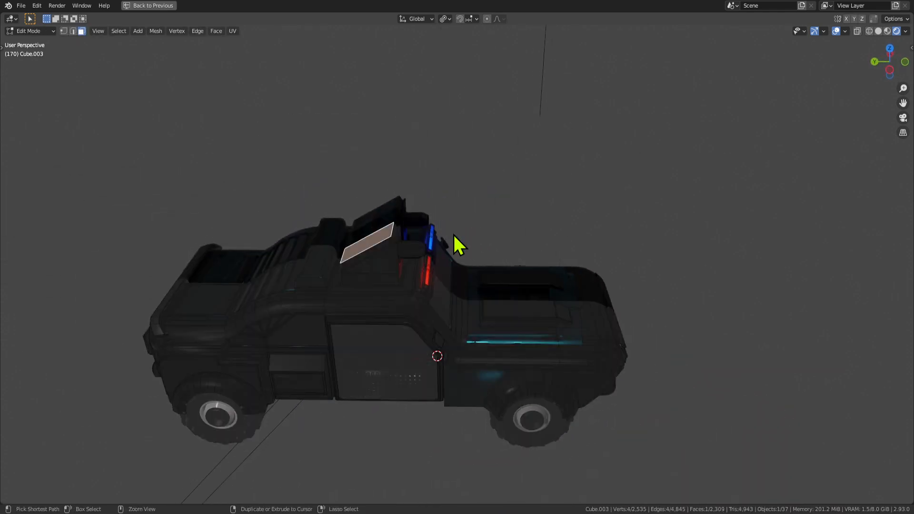
key(Tab)
scroll(408, 252, up, 4)
middle_drag(406, 241, 378, 206)
key(Tab)
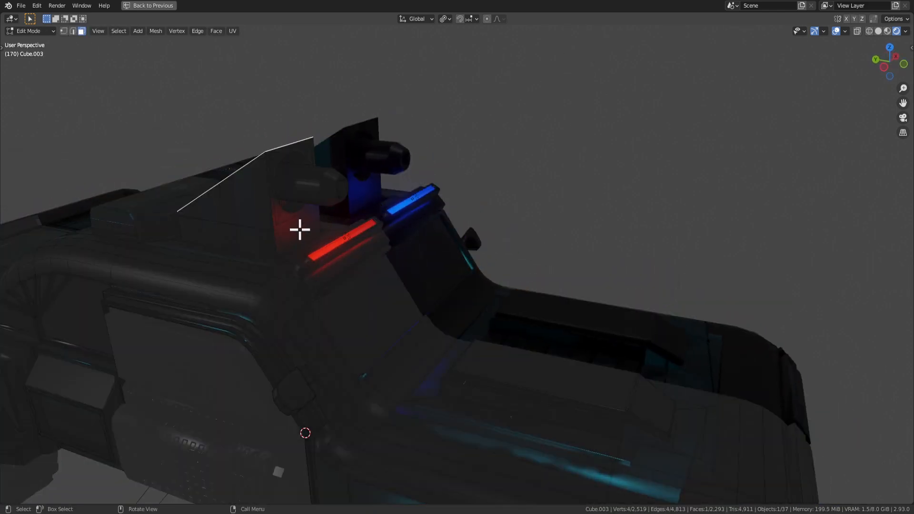
Inset the selected roof-box face again, extrude it, then undo the extrusion.
key(i)
click(538, 269)
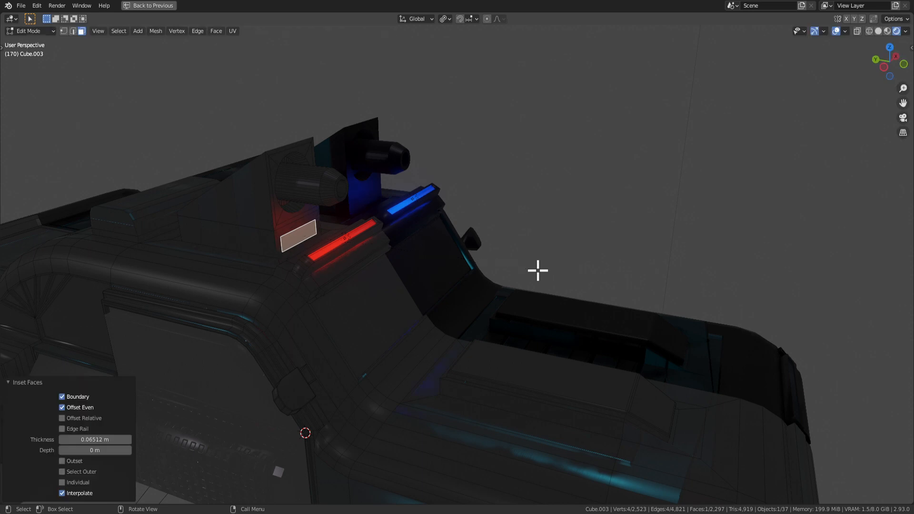
key(e)
click(519, 268)
key(ctrl+z)
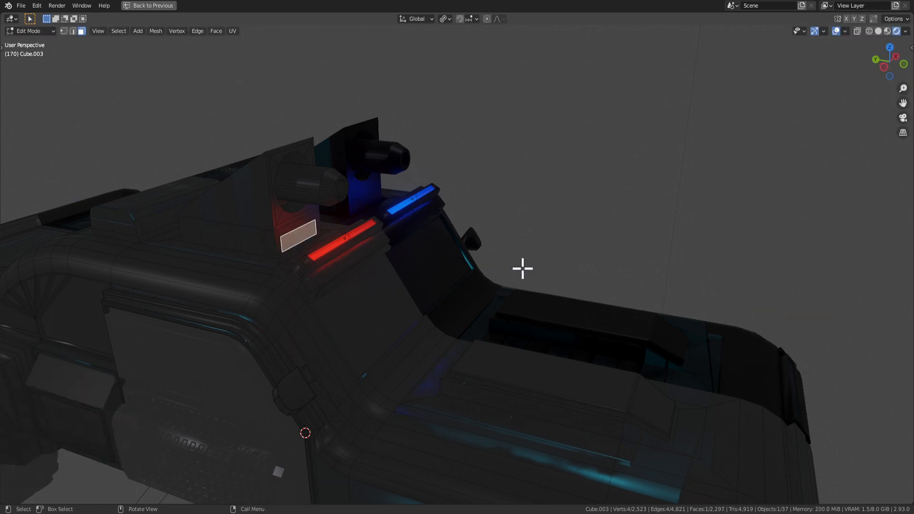
Orbit in Edit Mode to face the roof light boxes.
scroll(305, 173, down, 2)
middle_drag(356, 196, 328, 213)
key(Tab)
scroll(350, 214, up, 2)
key(Tab)
middle_drag(301, 179, 325, 174)
middle_drag(323, 260, 248, 159)
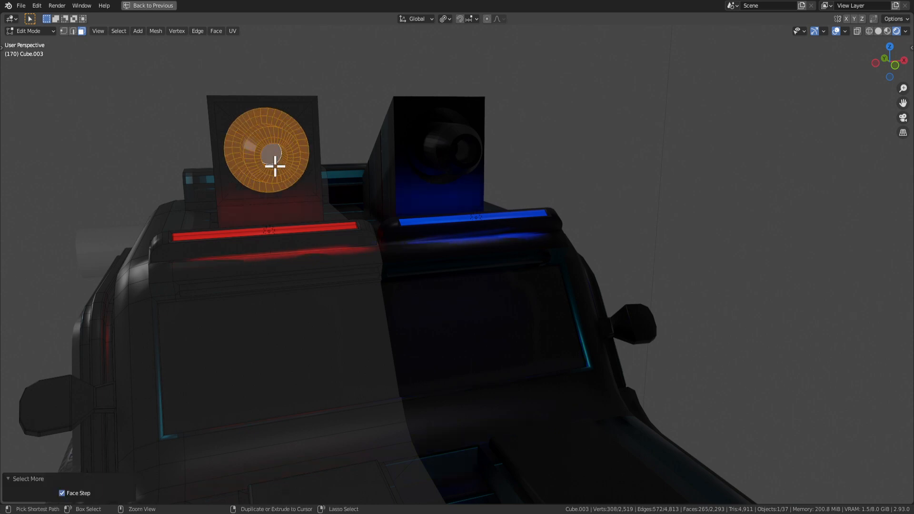
Grow the selection to the lamp's square panel, shrink it, then reduce selection back to the disc.
key(ctrl+KP_Add)
middle_drag(373, 172, 422, 169)
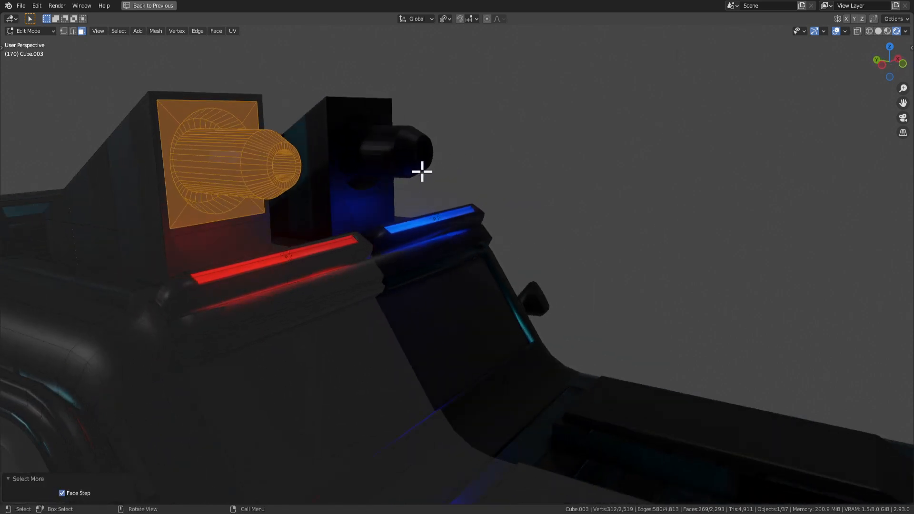
key(s)
click(369, 164)
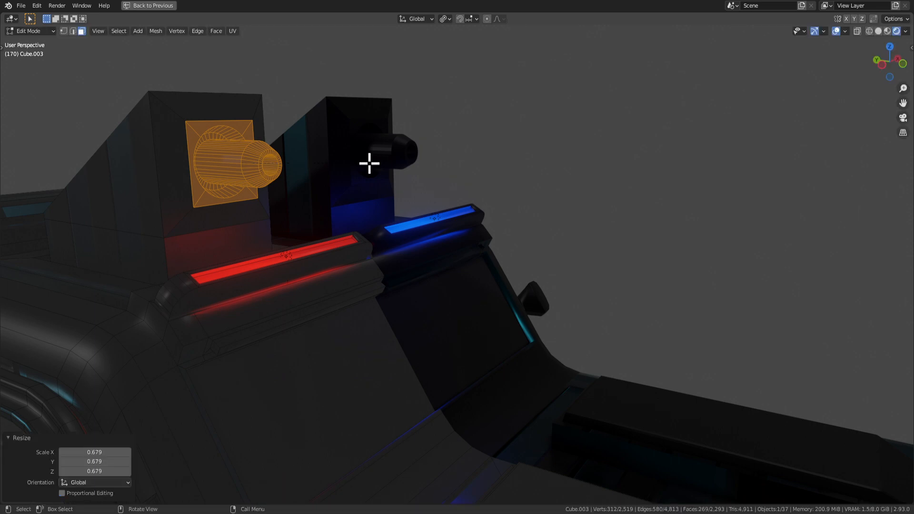
key(ctrl+KP_Subtract)
middle_drag(367, 161, 389, 172)
key(s)
right_click(455, 259)
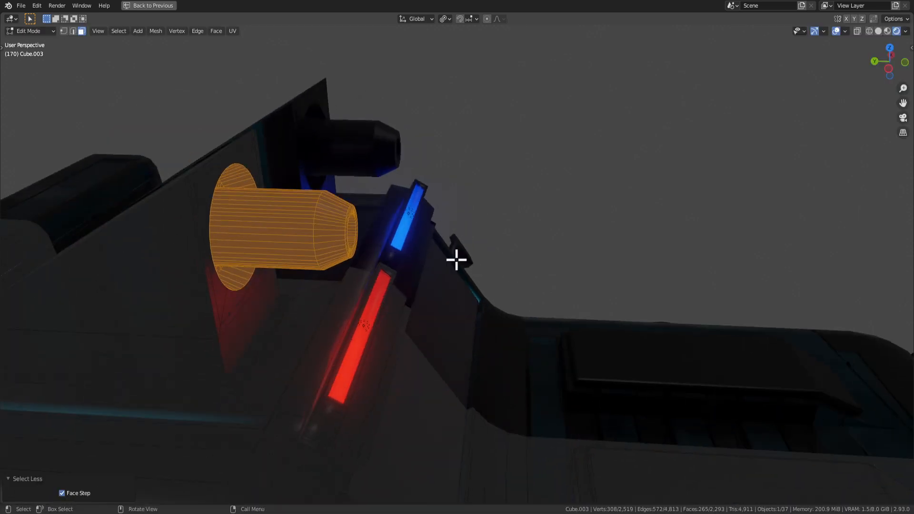
Try dissolving the lamp geometry, then undo to restore the lamp cylinder.
middle_drag(460, 267, 371, 237)
key(x)
click(369, 236)
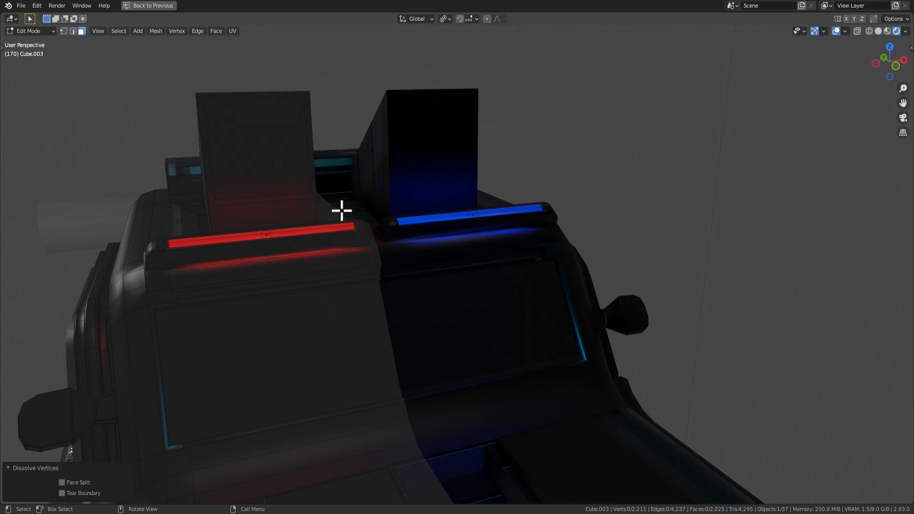
middle_drag(341, 208, 361, 217)
click(232, 179)
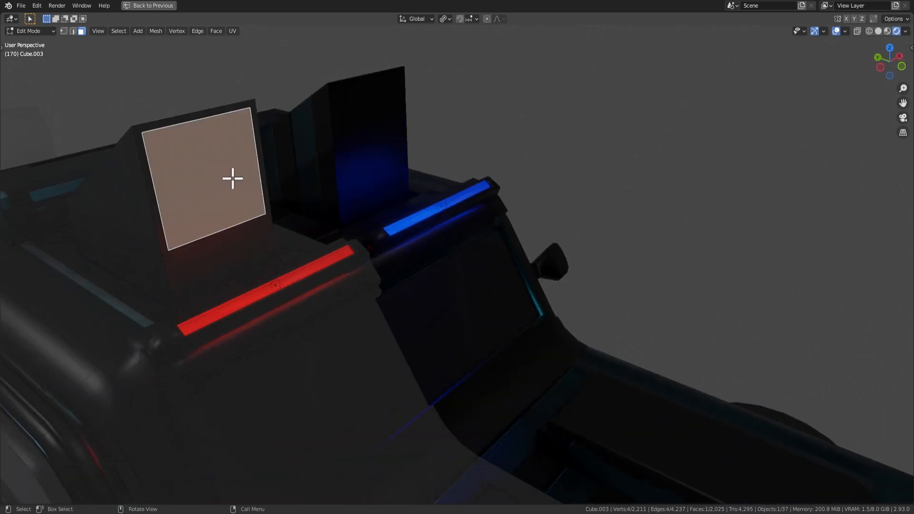
middle_drag(232, 179, 345, 209)
key(2)
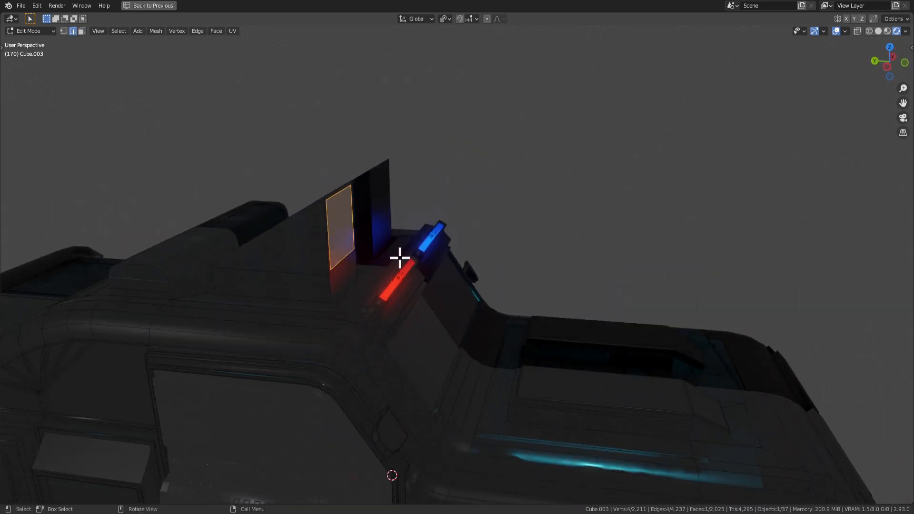
middle_drag(400, 257, 481, 205)
key(ctrl+z)
key(ctrl+z)
Set the pivot to Bounding Box Center, scale the lamp cylinder to 0.678, and begin an axis-constrained scale.
click(445, 19)
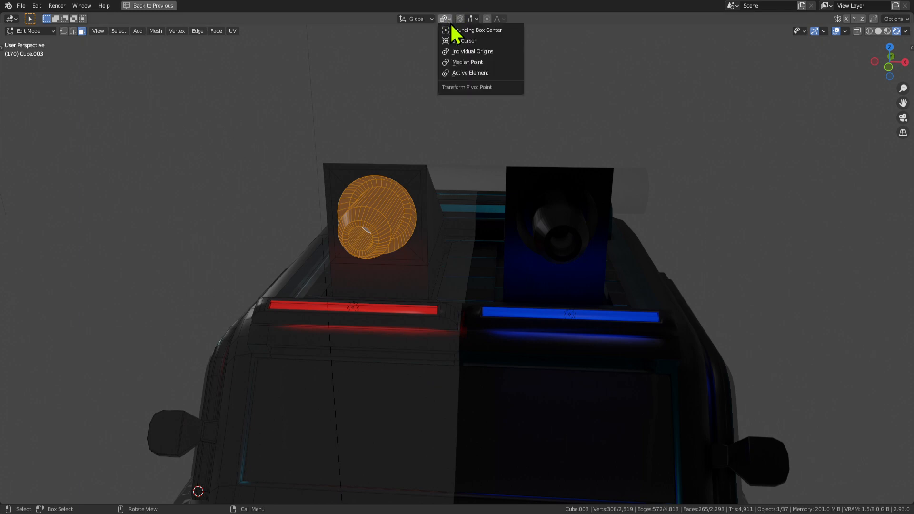
click(479, 32)
key(s)
click(490, 230)
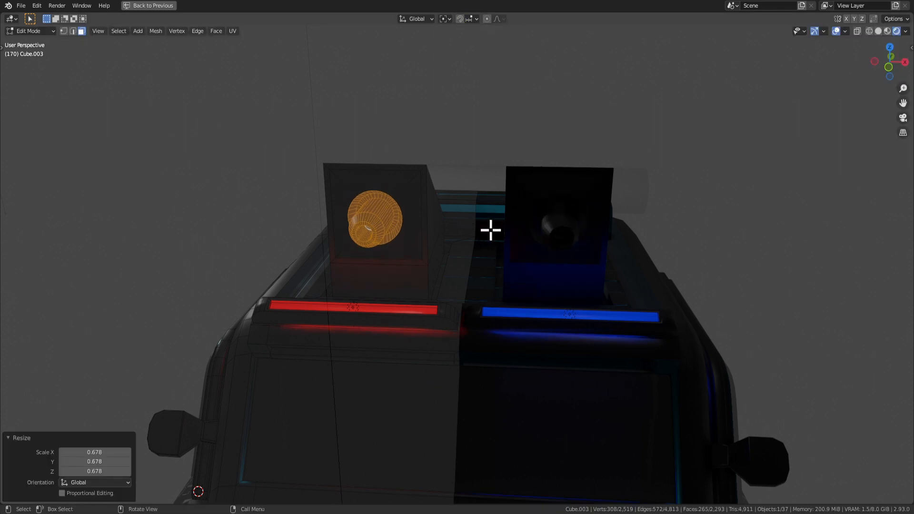
middle_drag(489, 231, 584, 222)
key(s)
key(x)
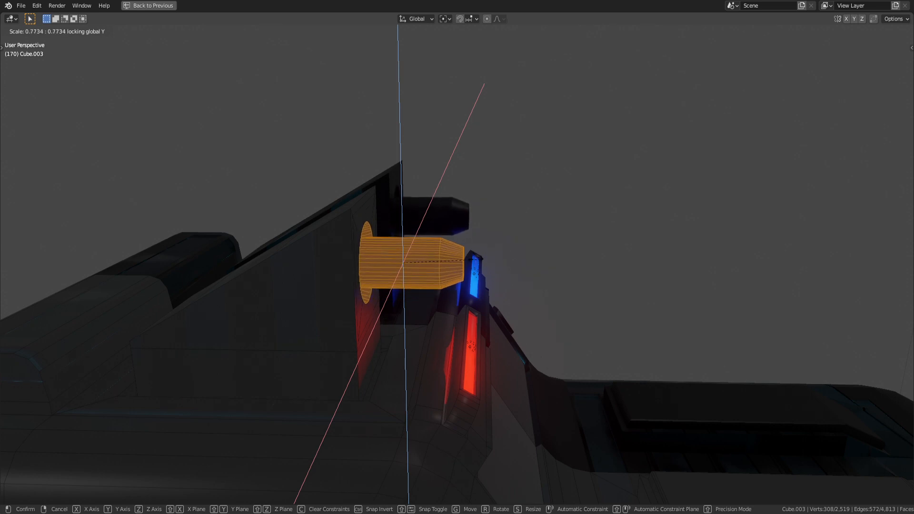
Confirm the Y-locked scale at 0.714 to thin the lamp without shortening it.
click(458, 259)
middle_drag(458, 259, 480, 283)
key(z)
right_click(430, 262)
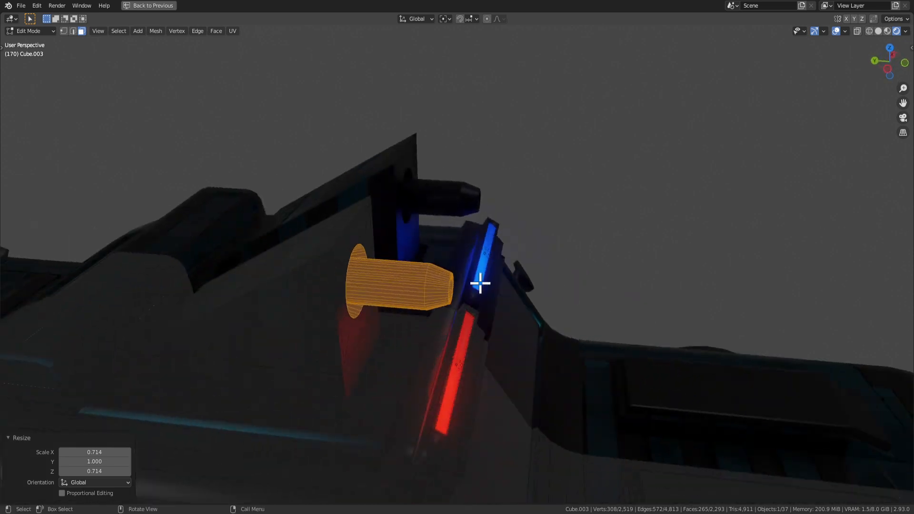
key(2)
middle_drag(400, 274, 385, 270)
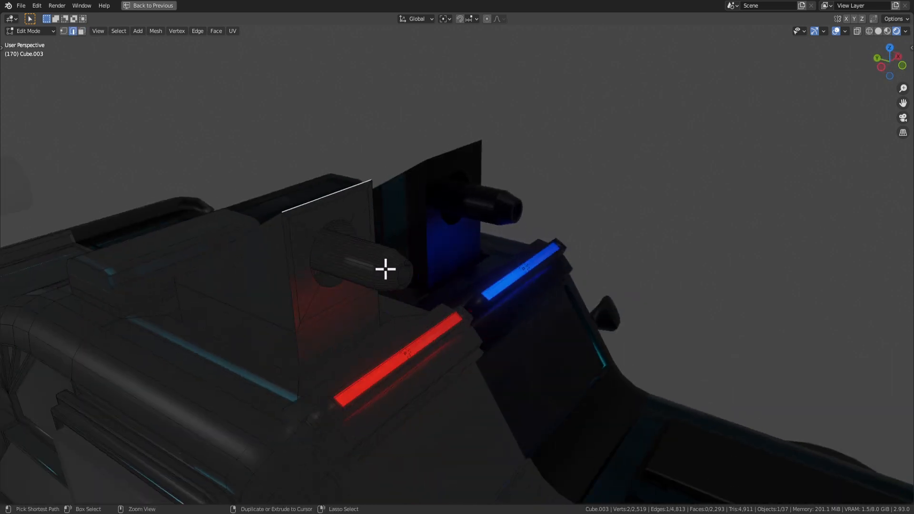
Grow the selection to the square mounting plate and raise it 0.066 m along Z.
key(ctrl+KP_Add)
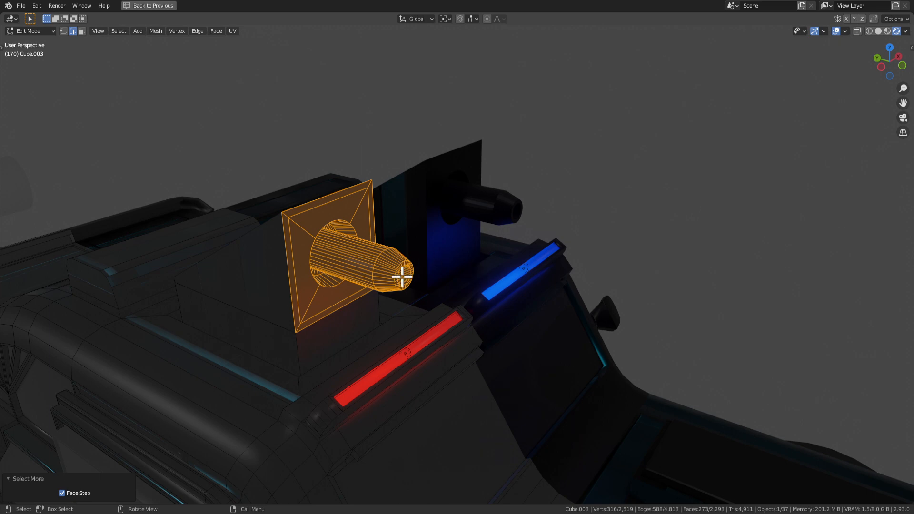
middle_drag(403, 275, 398, 298)
key(g)
key(z)
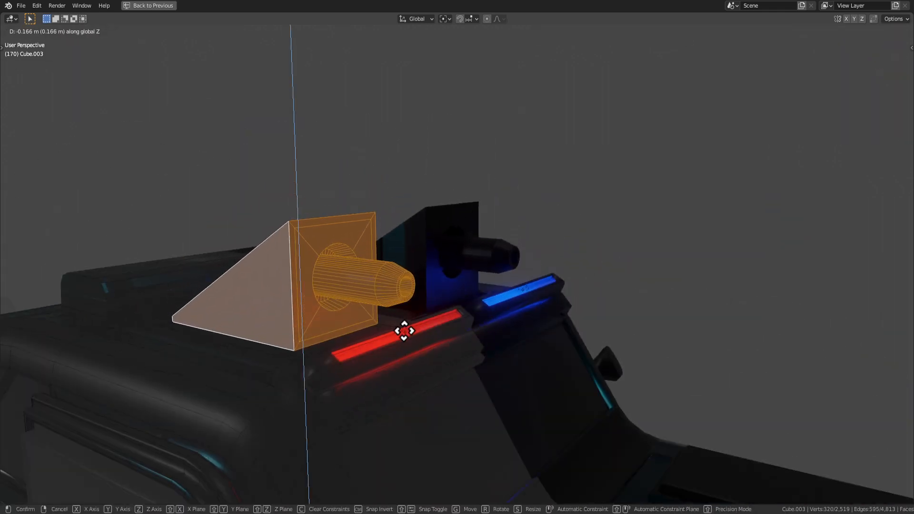
click(405, 329)
middle_drag(406, 330, 502, 351)
key(g)
key(z)
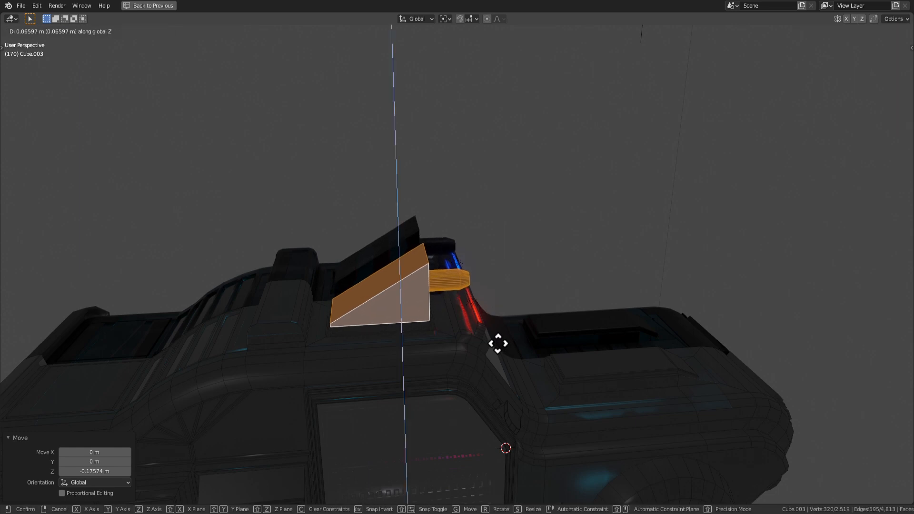
click(498, 342)
Scale the plate and lamp uniformly to 0.836, then select the wedge's bottom edge.
key(s)
right_click(503, 340)
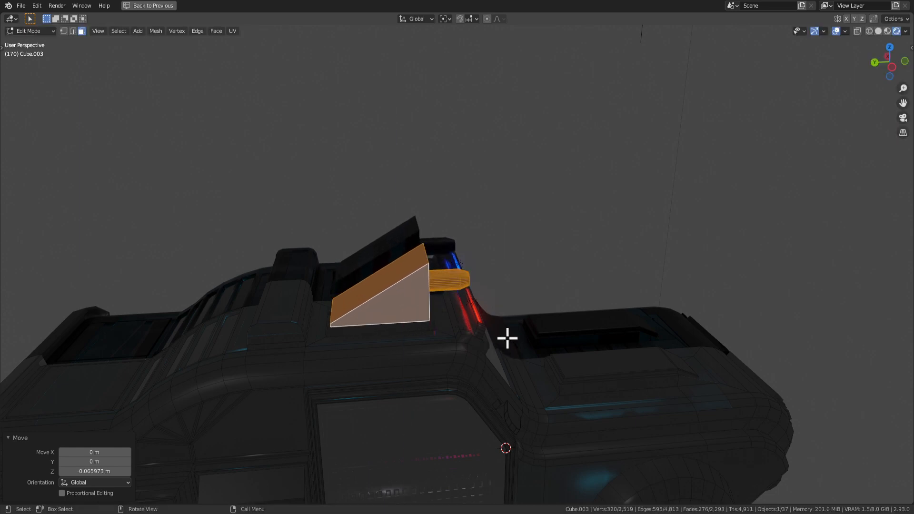
key(s)
middle_drag(506, 339, 545, 350)
click(508, 323)
key(Tab)
key(Tab)
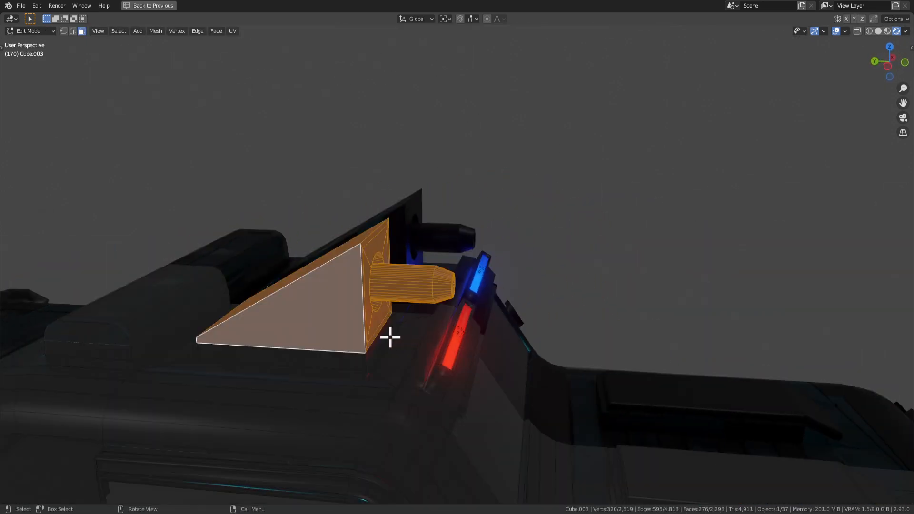
middle_drag(389, 336, 452, 351)
key(2)
click(282, 396)
Move the red roof light box's top edge vertically to start reshaping its slope.
key(g)
key(z)
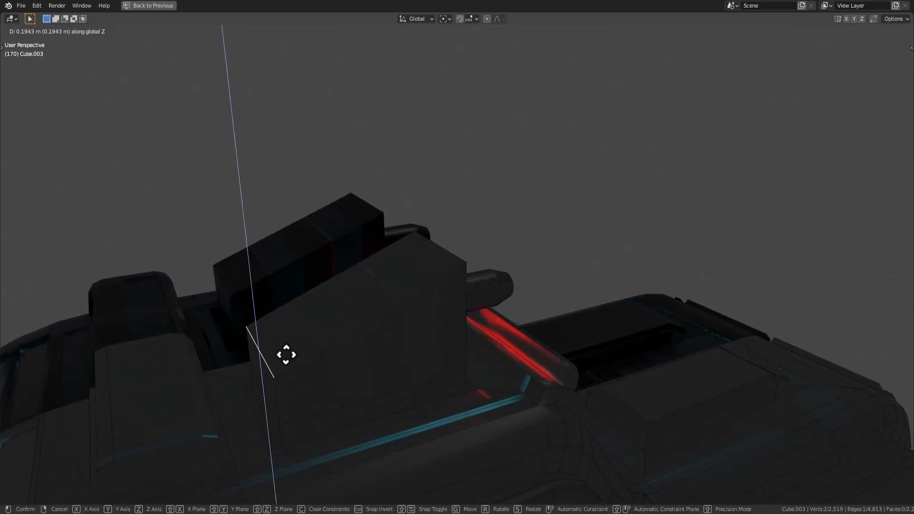
click(285, 357)
scroll(295, 355, down, 4)
key(Tab)
middle_drag(458, 345, 386, 331)
scroll(386, 330, down, 4)
key(Tab)
scroll(416, 280, up, 9)
middle_drag(394, 263, 416, 276)
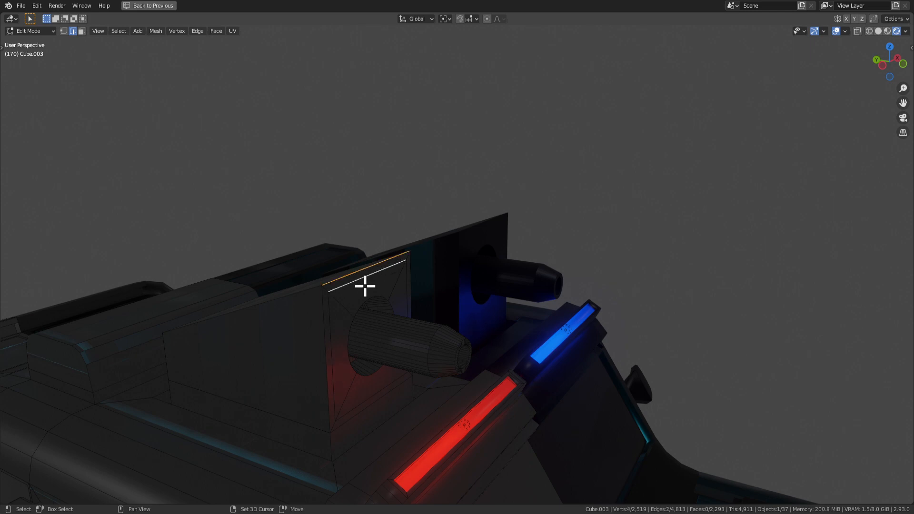
Lift the top edge again vertically, then slide it twice along the car's length.
key(g)
key(z)
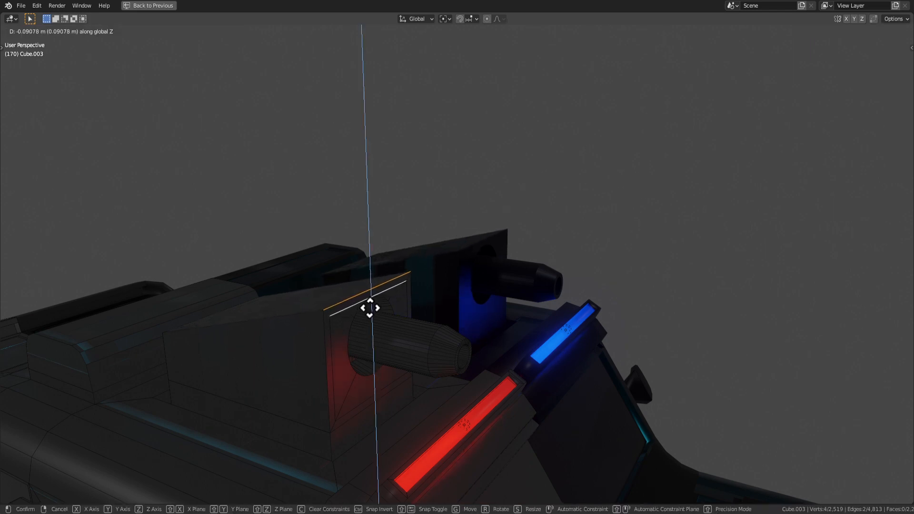
click(369, 299)
middle_drag(368, 292, 386, 304)
key(g)
key(y)
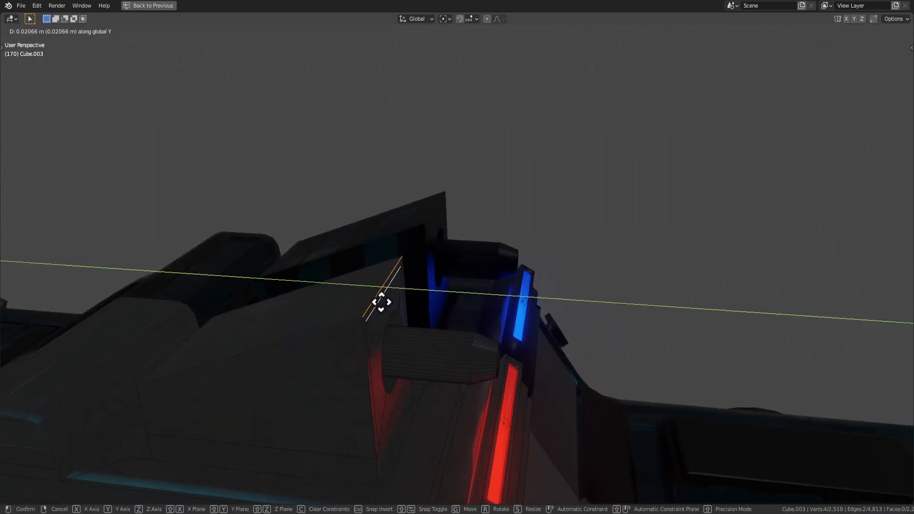
click(305, 301)
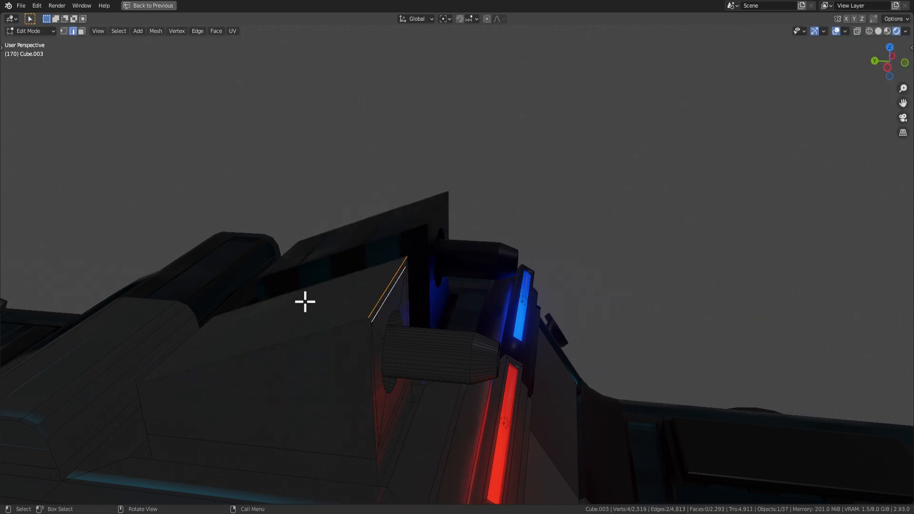
key(g)
key(y)
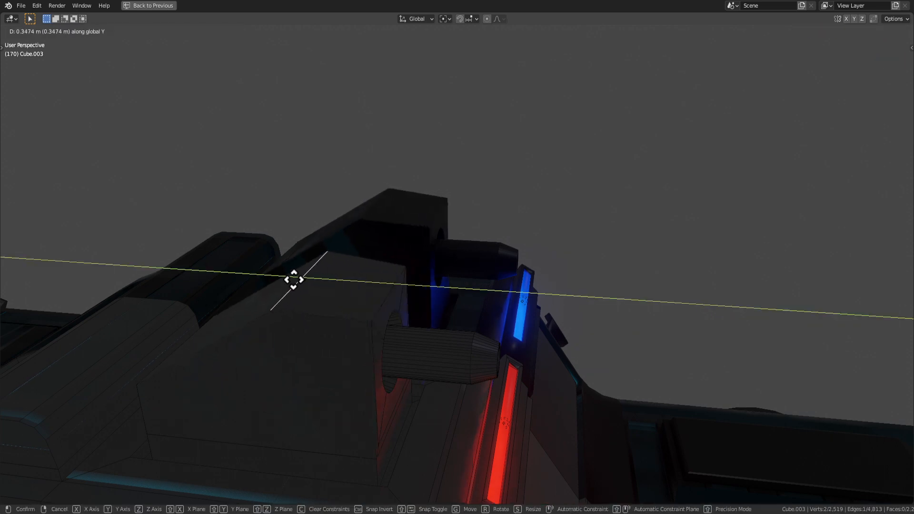
click(293, 280)
scroll(381, 362, down, 6)
Check the whole car, then slide the top edge further along the car's length.
middle_drag(404, 381, 499, 346)
key(Tab)
scroll(400, 343, down, 3)
scroll(561, 355, up, 3)
key(Tab)
key(Tab)
scroll(498, 340, up, 2)
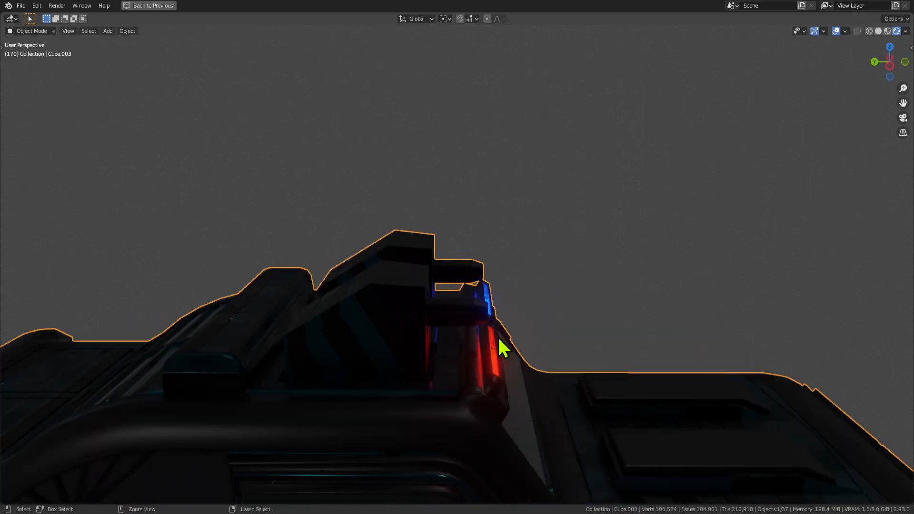
key(Tab)
key(g)
key(y)
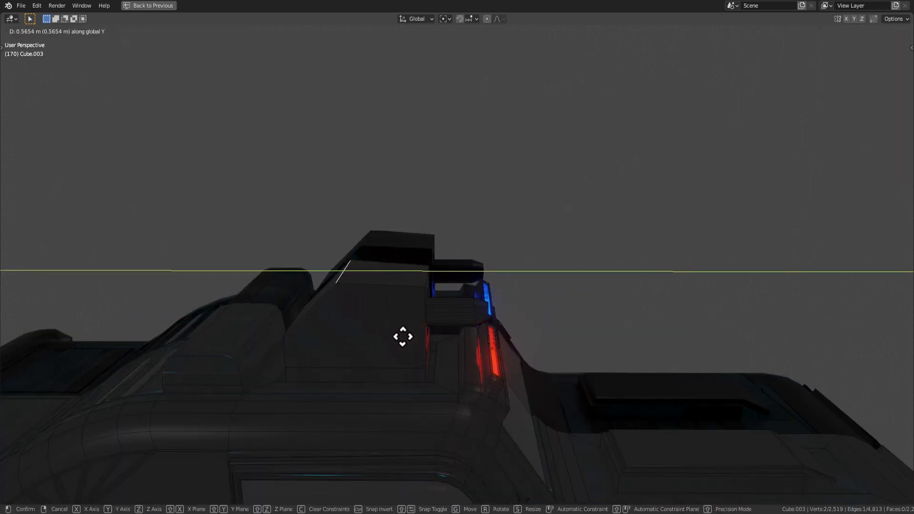
click(380, 337)
Fine-tune the box's slope with one more vertical and one more lengthwise edge move.
key(g)
key(z)
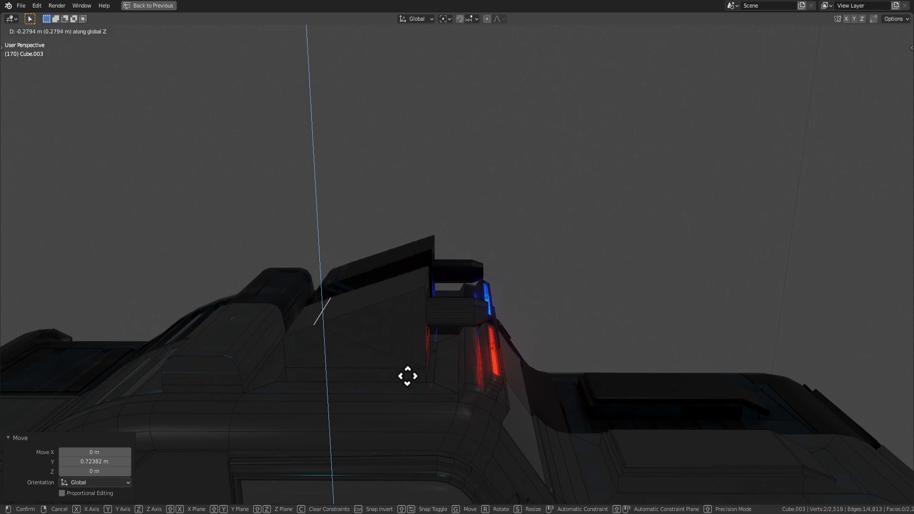
click(407, 356)
key(g)
key(y)
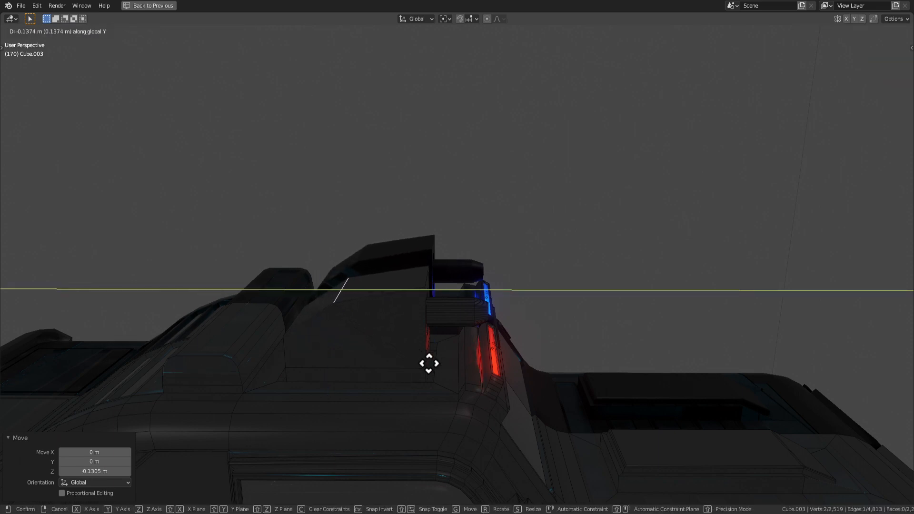
click(449, 368)
key(Tab)
scroll(466, 368, down, 3)
middle_drag(466, 368, 440, 321)
Select the three faces surrounding the lamp on the red roof box.
key(Tab)
scroll(444, 278, up, 3)
middle_drag(444, 277, 437, 284)
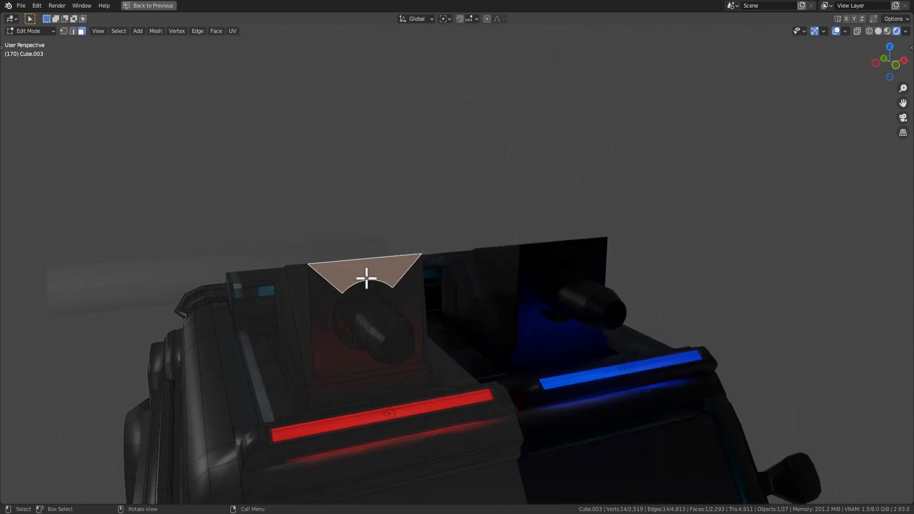
shift+click(415, 308)
shift+click(352, 362)
shift+click(330, 338)
middle_drag(333, 340, 373, 351)
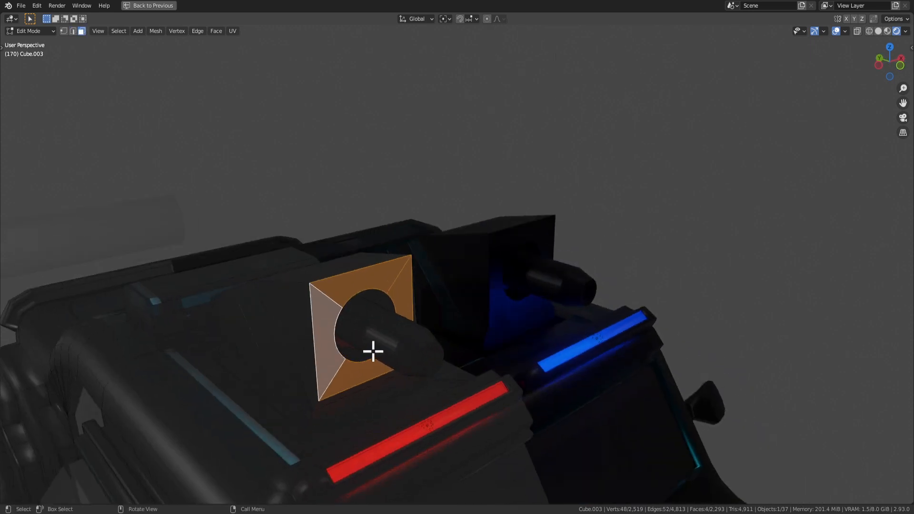
Extrude the lamp faces 0.244 m and scale them to 0.804 into a tapered shroud.
key(e)
click(408, 367)
key(s)
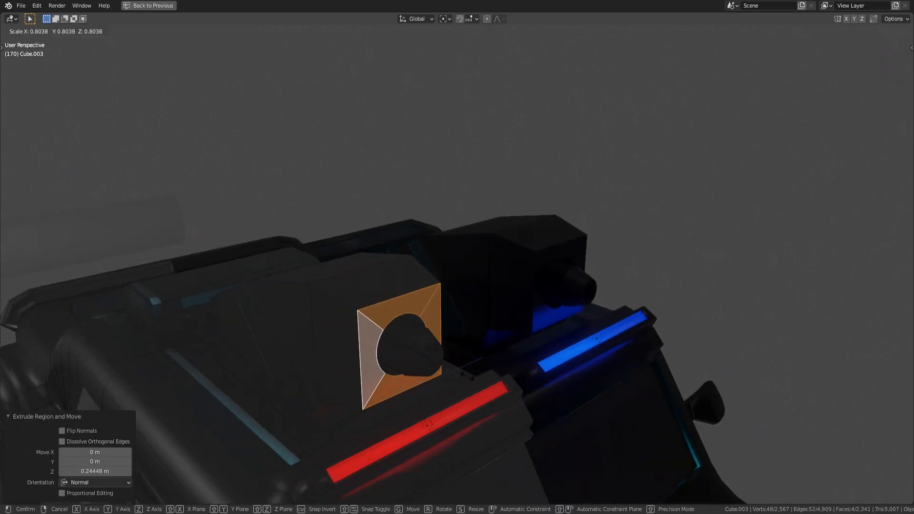
click(465, 374)
key(Tab)
middle_drag(465, 373, 549, 279)
scroll(566, 303, up, 3)
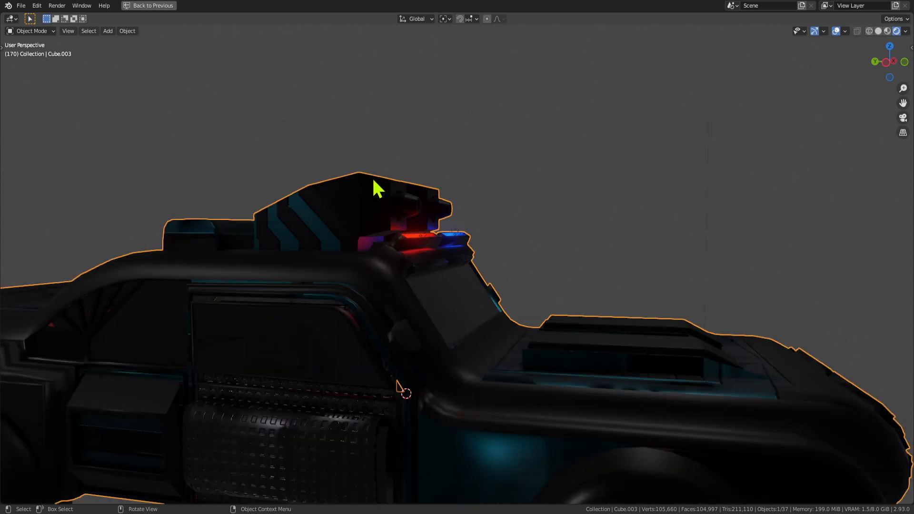
In Edit Mode on Cube.003, select the round lens faces by growing from one lens face.
middle_drag(378, 189, 492, 321)
click(711, 312)
middle_drag(712, 312, 526, 300)
scroll(490, 305, up, 3)
key(Tab)
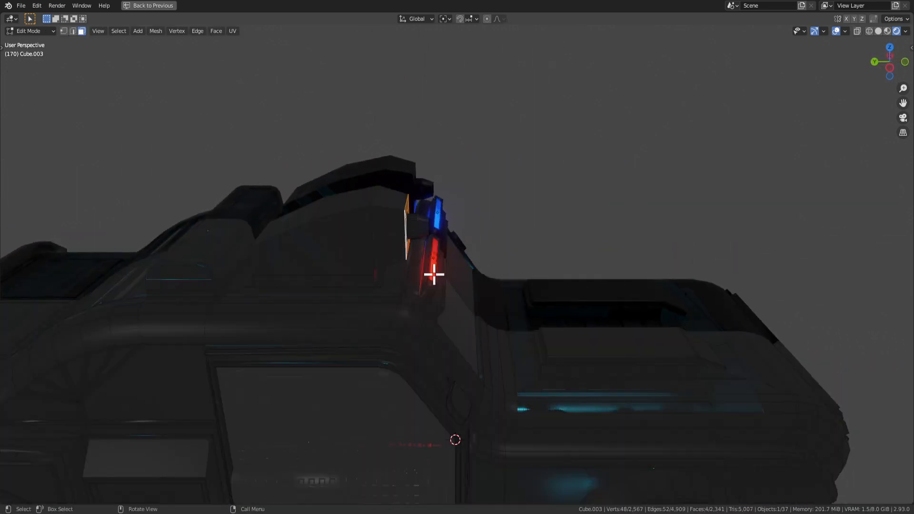
middle_drag(458, 265, 334, 244)
scroll(416, 271, up, 3)
click(425, 221)
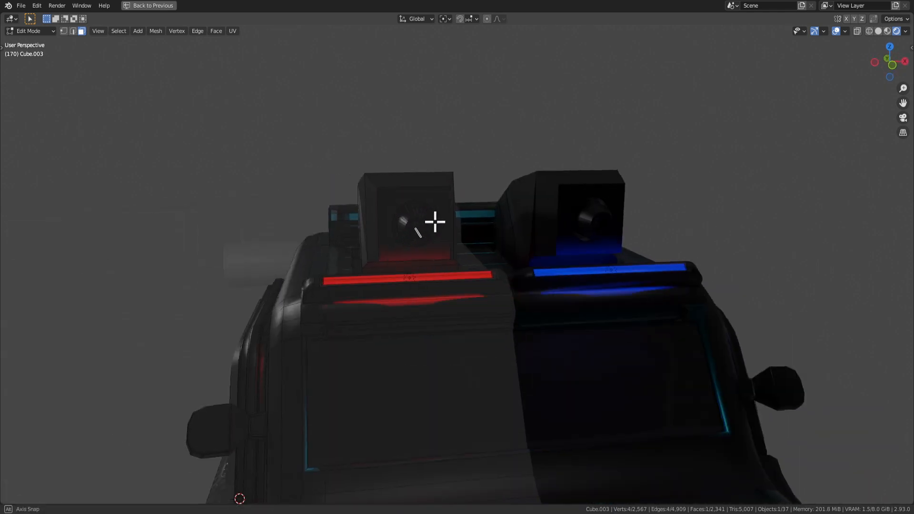
middle_drag(435, 218, 417, 232)
key(ctrl+KP_Add)
key(ctrl+KP_Add)
key(ctrl+KP_Add)
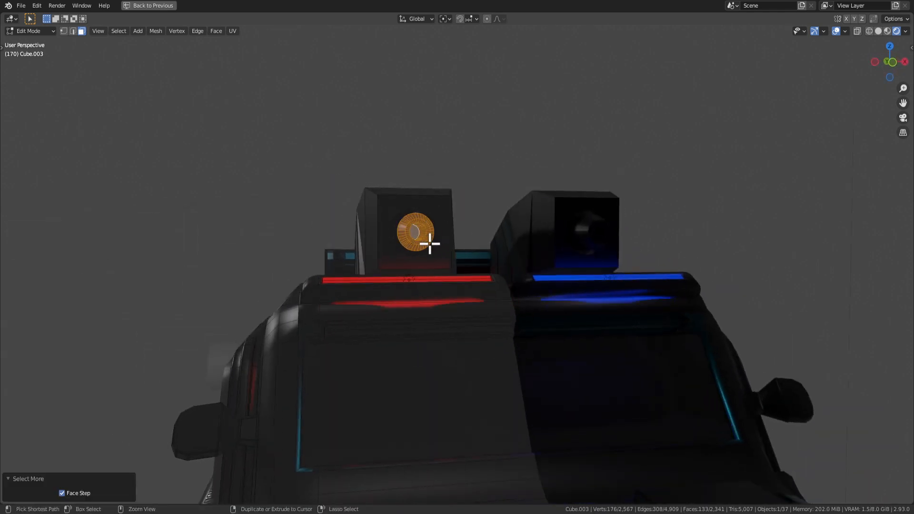
Dissolve the selected lens vertices to remove the round lens detail.
key(x)
click(430, 244)
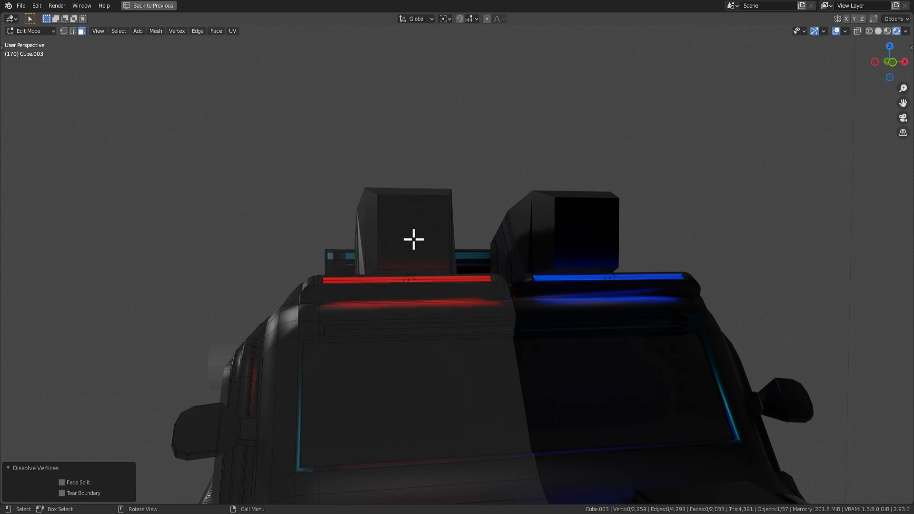
key(ctrl+z)
key(x)
click(413, 236)
middle_drag(413, 236, 384, 229)
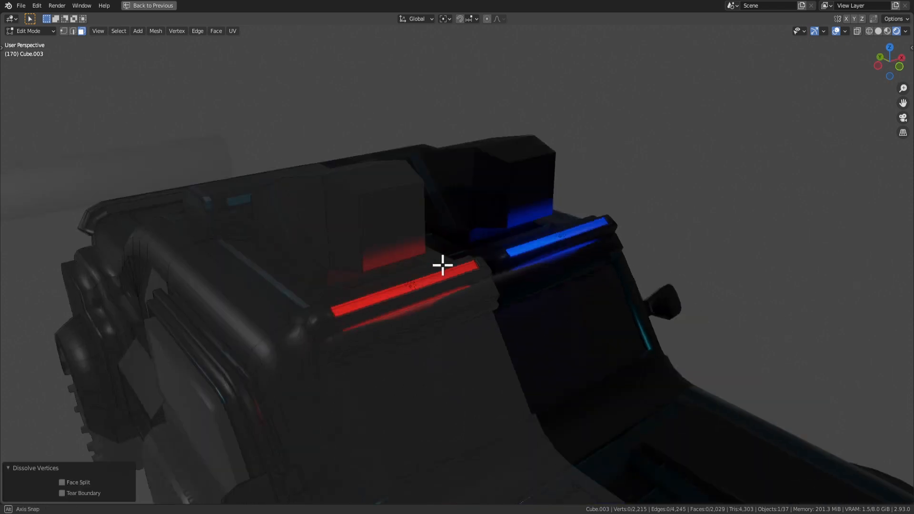
key(x)
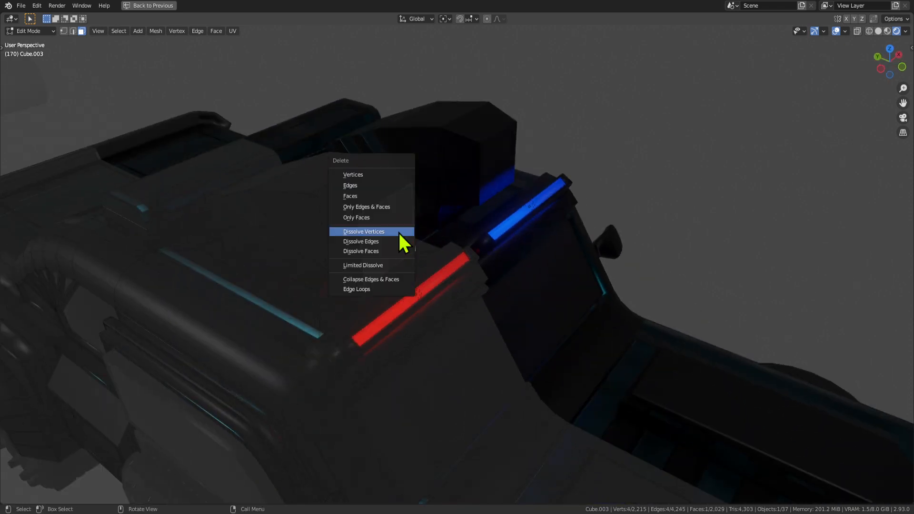
click(398, 230)
Dissolve a roof quad face and select the roof faces beside the red bar.
click(329, 203)
key(x)
click(326, 202)
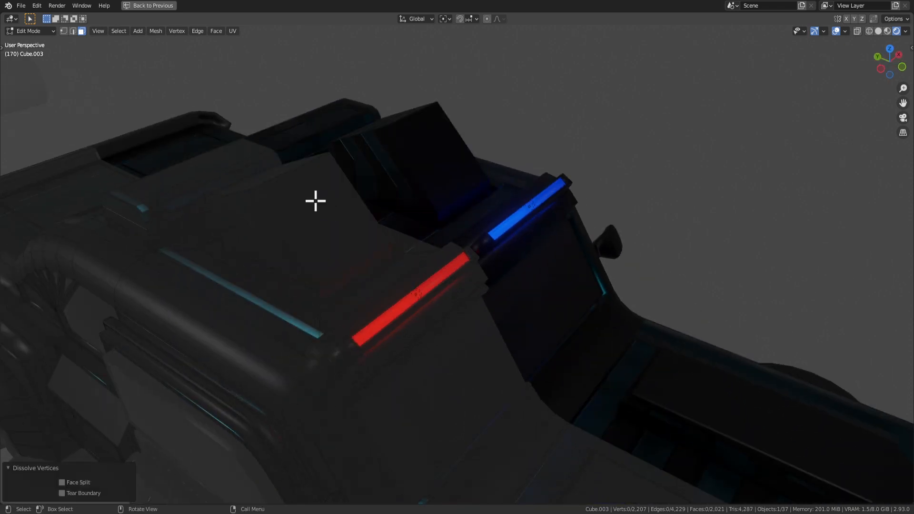
click(315, 201)
key(x)
middle_drag(73, 193, 210, 219)
Merge the selected roof faces beside the red bar into one flat face.
key(x)
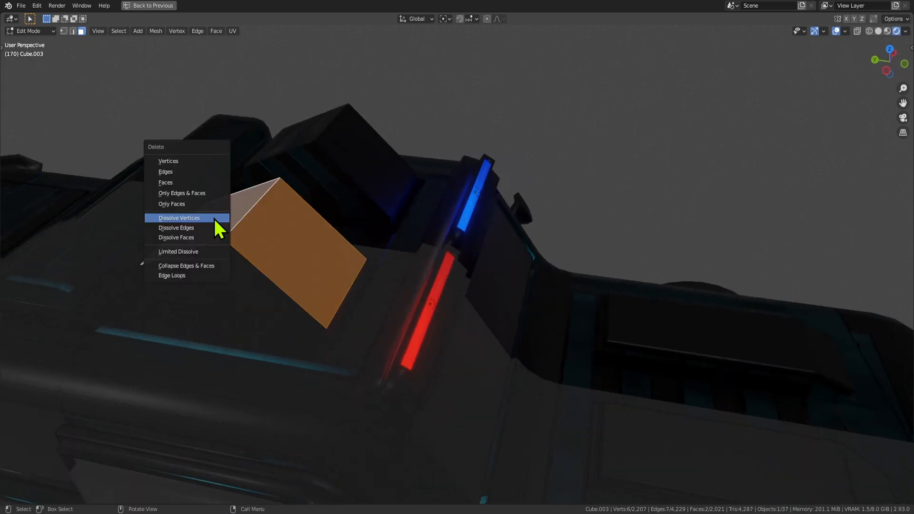
click(213, 217)
key(ctrl+z)
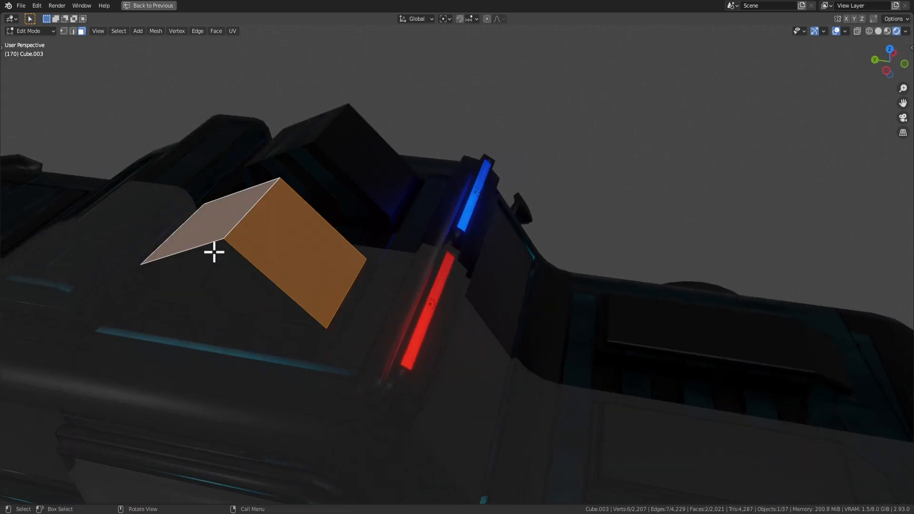
key(x)
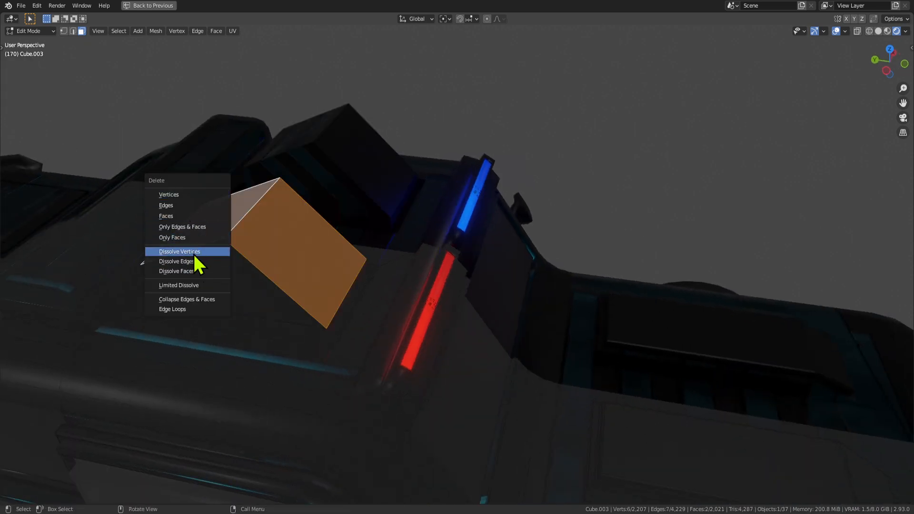
click(189, 238)
key(ctrl+z)
key(x)
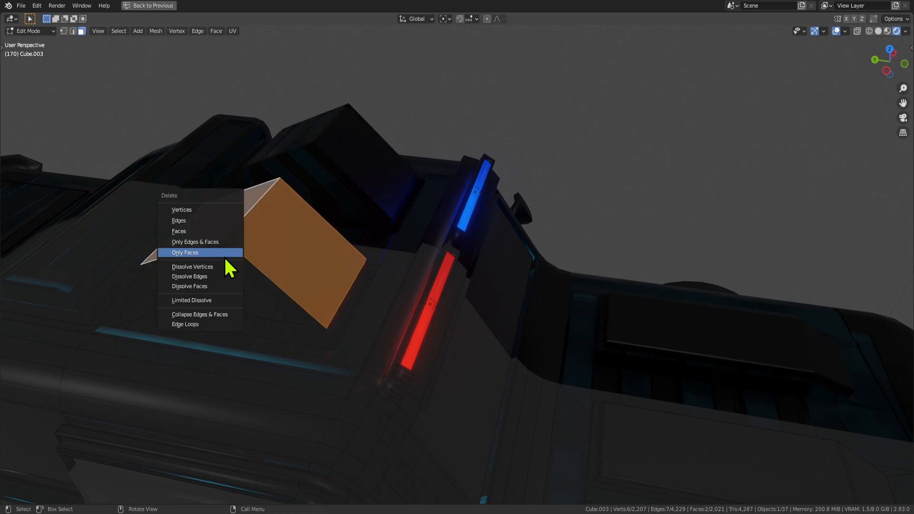
click(213, 266)
Delete the merged roof face to leave an open hole in the roof.
key(x)
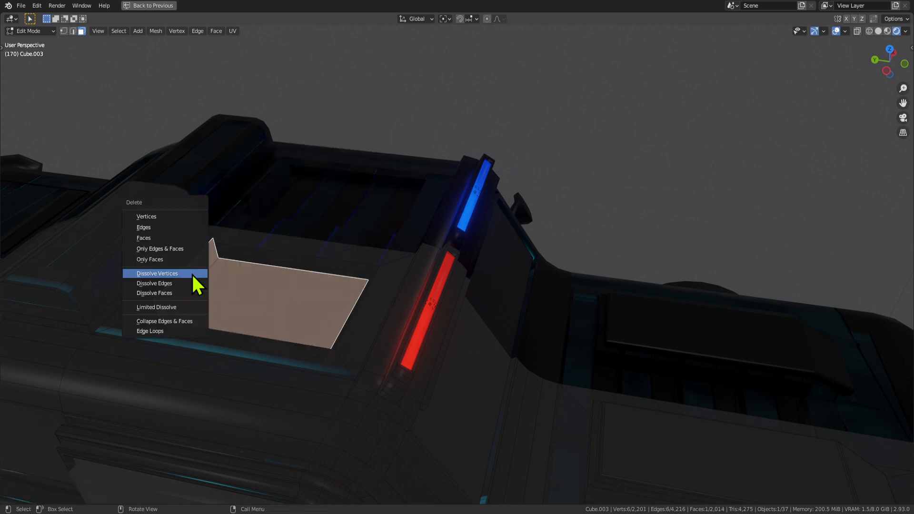
click(164, 238)
key(ctrl+z)
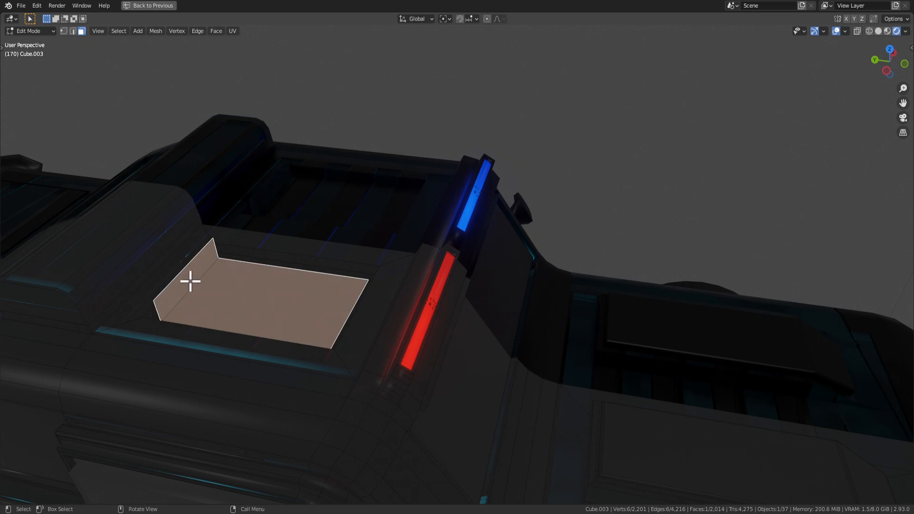
key(x)
click(250, 283)
middle_drag(250, 283, 253, 350)
click(157, 363)
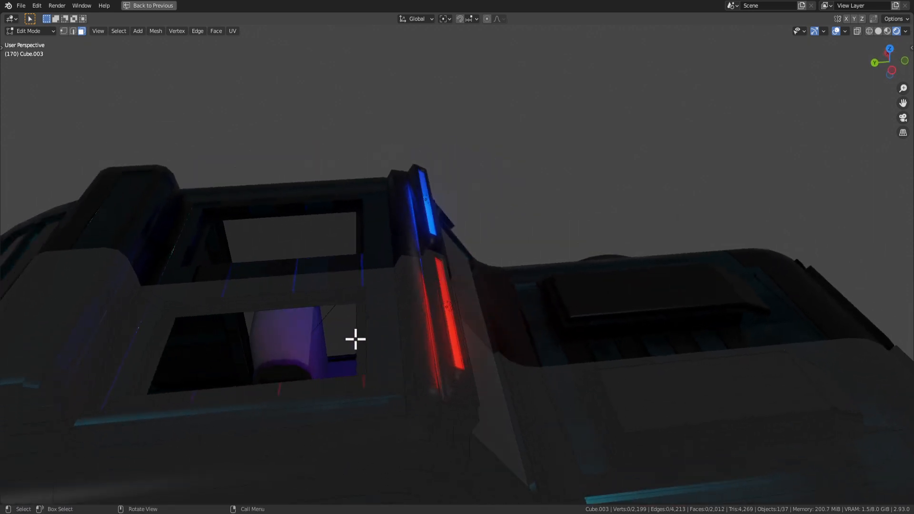
Fill the roof hole with a new face and dissolve its extra vertices.
key(f)
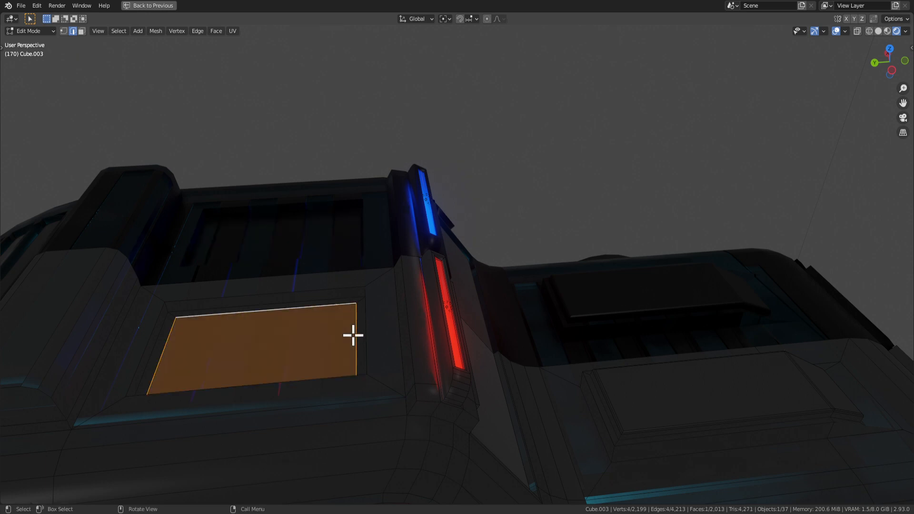
key(Tab)
key(Tab)
key(x)
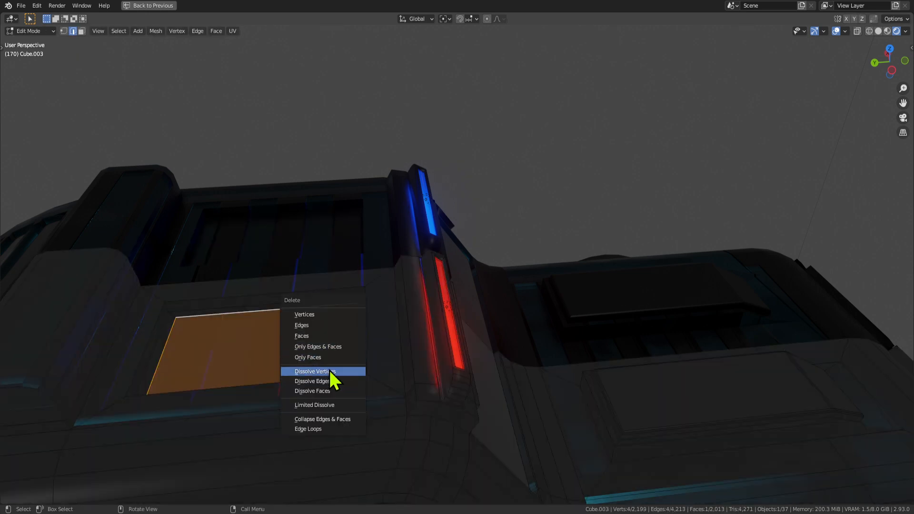
click(329, 371)
key(3)
click(314, 353)
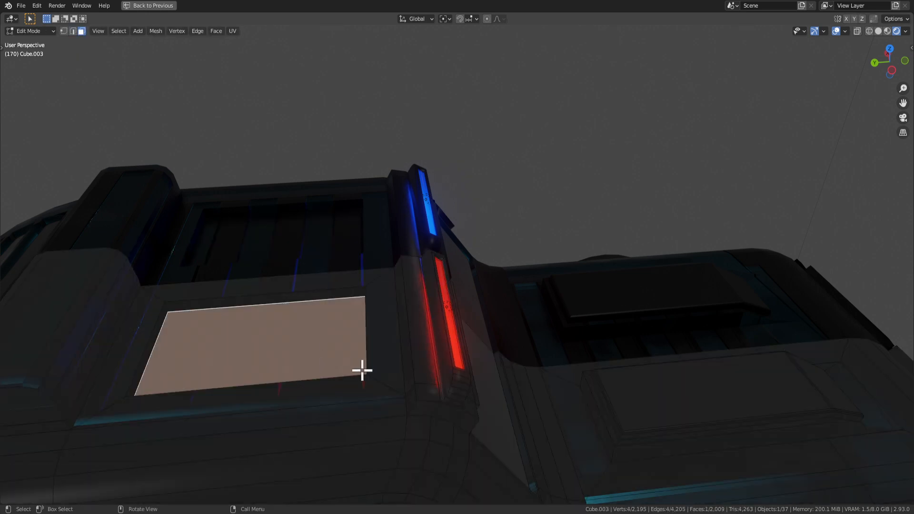
key(x)
click(362, 370)
Extrude the filled roof face upward into a block.
middle_drag(279, 341, 422, 351)
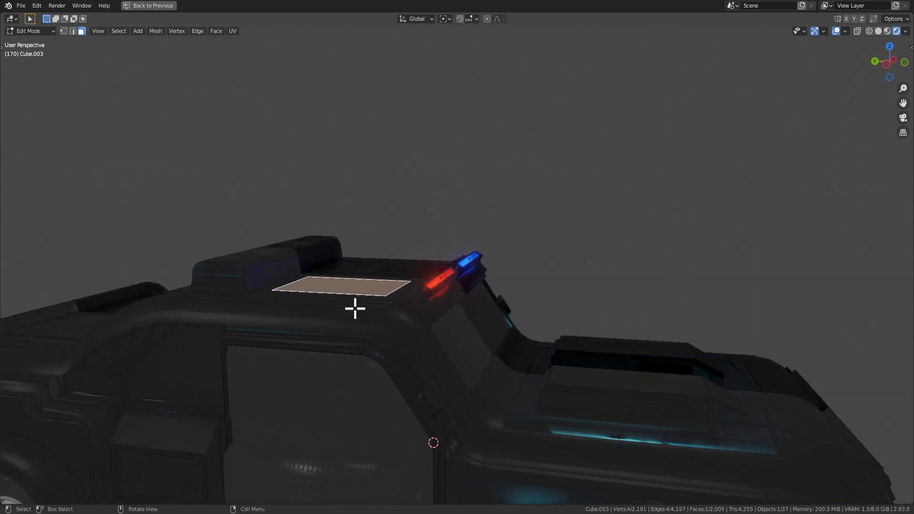
key(e)
click(375, 291)
key(Tab)
scroll(414, 334, up, 3)
key(Tab)
Inset the roof block's top face and extrude the inset upward.
key(g)
key(z)
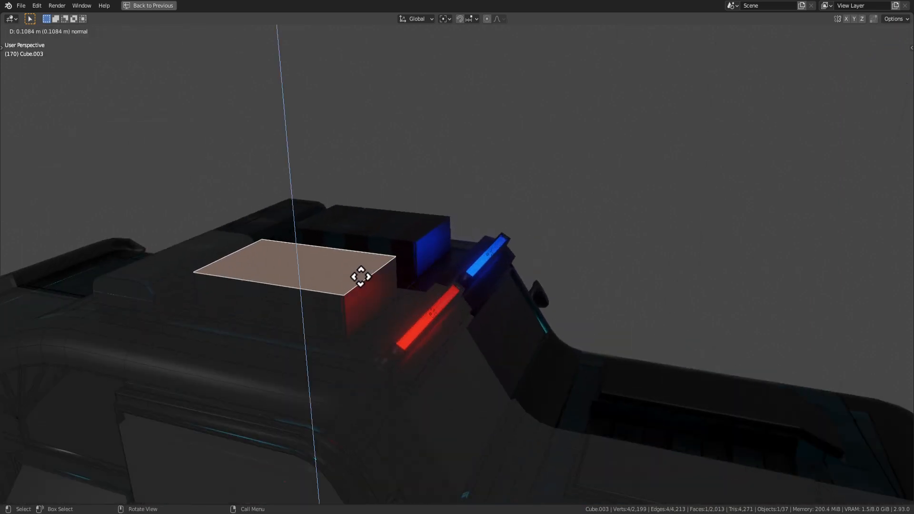
right_click(365, 285)
key(i)
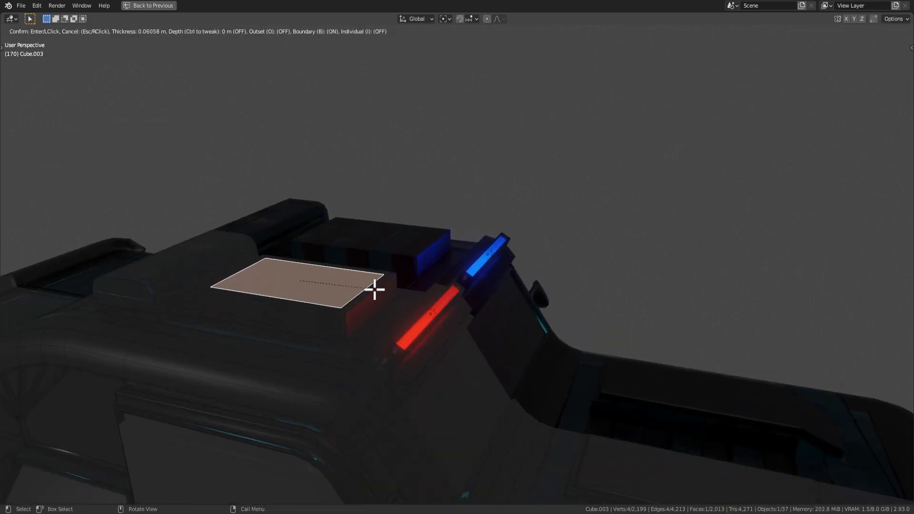
click(373, 289)
key(e)
click(372, 317)
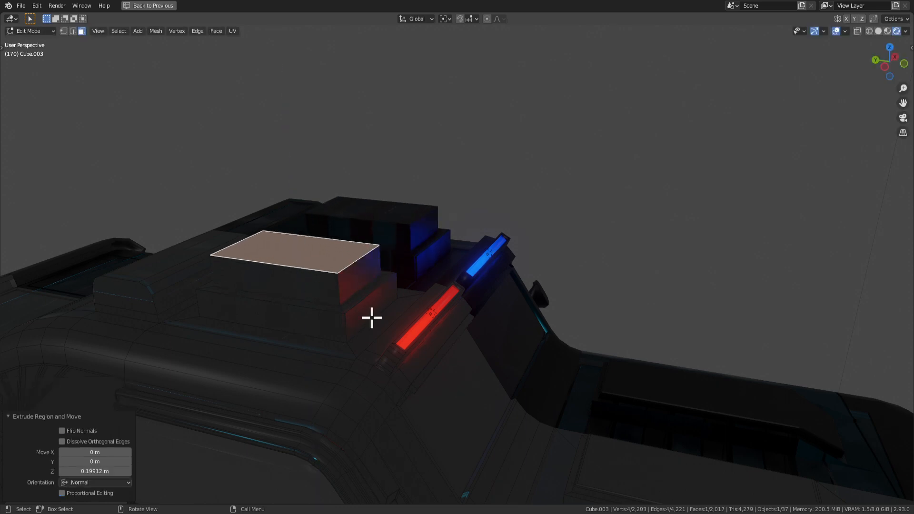
Extrude the roof box top further upward.
key(Tab)
scroll(408, 342, down, 5)
middle_drag(412, 352, 379, 330)
scroll(404, 285, up, 5)
key(Tab)
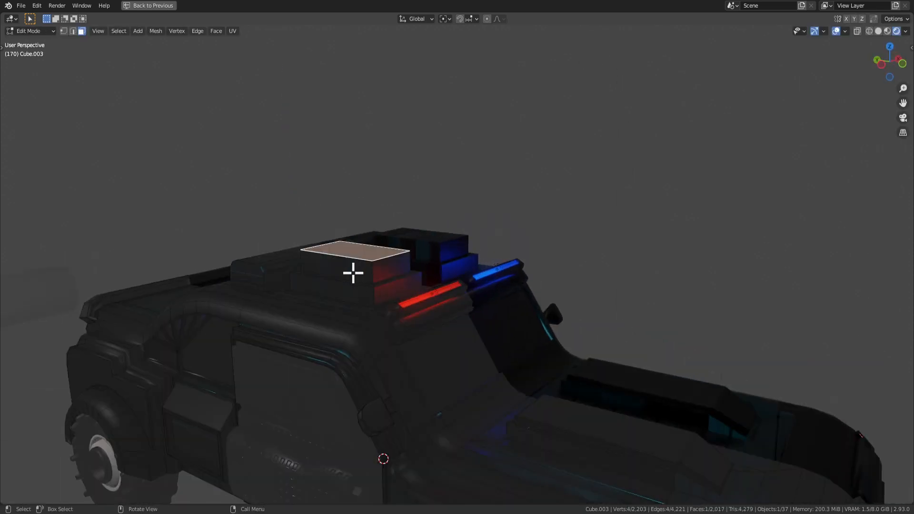
key(e)
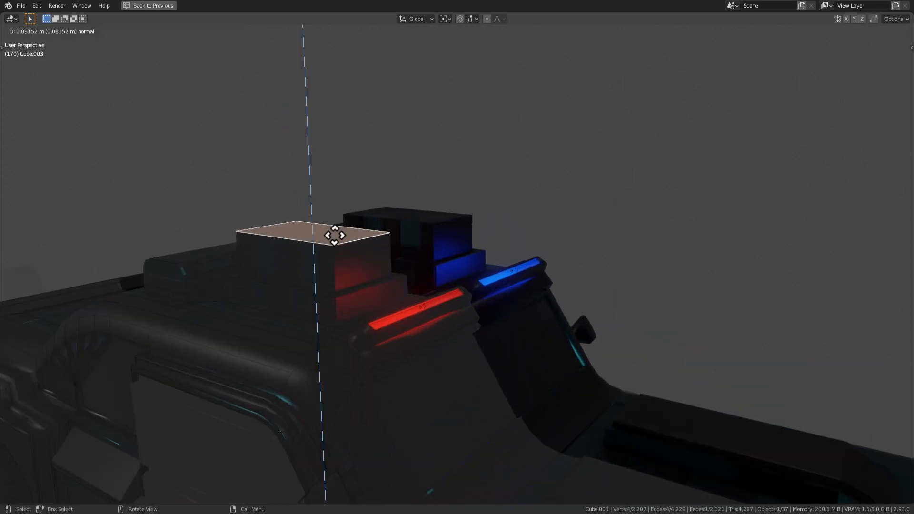
click(335, 230)
Extrude the roof box's front face outward, then inset and extrude another box face.
click(323, 249)
key(e)
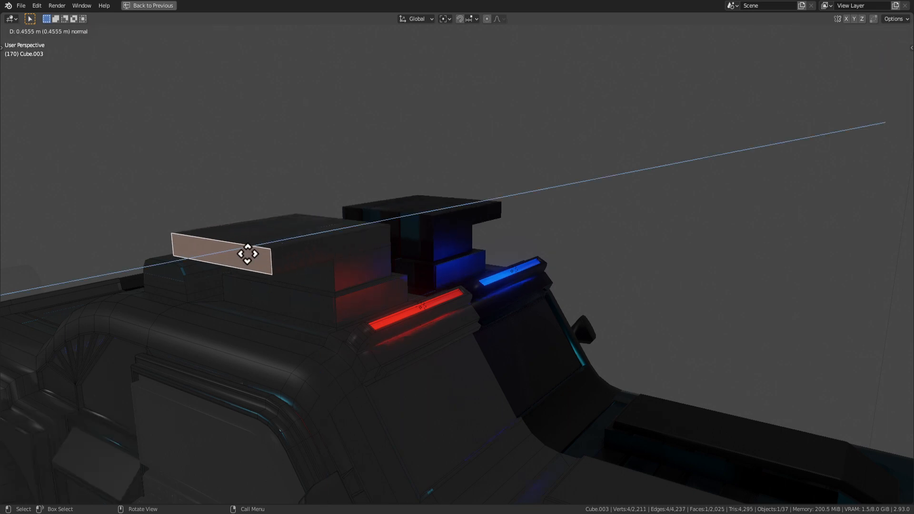
click(259, 275)
middle_drag(259, 275, 383, 299)
click(287, 264)
key(i)
click(370, 289)
key(e)
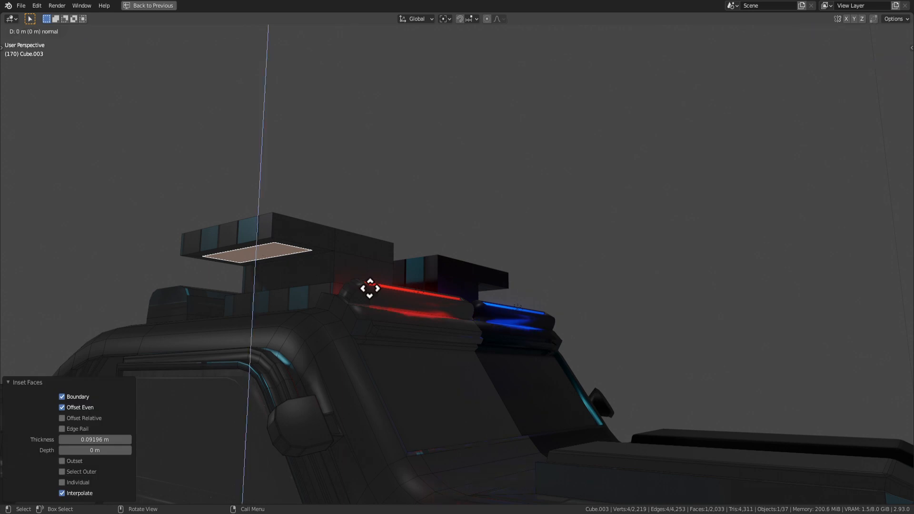
click(371, 315)
Undo the extra roof tiers and re-extrude the roof box's top face upward.
middle_drag(371, 315, 415, 376)
key(Tab)
middle_drag(415, 376, 425, 336)
key(ctrl+z)
key(ctrl+z)
key(ctrl+z)
key(ctrl+z)
key(ctrl+z)
key(ctrl+z)
key(ctrl+z)
key(ctrl+z)
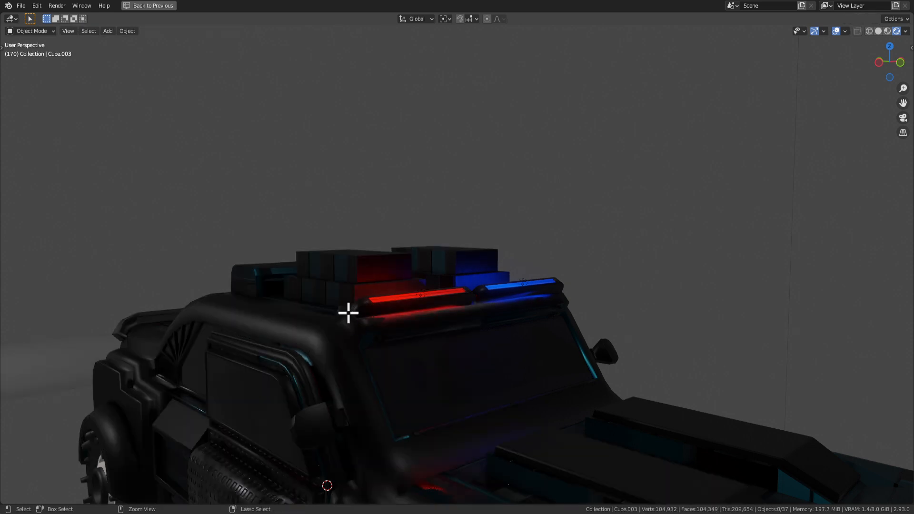
ctrl+middle_drag(332, 309, 347, 286)
click(317, 292)
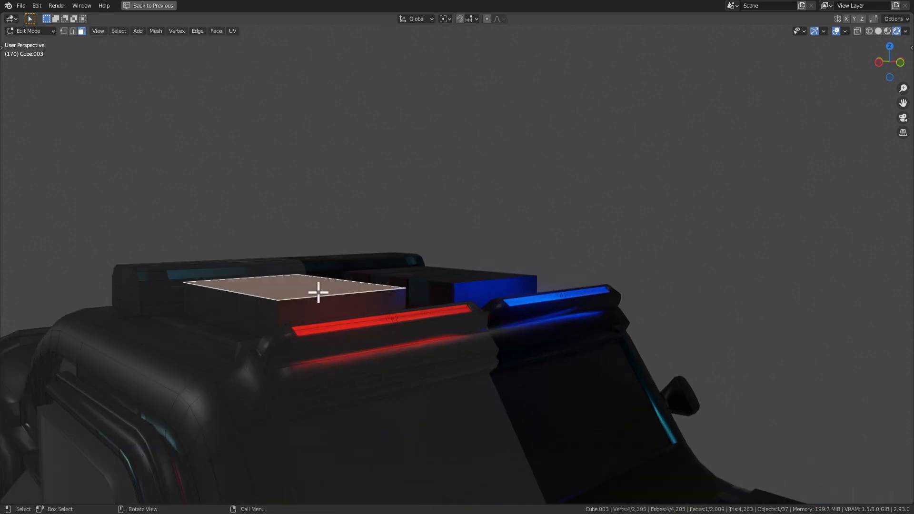
key(e)
click(328, 246)
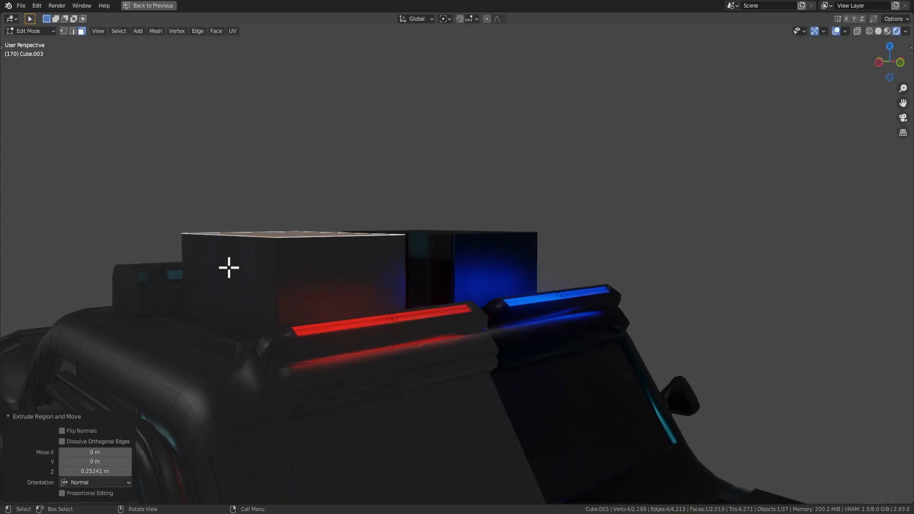
Extrude the new side face outward and lower it along Z into a forward section.
click(229, 267)
ctrl+middle_drag(229, 267, 272, 288)
key(e)
click(195, 296)
key(g)
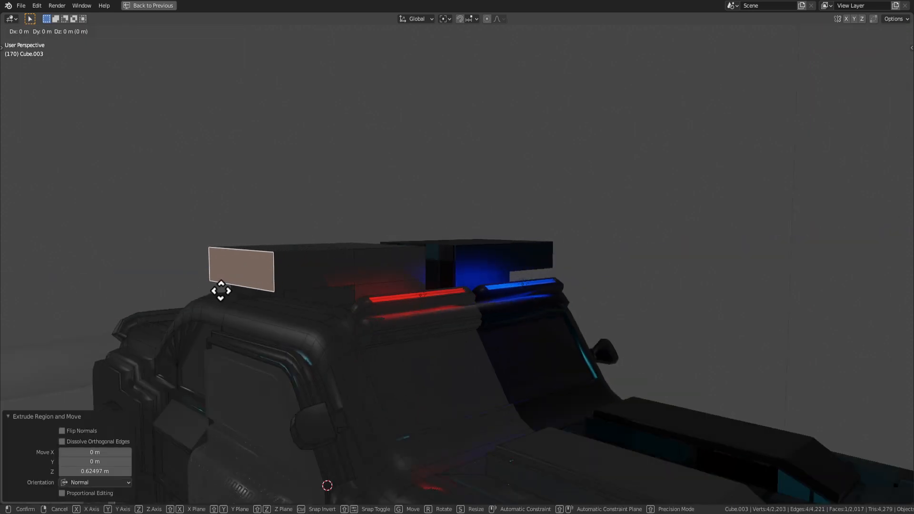
key(z)
click(240, 309)
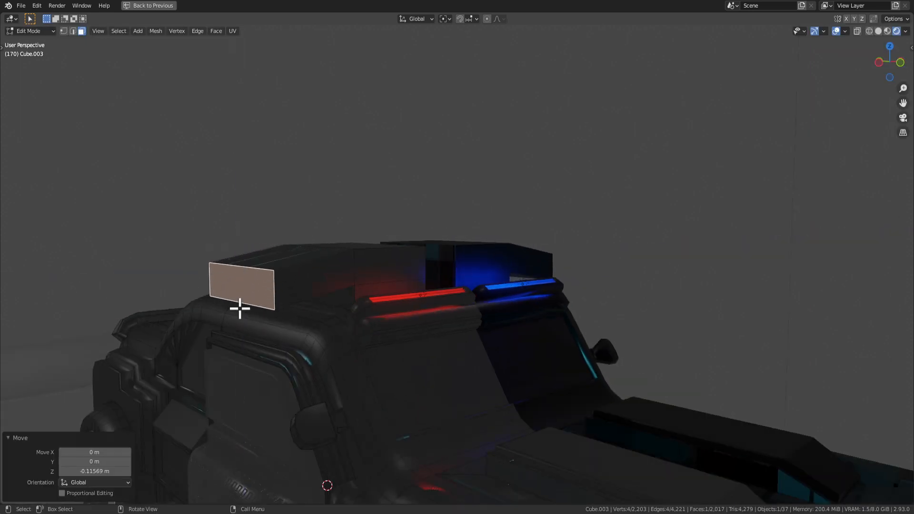
Extrude the housing's top face upward.
click(272, 260)
key(e)
click(273, 214)
key(Tab)
Extrude the housing face in place and scale it inward into a smaller face.
click(429, 209)
ctrl+middle_drag(495, 257, 372, 256)
key(Tab)
key(e)
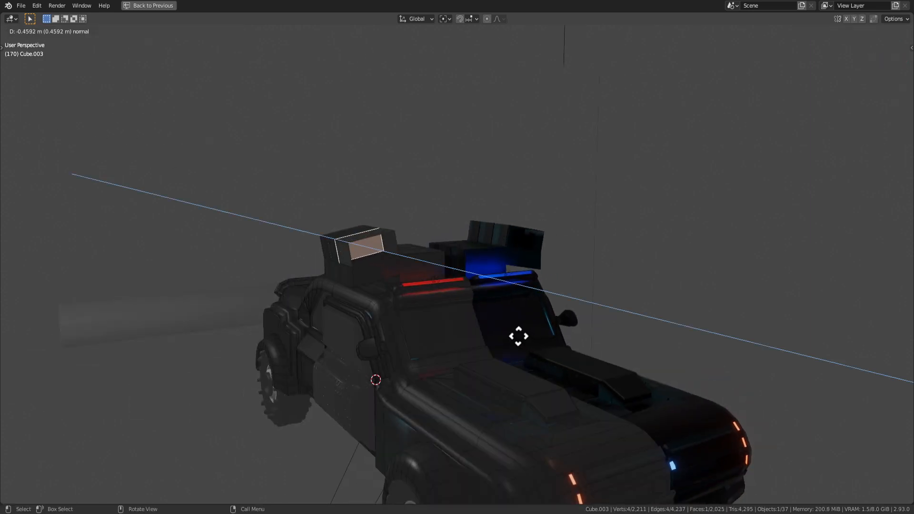
right_click(530, 343)
key(s)
click(493, 326)
Try an inward extrusion of the roof face, then undo the roof extrusions to restore the housings.
key(e)
click(480, 316)
key(Tab)
scroll(512, 373, down, 4)
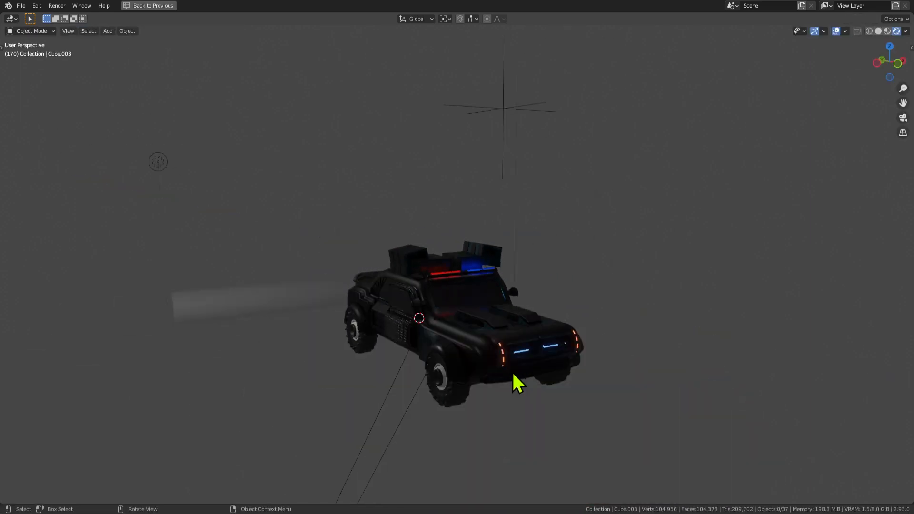
middle_drag(512, 372, 492, 329)
scroll(492, 327, up, 4)
key(ctrl+z)
key(ctrl+z)
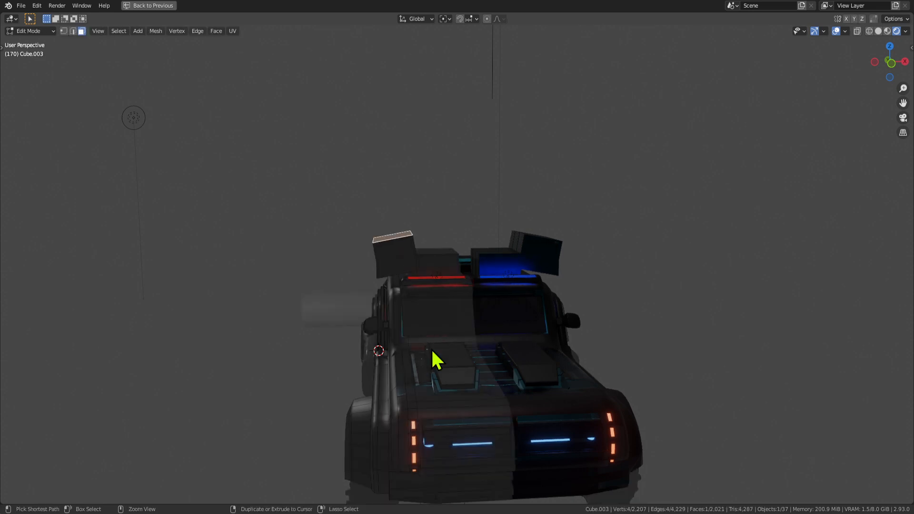
key(ctrl+z)
scroll(432, 320, up, 3)
middle_drag(431, 270, 453, 298)
key(ctrl+z)
key(ctrl+z)
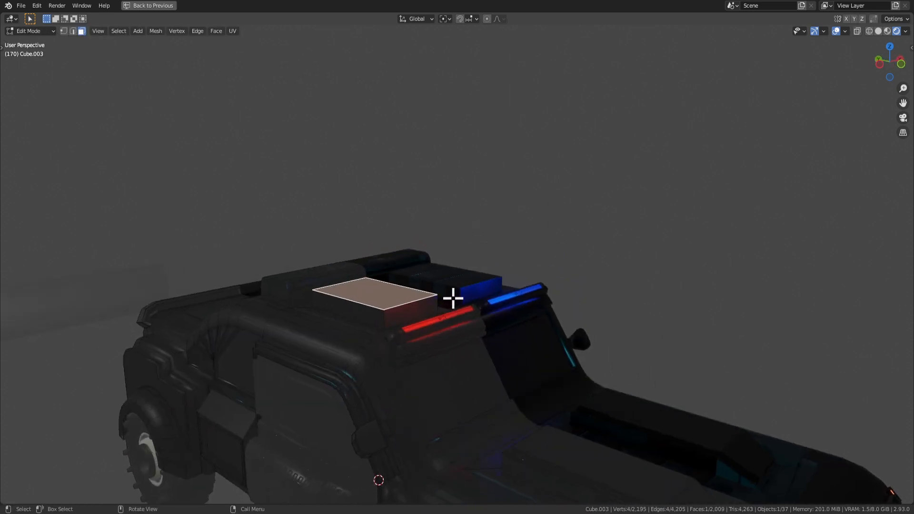
Raise the red-side housing top 0.17665 m, extrude it upward, and slant its top front edge.
key(g)
key(z)
click(445, 280)
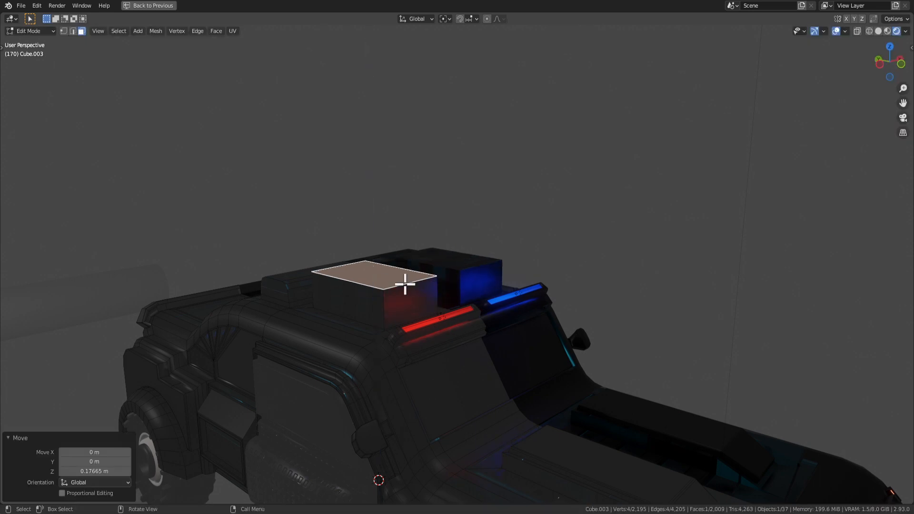
key(e)
click(400, 262)
key(2)
click(408, 263)
key(g)
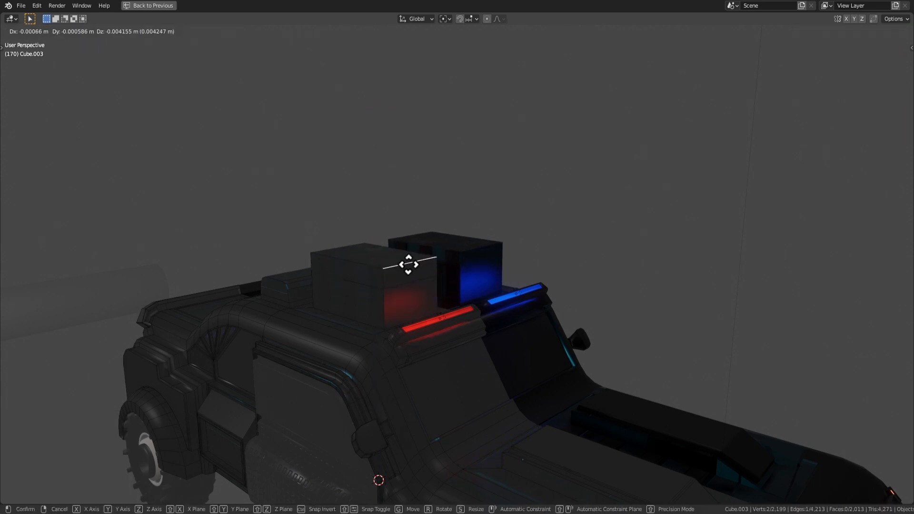
click(408, 264)
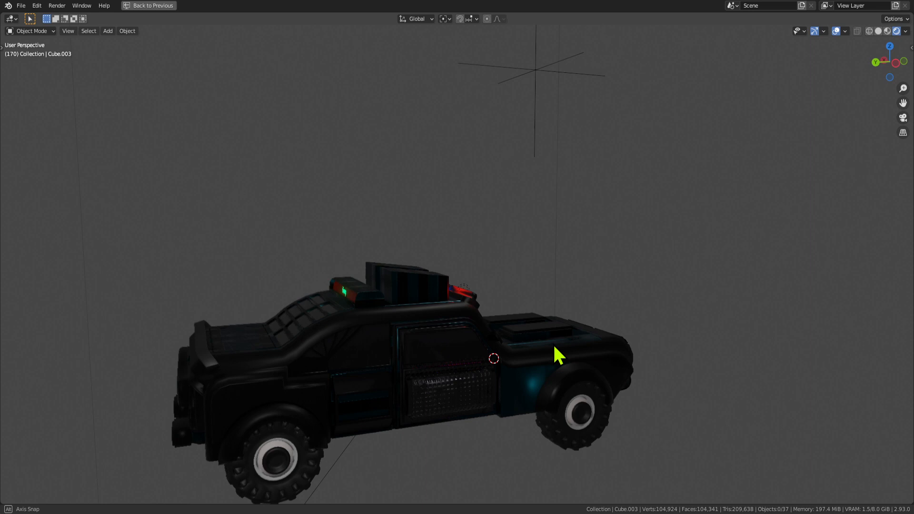
middle_drag(555, 347, 489, 337)
Lower a housing edge 0.10885 m along Z and move its face vertically.
key(Tab)
scroll(472, 317, up, 2)
middle_drag(469, 304, 417, 267)
key(g)
key(z)
right_click(451, 284)
scroll(440, 288, up, 1)
key(g)
key(z)
click(351, 291)
key(g)
key(z)
click(424, 238)
key(Tab)
key(Tab)
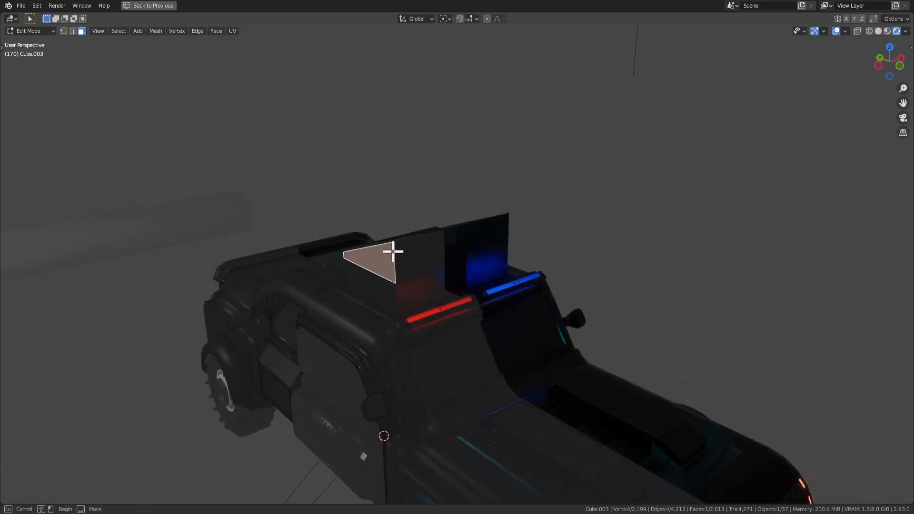
Inset the housing's side face and extrude it 0.329 m along its normal.
key(i)
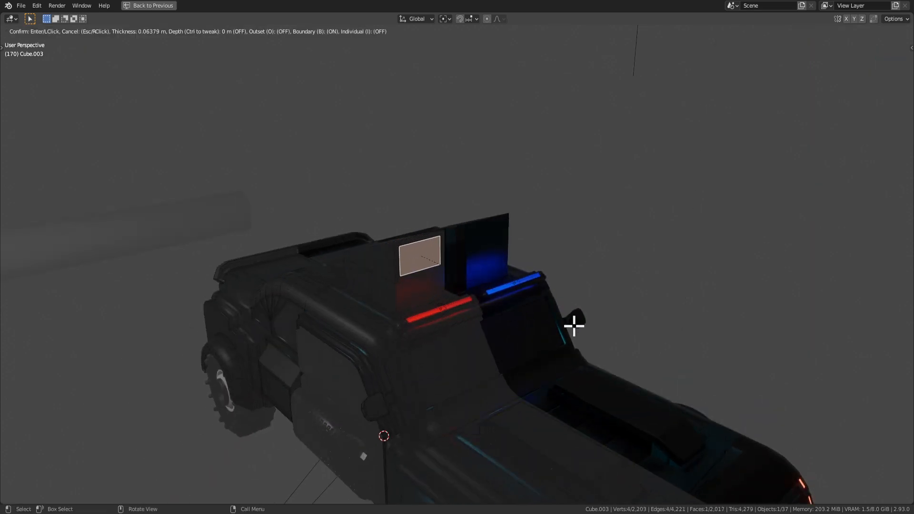
click(573, 324)
key(e)
click(589, 340)
middle_drag(589, 340, 465, 302)
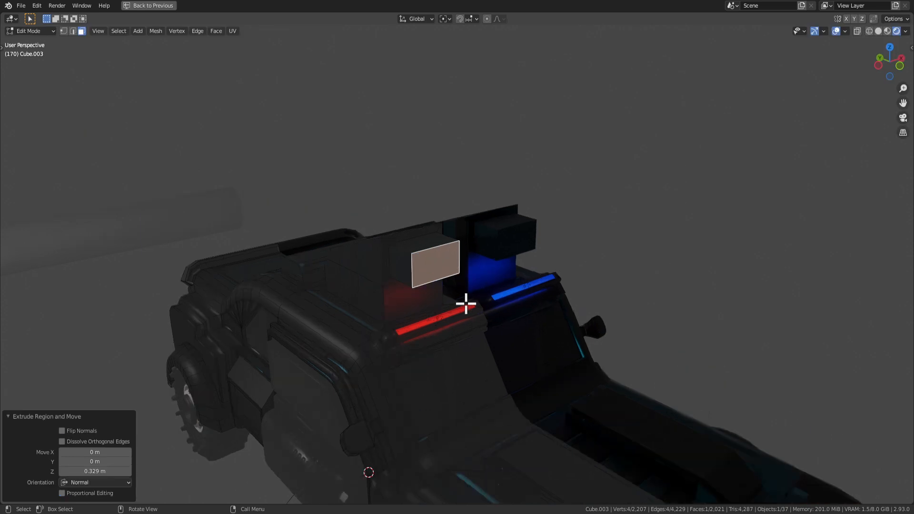
scroll(460, 299, up, 2)
Bevel three edges of the housing box.
key(2)
click(417, 253)
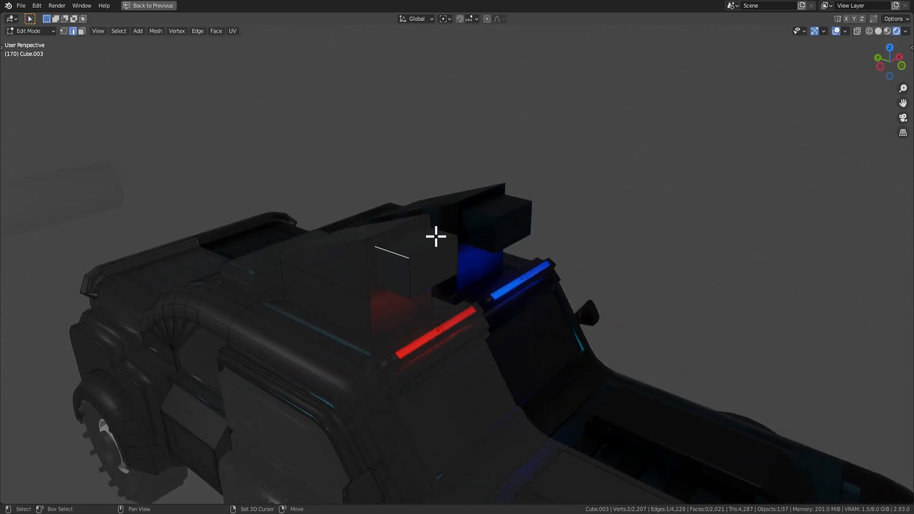
shift+click(437, 235)
middle_drag(431, 269, 309, 277)
shift+click(404, 300)
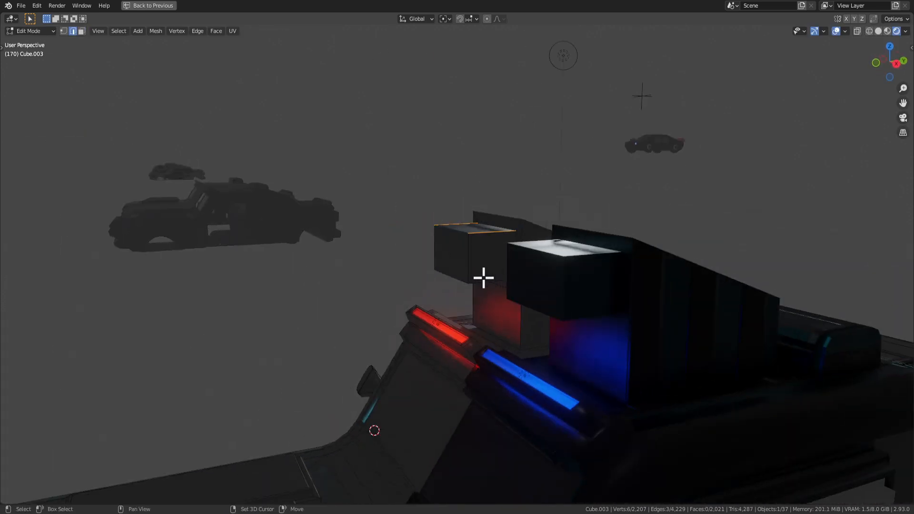
middle_drag(483, 278, 526, 303)
key(ctrl+b)
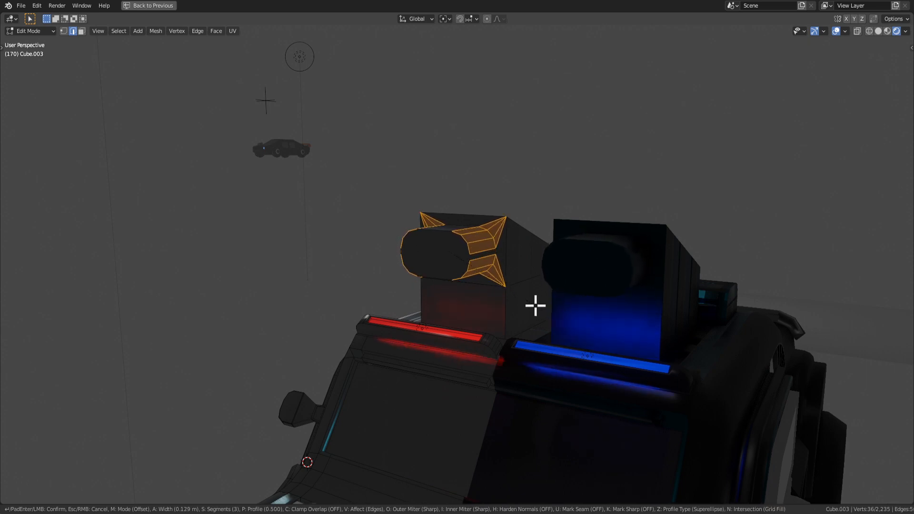
click(535, 305)
Inspect the whole truck from the front and rear.
key(Tab)
middle_drag(492, 327, 558, 367)
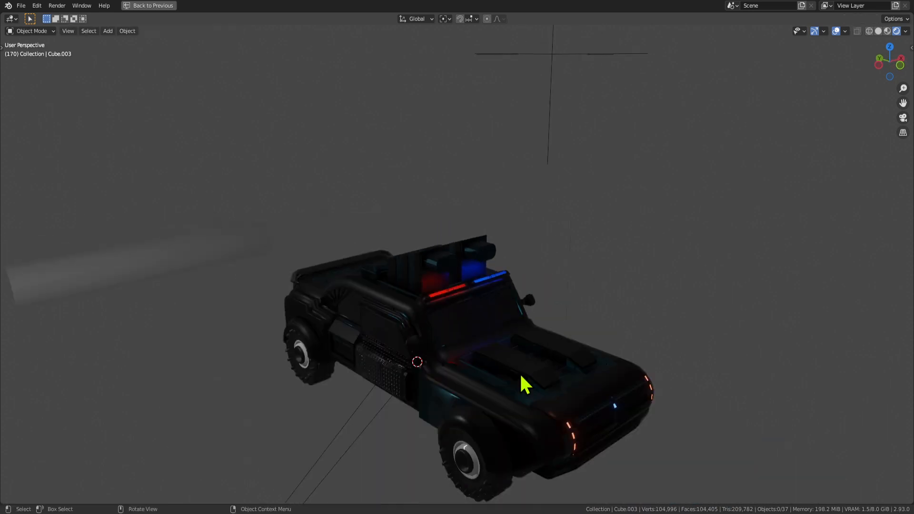
middle_drag(521, 381, 466, 341)
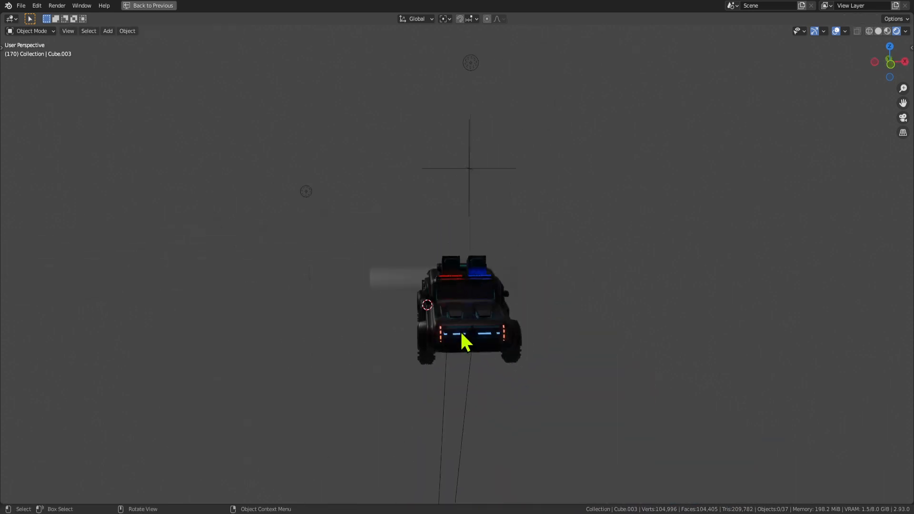
scroll(467, 336, up, 4)
key(Tab)
key(Tab)
key(Tab)
key(Tab)
key(Tab)
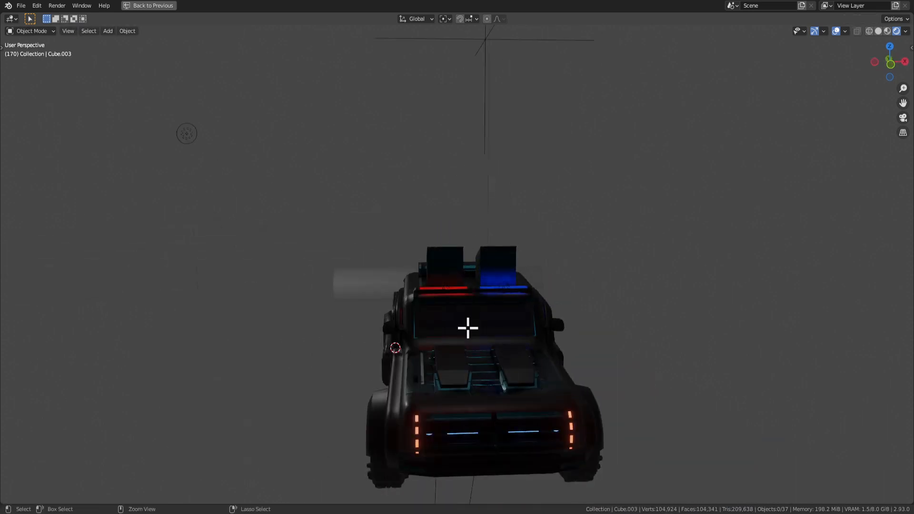
middle_drag(489, 308, 502, 345)
key(Tab)
key(Tab)
scroll(472, 290, up, 3)
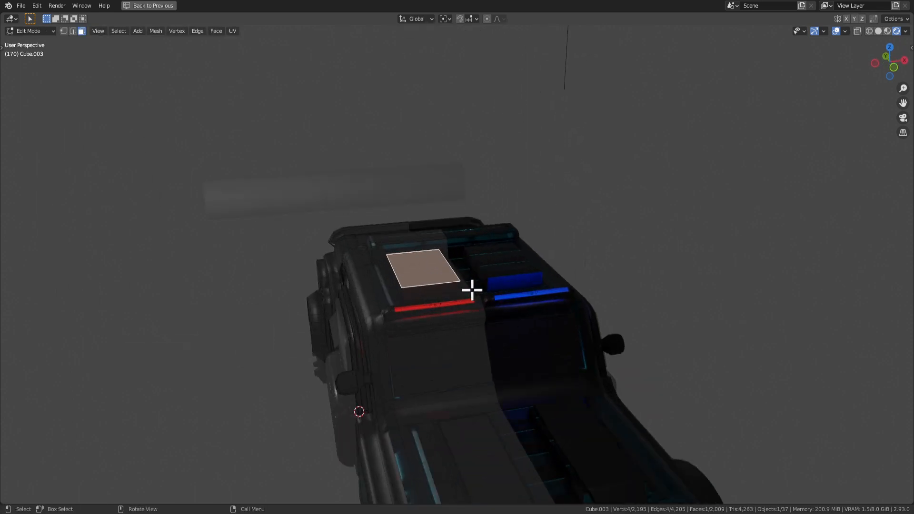
Dissolve the roof housing vertices and face, leaving the red and blue light bars.
key(x)
click(467, 300)
click(423, 296)
key(x)
click(442, 306)
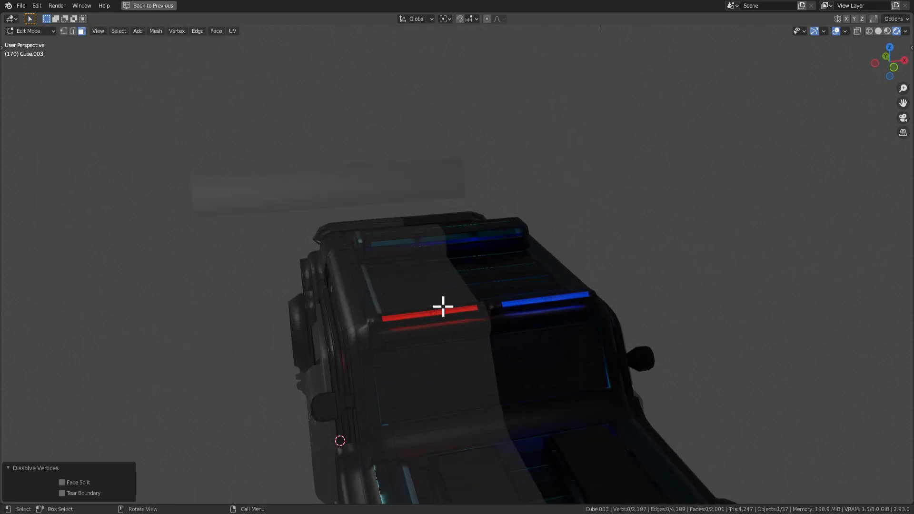
scroll(445, 307, down, 3)
middle_drag(459, 312, 523, 332)
scroll(409, 321, up, 3)
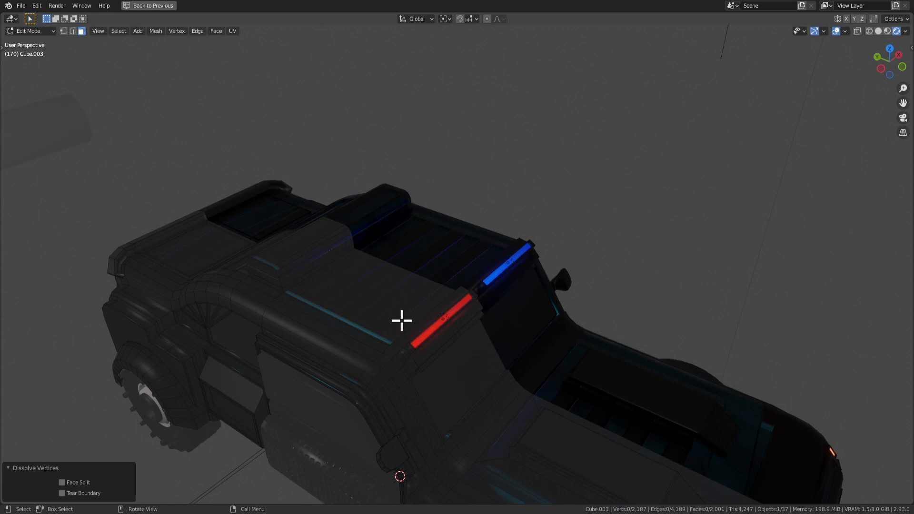
key(Tab)
middle_drag(328, 326, 382, 312)
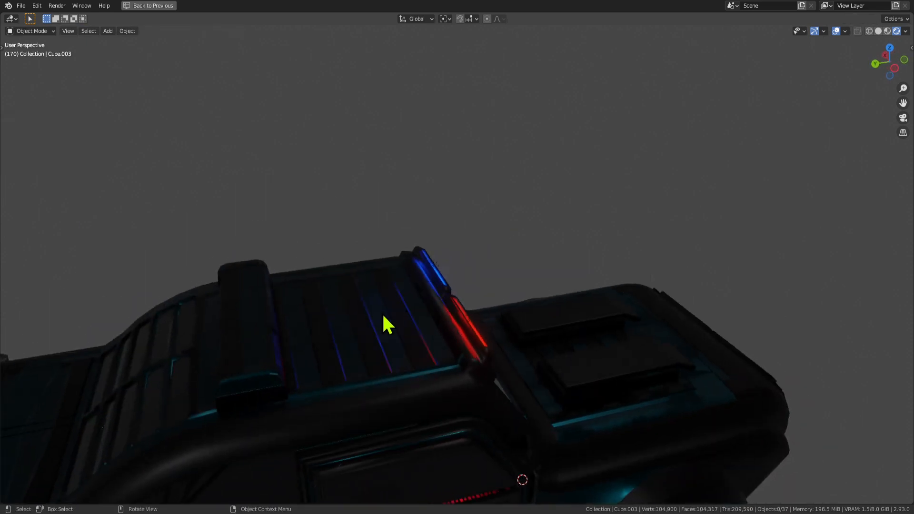
key(Tab)
key(Tab)
middle_drag(614, 405, 398, 233)
scroll(413, 271, down, 3)
middle_drag(427, 298, 336, 296)
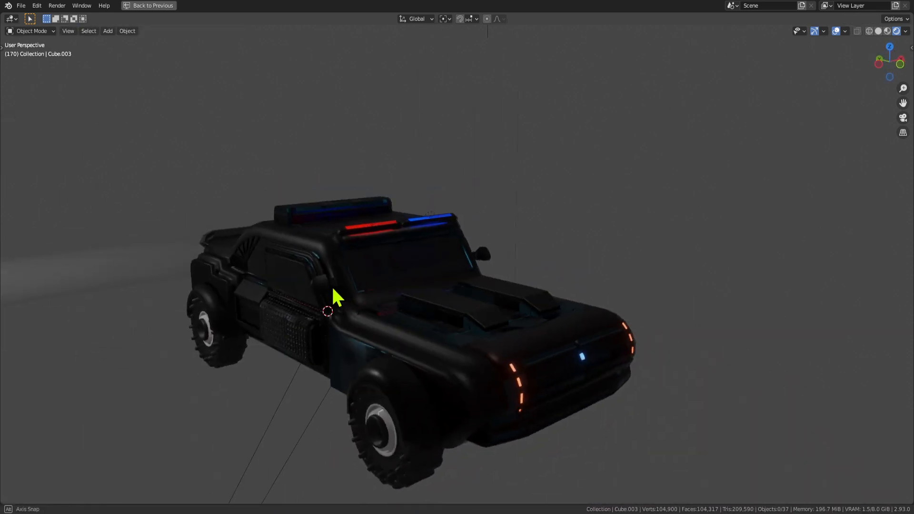
scroll(299, 315, up, 2)
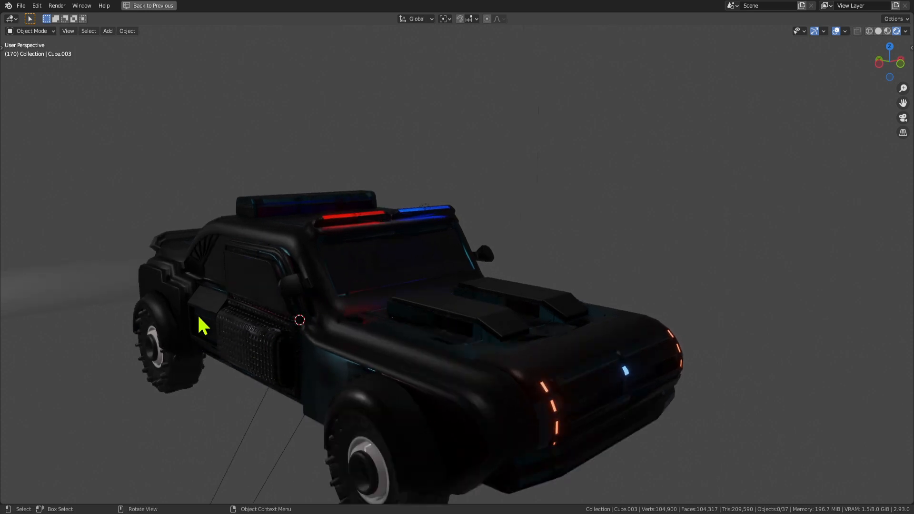
Inset the side panel face behind the front wheel and extrude it outward.
key(Tab)
click(203, 298)
middle_drag(234, 319, 272, 316)
key(KP_Decimal)
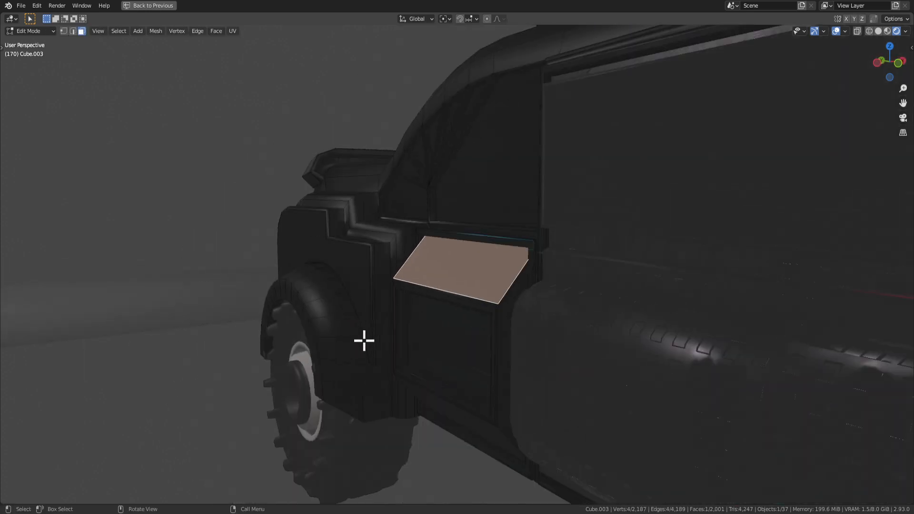
scroll(528, 306, down, 3)
middle_drag(534, 304, 541, 331)
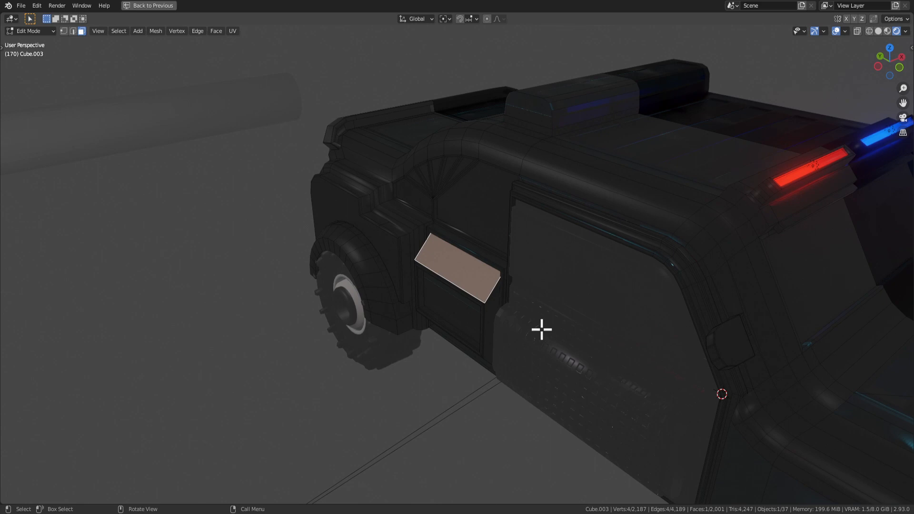
key(i)
click(535, 325)
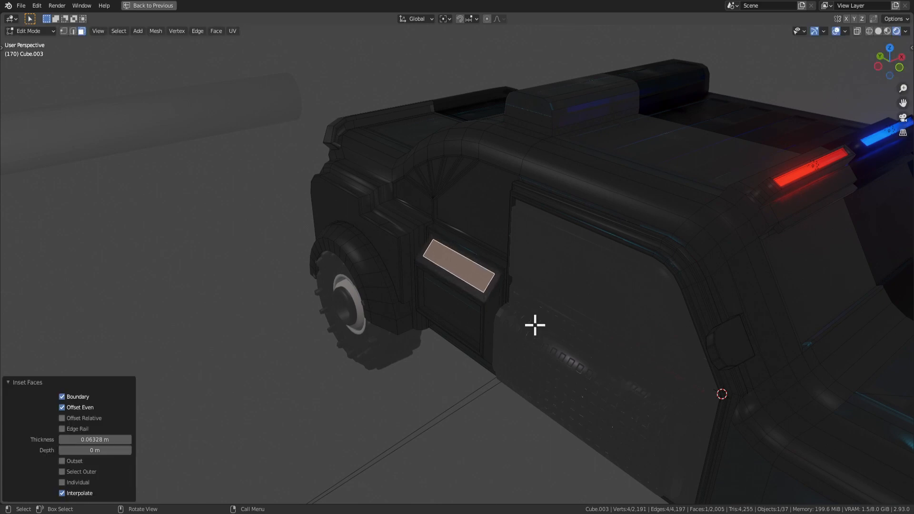
key(e)
click(525, 298)
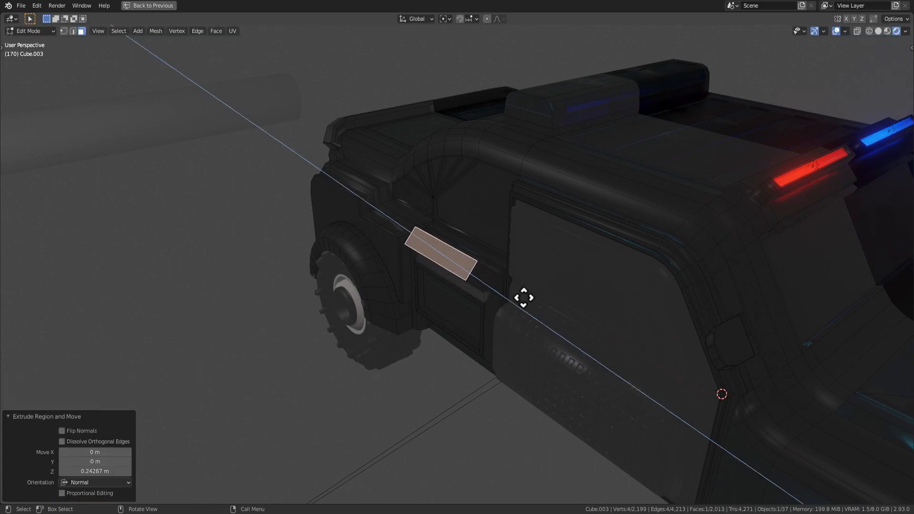
Set the pivot point to Individual Origins after a cancelled trial scale.
key(e)
key(s)
key(z)
key(y)
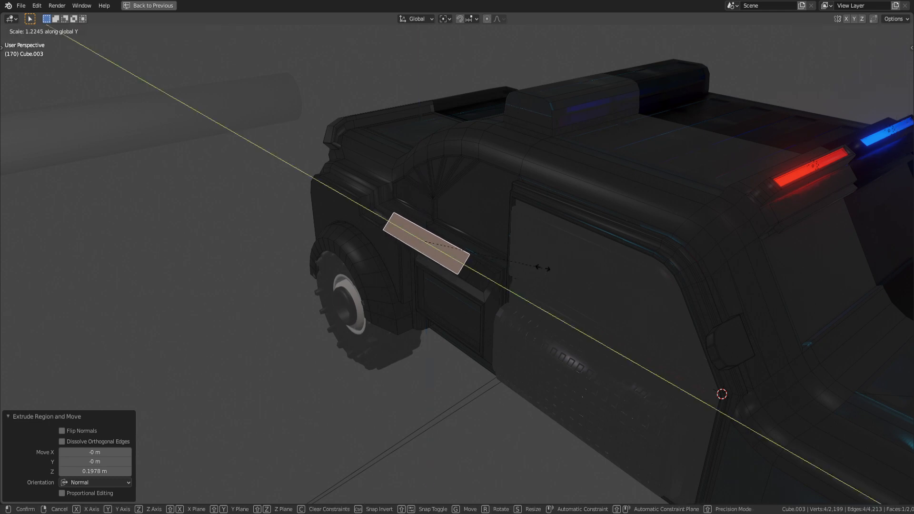
key(x)
key(Escape)
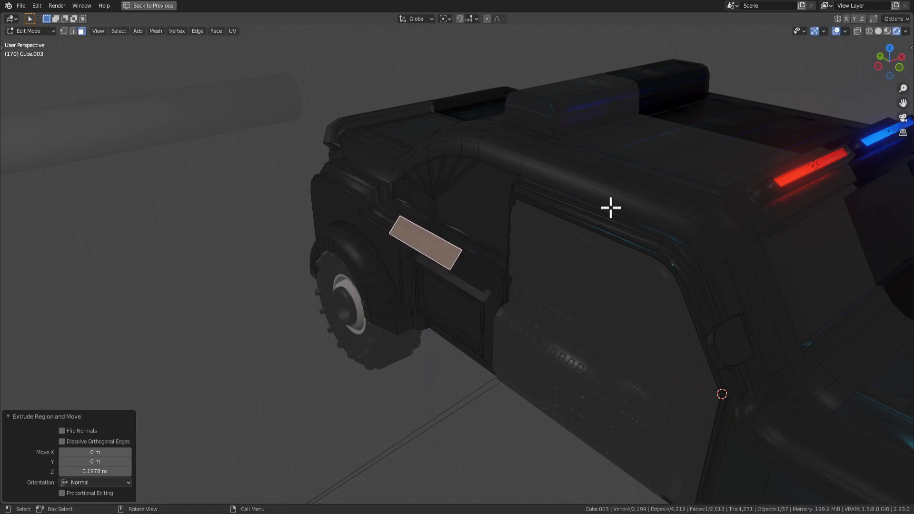
click(446, 19)
click(478, 51)
Switch transform orientation to Normal and stretch the face 1.652 along its normal X.
key(s)
key(y)
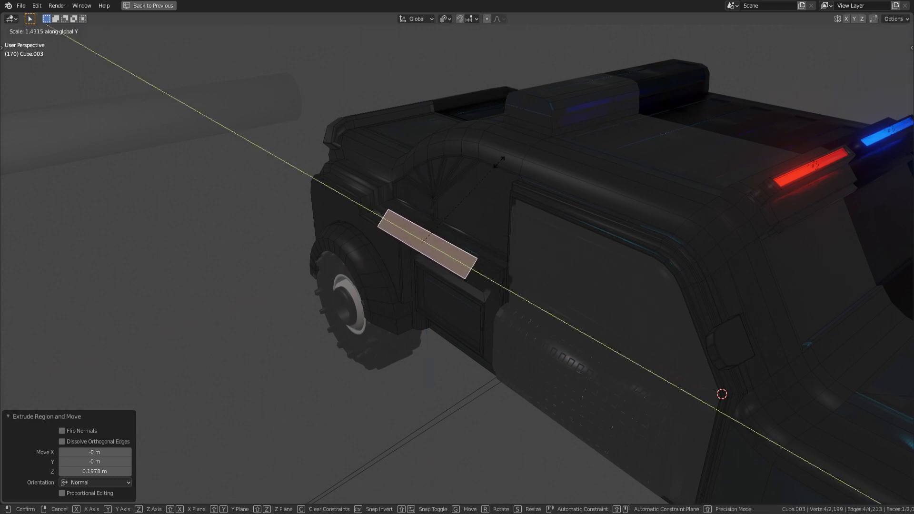
key(x)
key(Escape)
middle_drag(530, 141, 538, 169)
click(417, 19)
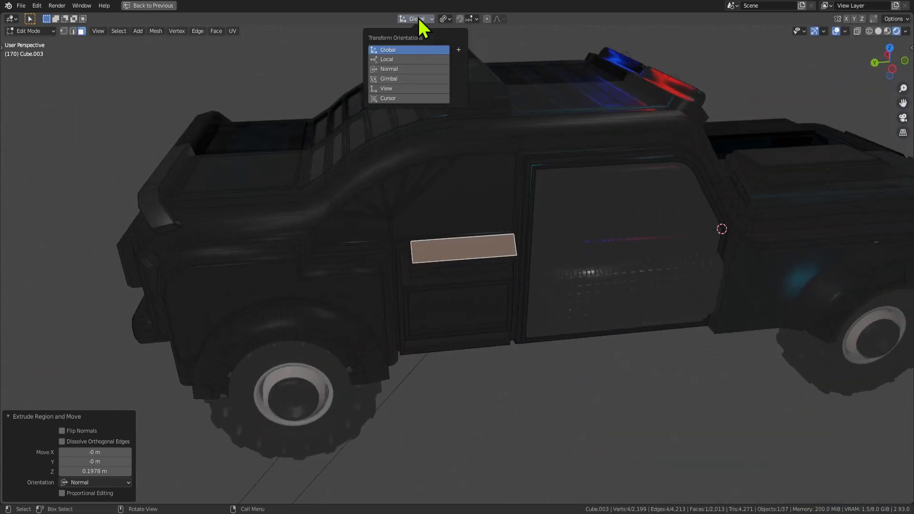
click(413, 70)
key(s)
key(z)
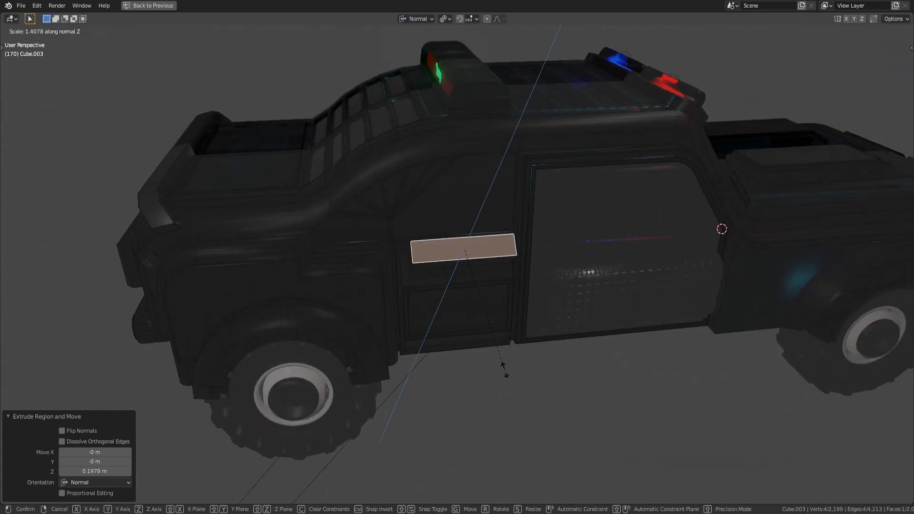
key(x)
click(587, 338)
Move the face out 0.23336 m along Z and scale it along X.
middle_drag(588, 339, 487, 286)
key(g)
key(z)
click(471, 256)
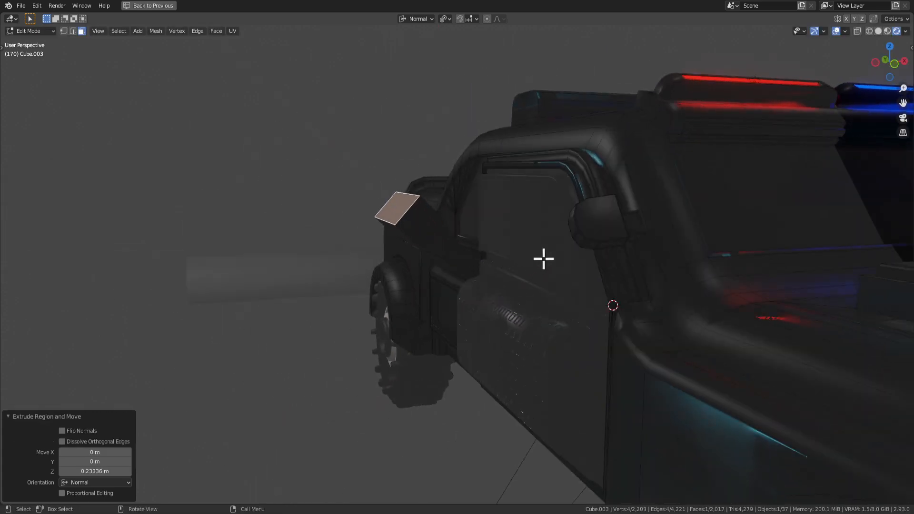
key(s)
key(x)
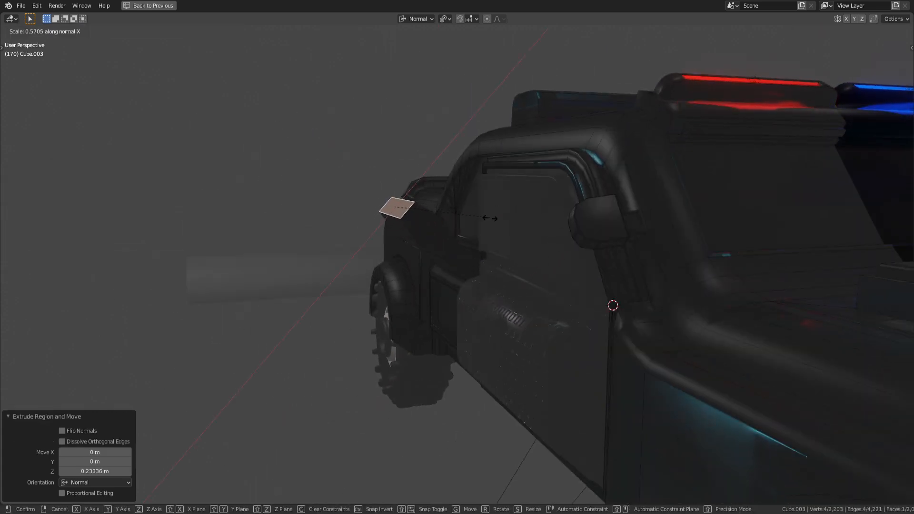
click(511, 224)
middle_drag(511, 225, 415, 199)
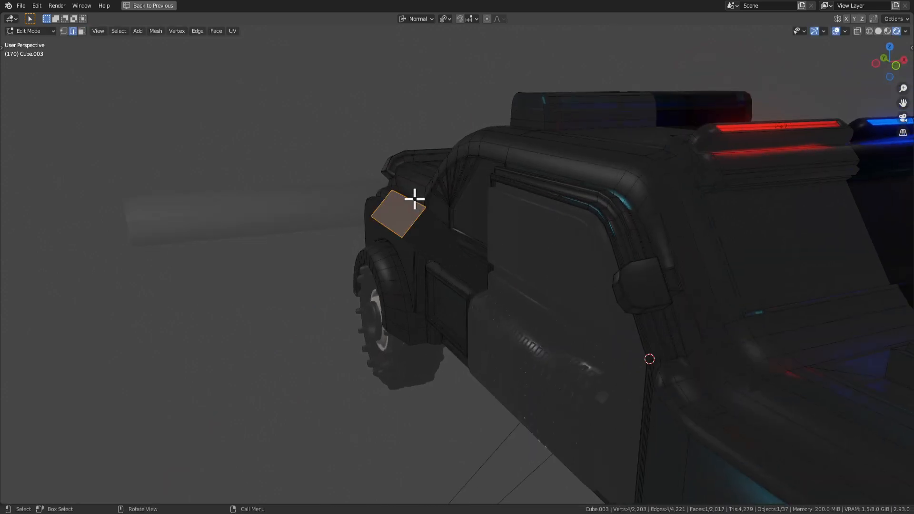
middle_drag(477, 232, 476, 218)
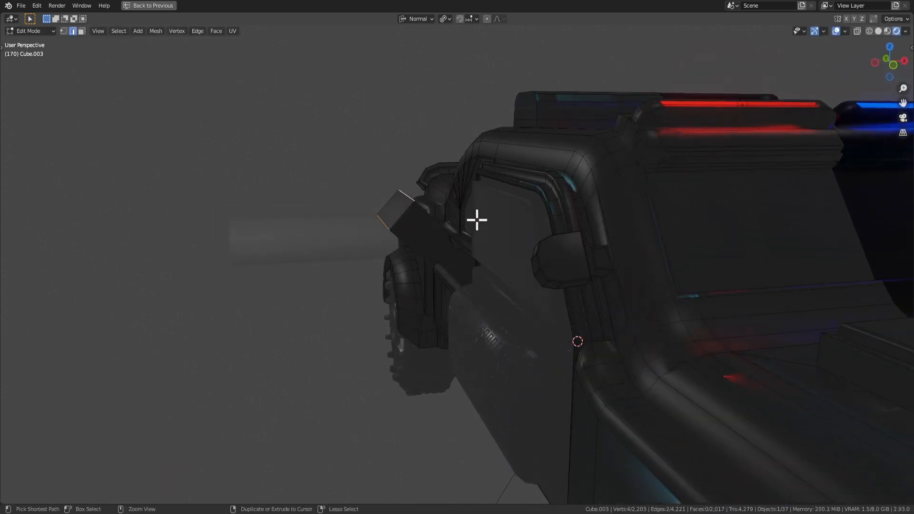
Bevel two edges of the side piece, then inset, extrude and inset its end face again.
key(ctrl+b)
scroll(492, 224, down, 3)
click(492, 224)
key(3)
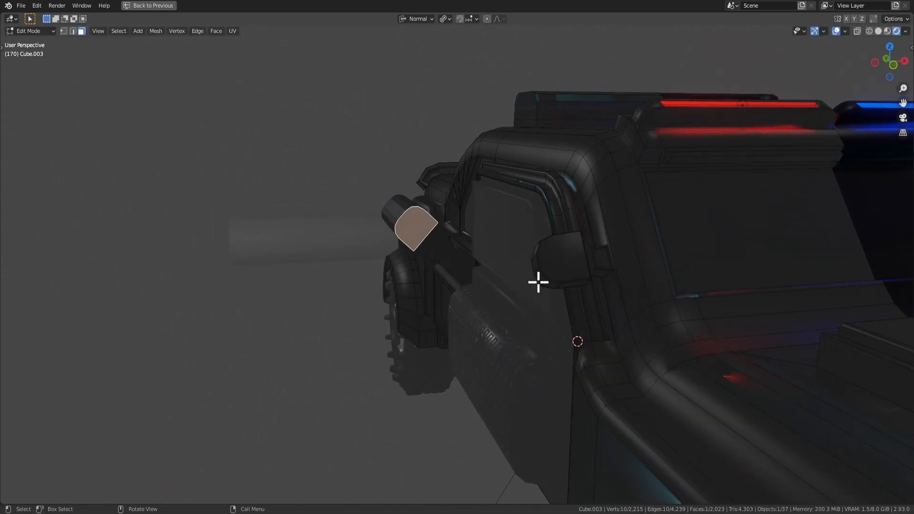
key(i)
click(556, 316)
key(e)
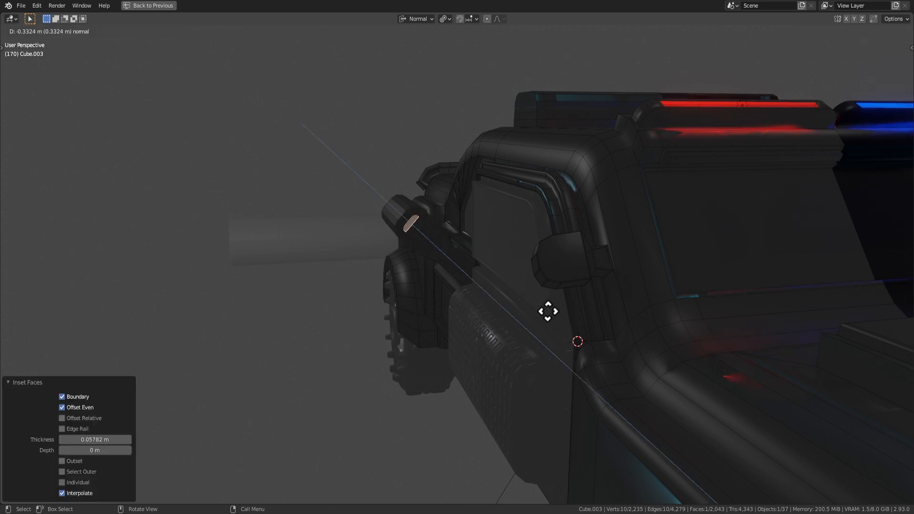
click(564, 334)
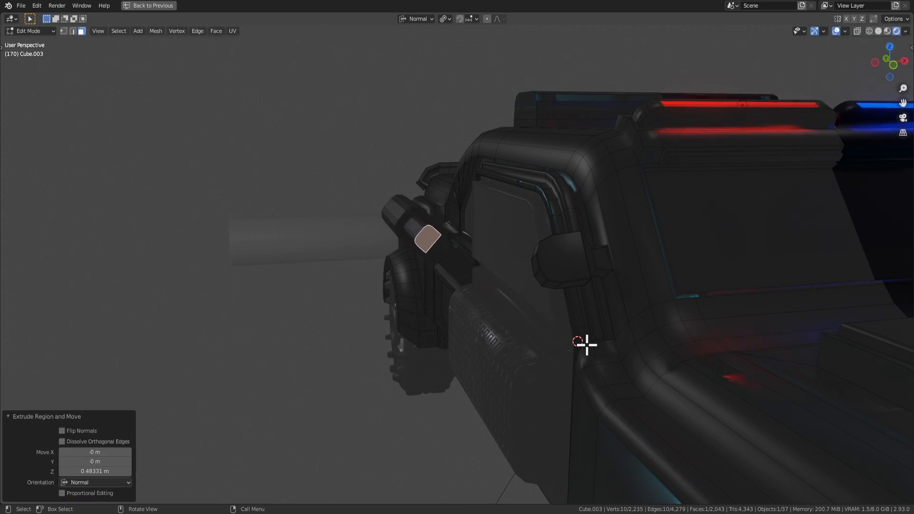
key(i)
click(582, 342)
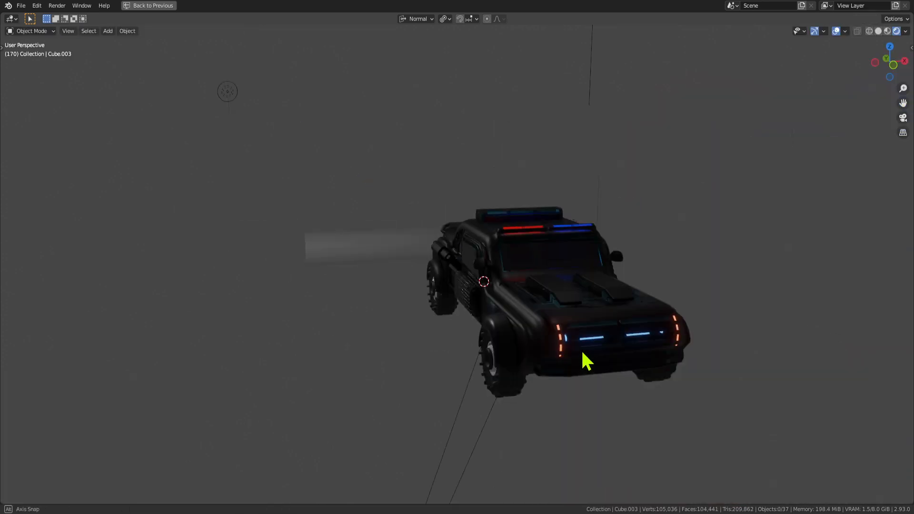
Inset a door face and extrude it outward 0.39451 m as a small light.
middle_drag(586, 362, 575, 314)
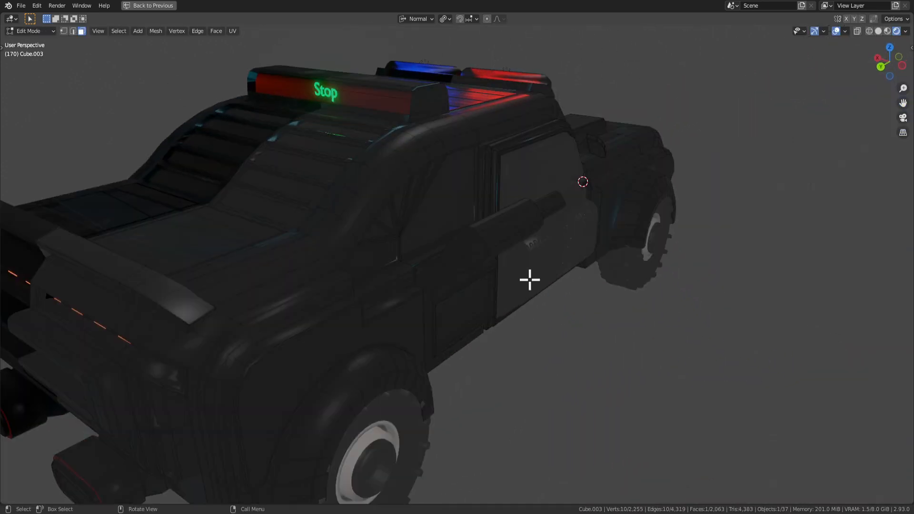
key(o)
key(i)
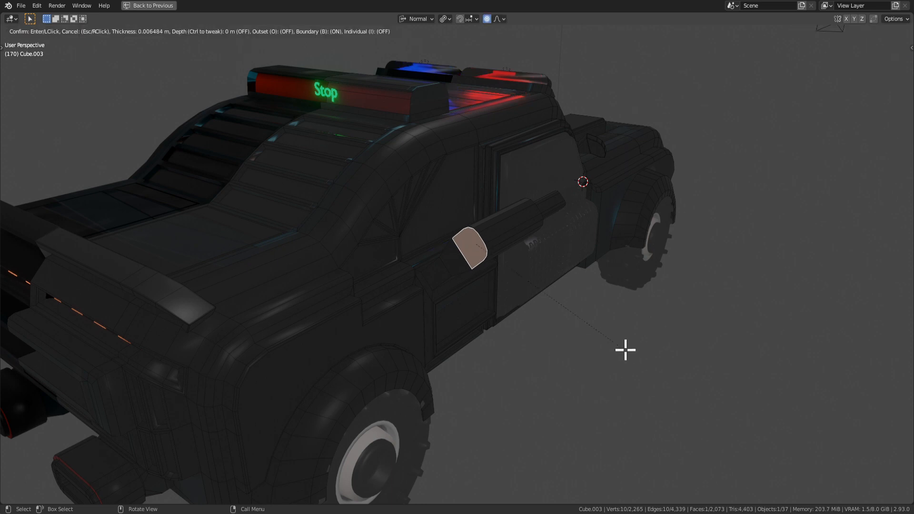
click(620, 344)
key(e)
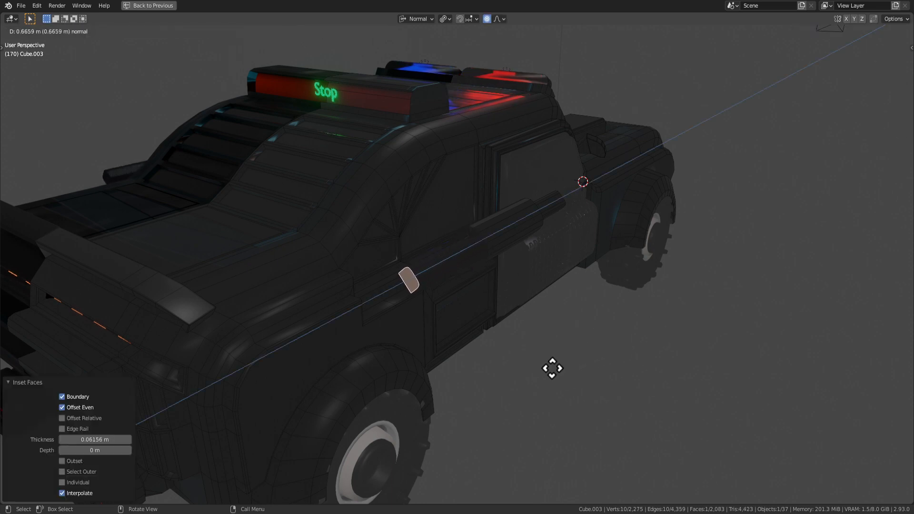
click(582, 362)
key(s)
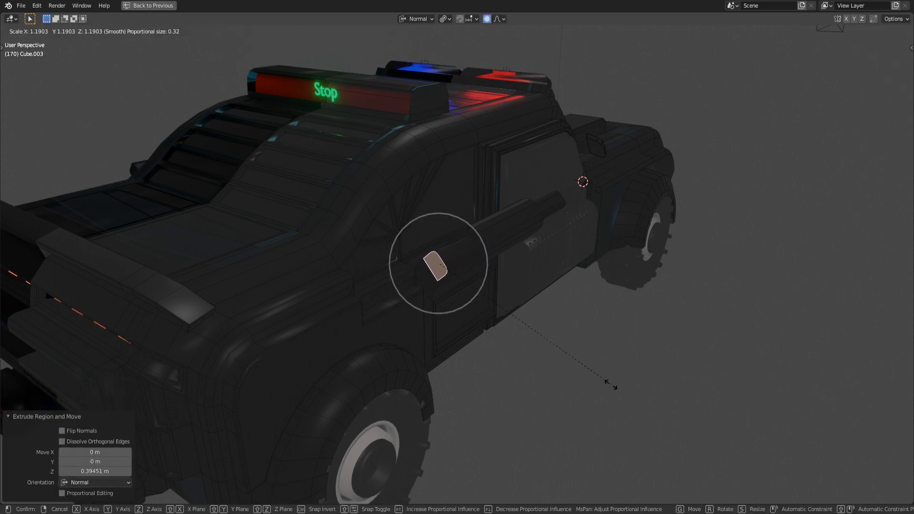
key(Escape)
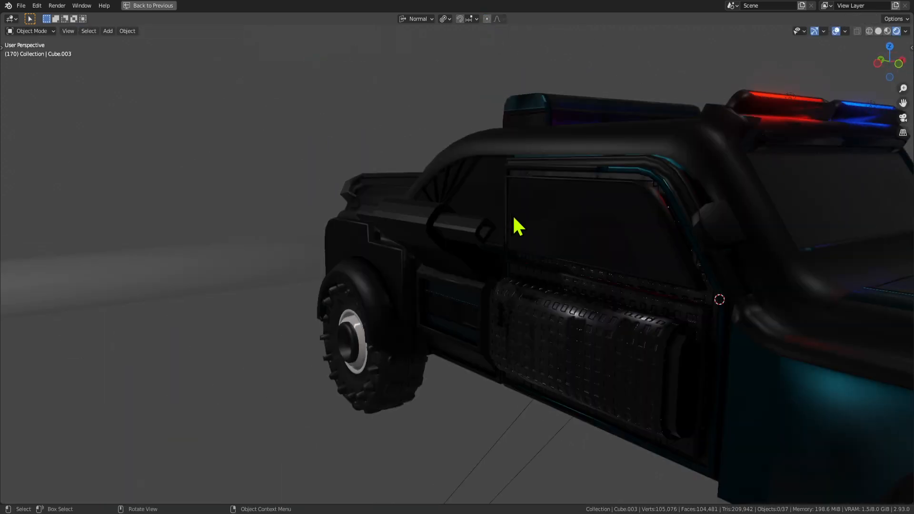
Select a face on the truck's door in Edit Mode; a first extrusion attempt is undone.
middle_drag(514, 220, 257, 247)
scroll(476, 296, down, 3)
scroll(528, 257, up, 3)
middle_drag(528, 257, 466, 243)
scroll(467, 278, up, 2)
key(Tab)
click(459, 301)
middle_drag(459, 302, 377, 287)
key(e)
right_click(516, 310)
key(ctrl+z)
scroll(461, 290, up, 1)
middle_drag(528, 304, 490, 307)
Extrude the door face and narrow it to 0.392 along its normal X.
key(e)
click(459, 313)
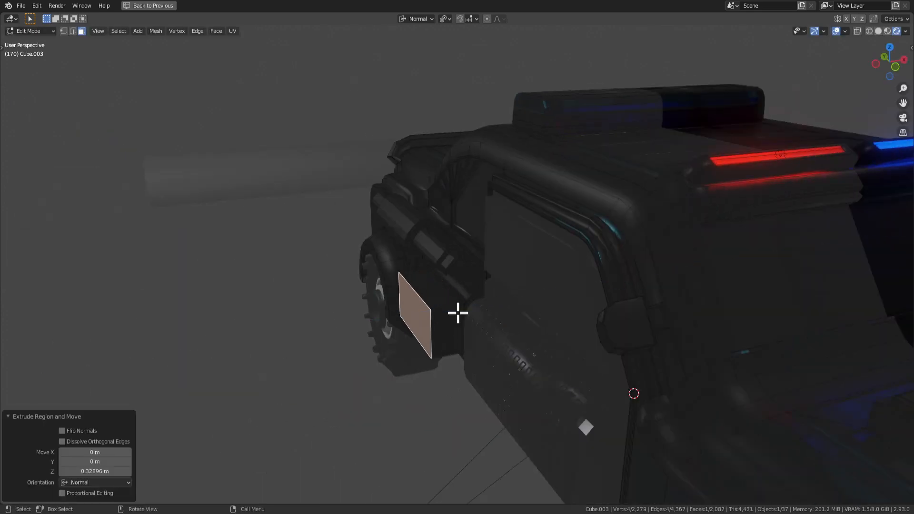
key(s)
key(z)
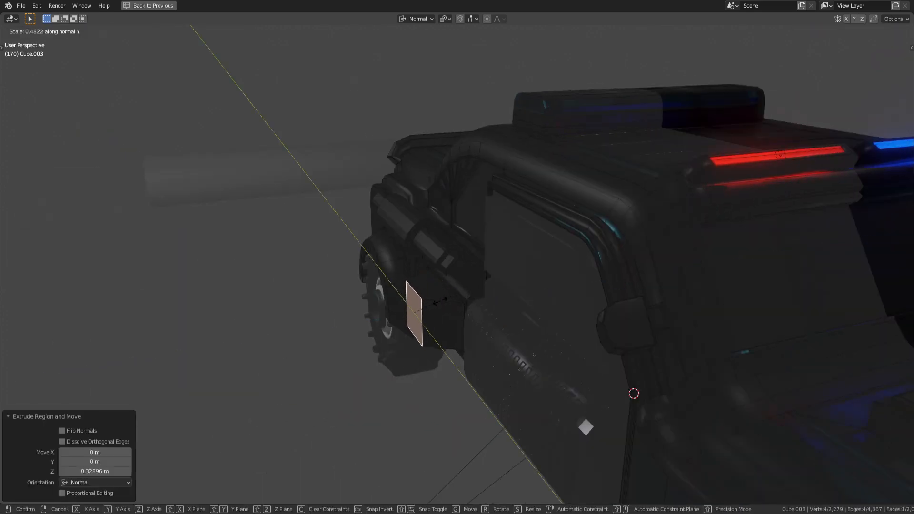
right_click(439, 302)
key(s)
key(x)
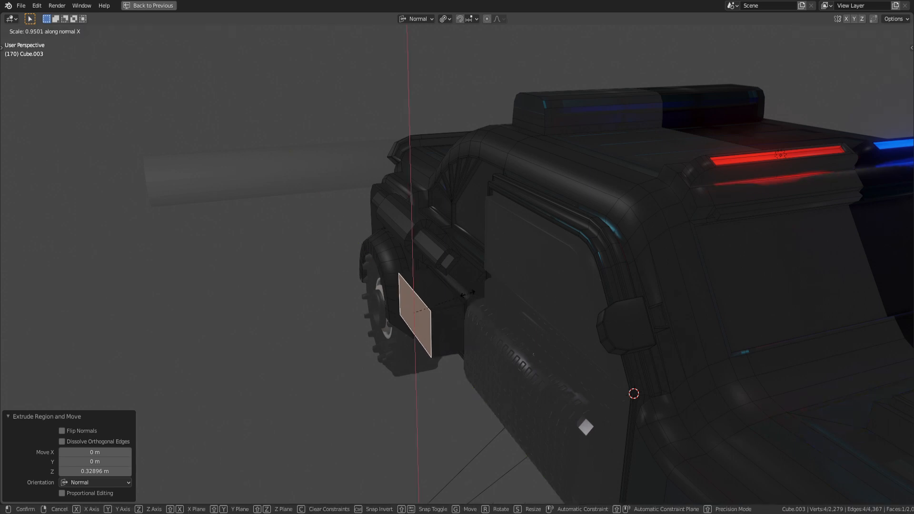
click(435, 300)
Move the narrowed face up onto the front fender and extrude it into a slim piece.
key(g)
right_click(434, 301)
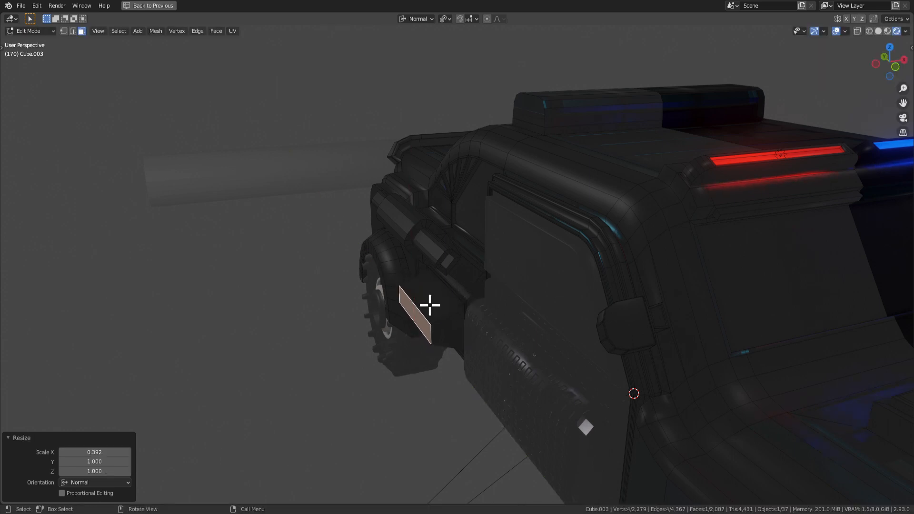
middle_drag(429, 304, 464, 265)
key(g)
key(e)
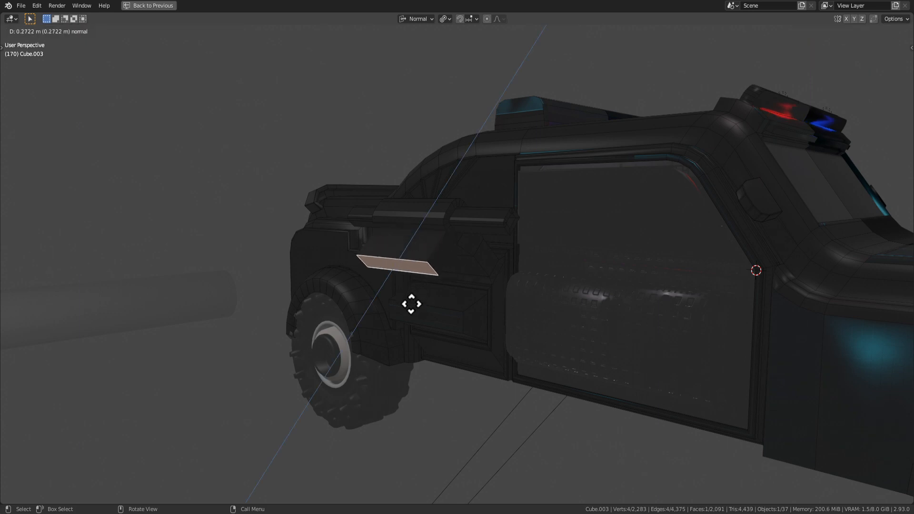
click(409, 311)
key(g)
right_click(424, 311)
middle_drag(425, 312, 412, 282)
key(g)
right_click(361, 268)
middle_drag(357, 267, 511, 287)
key(g)
key(x)
right_click(535, 303)
Extrude a step out from the lower rear side face of the truck.
key(Tab)
scroll(549, 316, down, 5)
scroll(560, 310, up, 2)
key(Tab)
key(e)
click(520, 320)
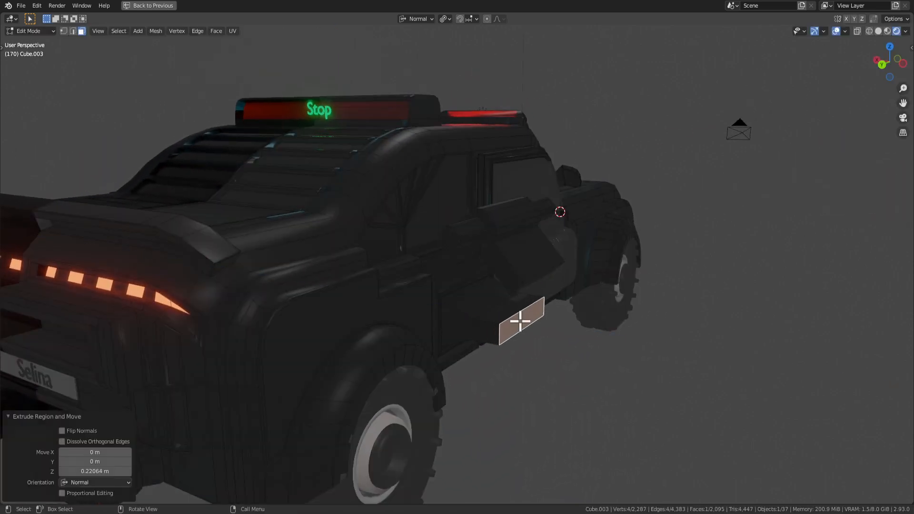
click(518, 309)
key(Tab)
scroll(567, 335, down, 4)
middle_drag(567, 335, 527, 333)
Bevel the fender bar's long edges into a rounded tube with 3 segments.
key(Tab)
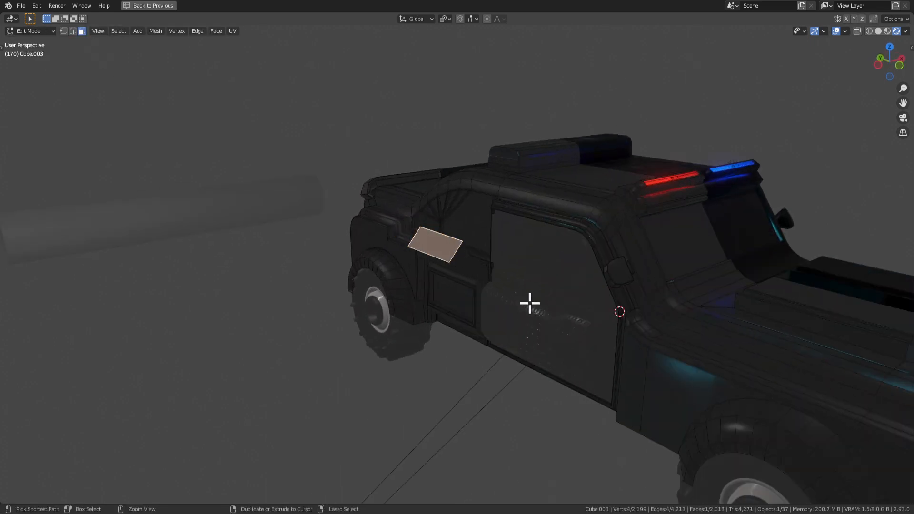
middle_drag(481, 219, 567, 277)
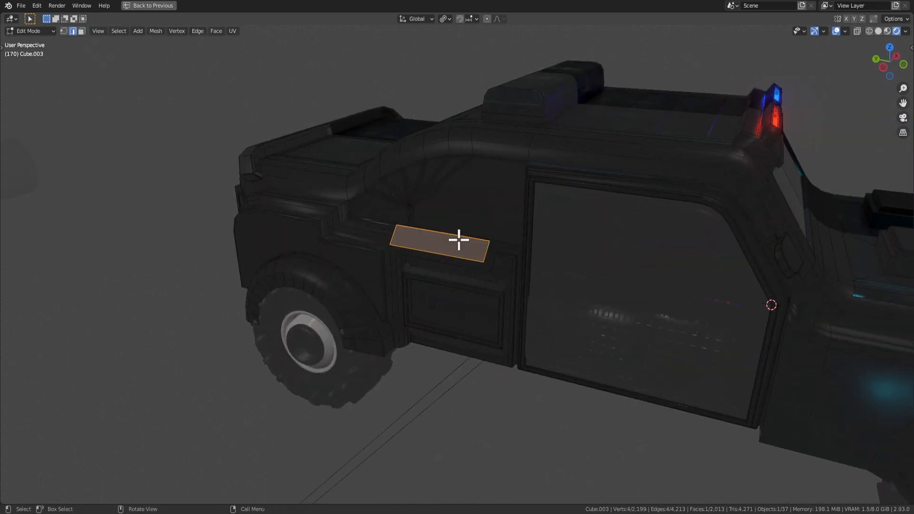
middle_drag(485, 266, 506, 253)
key(ctrl+b)
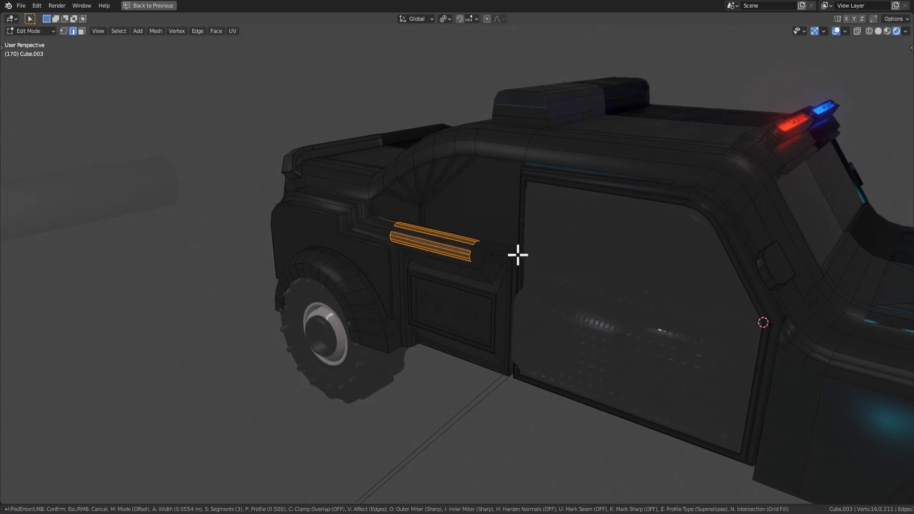
click(519, 256)
key(Tab)
scroll(568, 303, down, 5)
middle_drag(567, 298, 581, 262)
scroll(508, 276, up, 4)
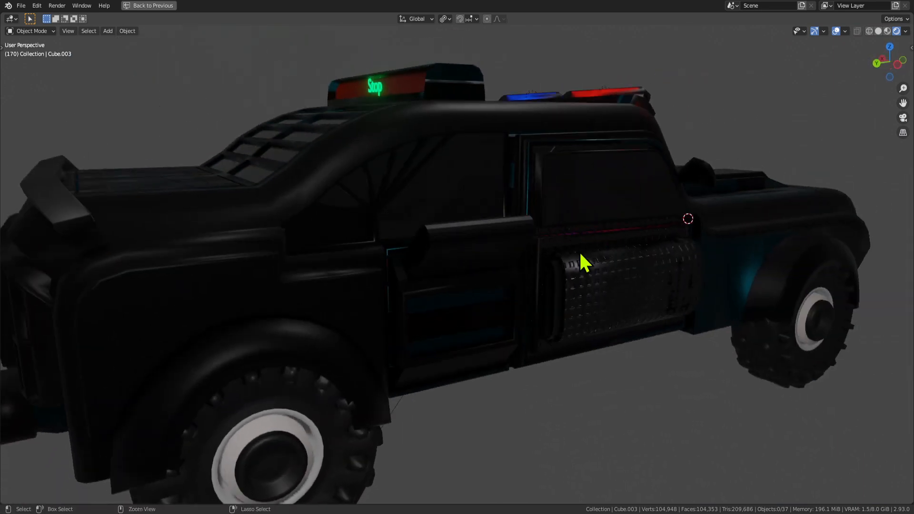
Dissolve the rear step's vertices to flatten that side face again.
key(Tab)
key(ctrl+z)
key(ctrl+z)
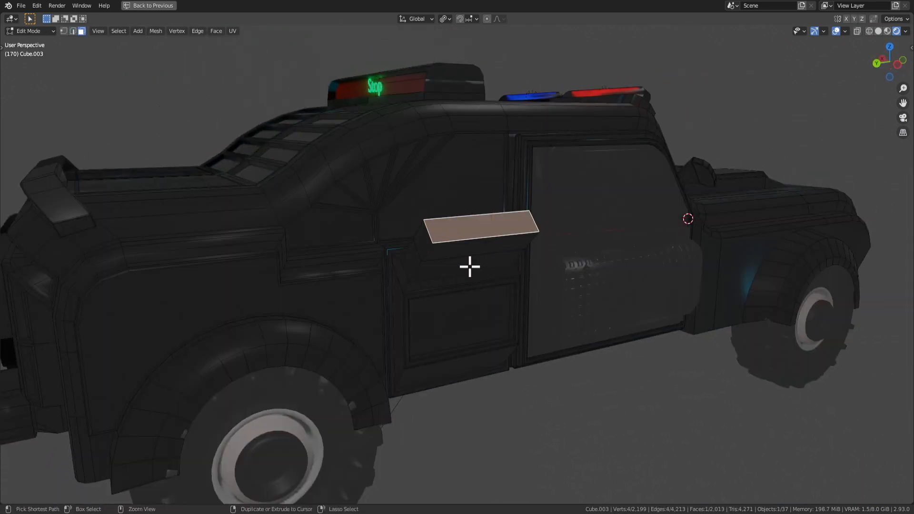
key(x)
click(471, 250)
key(ctrl+z)
key(x)
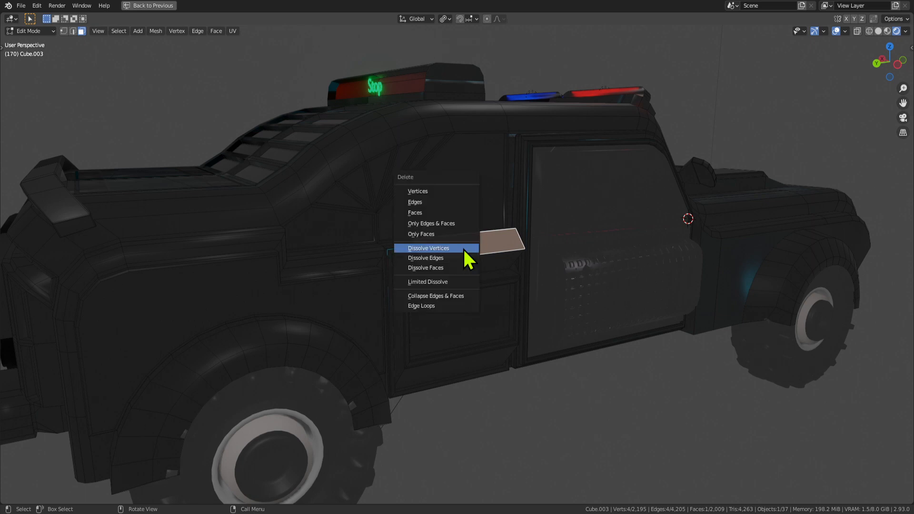
click(465, 247)
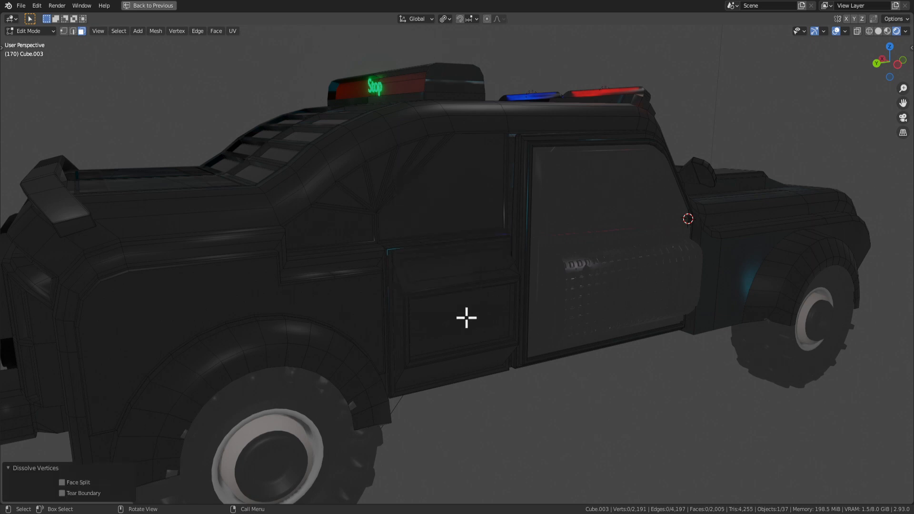
Select a door face and extrude it along its normal.
click(466, 318)
click(458, 263)
key(e)
click(460, 268)
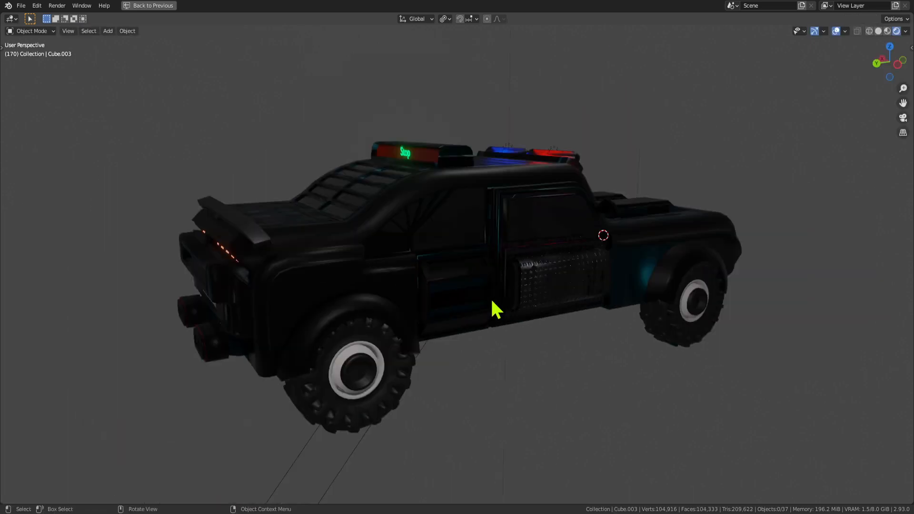
middle_drag(492, 301, 519, 327)
Extrude the rear door face outward, then extrude the box's end face further.
key(Tab)
click(467, 294)
scroll(519, 327, up, 4)
key(e)
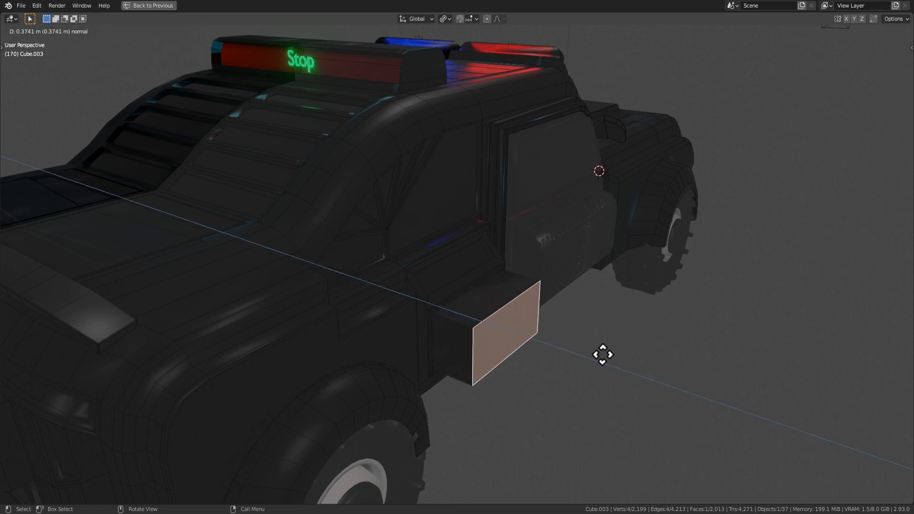
click(581, 339)
click(488, 298)
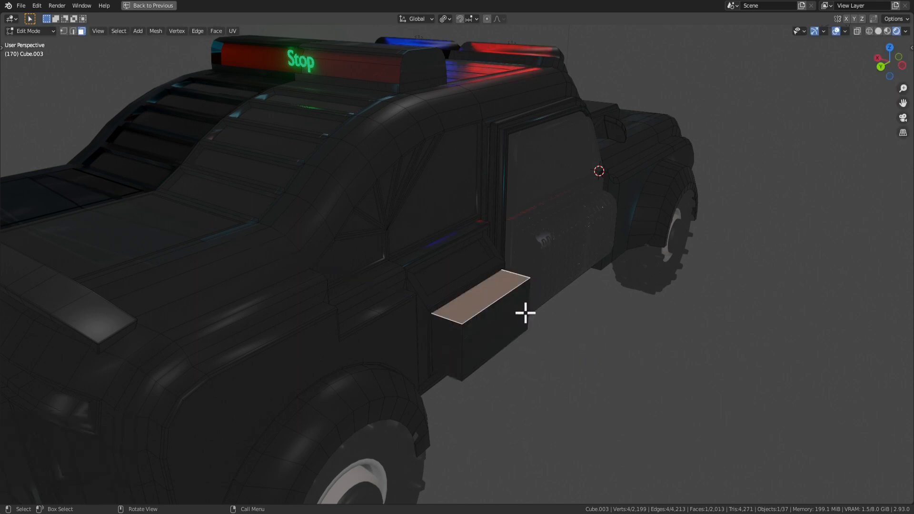
click(507, 323)
key(e)
click(519, 303)
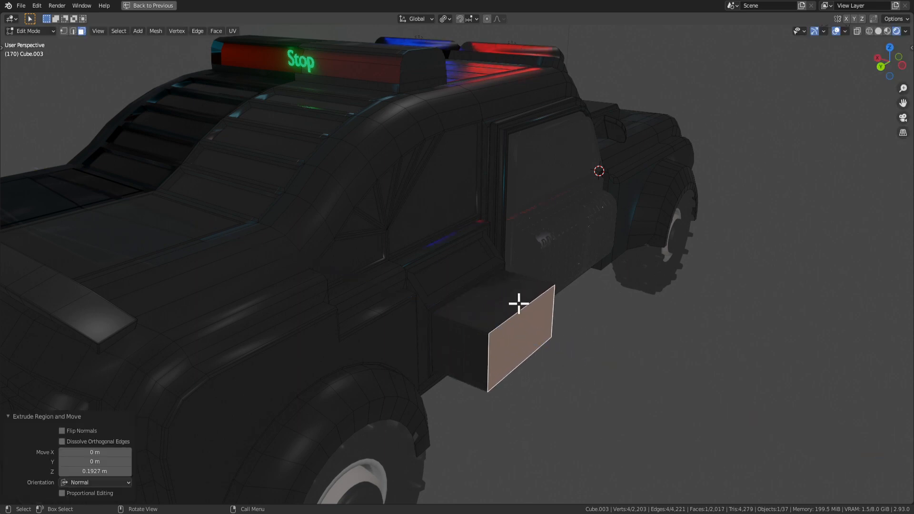
Shift the box's top edge along global X.
click(521, 306)
key(g)
key(y)
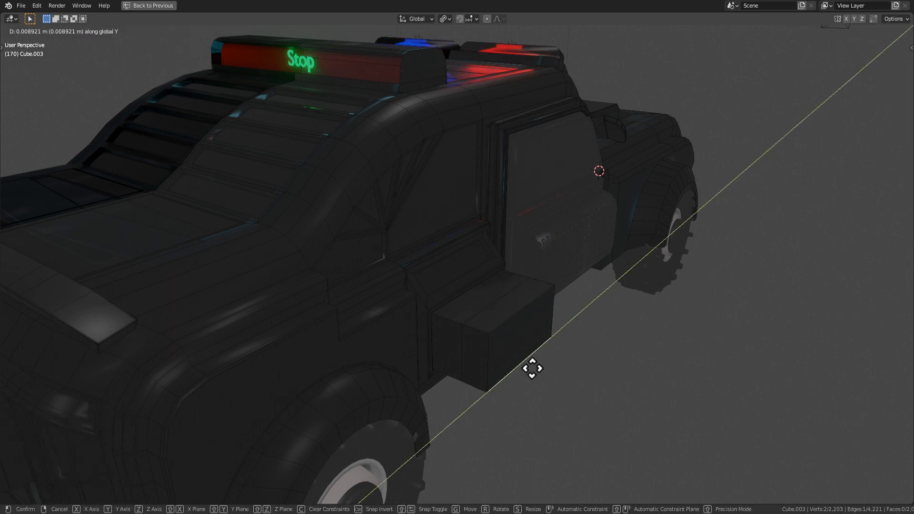
key(x)
click(525, 358)
key(alt+a)
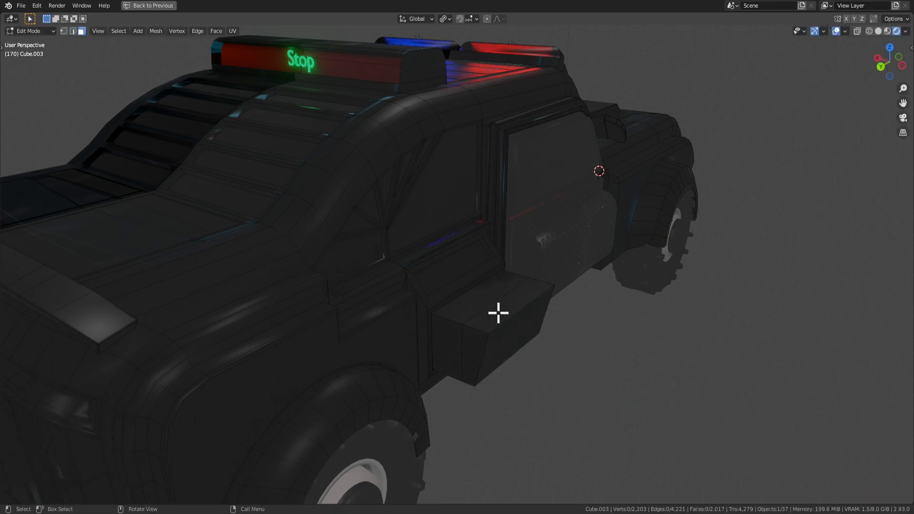
Inset the side face near the wheel and extrude it outward into a short block.
key(i)
click(524, 328)
key(e)
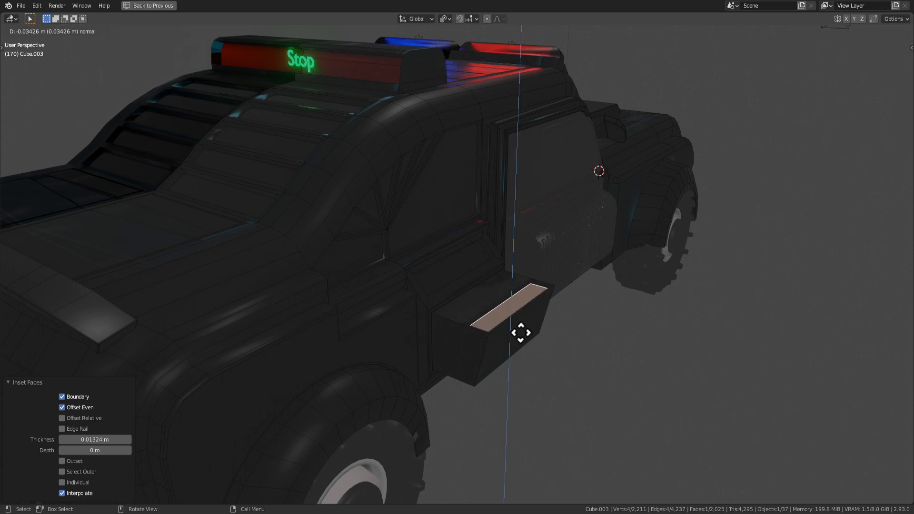
click(517, 294)
middle_drag(517, 293, 435, 282)
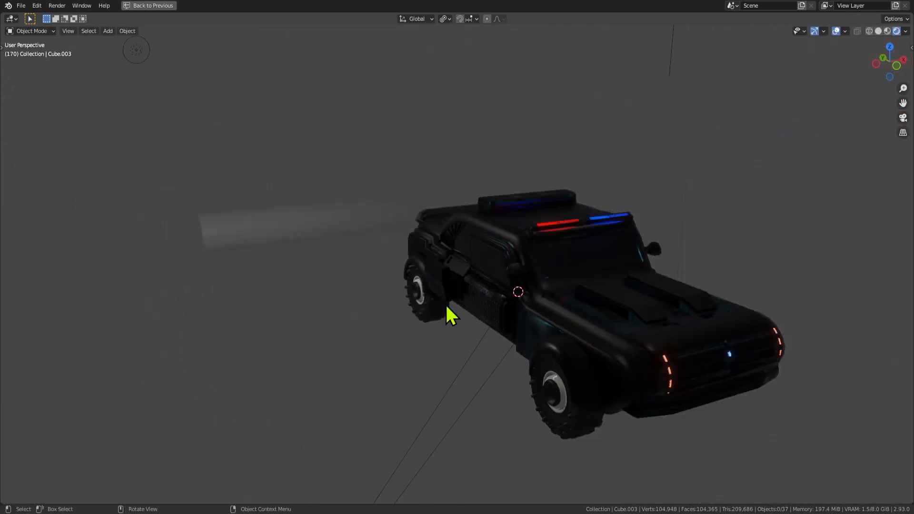
middle_drag(448, 308, 536, 320)
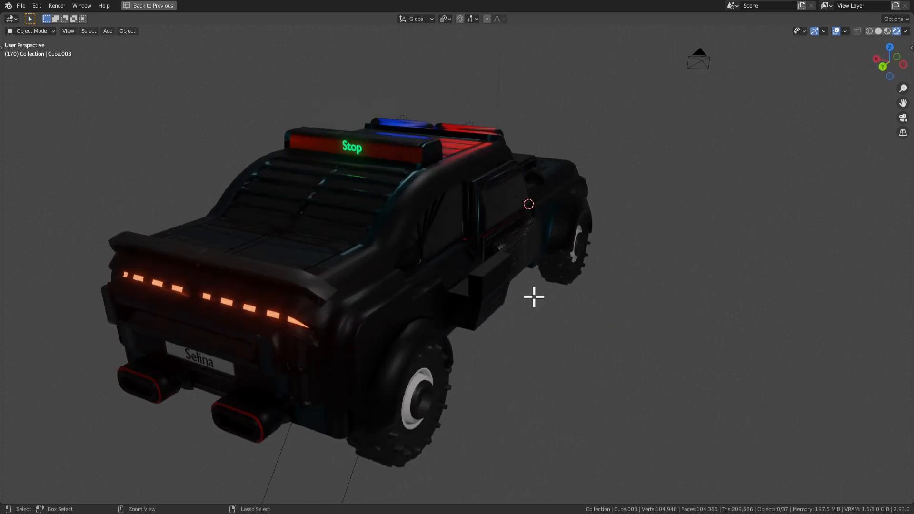
key(Tab)
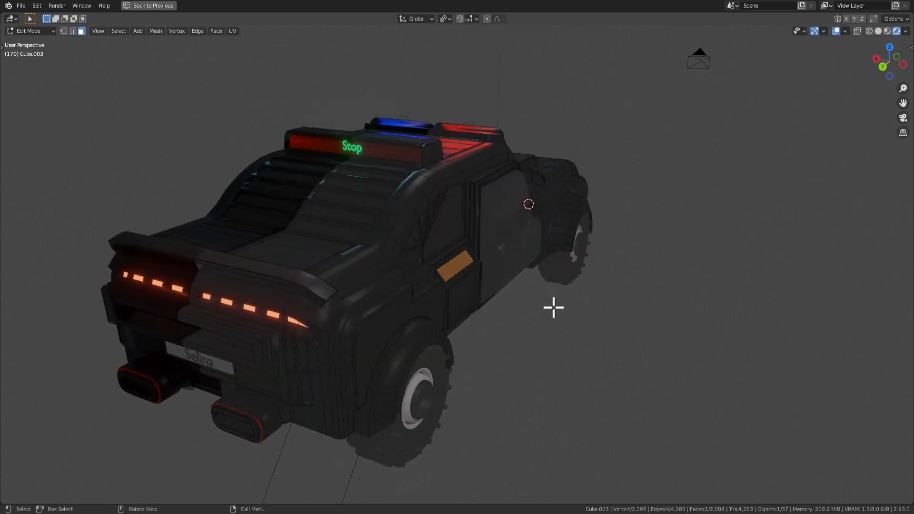
middle_drag(553, 307, 401, 317)
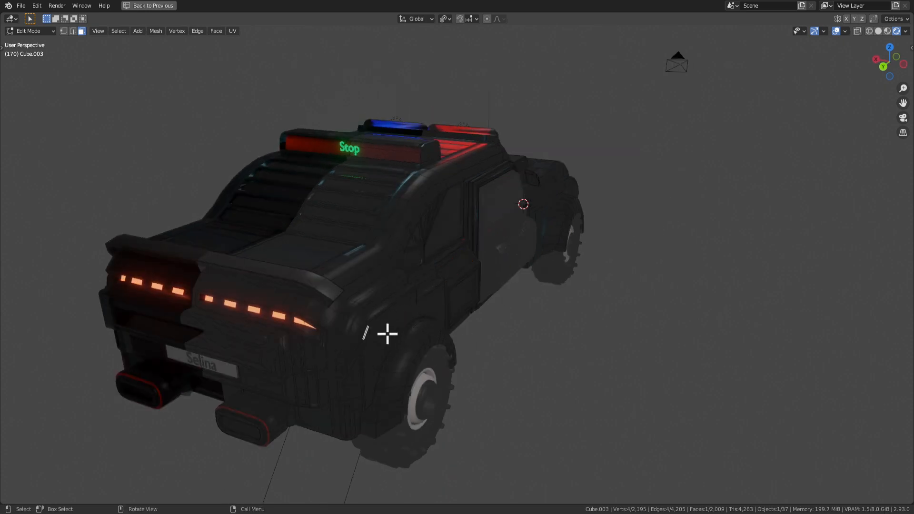
click(387, 334)
middle_drag(476, 343, 558, 376)
Inset the roof face beside the red bar, extrude it up twice, and bevel its top edges round.
key(Tab)
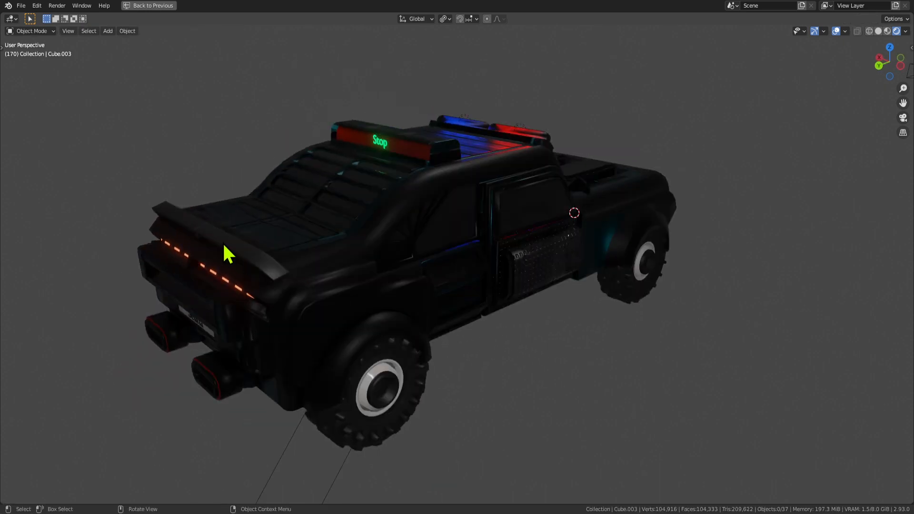
middle_drag(225, 249, 421, 312)
key(Tab)
click(320, 196)
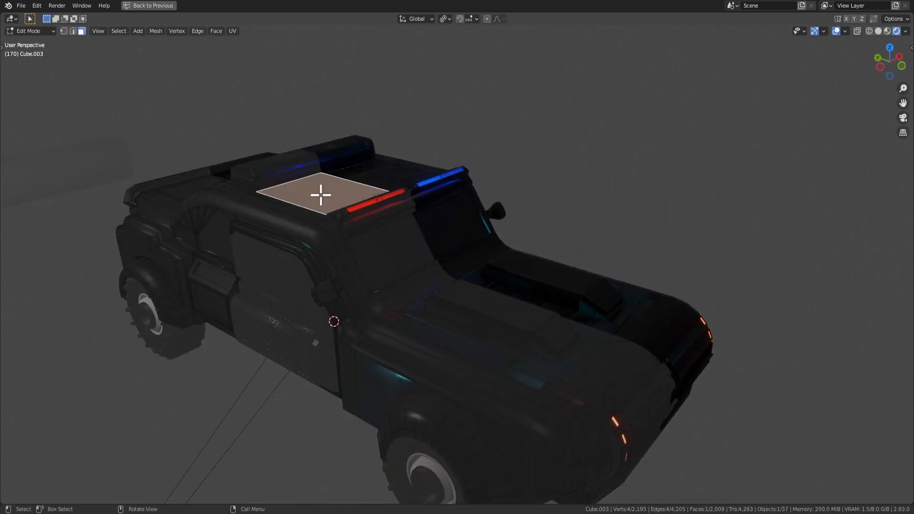
key(i)
click(494, 252)
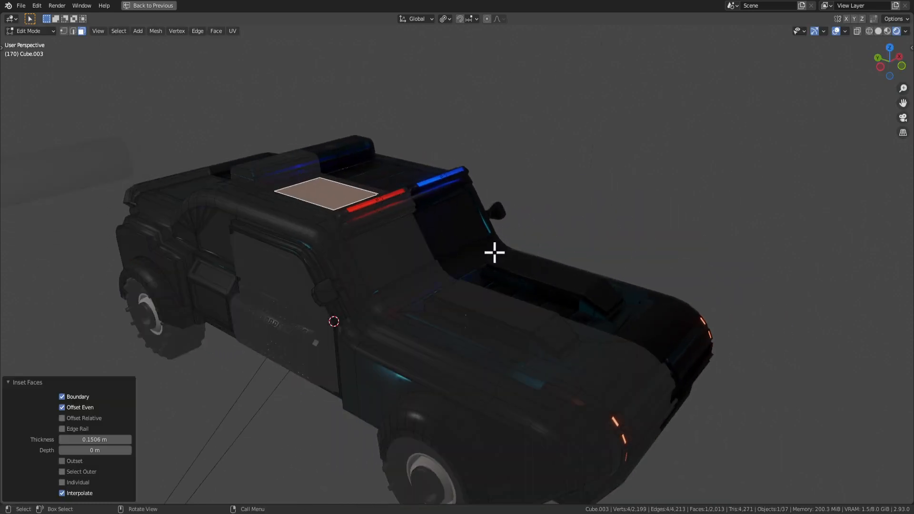
key(e)
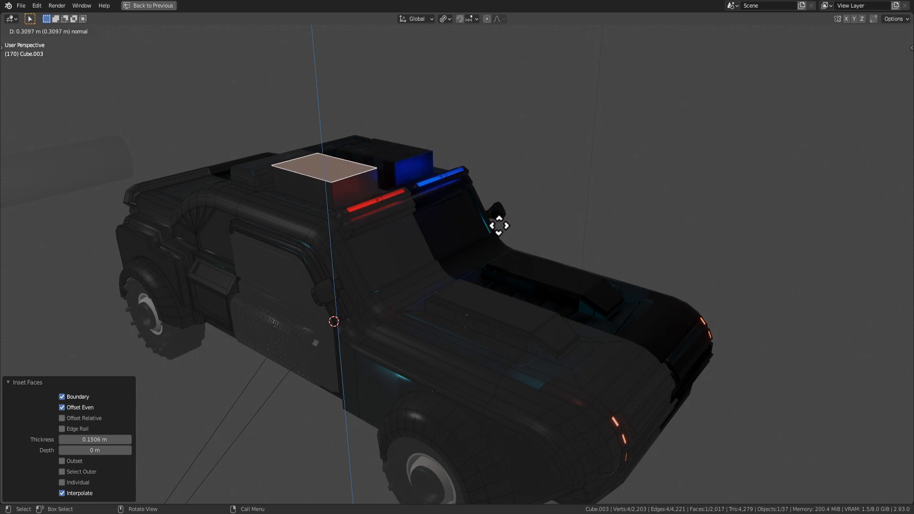
click(497, 240)
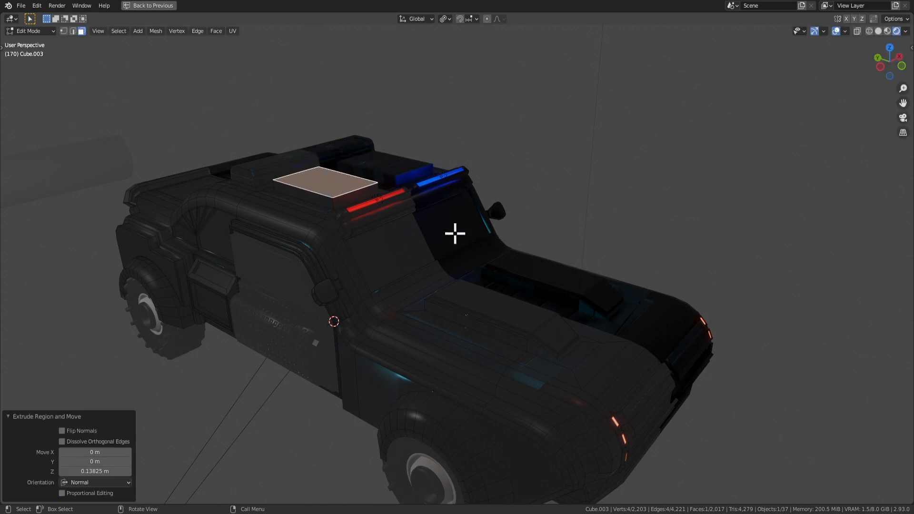
key(e)
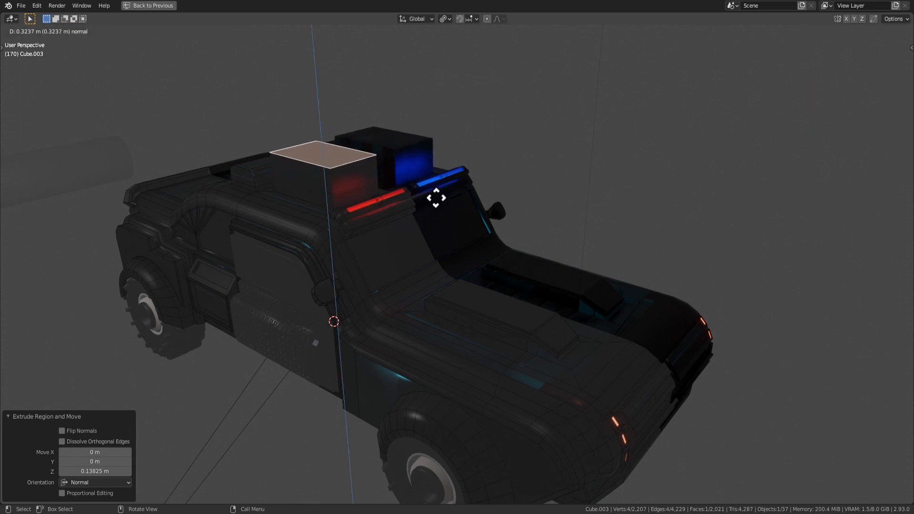
click(435, 202)
key(2)
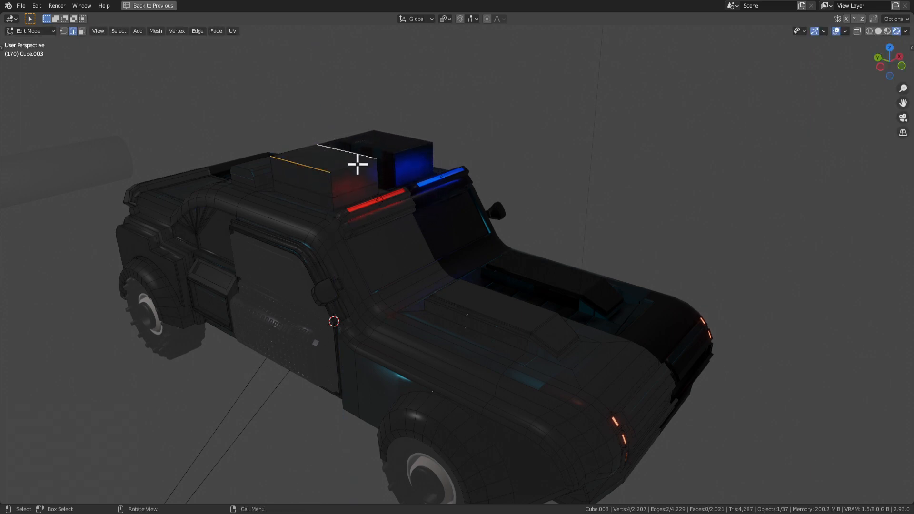
key(ctrl+b)
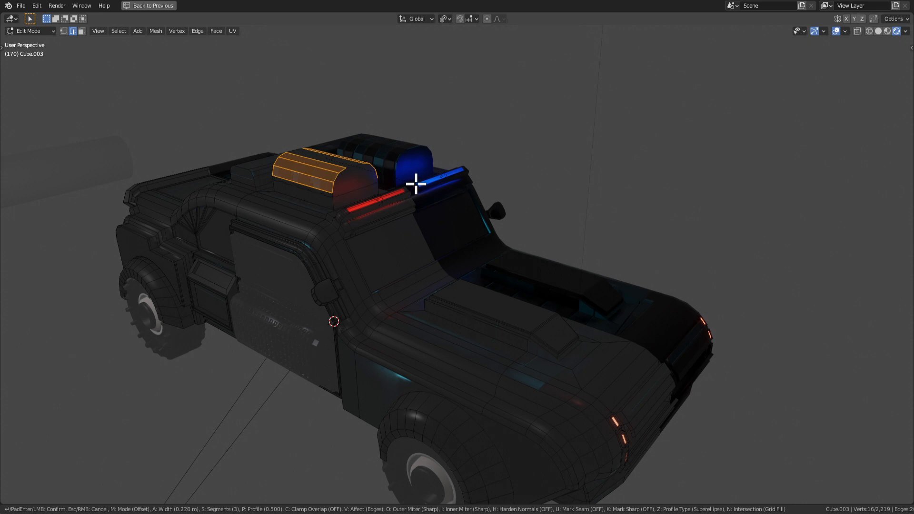
click(414, 183)
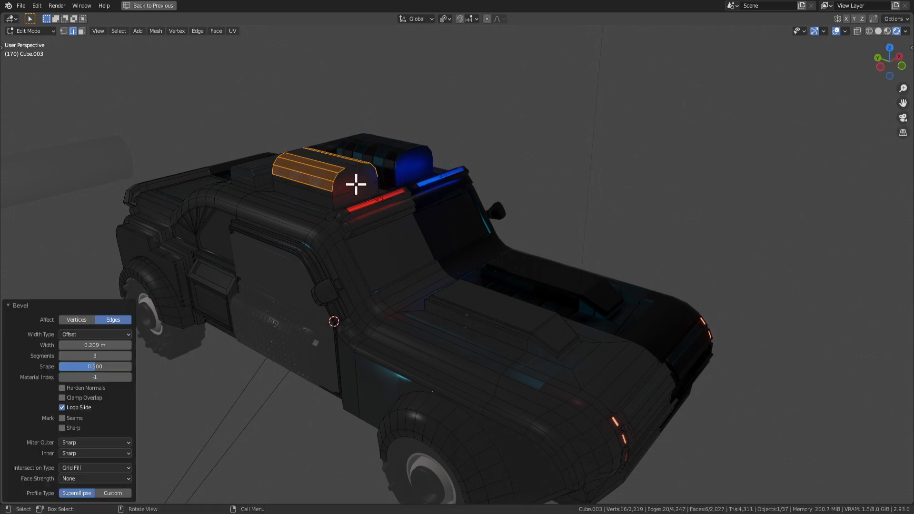
Inset the housing's end face and push it inward to hollow it.
key(3)
click(356, 185)
key(KP_Decimal)
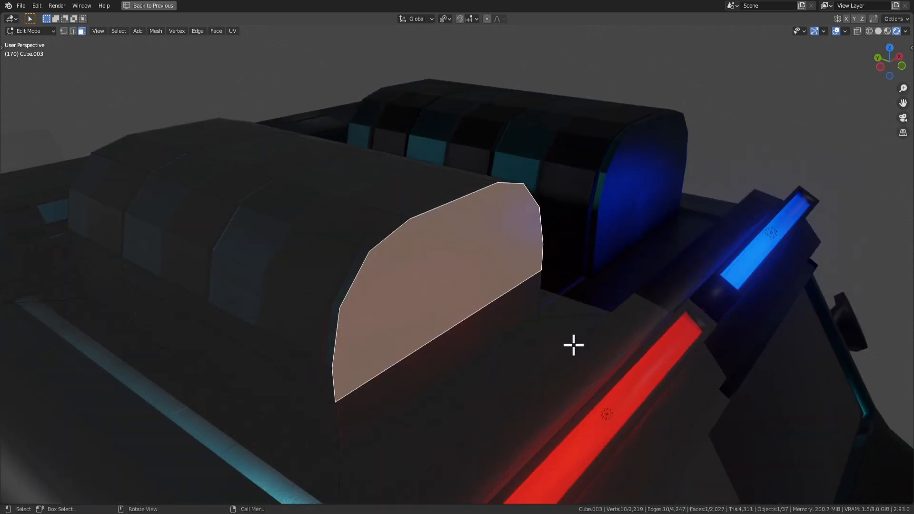
key(i)
click(562, 340)
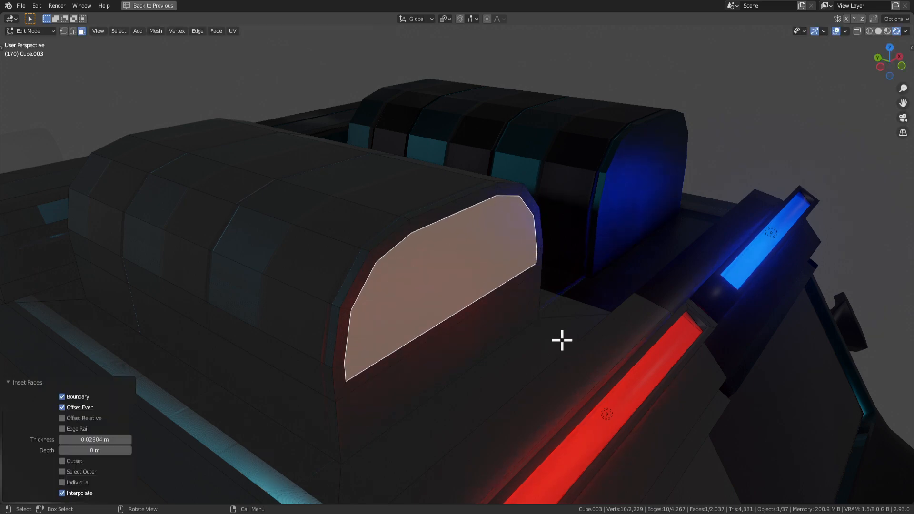
key(e)
click(464, 301)
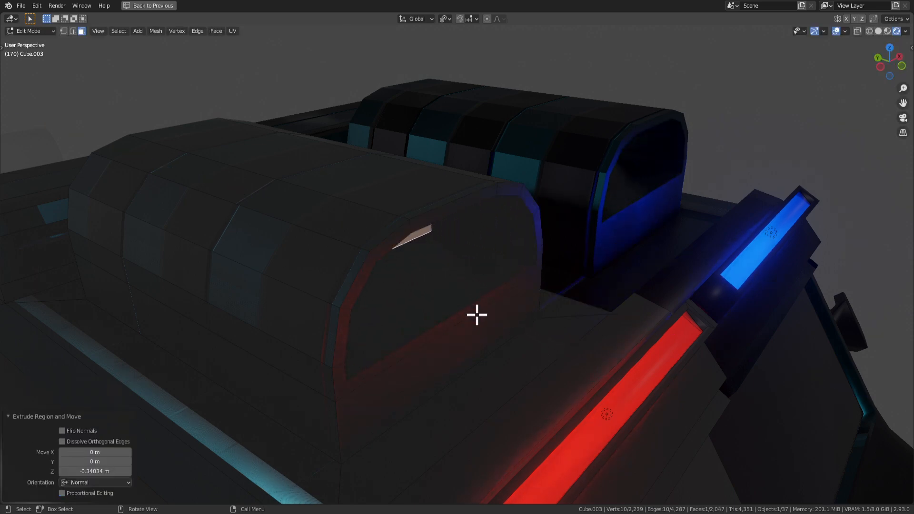
scroll(485, 319, down, 4)
key(Tab)
scroll(557, 338, down, 3)
middle_drag(557, 338, 508, 319)
scroll(507, 320, down, 5)
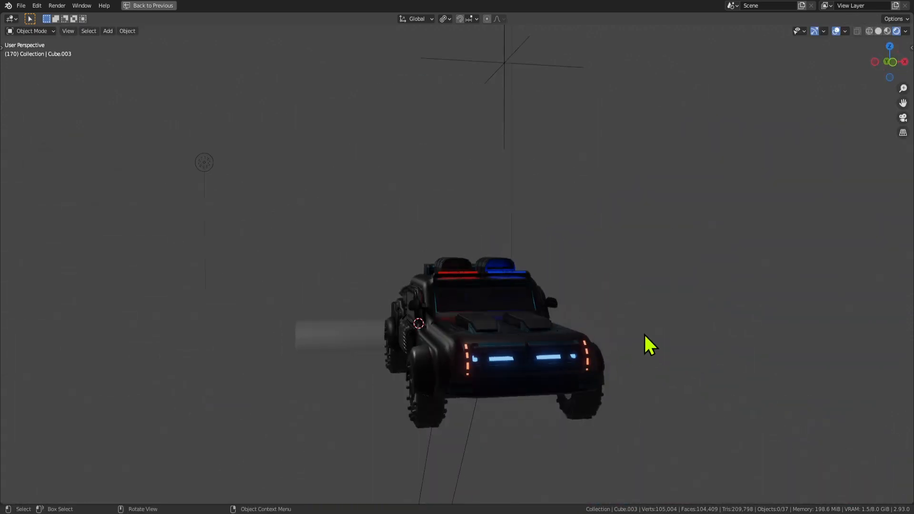
Enter Edit Mode on the car body and select an edge of the roof box in edge mode.
middle_drag(644, 343, 319, 339)
scroll(512, 341, up, 7)
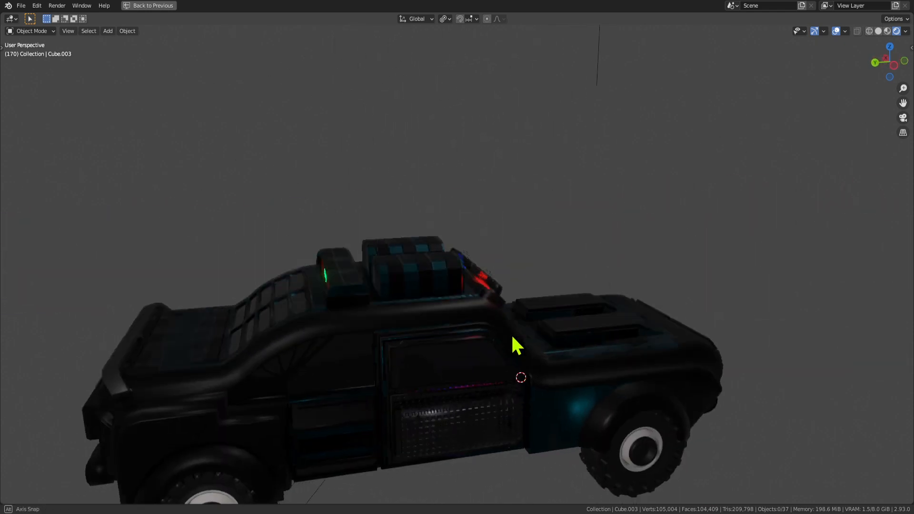
middle_drag(380, 301, 356, 292)
scroll(328, 294, up, 2)
key(Tab)
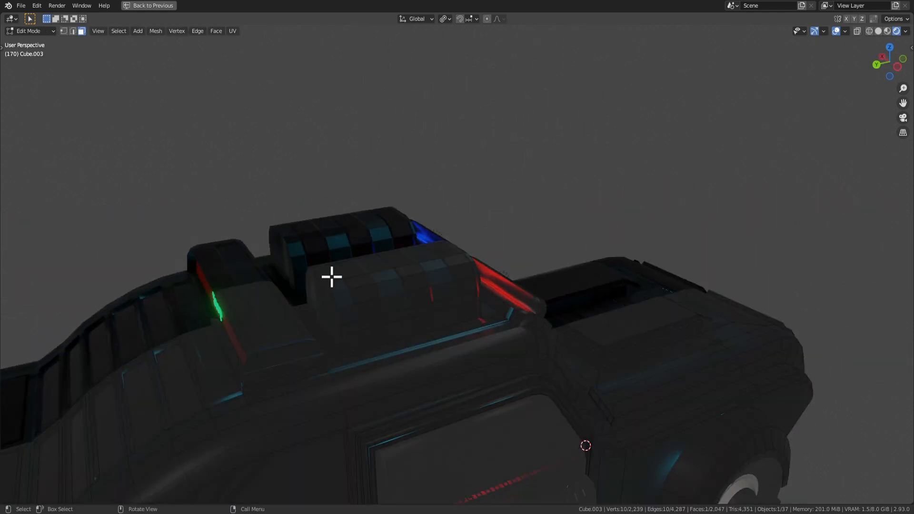
click(330, 276)
key(2)
click(326, 278)
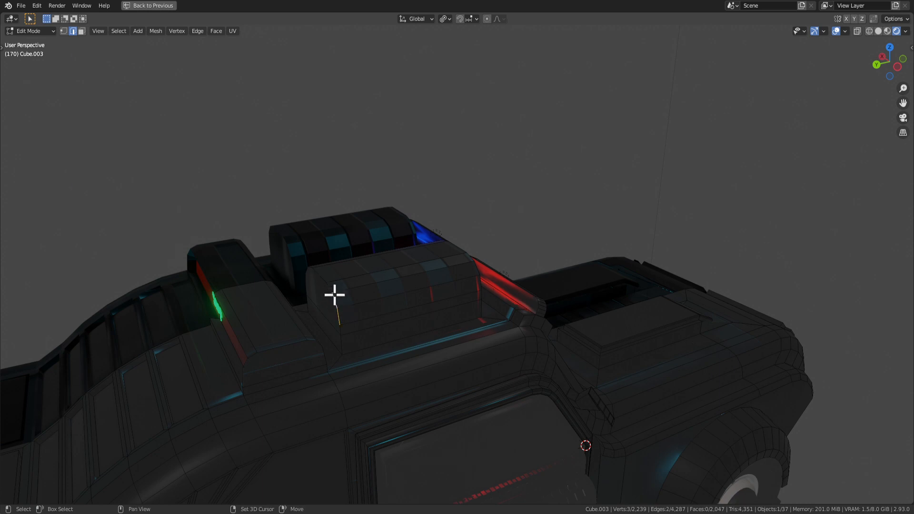
Frame the selection and add the rest of the housing's curved edge loop.
key(KP_Decimal)
middle_drag(324, 277, 488, 299)
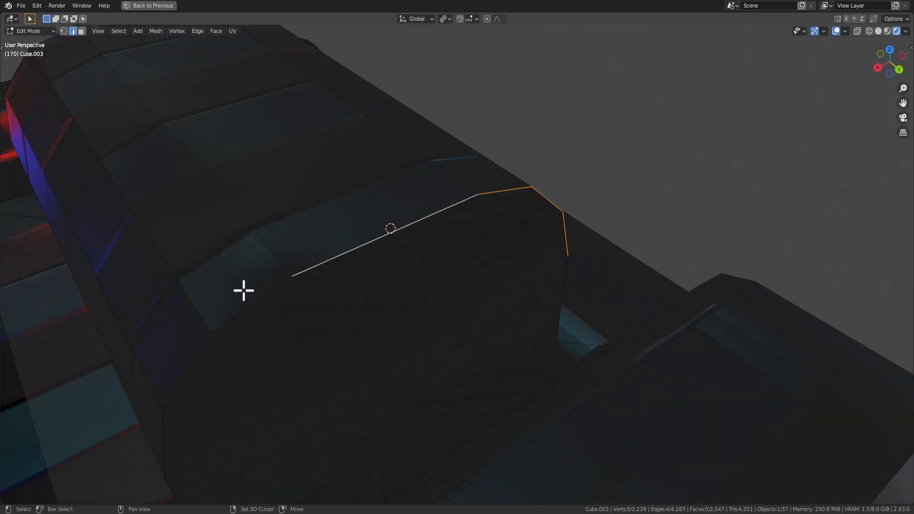
middle_drag(198, 372, 384, 263)
ctrl+click(350, 373)
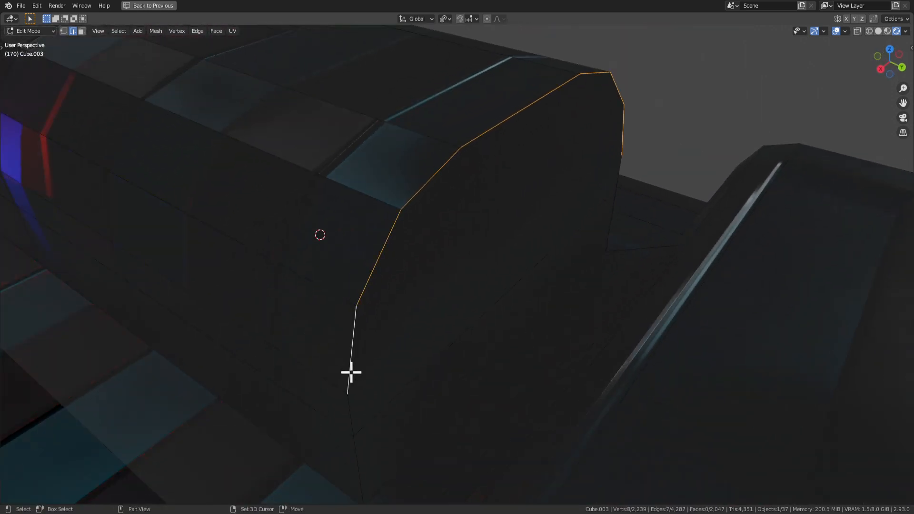
mouse_move(566, 305)
middle_down()
mouse_move(535, 320)
mouse_move(573, 320)
mouse_move(565, 310)
middle_up()
scroll(573, 320, down, 6)
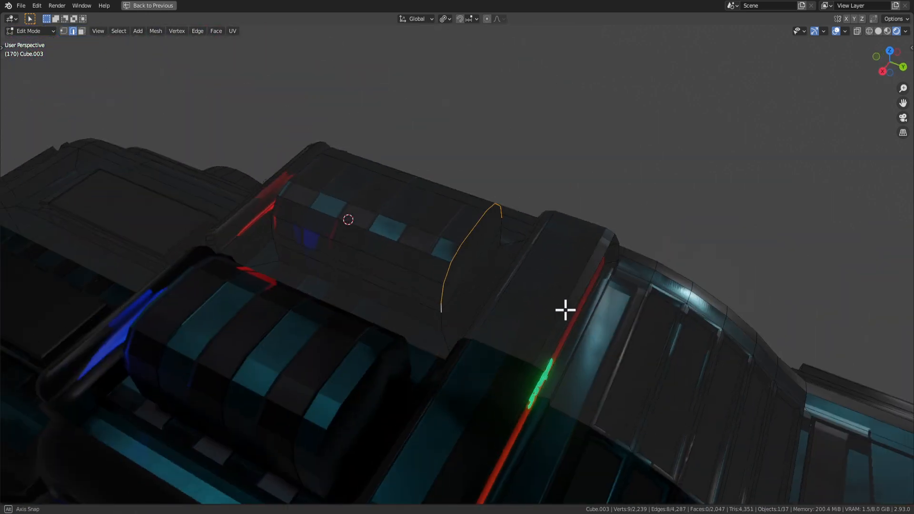
Slide the edge loop along the Y axis in three moves, about 0.52 m.
key(g)
key(y)
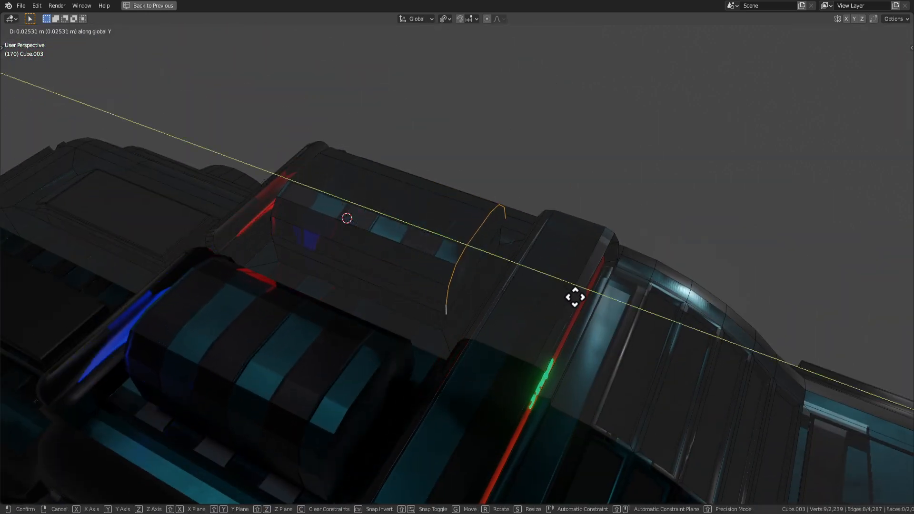
click(502, 283)
middle_drag(530, 276, 399, 265)
key(g)
key(y)
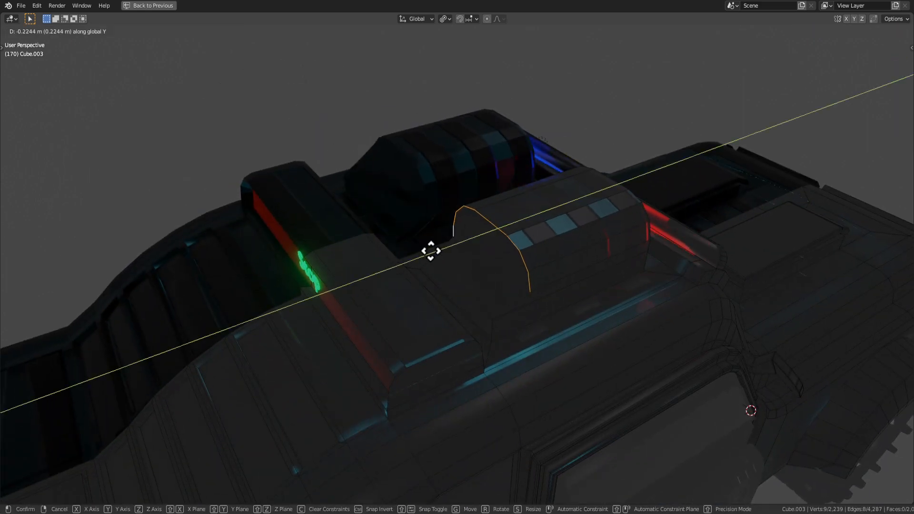
click(394, 264)
middle_drag(602, 306, 499, 295)
key(g)
key(y)
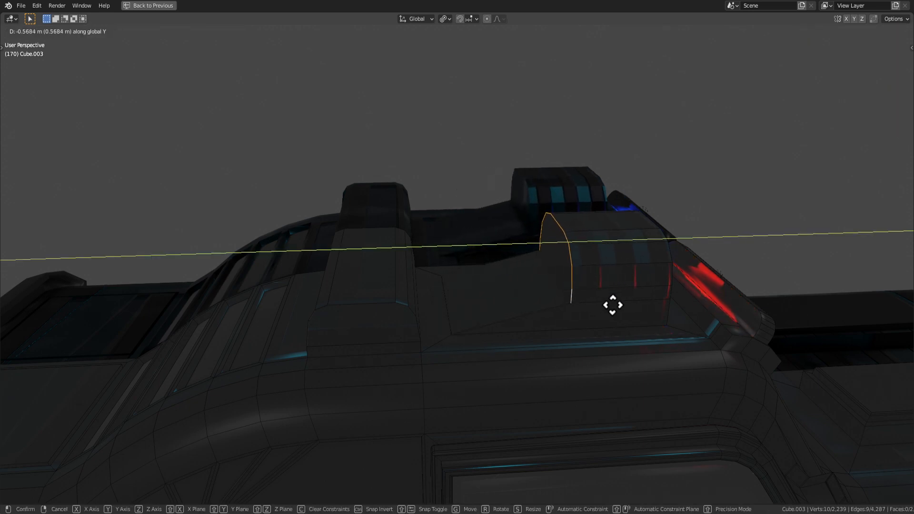
click(659, 302)
middle_drag(659, 302, 526, 292)
Move the edge loop vertically along the Z axis.
key(g)
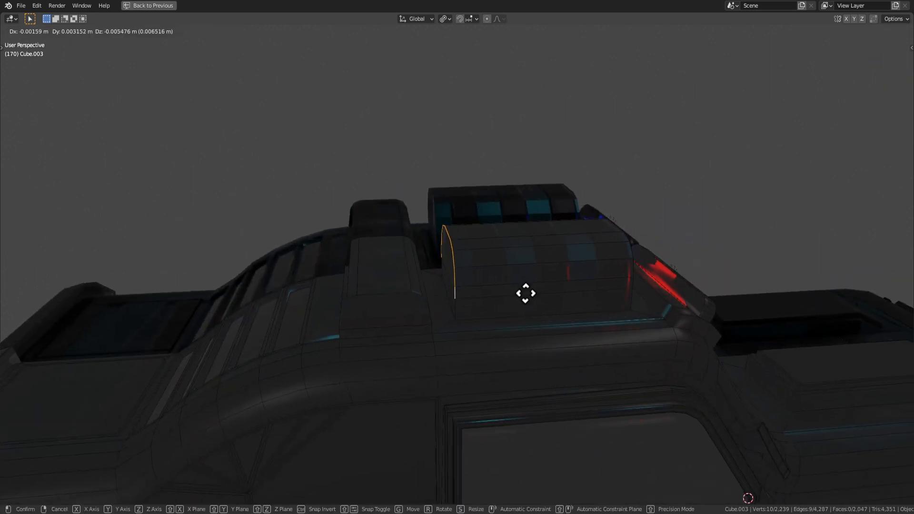
right_click(531, 312)
key(g)
key(z)
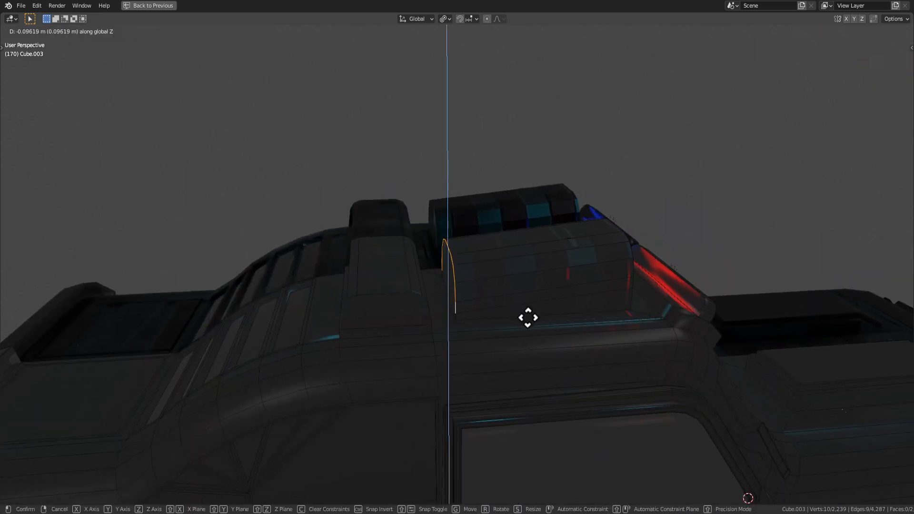
click(535, 312)
middle_drag(535, 312, 667, 363)
key(Tab)
scroll(666, 360, up, 4)
key(Tab)
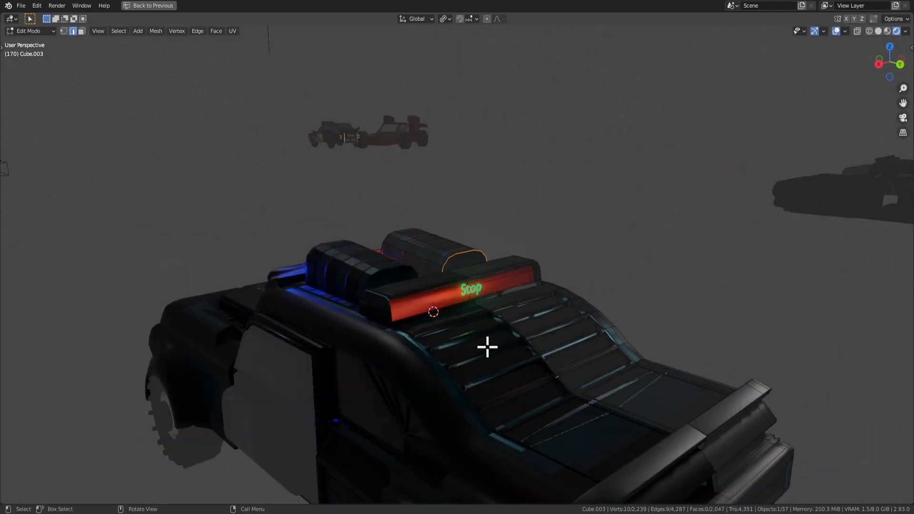
Flatten the edge loop with a Z scale of 0.564 and lower it along Z.
middle_drag(487, 347, 541, 340)
key(g)
key(z)
right_click(542, 339)
key(s)
key(z)
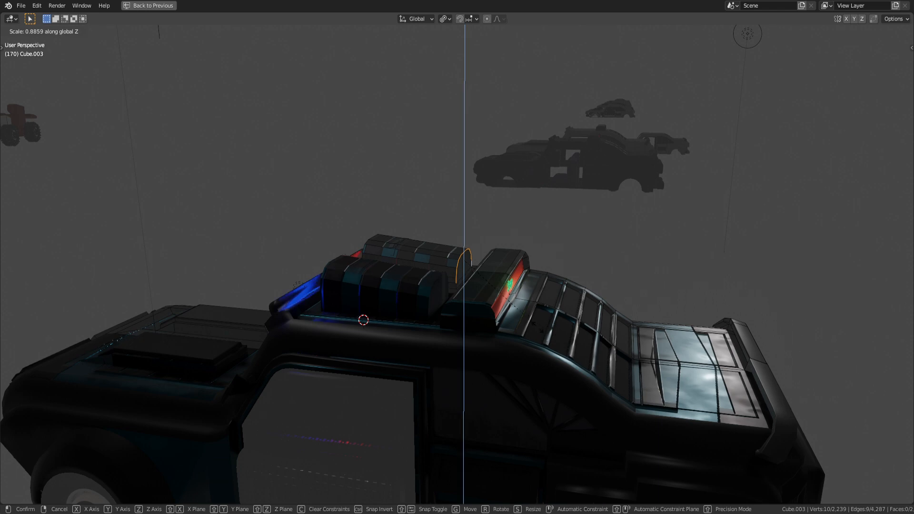
click(502, 307)
key(g)
key(z)
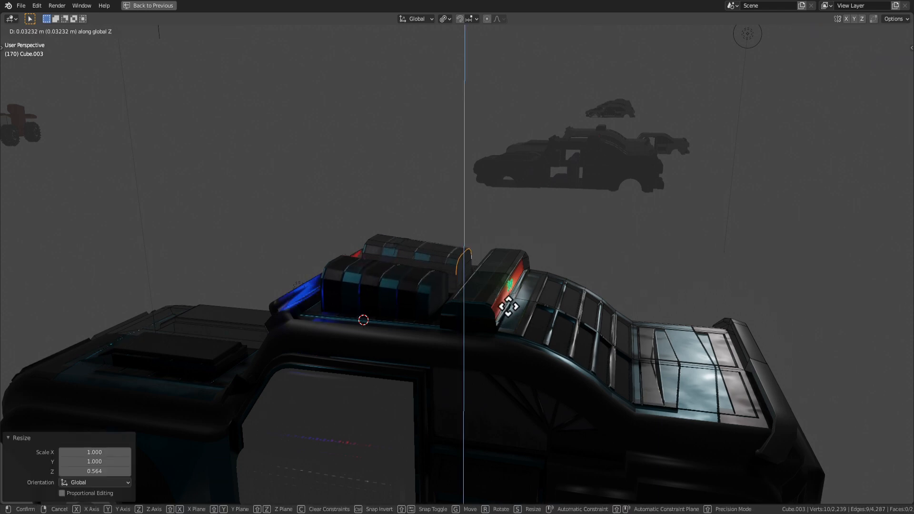
click(508, 303)
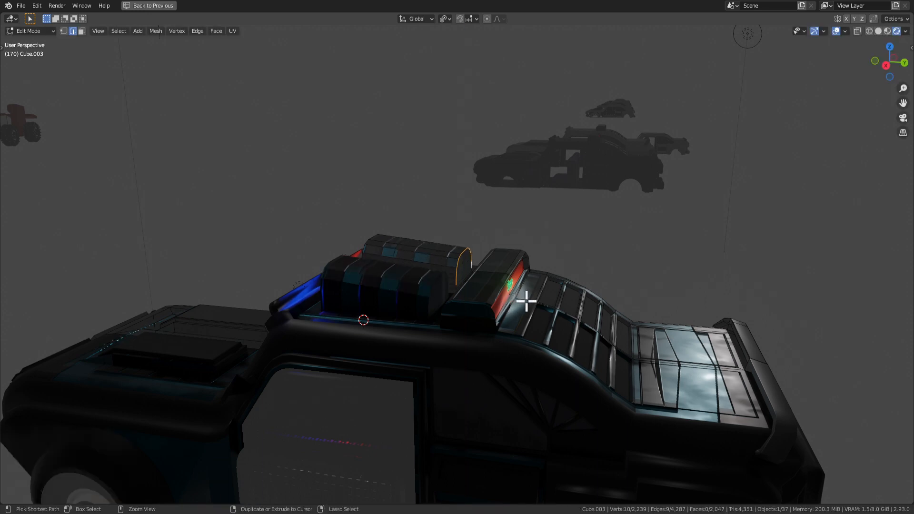
Lower the edge loop further along Z, about 0.1129 m, sloping the housing top.
middle_drag(523, 298, 495, 317)
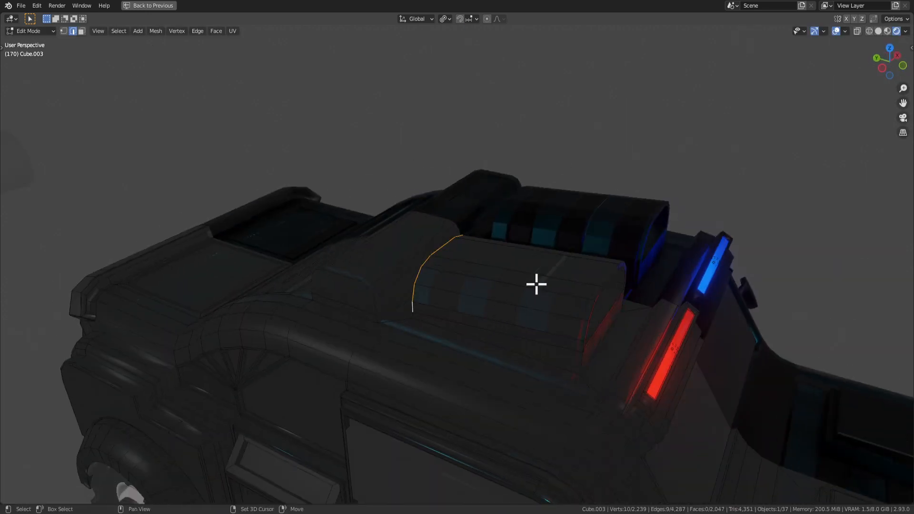
scroll(536, 284, up, 2)
middle_drag(553, 328, 532, 304)
key(Tab)
key(Tab)
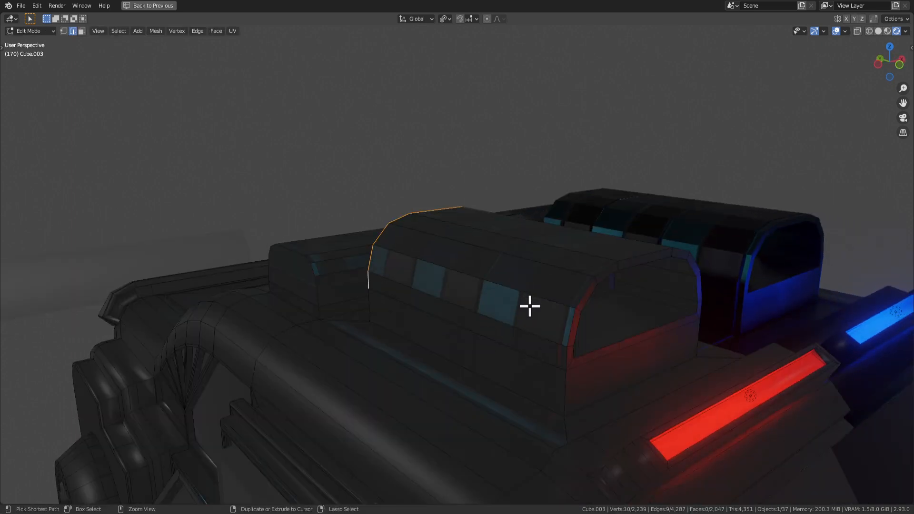
key(g)
key(z)
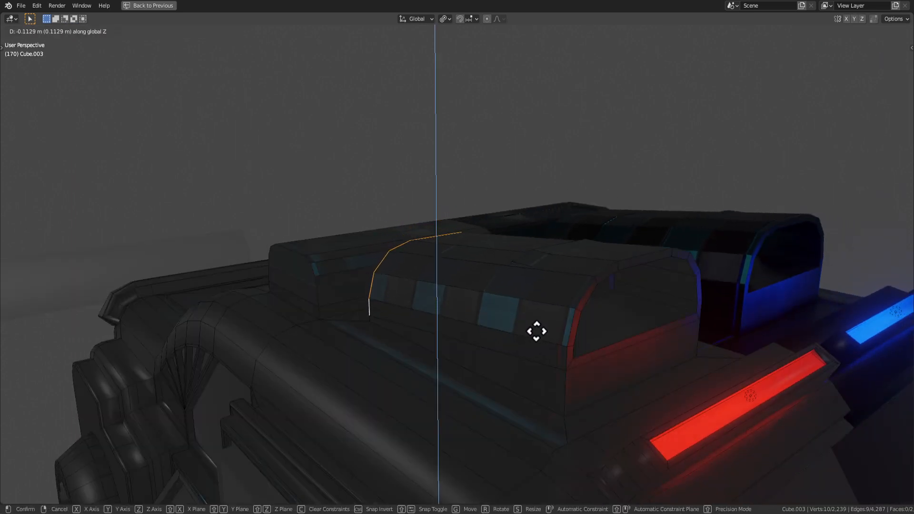
click(536, 321)
middle_drag(537, 320, 506, 278)
key(Tab)
key(Tab)
key(3)
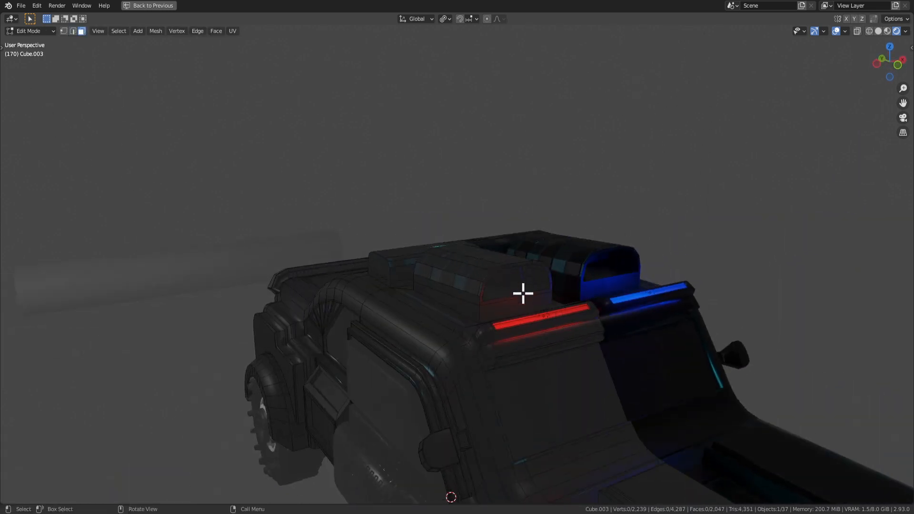
Shrink the housing's end face toward its centre instead of insetting it.
key(i)
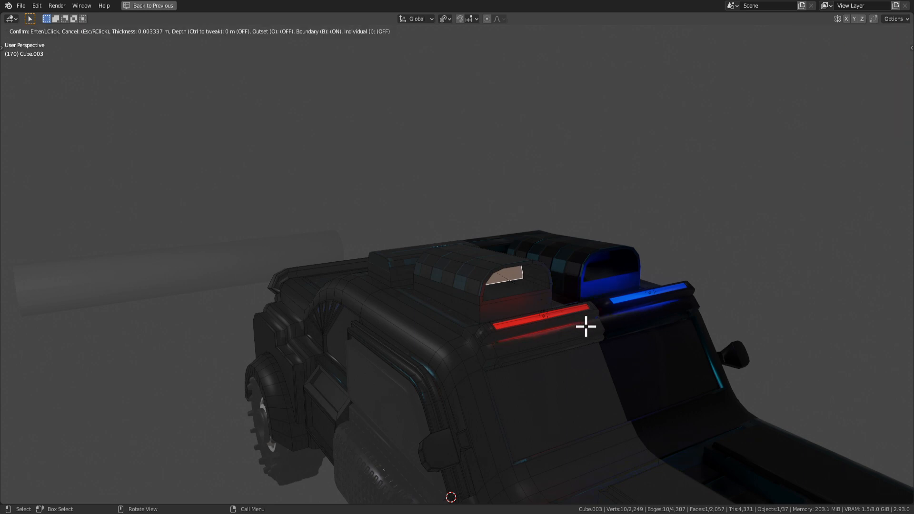
right_click(578, 325)
key(KP_Decimal)
middle_drag(578, 311, 537, 301)
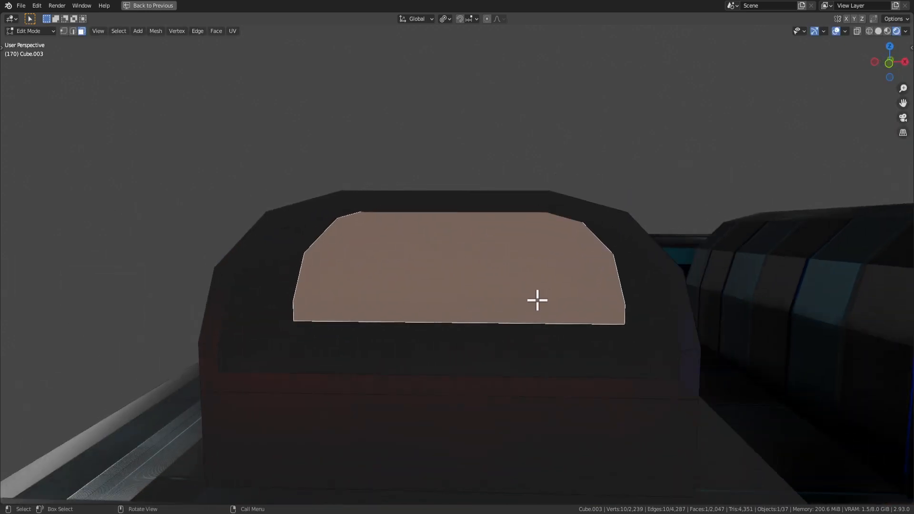
key(i)
right_click(526, 312)
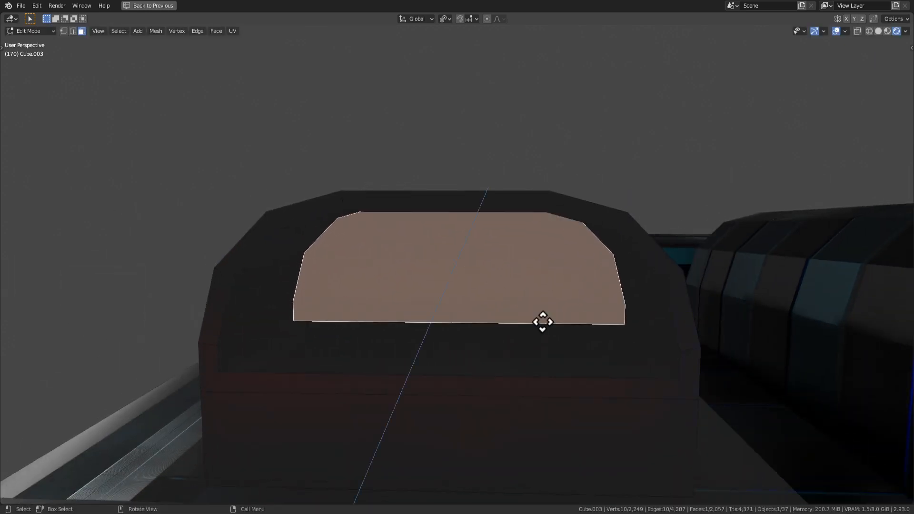
key(s)
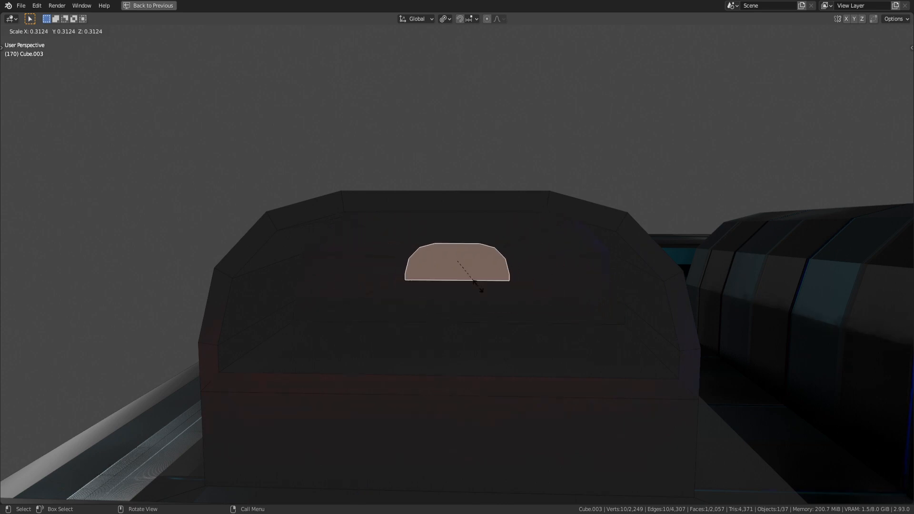
click(475, 283)
middle_drag(476, 284, 513, 261)
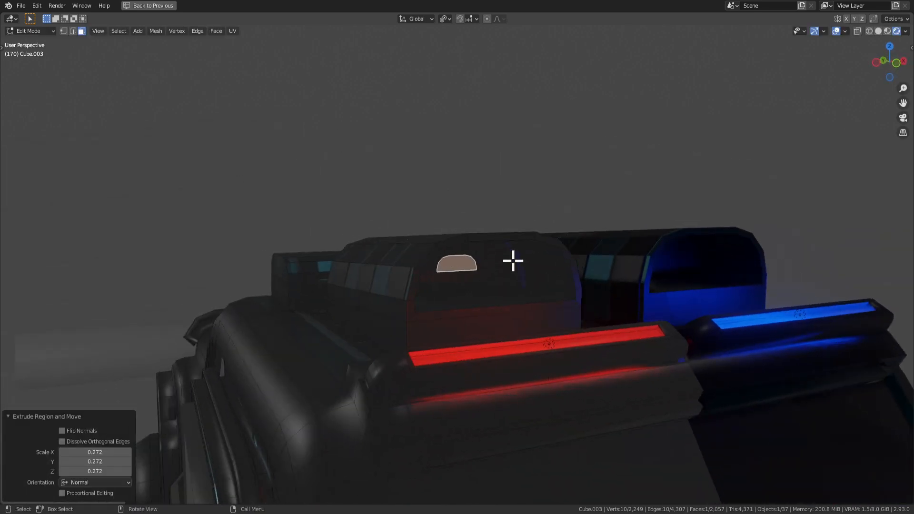
Extrude the small end face and collapse it, then undo the collapse.
key(e)
click(560, 288)
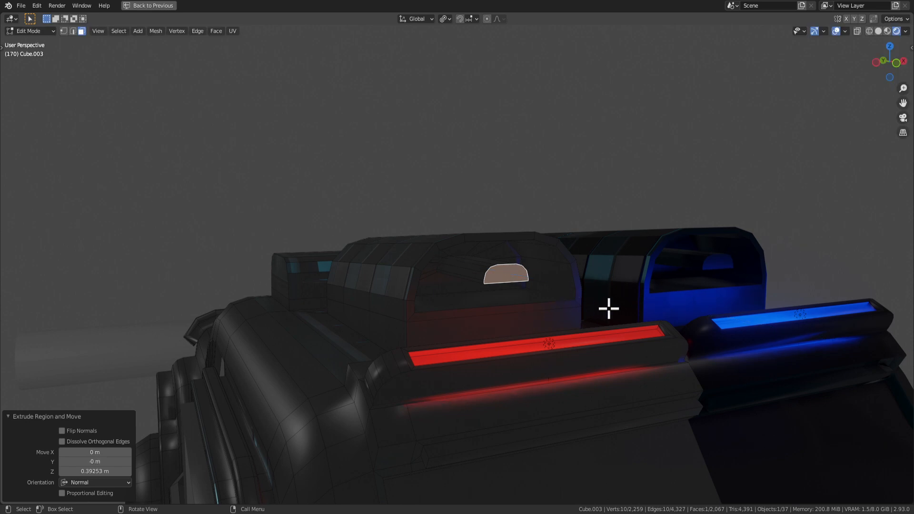
key(s)
key(x)
right_click(550, 296)
key(x)
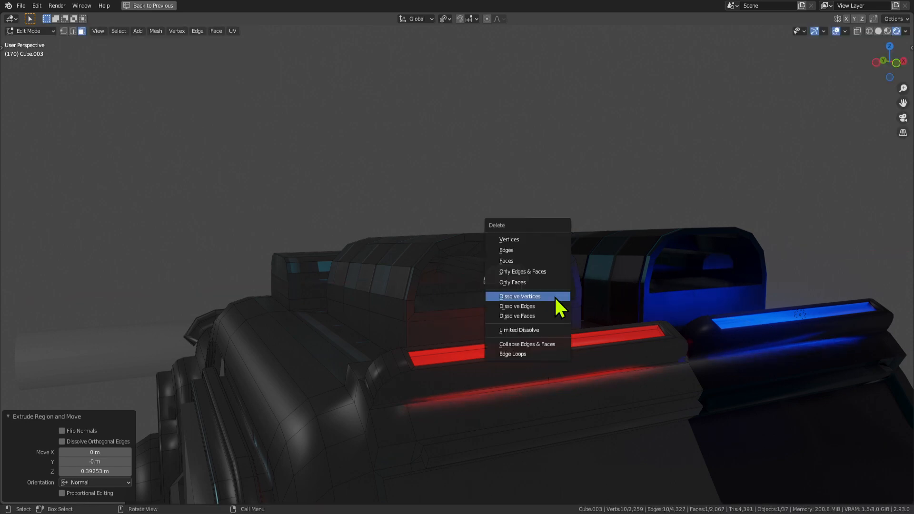
click(533, 344)
scroll(532, 338, up, 4)
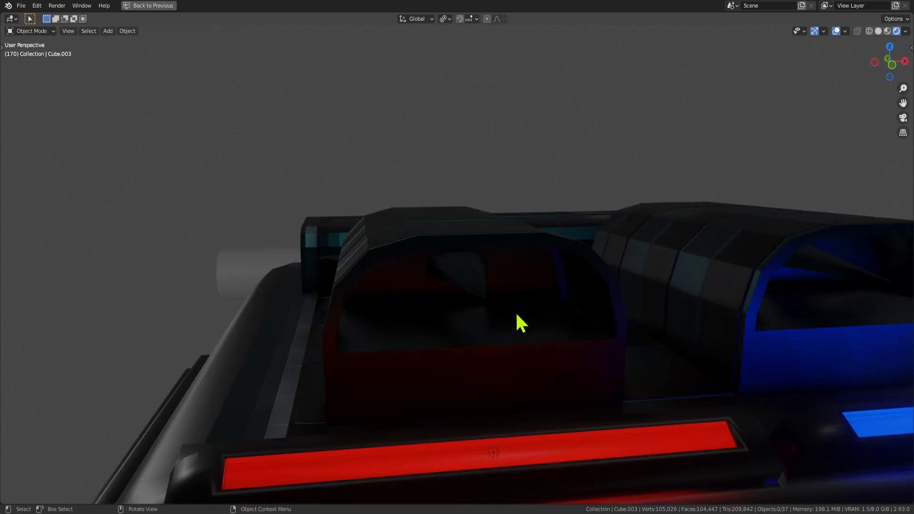
middle_drag(488, 300, 497, 275)
key(ctrl+z)
key(ctrl+z)
Undo the extrusion to restore the original large end face.
key(x)
key(Escape)
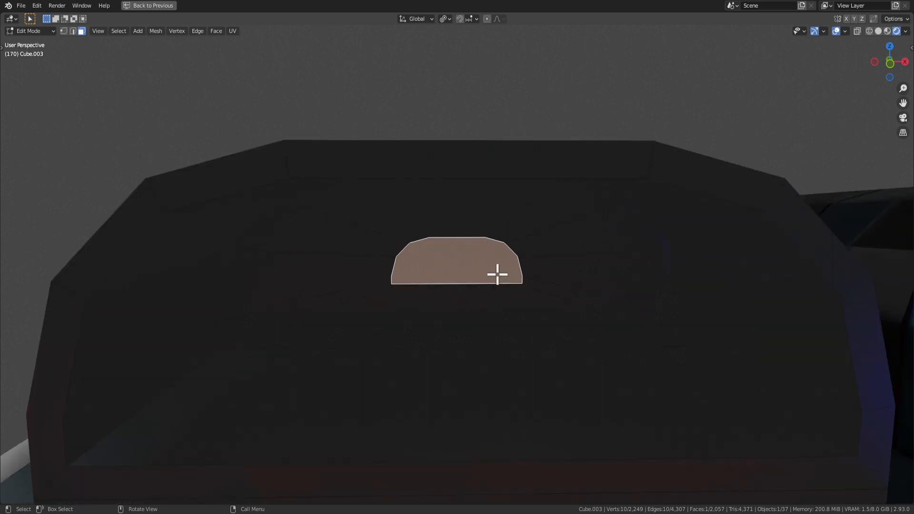
scroll(484, 316, down, 6)
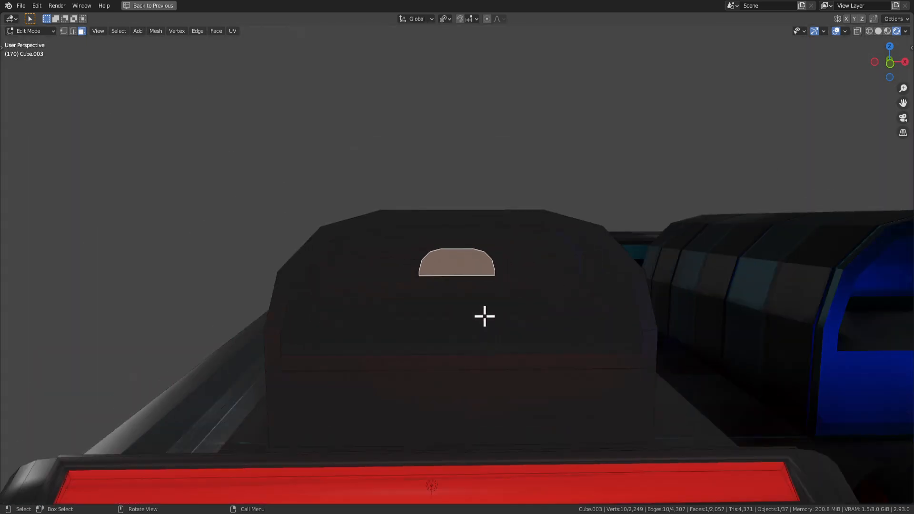
key(ctrl+z)
scroll(478, 300, down, 4)
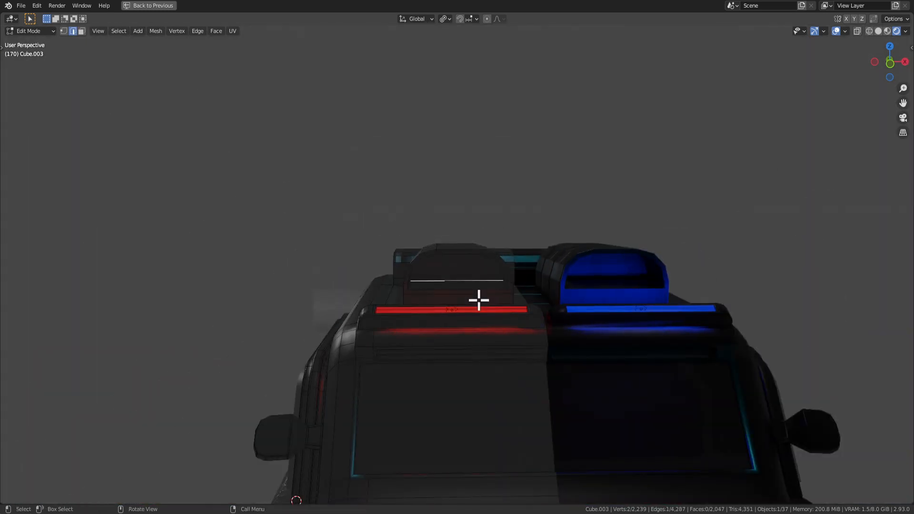
scroll(477, 300, up, 2)
scroll(490, 295, up, 2)
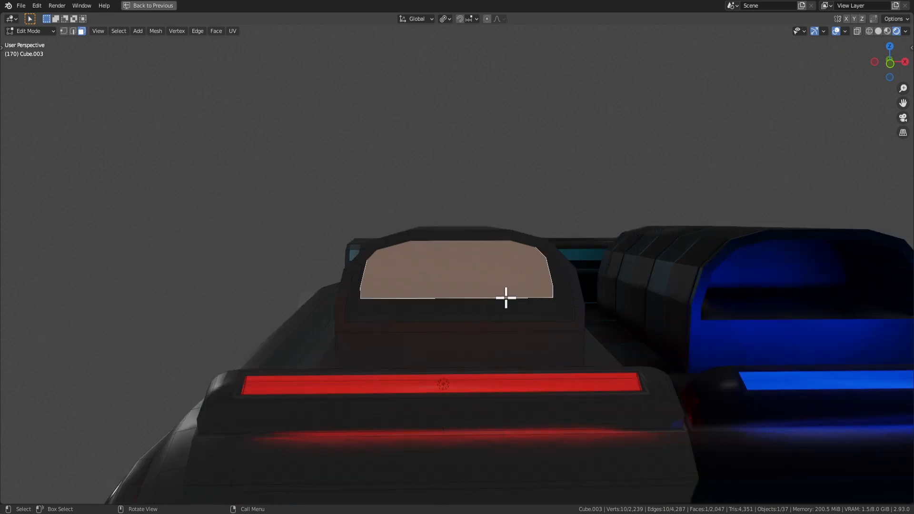
Extrude the end face, scale it to 0.871, then extrude it 0.41 m inward.
key(e)
key(s)
click(529, 315)
key(e)
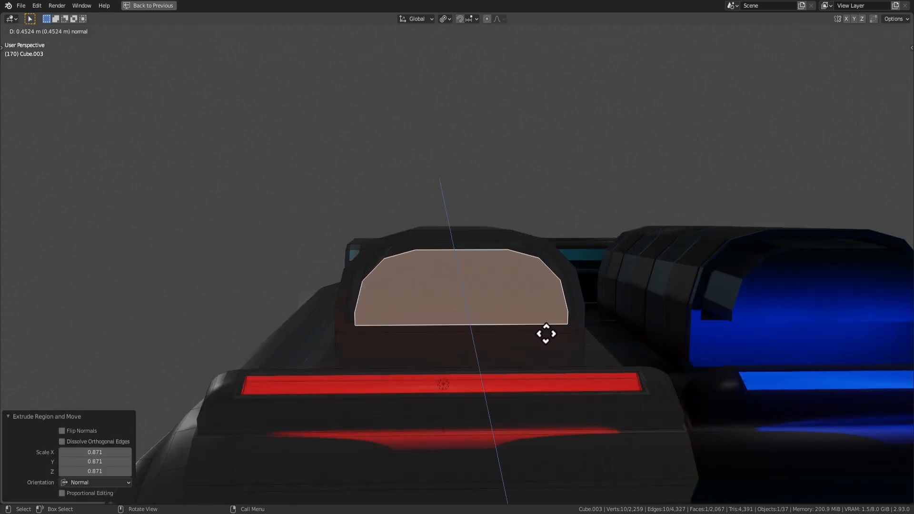
click(545, 330)
Narrow the recessed face with a Z scale of 0.534 and an X scale of 0.422.
key(s)
key(z)
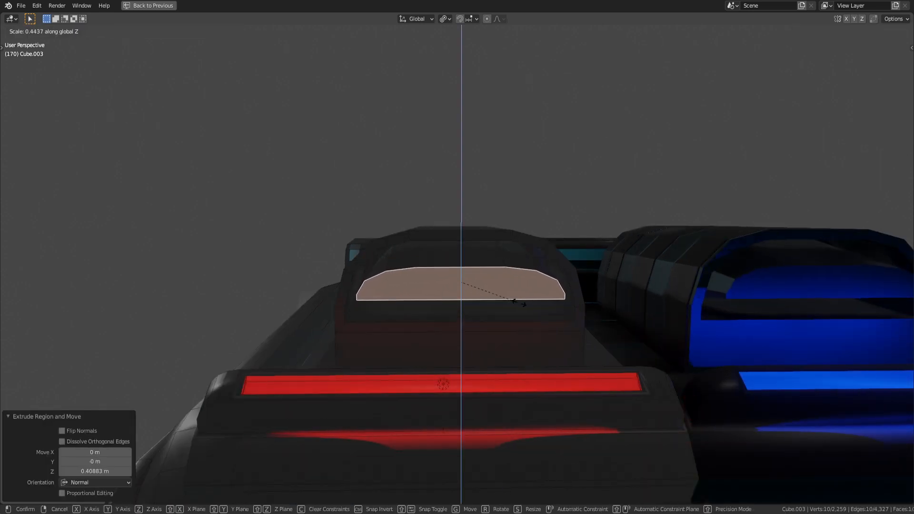
click(531, 307)
key(s)
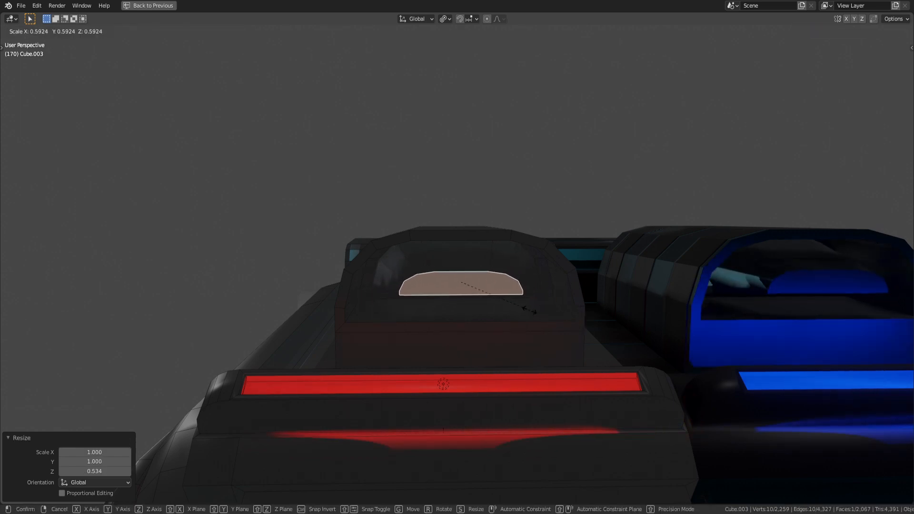
key(x)
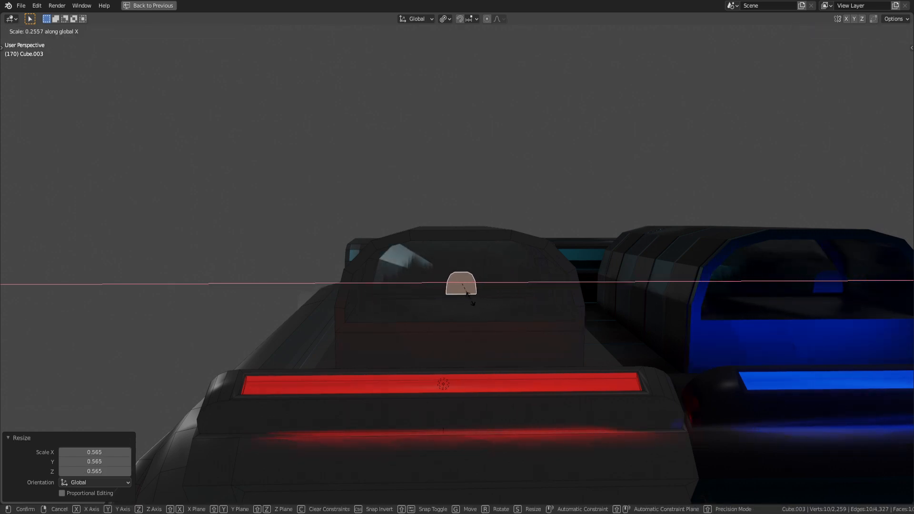
click(492, 300)
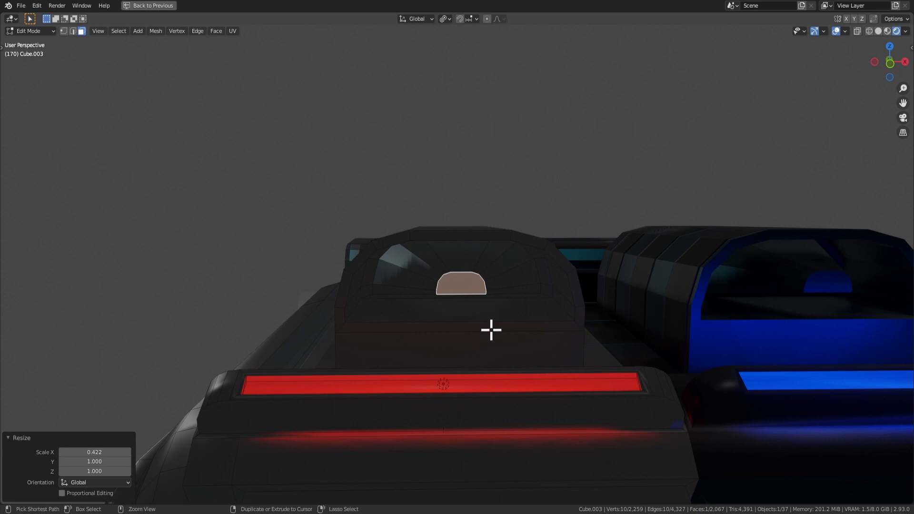
Grow the selection to the surrounding faces and review the whole vehicle.
key(ctrl+KP_Add)
scroll(472, 317, down, 6)
middle_drag(472, 318, 540, 342)
scroll(540, 342, down, 8)
key(Tab)
click(590, 369)
scroll(585, 351, up, 5)
key(Tab)
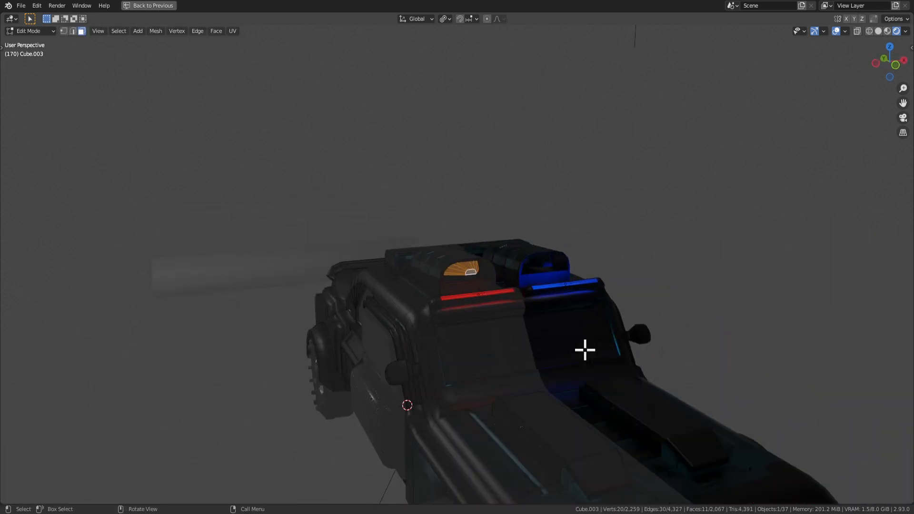
middle_drag(484, 261, 503, 288)
scroll(514, 290, up, 2)
Assign the red Material.119 to the selected housing window faces.
key(ctrl+space)
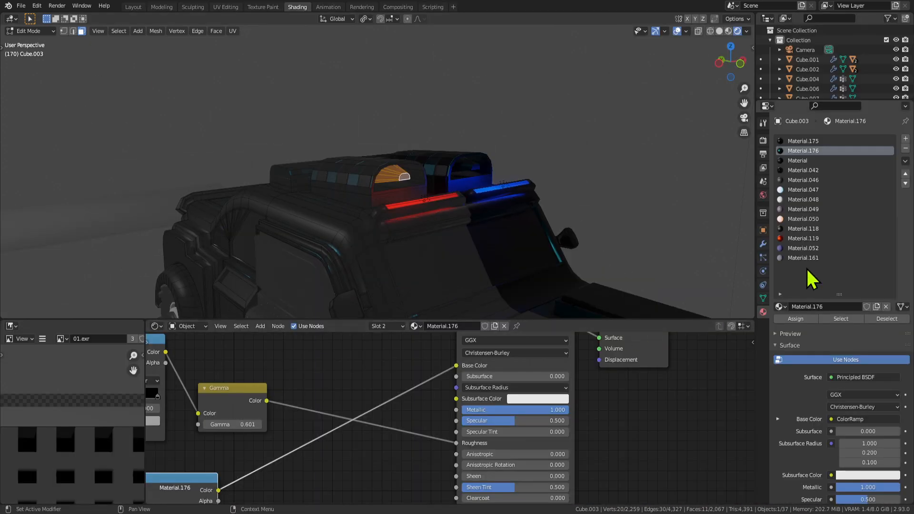
click(805, 239)
click(796, 319)
key(Tab)
middle_drag(571, 276, 513, 260)
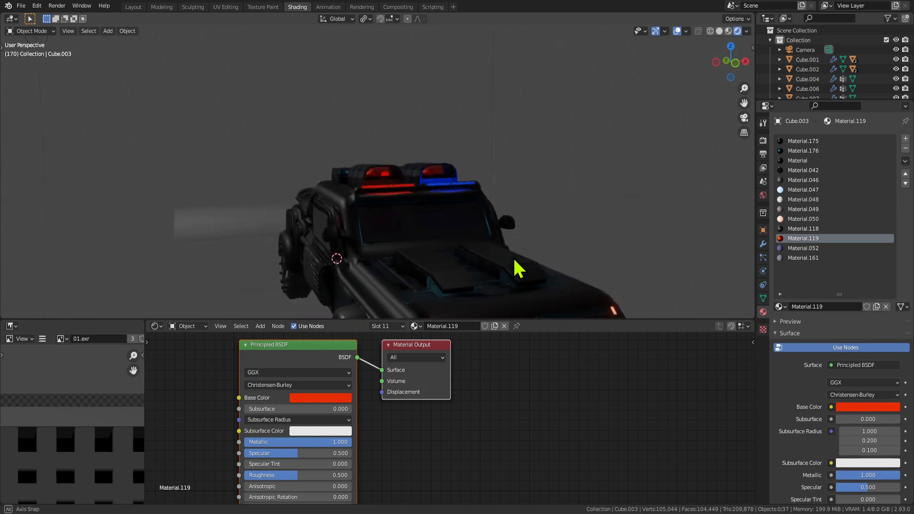
scroll(443, 213, up, 2)
Toggle between Edit and Object Mode to inspect the red roof housing.
key(Tab)
scroll(405, 194, up, 2)
scroll(409, 200, up, 4)
key(Tab)
scroll(457, 245, down, 5)
key(Tab)
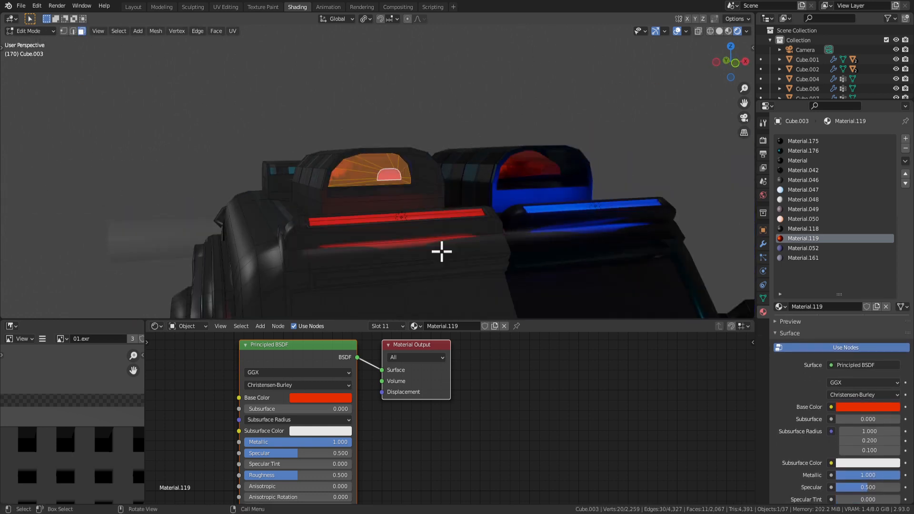
scroll(443, 200, up, 4)
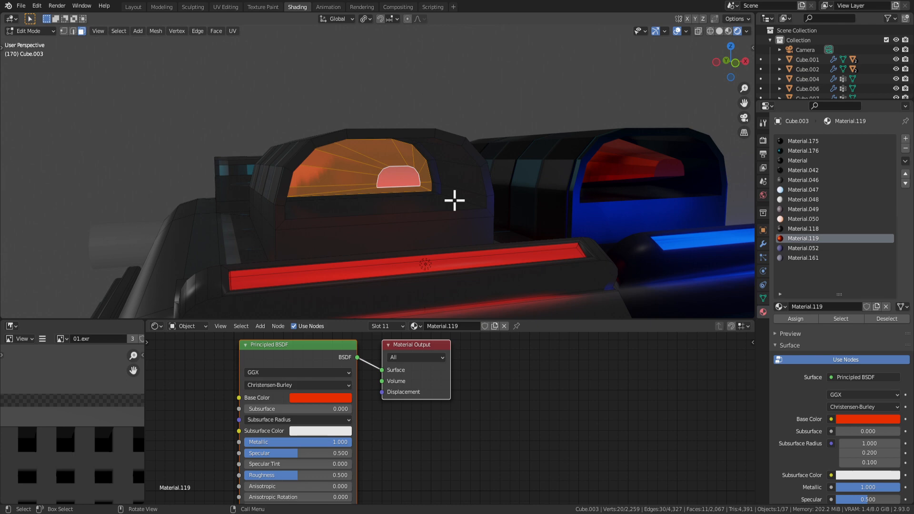
scroll(436, 226, up, 1)
scroll(471, 210, down, 3)
key(Tab)
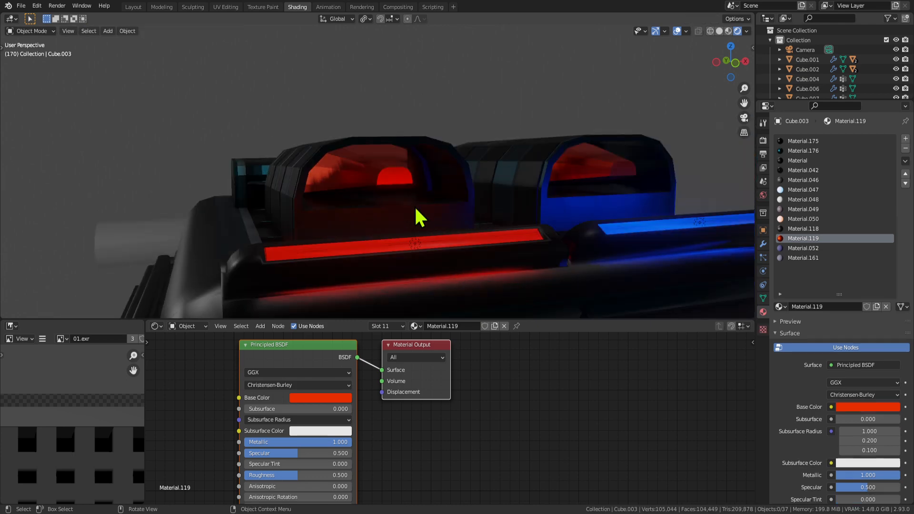
key(Tab)
middle_drag(415, 208, 383, 172)
scroll(383, 172, up, 3)
Start an X-axis scale on the window faces and cancel it.
key(s)
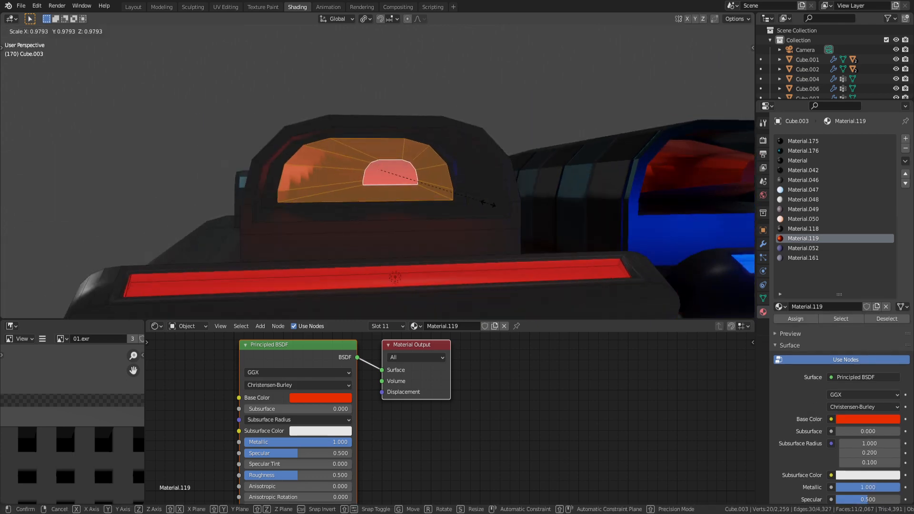
key(x)
right_click(434, 191)
key(Tab)
middle_drag(434, 191, 393, 178)
scroll(394, 177, up, 2)
key(Tab)
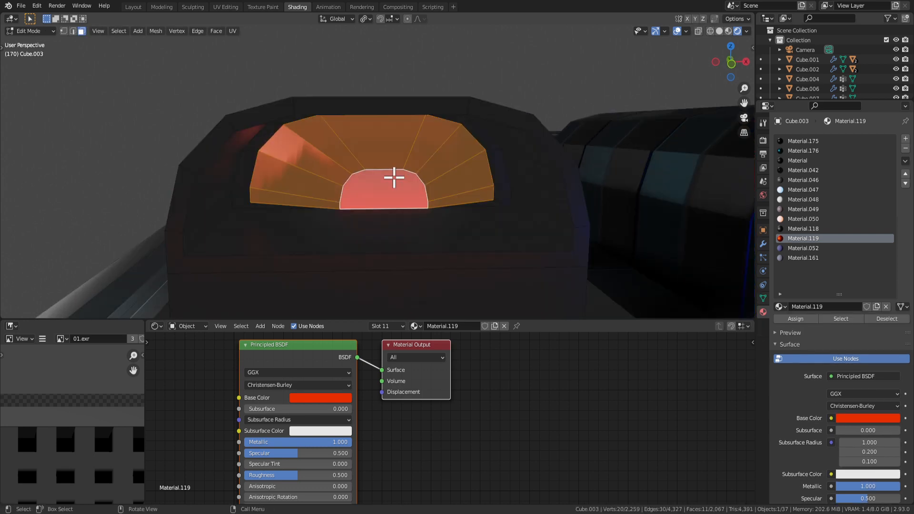
Delete the window faces, then undo the deletion and the Material.119 assignment.
key(x)
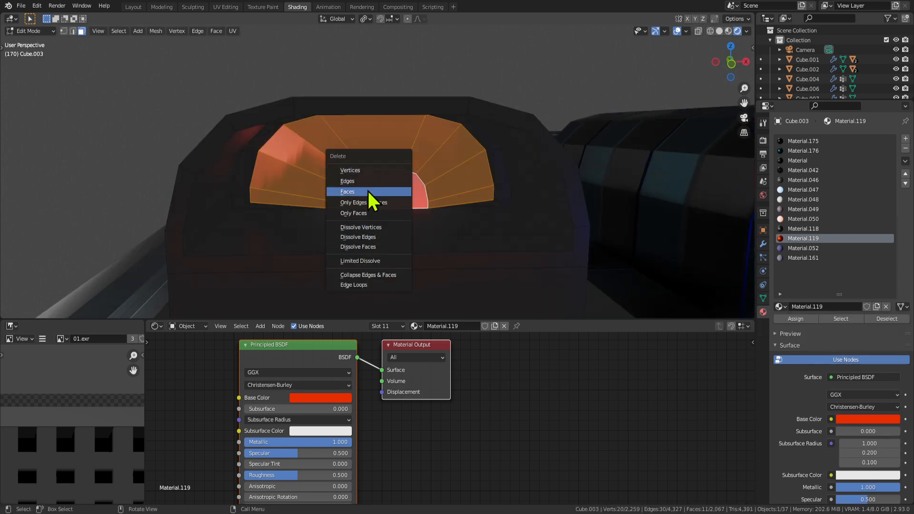
click(369, 192)
scroll(363, 180, up, 2)
key(ctrl+z)
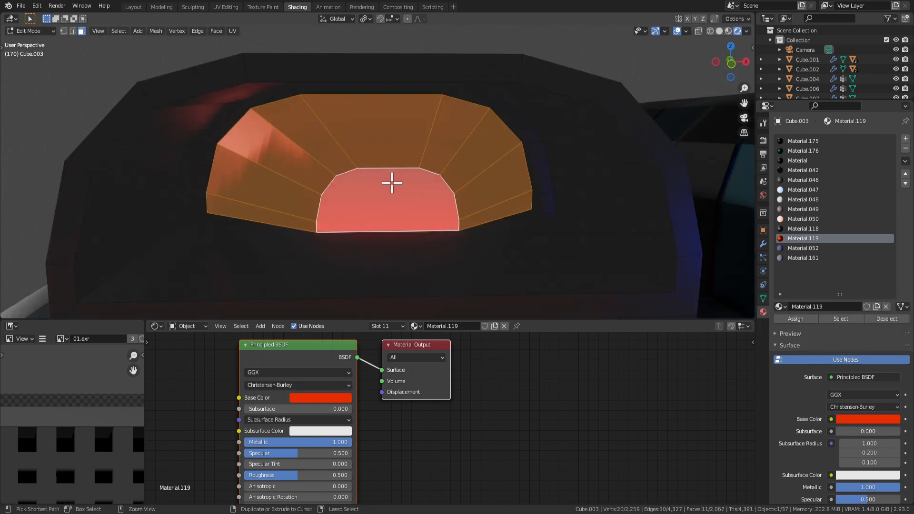
key(ctrl+z)
key(ctrl+z)
key(ctrl+z)
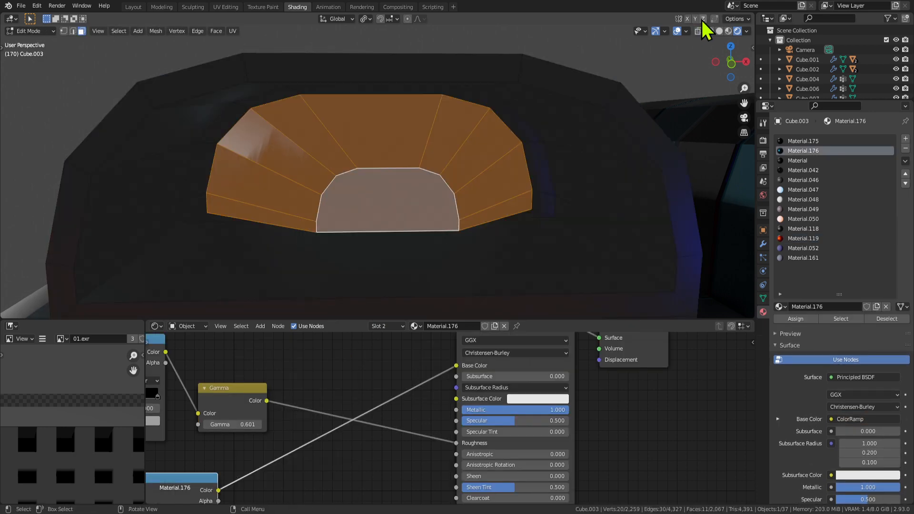
click(719, 31)
Delete the selected window faces to open the housing's arch.
key(x)
click(385, 187)
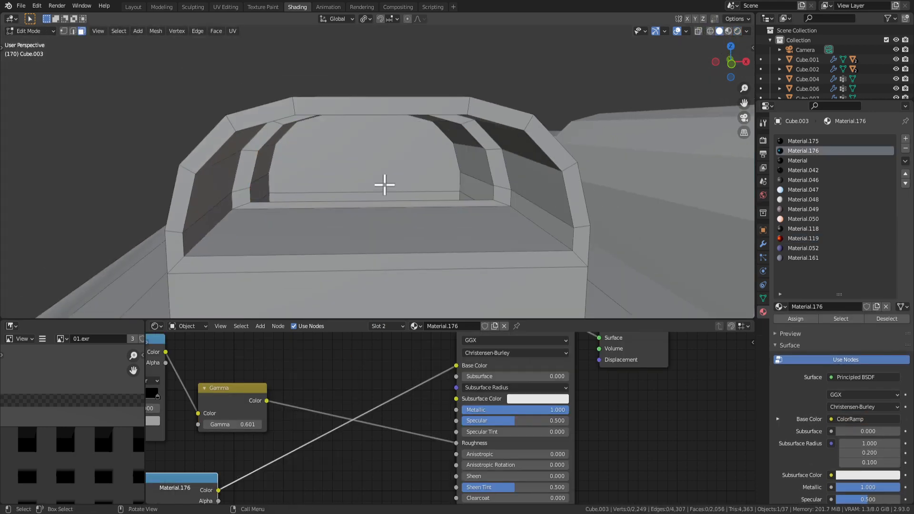
middle_drag(327, 178, 444, 219)
click(469, 199)
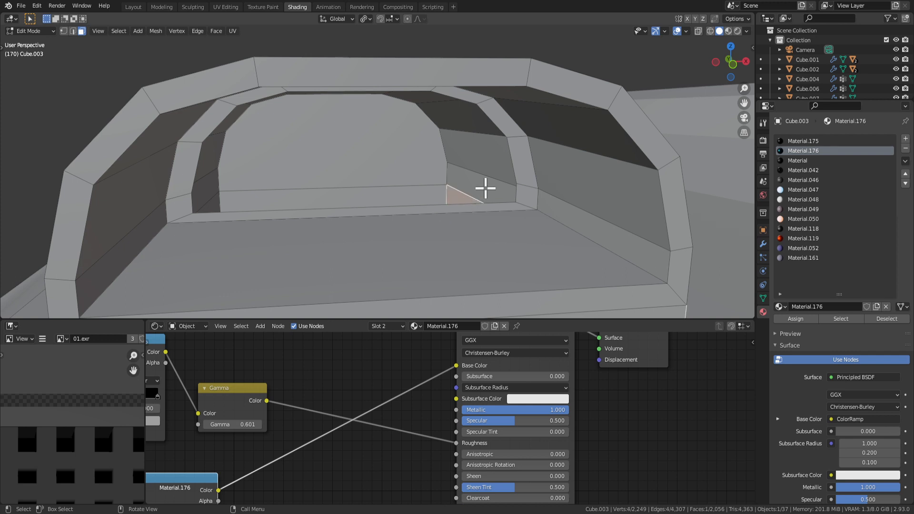
middle_drag(486, 188, 489, 185)
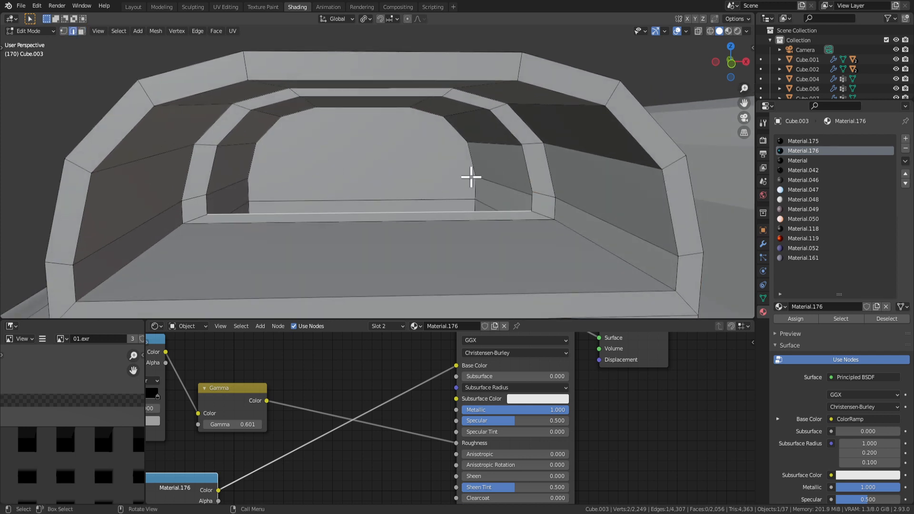
scroll(469, 178, up, 2)
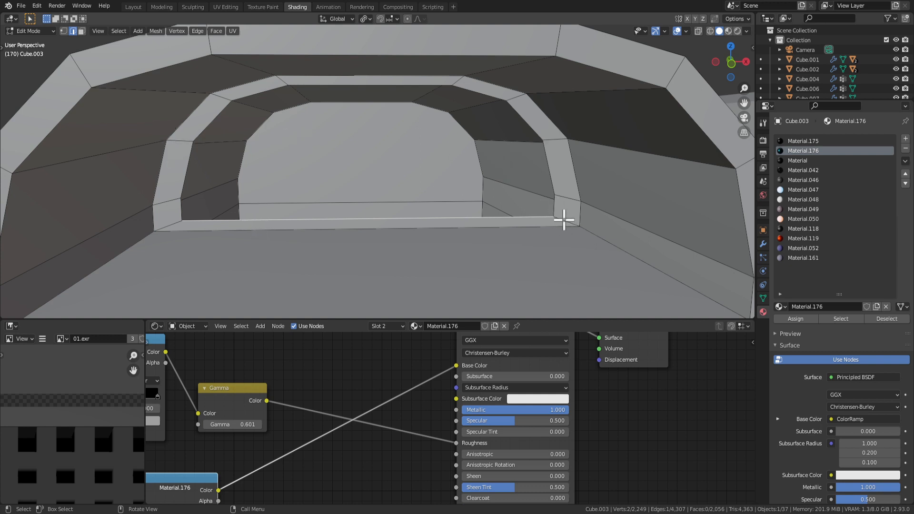
Dissolve two stray vertices on the inner frame of the opening.
key(1)
click(552, 190)
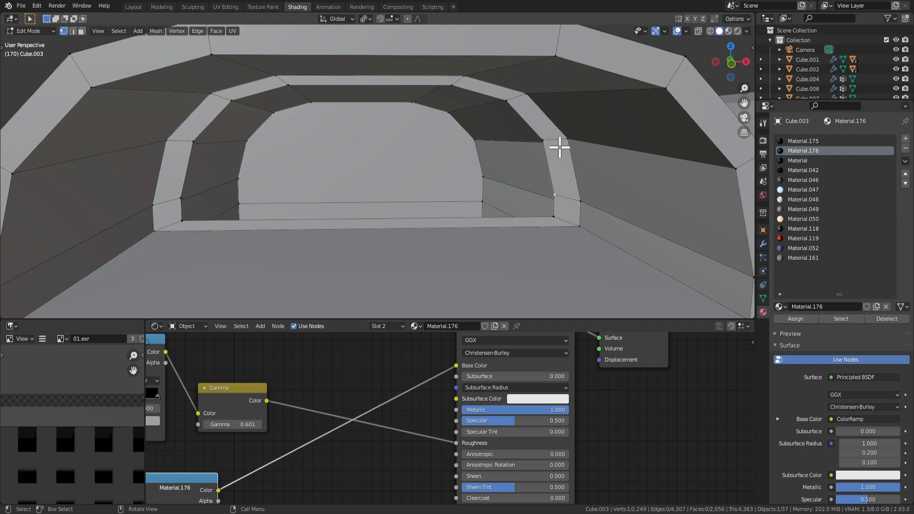
shift+click(568, 204)
key(x)
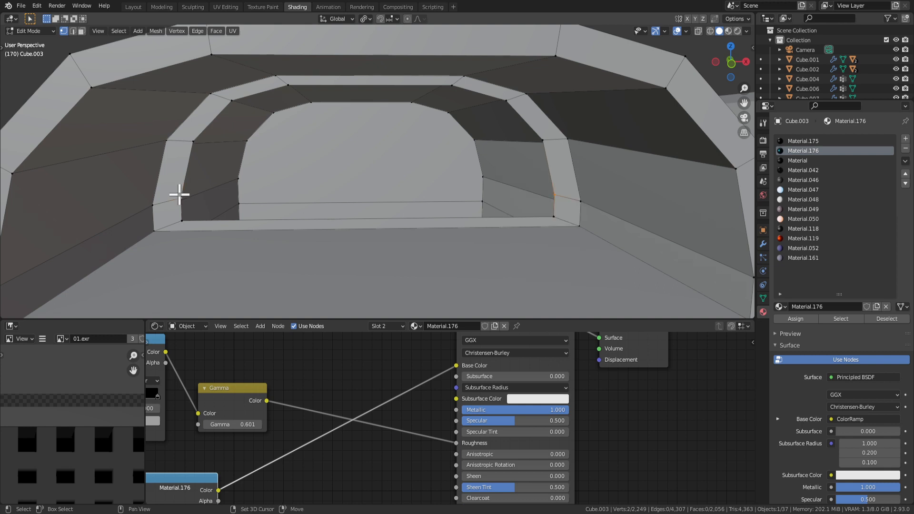
key(x)
click(173, 230)
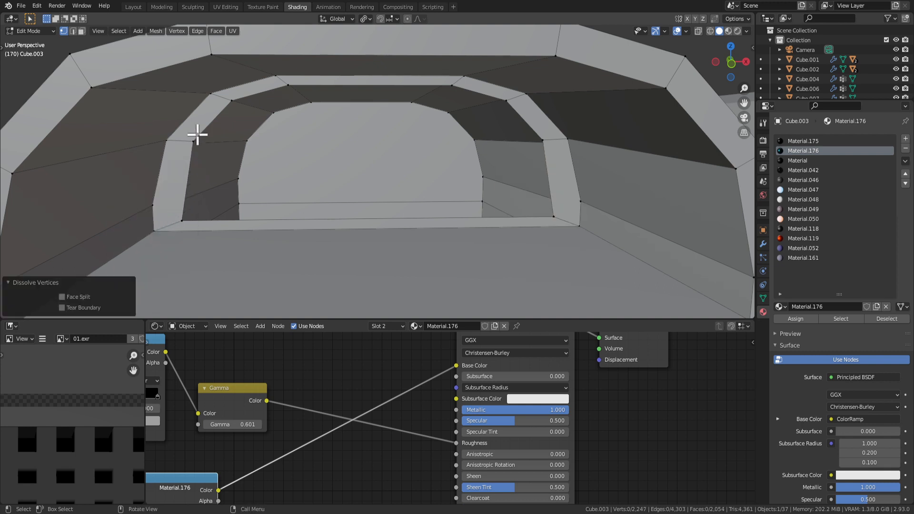
Align the upper-left arch vertex vertically above the lower-left corner vertex using the N sidebar X coordinate.
click(194, 139)
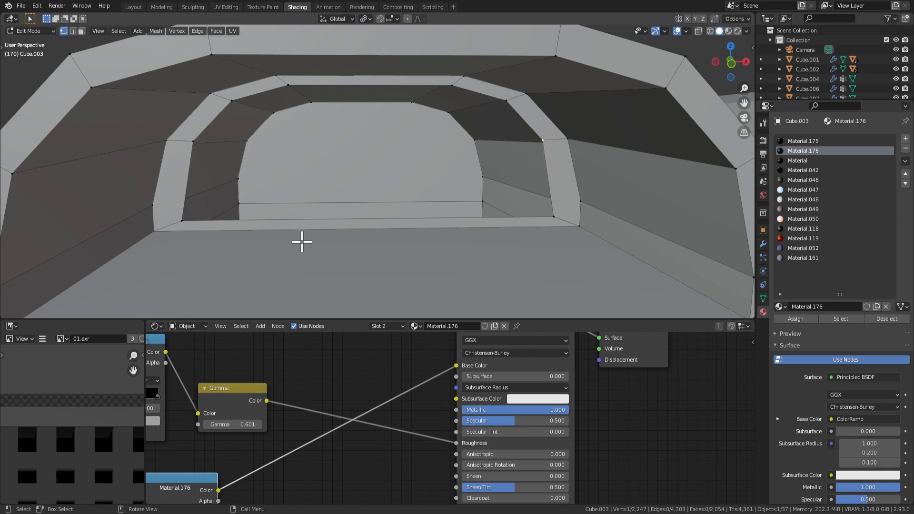
click(181, 221)
key(n)
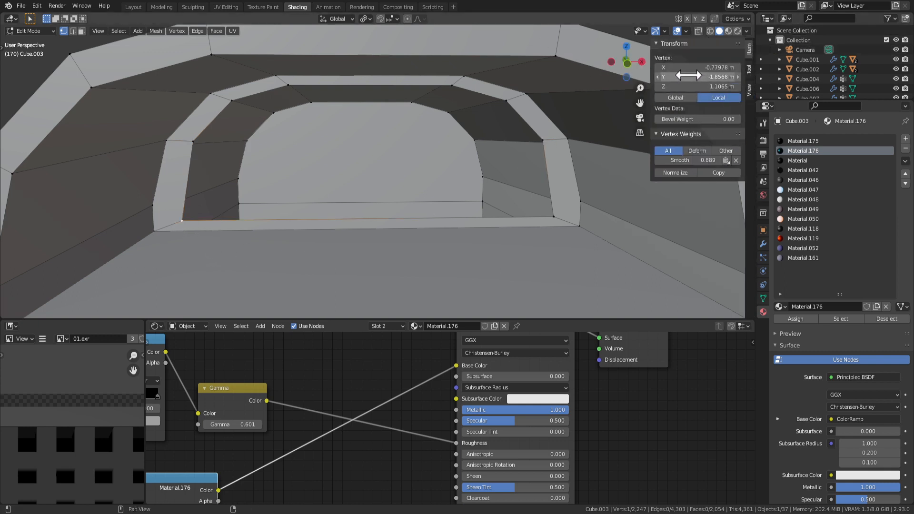
drag(688, 77, 733, 77)
key(ctrl+z)
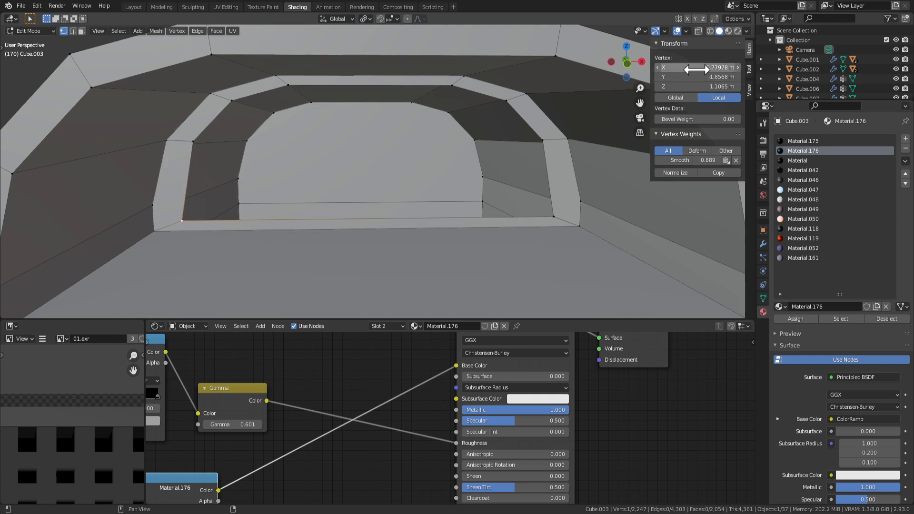
key(ctrl+z)
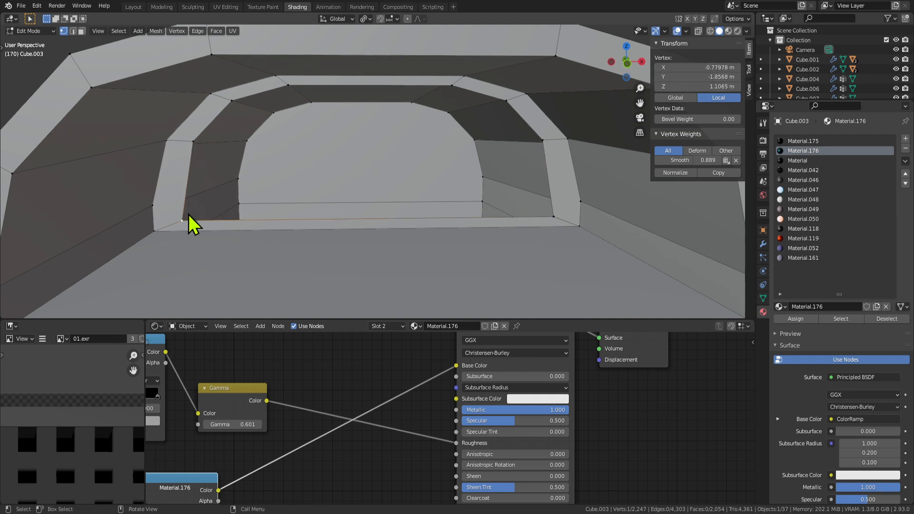
key(ctrl+z)
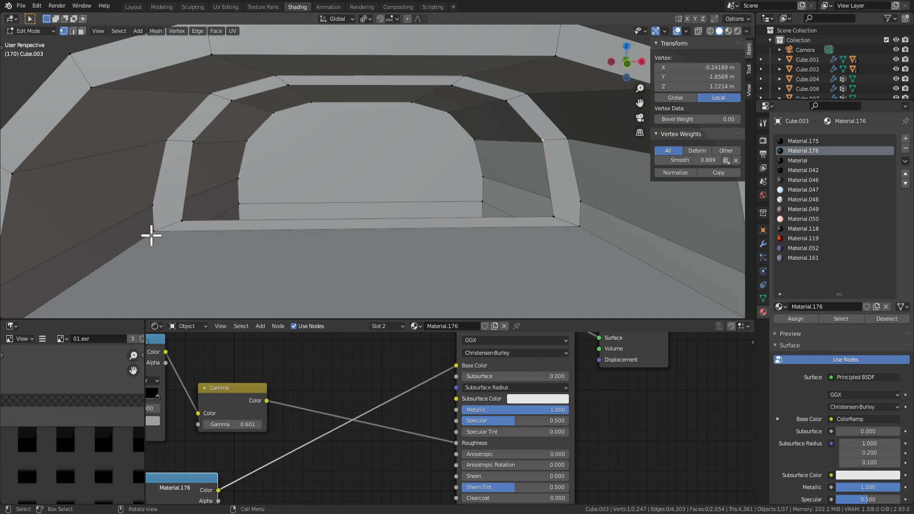
click(182, 220)
click(197, 145)
text(-0.77978)
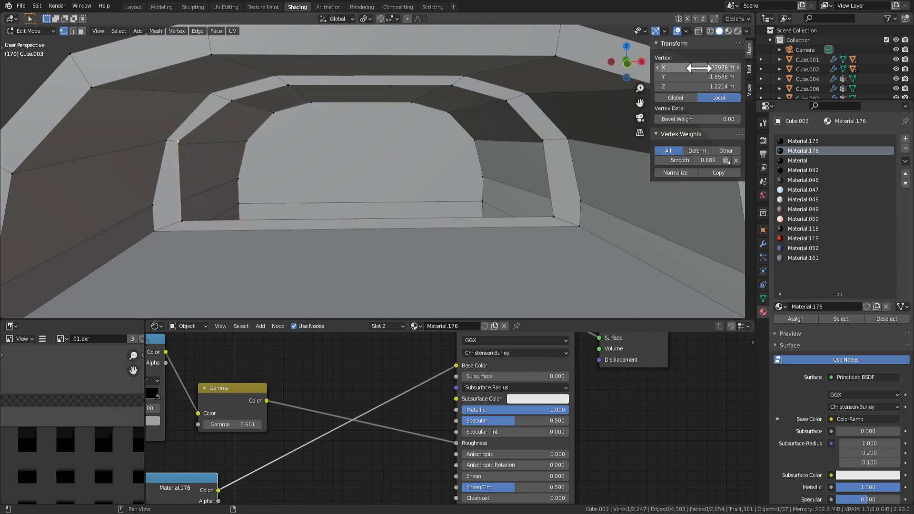
Copy the lower-right corner vertex's X coordinate onto the upper-right arch vertex to line them up.
click(554, 216)
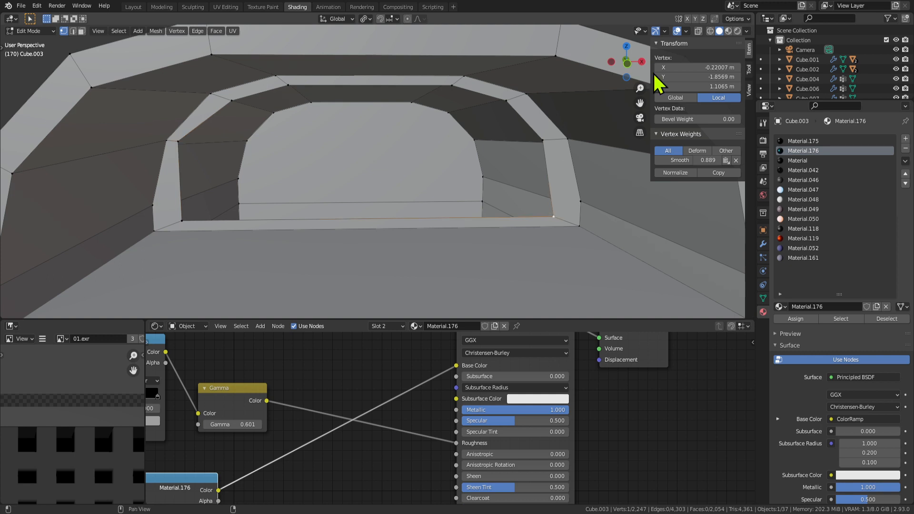
click(547, 144)
key(ctrl+v)
key(ctrl+z)
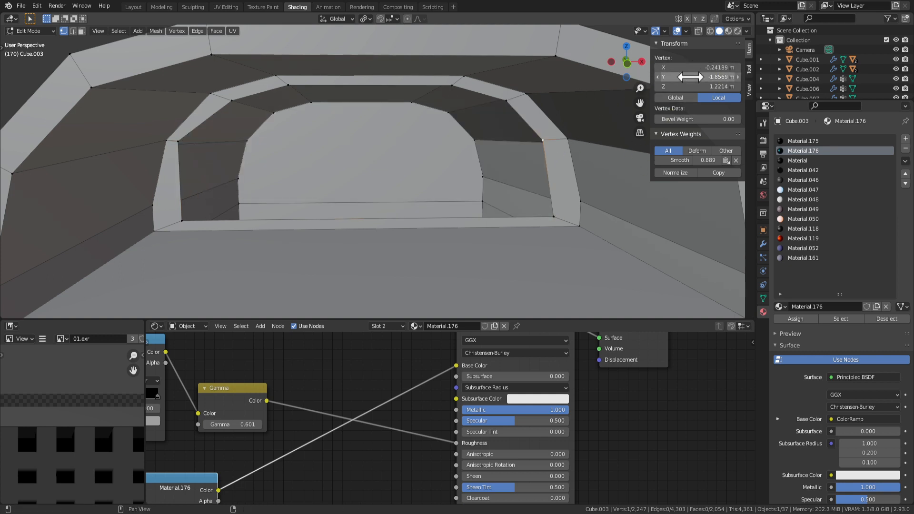
click(554, 217)
key(ctrl+c)
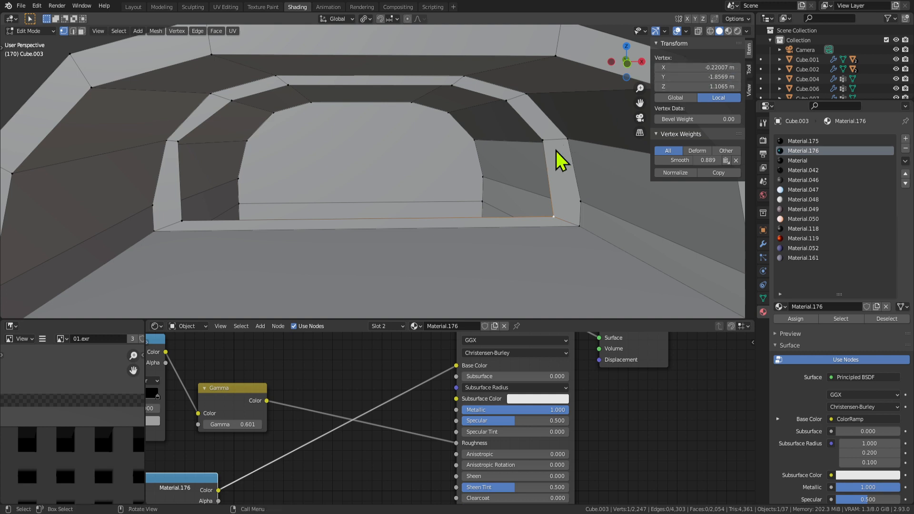
click(542, 140)
key(ctrl+v)
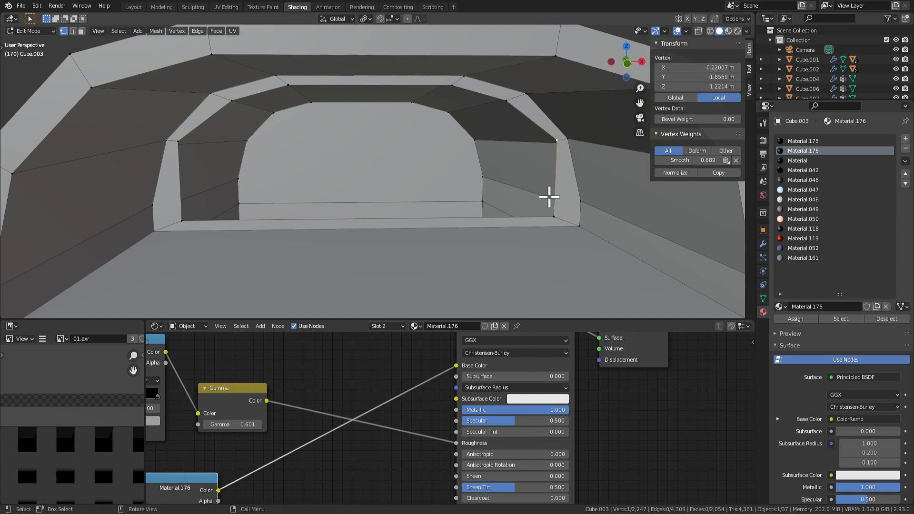
click(555, 217)
scroll(583, 194, up, 1)
middle_drag(583, 194, 448, 160)
scroll(571, 186, down, 3)
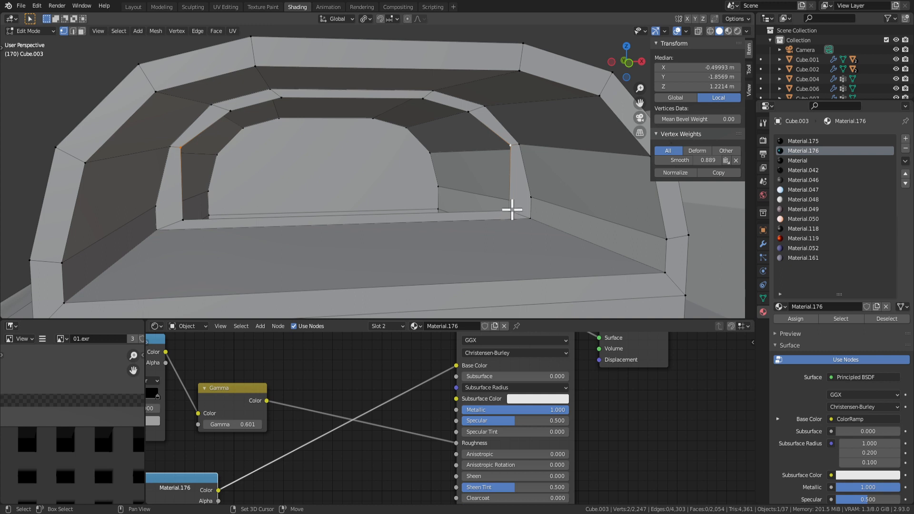
Fill the gaps between the arch and corner vertices with new edges and faces.
key(f)
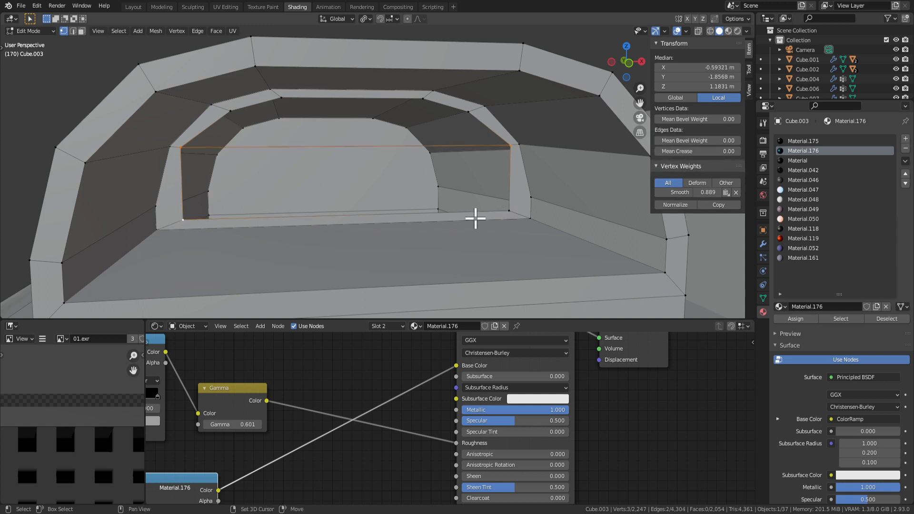
shift+click(507, 211)
key(f)
middle_drag(476, 209, 365, 152)
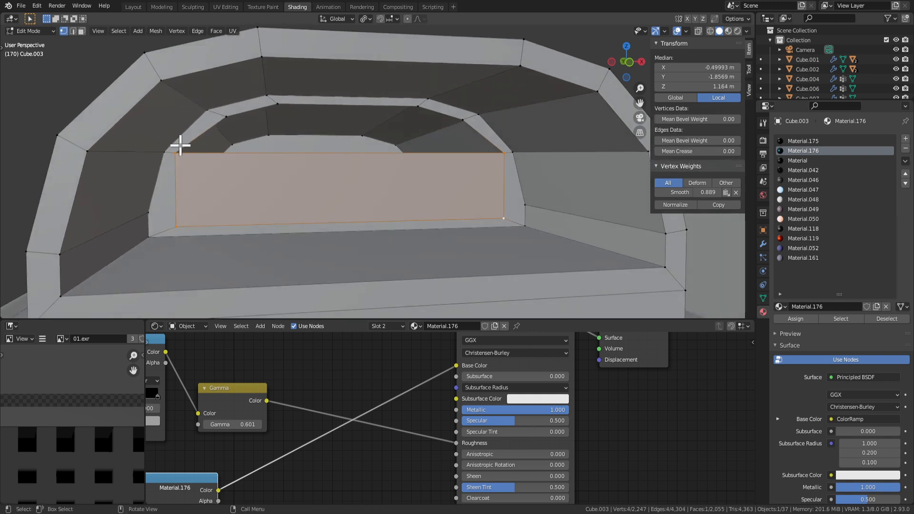
click(175, 152)
shift+click(225, 117)
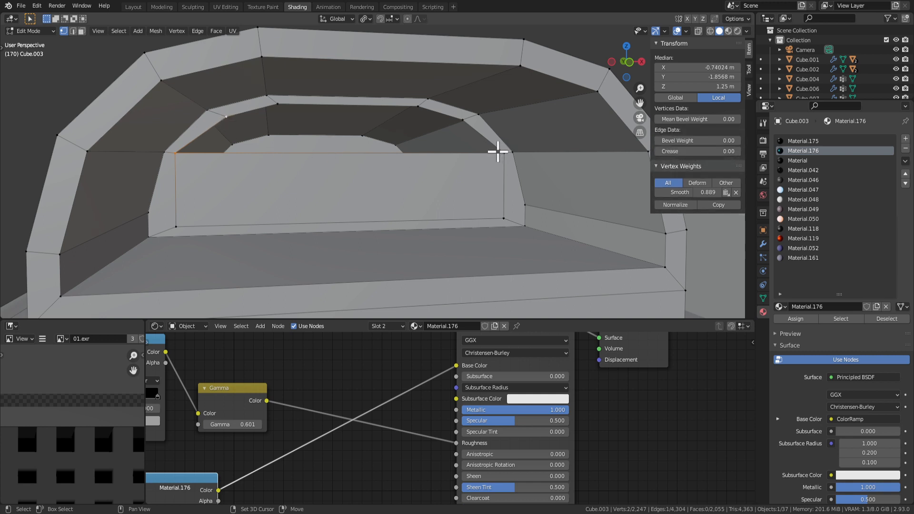
shift+click(275, 99)
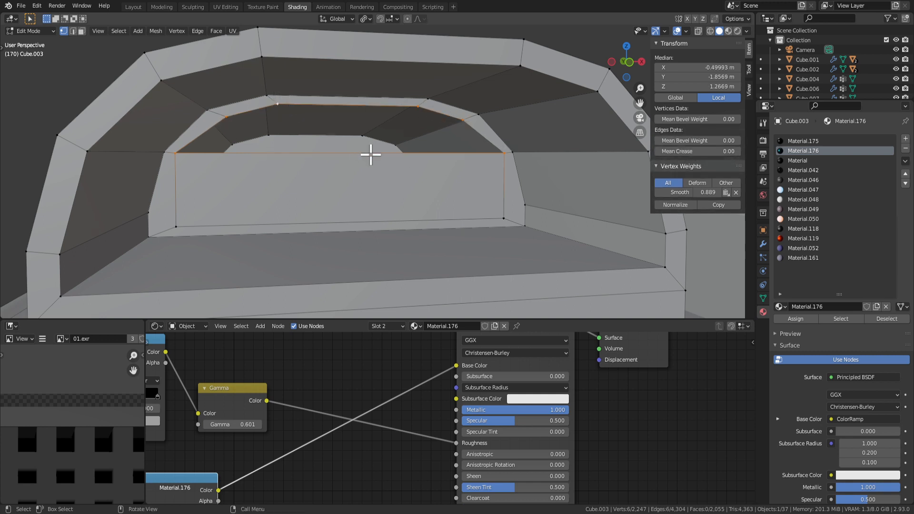
key(f)
key(Tab)
key(Tab)
Narrow the central back panel along X to 0.483 and raise its edge along Z.
key(3)
click(384, 196)
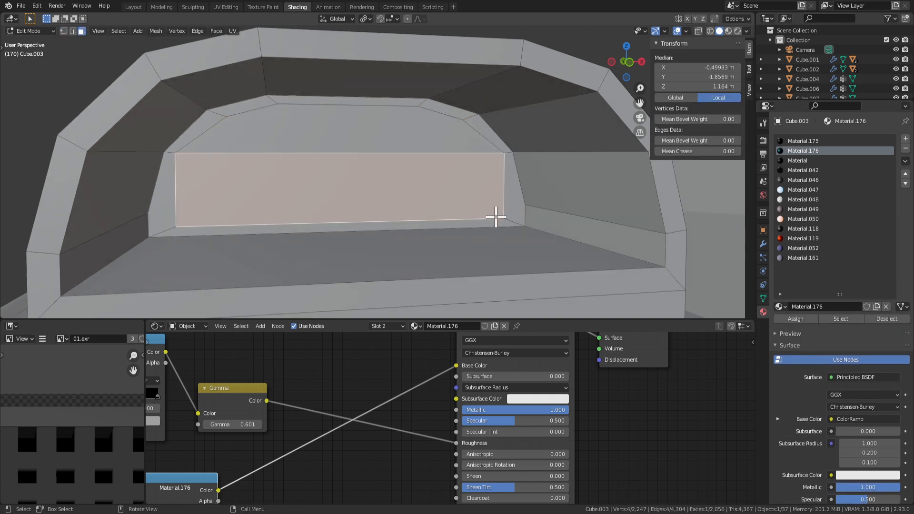
scroll(507, 210, down, 3)
middle_drag(508, 210, 484, 210)
scroll(487, 204, up, 2)
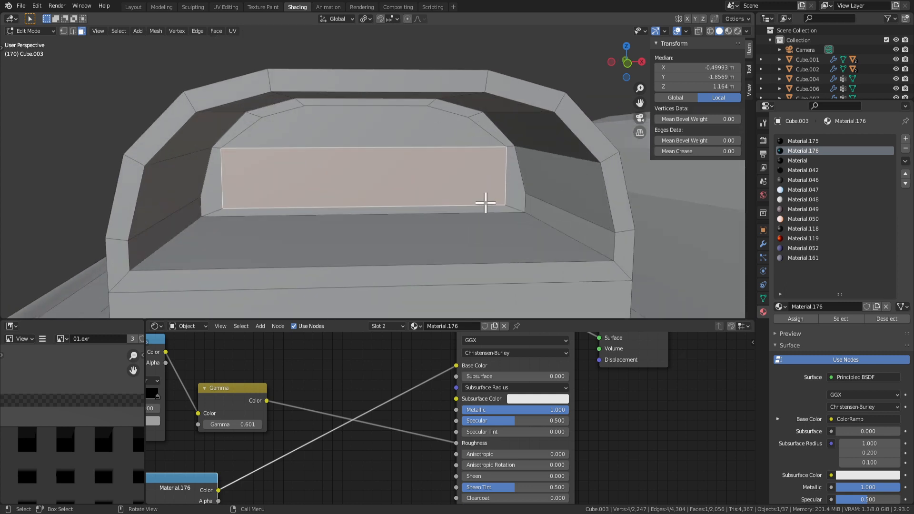
shift+click(449, 129)
key(s)
key(x)
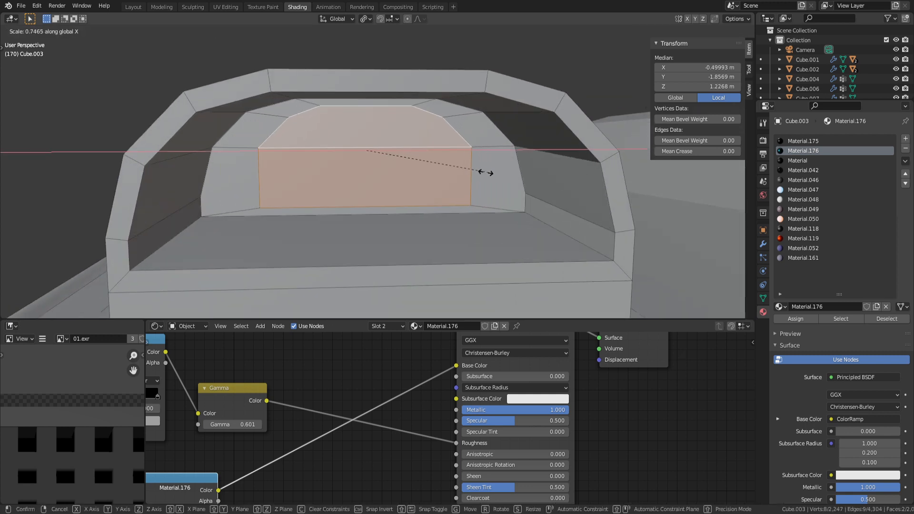
click(436, 170)
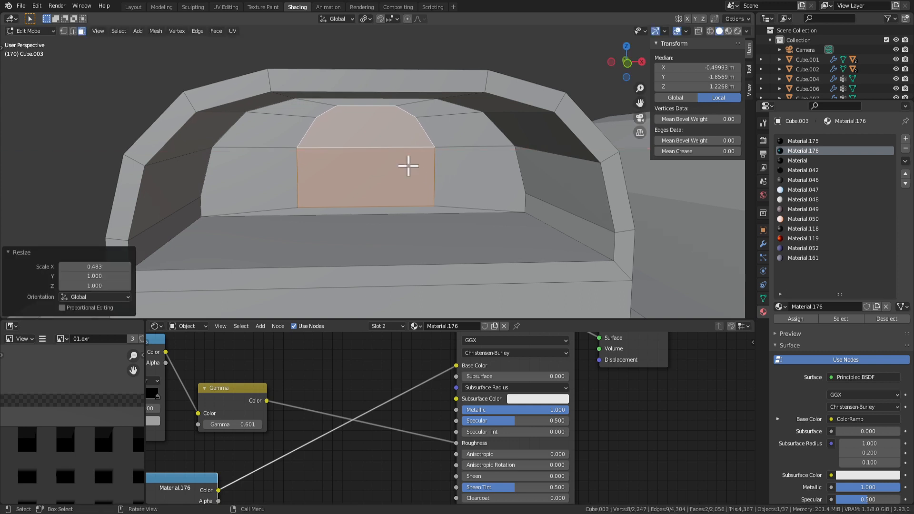
key(g)
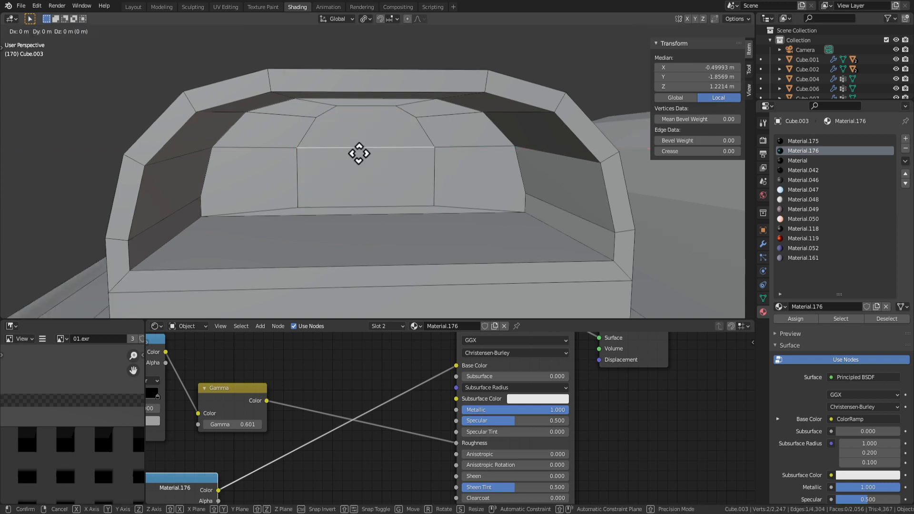
key(z)
click(365, 141)
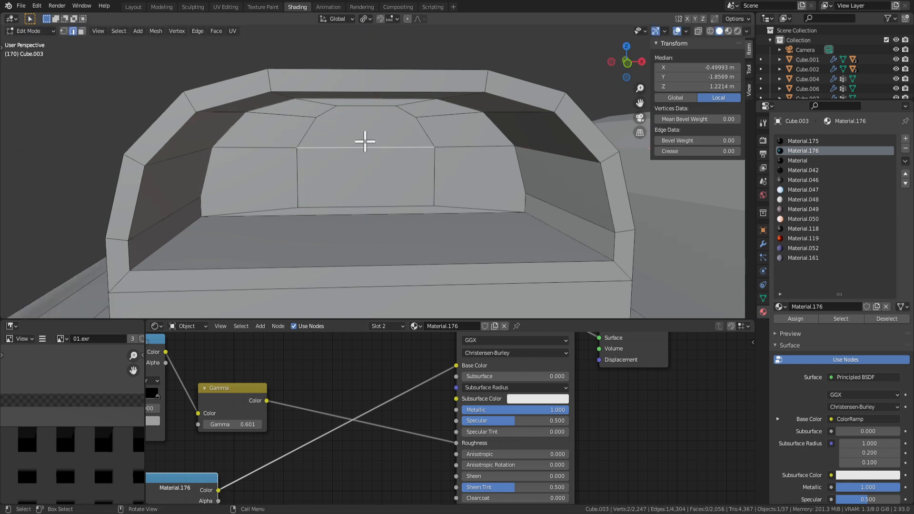
Delete the six upper faces of the inner arch, leaving an open gap.
scroll(339, 125, up, 3)
key(3)
click(305, 119)
shift+click(255, 117)
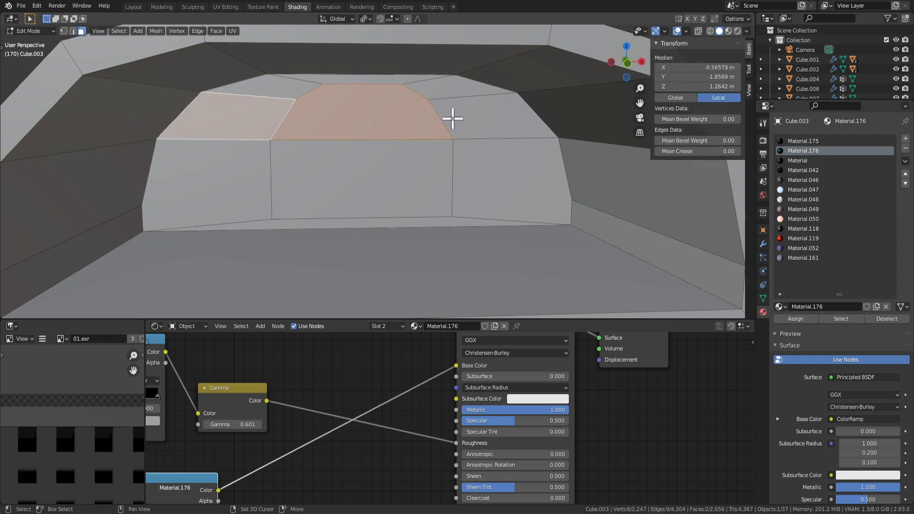
shift+click(453, 118)
shift+click(445, 88)
shift+click(386, 79)
shift+click(294, 90)
key(x)
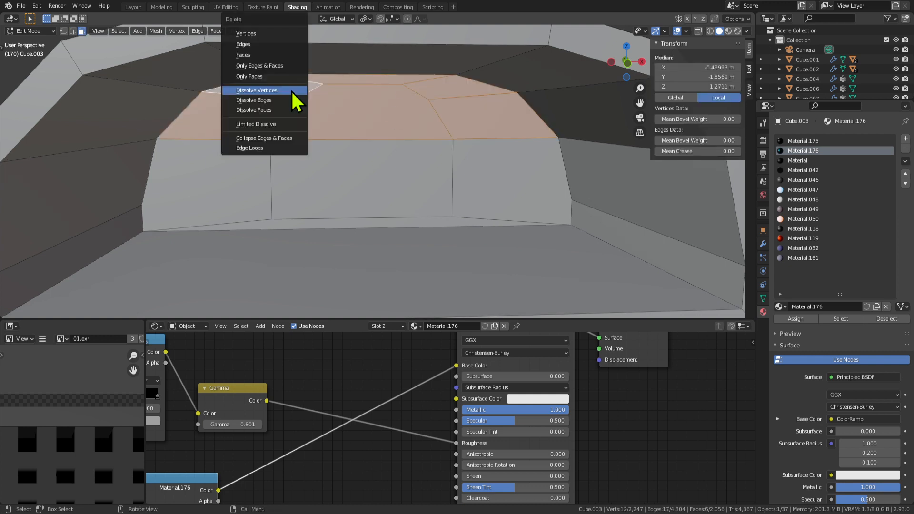
click(284, 66)
key(ctrl+z)
key(x)
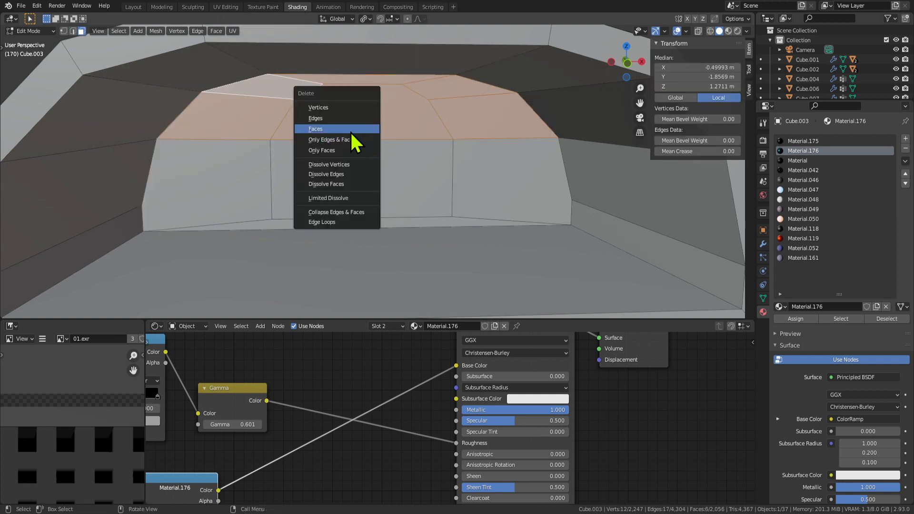
click(350, 130)
click(364, 140)
Raise the selected edge along Z and turn on the Edge Length overlay.
key(g)
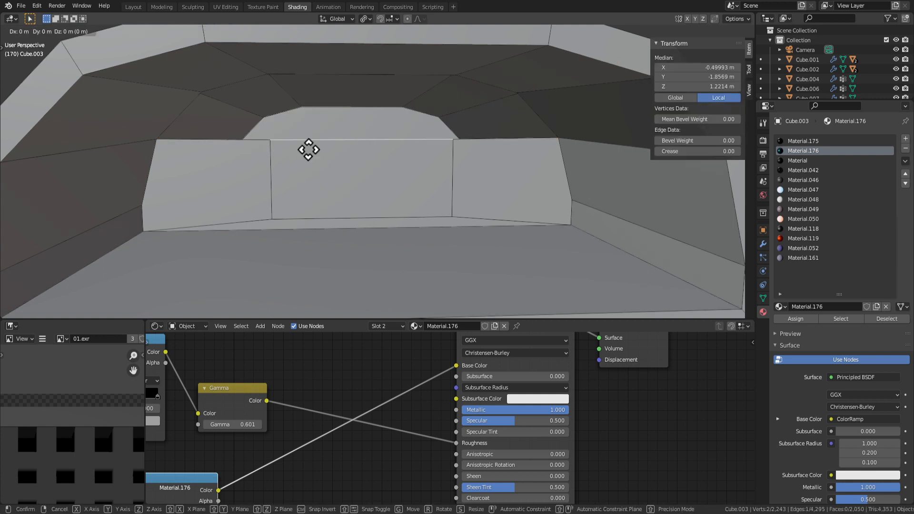
key(z)
click(409, 125)
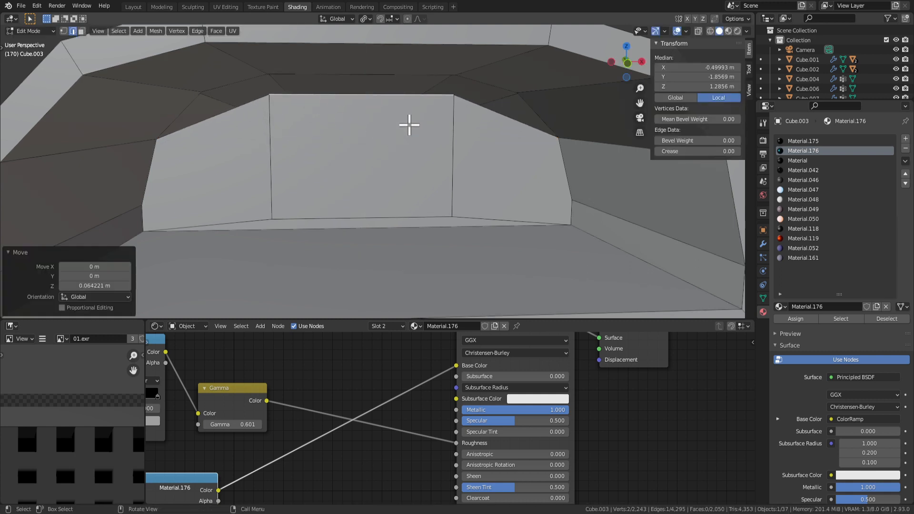
click(686, 31)
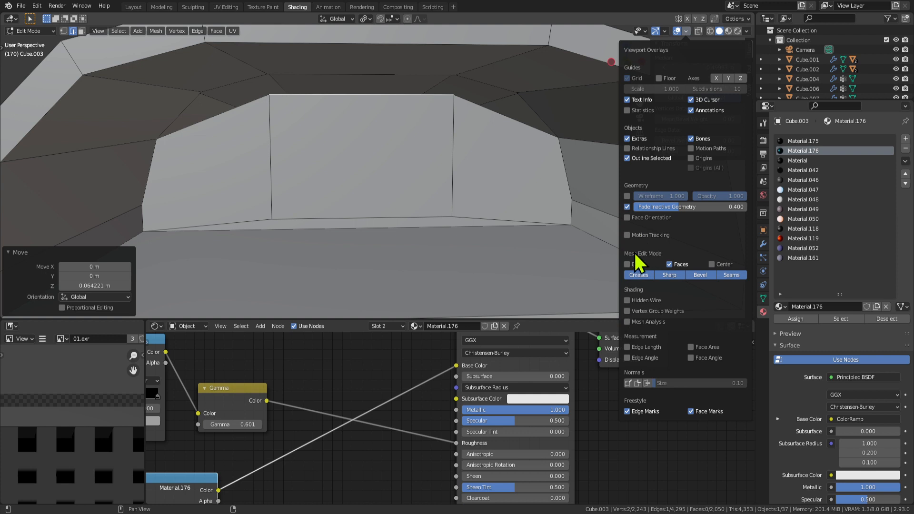
click(627, 347)
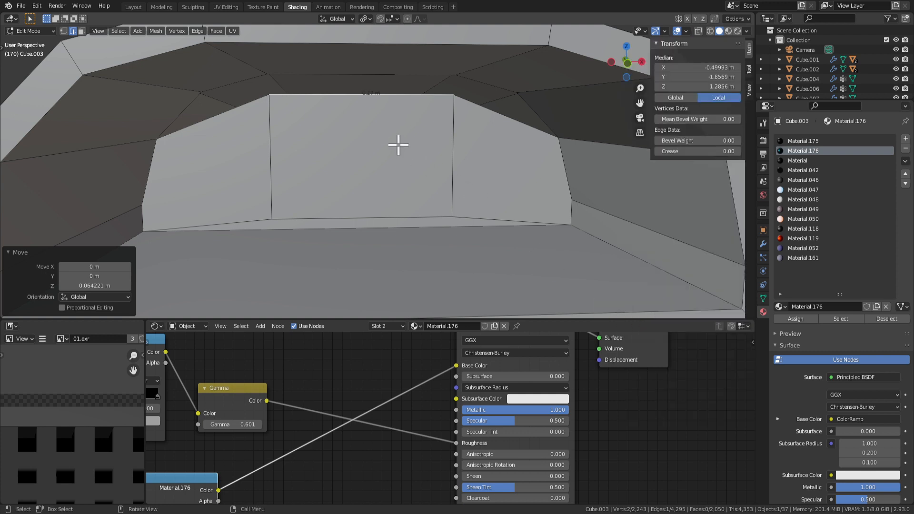
Scale the centre panel's side edges along X by 0.661 to make a 0.179 m square.
click(456, 157)
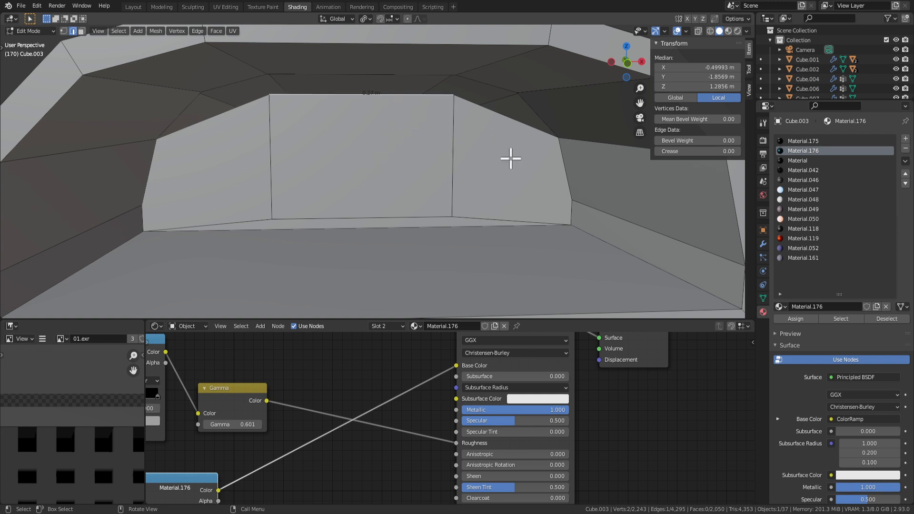
key(s)
key(x)
key(Escape)
key(s)
key(x)
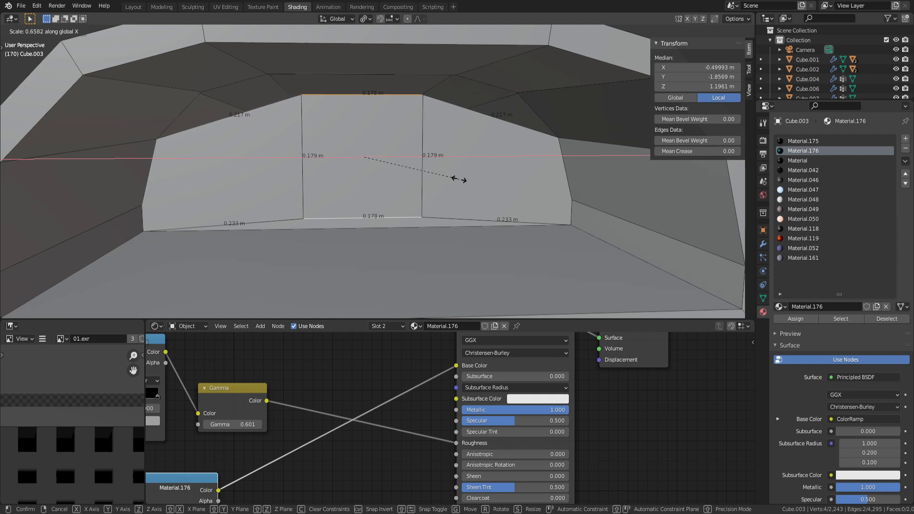
click(459, 180)
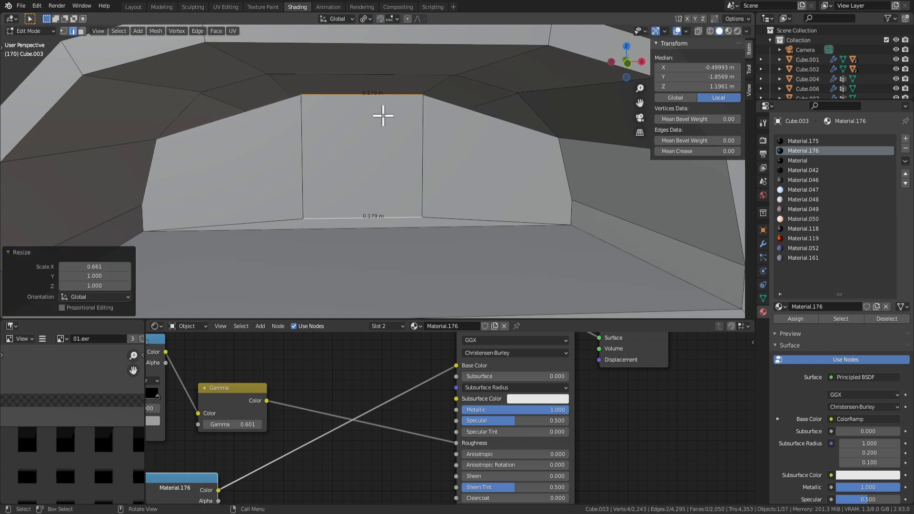
Bridge the left and right gaps above the panel with edges and fill the right gap.
key(1)
click(302, 96)
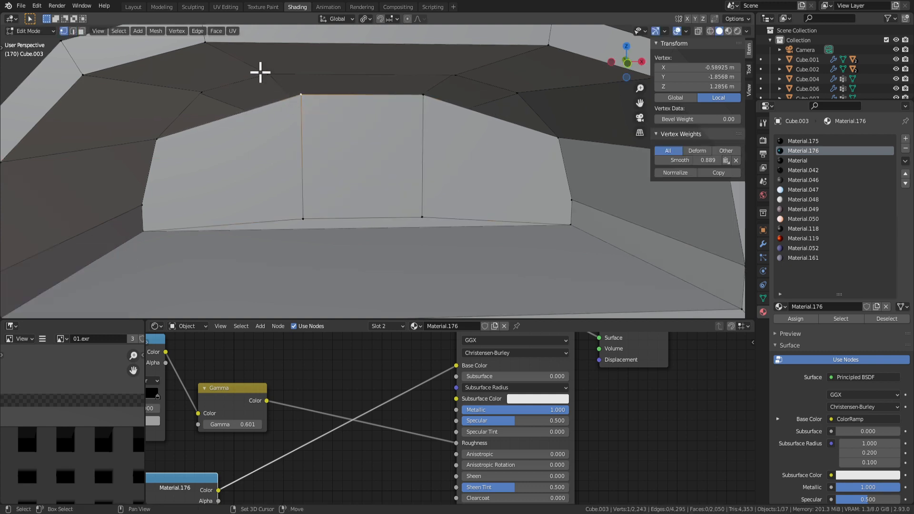
shift+click(261, 73)
key(f)
click(422, 97)
shift+click(456, 75)
key(f)
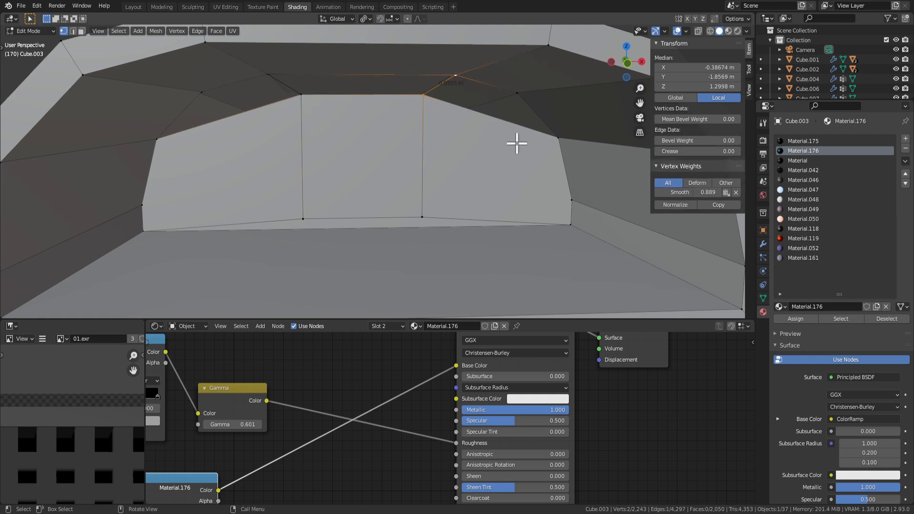
key(f)
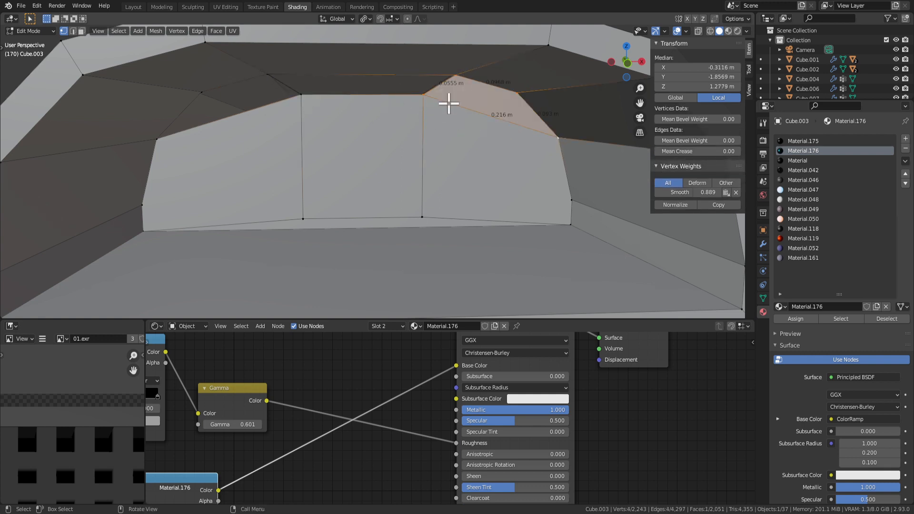
Fill the remaining top and left gaps above the panel with new faces.
click(302, 96)
shift+click(268, 75)
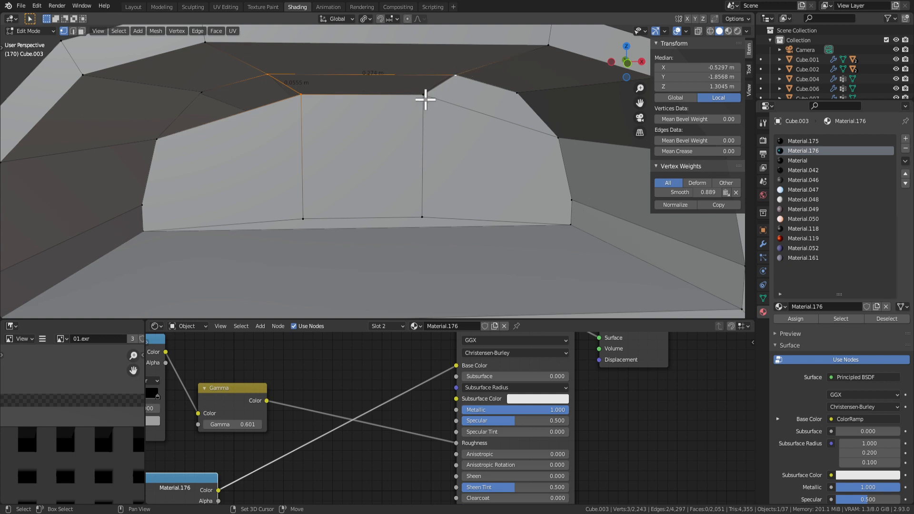
key(f)
click(288, 93)
shift+click(266, 76)
shift+click(202, 92)
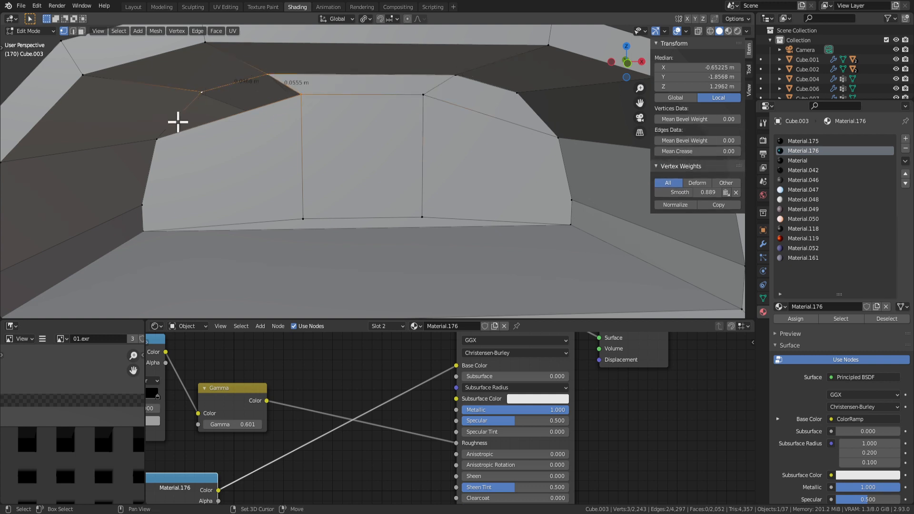
key(3)
click(384, 161)
scroll(395, 164, down, 2)
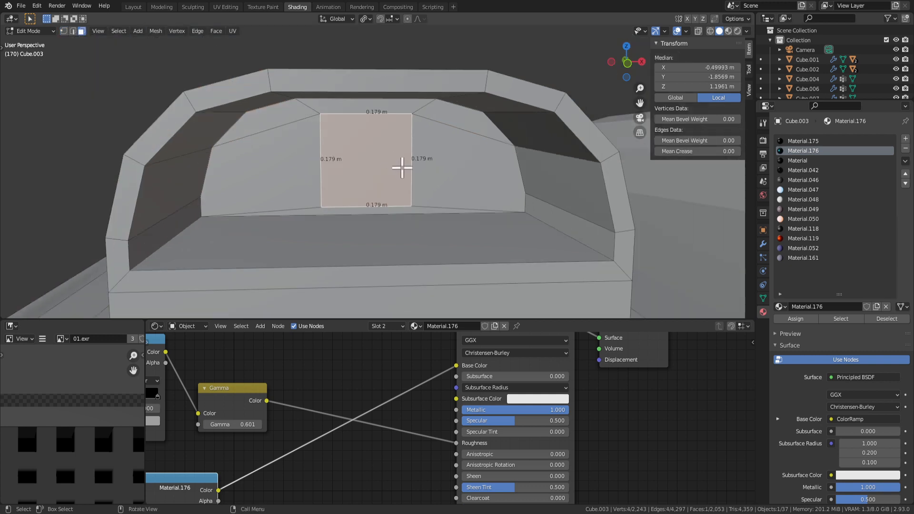
Scale the centre square face up slightly and uniformly.
key(s)
key(x)
right_click(411, 168)
key(s)
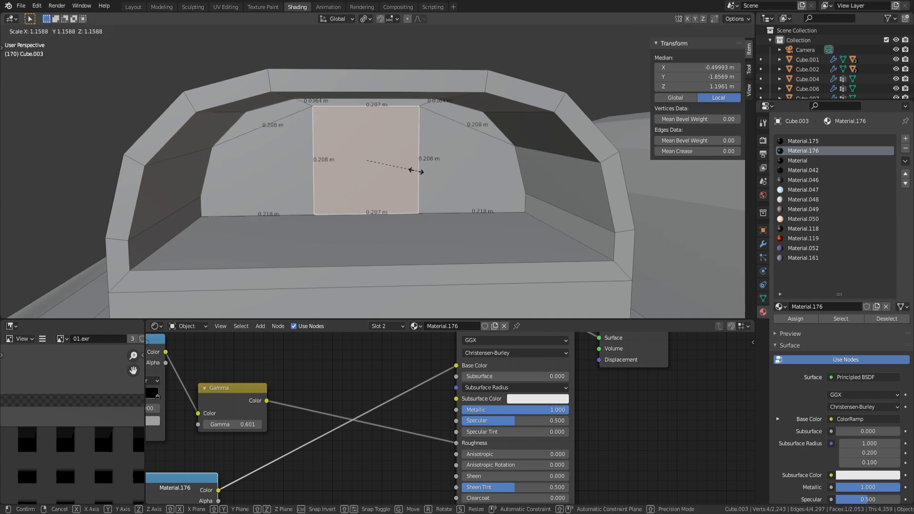
click(412, 168)
middle_drag(413, 169, 381, 171)
scroll(407, 153, down, 1)
scroll(408, 154, down, 4)
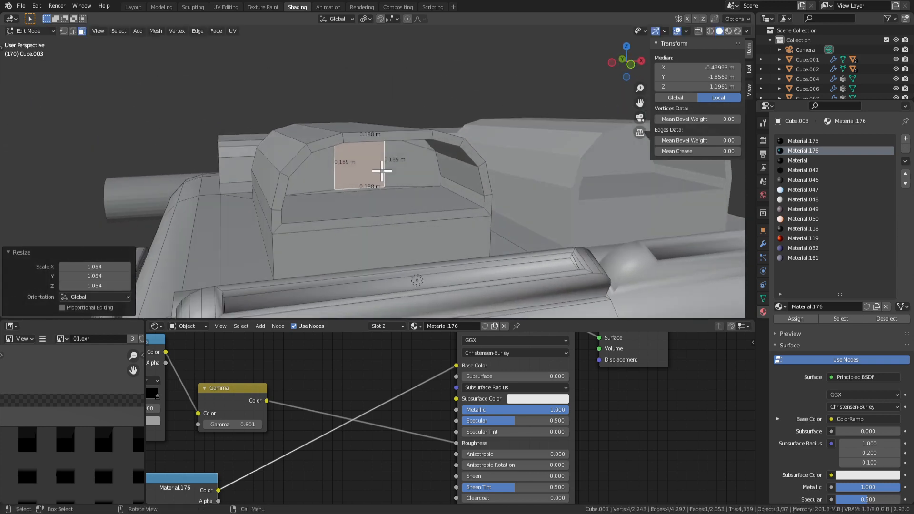
Extrude and inset the centre face, undoing the last inward extrusion.
key(g)
key(y)
right_click(381, 169)
key(e)
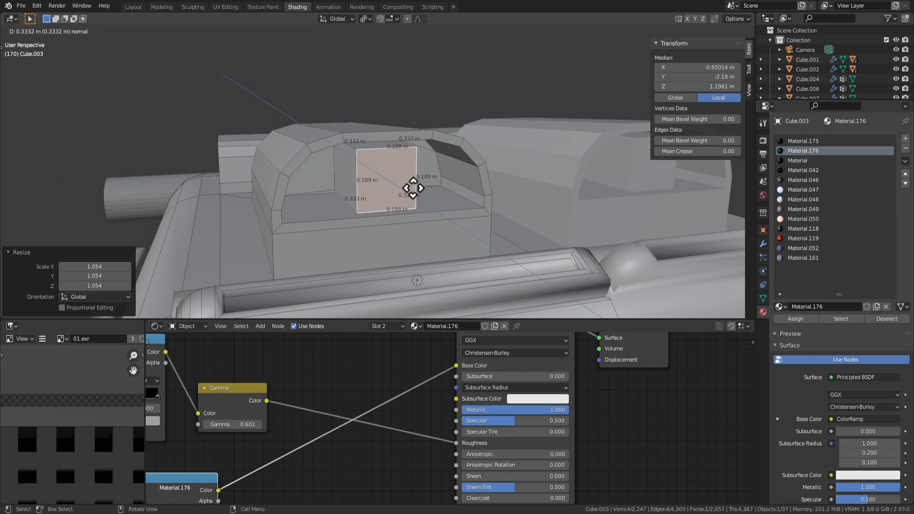
click(415, 193)
middle_drag(413, 192, 484, 221)
key(e)
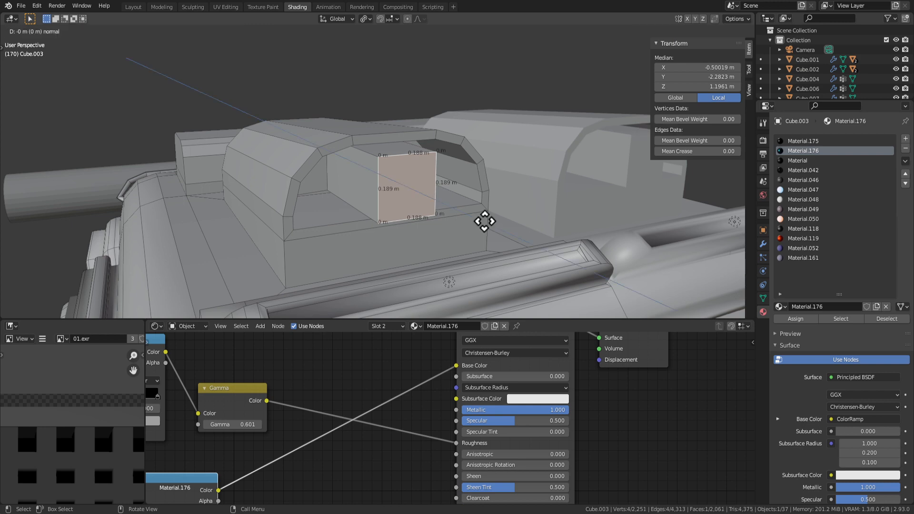
click(455, 208)
key(e)
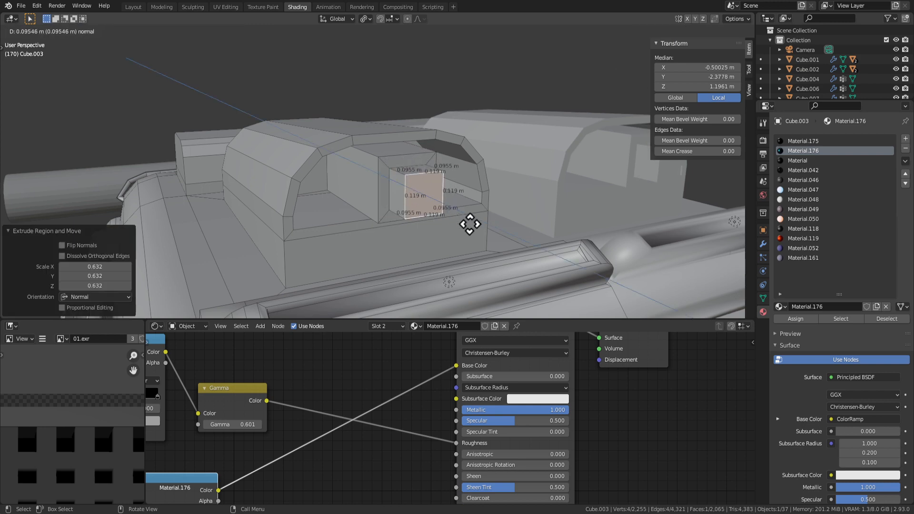
click(443, 214)
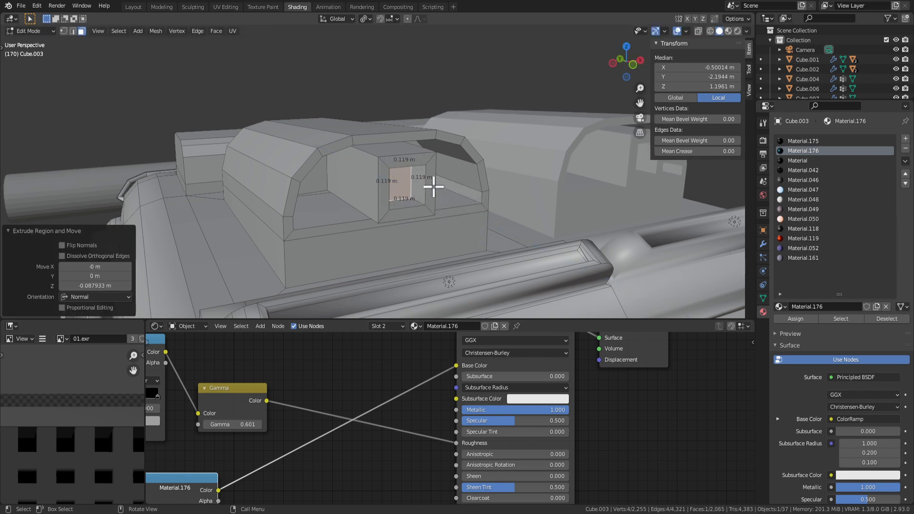
scroll(432, 185, up, 2)
middle_drag(431, 185, 410, 176)
key(ctrl+z)
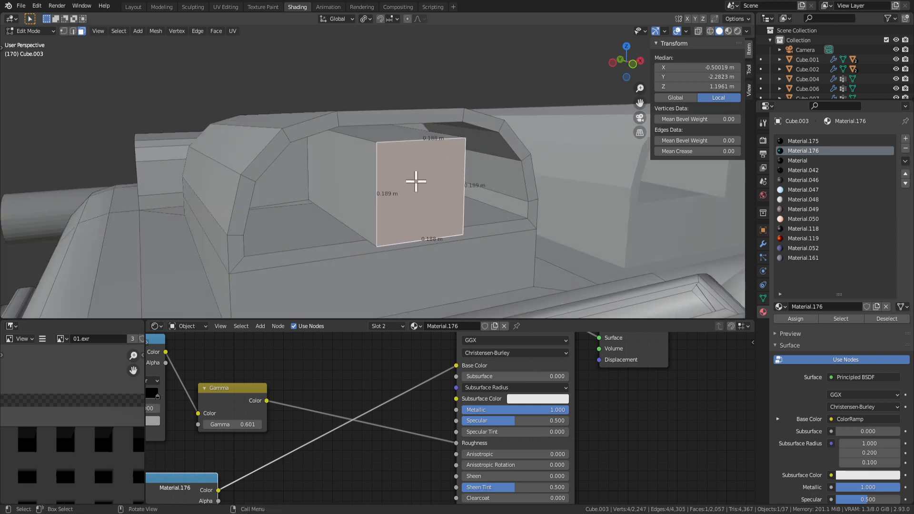
Slide the square face along Y into a block jutting 0.416 m out, then select its top edge.
key(g)
key(y)
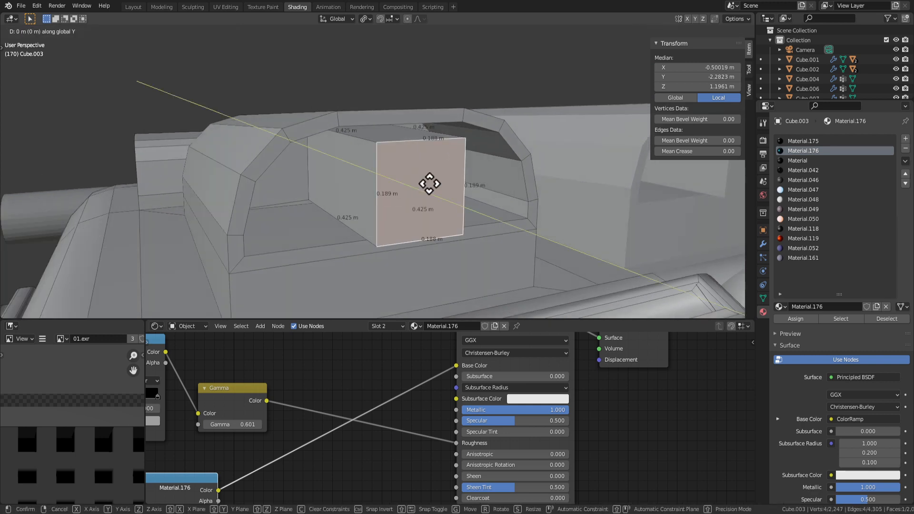
key(y)
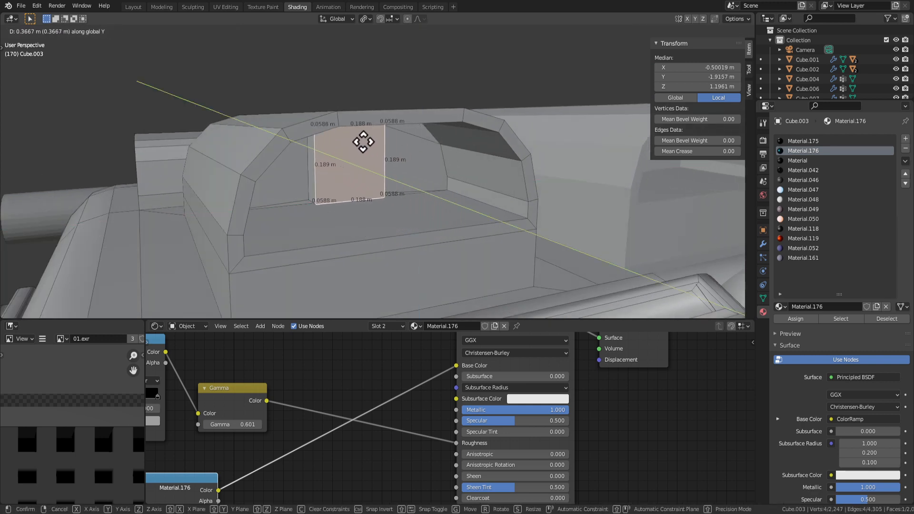
click(363, 143)
click(447, 183)
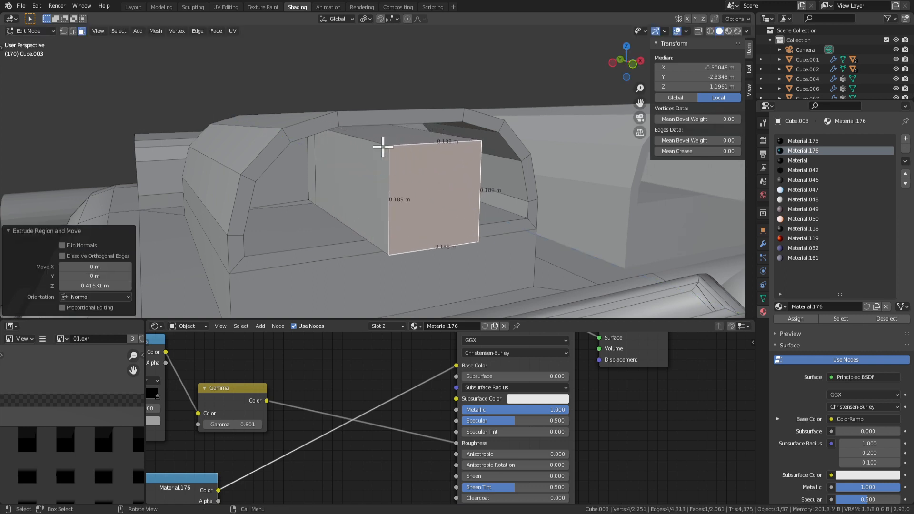
key(2)
click(428, 142)
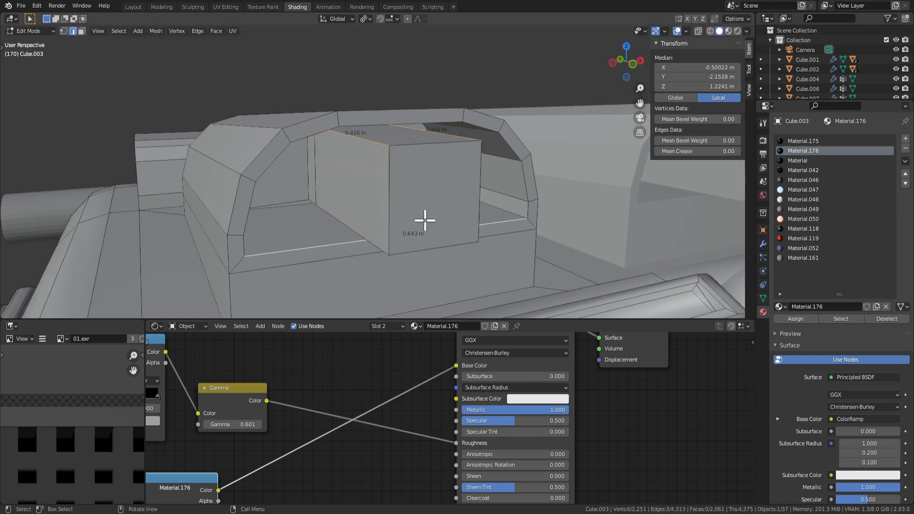
middle_drag(380, 243, 416, 219)
Bevel the new block's edges so it becomes a round tube.
key(ctrl+b)
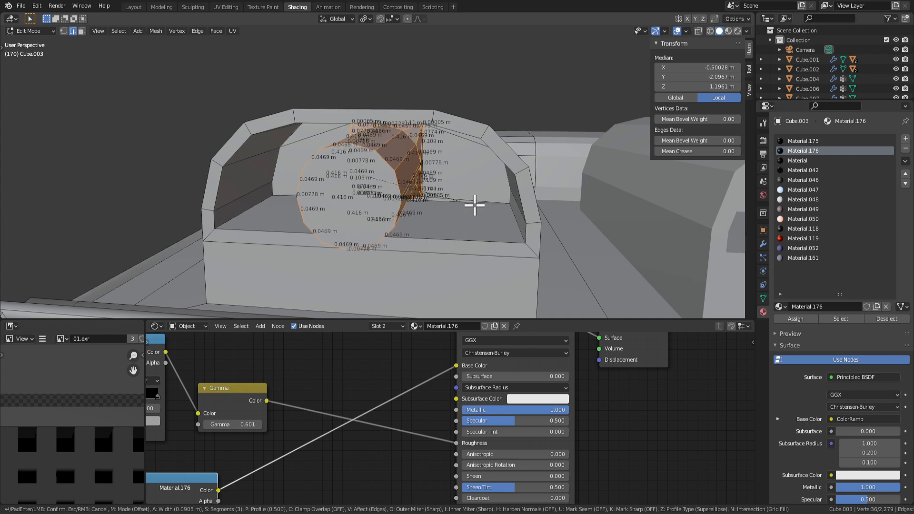
click(475, 205)
middle_drag(413, 208, 486, 220)
key(Tab)
key(Tab)
Inset the tube's end cap face by 0.02495 m.
click(383, 203)
scroll(384, 203, down, 3)
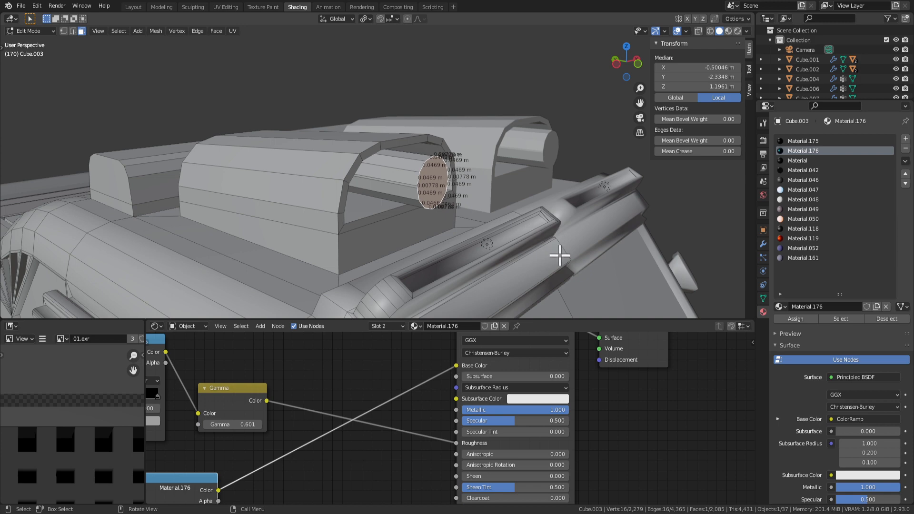
key(i)
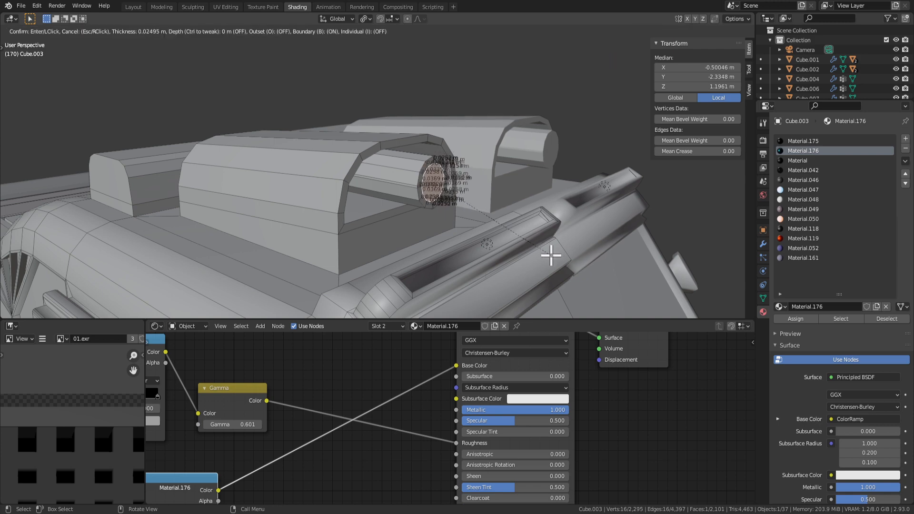
click(551, 256)
key(KP_Decimal)
Hide the edge length overlay and recess the inset cap 0.1259 m into the tube.
click(687, 31)
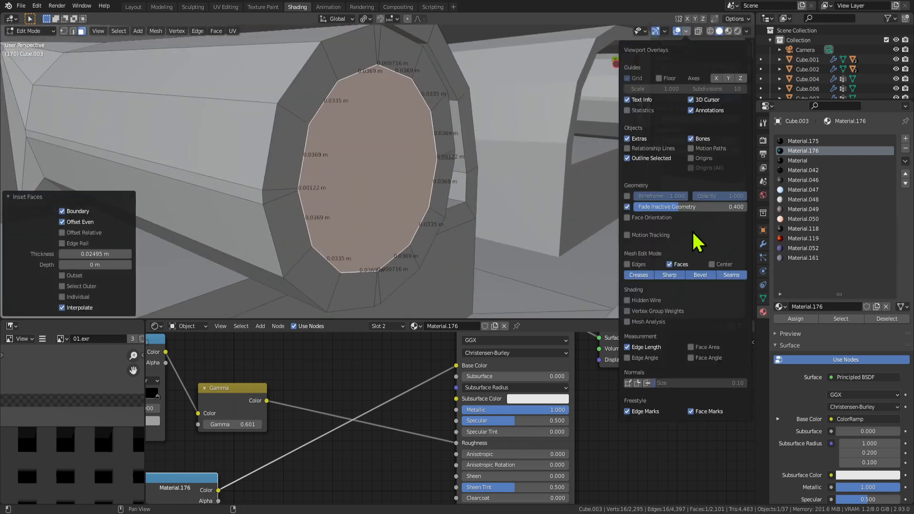
click(627, 344)
key(e)
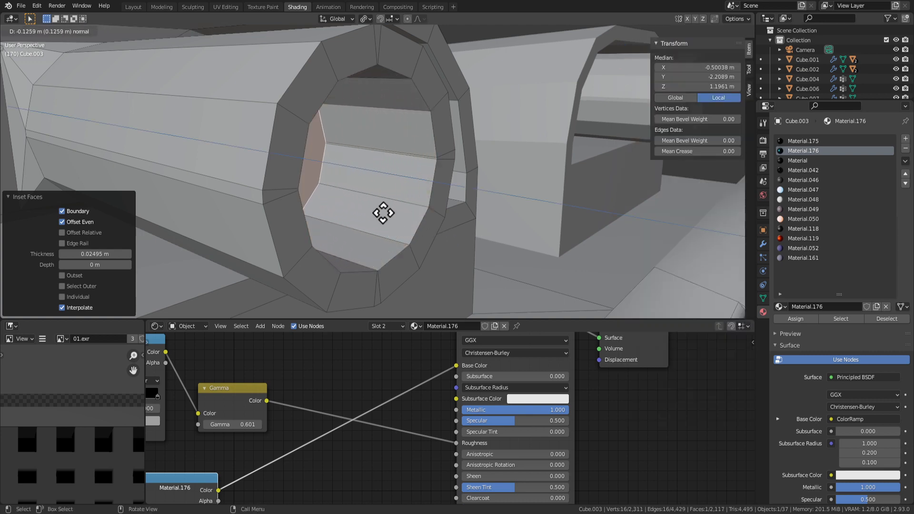
click(340, 200)
scroll(340, 200, down, 10)
key(Tab)
Deselect all, check the hollowed cap from the car's front, and switch to Rendered shading.
key(alt+a)
scroll(402, 242, down, 4)
mouse_move(435, 249)
middle_down()
mouse_move(379, 224)
mouse_move(478, 226)
mouse_move(516, 244)
middle_up()
scroll(378, 162, up, 4)
scroll(378, 157, up, 3)
key(Tab)
scroll(405, 181, down, 4)
key(Tab)
click(737, 32)
scroll(529, 229, down, 5)
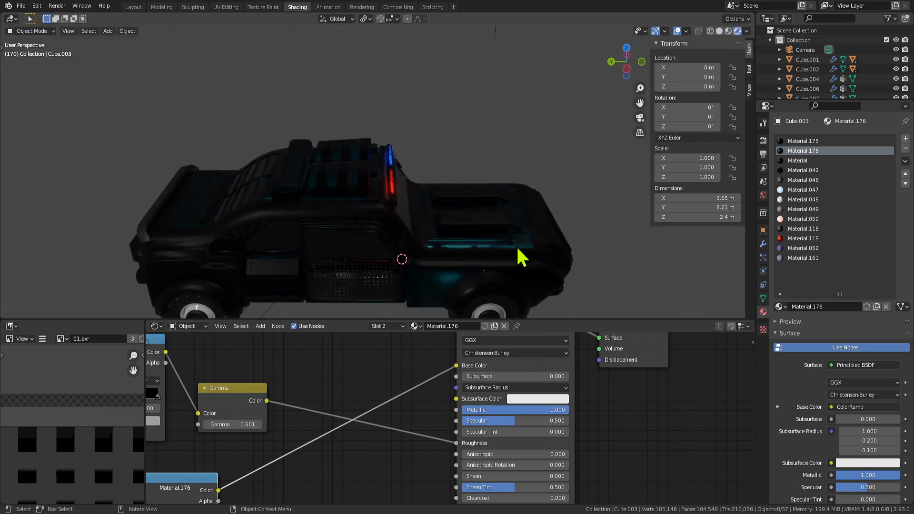
Dissolve the extra vertices on the tube's round cap so it becomes a single face.
scroll(410, 181, up, 6)
scroll(405, 179, down, 5)
middle_drag(404, 179, 361, 169)
scroll(350, 163, up, 5)
key(Tab)
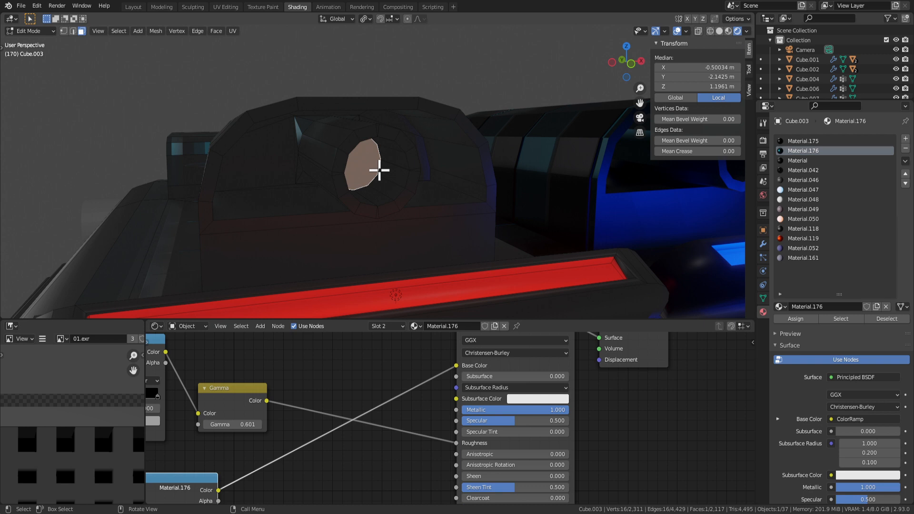
key(ctrl+KP_Add)
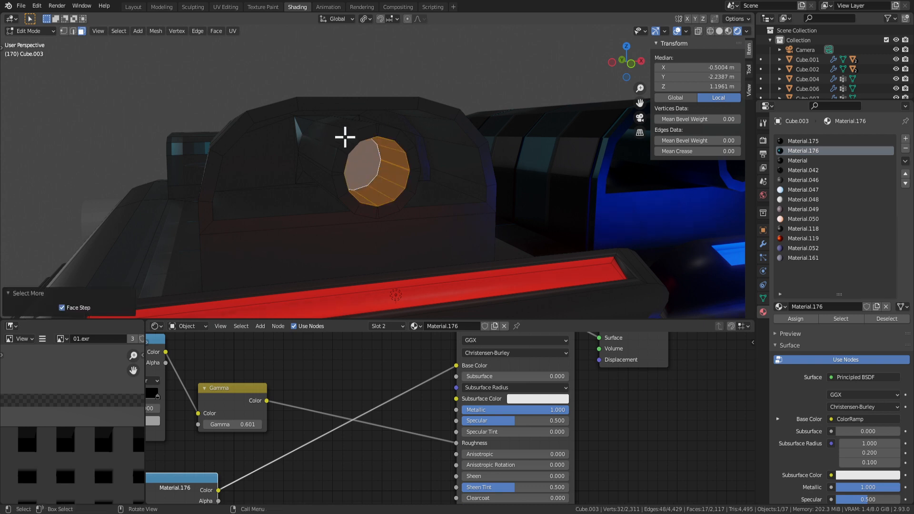
click(347, 139)
click(333, 203)
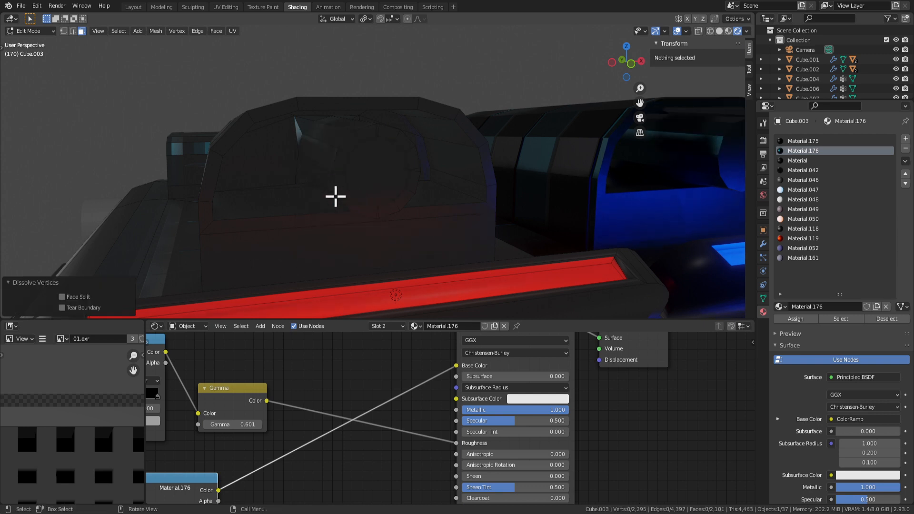
middle_drag(335, 196, 375, 176)
click(381, 178)
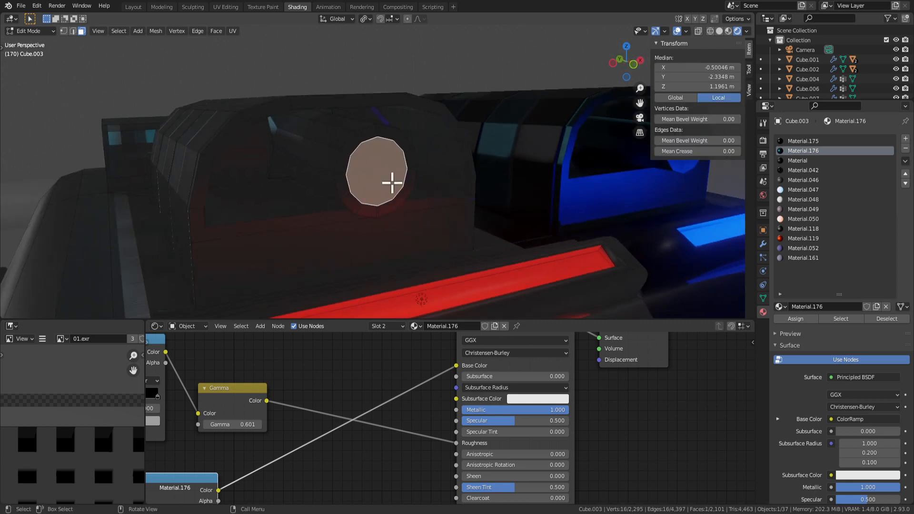
key(x)
click(389, 186)
click(388, 190)
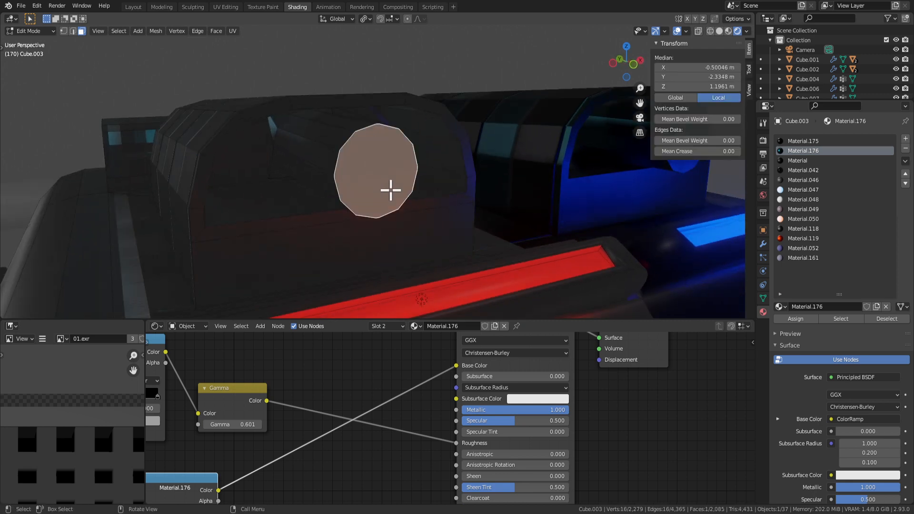
Try sliding and extruding the round face along Y, then undo it and inspect the face.
key(g)
key(y)
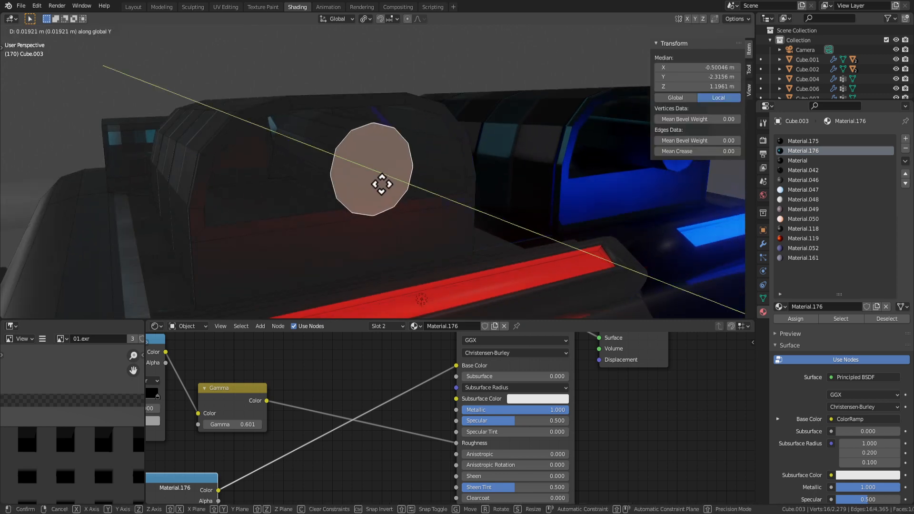
click(328, 156)
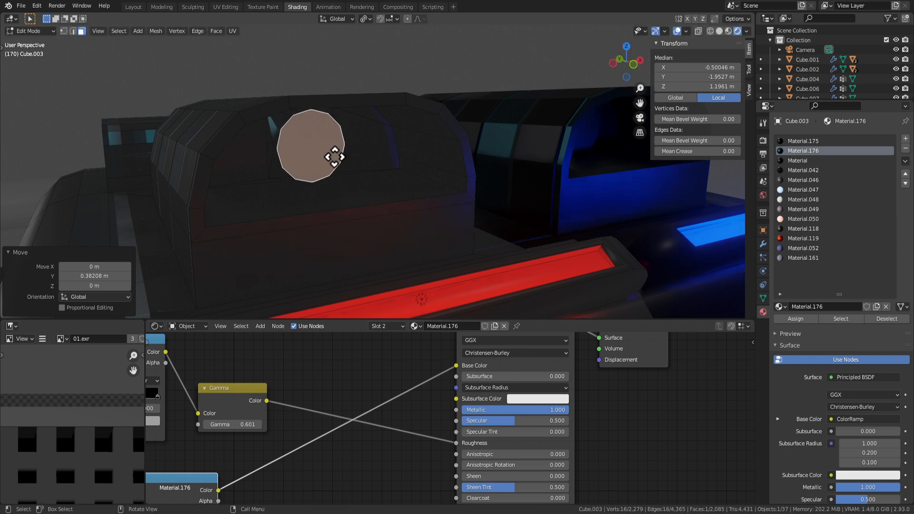
key(e)
click(392, 181)
key(s)
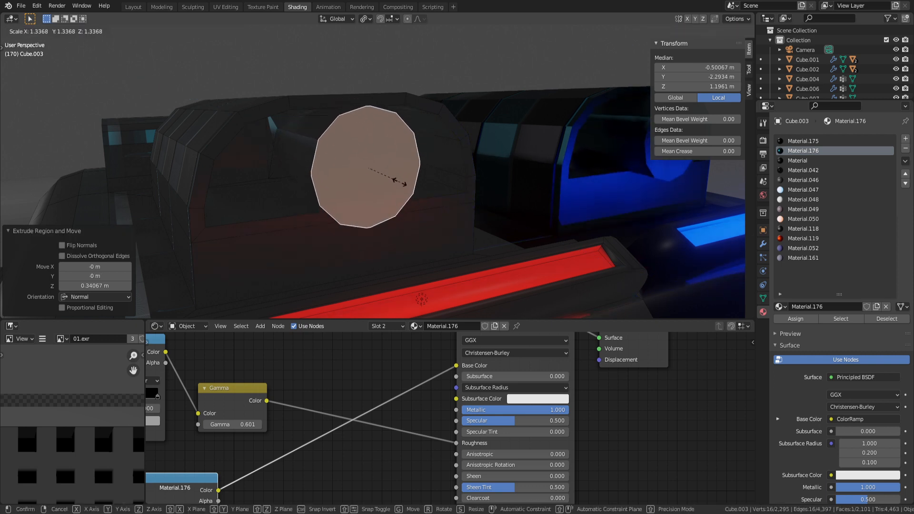
right_click(388, 175)
key(ctrl+z)
key(ctrl+z)
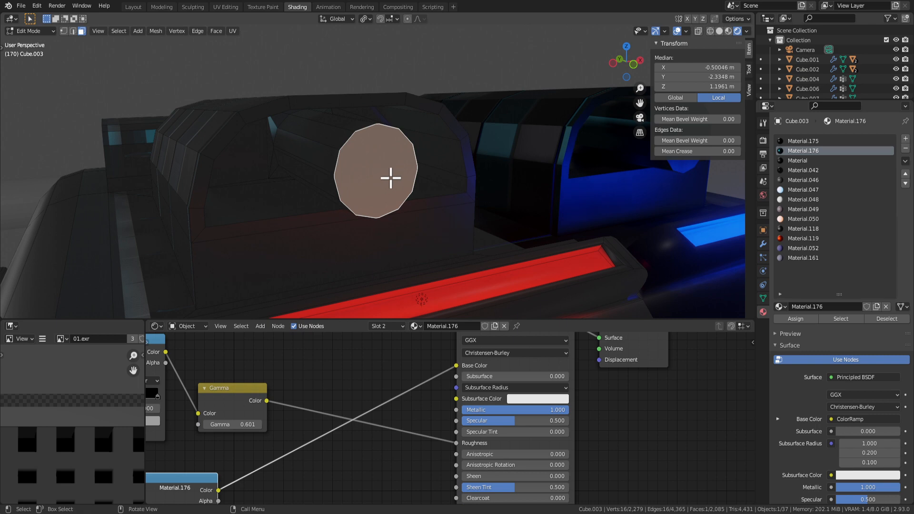
middle_drag(394, 189, 344, 195)
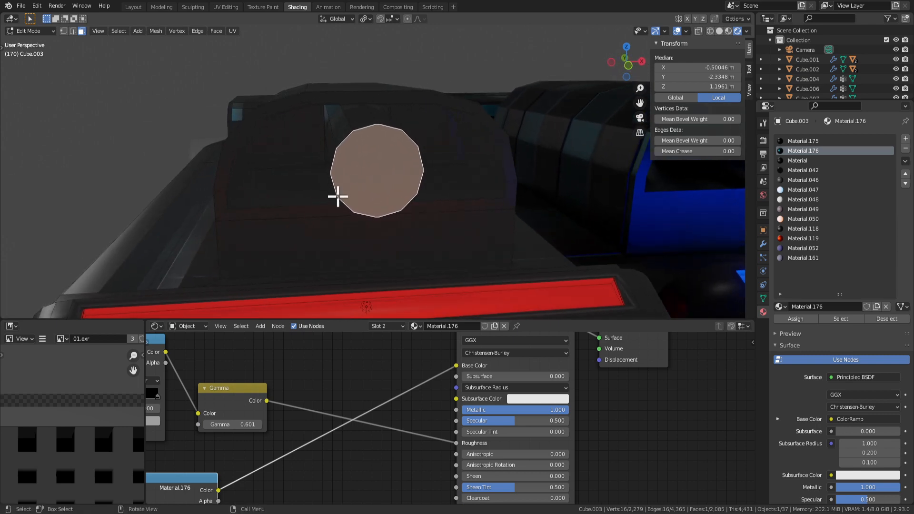
middle_drag(307, 162, 331, 138)
Move the round face 0.26123 m along Y and stretch it 1.861 in X into an oval.
key(g)
key(y)
click(312, 146)
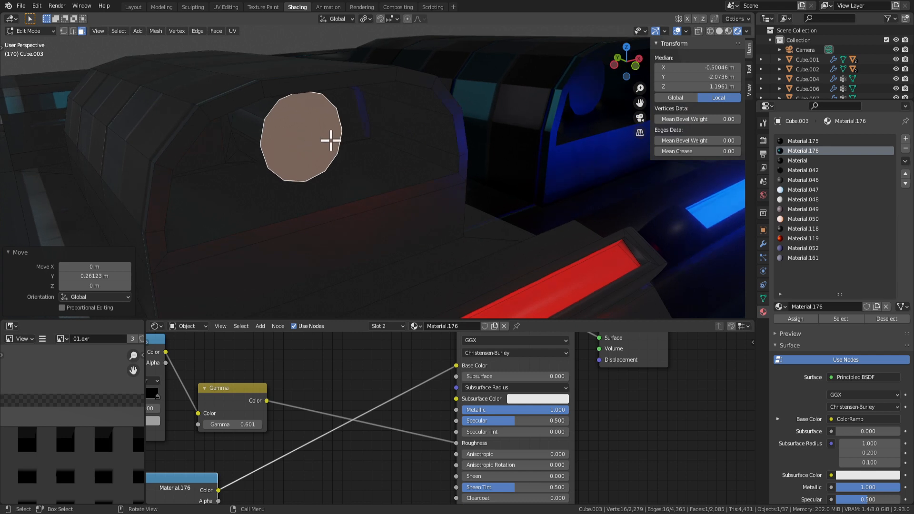
key(s)
key(x)
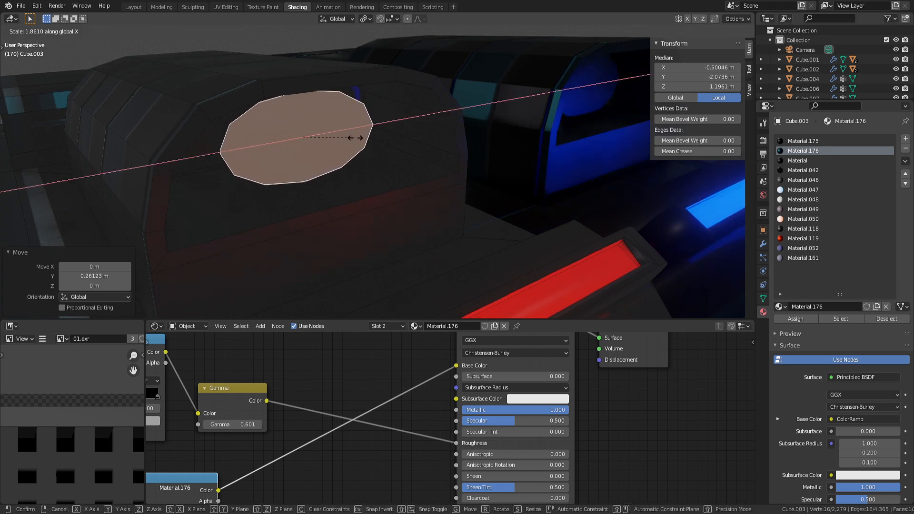
click(369, 138)
Extrude the oval face outward 0.22488 m, then extrude it back inward.
key(e)
click(427, 160)
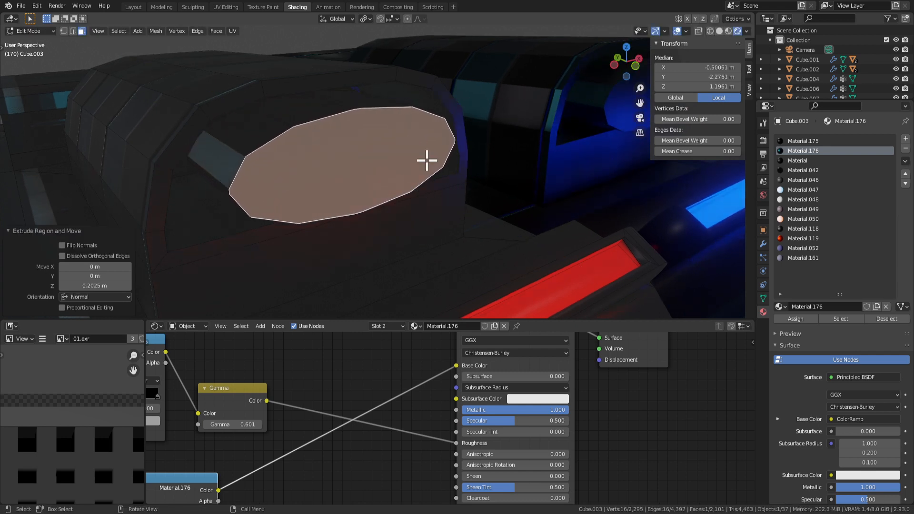
key(e)
click(350, 130)
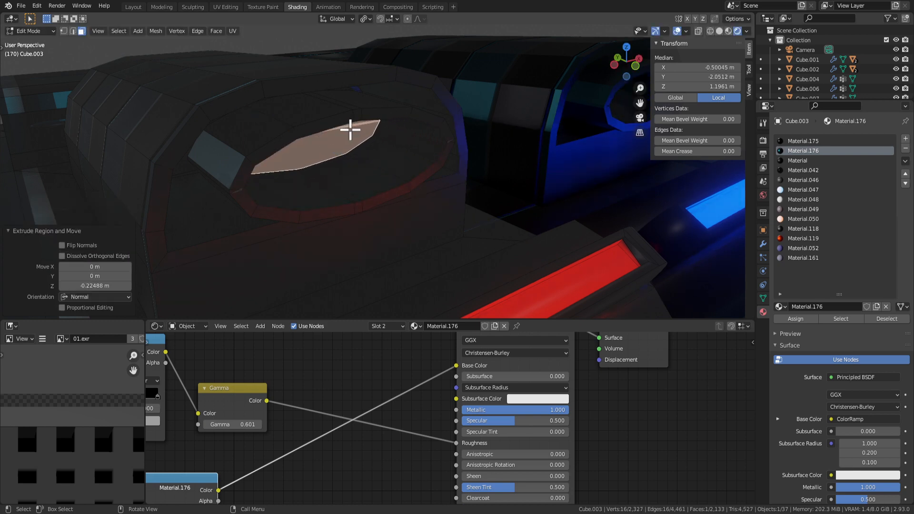
key(Tab)
scroll(362, 148, down, 8)
middle_drag(401, 210, 318, 204)
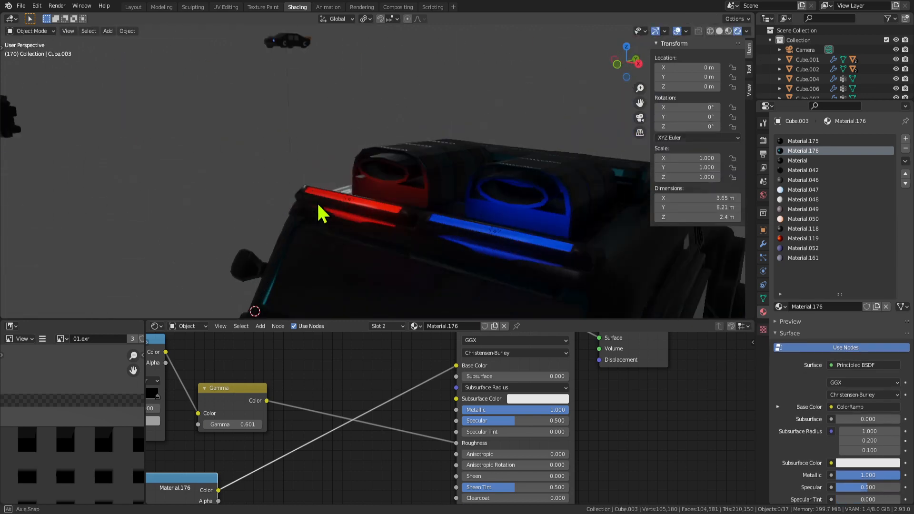
Shrink the circular face to a small round tip, then shift the cone about 0.428 m along Y.
key(Tab)
middle_drag(371, 186, 451, 214)
scroll(401, 191, down, 2)
scroll(434, 197, up, 6)
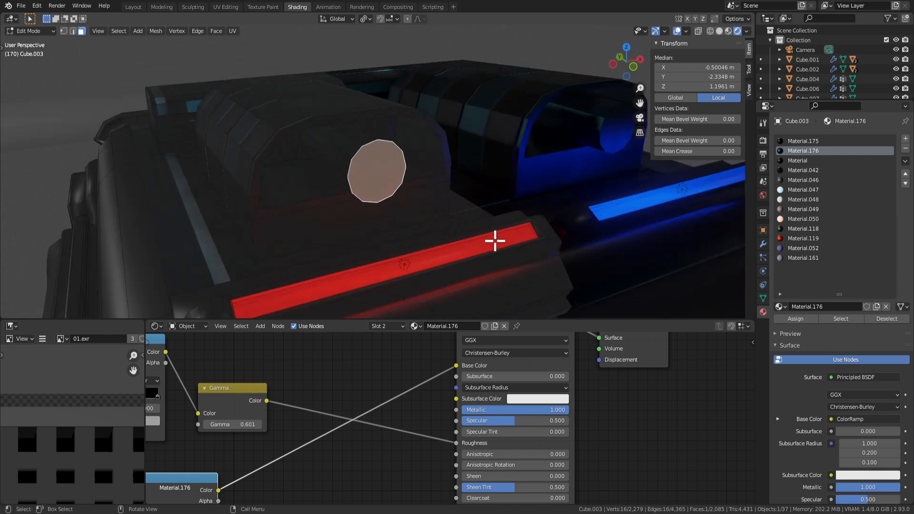
key(s)
click(403, 190)
middle_drag(404, 190, 382, 173)
key(ctrl+KP_Add)
key(g)
key(y)
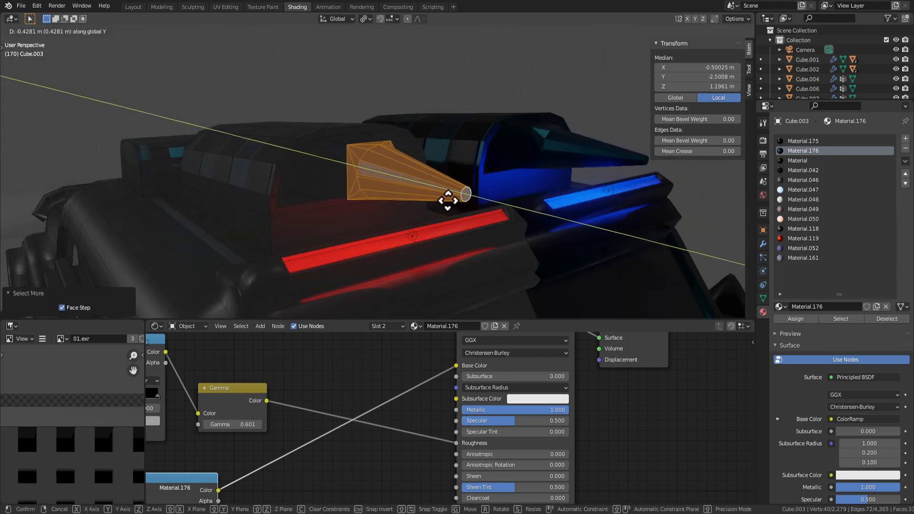
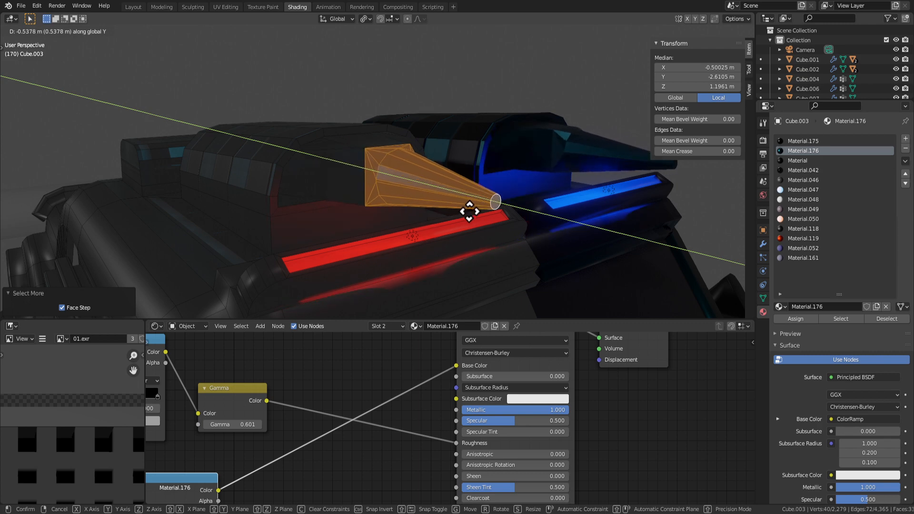
Confirm the cone's position along Y and orbit down around the roof cone.
click(490, 212)
middle_drag(490, 212, 485, 251)
key(Tab)
scroll(528, 268, down, 5)
key(Tab)
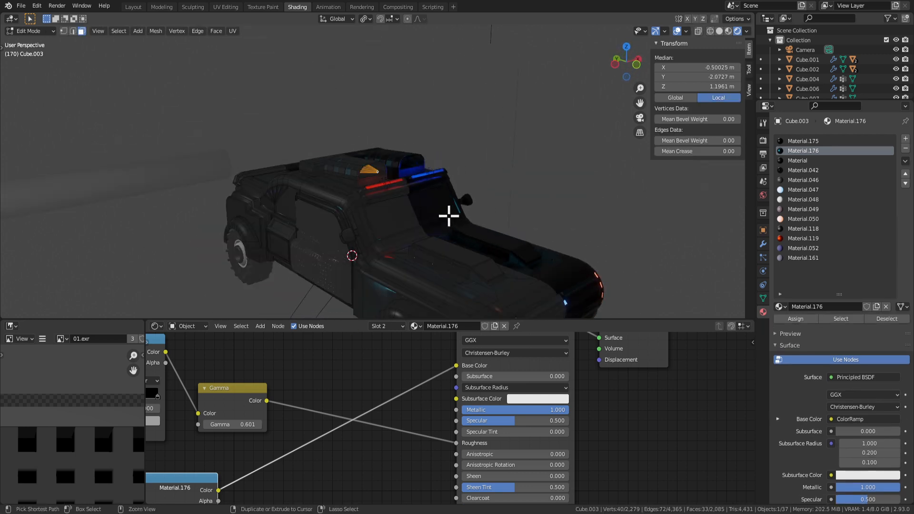
ctrl+middle_drag(449, 217, 446, 168)
middle_drag(447, 167, 390, 160)
Shrink the selection with Select Less to just the cone's tip cap face.
key(s)
right_click(459, 198)
scroll(416, 176, up, 6)
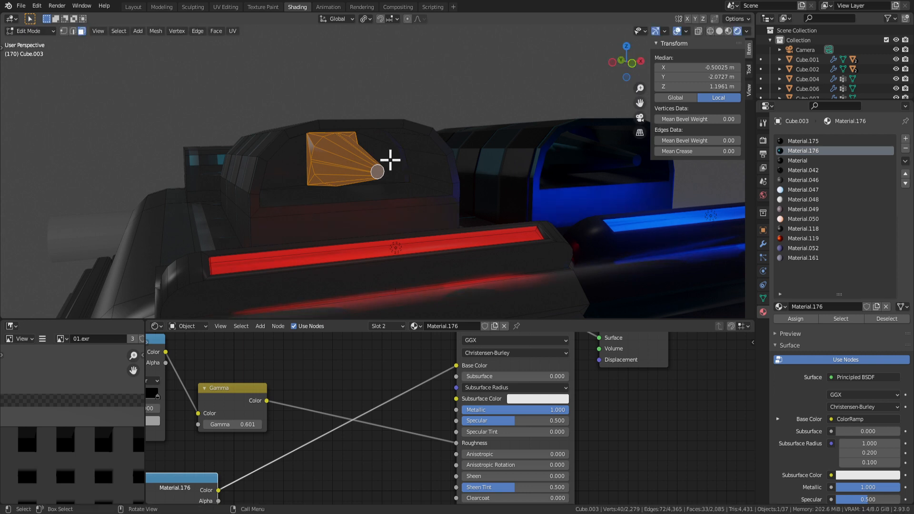
key(ctrl+KP_Subtract)
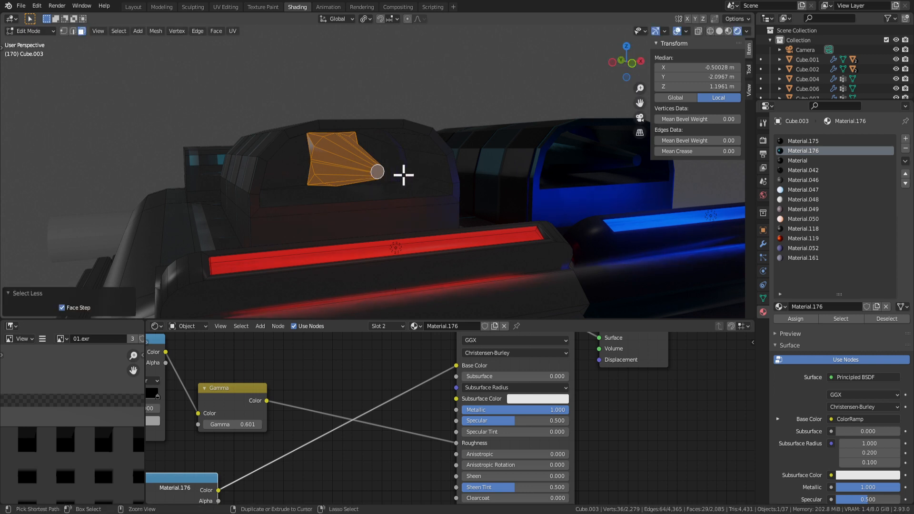
click(380, 172)
middle_drag(398, 182, 336, 227)
Inset the flat face beside the red light bar and extrude it out 0.12084 m.
click(336, 226)
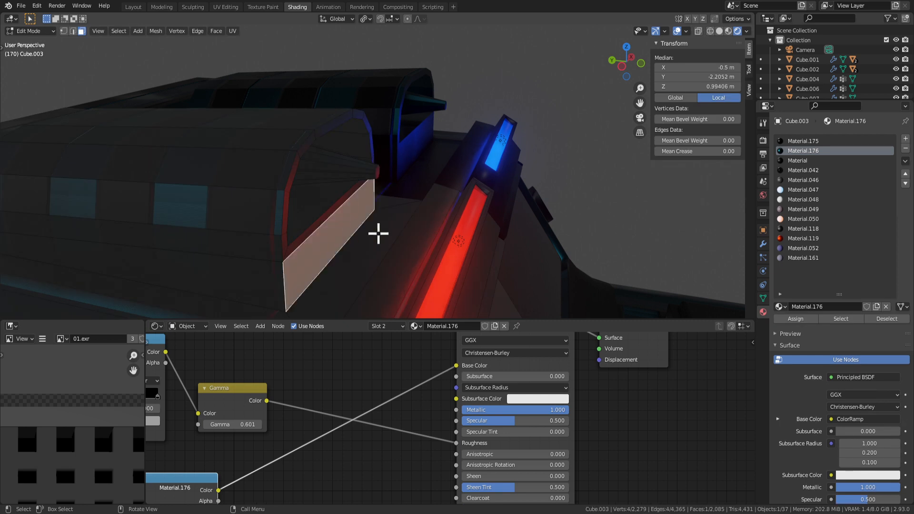
key(i)
click(514, 263)
key(e)
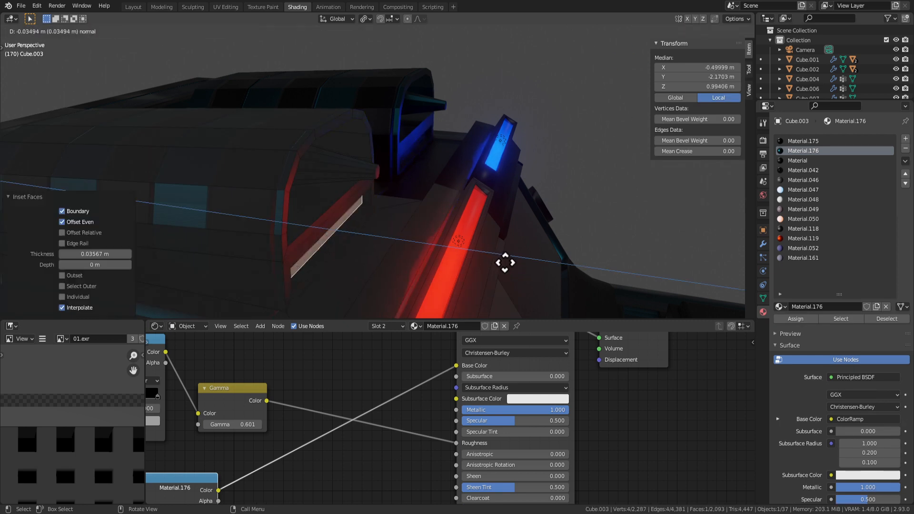
click(547, 270)
Return to Object Mode with nothing selected and view the car's side.
key(g)
key(z)
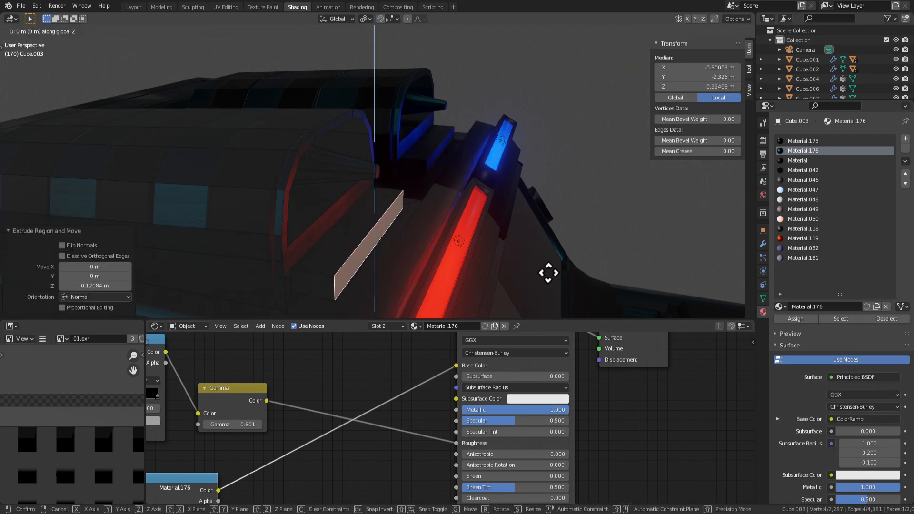
key(Escape)
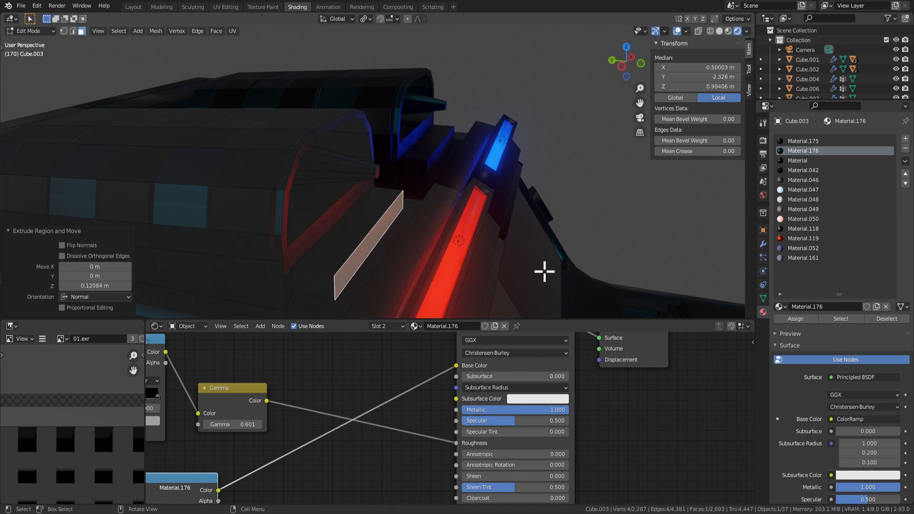
key(Tab)
key(alt+a)
scroll(496, 233, down, 5)
middle_drag(496, 233, 266, 180)
scroll(428, 237, down, 3)
scroll(435, 159, up, 4)
scroll(462, 150, down, 4)
Delete the front fender panel face beside the wheel arch.
key(Tab)
click(392, 240)
click(286, 183)
middle_drag(390, 184, 383, 203)
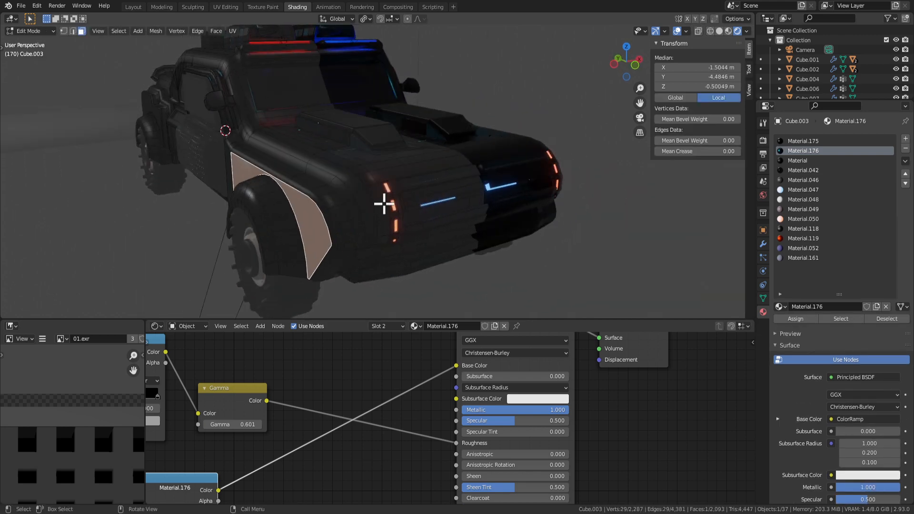
shift+middle_drag(296, 250, 431, 176)
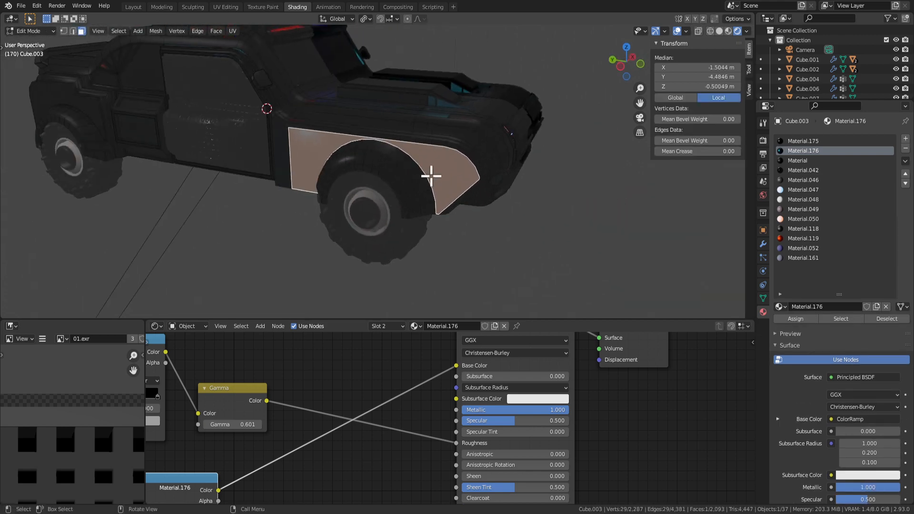
scroll(432, 175, up, 2)
scroll(473, 164, down, 3)
scroll(469, 159, up, 3)
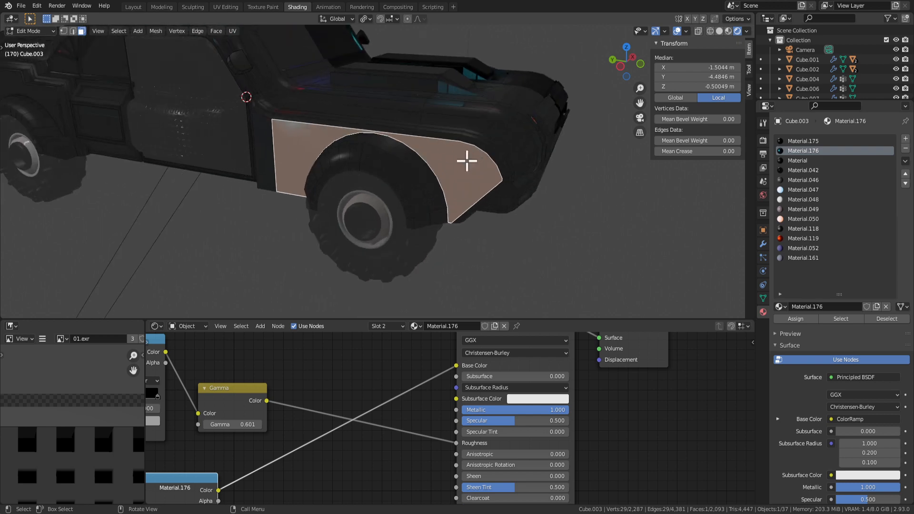
key(x)
click(436, 126)
In vertex select mode, select the bottom vertices of the fender opening.
scroll(457, 159, up, 2)
middle_drag(461, 165, 425, 158)
key(1)
middle_drag(499, 250, 536, 247)
click(510, 258)
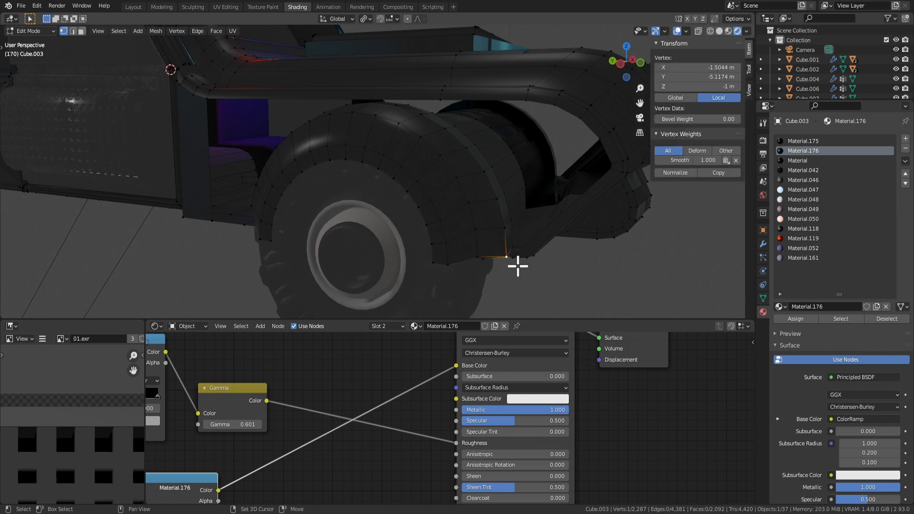
shift+click(514, 259)
middle_drag(577, 174, 589, 170)
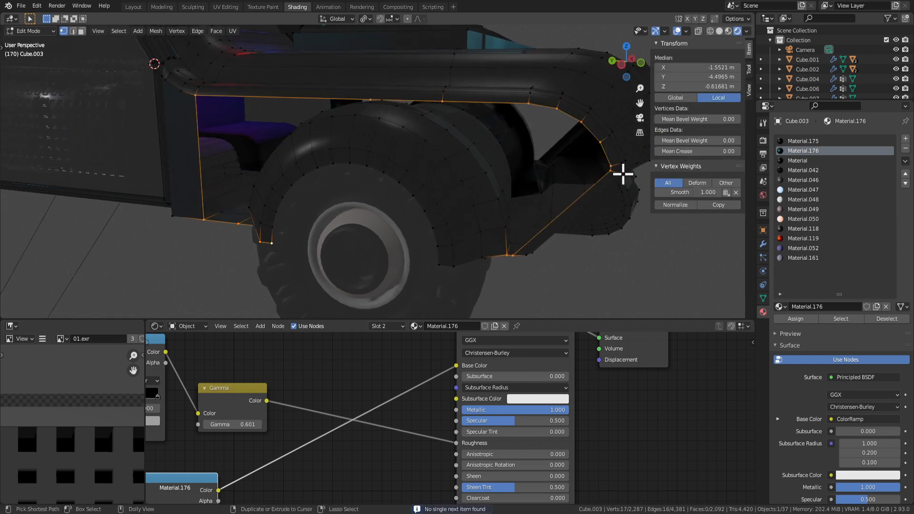
middle_drag(455, 191, 389, 214)
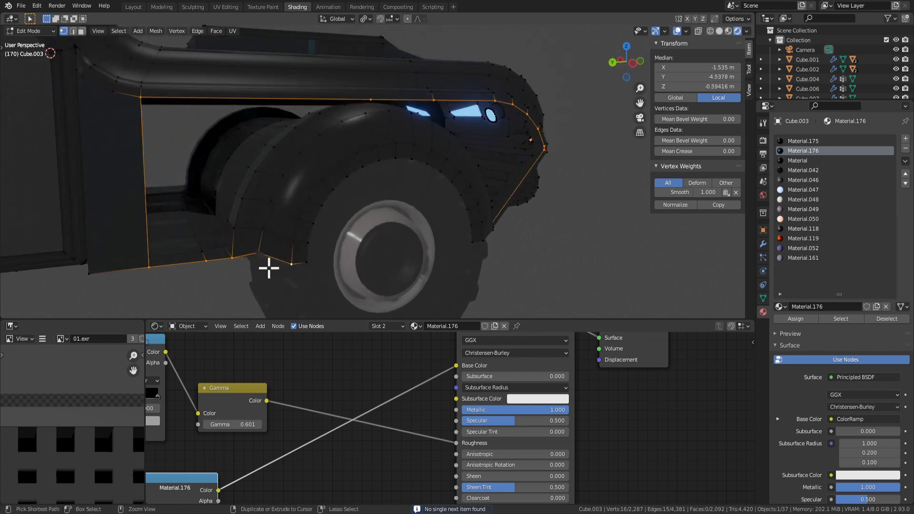
middle_drag(240, 257, 230, 276)
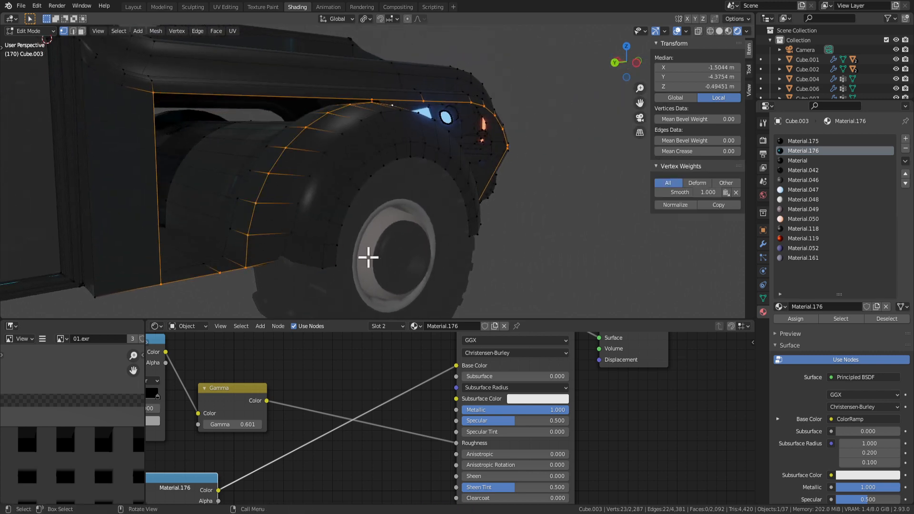
middle_drag(368, 257, 351, 235)
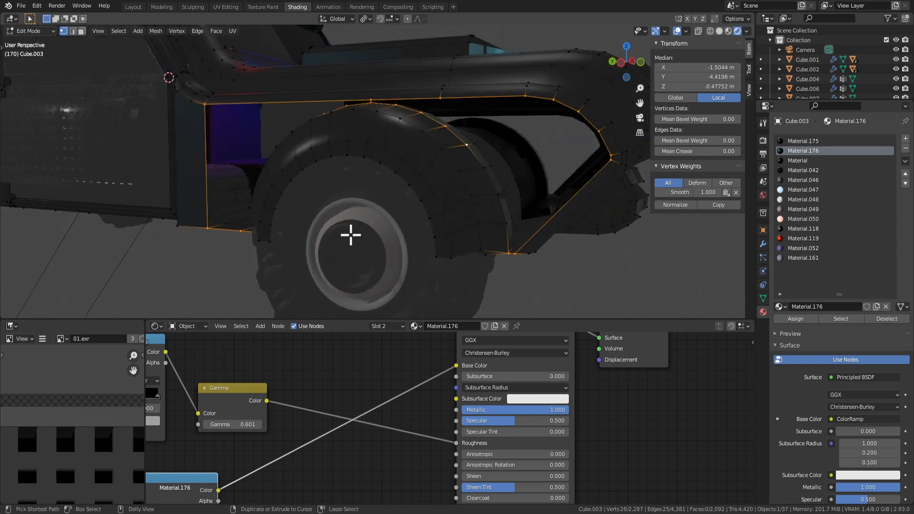
Fill the fender opening with new faces using Fill, then return to Object Mode.
key(F3)
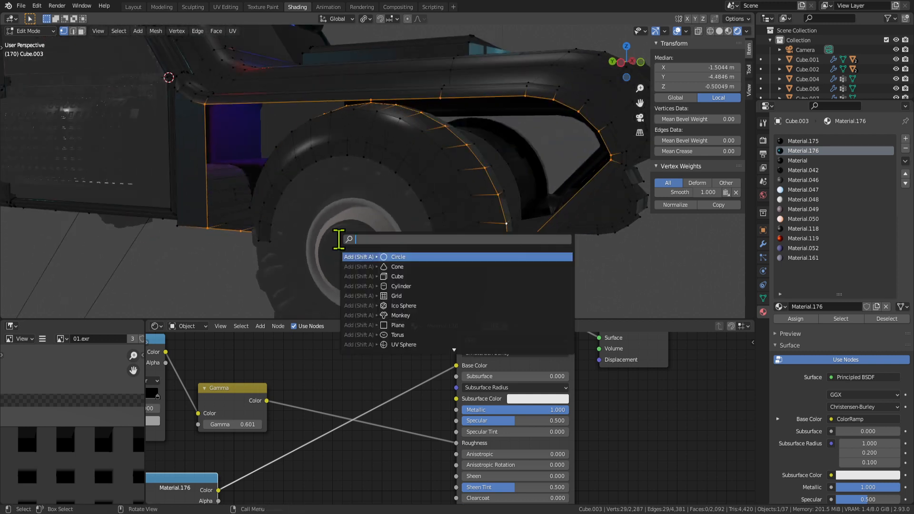
text(fill)
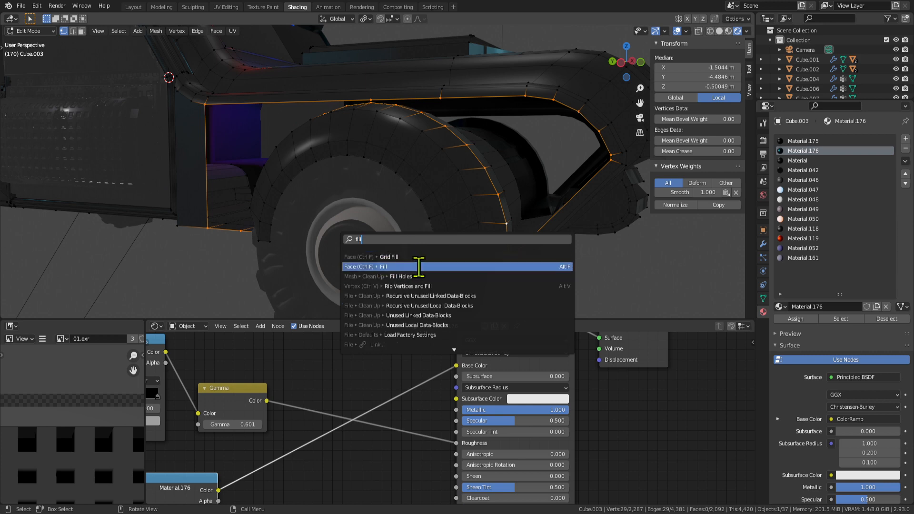
click(418, 267)
middle_drag(527, 199, 425, 190)
scroll(467, 218, down, 4)
key(Tab)
key(Tab)
key(Tab)
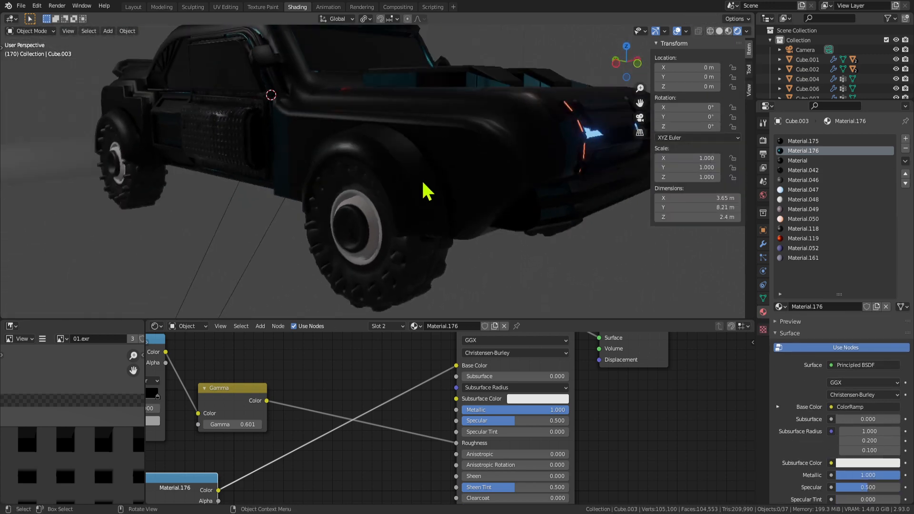
Switch to Material Preview shading and inspect the front wheel, side and hood.
click(728, 31)
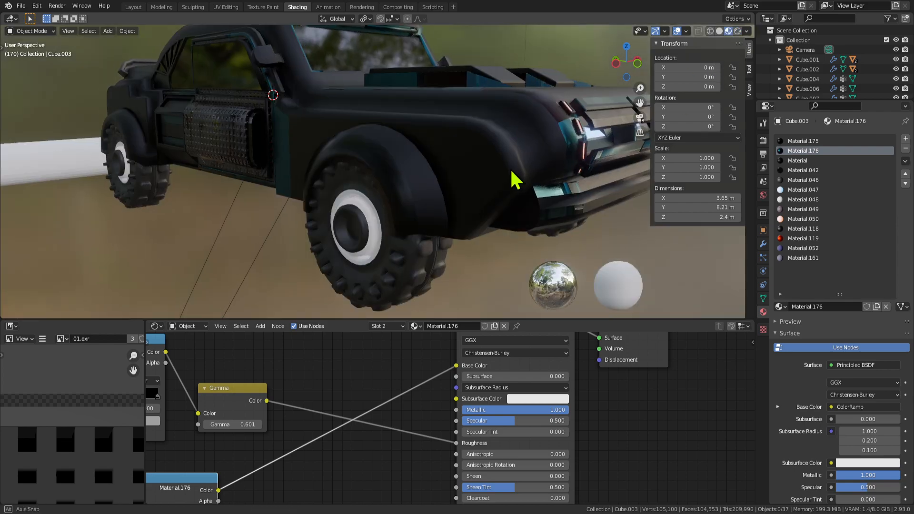
key(Tab)
mouse_move(512, 178)
middle_down()
mouse_move(490, 157)
mouse_move(477, 198)
mouse_move(562, 198)
mouse_move(592, 222)
mouse_move(493, 161)
mouse_move(499, 226)
mouse_move(443, 178)
mouse_move(414, 197)
mouse_move(418, 212)
mouse_move(431, 195)
middle_up()
key(Tab)
key(Tab)
key(Tab)
scroll(430, 195, down, 6)
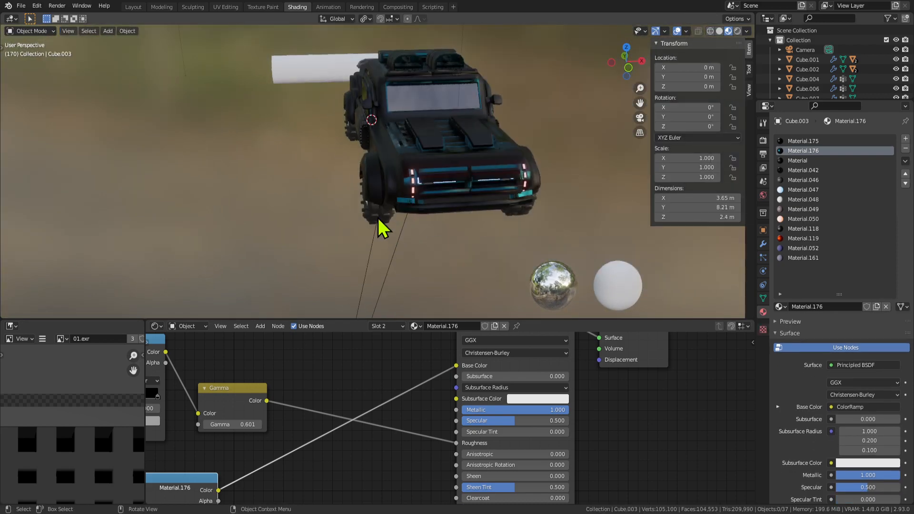
middle_drag(381, 222, 469, 205)
scroll(470, 204, up, 4)
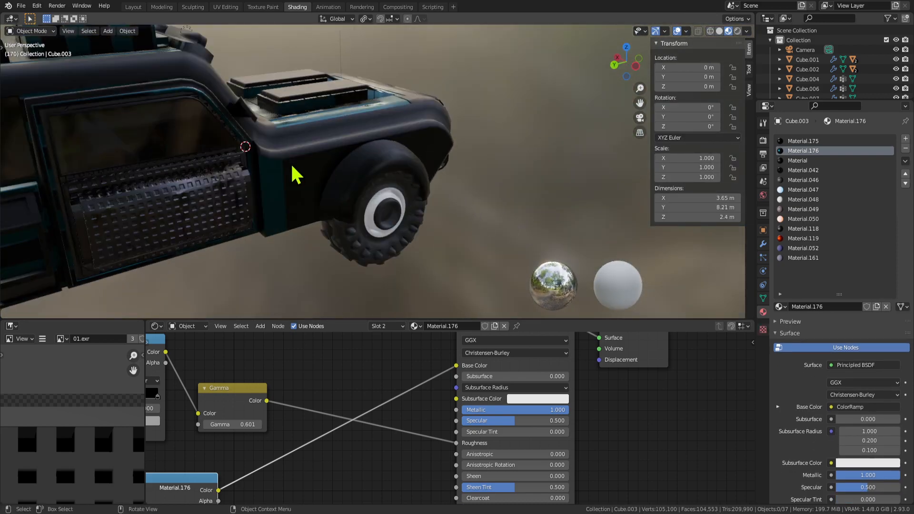
middle_drag(292, 166, 392, 167)
Select the roof cylinder's end face, move it along Y and enlarge it.
key(Tab)
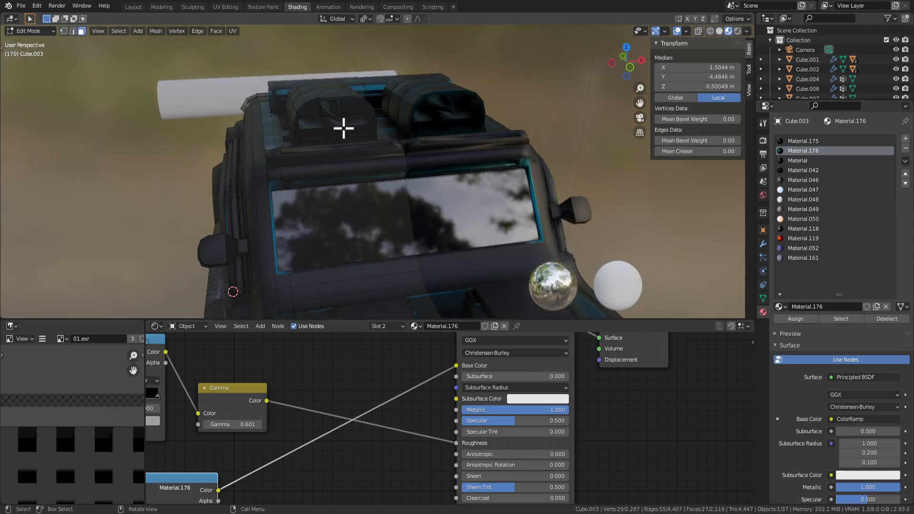
middle_drag(343, 128, 401, 126)
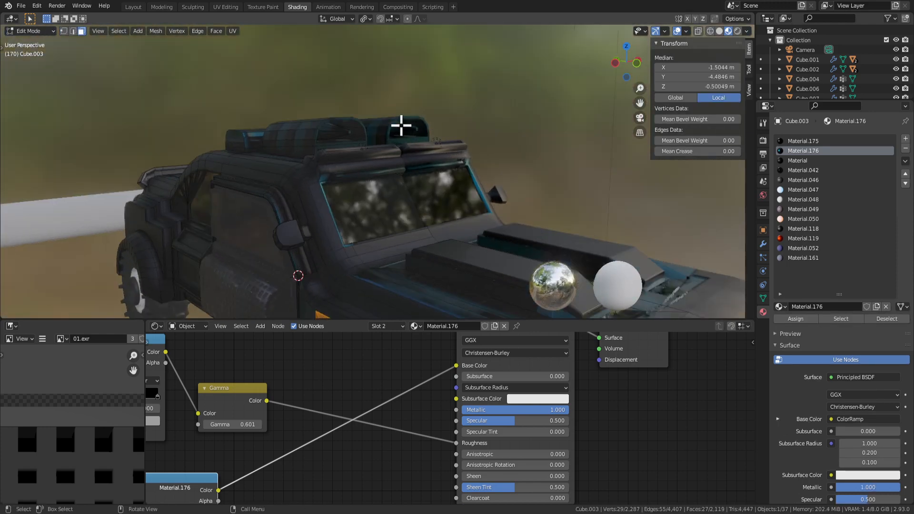
scroll(337, 109, up, 3)
click(325, 96)
key(KP_Decimal)
scroll(401, 198, down, 5)
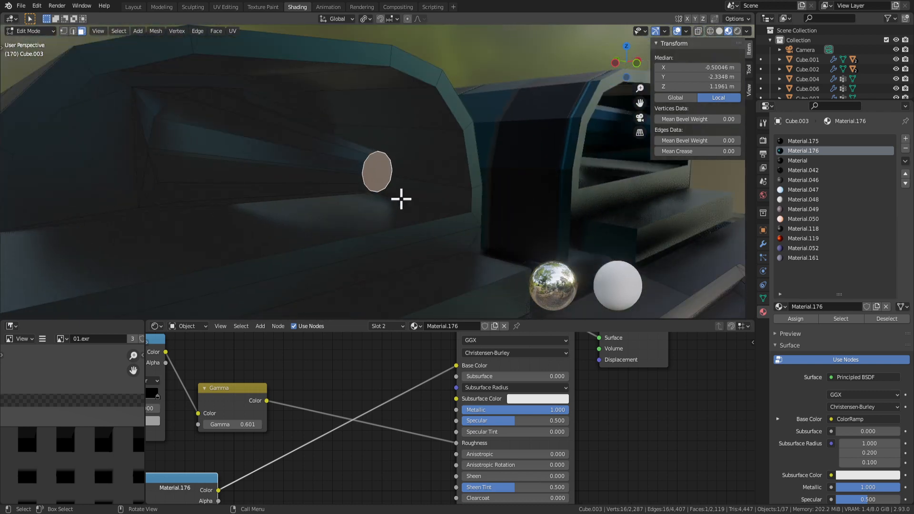
key(g)
key(y)
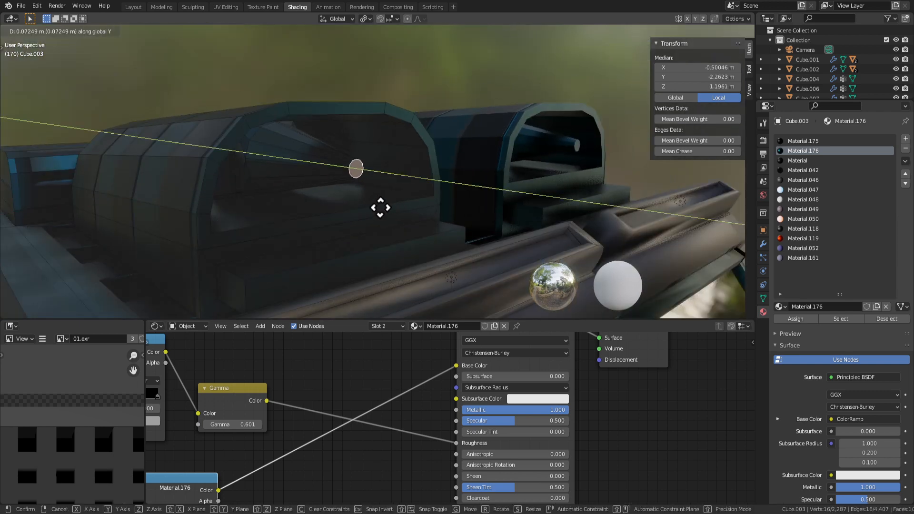
click(355, 198)
key(s)
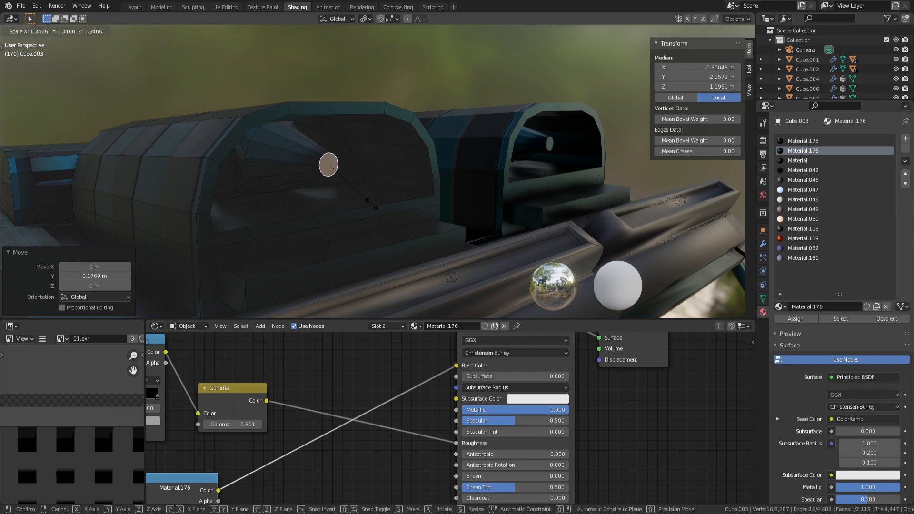
click(412, 223)
Extrude and shrink the end face, then shade the barrel faces smooth.
key(e)
click(466, 236)
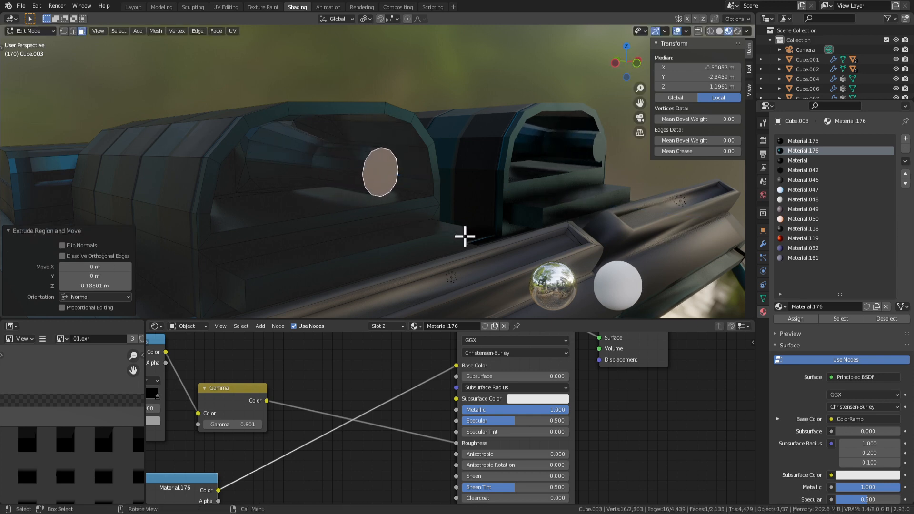
key(s)
click(419, 204)
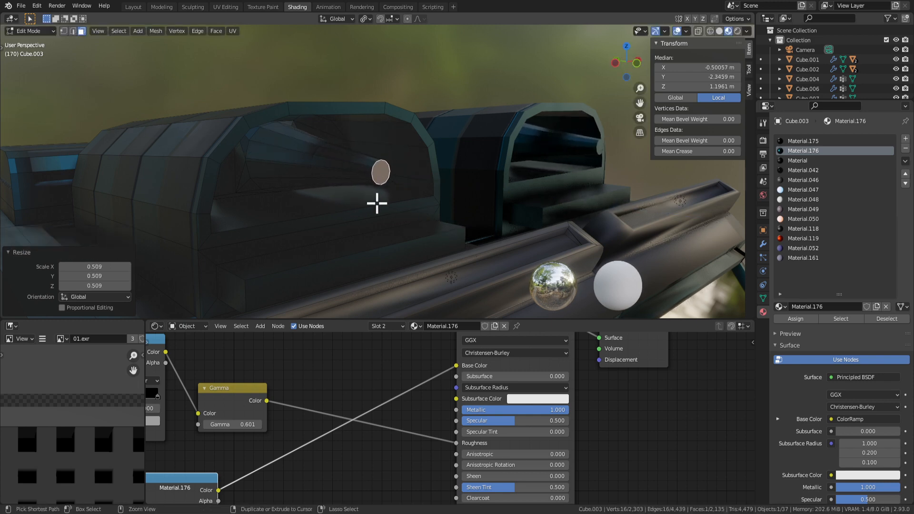
key(ctrl+KP_Add)
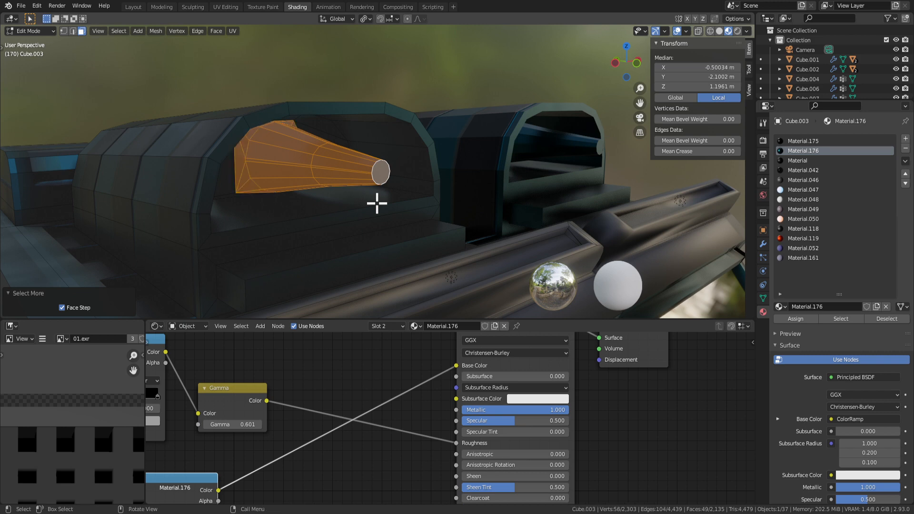
right_click(388, 190)
click(384, 304)
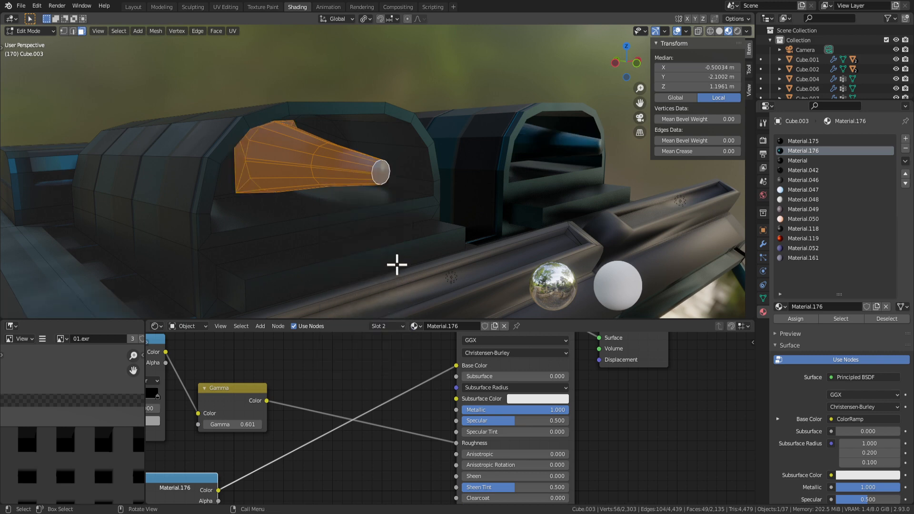
Extrude the barrel end into a cone tip scaled to 0.267 and pick Material.119.
key(Tab)
key(Tab)
click(386, 172)
key(e)
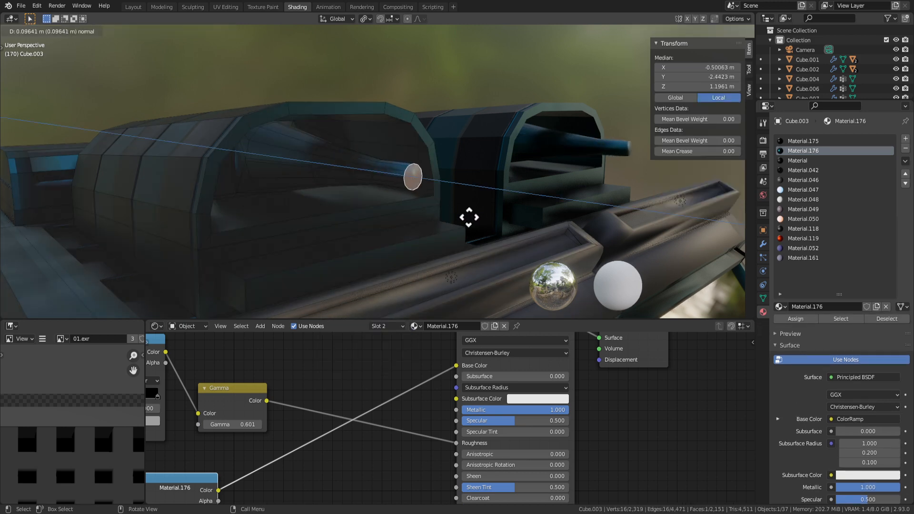
click(469, 217)
key(s)
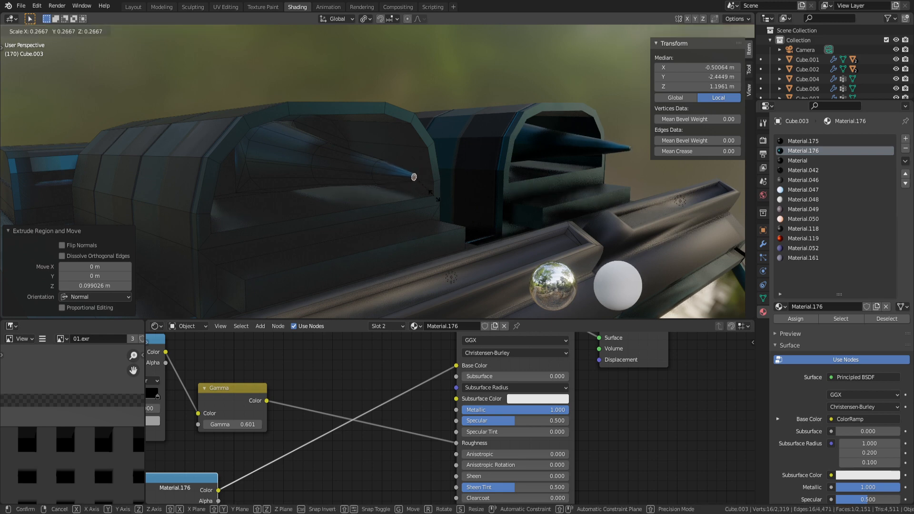
click(434, 195)
click(819, 239)
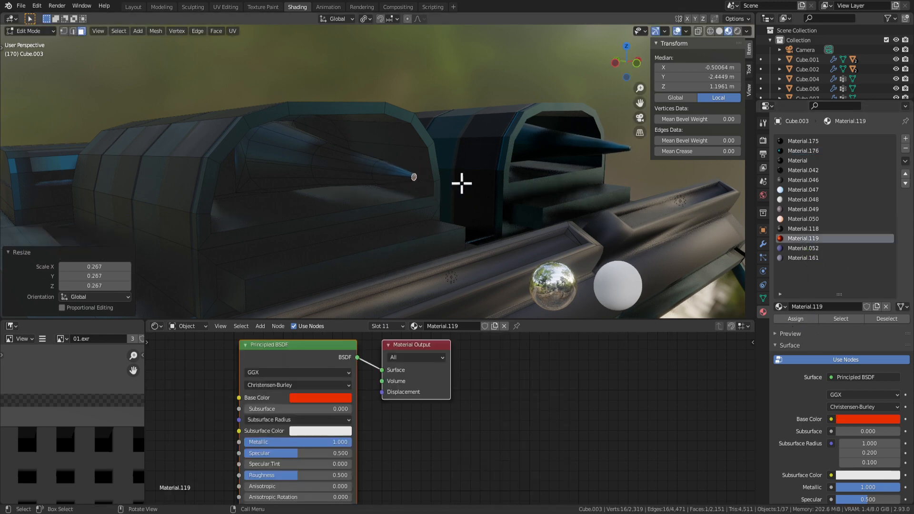
Assign red Material.119 to both cone tips and check them in Object Mode.
click(793, 318)
middle_drag(633, 248, 446, 201)
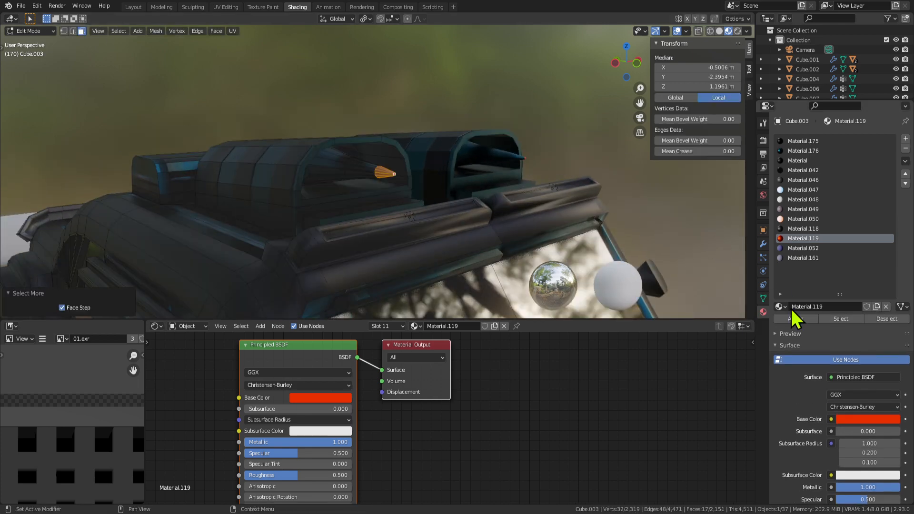
click(802, 319)
scroll(485, 205, down, 6)
middle_drag(485, 228, 493, 254)
scroll(487, 198, up, 4)
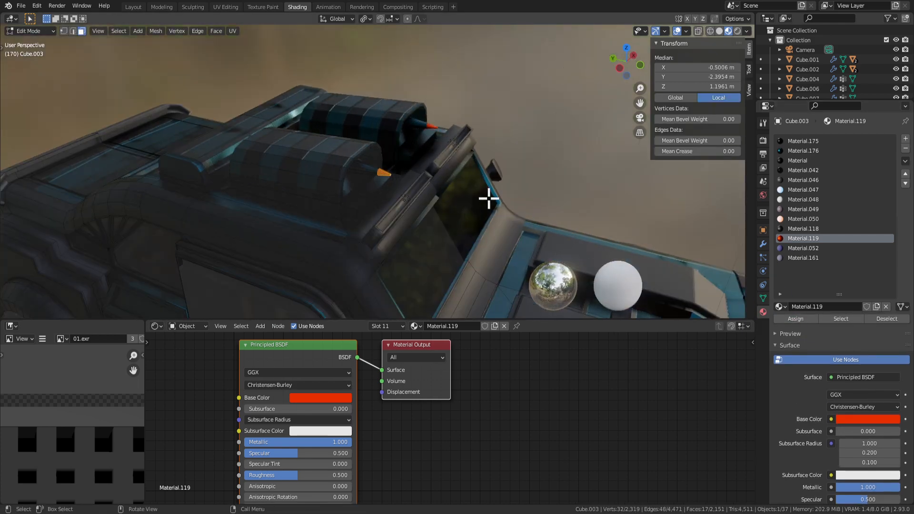
key(alt+a)
key(Tab)
scroll(476, 232, down, 4)
middle_drag(441, 236, 464, 238)
scroll(400, 173, up, 4)
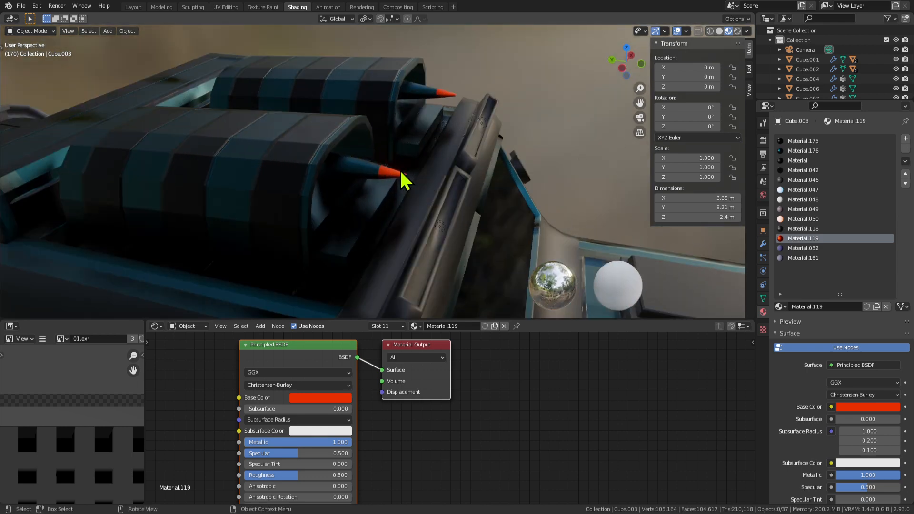
Scale the cone 0.407 along Y, then enlarge it uniformly by 1.803.
key(Tab)
middle_drag(263, 190, 465, 206)
key(Tab)
key(Tab)
click(392, 182)
key(s)
key(y)
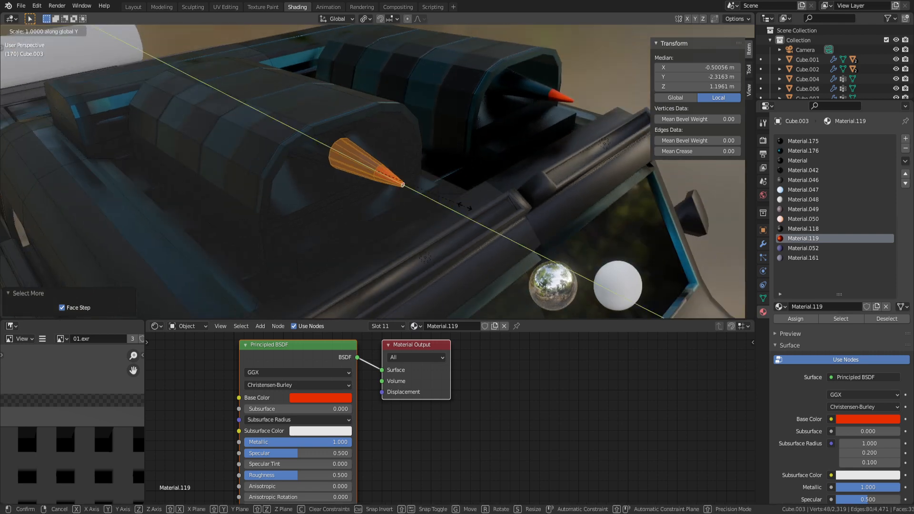
click(418, 185)
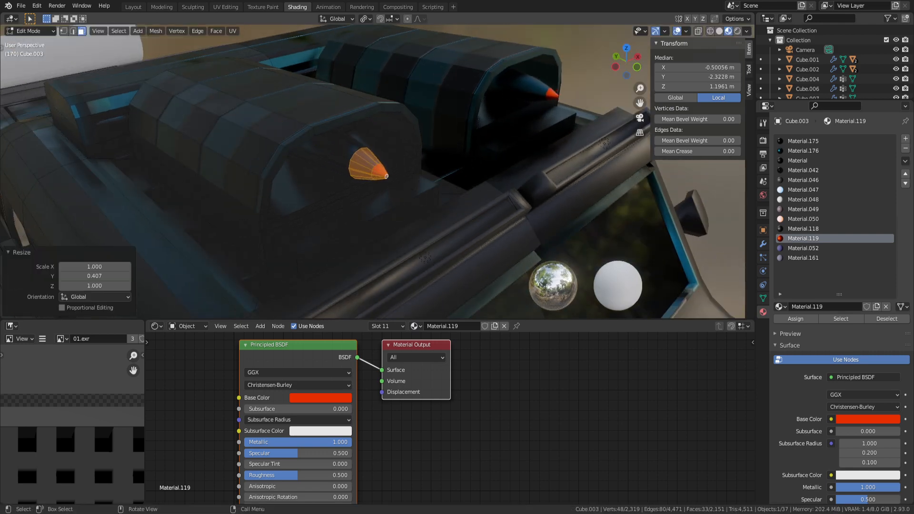
key(s)
click(454, 219)
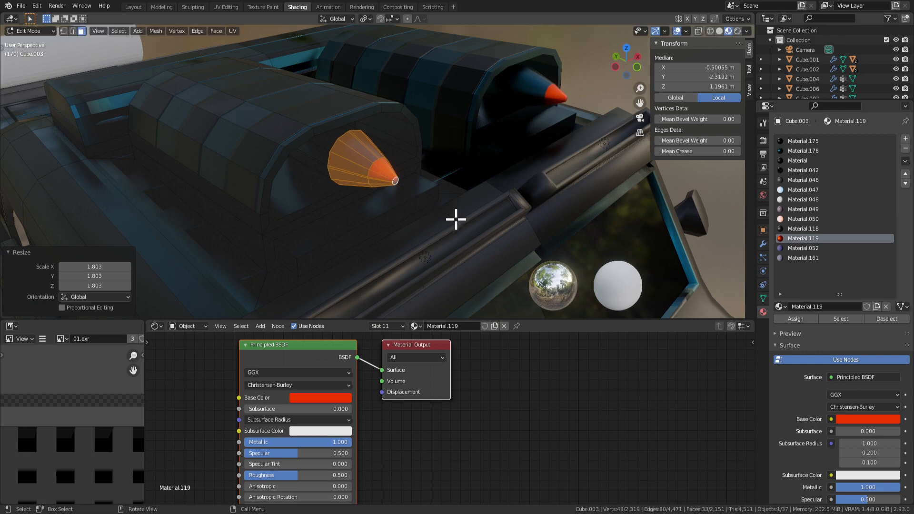
Shorten the cone further along Y and review the whole car in Object Mode.
key(Tab)
scroll(464, 219, down, 9)
middle_drag(391, 283, 401, 228)
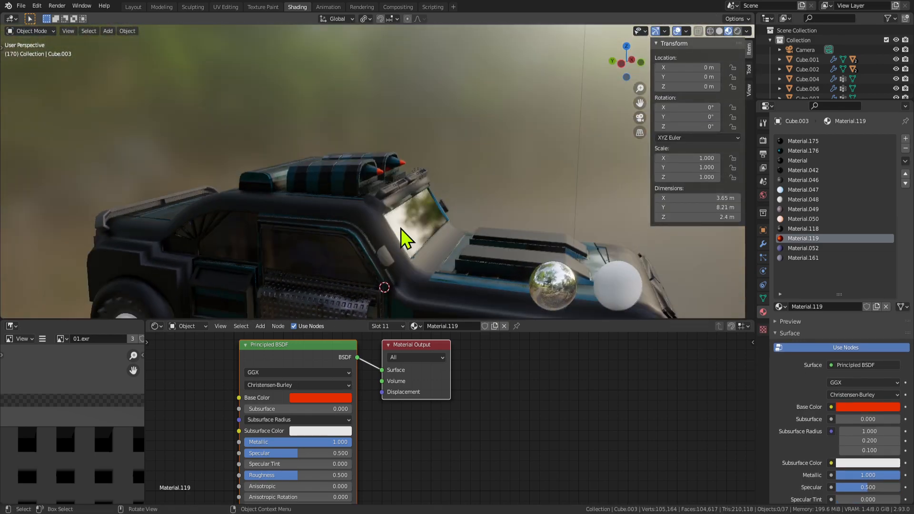
scroll(425, 208, up, 6)
key(Tab)
key(y)
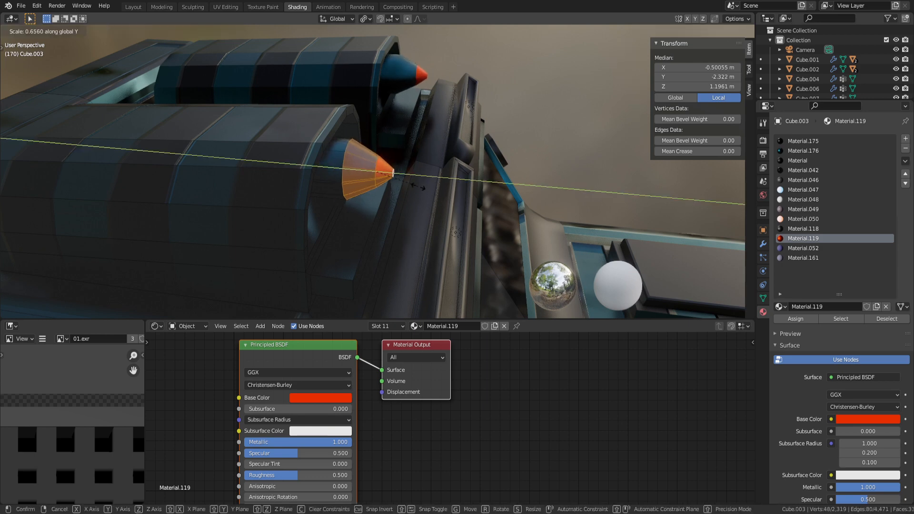
click(418, 188)
key(Tab)
scroll(418, 229, down, 7)
middle_drag(429, 231, 498, 206)
Save the project as Car Selina5.blend.
scroll(419, 209, down, 5)
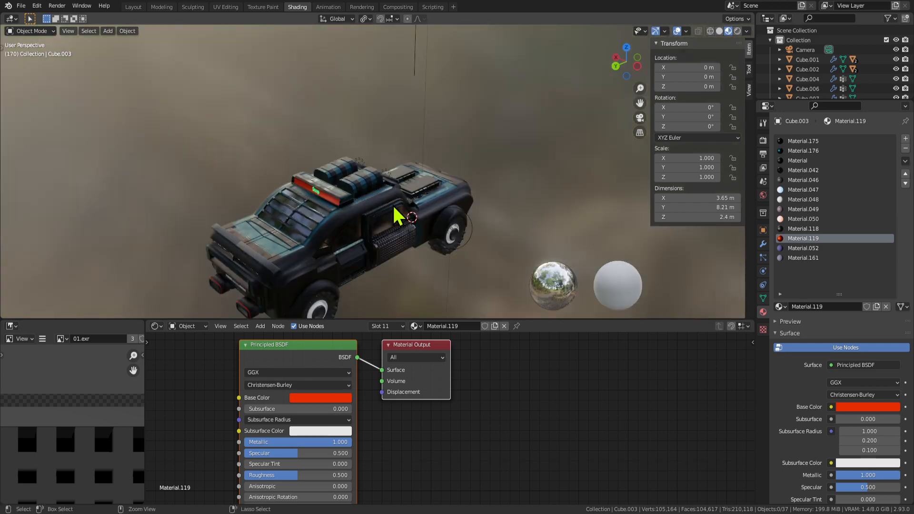
key(ctrl+s)
scroll(422, 204, up, 5)
Inspect the roof lights from the rear and front, then enter Edit Mode.
middle_drag(422, 204, 458, 179)
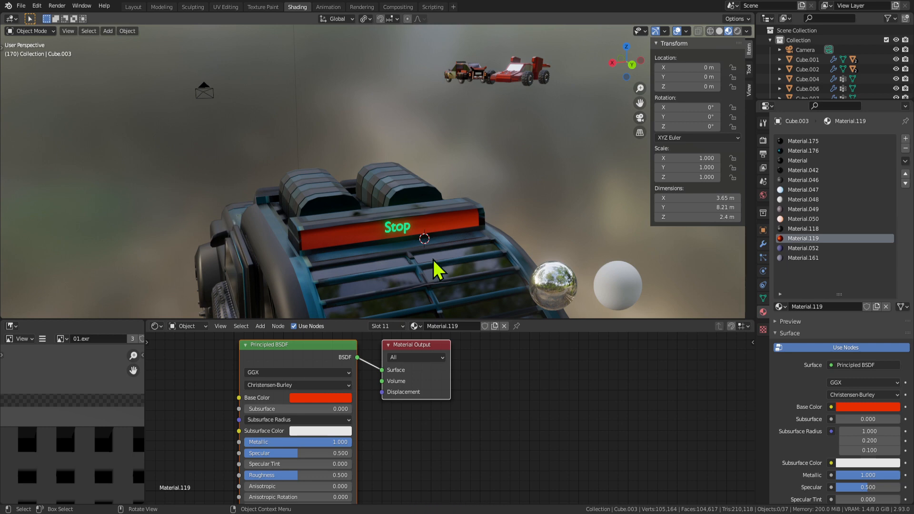
scroll(433, 257, down, 5)
middle_drag(430, 247, 405, 228)
scroll(513, 239, down, 3)
scroll(476, 226, up, 4)
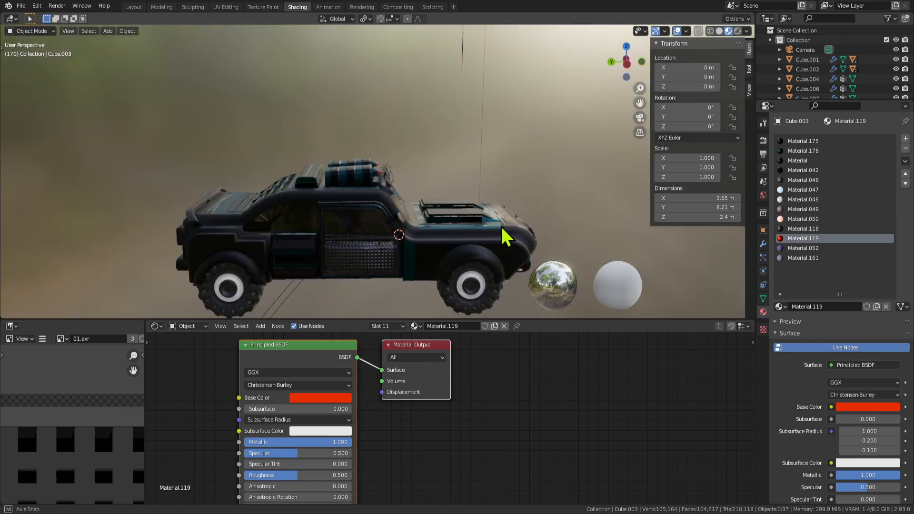
key(Tab)
middle_drag(501, 224, 350, 204)
key(Tab)
key(Tab)
Select several faces of the rear spoiler and the face beneath it.
click(193, 244)
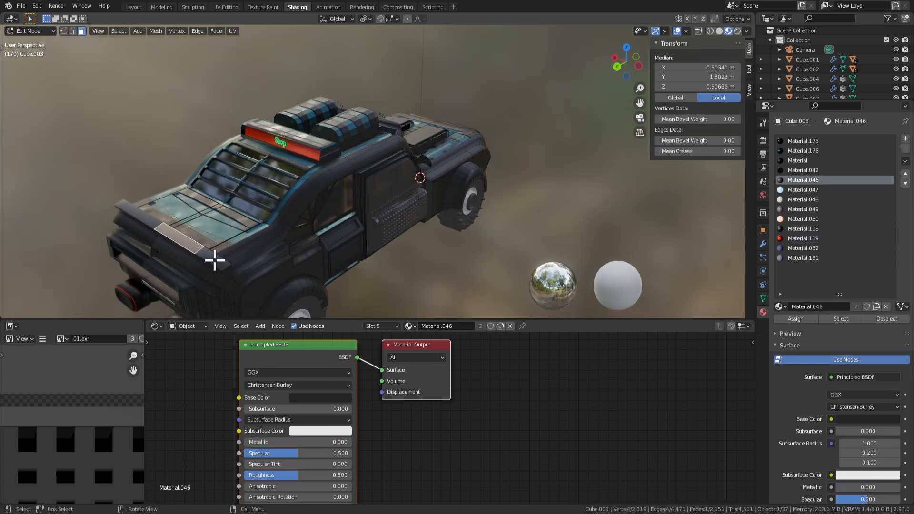
middle_drag(216, 263, 614, 232)
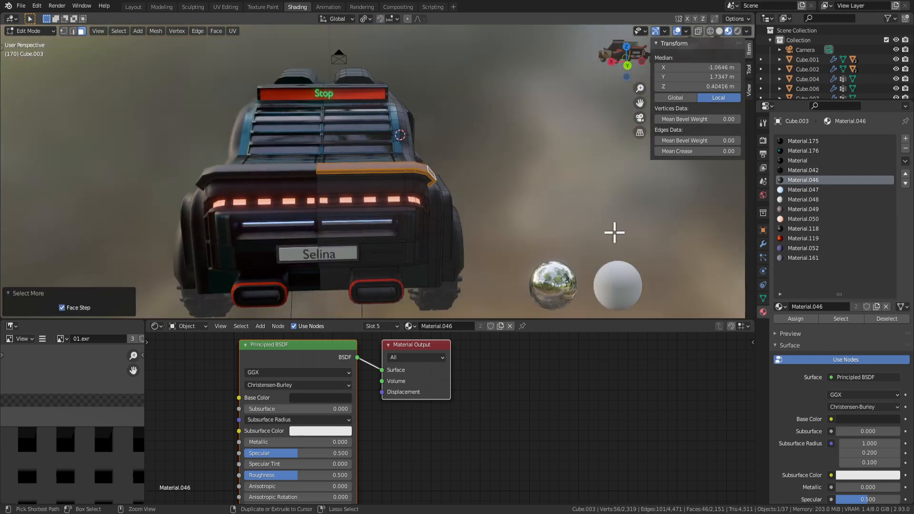
middle_drag(672, 254, 410, 212)
scroll(508, 235, up, 3)
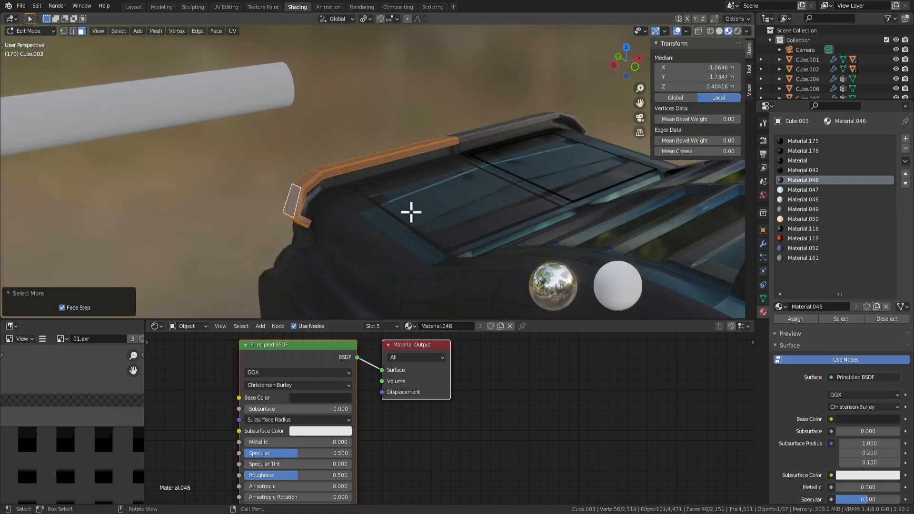
scroll(321, 194, up, 3)
middle_drag(321, 194, 229, 207)
shift+click(243, 179)
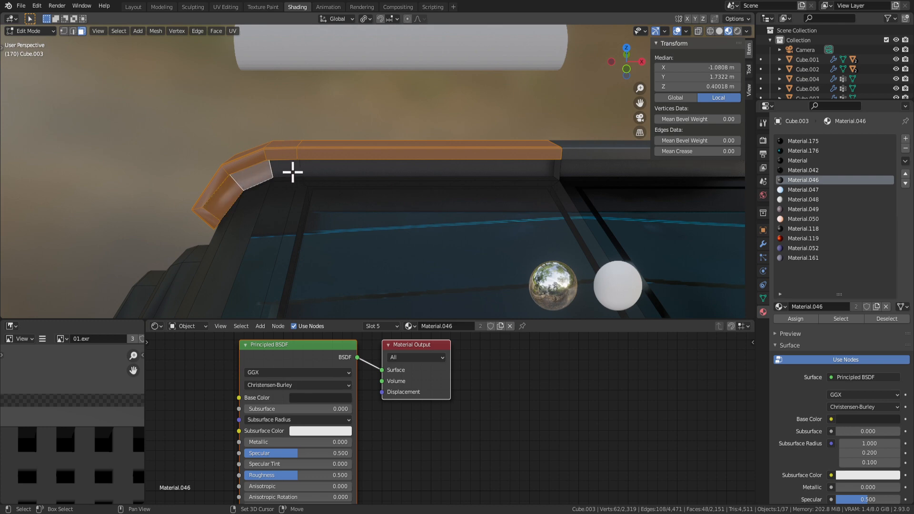
shift+click(321, 164)
middle_drag(510, 184, 465, 261)
shift+click(544, 198)
middle_drag(513, 237, 390, 276)
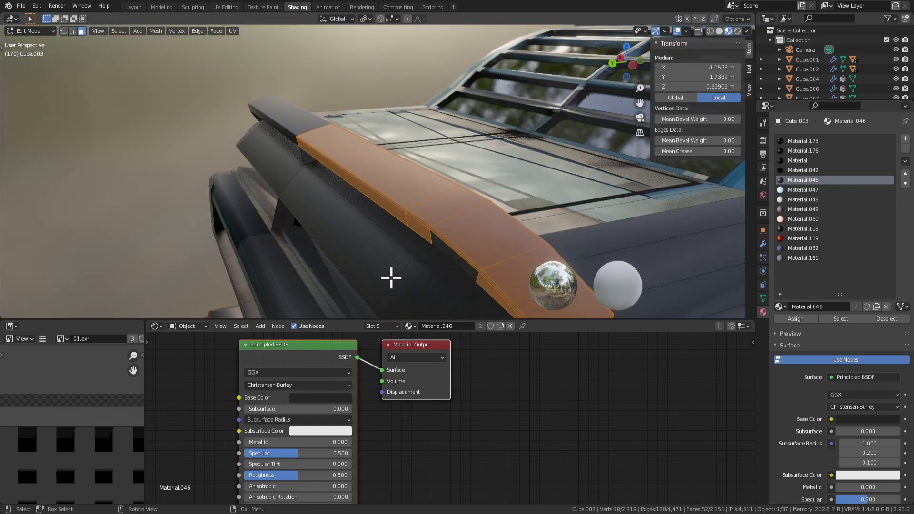
middle_drag(445, 208, 476, 220)
Maximize the 3D view to fill the window and add the long face under the spoiler.
key(Tab)
key(ctrl+alt+space)
middle_drag(522, 295, 499, 221)
middle_drag(338, 299, 343, 301)
key(Tab)
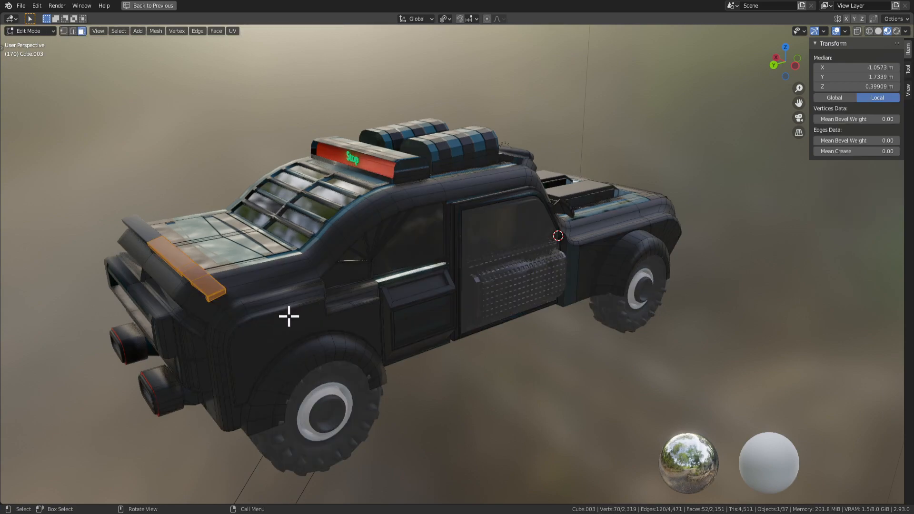
middle_drag(289, 316, 469, 213)
scroll(509, 245, up, 3)
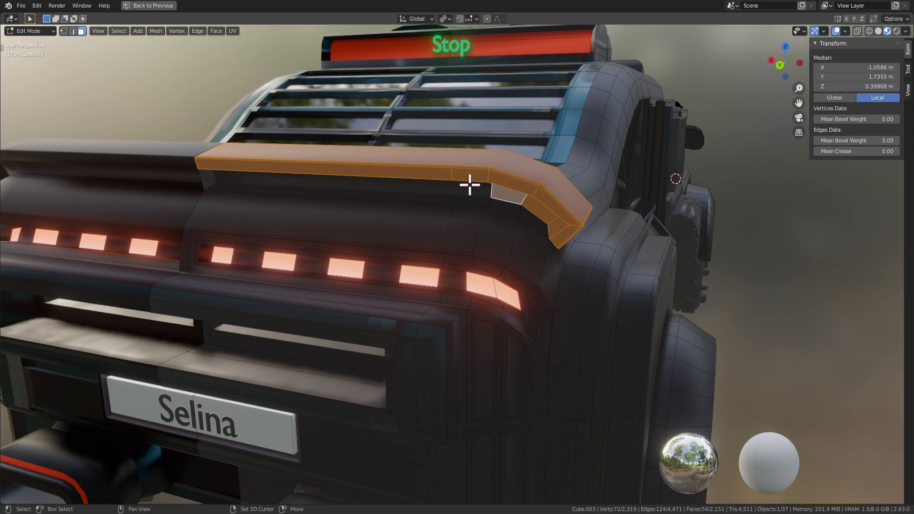
shift+click(420, 190)
middle_drag(305, 196, 221, 230)
scroll(221, 230, down, 5)
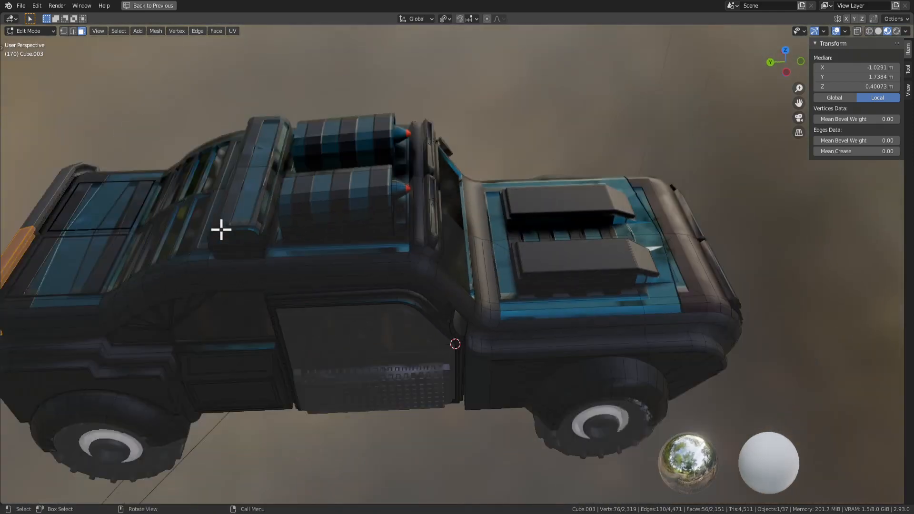
middle_drag(299, 256, 182, 217)
Delete the spoiler's small end face and return to Object Mode.
key(KP_Decimal)
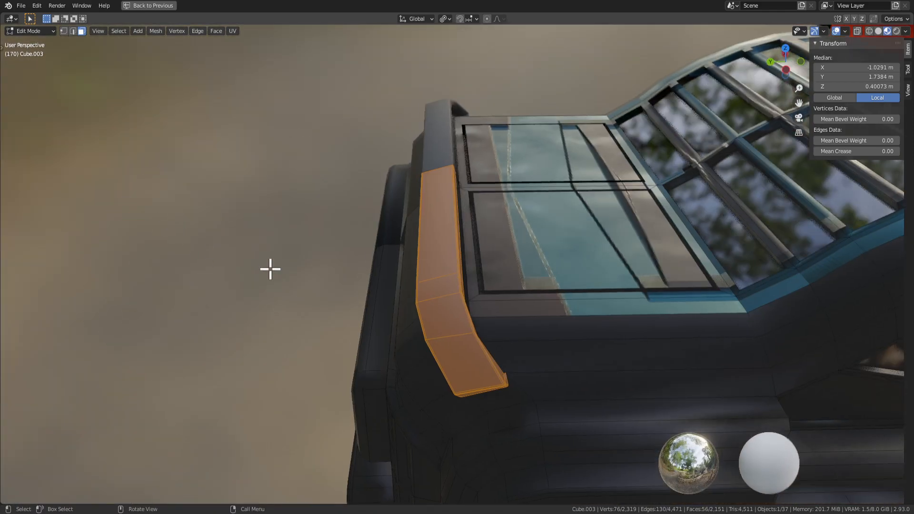
middle_drag(269, 267, 478, 225)
middle_drag(358, 256, 372, 264)
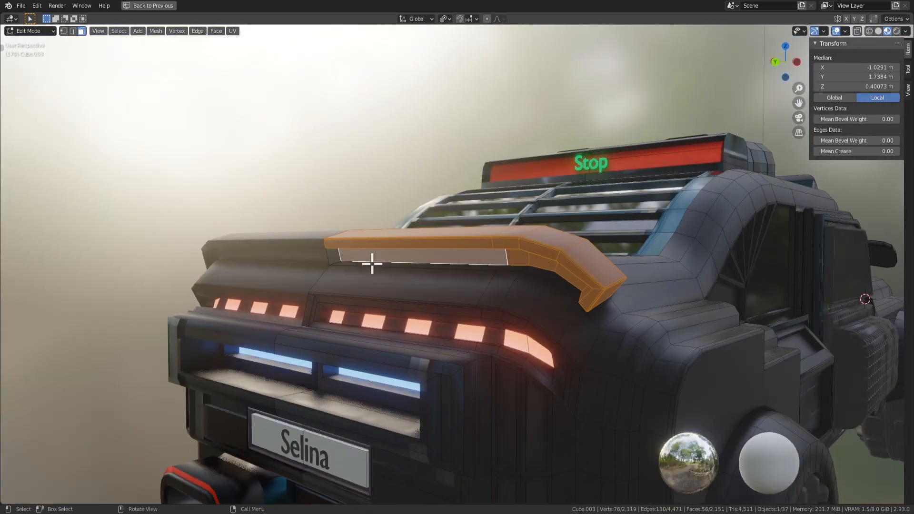
click(333, 257)
key(x)
click(332, 257)
key(Tab)
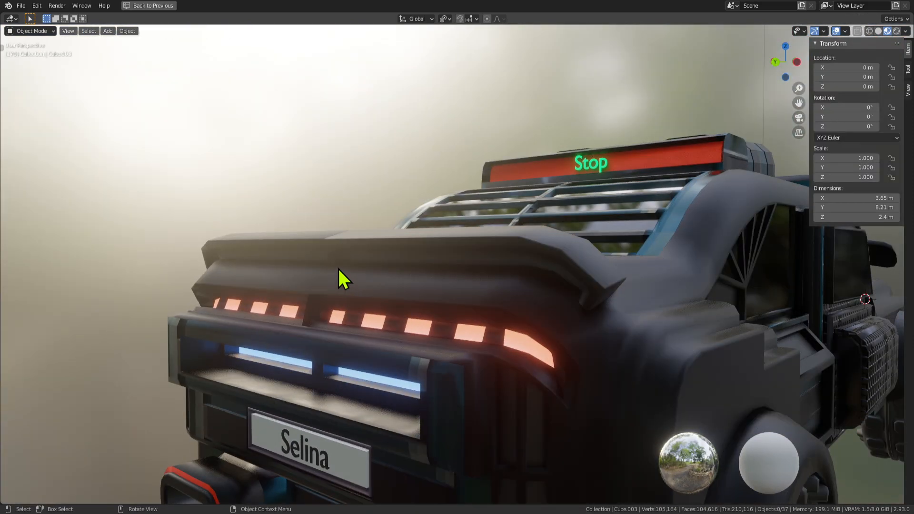
Delete the top face of the rear ledge in the car body mesh.
right_click(333, 257)
mouse_move(337, 261)
middle_down()
mouse_move(395, 292)
mouse_move(324, 270)
mouse_move(337, 279)
middle_up()
key(Tab)
scroll(337, 279, up, 2)
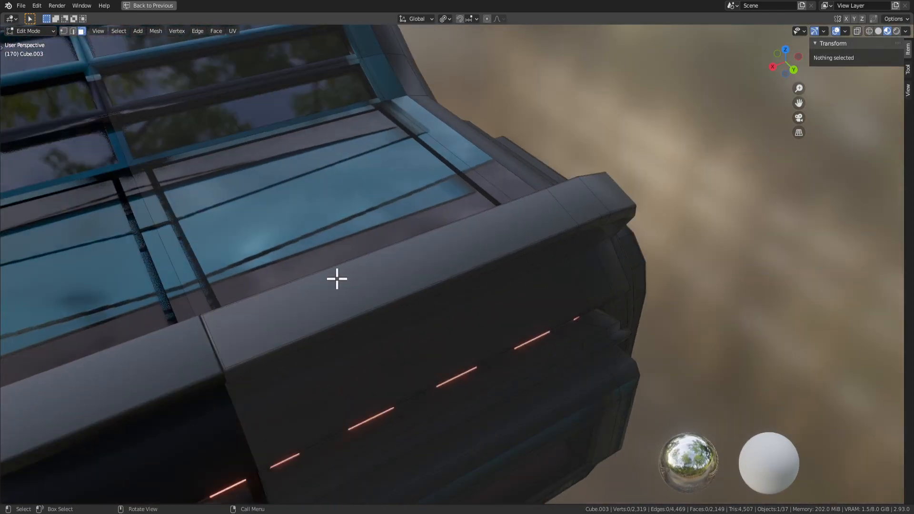
scroll(450, 242, down, 2)
click(433, 277)
scroll(433, 277, up, 4)
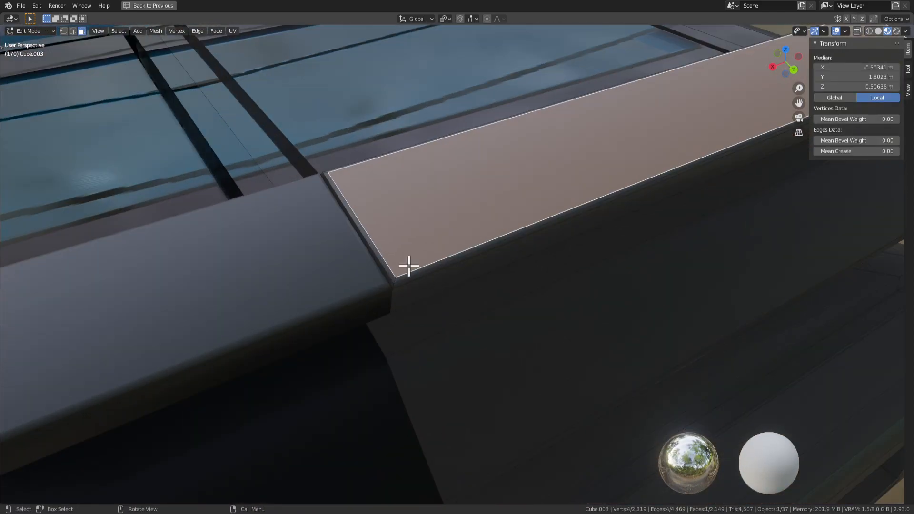
scroll(409, 266, down, 3)
middle_drag(373, 247, 373, 267)
key(x)
click(372, 260)
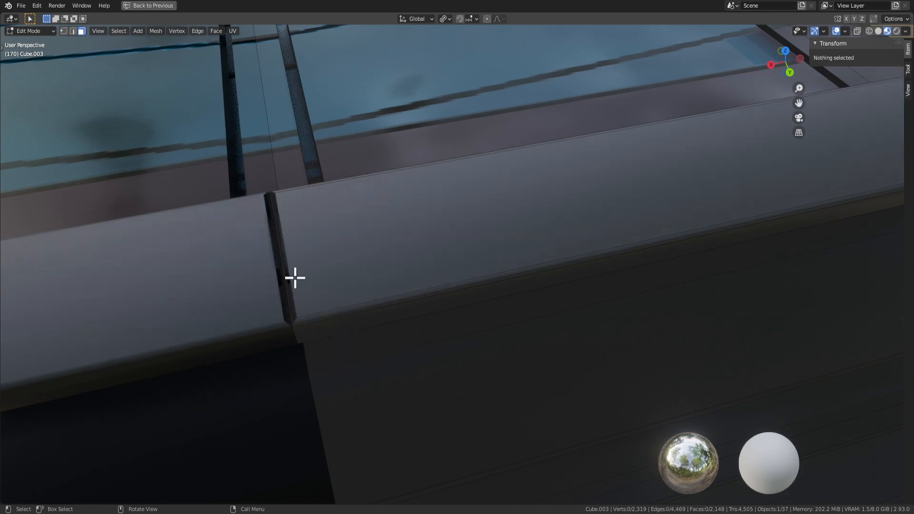
Restore the normal layout and centre the view on a ledge vertex at X 0 m.
middle_drag(295, 278, 339, 274)
key(2)
click(341, 267)
key(ctrl+space)
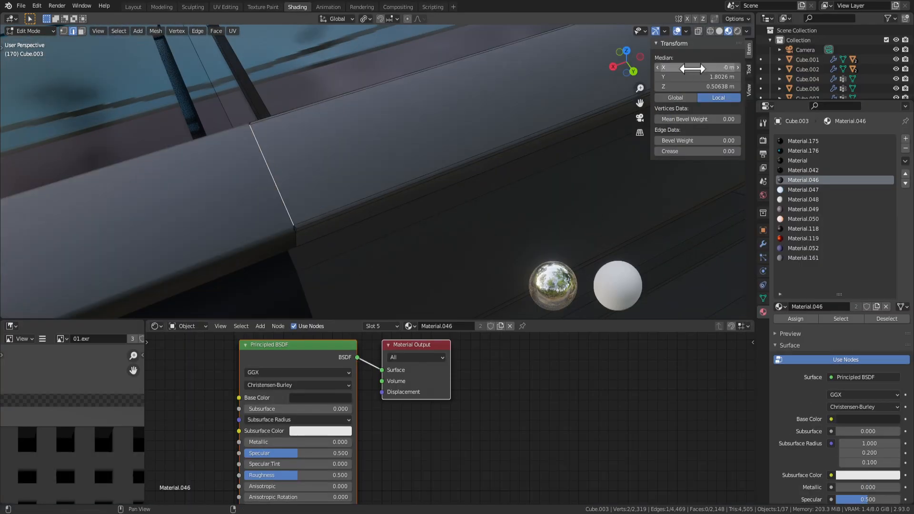
scroll(404, 252, up, 3)
click(204, 288)
key(KP_Decimal)
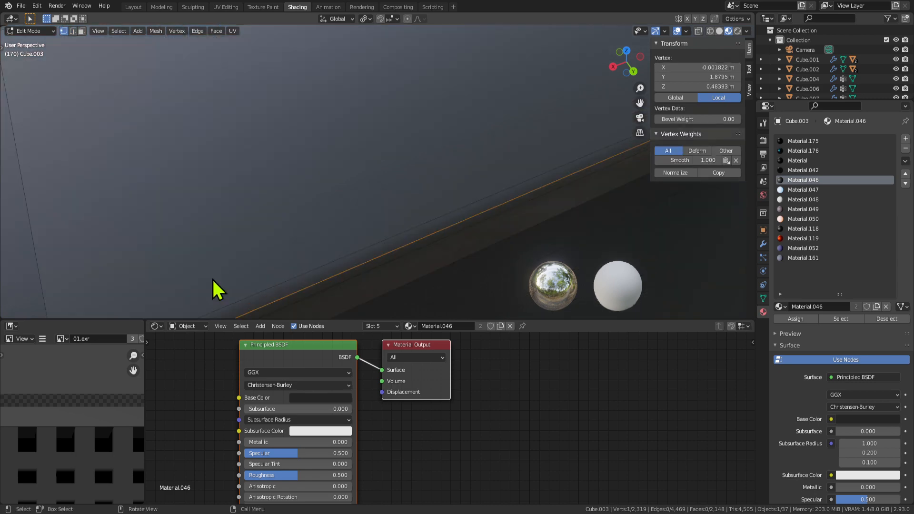
middle_drag(212, 278, 433, 221)
scroll(368, 248, down, 1)
middle_drag(370, 249, 262, 265)
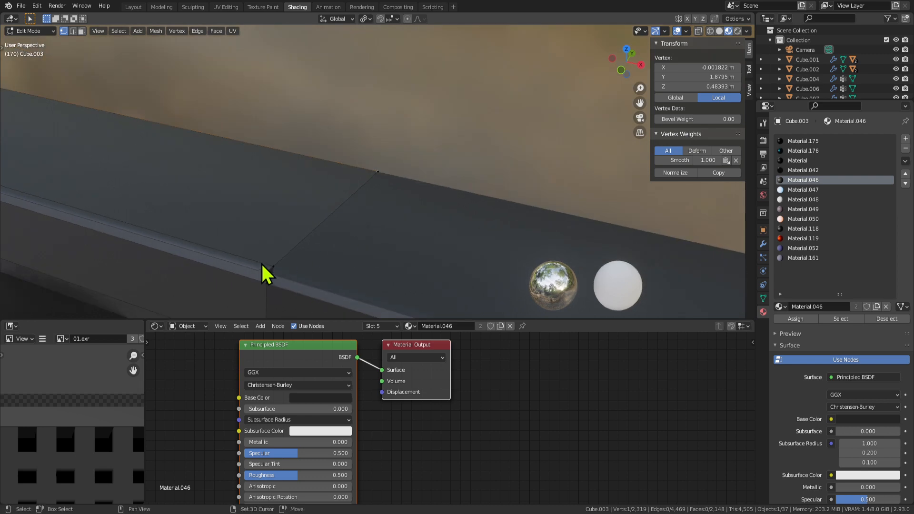
middle_drag(466, 259, 528, 200)
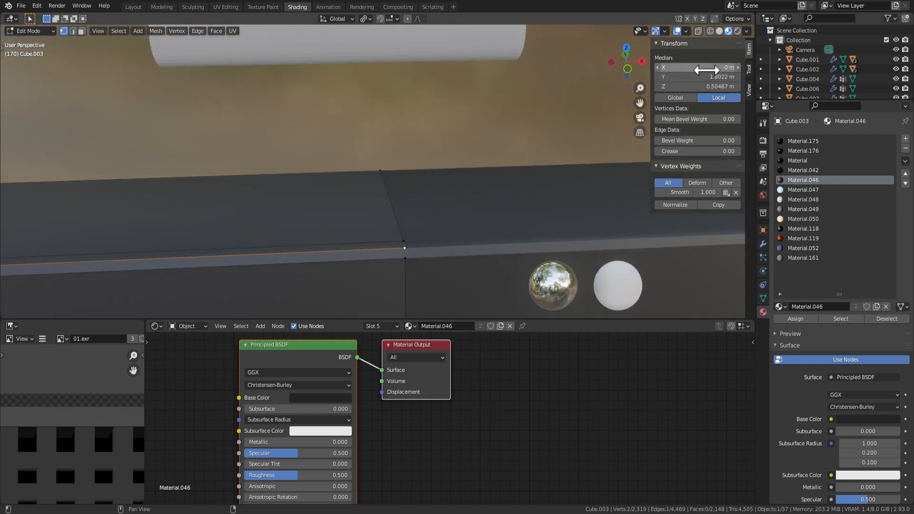
middle_drag(515, 290, 421, 205)
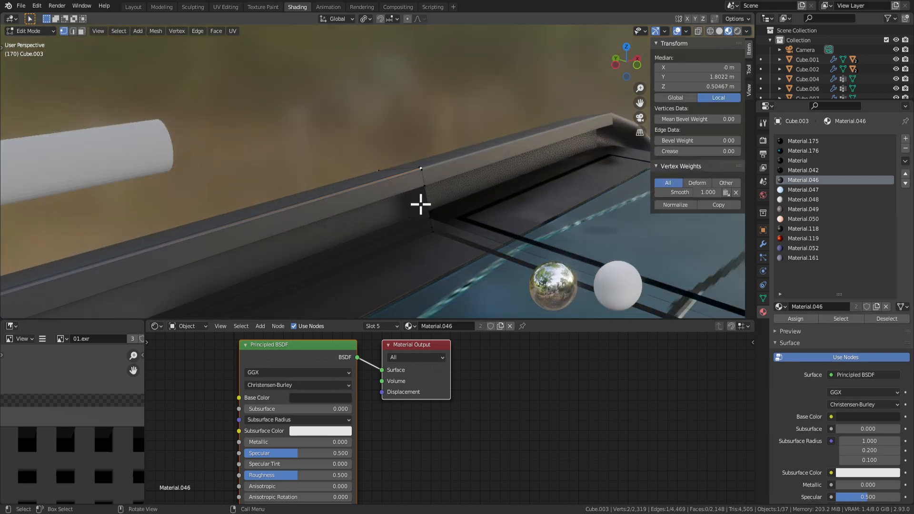
Delete another ledge face in face select mode and return to Object Mode.
key(3)
click(421, 204)
key(x)
key(Escape)
key(x)
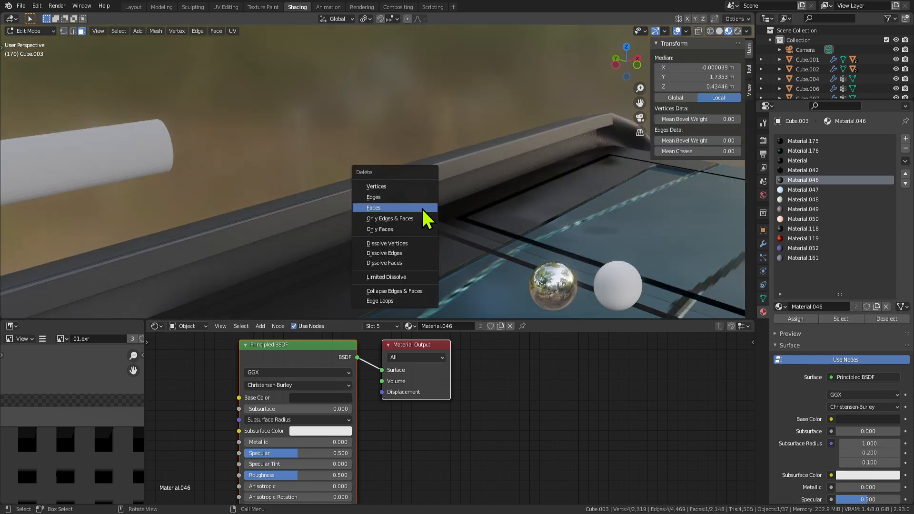
click(422, 210)
key(Tab)
middle_drag(451, 241, 222, 155)
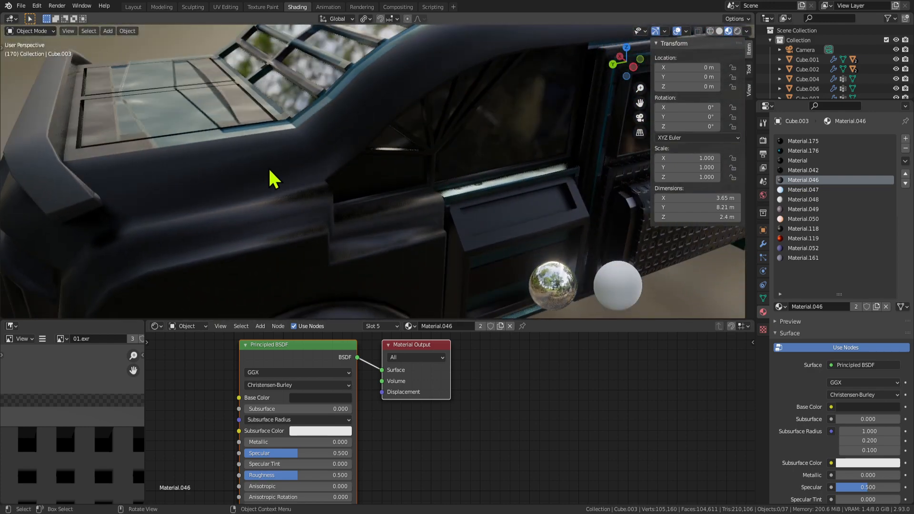
UV-unwrap the rear roof panel face with Unwrap, then return to Object Mode.
middle_drag(272, 178, 230, 163)
key(Tab)
click(162, 137)
middle_drag(161, 137, 251, 165)
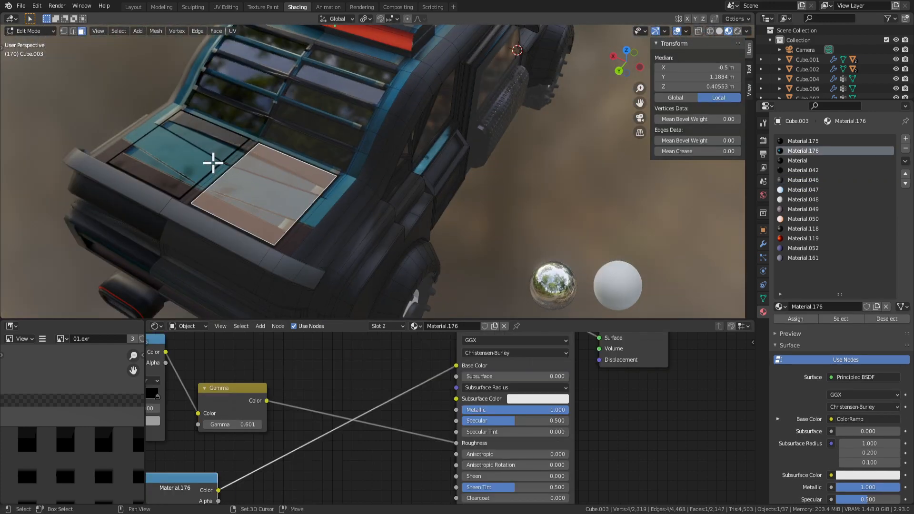
right_click(300, 189)
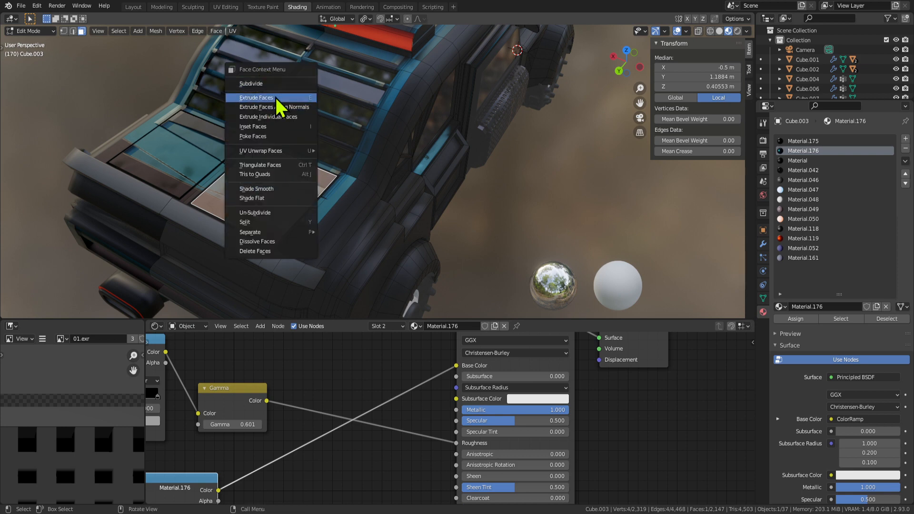
mouse_move(284, 151)
click(378, 149)
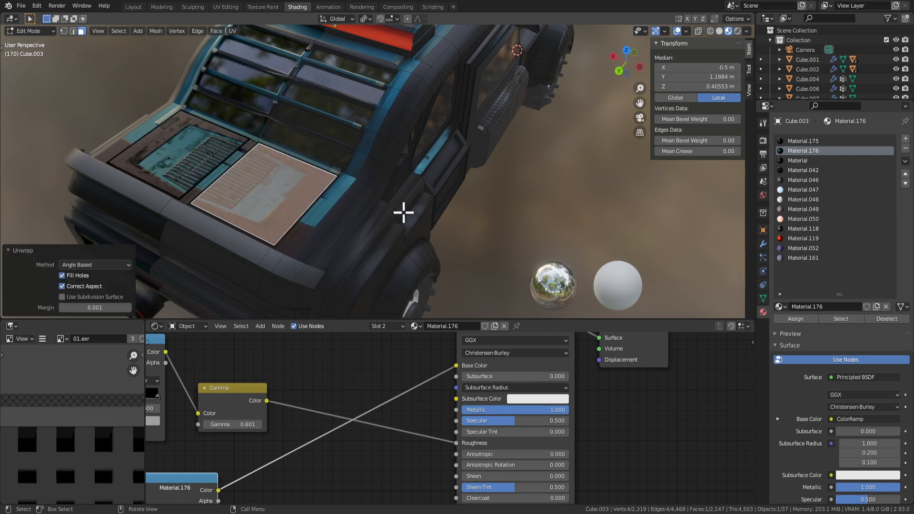
key(Tab)
Duplicate the rear roof panel face in Edit Mode with Shift+D.
middle_drag(404, 210, 489, 254)
scroll(495, 213, up, 5)
middle_drag(495, 213, 413, 139)
scroll(302, 455, down, 6)
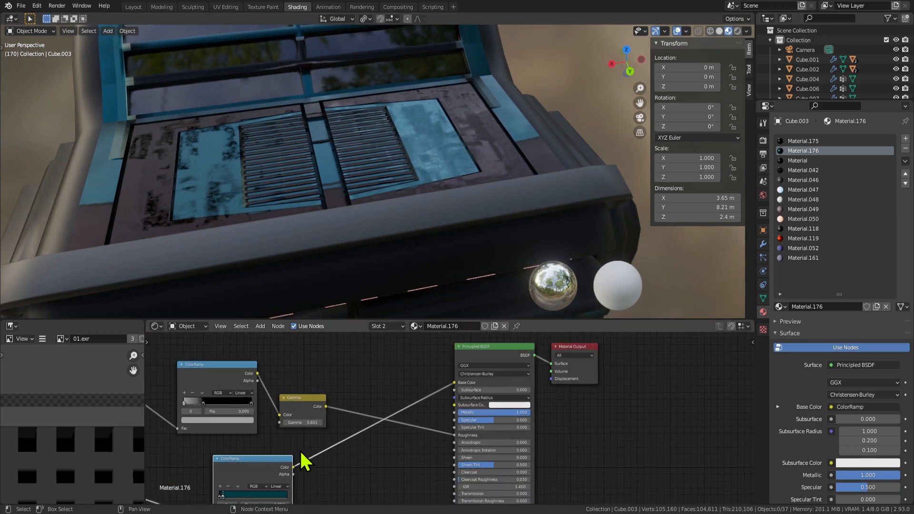
scroll(360, 464, up, 2)
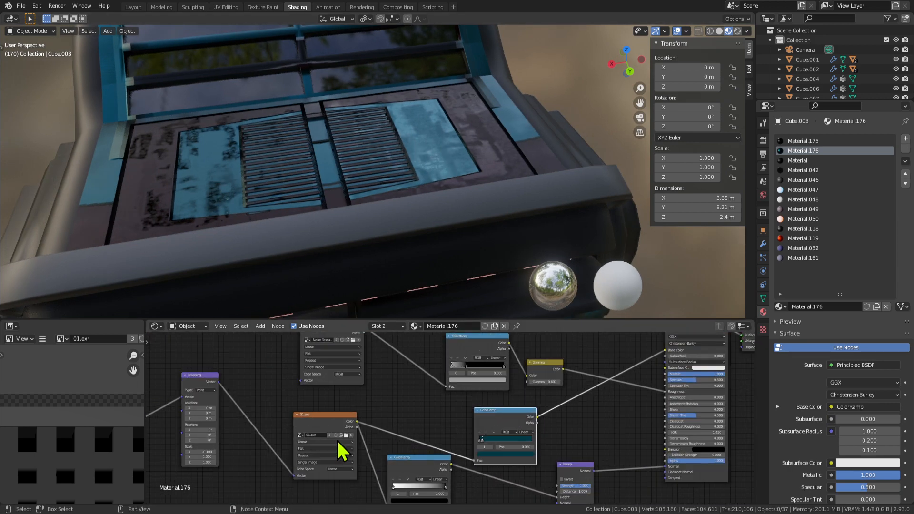
middle_drag(478, 187, 388, 192)
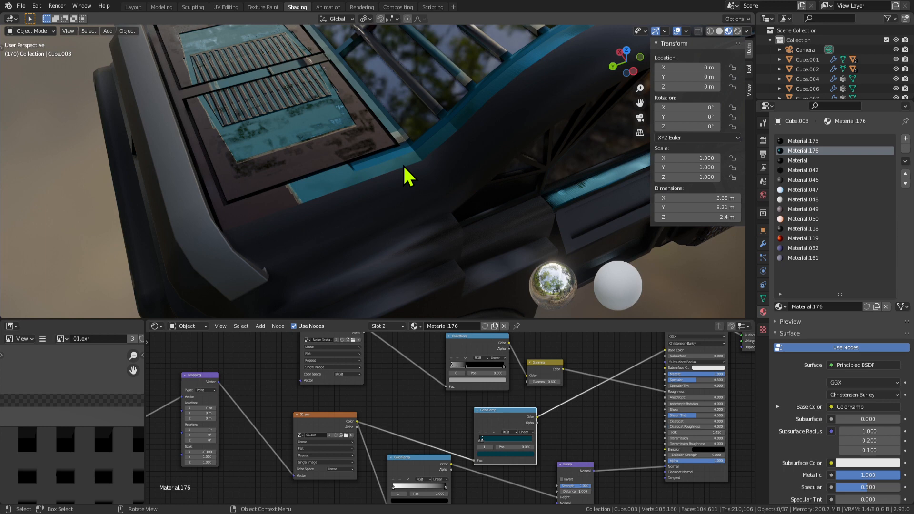
scroll(403, 164, down, 7)
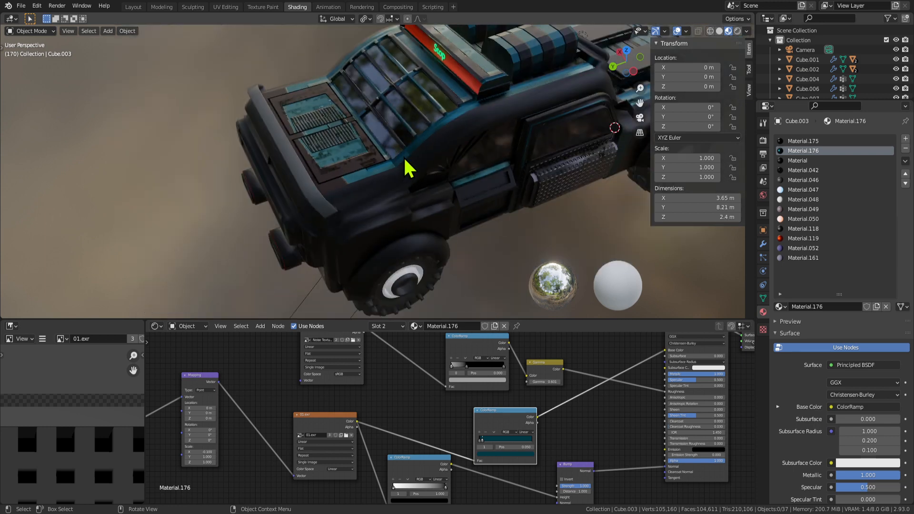
middle_drag(403, 164, 457, 154)
key(Tab)
key(shift+d)
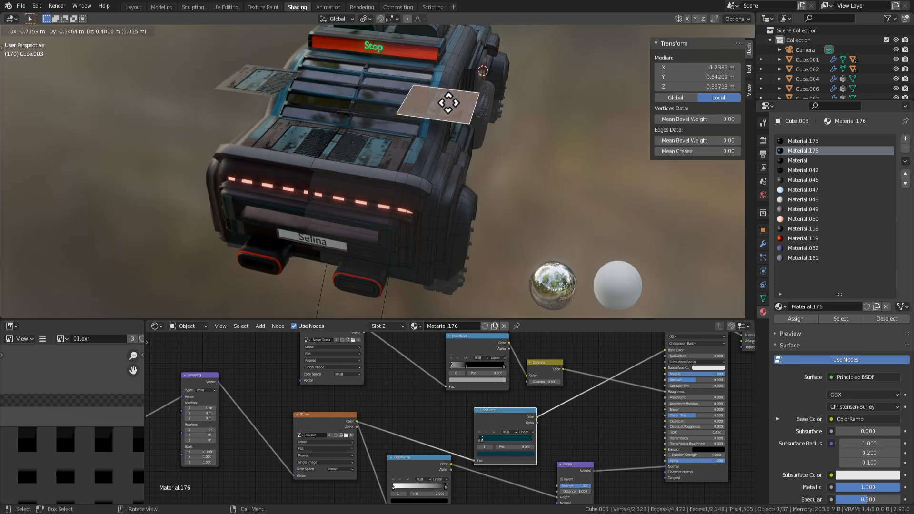
Separate the duplicated face into its own object, Cube.019.
right_click(475, 127)
click(119, 32)
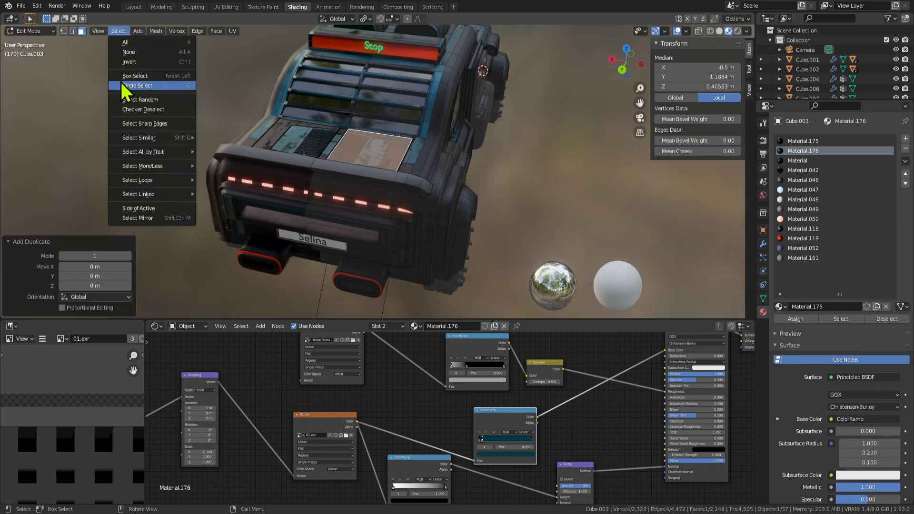
mouse_move(162, 33)
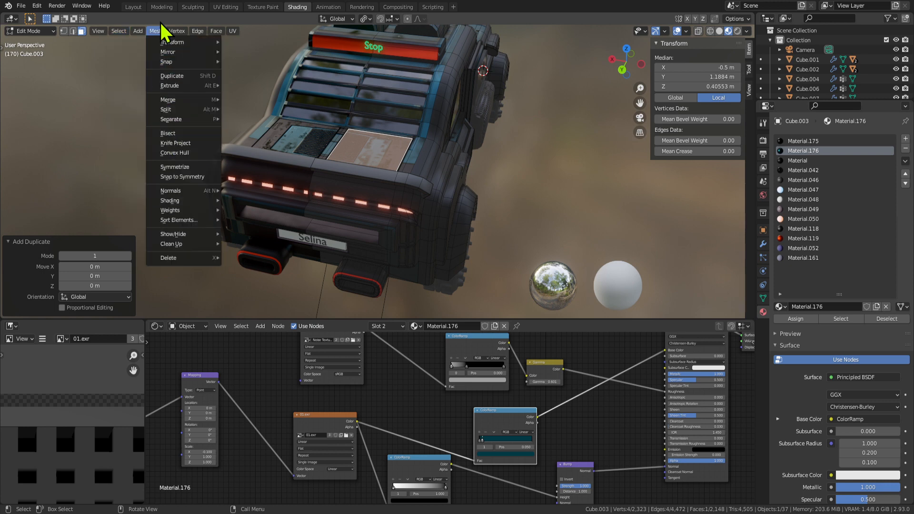
mouse_move(179, 120)
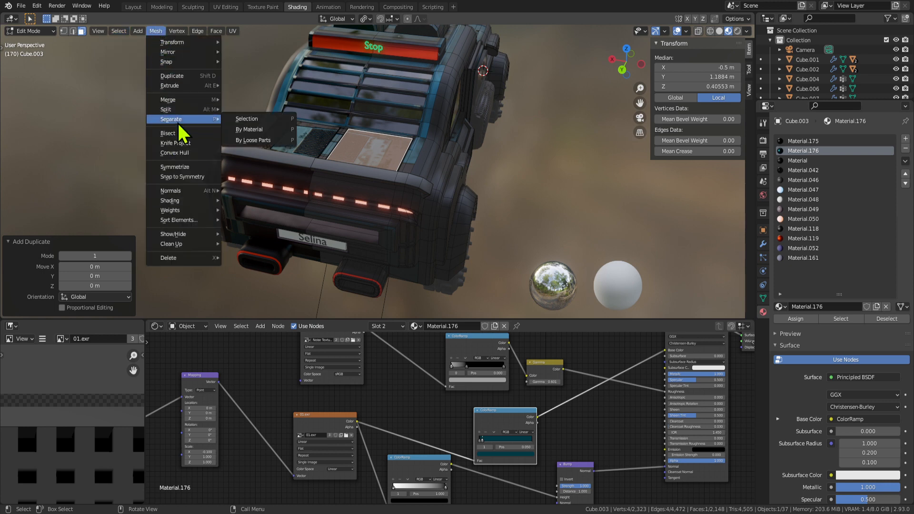
click(257, 119)
key(Tab)
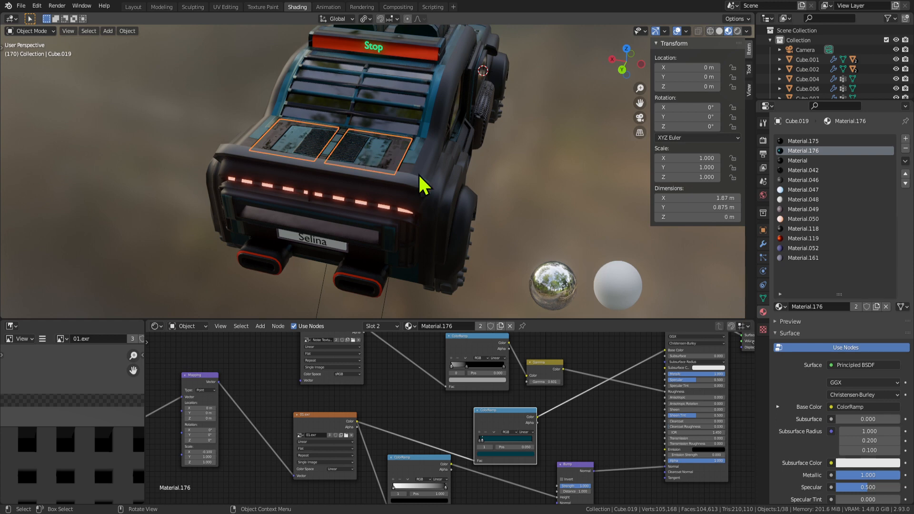
Remove the Mirror modifier from the separated panel and reselect it.
click(765, 245)
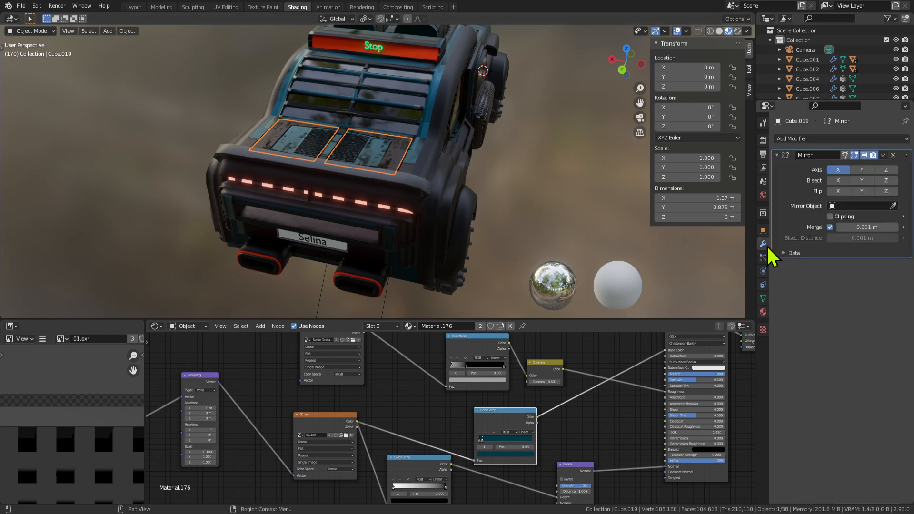
click(893, 155)
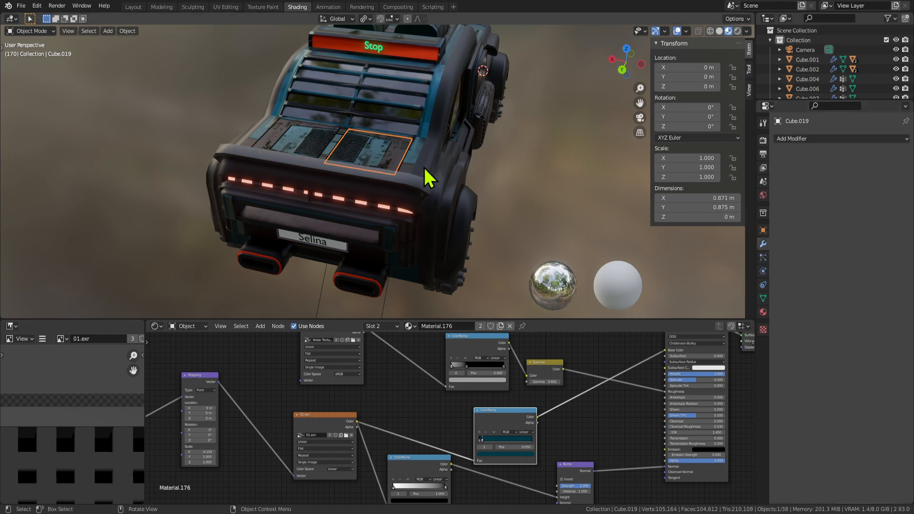
click(435, 162)
click(388, 155)
Move the panel beside the car to X -4.0812 m and view it from the top.
scroll(388, 154, down, 4)
key(g)
click(608, 151)
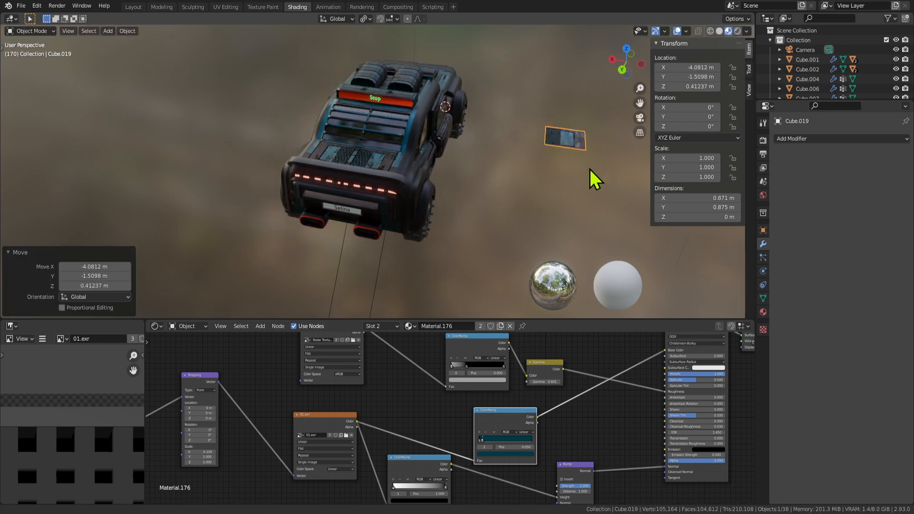
shift+middle_drag(590, 168, 370, 189)
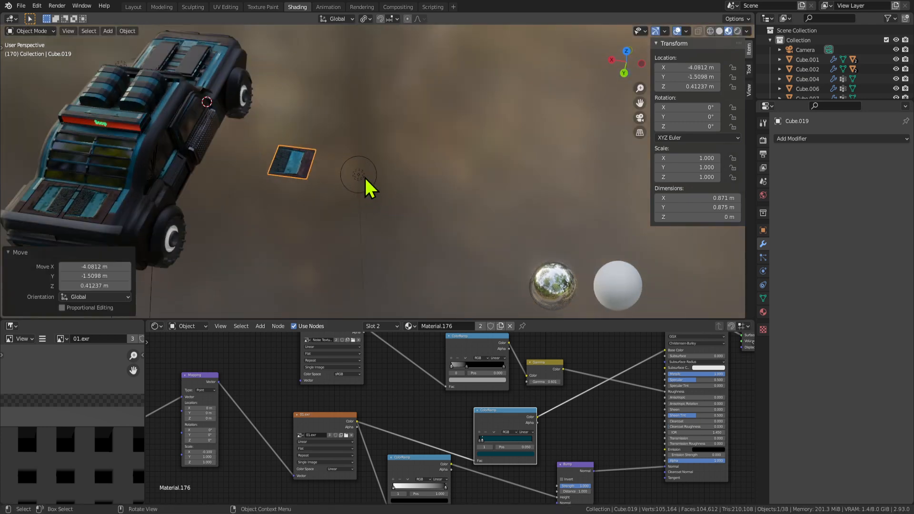
key(KP_7)
scroll(474, 219, up, 1)
shift+middle_drag(524, 151, 381, 176)
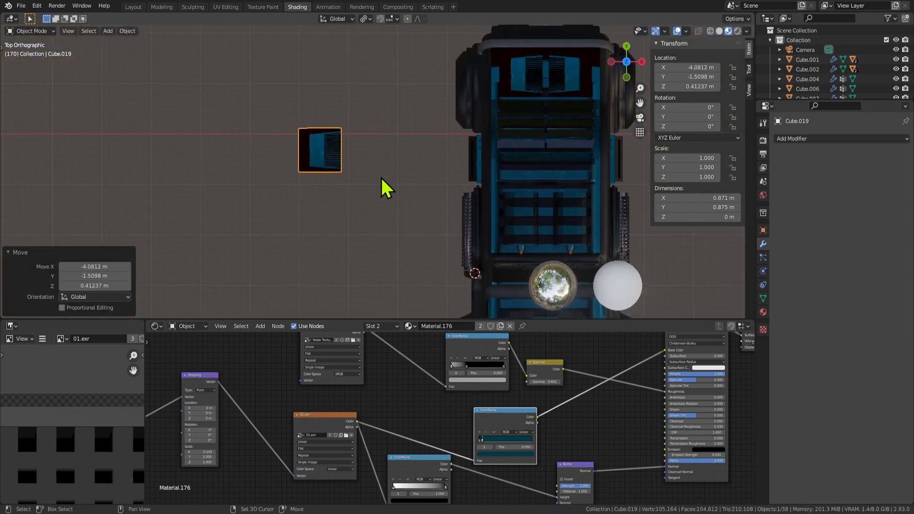
scroll(324, 139, up, 7)
shift+middle_drag(325, 144, 494, 203)
scroll(424, 198, down, 3)
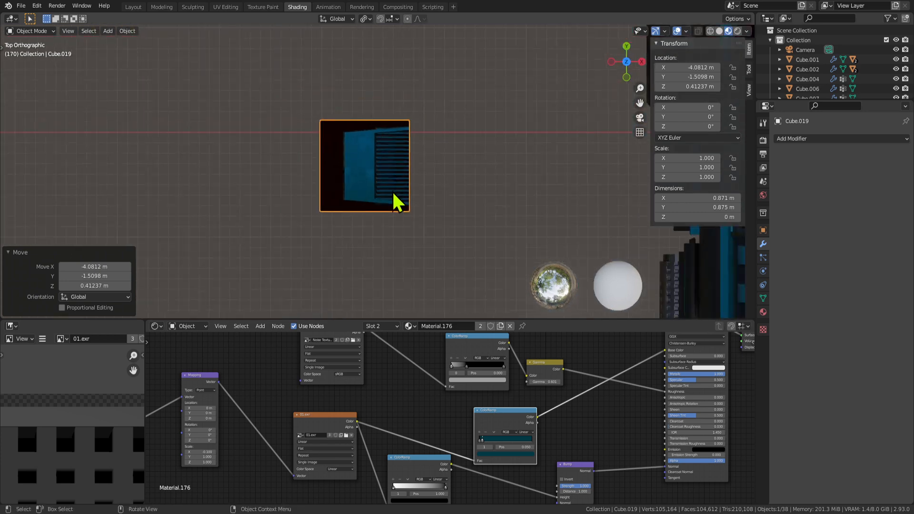
scroll(377, 198, up, 3)
scroll(377, 217, down, 6)
Remove all material slots from the panel in Object Mode.
scroll(372, 190, up, 8)
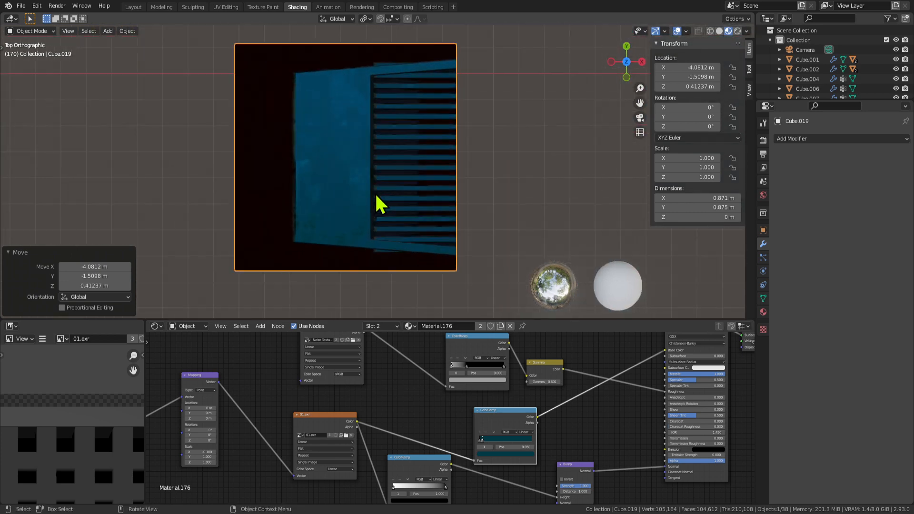
key(Tab)
key(a)
click(763, 312)
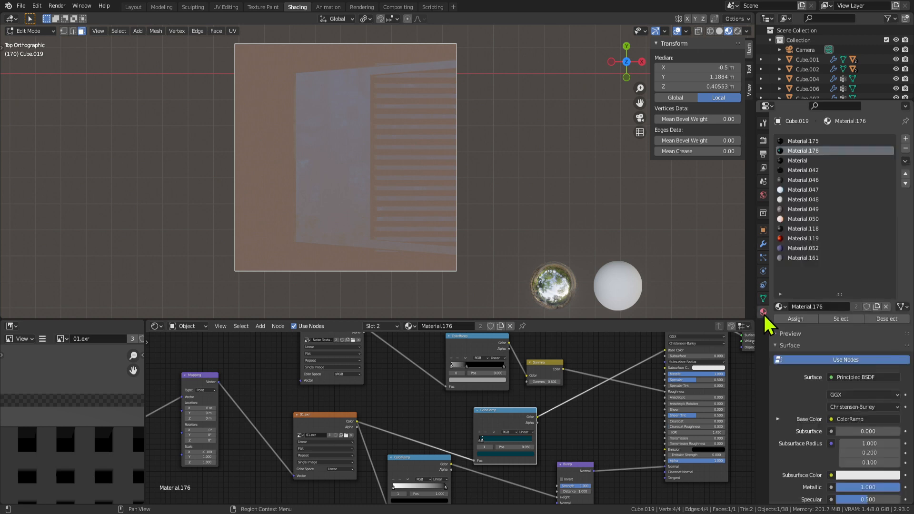
click(905, 150)
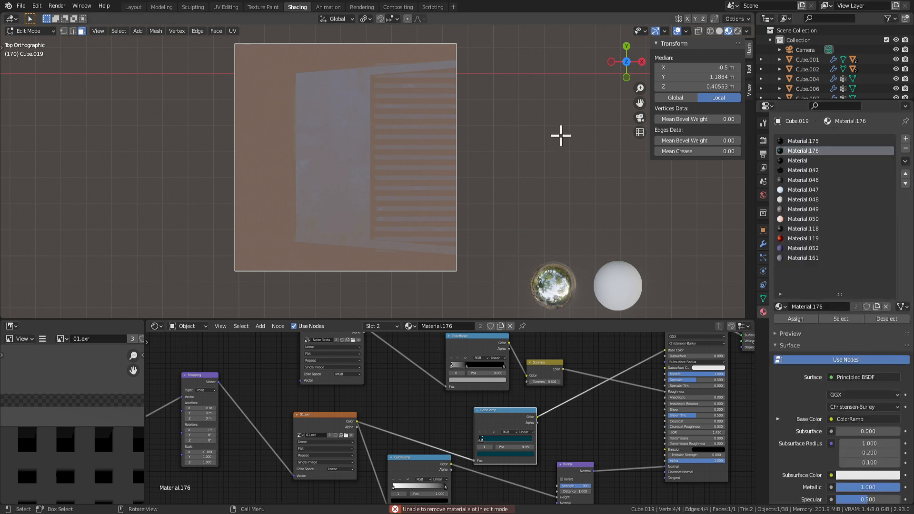
key(Tab)
click(906, 150)
click(906, 150)
click(906, 150)
click(907, 150)
click(906, 150)
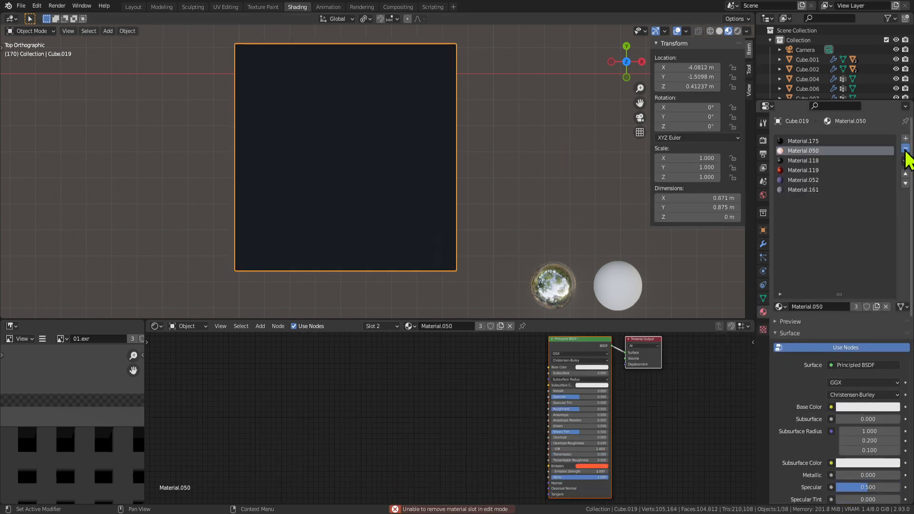
click(906, 150)
click(906, 150)
click(907, 150)
click(906, 150)
click(906, 149)
Subdivide the panel face with 5 cuts into a 6×6 grid.
key(Tab)
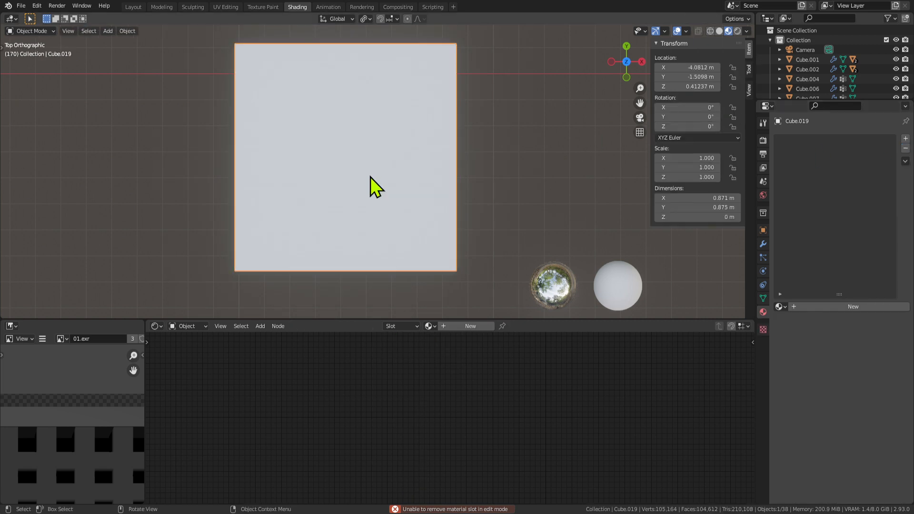
middle_drag(370, 178, 369, 153)
right_click(336, 103)
click(343, 80)
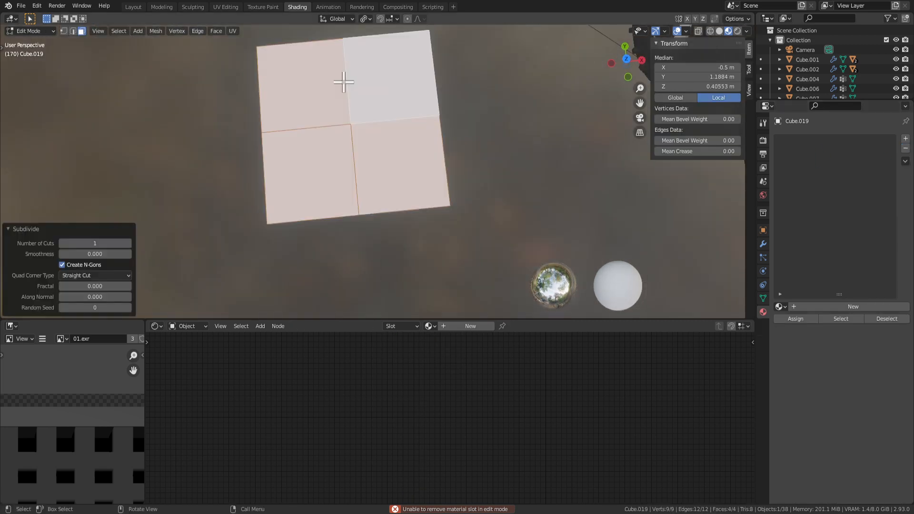
click(128, 243)
click(128, 243)
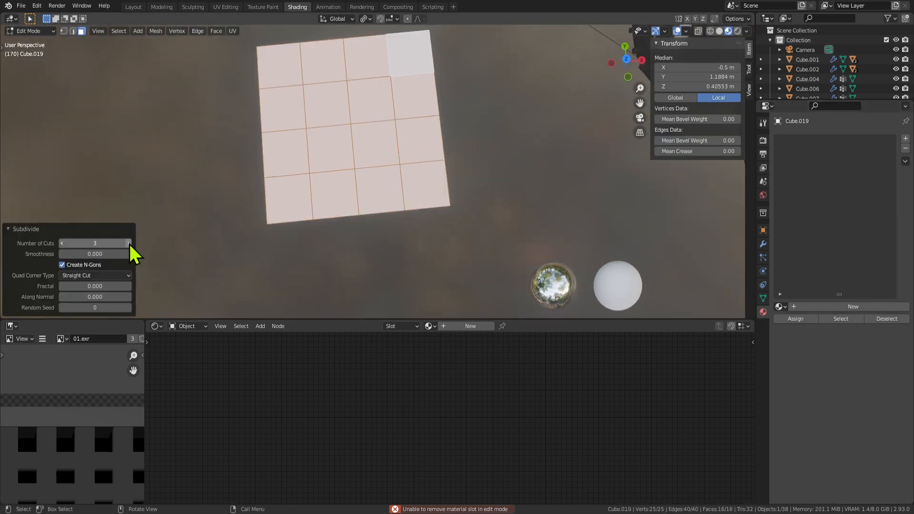
click(128, 243)
click(128, 243)
Extrude six scattered grid squares upward into raised blocks.
click(301, 82)
shift+click(364, 109)
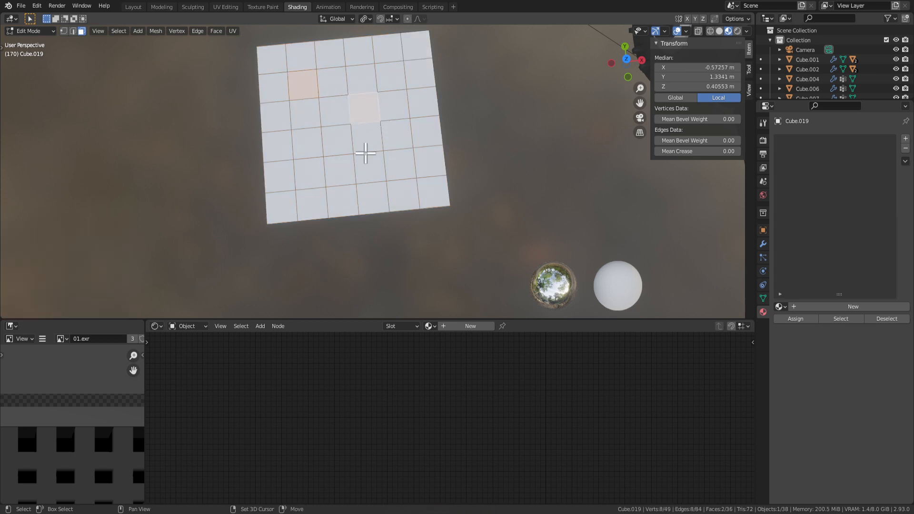
shift+click(370, 164)
shift+click(297, 177)
shift+click(390, 80)
shift+click(412, 56)
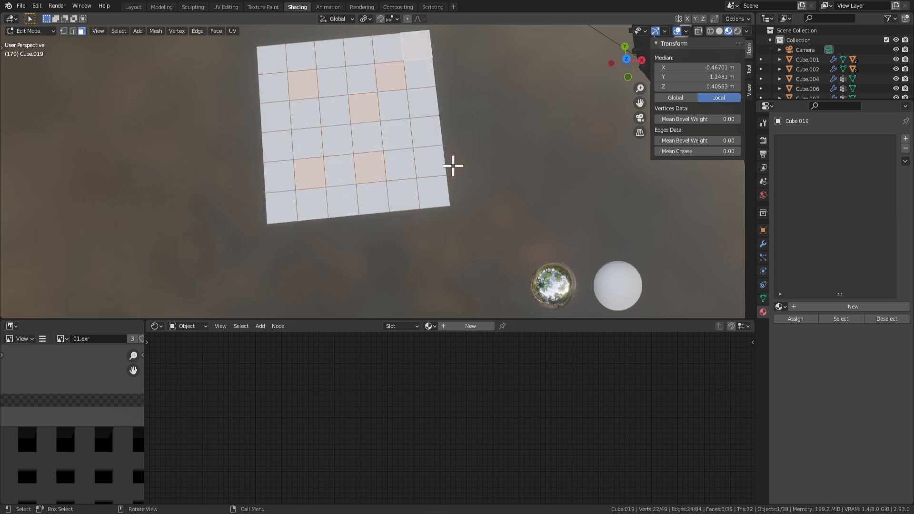
key(e)
click(453, 117)
key(Tab)
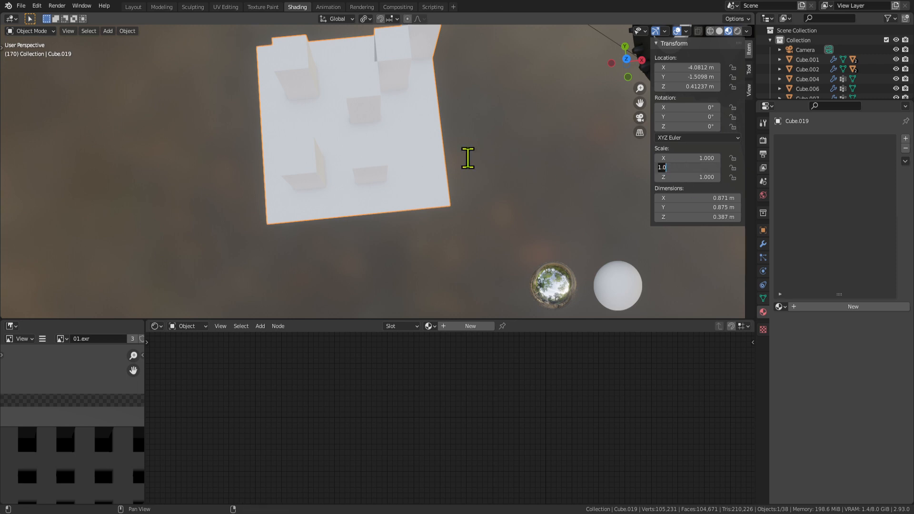
key(KP_7)
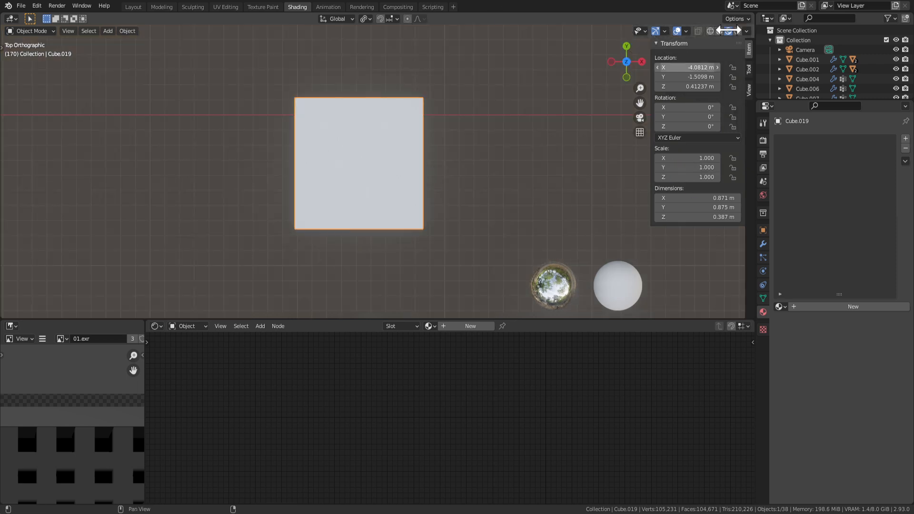
key(Tab)
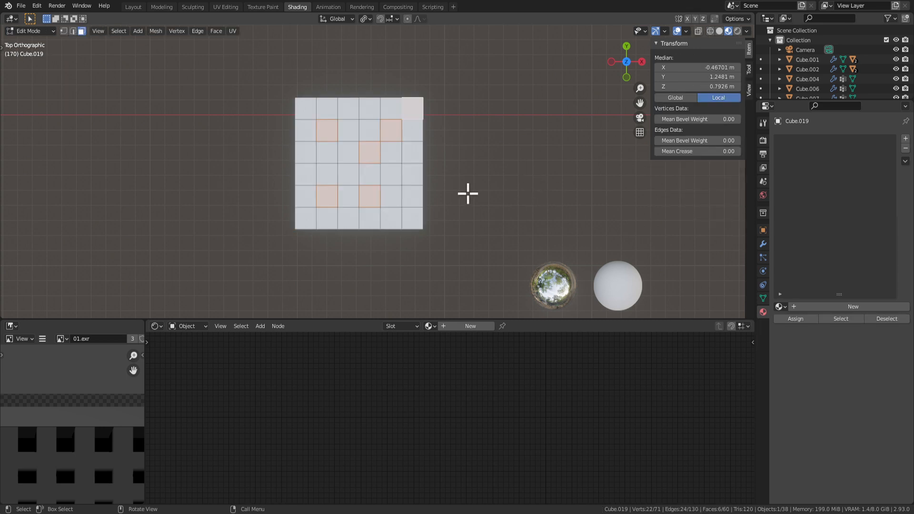
Try a Bevel modifier on the block cube, inspect it, then undo it.
click(763, 244)
click(819, 138)
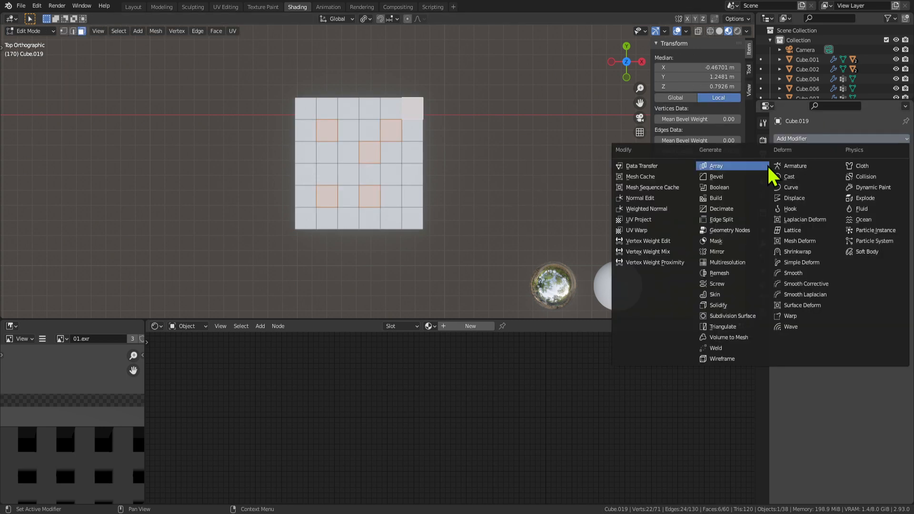
click(733, 177)
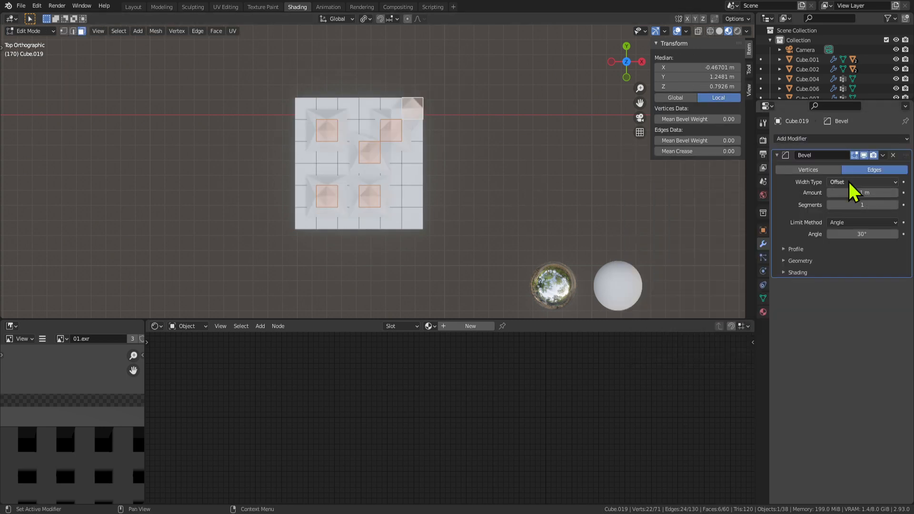
middle_drag(744, 179, 470, 123)
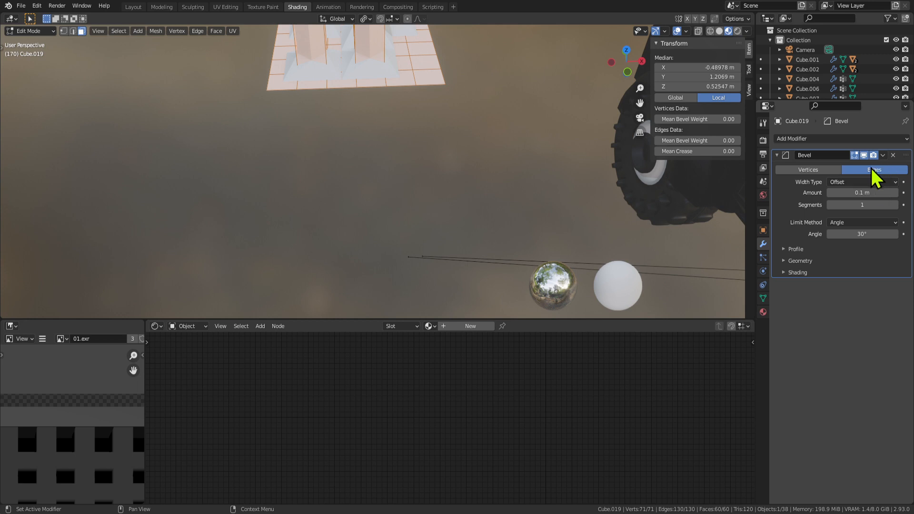
key(KP_7)
key(Tab)
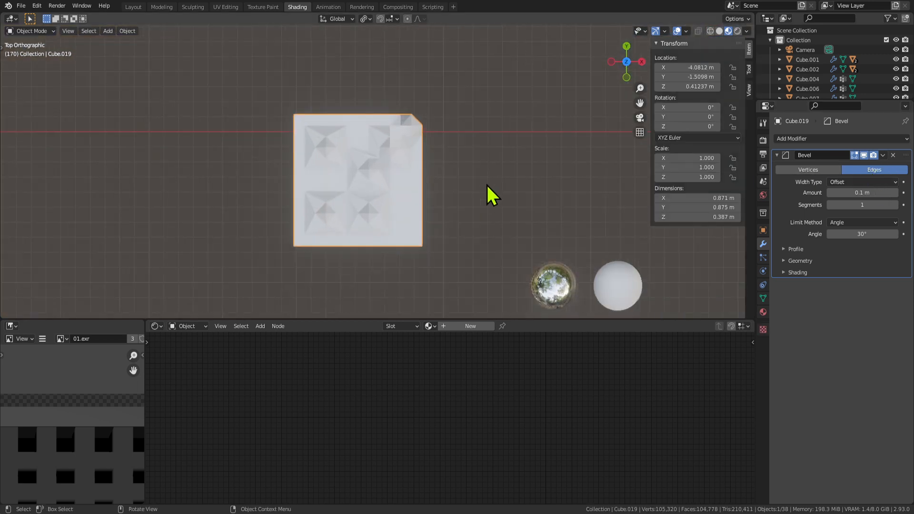
key(ctrl+z)
key(ctrl+z)
key(ctrl+z)
key(ctrl+z)
key(ctrl+z)
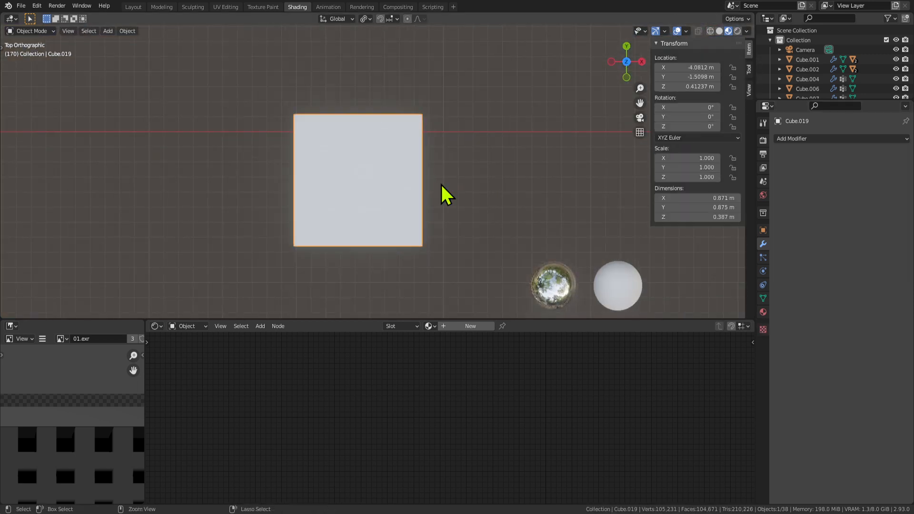
Try a new material and a face extrusion in Edit Mode, undo both, and leave Edit Mode.
key(Tab)
click(763, 312)
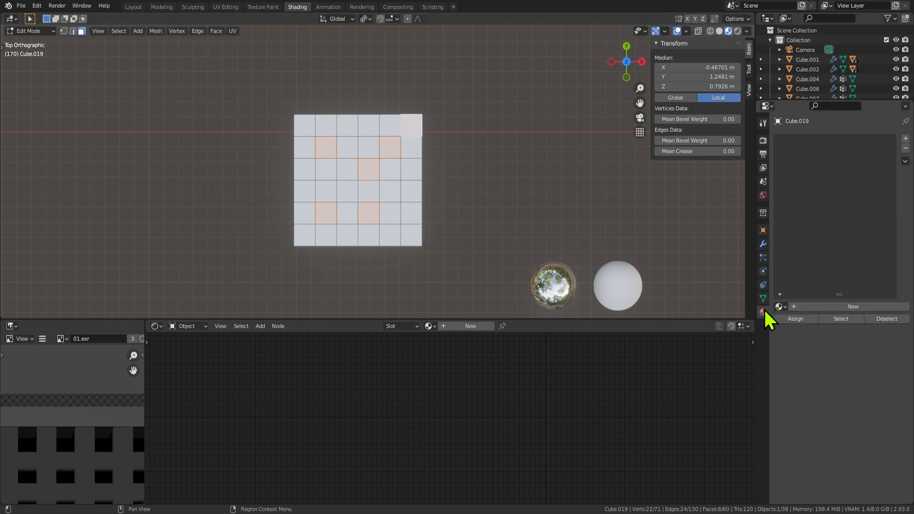
click(812, 306)
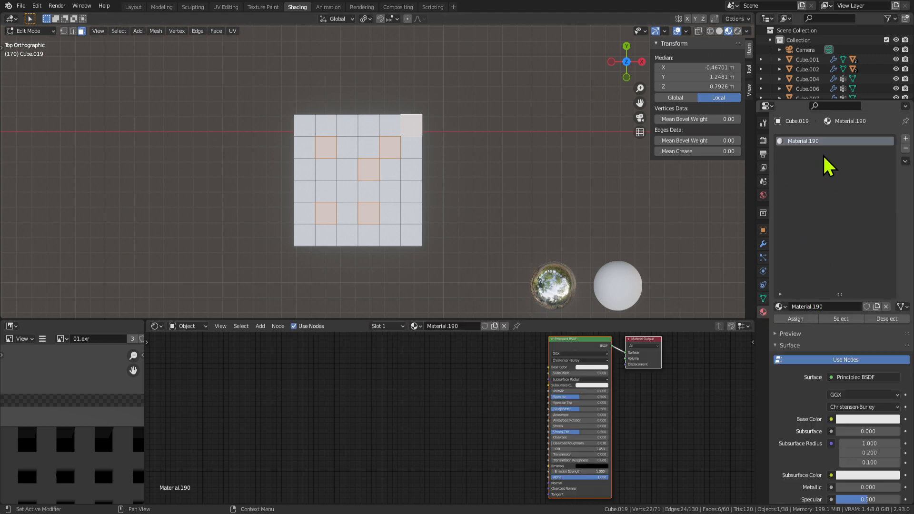
key(e)
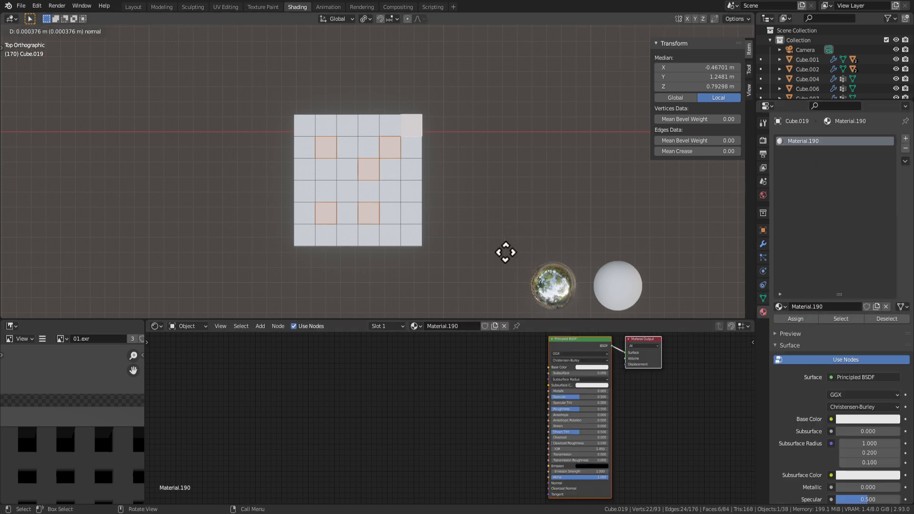
right_click(456, 212)
middle_drag(455, 212, 459, 165)
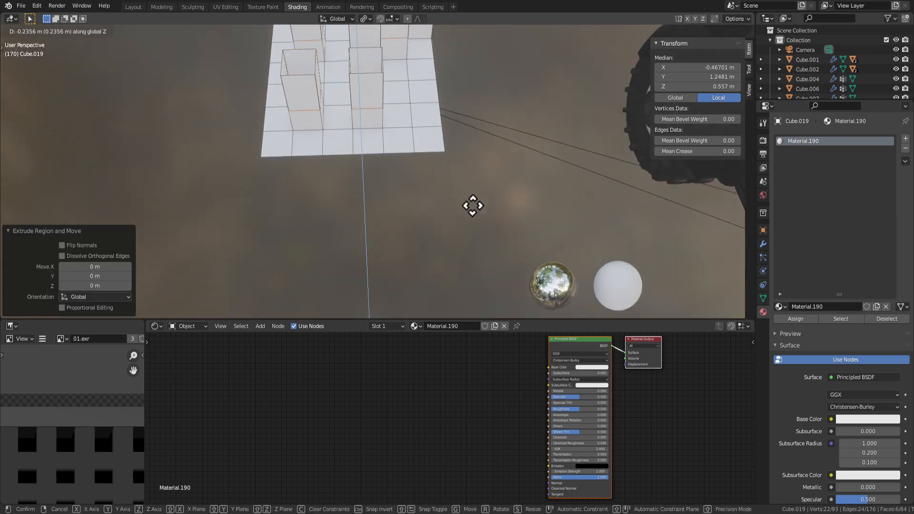
key(ctrl+z)
key(ctrl+z)
shift+middle_drag(413, 95, 423, 157)
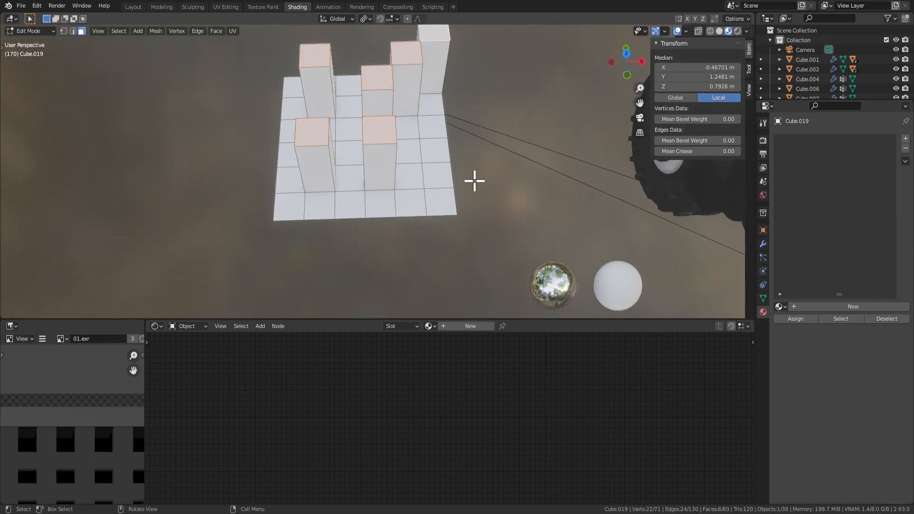
key(Tab)
key(Tab)
key(Tab)
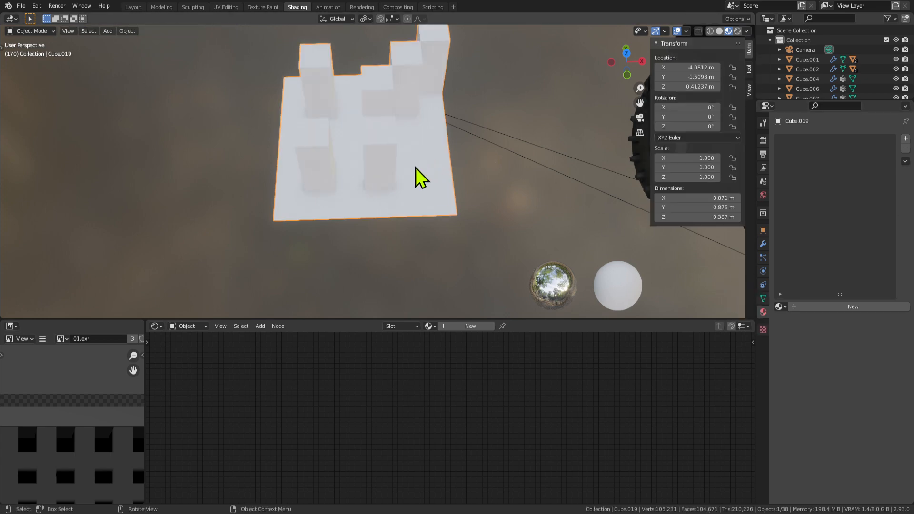
Add a Bevel modifier to the cube with Percent width type and 4 segments.
click(763, 244)
click(803, 139)
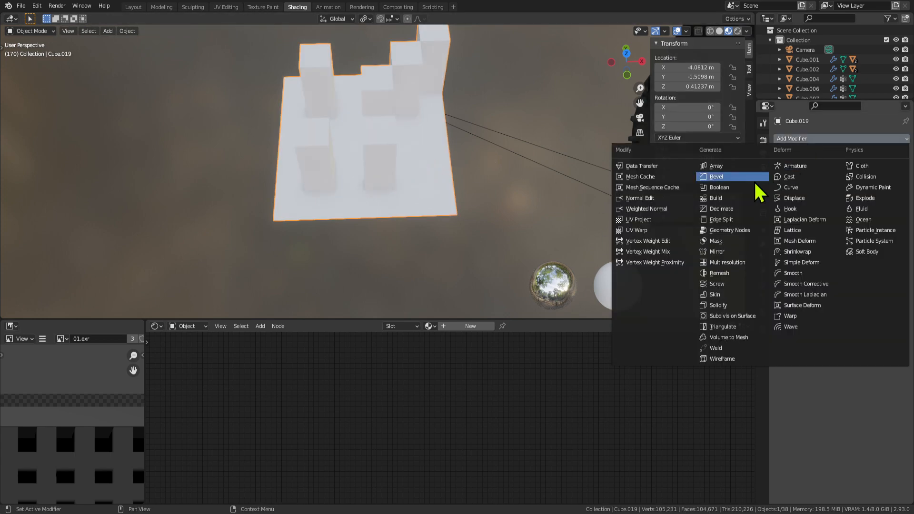
click(728, 176)
click(861, 182)
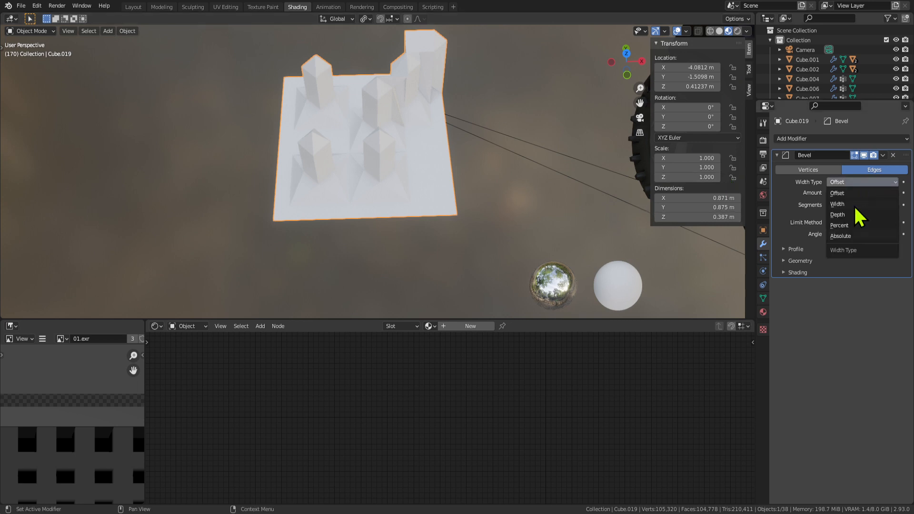
click(849, 226)
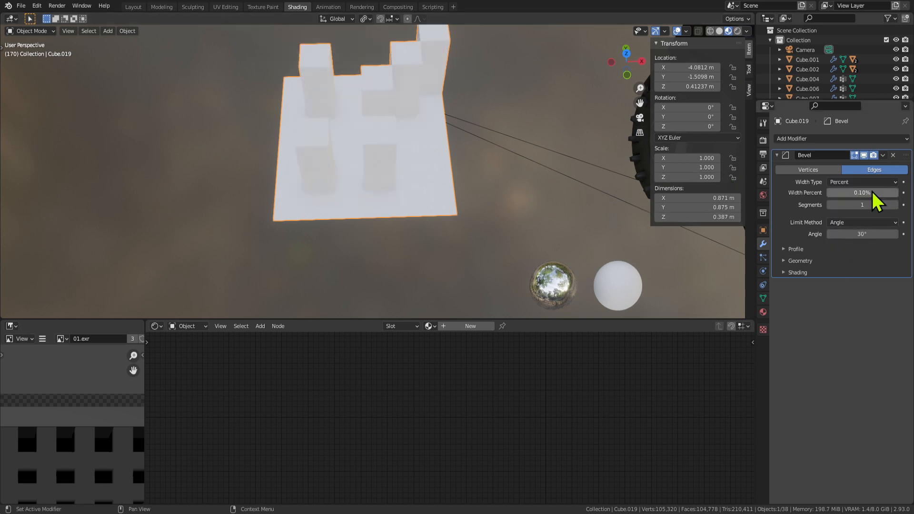
click(895, 204)
click(895, 204)
click(895, 204)
Frame Cube.019 in top view and set the bevel width to about 11.94%.
click(516, 142)
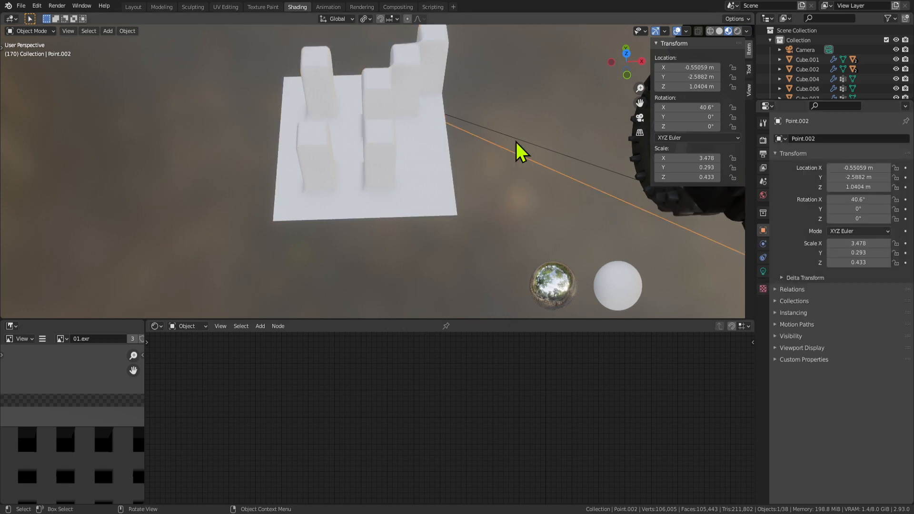
key(KP_0)
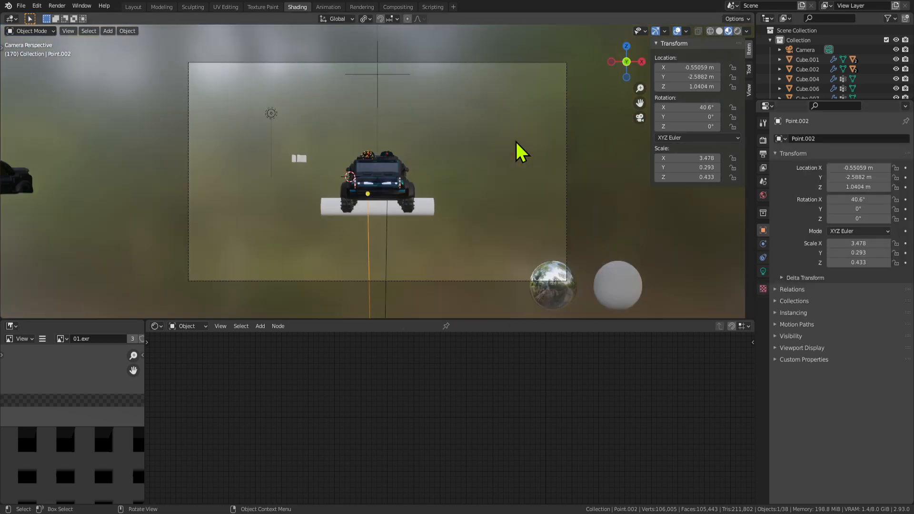
click(303, 161)
middle_drag(304, 161, 283, 176)
key(KP_Decimal)
key(KP_7)
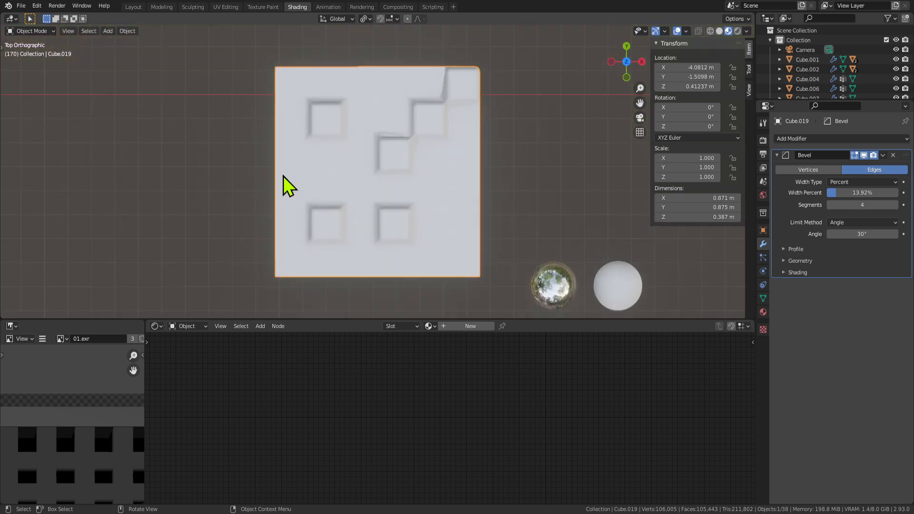
scroll(503, 188, down, 1)
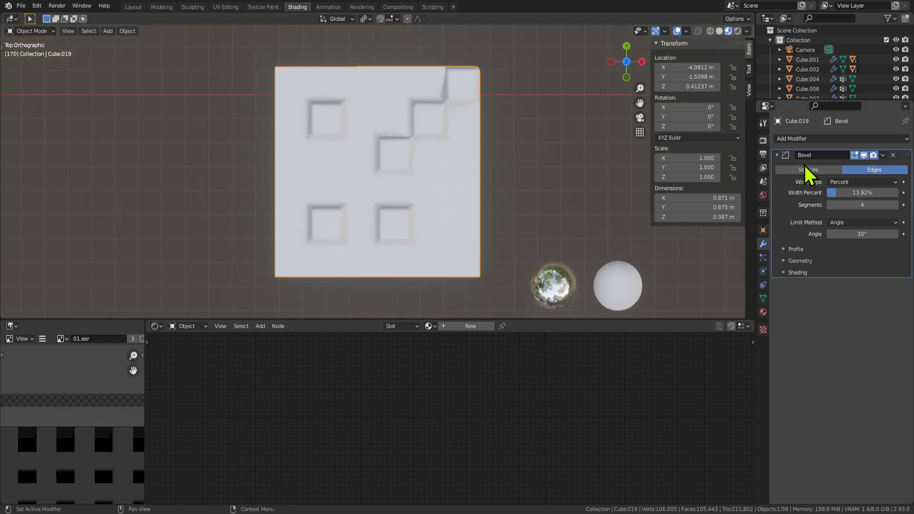
drag(863, 192, 844, 193)
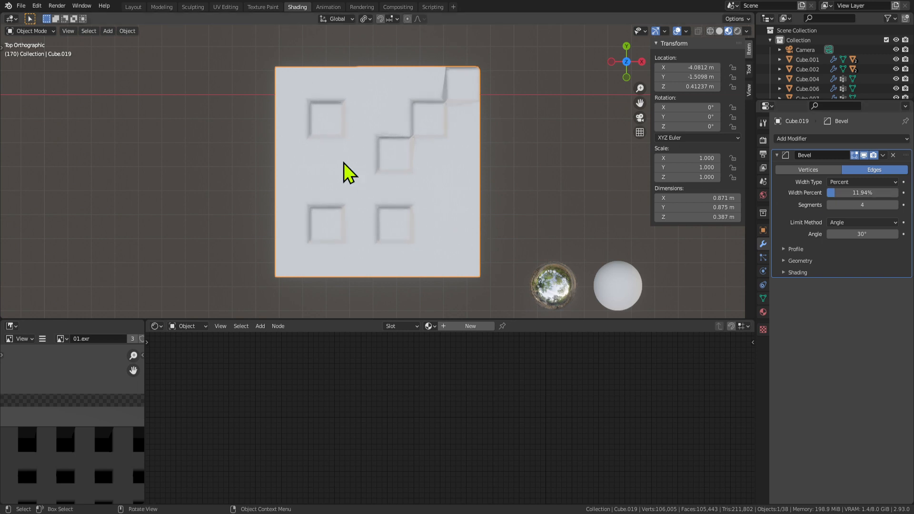
key(Tab)
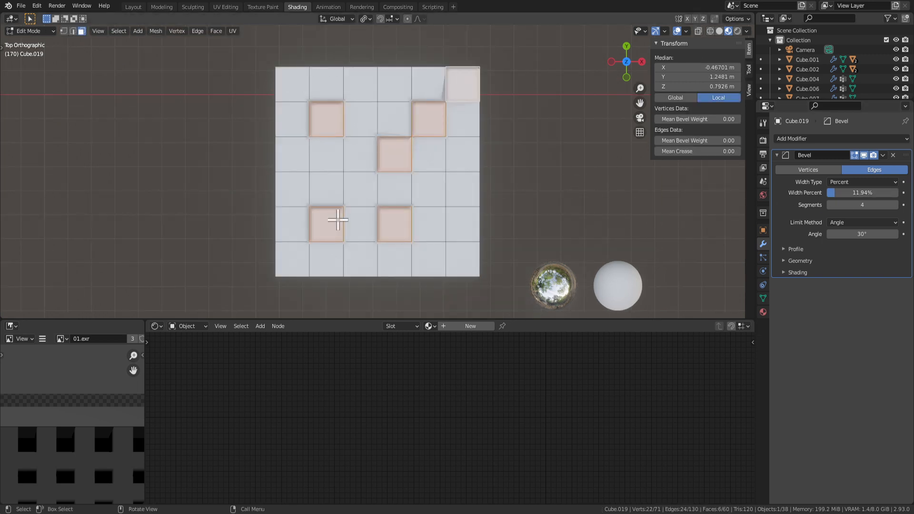
Select the top faces of the six raised blocks on Cube.019.
click(397, 225)
shift+click(326, 226)
shift+click(327, 127)
shift+click(394, 154)
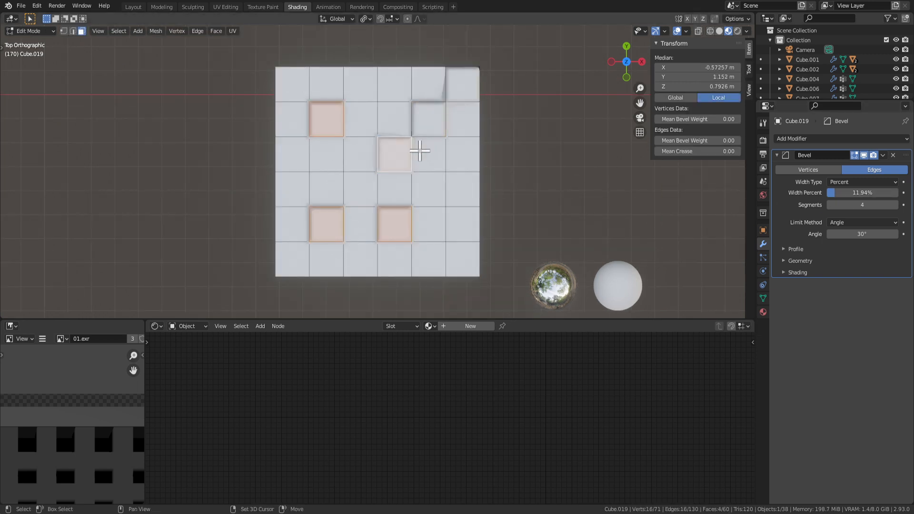
shift+click(468, 83)
shift+click(435, 128)
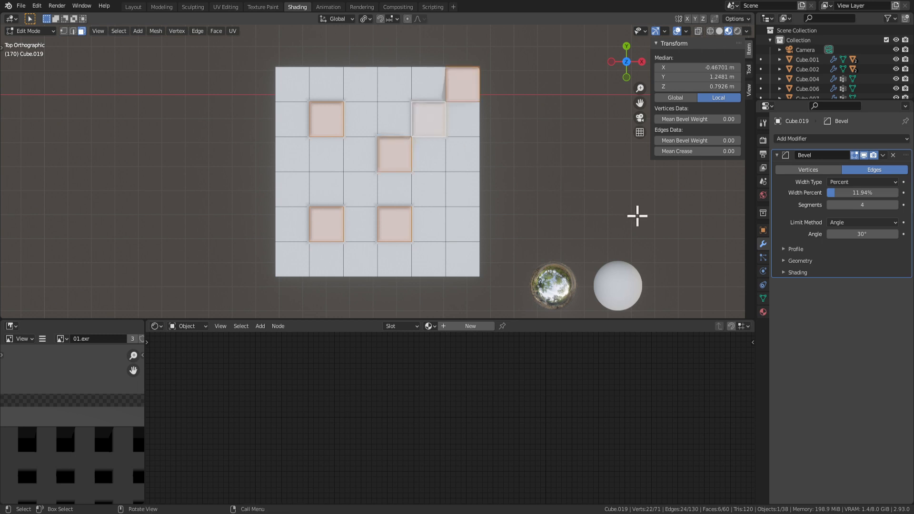
key(s)
key(Escape)
Inset the six selected block top faces.
key(i)
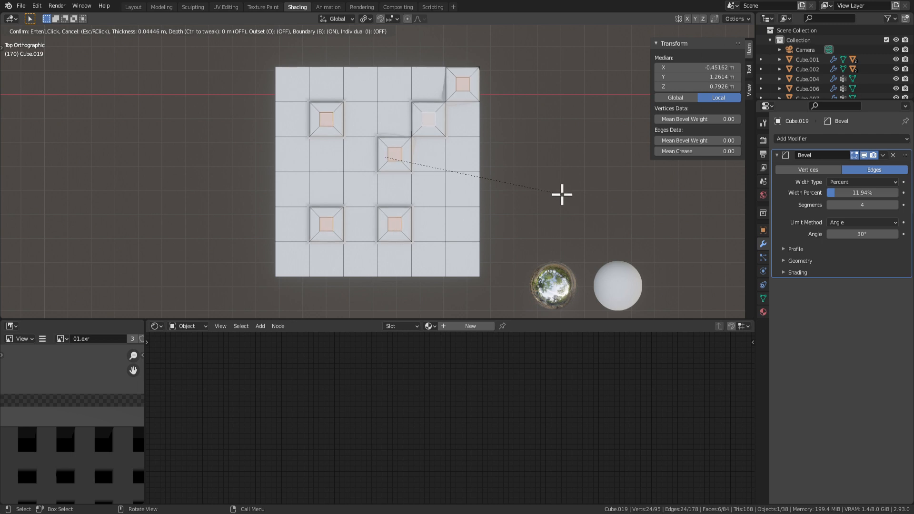
click(568, 198)
key(e)
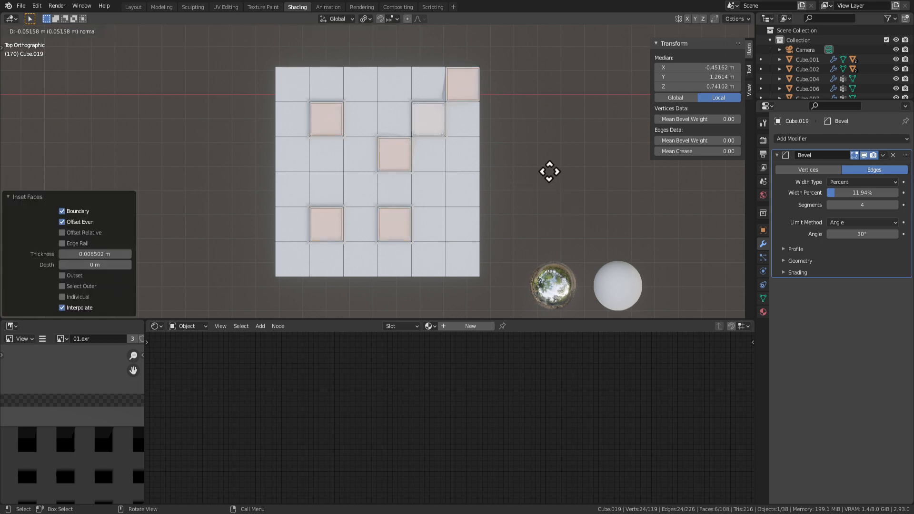
right_click(552, 177)
key(g)
key(z)
right_click(551, 205)
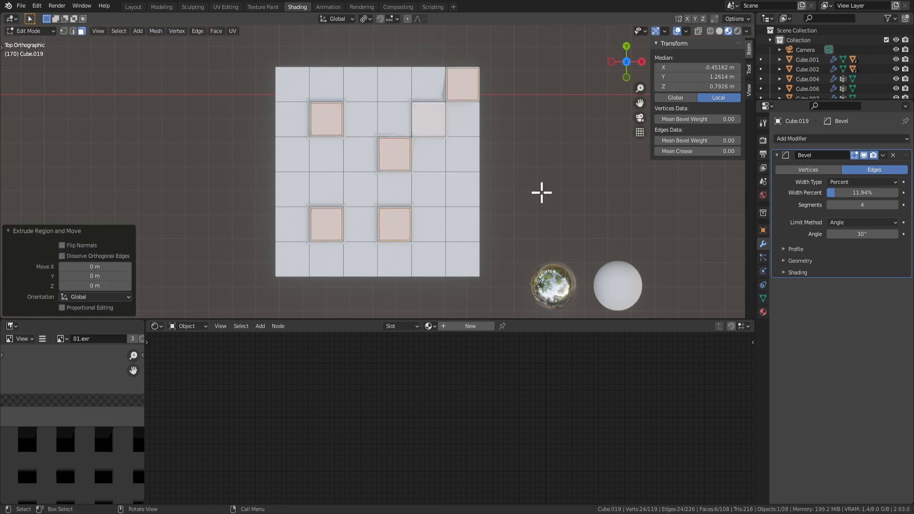
Scale the inset faces to 0.888, nudge them slightly vertically, and exit to Object Mode.
key(s)
click(571, 214)
key(g)
key(y)
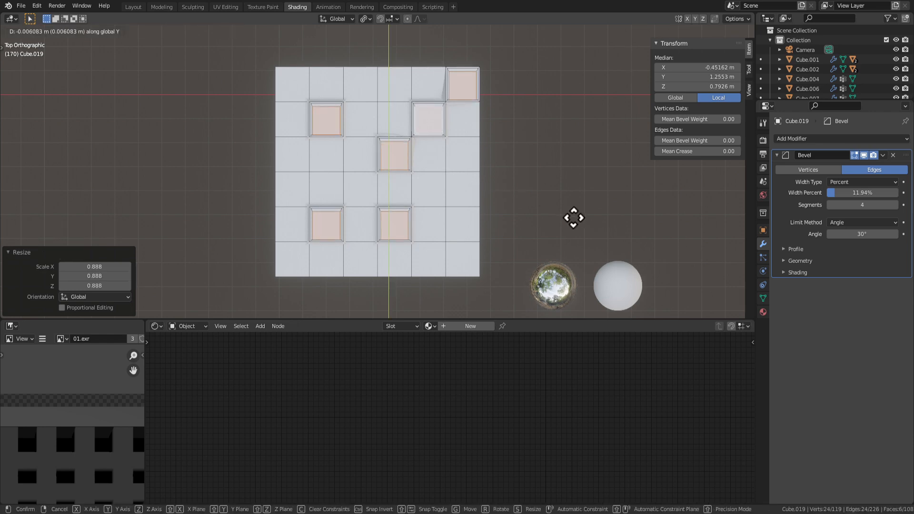
key(z)
click(569, 214)
key(Tab)
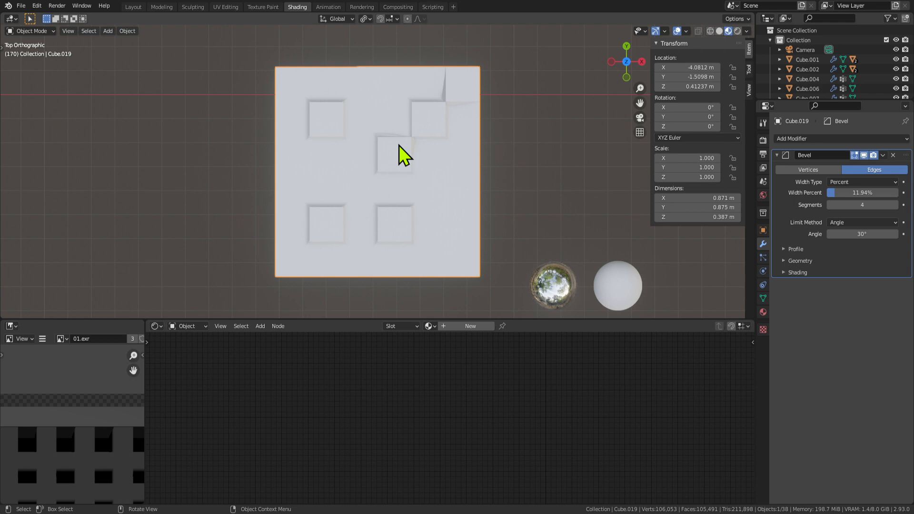
Review the tapered towers, then go back into Edit Mode with one block top face selected.
scroll(425, 186, down, 2)
scroll(429, 198, up, 2)
scroll(362, 192, down, 2)
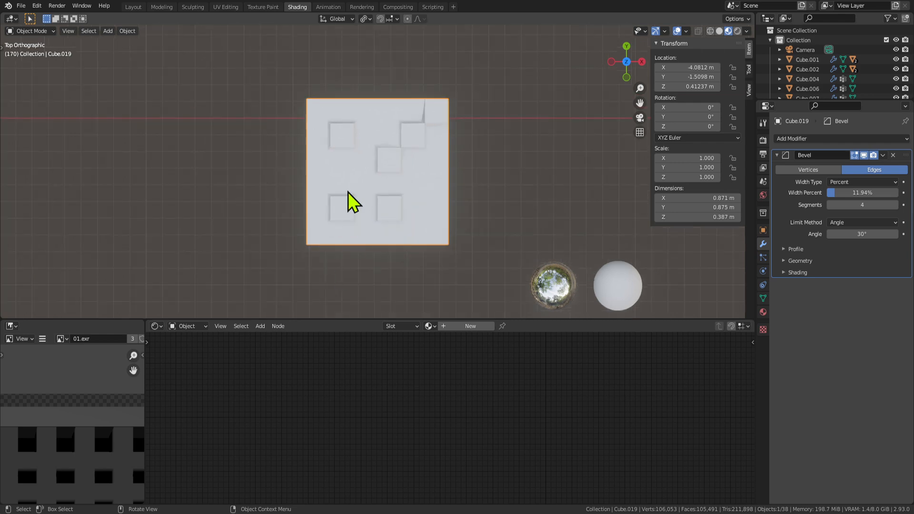
scroll(350, 166, up, 1)
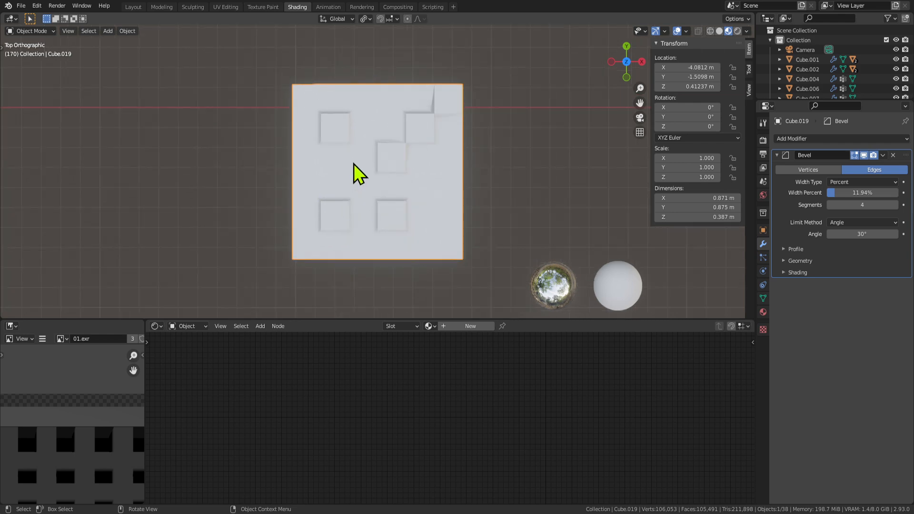
key(Tab)
click(335, 130)
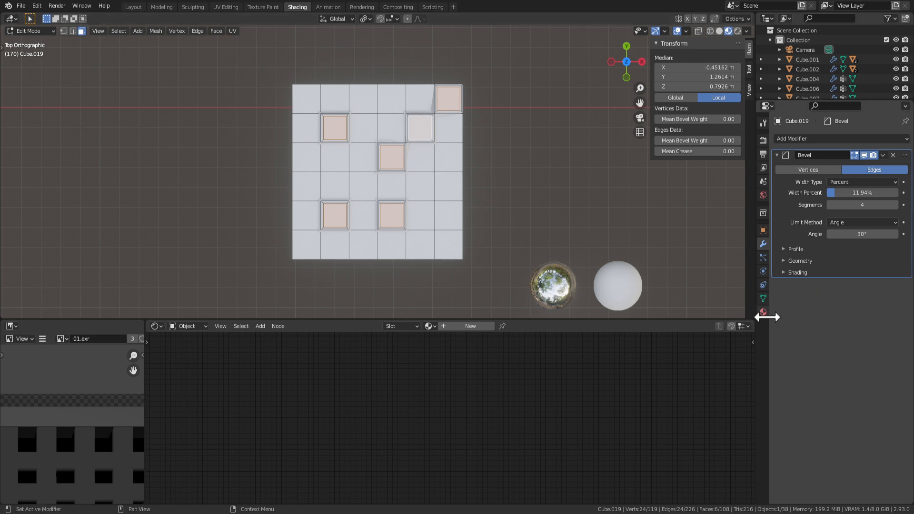
Give the panel a new material, Material.190, and darken its base colour.
click(763, 312)
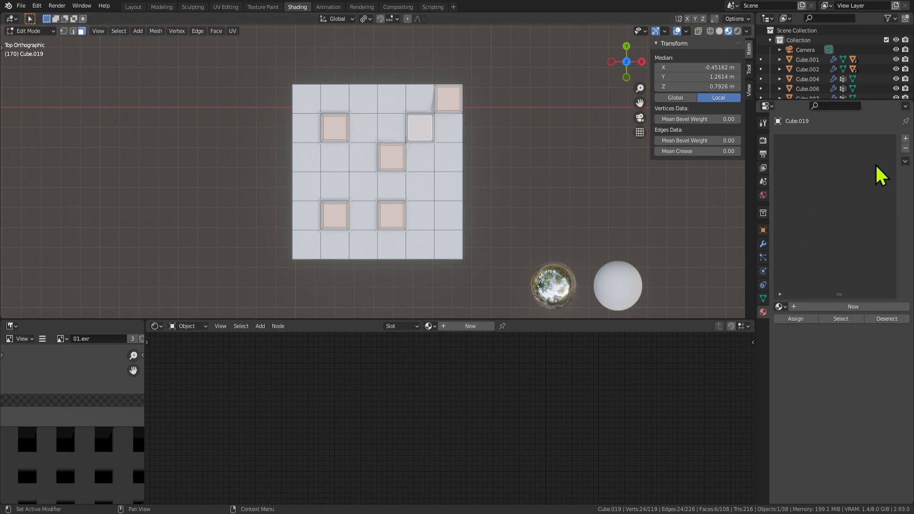
click(905, 138)
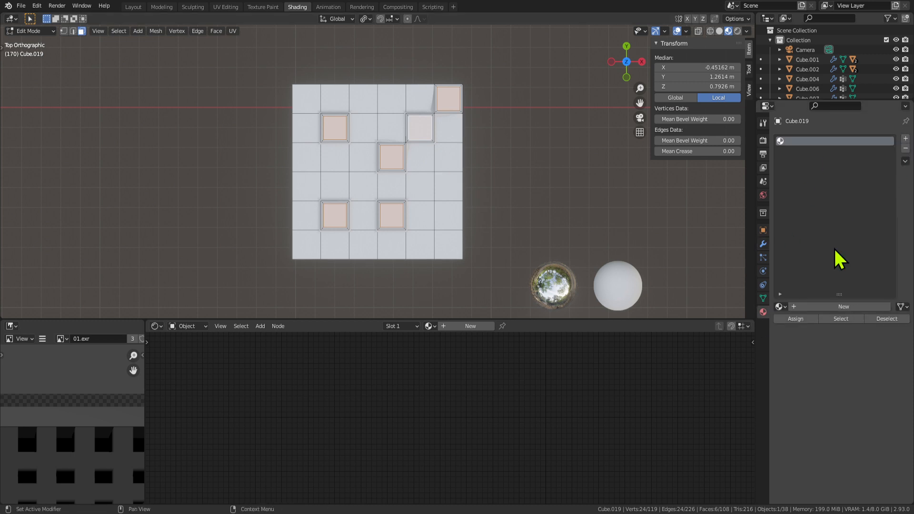
click(810, 308)
key(Tab)
key(Tab)
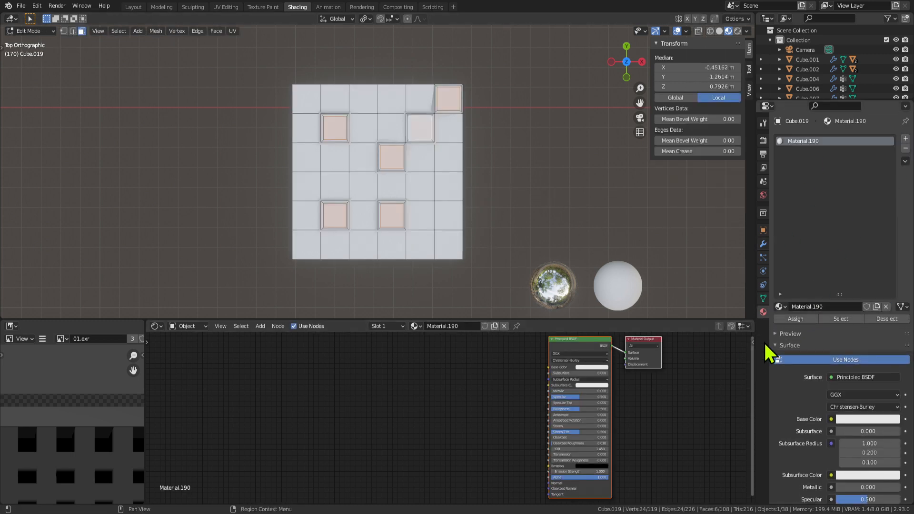
click(882, 419)
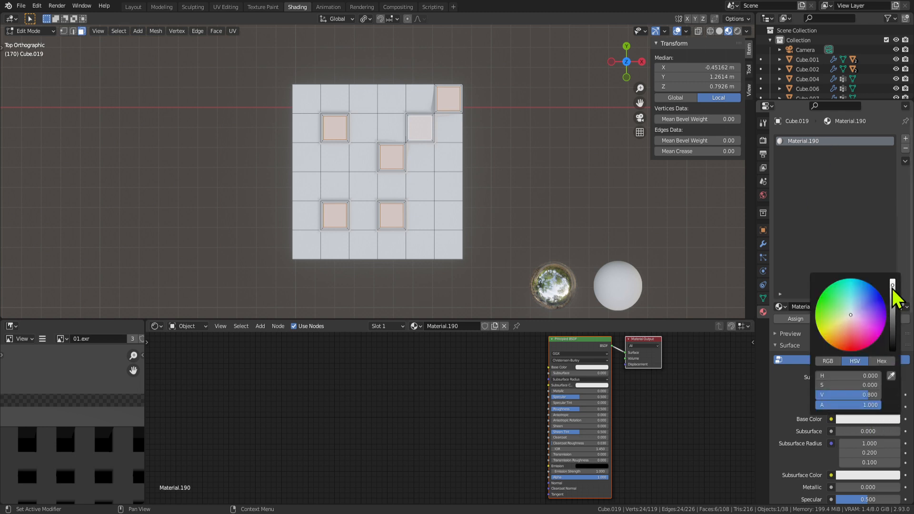
drag(893, 286, 893, 338)
key(Tab)
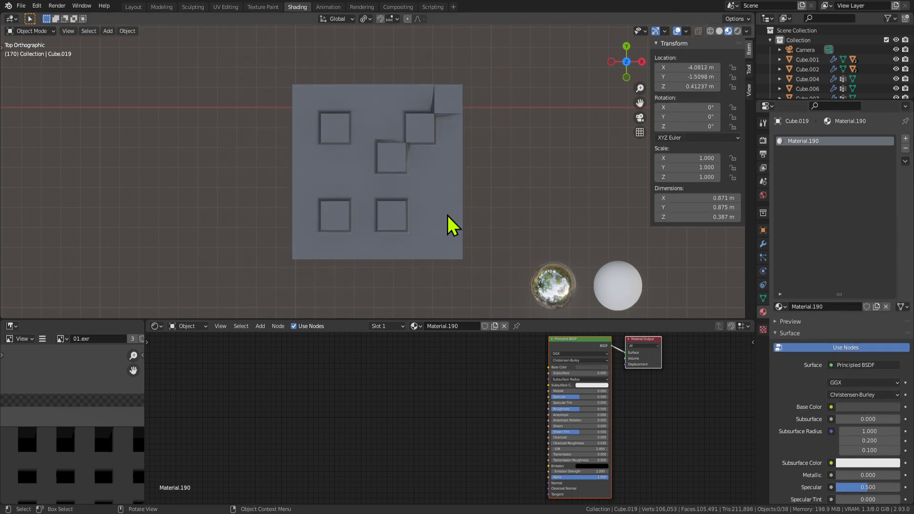
key(Tab)
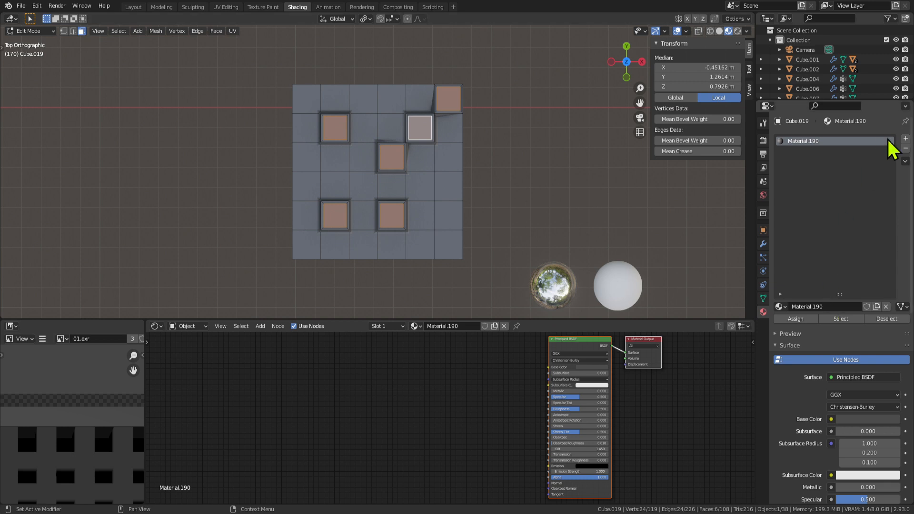
Add a second slot, assign the recessed squares to it, and create white Material.191.
click(905, 138)
click(812, 318)
click(815, 308)
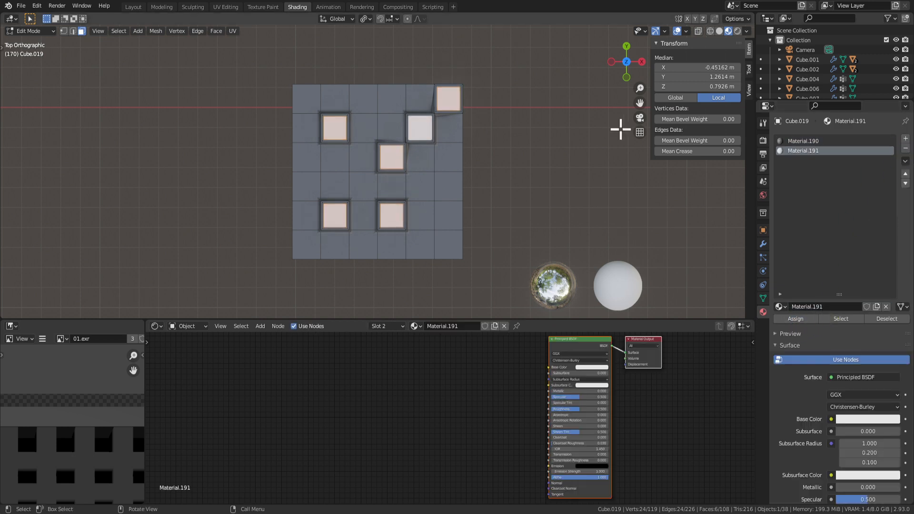
key(Tab)
key(Tab)
key(Tab)
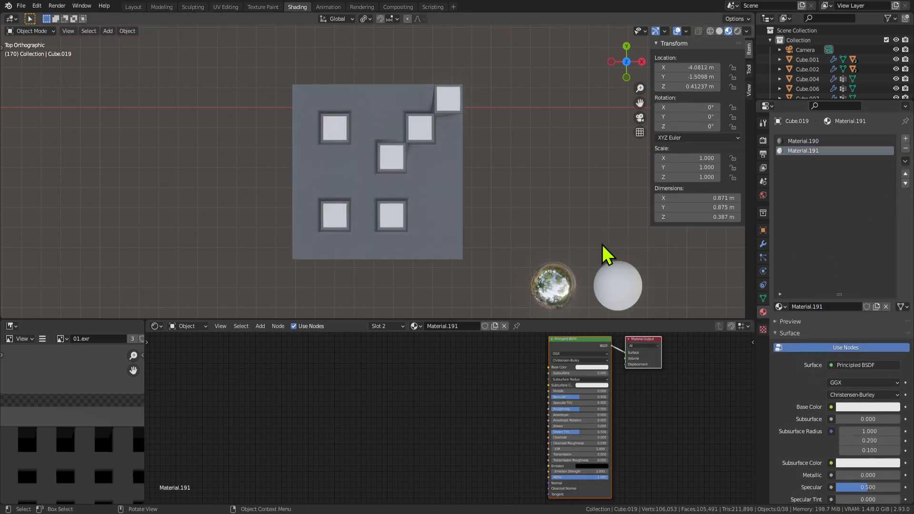
Zoom out to view the whole vehicle and delete the test panel Cube.019.
scroll(405, 167, up, 1)
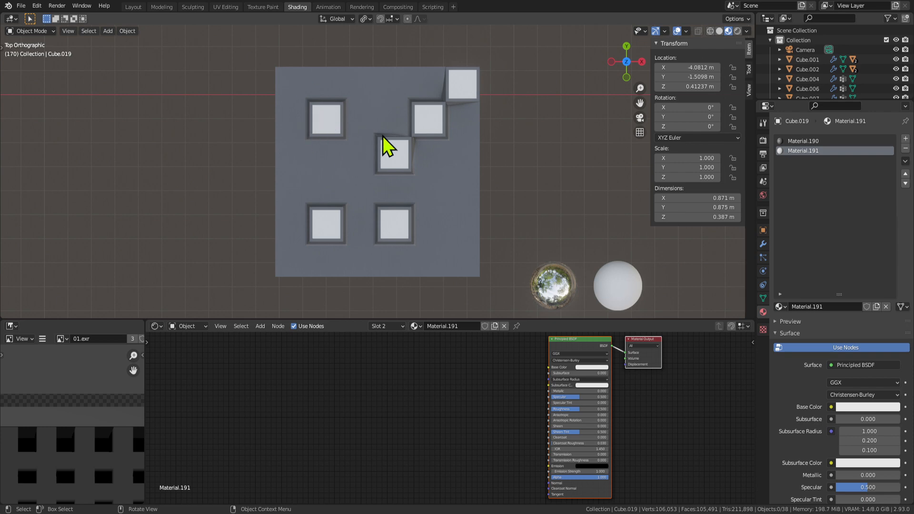
scroll(498, 142, down, 6)
middle_drag(402, 193, 603, 273)
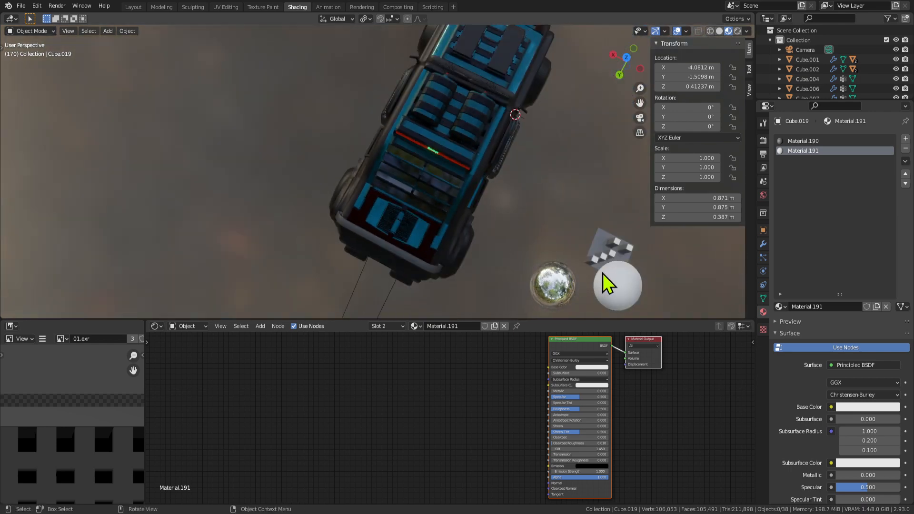
key(Delete)
Select the car body Cube.003 and enter Edit Mode viewing its side.
middle_drag(516, 220, 412, 122)
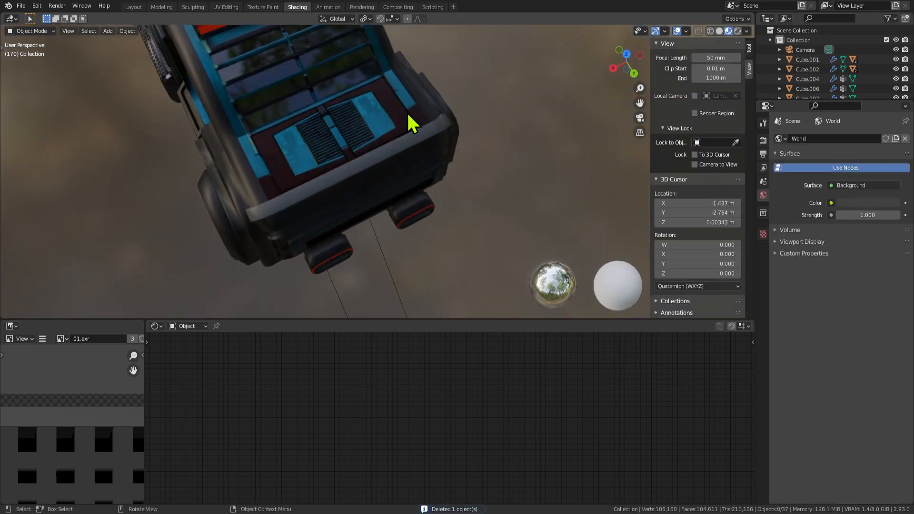
click(383, 121)
middle_drag(427, 153, 420, 116)
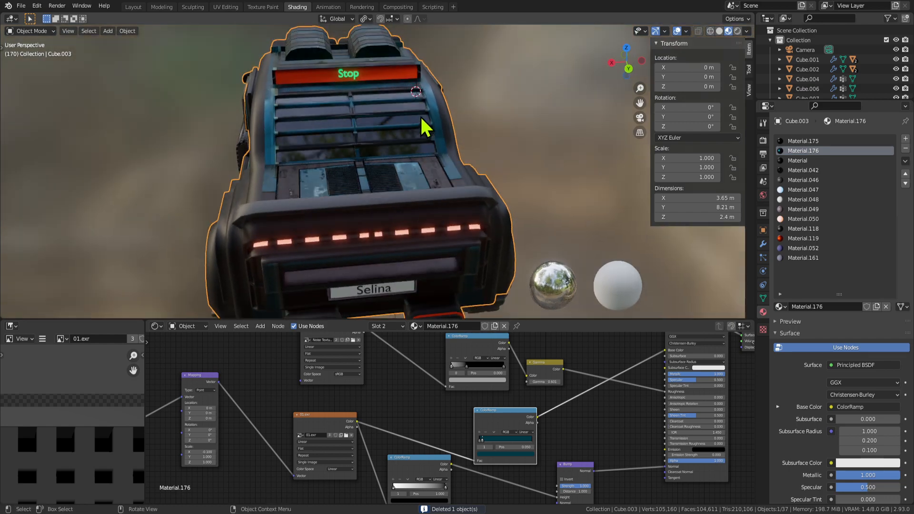
key(Tab)
key(Tab)
middle_drag(504, 153, 371, 117)
shift+middle_drag(371, 117, 125, 106)
middle_drag(560, 59, 241, 96)
shift+middle_drag(542, 147, 339, 157)
key(Tab)
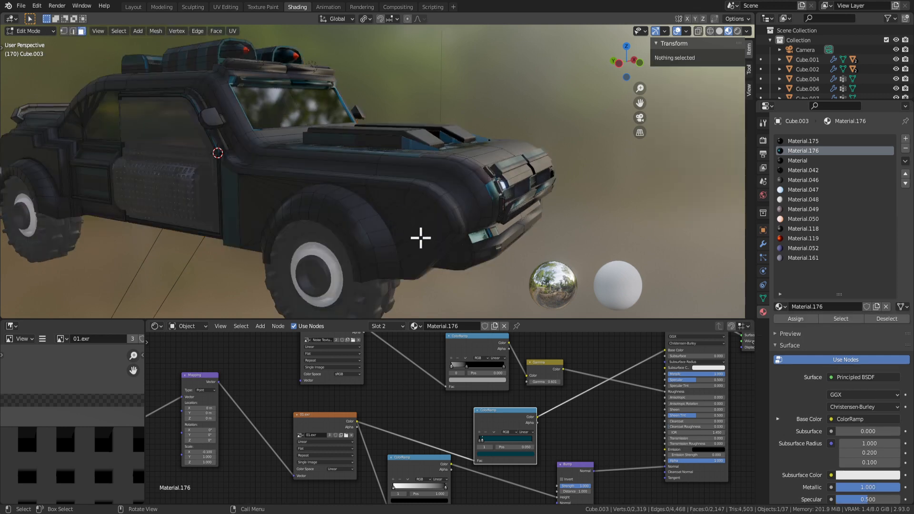
key(Tab)
key(Tab)
scroll(422, 238, up, 3)
Brush-select the front fender faces and add four more fender faces.
key(c)
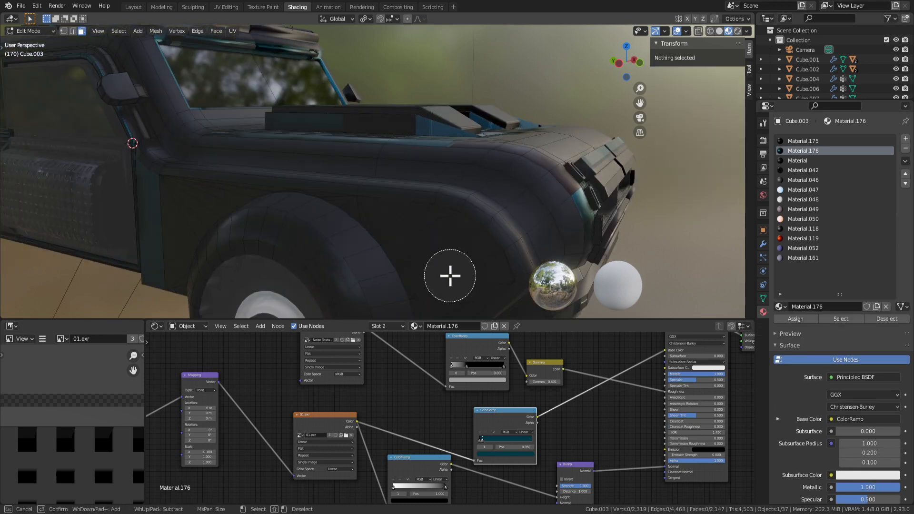
drag(450, 275, 431, 251)
right_click(423, 244)
shift+click(389, 220)
shift+click(365, 216)
shift+click(352, 207)
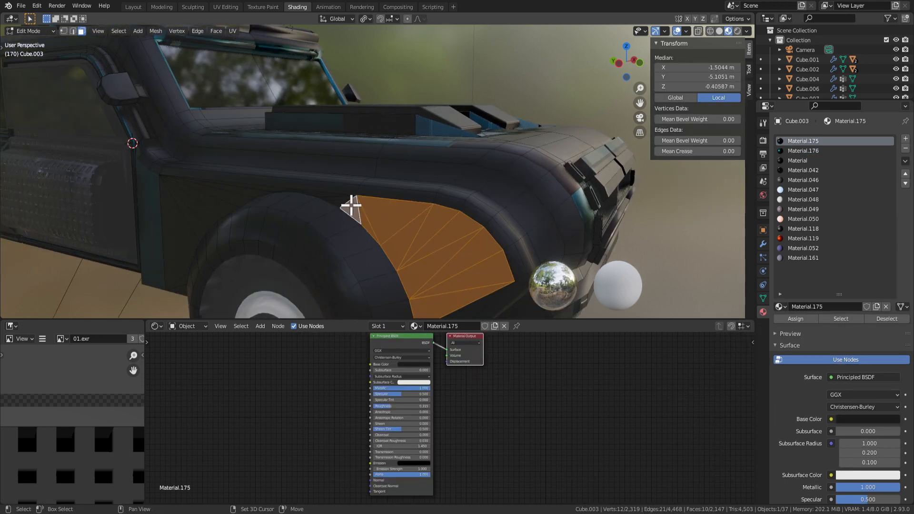
shift+click(341, 200)
scroll(339, 201, up, 2)
scroll(322, 208, up, 4)
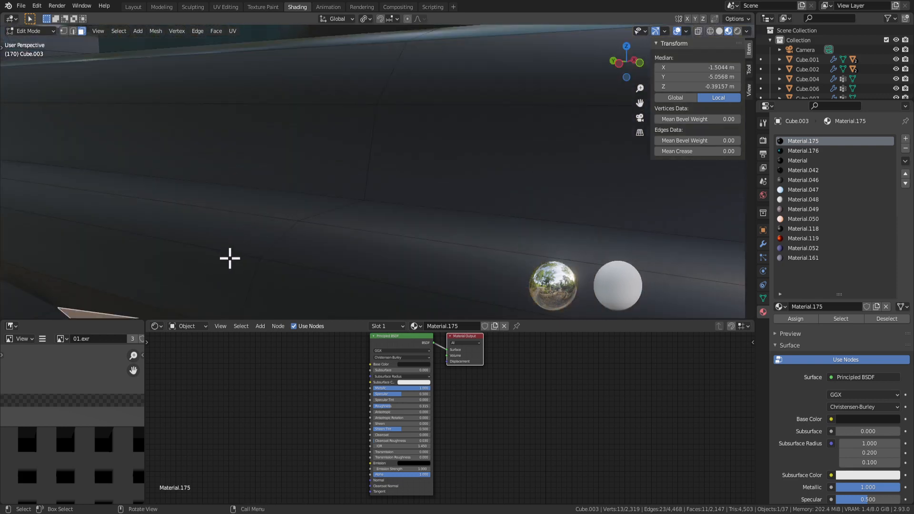
scroll(202, 281, down, 3)
Add the narrow faces above the wheel arch and the wedge faces at its front corner.
shift+click(177, 234)
shift+click(144, 226)
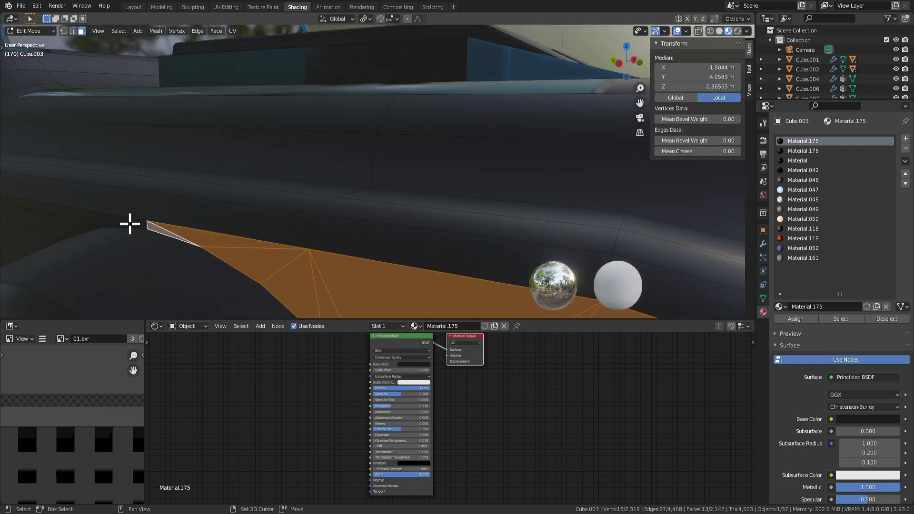
shift+click(129, 223)
shift+click(119, 219)
scroll(167, 233, down, 3)
shift+click(199, 201)
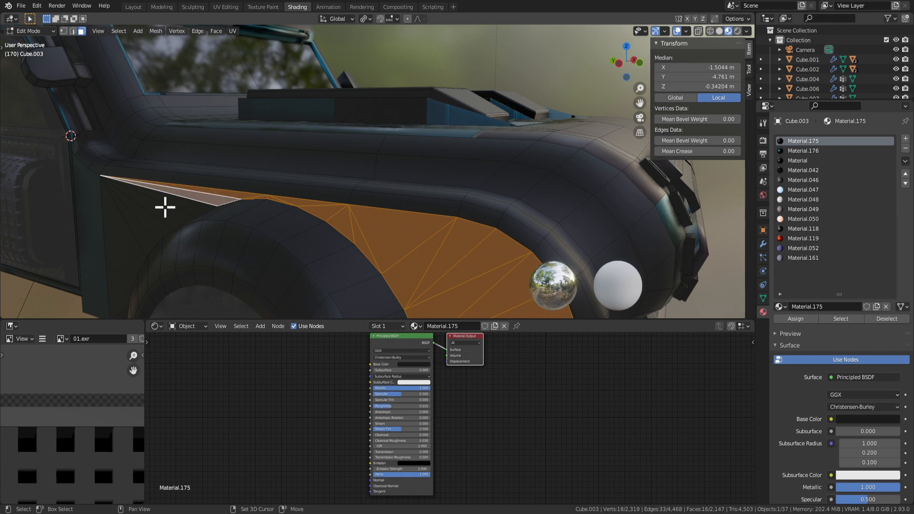
shift+click(163, 206)
shift+click(180, 204)
shift+click(145, 231)
shift+click(136, 243)
shift+click(127, 266)
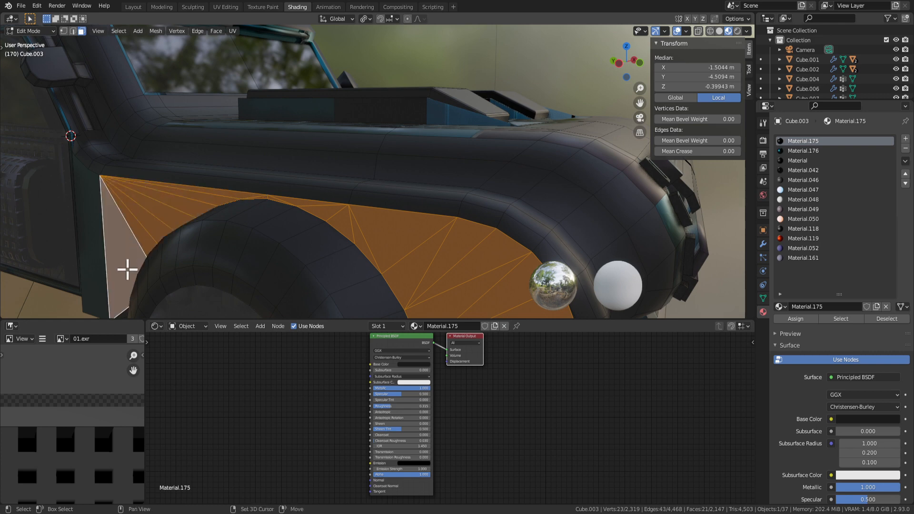
Add the fender faces behind the wheel arch, dropping a stray lower-edge strip face.
shift+middle_drag(127, 267, 300, 159)
shift+click(307, 203)
shift+click(311, 214)
middle_drag(317, 216, 472, 183)
shift+click(426, 177)
shift+click(438, 181)
key(ctrl+z)
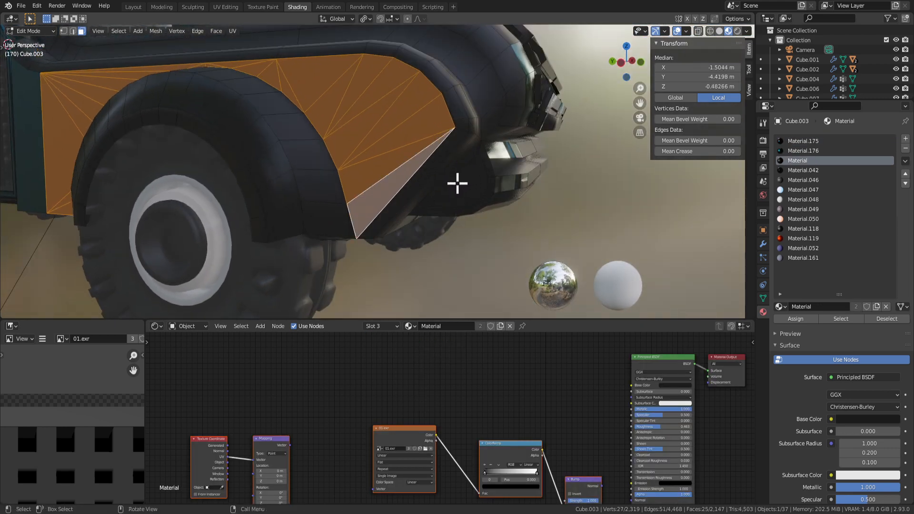
shift+click(353, 235)
mouse_move(353, 235)
middle_down()
mouse_move(395, 227)
mouse_move(370, 230)
middle_up()
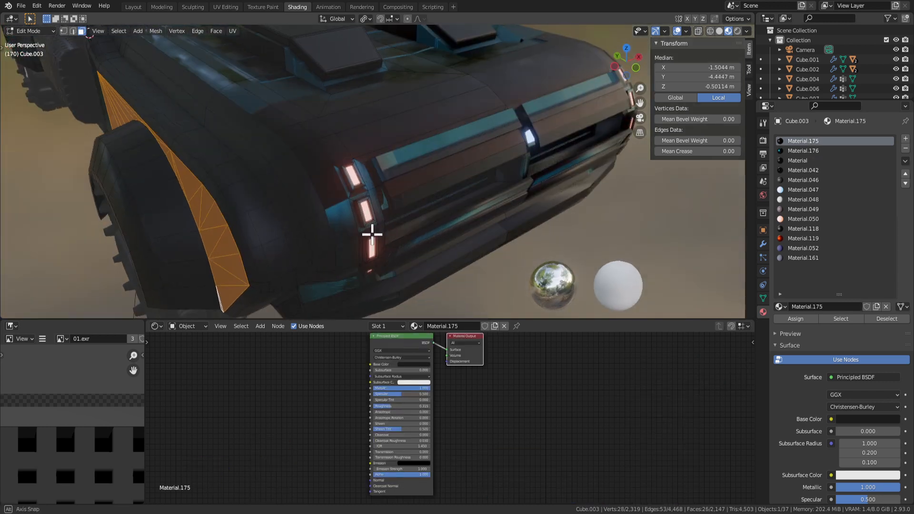
Check the car body's modifiers and vertex groups, then save Car Selina5.blend.
click(763, 245)
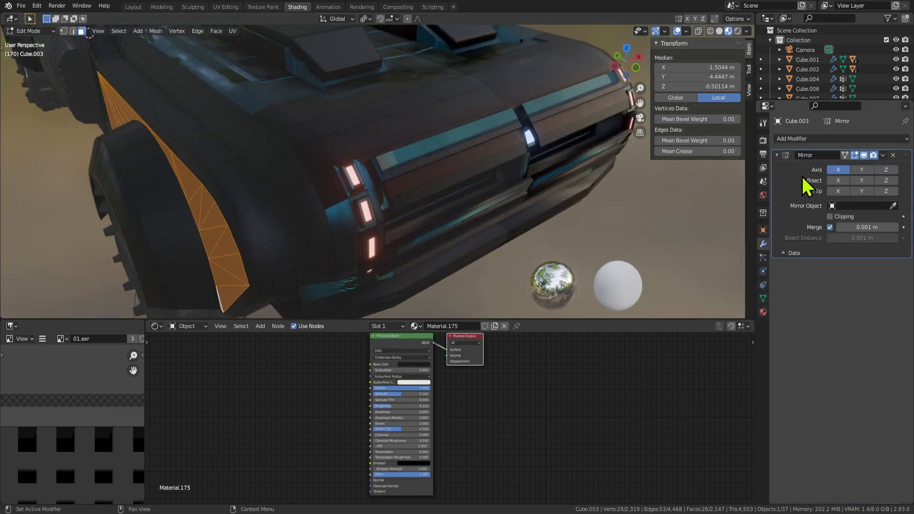
click(762, 297)
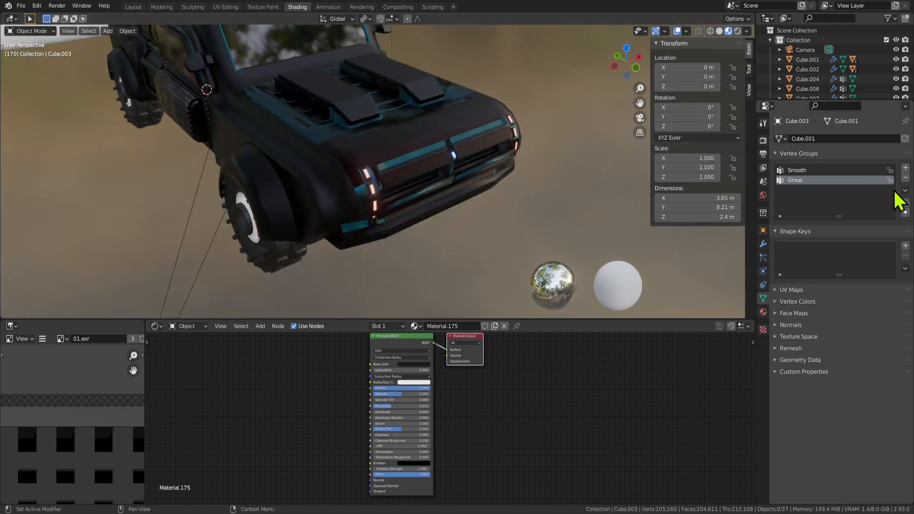
key(Tab)
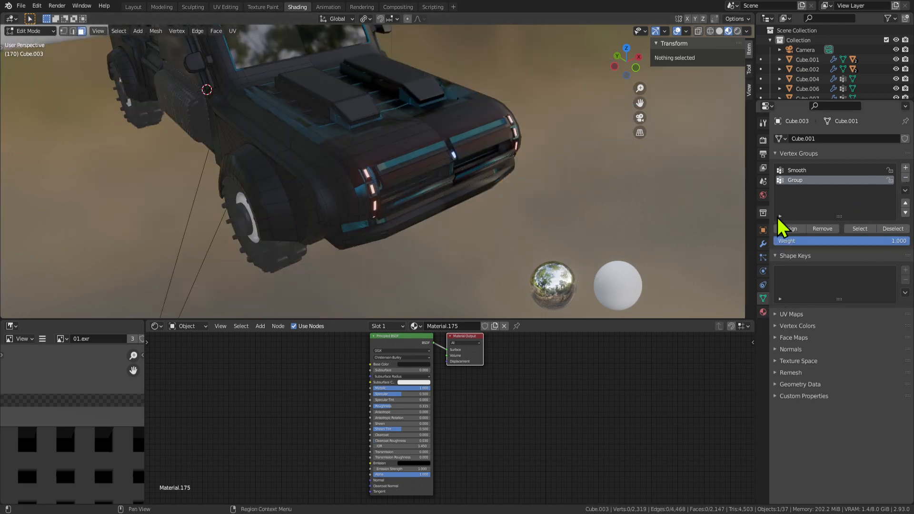
middle_drag(474, 214, 376, 193)
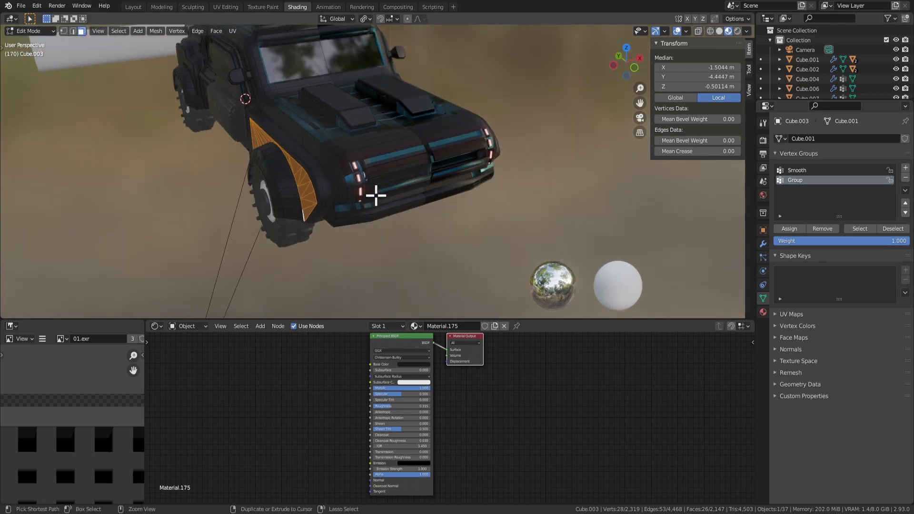
key(ctrl+s)
Extrude the selected fender faces and inspect the result in Object Mode.
key(e)
key(Tab)
middle_drag(380, 205, 404, 206)
scroll(422, 195, up, 3)
key(Tab)
scroll(443, 202, up, 2)
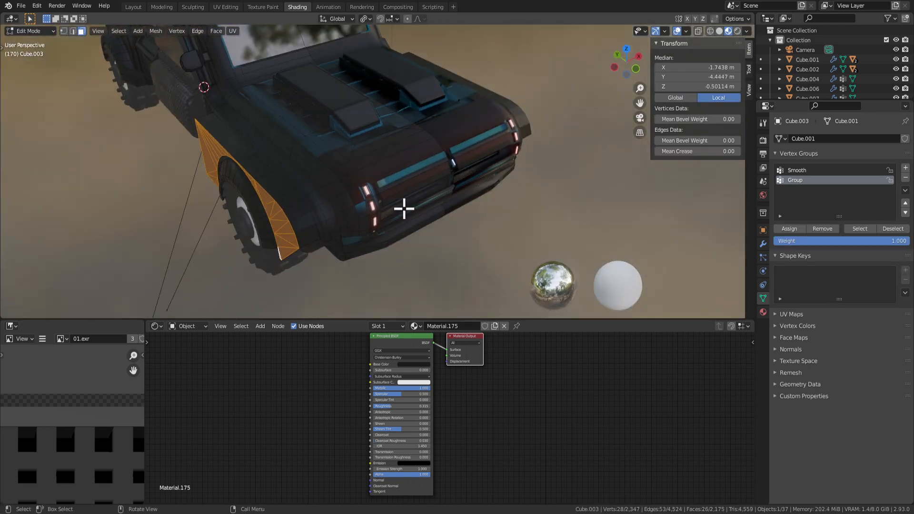
Shift the fender faces sideways by 0.057325 m and review the fender from the side.
key(g)
key(y)
click(409, 200)
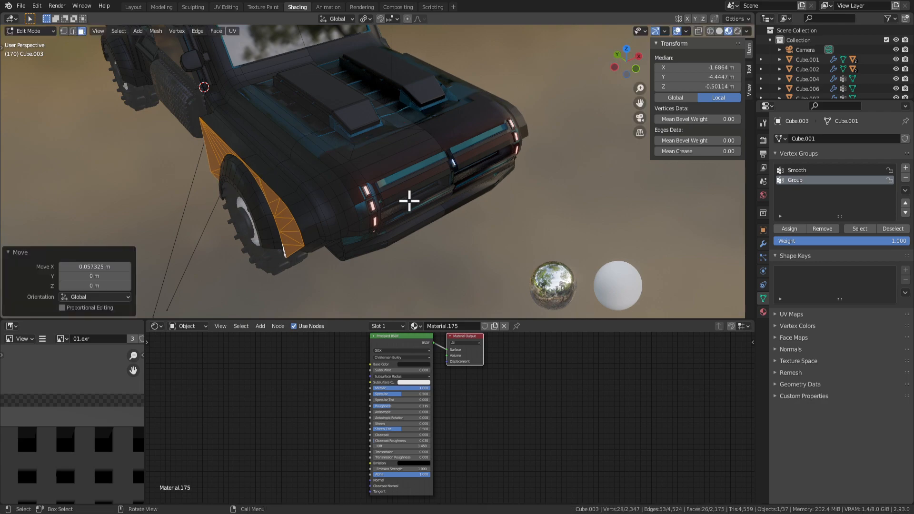
key(Tab)
scroll(407, 222, down, 4)
middle_drag(407, 222, 400, 164)
scroll(522, 152, up, 5)
key(Tab)
scroll(408, 157, up, 2)
key(Tab)
scroll(426, 157, down, 4)
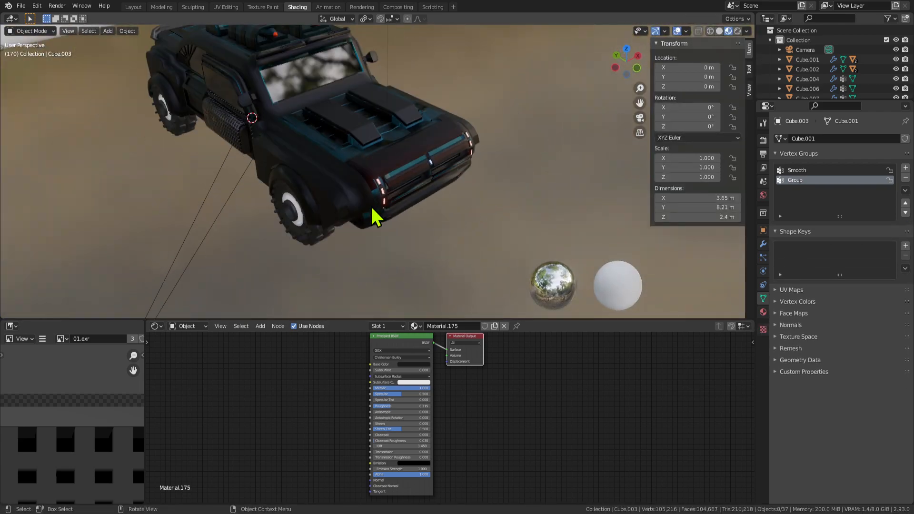
Try extruding a face on the car body's underside in two stages.
mouse_move(377, 210)
middle_down()
mouse_move(490, 177)
mouse_move(443, 275)
mouse_move(279, 200)
mouse_move(414, 224)
mouse_move(405, 186)
mouse_move(424, 210)
middle_up()
key(ctrl+z)
key(ctrl+z)
key(ctrl+z)
key(ctrl+z)
key(ctrl+z)
key(ctrl+z)
key(ctrl+z)
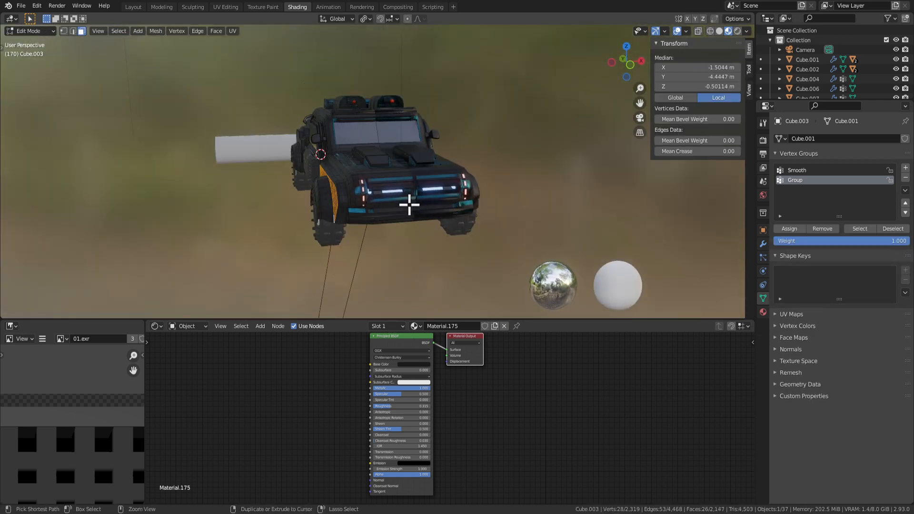
scroll(414, 219, up, 3)
middle_drag(422, 232, 468, 269)
key(Tab)
click(402, 206)
click(417, 238)
click(505, 270)
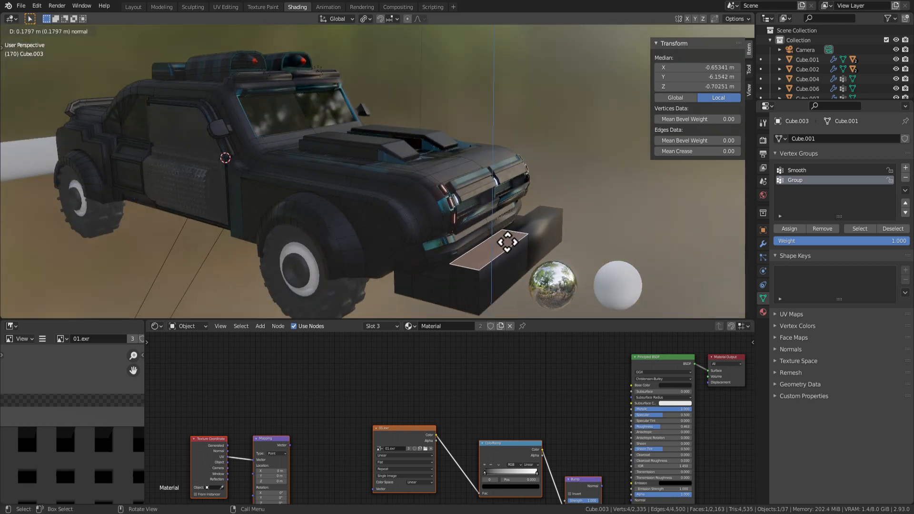
key(Tab)
Undo the underside face extrusion and clear the face selection.
scroll(538, 248, down, 5)
middle_drag(538, 249, 438, 220)
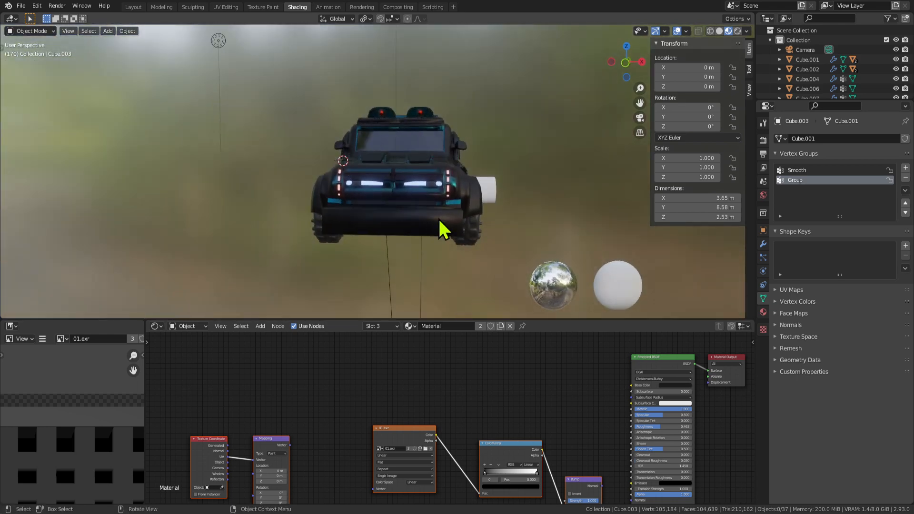
key(ctrl+z)
key(ctrl+z)
click(406, 263)
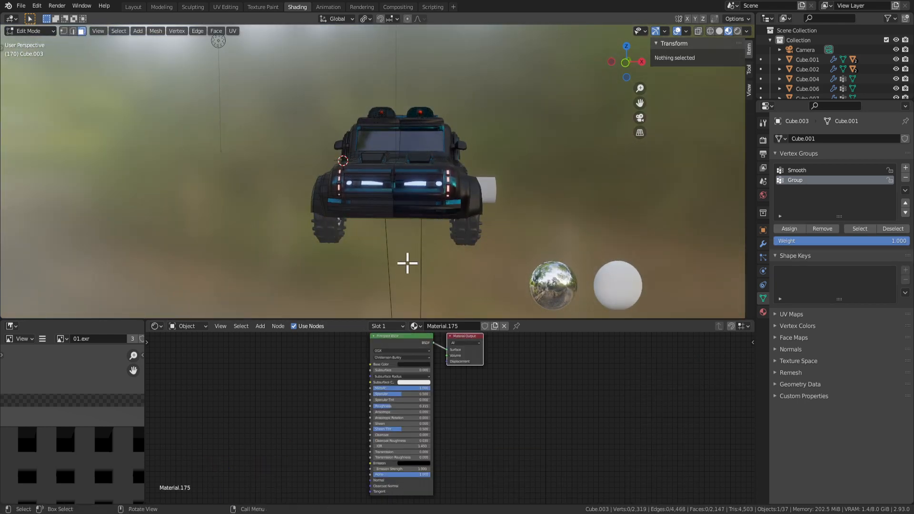
key(Tab)
middle_drag(374, 264, 418, 229)
key(Tab)
scroll(398, 206, up, 1)
Move an underside face vertically with G, then undo the move.
click(397, 233)
key(g)
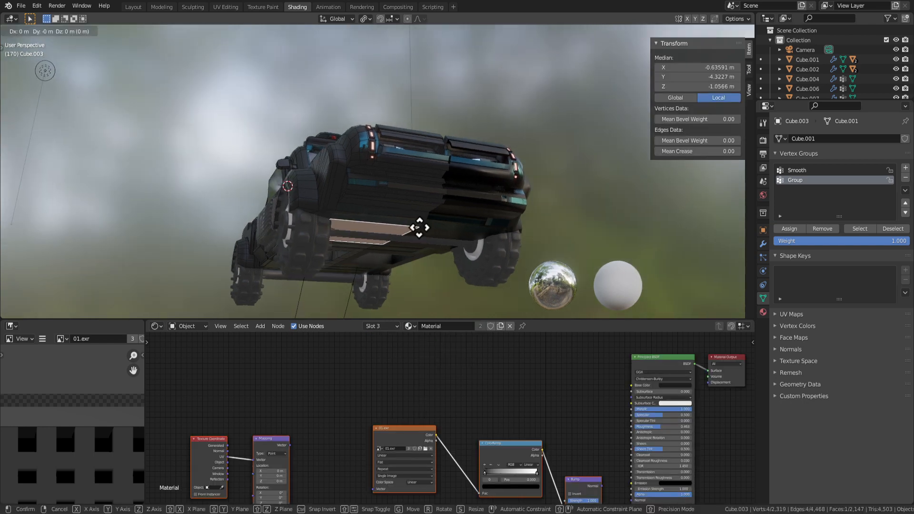
click(423, 247)
key(Tab)
scroll(465, 218, down, 3)
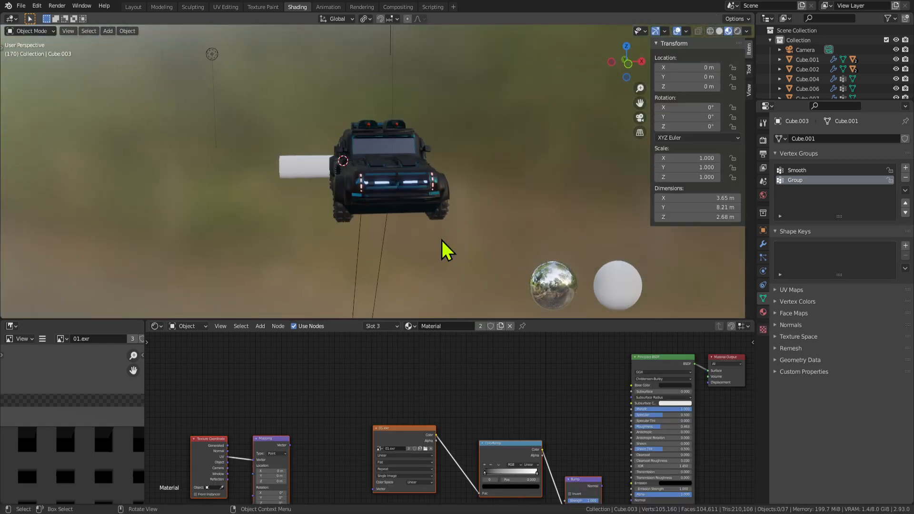
middle_drag(445, 249, 401, 212)
key(ctrl+z)
key(ctrl+z)
key(ctrl+z)
key(ctrl+z)
scroll(427, 214, up, 2)
key(Tab)
key(Tab)
key(Tab)
key(Tab)
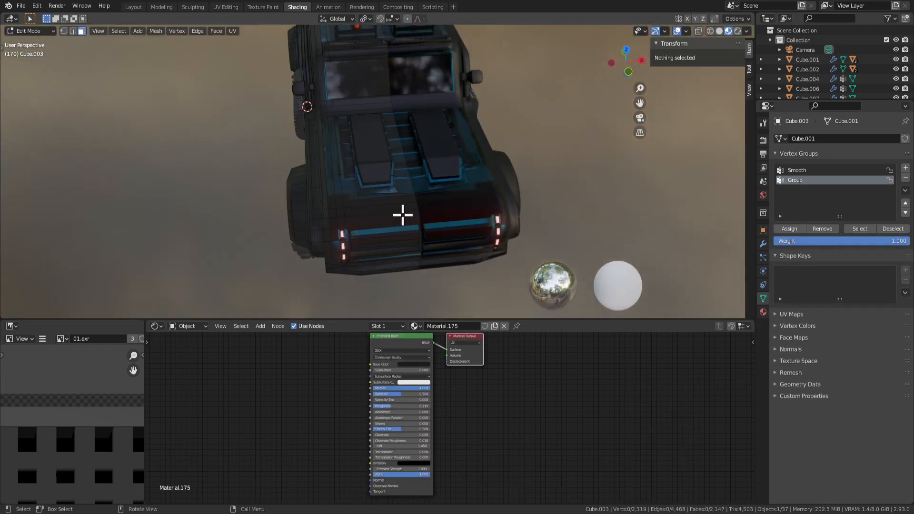
Select the hood panel's top face and add its front face.
middle_drag(370, 153, 403, 151)
click(372, 148)
shift+click(402, 172)
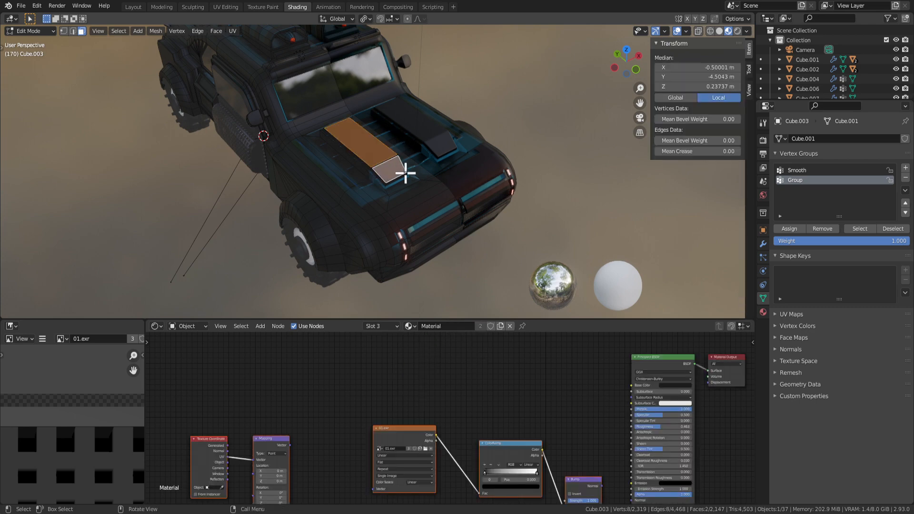
key(Tab)
scroll(349, 165, down, 3)
middle_drag(348, 175, 388, 210)
key(Tab)
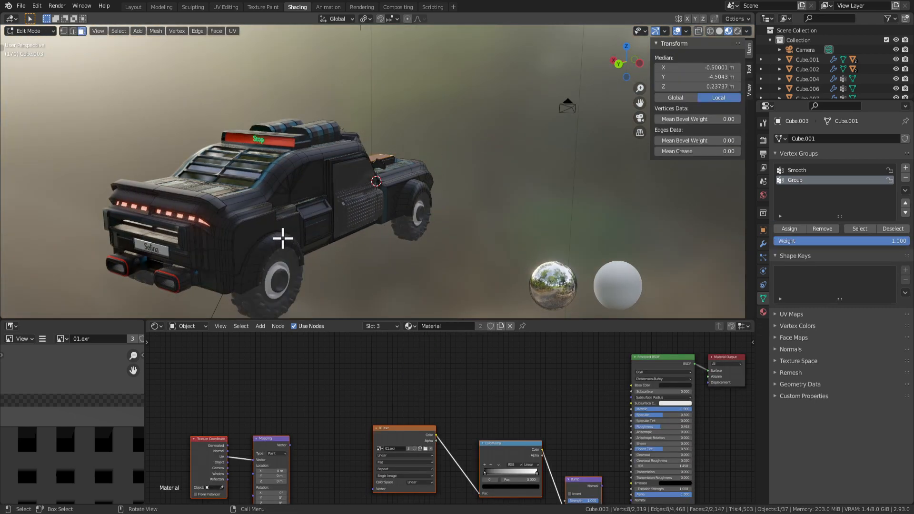
Extrude the rear fender faces outward and scale the extrusion along Z.
key(e)
click(352, 246)
key(s)
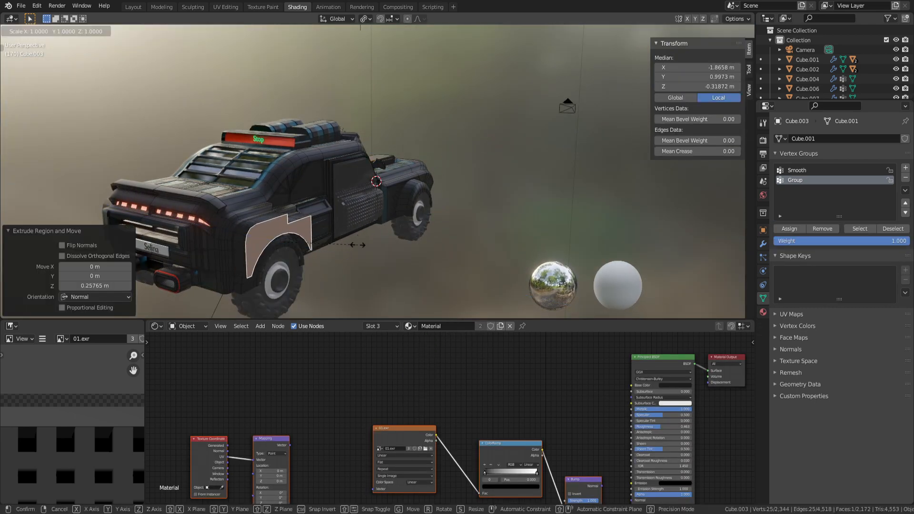
click(328, 233)
key(Tab)
middle_drag(328, 233, 485, 198)
key(Tab)
key(Tab)
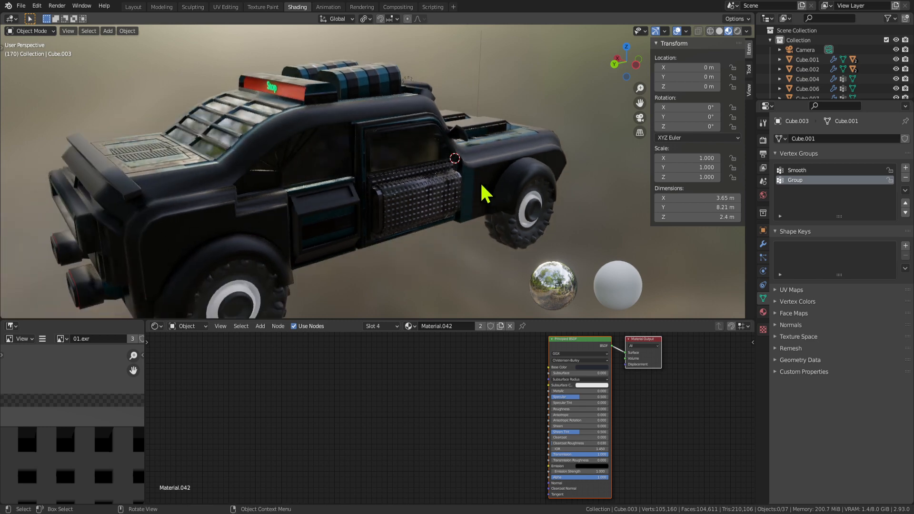
middle_drag(424, 164, 381, 180)
key(Tab)
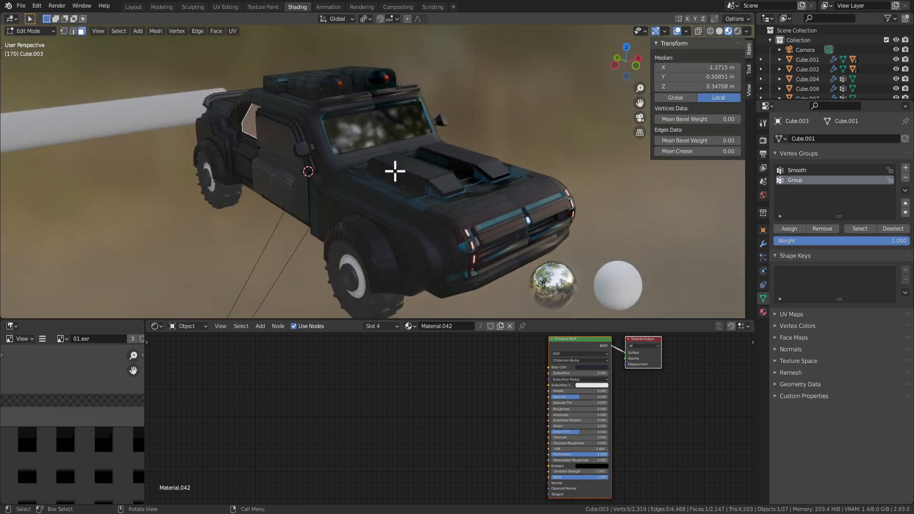
key(Tab)
middle_drag(443, 200, 353, 184)
Maximize the 3D view and swing the side door open 66.2° around Z.
key(ctrl+space)
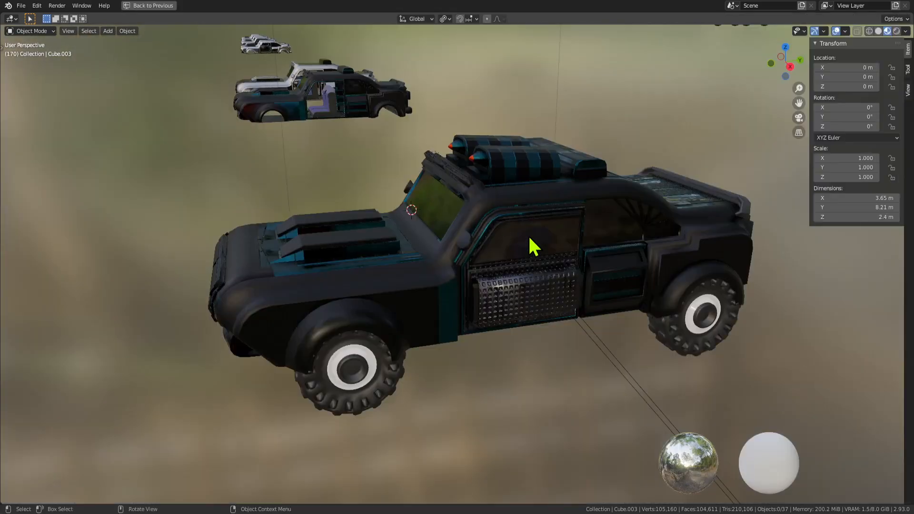
middle_drag(533, 245, 387, 271)
click(632, 330)
middle_drag(632, 330, 516, 271)
key(r)
key(z)
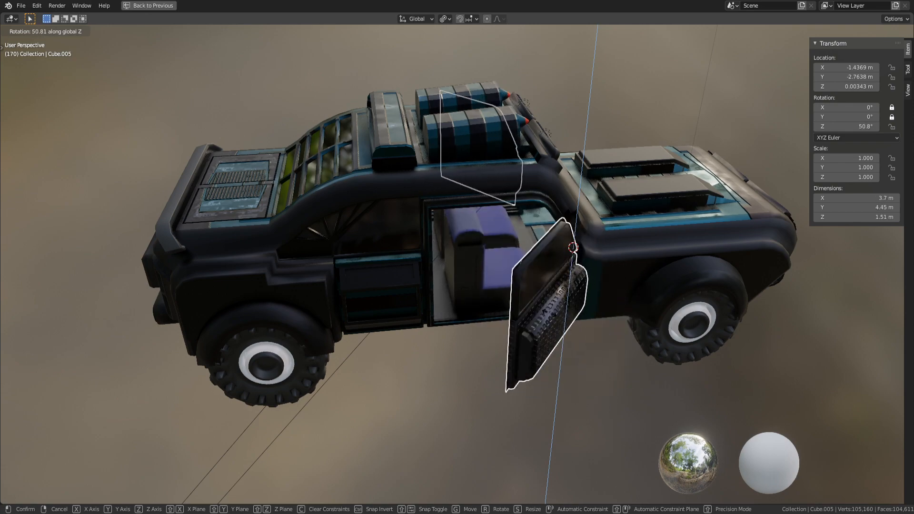
click(568, 328)
middle_drag(567, 328, 473, 289)
scroll(473, 288, up, 3)
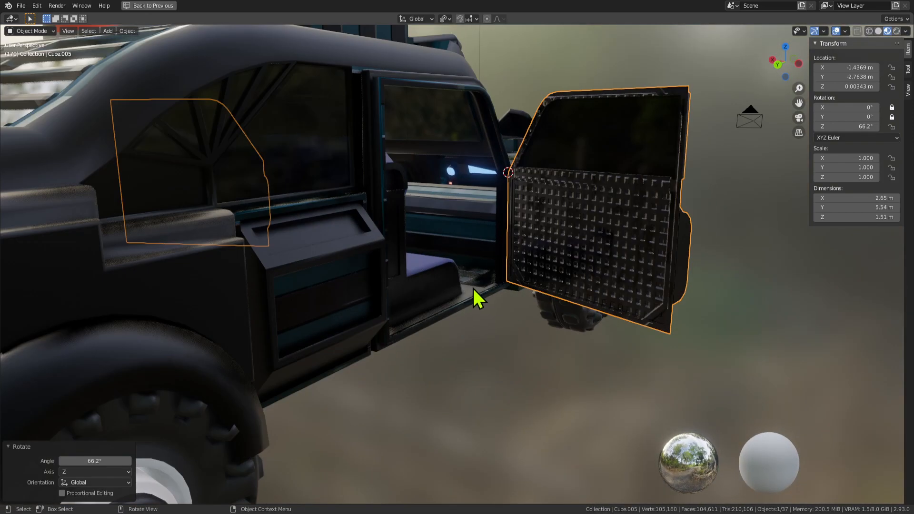
Walk into the truck cab with walk navigation, then exit back outside.
key(shift+grave)
key(w)
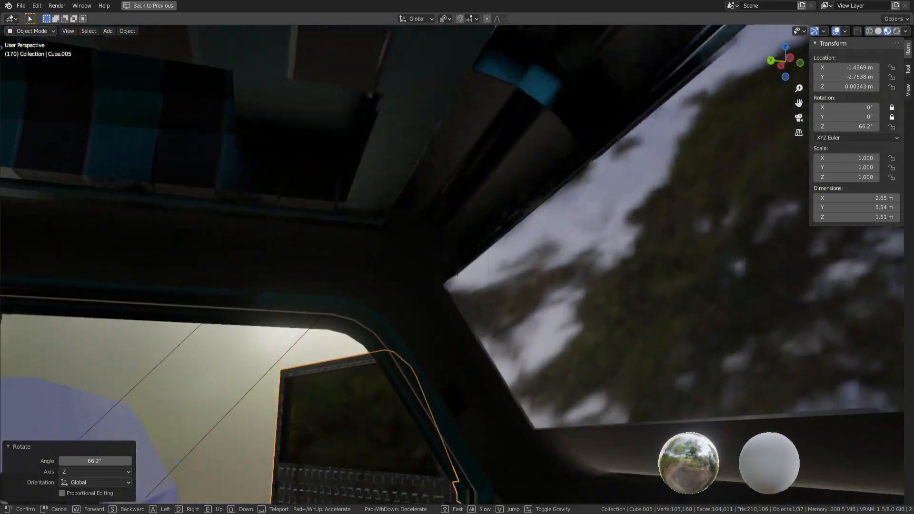
right_click(456, 266)
scroll(456, 264, down, 3)
middle_drag(456, 264, 381, 270)
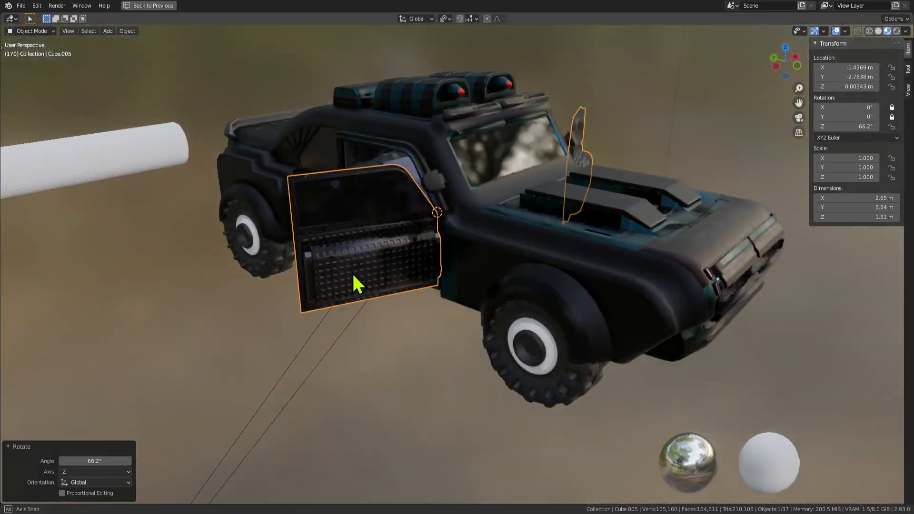
scroll(281, 275, down, 3)
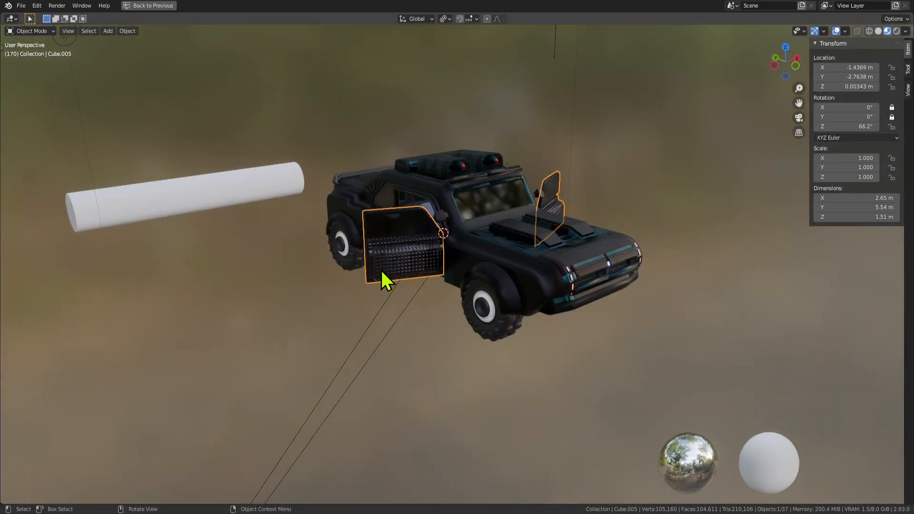
Clear the door's rotation with Alt+R so it closes to 0°.
key(alt+r)
middle_drag(412, 298, 424, 284)
scroll(549, 279, up, 3)
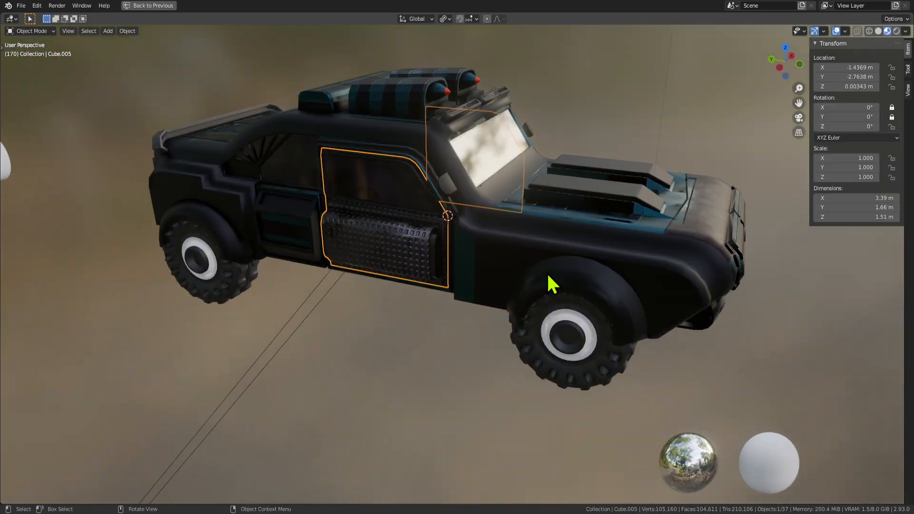
middle_drag(647, 283, 526, 285)
Extrude a front panel face into a narrow strip, scaled in X and Y and moved along Z.
key(Tab)
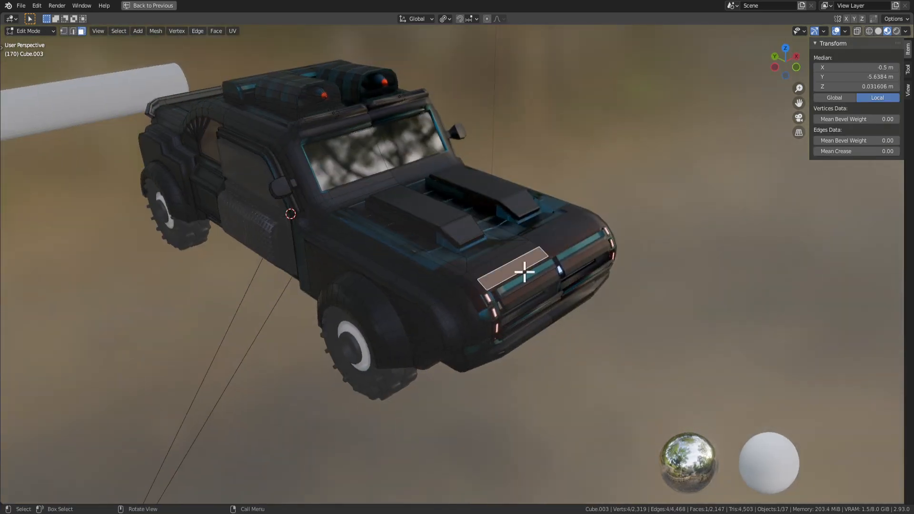
scroll(524, 272, up, 2)
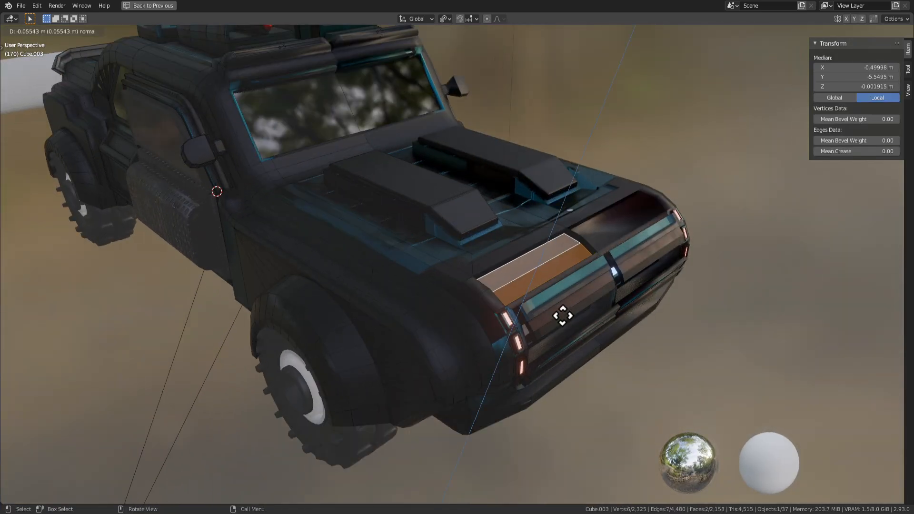
click(567, 292)
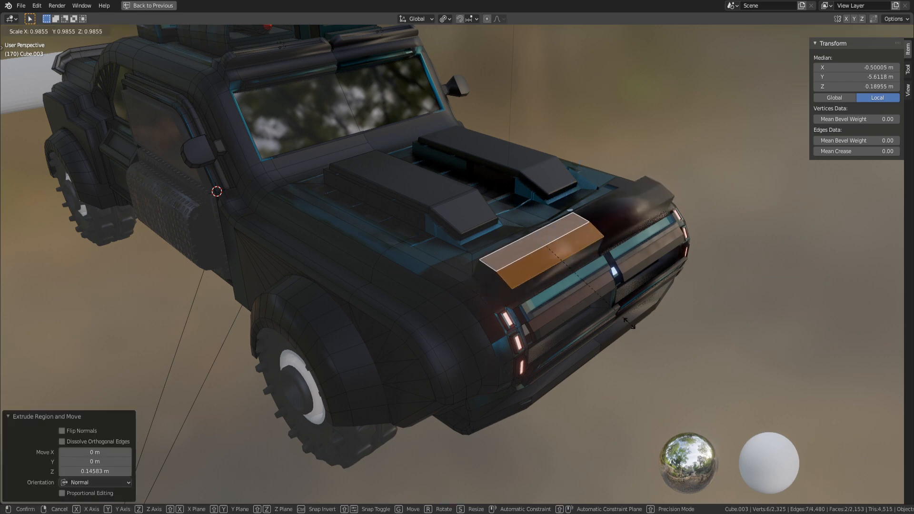
key(x)
key(y)
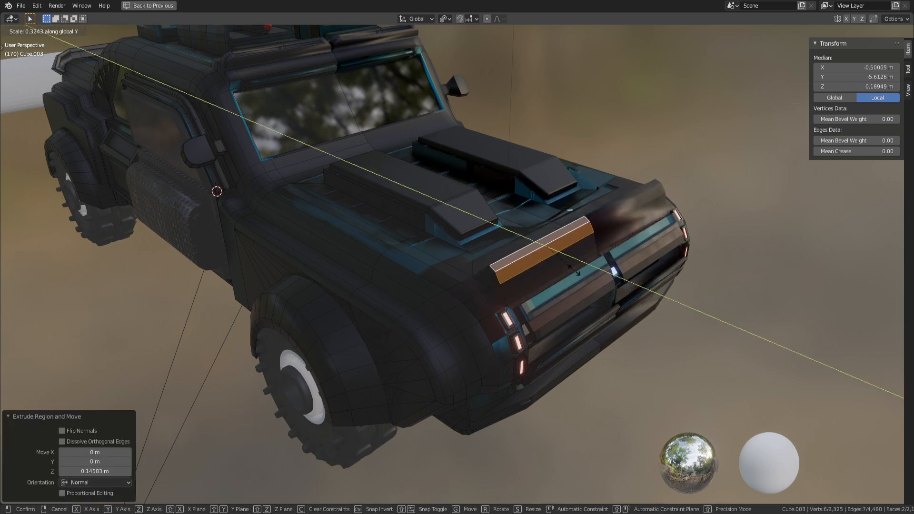
click(579, 272)
key(g)
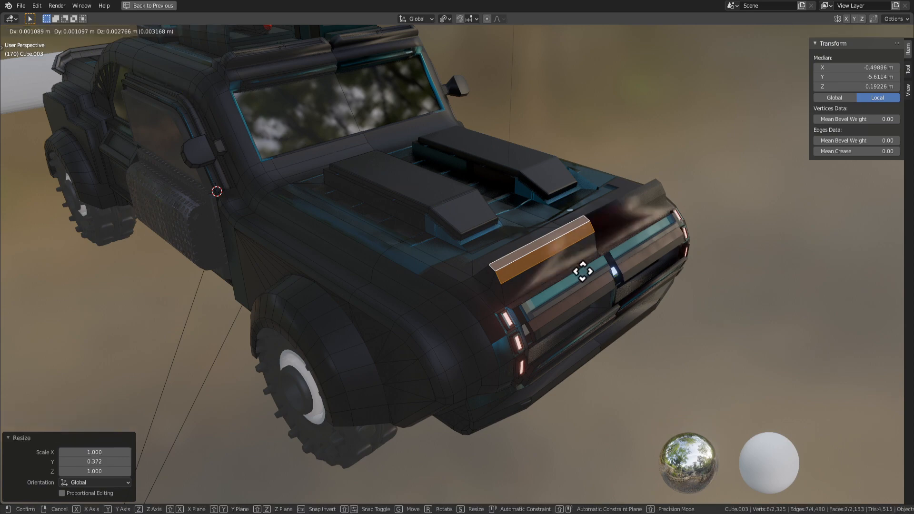
key(z)
click(588, 300)
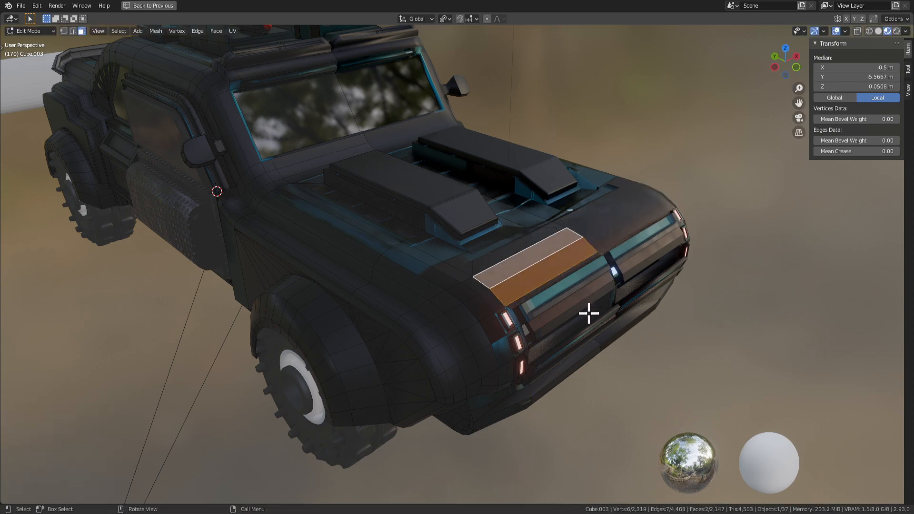
middle_drag(587, 313, 520, 308)
key(Tab)
key(Tab)
Slightly adjust the hood scoop face's height along Z.
middle_drag(340, 337, 481, 312)
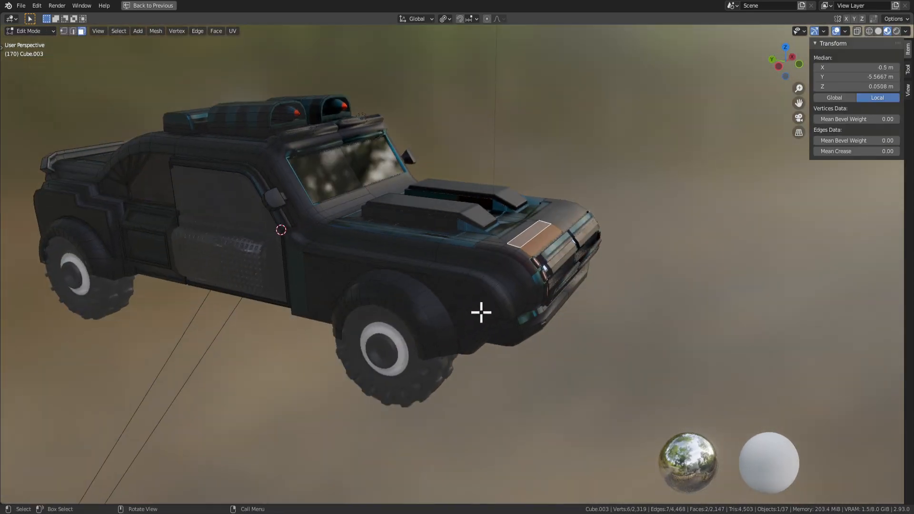
scroll(490, 307, up, 2)
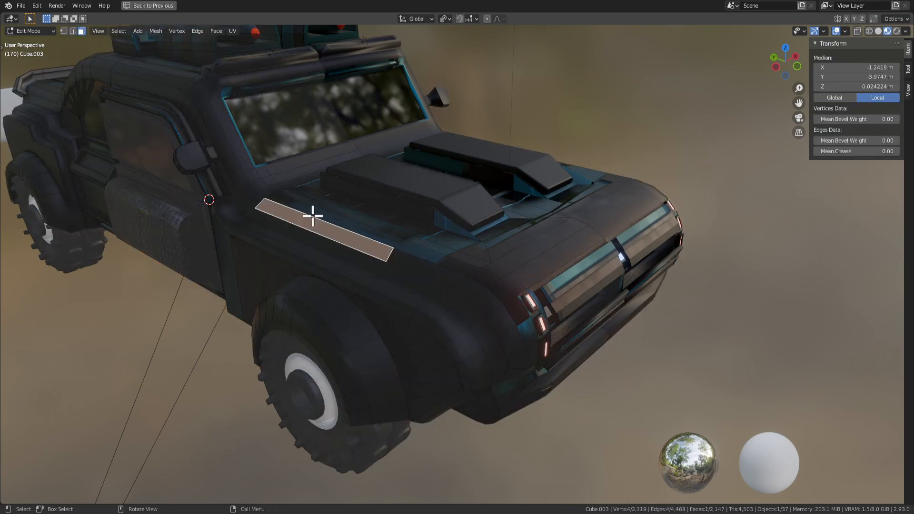
key(Tab)
middle_drag(301, 217, 362, 258)
key(Tab)
middle_drag(400, 318, 428, 208)
key(Tab)
key(Tab)
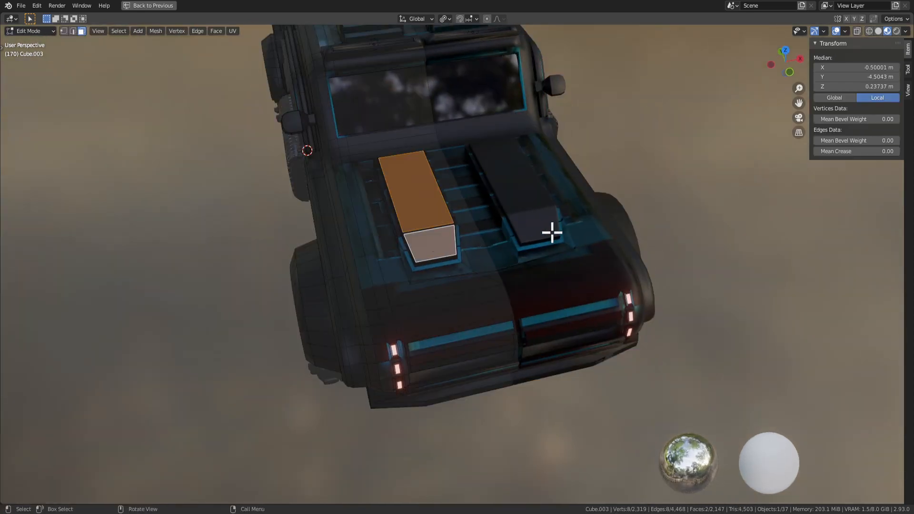
middle_drag(552, 233, 564, 214)
key(g)
key(z)
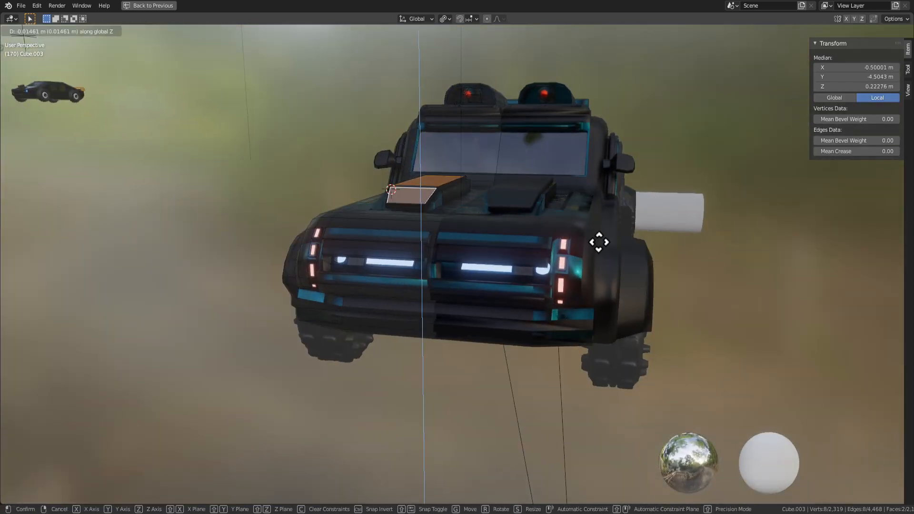
click(600, 249)
key(Tab)
Inspect the car body from the side, rear three-quarter and underneath.
middle_drag(587, 243, 271, 323)
key(Tab)
key(Tab)
key(Tab)
middle_drag(198, 349, 336, 279)
middle_drag(478, 295, 619, 297)
key(Tab)
key(space)
middle_drag(510, 285, 394, 228)
scroll(352, 233, up, 4)
key(Tab)
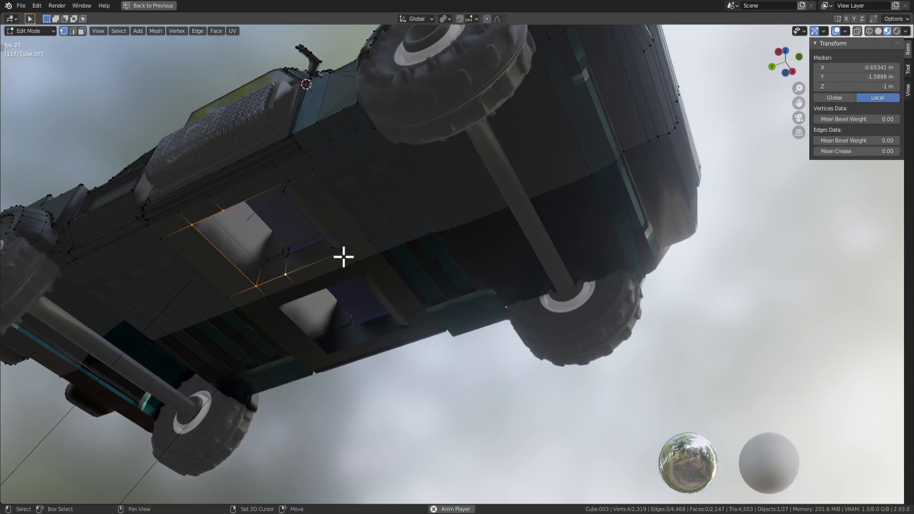
middle_drag(288, 181, 329, 145)
key(Tab)
key(Tab)
Deselect all faces with Alt+A and clear the scene selection.
key(alt+a)
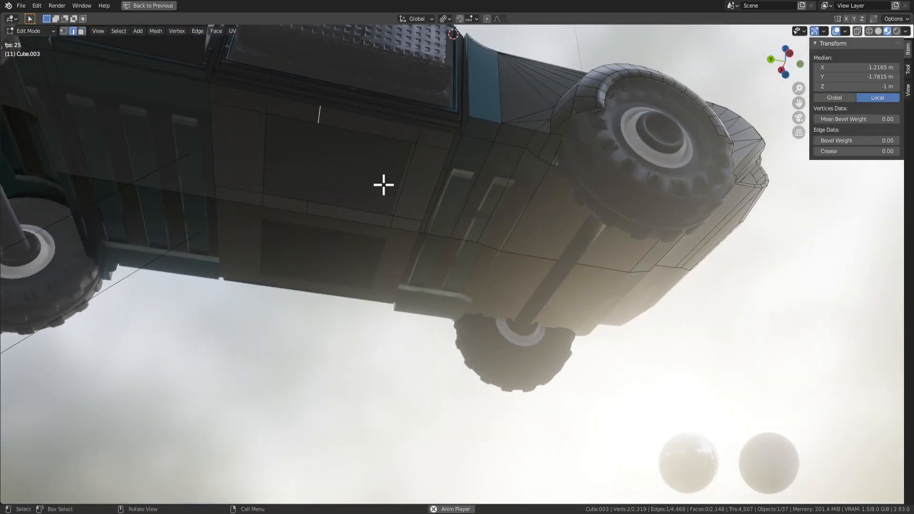
key(Tab)
middle_drag(382, 184, 383, 275)
key(Tab)
key(Tab)
click(655, 232)
scroll(577, 242, up, 2)
shift+middle_drag(577, 242, 578, 307)
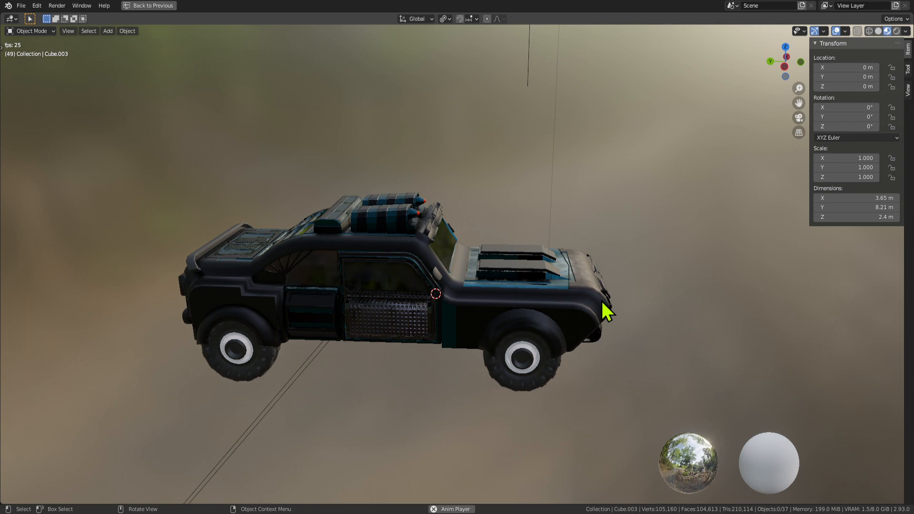
click(536, 288)
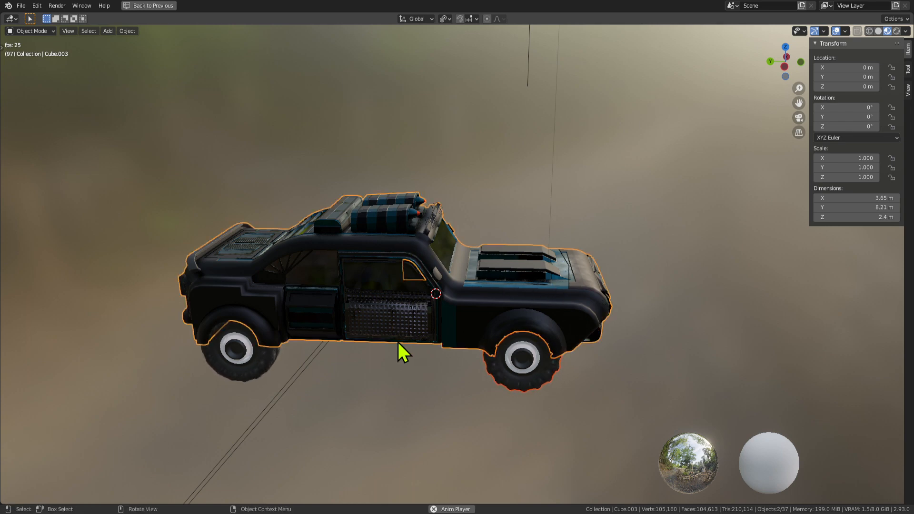
middle_drag(404, 373, 467, 352)
key(Tab)
key(Tab)
scroll(418, 355, up, 1)
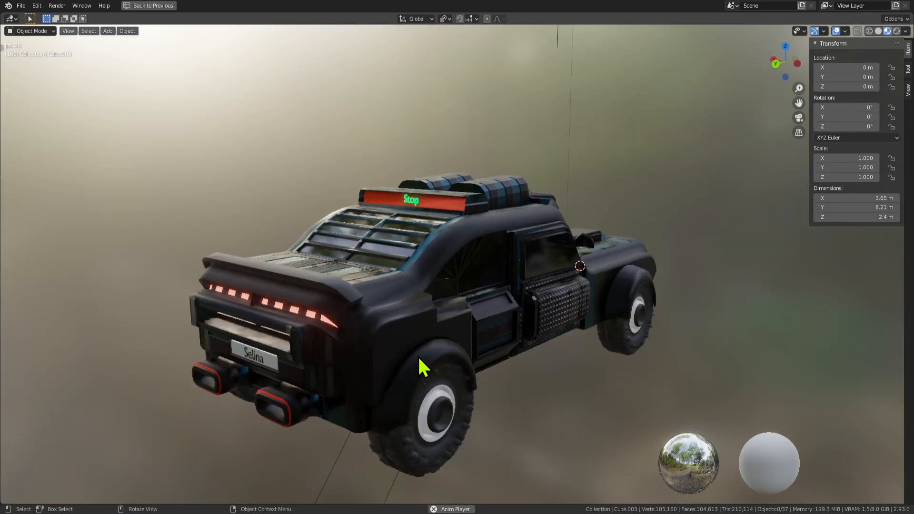
key(Tab)
key(alt+a)
click(390, 344)
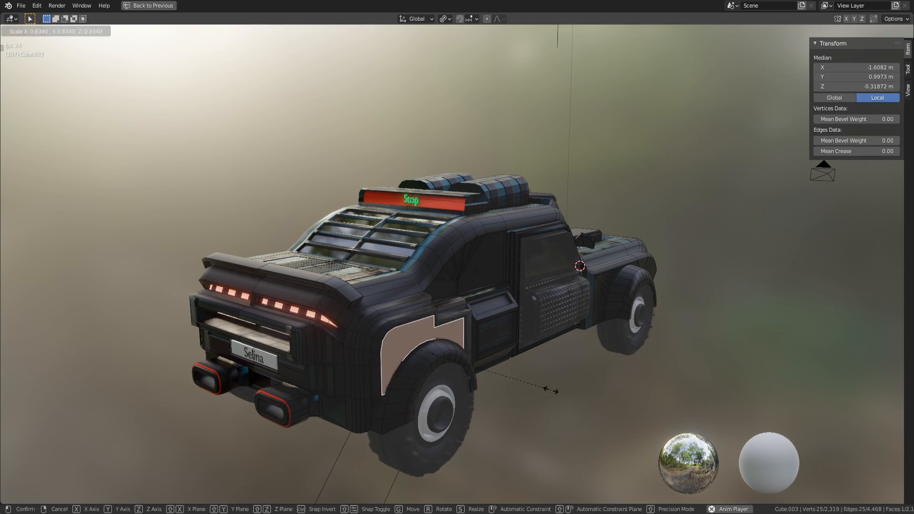
right_click(563, 390)
key(ctrl+z)
key(Tab)
key(Tab)
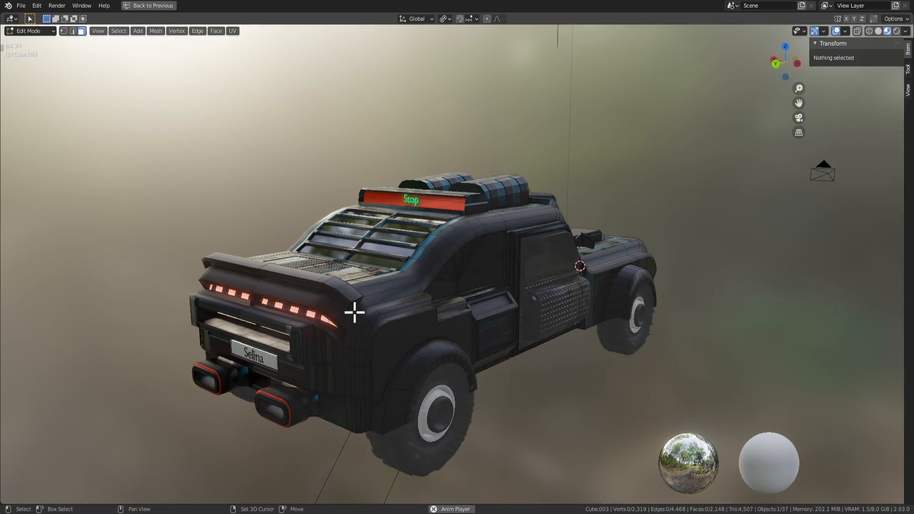
shift+middle_drag(353, 312, 355, 284)
key(Tab)
key(Tab)
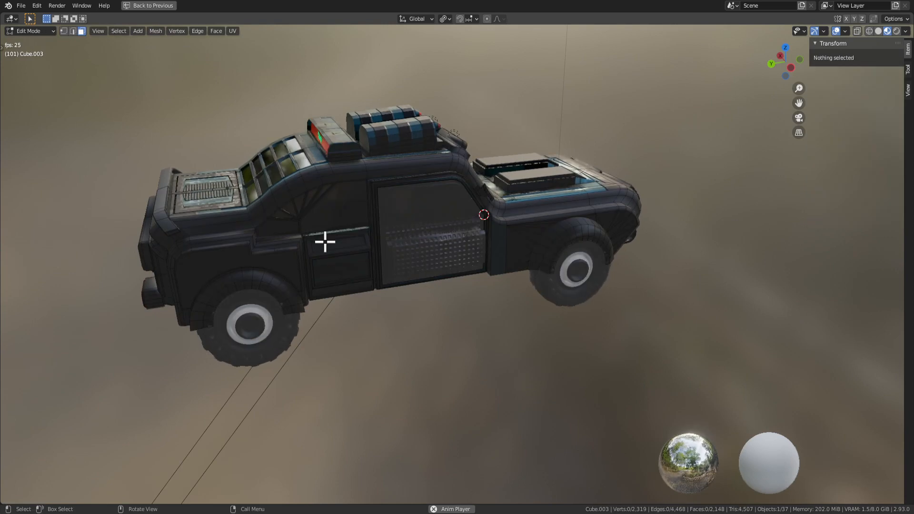
key(Tab)
middle_drag(383, 272, 291, 264)
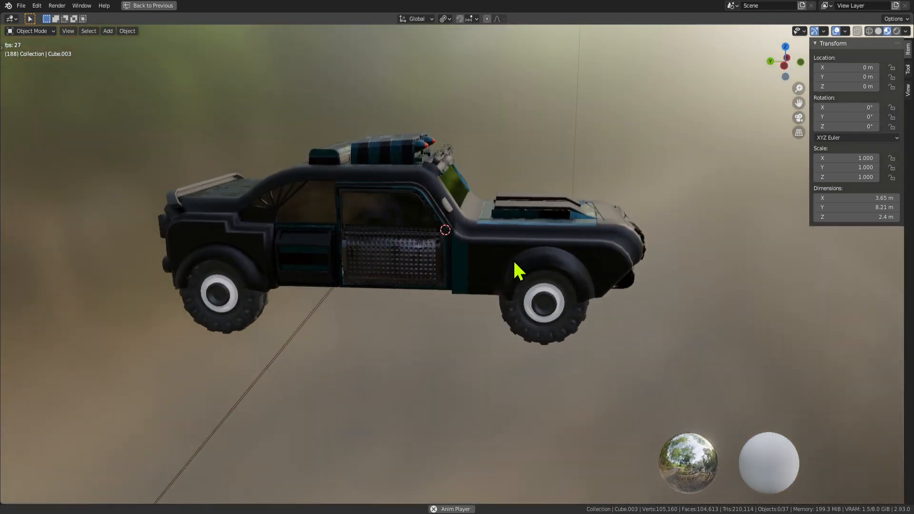
middle_drag(512, 259, 377, 275)
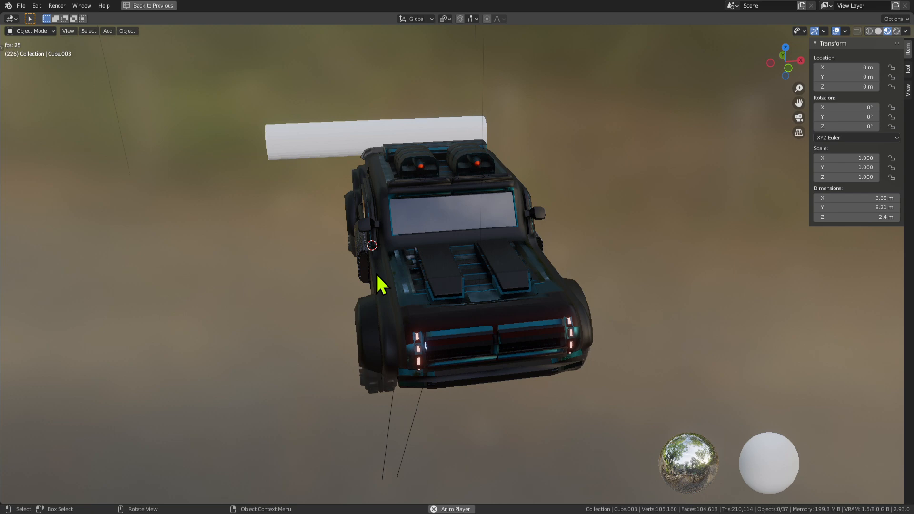
middle_drag(305, 262, 588, 286)
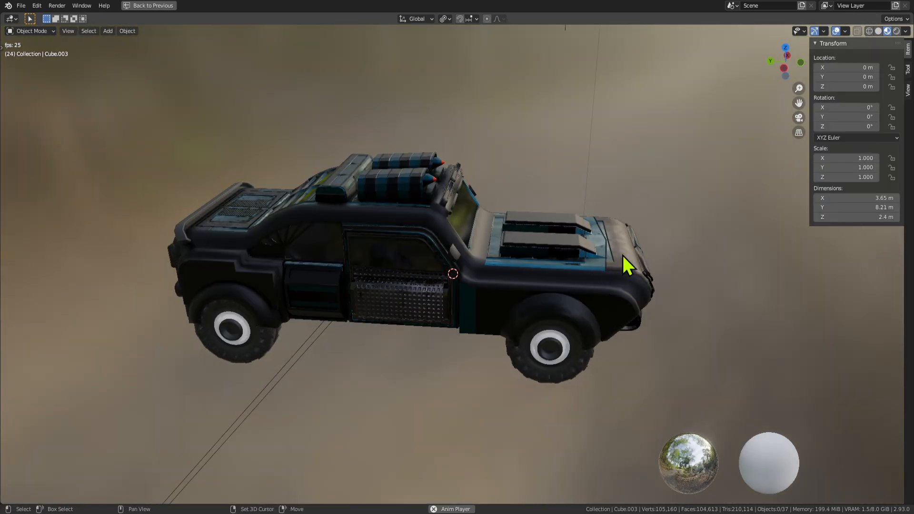
mouse_move(624, 257)
middle_down()
mouse_move(620, 204)
mouse_move(604, 235)
mouse_move(578, 247)
mouse_move(636, 247)
mouse_move(619, 245)
middle_up()
scroll(527, 237, down, 8)
Clear the orange buggy's location and rotation, then slide it along X near the police car.
middle_drag(179, 215, 227, 230)
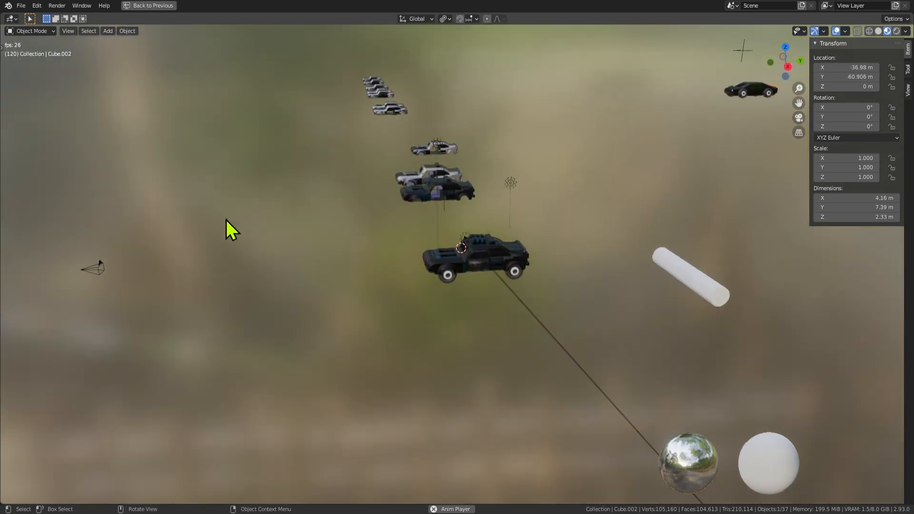
key(alt+g)
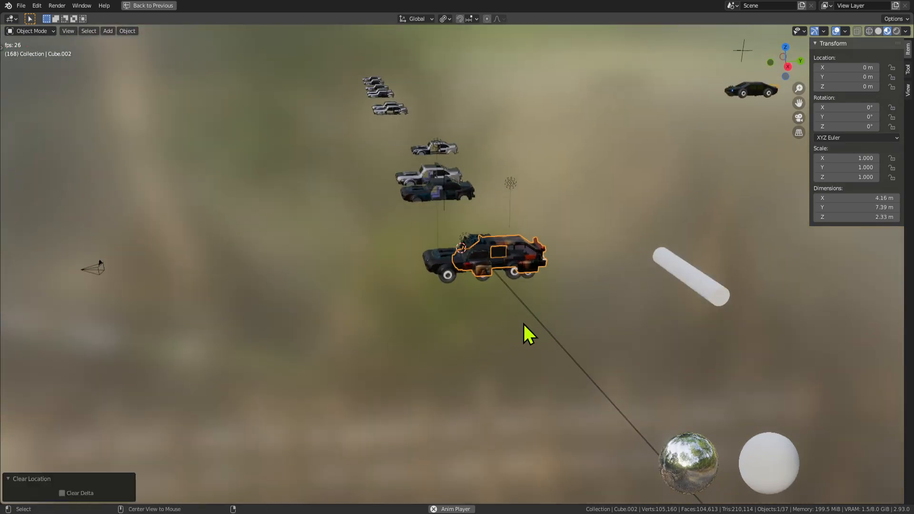
key(alt+r)
middle_drag(601, 344, 615, 319)
key(g)
key(x)
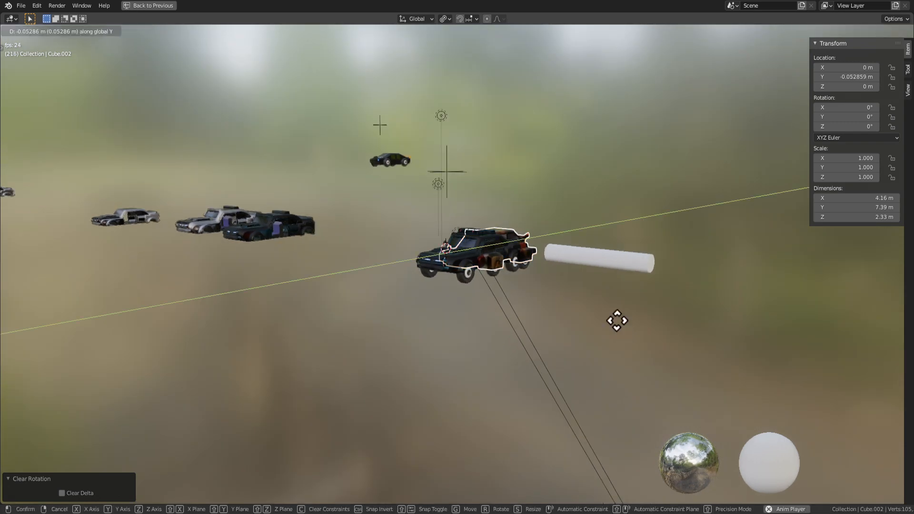
click(545, 307)
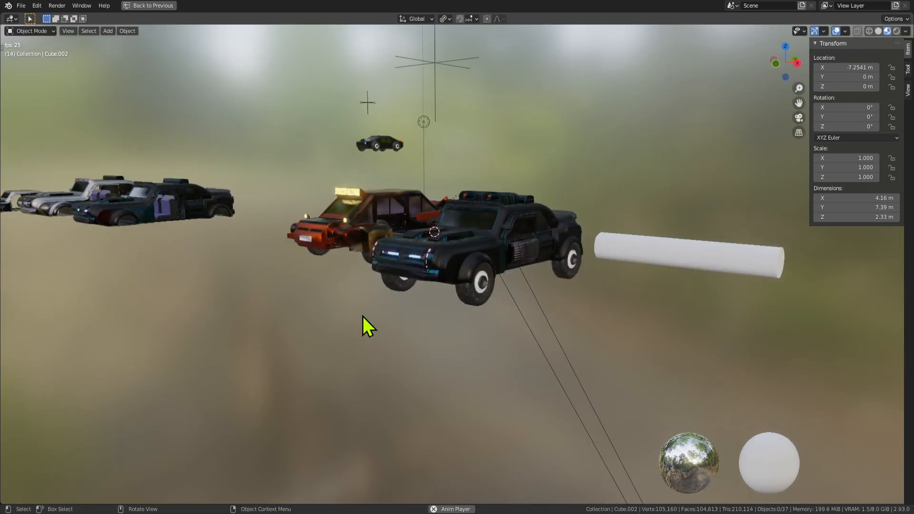
Clear the red car's location and rotation and place it along X beside the police car.
middle_drag(363, 317, 331, 316)
scroll(373, 314, down, 4)
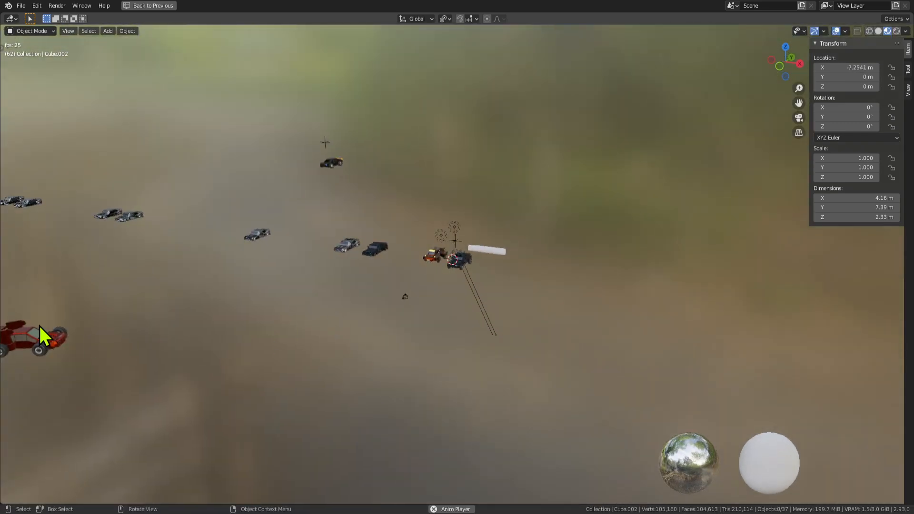
key(alt+g)
scroll(613, 351, up, 5)
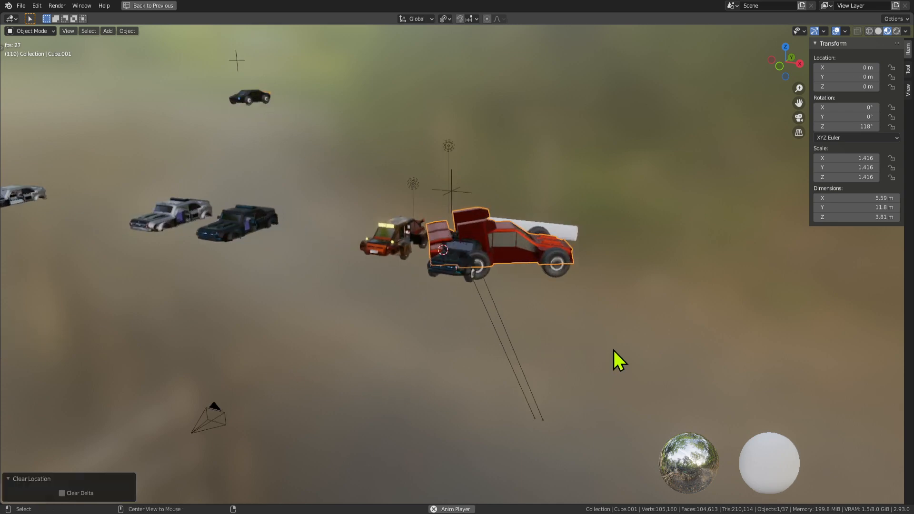
key(alt+r)
key(g)
key(x)
click(827, 398)
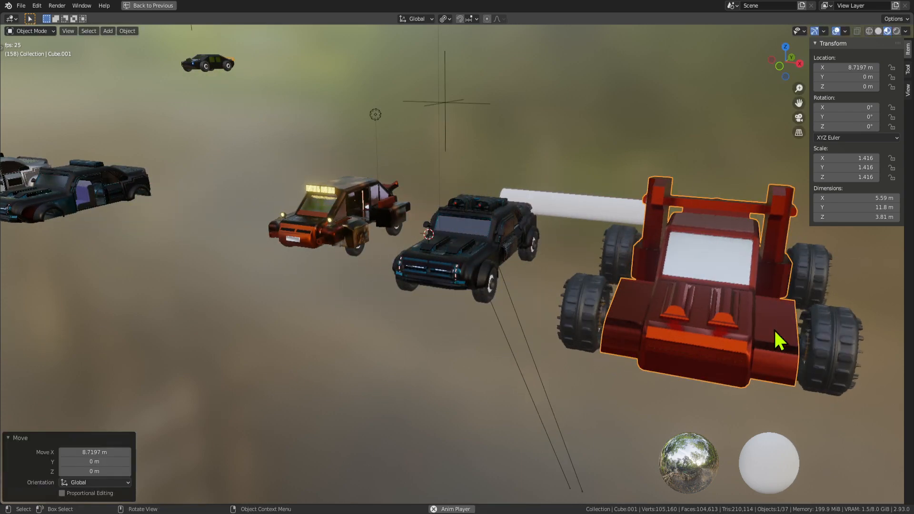
Scale the red car down to 0.951.
scroll(742, 314, down, 3)
middle_drag(659, 297, 703, 293)
scroll(681, 261, up, 3)
key(s)
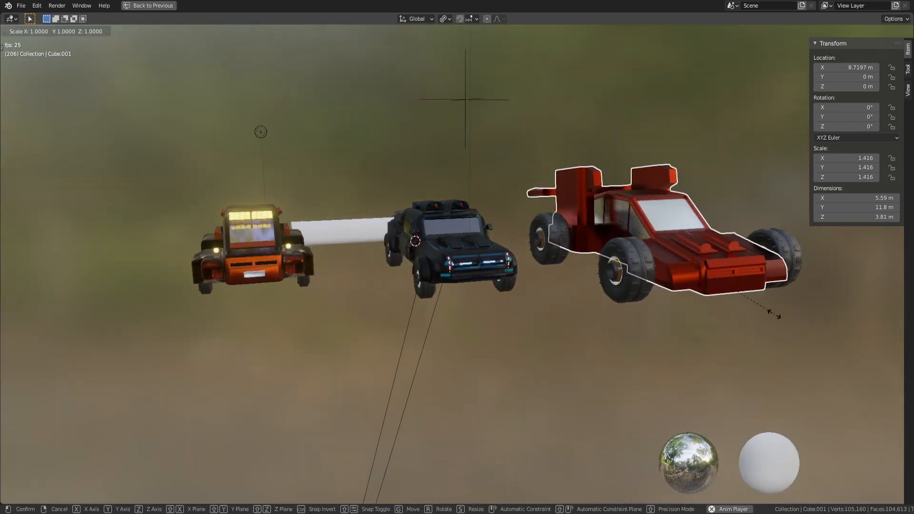
click(728, 281)
click(731, 315)
Inspect the three cars from several angles, selecting the red car and the orange buggy.
middle_drag(730, 315, 354, 304)
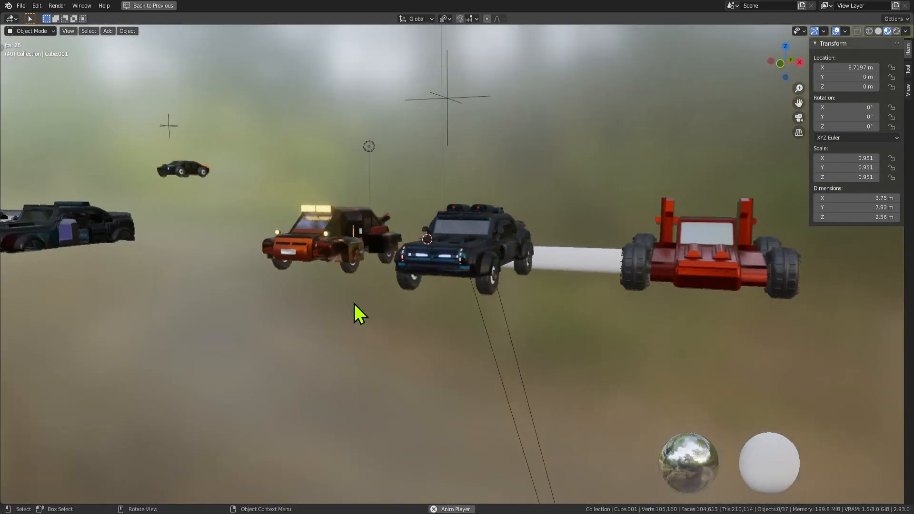
click(683, 236)
middle_drag(692, 255, 682, 292)
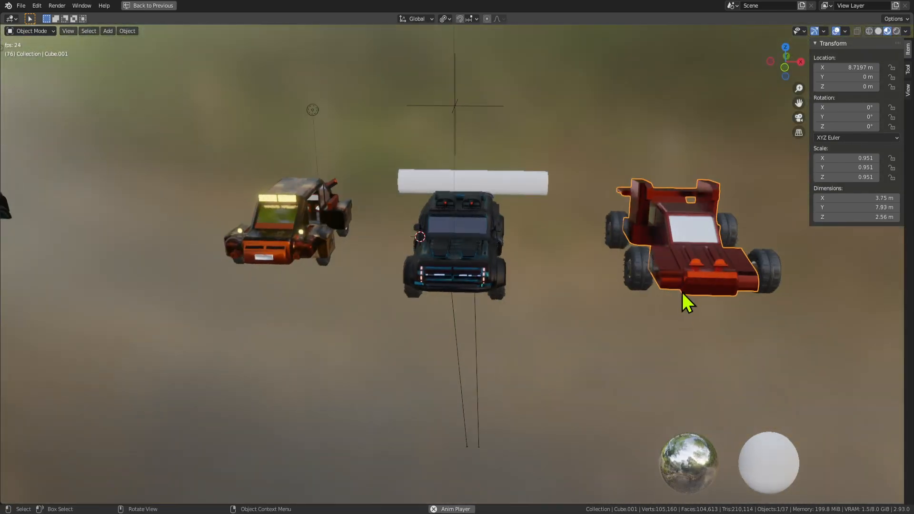
click(279, 242)
middle_drag(294, 268, 478, 287)
scroll(478, 287, up, 7)
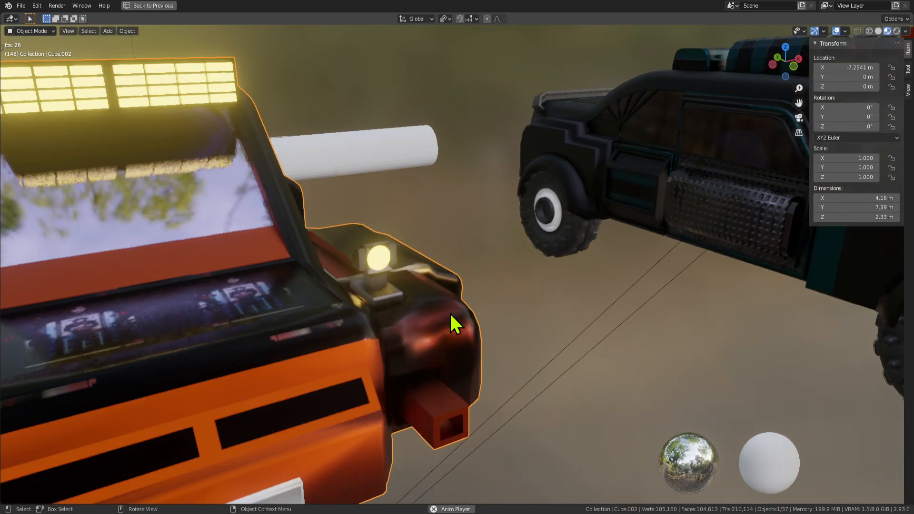
scroll(480, 314, down, 6)
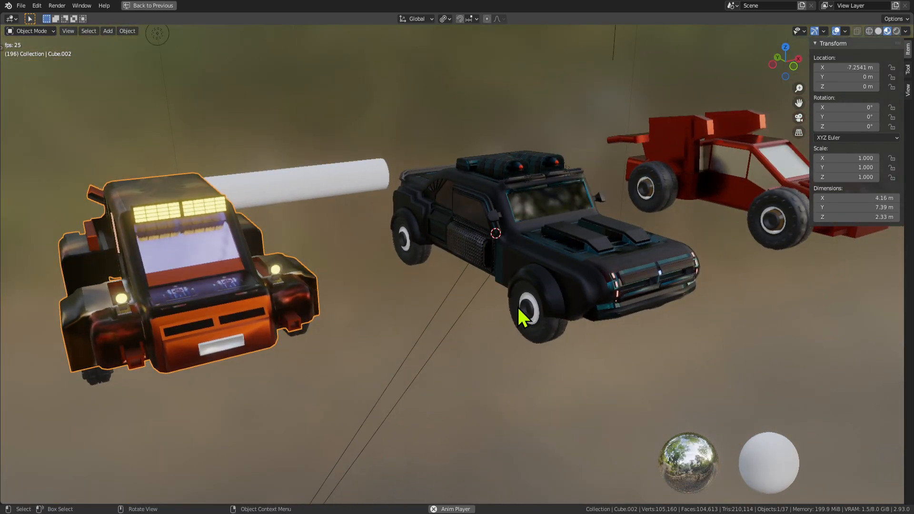
middle_drag(171, 309, 195, 342)
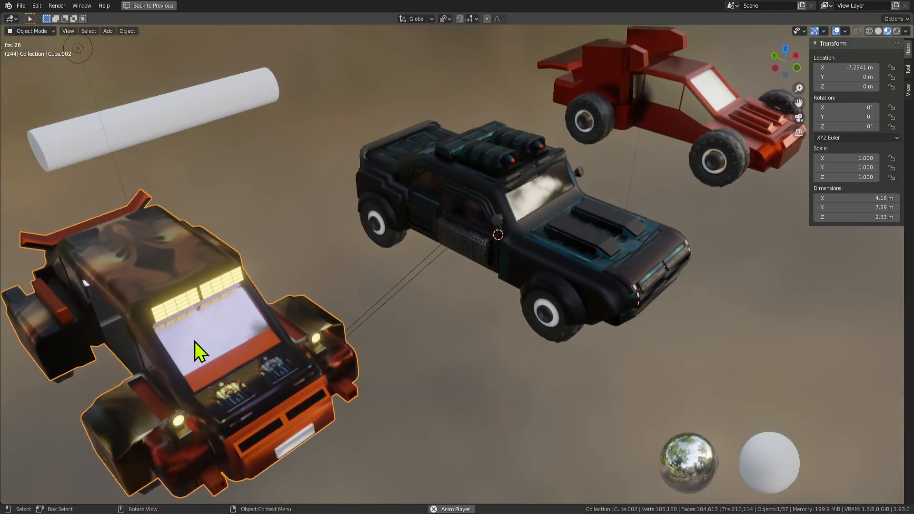
middle_drag(473, 293, 541, 237)
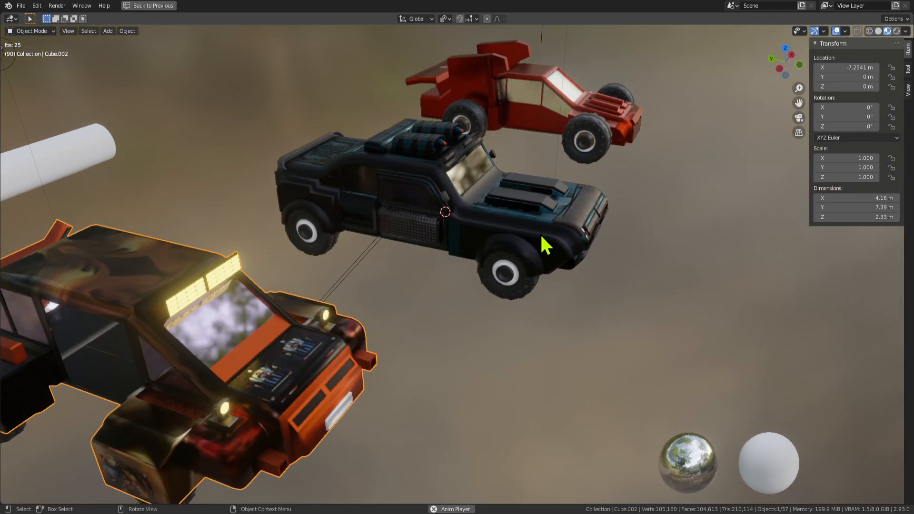
scroll(246, 313, down, 4)
Move the red car and orange buggy together along Y to 25.529 m.
click(292, 326)
click(375, 286)
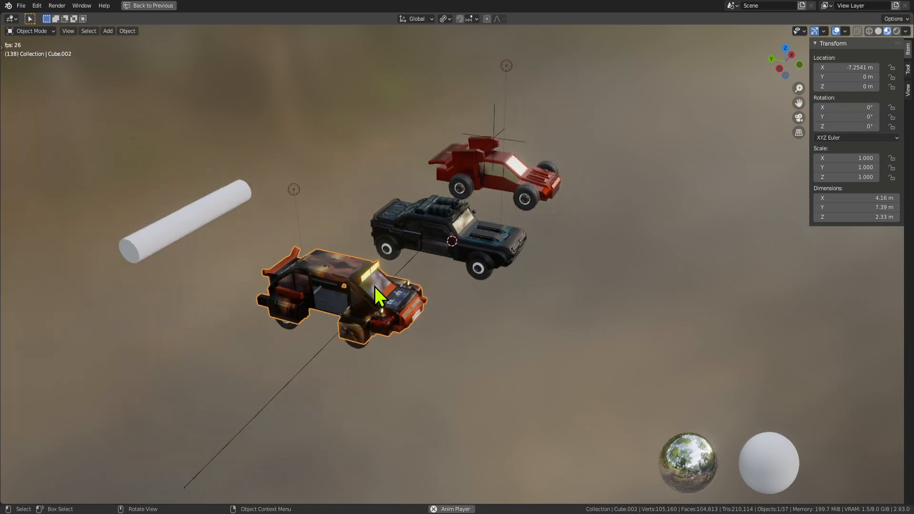
key(g)
key(y)
right_click(373, 284)
click(492, 162)
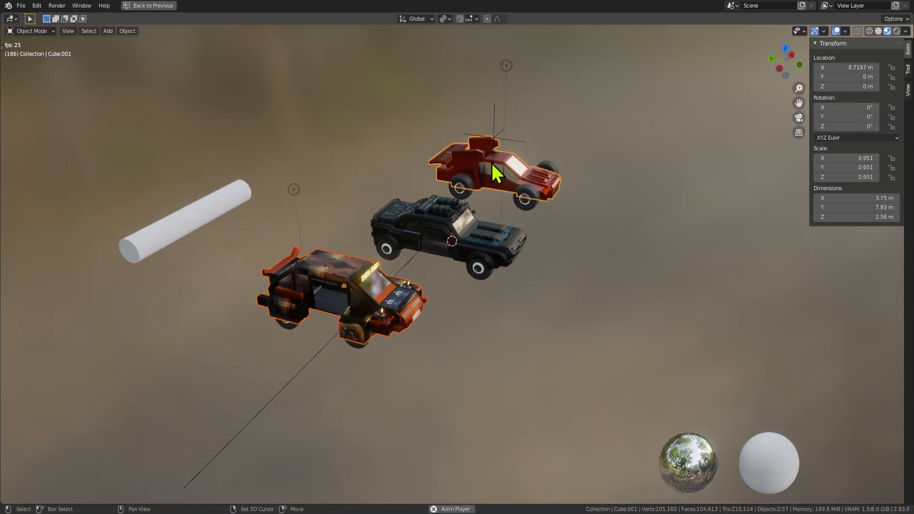
click(495, 145)
key(g)
right_click(577, 121)
click(495, 159)
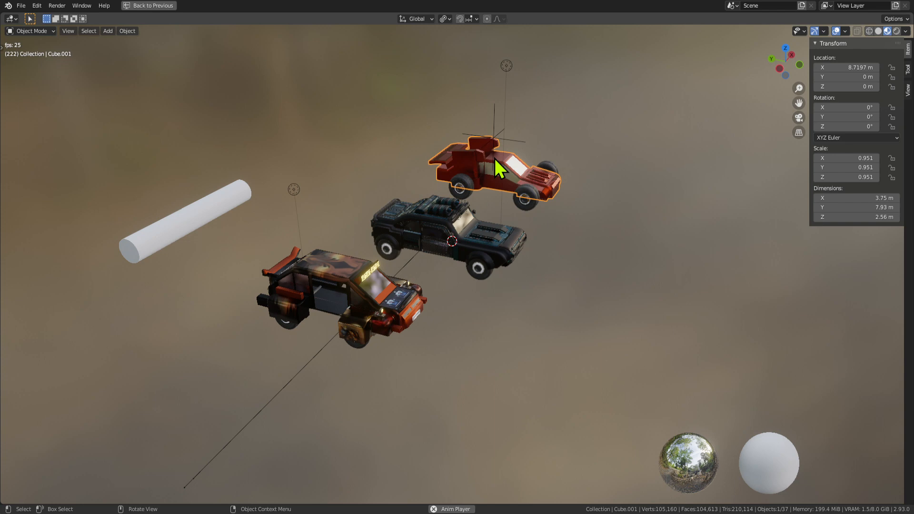
shift+click(352, 301)
key(g)
key(y)
click(16, 164)
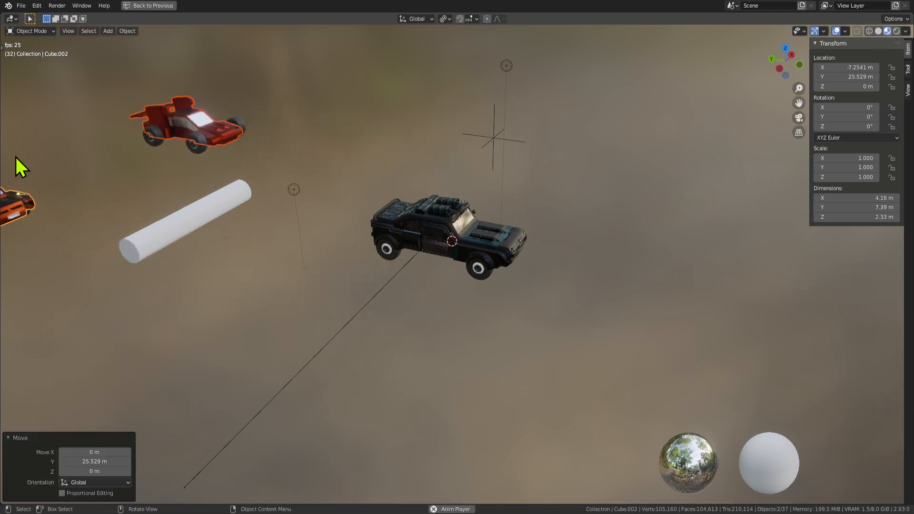
Stop the animation playback and frame the police car's cab.
scroll(474, 259, up, 6)
key(space)
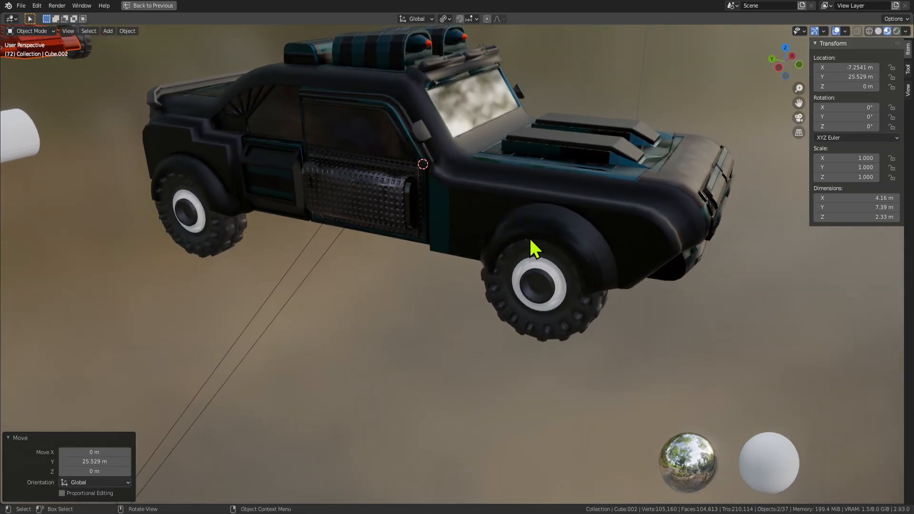
scroll(469, 265, down, 4)
shift+middle_drag(529, 239, 471, 267)
scroll(442, 265, up, 4)
scroll(495, 252, up, 2)
shift+middle_drag(574, 243, 408, 248)
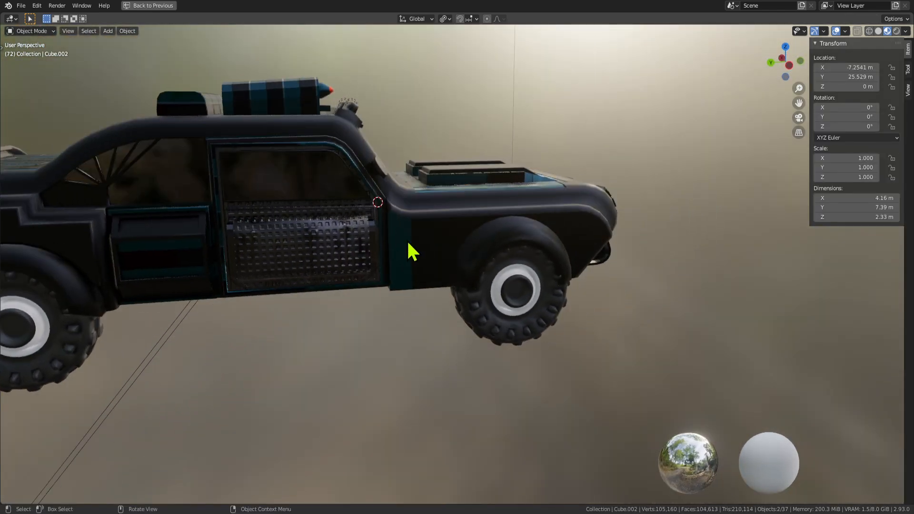
Select the triangular face in front of the car body's door, then restore the full Shading layout.
key(Tab)
key(Tab)
click(430, 250)
key(Tab)
click(432, 253)
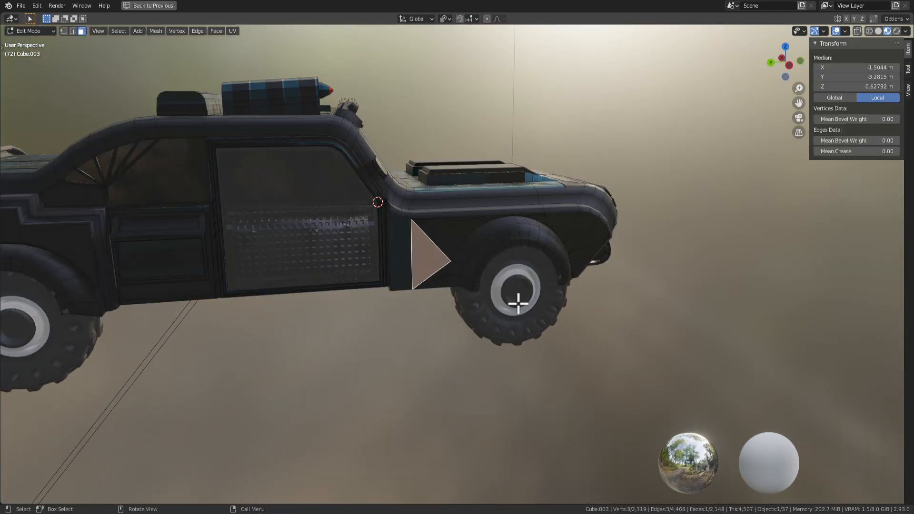
scroll(511, 306, up, 3)
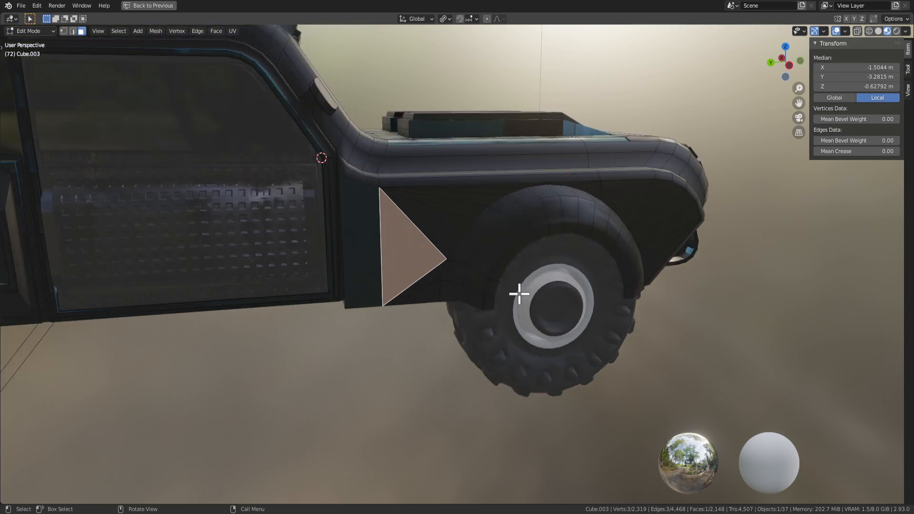
scroll(514, 294, down, 4)
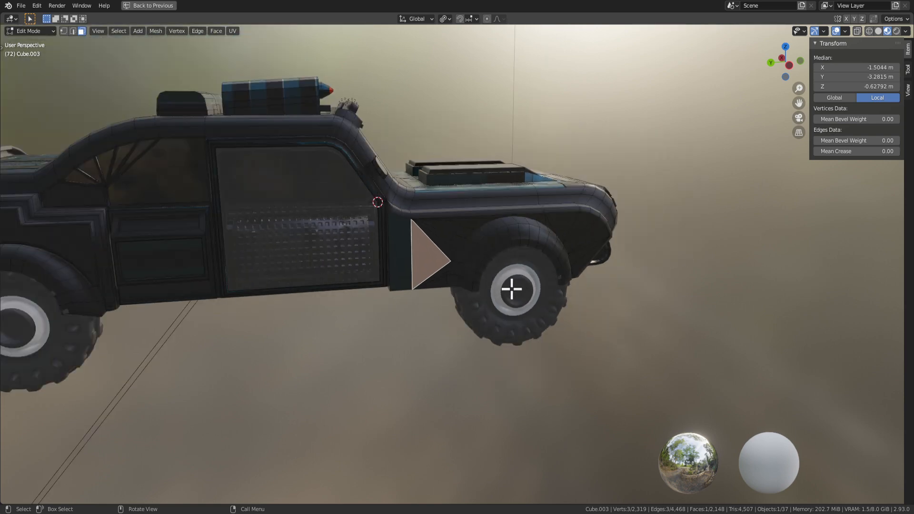
key(Tab)
key(ctrl+space)
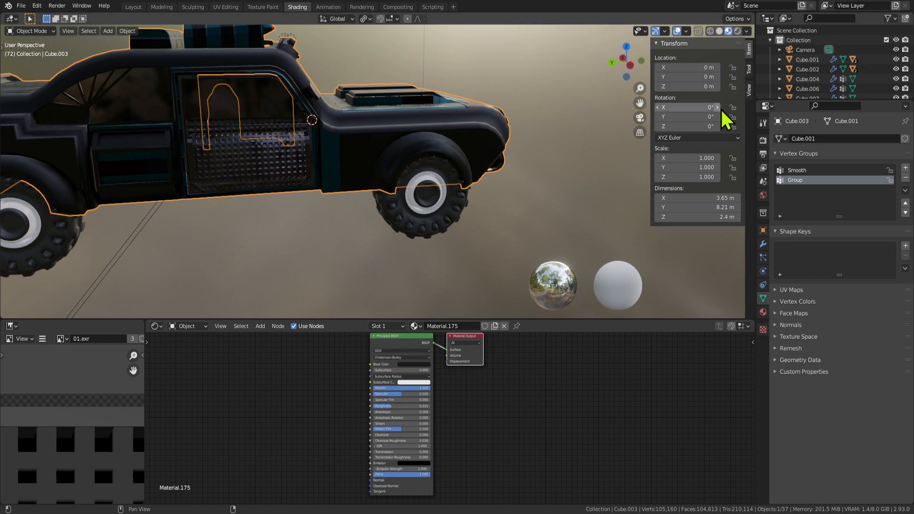
Look over the car in Texture Paint and Layout, showing it in material preview.
click(763, 140)
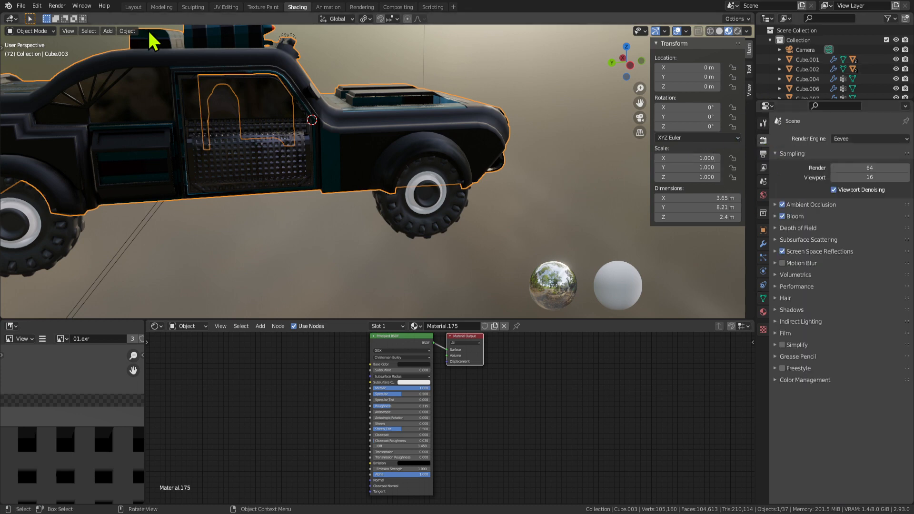
click(263, 7)
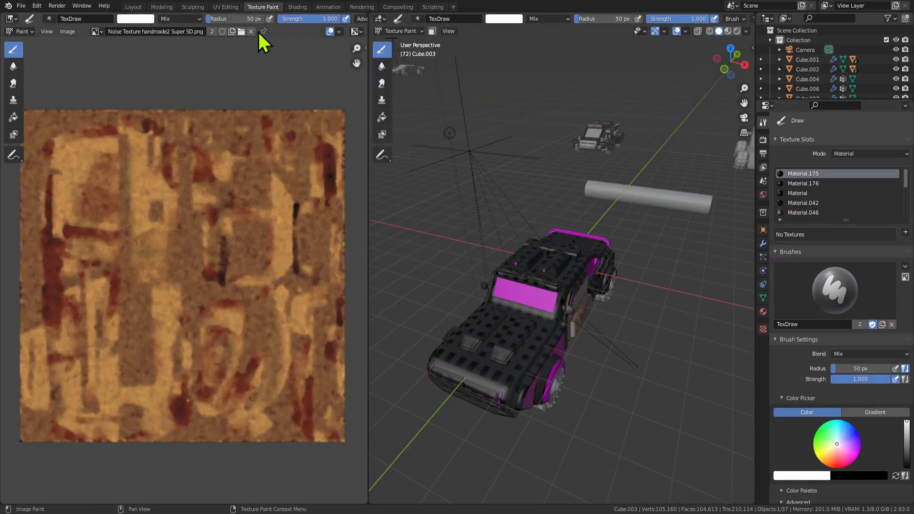
mouse_move(541, 302)
middle_down()
mouse_move(644, 271)
mouse_move(646, 284)
mouse_move(654, 281)
middle_up()
shift+middle_drag(655, 280, 547, 279)
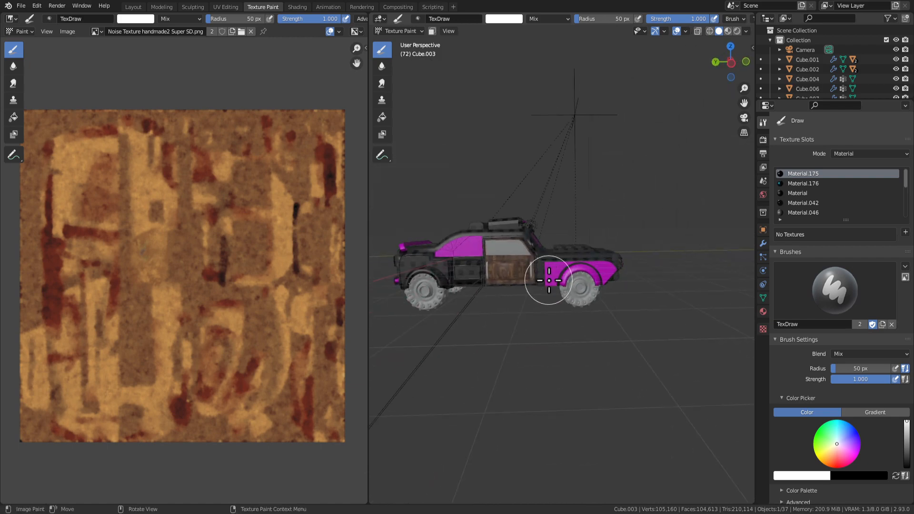
scroll(555, 277, up, 7)
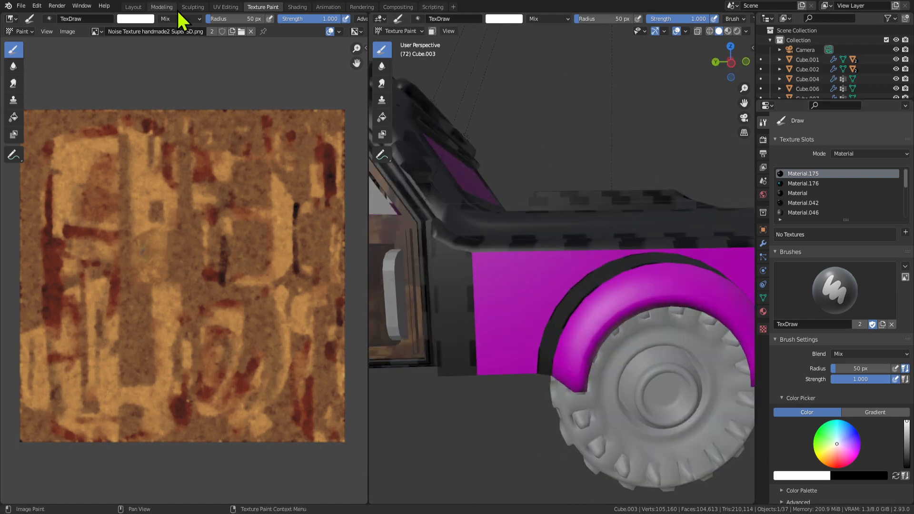
click(138, 7)
mouse_move(461, 259)
middle_down()
mouse_move(315, 264)
mouse_move(448, 251)
middle_up()
click(728, 31)
scroll(297, 246, up, 5)
Check the materials on several car body faces in Edit Mode.
key(Tab)
click(453, 252)
click(446, 241)
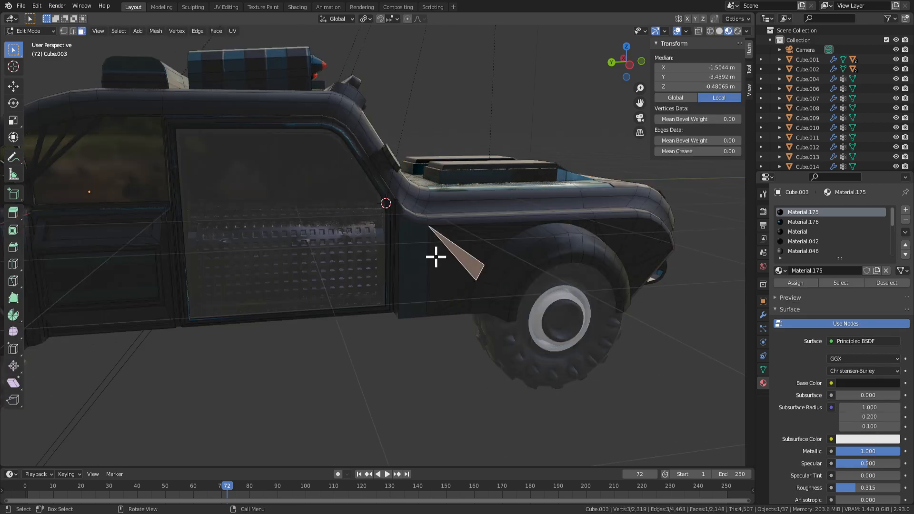
click(408, 252)
click(322, 259)
scroll(318, 262, down, 3)
key(Tab)
Select the lower panel face of door Cube.005, save the file, and open UV Editing.
click(325, 265)
key(Tab)
click(323, 262)
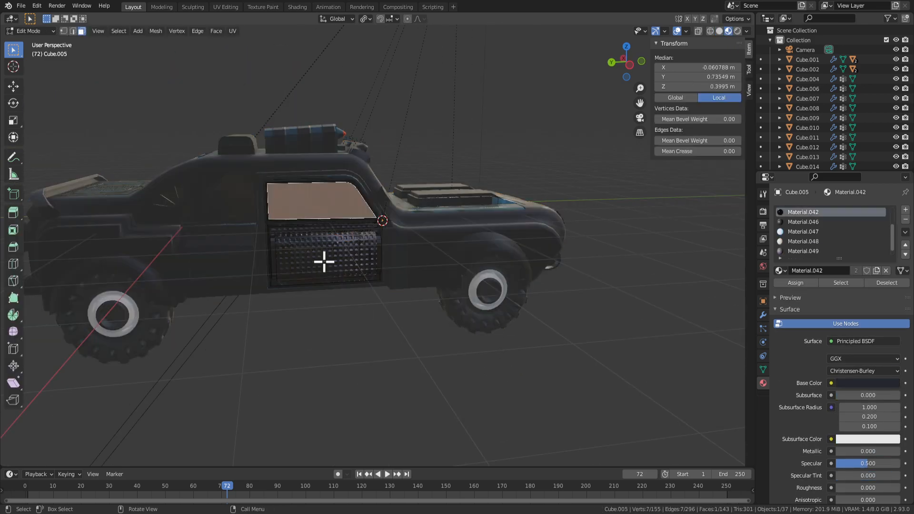
scroll(317, 260, up, 3)
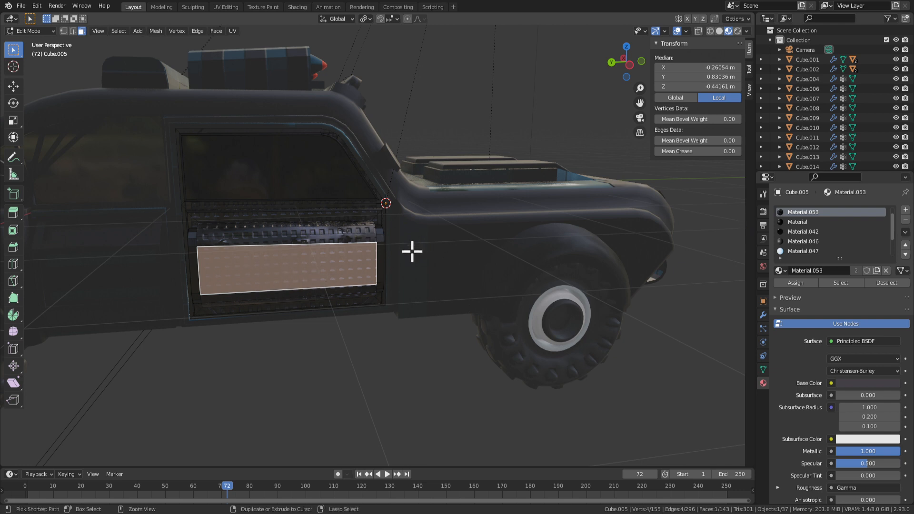
key(ctrl+s)
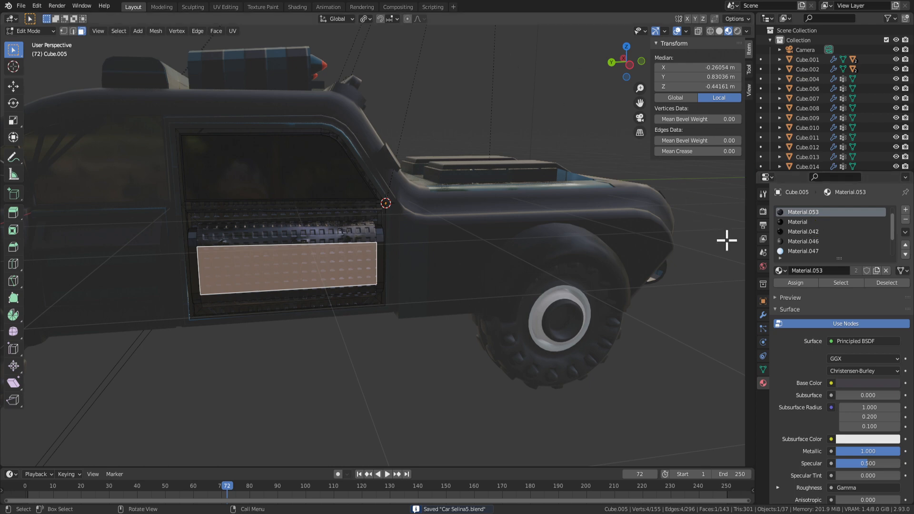
click(240, 8)
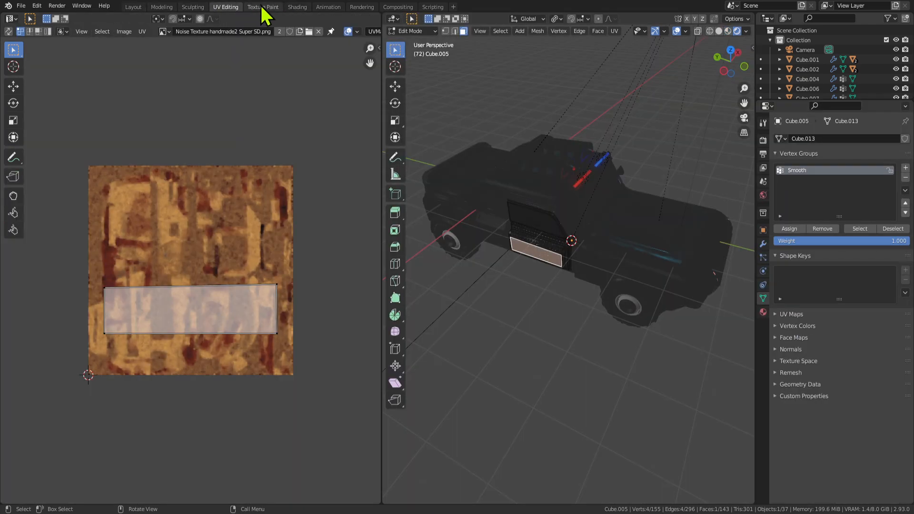
In Texture Paint, add a Base Color texture slot creating the Material.053 Base Color image.
click(261, 8)
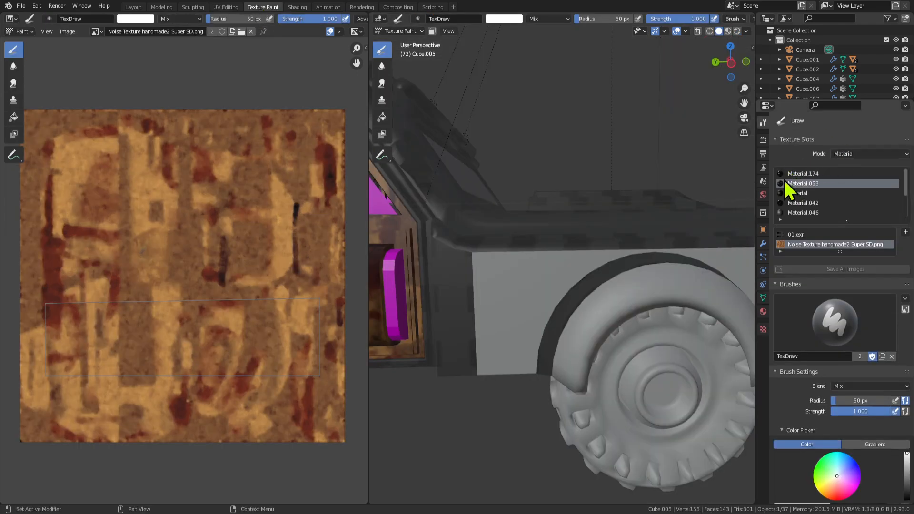
click(763, 140)
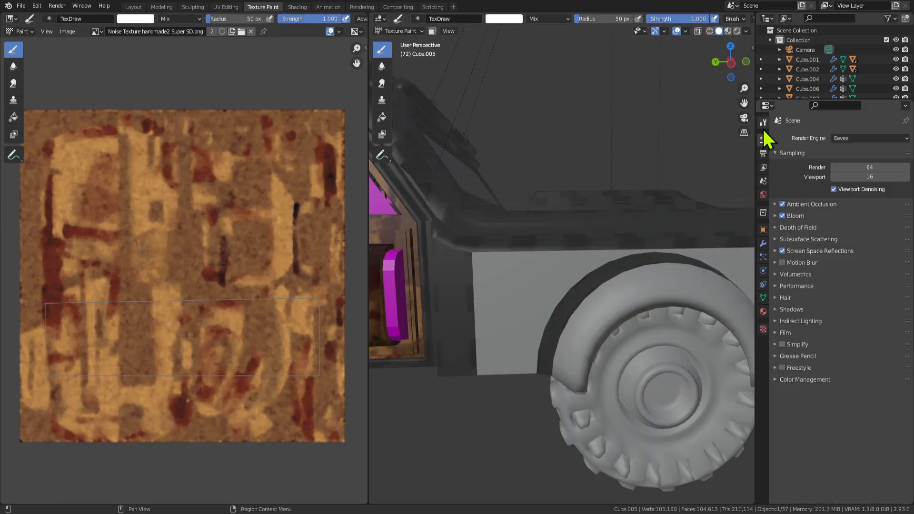
click(763, 124)
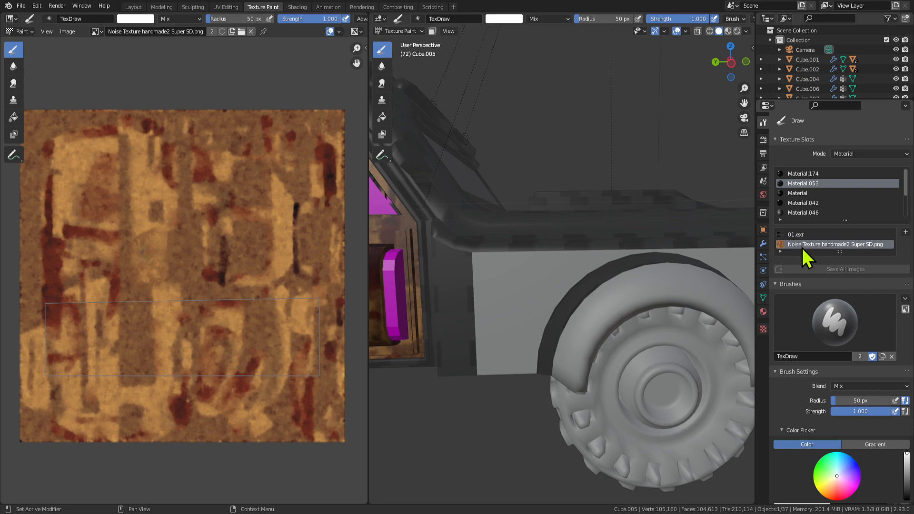
click(905, 232)
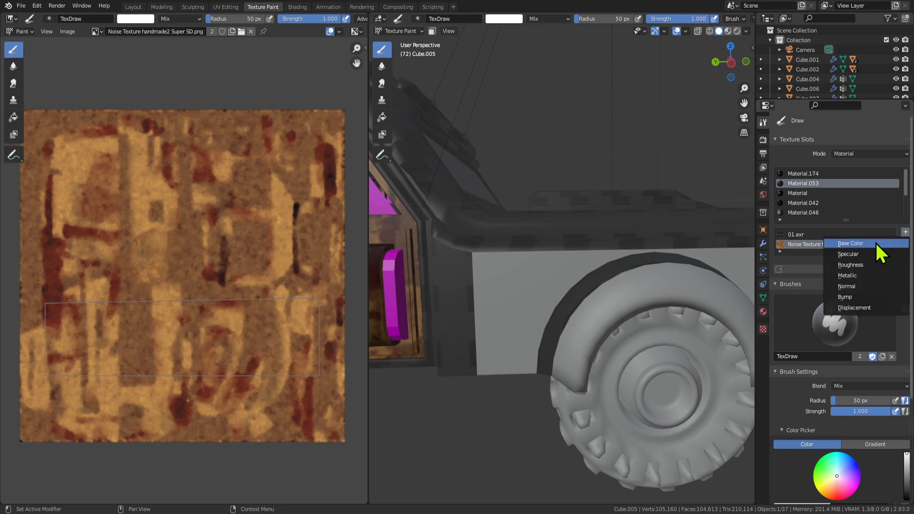
click(875, 241)
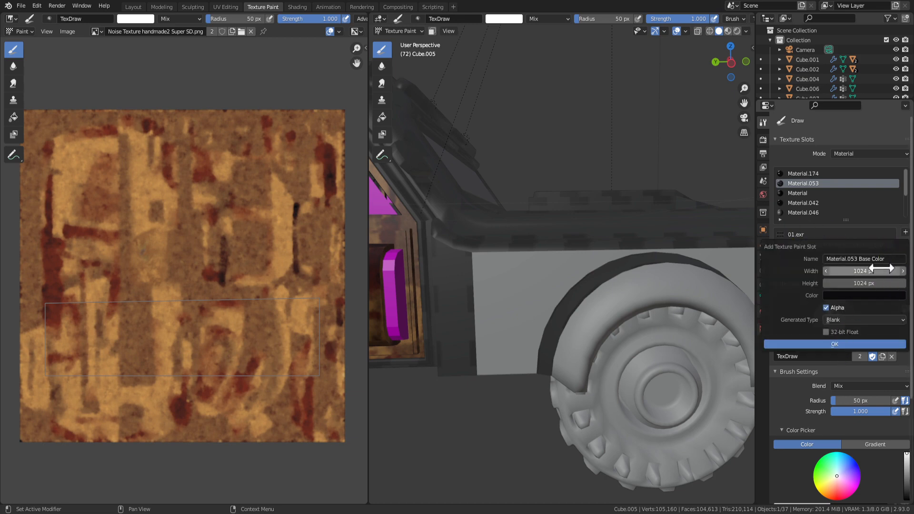
click(827, 342)
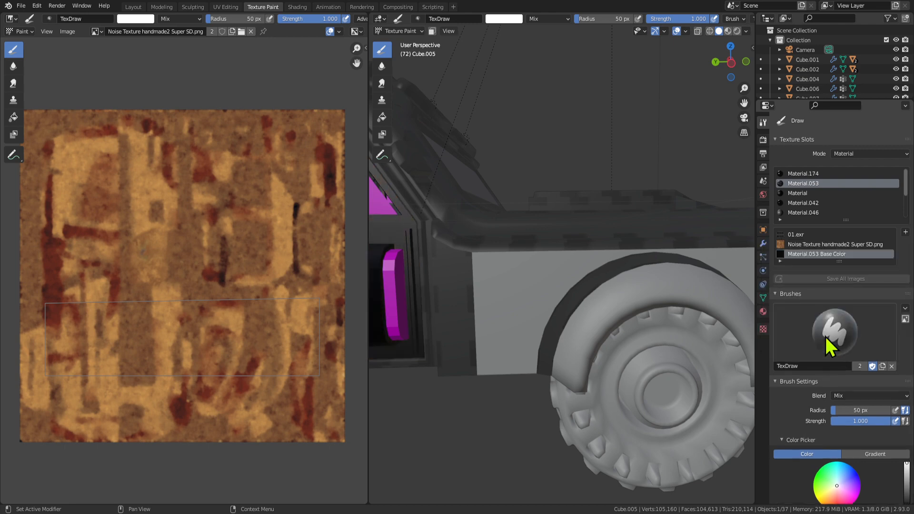
Split the image editor into two stacked image views.
scroll(495, 268, down, 6)
scroll(444, 302, up, 6)
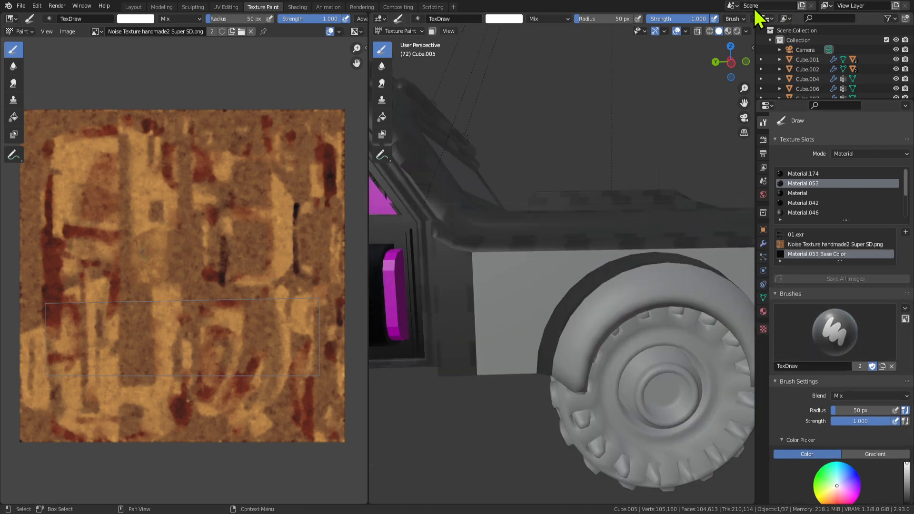
scroll(655, 349, down, 4)
scroll(506, 302, up, 1)
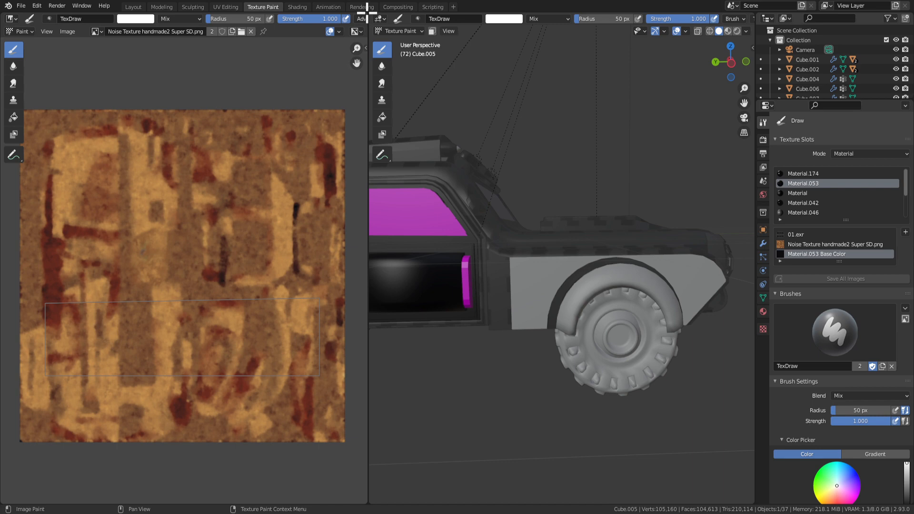
drag(367, 13, 363, 280)
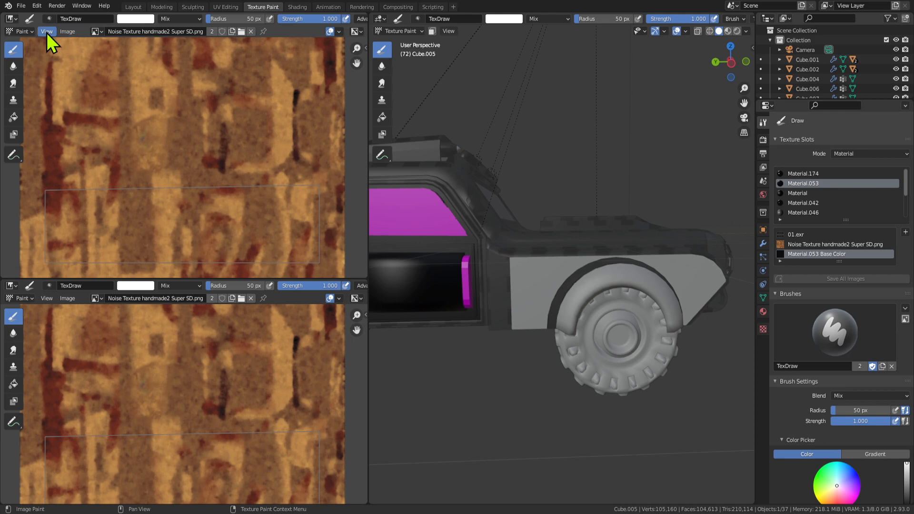
Turn the upper area into a Shader Editor and frame Material.053's node tree.
click(10, 19)
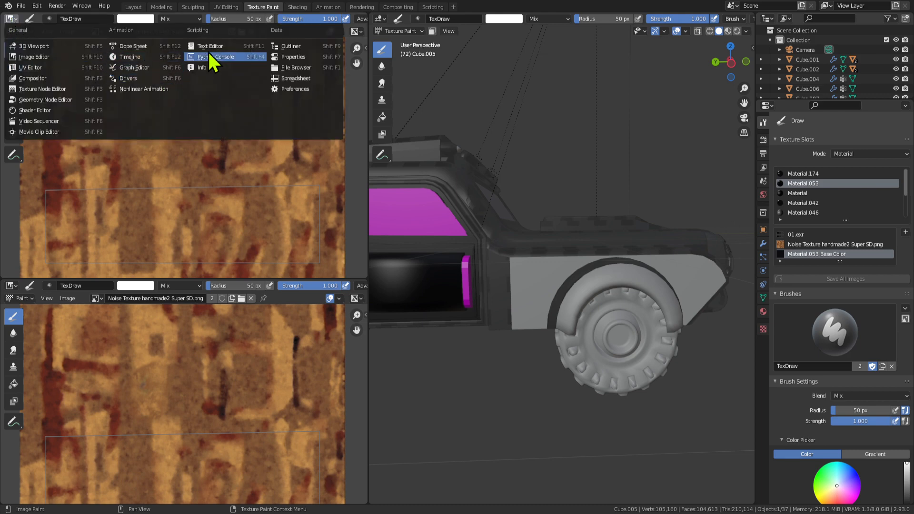
click(44, 113)
scroll(182, 138, down, 5)
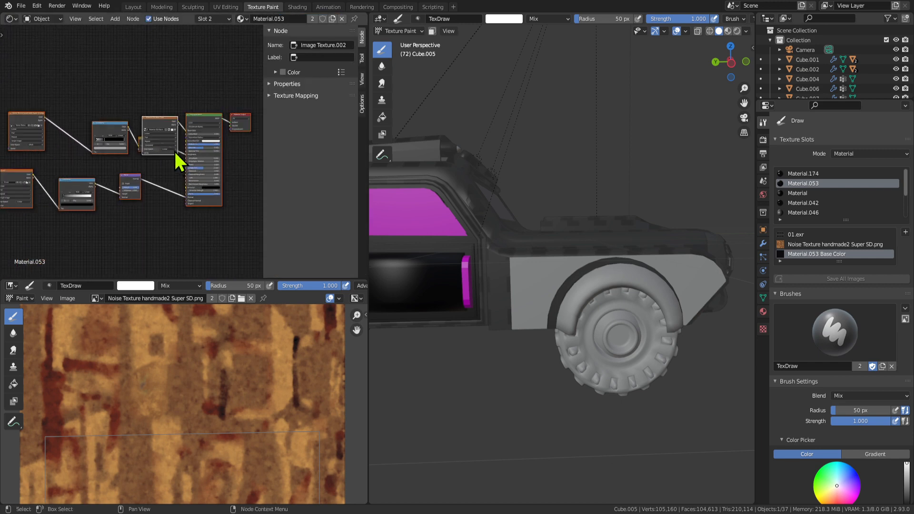
middle_drag(130, 171, 172, 224)
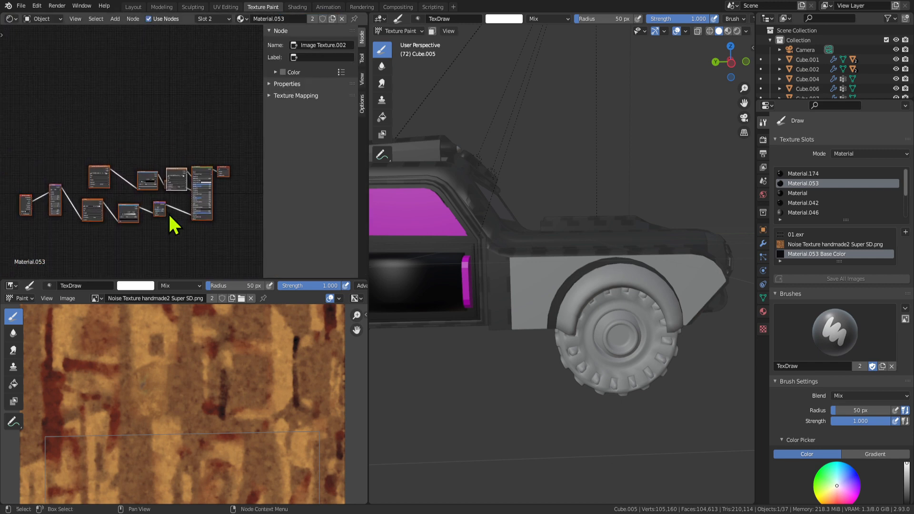
scroll(152, 179, up, 2)
scroll(152, 237, up, 3)
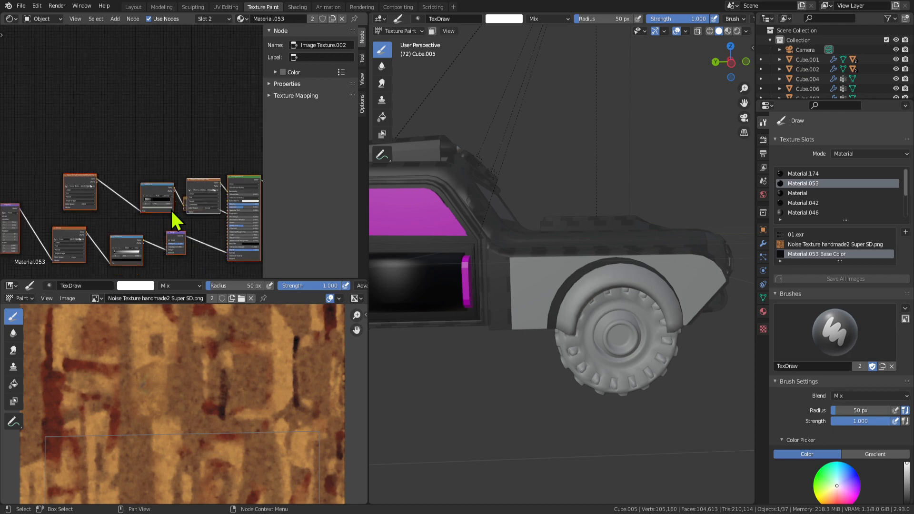
middle_drag(226, 214, 163, 157)
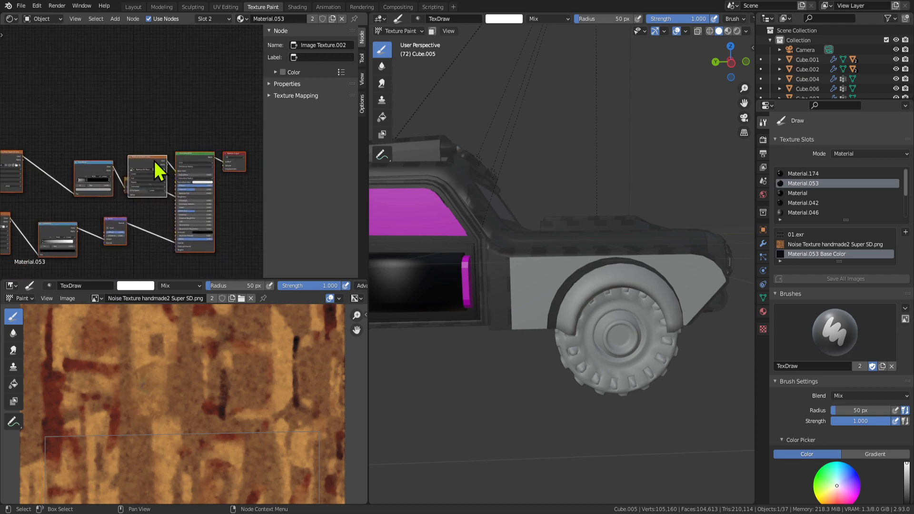
Move the Base Color Image Texture node higher up in the node tree.
drag(154, 161, 143, 143)
click(160, 125)
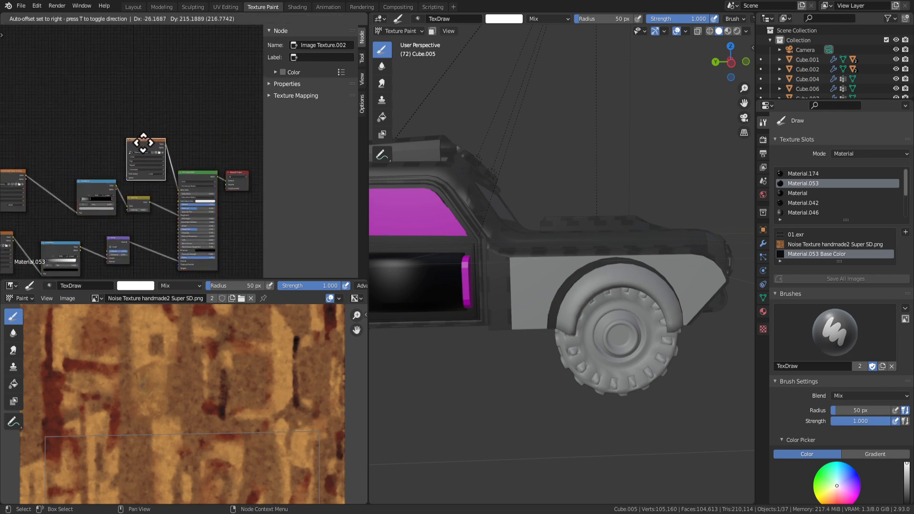
click(143, 143)
scroll(179, 178, up, 5)
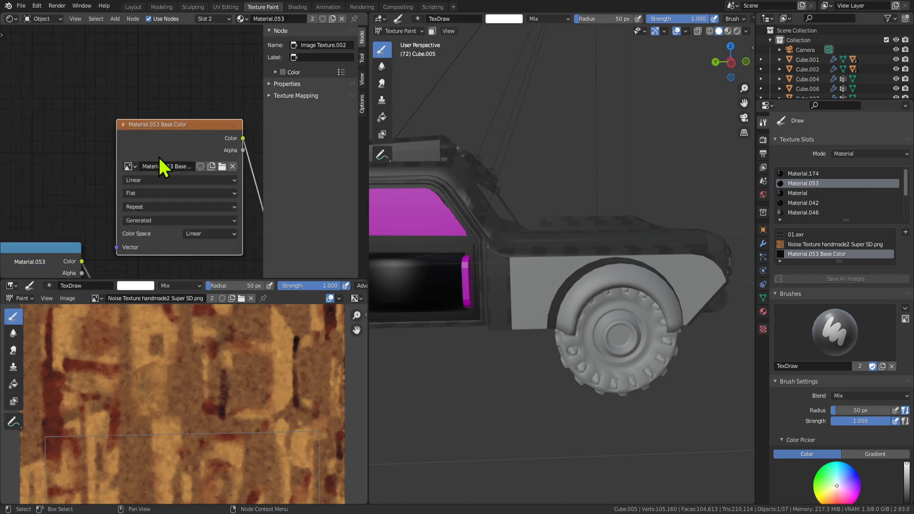
middle_drag(159, 157, 101, 151)
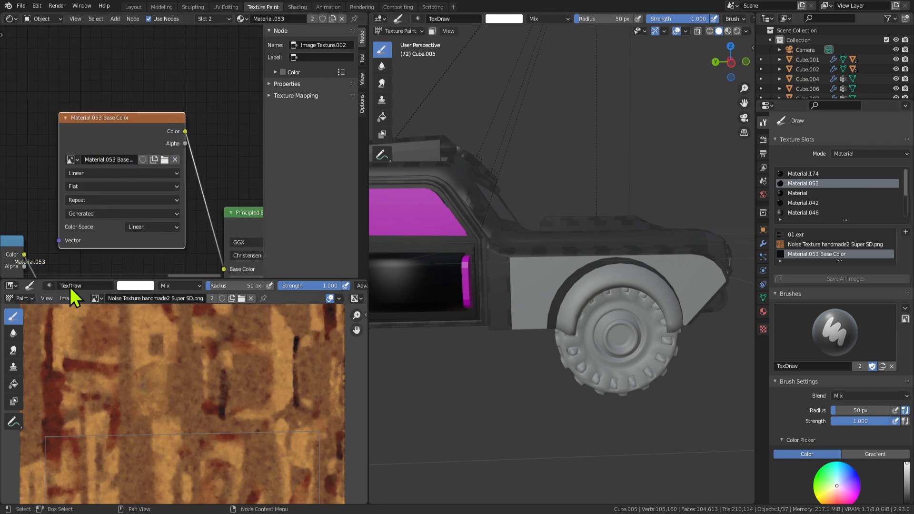
click(96, 298)
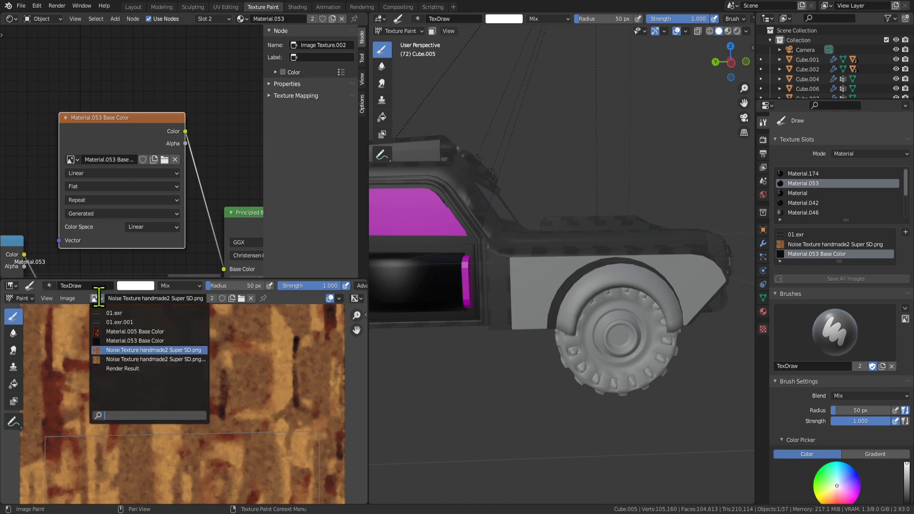
Display the Material.053 Base Color image in the paint image view with its UV outline.
click(157, 341)
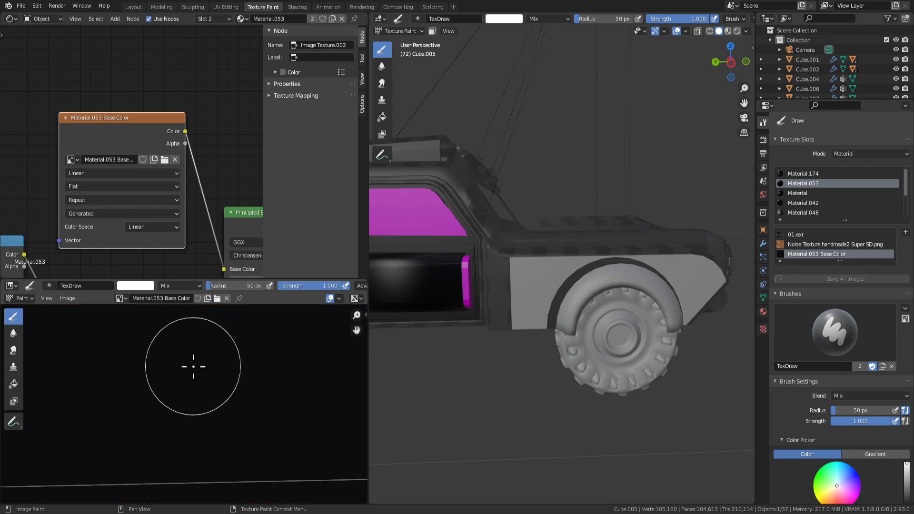
scroll(190, 393, down, 5)
scroll(196, 437, up, 5)
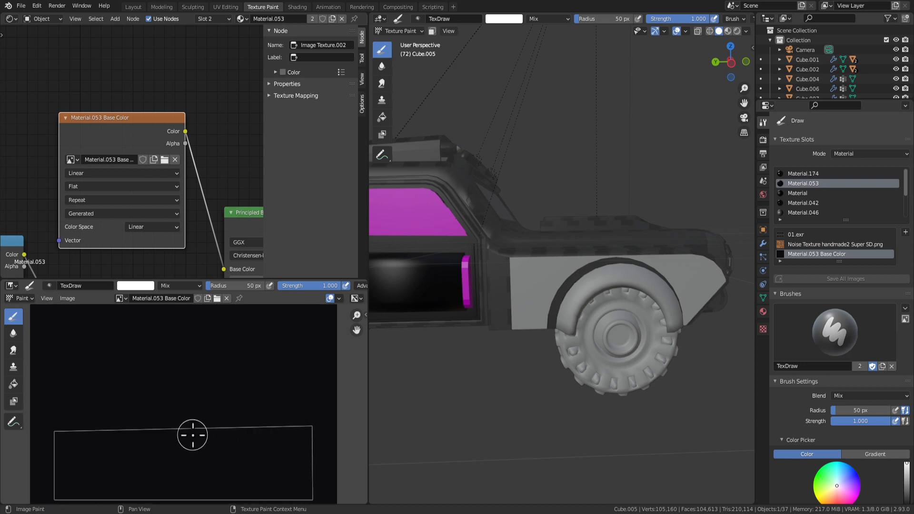
middle_drag(192, 433, 203, 376)
scroll(518, 320, down, 4)
scroll(485, 321, up, 3)
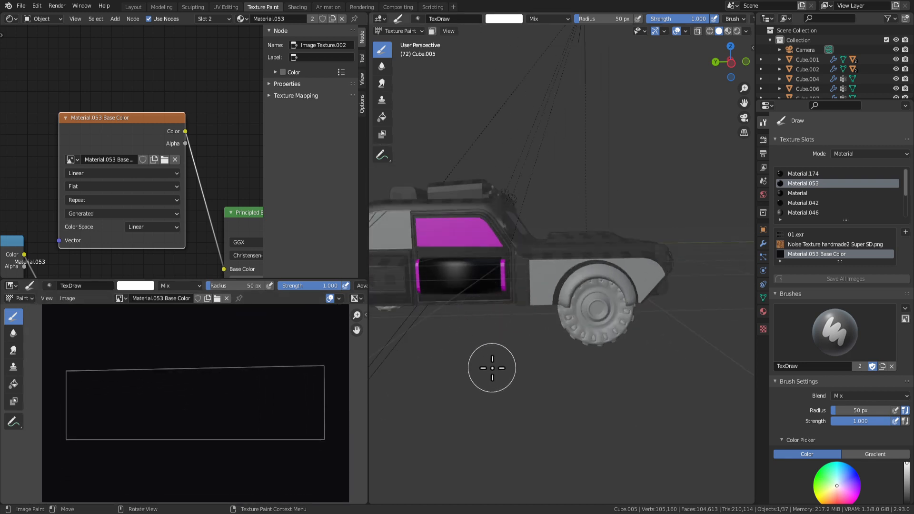
Create a new brush texture and load the 870 × 869 cartoon-face PNG into it.
click(763, 329)
click(815, 155)
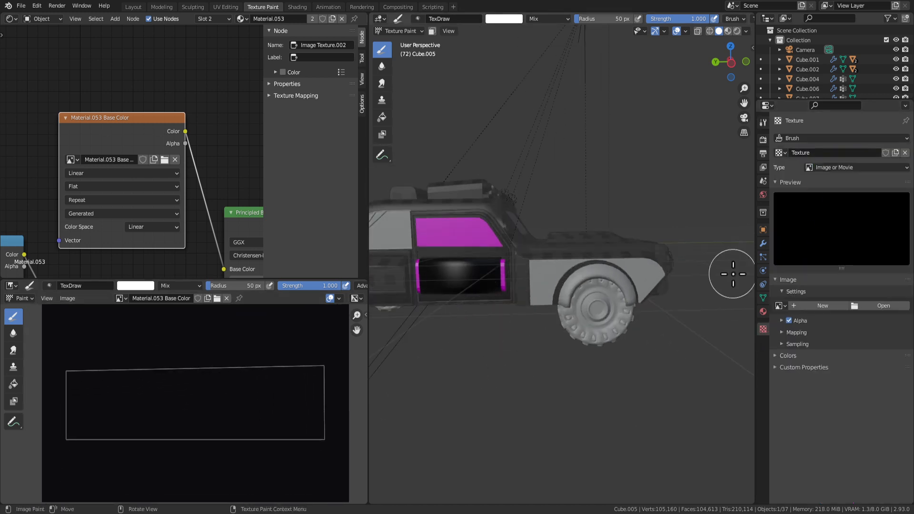
click(884, 306)
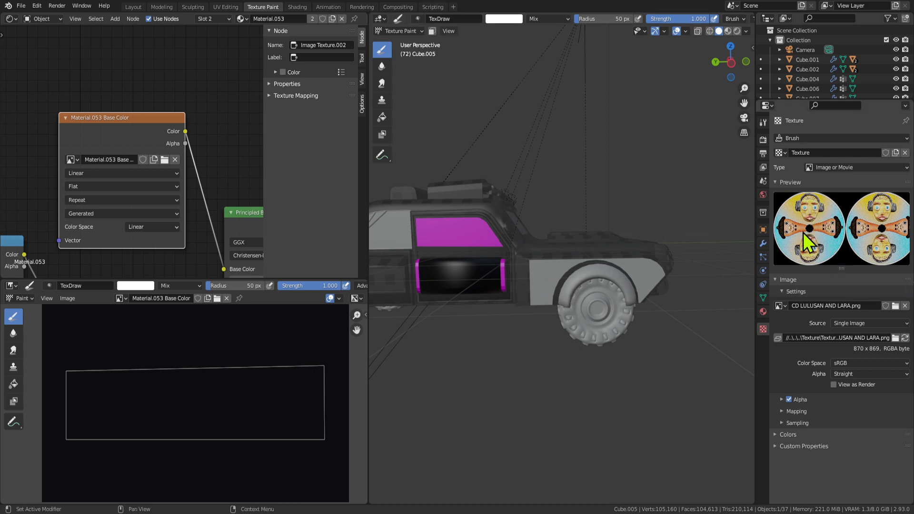
scroll(412, 299, up, 2)
shift+middle_drag(438, 294, 579, 275)
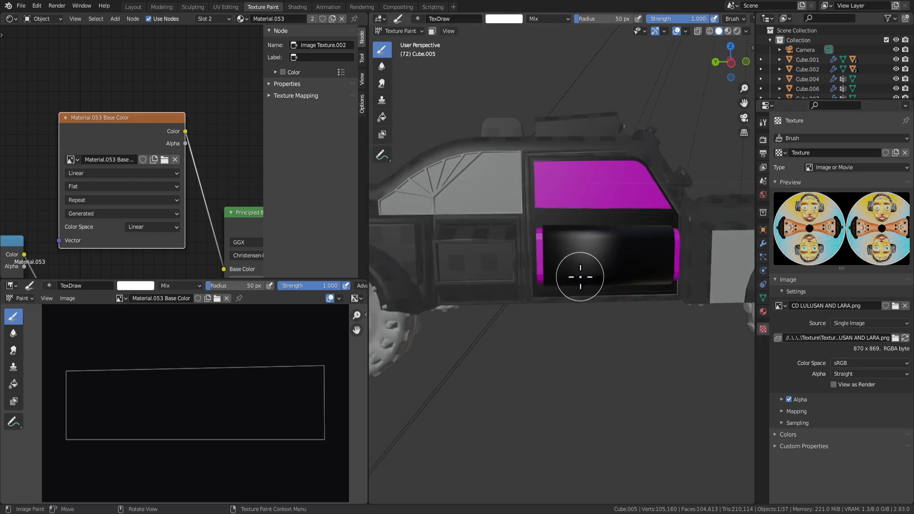
scroll(579, 276, up, 2)
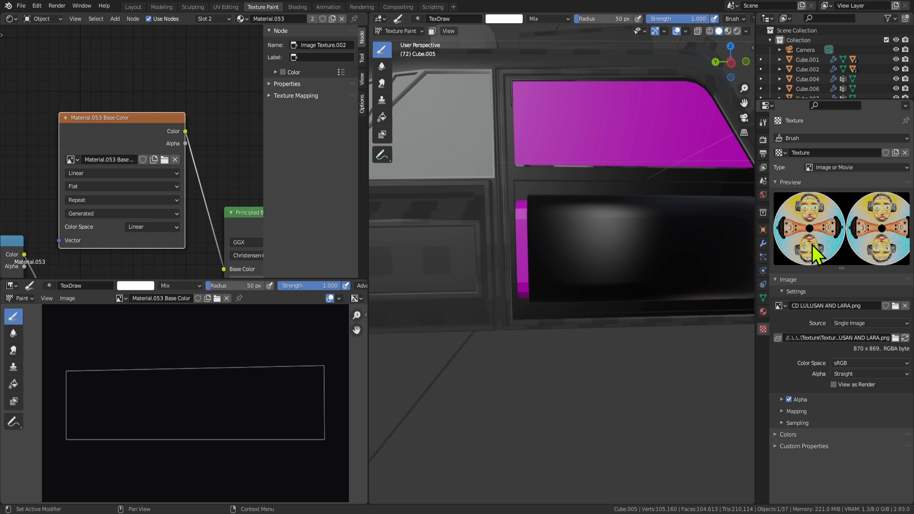
Turn the view slightly around the door panel and flip through the render and output property tabs.
scroll(622, 271, down, 4)
scroll(581, 204, up, 5)
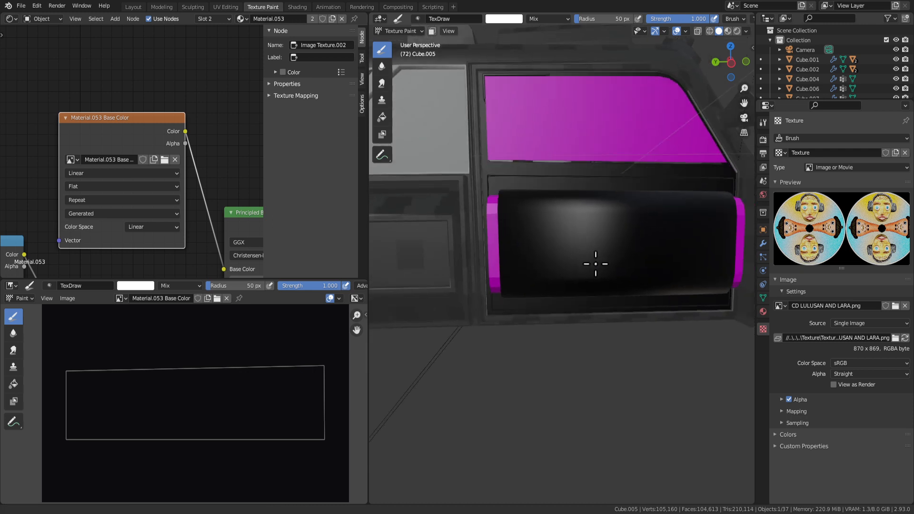
mouse_move(595, 264)
middle_down()
mouse_move(543, 269)
mouse_move(577, 262)
middle_up()
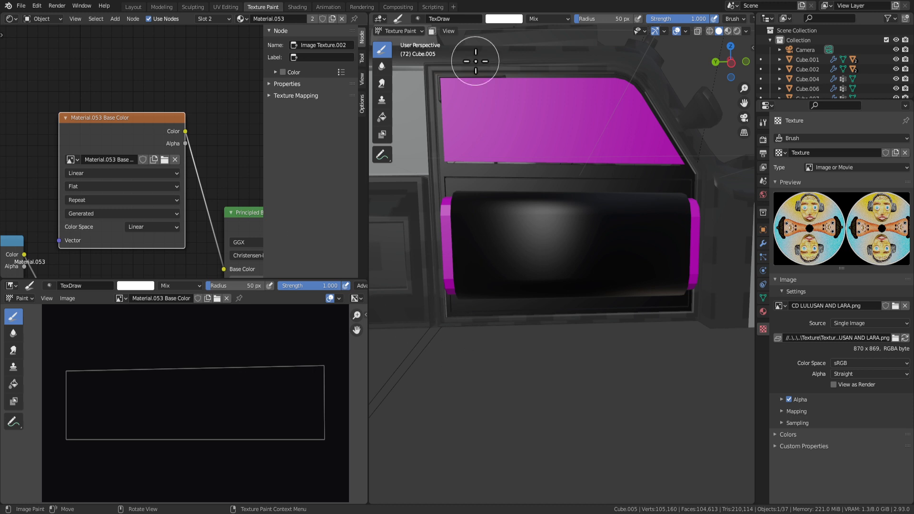
scroll(458, 198, down, 2)
scroll(548, 243, up, 1)
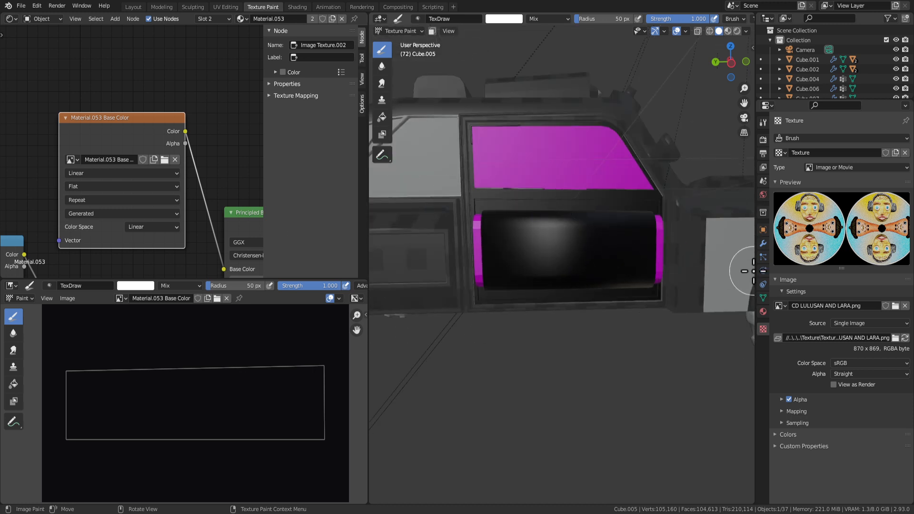
click(764, 168)
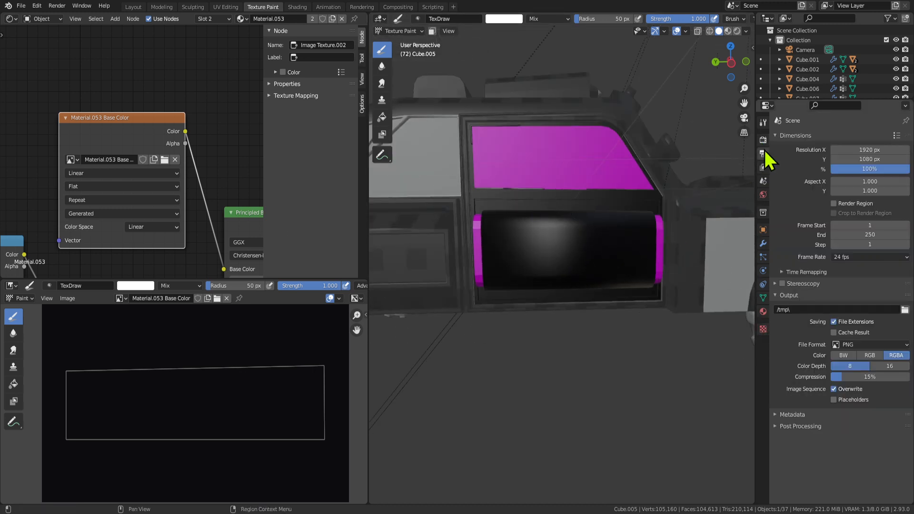
click(763, 140)
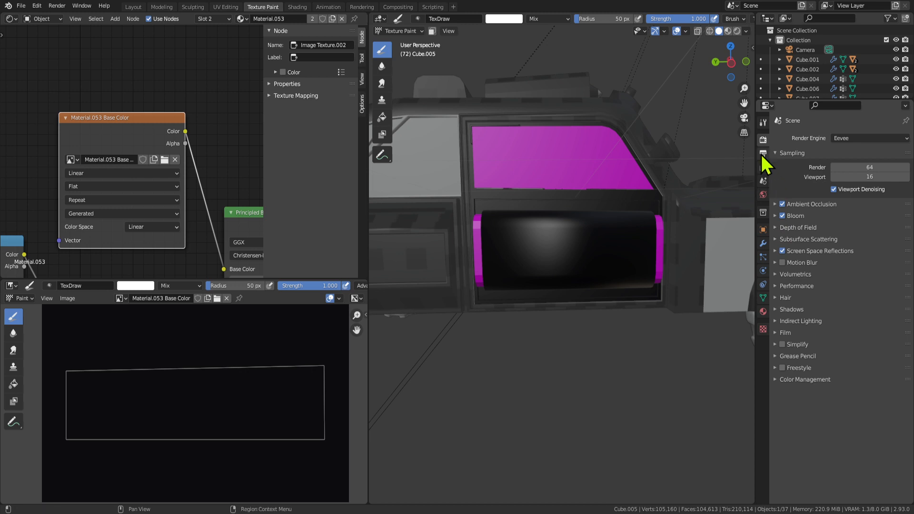
click(762, 156)
click(764, 141)
In the Tool tab's brush Texture panel, set Mapping to Stencil.
click(763, 123)
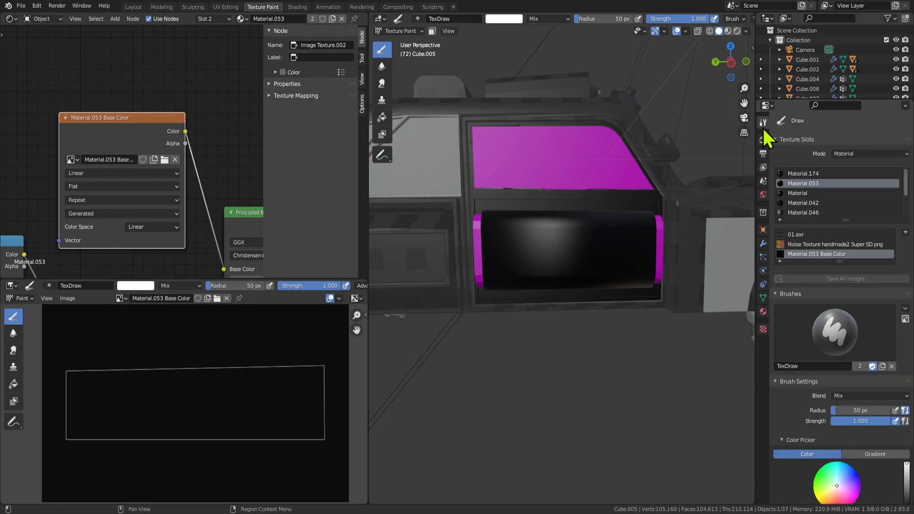
scroll(805, 409, down, 6)
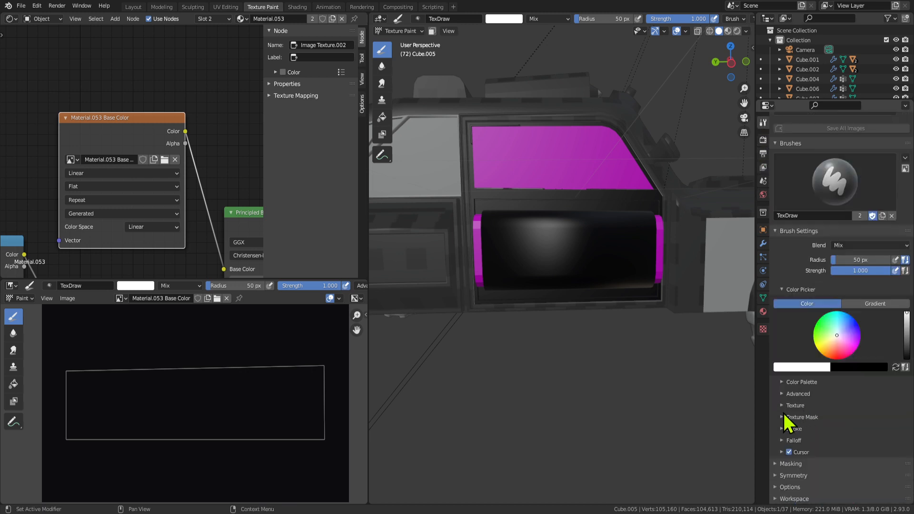
click(784, 407)
scroll(809, 419, down, 4)
click(864, 410)
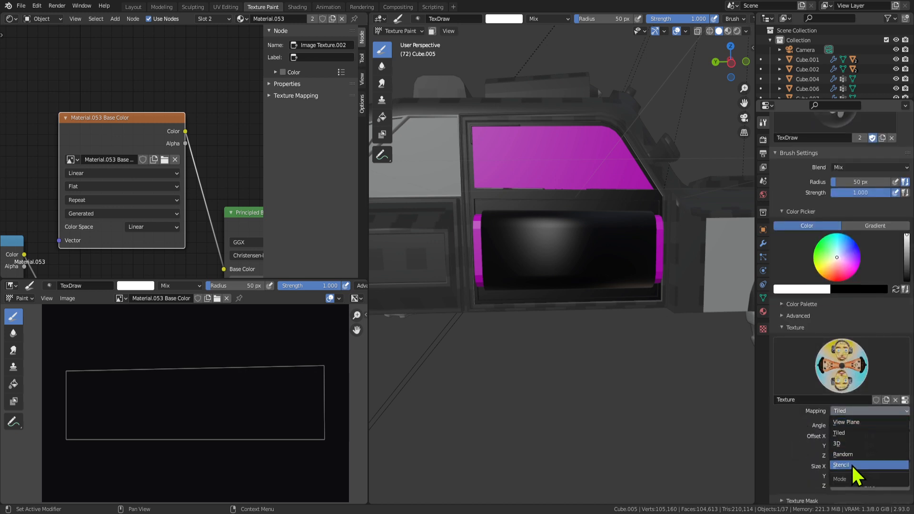
click(845, 466)
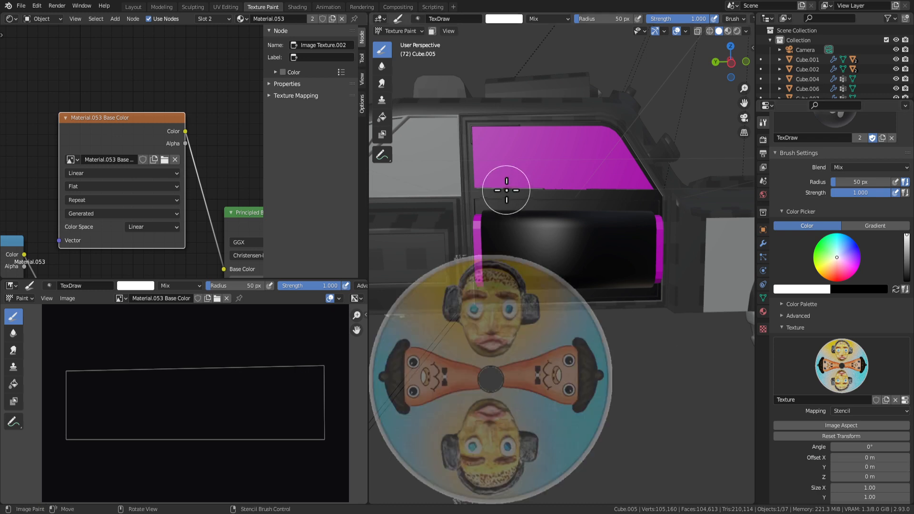
Place the face-disc stencil over the door, shrink it to a small disc, and save the file.
right_drag(503, 387, 573, 282)
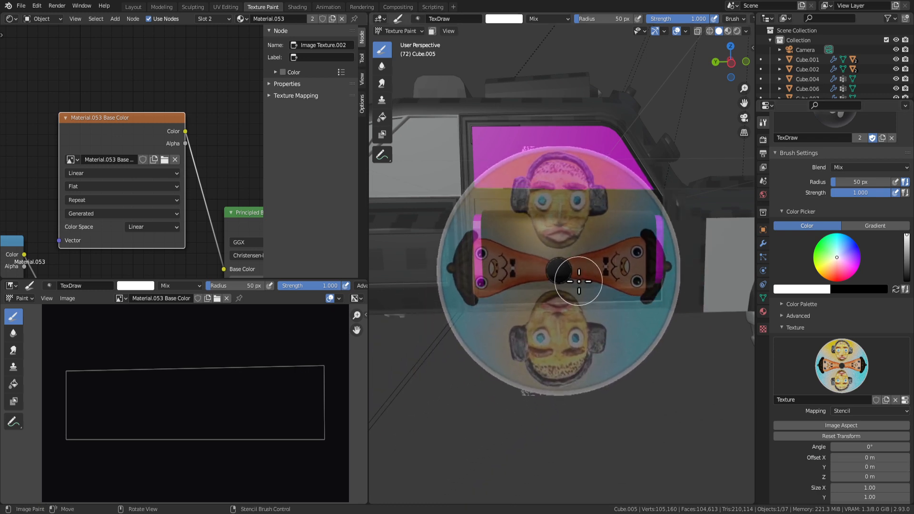
shift+right_drag(650, 336, 578, 300)
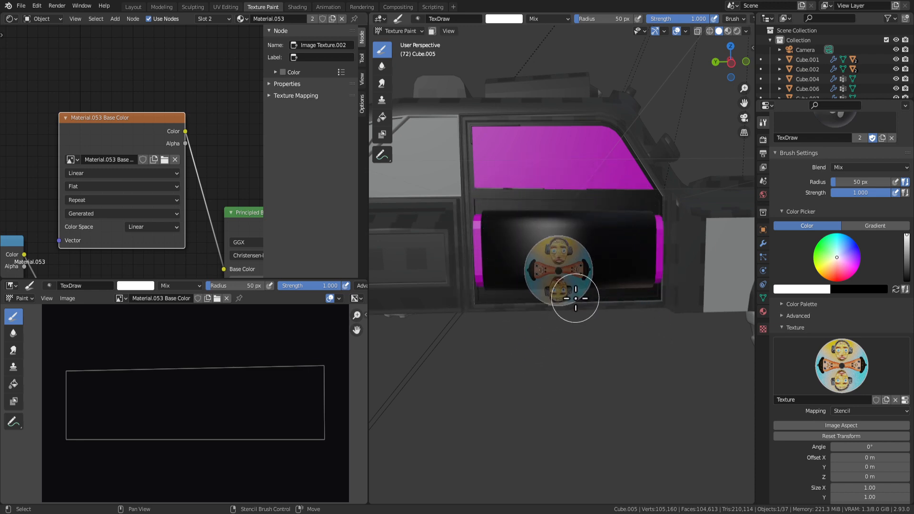
right_drag(560, 268, 559, 256)
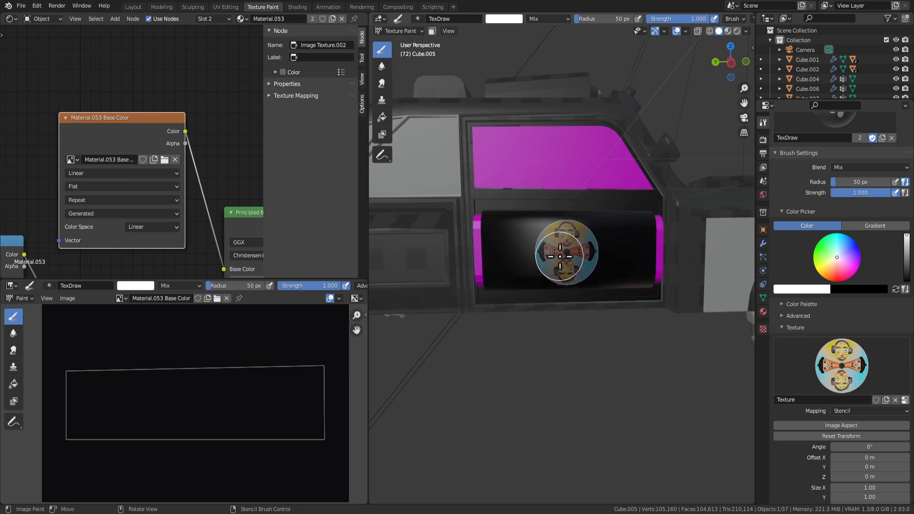
key(ctrl+s)
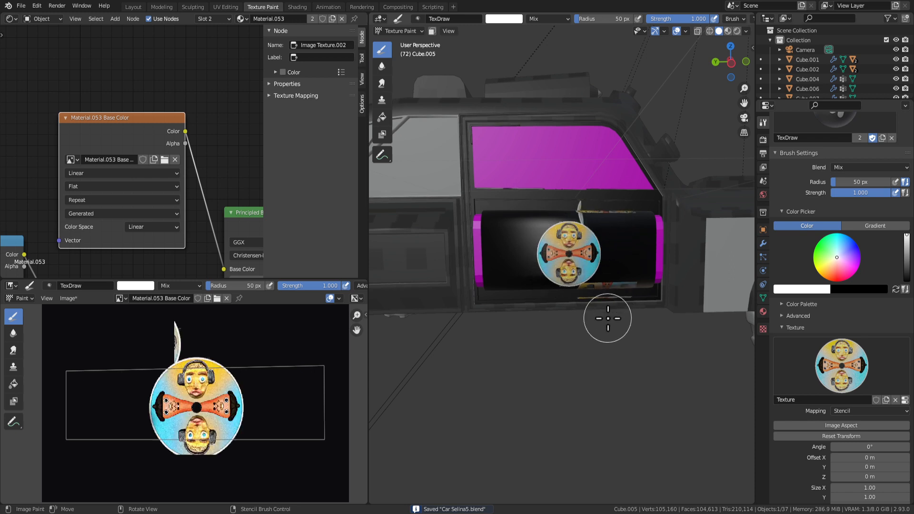
Enter Edit Mode and switch the viewport to Material Preview to inspect the door.
key(Tab)
key(Tab)
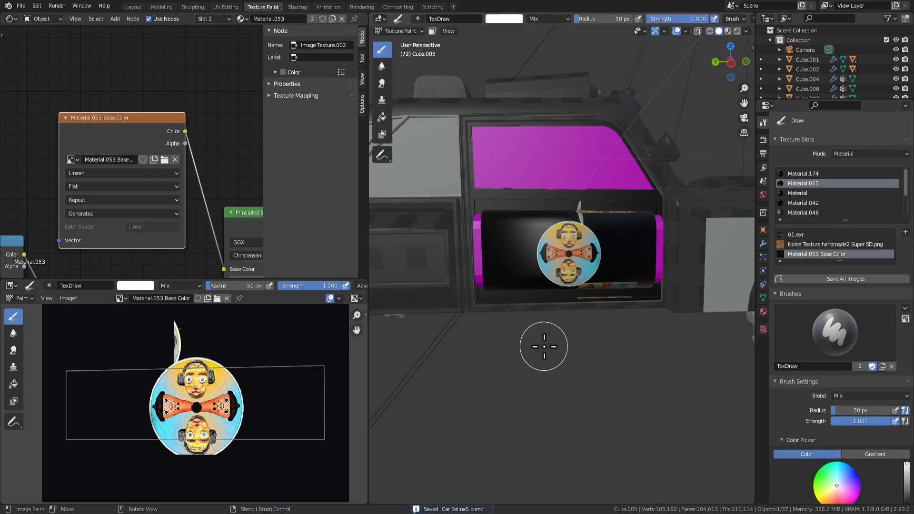
click(729, 32)
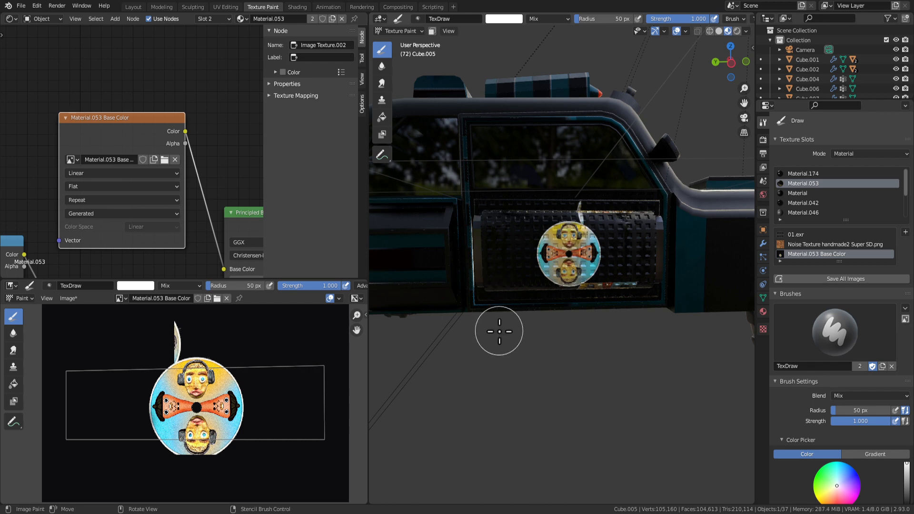
mouse_move(499, 332)
middle_down()
mouse_move(594, 330)
mouse_move(557, 349)
mouse_move(490, 309)
mouse_move(488, 334)
mouse_move(520, 334)
middle_up()
scroll(490, 335, down, 5)
scroll(500, 350, up, 5)
scroll(533, 333, up, 2)
Check the door from the right and left side views, ending in Edit Mode.
key(Tab)
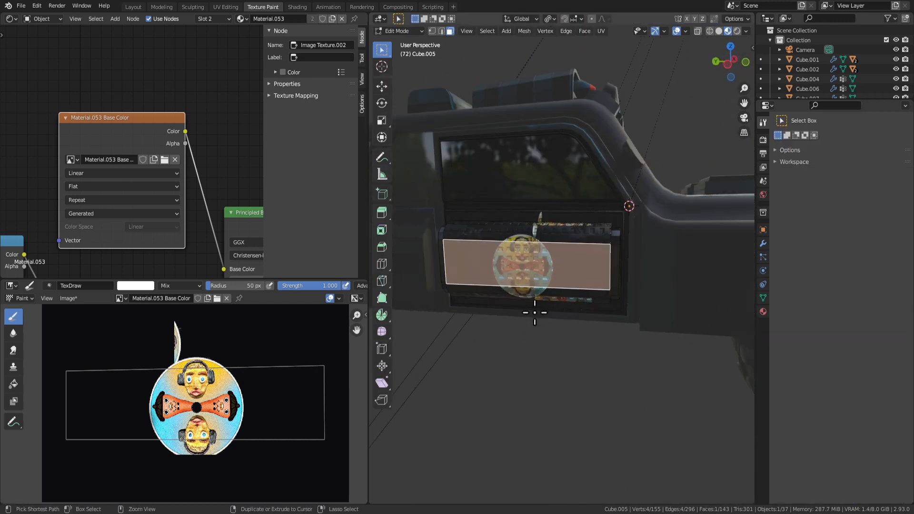
key(Tab)
middle_drag(543, 301, 563, 296)
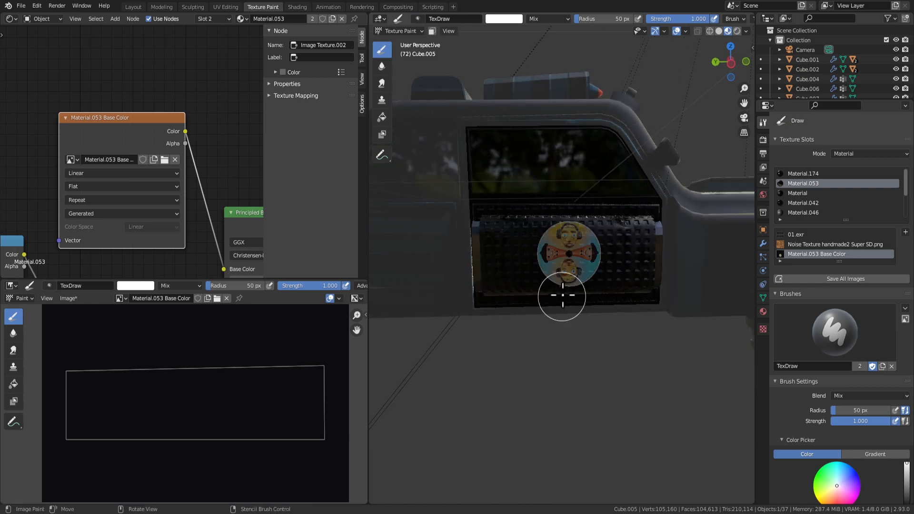
key(KP_3)
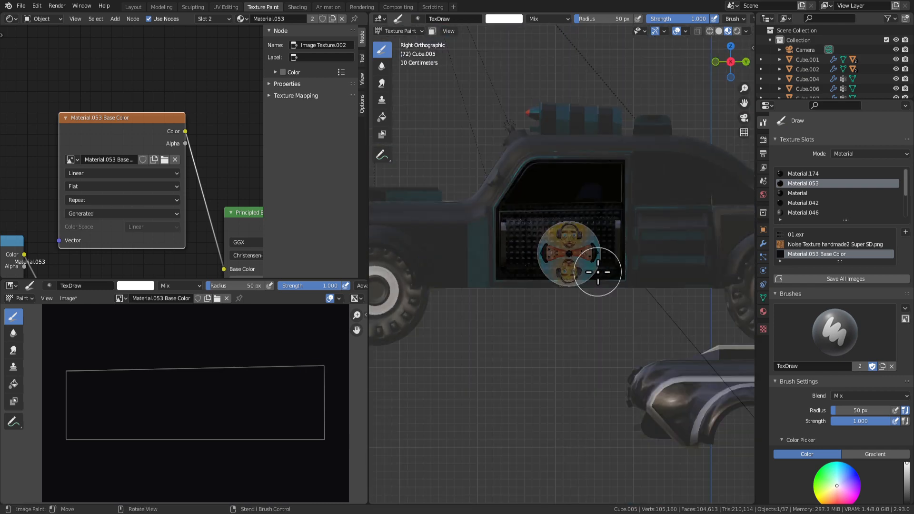
key(ctrl+KP_3)
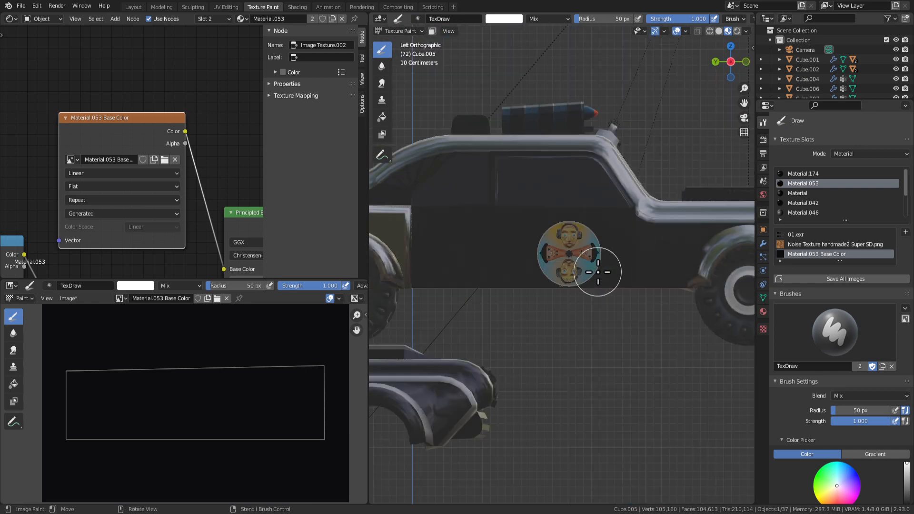
key(Tab)
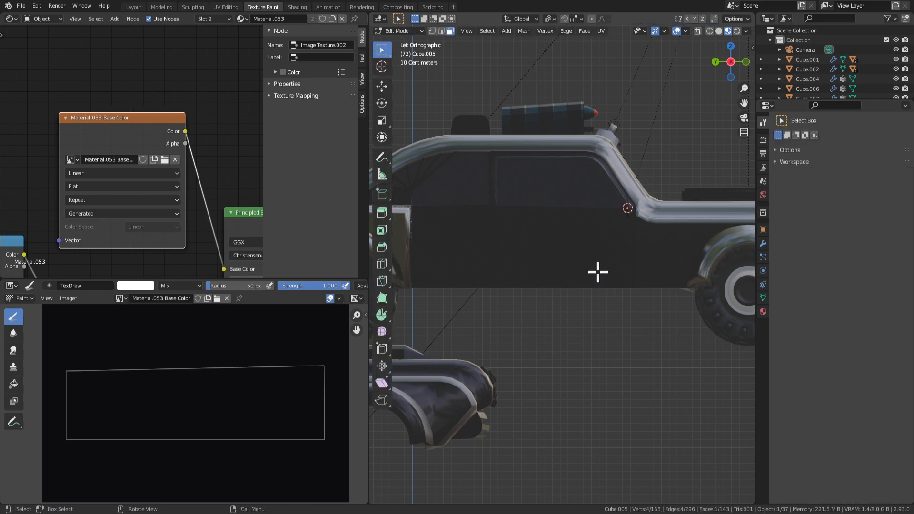
Switch to the Layout workspace and view the car from the front, right and left.
click(133, 7)
scroll(450, 272, down, 4)
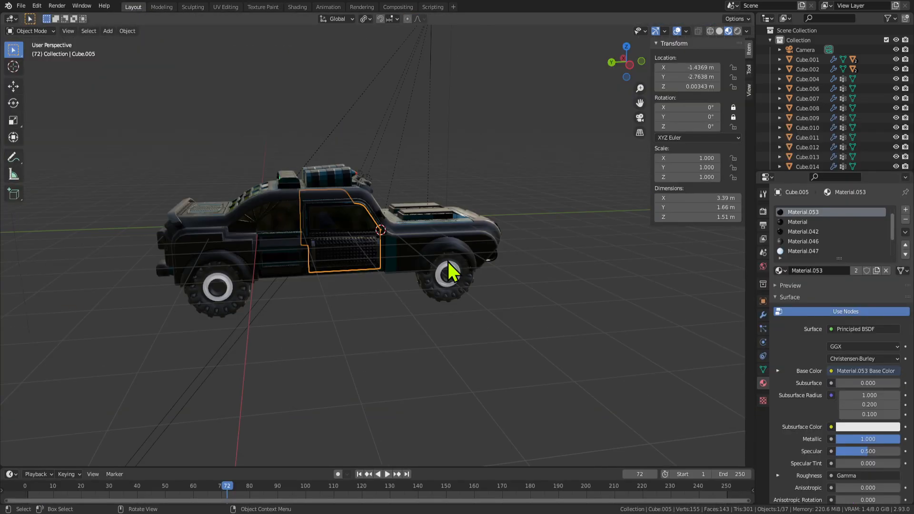
key(KP_1)
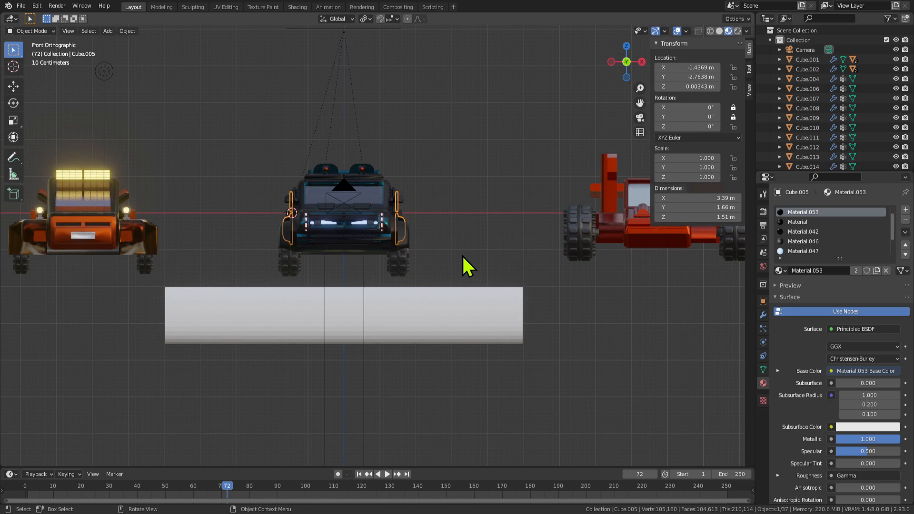
key(KP_3)
key(ctrl+KP_3)
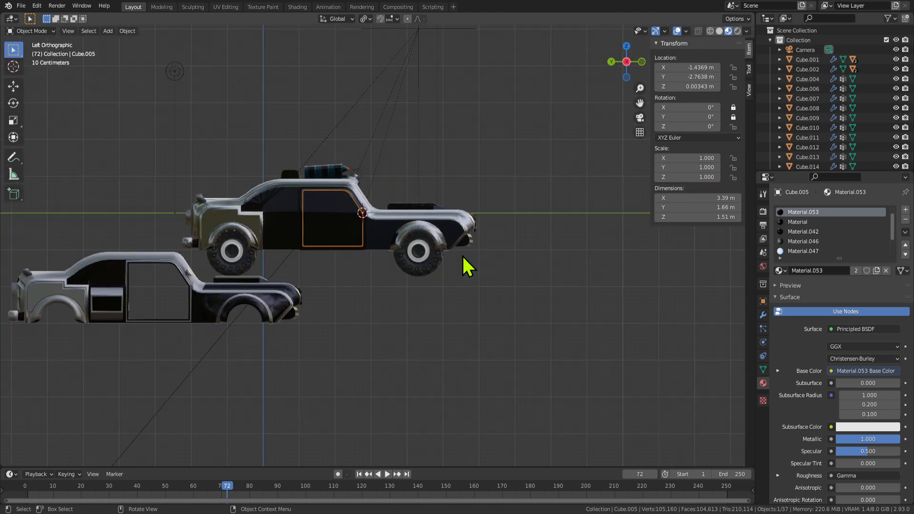
Select and hide the overlapping car parts one by one, ending with the black body Cube.018.
click(402, 242)
click(376, 227)
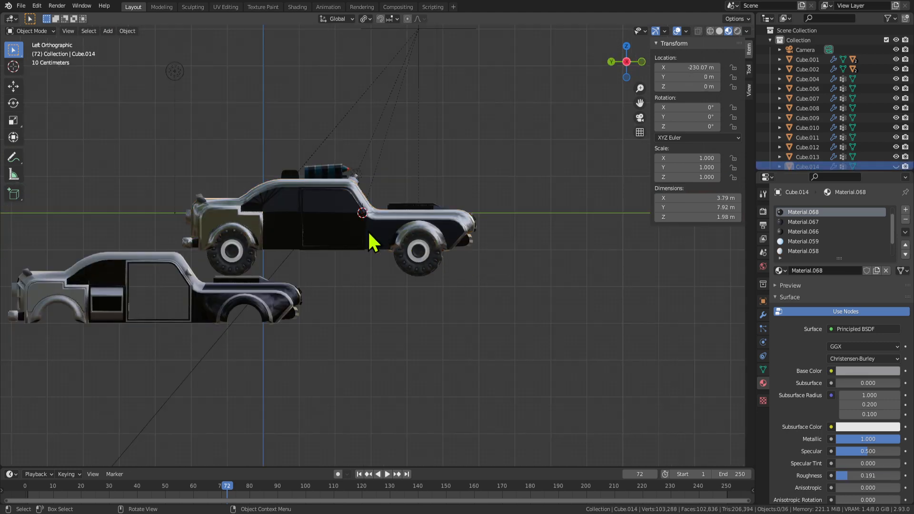
click(374, 238)
key(h)
click(374, 238)
key(h)
click(374, 238)
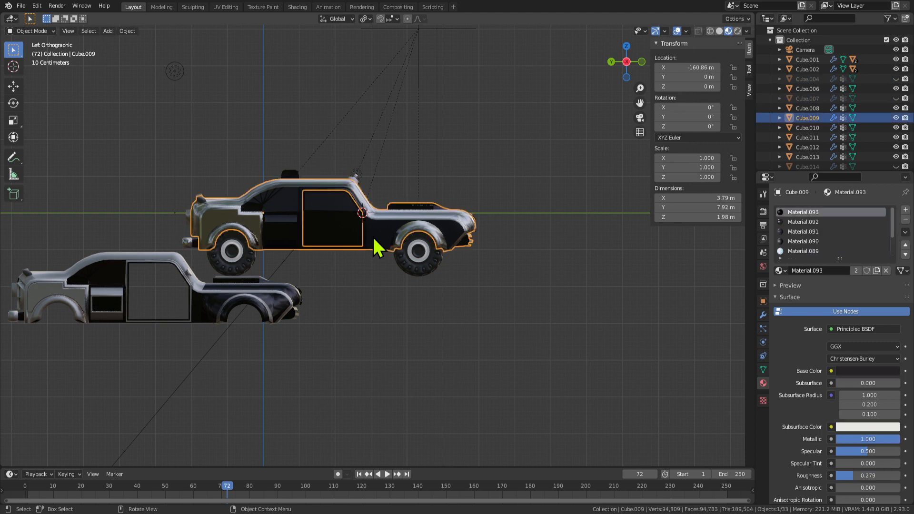
key(h)
click(373, 239)
key(h)
click(373, 240)
key(h)
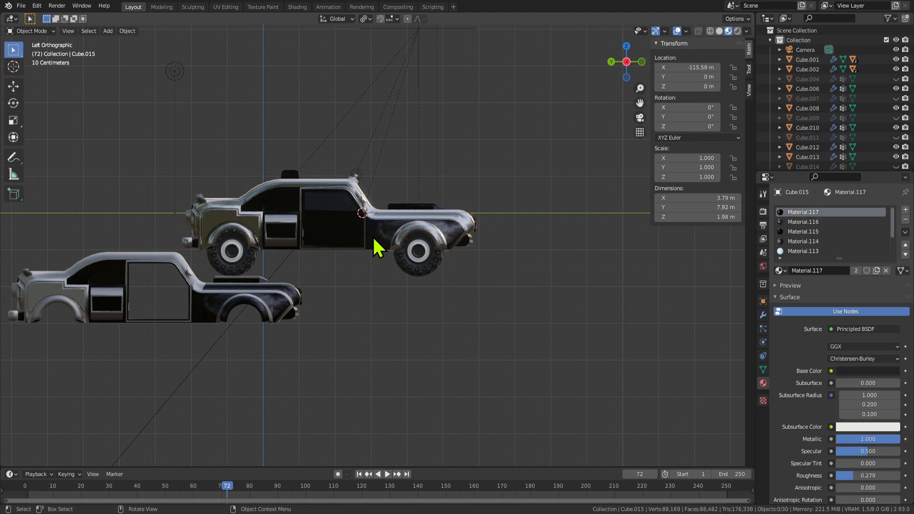
click(374, 240)
key(h)
click(374, 240)
key(h)
click(373, 241)
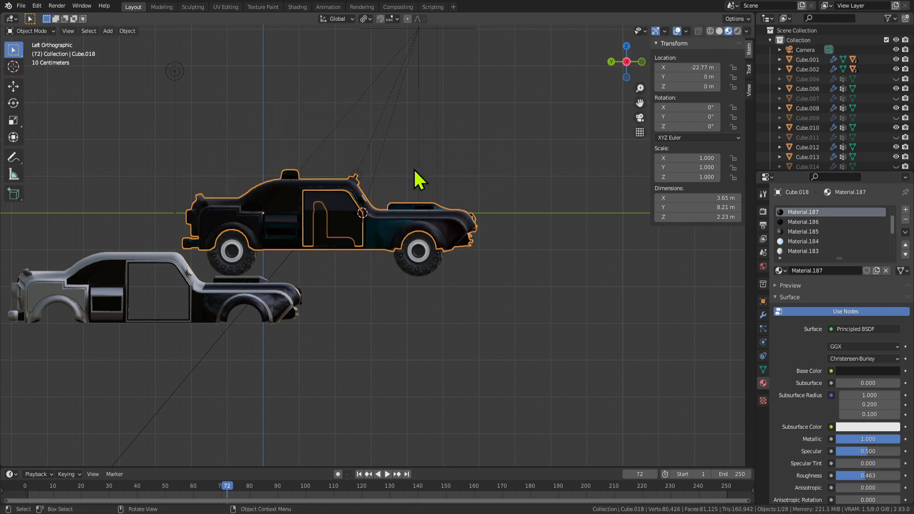
scroll(397, 248, up, 4)
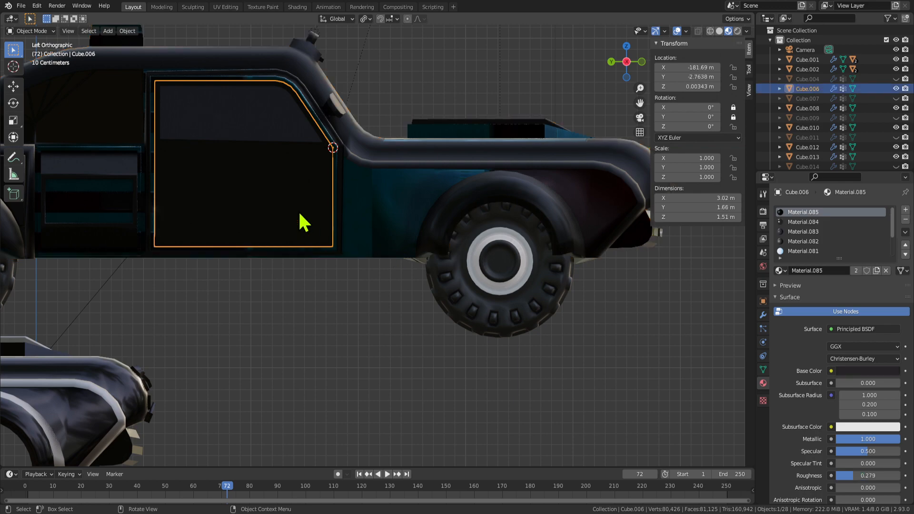
key(h)
Undo the hiding to bring the car parts and the ground plane back.
middle_drag(424, 209, 347, 236)
scroll(347, 236, down, 8)
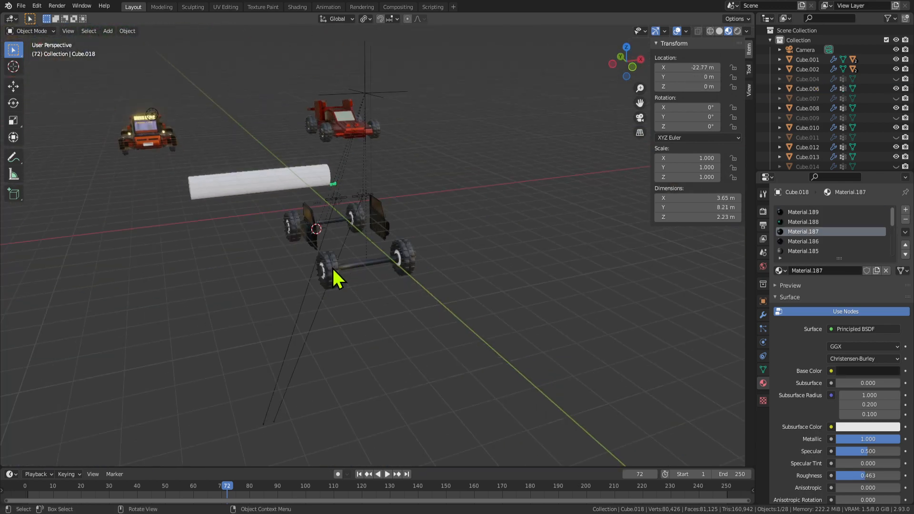
middle_drag(332, 267, 402, 256)
key(ctrl+z)
key(ctrl+z)
key(ctrl+z)
key(ctrl+z)
scroll(369, 302, down, 10)
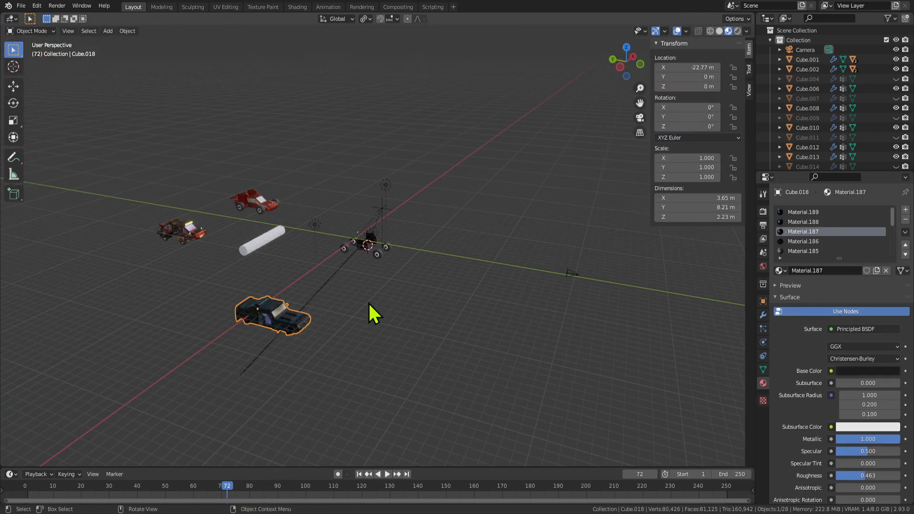
key(ctrl+z)
key(ctrl+z)
key(ctrl+z)
key(ctrl+z)
key(ctrl+z)
scroll(387, 259, up, 8)
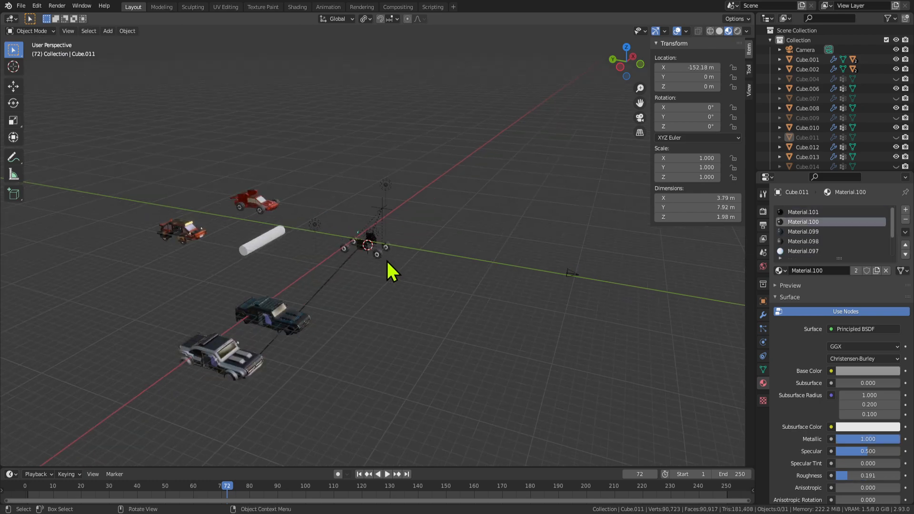
key(ctrl+z)
scroll(377, 249, down, 2)
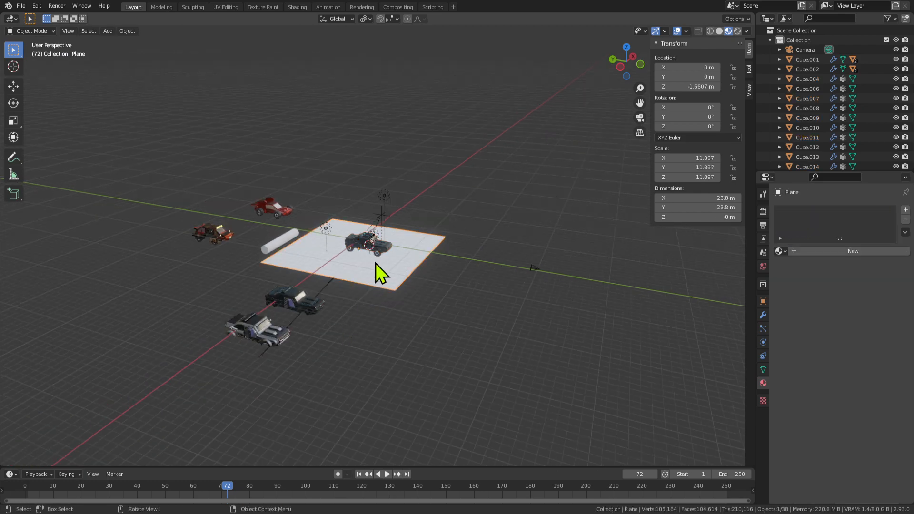
Delete the large ground plane.
key(Delete)
scroll(333, 328, down, 4)
middle_drag(352, 336, 357, 313)
scroll(376, 333, up, 1)
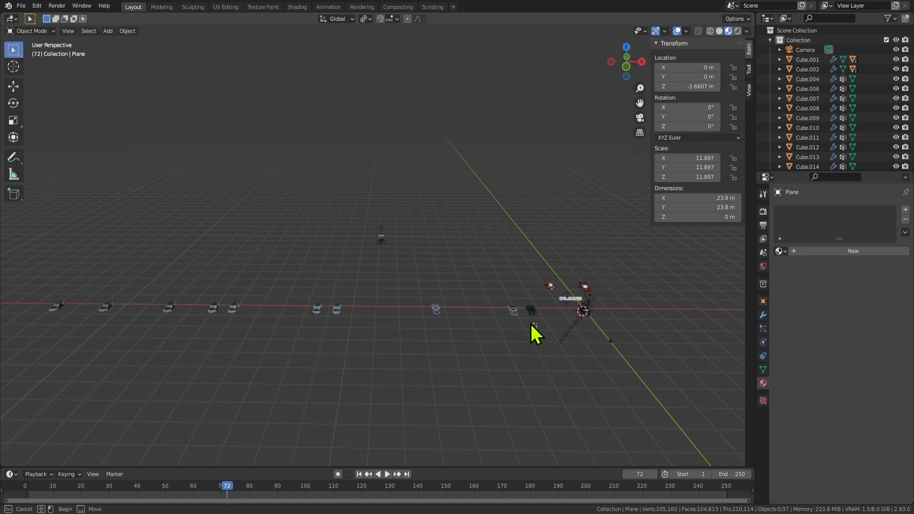
Move the row of spare cars into a new collection 'Backup' and hide it.
drag(538, 329, 49, 295)
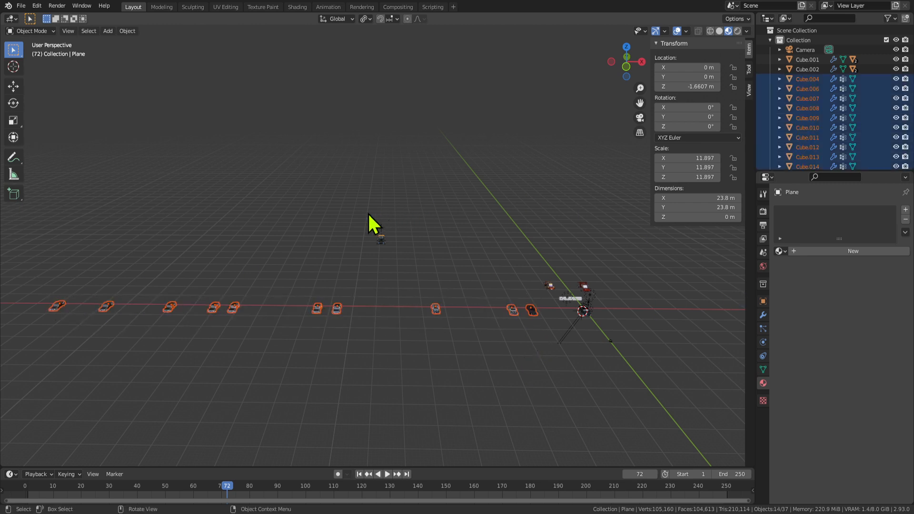
key(m)
click(367, 213)
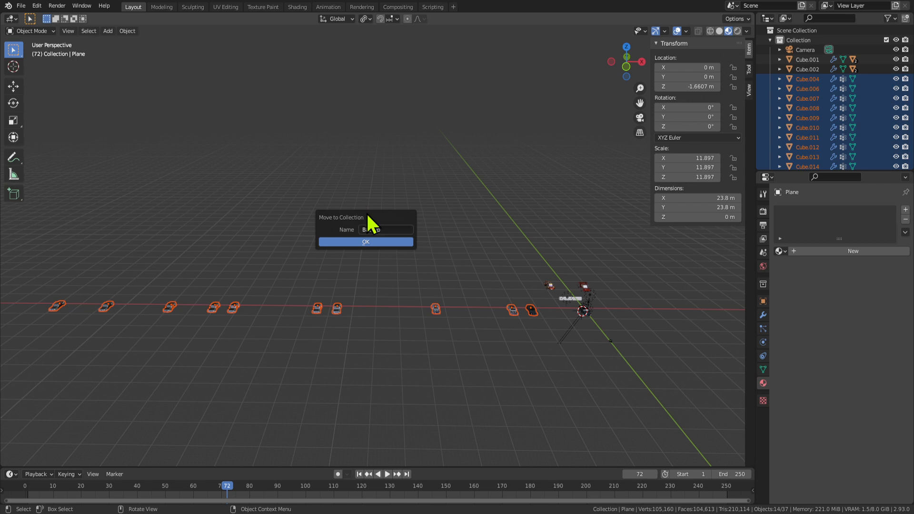
click(376, 242)
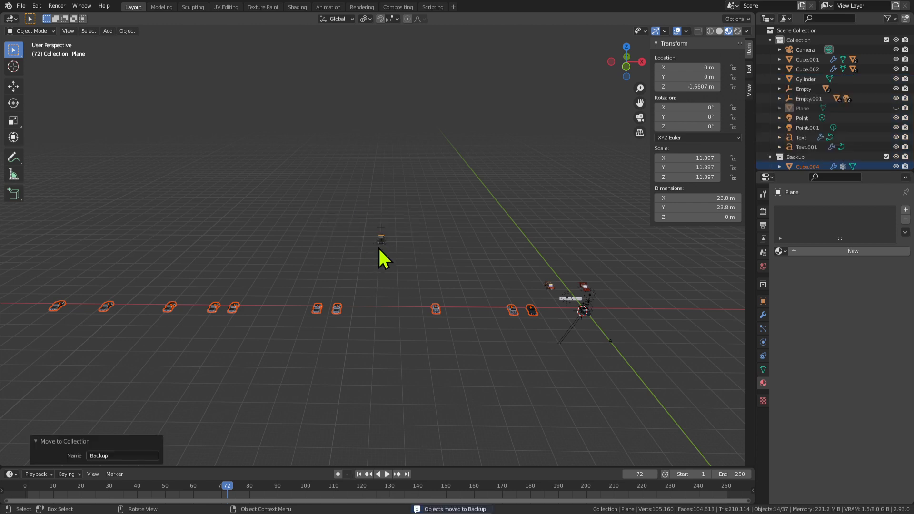
click(895, 157)
click(584, 313)
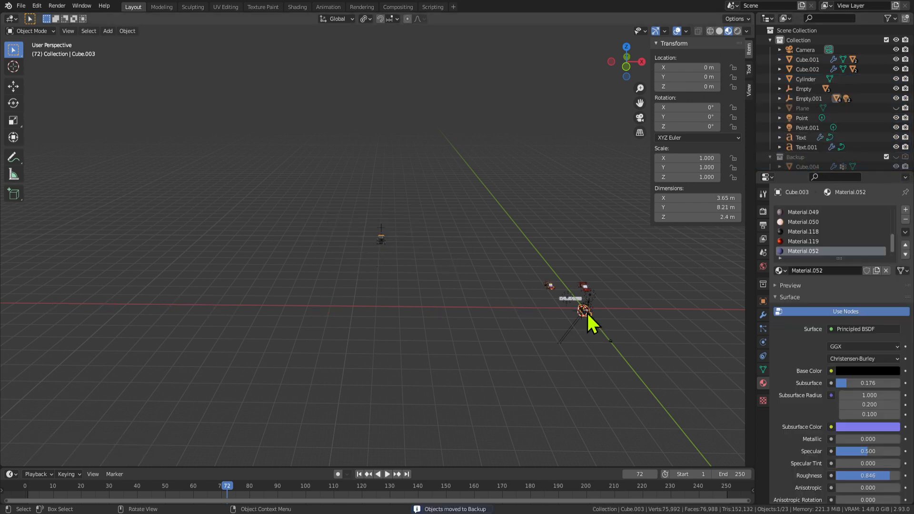
Save the file, frame the selected car and check its front, top, bottom and side views.
key(ctrl+s)
key(KP_Decimal)
middle_drag(539, 315, 448, 293)
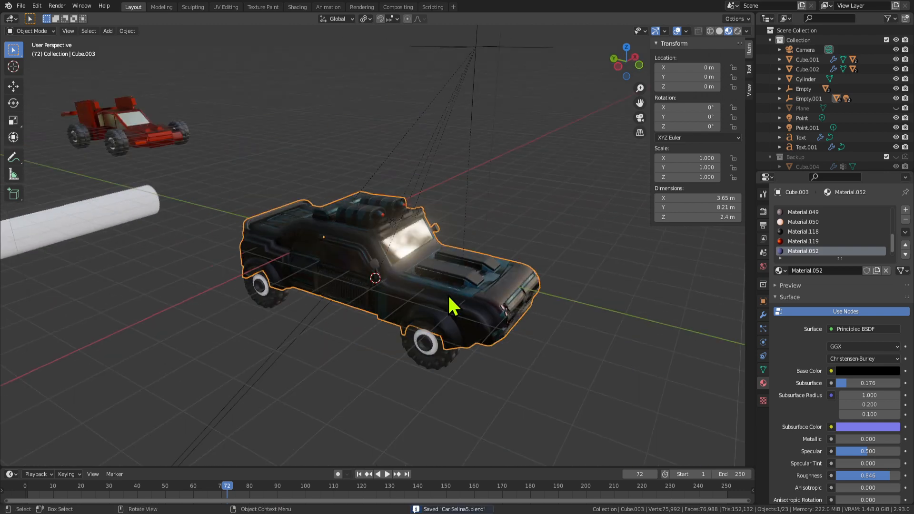
key(KP_3)
key(KP_1)
key(KP_7)
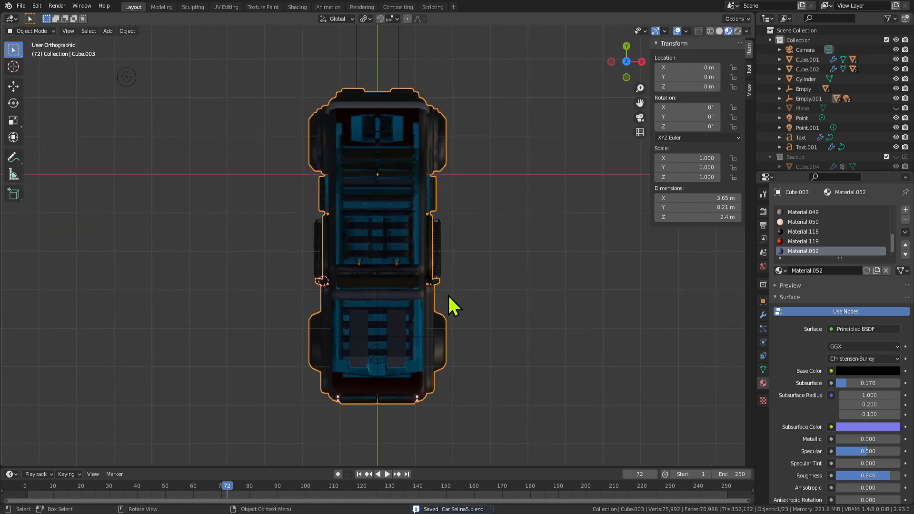
key(ctrl+KP_7)
key(KP_1)
key(KP_3)
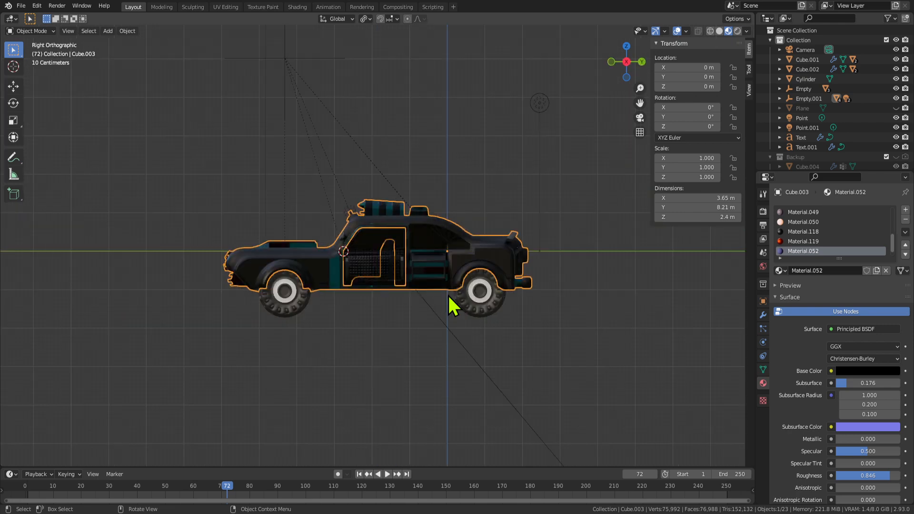
key(ctrl+KP_3)
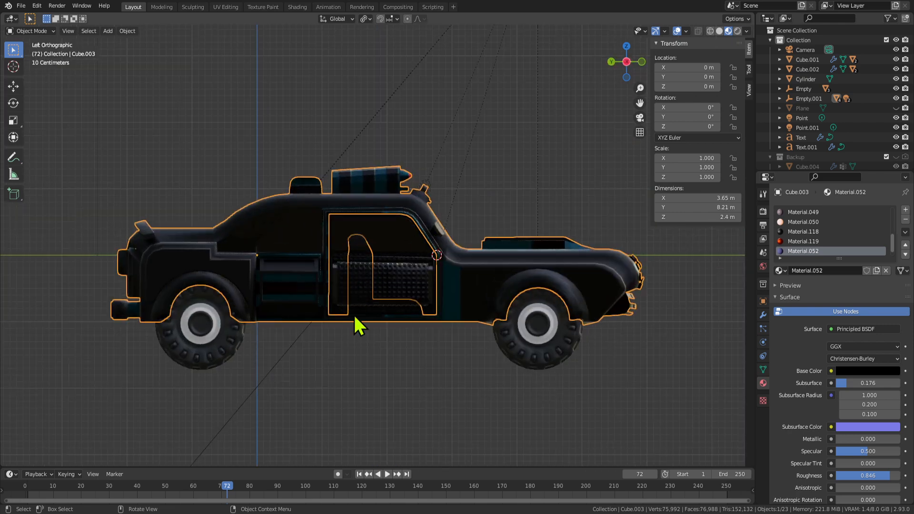
Select the car's door panel and centre it in the view.
click(401, 308)
scroll(400, 304, up, 5)
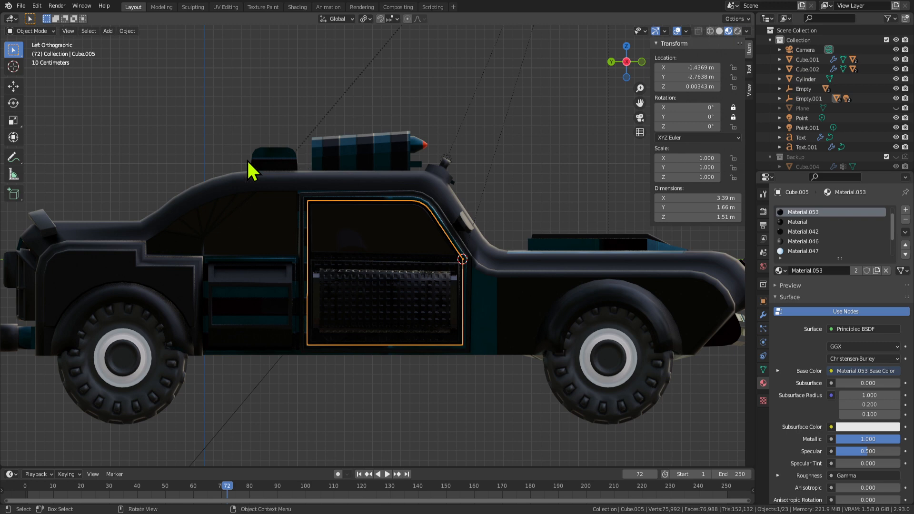
key(ctrl+space)
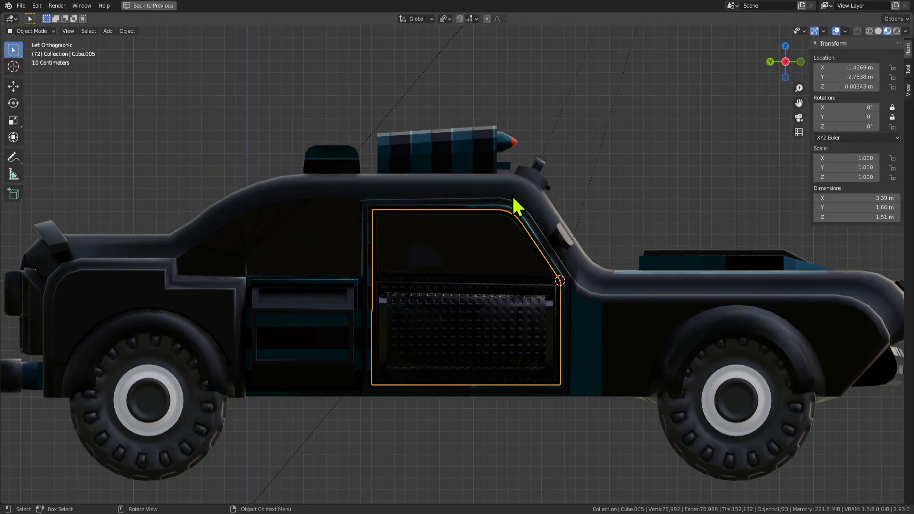
key(ctrl+space)
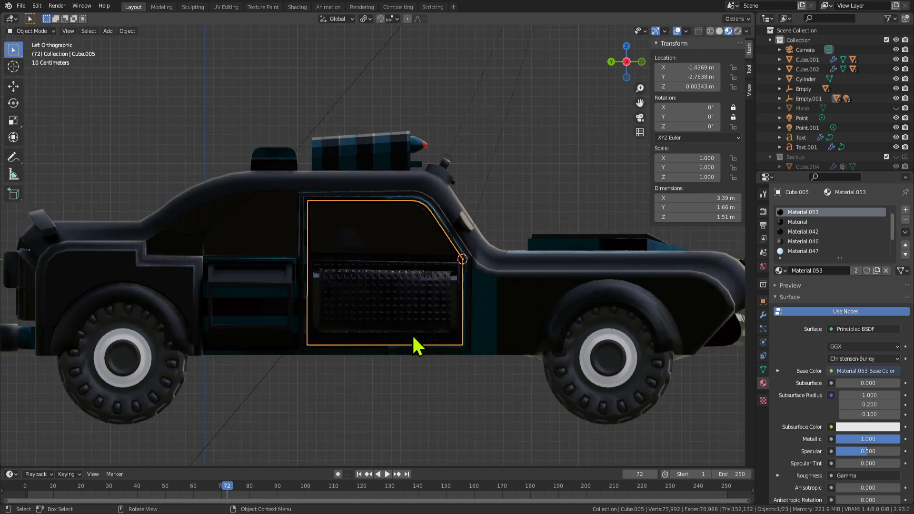
scroll(419, 341, up, 1)
scroll(393, 326, down, 2)
scroll(399, 314, up, 2)
shift+middle_drag(399, 307, 429, 286)
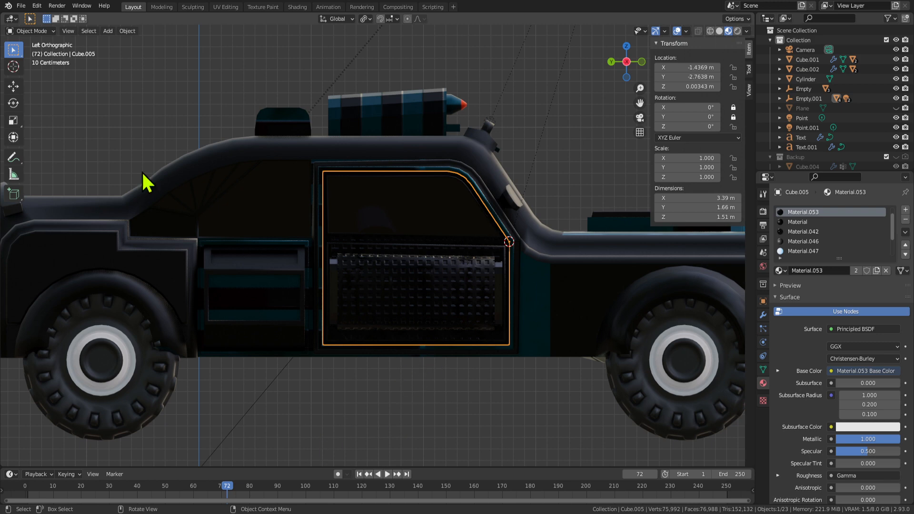
In the Texture Paint workspace, position the face stencil over the door.
click(263, 6)
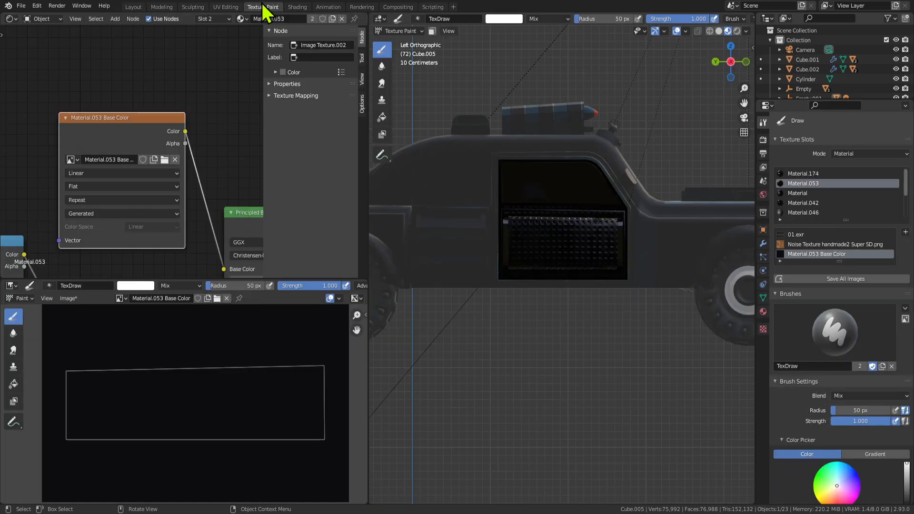
scroll(577, 237, up, 2)
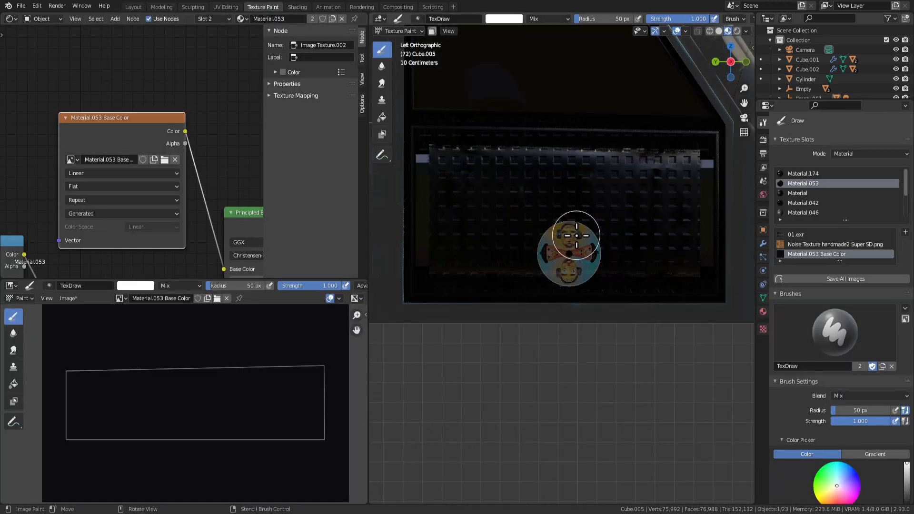
right_drag(574, 267, 571, 220)
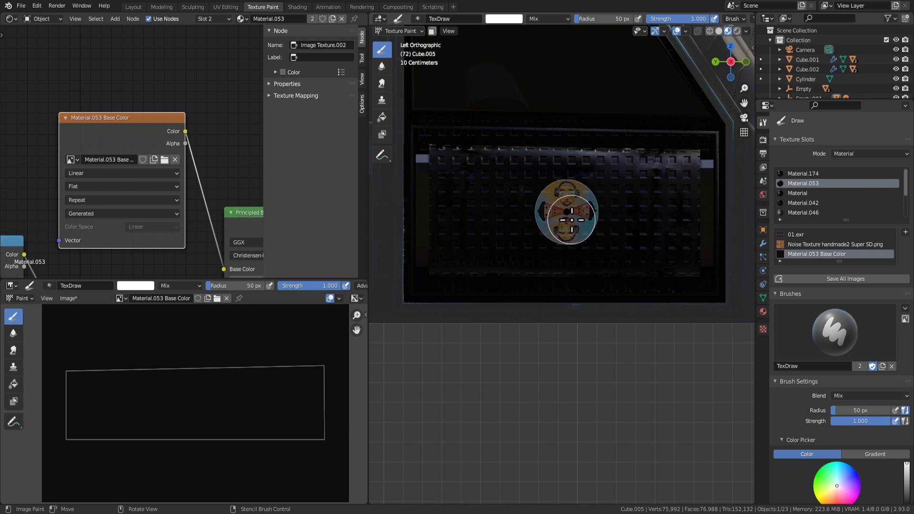
Paint the face disc through the stencil onto the door, undo and repaint it, then enter Edit Mode.
mouse_move(583, 202)
mouse_down()
mouse_move(585, 187)
mouse_move(564, 220)
mouse_up()
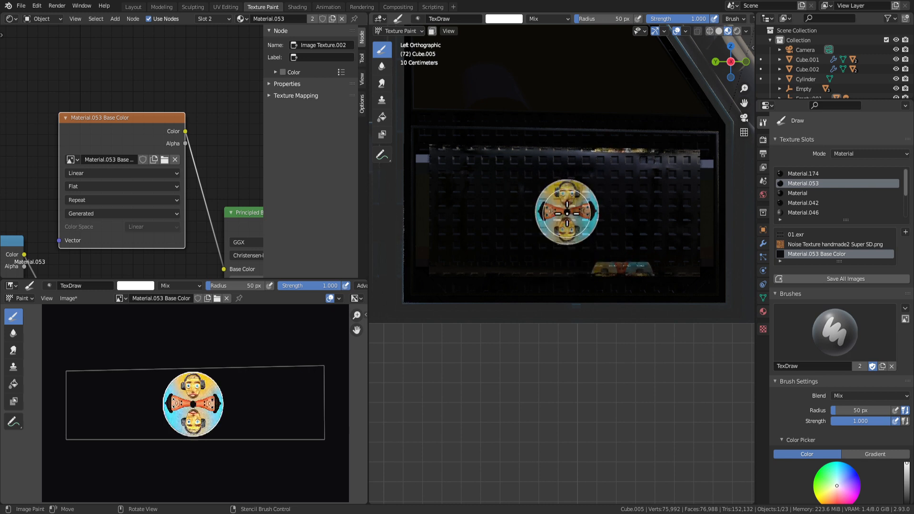
key(ctrl+z)
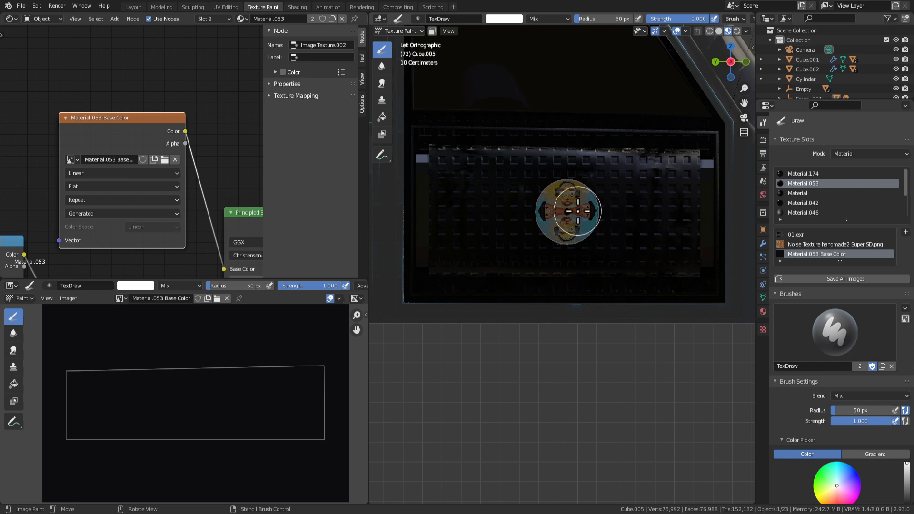
mouse_move(578, 212)
mouse_down()
mouse_move(559, 202)
mouse_move(586, 200)
mouse_move(564, 224)
mouse_up()
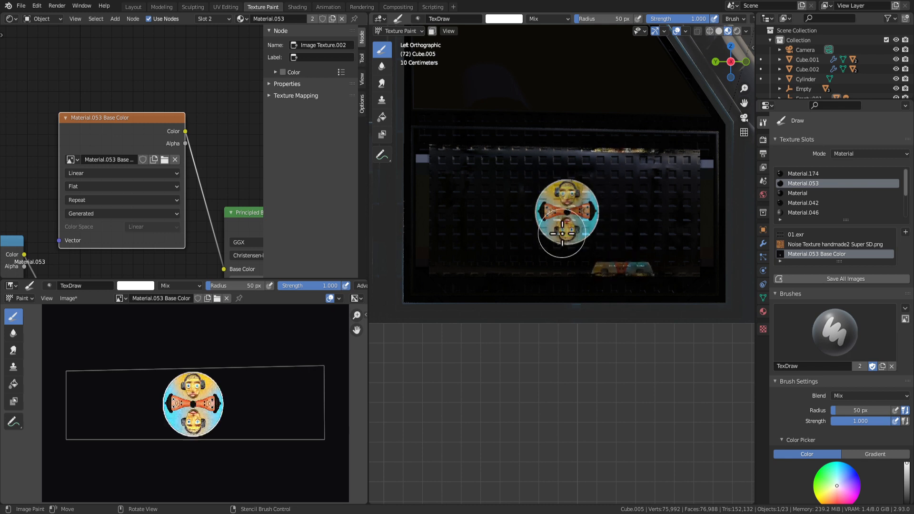
key(Tab)
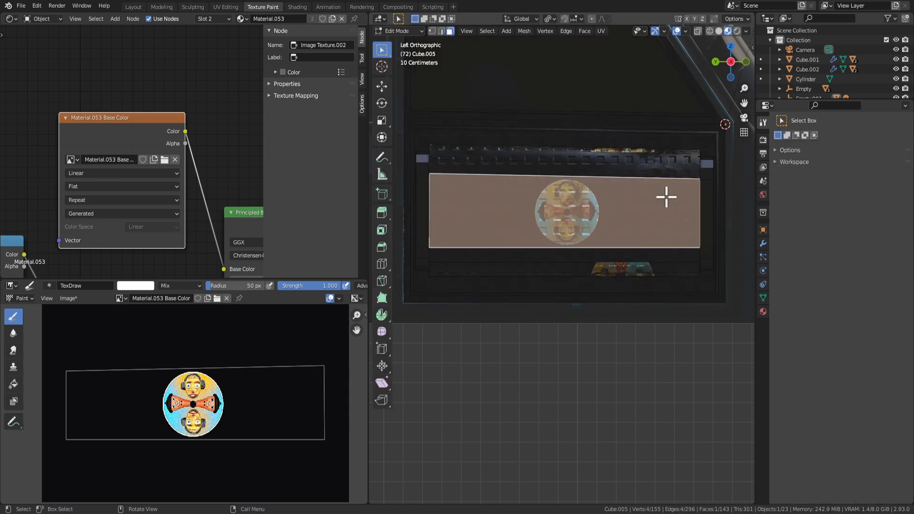
In Edit Mode, select all faces that use the door's material.
scroll(577, 237, up, 2)
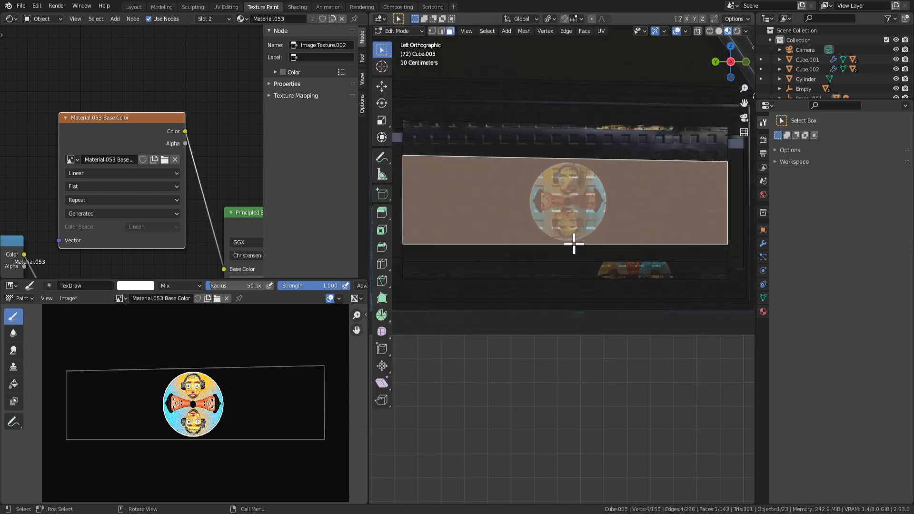
mouse_move(607, 297)
middle_down()
mouse_move(624, 298)
mouse_move(596, 299)
middle_up()
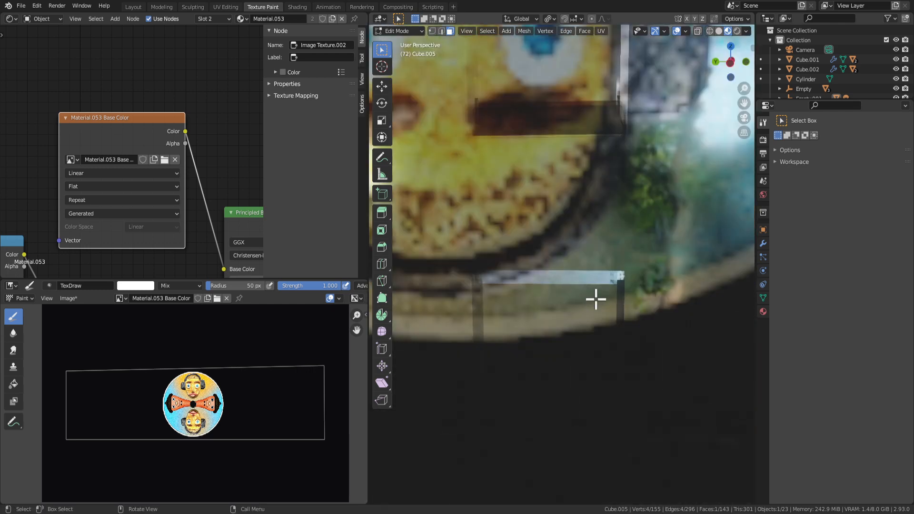
scroll(595, 272, down, 9)
scroll(577, 283, up, 4)
key(Tab)
key(Tab)
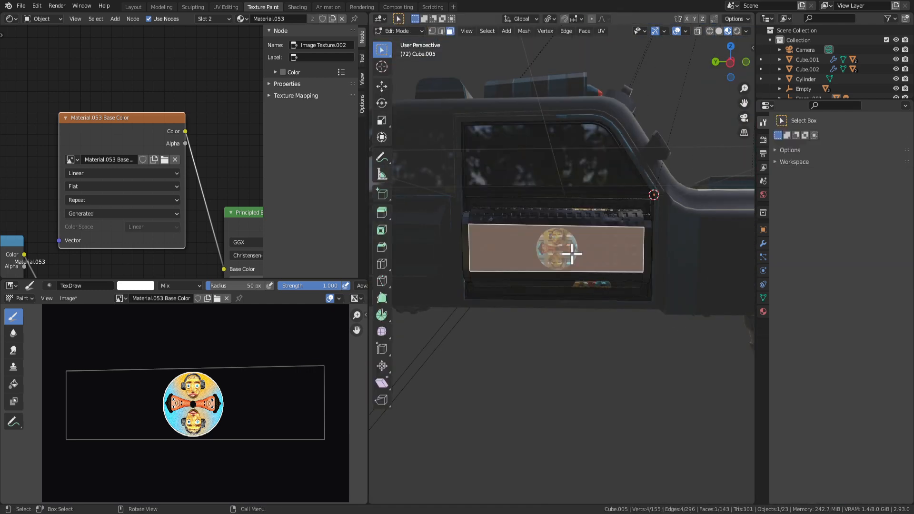
click(763, 311)
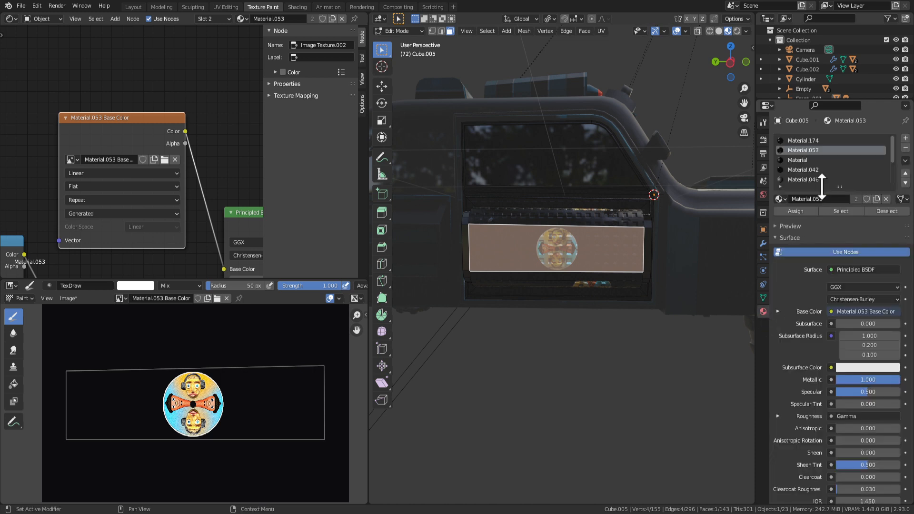
click(832, 222)
Unwrap the selected door faces, then recompute their UVs with Smart UV Project.
right_click(513, 240)
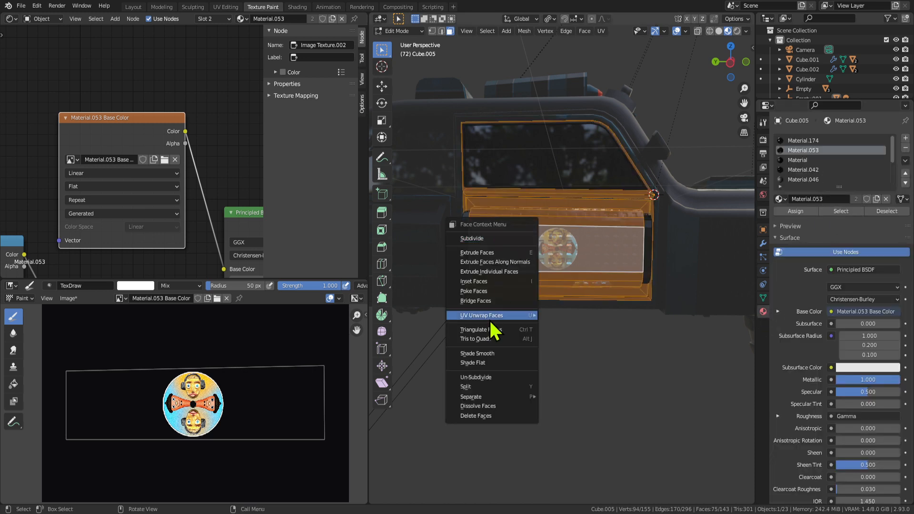
mouse_move(490, 315)
click(590, 314)
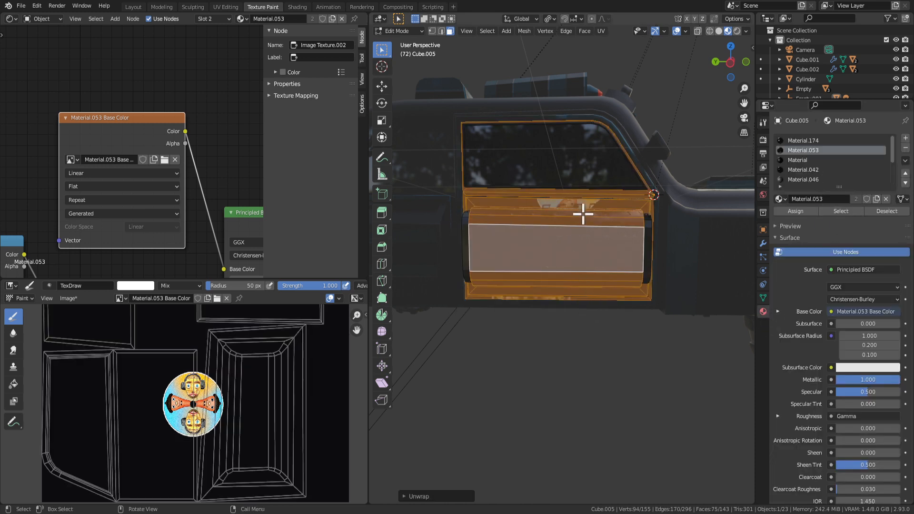
right_click(596, 230)
mouse_move(596, 233)
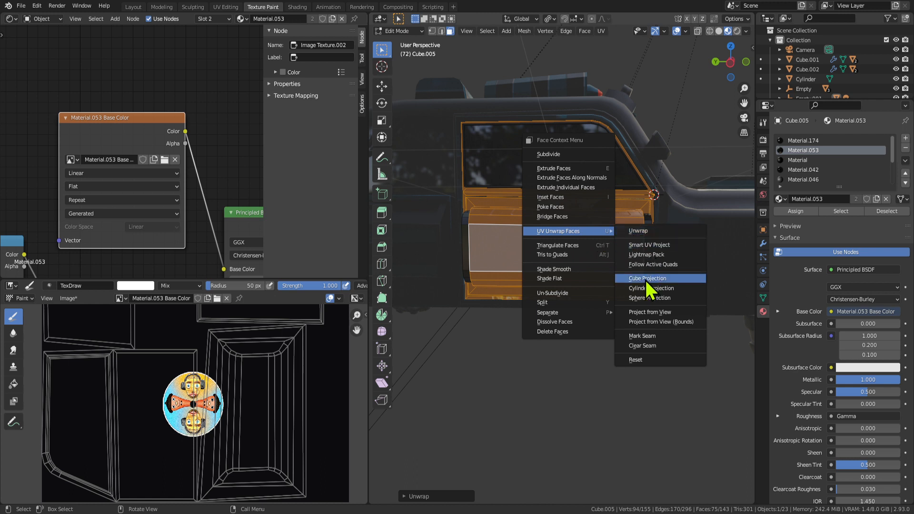
click(653, 248)
click(654, 322)
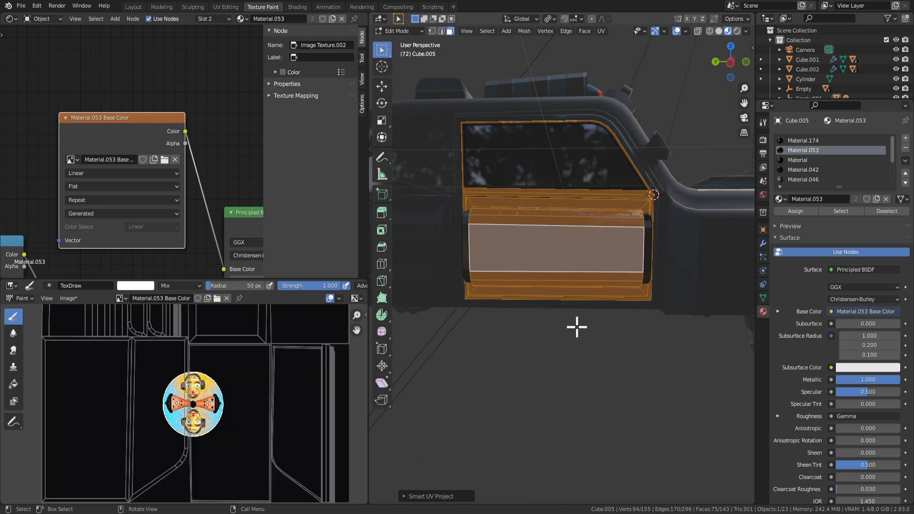
Toggle the door between Texture Paint mode and Edit Mode.
scroll(581, 267, up, 4)
scroll(581, 270, down, 4)
key(Tab)
key(Tab)
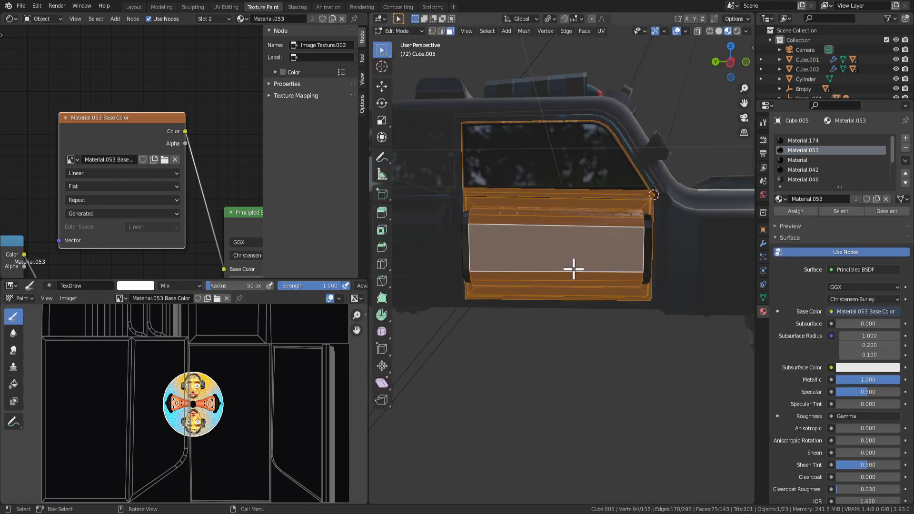
key(Tab)
scroll(552, 262, up, 4)
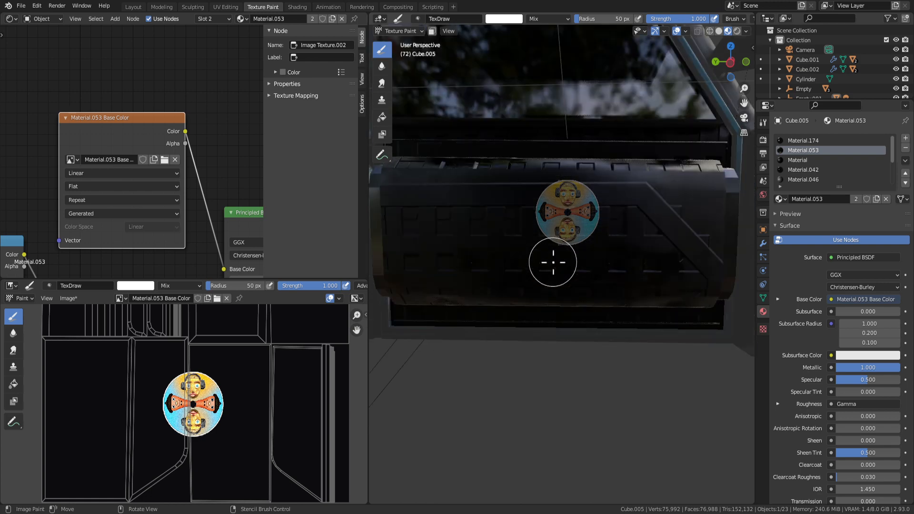
Pan and zoom the Shader Editor across the node tree to the Bump and ColorRamp nodes.
scroll(543, 224, down, 4)
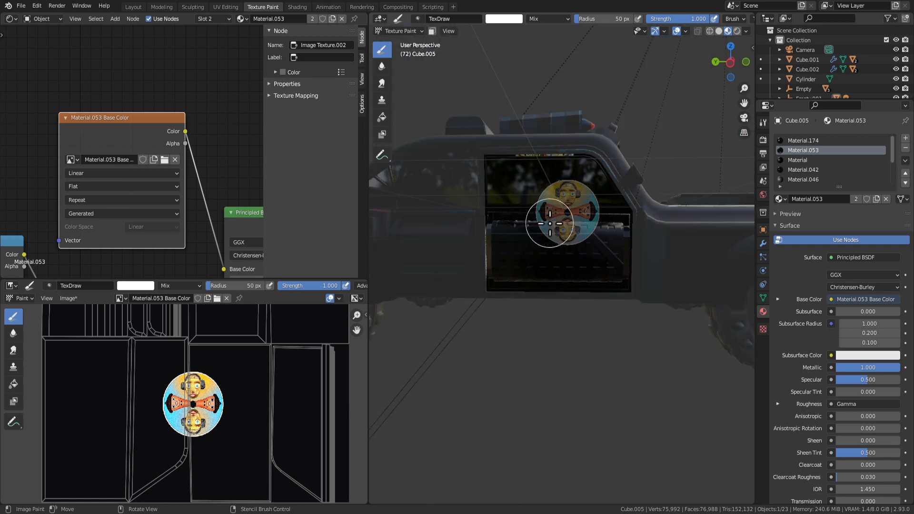
scroll(550, 224, up, 4)
scroll(157, 190, down, 4)
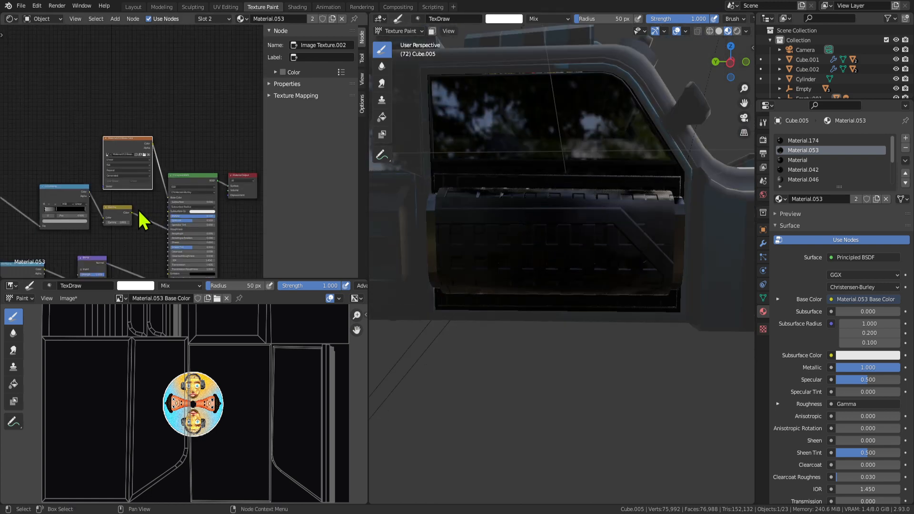
middle_drag(81, 226, 214, 177)
scroll(157, 227, down, 8)
scroll(153, 228, up, 4)
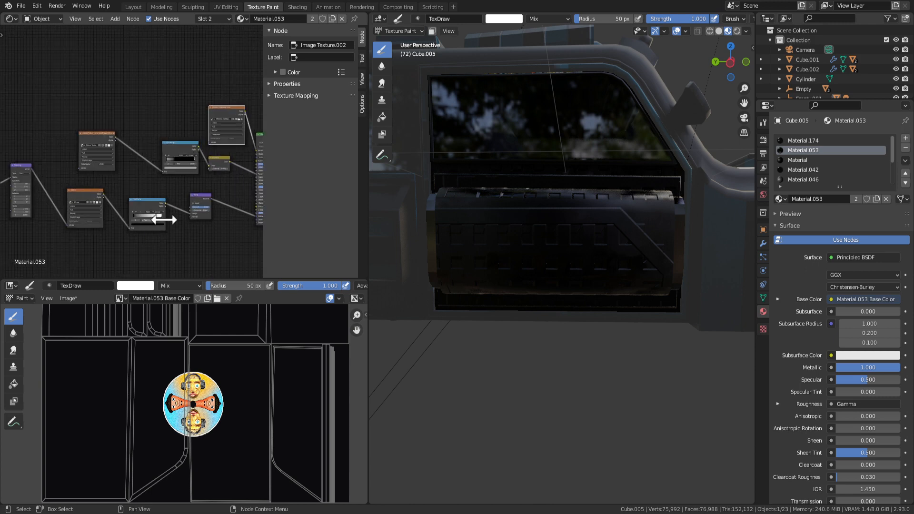
scroll(181, 236, up, 1)
scroll(174, 258, up, 2)
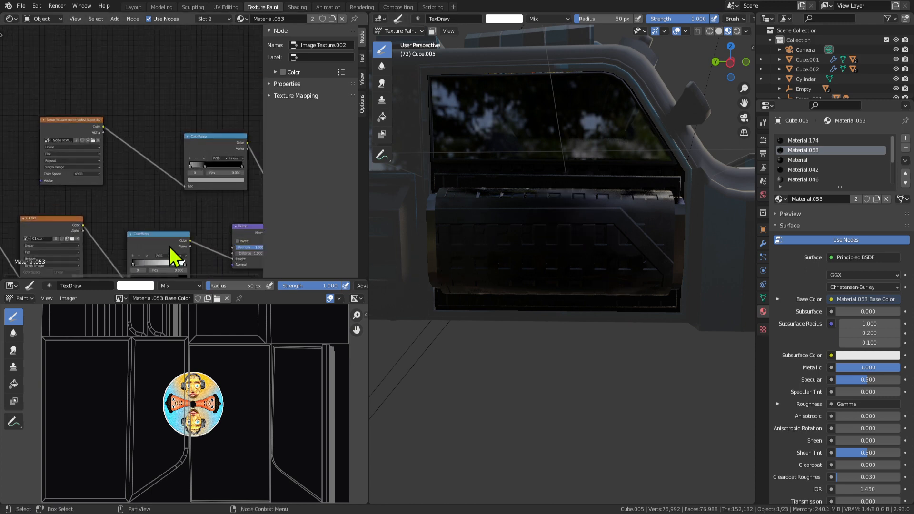
middle_drag(219, 240, 149, 198)
Bring the Mapping and Image Texture nodes into view, drag Mapping's Scale X, then undo it.
scroll(212, 217, up, 1)
scroll(141, 233, down, 2)
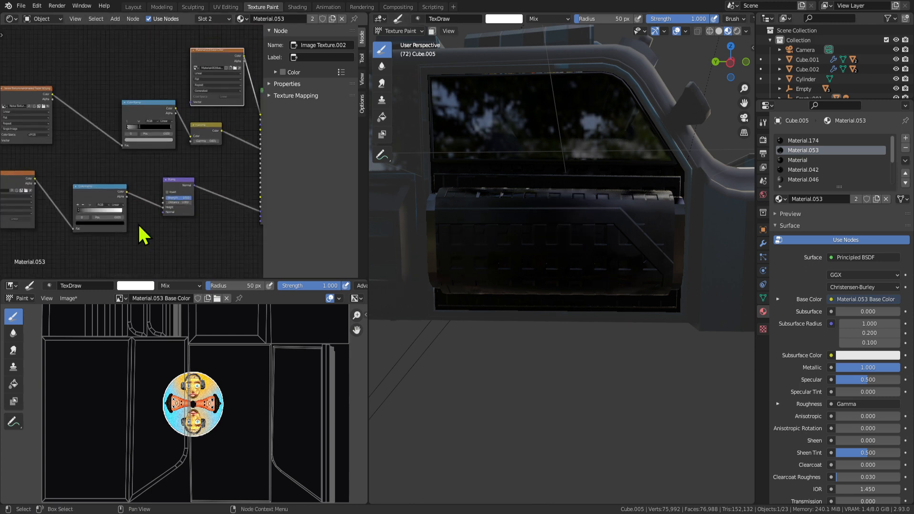
middle_drag(141, 233, 264, 211)
scroll(81, 197, up, 1)
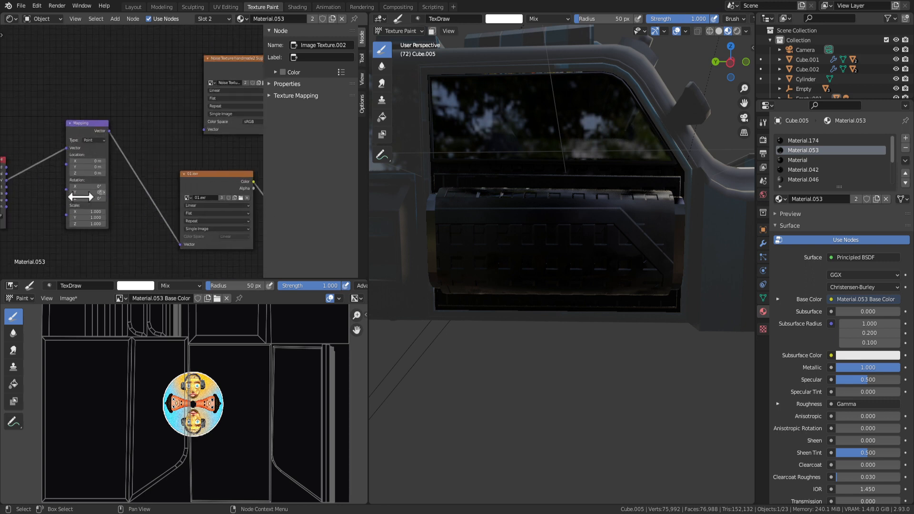
drag(87, 212, 102, 212)
key(ctrl+z)
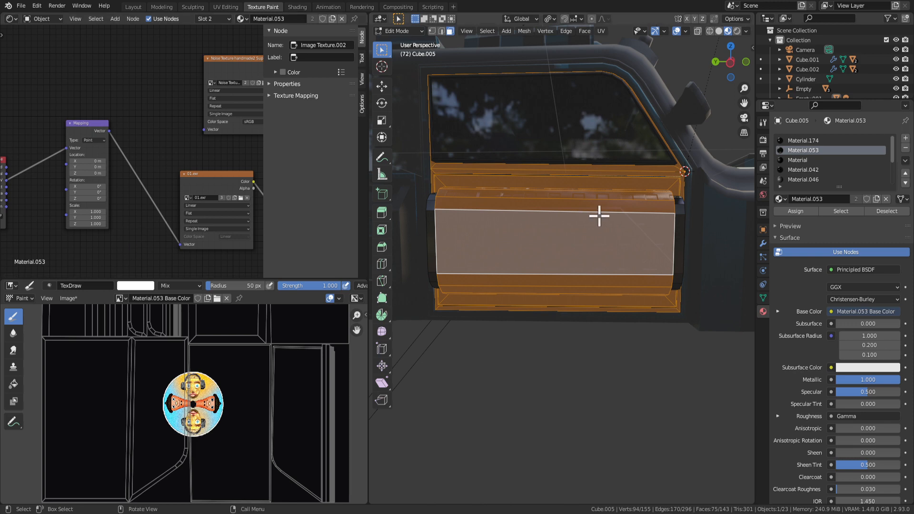
Re-unwrap the door faces with Smart UV Project using an island margin of 0.010.
right_click(602, 243)
mouse_move(602, 242)
click(664, 252)
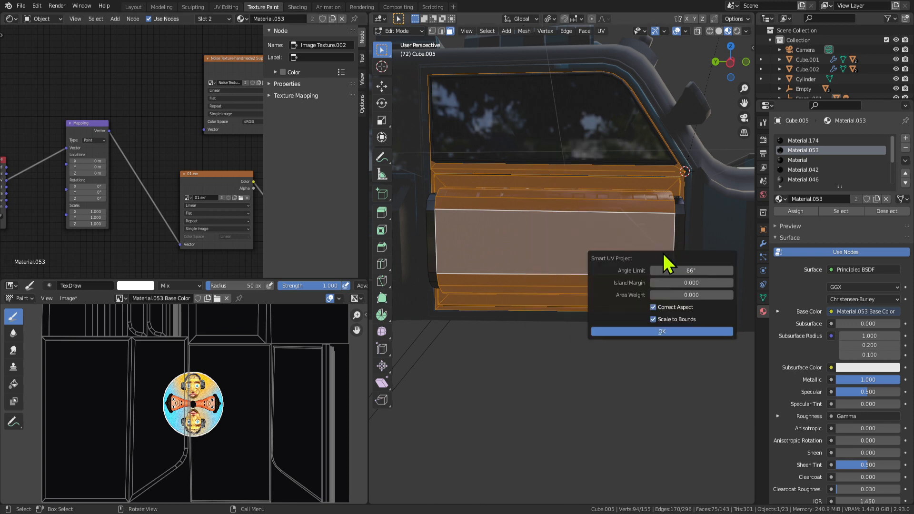
click(730, 283)
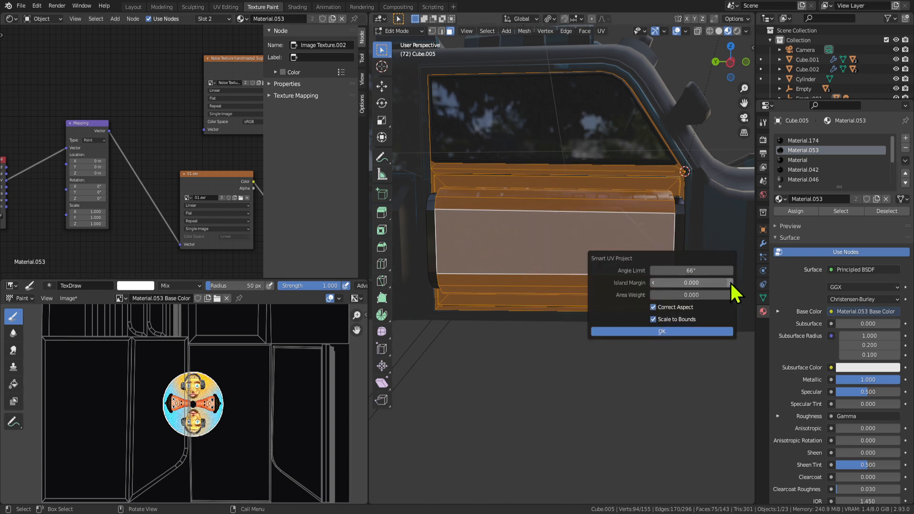
click(703, 331)
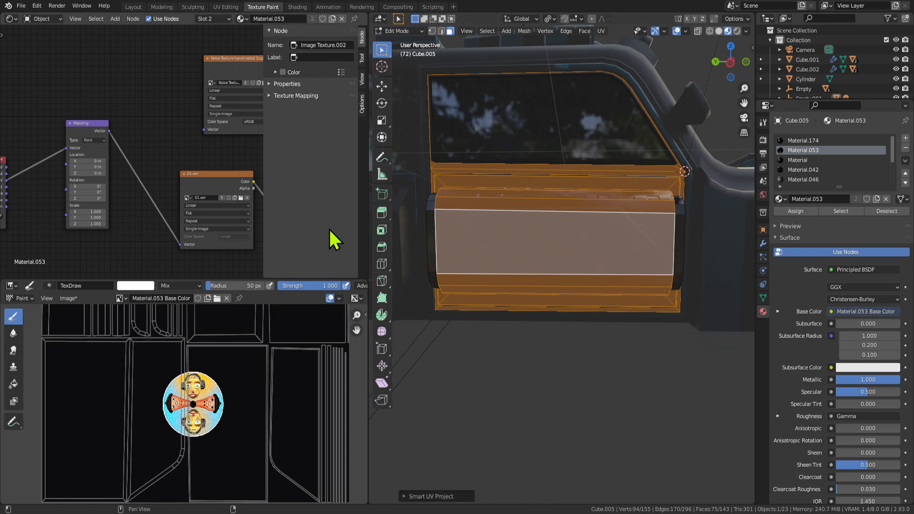
In Texture Paint, rotate the mapping to 21.8° on Y and paint the circular stencil onto the door panel.
key(Tab)
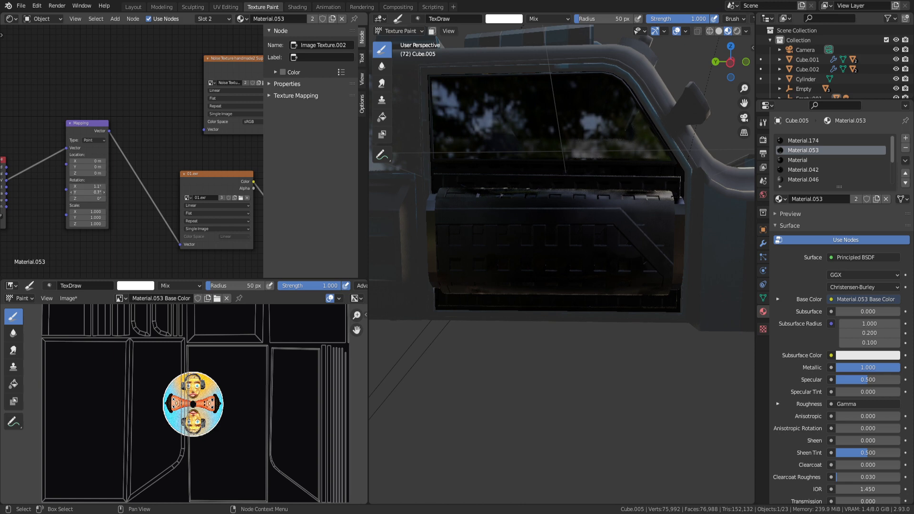
drag(88, 192, 97, 163)
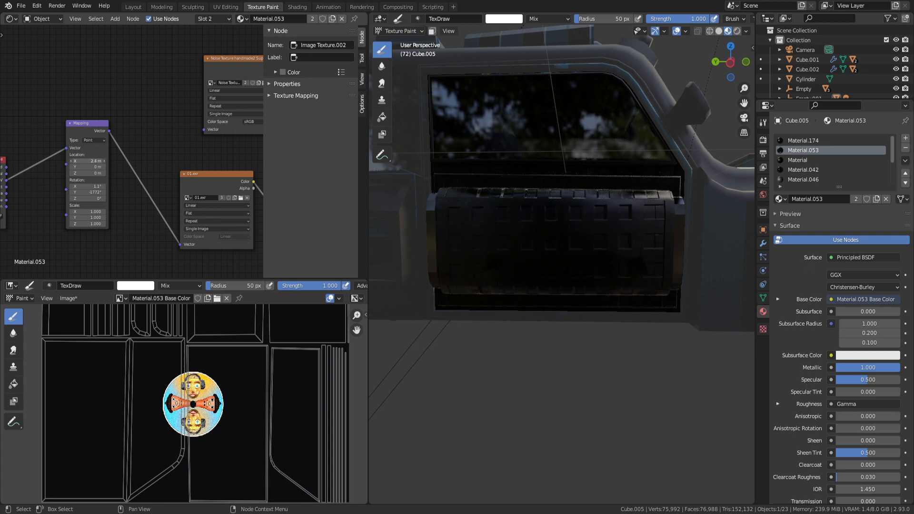
scroll(178, 210, up, 1)
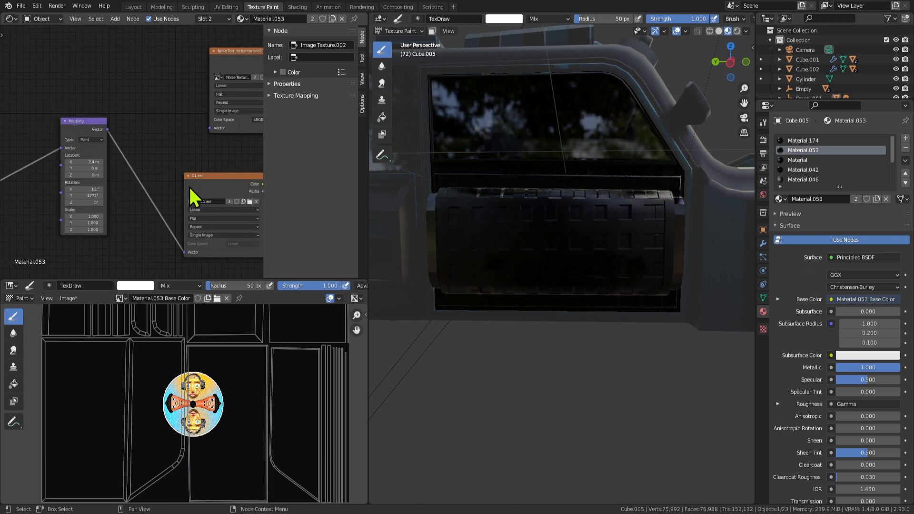
scroll(181, 195, down, 8)
scroll(214, 221, up, 4)
middle_drag(171, 198, 125, 199)
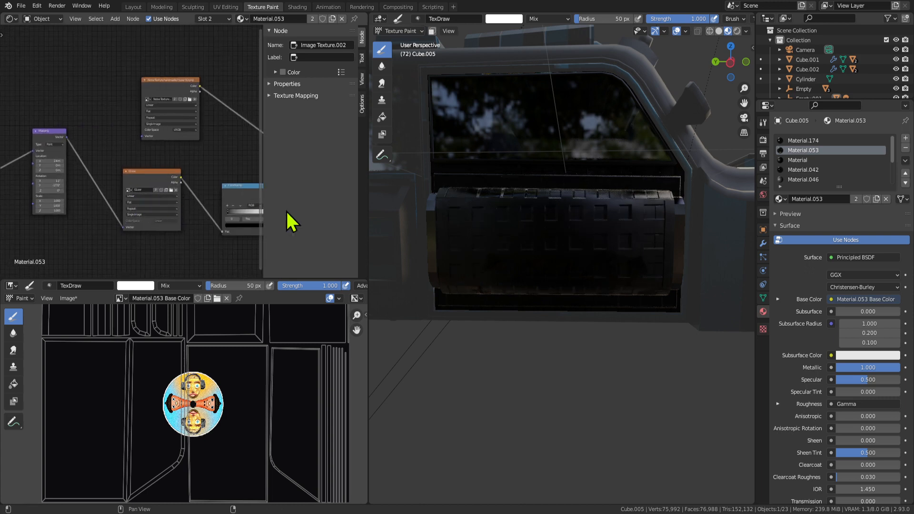
right_drag(564, 225, 548, 253)
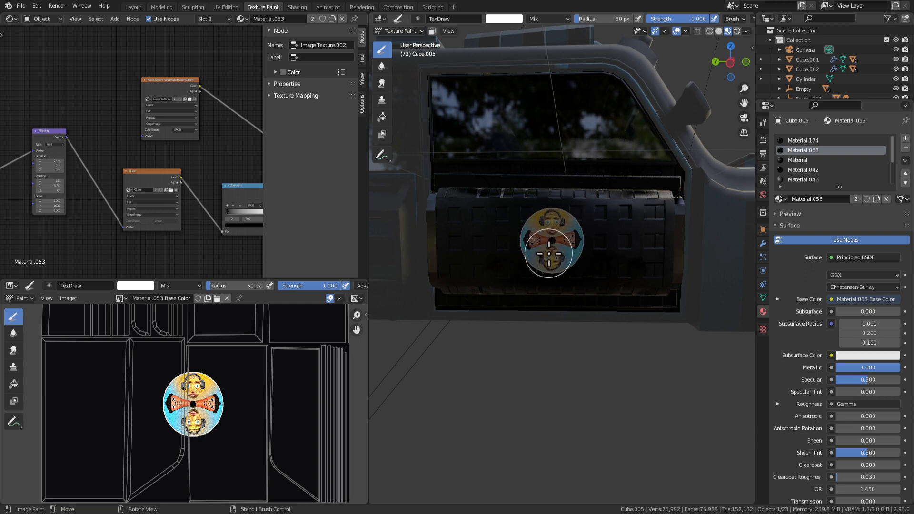
mouse_move(549, 254)
mouse_down()
mouse_move(564, 245)
mouse_move(541, 226)
mouse_move(572, 262)
mouse_up()
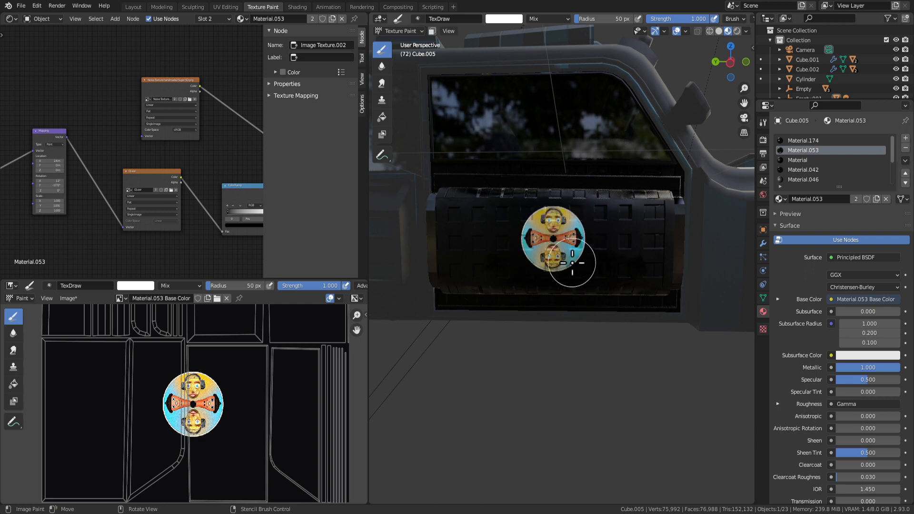
Densify the slot bump pattern by setting the mapping Scale X to 3 and Scale Y to 0.4.
mouse_move(617, 335)
middle_down()
mouse_move(579, 349)
mouse_move(526, 350)
mouse_move(565, 375)
mouse_move(657, 387)
mouse_move(541, 367)
middle_up()
scroll(527, 350, down, 5)
key(Tab)
key(Tab)
scroll(540, 367, up, 6)
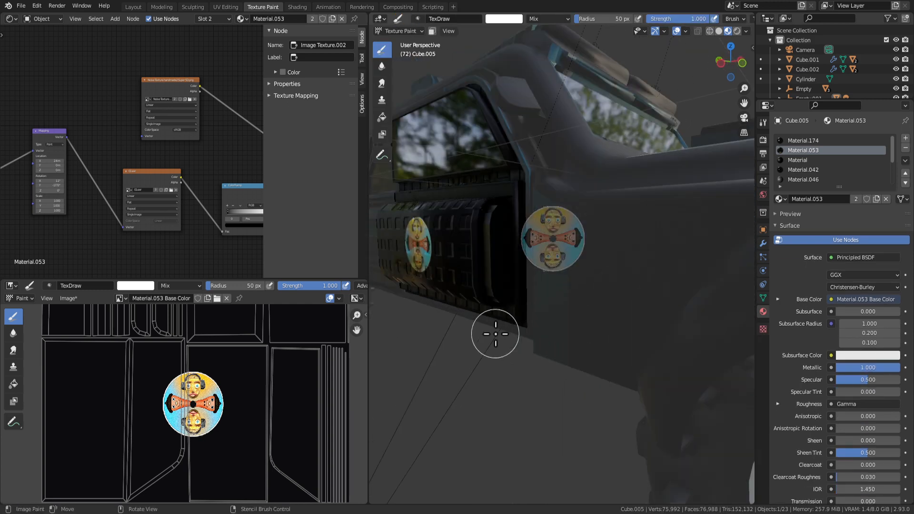
mouse_move(551, 336)
middle_down()
mouse_move(591, 306)
mouse_move(535, 251)
middle_up()
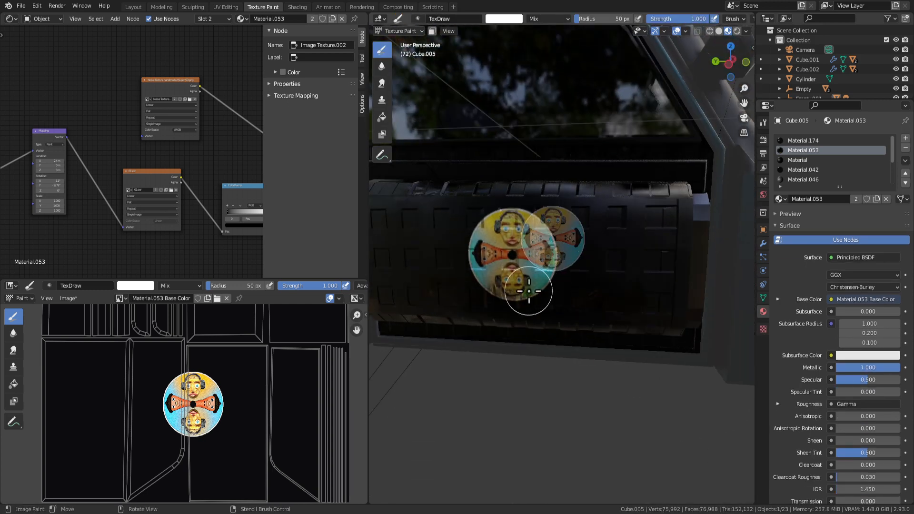
shift+middle_drag(503, 355, 573, 306)
scroll(677, 364, up, 3)
shift+middle_drag(714, 315, 649, 359)
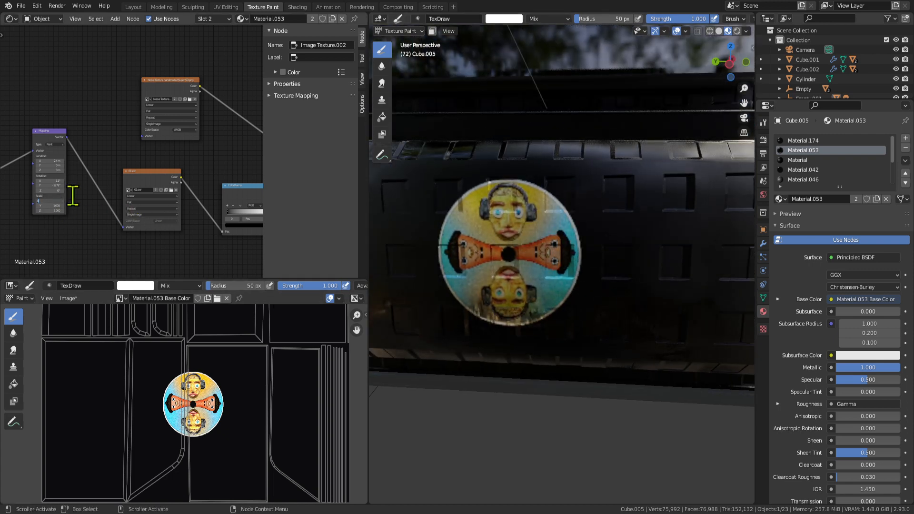
key(Return)
drag(50, 206, 21, 205)
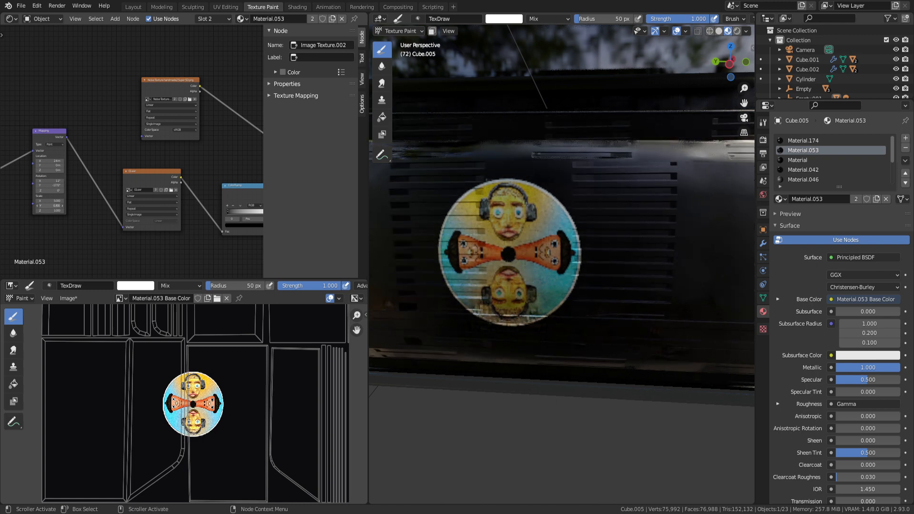
mouse_move(500, 238)
middle_down()
mouse_move(622, 326)
mouse_move(594, 291)
middle_up()
key(Tab)
Assign Material.174 to the door faces, then make Material.053 the active material again.
right_click(594, 281)
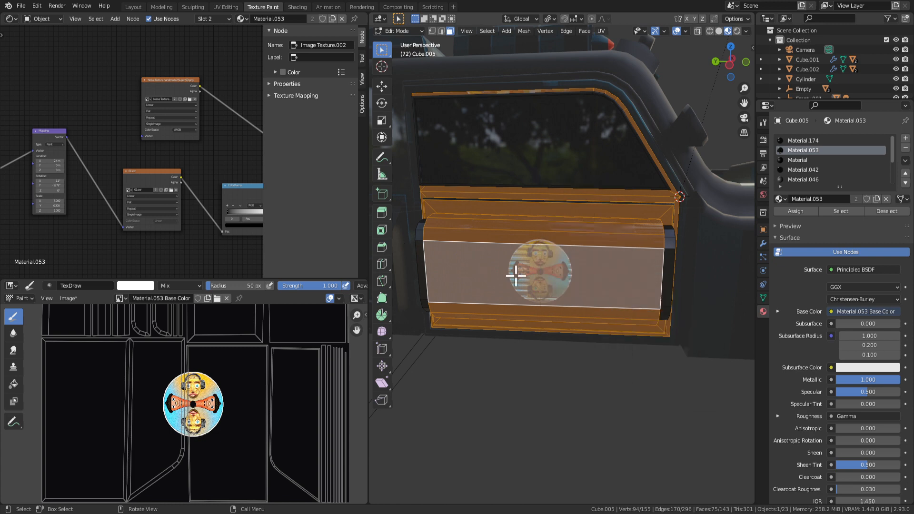
click(842, 211)
middle_drag(693, 206, 587, 242)
scroll(614, 230, up, 3)
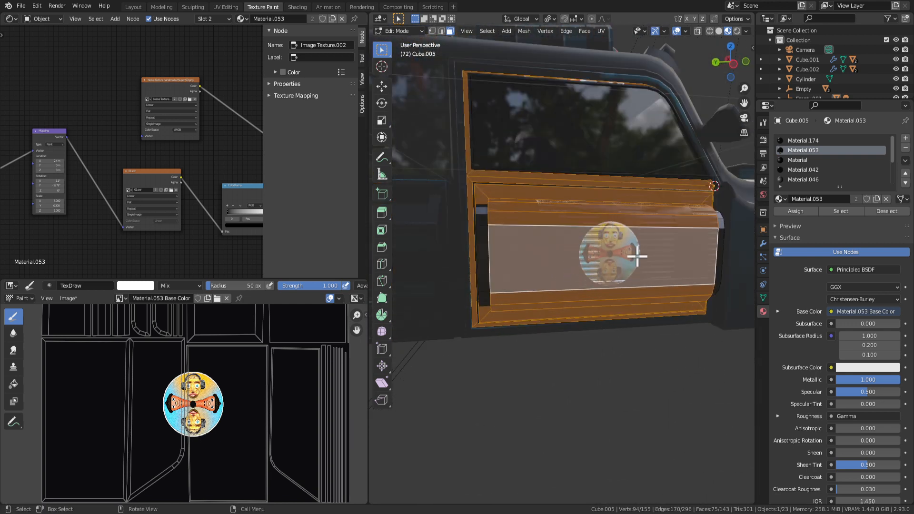
key(Tab)
key(Tab)
click(802, 141)
click(798, 211)
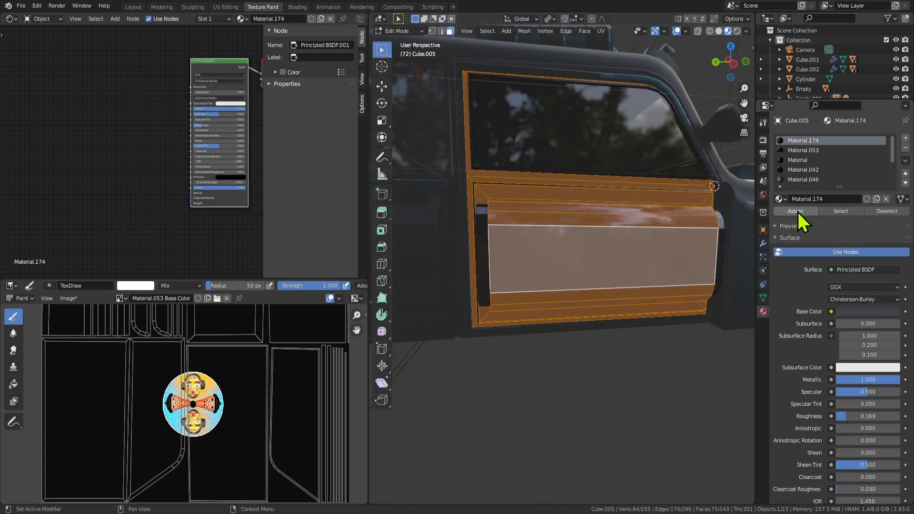
click(800, 150)
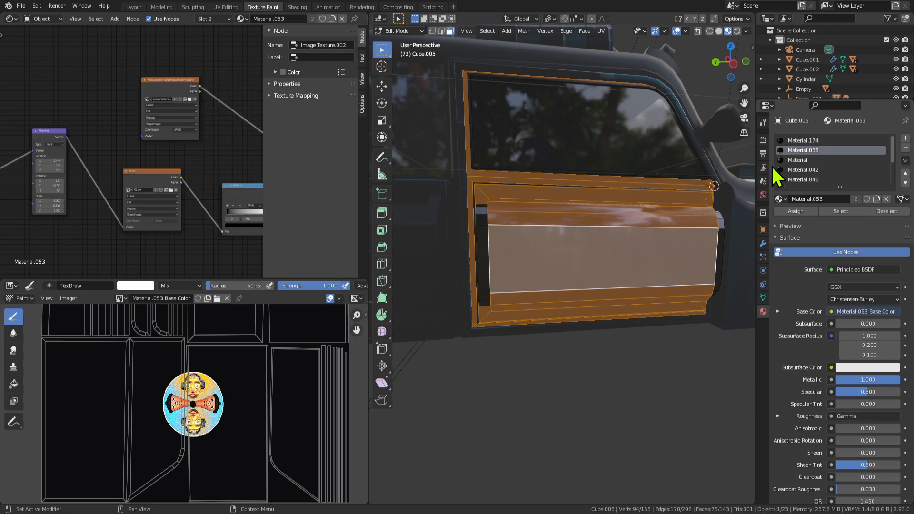
Select the door's centre panel face, adding the lower, top strip and adjacent faces.
click(611, 270)
key(ctrl+KP_Add)
key(ctrl+KP_Add)
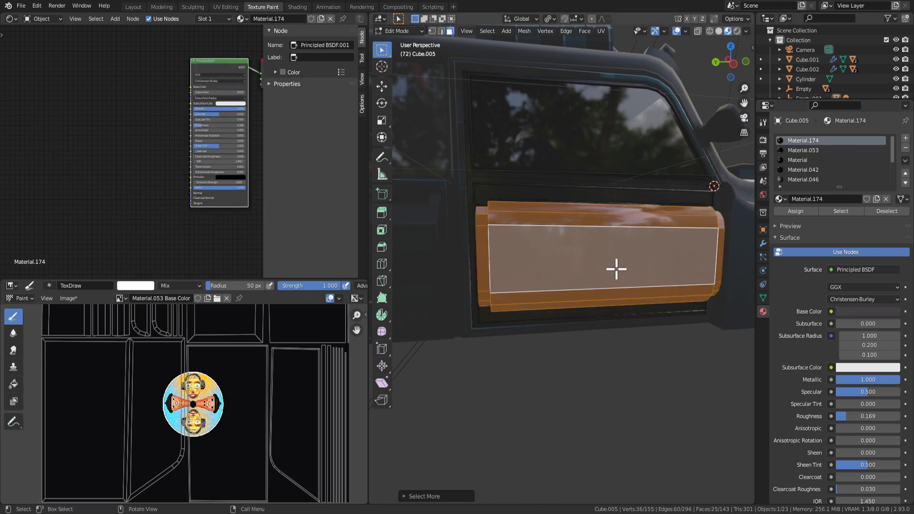
key(ctrl+KP_Subtract)
scroll(607, 271, up, 4)
scroll(601, 272, down, 4)
mouse_move(601, 272)
middle_down()
mouse_move(594, 280)
mouse_move(595, 269)
middle_up()
shift+click(556, 235)
middle_drag(557, 238, 522, 249)
shift+click(549, 240)
shift+click(566, 239)
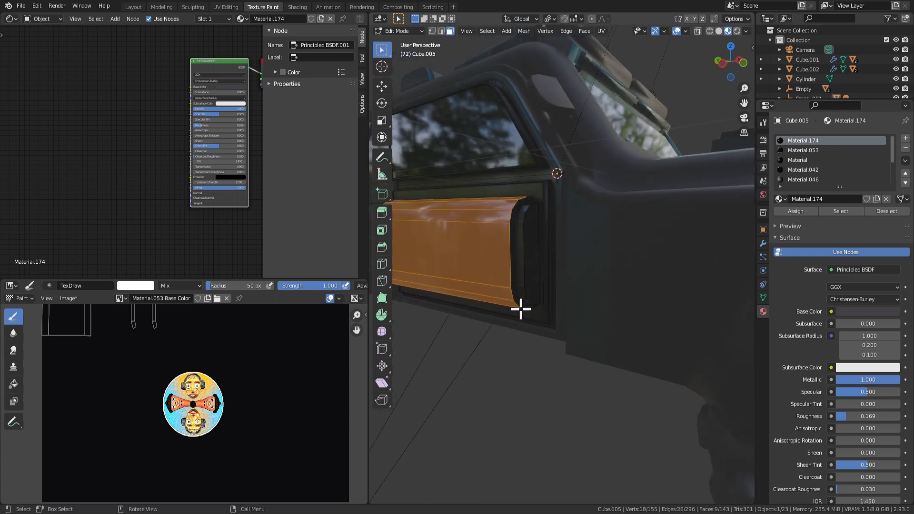
Add the lower strip face to the selection, leaving out the narrow side face.
middle_drag(521, 309, 547, 281)
shift+click(594, 212)
middle_drag(593, 212, 626, 240)
scroll(561, 322, up, 5)
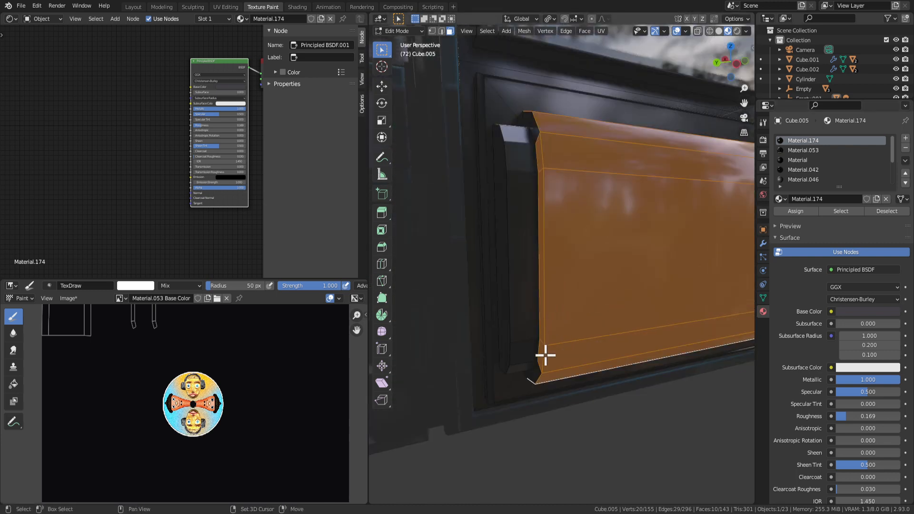
shift+click(541, 327)
key(ctrl+z)
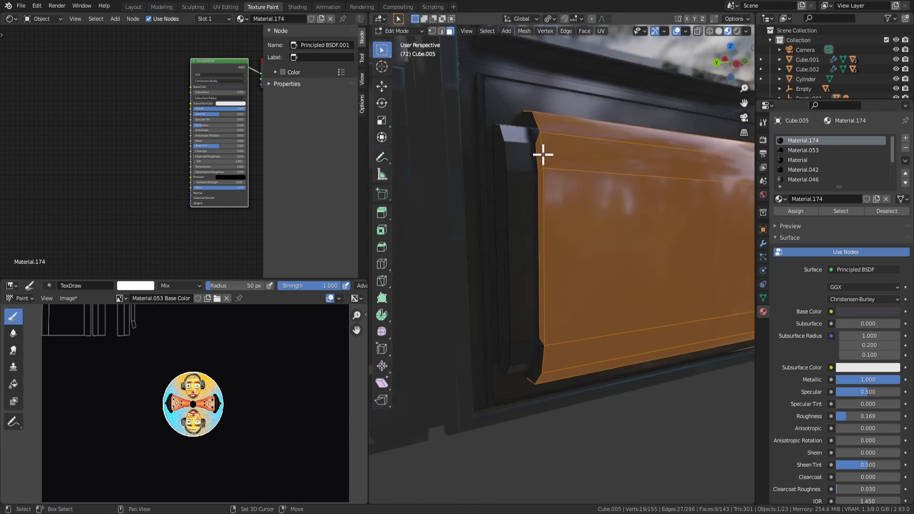
shift+click(541, 189)
scroll(596, 241, down, 5)
middle_drag(596, 241, 576, 248)
Assign Material.053 to the selected panel faces and UV unwrap them.
click(805, 150)
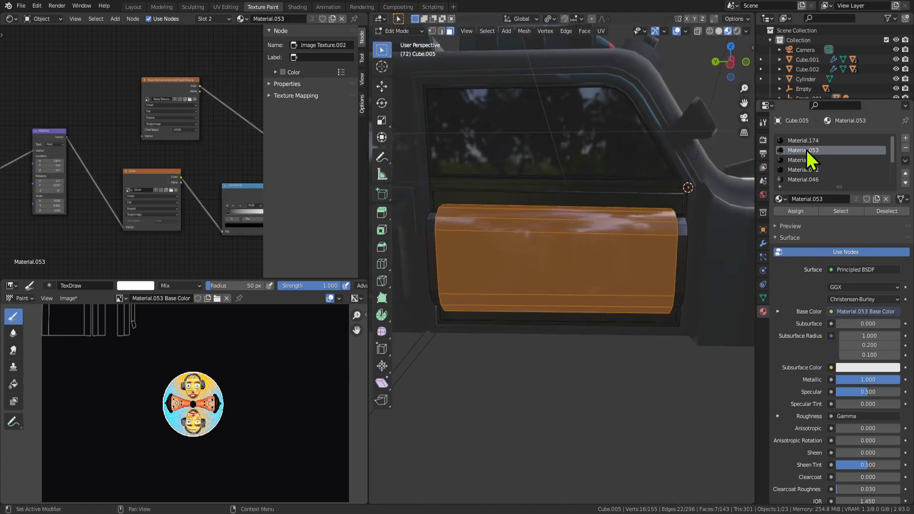
click(793, 211)
key(Tab)
scroll(582, 298, down, 2)
scroll(581, 298, up, 4)
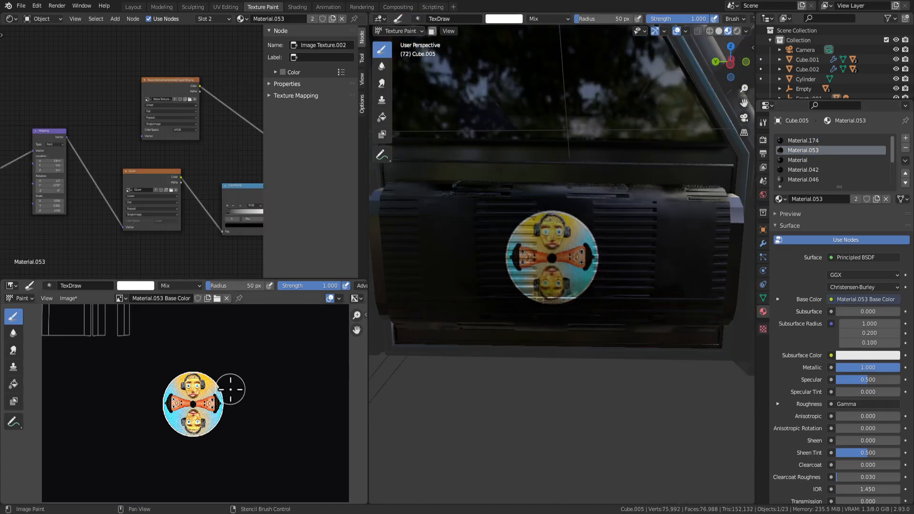
key(Tab)
right_click(624, 249)
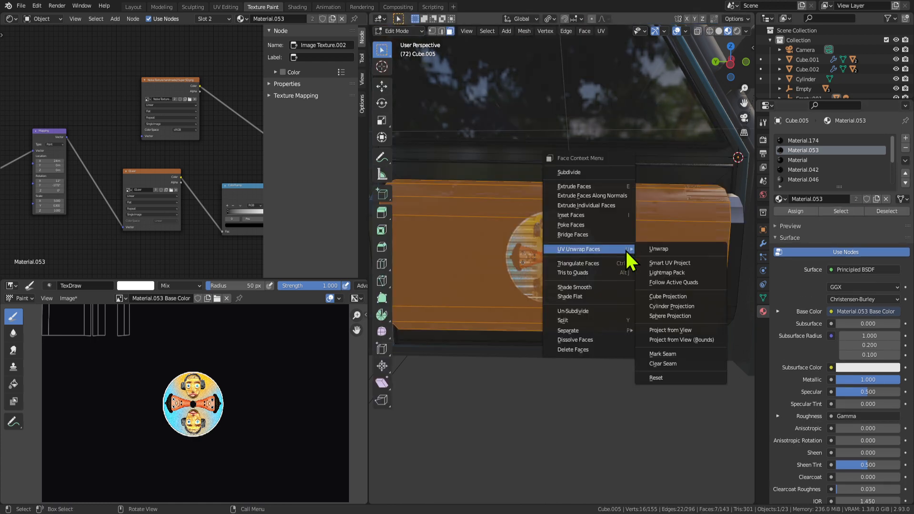
click(673, 248)
Set the mapping scale to 1, then X location to 4.8 m and Scale X to 0.900.
key(Tab)
scroll(619, 271, down, 3)
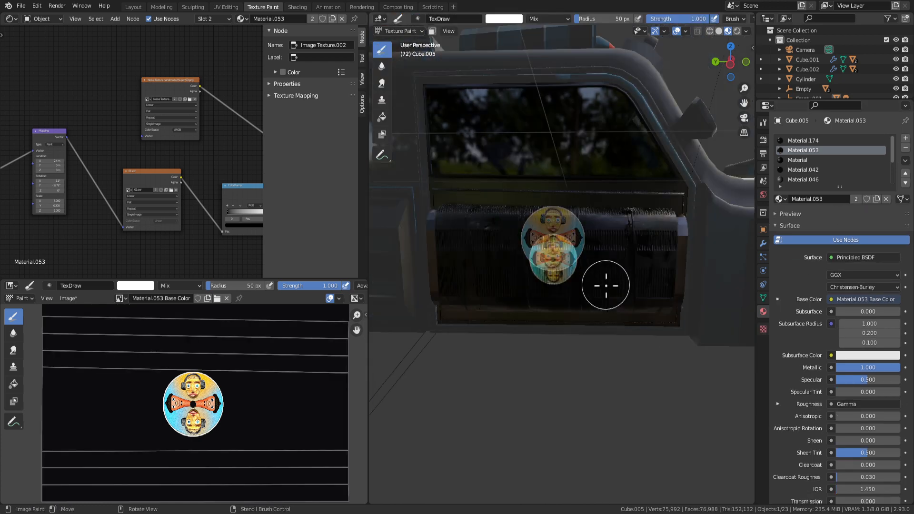
mouse_move(604, 281)
middle_down()
mouse_move(645, 285)
mouse_move(661, 339)
mouse_move(387, 255)
middle_up()
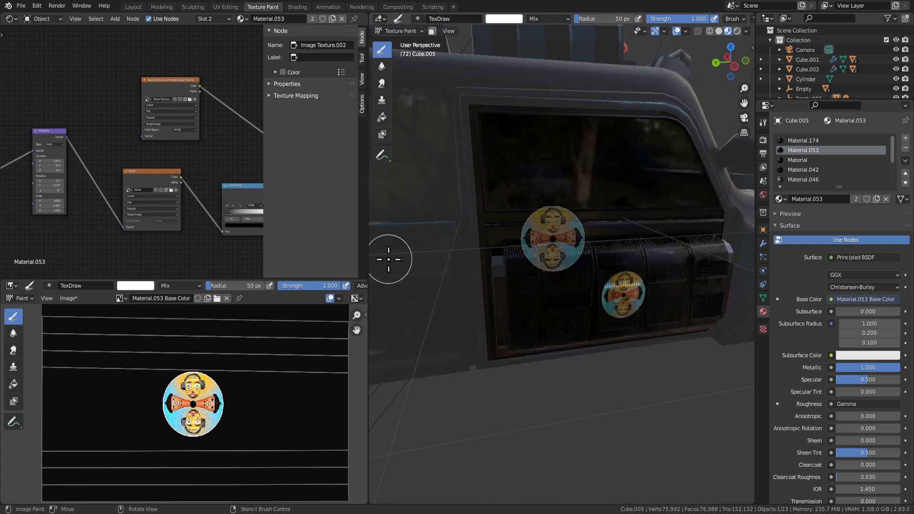
key(Return)
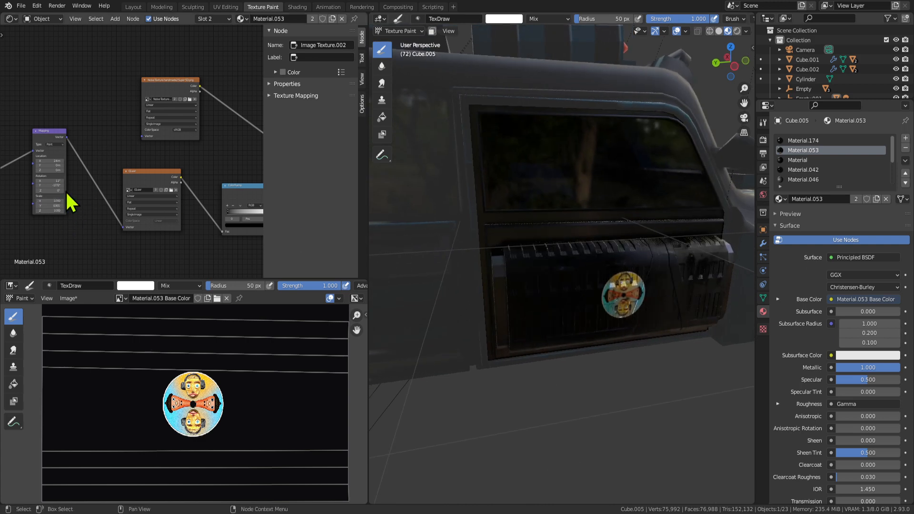
text(1)
key(Return)
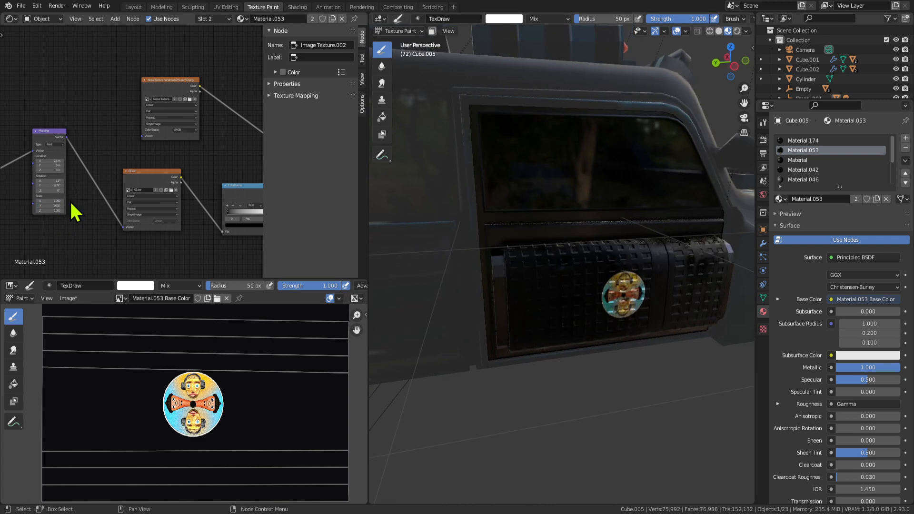
scroll(71, 225, up, 2)
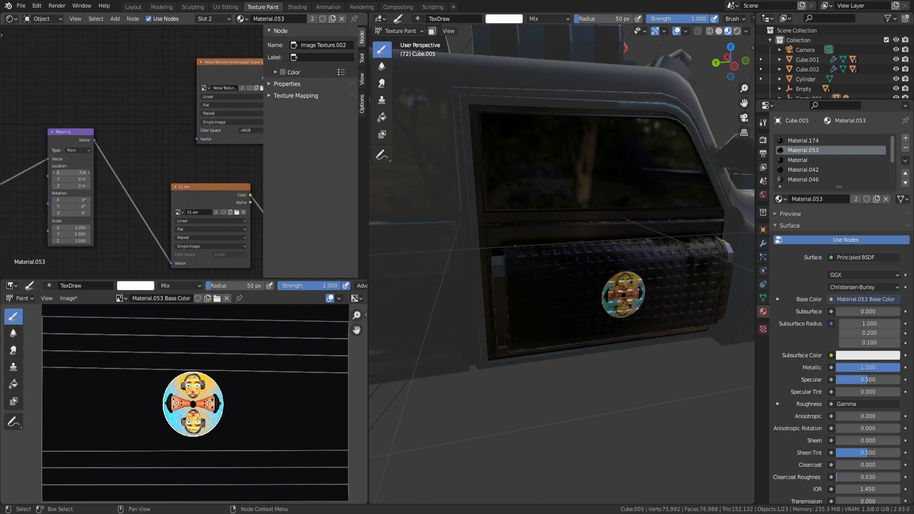
drag(72, 173, 67, 173)
drag(76, 228, 71, 228)
Adjust the grille texture's Y location (0.6 m, 3.3 m, then 3.1 m) to position it on the panel.
scroll(583, 320, down, 4)
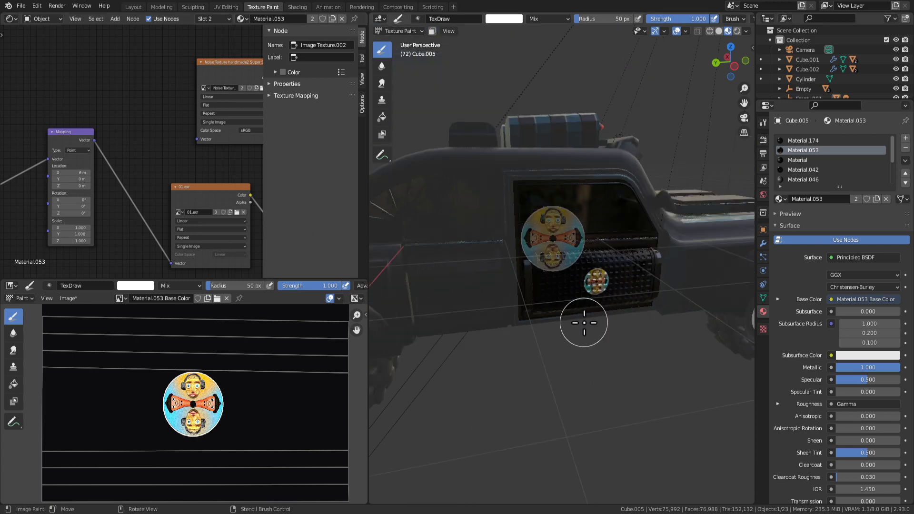
middle_drag(586, 352, 563, 360)
scroll(537, 334, up, 3)
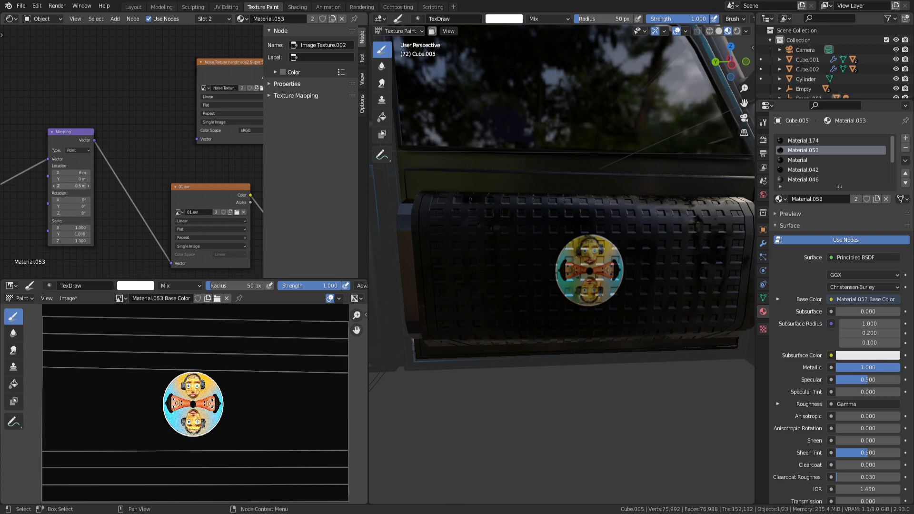
key(Tab)
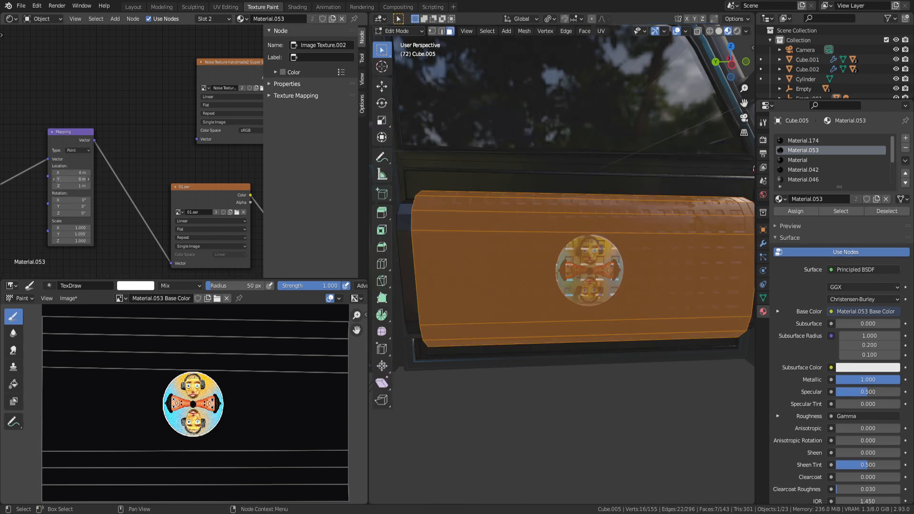
drag(71, 179, 66, 179)
key(Tab)
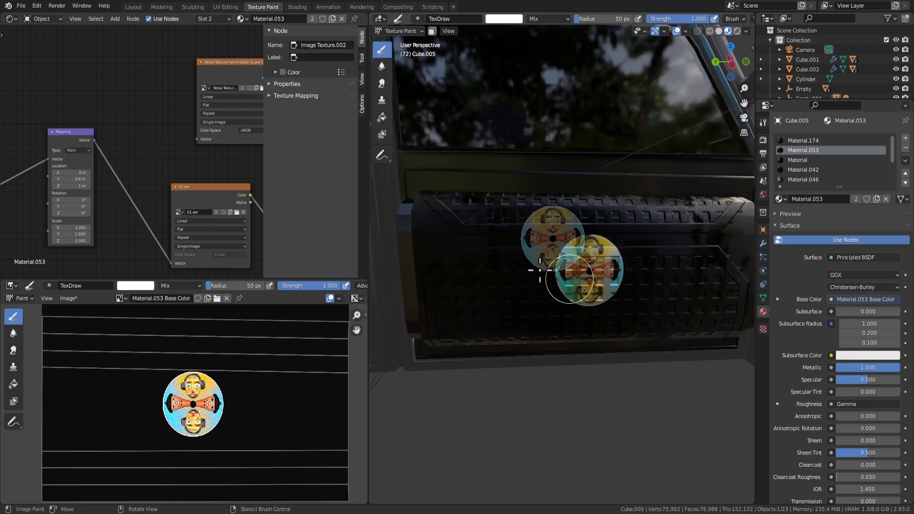
drag(77, 176, 112, 177)
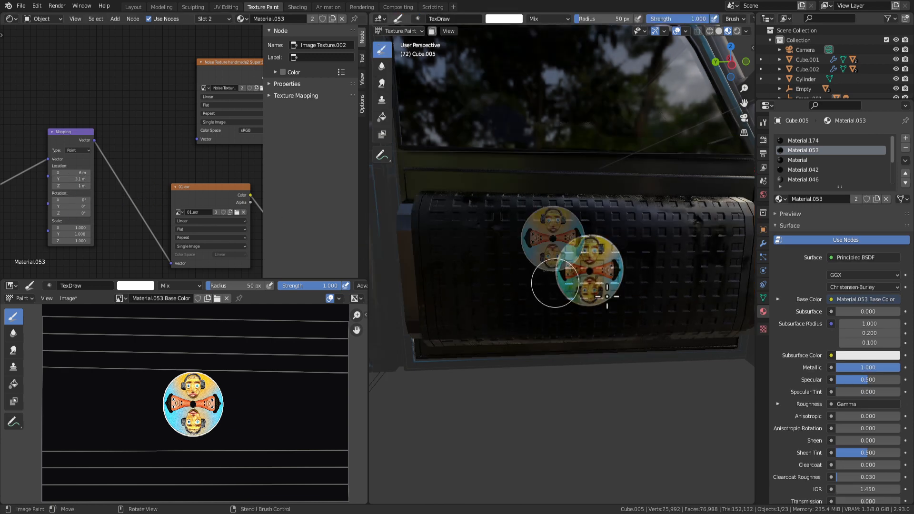
key(Tab)
key(Tab)
middle_drag(620, 390, 561, 384)
scroll(560, 384, down, 5)
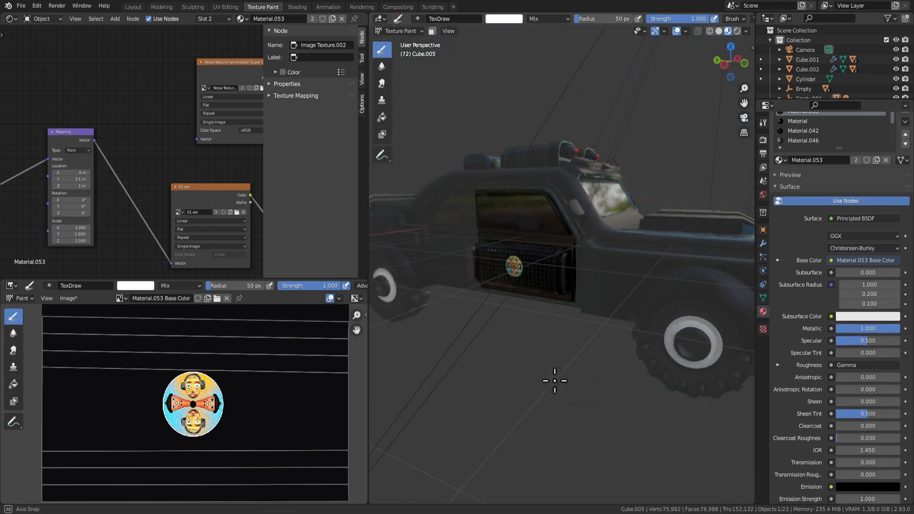
Stamp the cartoon-face stencil onto the door panel.
key(Tab)
scroll(561, 349, up, 6)
mouse_move(536, 304)
middle_down()
mouse_move(551, 290)
mouse_move(611, 285)
middle_up()
key(Tab)
scroll(607, 291, up, 2)
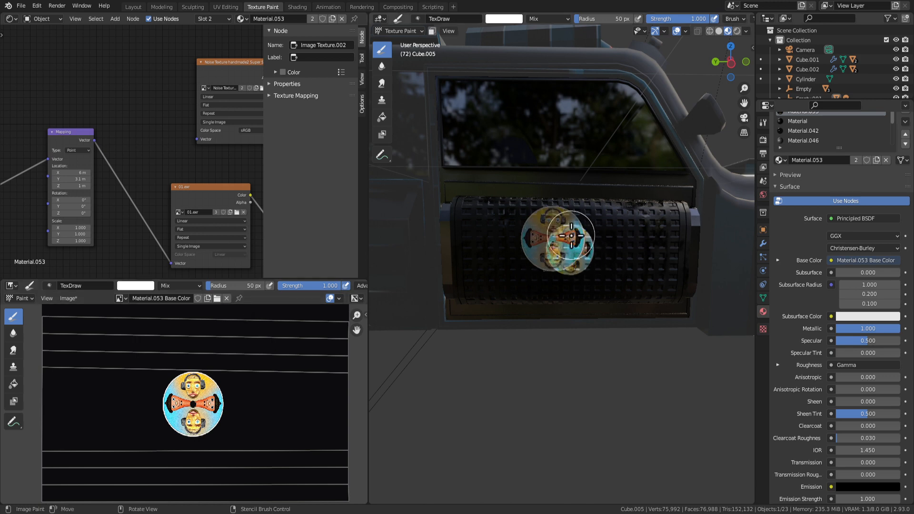
click(558, 265)
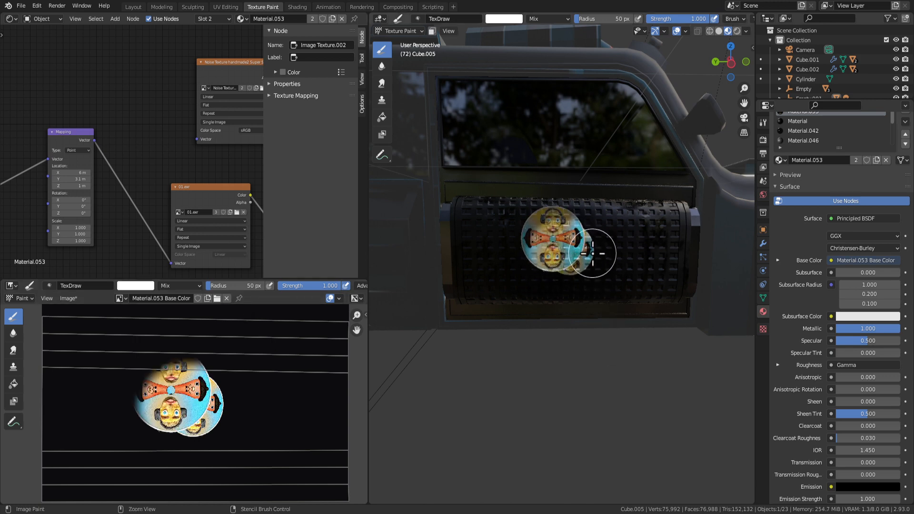
Undo the small stamp and switch to the Left Ortho side view.
key(ctrl+z)
mouse_move(601, 285)
middle_down()
mouse_move(561, 259)
mouse_move(556, 245)
mouse_move(576, 232)
middle_up()
key(KP_3)
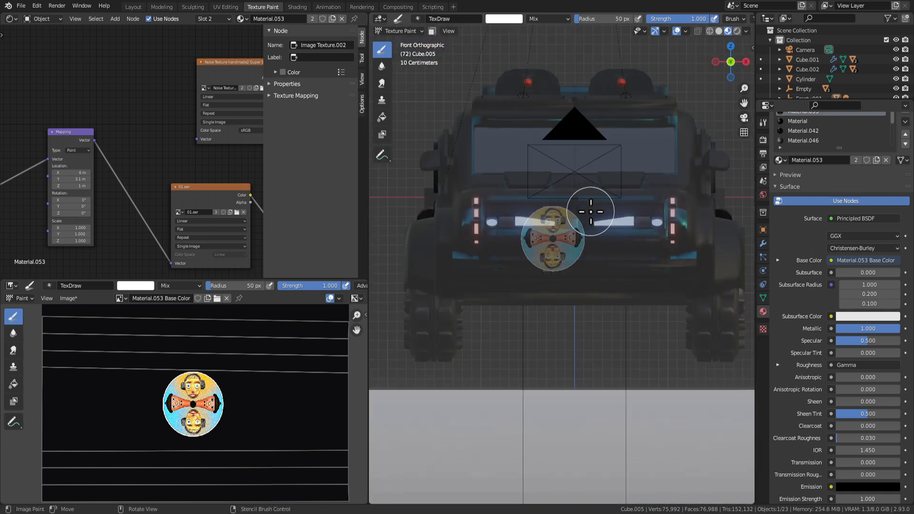
key(ctrl+KP_3)
scroll(590, 212, up, 4)
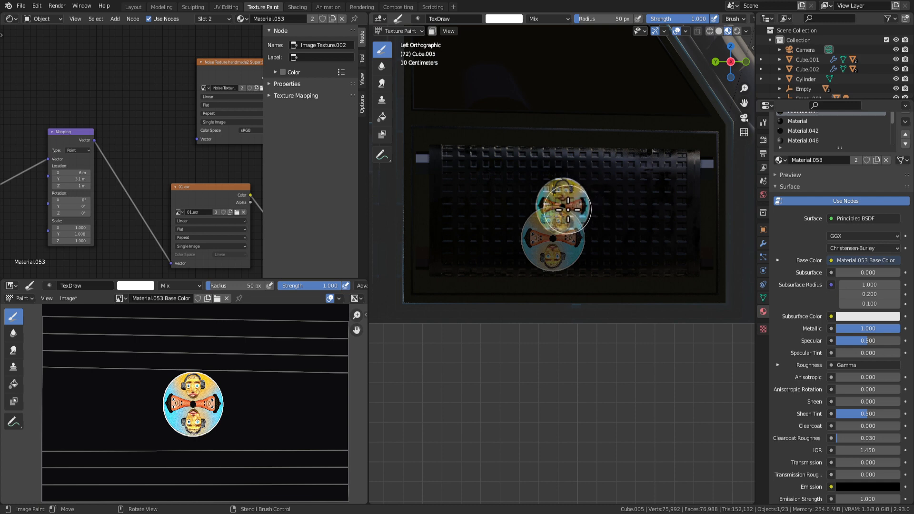
Enlarge the stencil and paint it across the panel with a 132 px brush radius.
mouse_move(559, 240)
right_down()
mouse_move(569, 246)
mouse_move(566, 205)
mouse_move(585, 226)
right_up()
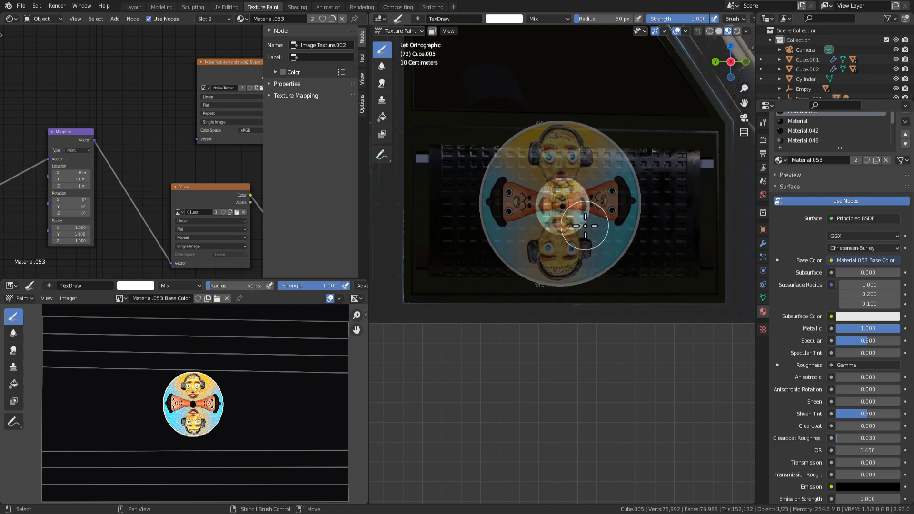
mouse_move(610, 153)
mouse_down()
mouse_move(511, 201)
mouse_move(544, 240)
mouse_up()
key(f)
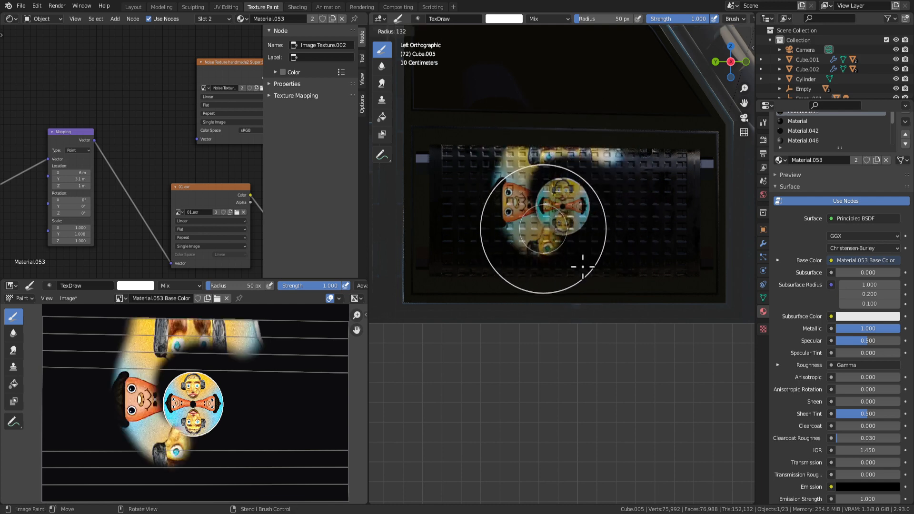
click(583, 265)
mouse_move(620, 224)
mouse_down()
mouse_move(540, 184)
mouse_move(528, 124)
mouse_move(490, 291)
mouse_up()
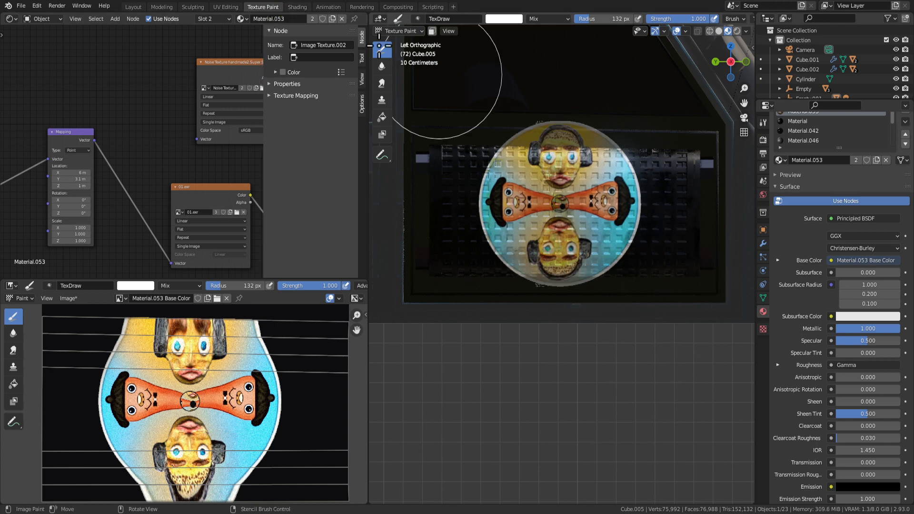
Check the car in the Layout workspace, then return to Texture Paint via Shading.
click(132, 8)
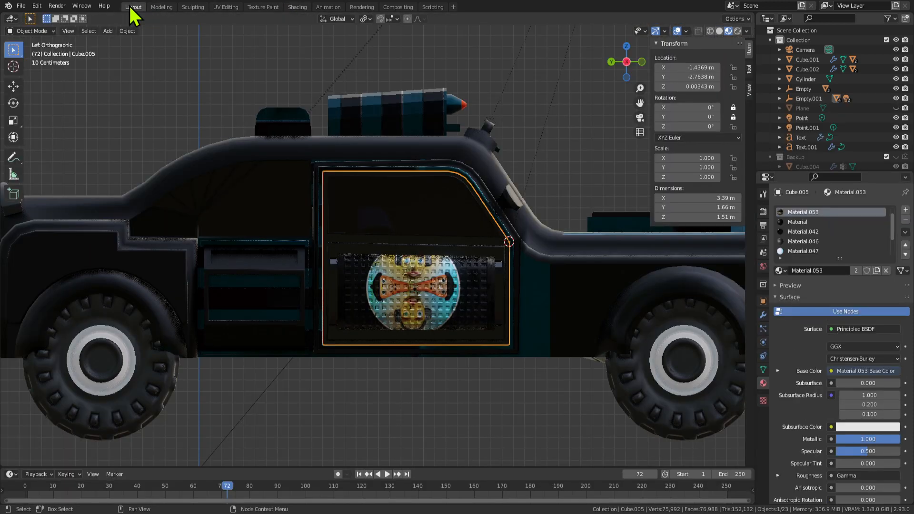
middle_drag(559, 308, 517, 306)
key(Tab)
click(296, 8)
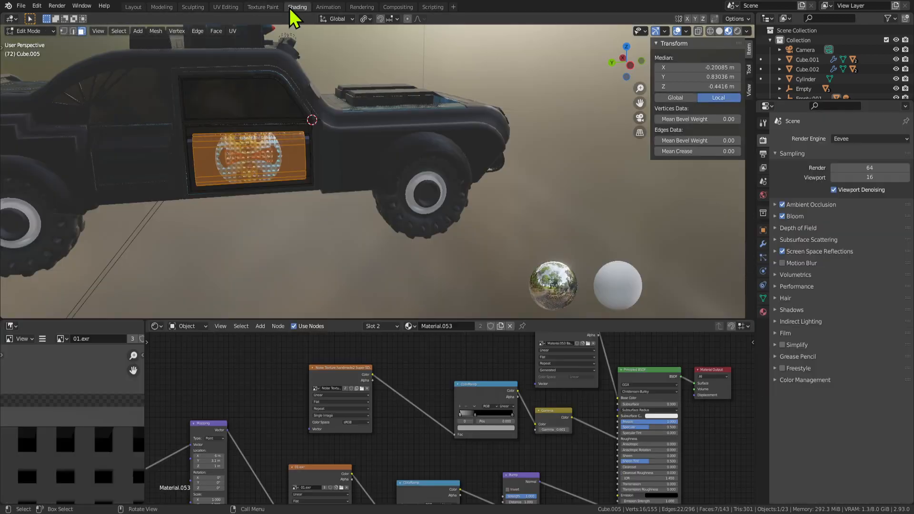
click(263, 7)
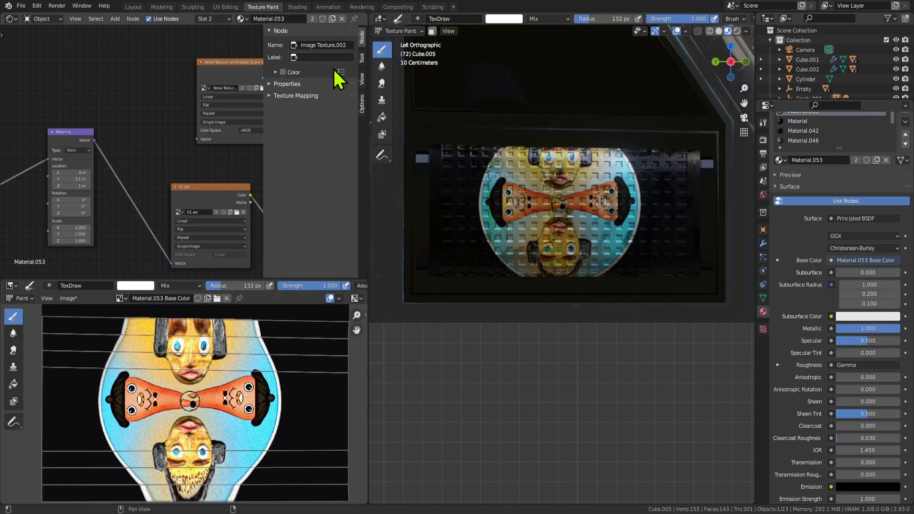
Scale the stencil much larger over the door and paint it across the whole panel.
mouse_move(577, 221)
shift+right_down()
mouse_move(601, 240)
mouse_move(589, 236)
shift+right_up()
right_drag(592, 144, 593, 146)
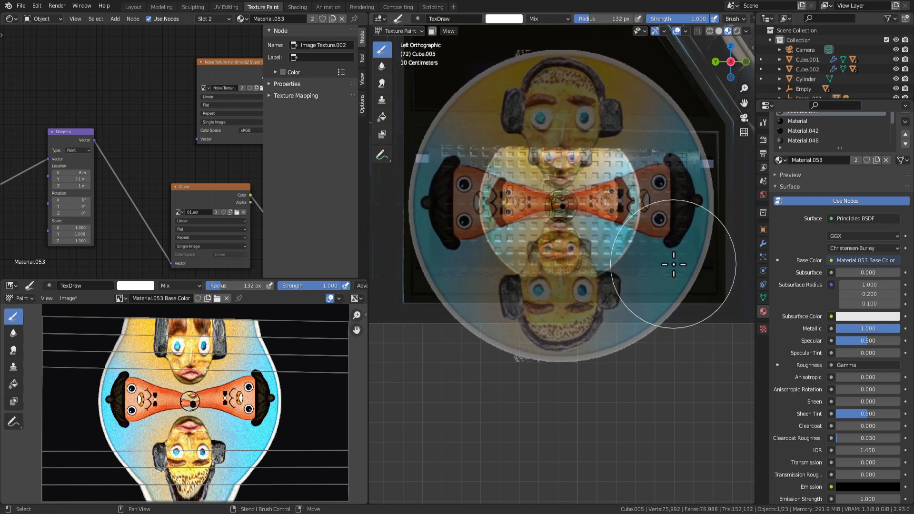
mouse_move(674, 265)
shift+right_down()
mouse_move(652, 249)
mouse_move(668, 258)
mouse_move(656, 218)
mouse_move(473, 170)
mouse_move(681, 147)
shift+right_up()
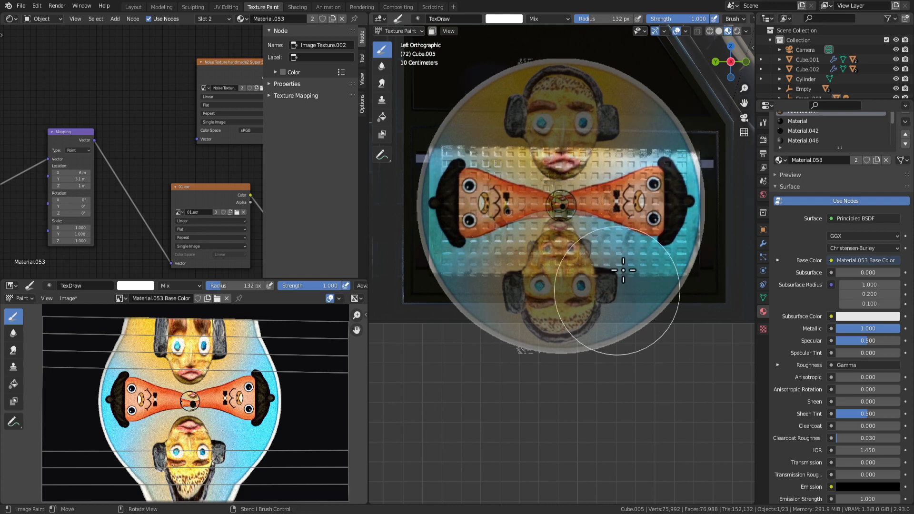
drag(623, 270, 588, 305)
Inspect the mirrored face-disc decal on Cube.005 in the Layout workspace in Object Mode.
key(Tab)
middle_drag(598, 326, 580, 335)
scroll(579, 334, down, 2)
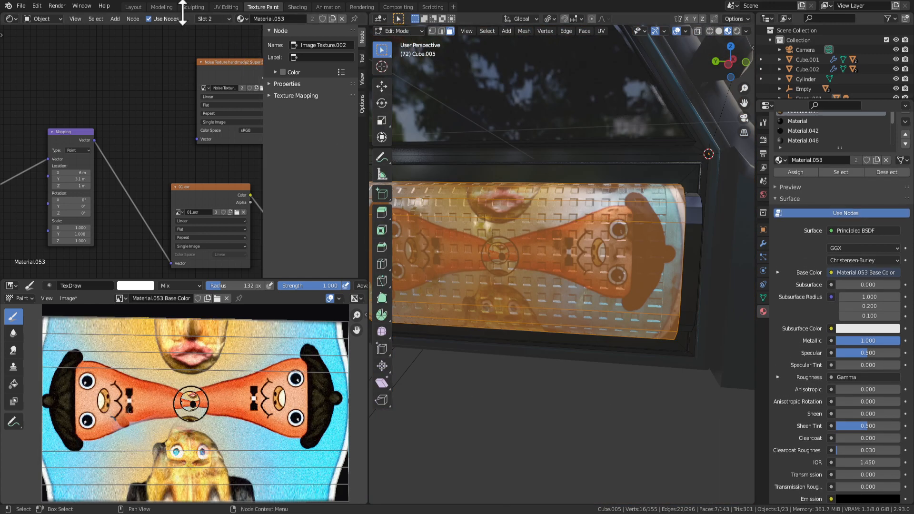
click(135, 7)
middle_drag(512, 347, 391, 338)
scroll(390, 386, up, 1)
scroll(384, 357, down, 1)
scroll(384, 357, up, 1)
scroll(383, 336, up, 1)
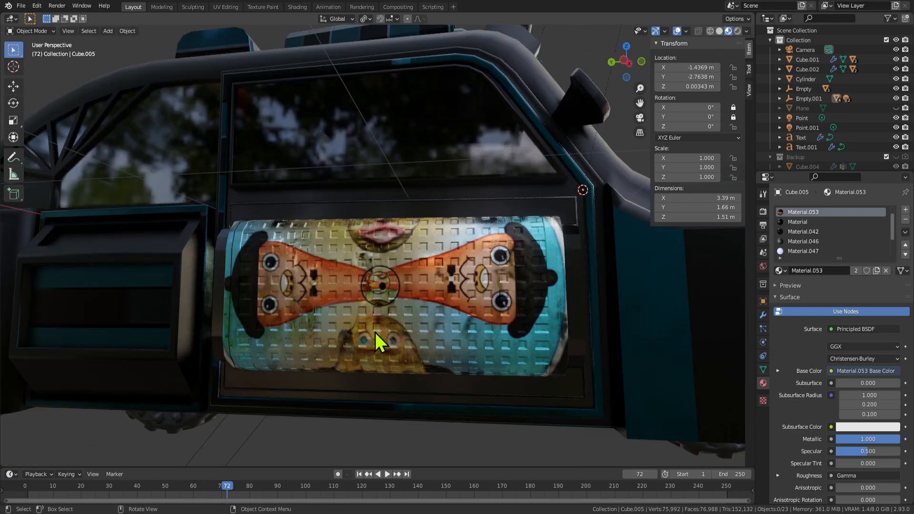
Switch to the Shading workspace and move the ColorRamp node down and to the left.
scroll(362, 328, down, 1)
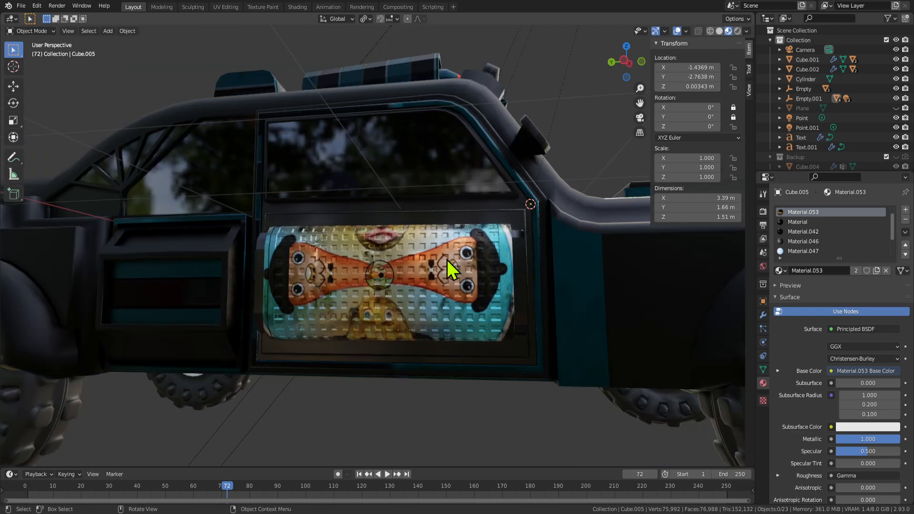
key(ctrl+space)
key(ctrl+space)
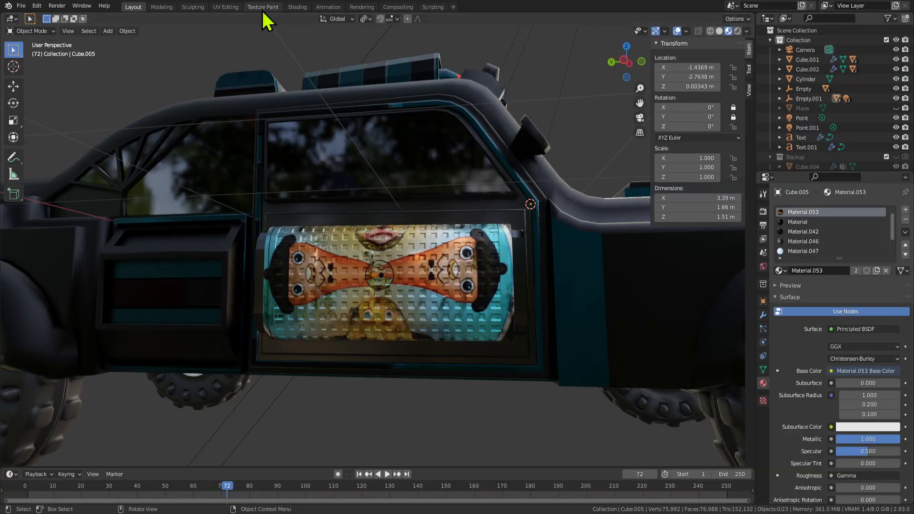
click(297, 6)
scroll(435, 419, down, 1)
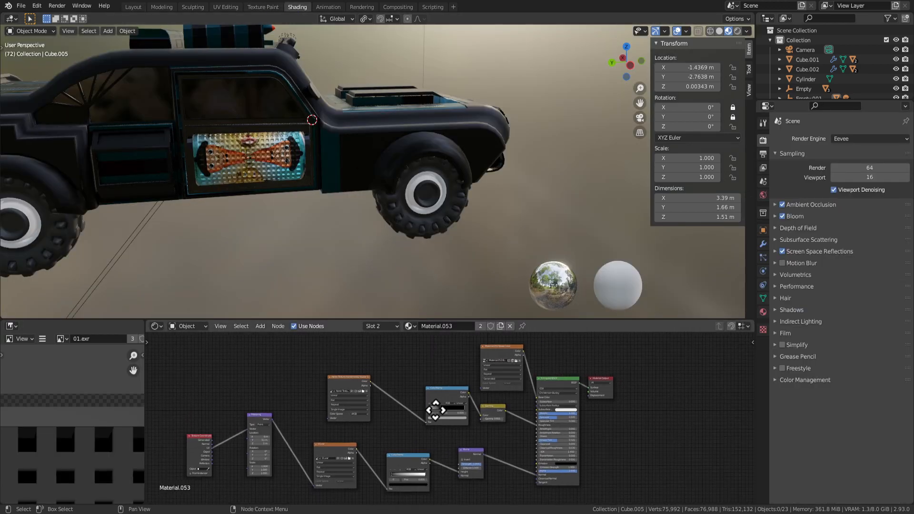
scroll(464, 417, up, 2)
scroll(422, 198, up, 3)
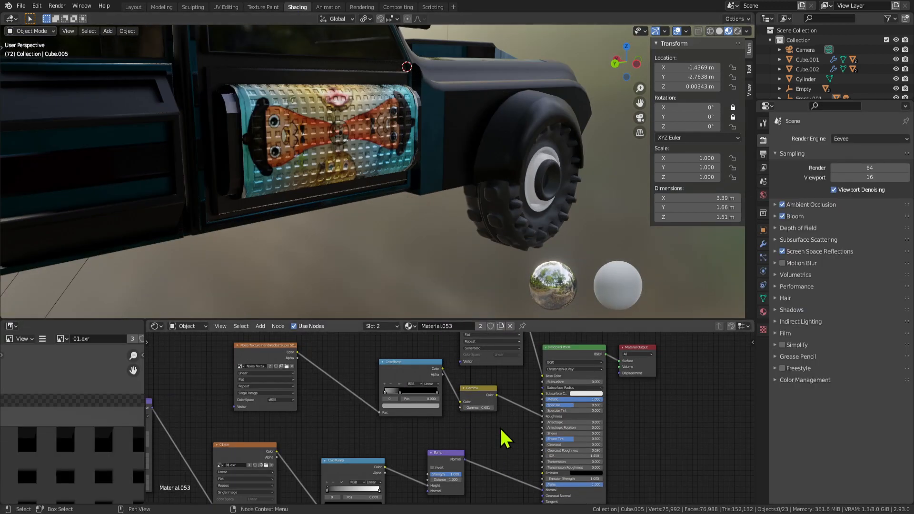
scroll(450, 409, up, 1)
drag(419, 360, 396, 370)
middle_drag(367, 178, 379, 173)
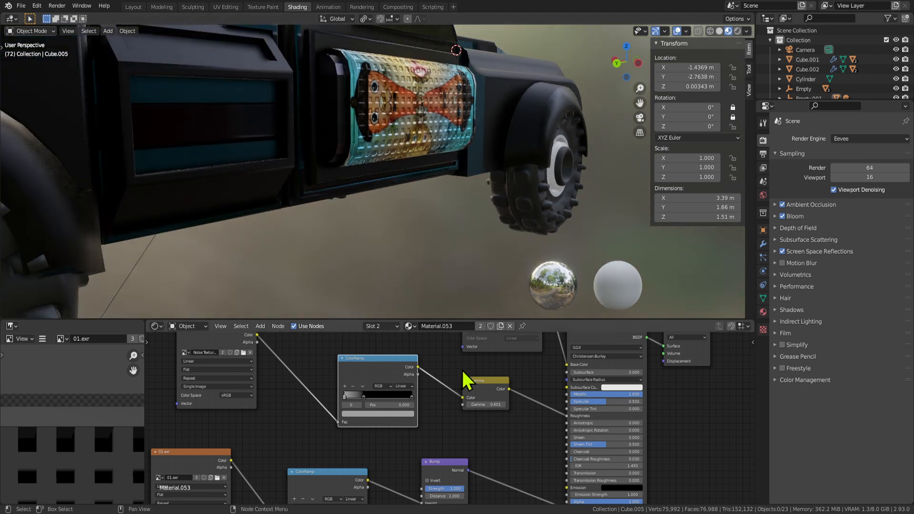
Select the truck body and orbit around it to inspect the side door and roof.
middle_drag(480, 252, 285, 210)
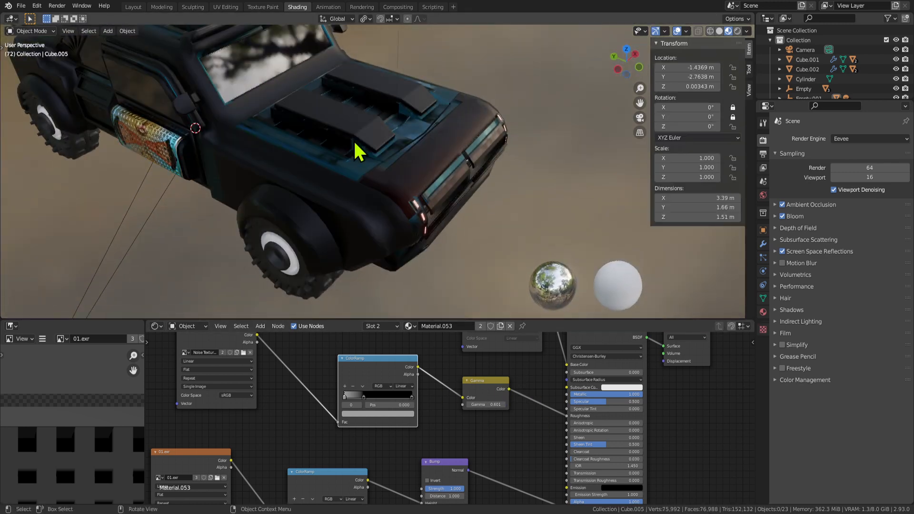
click(353, 136)
scroll(355, 209, down, 3)
middle_drag(355, 210, 314, 196)
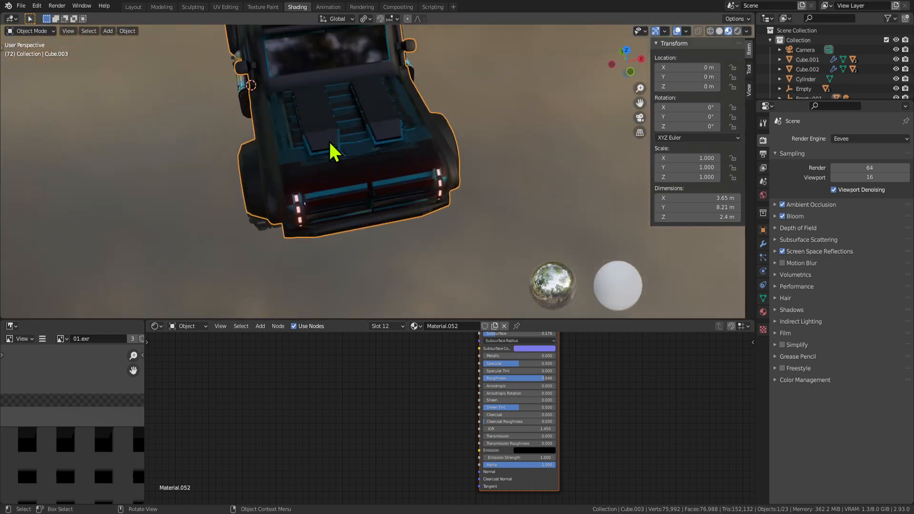
middle_drag(333, 151, 467, 123)
scroll(373, 178, up, 3)
key(Tab)
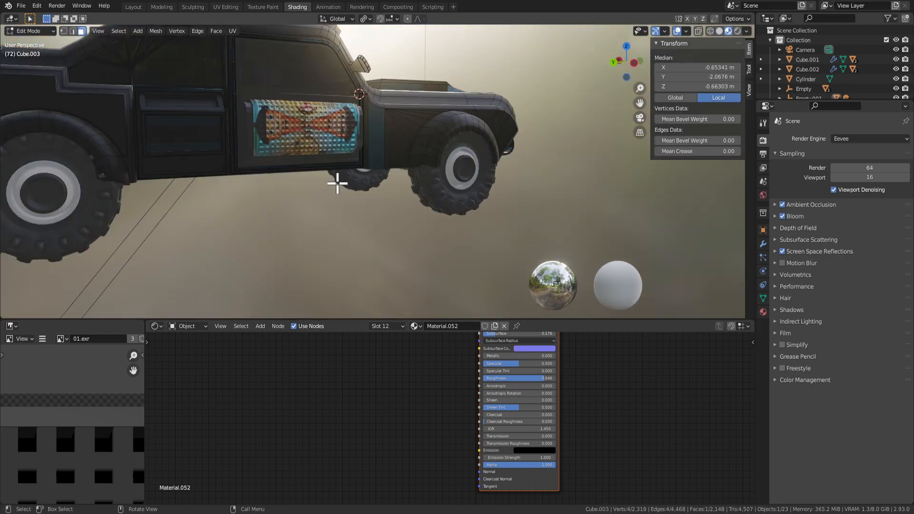
key(Tab)
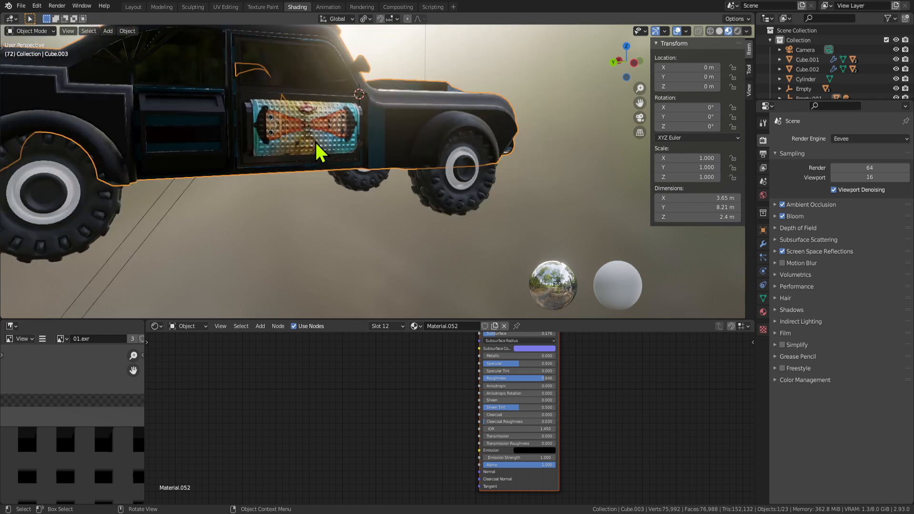
middle_drag(320, 149, 285, 177)
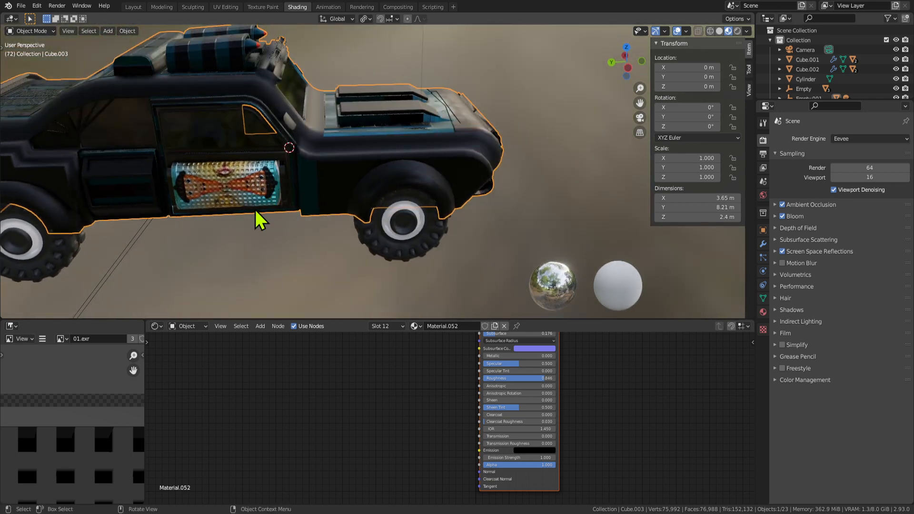
scroll(255, 209, up, 4)
shift+middle_drag(229, 234, 394, 218)
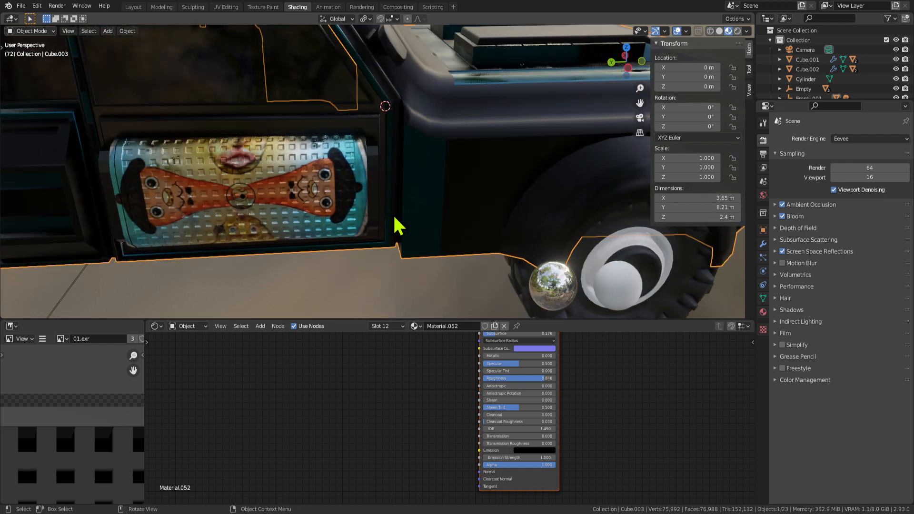
Play the flashing-light animation in Rendered shading, stop it, then enter Edit Mode on the body.
key(ctrl+space)
scroll(394, 249, down, 5)
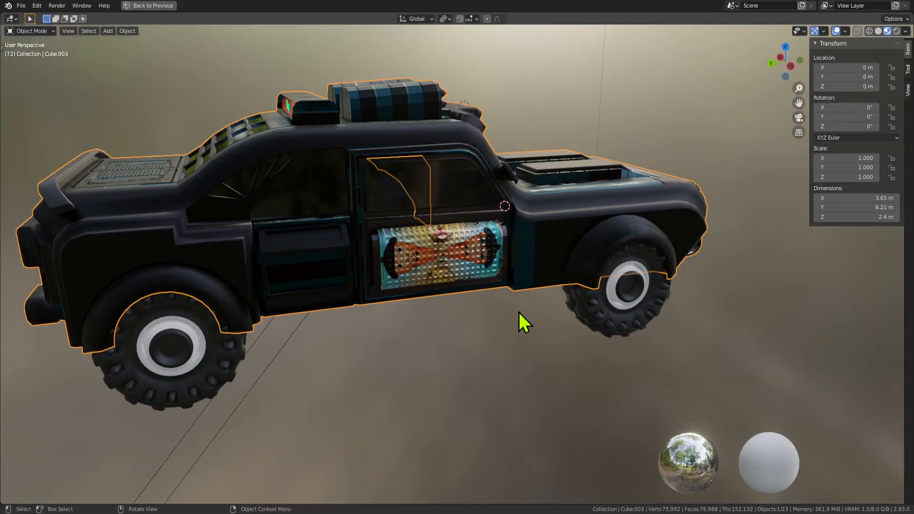
click(541, 334)
key(space)
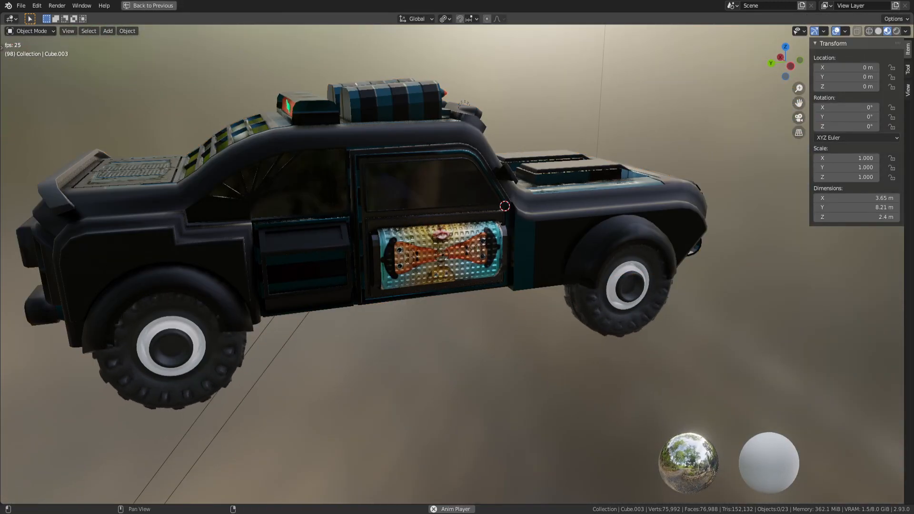
click(896, 31)
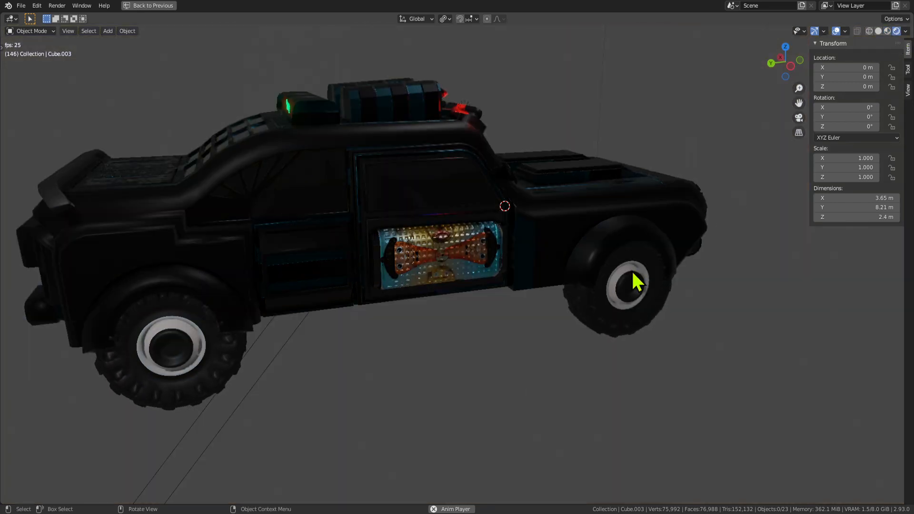
key(space)
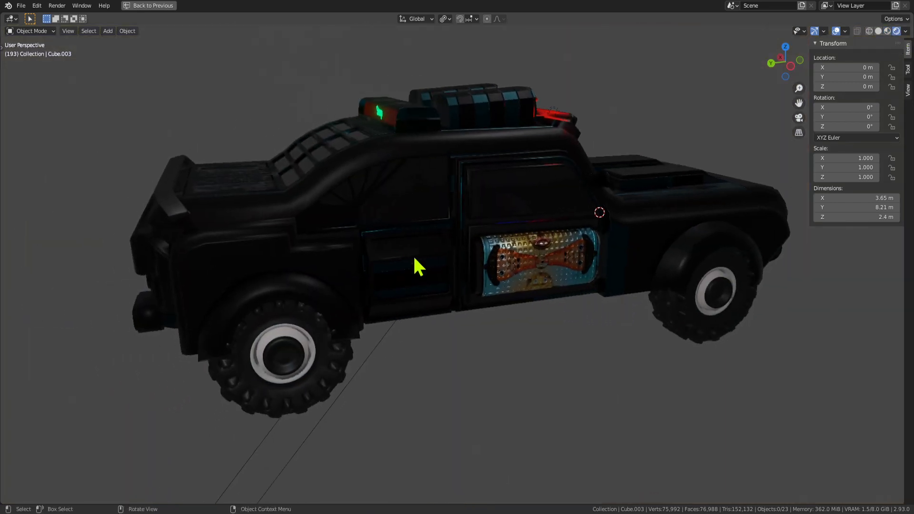
middle_drag(410, 276, 364, 270)
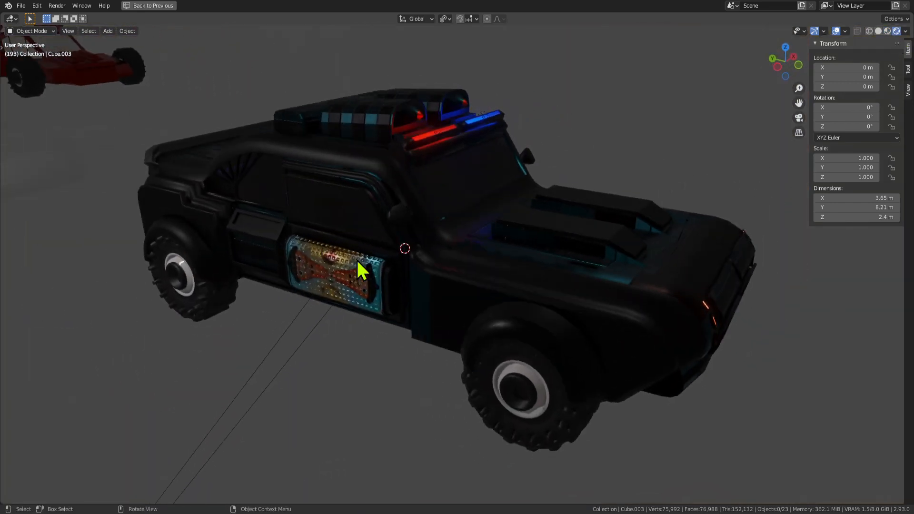
key(Tab)
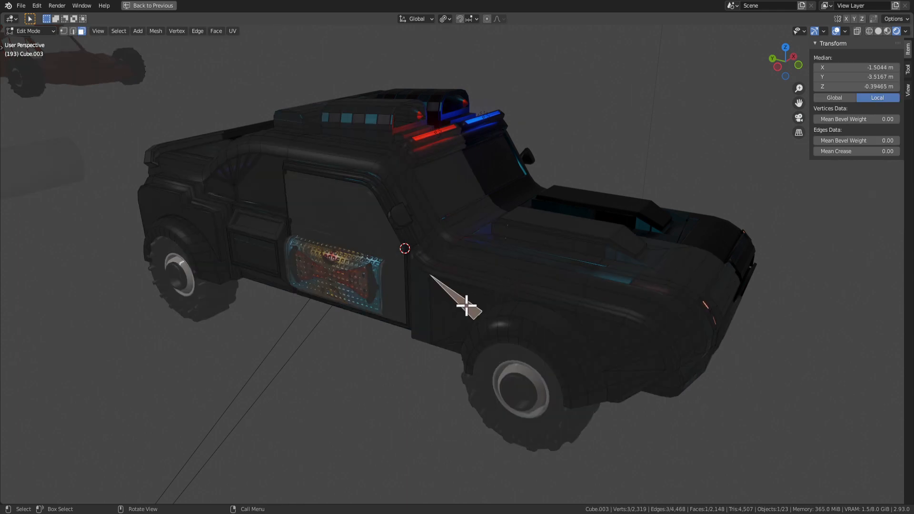
Restore the shading layout and select the hood panel face to show Material.176.
key(ctrl+space)
scroll(481, 310, down, 4)
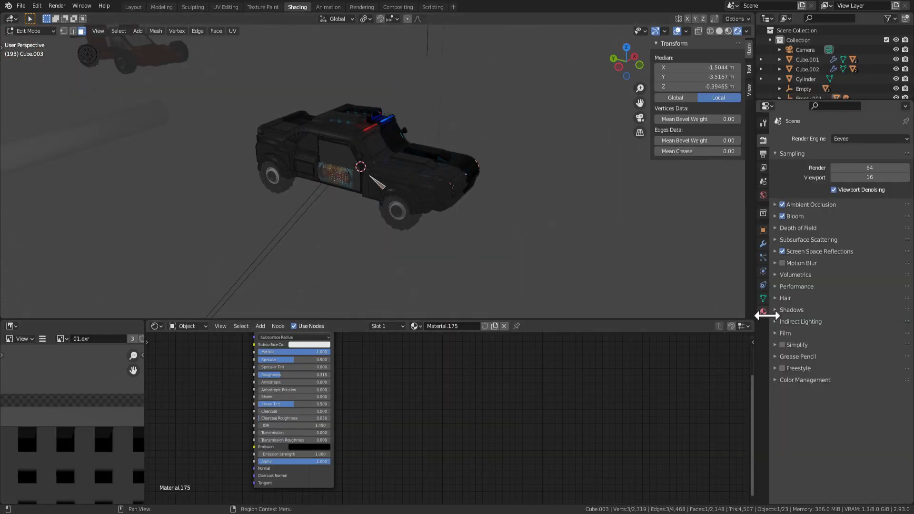
scroll(476, 429, down, 5)
scroll(448, 170, up, 5)
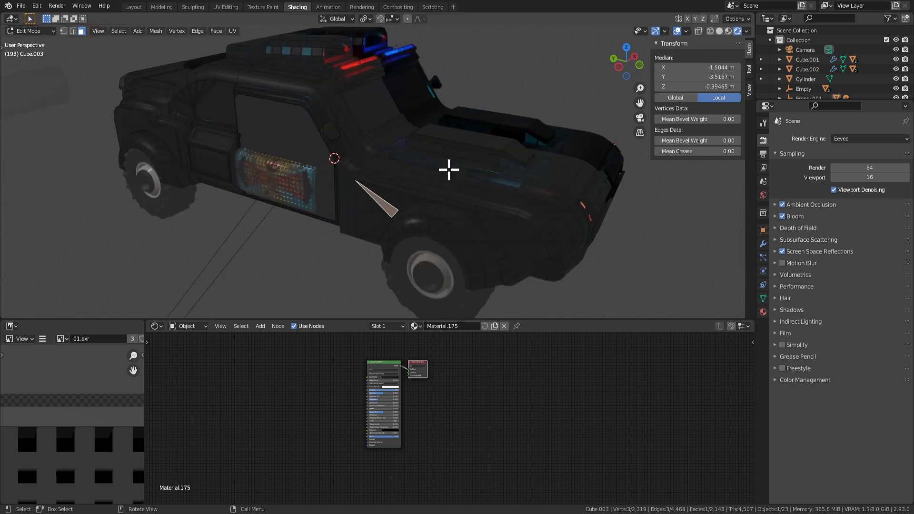
click(763, 312)
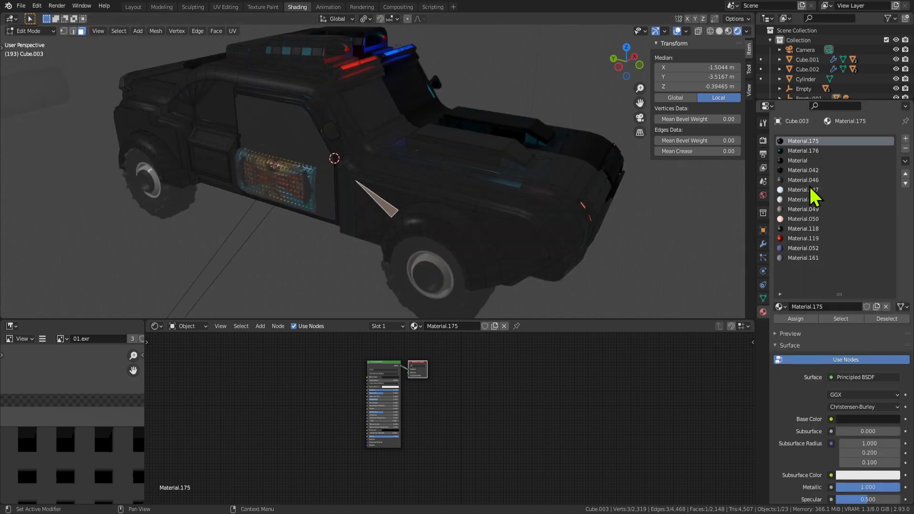
key(Tab)
key(Tab)
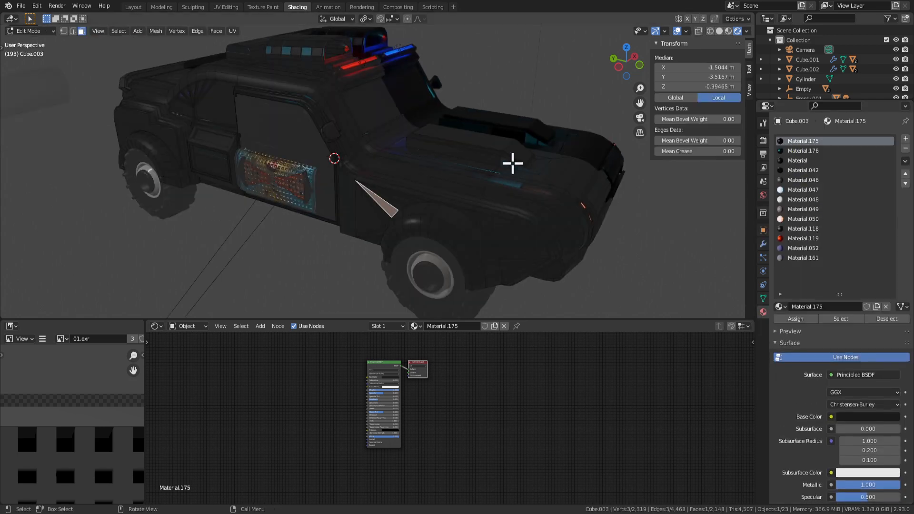
click(508, 172)
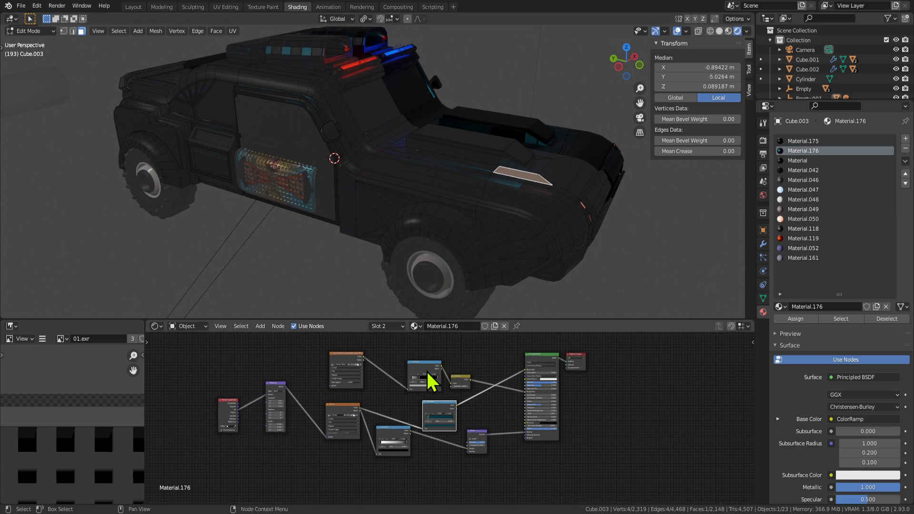
Copy the noise texture, ColorRamp and Gamma nodes from Material.176.
drag(615, 460, 185, 351)
right_click(356, 358)
click(338, 352)
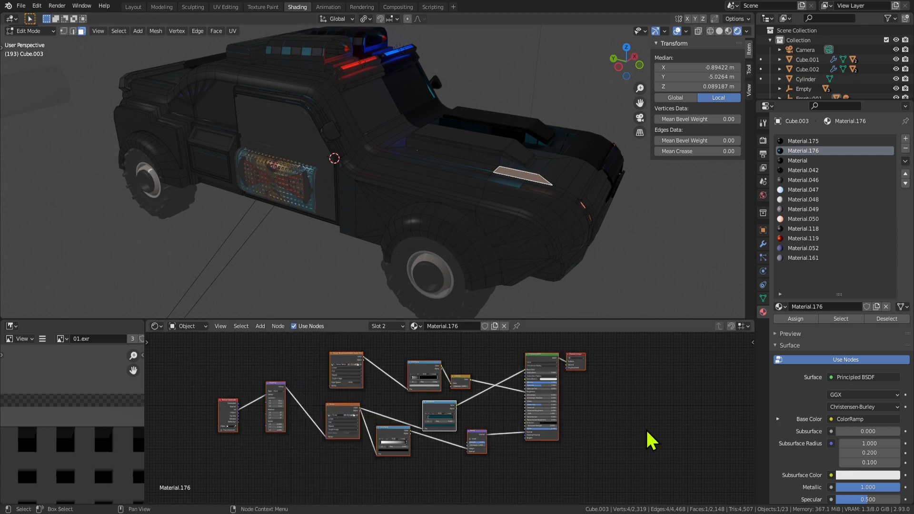
click(647, 431)
drag(318, 353, 444, 378)
right_click(408, 359)
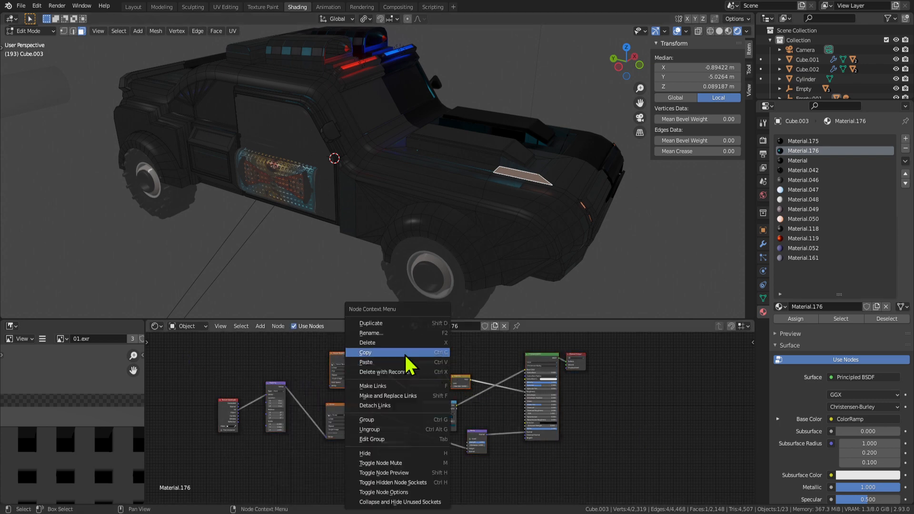
click(383, 353)
On the side stripe's Material, replace the old texture and Bump nodes with the copied nodes.
key(Tab)
key(Tab)
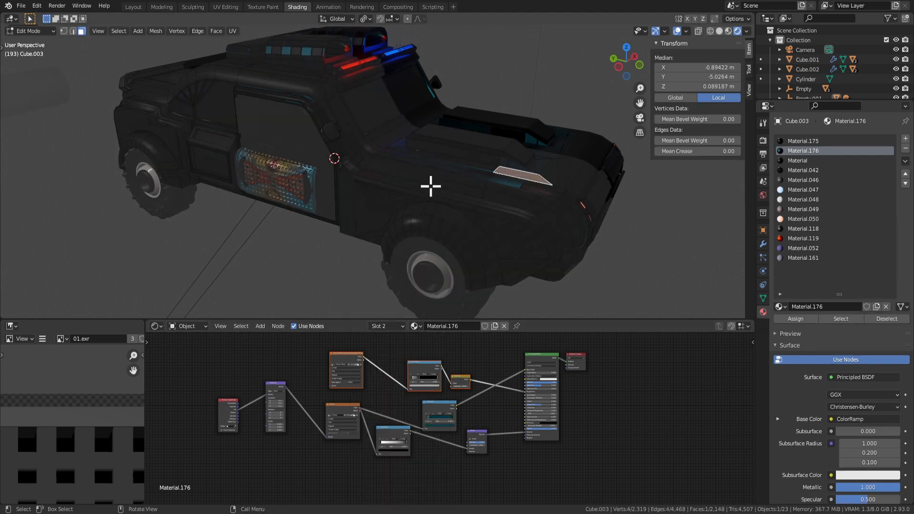
key(Tab)
key(Tab)
click(437, 184)
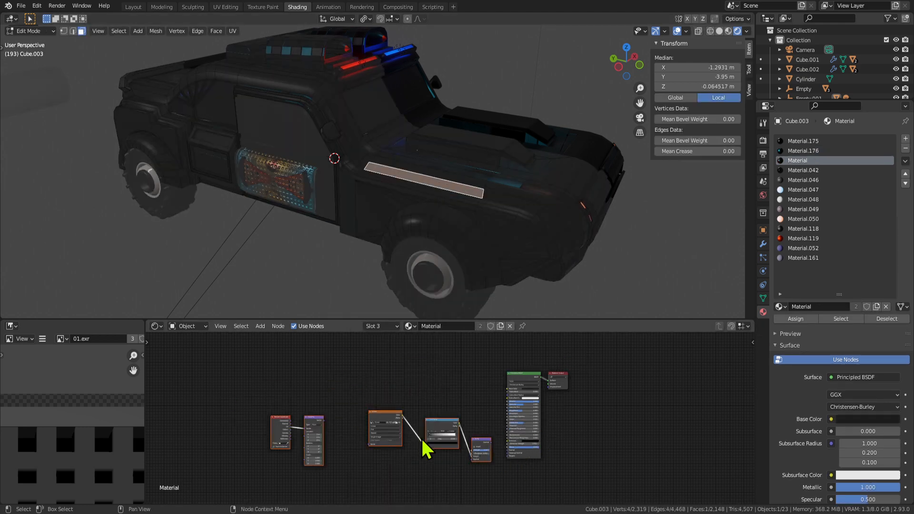
scroll(430, 440, up, 2)
click(503, 448)
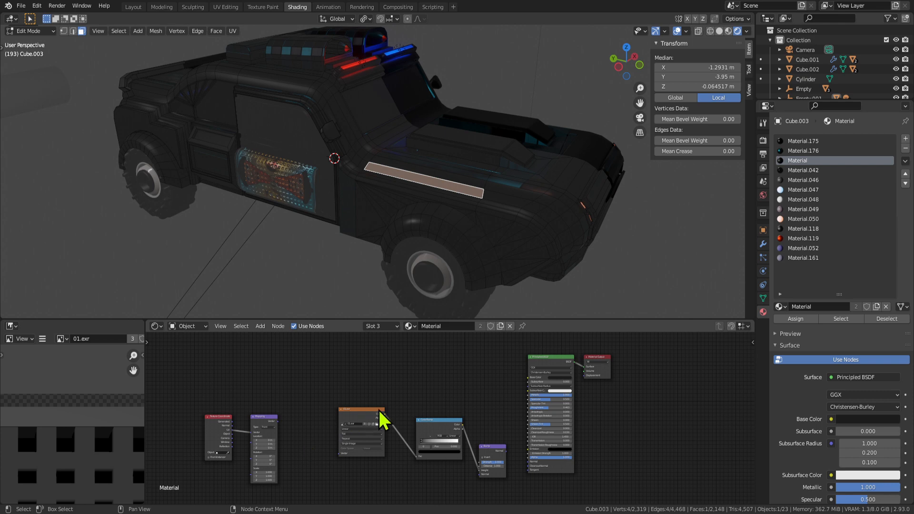
scroll(382, 414, down, 2)
drag(267, 383, 481, 486)
key(x)
key(ctrl+z)
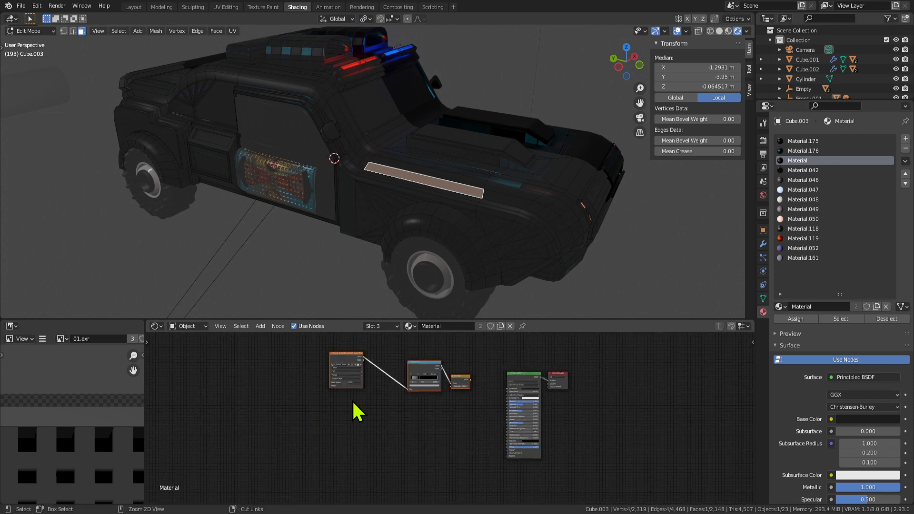
key(ctrl+z)
Link the Gamma output to Roughness and move the pasted nodes lower.
scroll(486, 385, up, 2)
drag(480, 362, 537, 407)
middle_drag(448, 226, 437, 209)
middle_drag(437, 364, 438, 379)
drag(413, 355, 414, 397)
scroll(659, 419, up, 2)
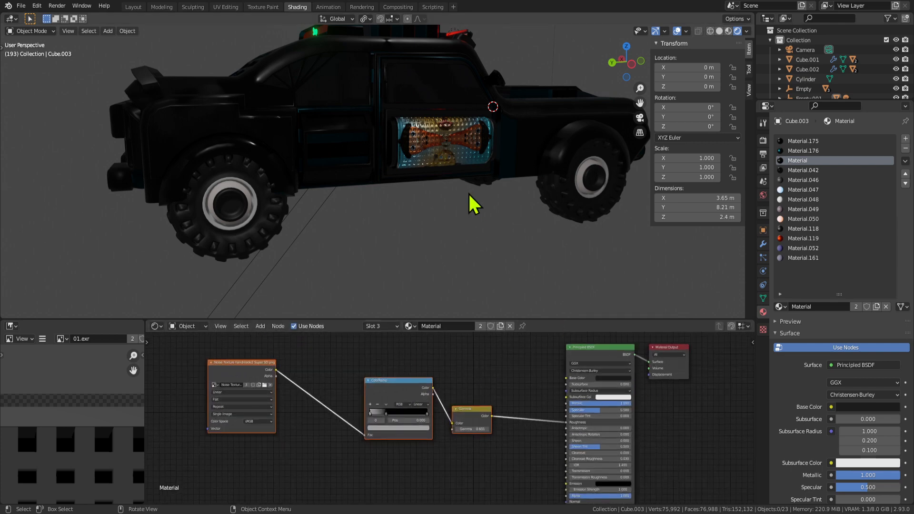
middle_drag(475, 211, 414, 223)
Set the Gamma value to 0.401 and check the stripe from a front-quarter view.
key(ctrl+space)
key(ctrl+space)
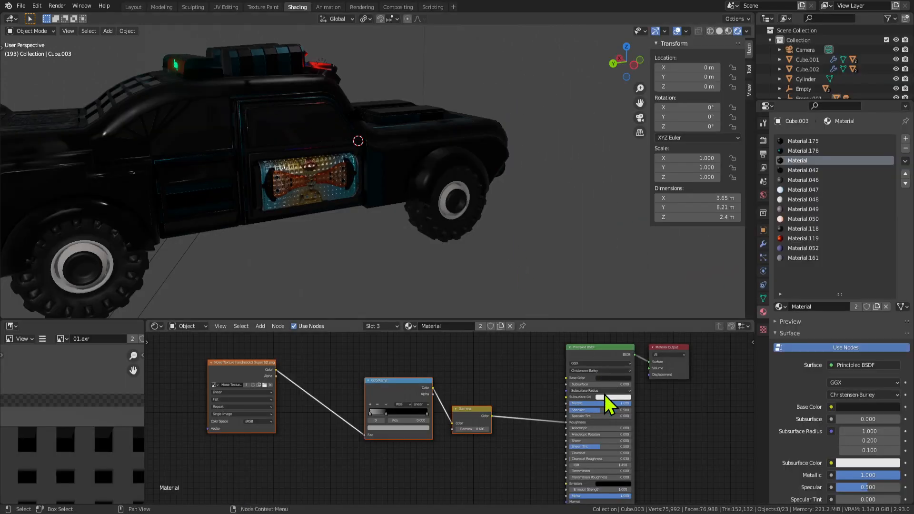
scroll(614, 376, up, 2)
mouse_move(491, 437)
mouse_down()
mouse_move(519, 437)
mouse_move(504, 437)
mouse_up()
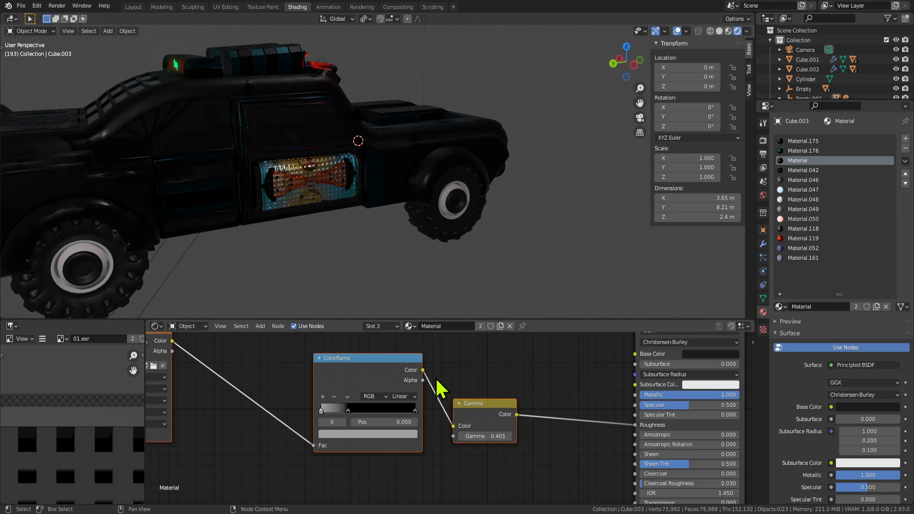
middle_drag(440, 388, 593, 384)
scroll(489, 439, down, 3)
middle_drag(564, 214, 566, 391)
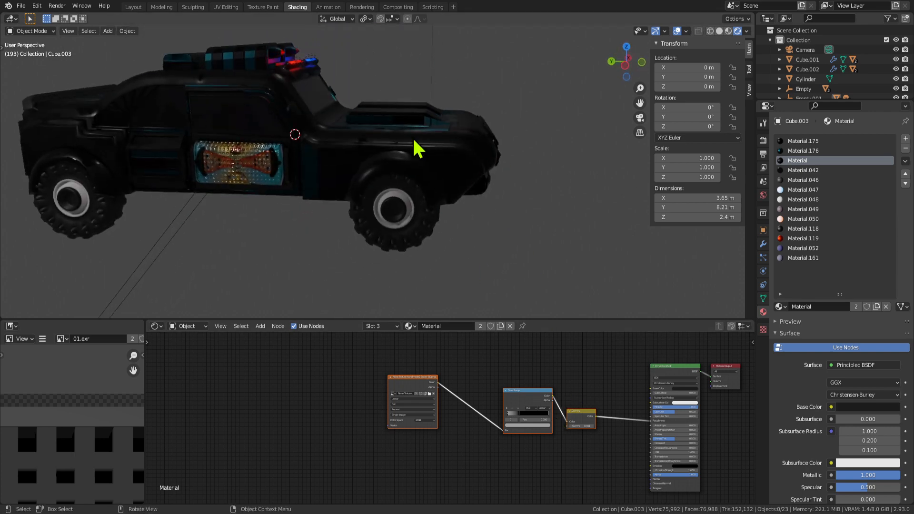
Select the faces using Material.175 and assign them the Material slot.
scroll(412, 138, up, 2)
key(Tab)
click(299, 162)
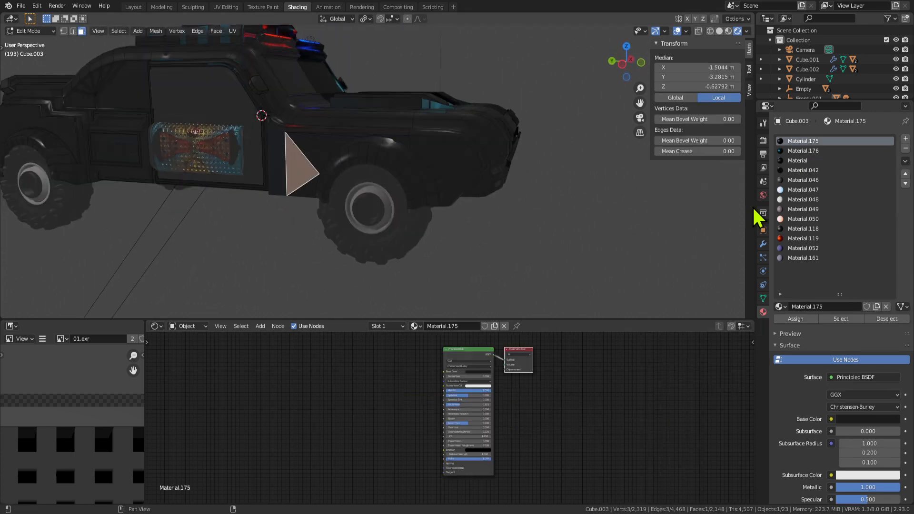
scroll(482, 450, down, 2)
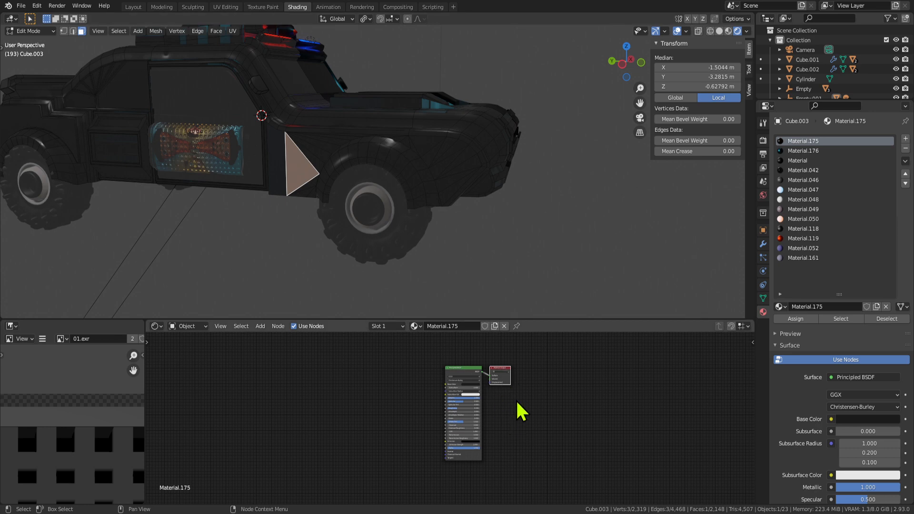
click(842, 319)
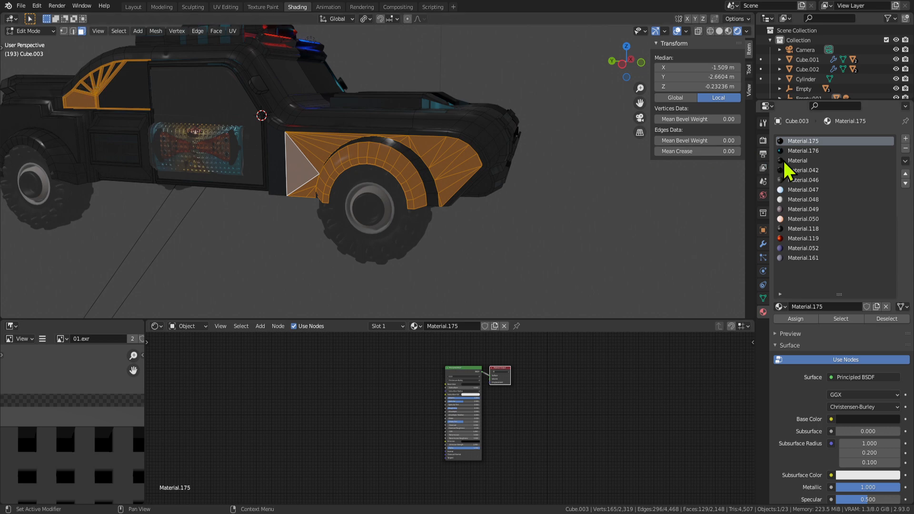
click(795, 157)
scroll(538, 443, up, 1)
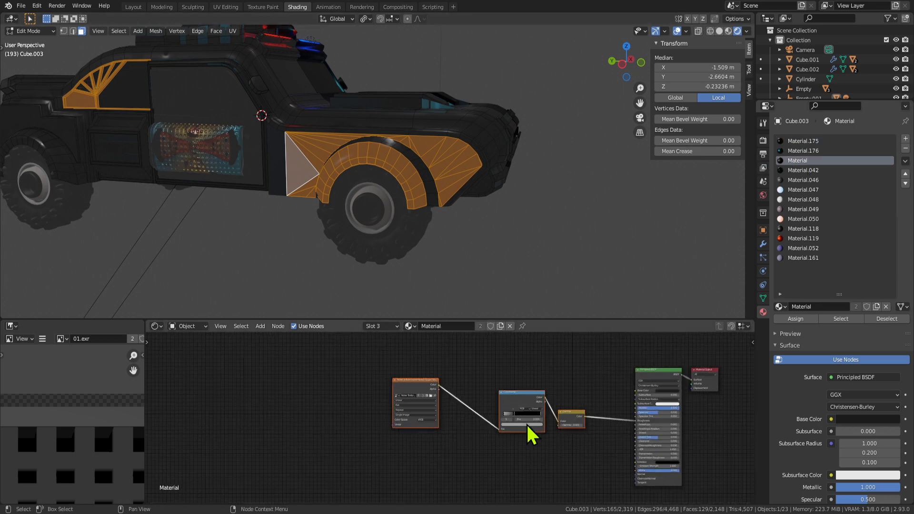
middle_drag(391, 141, 411, 184)
scroll(410, 184, up, 1)
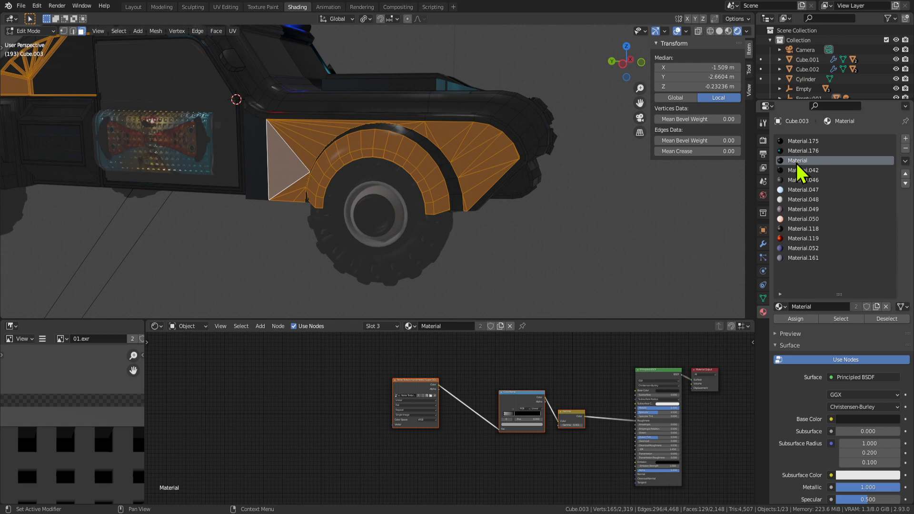
click(795, 319)
key(Tab)
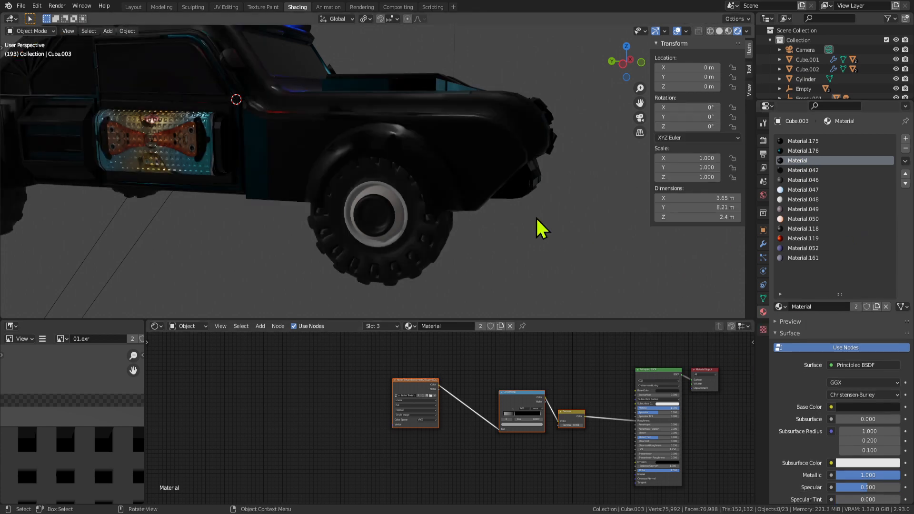
key(Tab)
Reassign Material.175 to the selected fender faces and check the result.
click(800, 141)
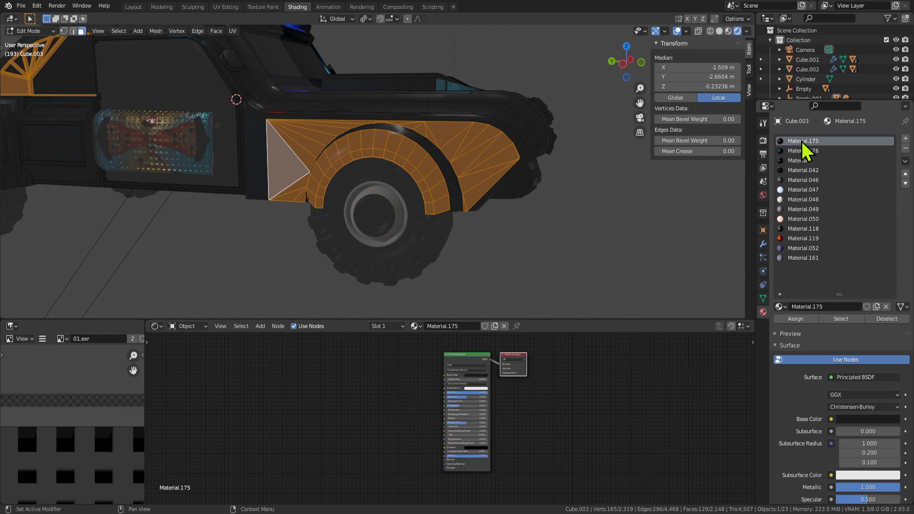
click(798, 318)
key(Tab)
middle_drag(547, 212, 417, 190)
key(Tab)
Reselect the Material.175 fender faces and preview the shading from a side view.
click(261, 157)
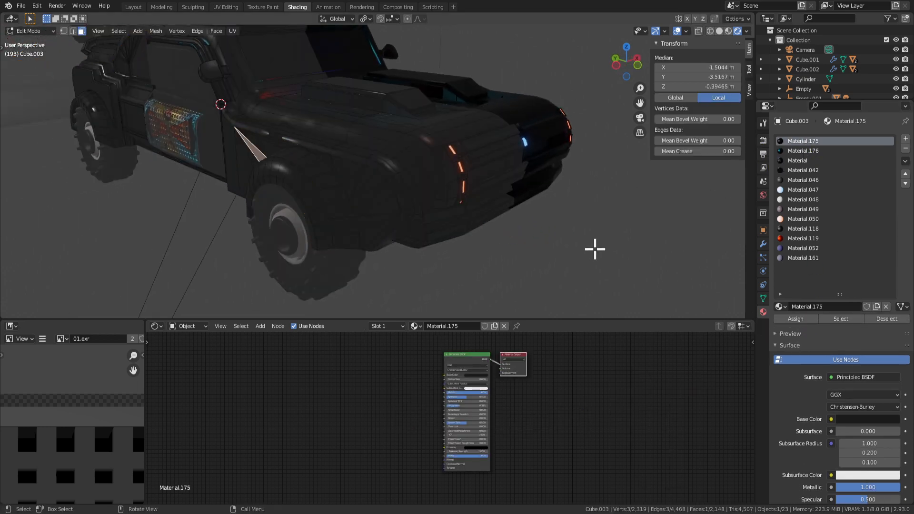
click(841, 319)
middle_drag(598, 196, 514, 212)
key(Tab)
key(Tab)
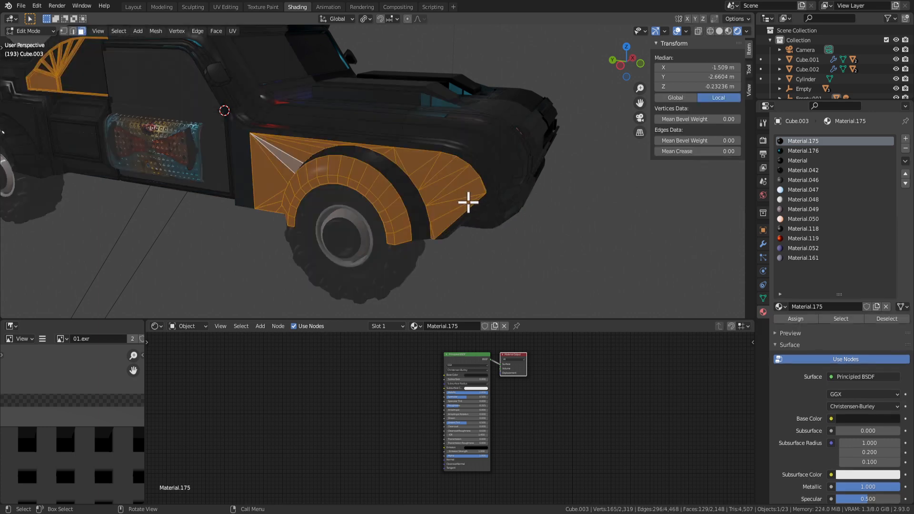
key(Tab)
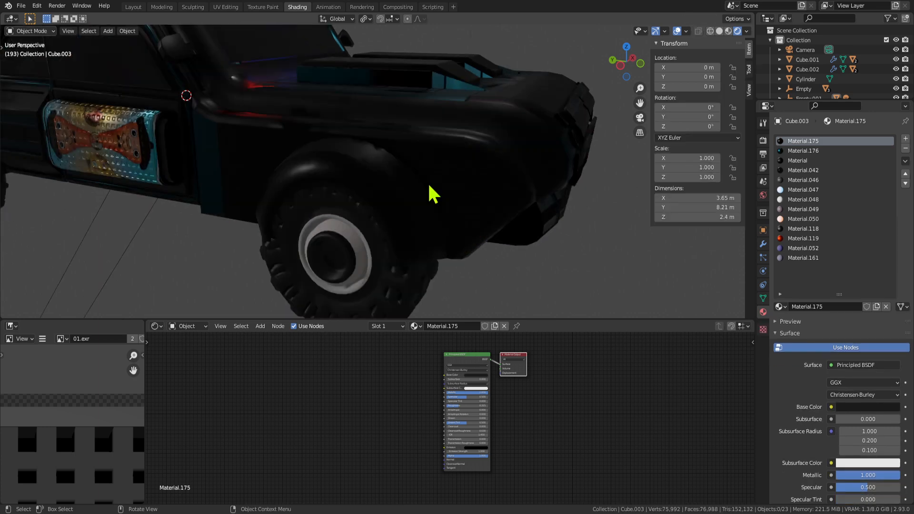
middle_drag(427, 182, 452, 166)
key(Tab)
click(287, 183)
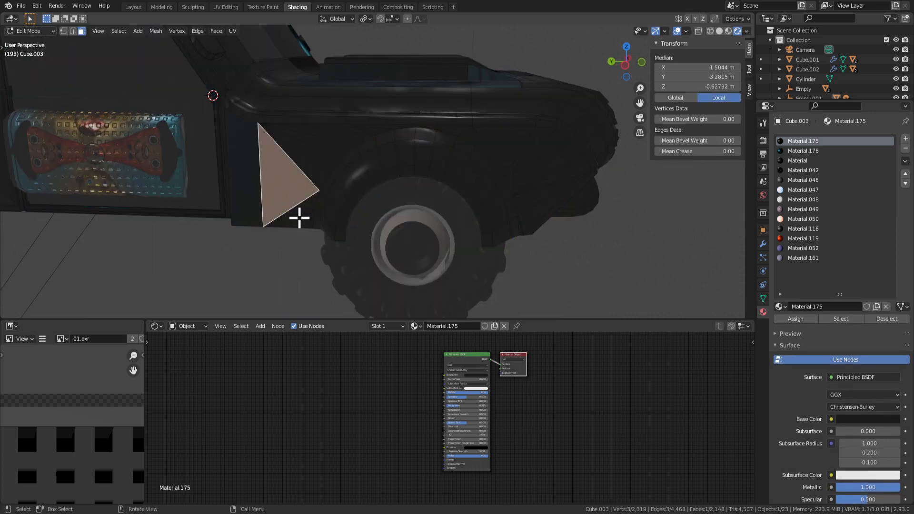
Browse the object's property pages, including vertex groups, Mirror modifier and physics.
click(764, 258)
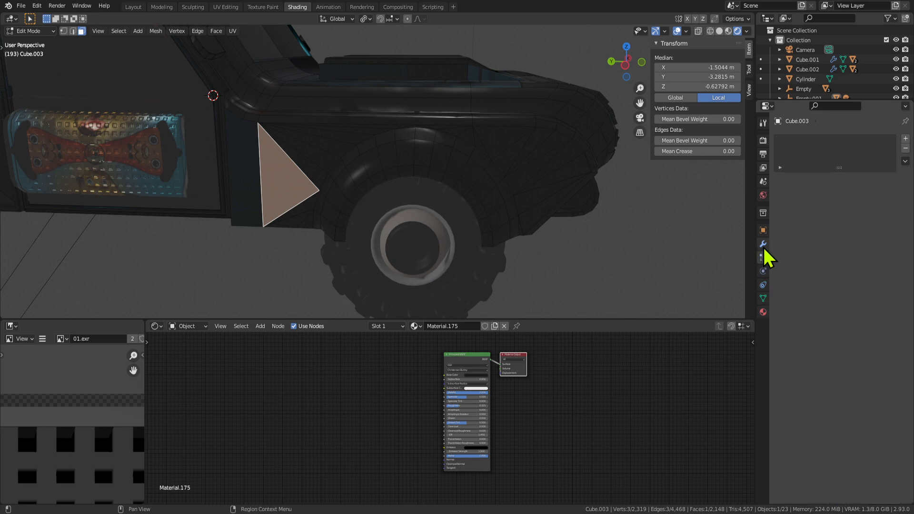
click(763, 246)
click(762, 298)
click(763, 244)
click(763, 257)
click(763, 244)
click(762, 271)
Select the wheel-arch faces belonging to the vertex group 'Group'.
key(Tab)
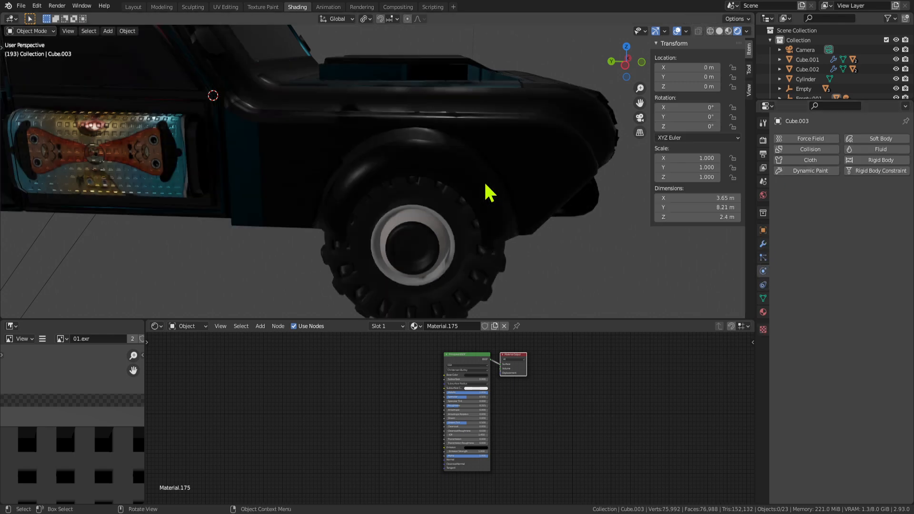
key(Tab)
click(763, 299)
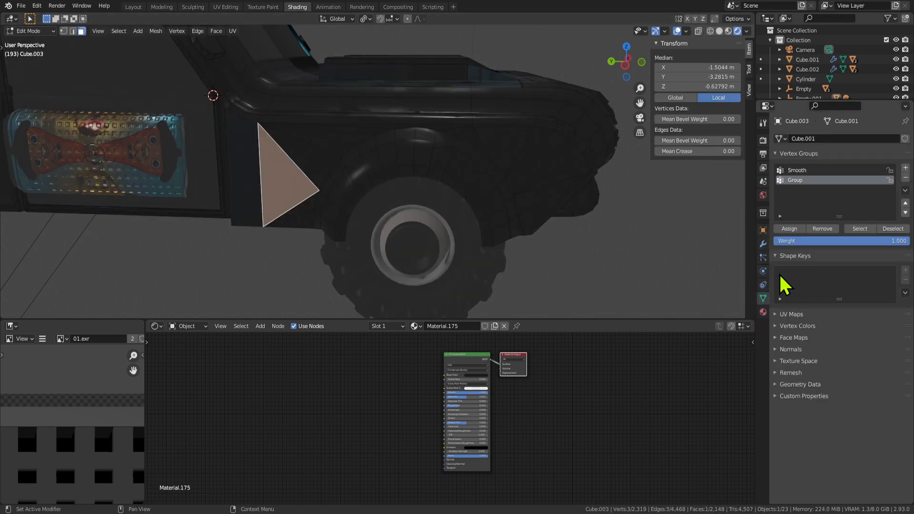
key(Tab)
key(Tab)
click(859, 229)
Assign the Material slot to the wheel-arch faces and preview the result.
click(763, 312)
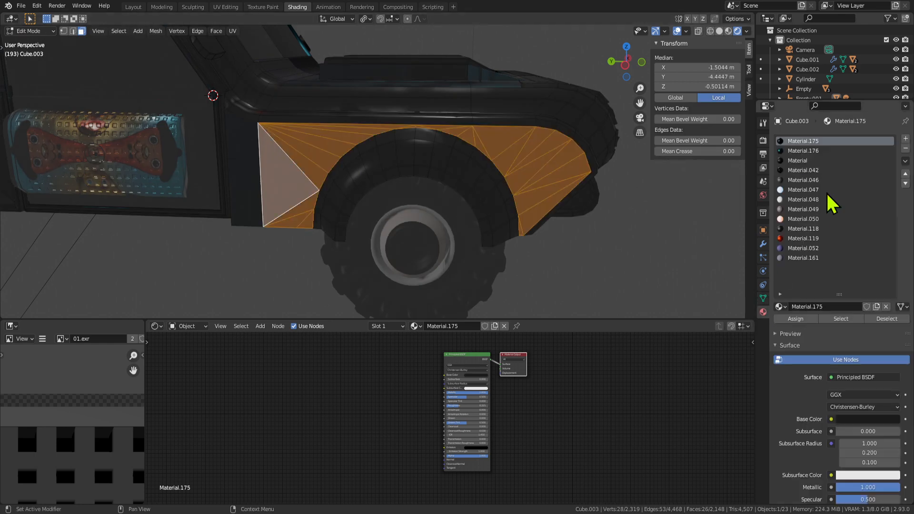
click(798, 162)
click(802, 319)
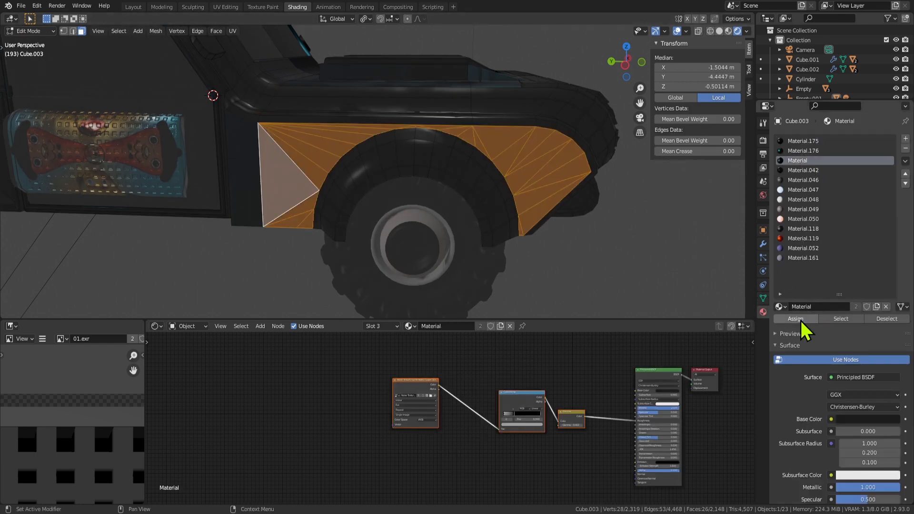
key(Tab)
middle_drag(611, 231, 574, 215)
key(Tab)
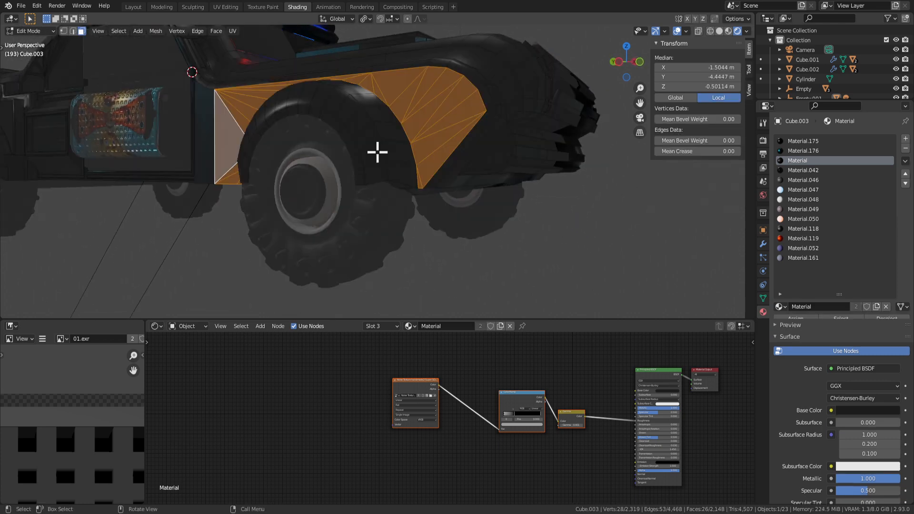
Unwrap the wheel-arch faces with Cylinder Projection and preview the mapping.
right_click(421, 102)
mouse_move(426, 106)
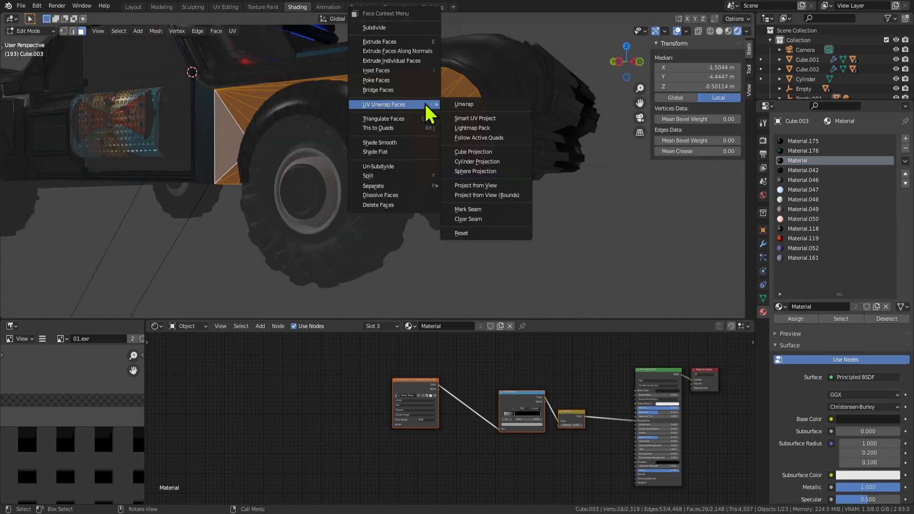
click(485, 162)
key(Tab)
middle_drag(487, 149, 433, 198)
scroll(462, 217, down, 5)
key(Tab)
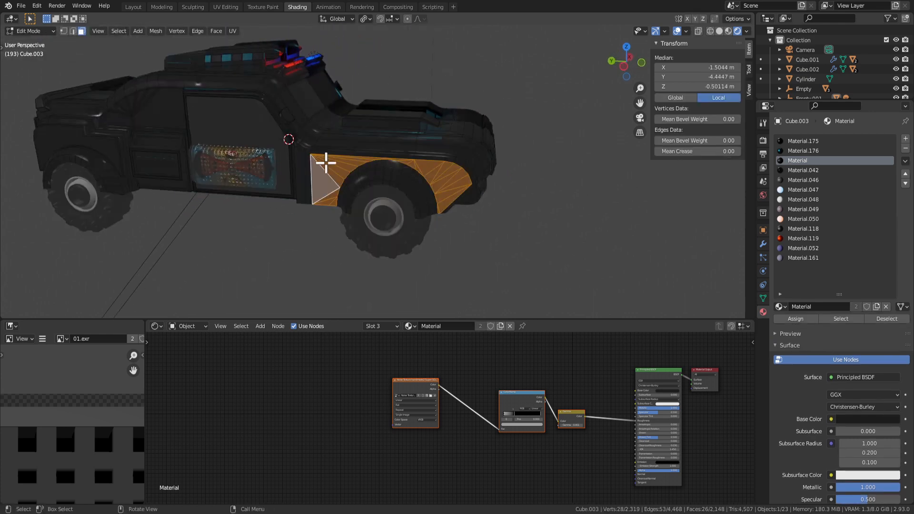
Select every face using Material and unwrap them with Cube Projection.
click(841, 319)
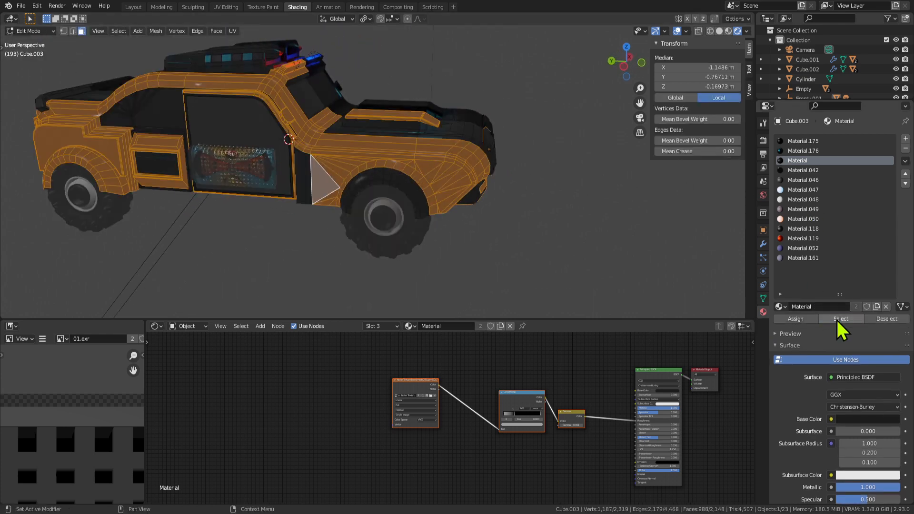
right_click(388, 143)
mouse_move(395, 141)
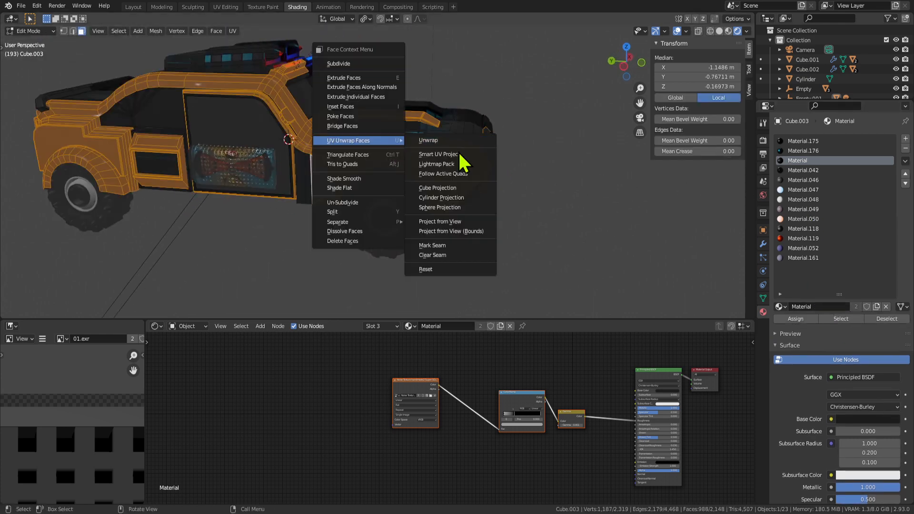
click(460, 190)
Re-unwrap those Material faces with Smart UV Project and check the result in Object Mode.
right_click(487, 158)
mouse_move(492, 157)
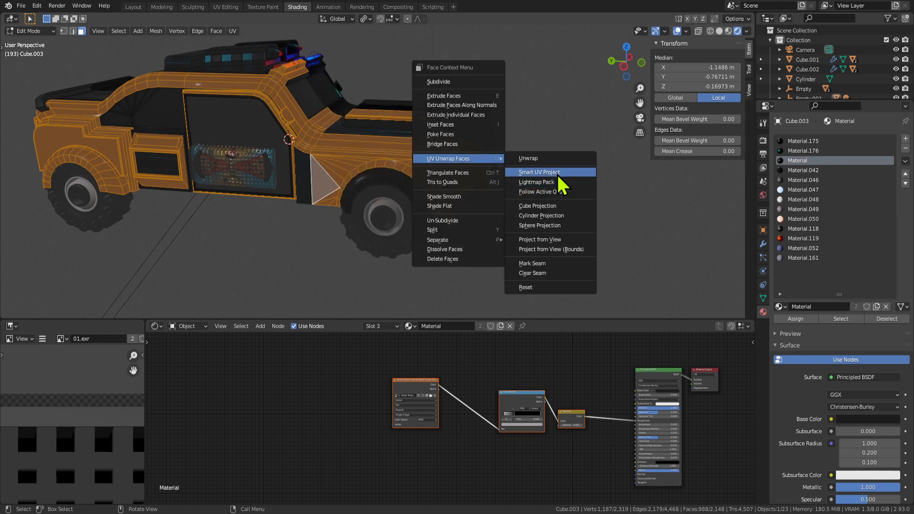
click(502, 172)
click(571, 249)
key(Tab)
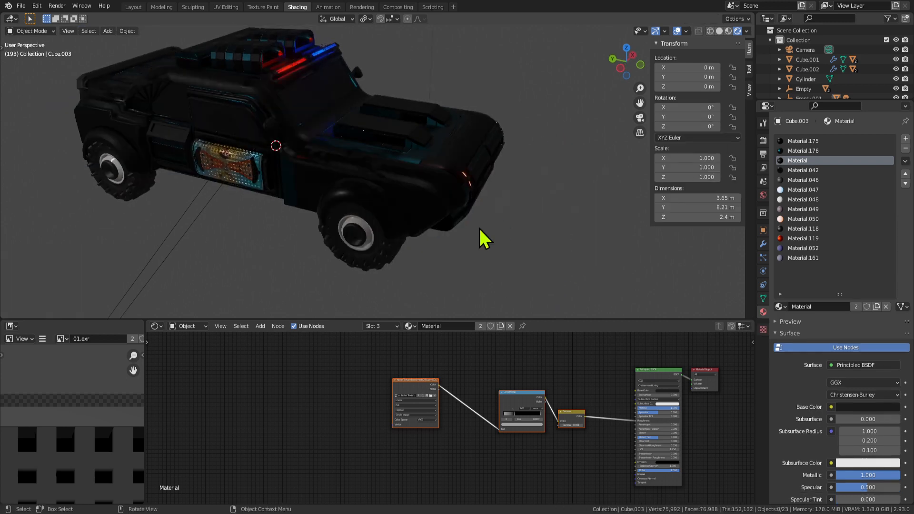
middle_drag(479, 238, 535, 204)
scroll(535, 203, up, 1)
scroll(491, 196, up, 2)
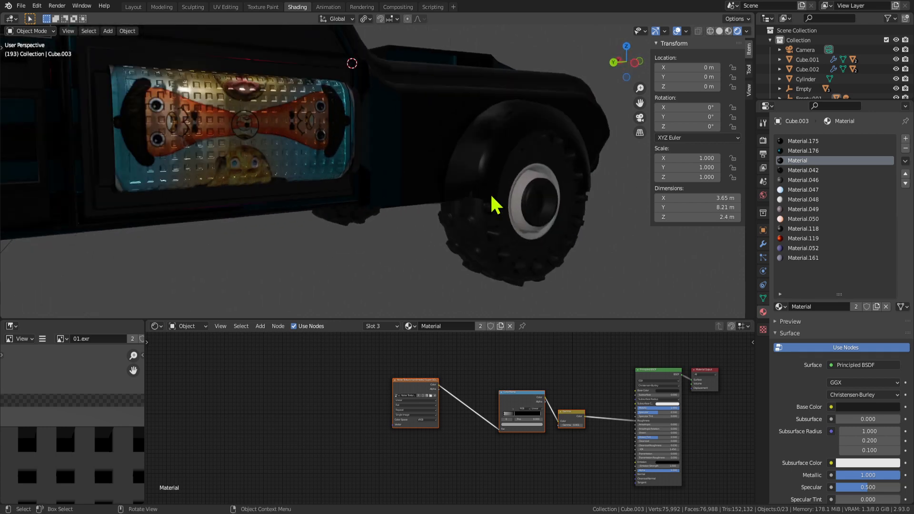
middle_drag(485, 191, 429, 197)
Select the strip beside the door and its connected body region, and assign Material.
key(Tab)
click(269, 162)
scroll(310, 194, down, 3)
scroll(329, 182, up, 3)
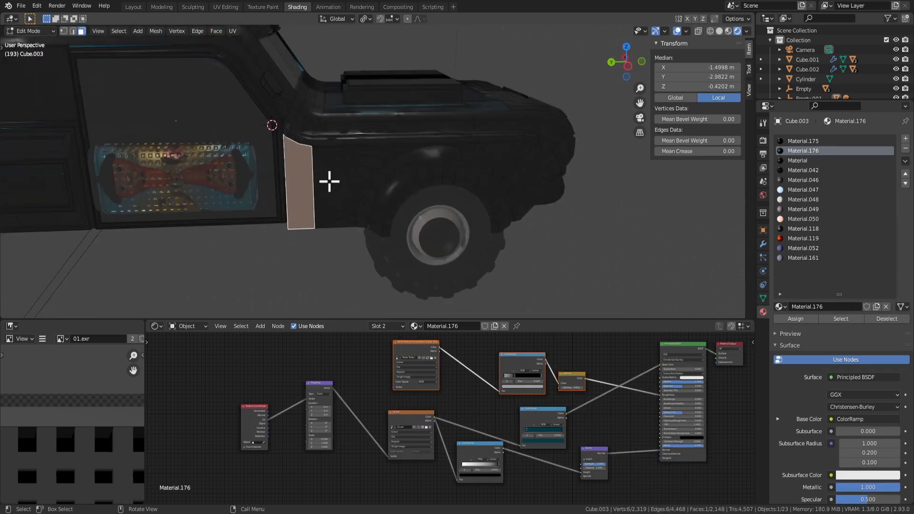
ctrl+click(346, 186)
middle_drag(348, 187, 327, 181)
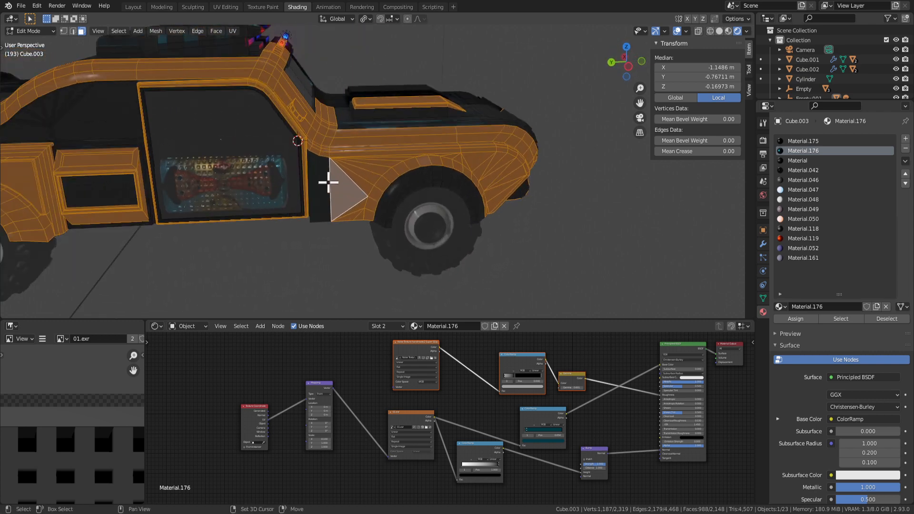
shift+click(323, 186)
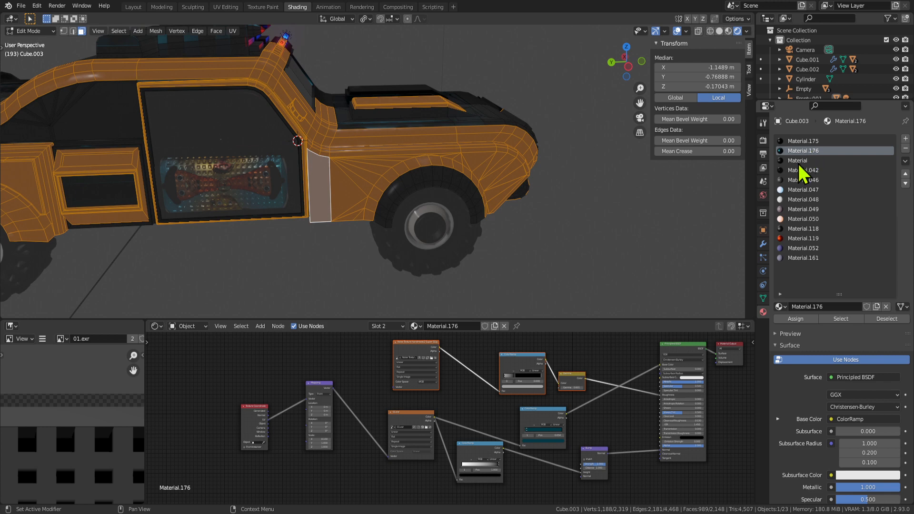
click(797, 161)
click(794, 325)
Smart UV Project the newly assigned faces and view the whole car in Object Mode.
key(Tab)
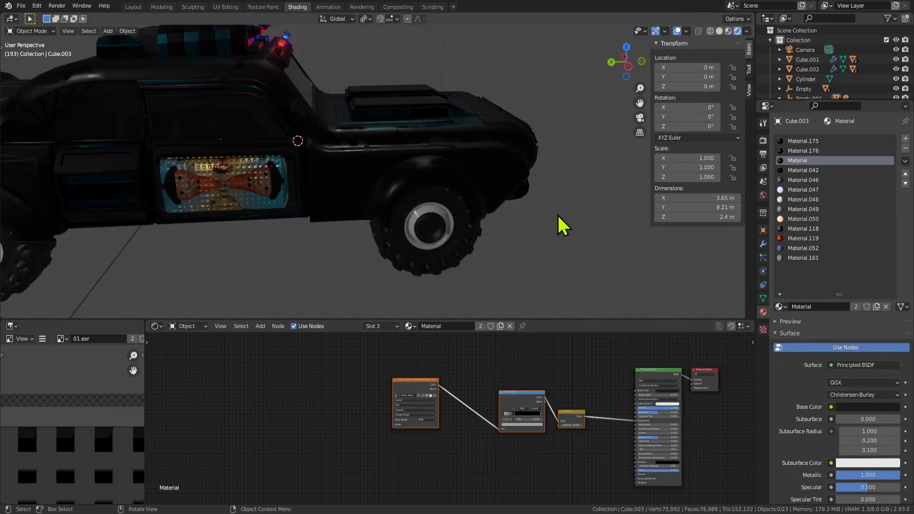
middle_drag(557, 214, 472, 191)
key(Tab)
right_click(380, 151)
mouse_move(378, 151)
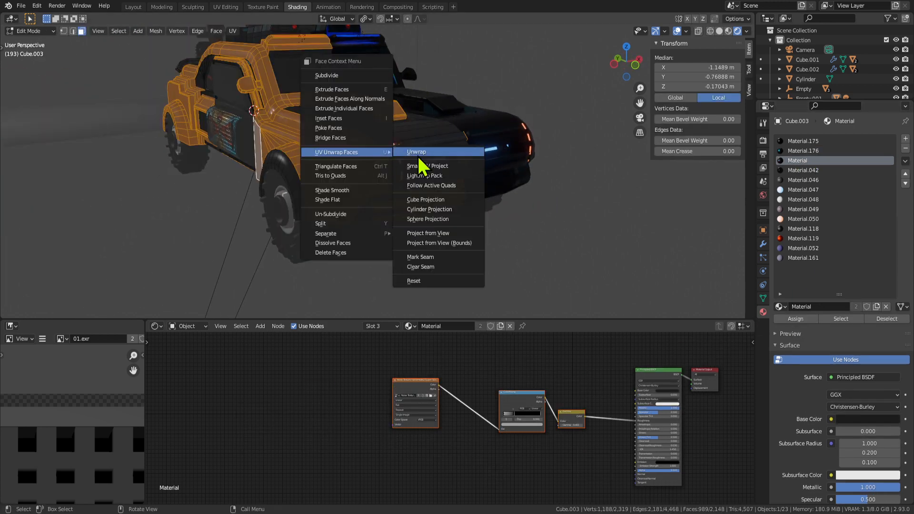
click(457, 161)
click(475, 246)
key(Tab)
scroll(358, 230, down, 2)
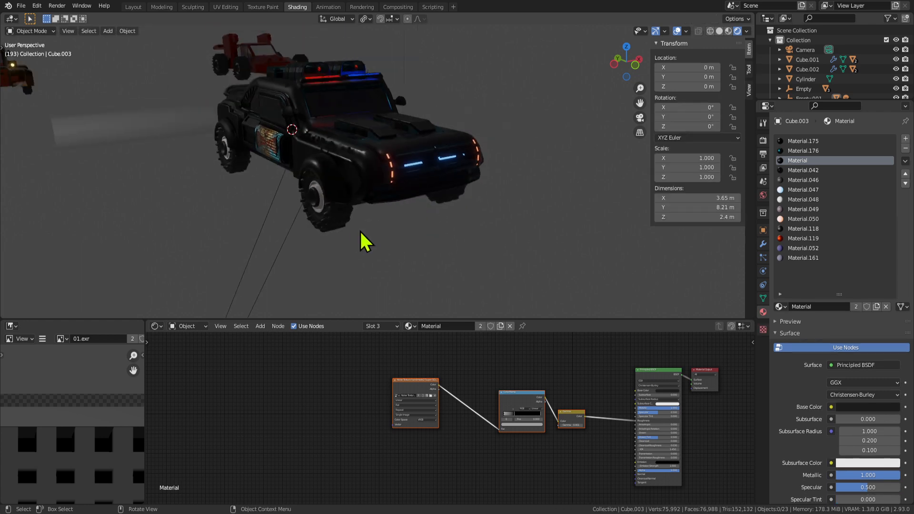
middle_drag(359, 230, 449, 218)
Save Car Selina5.blend, maximize the 3D viewport and orbit around the car.
key(ctrl+s)
key(ctrl+space)
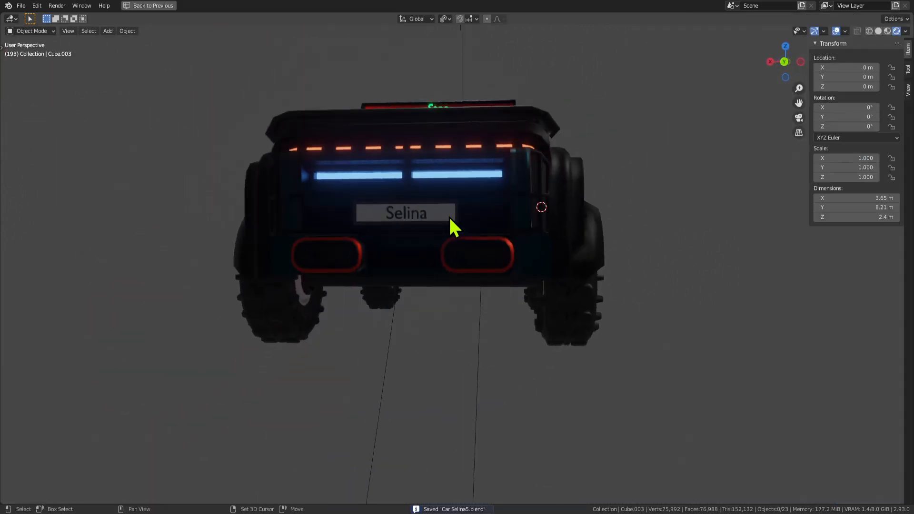
middle_drag(509, 224, 488, 199)
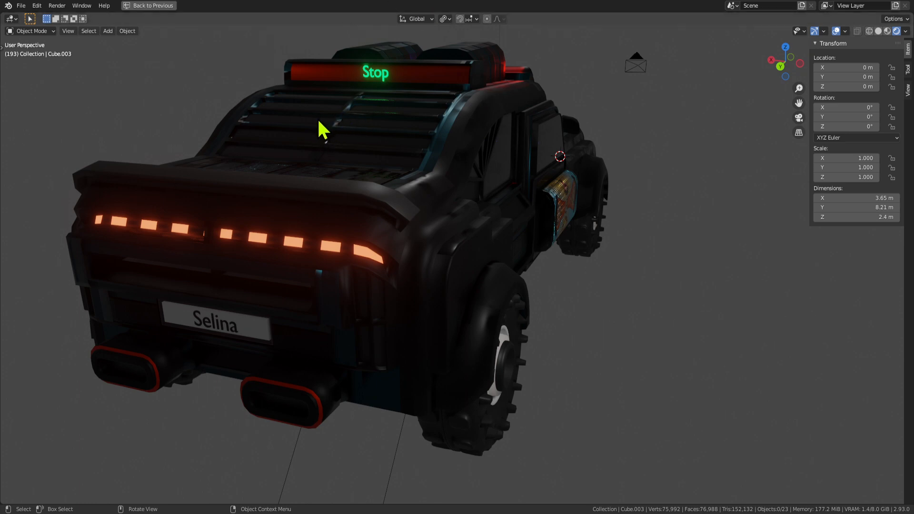
scroll(406, 286, down, 5)
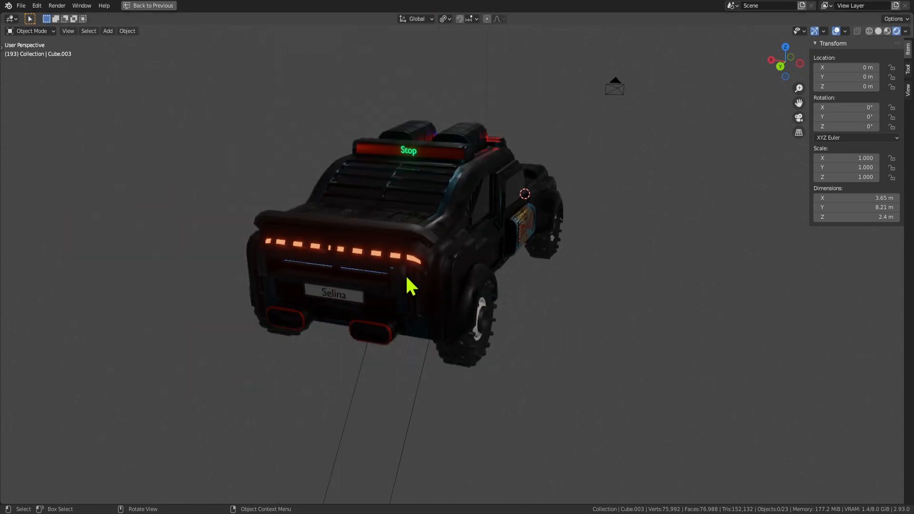
middle_drag(406, 285, 471, 252)
Toggle Edit Mode while orbiting to the car's rear, then select the car body.
key(Tab)
key(Tab)
key(Tab)
key(Tab)
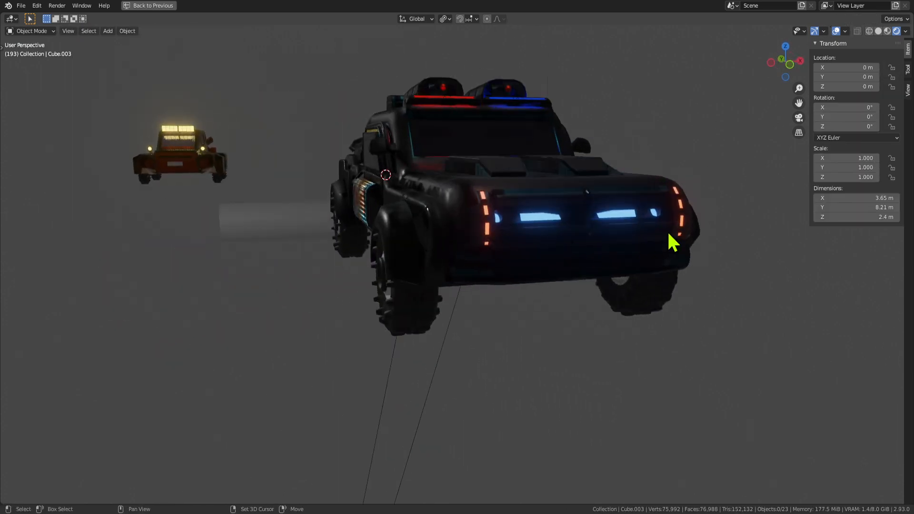
middle_drag(669, 234, 567, 292)
key(Tab)
middle_drag(387, 310, 353, 275)
key(Tab)
key(Tab)
key(Tab)
key(Tab)
key(Tab)
click(353, 275)
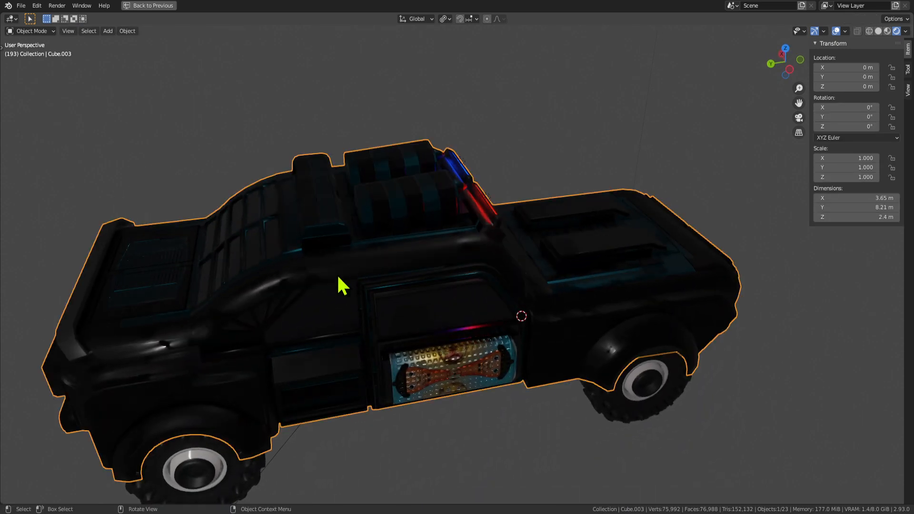
Restore the Shading layout and bring the body's Principled BSDF settings into view.
key(Tab)
key(ctrl+space)
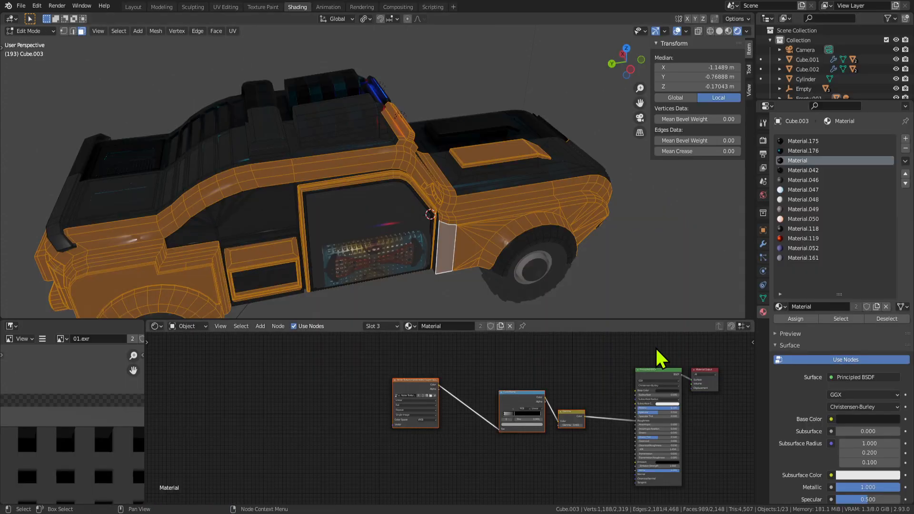
middle_drag(685, 355, 560, 336)
scroll(521, 394, up, 2)
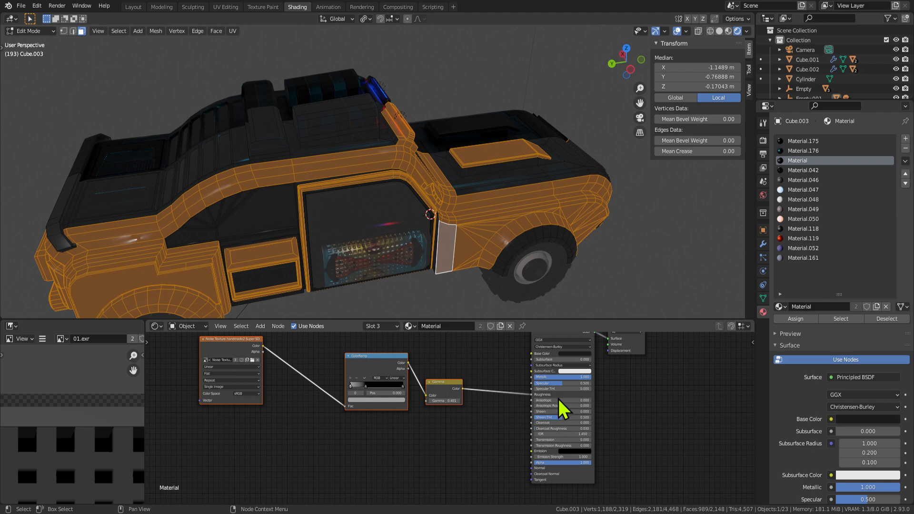
scroll(552, 410, up, 1)
key(Tab)
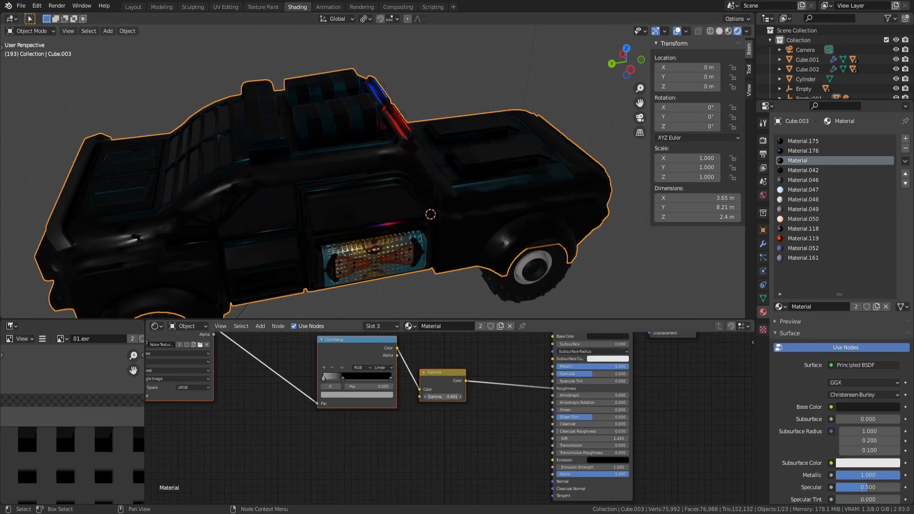
mouse_move(443, 396)
mouse_down()
mouse_move(495, 397)
mouse_move(447, 397)
mouse_up()
middle_drag(491, 376, 440, 429)
Set the Base Color to dark red and Metallic to 0, then view the maroon car.
click(573, 384)
mouse_move(608, 332)
mouse_down()
mouse_move(605, 307)
mouse_move(605, 319)
mouse_move(570, 337)
mouse_up()
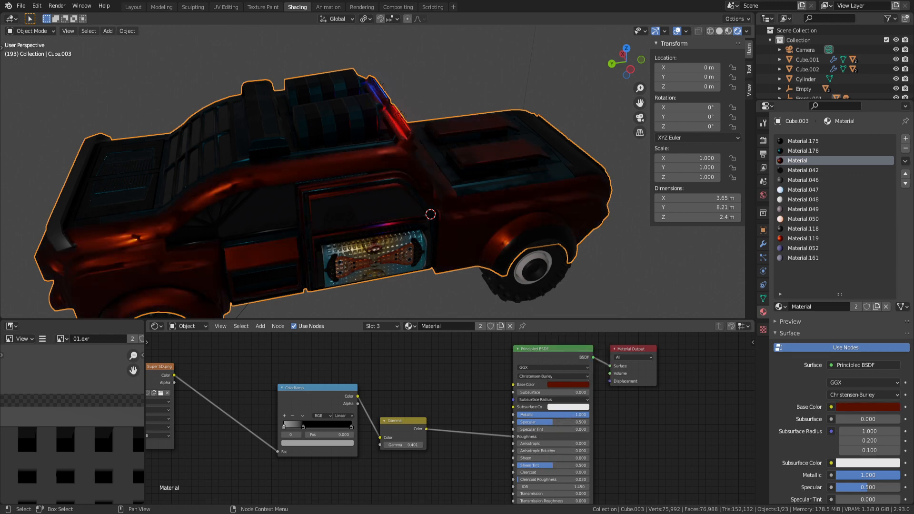
drag(571, 415, 495, 414)
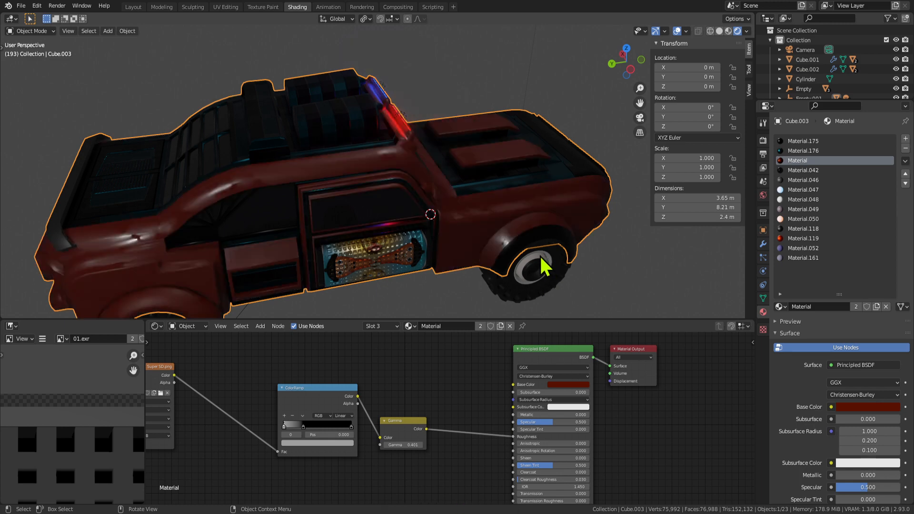
middle_drag(539, 255, 473, 267)
scroll(471, 248, down, 4)
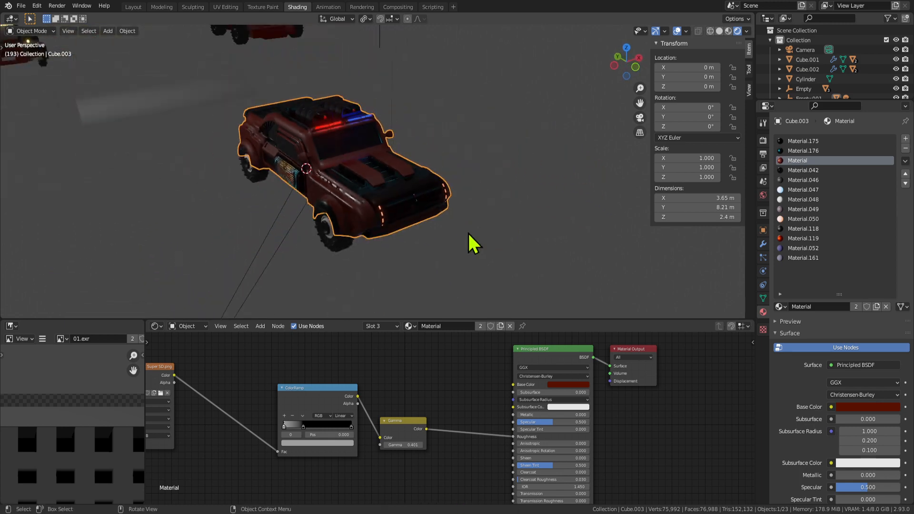
middle_drag(431, 220, 596, 364)
Try green and teal Base Color hues for the car body.
click(581, 385)
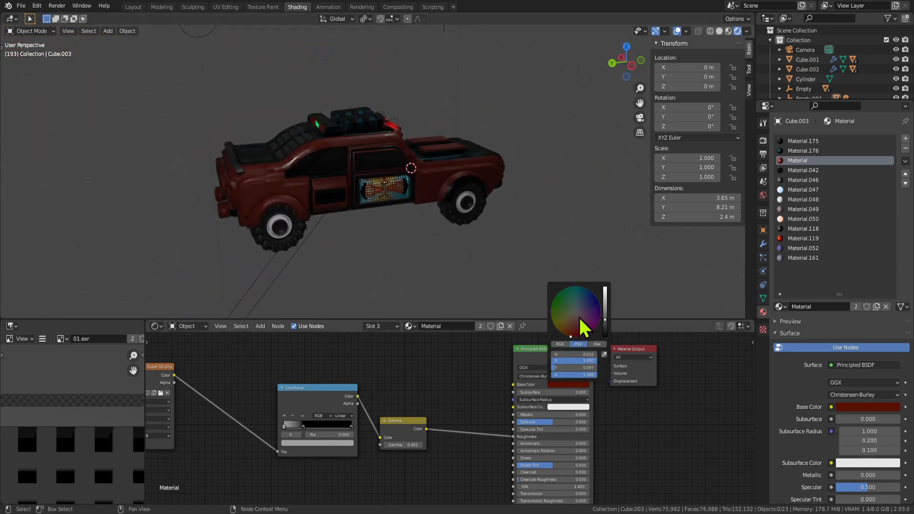
mouse_move(581, 322)
mouse_down()
mouse_move(563, 299)
mouse_move(582, 289)
mouse_up()
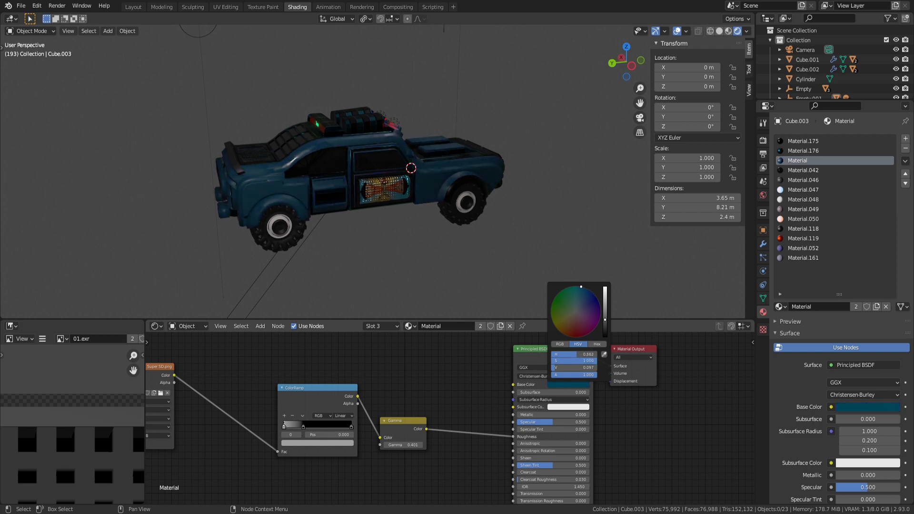
middle_drag(319, 234, 558, 225)
middle_drag(361, 241, 435, 260)
Undo the colour experiments to restore the black Metallic 1.000 paint.
key(ctrl+z)
key(ctrl+z)
key(ctrl+z)
key(ctrl+z)
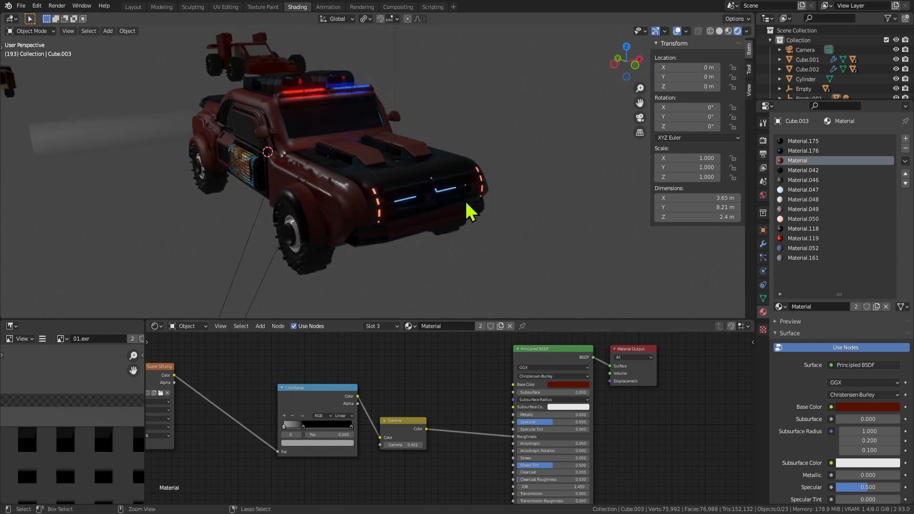
middle_drag(349, 234, 431, 227)
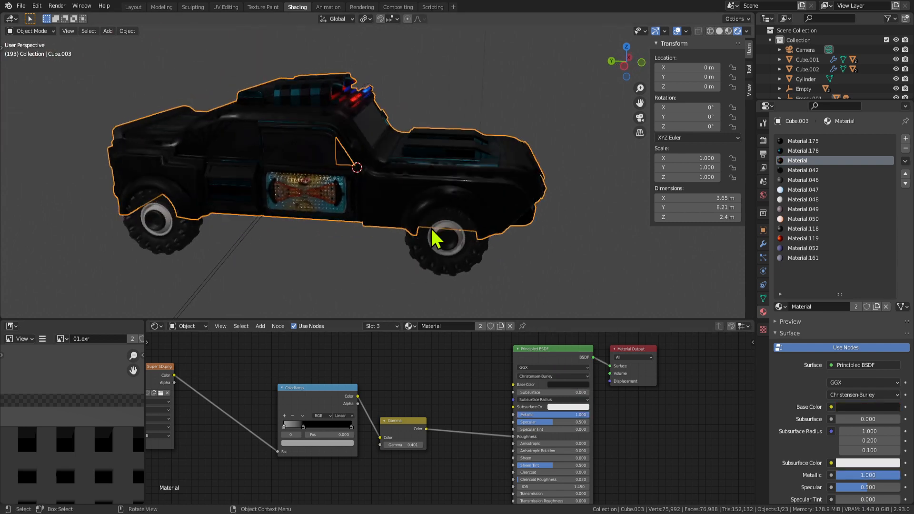
click(313, 251)
middle_drag(312, 250, 395, 161)
Inspect the car by toggling Edit Mode, then select the whole car.
key(Tab)
key(Tab)
key(Tab)
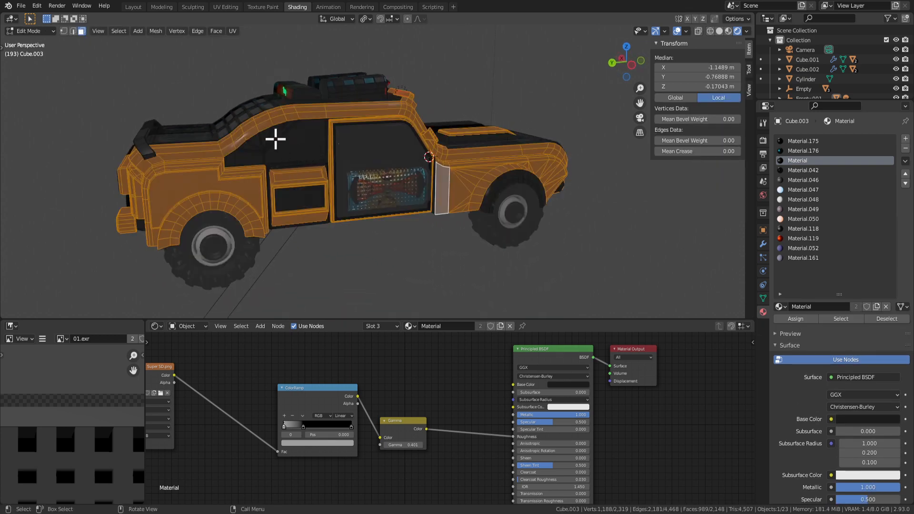
key(Tab)
middle_drag(380, 198, 281, 171)
key(Tab)
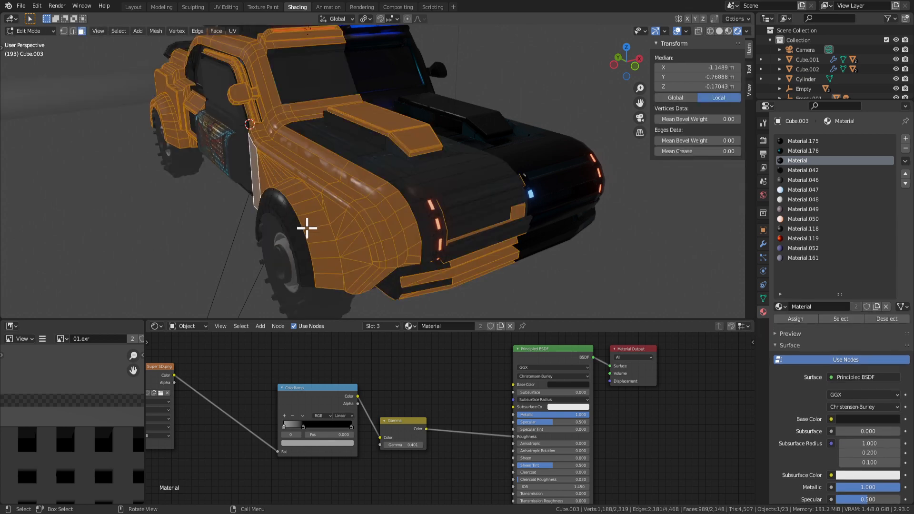
key(Tab)
mouse_move(285, 230)
middle_down()
mouse_move(304, 210)
mouse_move(284, 232)
middle_up()
key(Tab)
click(318, 269)
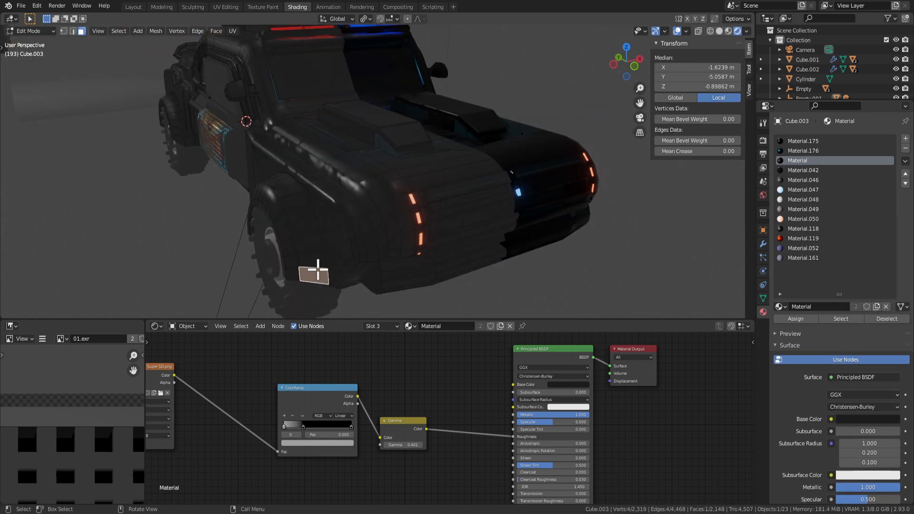
key(Tab)
scroll(418, 249, down, 6)
click(464, 199)
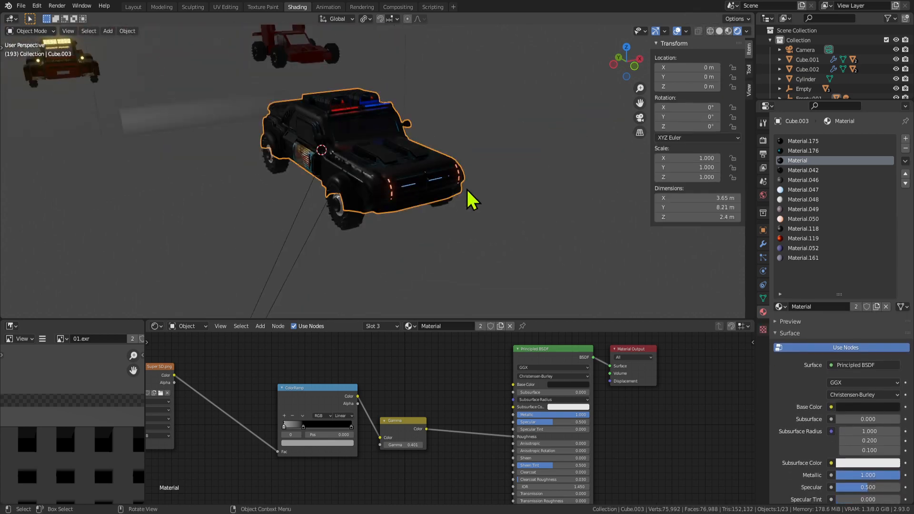
Duplicate the car and move the copy 11.908 m along X.
middle_drag(464, 199, 402, 198)
key(ctrl+c)
key(ctrl+v)
key(g)
key(x)
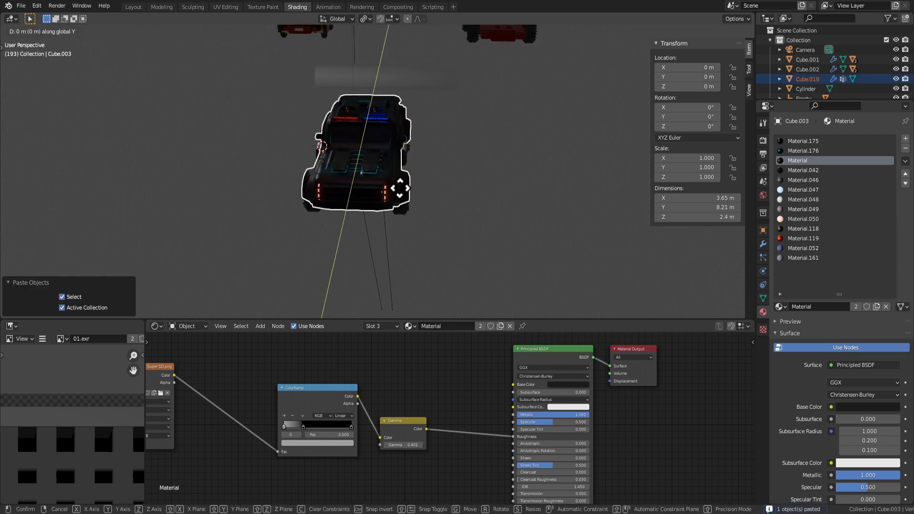
click(203, 184)
scroll(204, 184, down, 4)
click(221, 175)
scroll(222, 176, up, 3)
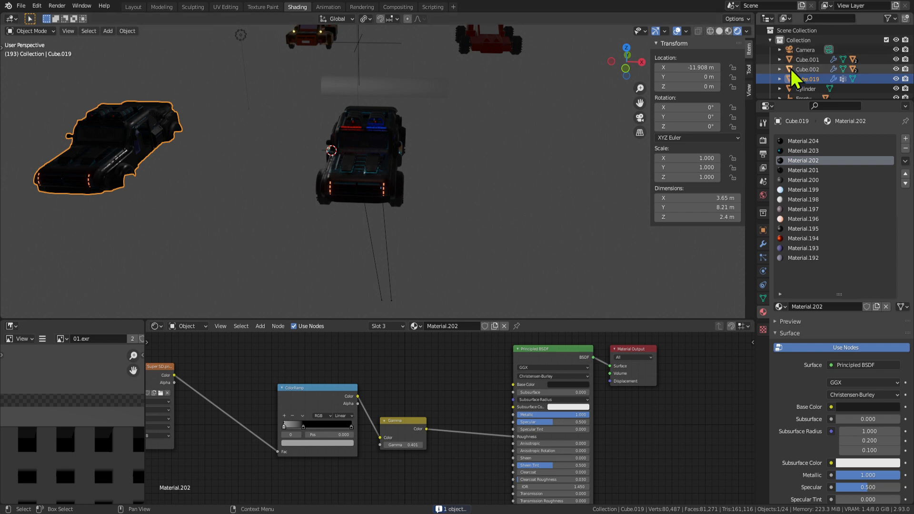
middle_drag(211, 180, 235, 162)
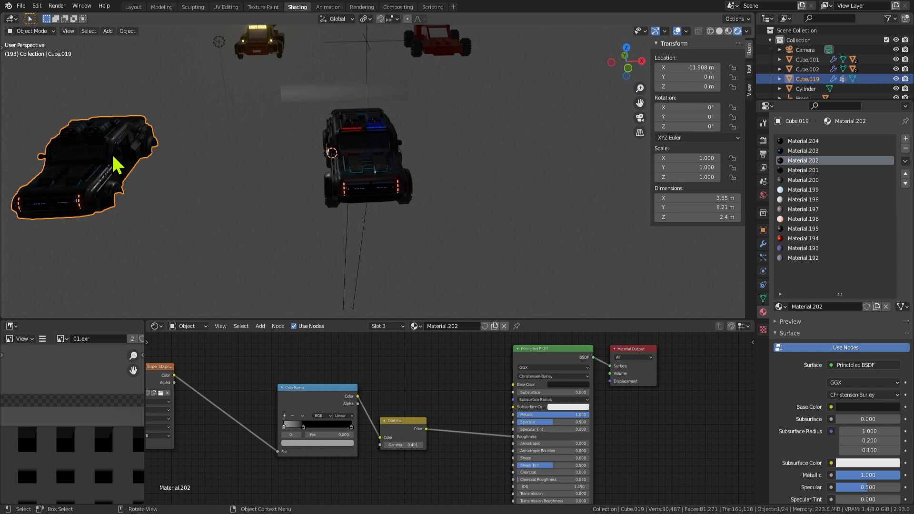
Move the copy into the Backup collection, then select door object Cube.005 in Edit Mode.
key(m)
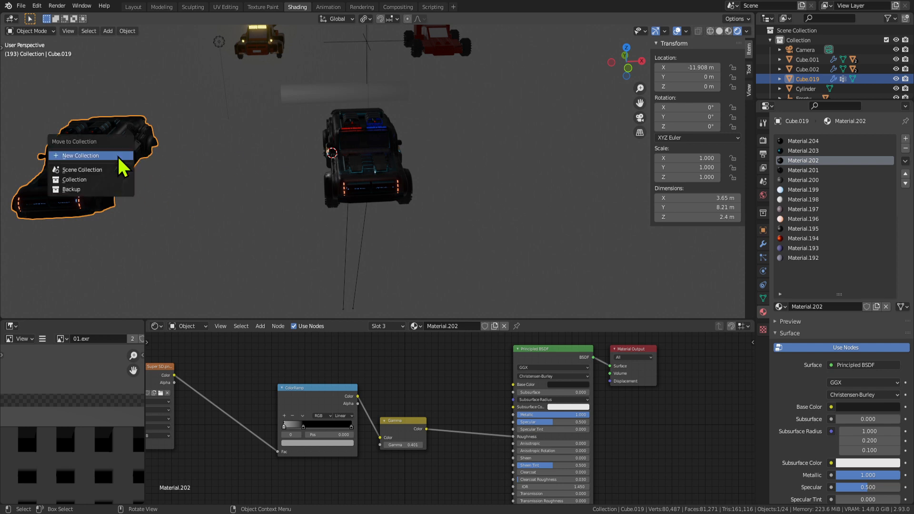
click(74, 188)
middle_drag(334, 210, 449, 228)
scroll(396, 224, up, 2)
scroll(316, 192, up, 5)
middle_drag(305, 190, 323, 182)
key(Tab)
key(Tab)
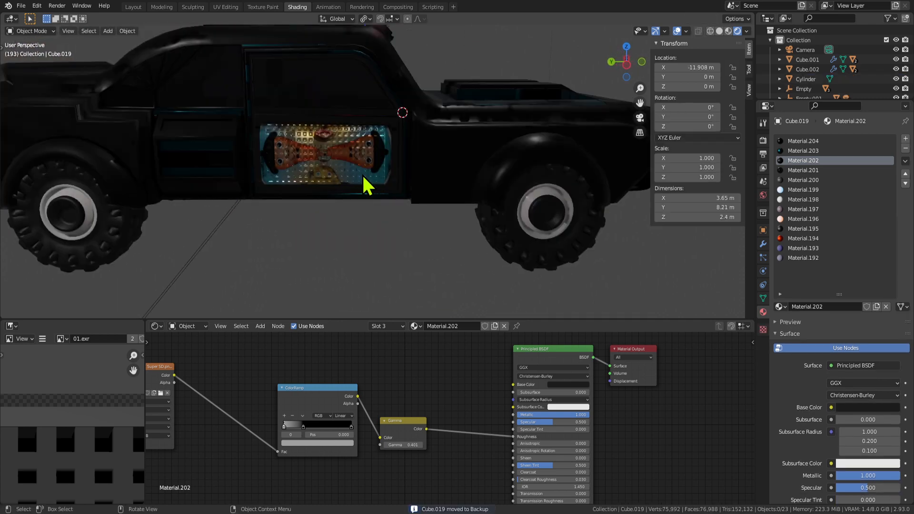
click(361, 175)
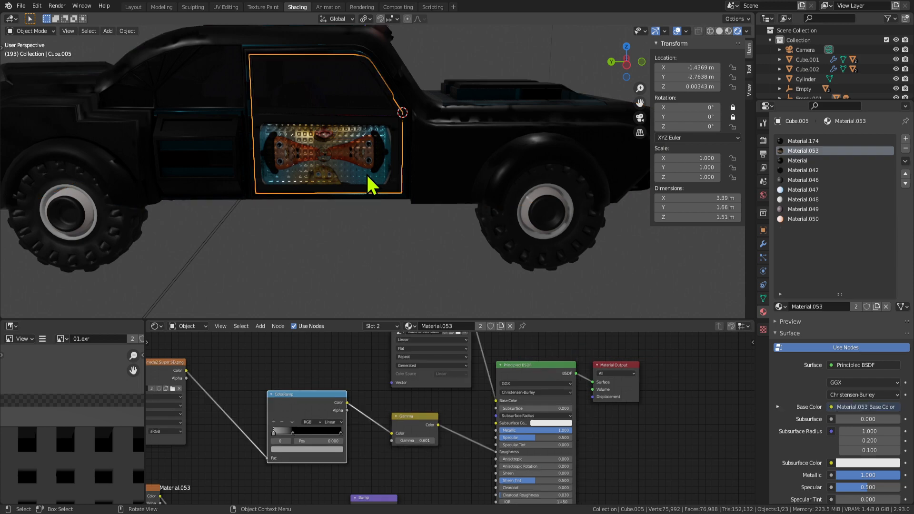
Select the car body and add the wheel-arch faces to the face selection.
key(Tab)
key(Tab)
middle_drag(404, 212, 356, 214)
key(Tab)
key(Tab)
click(435, 224)
middle_drag(435, 224, 365, 230)
key(Tab)
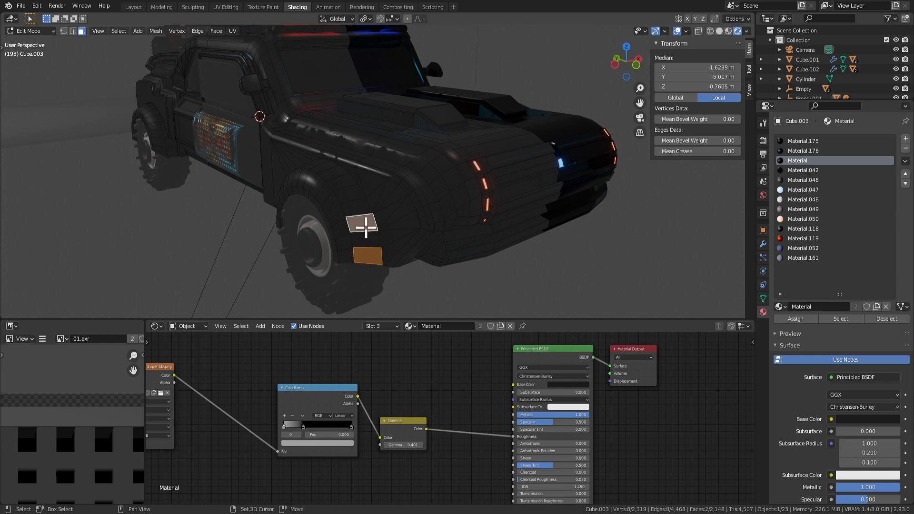
middle_drag(353, 198, 442, 248)
shift+click(445, 248)
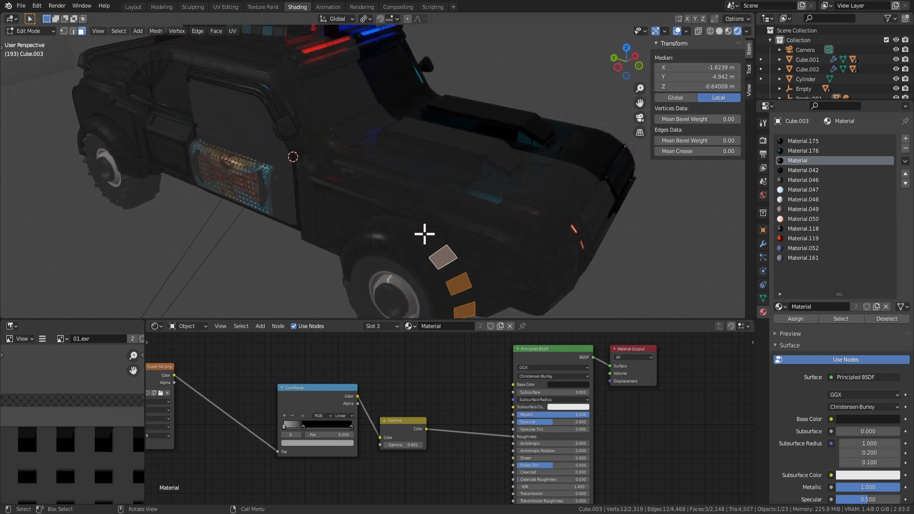
shift+click(395, 224)
middle_drag(395, 224, 515, 196)
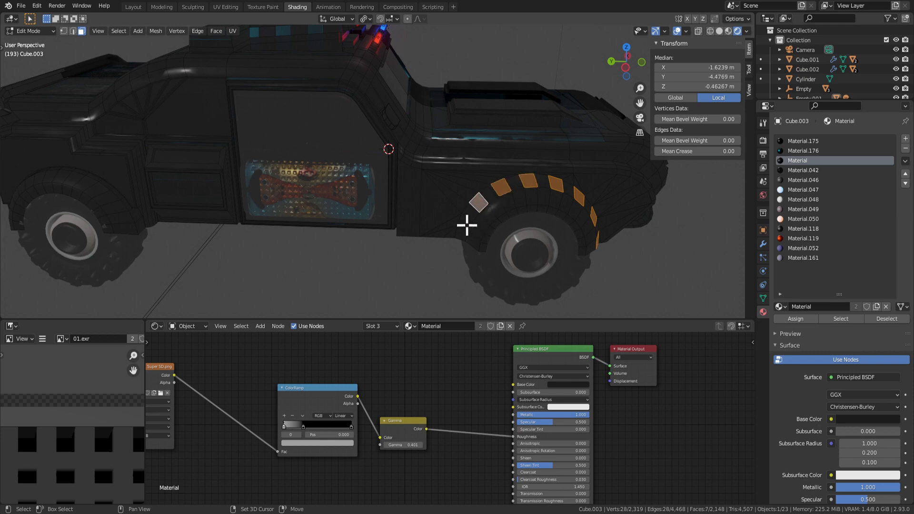
middle_drag(465, 248, 347, 208)
Extrude the wheel-arch faces along their normals and resize them.
key(alt+e)
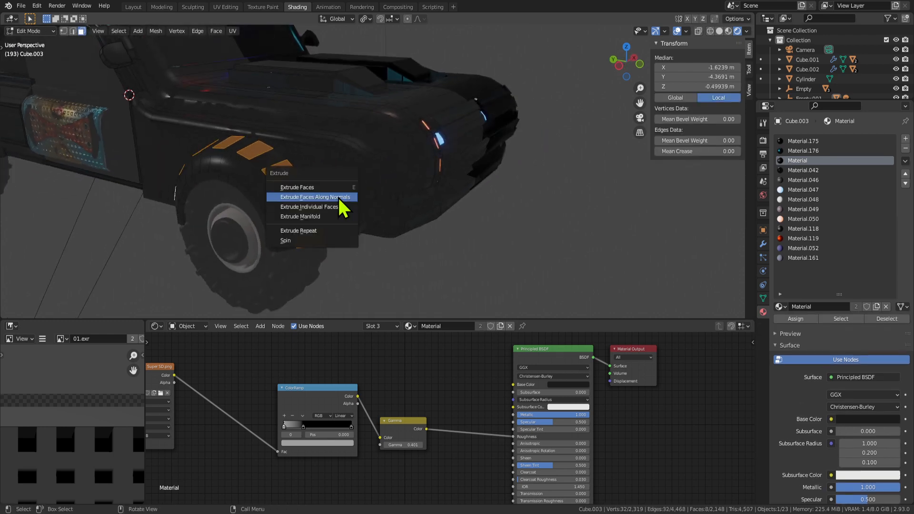
click(338, 196)
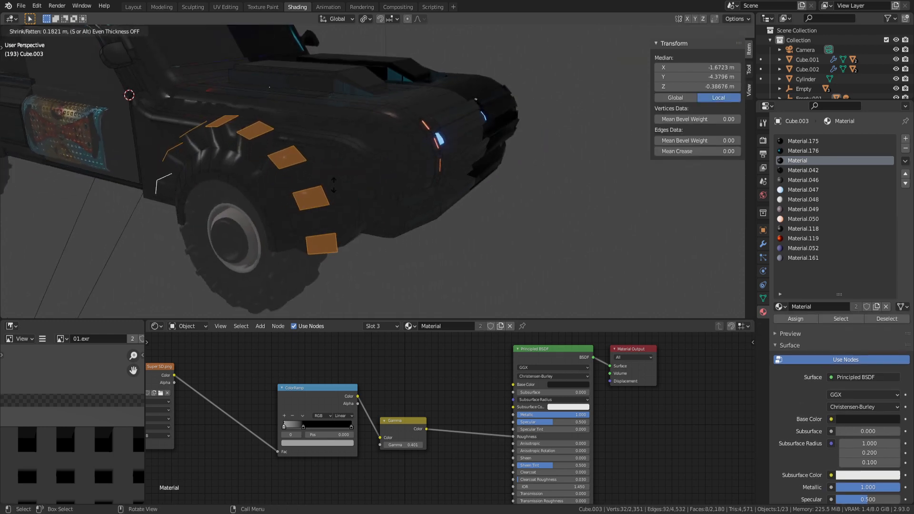
click(334, 185)
middle_drag(333, 184, 288, 190)
scroll(290, 190, down, 3)
key(s)
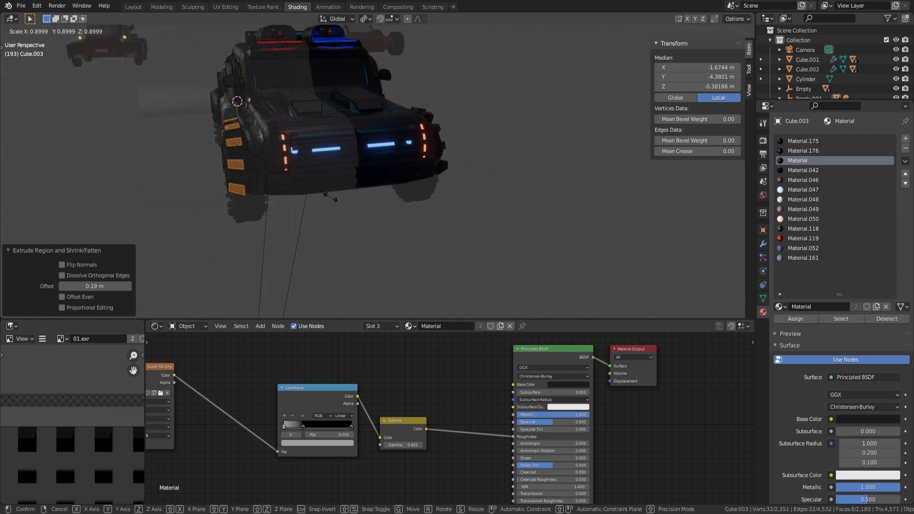
click(292, 179)
middle_drag(289, 179, 347, 206)
Grow the arch selection and assign the red Material.119, checking the spikes in Object Mode.
key(Tab)
scroll(392, 209, down, 3)
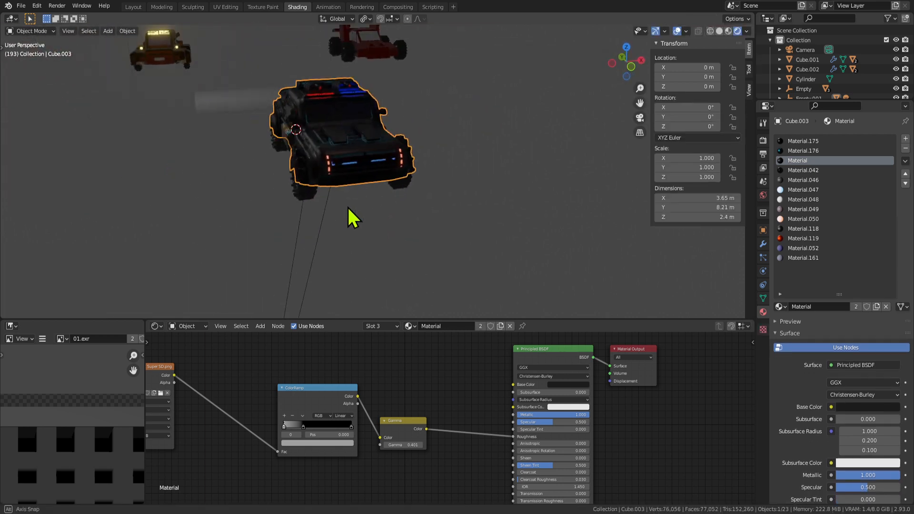
key(Tab)
key(ctrl+KP_Add)
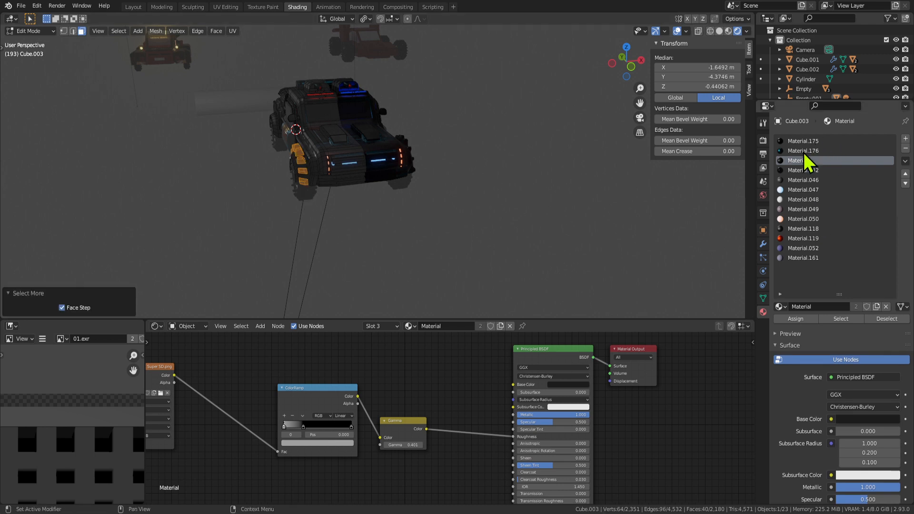
click(794, 236)
click(804, 316)
key(Tab)
scroll(459, 207, up, 2)
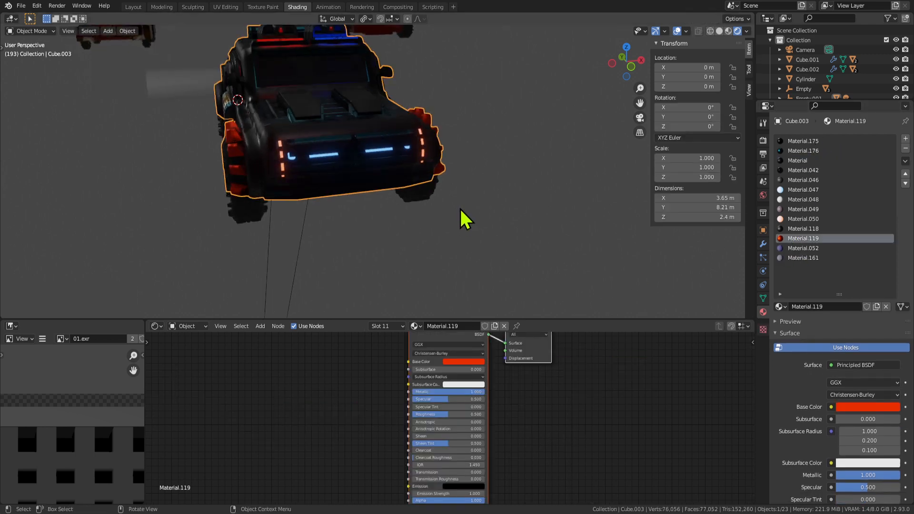
middle_drag(459, 208, 428, 196)
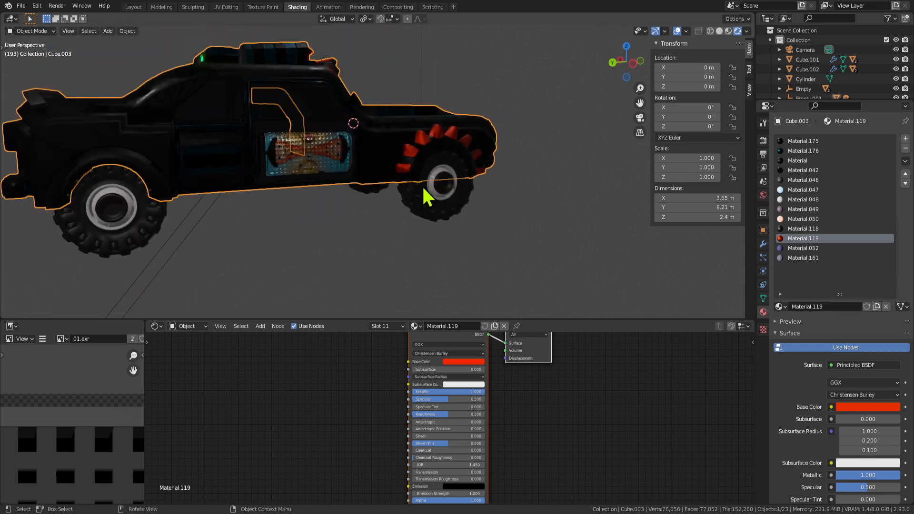
Shrink the face selection by one step and test a small bevel, then undo it.
key(Tab)
middle_drag(547, 210, 450, 205)
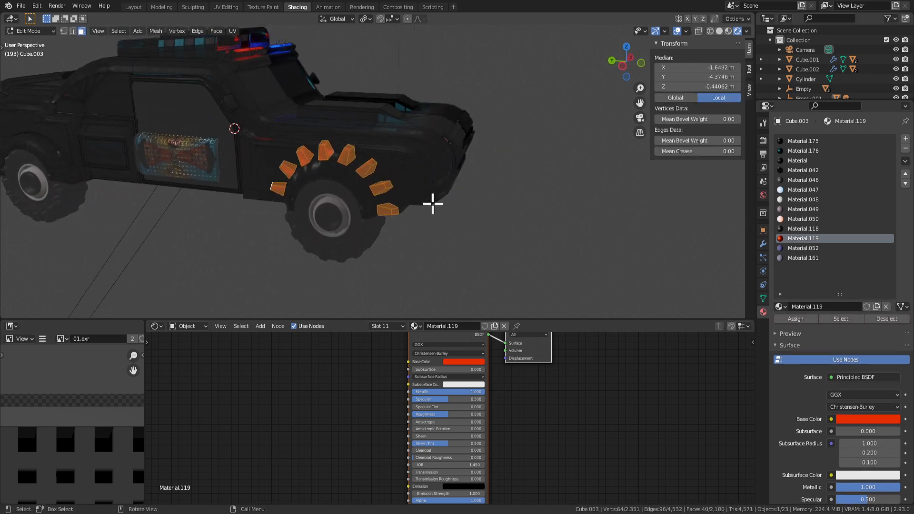
middle_drag(344, 196, 316, 189)
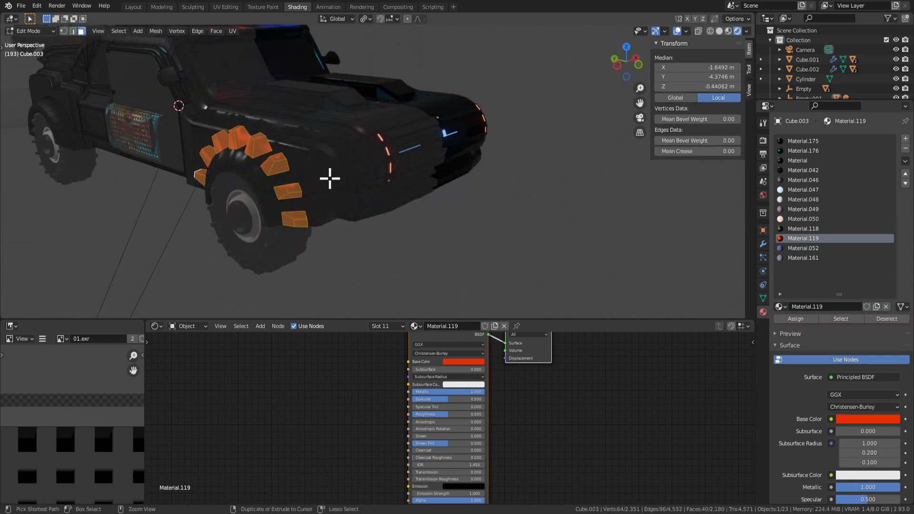
key(ctrl+KP_Subtract)
scroll(331, 177, up, 1)
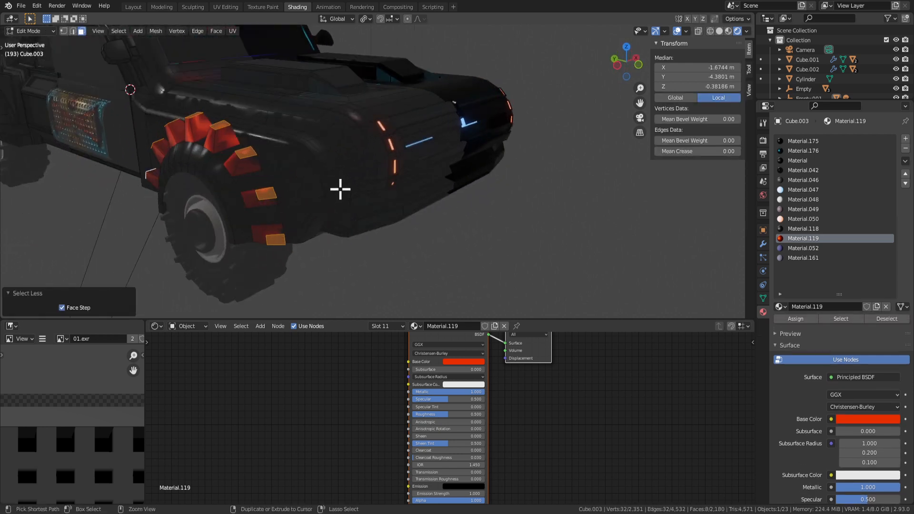
key(ctrl+b)
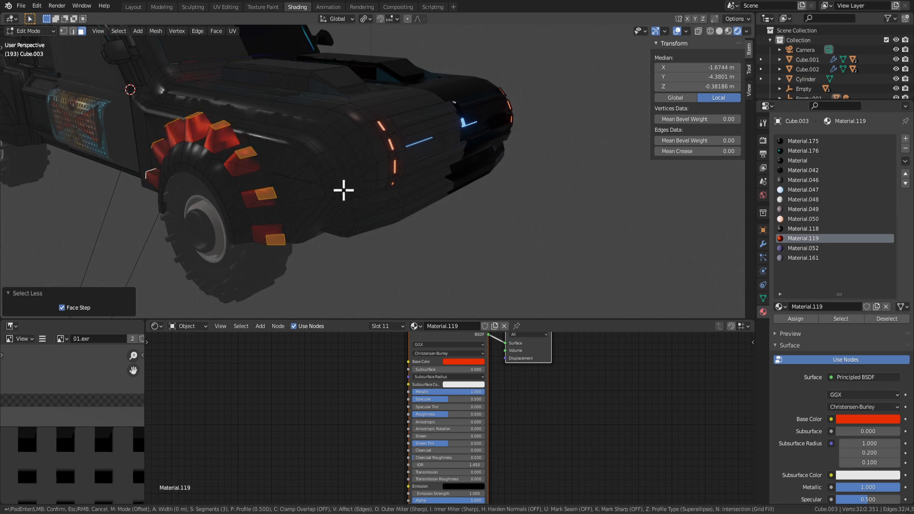
click(351, 194)
middle_drag(351, 193, 410, 167)
key(ctrl+z)
Scale the arch pieces along Y, then undo back to the dark body material.
key(s)
key(y)
click(318, 166)
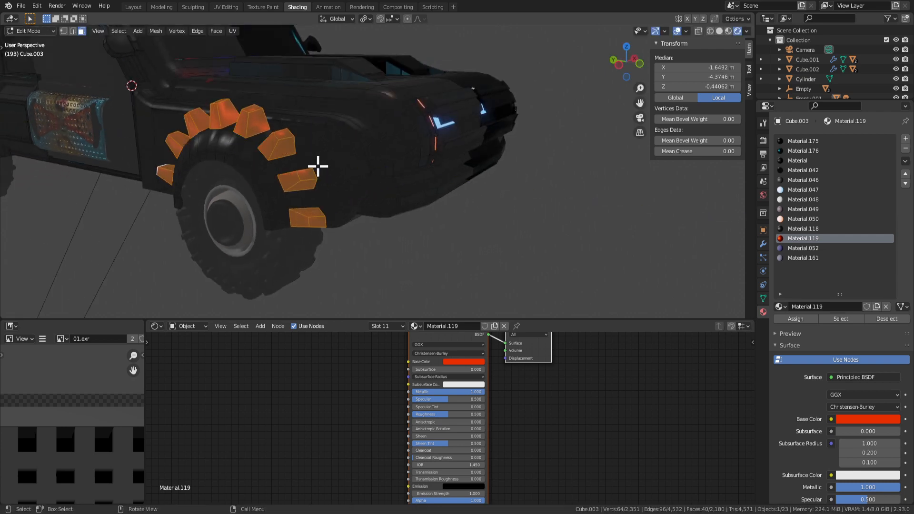
key(ctrl+z)
key(ctrl+z)
key(Tab)
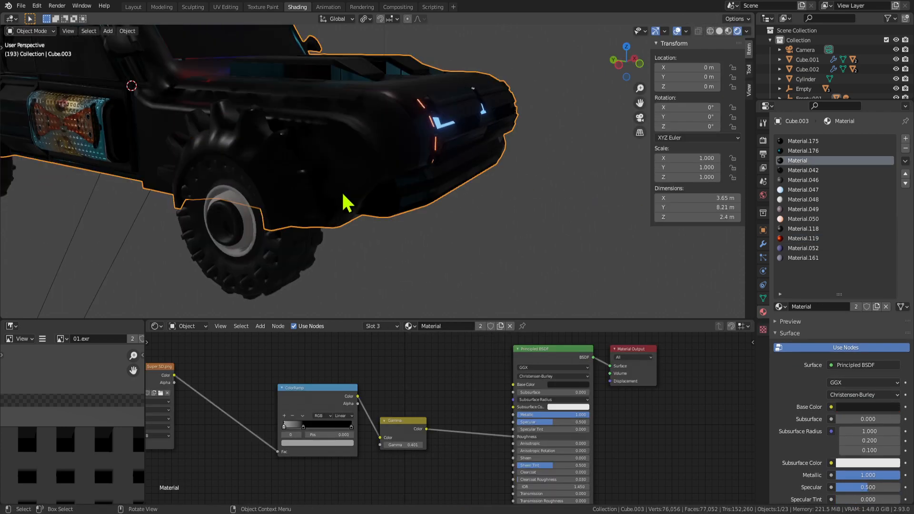
Undo the stray orange pieces, then extrude the arch panels and scale them to 0.739.
scroll(343, 194, down, 4)
middle_drag(343, 194, 397, 209)
key(Tab)
key(ctrl+z)
scroll(402, 198, up, 5)
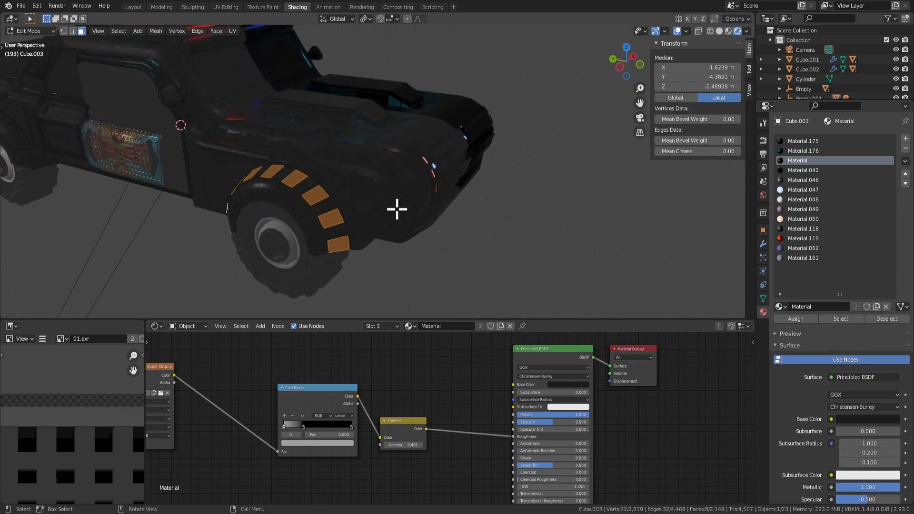
key(e)
key(s)
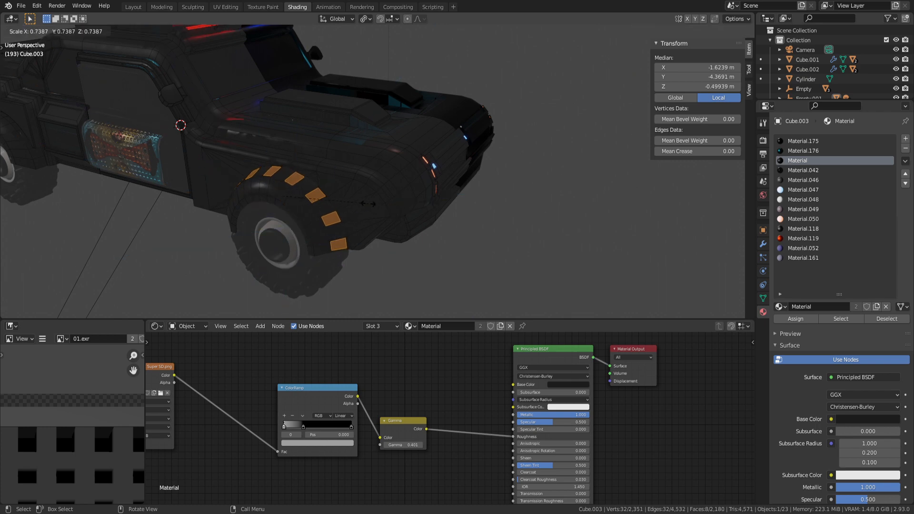
click(367, 204)
Extrude the shrunken panels outward again to raise them.
key(e)
click(365, 207)
key(Tab)
middle_drag(376, 212, 341, 217)
key(Tab)
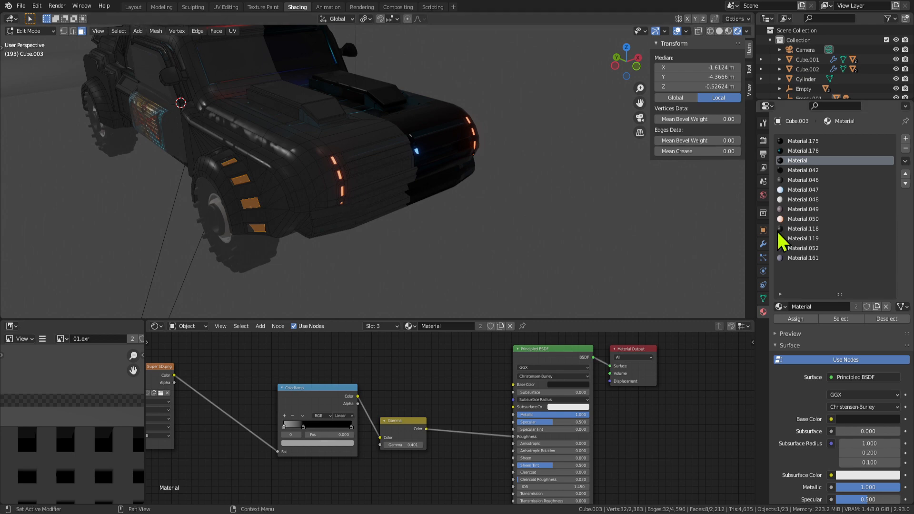
Try the glowing orange Material.050 on the panels, inspect it, then revert it.
click(803, 219)
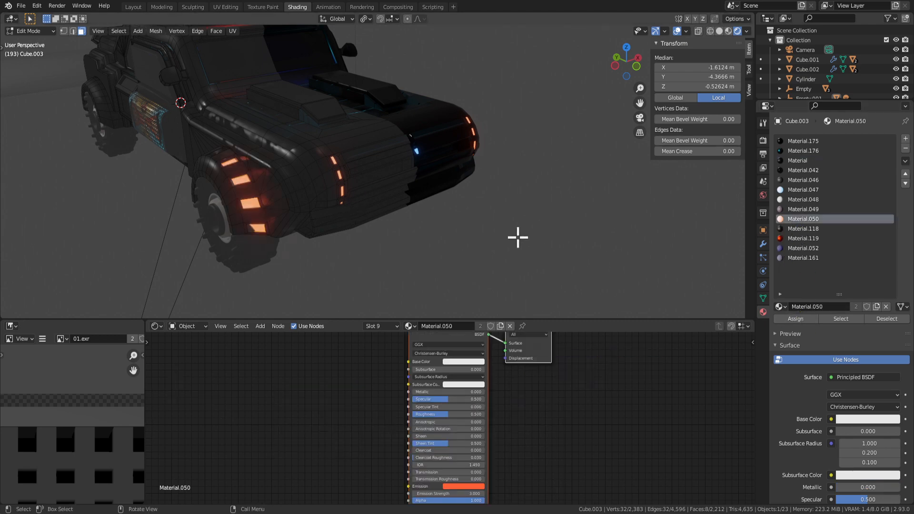
key(Tab)
scroll(473, 213, down, 3)
middle_drag(473, 214, 293, 167)
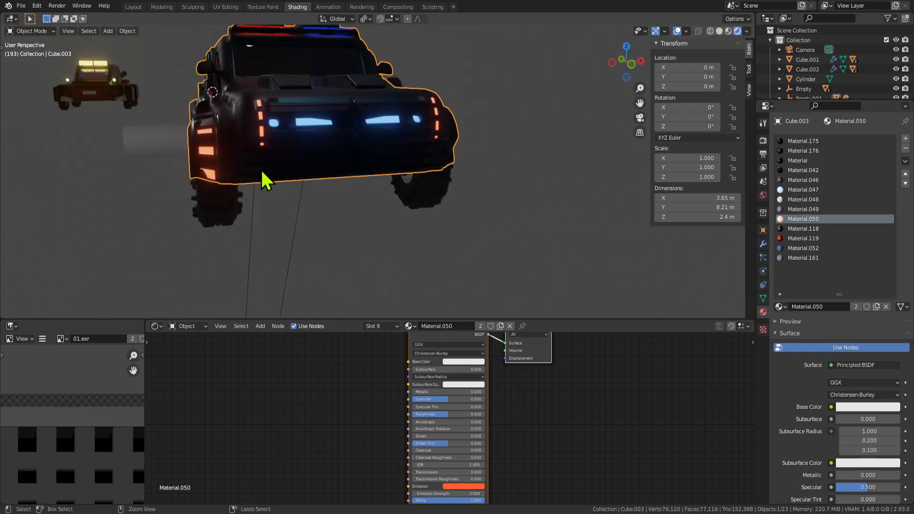
key(Tab)
middle_drag(231, 188, 303, 193)
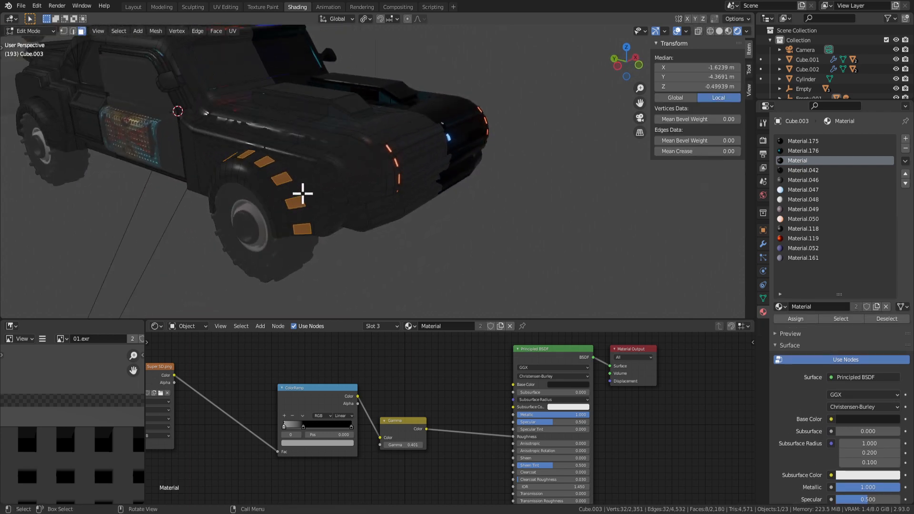
Assign Material.046 to the selected wheel-arch panels and check the result.
click(803, 181)
click(793, 318)
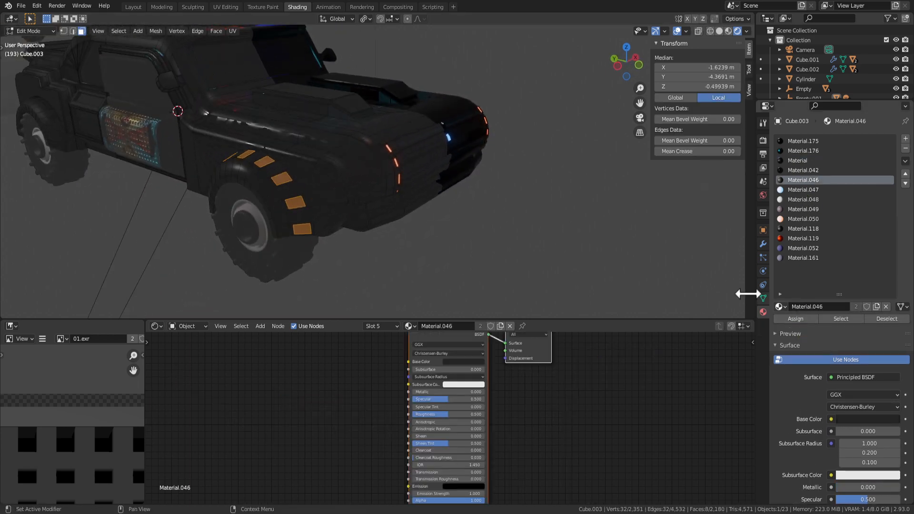
key(Tab)
middle_drag(468, 197, 316, 210)
key(Tab)
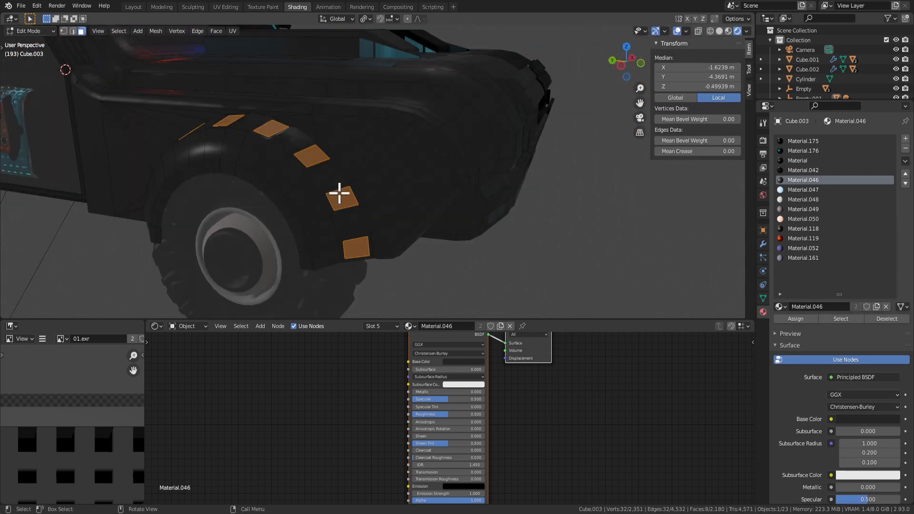
Extrude the panels outward along their normals, then cancel the bevel attempt.
key(e)
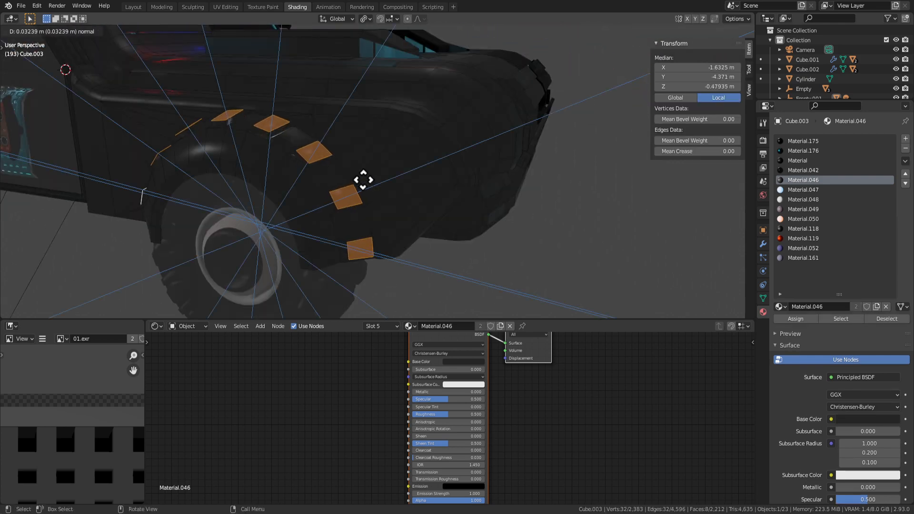
click(364, 179)
key(ctrl+b)
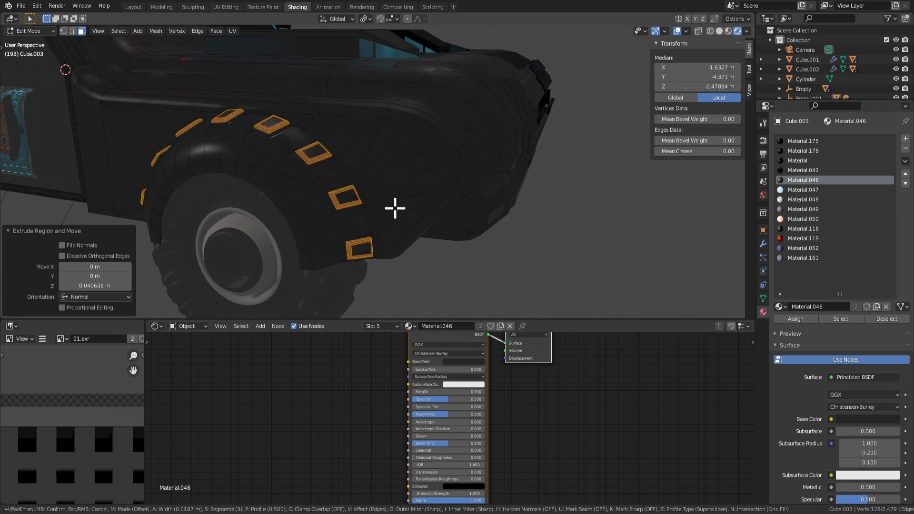
key(Escape)
key(Tab)
middle_drag(394, 207, 332, 125)
Undo back to the flat panels with the car body in face editing.
key(Tab)
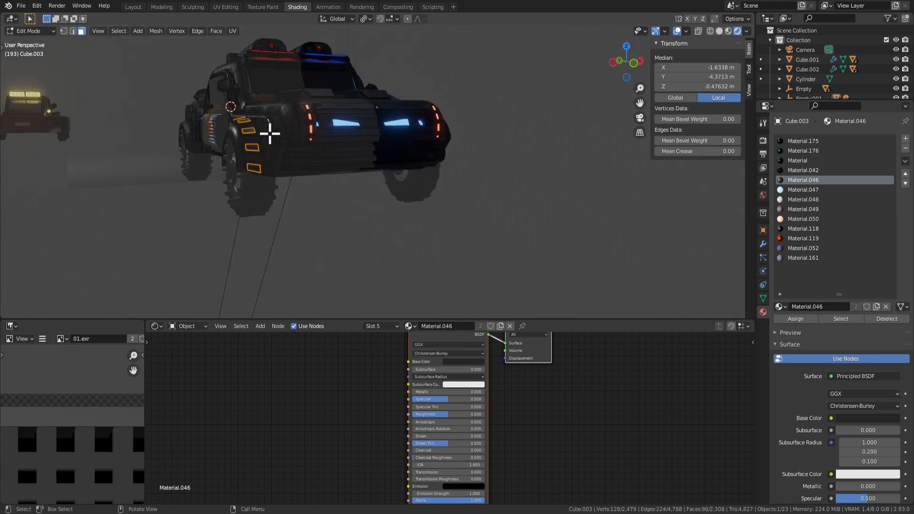
key(Tab)
click(333, 218)
middle_drag(333, 218, 318, 232)
key(Tab)
key(Tab)
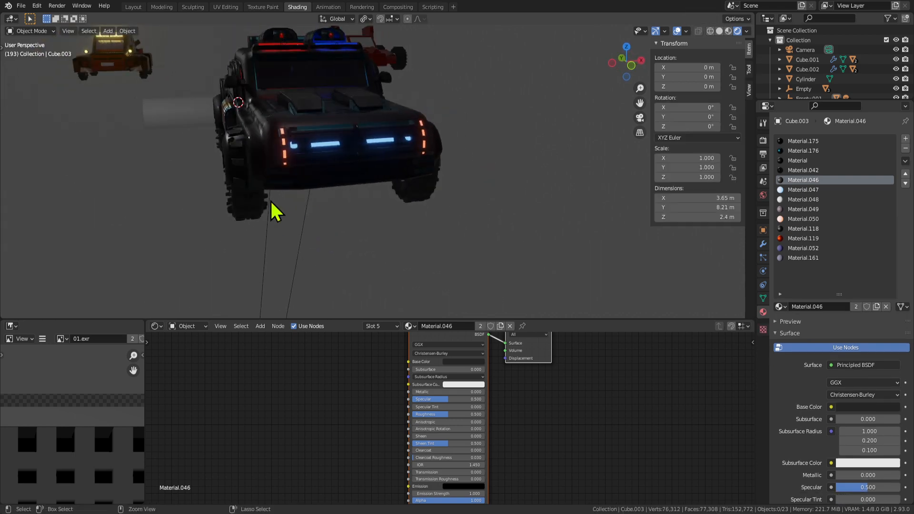
key(ctrl+z)
key(ctrl+z)
key(ctrl+z)
key(ctrl+z)
key(ctrl+z)
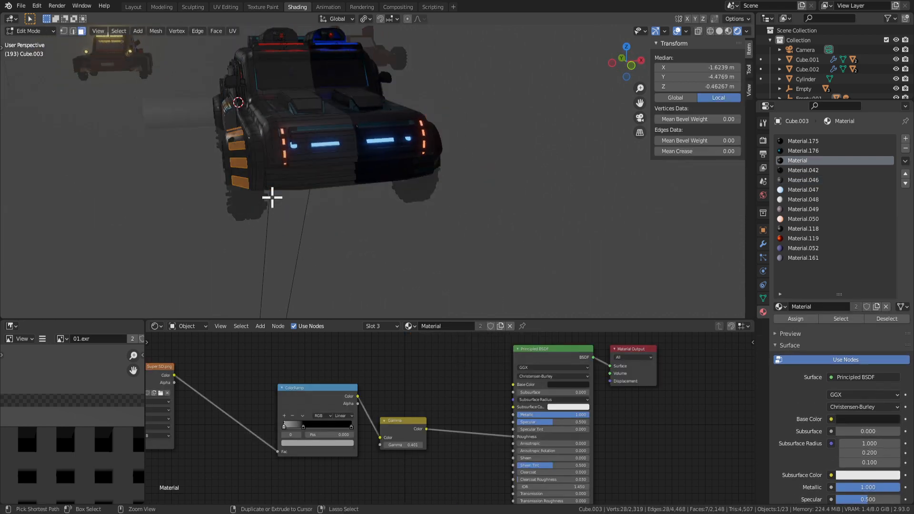
key(Tab)
middle_drag(271, 200, 336, 194)
Select one panel face on the rear wheel arch.
key(Tab)
click(382, 258)
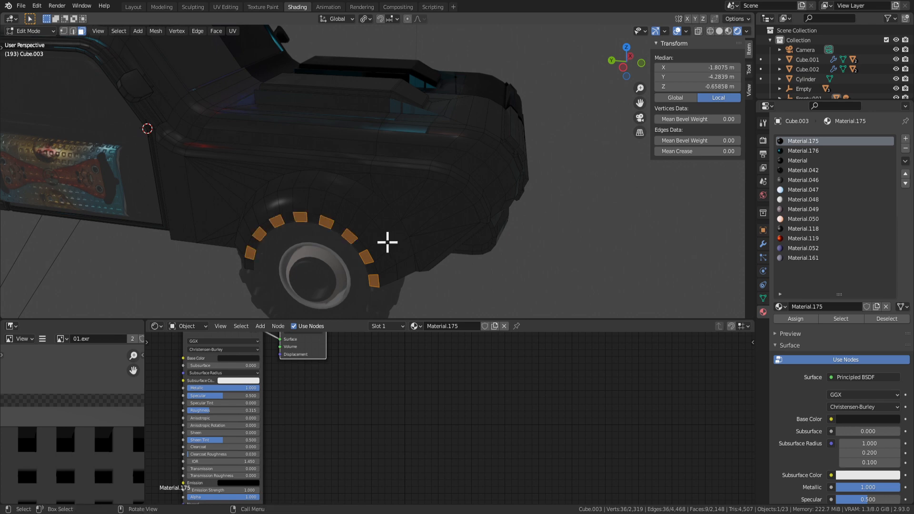
middle_drag(370, 268, 332, 246)
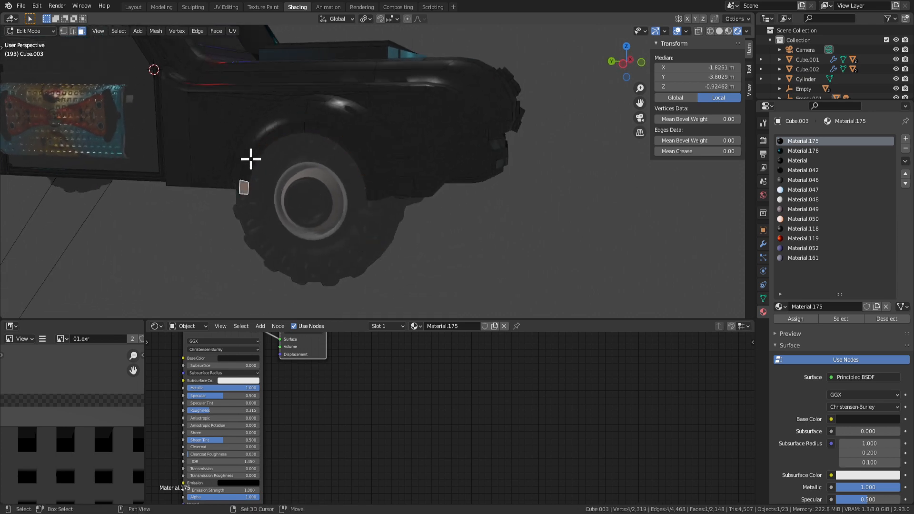
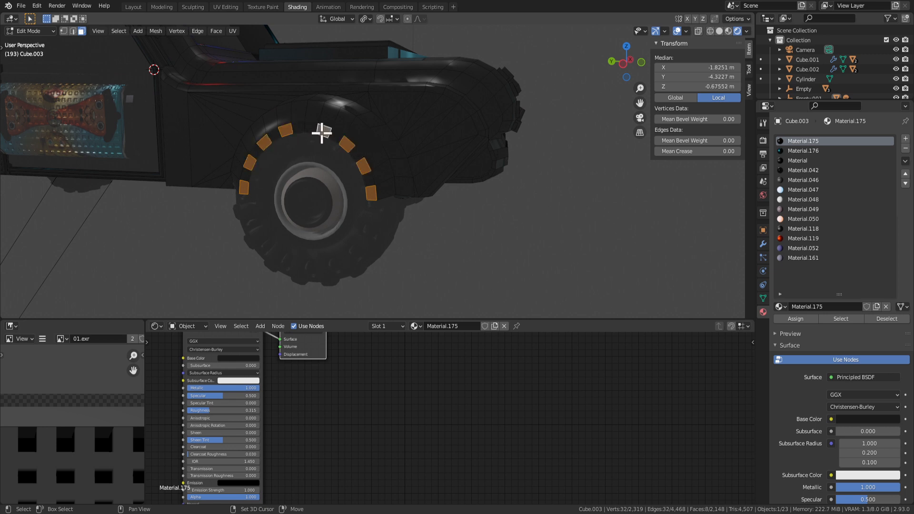
Extrude the orange lamp tiles along their normals and scale them to about half size.
middle_drag(322, 132, 416, 214)
key(e)
click(392, 222)
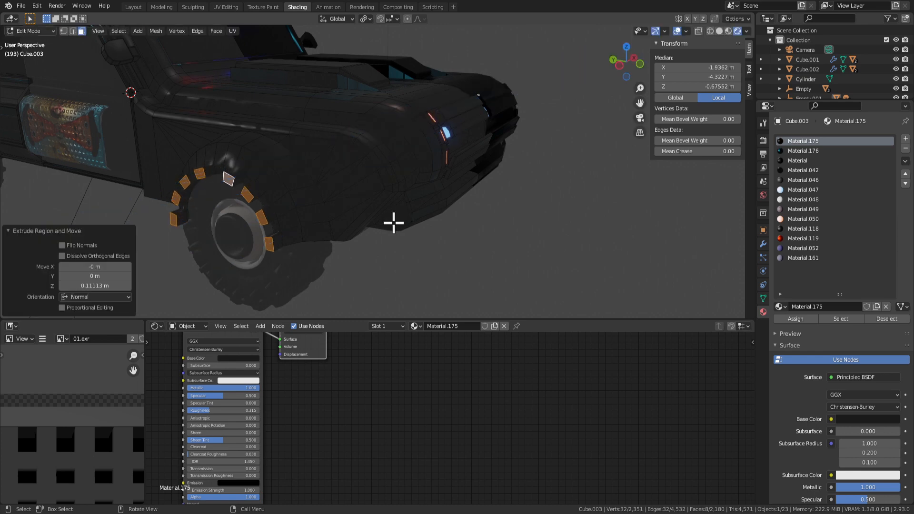
key(s)
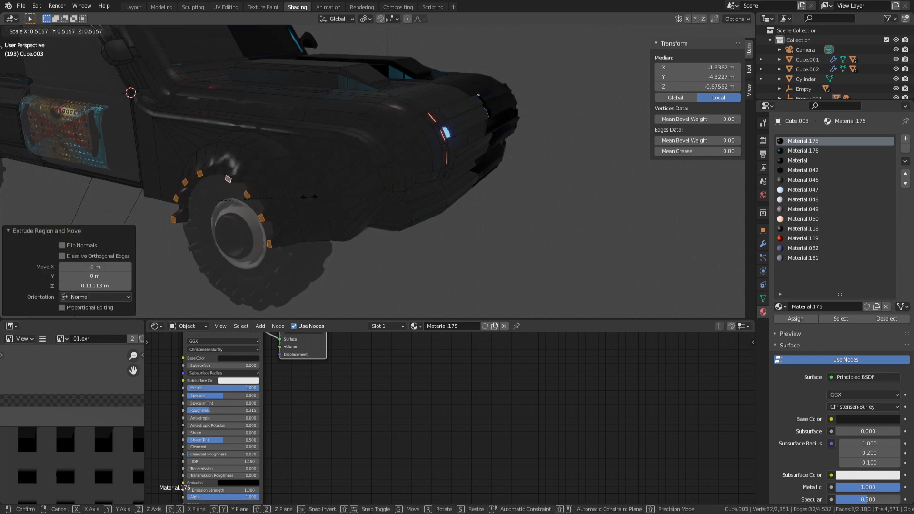
click(309, 196)
Orbit the car in Object Mode and frame the fender face, trying and cancelling an inset.
key(Tab)
scroll(306, 223, down, 4)
middle_drag(306, 223, 332, 184)
key(Tab)
key(Tab)
key(Tab)
key(KP_Decimal)
key(Tab)
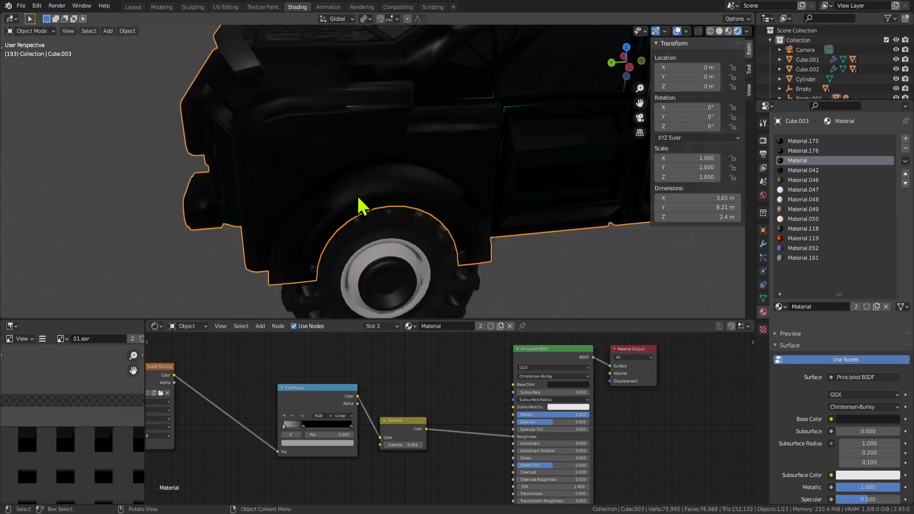
key(Tab)
key(i)
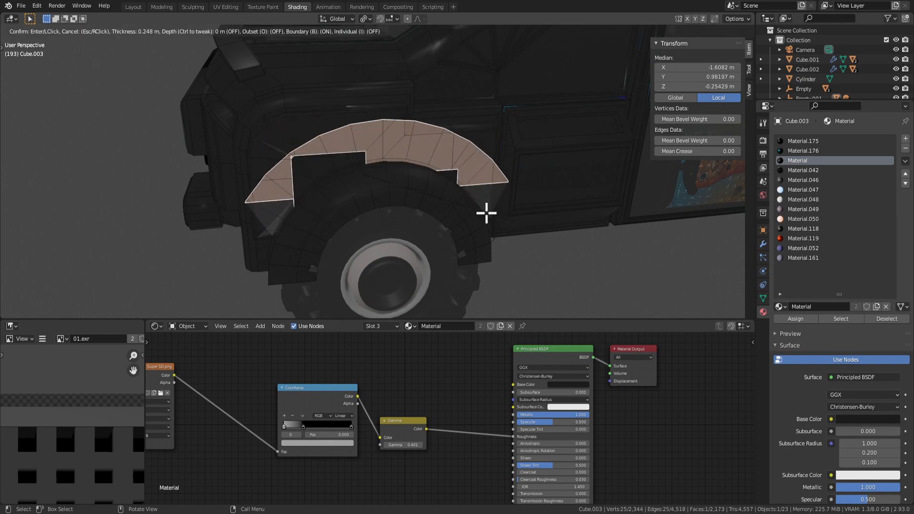
key(Escape)
Inspect the fender from the truck's side, toggling modes, and bring up the Shift+A Add menu.
key(Tab)
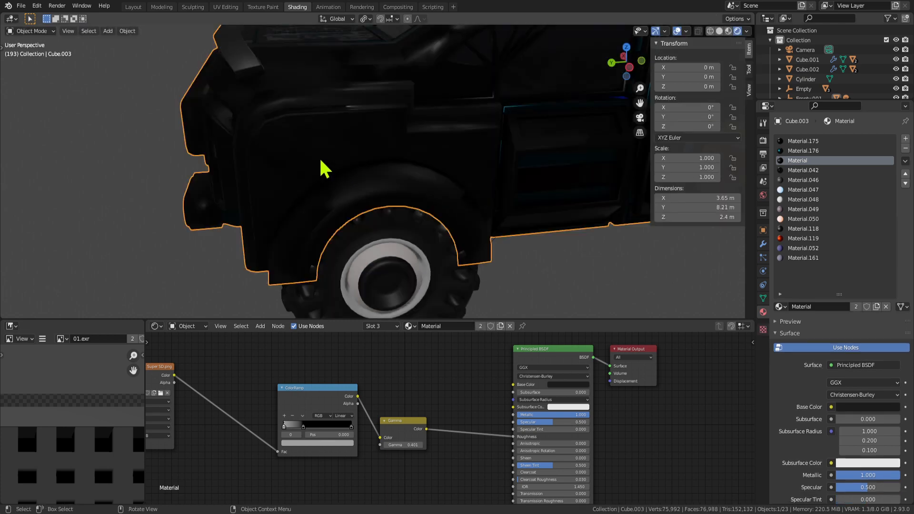
key(Tab)
middle_drag(310, 153, 327, 138)
key(Tab)
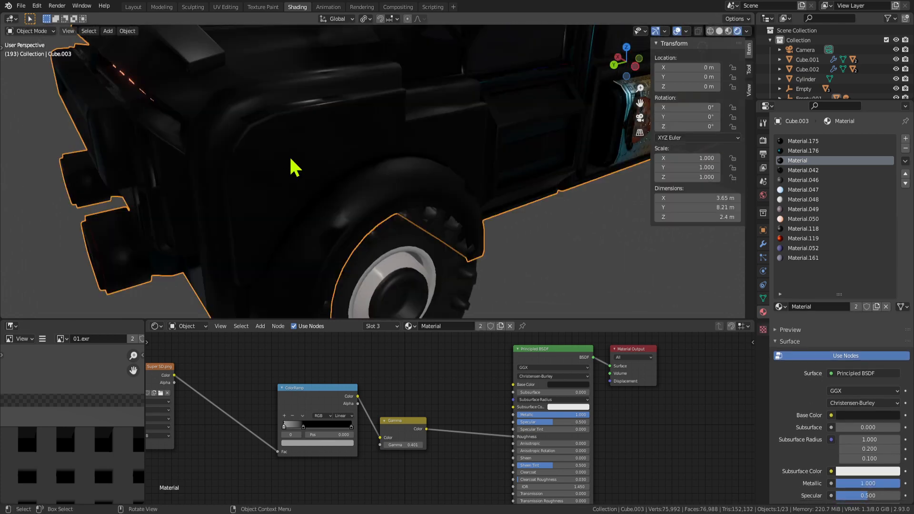
key(Tab)
key(Tab)
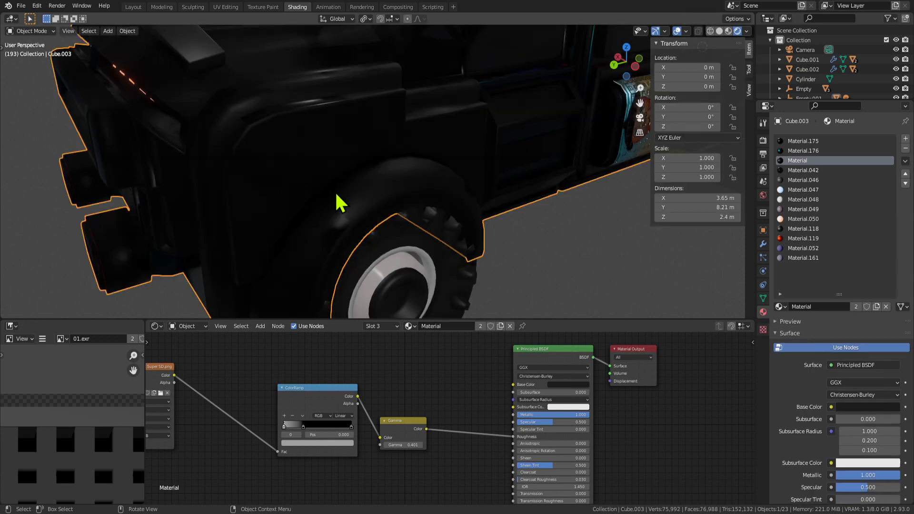
scroll(339, 203, down, 8)
key(Tab)
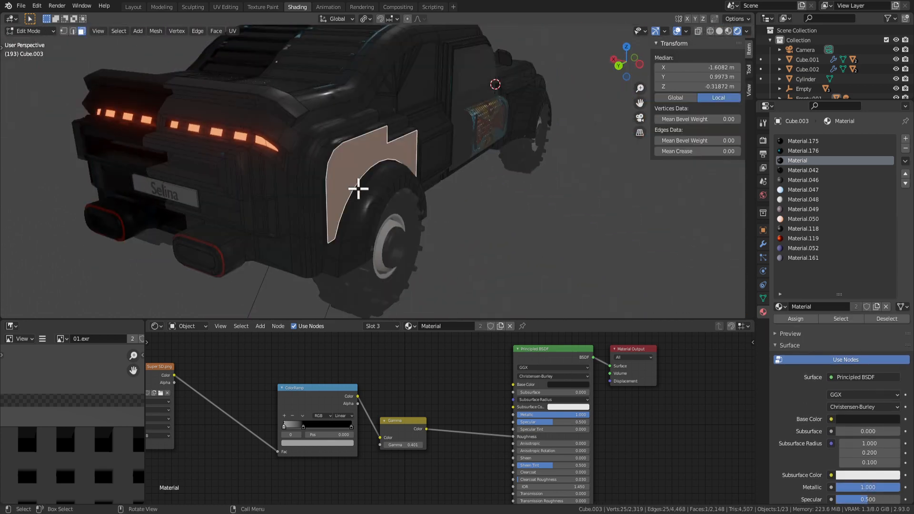
middle_drag(436, 232, 369, 252)
scroll(376, 258, down, 5)
key(Tab)
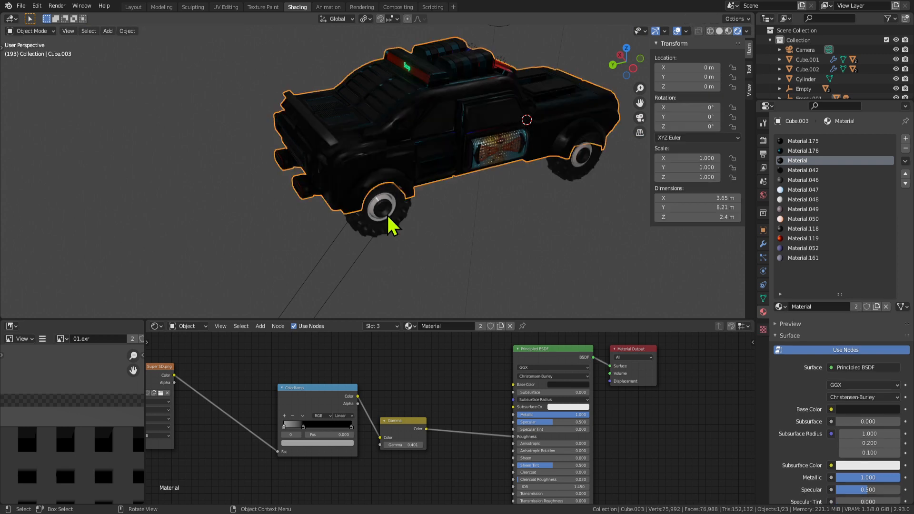
scroll(355, 180, up, 3)
scroll(411, 208, down, 3)
key(shift+a)
mouse_move(419, 227)
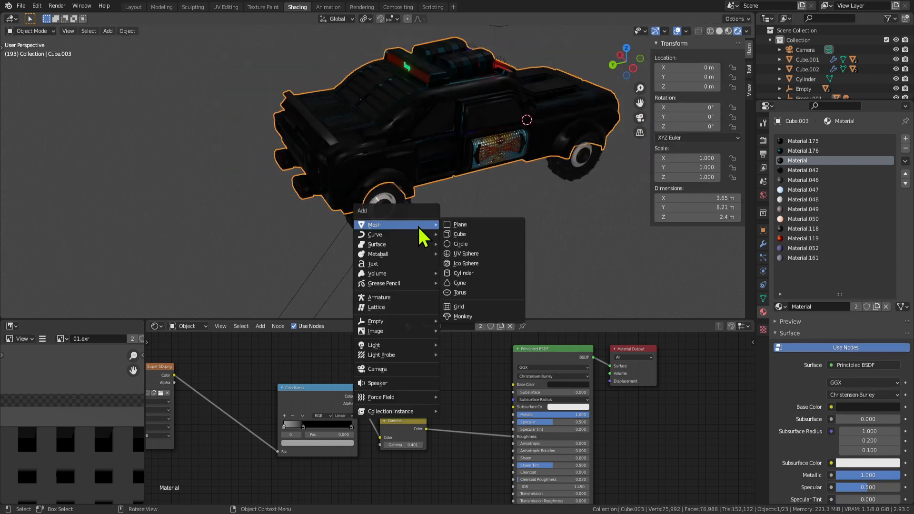
Add a test cube, move and shrink it, then delete it.
click(471, 236)
key(g)
key(y)
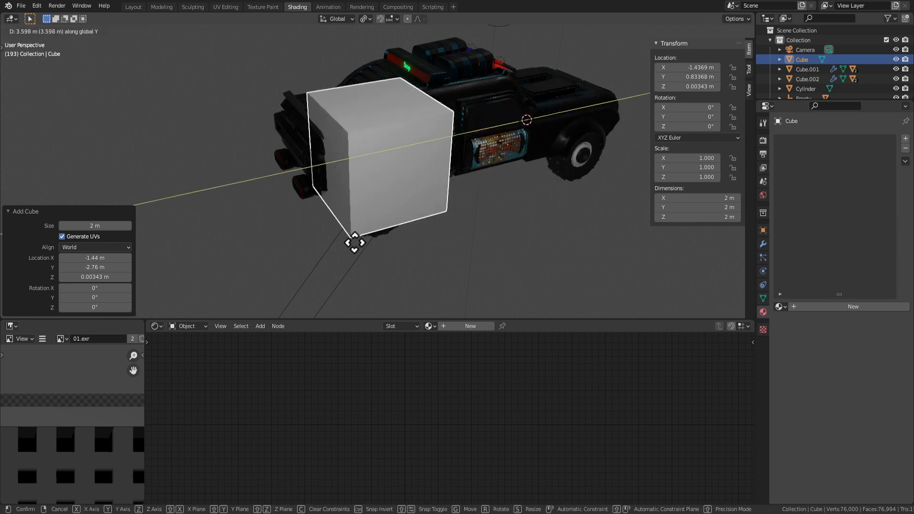
click(353, 241)
key(s)
click(439, 225)
key(Delete)
Add a cylinder and rotate it 90° about X and 90° about Z.
key(shift+a)
mouse_move(439, 225)
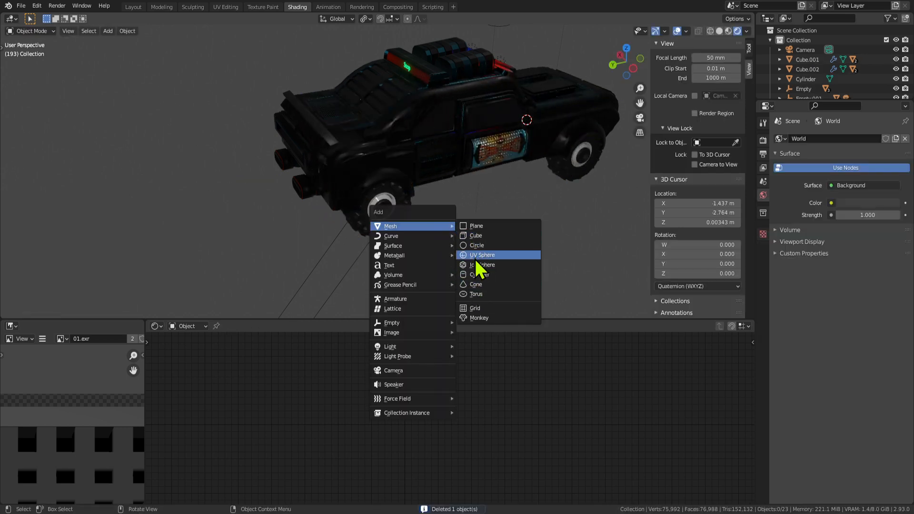
click(490, 280)
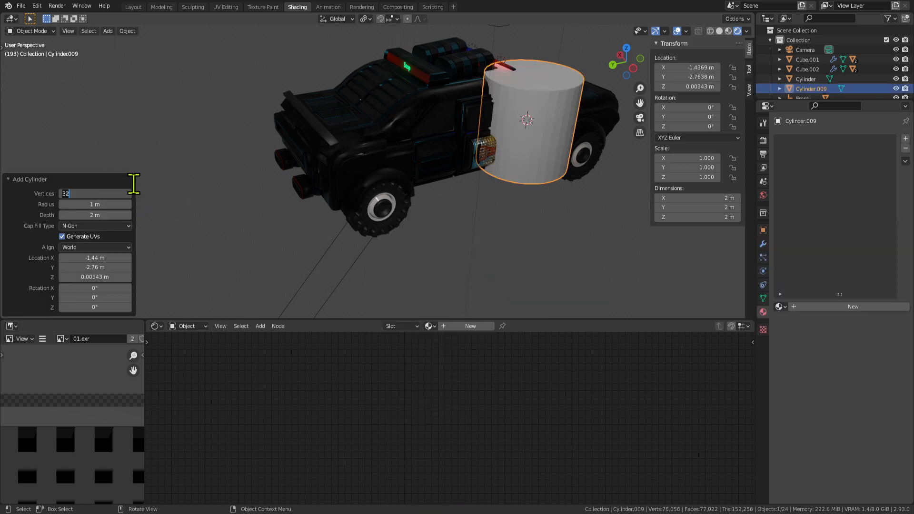
click(327, 214)
key(r)
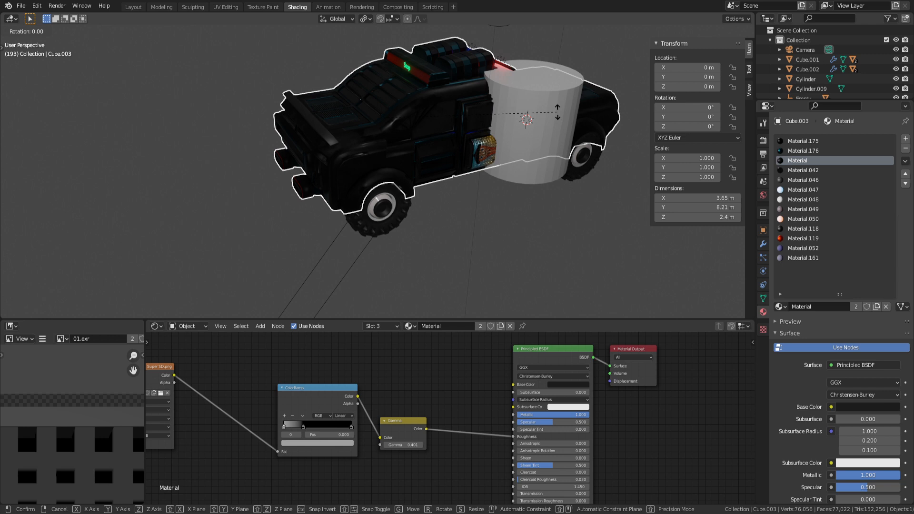
key(Escape)
click(549, 115)
text(rx90)
key(Return)
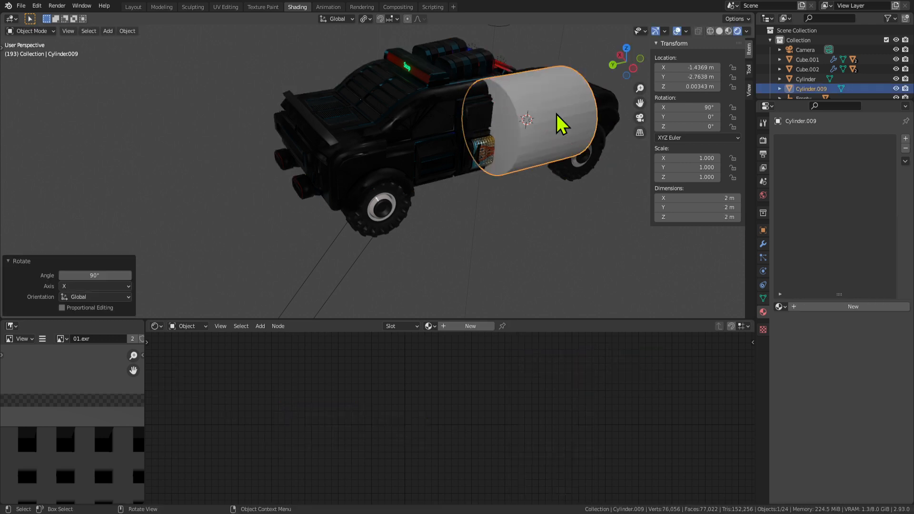
text(rz90)
key(Return)
Move the cylinder along Y and scale it to 0.25, framing it in view.
key(g)
key(y)
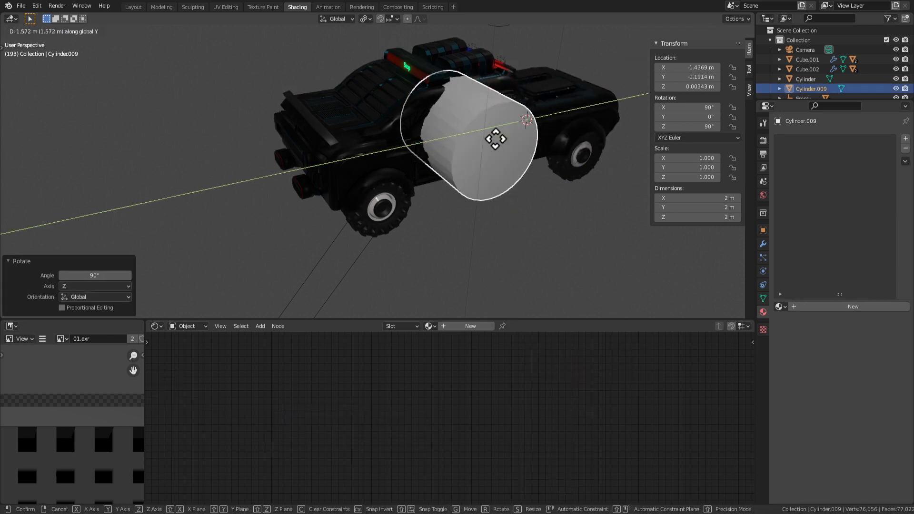
click(413, 196)
text(s.25)
key(Return)
key(KP_Decimal)
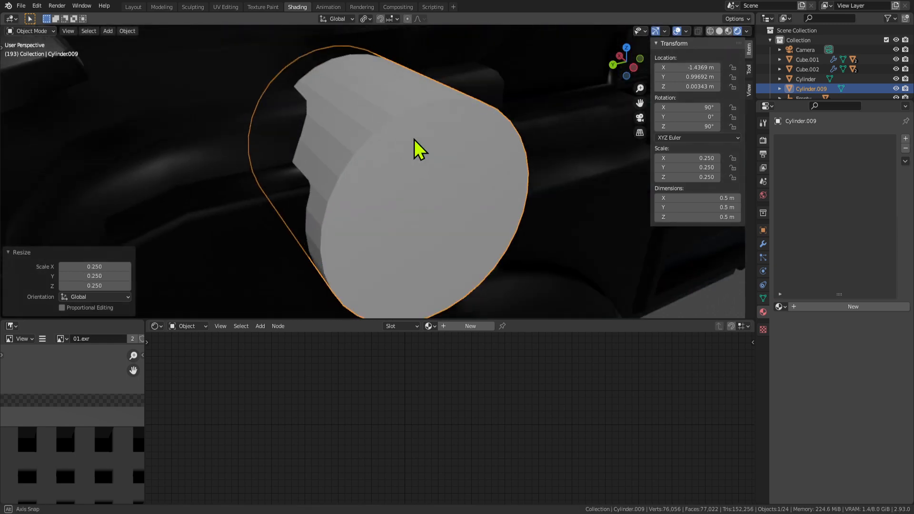
scroll(380, 176, down, 4)
Position the cylinder along Y, lower it on Z, and halve its size.
key(g)
key(y)
click(327, 219)
key(g)
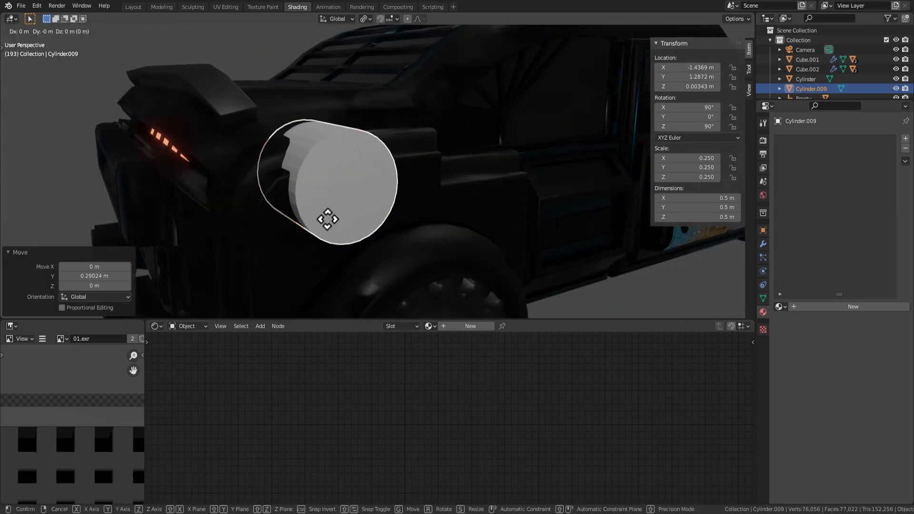
key(z)
click(327, 265)
key(s)
click(396, 253)
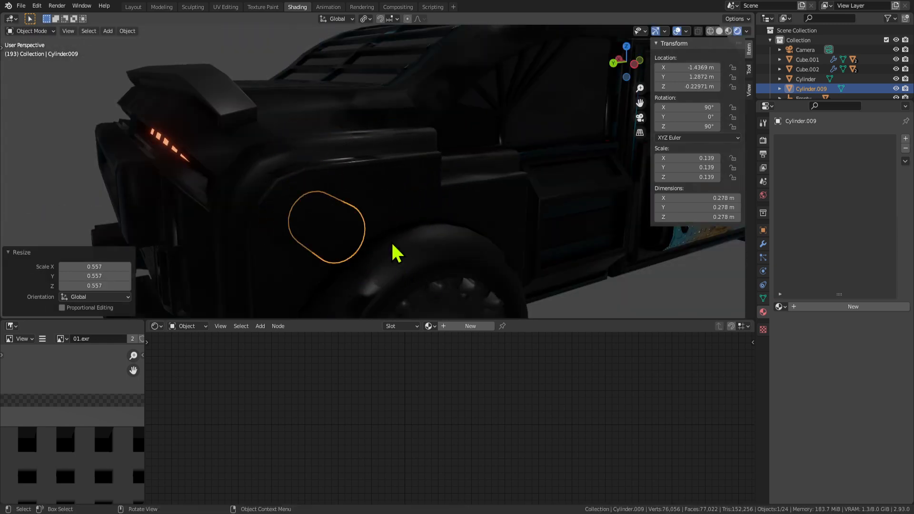
middle_drag(397, 253, 327, 257)
Nudge the cylinder along Y and X to sit against the fender.
key(g)
key(y)
click(302, 296)
key(g)
key(x)
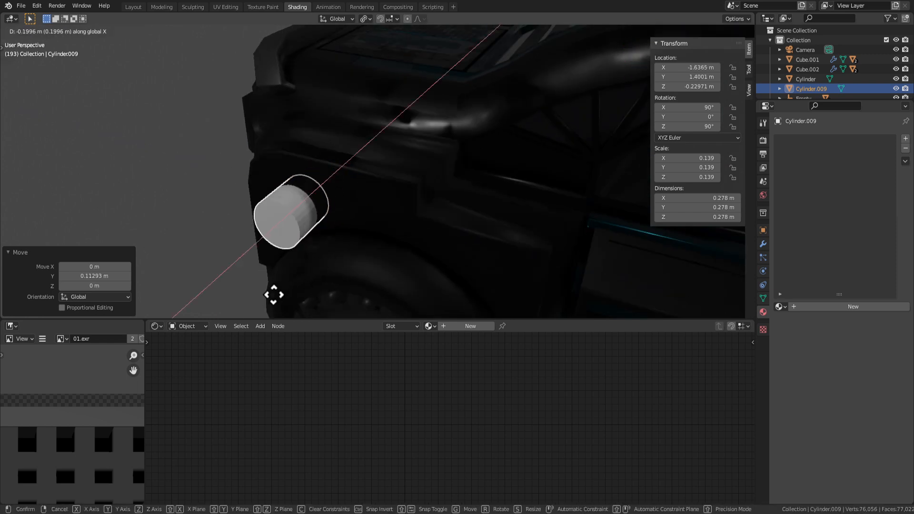
click(278, 288)
Adjust the cylinder's height above the rear wheel from a side view.
middle_drag(279, 274, 347, 235)
scroll(319, 223, down, 2)
key(g)
key(z)
click(327, 235)
key(g)
key(y)
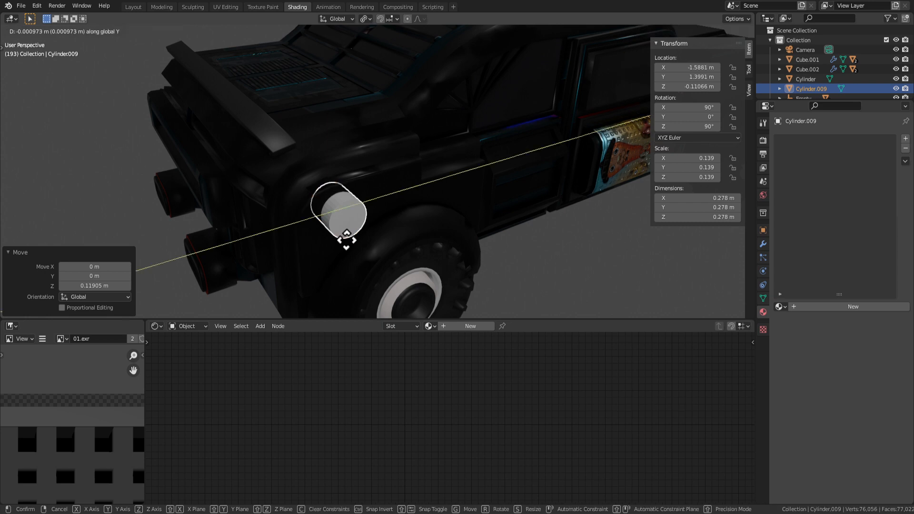
right_click(342, 244)
key(g)
key(x)
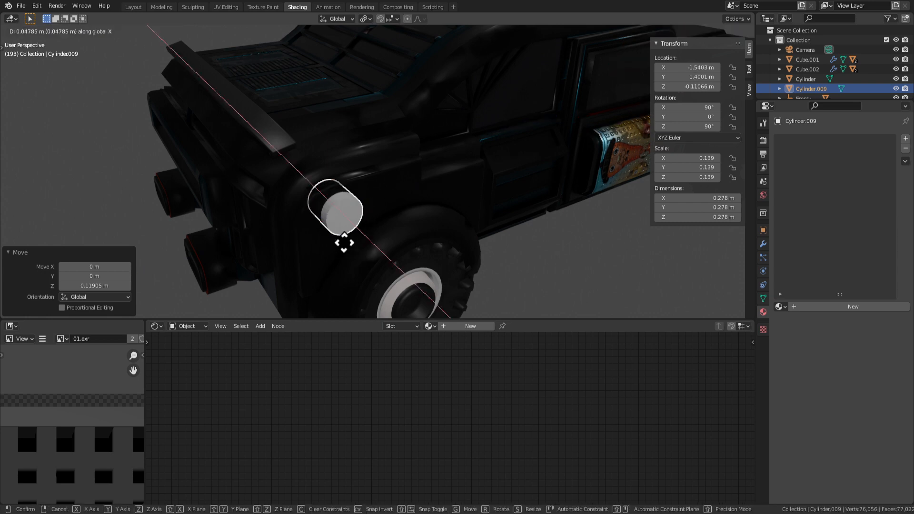
right_click(344, 245)
key(g)
key(z)
click(342, 246)
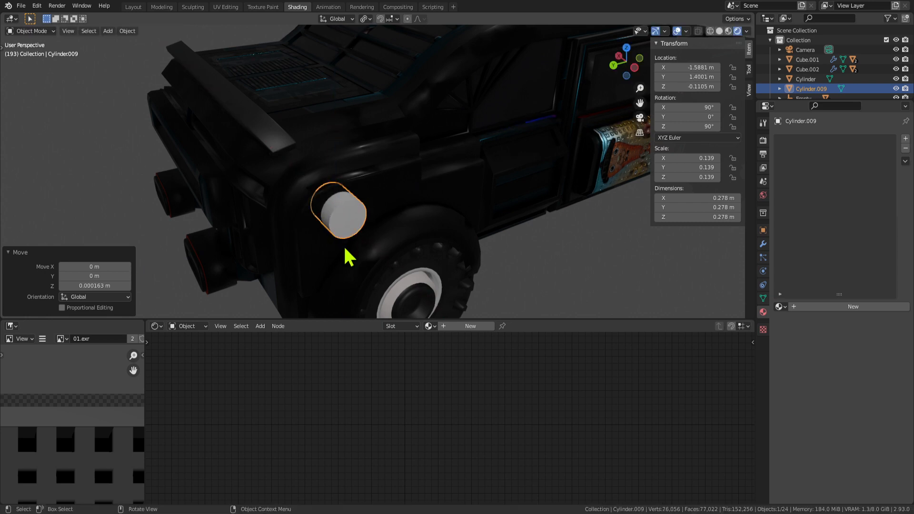
Resize the fender cylinder to about 0.312 m across and lower it slightly.
middle_drag(344, 244, 372, 194)
click(373, 198)
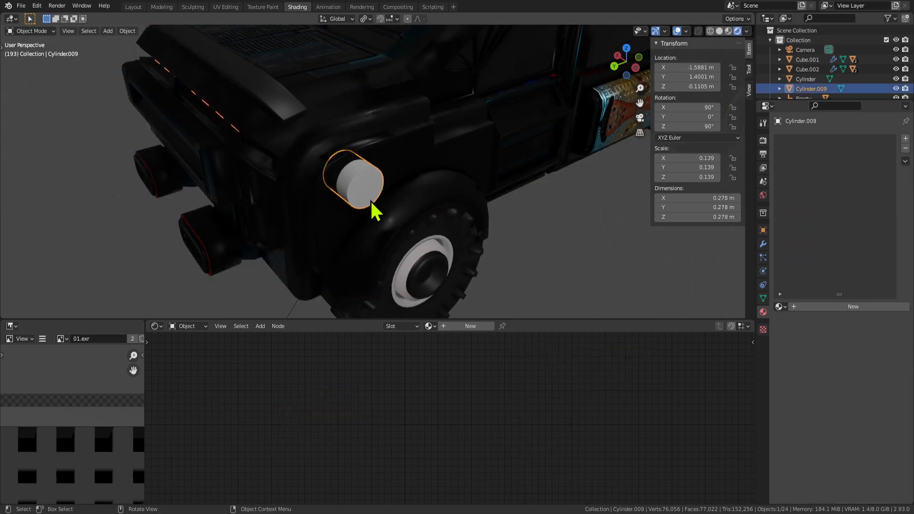
middle_drag(370, 199, 383, 199)
key(s)
click(459, 233)
scroll(460, 238, up, 2)
key(s)
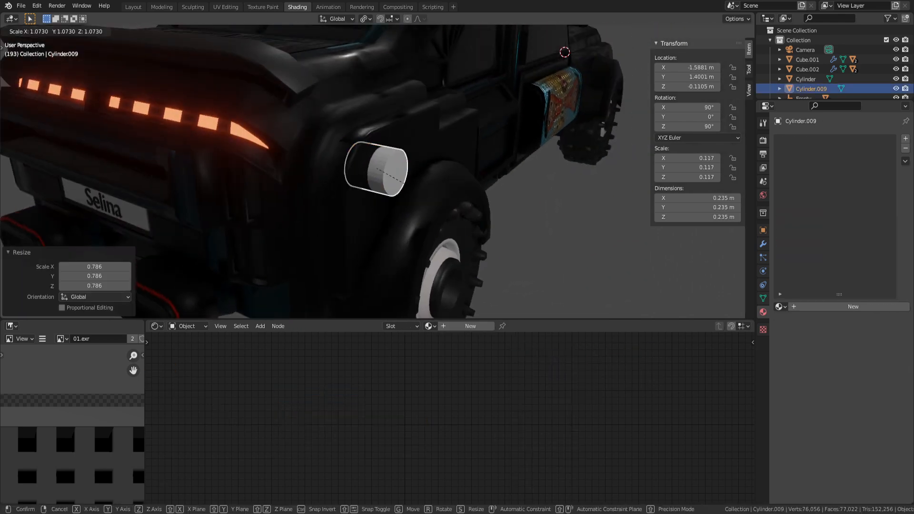
click(493, 245)
key(g)
key(z)
click(490, 248)
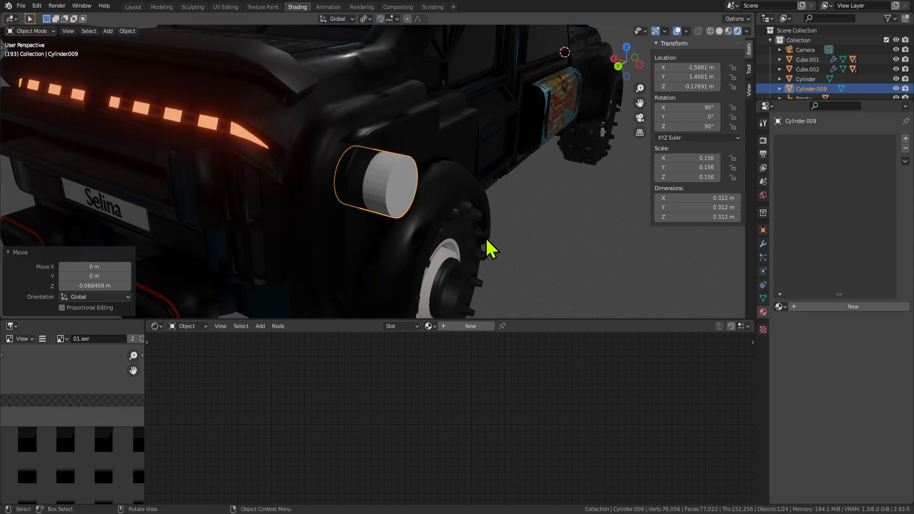
middle_drag(491, 247, 376, 177)
Add a Boolean Difference modifier to Cube.003 using Cylinder.009 as the cutter.
click(409, 179)
middle_drag(475, 194, 450, 195)
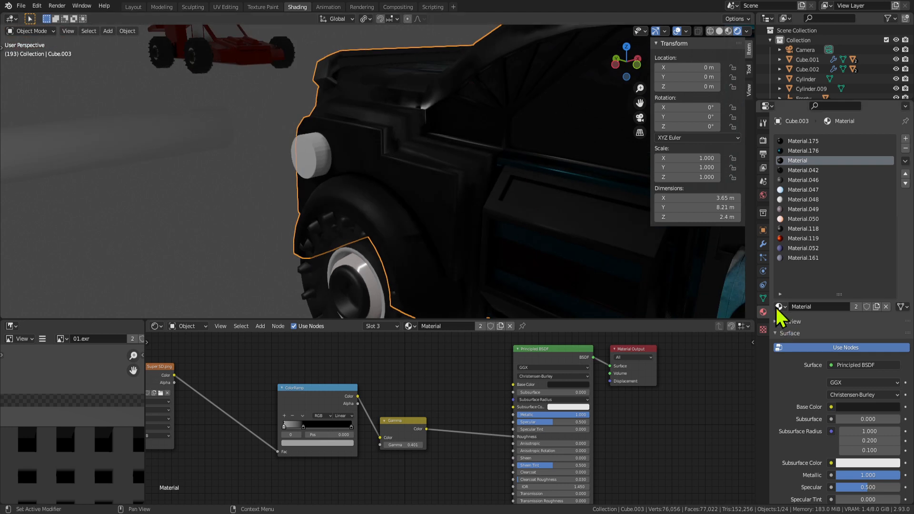
click(763, 245)
click(806, 137)
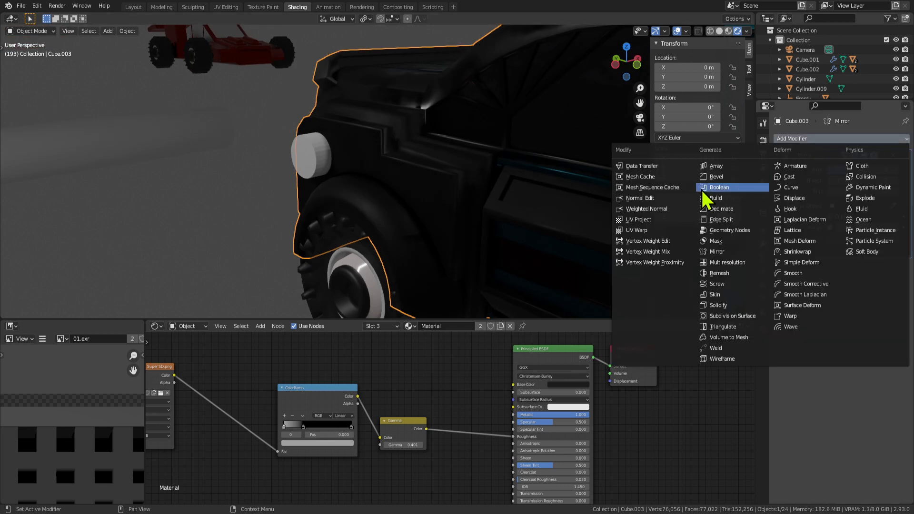
click(720, 189)
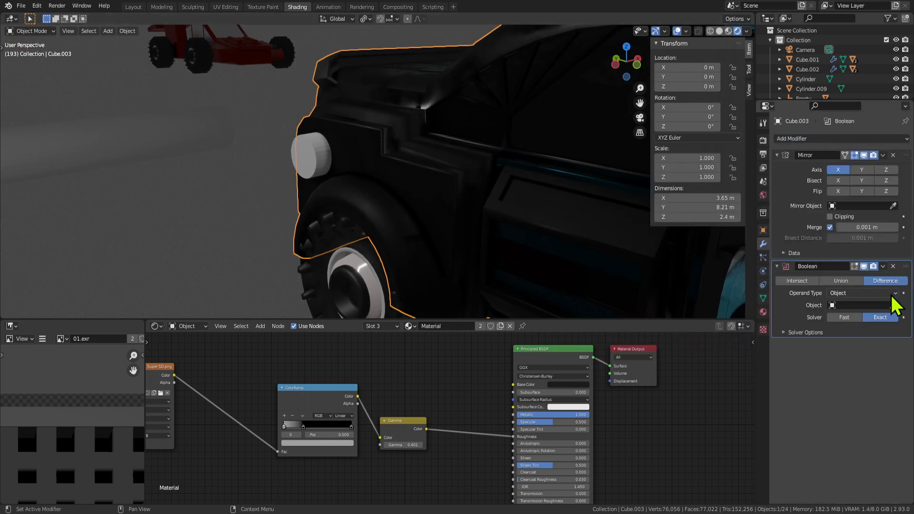
middle_drag(255, 167, 324, 172)
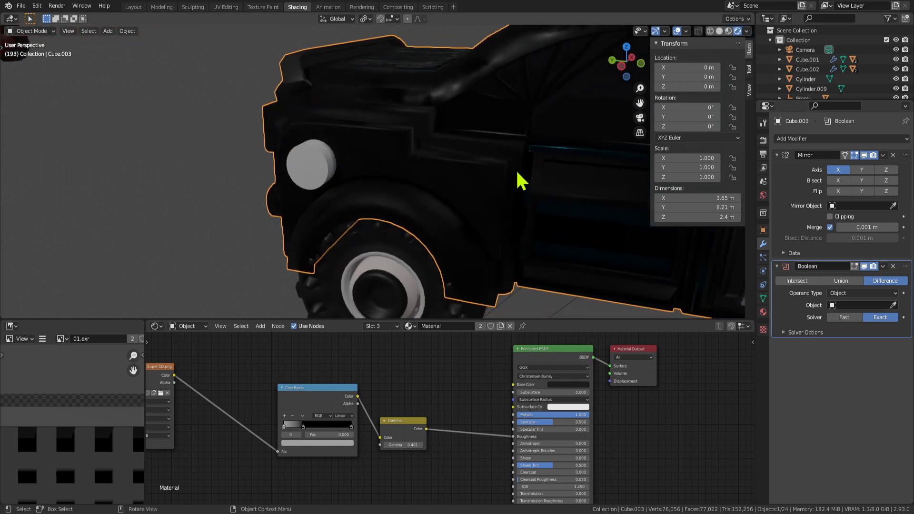
click(334, 155)
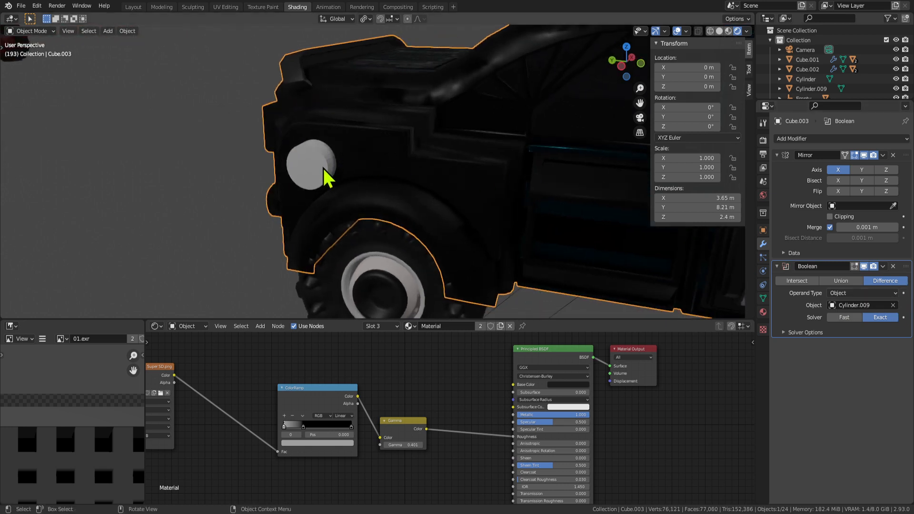
middle_drag(327, 179, 337, 200)
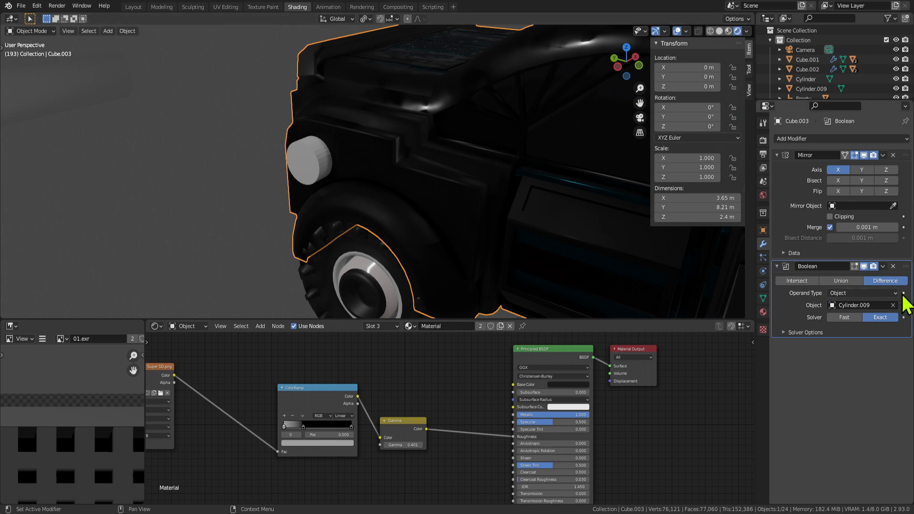
Hide the cylinder to inspect the round cut, then unhide it.
click(296, 160)
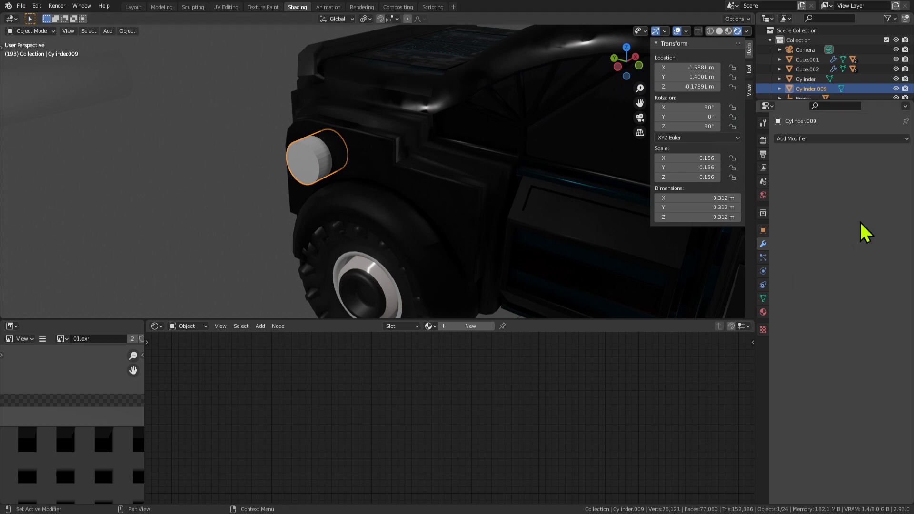
key(h)
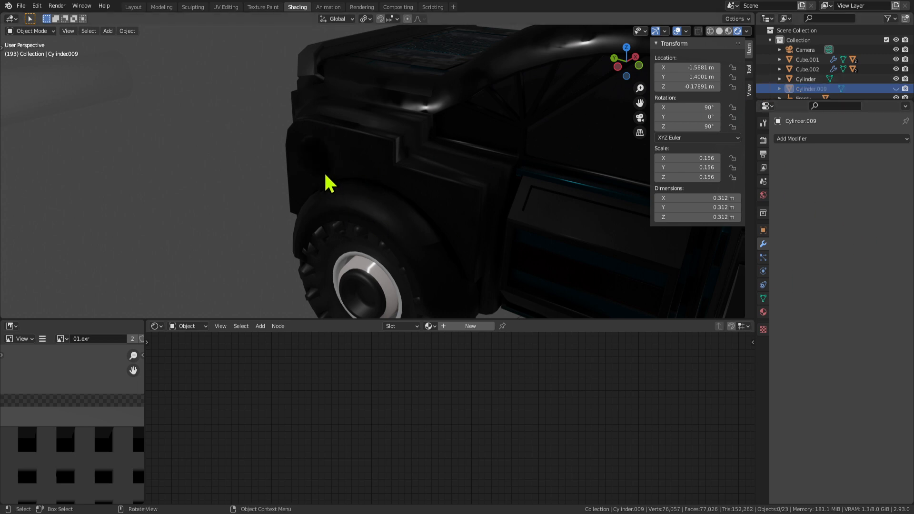
middle_drag(323, 172, 380, 147)
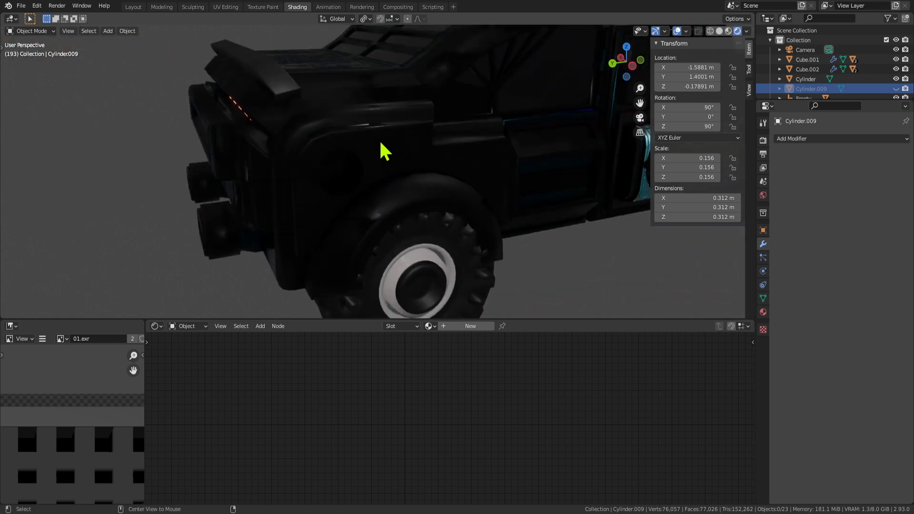
key(alt+h)
Apply the Boolean to the truck body and delete the cutter cylinder.
click(410, 172)
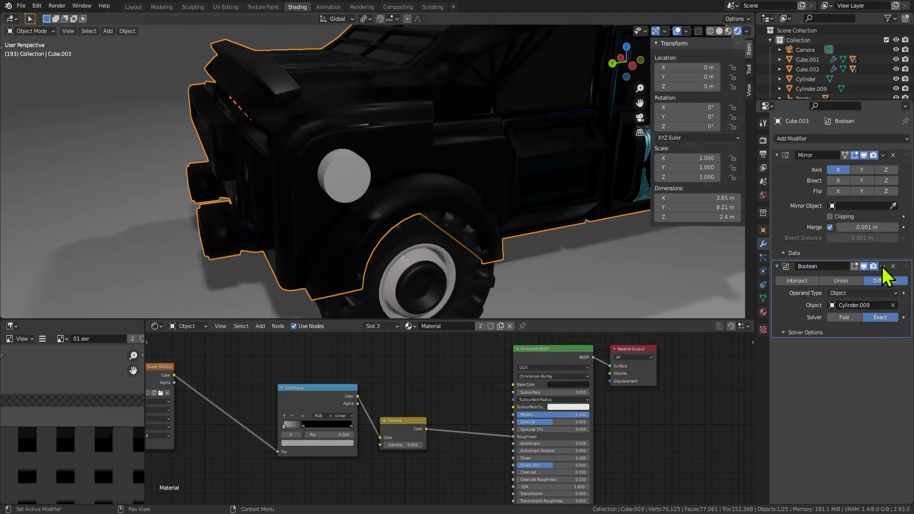
key(ctrl+a)
key(Tab)
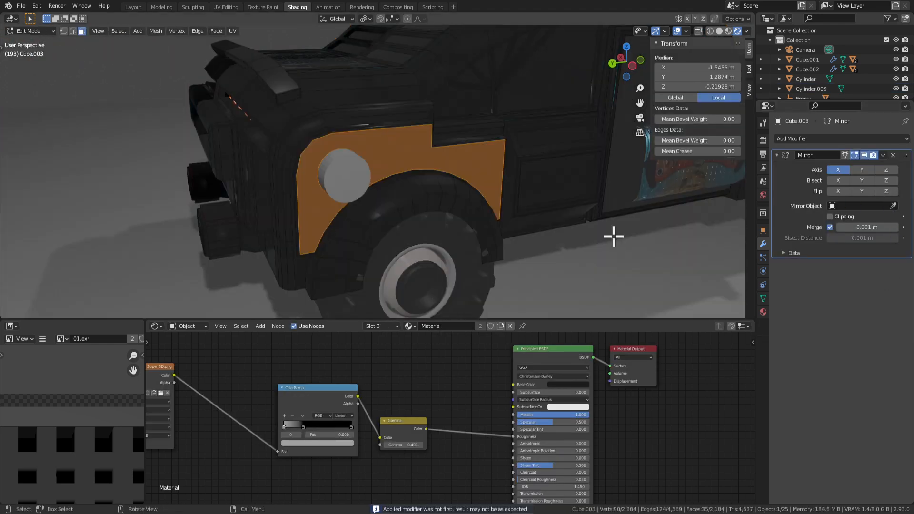
key(Tab)
click(344, 181)
key(Delete)
mouse_move(344, 181)
middle_down()
mouse_move(357, 170)
mouse_move(370, 187)
mouse_move(524, 224)
mouse_move(422, 194)
mouse_move(428, 188)
middle_up()
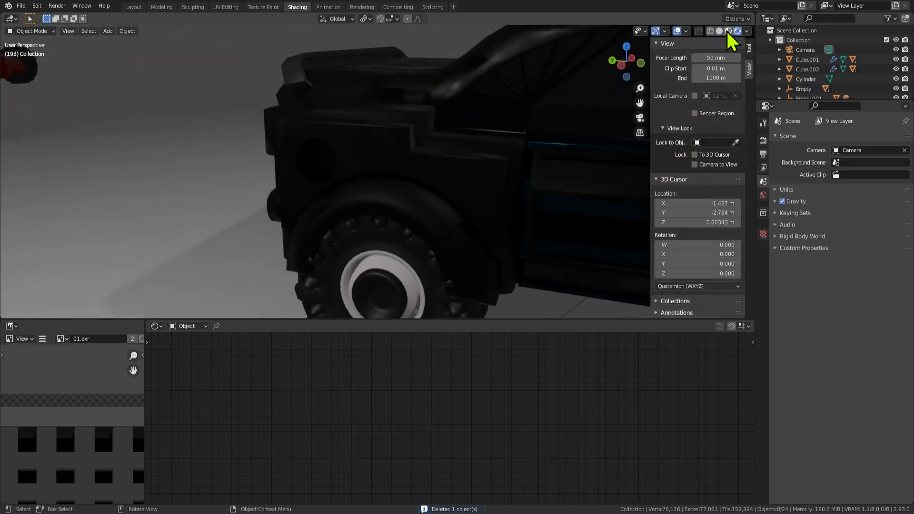
Check the cut in material preview, then select the round fender face in Edit Mode.
click(728, 31)
click(413, 159)
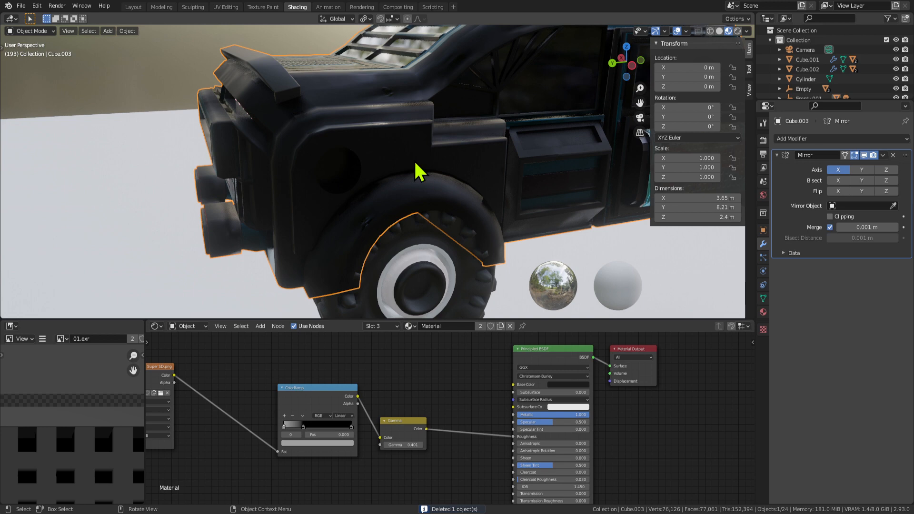
click(738, 31)
key(Tab)
mouse_move(382, 198)
middle_down()
mouse_move(357, 174)
mouse_move(438, 194)
middle_up()
click(336, 164)
key(g)
key(x)
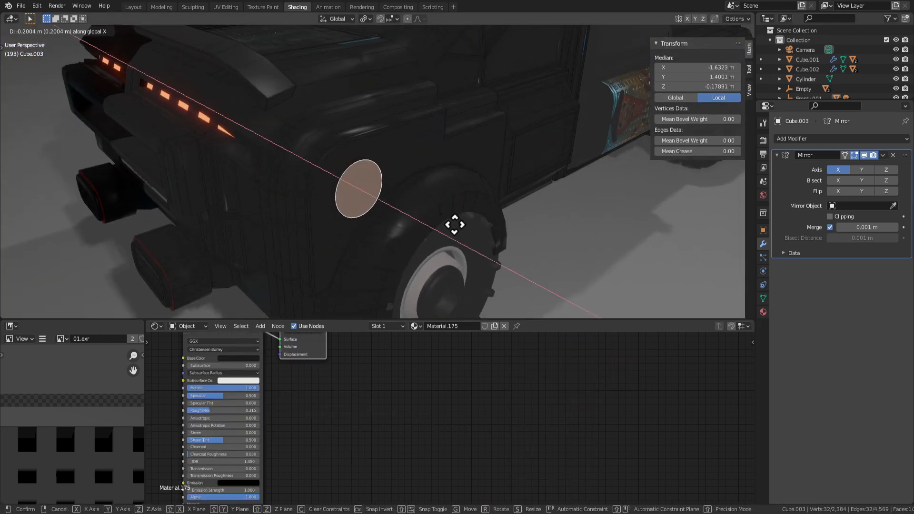
right_click(466, 228)
Cancel the stray scale and dissolve the extra edges around the round fender face.
key(s)
right_click(434, 217)
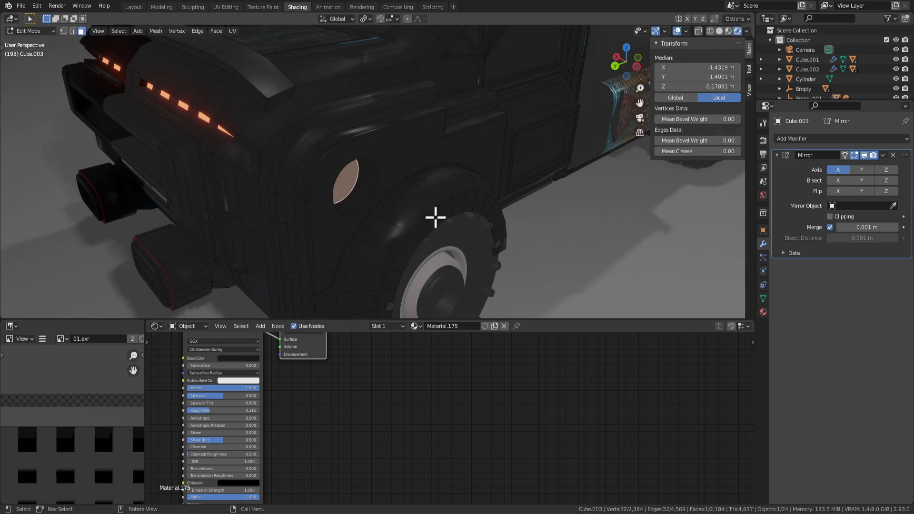
key(x)
click(410, 264)
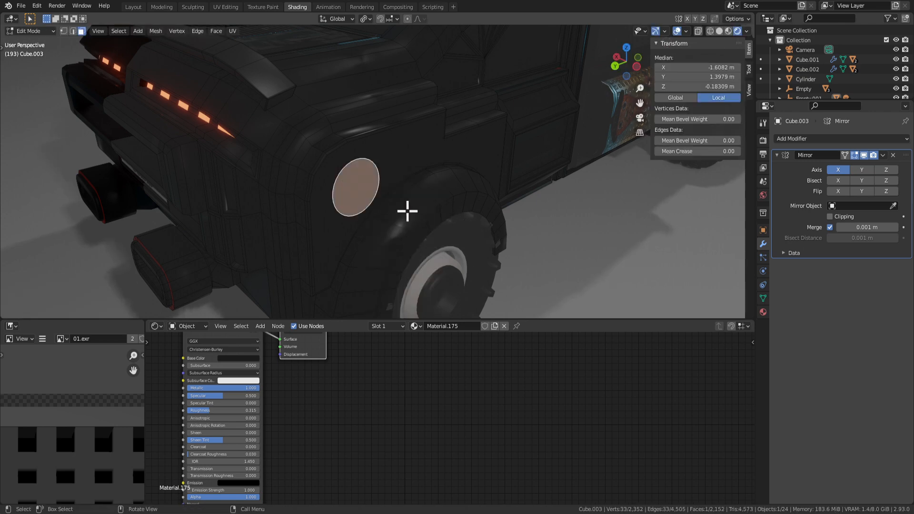
Extrude the round face and scale it down, checking the result in Object Mode.
key(e)
click(448, 232)
key(s)
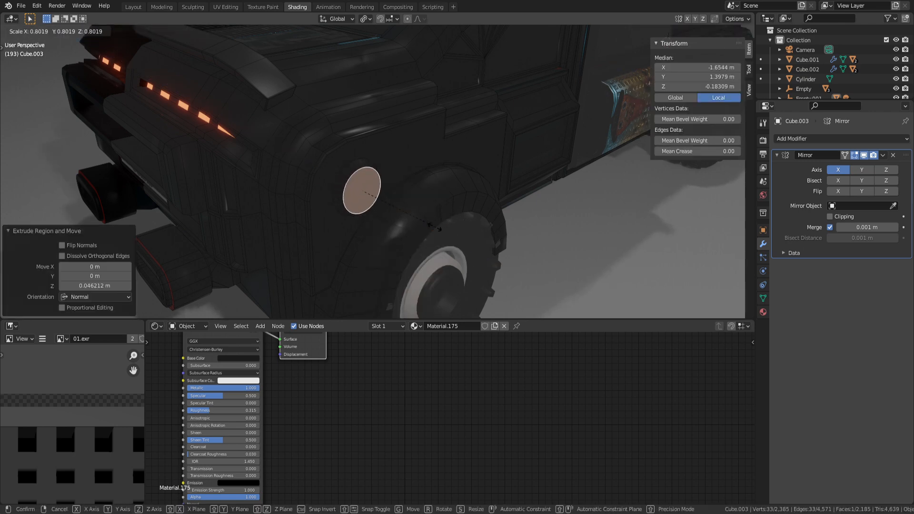
click(435, 227)
key(Tab)
scroll(438, 234, down, 5)
middle_drag(437, 235, 370, 169)
scroll(476, 195, up, 4)
key(Tab)
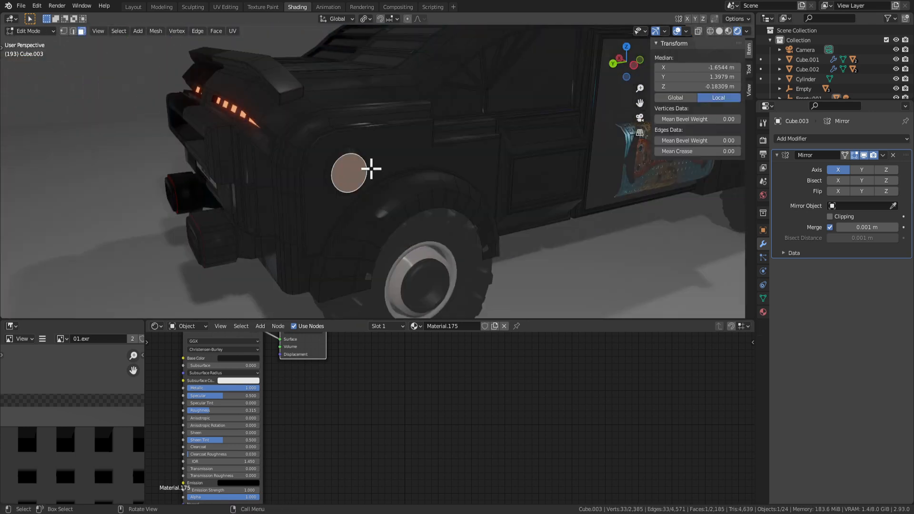
Delete the grown ring of headlight faces, then reveal all hidden geometry.
key(ctrl+KP_Add)
key(x)
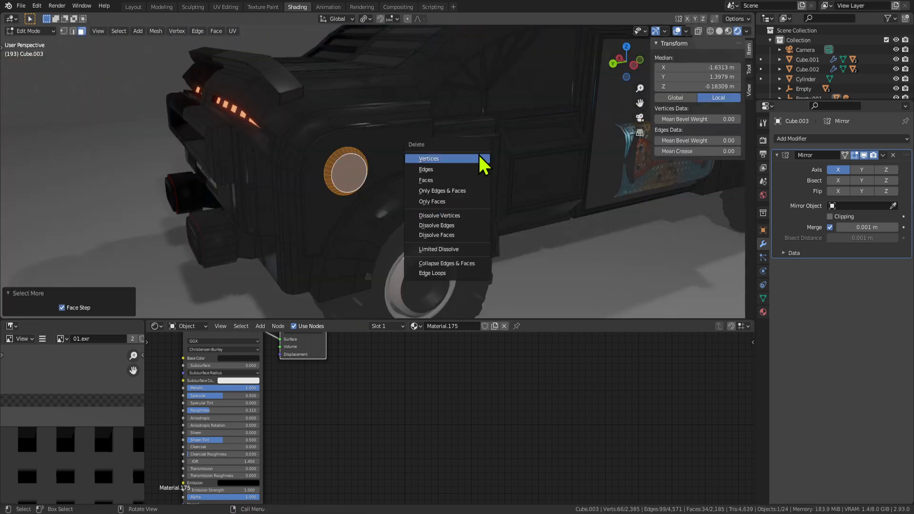
click(459, 180)
key(Tab)
key(Tab)
key(Tab)
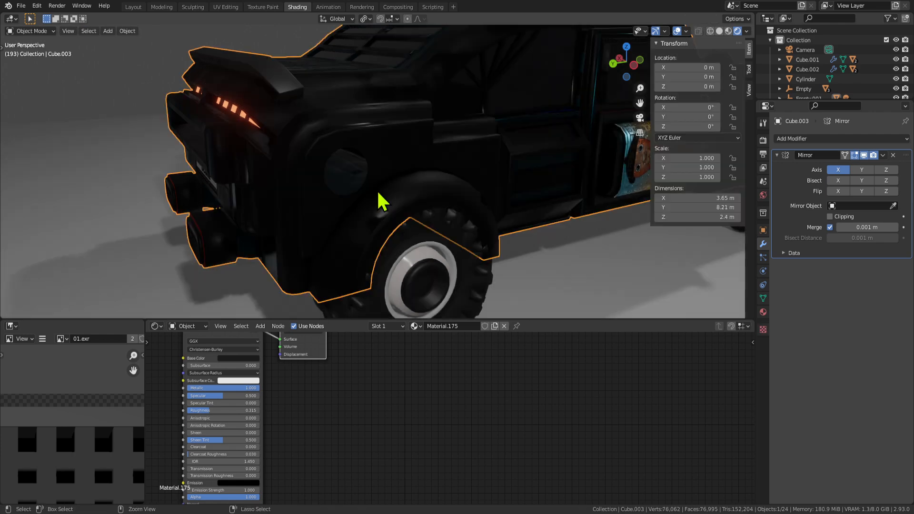
key(Tab)
key(alt+h)
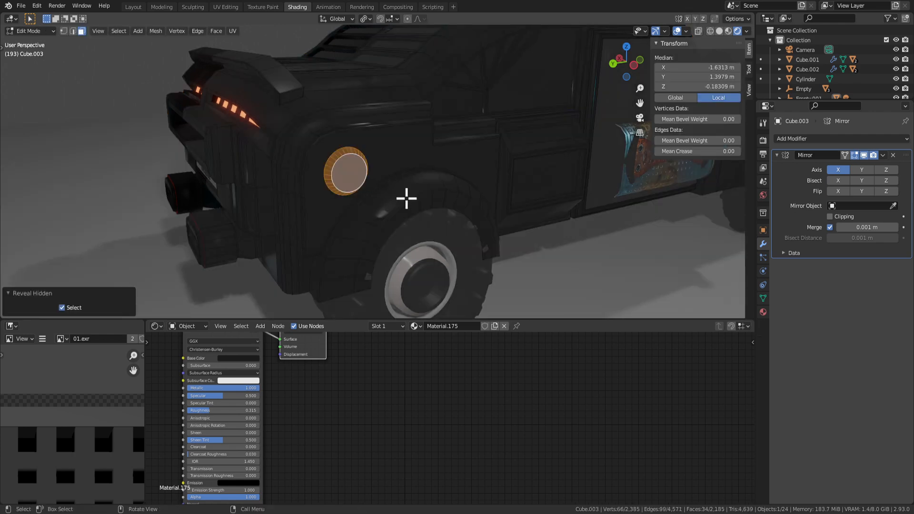
key(Tab)
key(Tab)
Extrude the round front face inward about 0.0315 m to form the recessed socket.
click(352, 175)
key(ctrl+KP_Add)
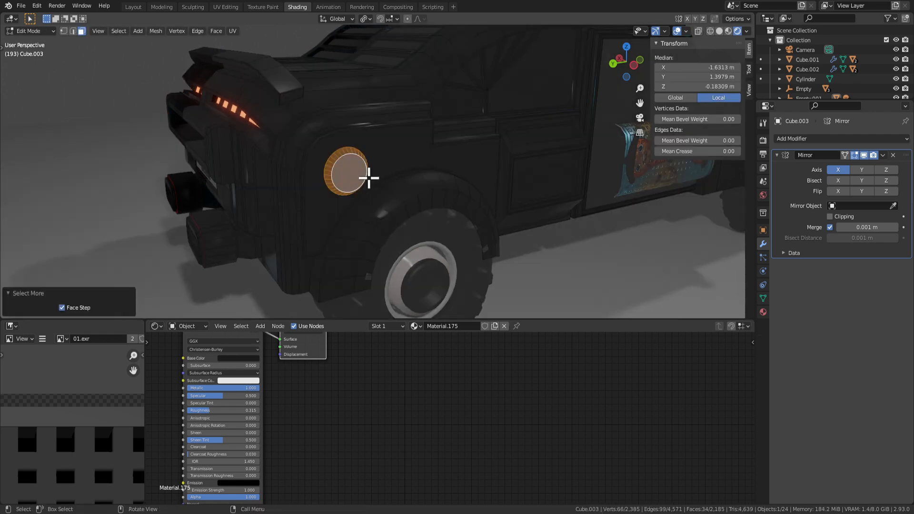
middle_drag(355, 164, 396, 150)
scroll(396, 161, up, 8)
scroll(396, 173, down, 8)
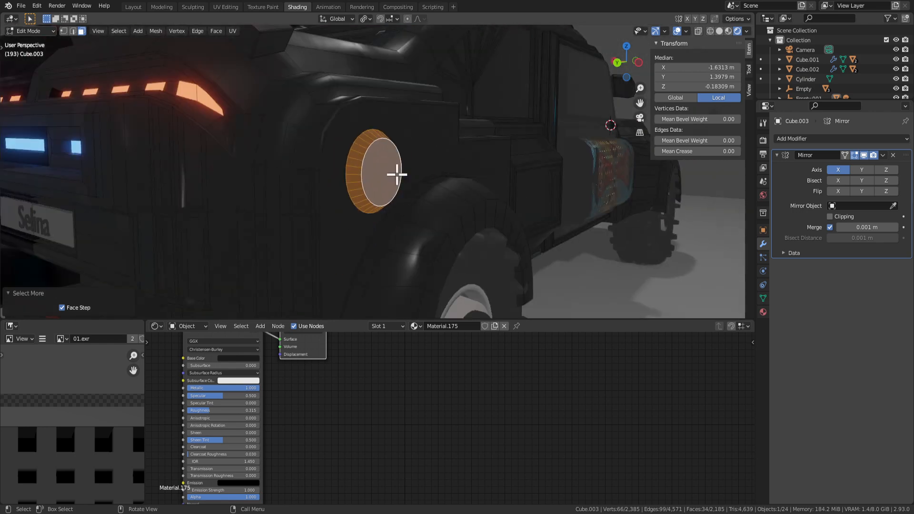
scroll(401, 182, up, 2)
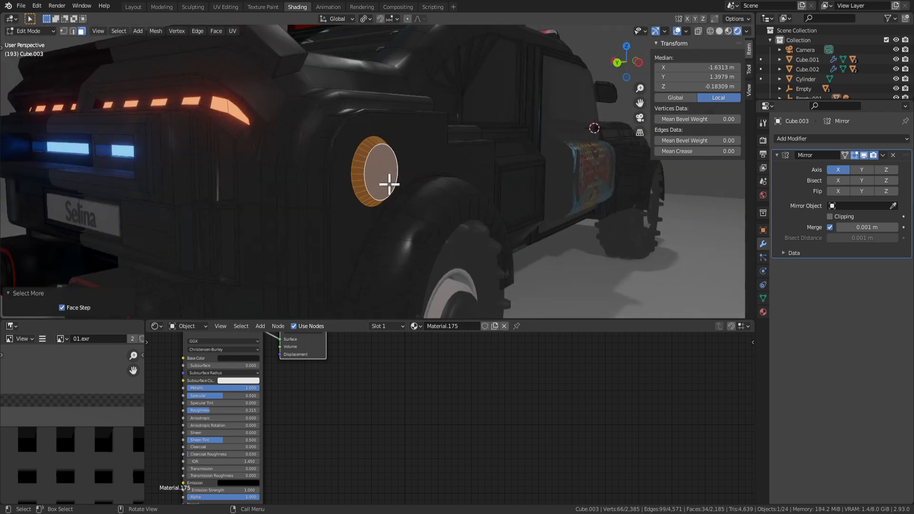
middle_drag(392, 182, 382, 196)
click(391, 183)
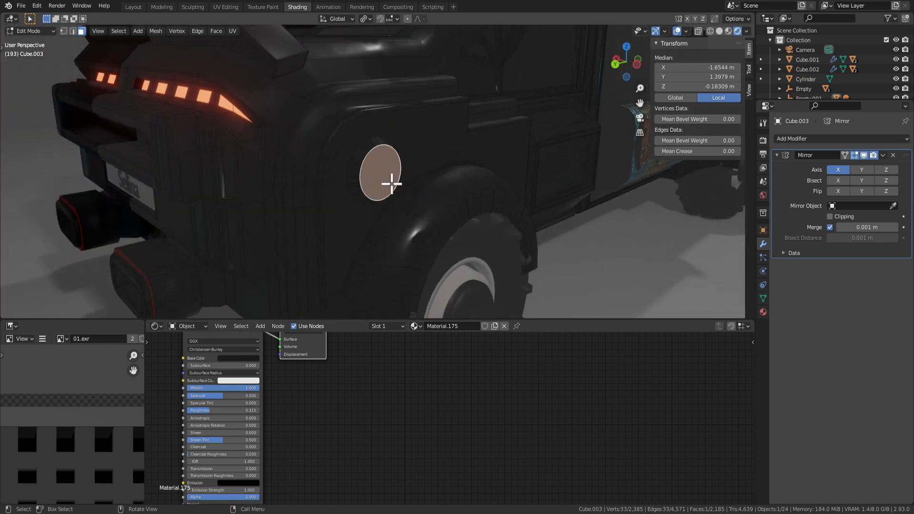
key(e)
click(450, 212)
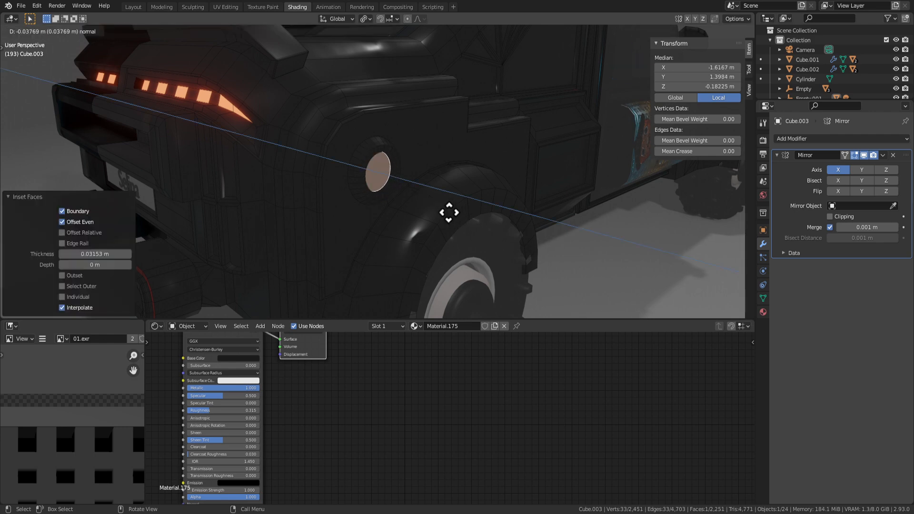
key(Tab)
middle_drag(448, 213, 405, 195)
Grow the selection to the surrounding ring and Shade Smooth those faces.
key(Tab)
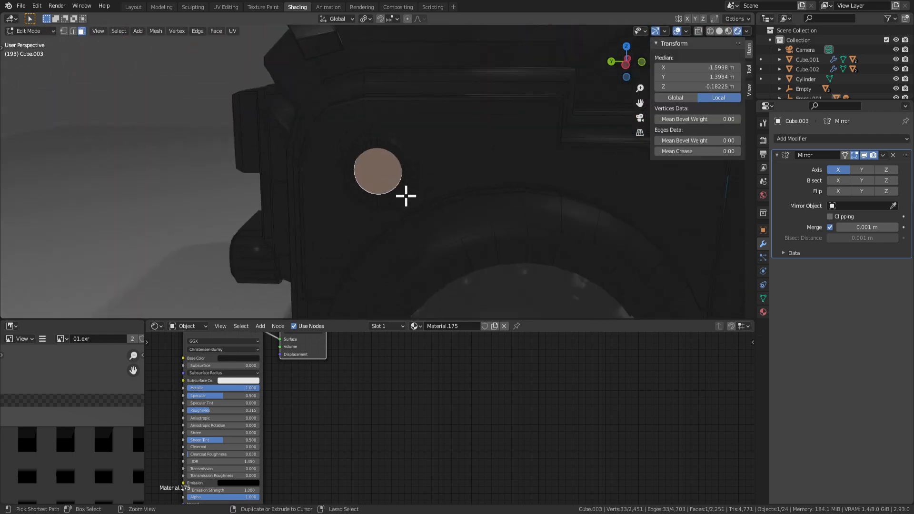
key(ctrl+KP_Add)
key(ctrl+KP_Add)
key(ctrl+KP_Add)
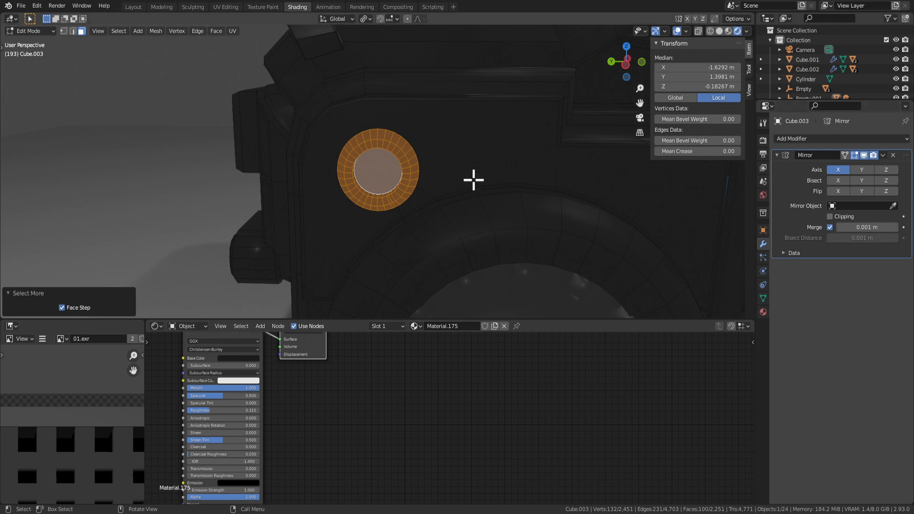
right_click(417, 181)
click(429, 202)
key(Tab)
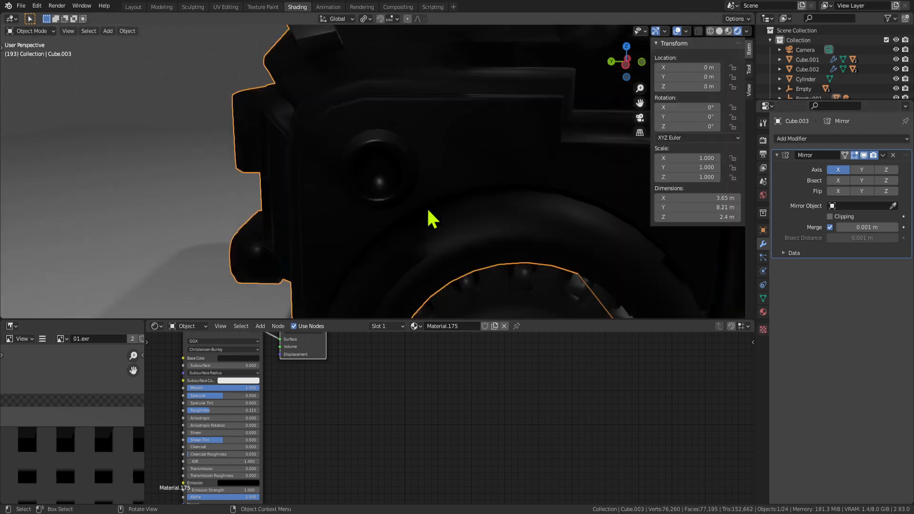
middle_drag(426, 208, 454, 192)
key(Tab)
click(383, 174)
middle_drag(384, 173, 653, 255)
Assign the red Material.119 slot to the selected lamp face.
click(763, 311)
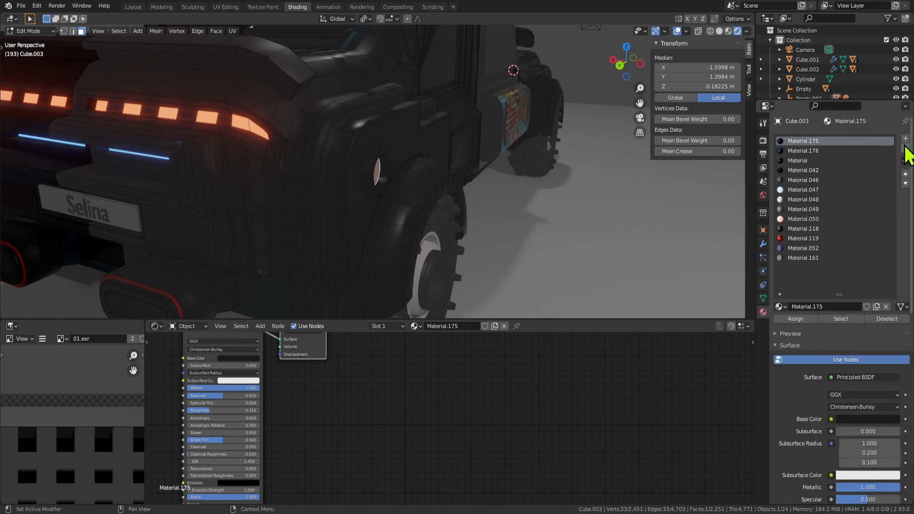
click(801, 154)
click(804, 239)
click(808, 318)
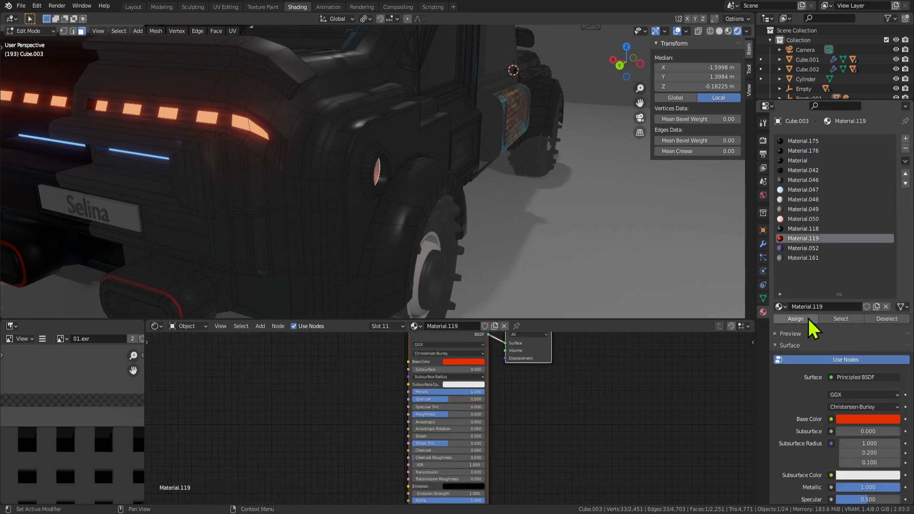
key(Tab)
middle_drag(582, 221, 490, 190)
Select the ring faces around the lamp and assign Material.119 to them as well.
key(Tab)
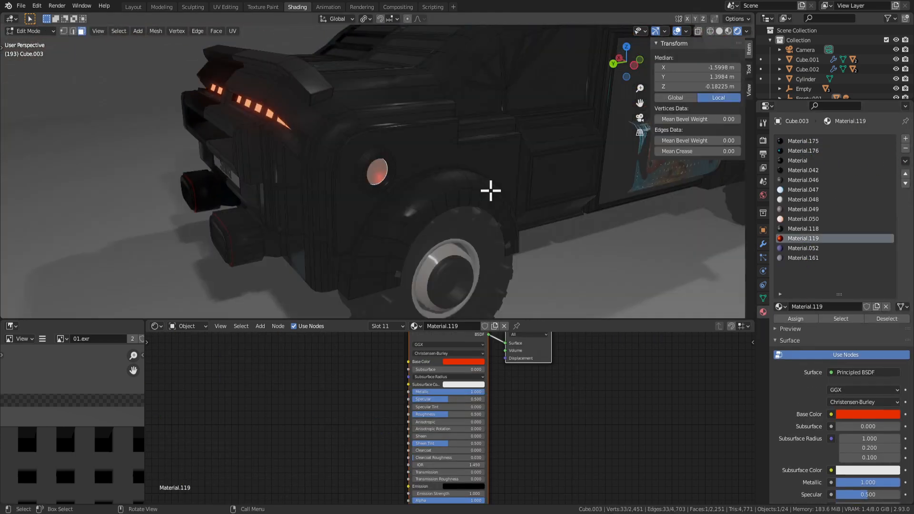
scroll(359, 180, up, 3)
click(349, 143)
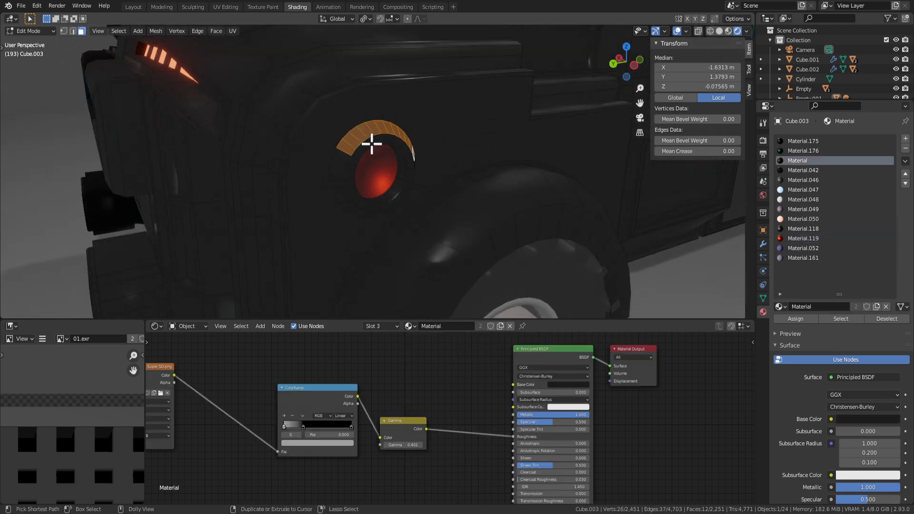
click(799, 239)
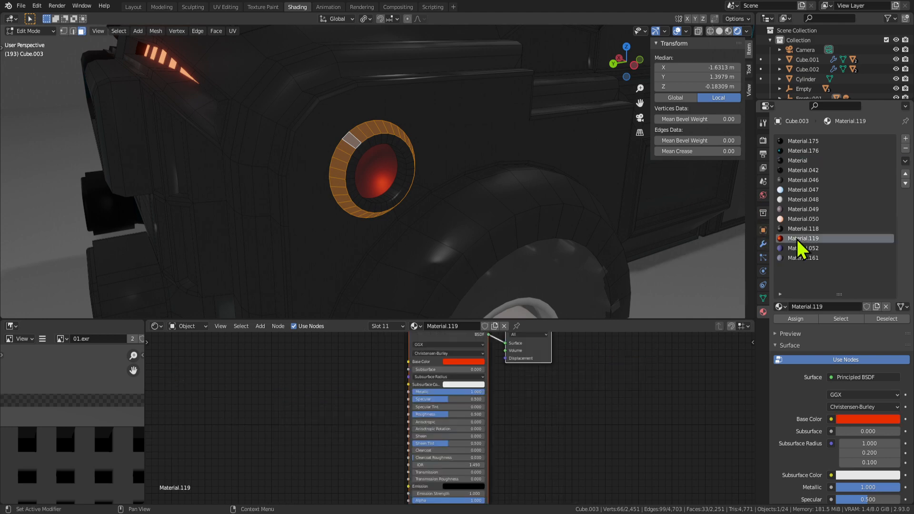
click(809, 321)
key(Tab)
scroll(458, 221, down, 7)
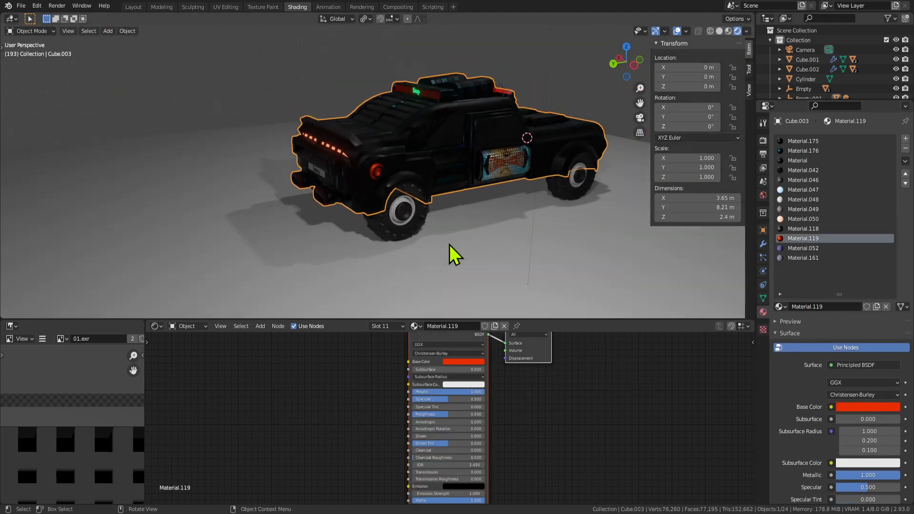
middle_drag(450, 245, 393, 230)
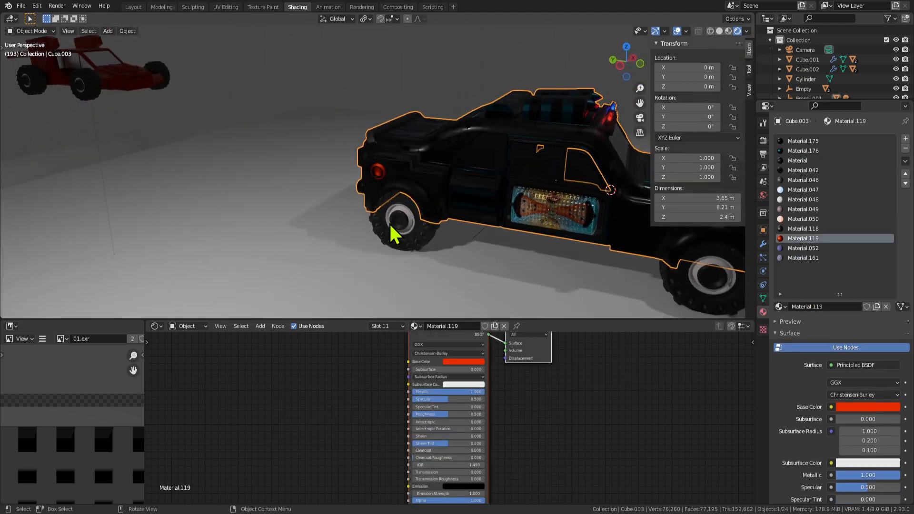
scroll(460, 208, up, 4)
Orbit around the truck, toggling Edit Mode, to inspect the red lamp ring.
key(Tab)
key(Tab)
scroll(454, 191, down, 4)
scroll(447, 187, up, 7)
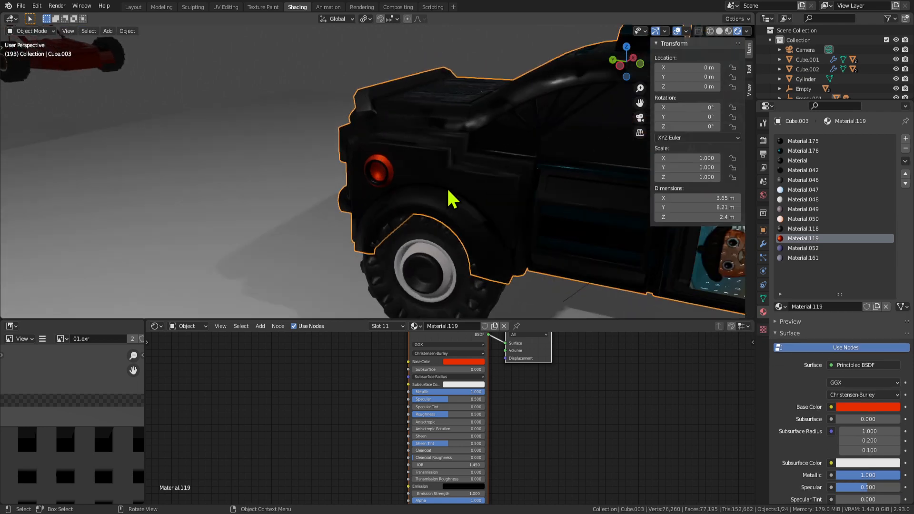
key(Tab)
scroll(486, 198, down, 4)
mouse_move(485, 198)
middle_down()
mouse_move(541, 159)
mouse_move(500, 190)
middle_up()
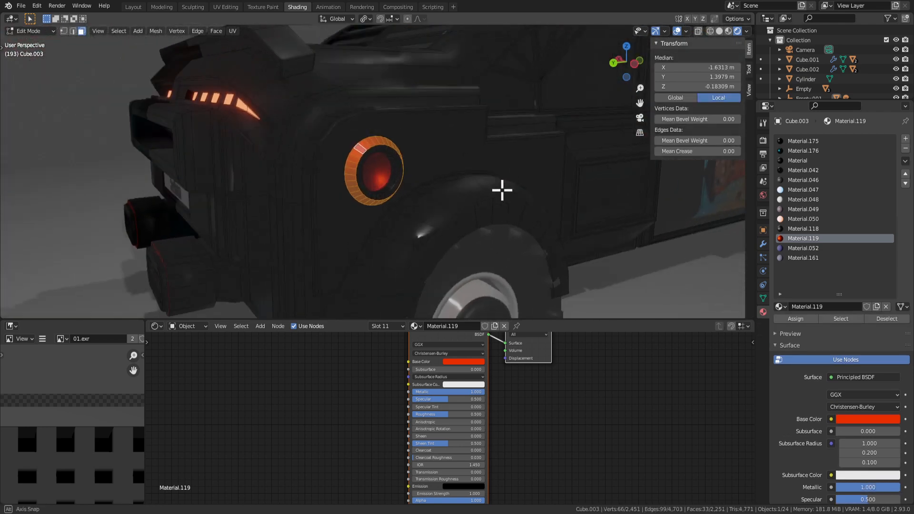
scroll(474, 189, up, 4)
scroll(276, 191, down, 3)
middle_drag(404, 186, 314, 214)
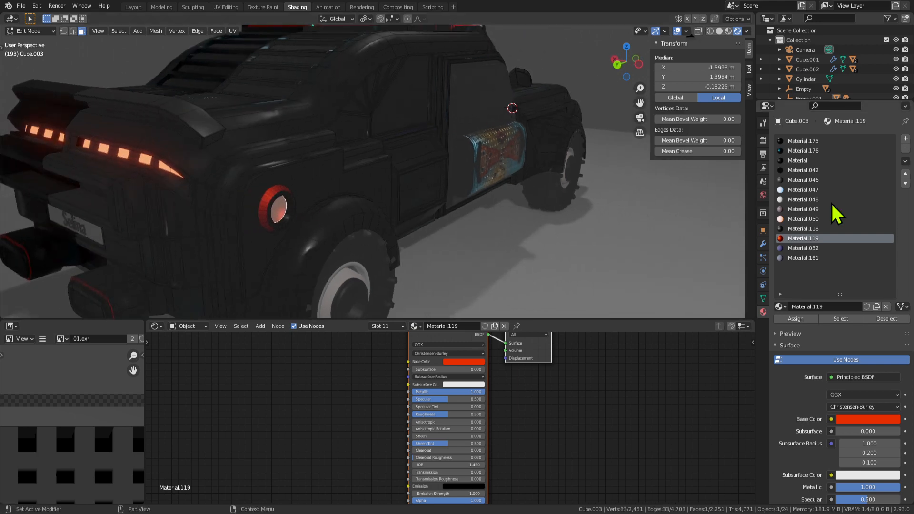
Switch to the white glowing Material.050 slot, then nudge the lamp faces along X and shrink them.
click(792, 219)
key(g)
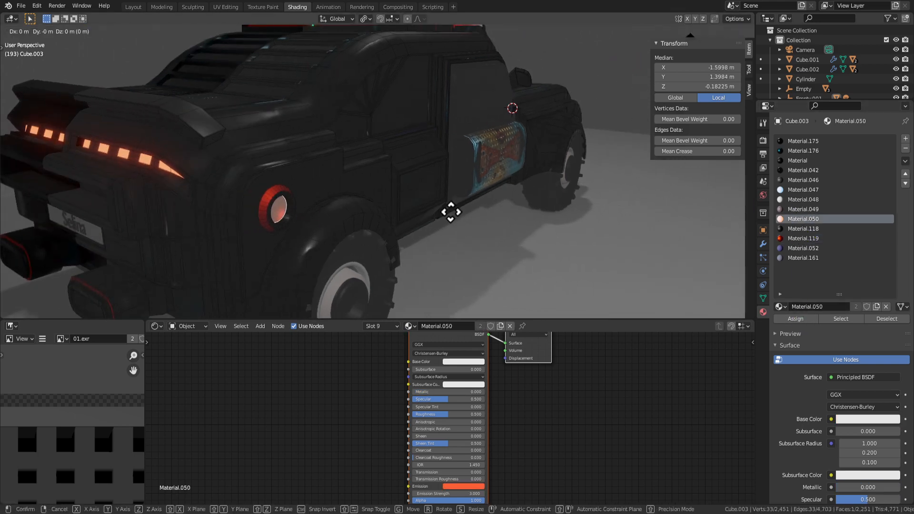
key(y)
key(x)
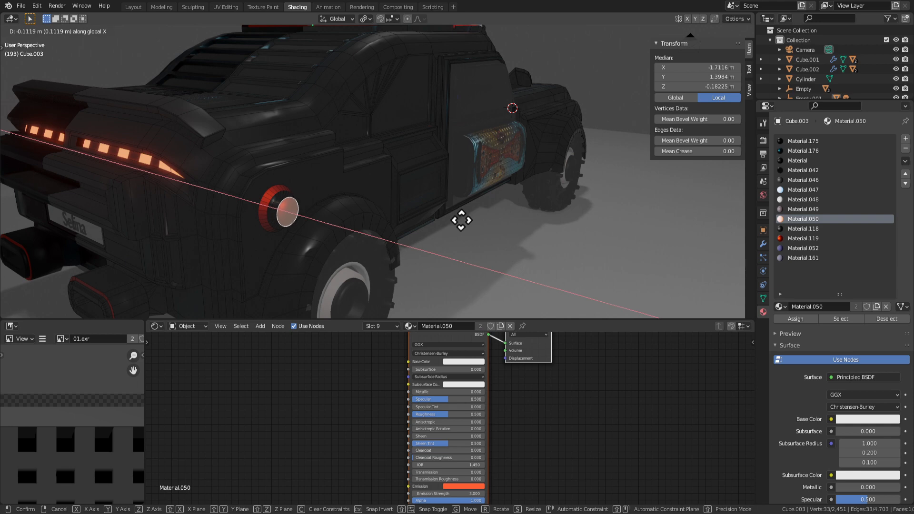
click(460, 220)
key(s)
click(431, 213)
Shrink the lamp faces again and bevel their edges.
key(Tab)
mouse_move(462, 245)
middle_down()
mouse_move(475, 235)
mouse_move(474, 245)
middle_up()
key(Tab)
key(s)
click(444, 241)
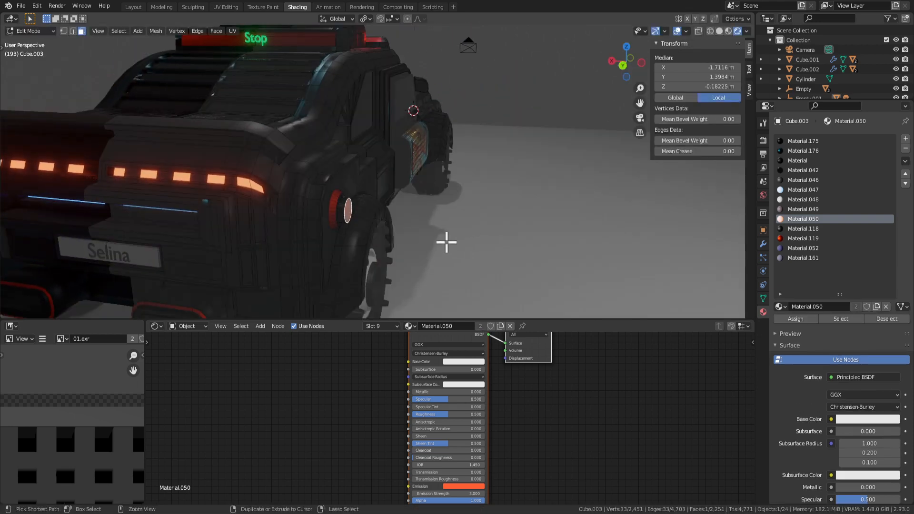
key(ctrl+b)
click(454, 246)
Shift the lamp faces along Y in two small moves.
key(g)
key(y)
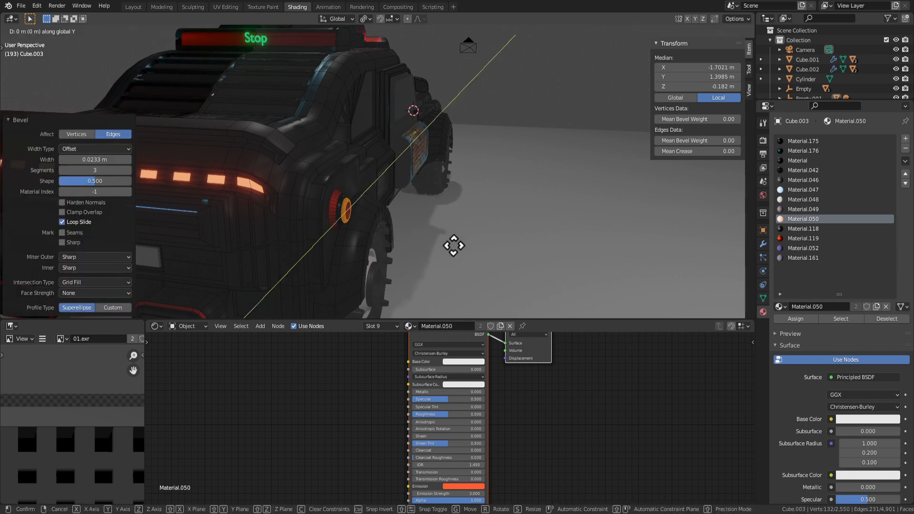
click(448, 245)
key(g)
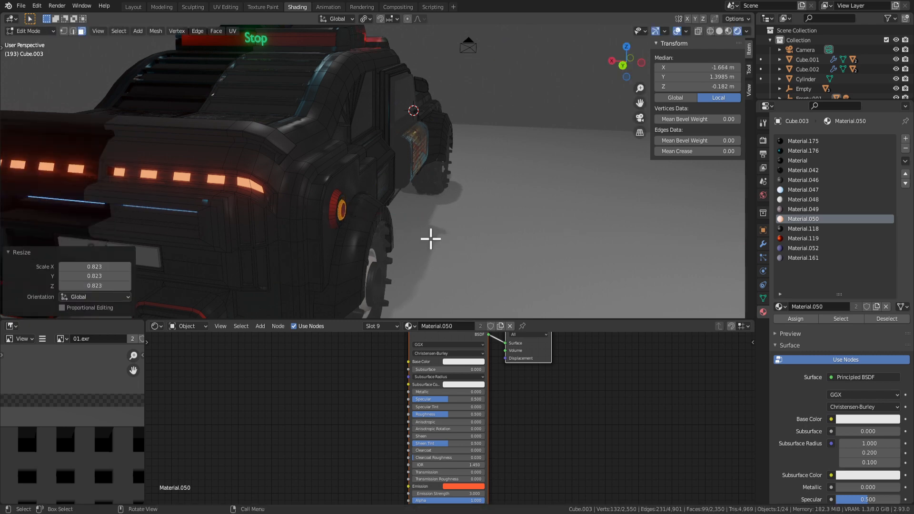
key(y)
click(427, 239)
Check the lamp from the side, then undo its bevel.
key(Tab)
scroll(421, 255, up, 1)
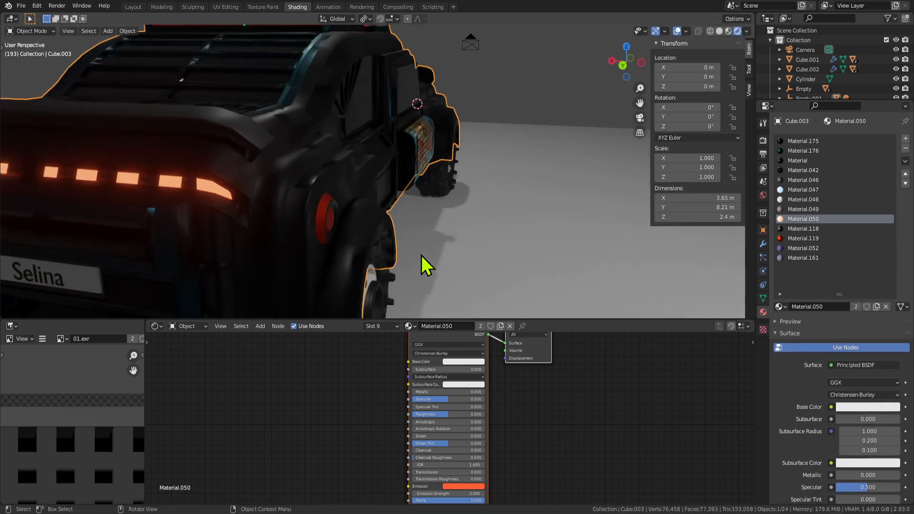
middle_drag(421, 255, 347, 233)
key(Tab)
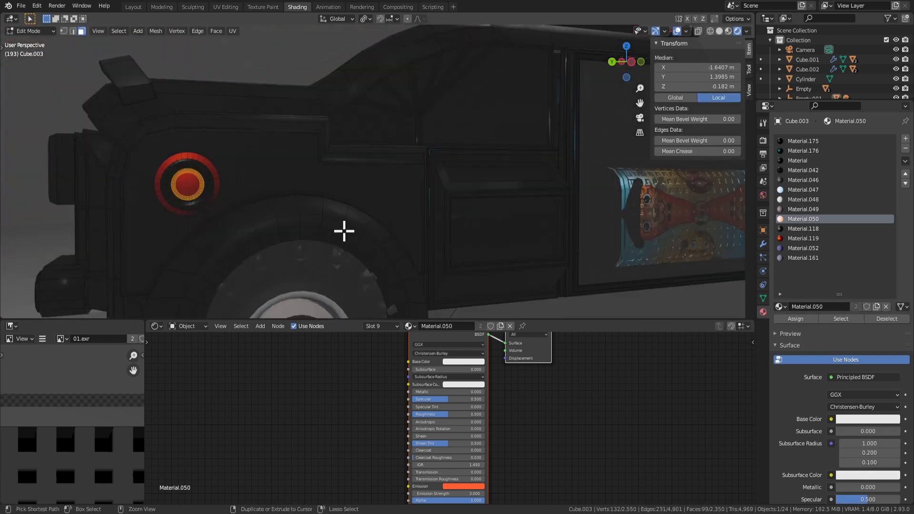
key(ctrl+z)
key(Tab)
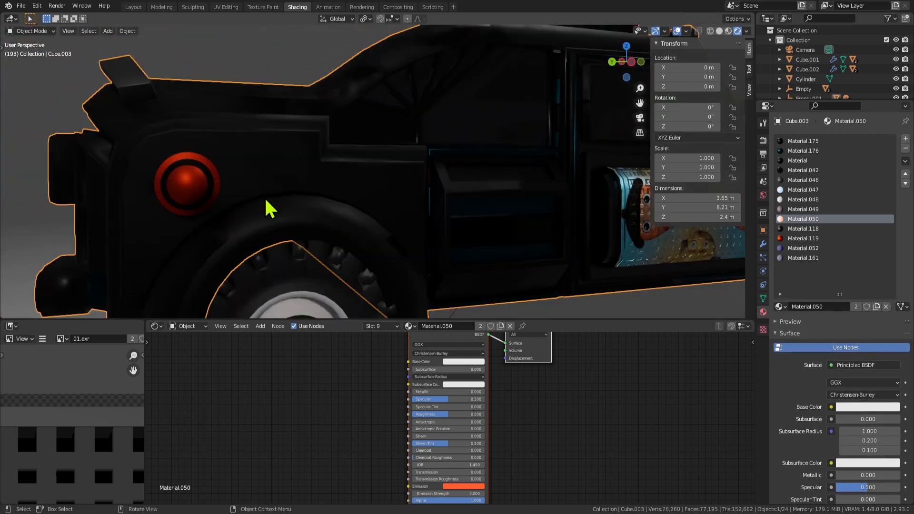
middle_drag(265, 197, 333, 225)
scroll(334, 225, down, 3)
key(Tab)
key(Tab)
key(Tab)
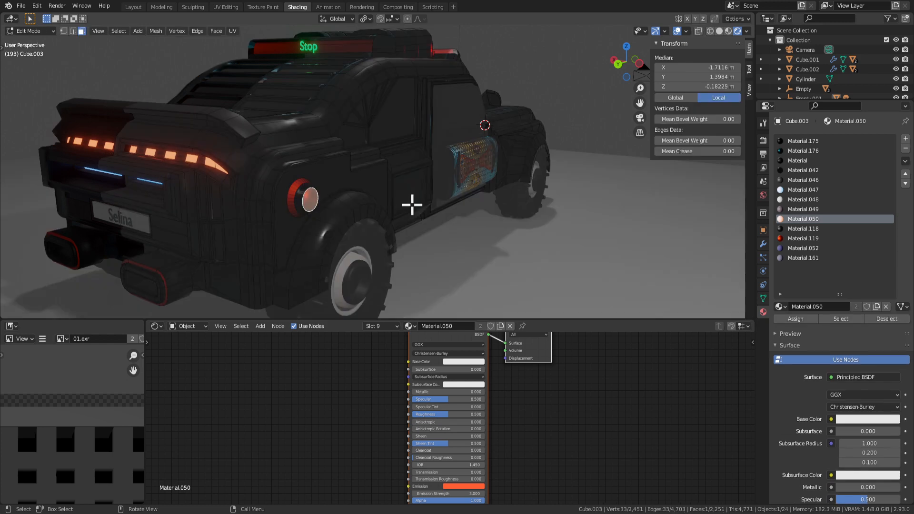
Move the lamp face along X, shrink it to 0.813, and shift it along Y.
key(g)
key(x)
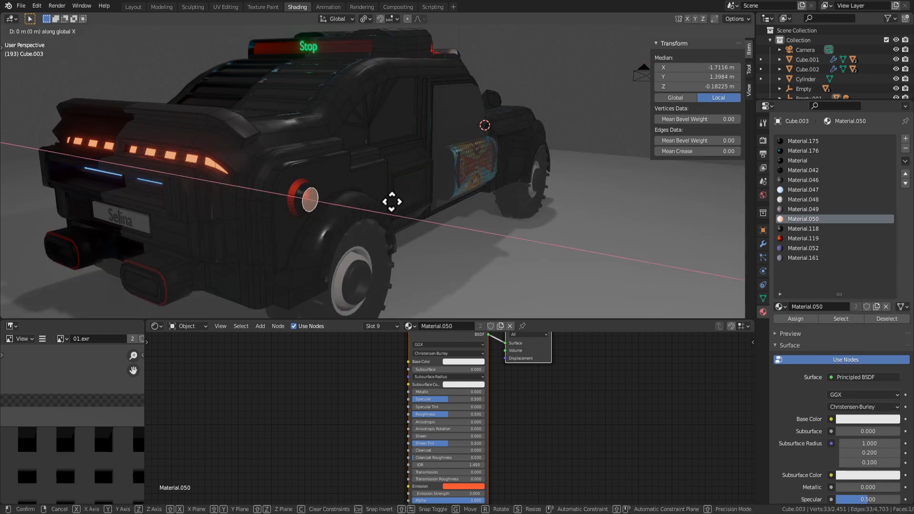
click(383, 201)
key(s)
click(372, 195)
key(g)
key(y)
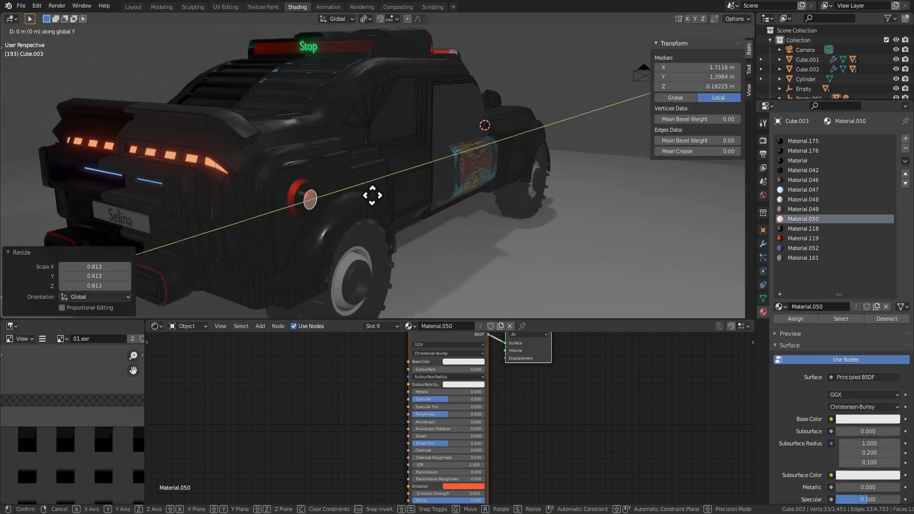
click(362, 192)
Frame the view on the lamp face and shrink it to 0.817.
key(Tab)
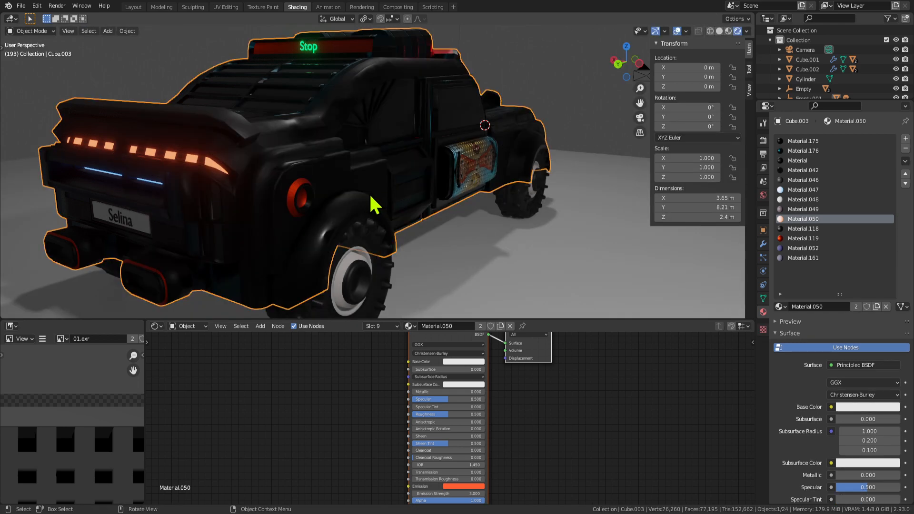
mouse_move(372, 198)
middle_down()
mouse_move(315, 197)
mouse_move(367, 210)
middle_up()
key(Tab)
key(KP_Decimal)
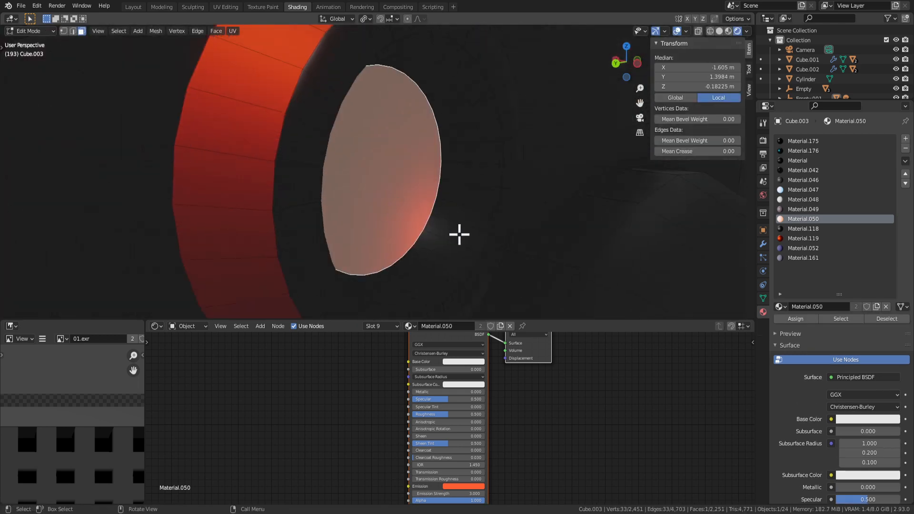
key(s)
right_click(421, 199)
scroll(438, 208, down, 5)
key(s)
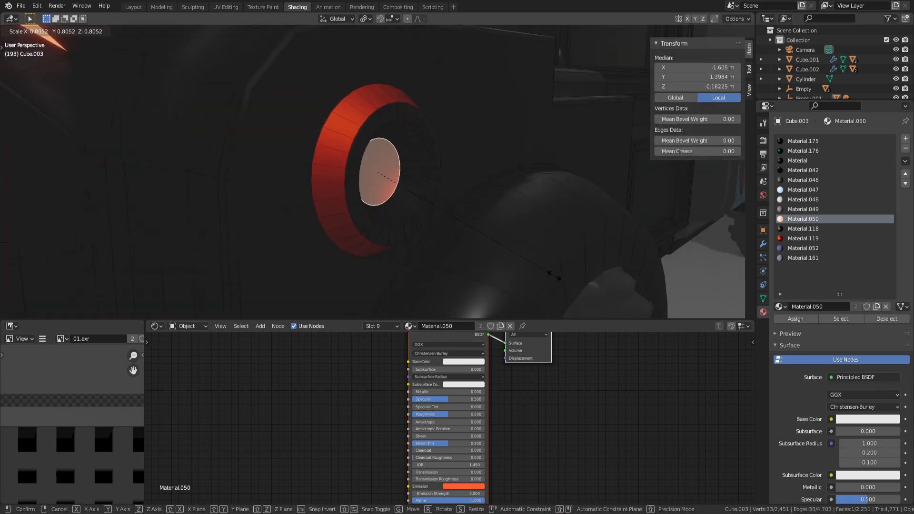
click(553, 273)
Nudge the lamp face along X and rescale it.
scroll(531, 299, down, 3)
middle_drag(528, 302, 531, 289)
key(g)
key(x)
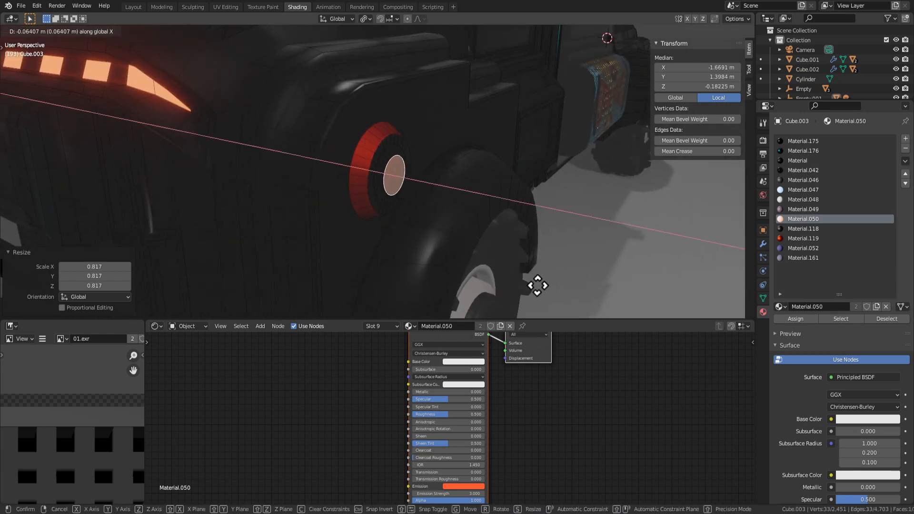
click(527, 280)
key(s)
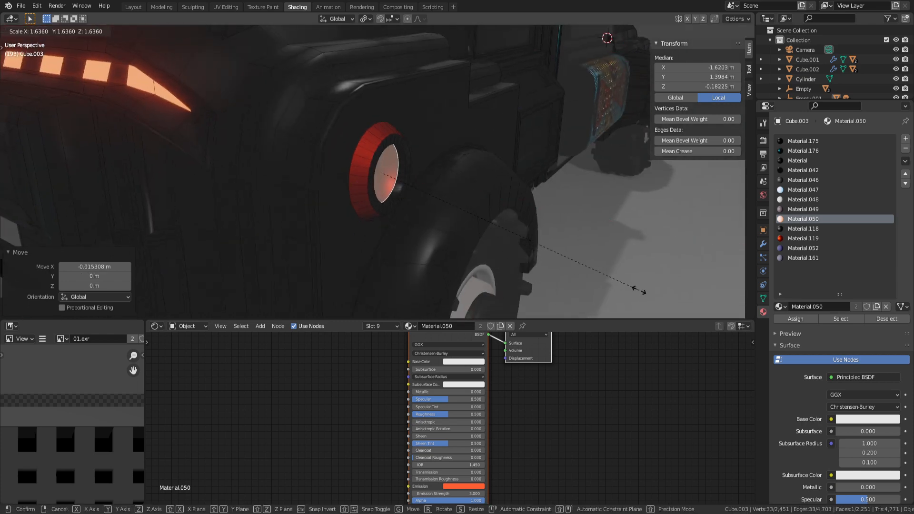
click(617, 274)
Apply Shade Smooth to the round fender lamp.
key(Tab)
scroll(552, 233, down, 3)
middle_drag(547, 233, 428, 205)
key(Tab)
scroll(423, 189, up, 3)
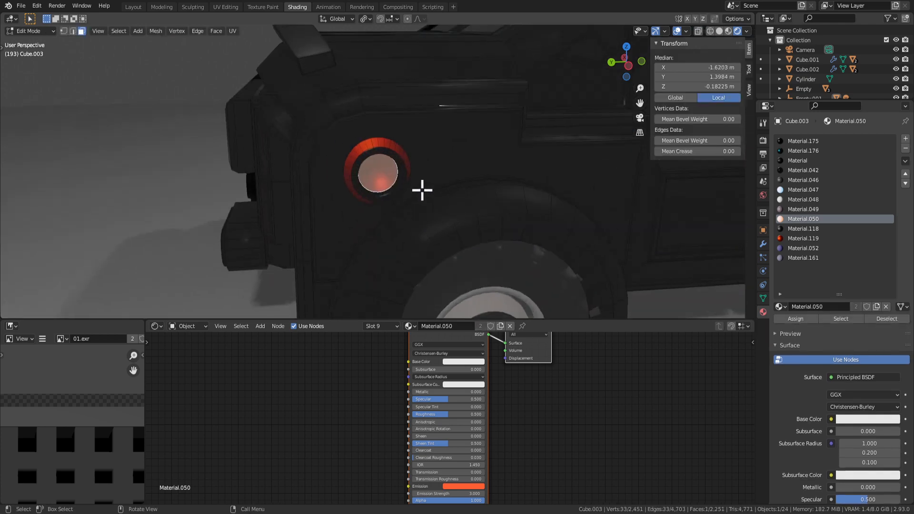
key(Tab)
key(Tab)
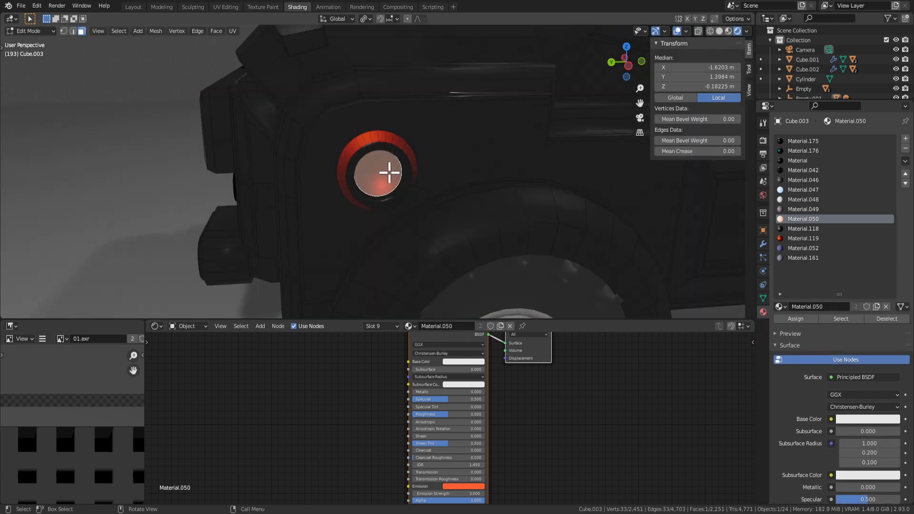
right_click(397, 174)
click(364, 173)
Shrink the lamp's pale centre disc to 0.739 scale.
key(Tab)
scroll(445, 200, down, 4)
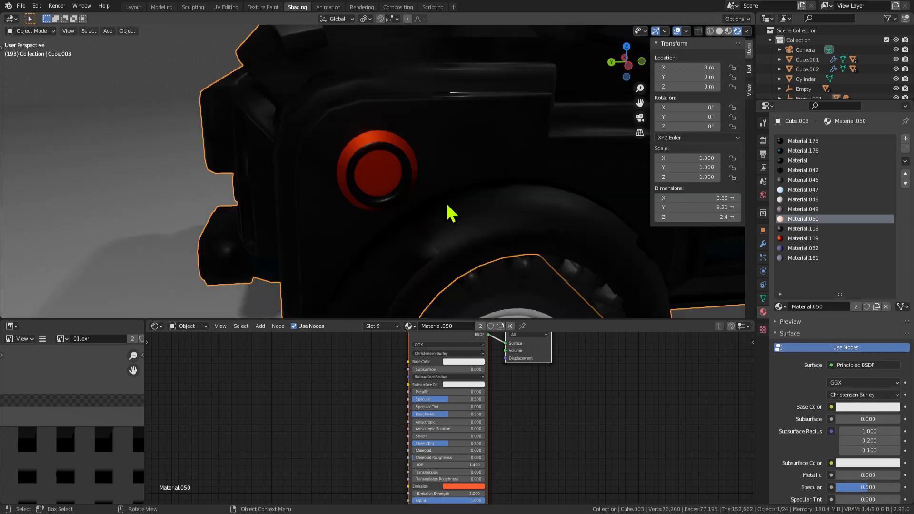
key(Tab)
middle_drag(430, 204, 394, 217)
scroll(414, 217, up, 2)
key(Tab)
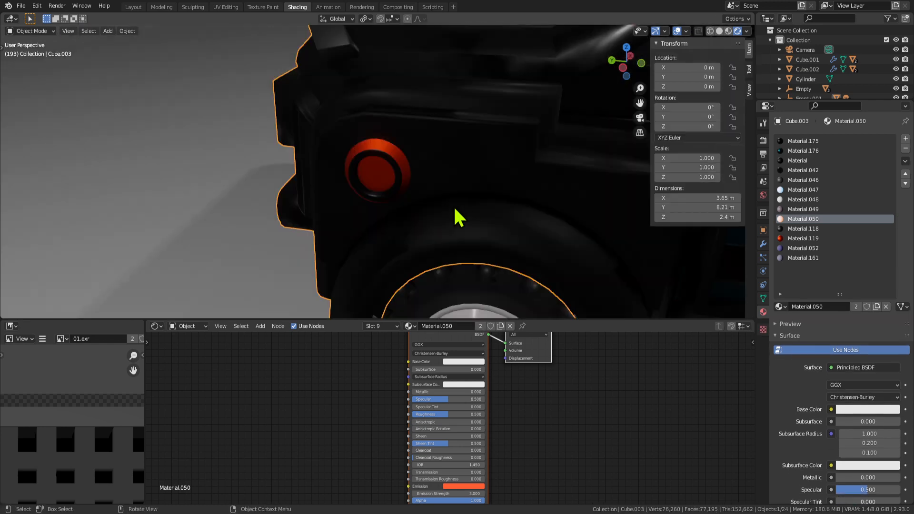
key(Tab)
key(s)
click(451, 203)
Nudge the centre disc slightly along X and select a face on the red inner ring.
middle_drag(441, 198, 470, 208)
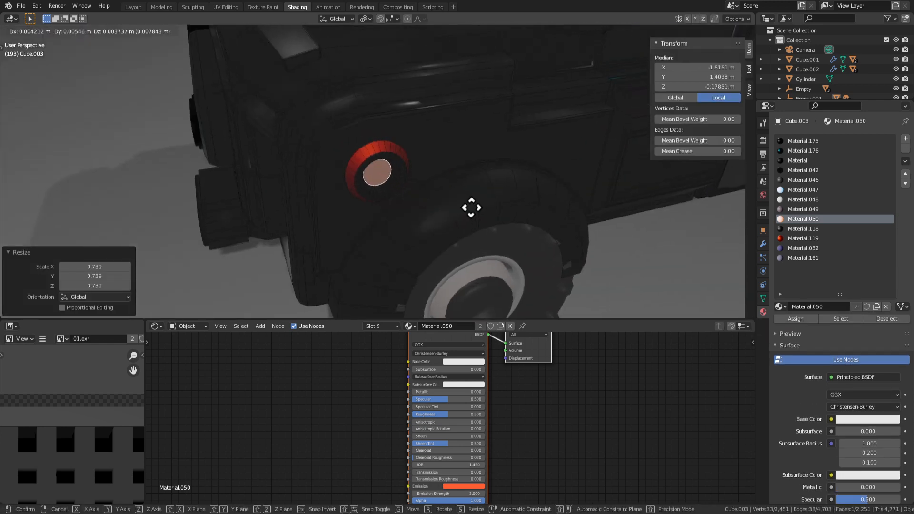
key(g)
key(y)
key(z)
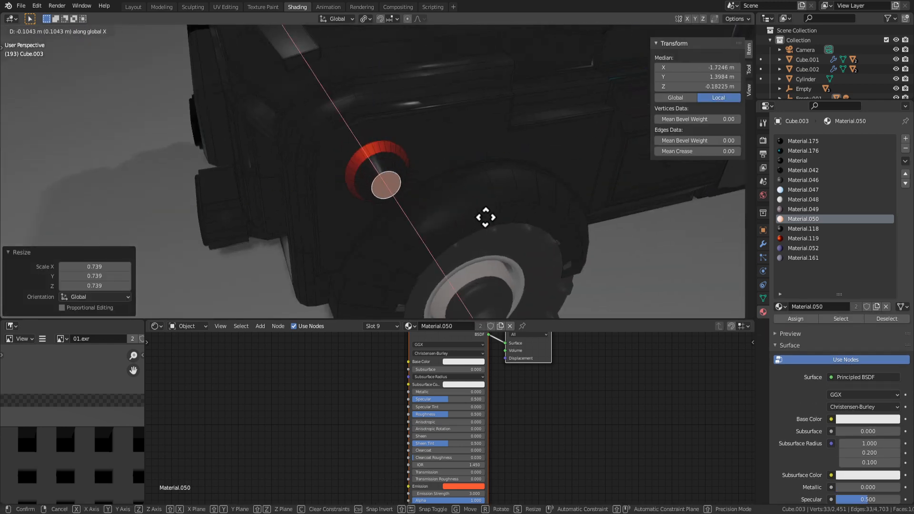
click(474, 211)
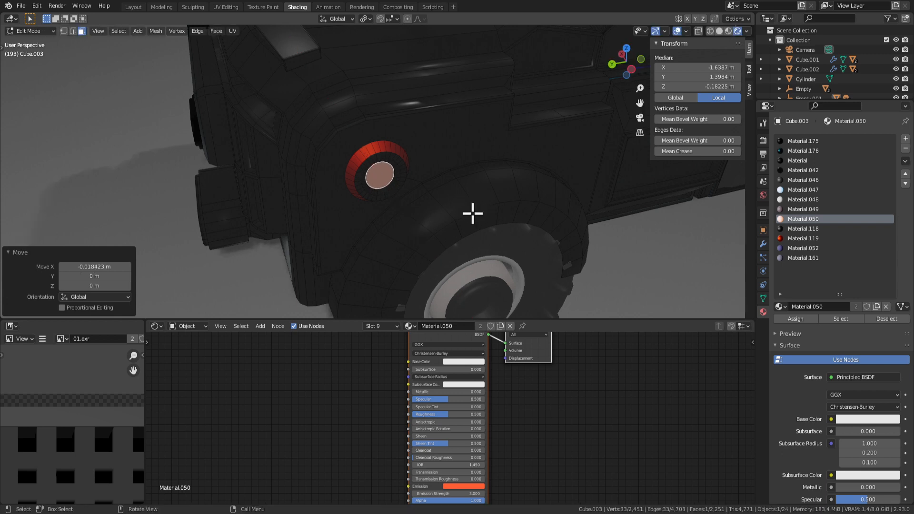
middle_drag(474, 212, 443, 155)
scroll(409, 182, up, 5)
click(425, 206)
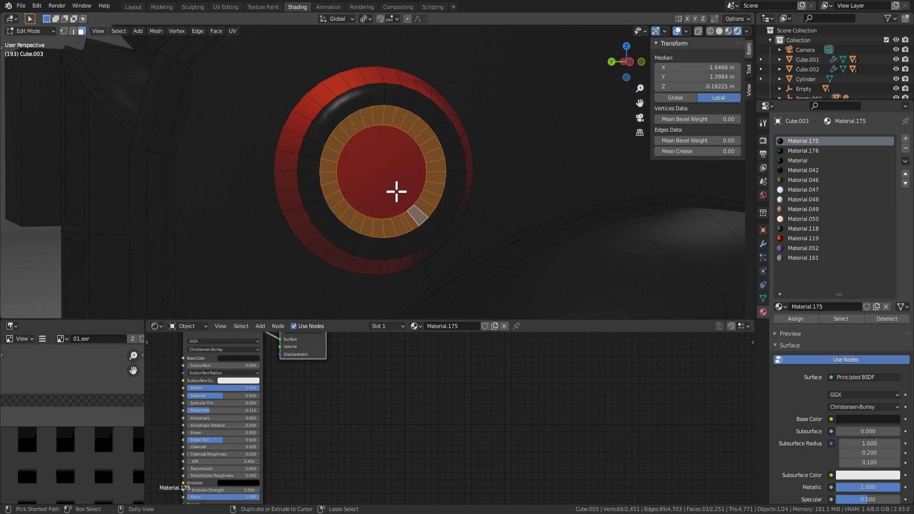
Extrude the red ring's faces inward into the lamp.
middle_drag(369, 182, 476, 211)
key(e)
click(519, 196)
key(Tab)
scroll(520, 196, down, 3)
key(Tab)
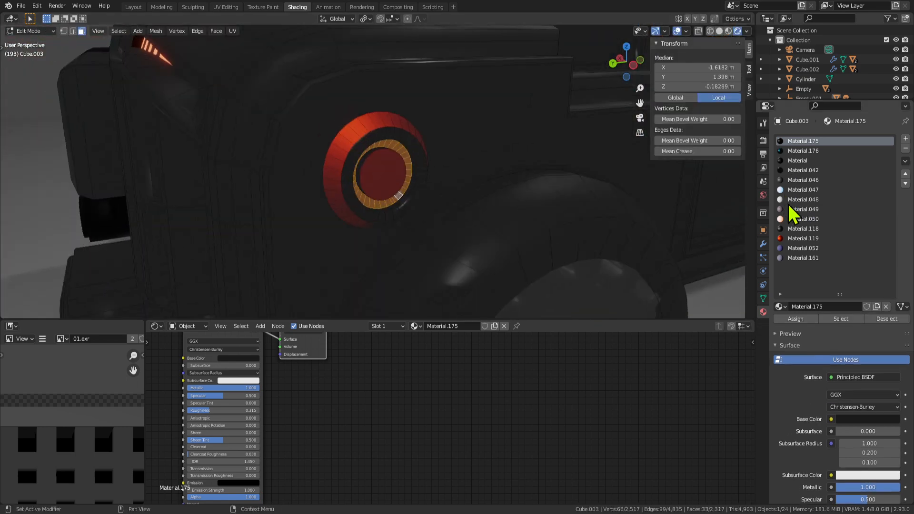
Make Material.049, then the plain Material slot, active and preview the lamp.
click(792, 210)
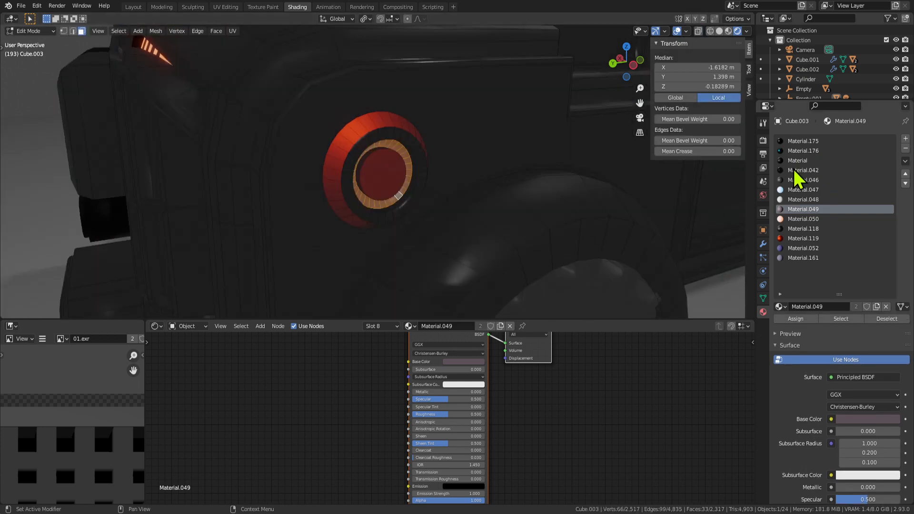
click(793, 160)
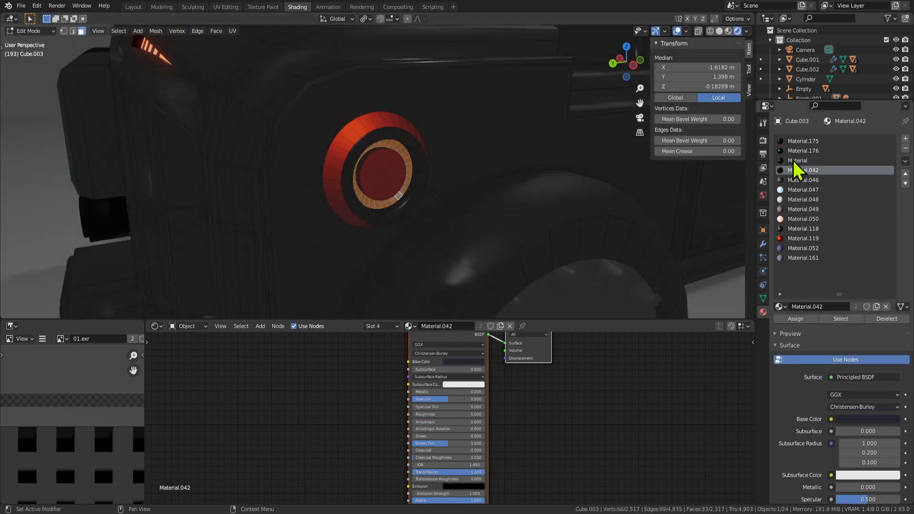
key(Tab)
scroll(461, 264, down, 4)
scroll(457, 215, up, 2)
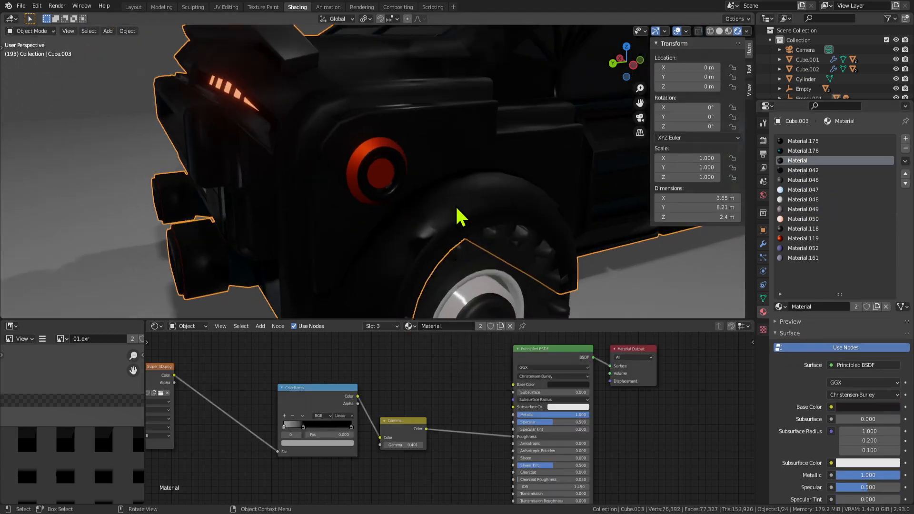
key(Tab)
scroll(453, 200, up, 4)
Move the inner ring along X and squash it along X.
key(g)
key(y)
key(x)
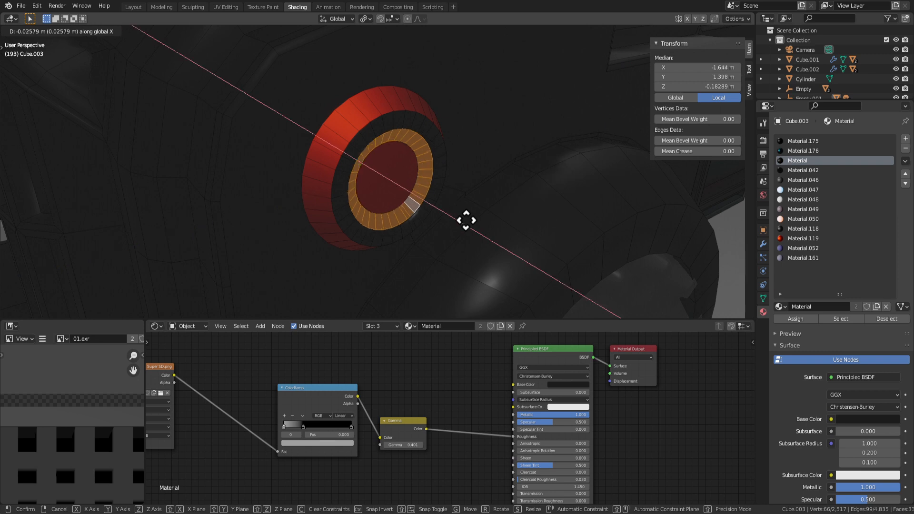
click(473, 228)
key(s)
key(z)
key(y)
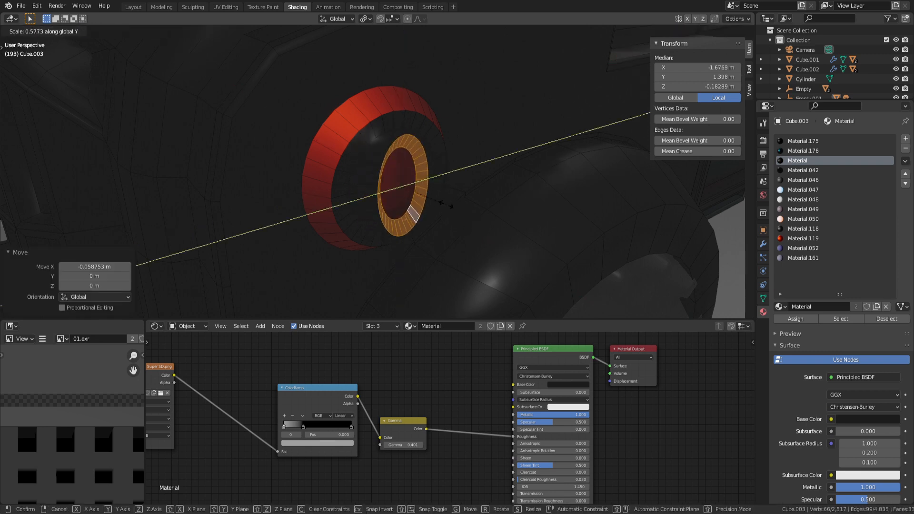
key(x)
click(380, 167)
Shift the inner ring further along X and enlarge it uniformly.
key(g)
key(y)
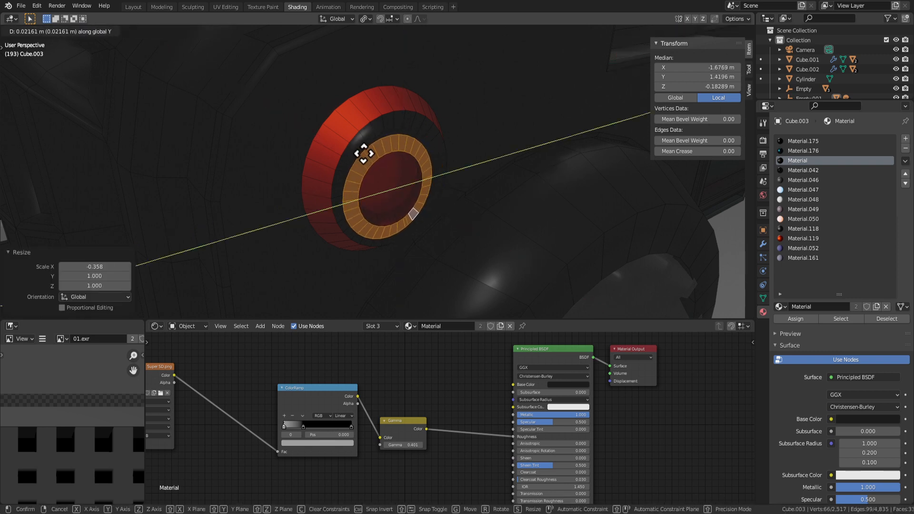
key(x)
click(365, 151)
key(s)
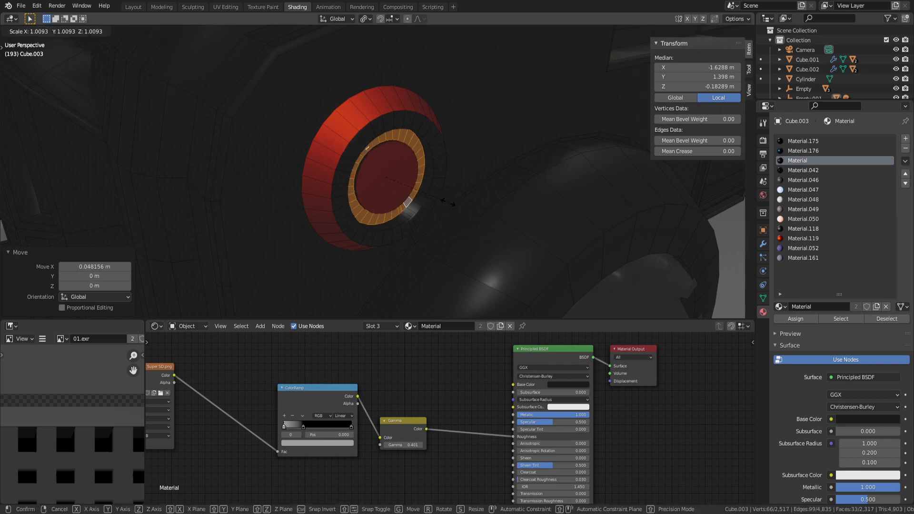
click(441, 198)
Undo the last two ring adjustments, returning to the recessed ring.
key(Tab)
scroll(440, 207, down, 4)
middle_drag(439, 215, 373, 200)
key(Tab)
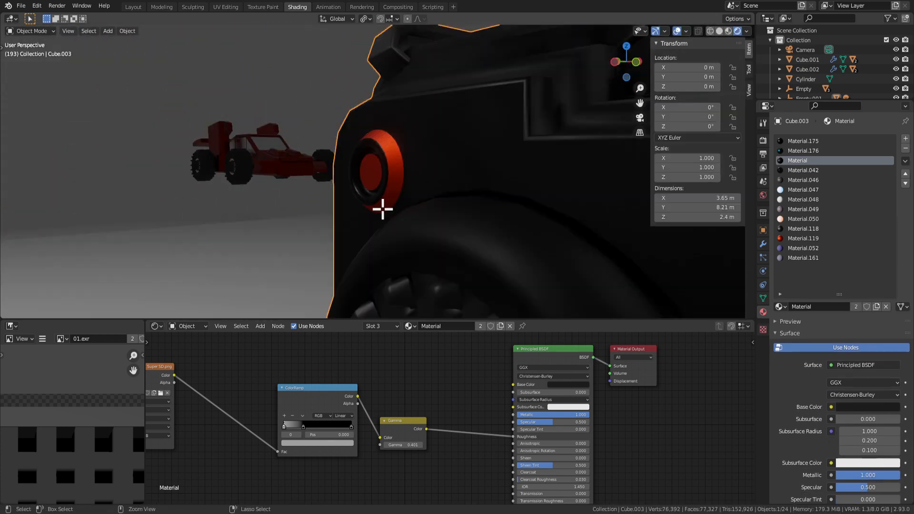
key(ctrl+z)
key(ctrl+z)
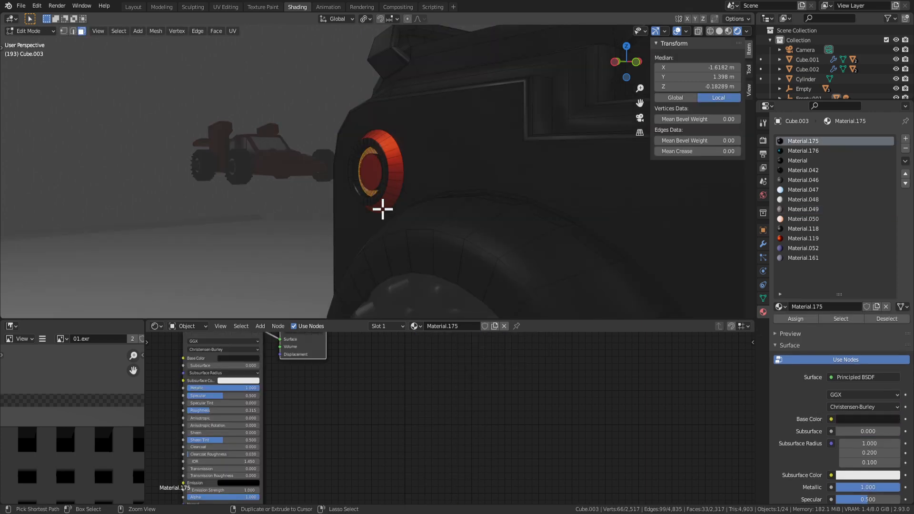
key(ctrl+z)
key(ctrl+z)
Inspect the recessed lamp and select its red centre disc face.
middle_drag(355, 218, 469, 205)
scroll(429, 167, up, 4)
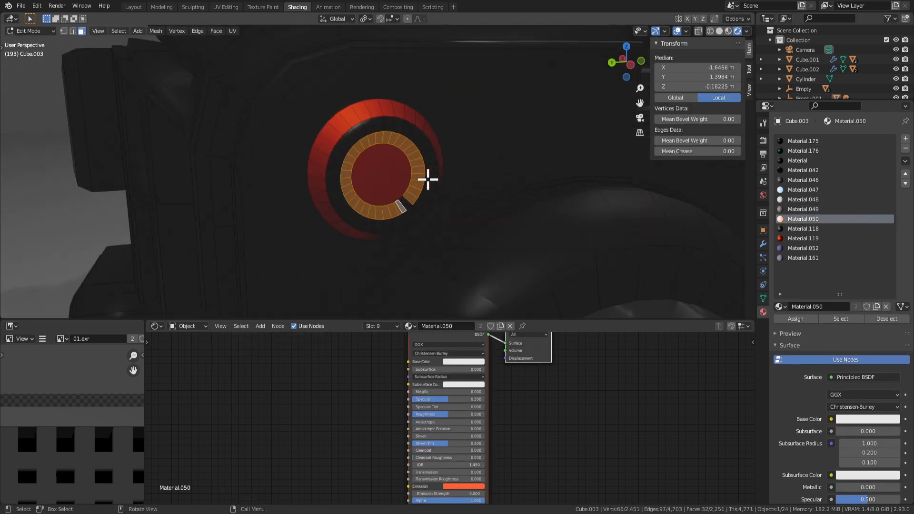
key(Tab)
key(Tab)
scroll(422, 206, up, 3)
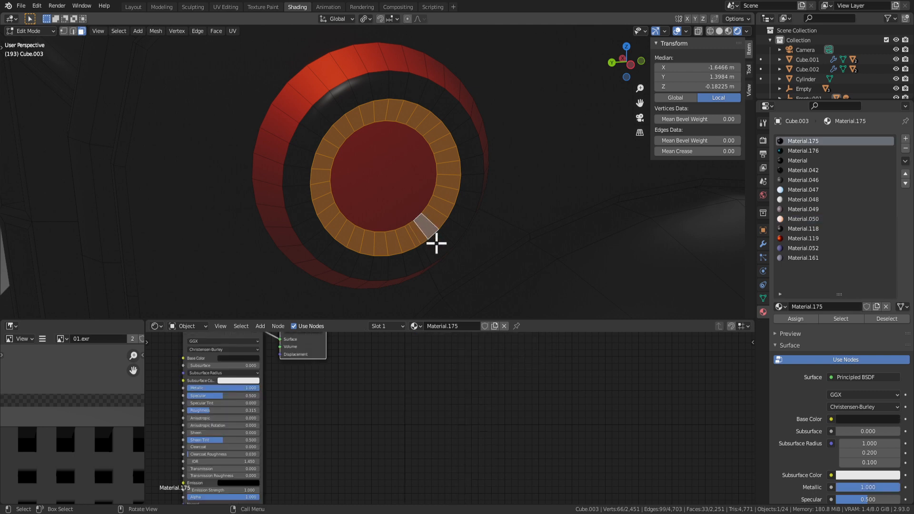
scroll(431, 233, down, 3)
click(380, 177)
Dissolve the lamp's inner disc vertices, delete the leftover geometry and inset the disc face.
key(x)
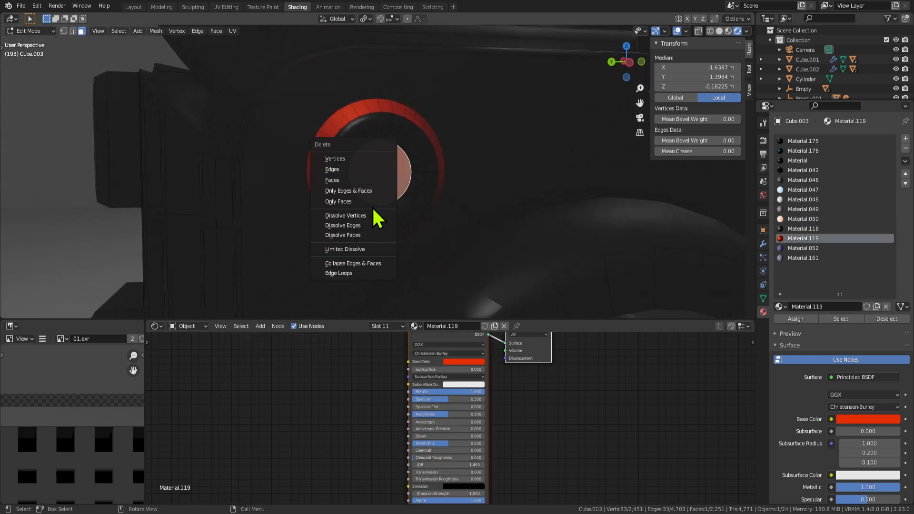
click(373, 215)
click(387, 173)
middle_drag(395, 176, 446, 218)
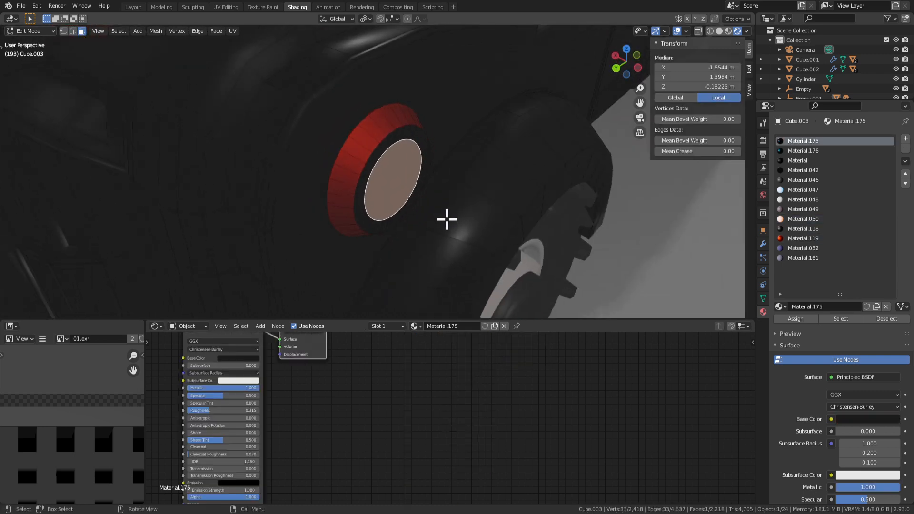
key(x)
click(445, 217)
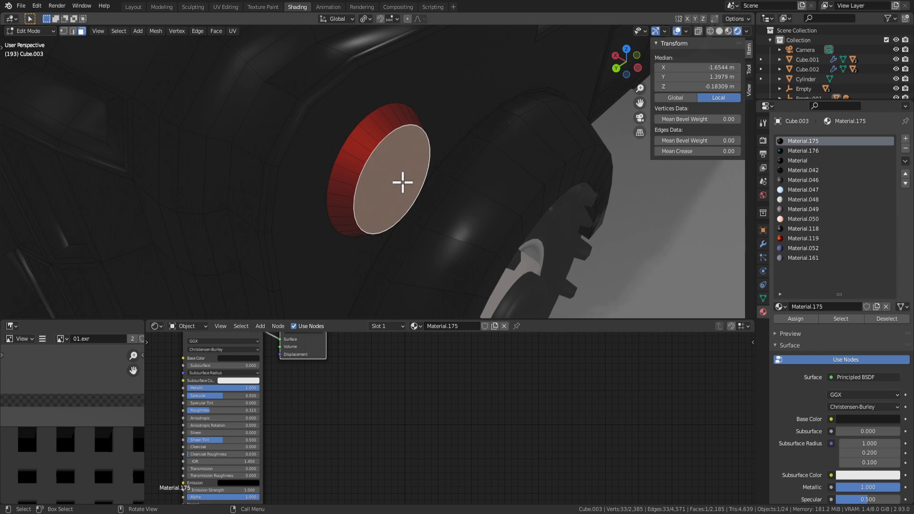
key(i)
click(508, 227)
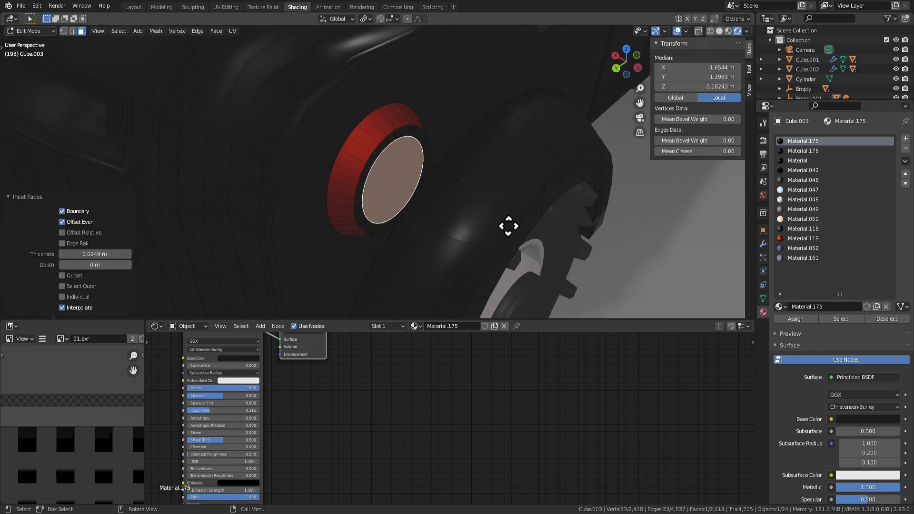
Give the lamp disc face flat shading.
key(Tab)
middle_drag(503, 231, 486, 149)
key(Tab)
scroll(447, 184, up, 3)
right_click(400, 172)
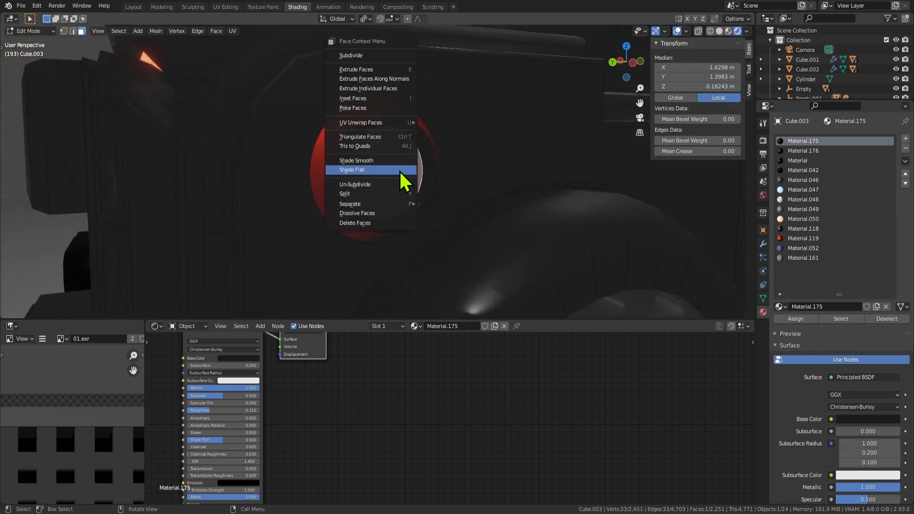
click(399, 169)
Assign Material.049 to the lamp disc face.
key(Tab)
scroll(458, 226, down, 3)
middle_drag(450, 229, 396, 203)
key(Tab)
scroll(396, 203, up, 2)
click(802, 209)
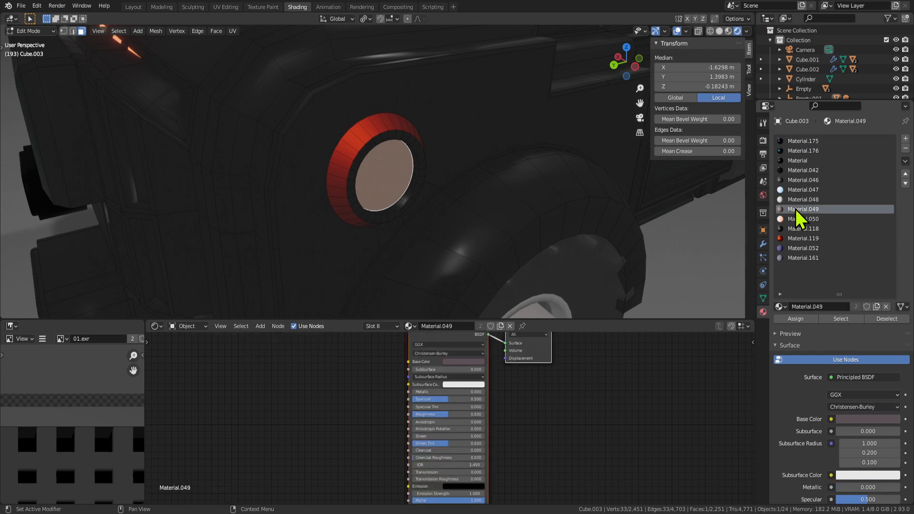
click(796, 318)
Replace it with the red Material.119 on the lamp disc.
key(Tab)
mouse_move(471, 199)
middle_down()
mouse_move(476, 183)
mouse_move(469, 185)
middle_up()
key(Tab)
scroll(562, 187, up, 3)
click(792, 238)
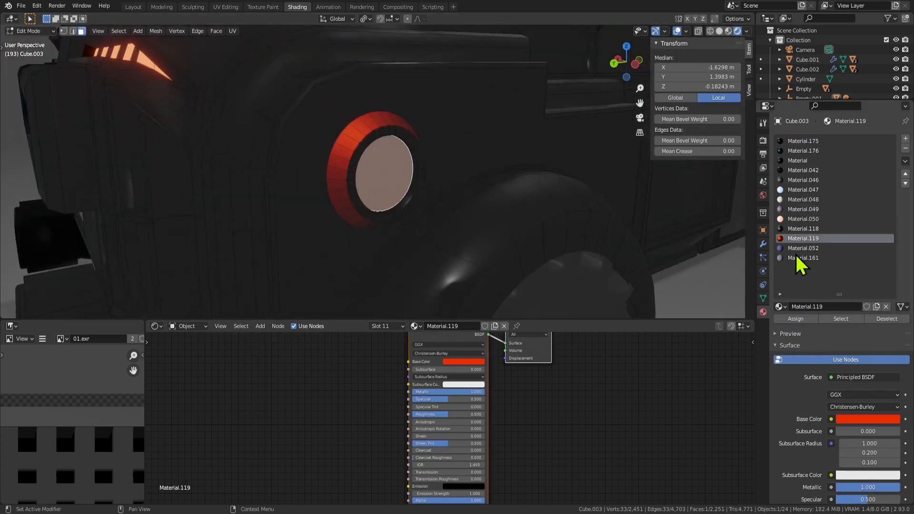
click(796, 319)
Select the ring of rim faces around the red side lamp.
key(Tab)
scroll(541, 239, down, 5)
scroll(482, 251, down, 4)
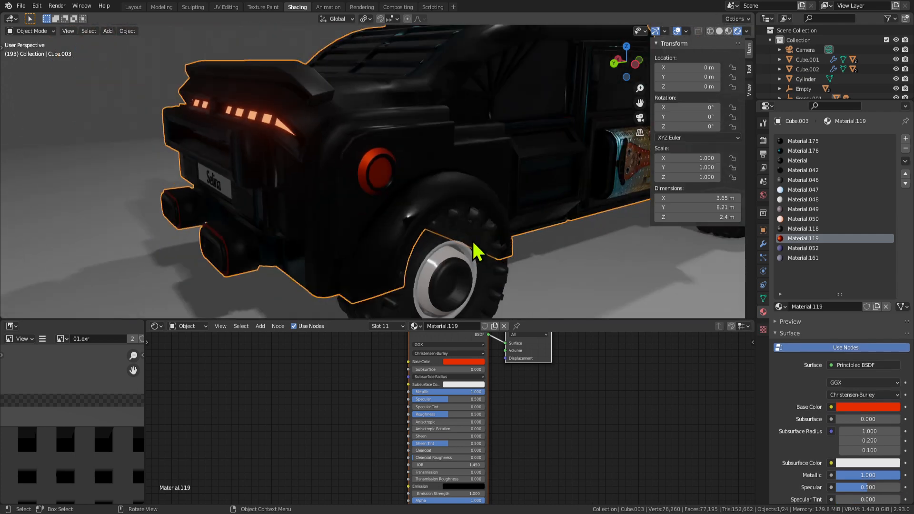
middle_drag(444, 262, 629, 213)
key(Tab)
scroll(349, 206, up, 8)
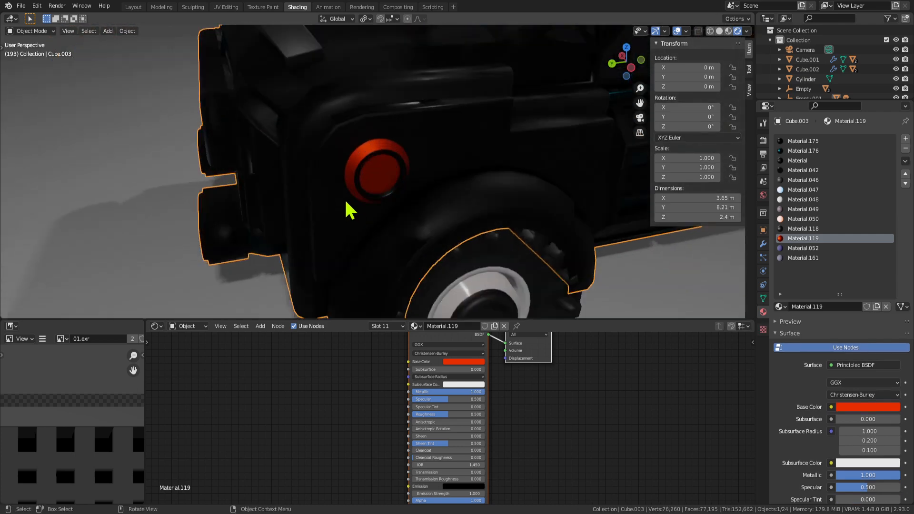
shift+click(356, 132)
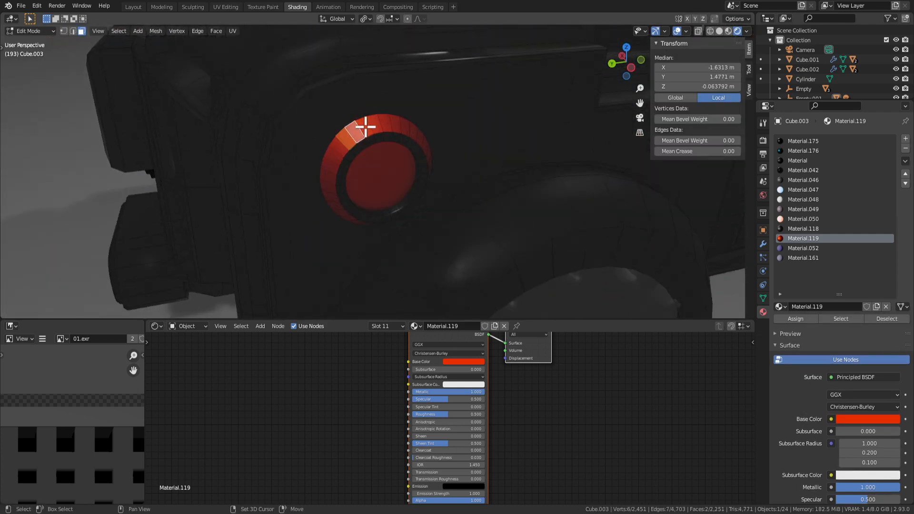
shift+click(365, 126)
key(ctrl+shift+KP_Add)
key(ctrl+shift+KP_Add)
key(ctrl+shift+KP_Add)
key(ctrl+shift+KP_Add)
key(ctrl+shift+KP_Add)
key(ctrl+shift+KP_Add)
key(ctrl+shift+KP_Add)
key(ctrl+shift+KP_Add)
key(ctrl+shift+KP_Add)
key(ctrl+shift+KP_Add)
key(ctrl+shift+KP_Add)
key(ctrl+shift+KP_Add)
key(ctrl+shift+KP_Add)
key(ctrl+shift+KP_Add)
key(ctrl+shift+KP_Add)
key(ctrl+shift+KP_Add)
key(ctrl+shift+KP_Add)
key(ctrl+shift+KP_Add)
key(ctrl+shift+KP_Add)
key(ctrl+shift+KP_Add)
key(ctrl+shift+KP_Add)
key(ctrl+shift+KP_Add)
key(ctrl+shift+KP_Add)
key(ctrl+shift+KP_Add)
key(ctrl+shift+KP_Add)
key(ctrl+shift+KP_Add)
key(ctrl+shift+KP_Add)
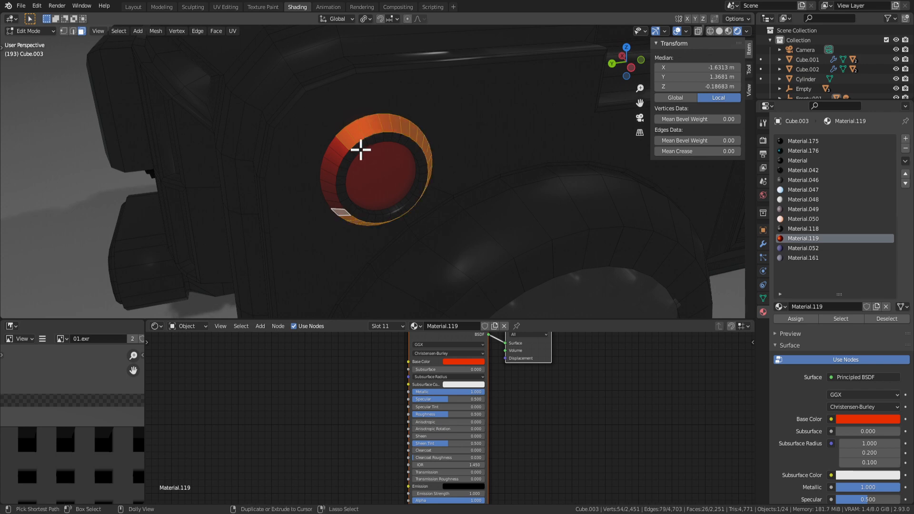
middle_drag(420, 169, 472, 192)
Extrude and scale the rim faces into a stepped bezel around the lamp.
key(e)
click(444, 172)
key(s)
right_click(450, 177)
key(Tab)
scroll(440, 205, down, 4)
key(Tab)
key(Tab)
key(Tab)
key(Tab)
scroll(438, 198, up, 2)
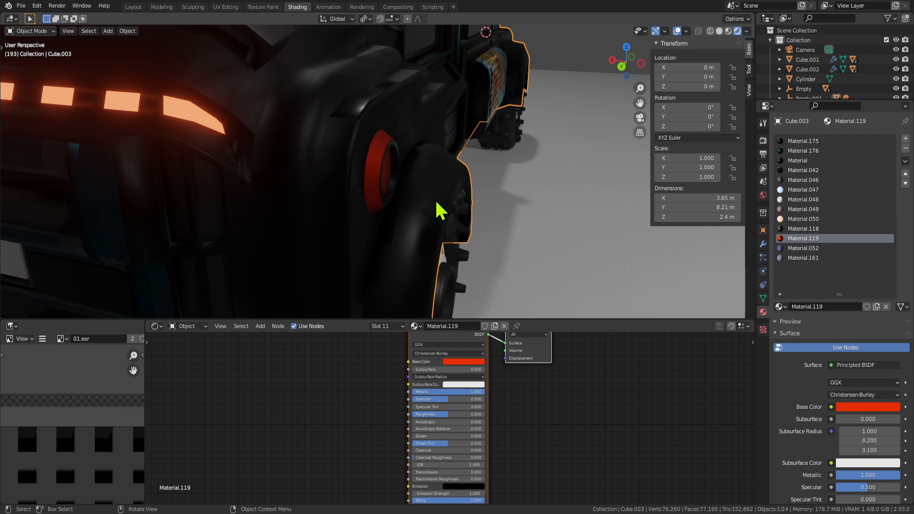
Start selecting the fender strip faces beside the red lamp.
middle_drag(255, 81, 409, 157)
scroll(392, 161, up, 3)
key(Tab)
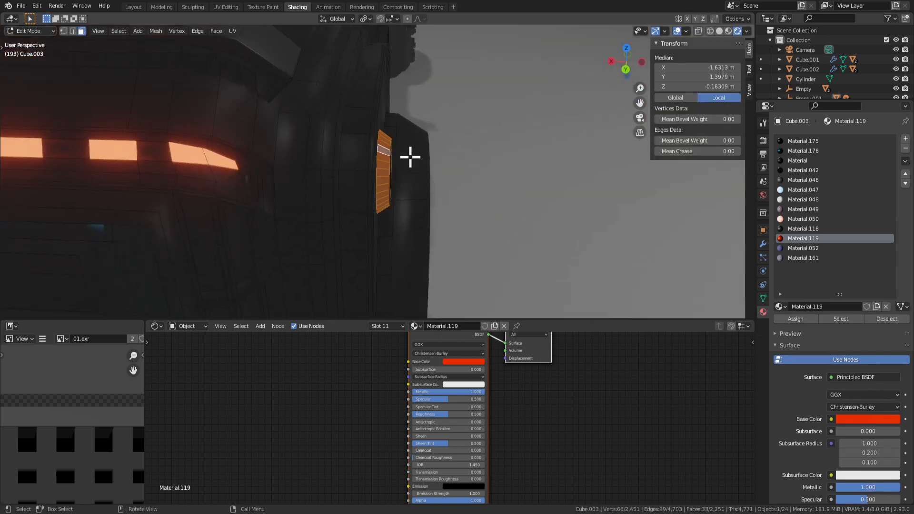
click(351, 142)
shift+click(362, 125)
shift+click(366, 79)
middle_drag(365, 79, 408, 204)
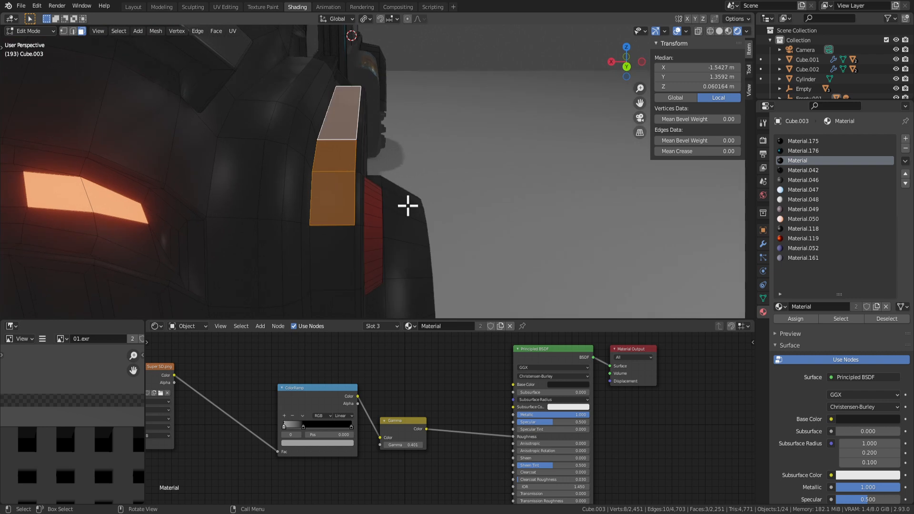
shift+click(347, 255)
shift+middle_drag(349, 265, 332, 139)
Add the remaining faces along the fender strip to the selection.
shift+click(331, 180)
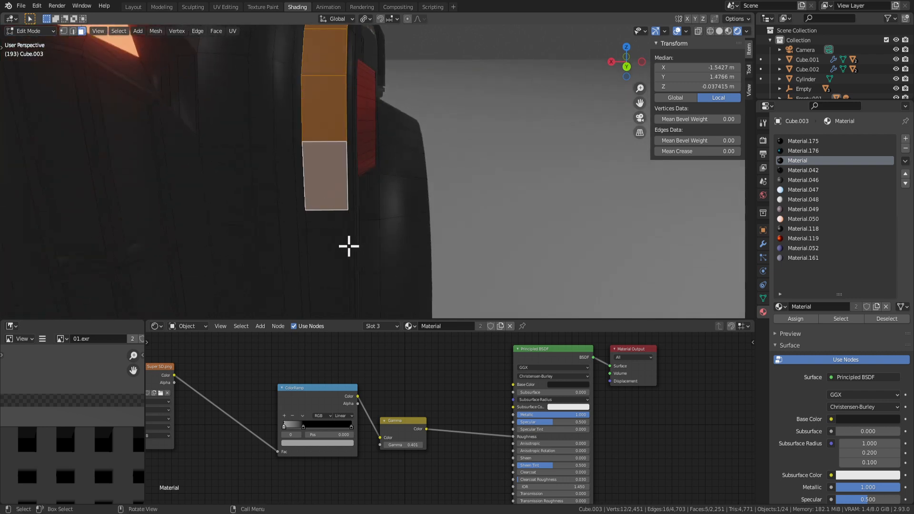
shift+click(339, 259)
shift+middle_drag(338, 259, 329, 139)
shift+click(330, 191)
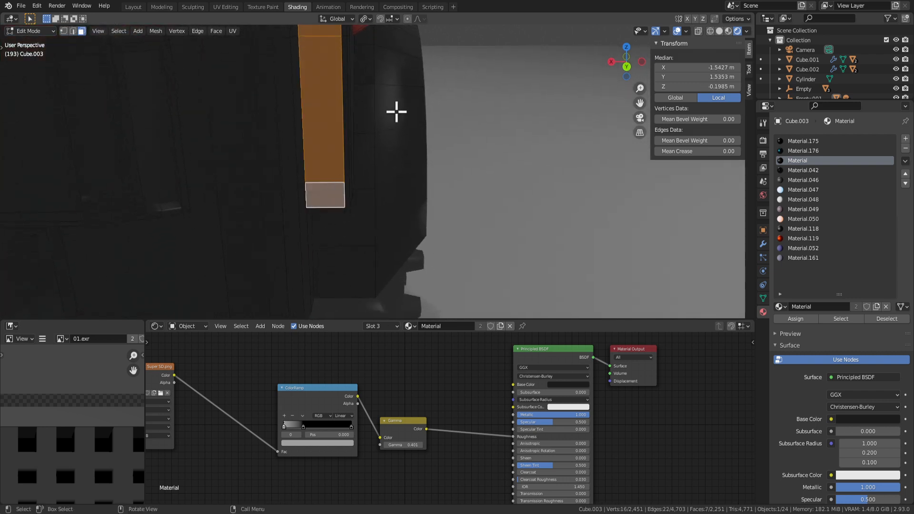
middle_drag(398, 110, 333, 78)
shift+click(390, 77)
shift+click(419, 120)
shift+click(465, 167)
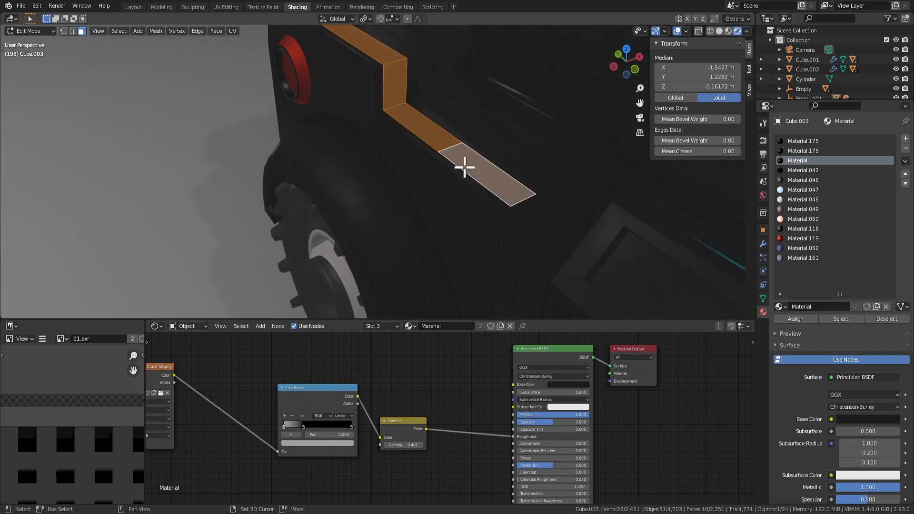
shift+middle_drag(536, 216, 525, 150)
shift+click(357, 101)
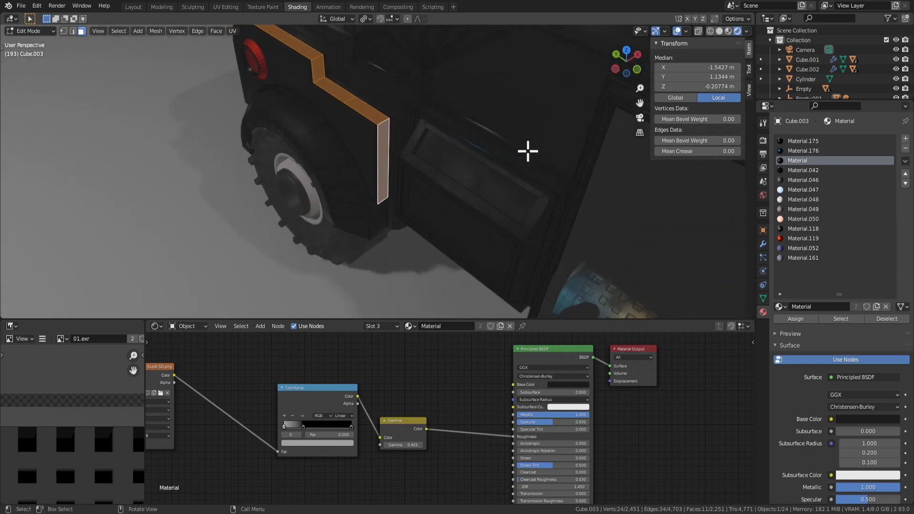
Smooth-shade the selected fender strip faces.
key(alt+e)
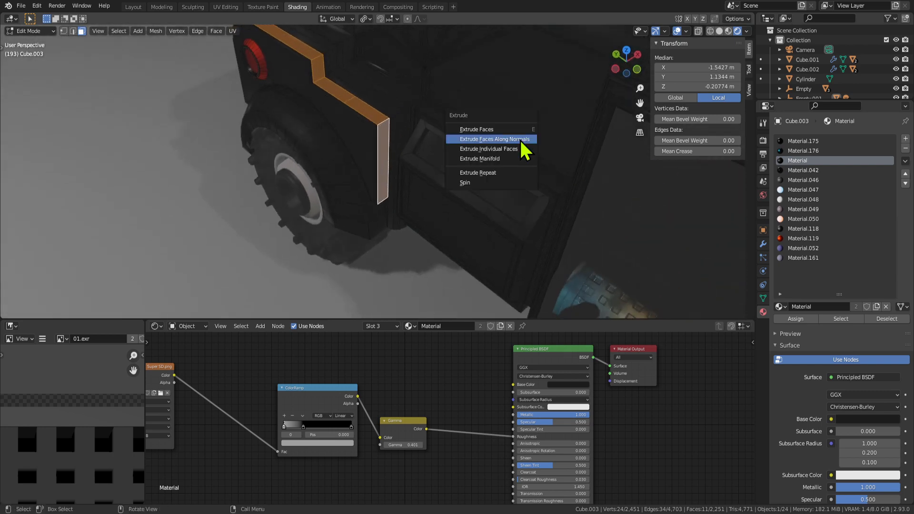
key(Escape)
scroll(380, 149, down, 3)
middle_drag(367, 153, 378, 91)
right_click(378, 91)
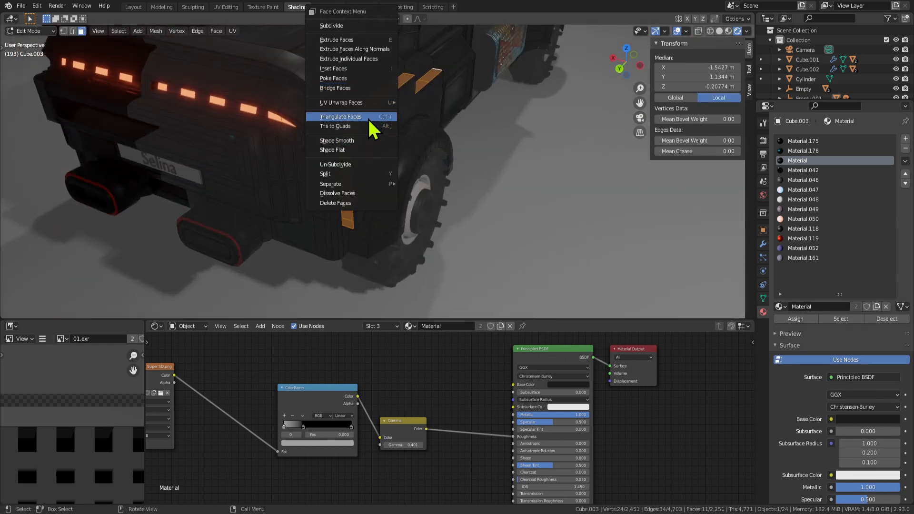
click(359, 141)
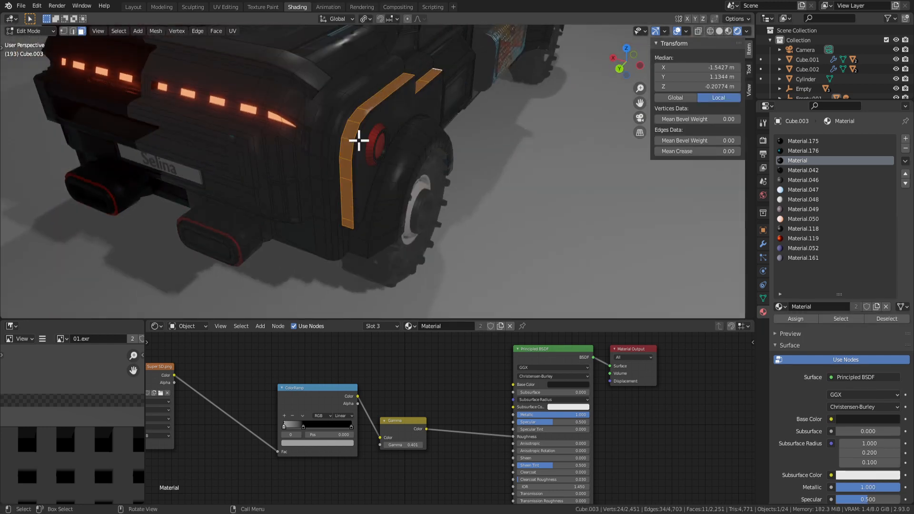
Trial-extrude the strip faces along their normals, then undo the extrusion.
key(Tab)
scroll(397, 152, up, 3)
key(Tab)
middle_drag(390, 135, 410, 136)
key(s)
key(x)
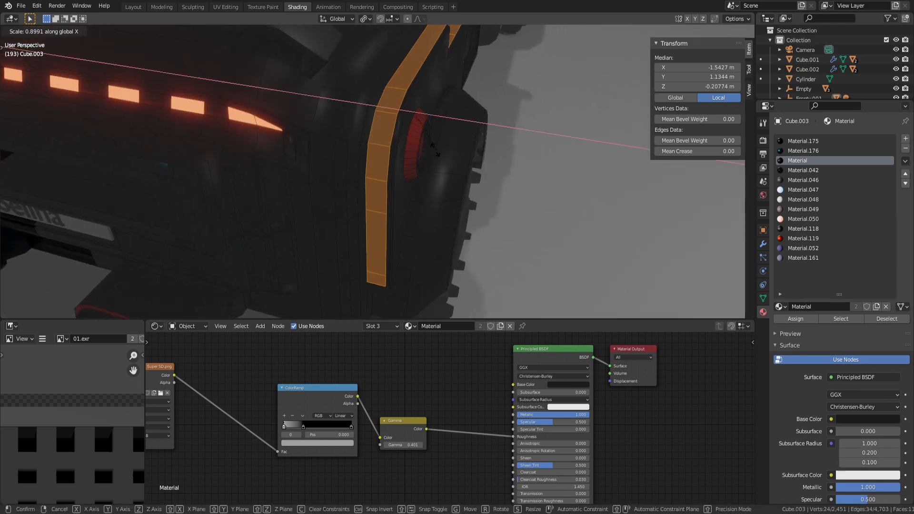
right_click(420, 142)
key(alt+e)
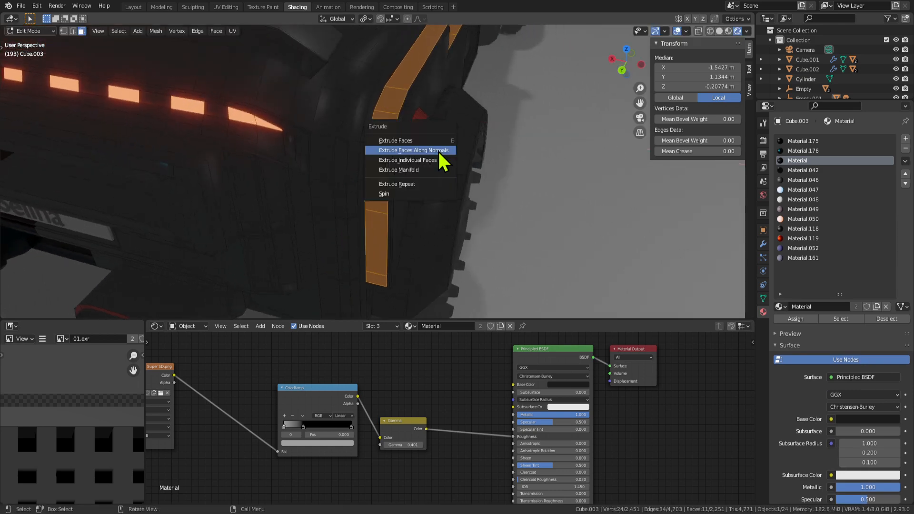
click(436, 151)
click(435, 153)
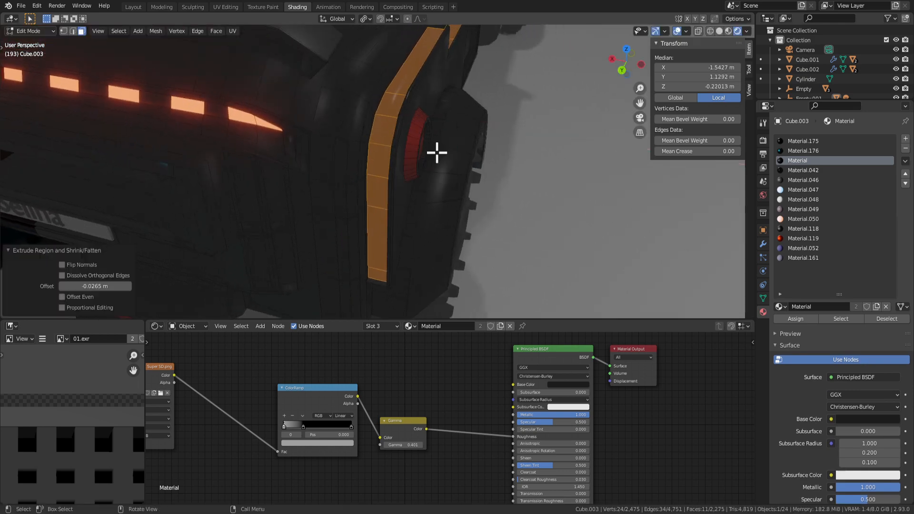
scroll(435, 149, down, 5)
middle_drag(438, 163, 432, 135)
key(ctrl+z)
key(ctrl+z)
key(ctrl+z)
Switch to edge select, pick a single fender edge, and return to Object Mode.
scroll(434, 135, up, 2)
key(Tab)
key(Tab)
key(Tab)
key(Tab)
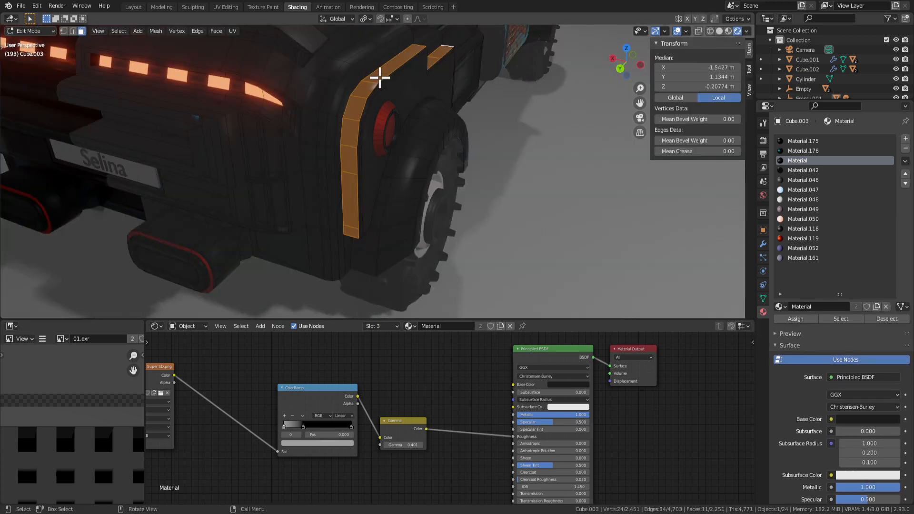
middle_drag(379, 77, 376, 133)
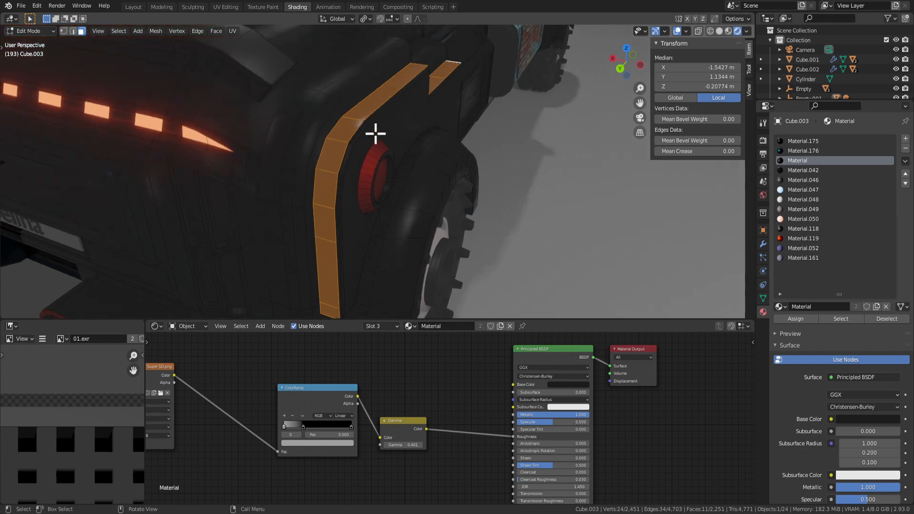
key(2)
click(342, 140)
key(Tab)
scroll(429, 164, up, 2)
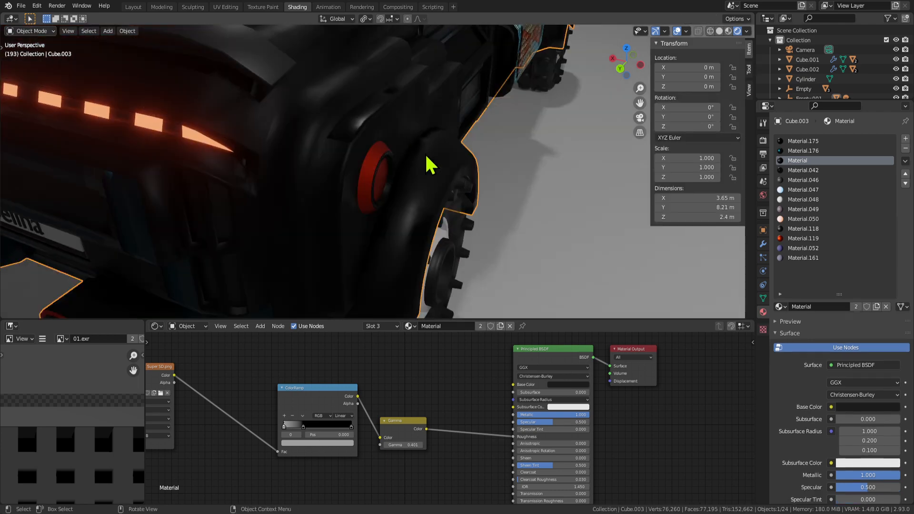
In face select mode, pick the fender faces above and below the red ring.
scroll(333, 181, up, 3)
scroll(311, 191, up, 3)
key(Tab)
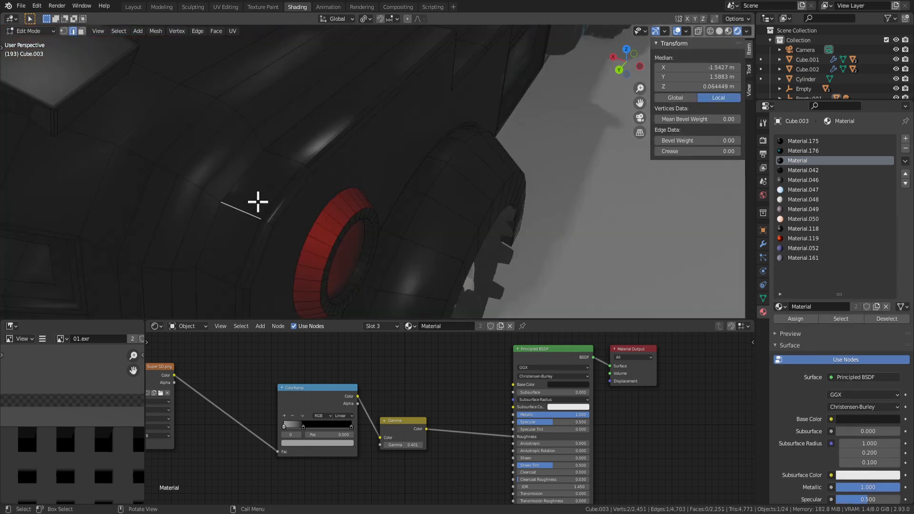
key(3)
click(256, 196)
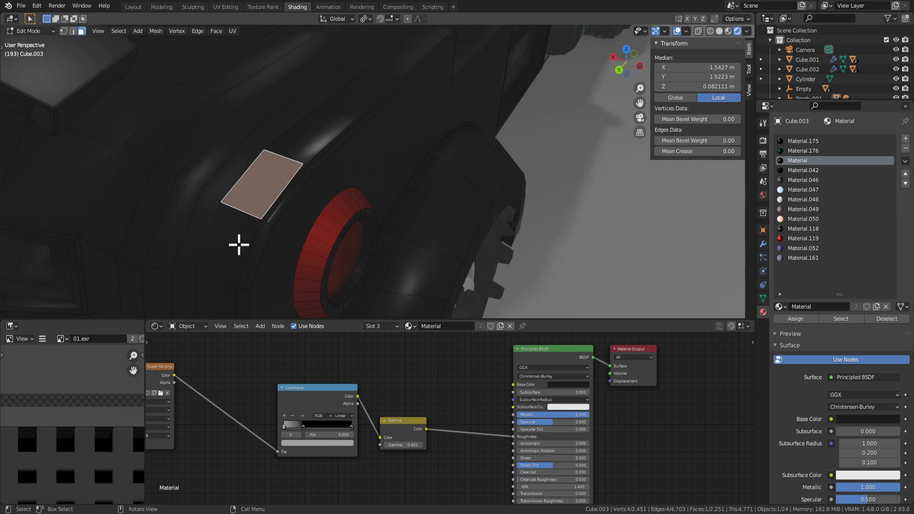
click(238, 247)
click(257, 192)
shift+click(231, 269)
Add the remaining fender trim faces and apply Shade Smooth to them.
scroll(267, 235, down, 4)
shift+middle_drag(271, 231, 291, 203)
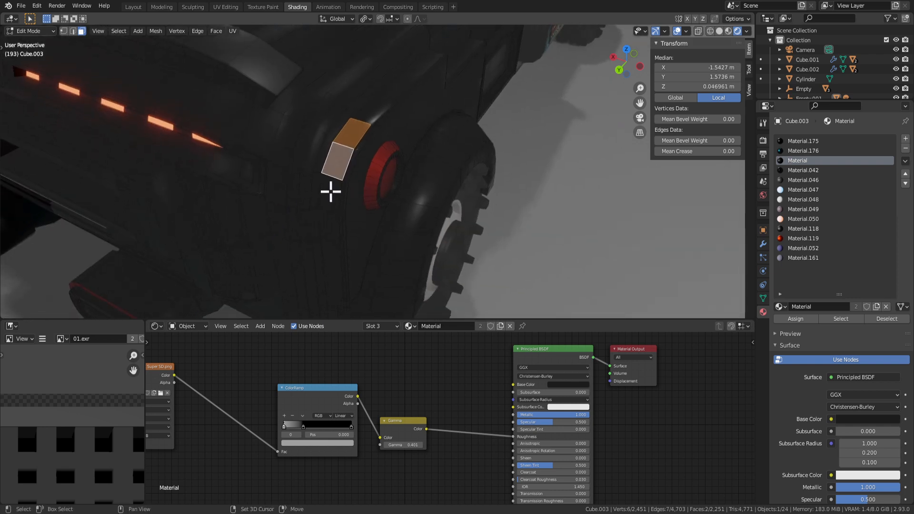
shift+click(330, 191)
scroll(338, 214, up, 4)
shift+click(294, 281)
shift+click(366, 68)
scroll(367, 136, down, 2)
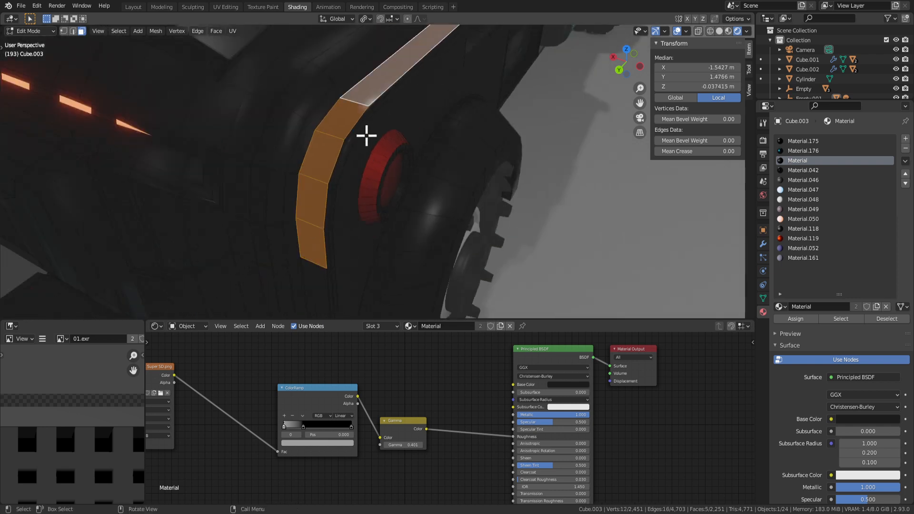
scroll(337, 268, down, 4)
shift+click(343, 252)
mouse_move(389, 210)
middle_down()
mouse_move(371, 184)
mouse_move(396, 180)
mouse_move(403, 202)
middle_up()
right_click(346, 144)
click(343, 142)
Select a single fender face while toggling between Edit and Object Mode.
key(Tab)
key(Tab)
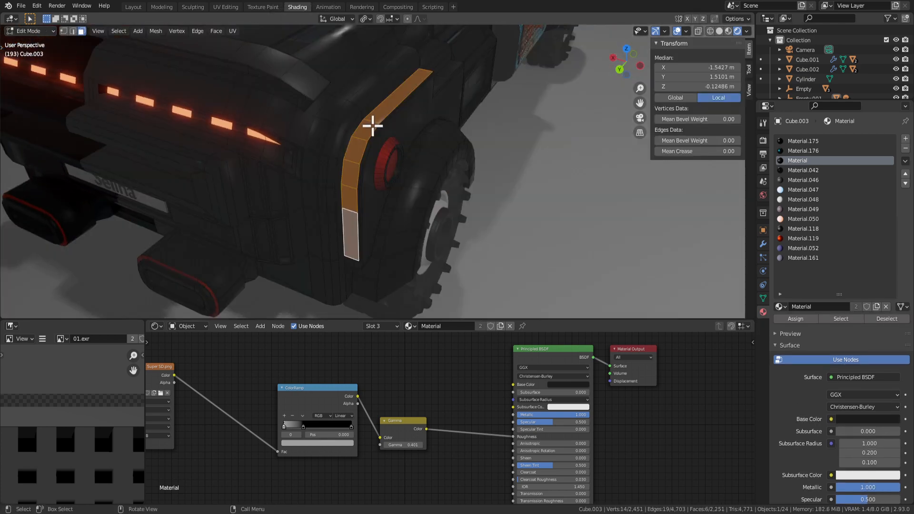
click(366, 126)
key(Tab)
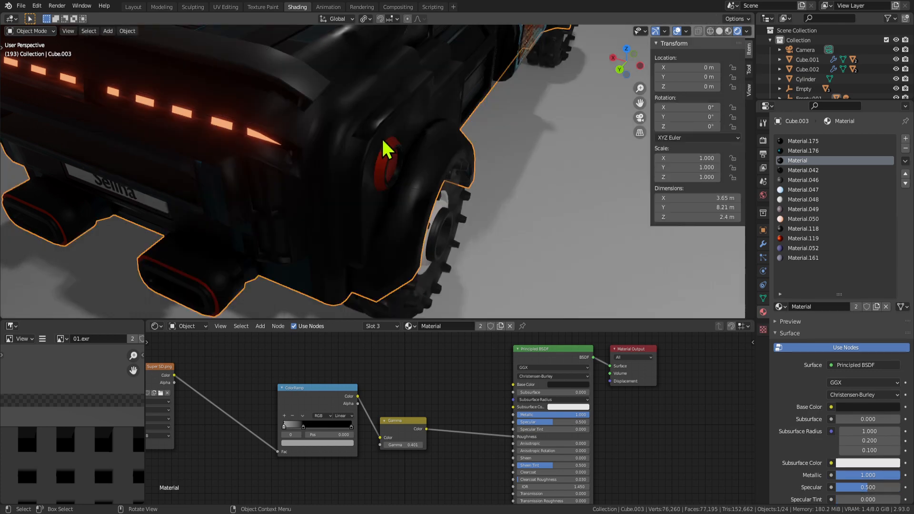
key(Tab)
scroll(377, 138, up, 2)
Select the red lamp's lens face and view the truck's rear.
key(Tab)
middle_drag(403, 139, 365, 139)
scroll(339, 108, down, 3)
scroll(365, 140, up, 4)
key(Tab)
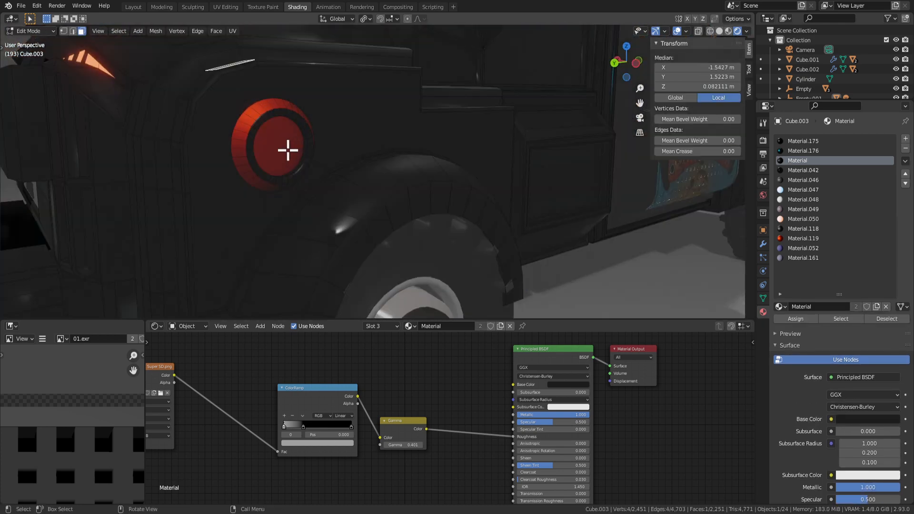
click(287, 149)
scroll(327, 157, down, 3)
scroll(407, 193, up, 3)
key(Tab)
scroll(415, 195, down, 5)
middle_drag(418, 198, 483, 210)
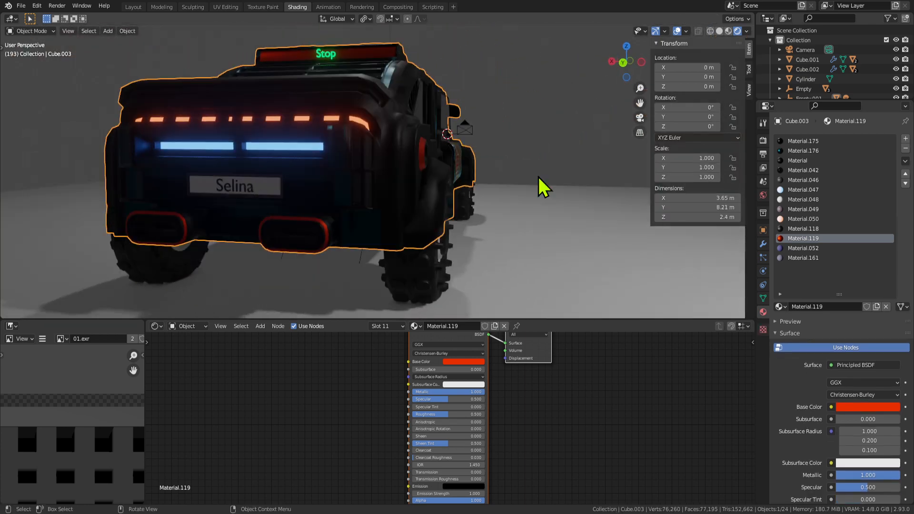
Deselect the truck and orbit around to its right side.
click(529, 133)
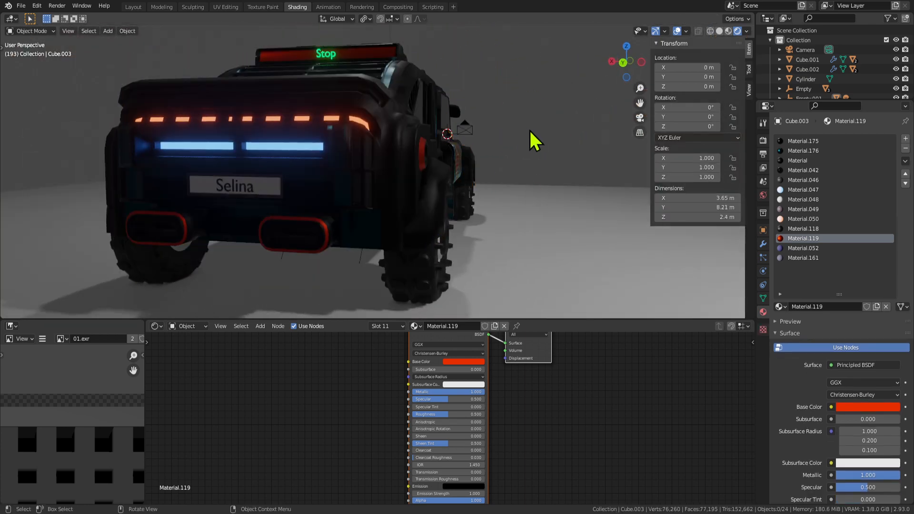
middle_drag(531, 133, 476, 152)
scroll(428, 208, down, 4)
middle_drag(428, 208, 486, 193)
scroll(460, 199, up, 2)
In edit mode, start scaling the lamp faces, then cancel and return to object mode.
key(Tab)
key(Tab)
key(Tab)
key(Tab)
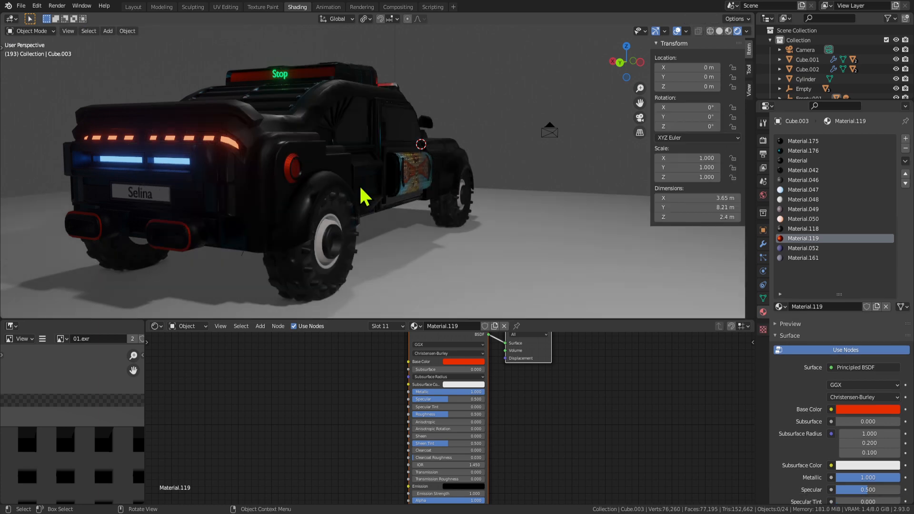
scroll(352, 187, up, 3)
key(Tab)
key(s)
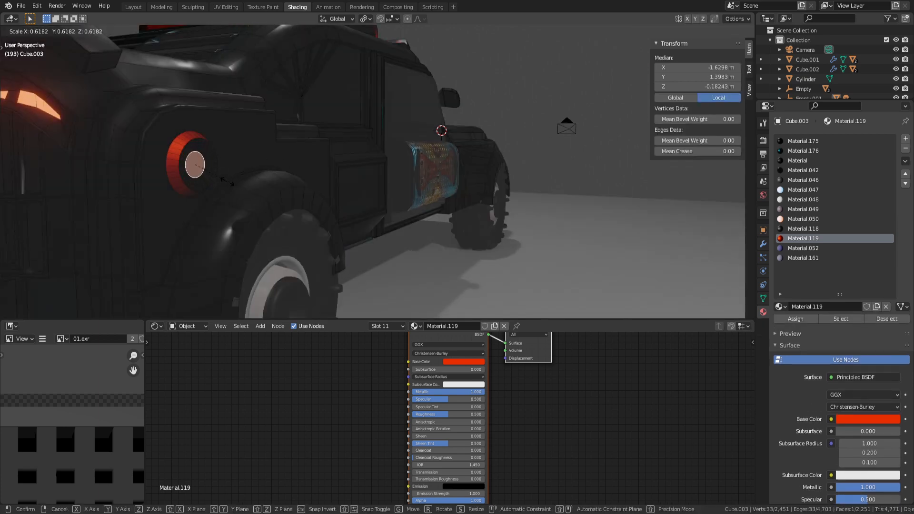
key(Escape)
key(Tab)
scroll(253, 190, down, 3)
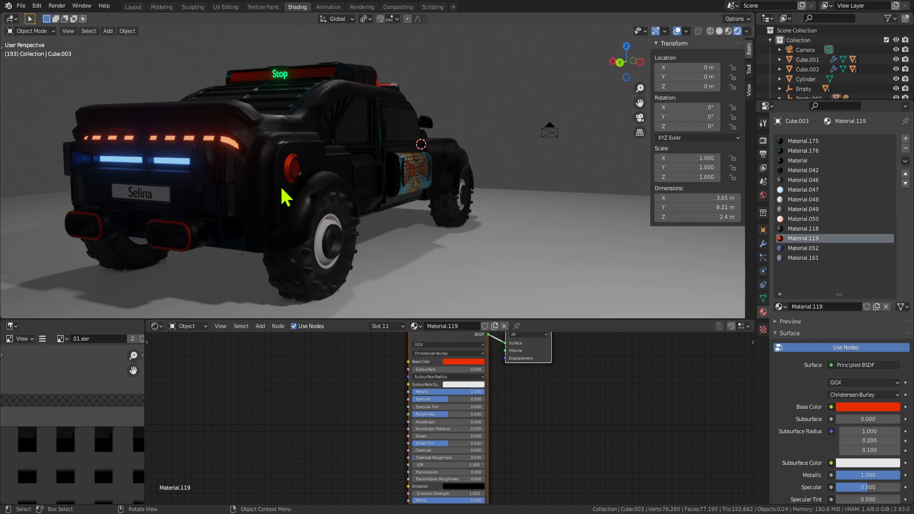
scroll(360, 195, down, 3)
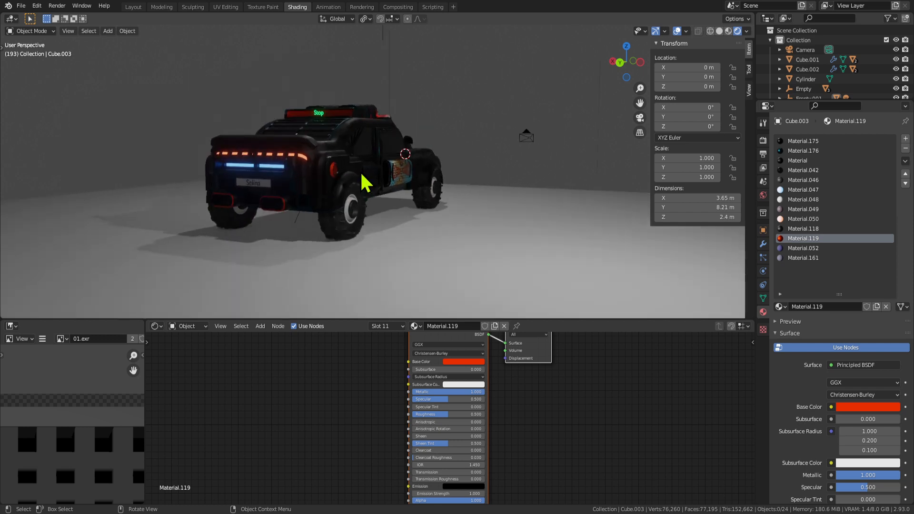
Check the truck's rear, then maximize the 3D view to a close side view and play the animation.
middle_drag(336, 166, 515, 200)
key(Tab)
key(Tab)
scroll(453, 189, up, 4)
scroll(309, 209, down, 2)
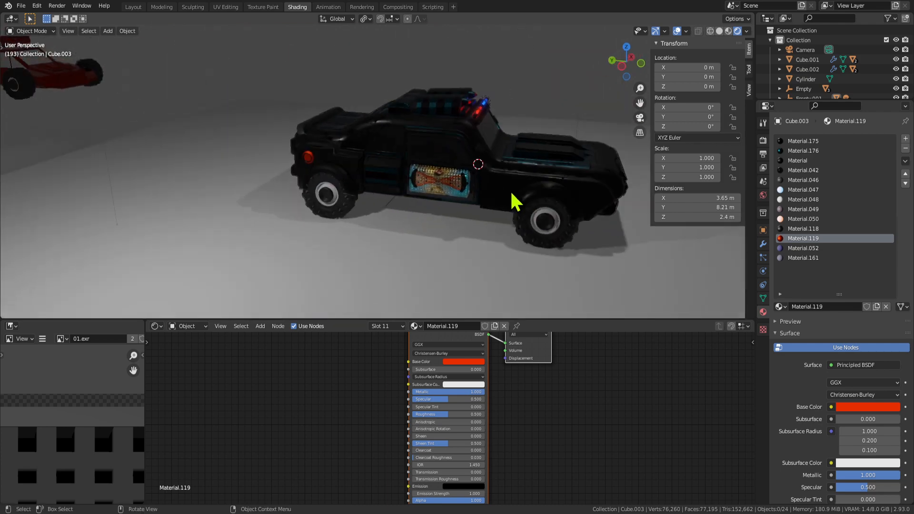
key(ctrl+space)
middle_drag(503, 235, 514, 295)
key(space)
Try rotating the side door about Z, cancel to keep it closed, and orbit to the rear three-quarter view.
click(514, 295)
key(r)
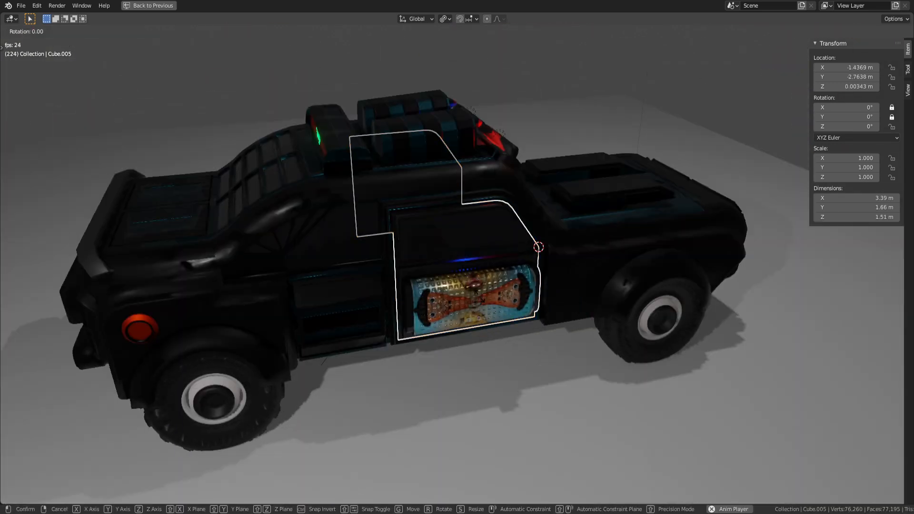
key(z)
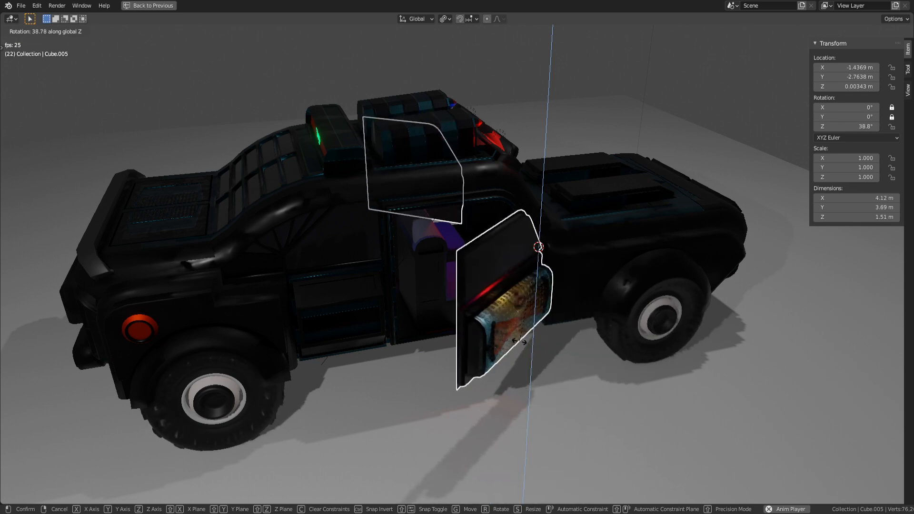
key(Escape)
middle_drag(533, 307, 582, 288)
middle_drag(473, 246, 526, 226)
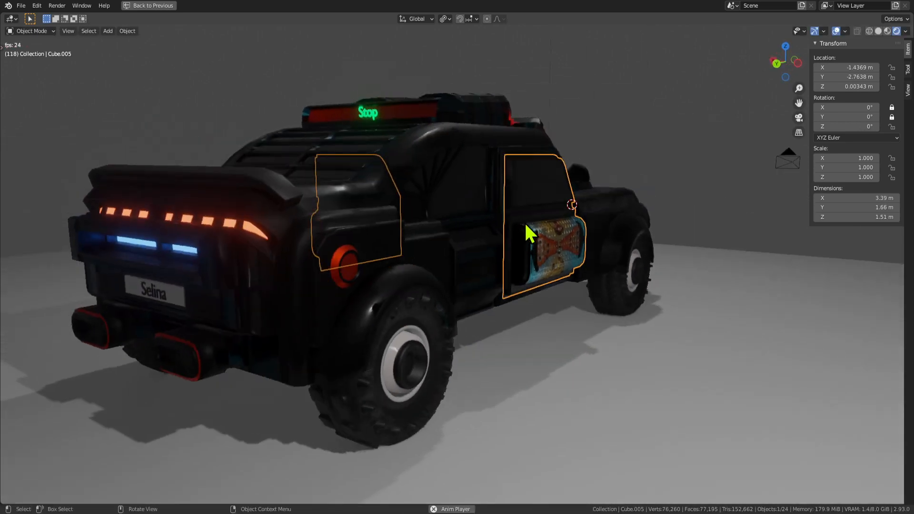
Deselect the door pieces and orbit through straight side, straight rear and rear-left three-quarter views.
click(610, 113)
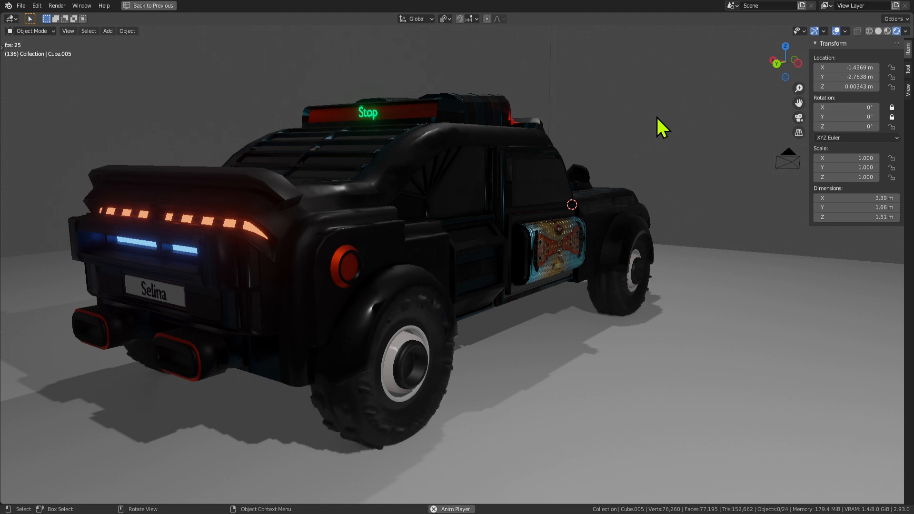
scroll(440, 296, down, 2)
middle_drag(482, 322, 681, 287)
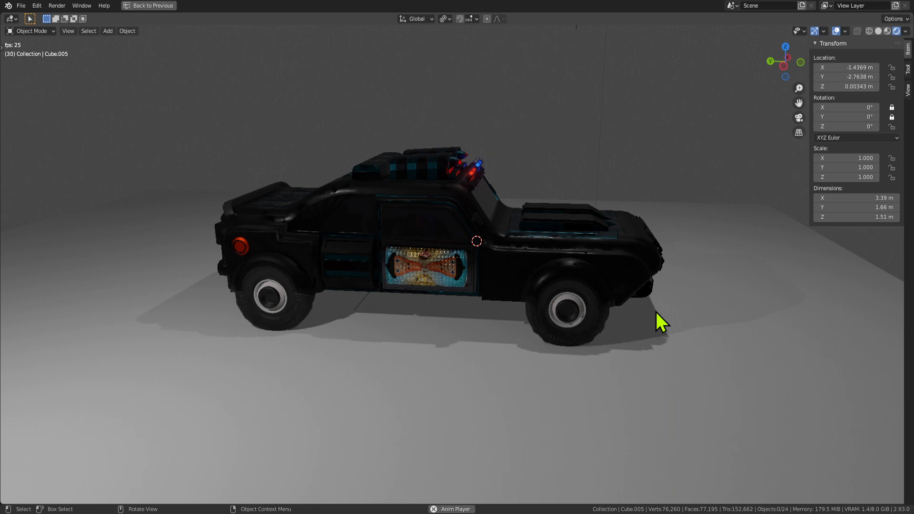
alt+middle_drag(560, 202, 633, 230)
middle_drag(596, 254, 610, 249)
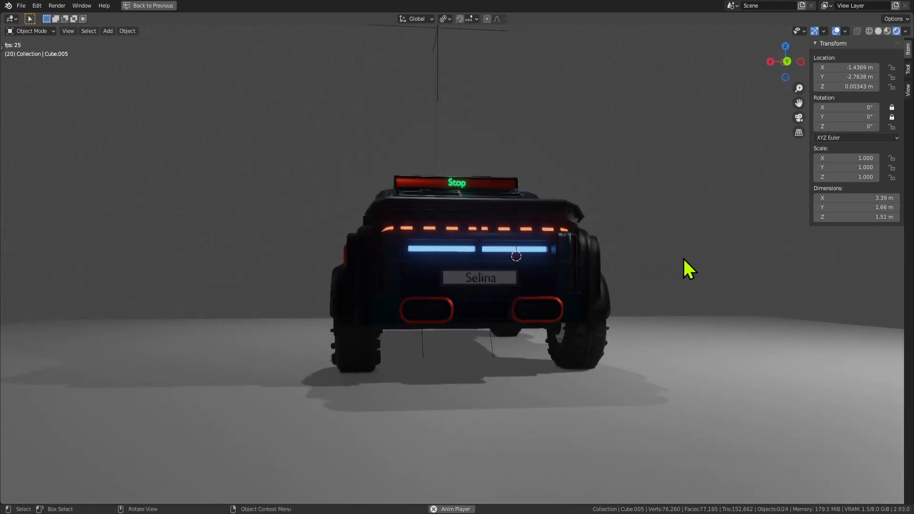
middle_drag(683, 260, 657, 229)
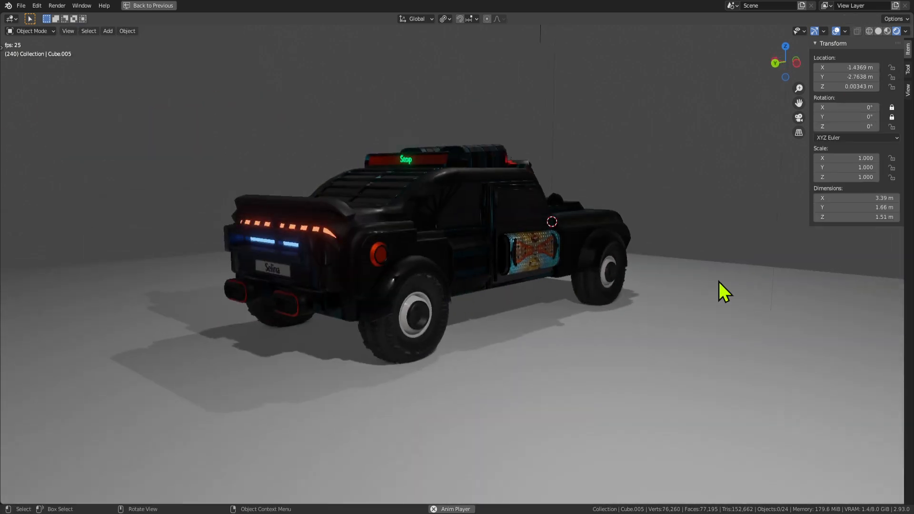
middle_drag(718, 288, 534, 285)
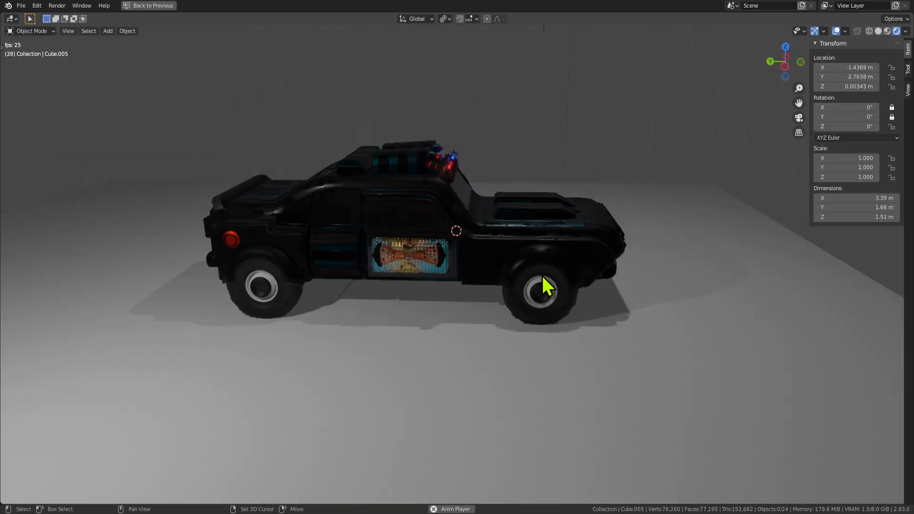
Pan and orbit around the truck, past the red car to its front and back to the rear.
shift+middle_drag(291, 295, 233, 283)
middle_drag(234, 283, 533, 209)
middle_drag(418, 260, 491, 248)
middle_drag(310, 259, 431, 319)
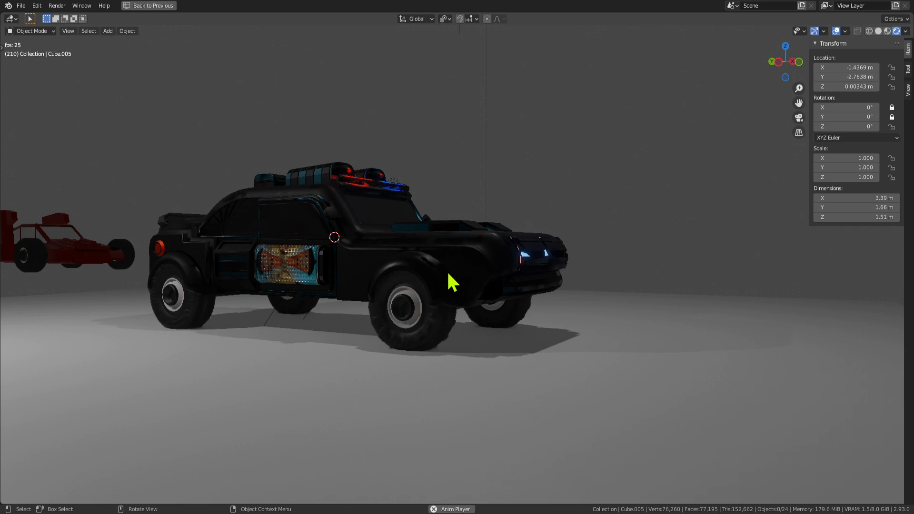
middle_drag(449, 281, 613, 322)
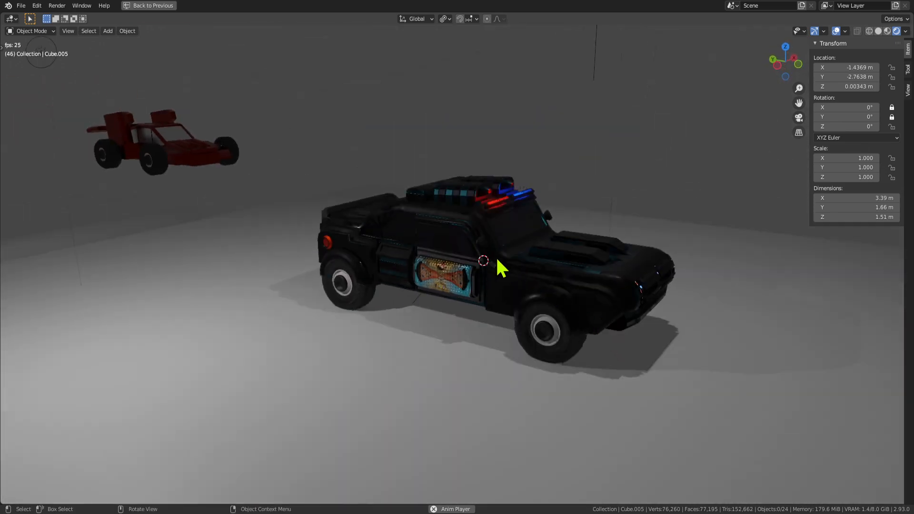
Orbit through high, side and low rear views, selecting the floor plane under the truck.
scroll(538, 293, up, 3)
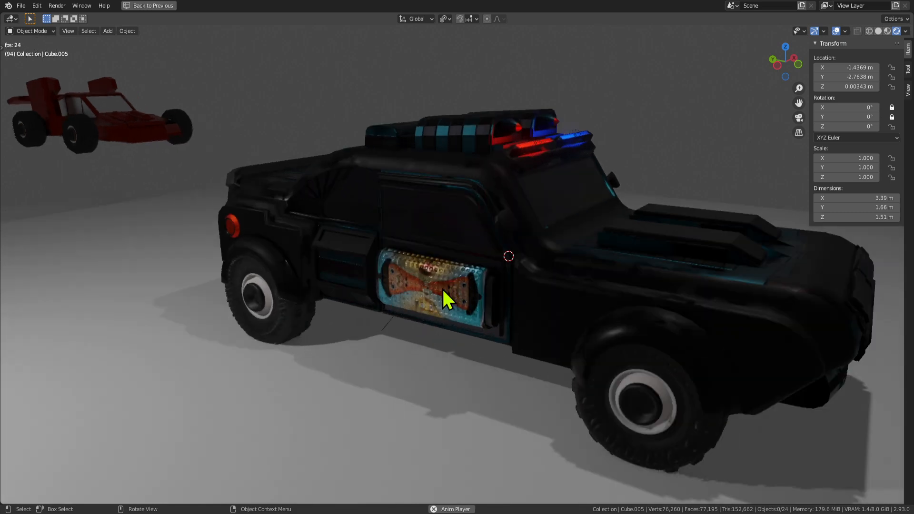
middle_drag(496, 314, 489, 167)
middle_drag(421, 244, 444, 241)
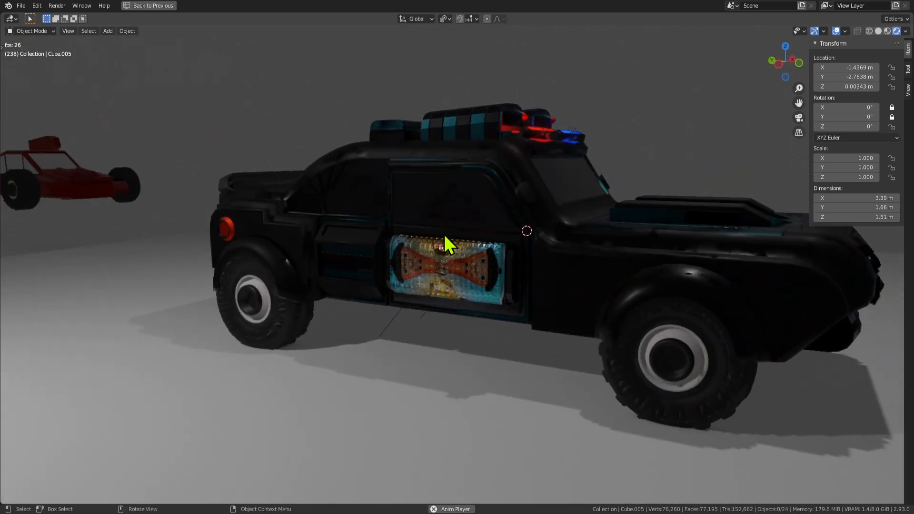
middle_drag(653, 373, 335, 251)
click(467, 372)
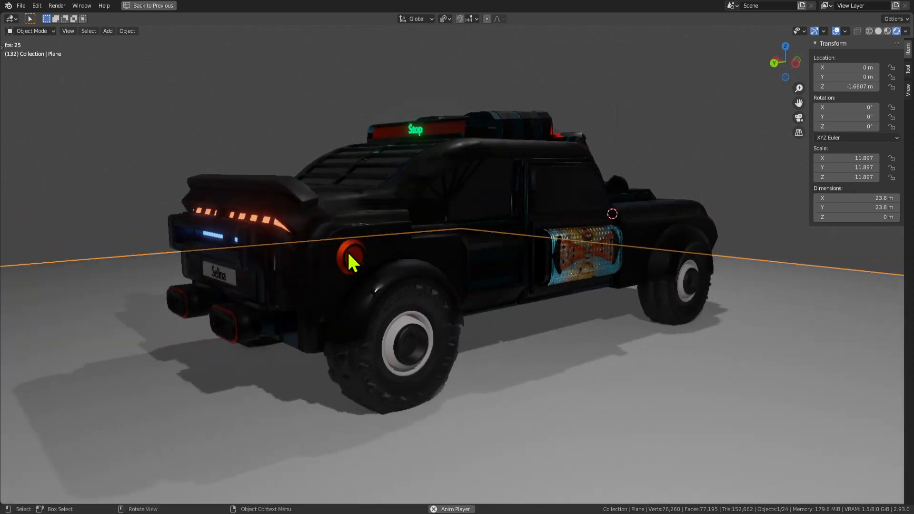
middle_drag(428, 313, 634, 297)
scroll(533, 311, up, 5)
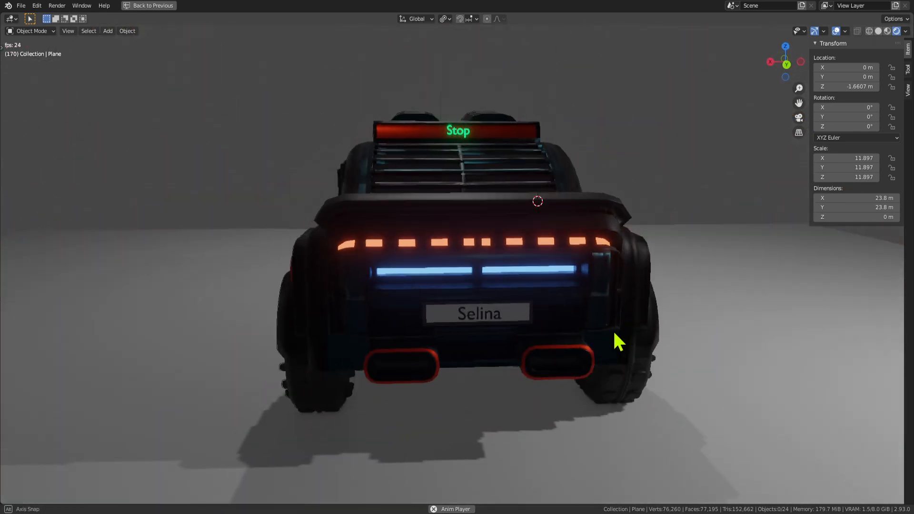
middle_drag(614, 333, 709, 319)
middle_drag(528, 295, 644, 277)
scroll(567, 280, down, 3)
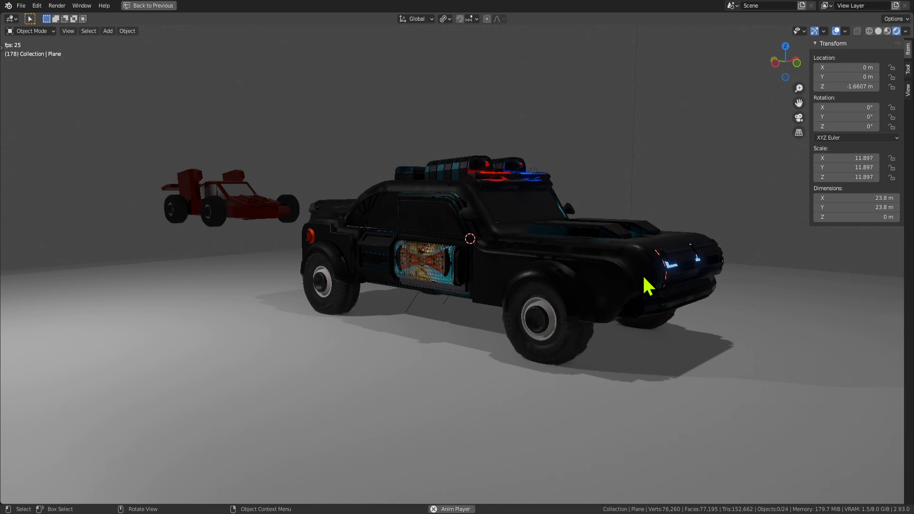
middle_drag(626, 281, 511, 337)
middle_drag(561, 312, 525, 210)
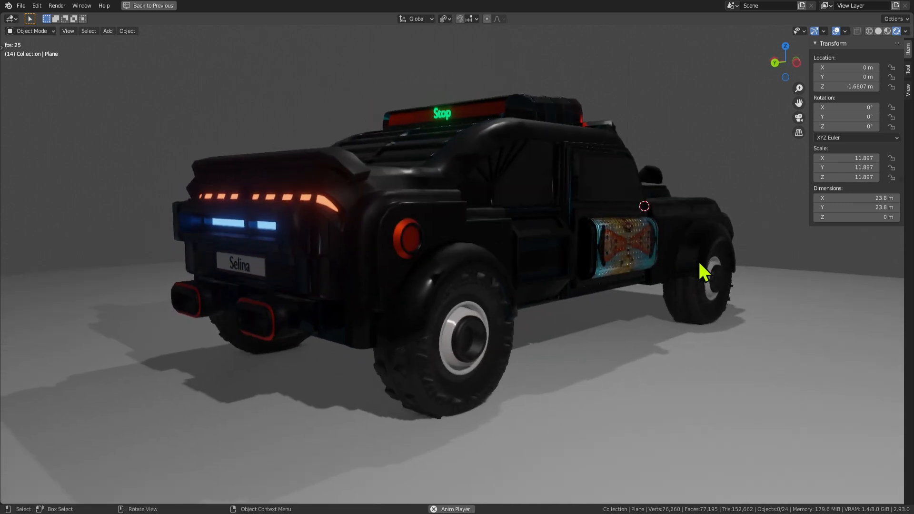
scroll(626, 344, down, 2)
scroll(629, 338, up, 1)
scroll(647, 305, down, 2)
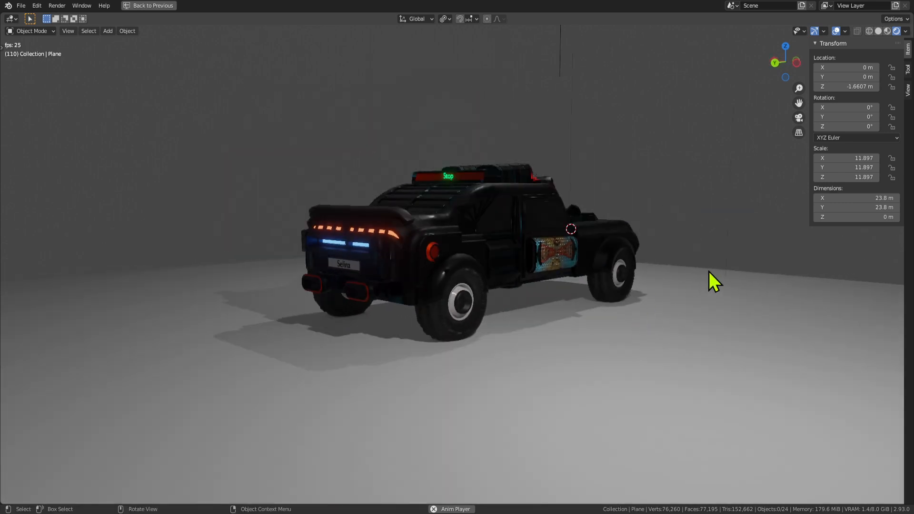
middle_drag(709, 272, 490, 307)
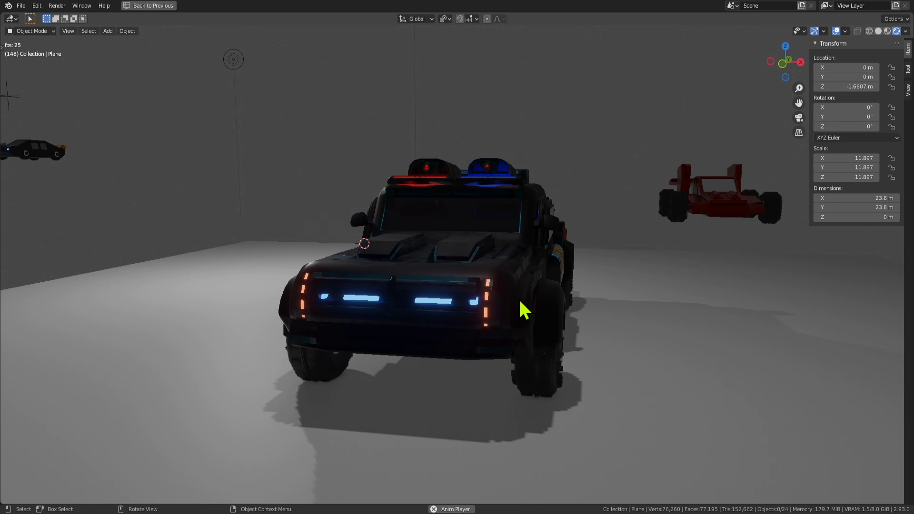
mouse_move(439, 304)
middle_down()
mouse_move(559, 311)
mouse_move(432, 302)
middle_up()
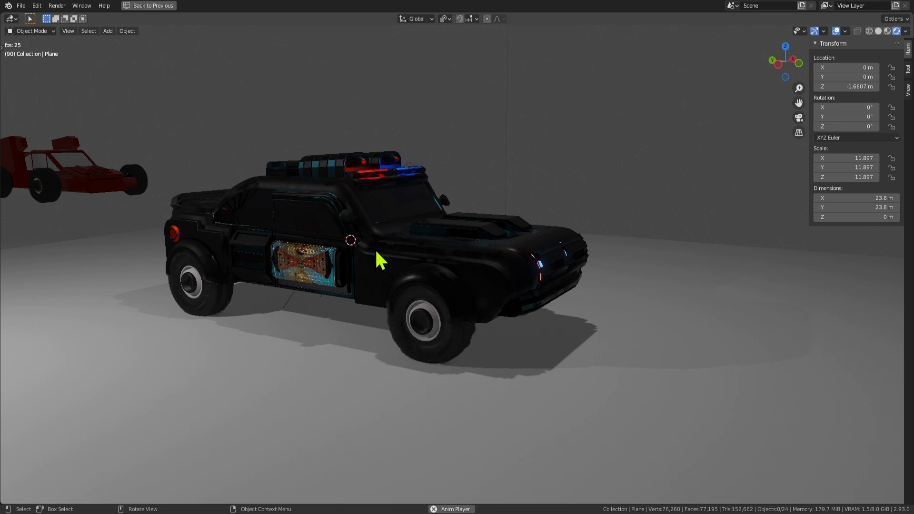
middle_drag(351, 257, 387, 236)
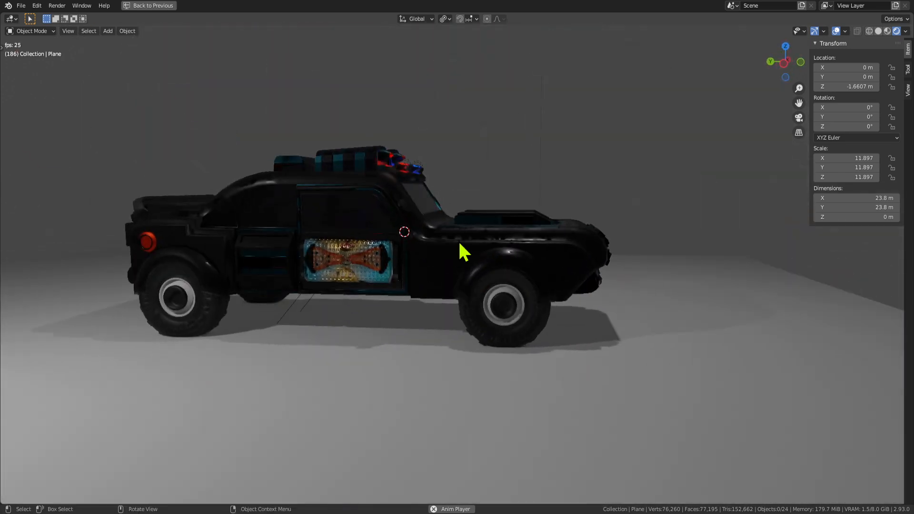